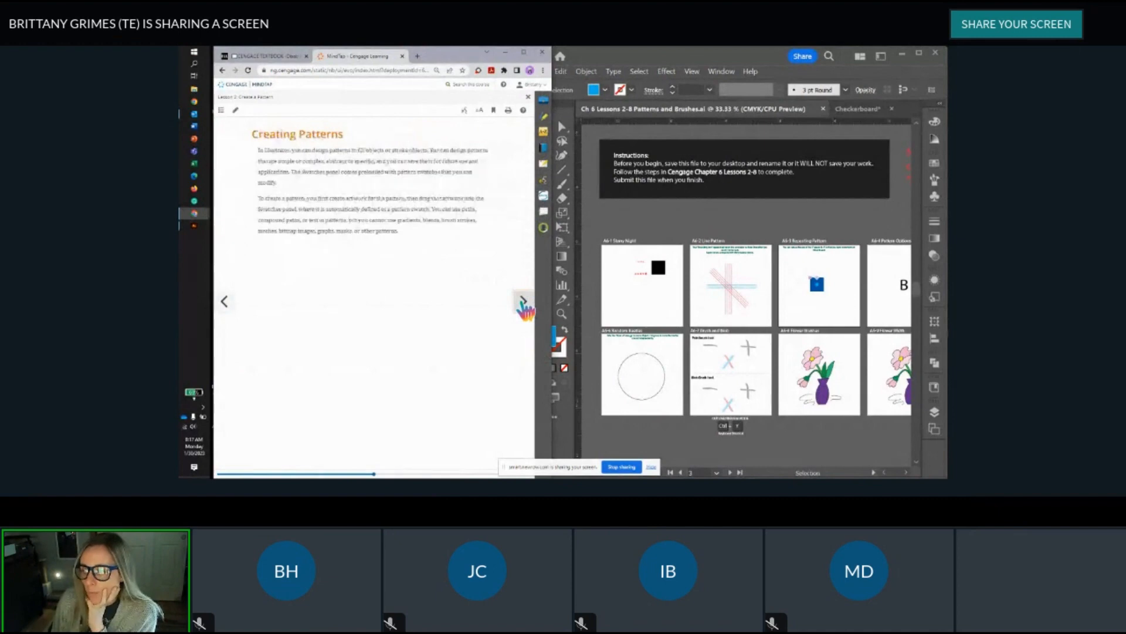
{"action": "scroll", "coordinate": [649, 308], "scroll_direction": "up", "scroll_amount": 2}
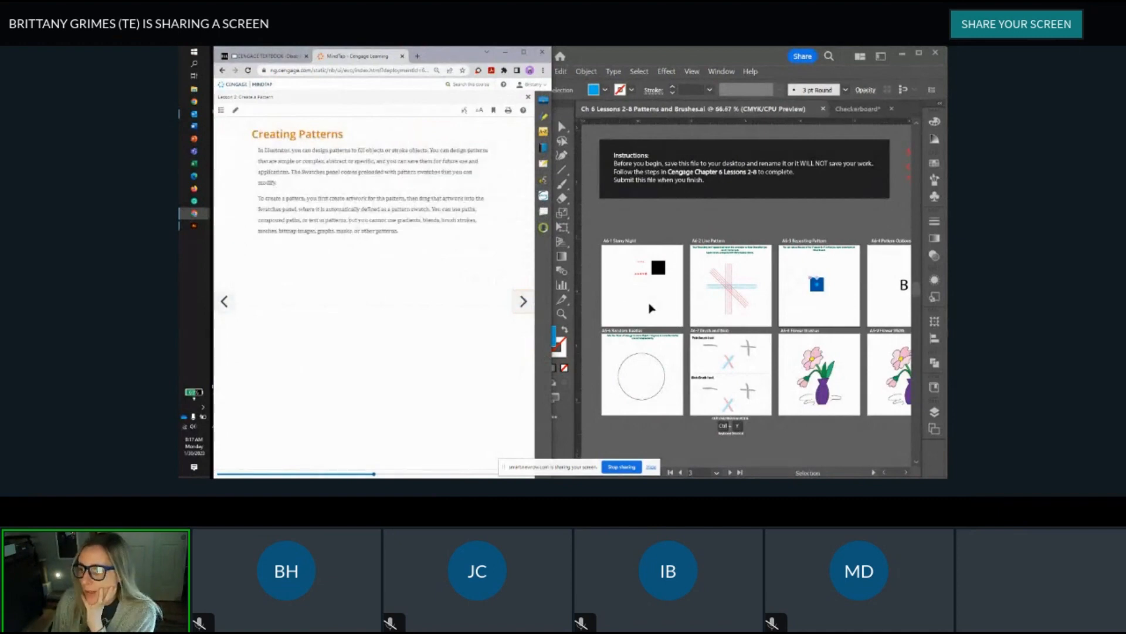
{"action": "scroll", "coordinate": [677, 299], "scroll_direction": "down", "scroll_amount": 1}
{"action": "left_click", "coordinate": [677, 298]}
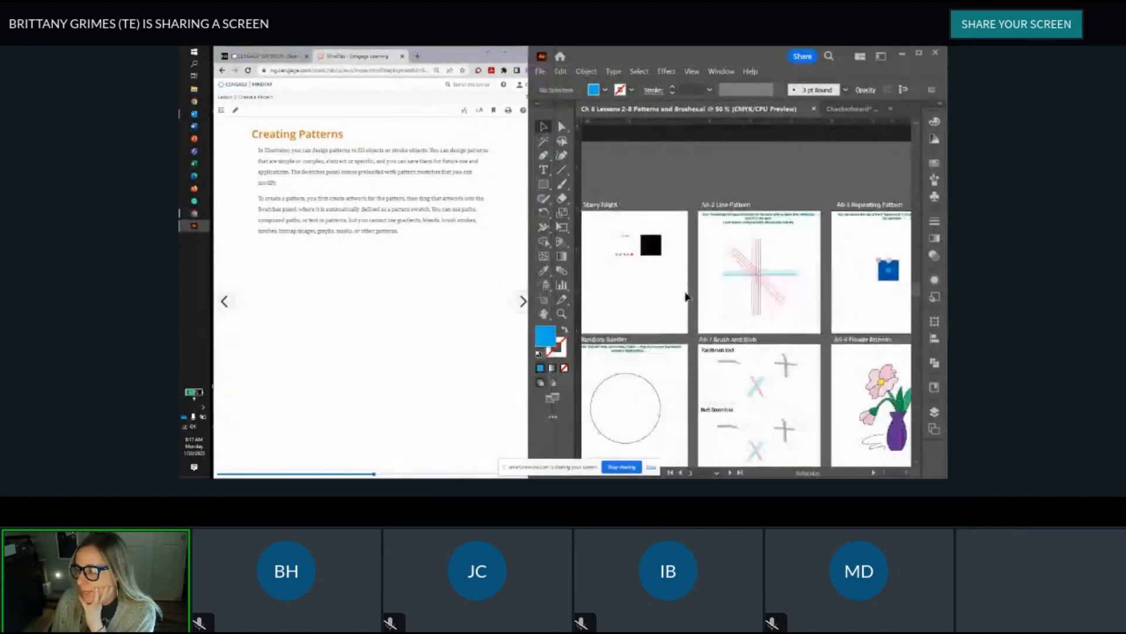
{"action": "scroll", "coordinate": [685, 297], "scroll_direction": "down", "scroll_amount": 2}
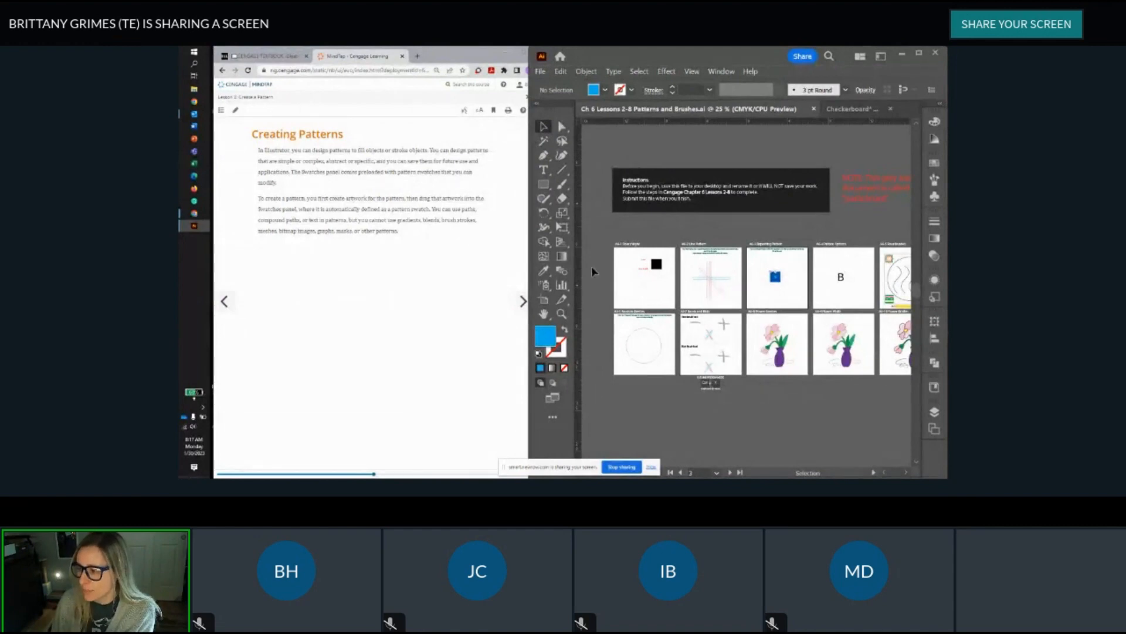
Step: Page forward through the Create a Pattern lesson to the Create a Pattern Swatch instructions
{"action": "left_click", "coordinate": [523, 301]}
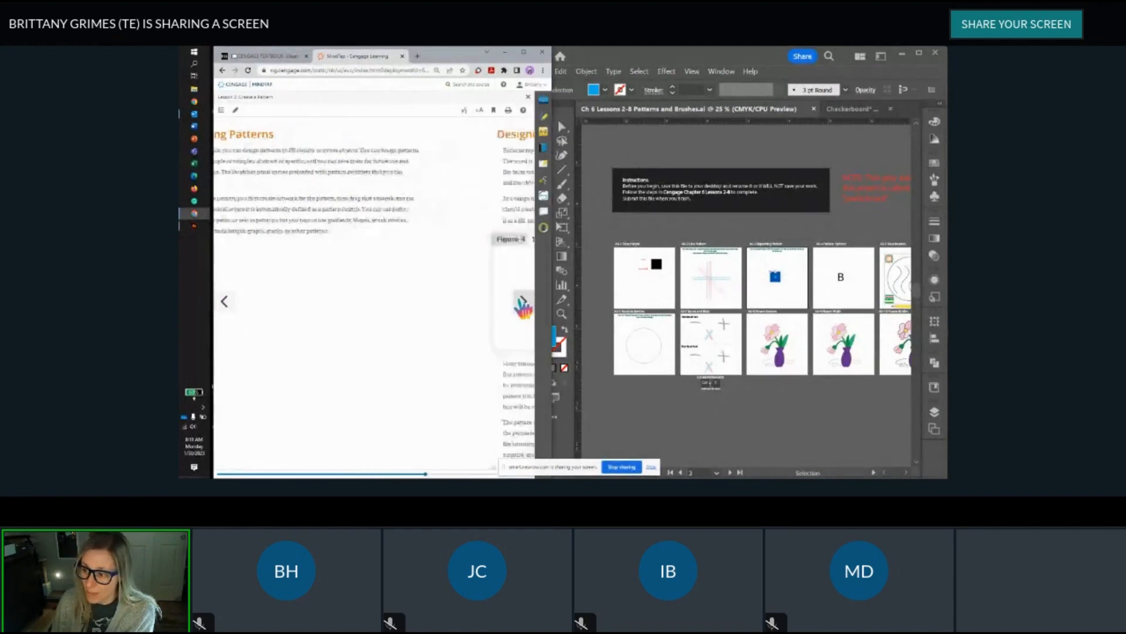
{"action": "scroll", "coordinate": [480, 296], "scroll_direction": "down", "scroll_amount": 5}
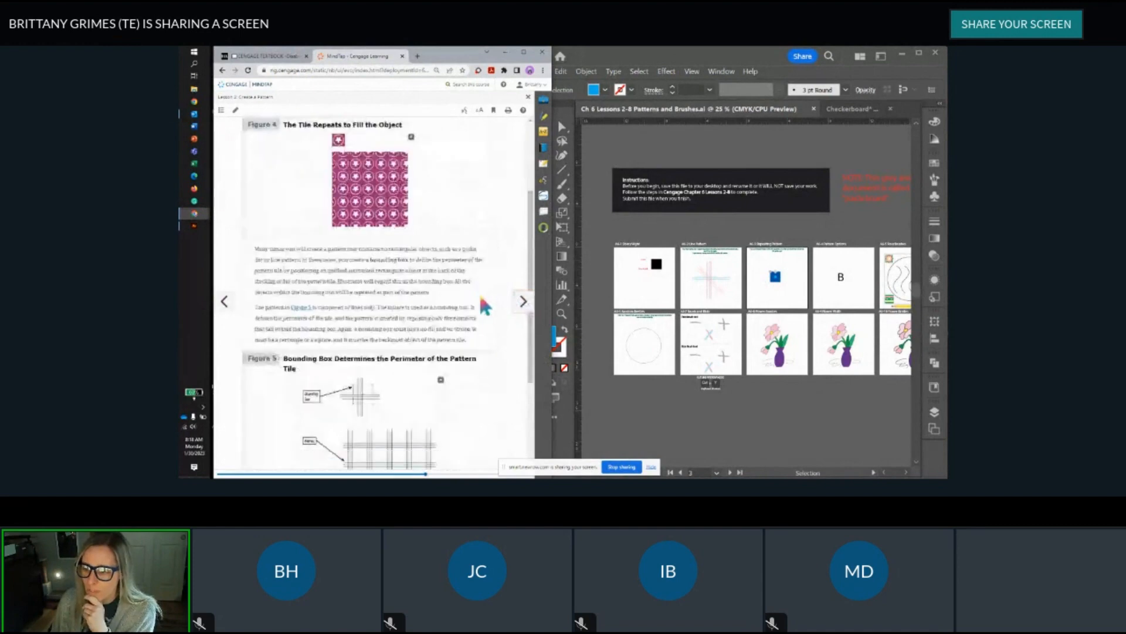
{"action": "scroll", "coordinate": [480, 296], "scroll_direction": "down", "scroll_amount": 1}
{"action": "left_click", "coordinate": [523, 301]}
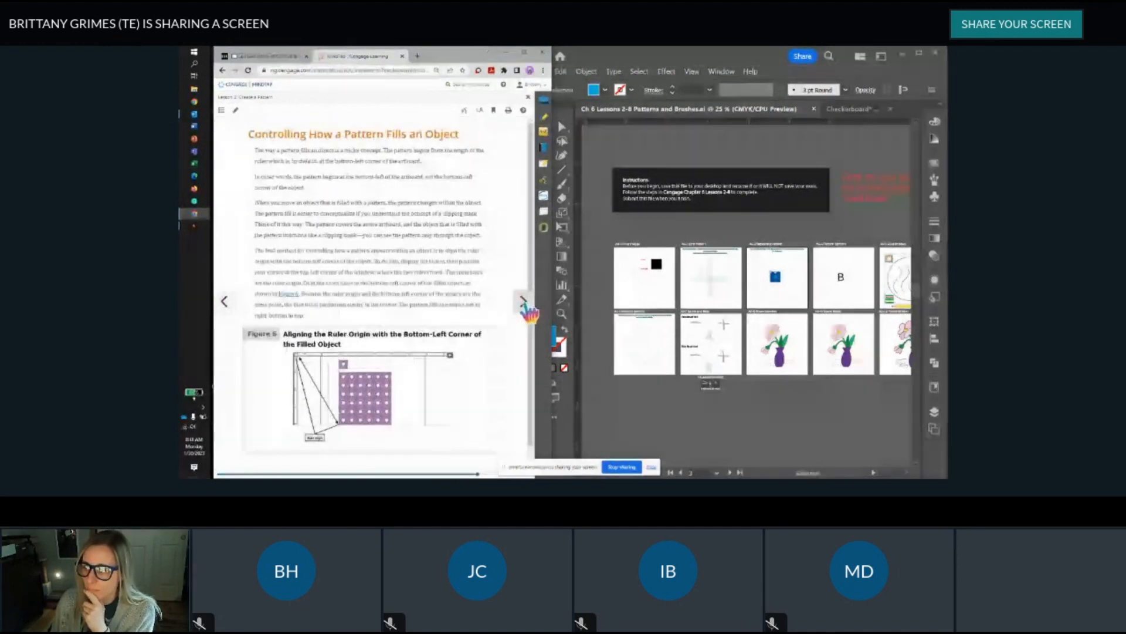
{"action": "left_click", "coordinate": [526, 306]}
{"action": "scroll", "coordinate": [378, 277], "scroll_direction": "down", "scroll_amount": 5}
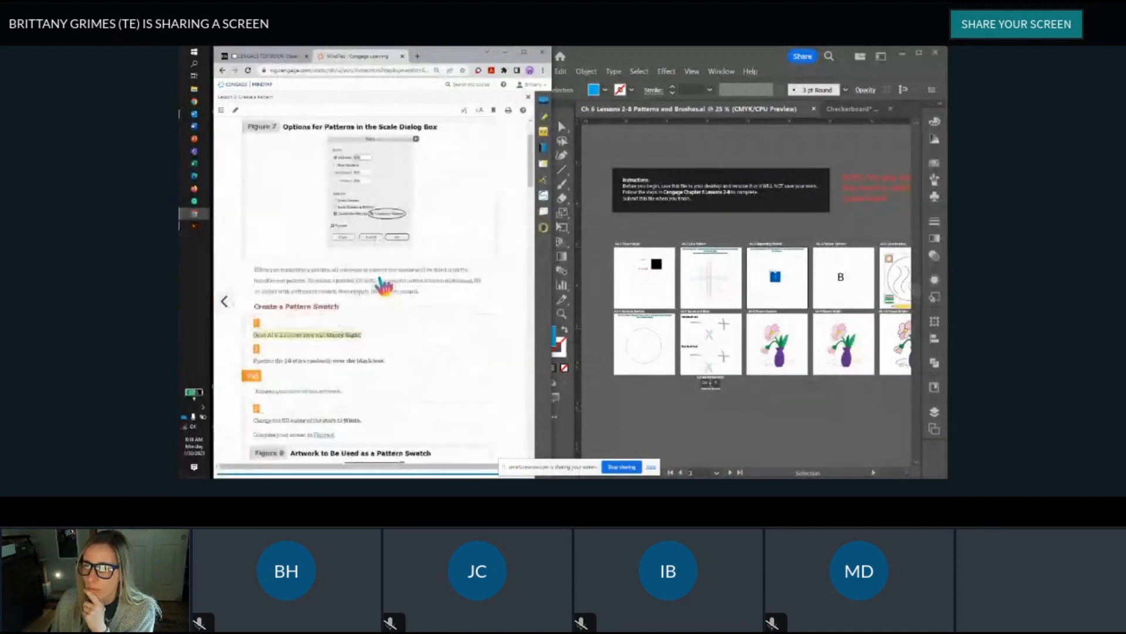
{"action": "scroll", "coordinate": [379, 276], "scroll_direction": "down", "scroll_amount": 1}
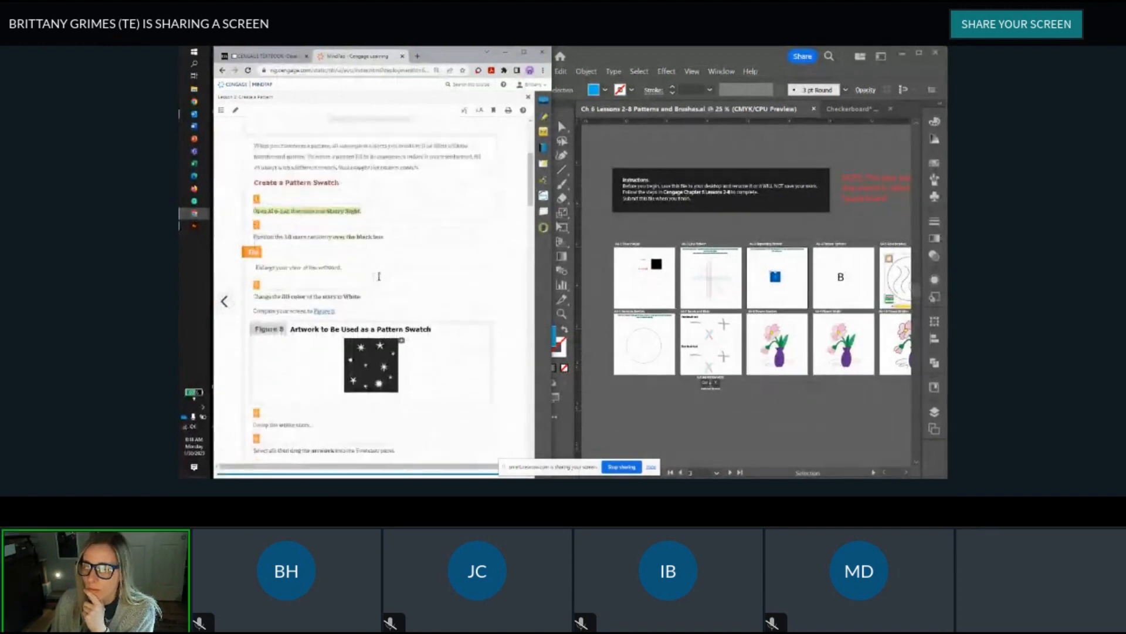
Step: Set the textbook reader's text size to large
{"action": "left_click", "coordinate": [481, 110]}
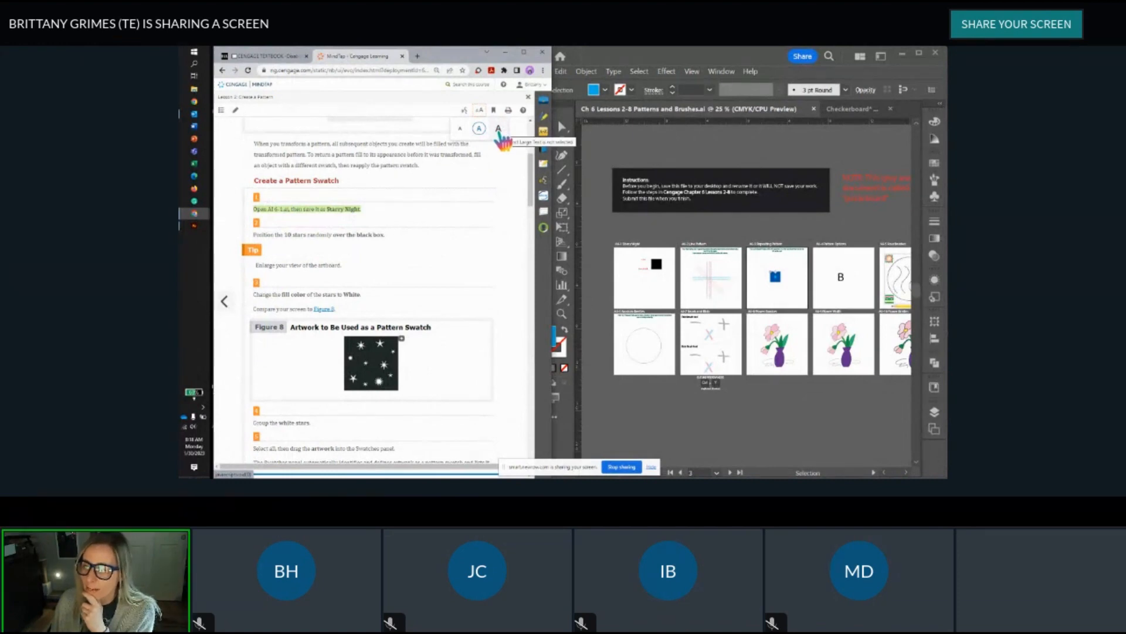
{"action": "left_click", "coordinate": [498, 132]}
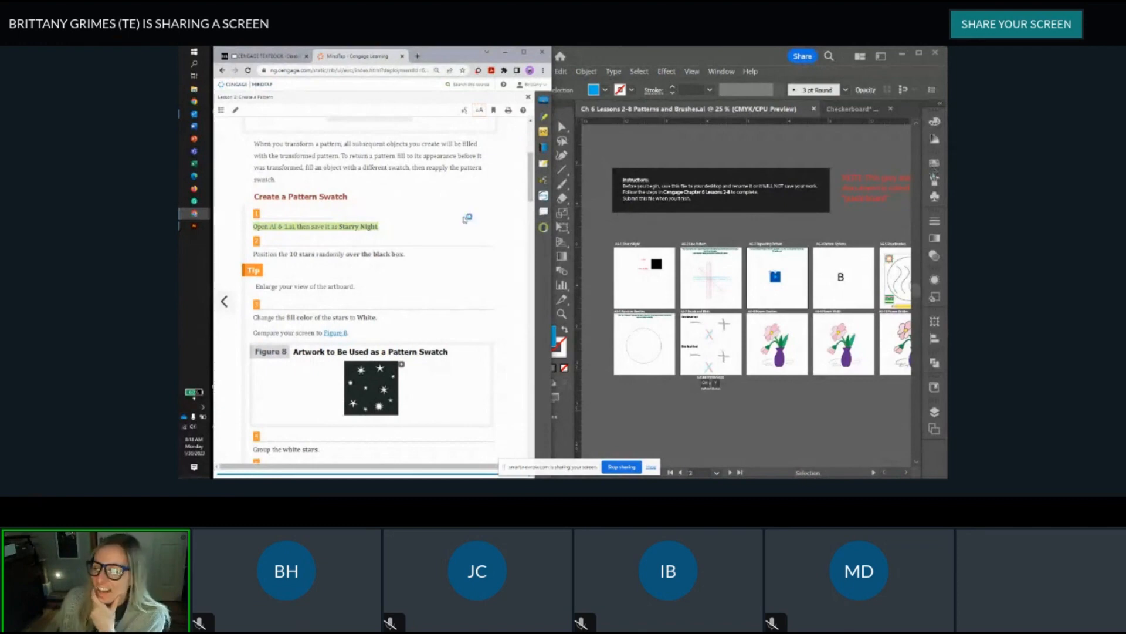
{"action": "scroll", "coordinate": [436, 180], "scroll_direction": "down", "scroll_amount": 1}
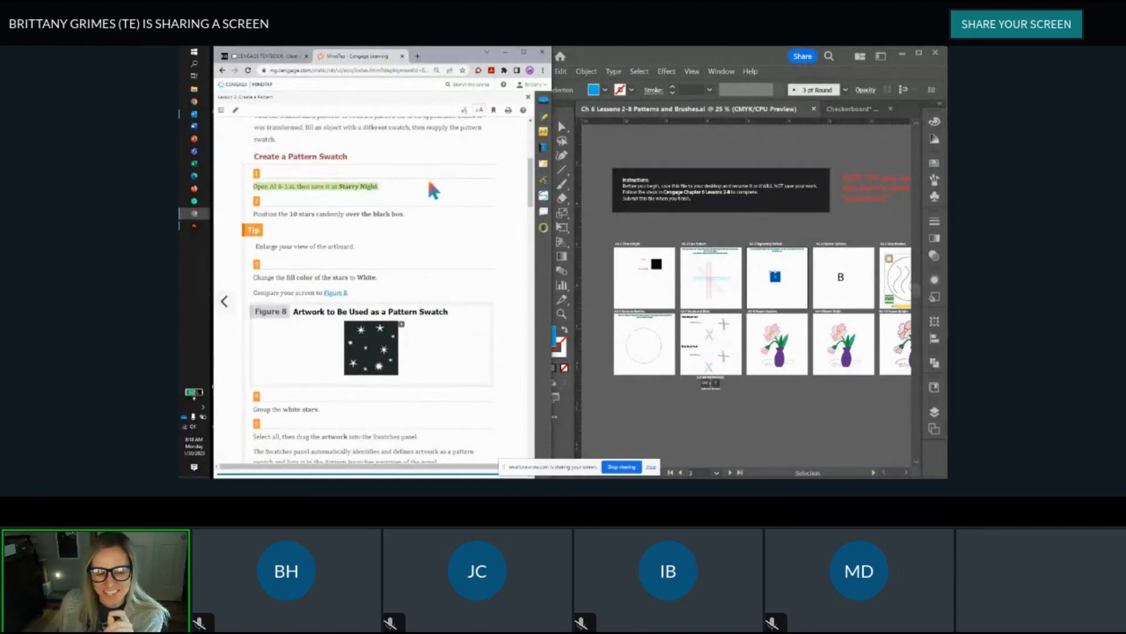
{"action": "left_click", "coordinate": [479, 109]}
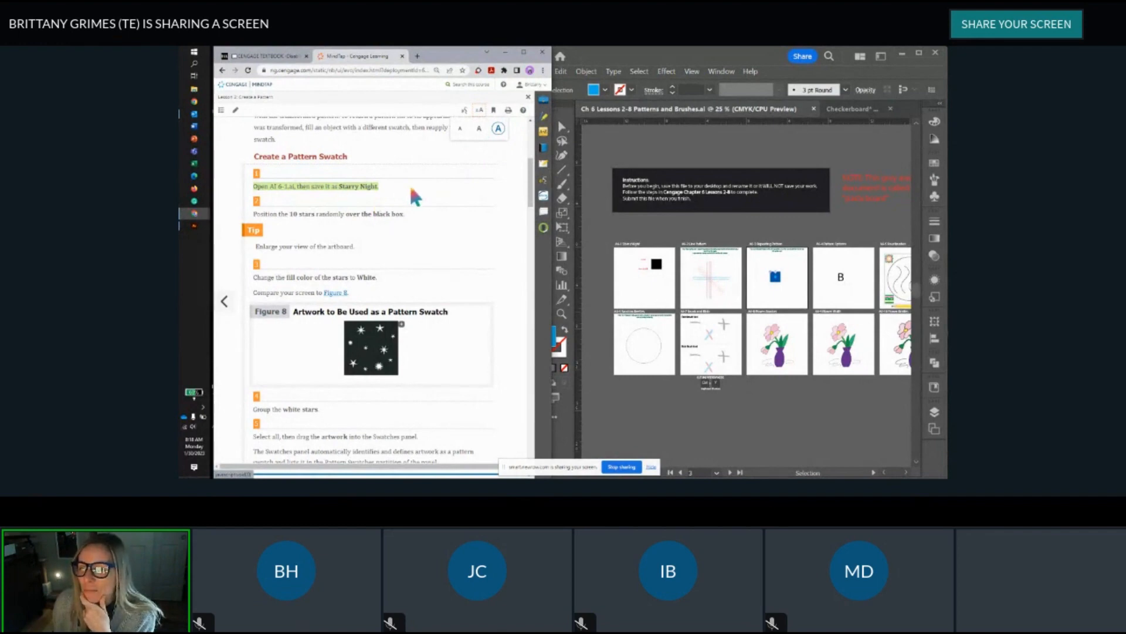
Step: Float the Layers panel on its own over the artwork and lengthen it to show all the layers
{"action": "scroll", "coordinate": [649, 274], "scroll_direction": "up", "scroll_amount": 1}
{"action": "left_click", "coordinate": [649, 279]}
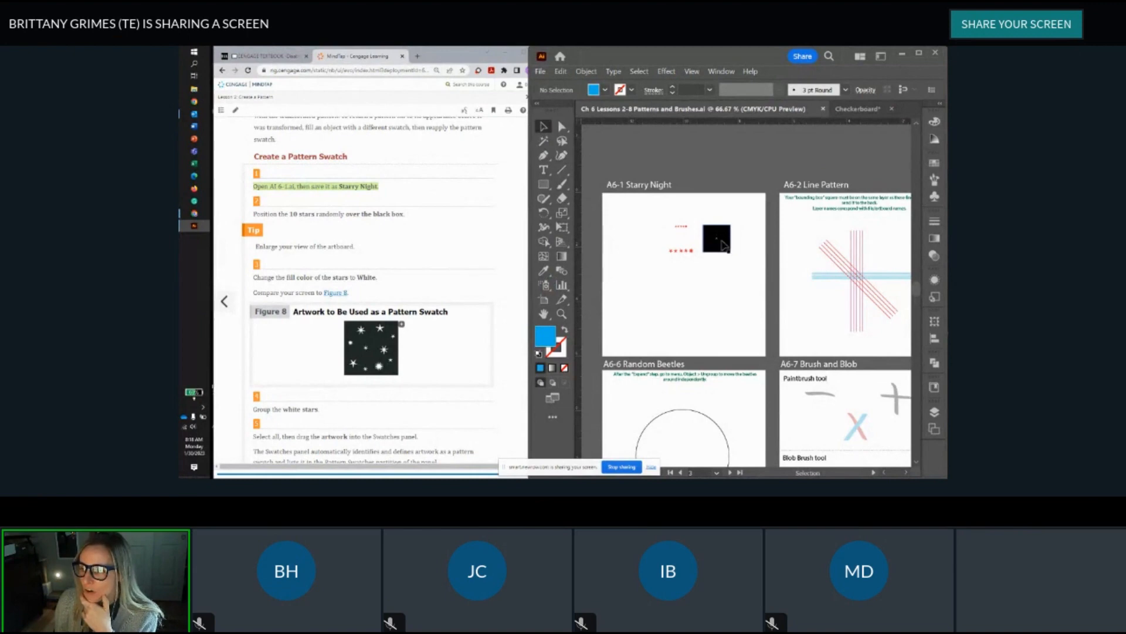
{"action": "scroll", "coordinate": [719, 245], "scroll_direction": "up", "scroll_amount": 2}
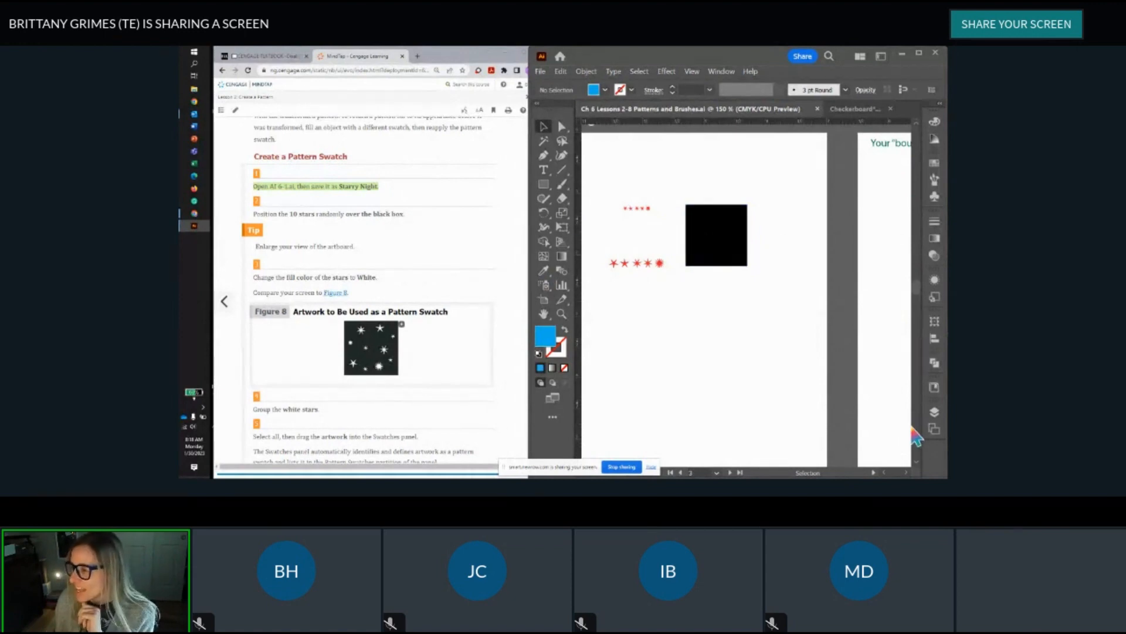
{"action": "scroll", "coordinate": [674, 303], "scroll_direction": "down", "scroll_amount": 1}
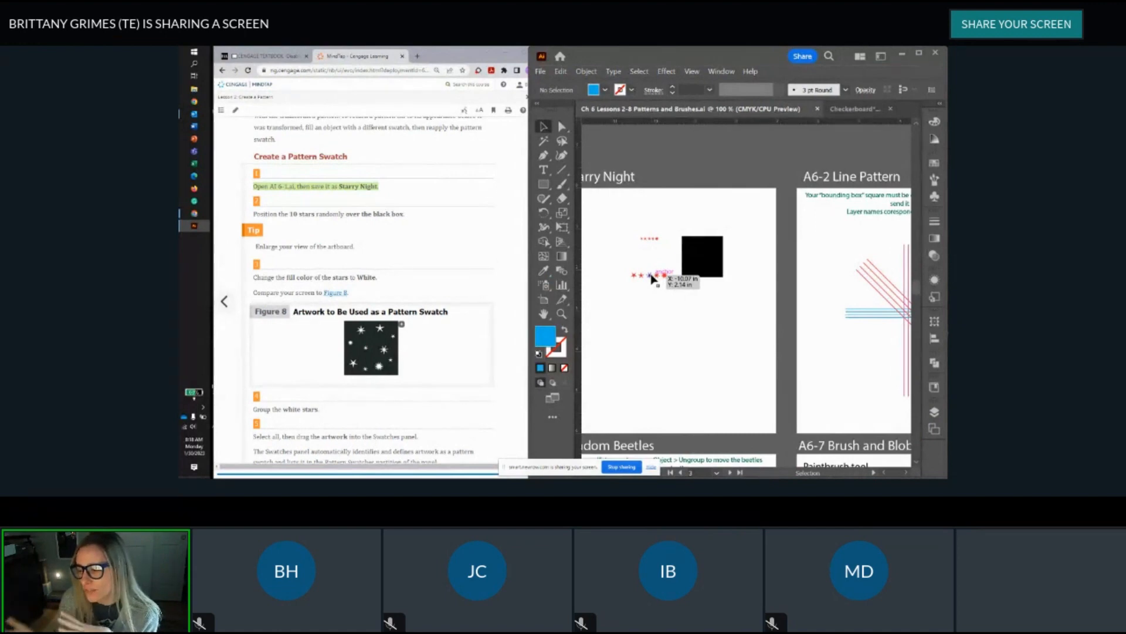
{"action": "left_click_drag", "start_coordinate": [653, 278], "coordinate": [656, 276]}
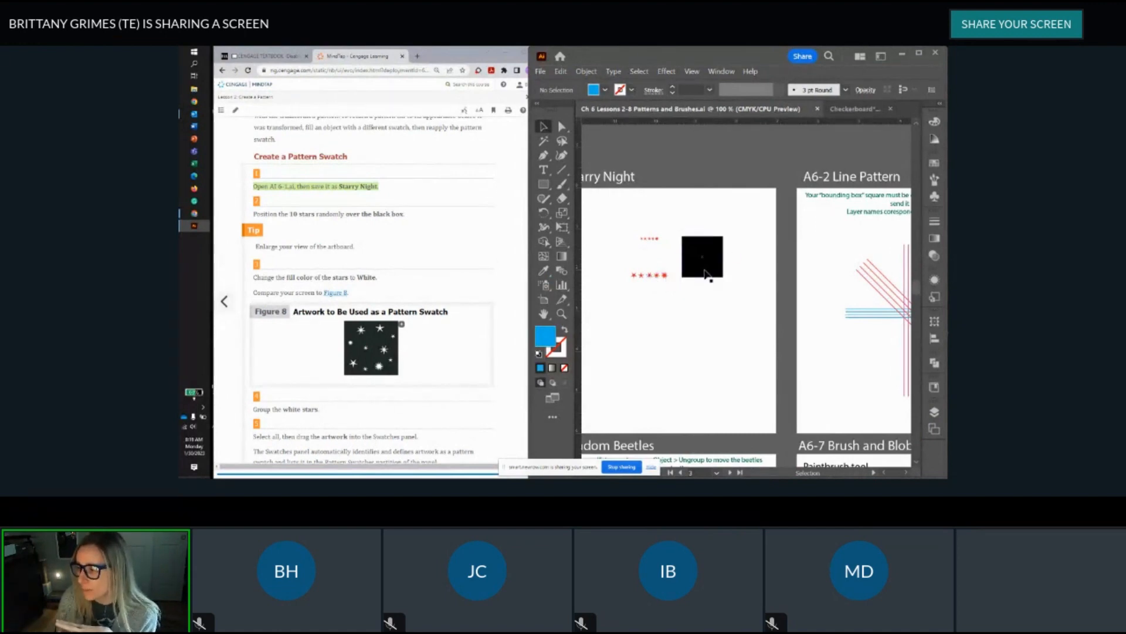
{"action": "left_click", "coordinate": [934, 411]}
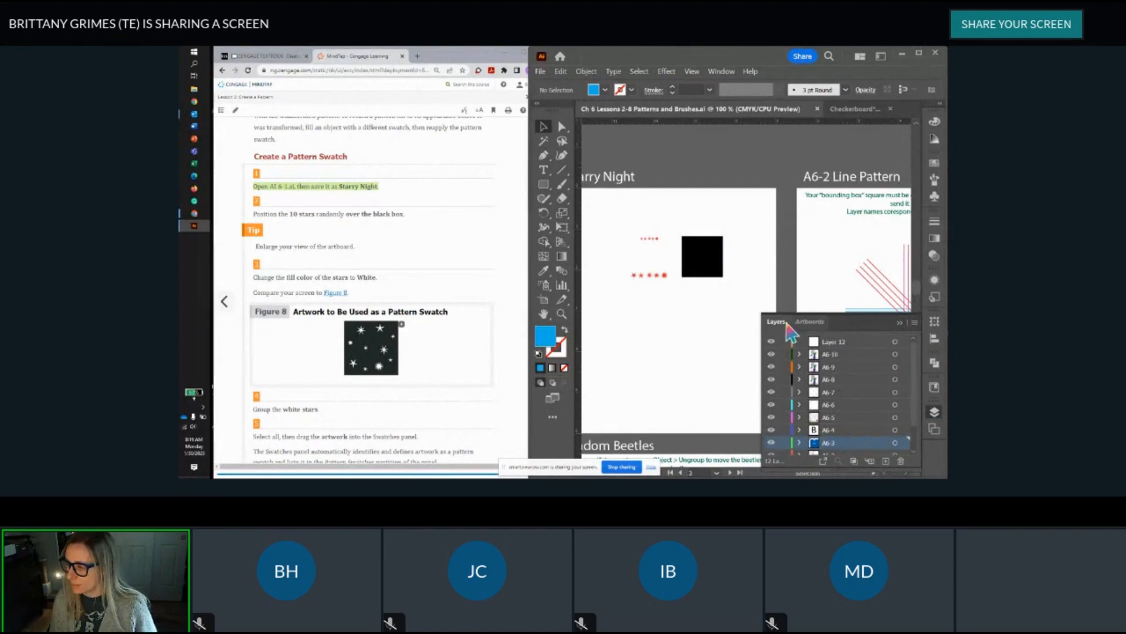
{"action": "left_click_drag", "start_coordinate": [789, 322], "coordinate": [779, 154]}
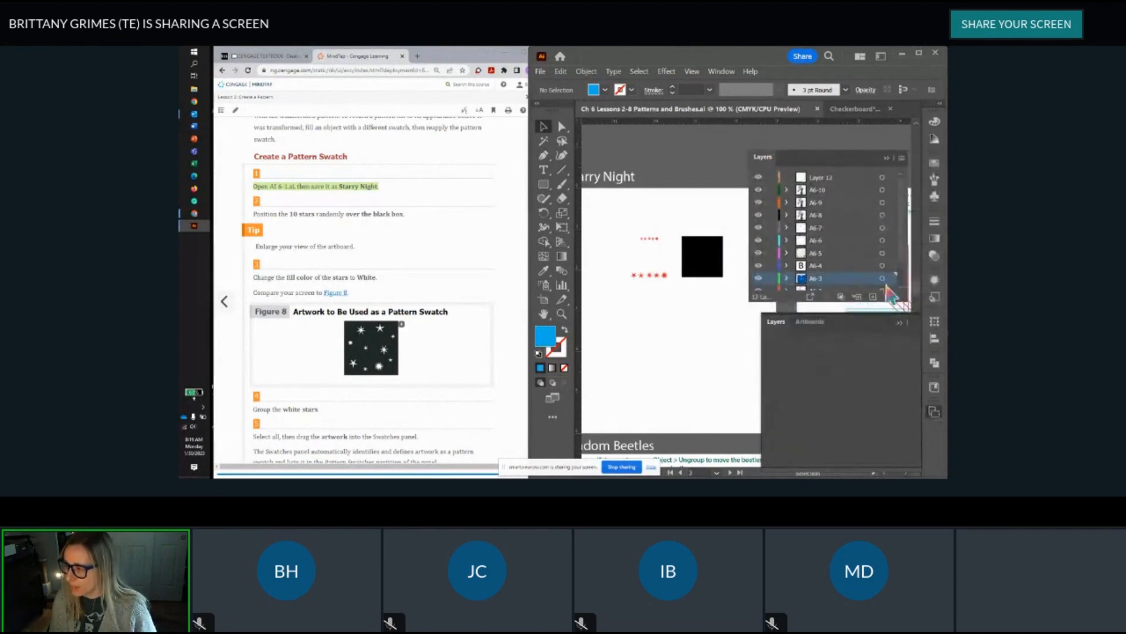
{"action": "left_click", "coordinate": [899, 324]}
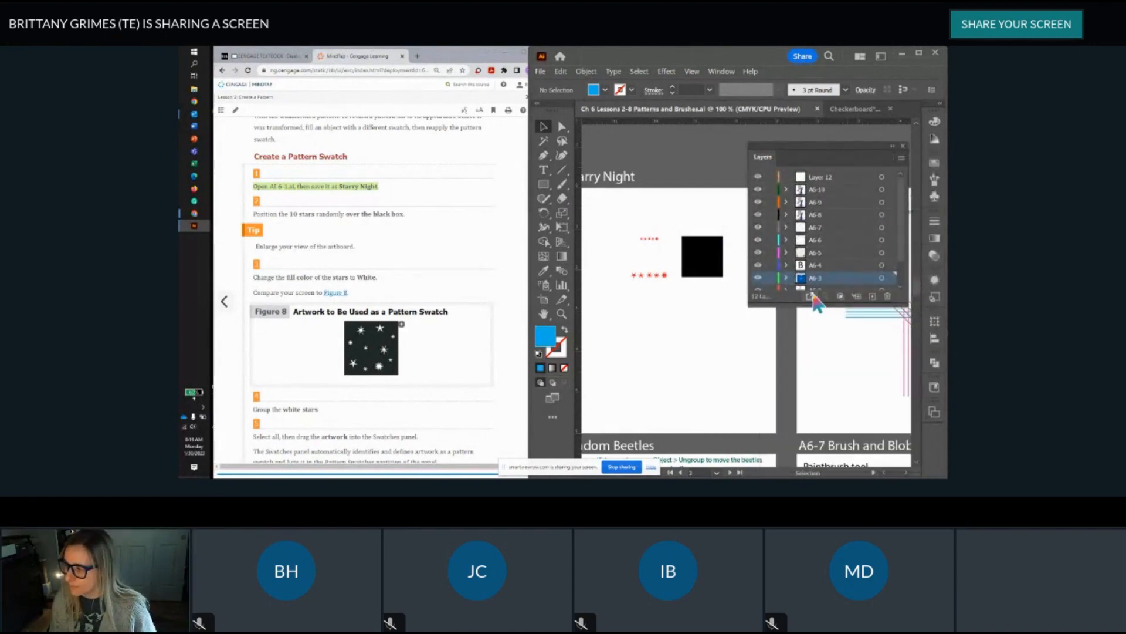
{"action": "left_click_drag", "start_coordinate": [832, 307], "coordinate": [831, 414]}
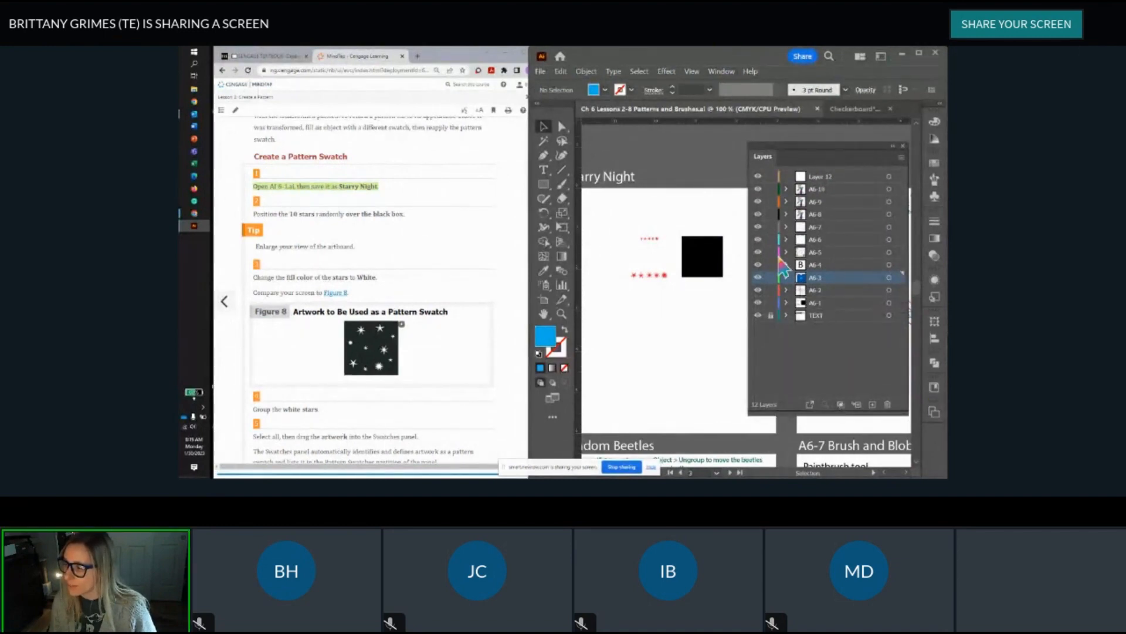
Step: Lock the black square's path in layer A6-1 and collapse the Layers panel
{"action": "left_click", "coordinate": [786, 278]}
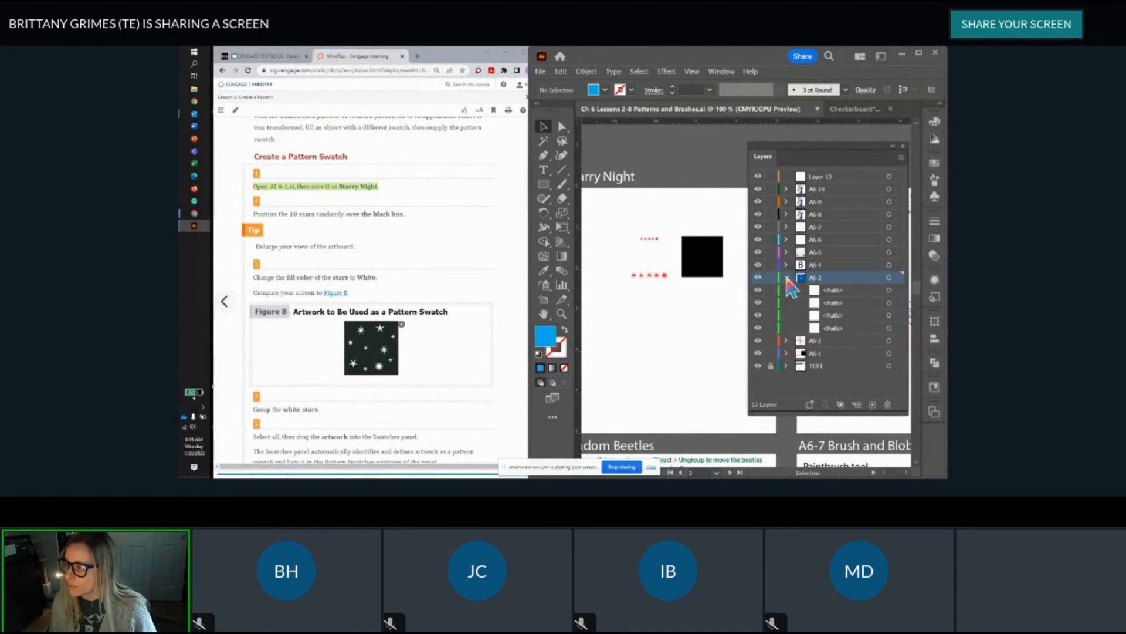
{"action": "left_click", "coordinate": [787, 277]}
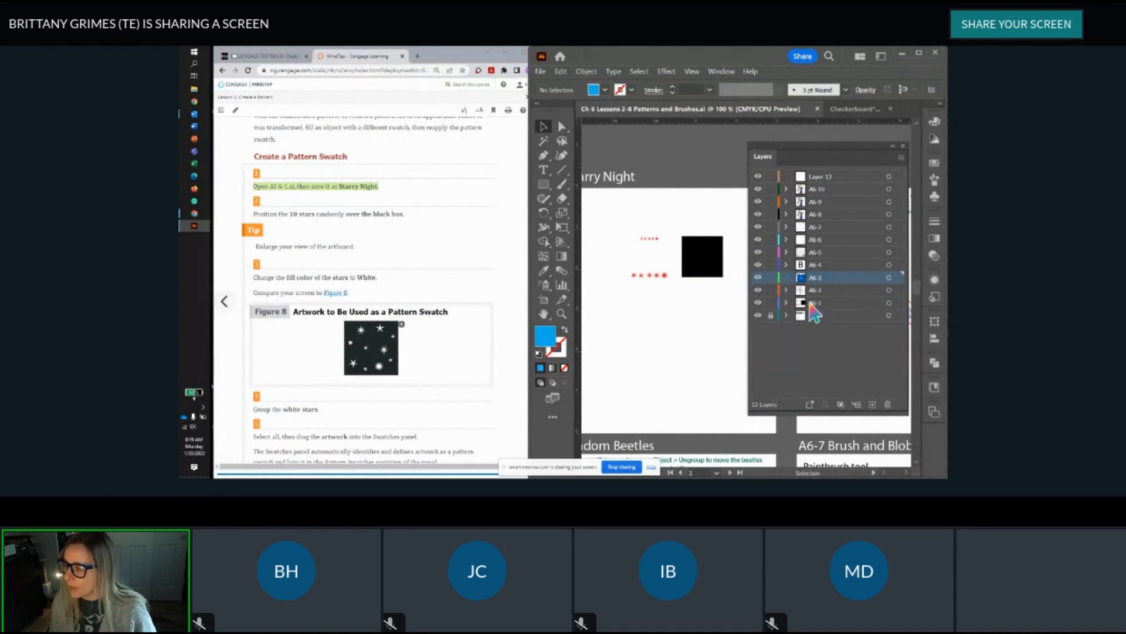
{"action": "left_click", "coordinate": [787, 303]}
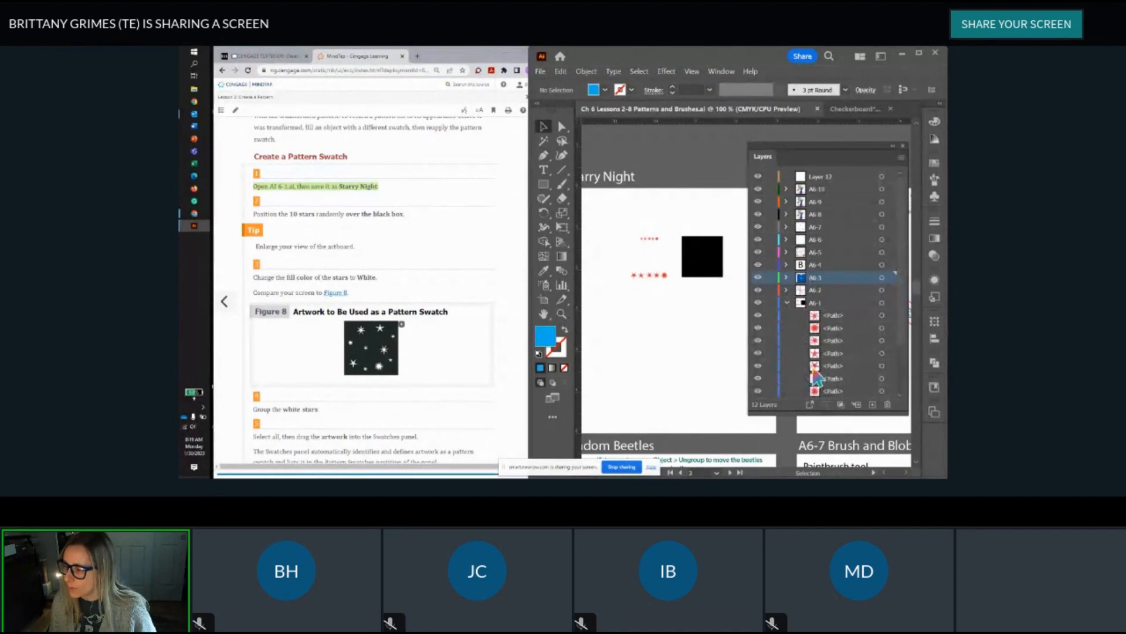
{"action": "scroll", "coordinate": [827, 367], "scroll_direction": "down", "scroll_amount": 3}
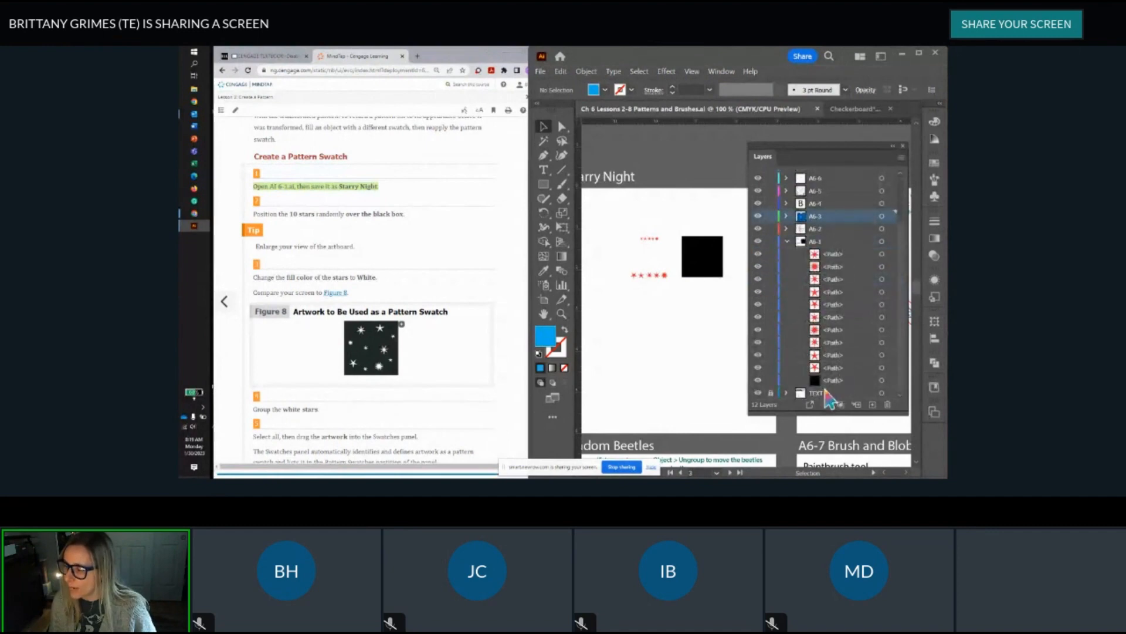
{"action": "left_click", "coordinate": [816, 242]}
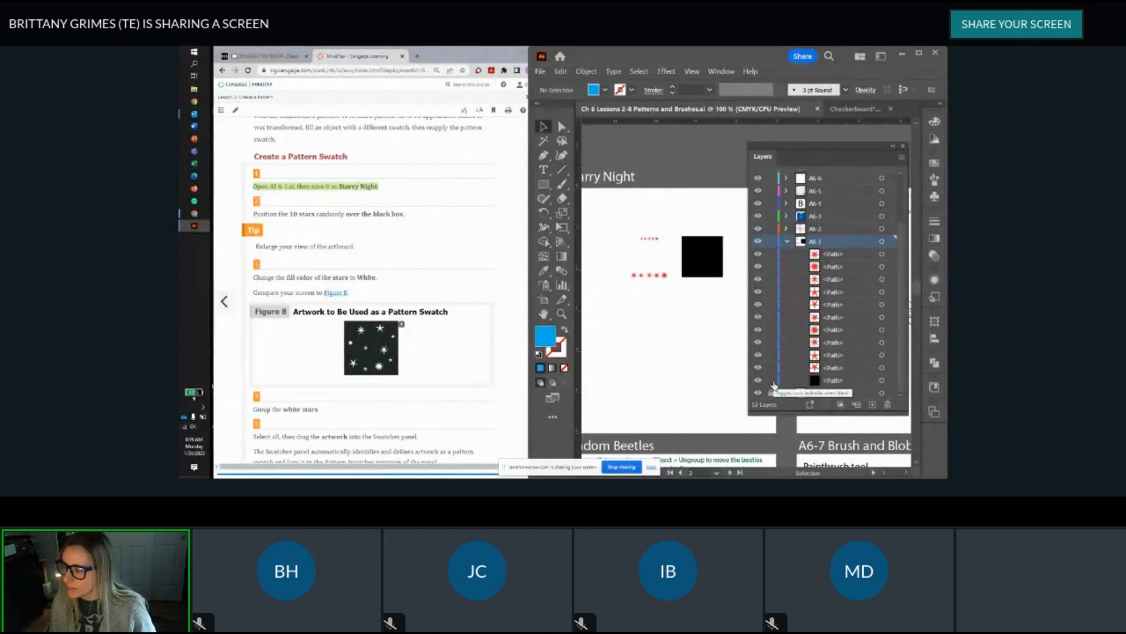
{"action": "left_click", "coordinate": [771, 380]}
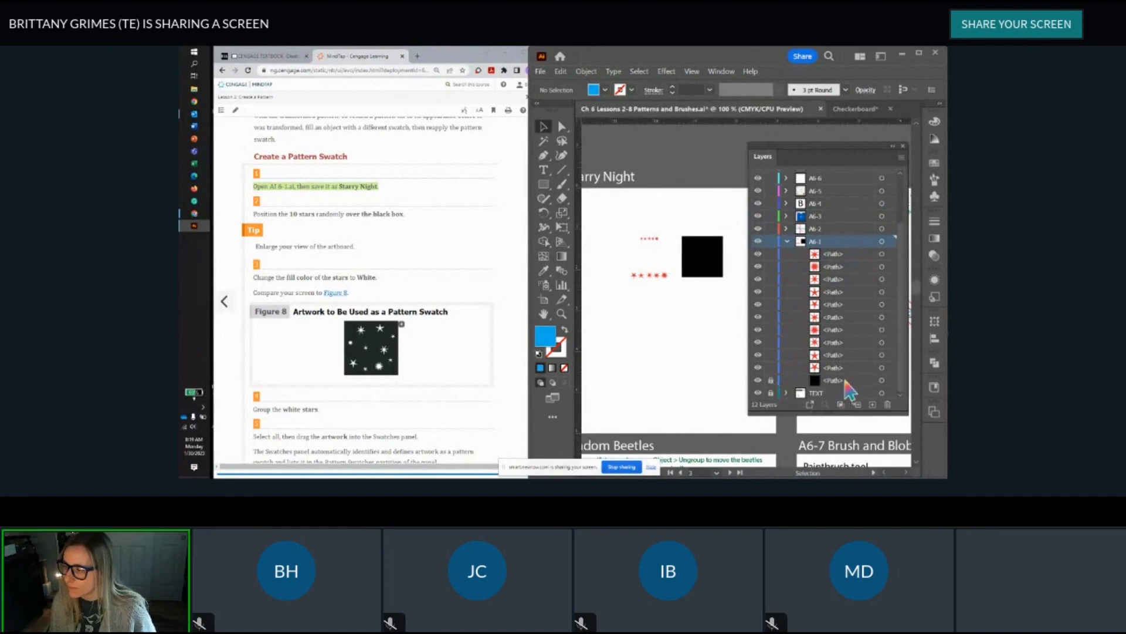
{"action": "left_click", "coordinate": [893, 147]}
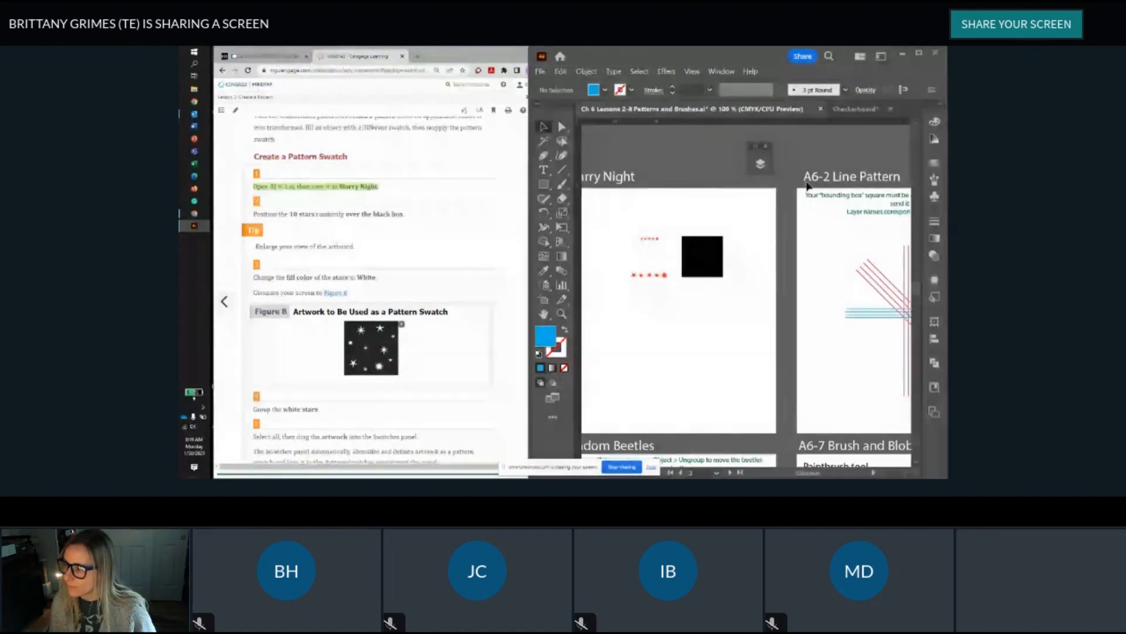
Step: Move the row of five small red stars and the row of five large red stars onto the black square
{"action": "scroll", "coordinate": [672, 293], "scroll_direction": "up", "scroll_amount": 1}
{"action": "scroll", "coordinate": [751, 235], "scroll_direction": "up", "scroll_amount": 1}
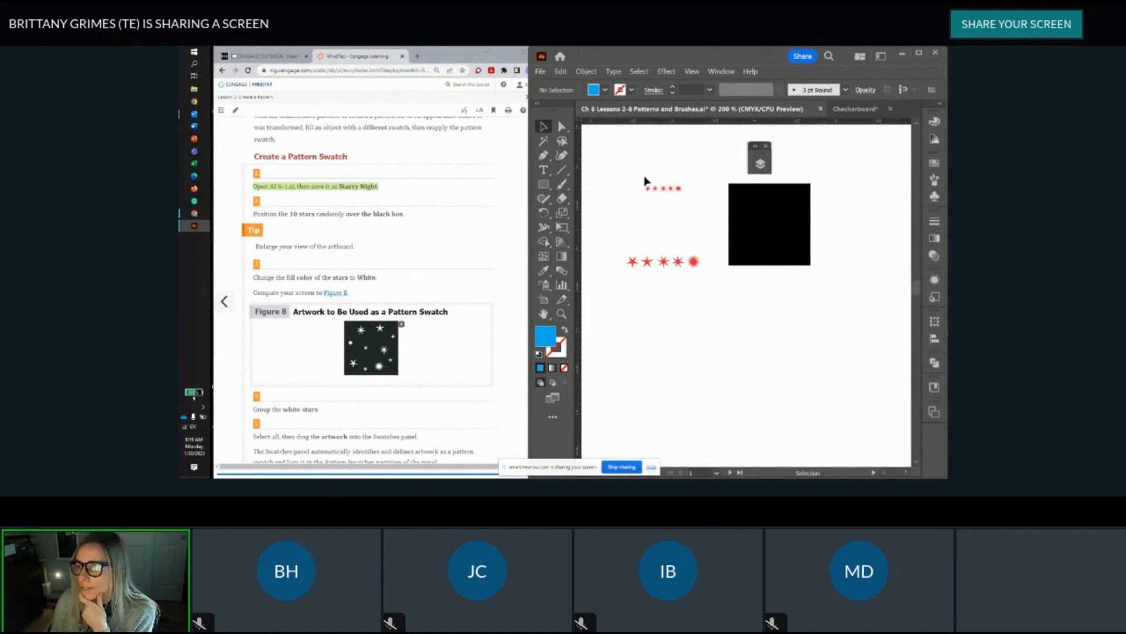
{"action": "left_click_drag", "start_coordinate": [644, 181], "coordinate": [792, 213]}
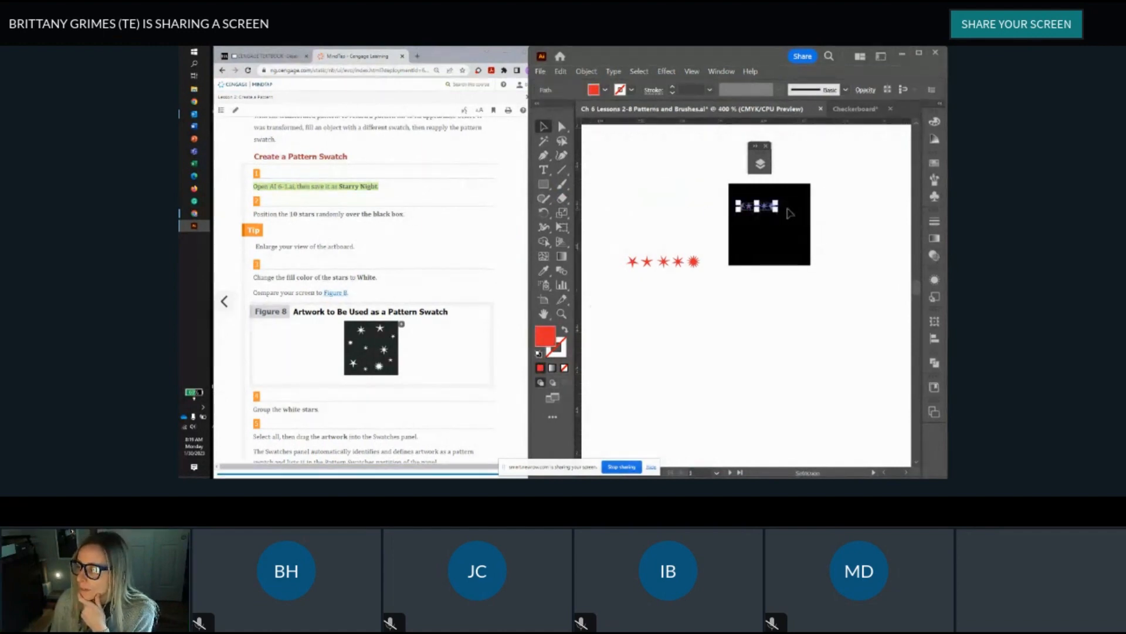
{"action": "scroll", "coordinate": [780, 219], "scroll_direction": "down", "scroll_amount": 2}
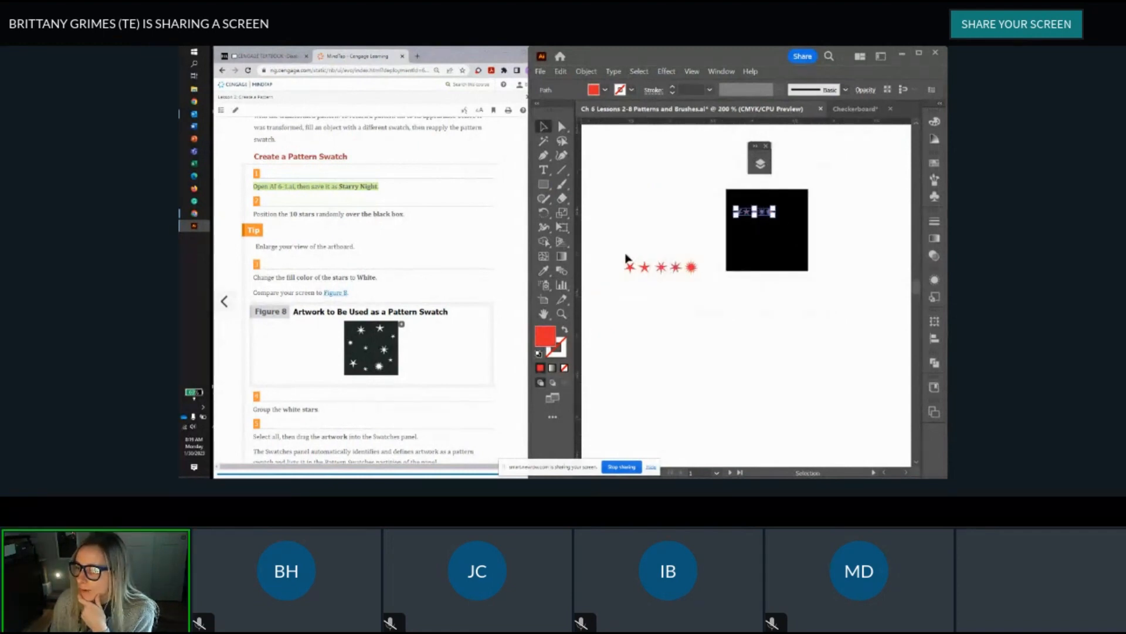
{"action": "left_click_drag", "start_coordinate": [626, 258], "coordinate": [815, 243]}
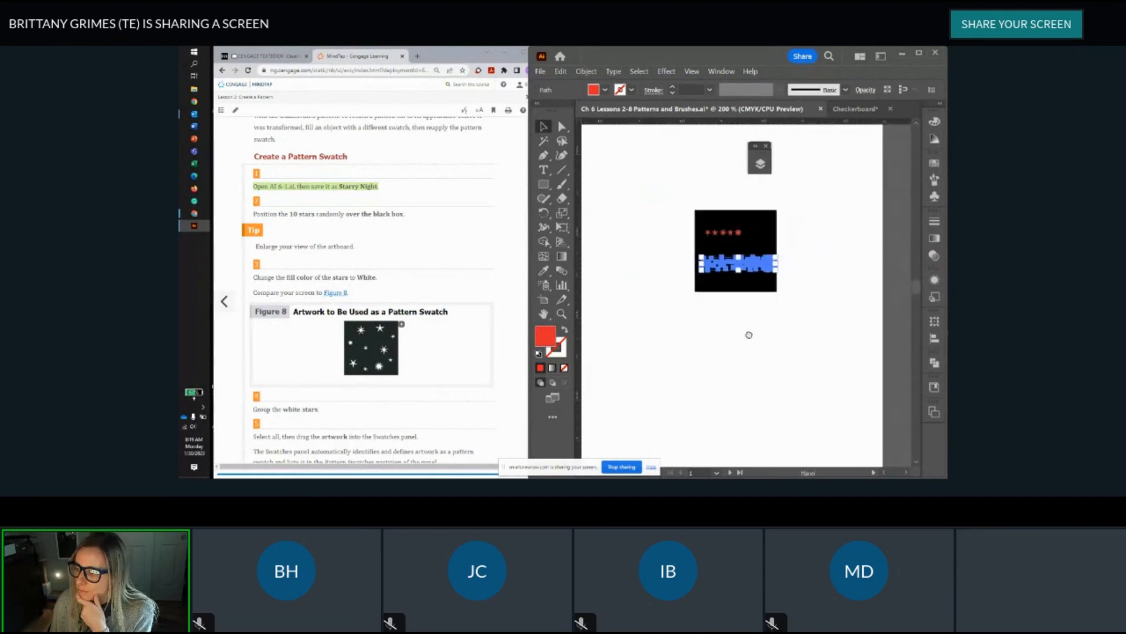
{"action": "left_click", "coordinate": [823, 287]}
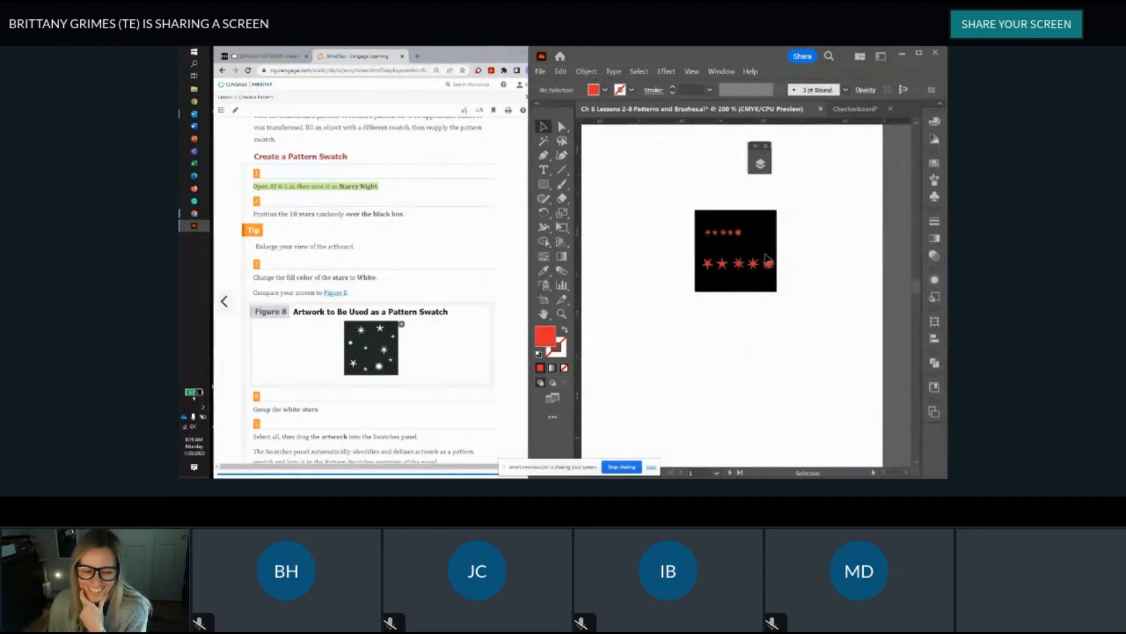
Step: Scatter the ten red stars individually at random positions across the black square
{"action": "scroll", "coordinate": [735, 257], "scroll_direction": "up", "scroll_amount": 2}
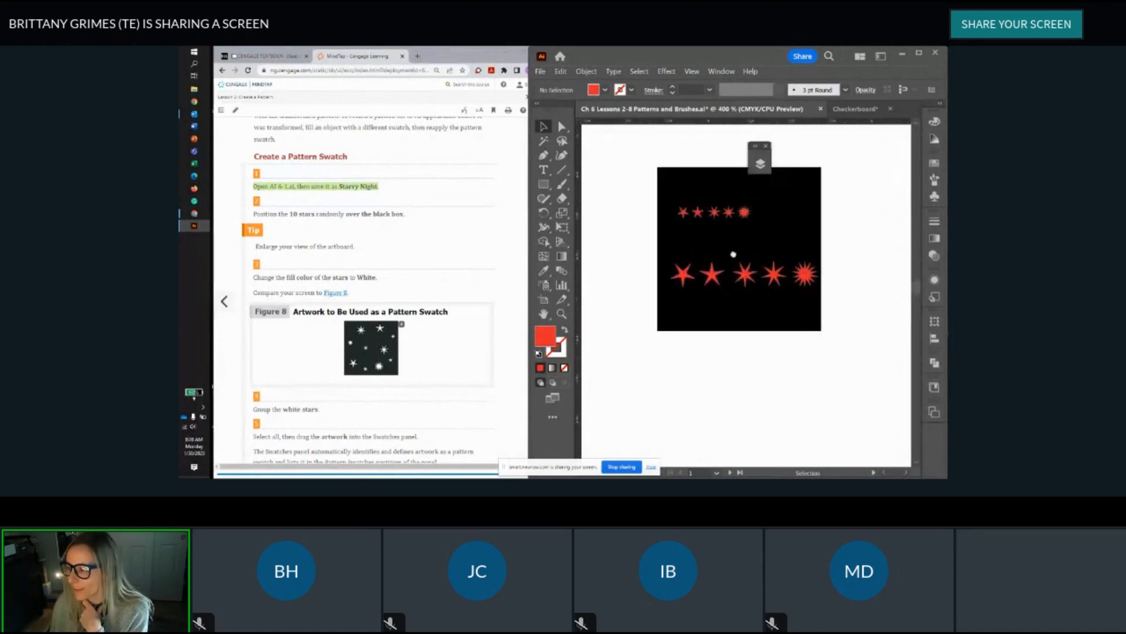
{"action": "left_click_drag", "start_coordinate": [734, 254], "coordinate": [757, 213]}
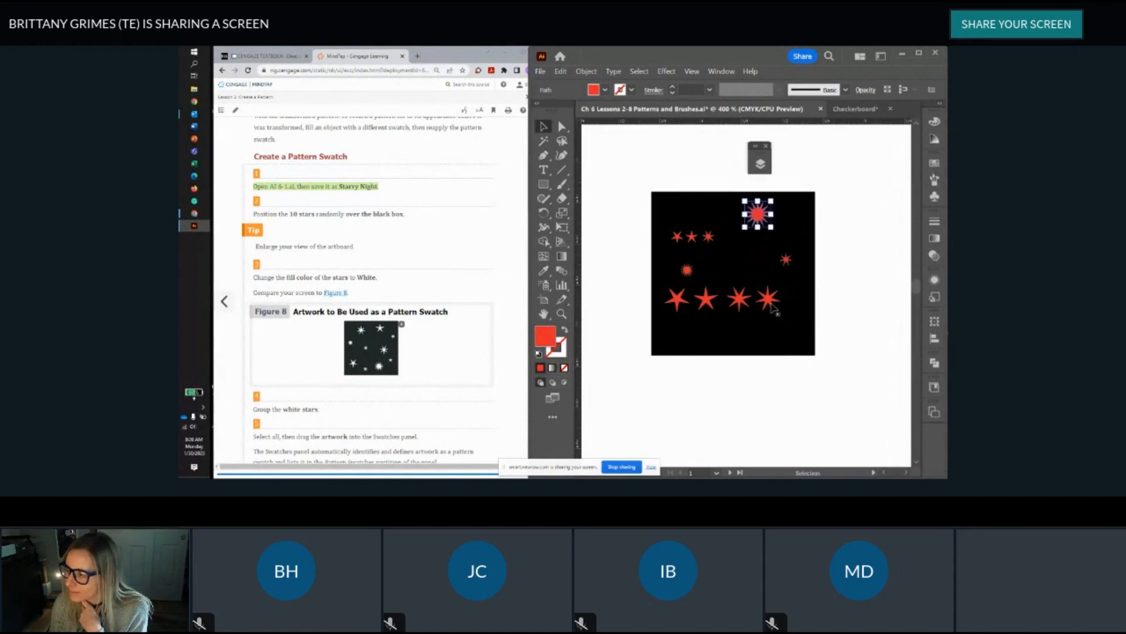
{"action": "left_click_drag", "start_coordinate": [772, 307], "coordinate": [742, 258]}
{"action": "left_click_drag", "start_coordinate": [738, 298], "coordinate": [788, 328]}
{"action": "left_click_drag", "start_coordinate": [708, 309], "coordinate": [675, 317]}
{"action": "left_click_drag", "start_coordinate": [742, 258], "coordinate": [721, 341]}
{"action": "left_click", "coordinate": [864, 301]}
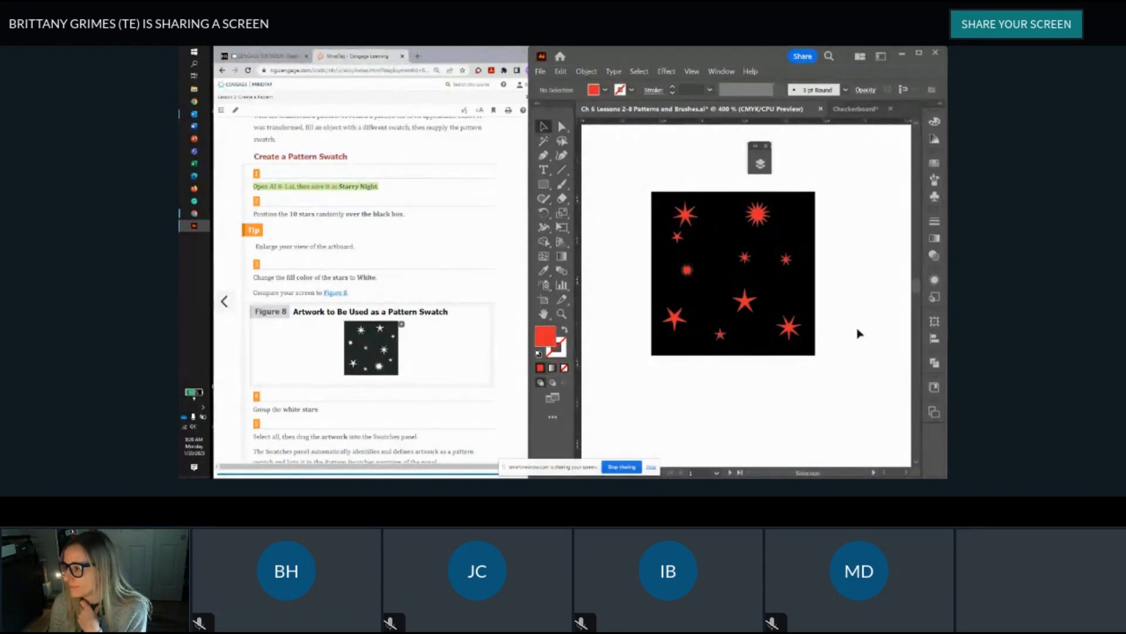
Step: Change the fill color of all ten red stars on the black square to white and deselect them
{"action": "scroll", "coordinate": [857, 329], "scroll_direction": "down", "scroll_amount": 1}
{"action": "left_click_drag", "start_coordinate": [915, 337], "coordinate": [798, 323]}
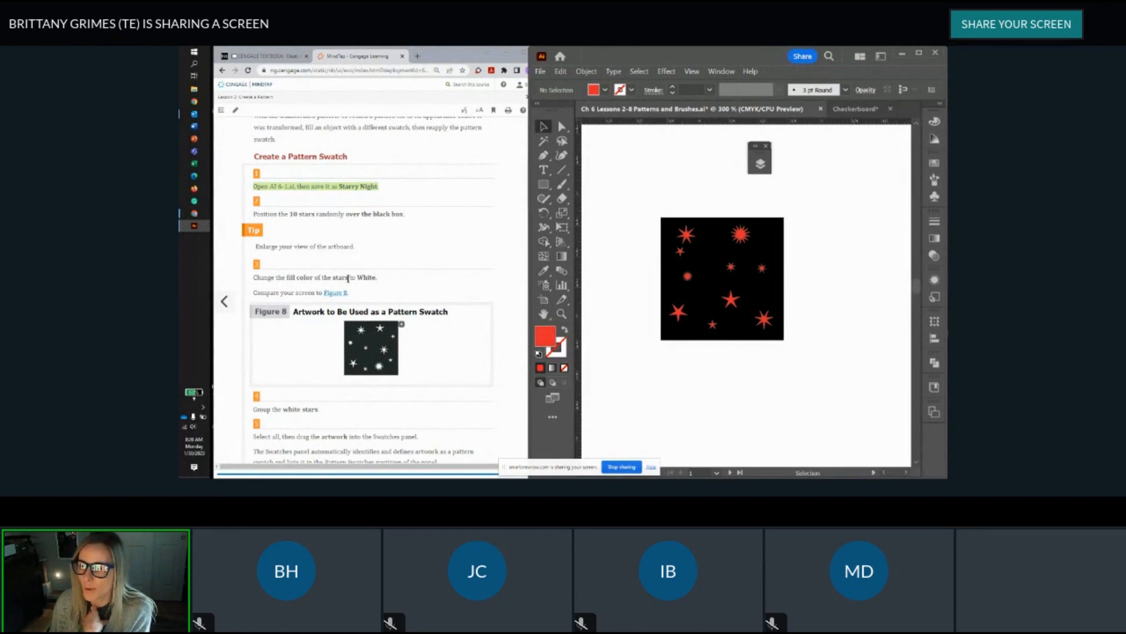
{"action": "scroll", "coordinate": [324, 259], "scroll_direction": "down", "scroll_amount": 1}
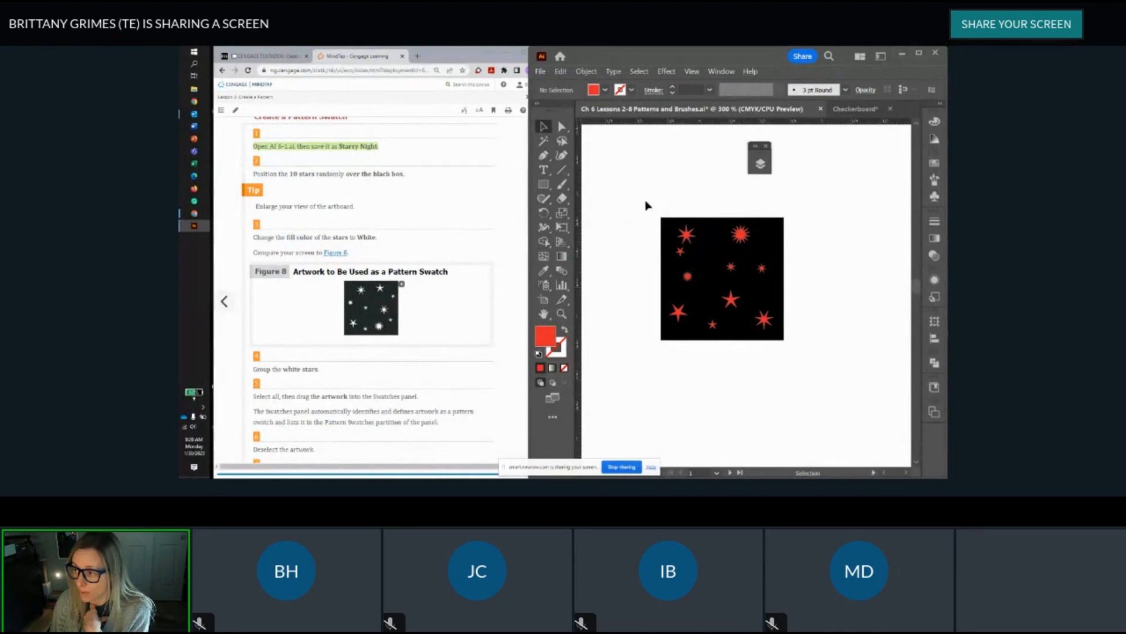
{"action": "left_click_drag", "start_coordinate": [647, 204], "coordinate": [804, 375]}
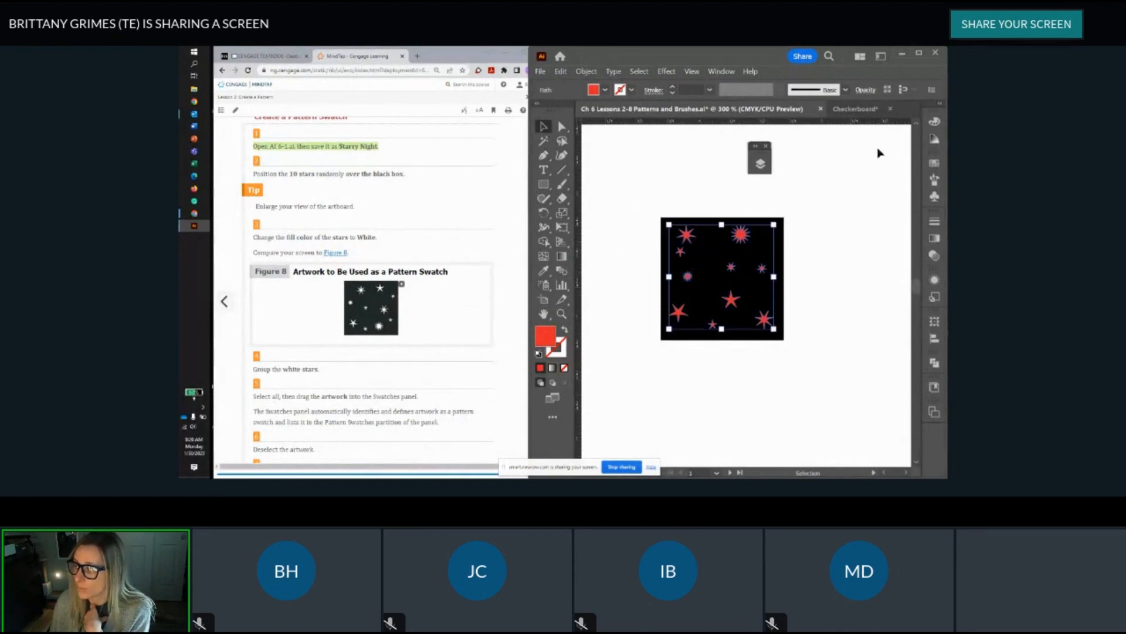
{"action": "left_click", "coordinate": [935, 122]}
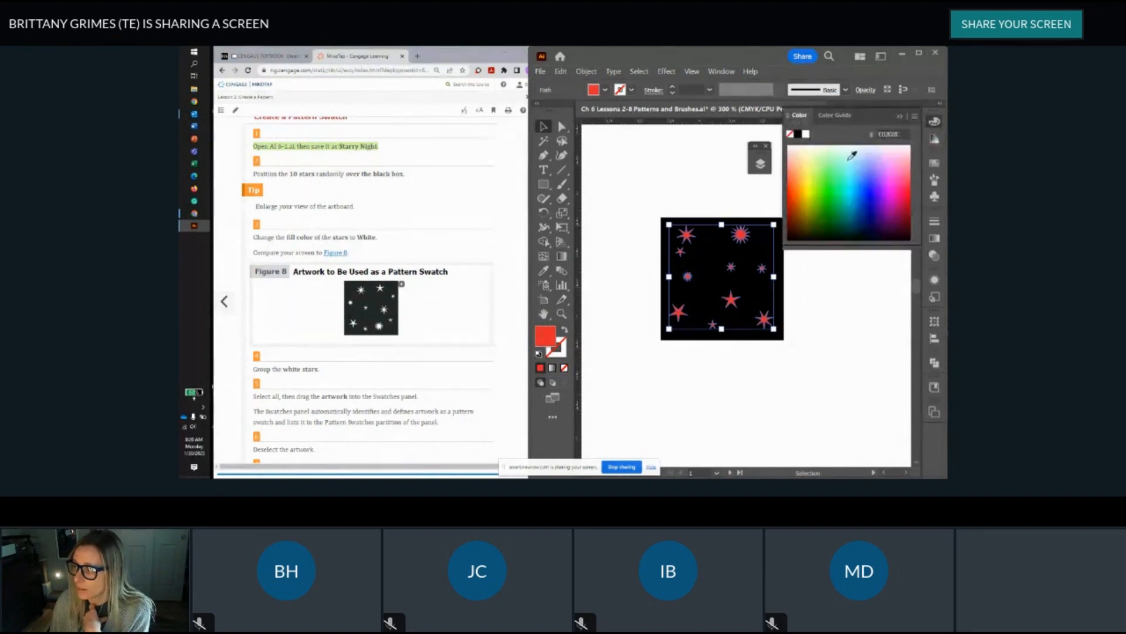
{"action": "left_click", "coordinate": [806, 134]}
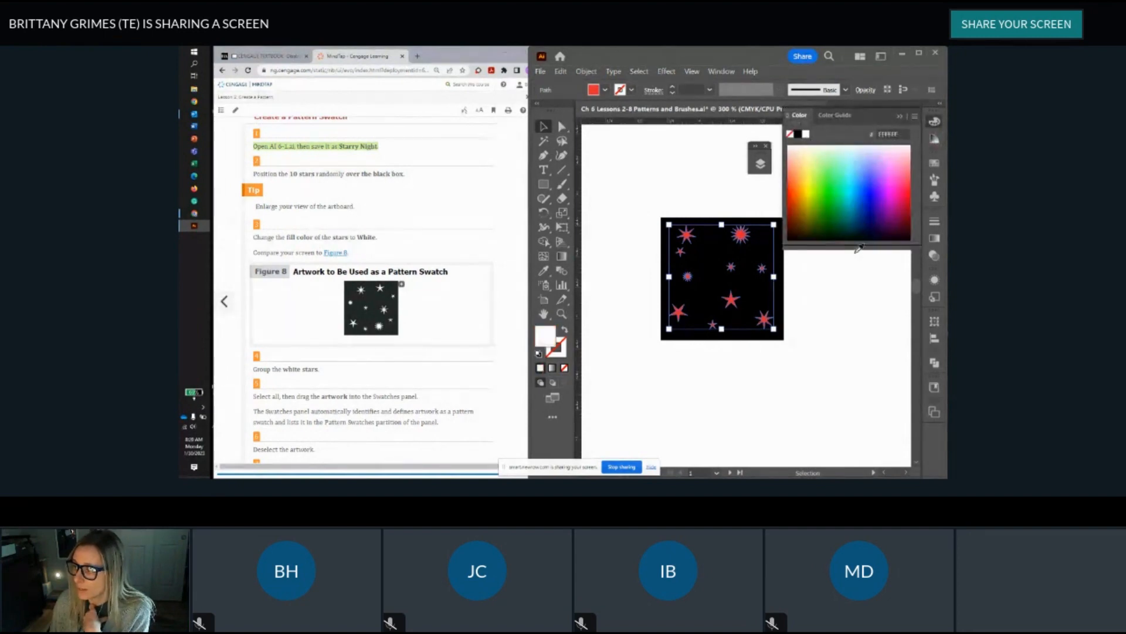
{"action": "left_click", "coordinate": [851, 296]}
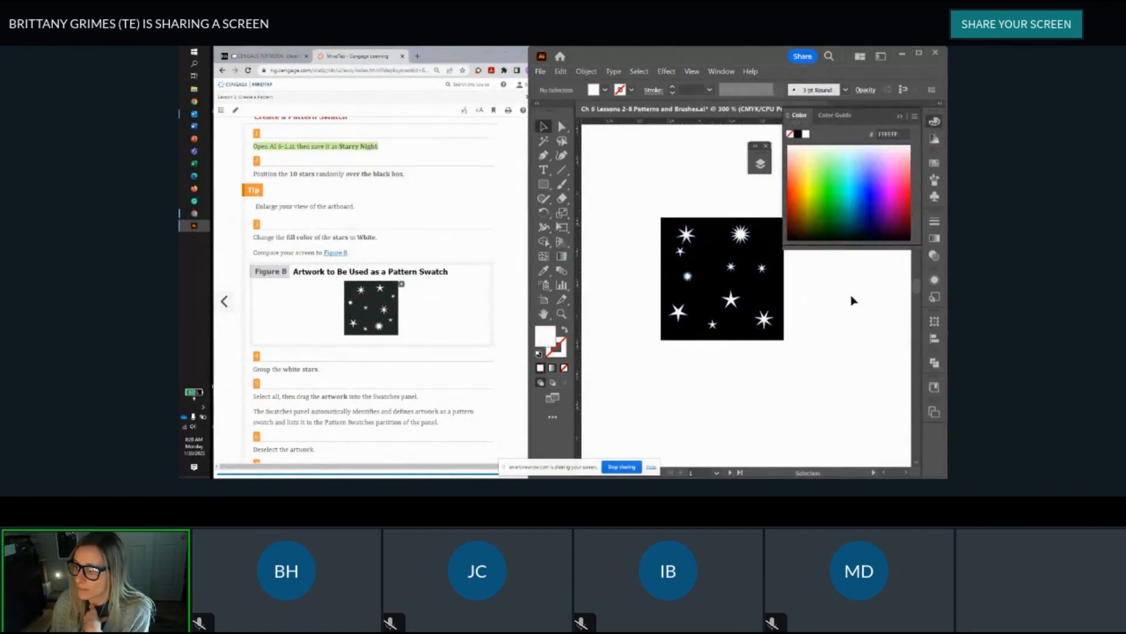
{"action": "left_click", "coordinate": [901, 115]}
Step: Group the ten white stars on the black square and deselect the group
{"action": "scroll", "coordinate": [377, 381], "scroll_direction": "down", "scroll_amount": 3}
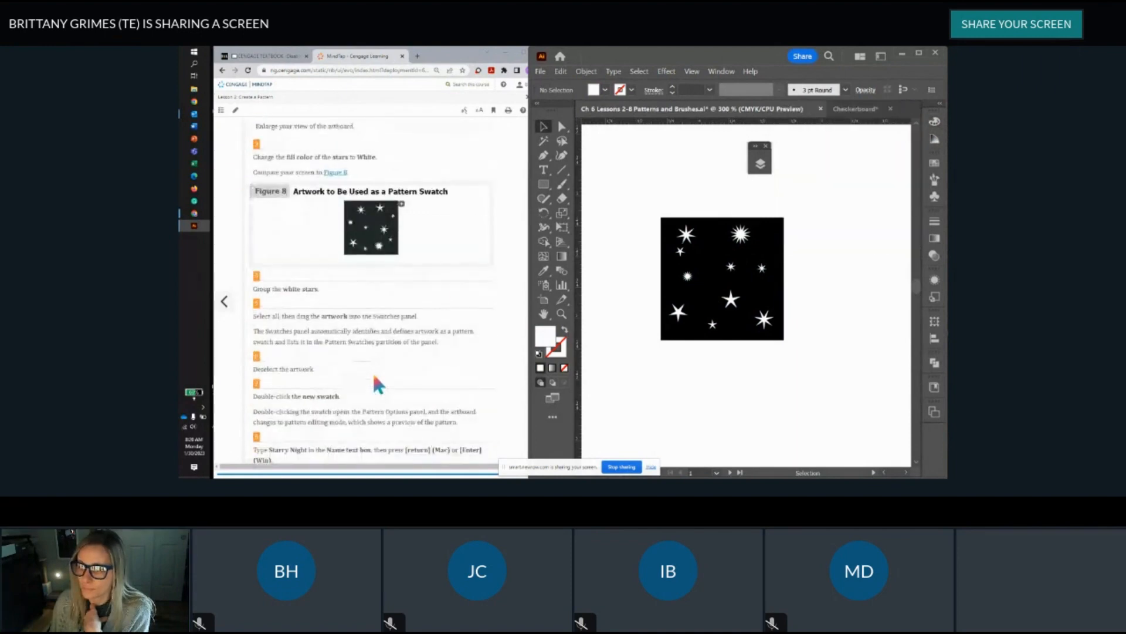
{"action": "left_click_drag", "start_coordinate": [634, 208], "coordinate": [824, 371]}
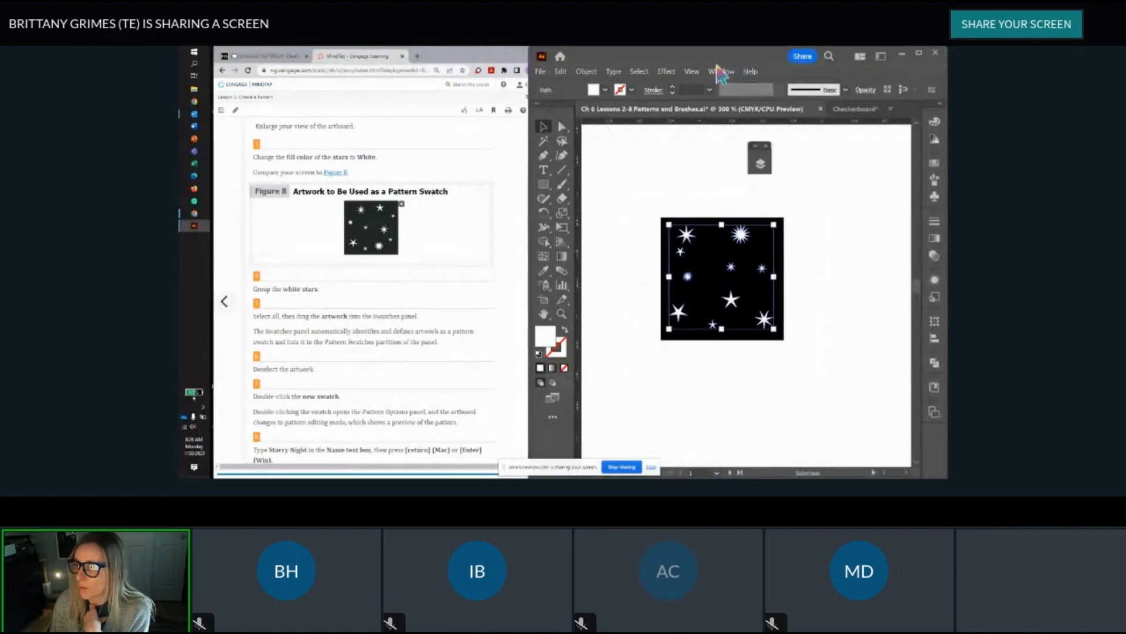
{"action": "left_click", "coordinate": [586, 72]}
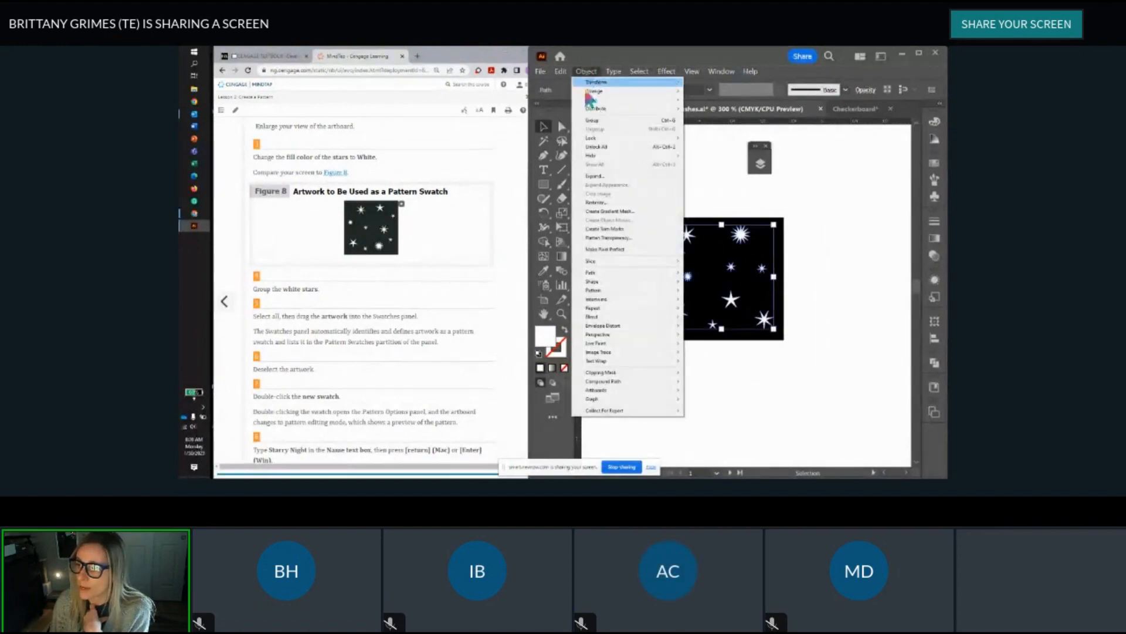
{"action": "left_click", "coordinate": [589, 120]}
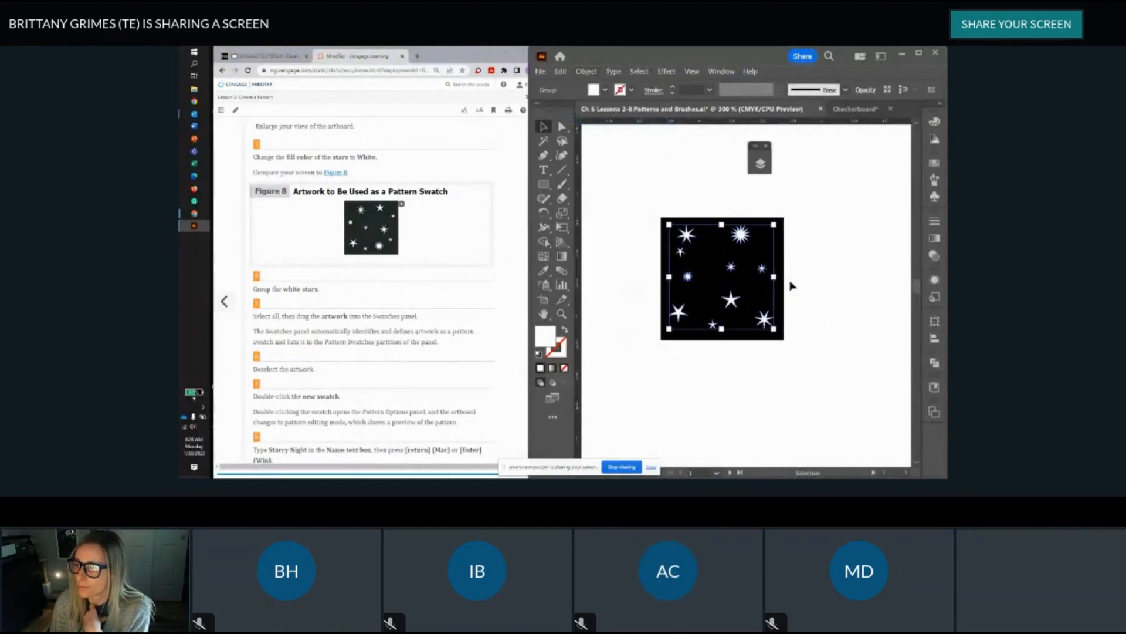
{"action": "left_click", "coordinate": [846, 322]}
{"action": "key", "text": "ctrl+minus"}
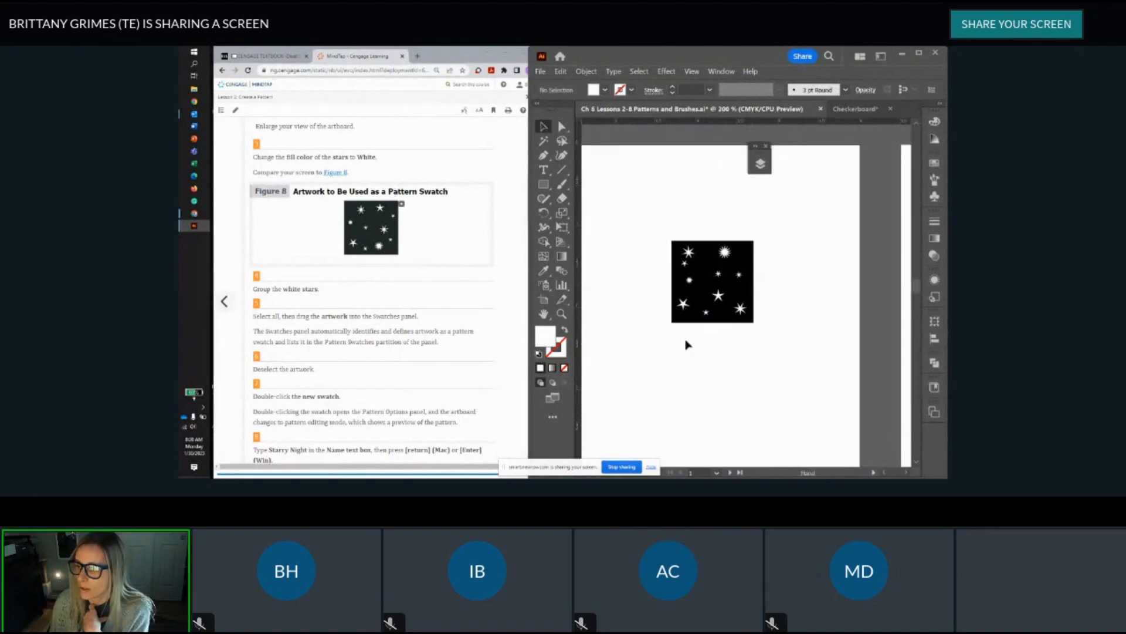
Step: Unlock the black square's path in layer A6-1 and dock the collapsed Layers panel with the other panels
{"action": "scroll", "coordinate": [435, 288], "scroll_direction": "down", "scroll_amount": 4}
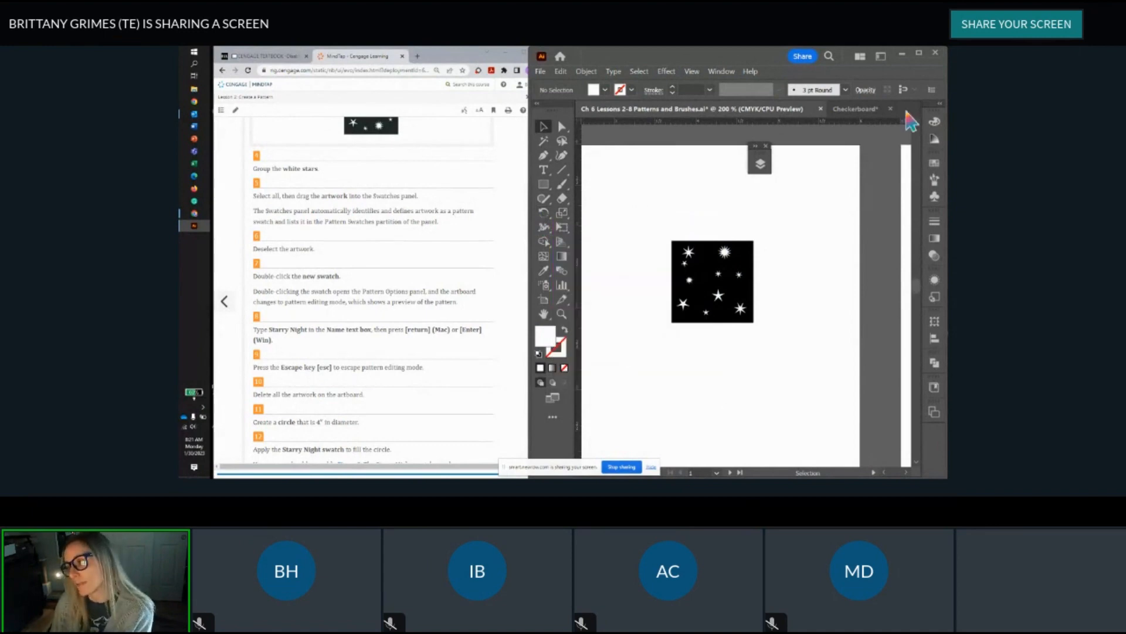
{"action": "left_click", "coordinate": [763, 166]}
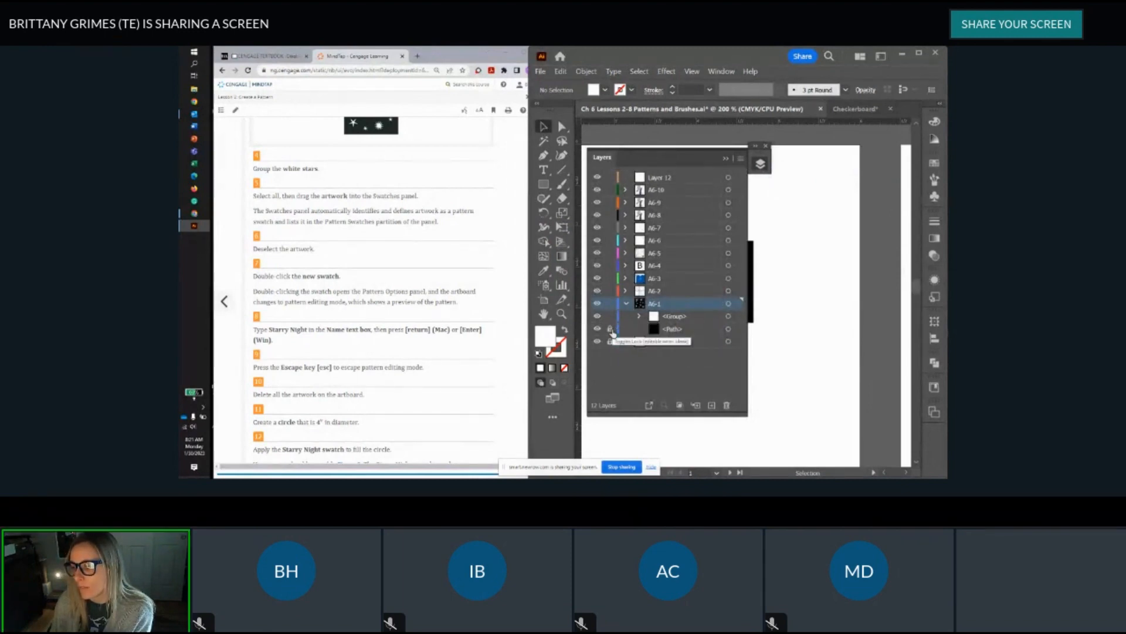
{"action": "left_click", "coordinate": [611, 330]}
{"action": "left_click", "coordinate": [726, 158]}
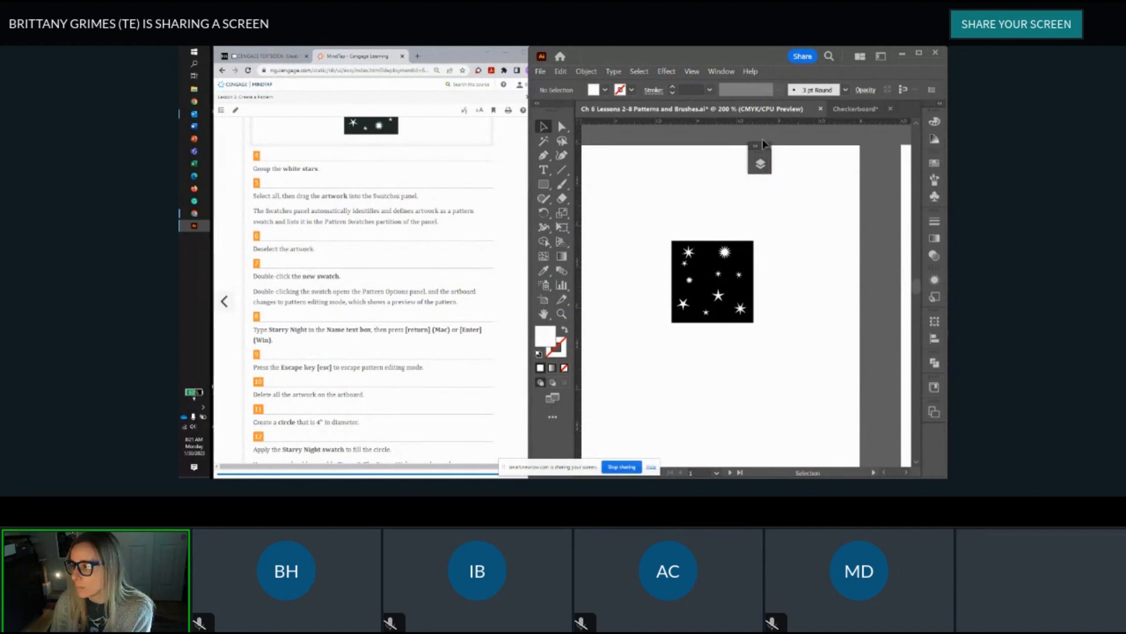
{"action": "left_click_drag", "start_coordinate": [764, 145], "coordinate": [930, 435]}
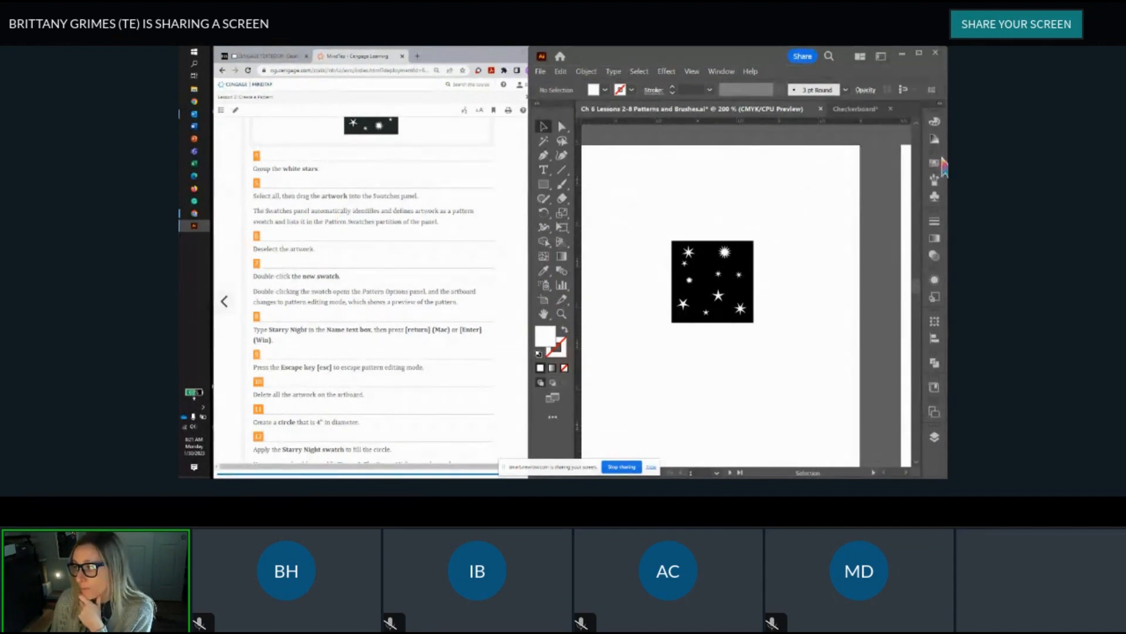
Step: Add the black square with its star group to the Swatches panel as a new pattern swatch
{"action": "left_click_drag", "start_coordinate": [934, 166], "coordinate": [850, 206]}
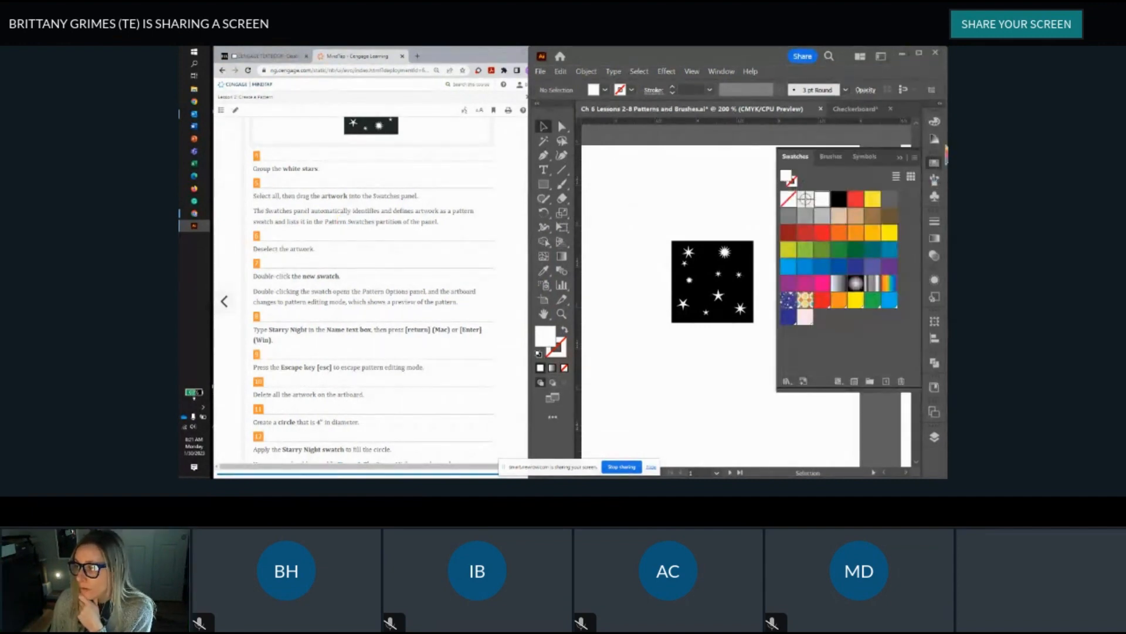
{"action": "left_click", "coordinate": [720, 71]}
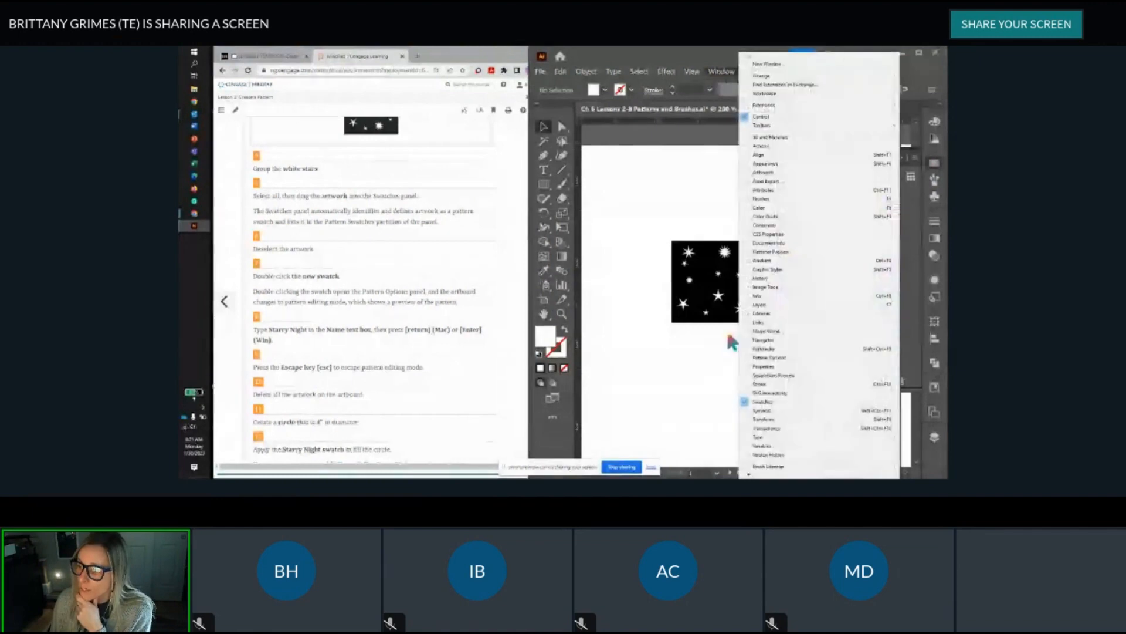
{"action": "left_click", "coordinate": [723, 363]}
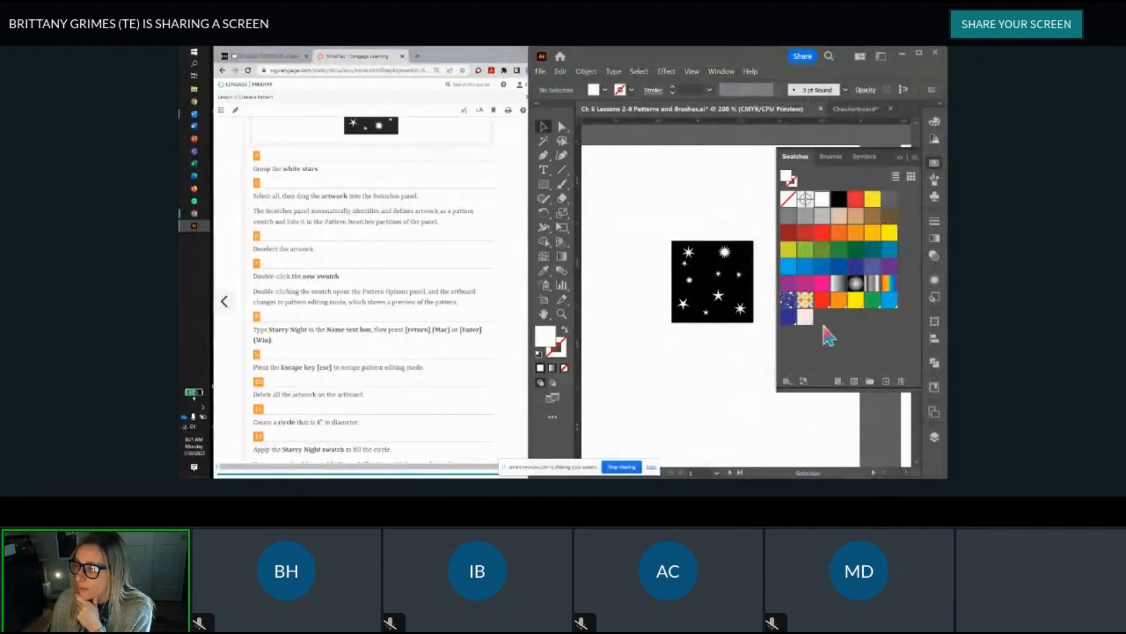
{"action": "left_click_drag", "start_coordinate": [679, 253], "coordinate": [763, 344]}
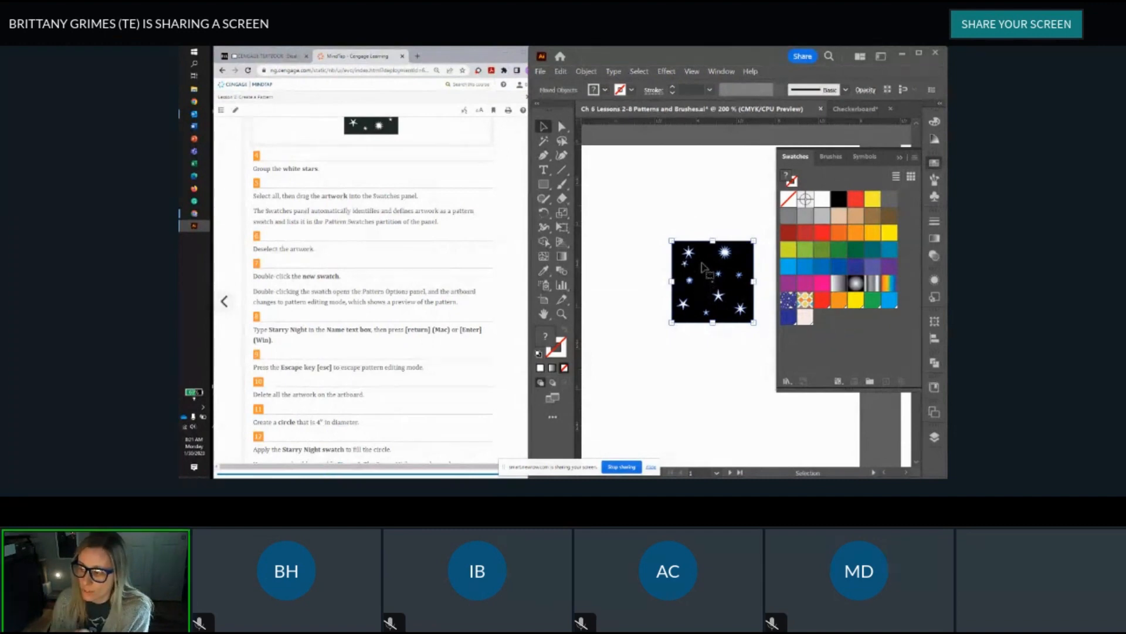
{"action": "left_click_drag", "start_coordinate": [704, 267], "coordinate": [819, 323]}
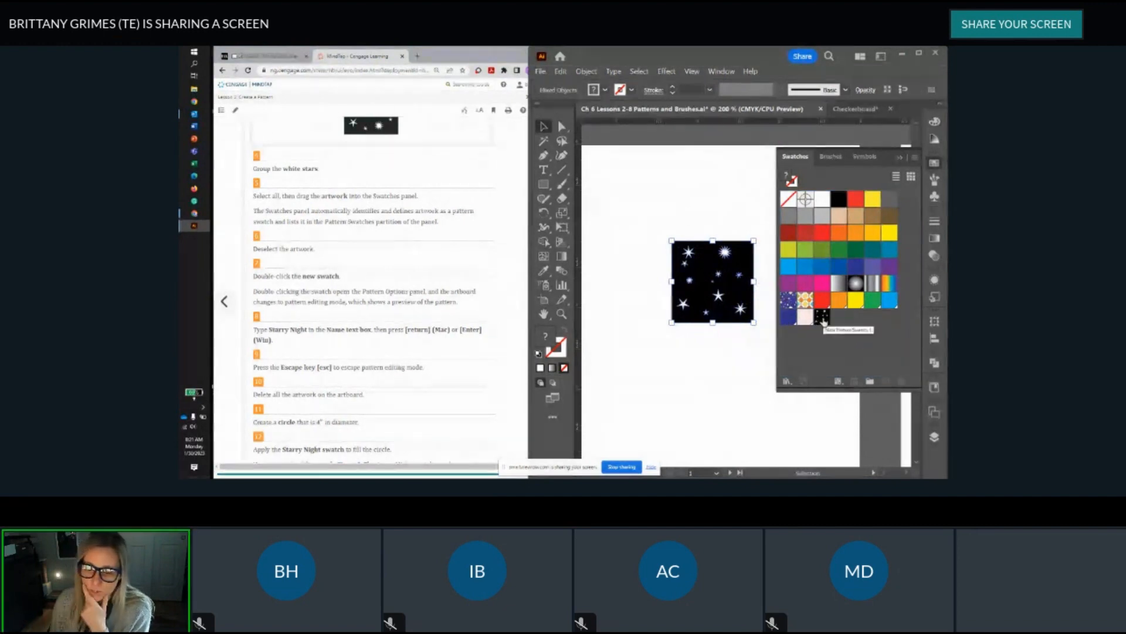
Step: Deselect the artwork and open the new star pattern swatch in pattern editing mode
{"action": "scroll", "coordinate": [423, 304], "scroll_direction": "down", "scroll_amount": 3}
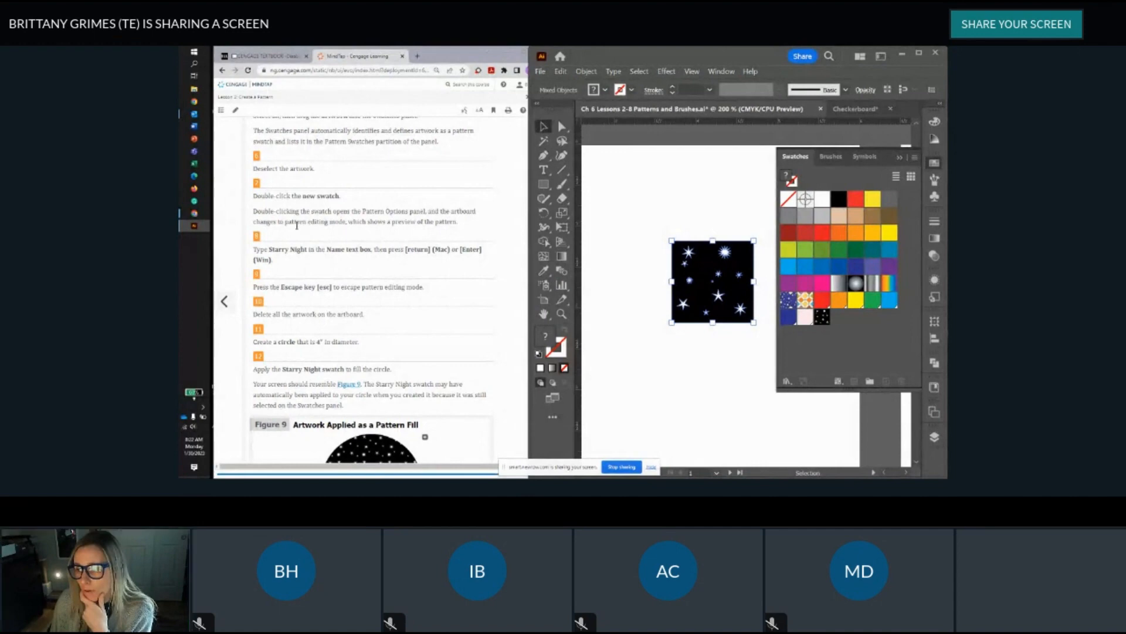
{"action": "scroll", "coordinate": [311, 221], "scroll_direction": "down", "scroll_amount": 1}
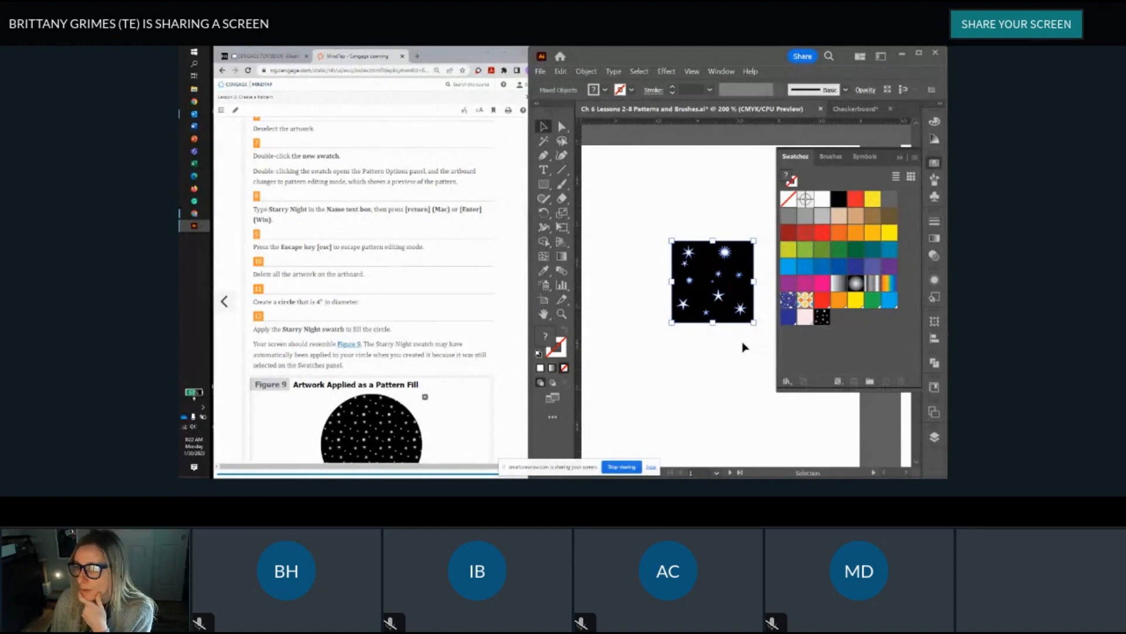
{"action": "left_click", "coordinate": [608, 286]}
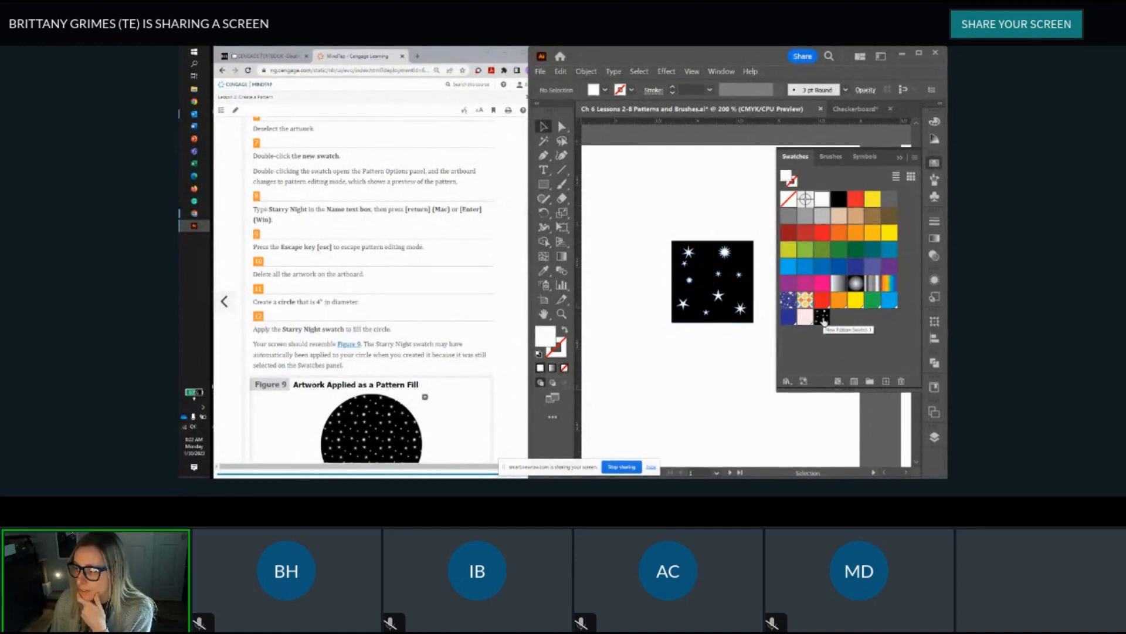
{"action": "double_click", "coordinate": [822, 317]}
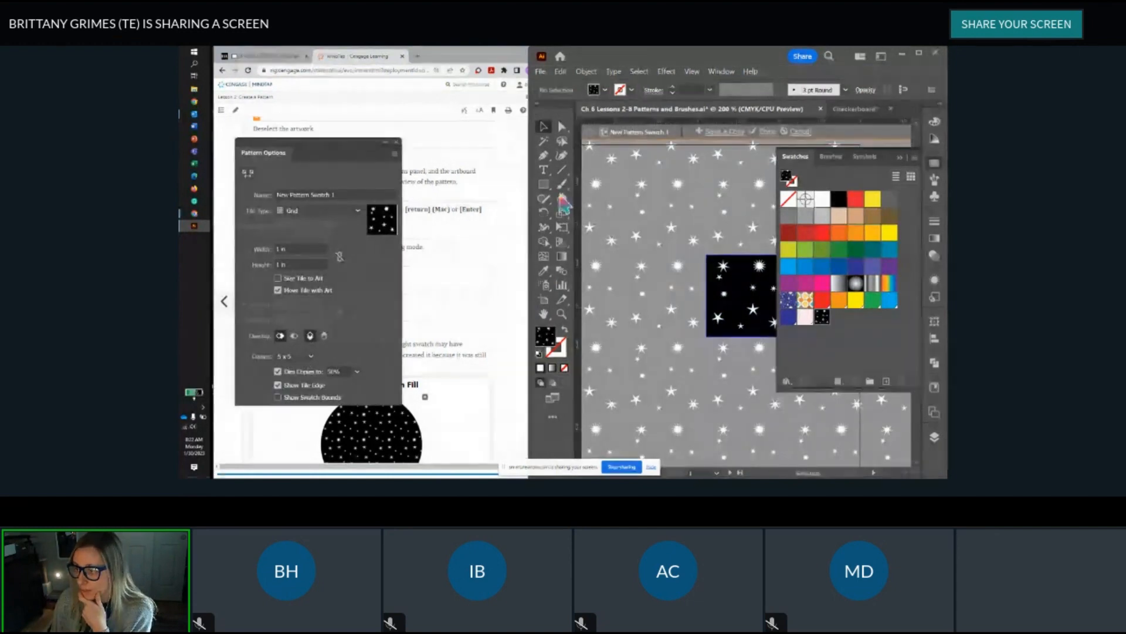
Step: Move the Pattern Options panel off the lesson instructions and over the artboards, and collapse the Swatches panel
{"action": "key", "text": "ctrl+minus"}
{"action": "key", "text": "ctrl+minus"}
{"action": "key", "text": "ctrl+minus"}
{"action": "key", "text": "ctrl+minus"}
{"action": "key", "text": "ctrl+minus"}
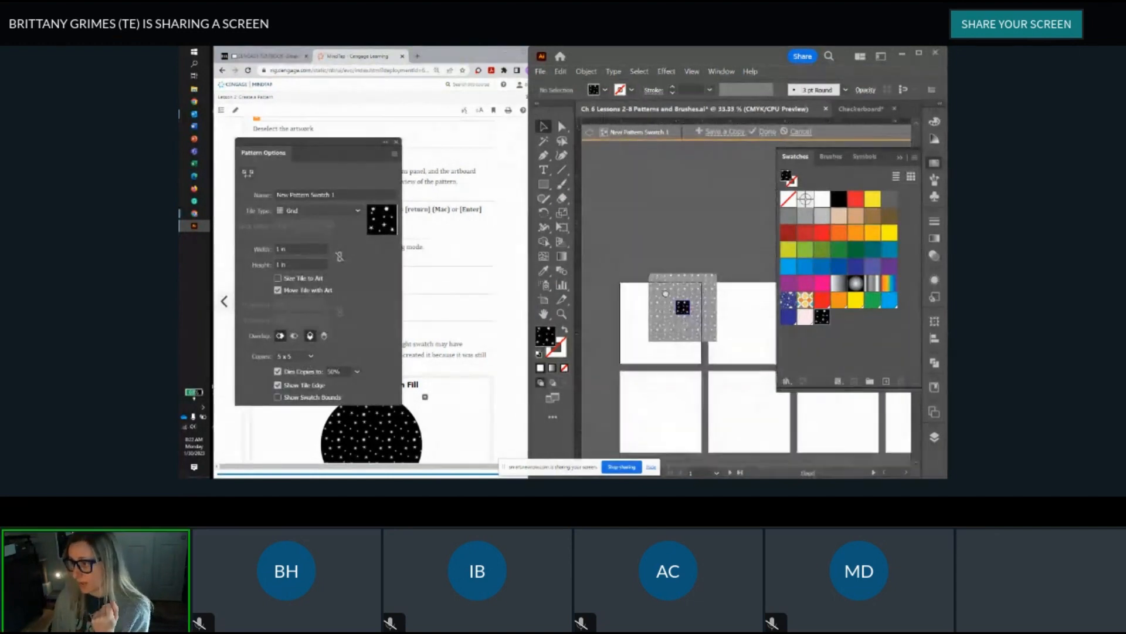
{"action": "left_click_drag", "start_coordinate": [665, 293], "coordinate": [644, 191]}
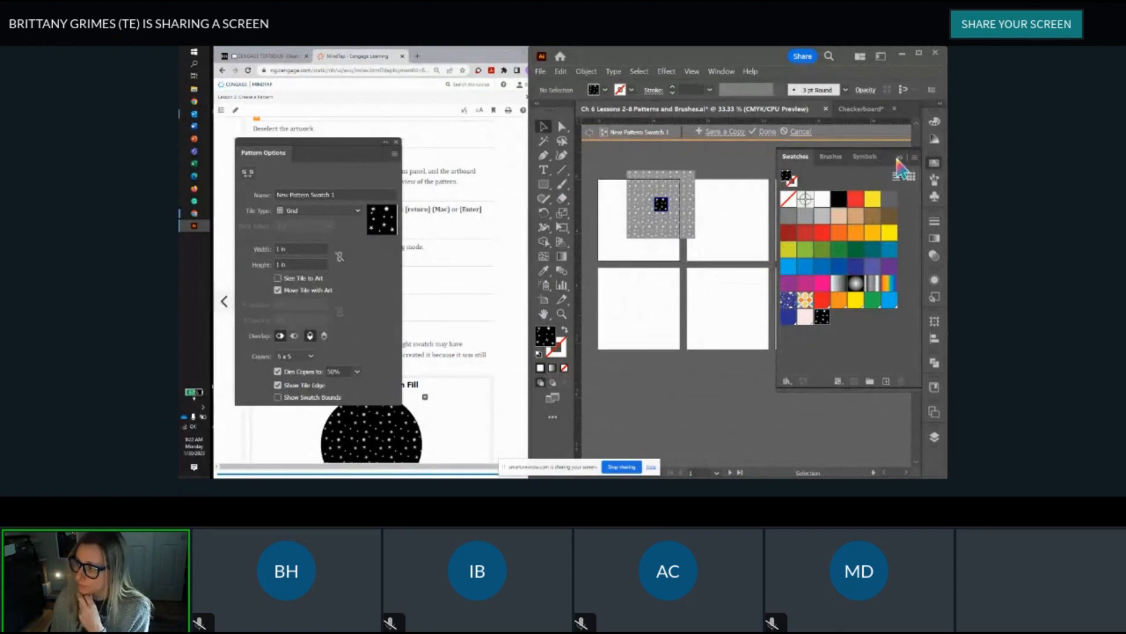
{"action": "left_click_drag", "start_coordinate": [351, 155], "coordinate": [724, 164]}
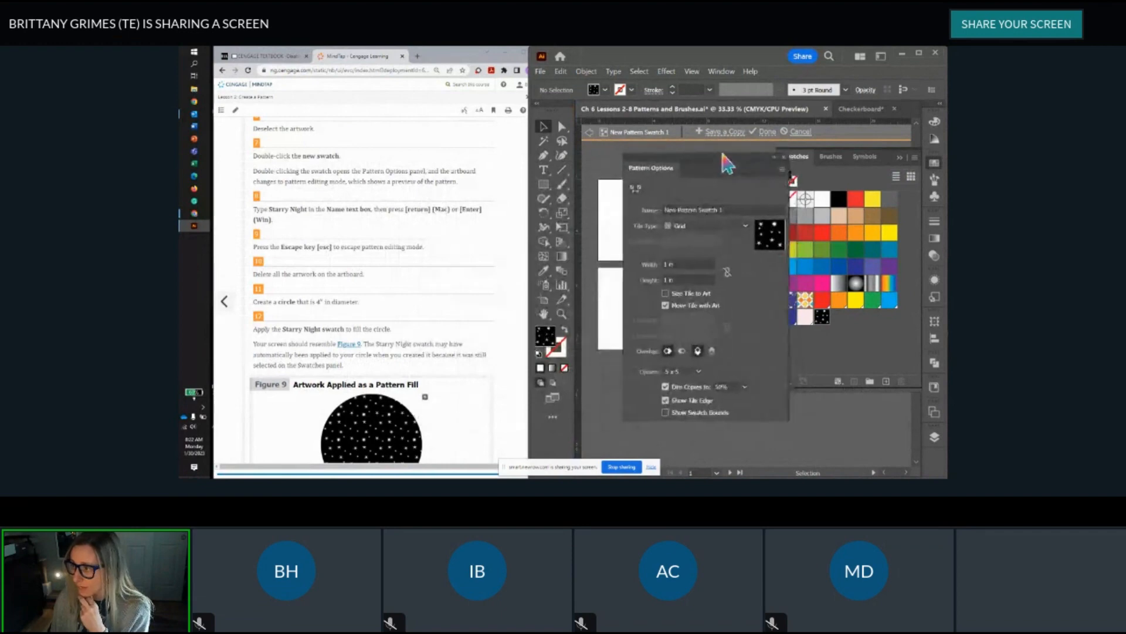
{"action": "left_click", "coordinate": [895, 157]}
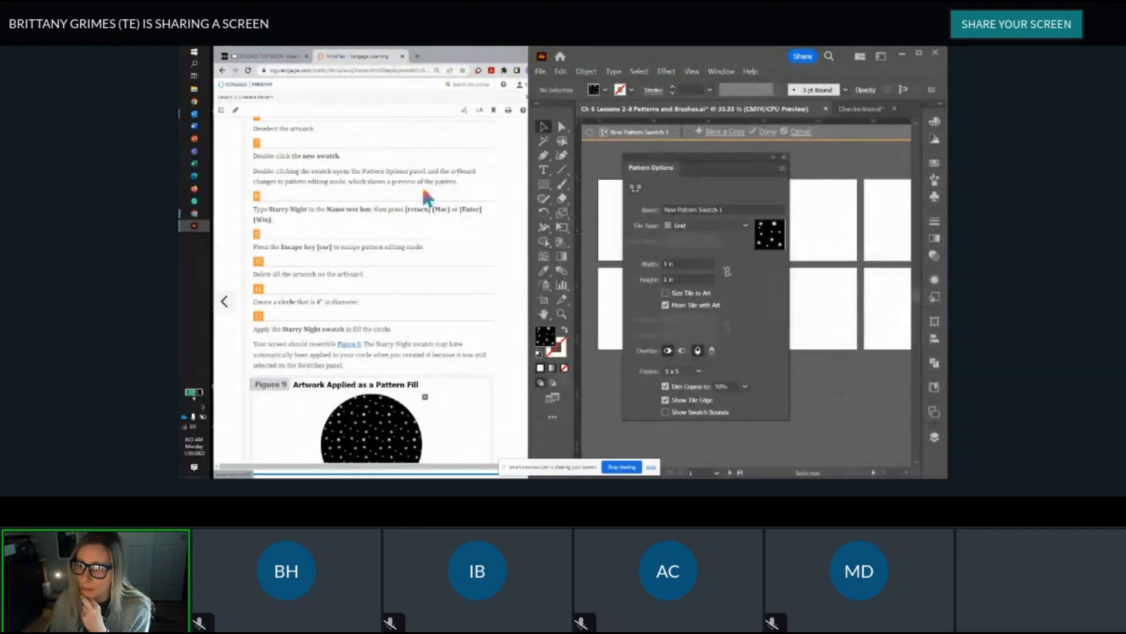
Step: Name the pattern Starry Night and exit pattern editing mode
{"action": "left_click", "coordinate": [678, 209]}
{"action": "left_click_drag", "start_coordinate": [732, 208], "coordinate": [660, 210]}
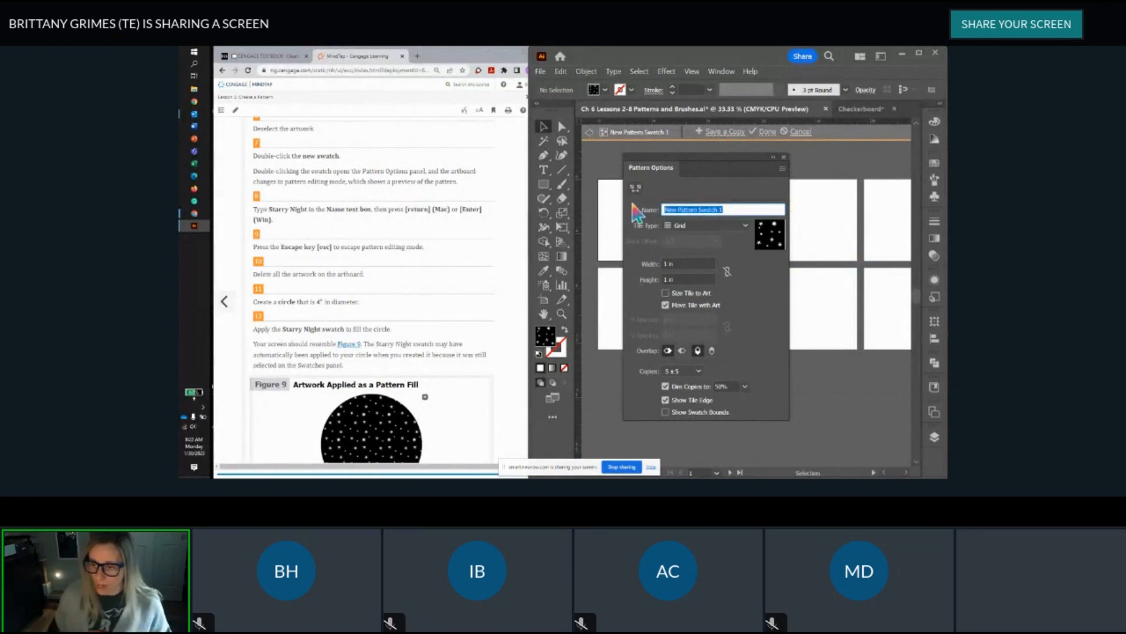
{"action": "type", "text": "Star"}
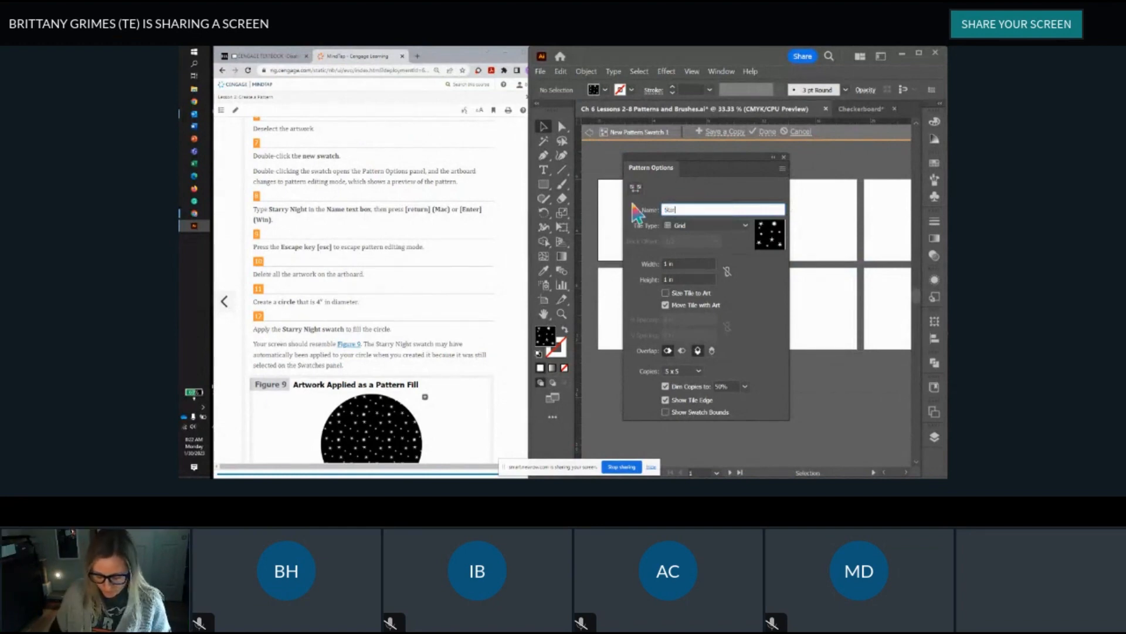
{"action": "type", "text": "ry N"}
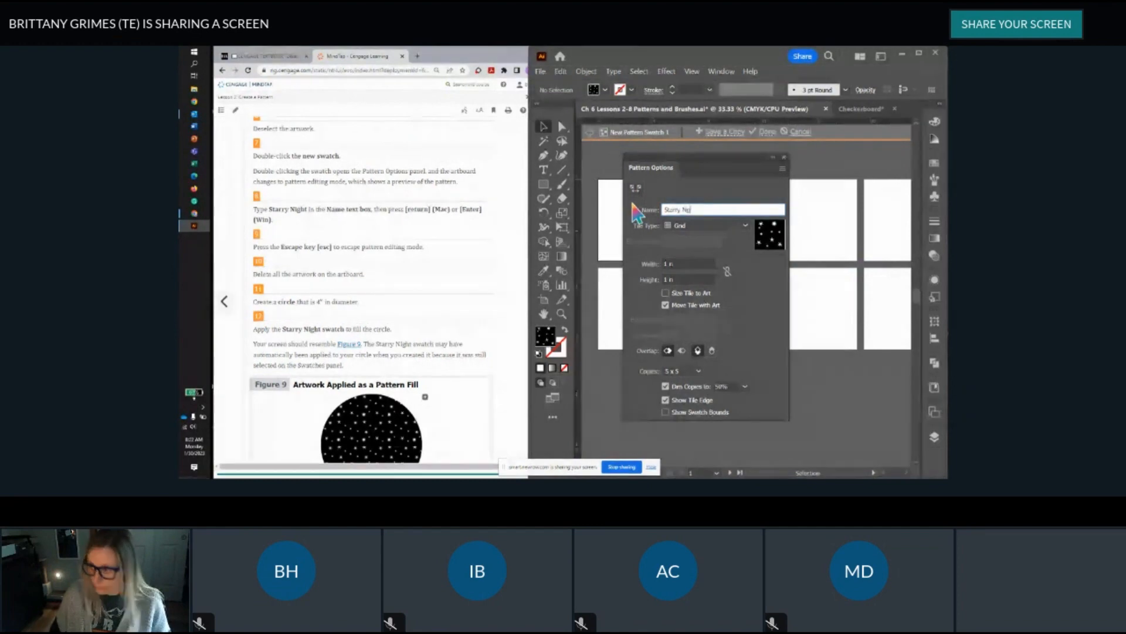
{"action": "type", "text": "ight"}
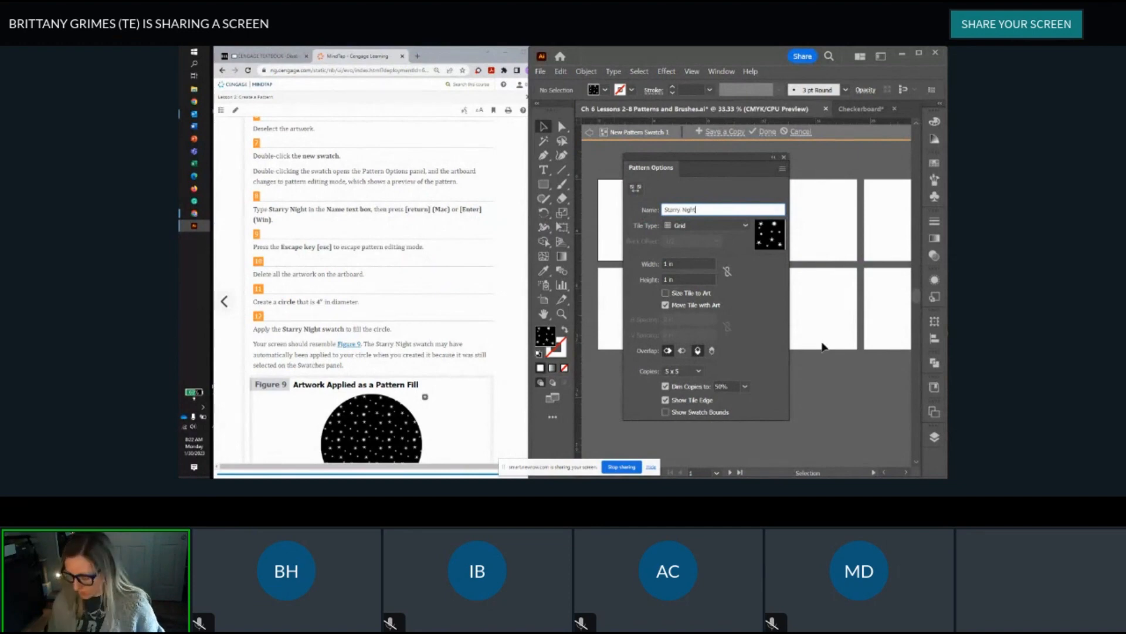
{"action": "key", "text": "Return"}
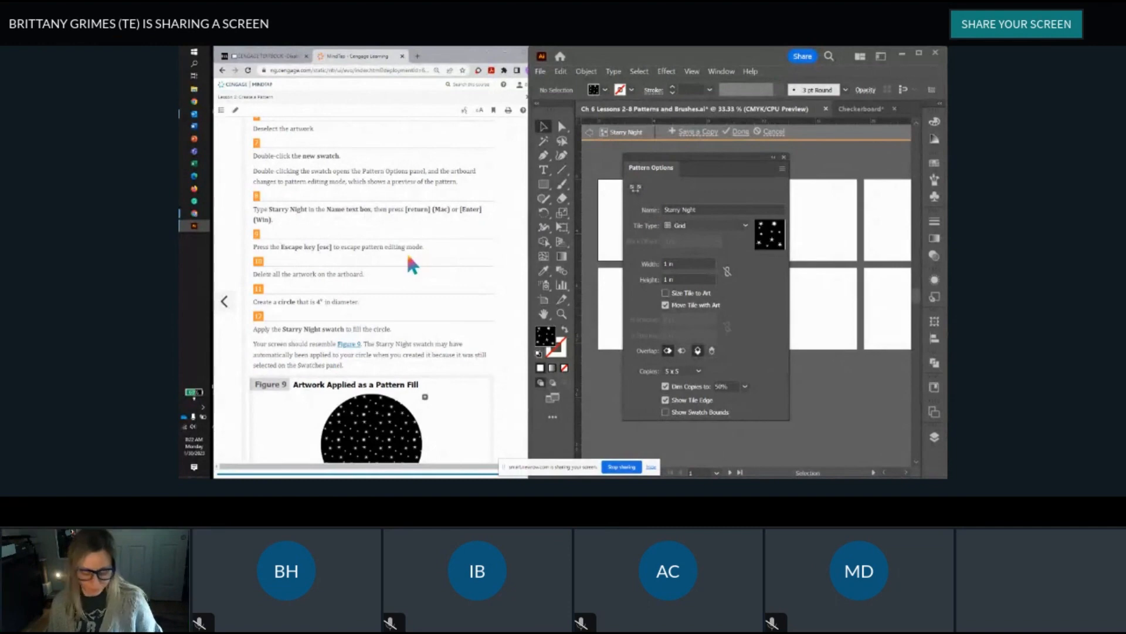
{"action": "key", "text": "Escape"}
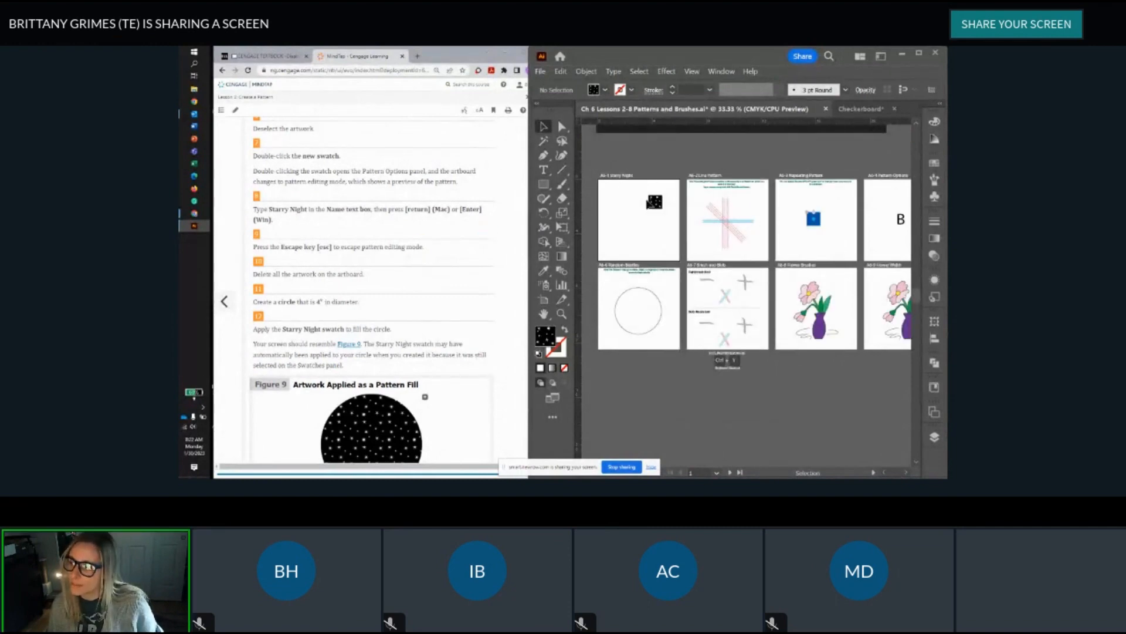
{"action": "scroll", "coordinate": [647, 200], "scroll_direction": "up", "scroll_amount": 1}
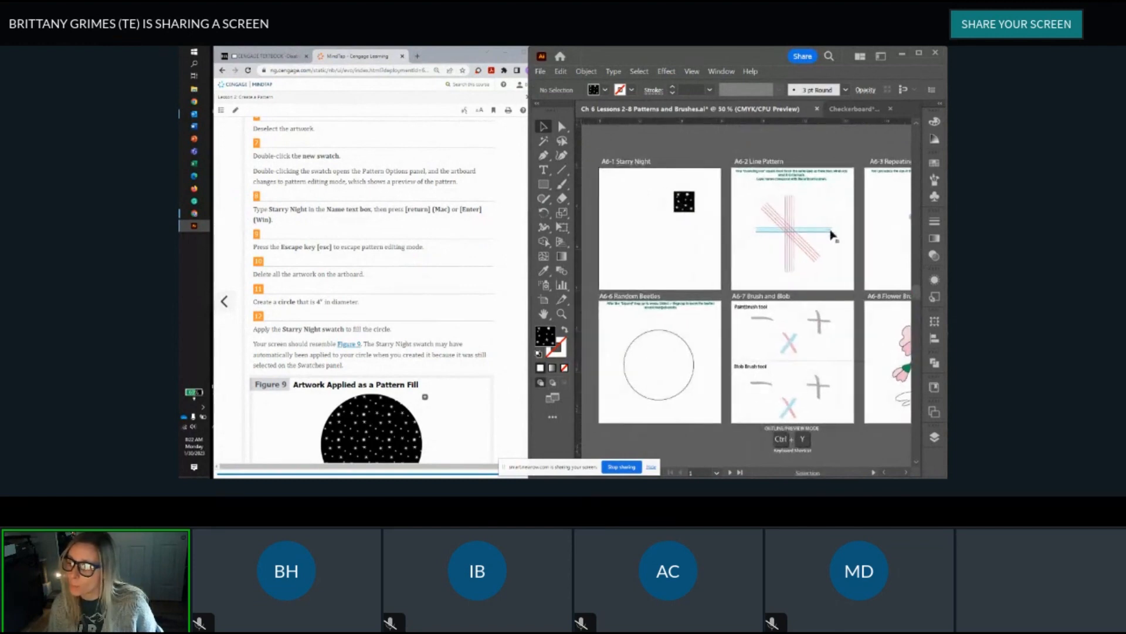
Step: Delete the black square and its stars from the A6-1 Starry Night artboard, with the Starry Night swatch as the active fill
{"action": "left_click", "coordinate": [936, 162]}
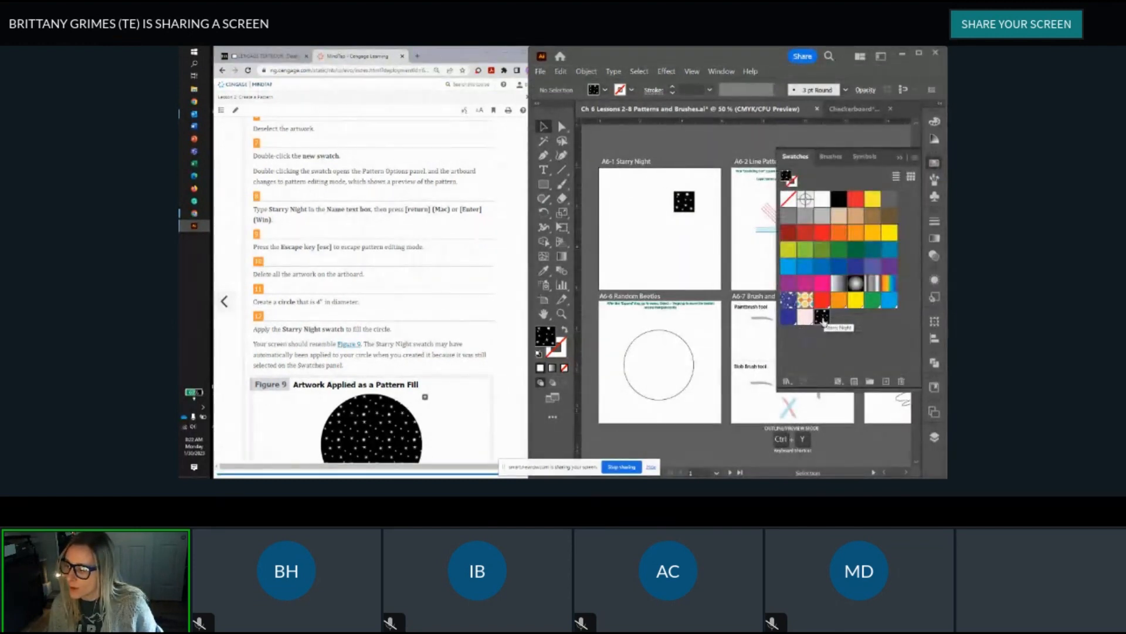
{"action": "scroll", "coordinate": [436, 256], "scroll_direction": "down", "scroll_amount": 2}
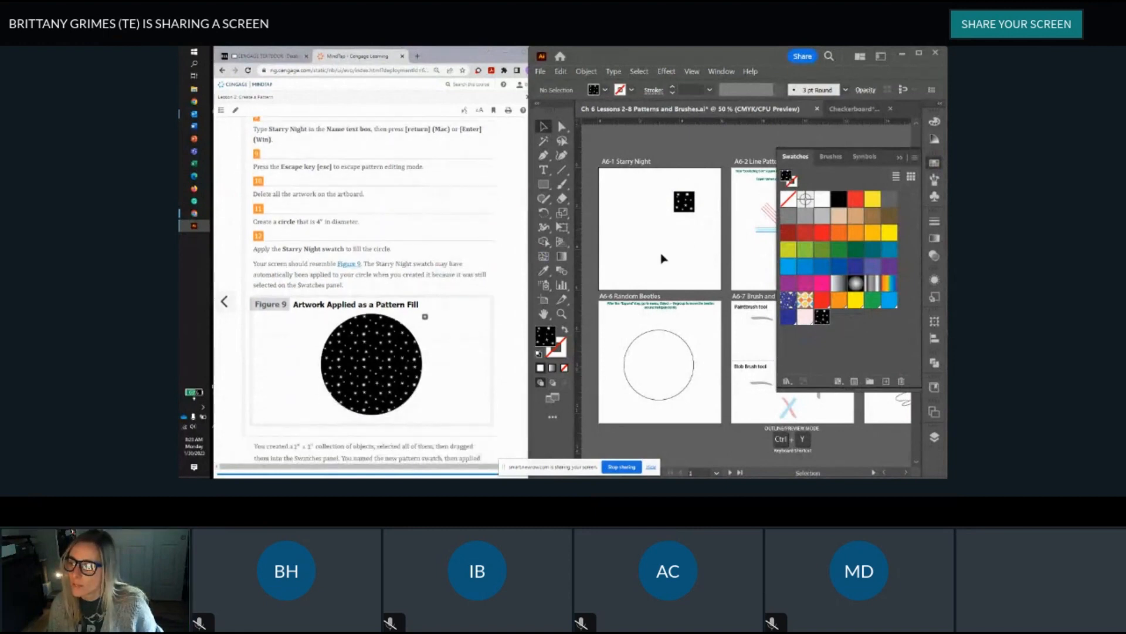
{"action": "left_click_drag", "start_coordinate": [667, 189], "coordinate": [710, 233]}
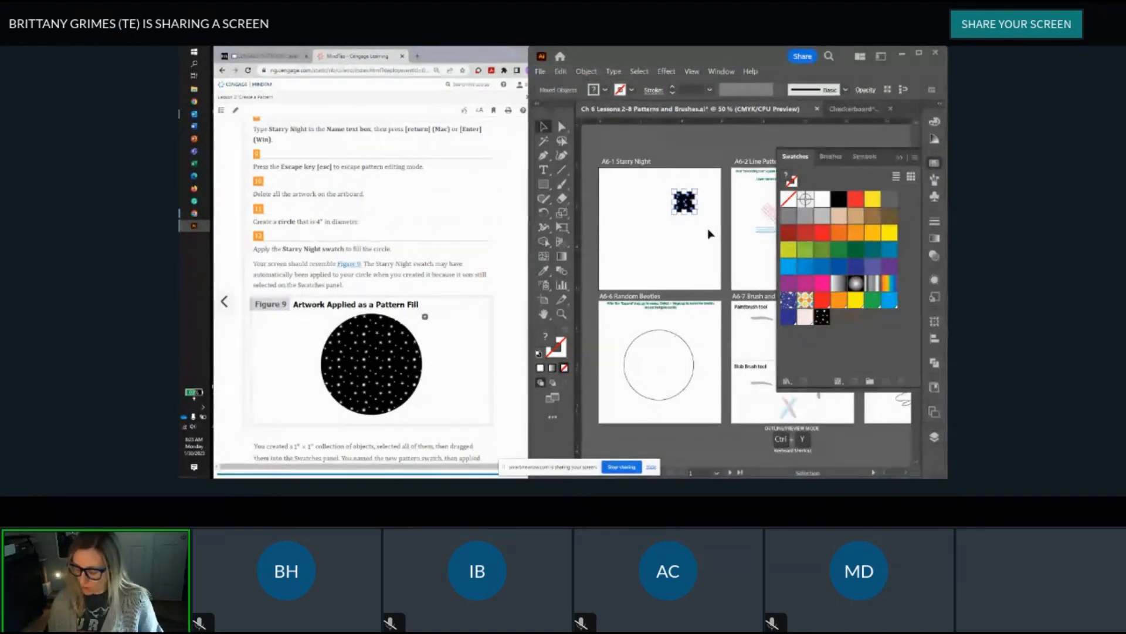
{"action": "left_click", "coordinate": [821, 317]}
{"action": "key", "text": "Delete"}
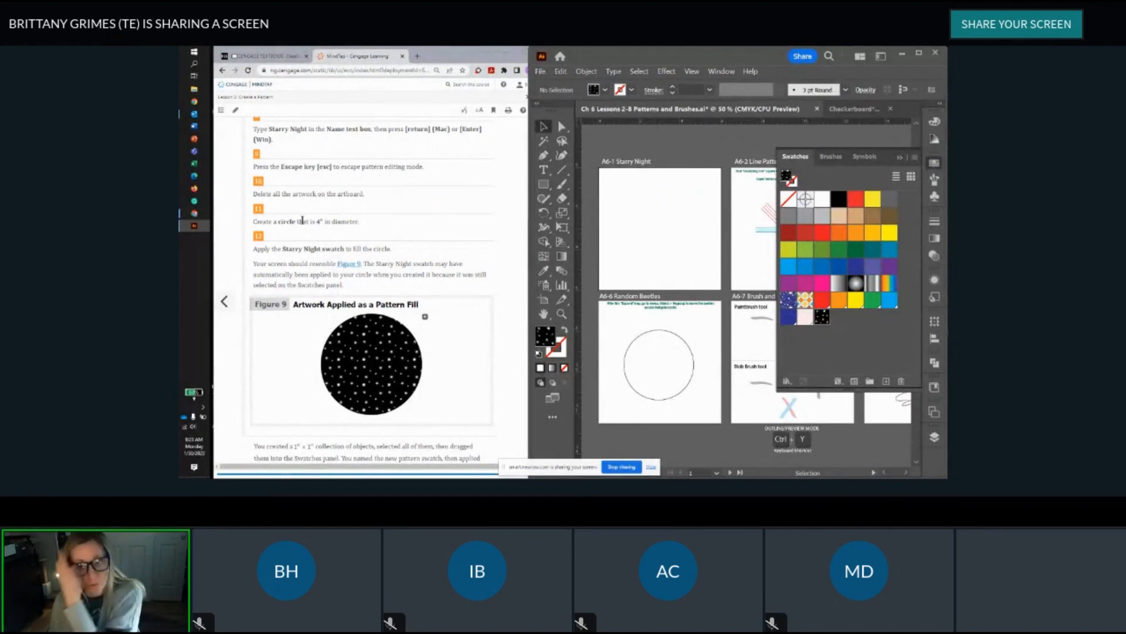
Step: Create a circle 4 in wide and 4 in high with the Starry Night fill and move it fully inside the A6-1 artboard
{"action": "left_click", "coordinate": [545, 185]}
{"action": "right_click", "coordinate": [547, 184]}
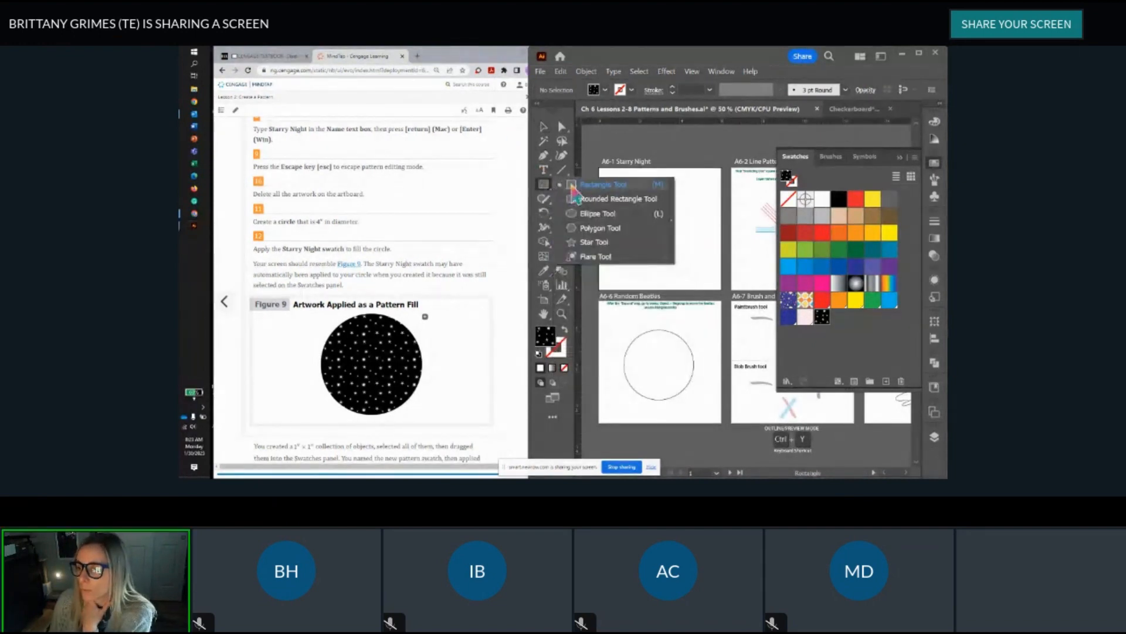
{"action": "left_click", "coordinate": [589, 214]}
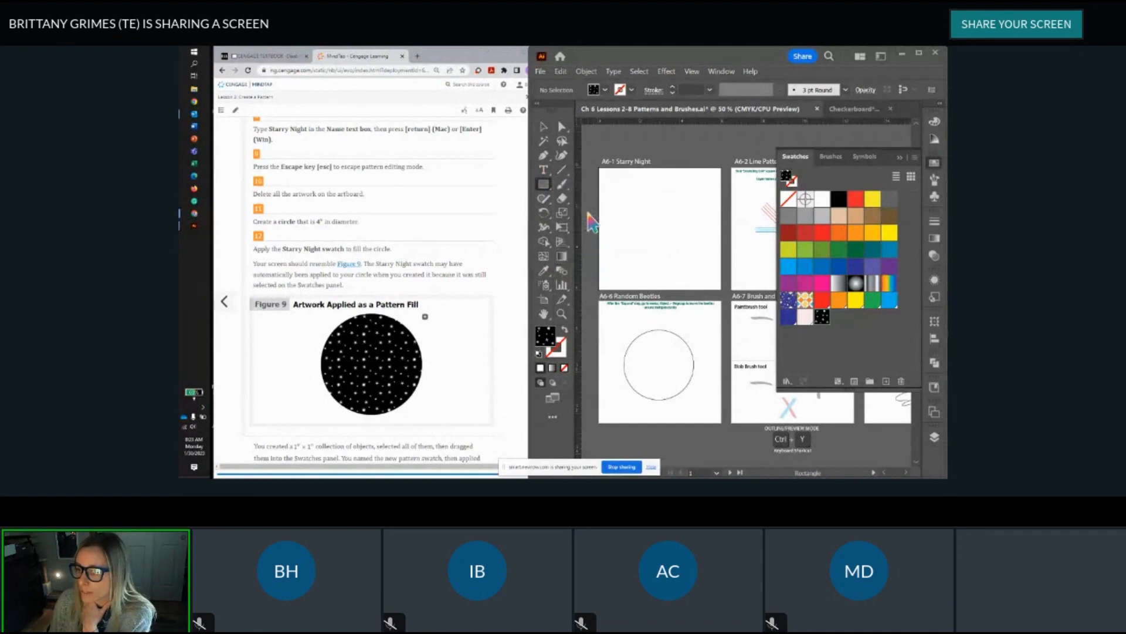
{"action": "left_click", "coordinate": [646, 203]}
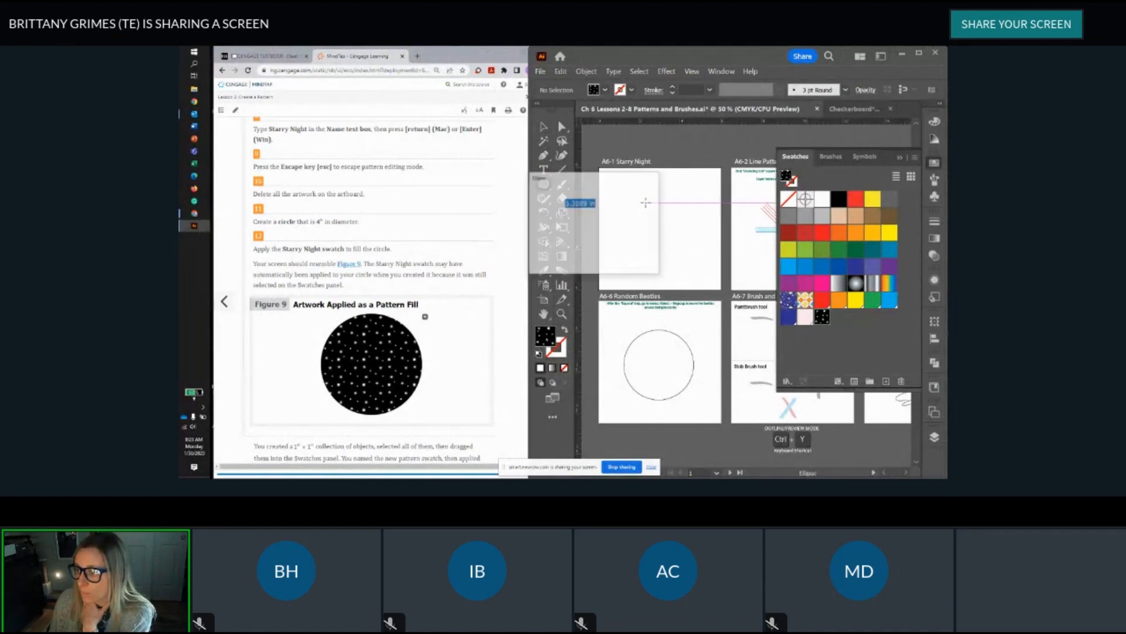
{"action": "type", "text": "4"}
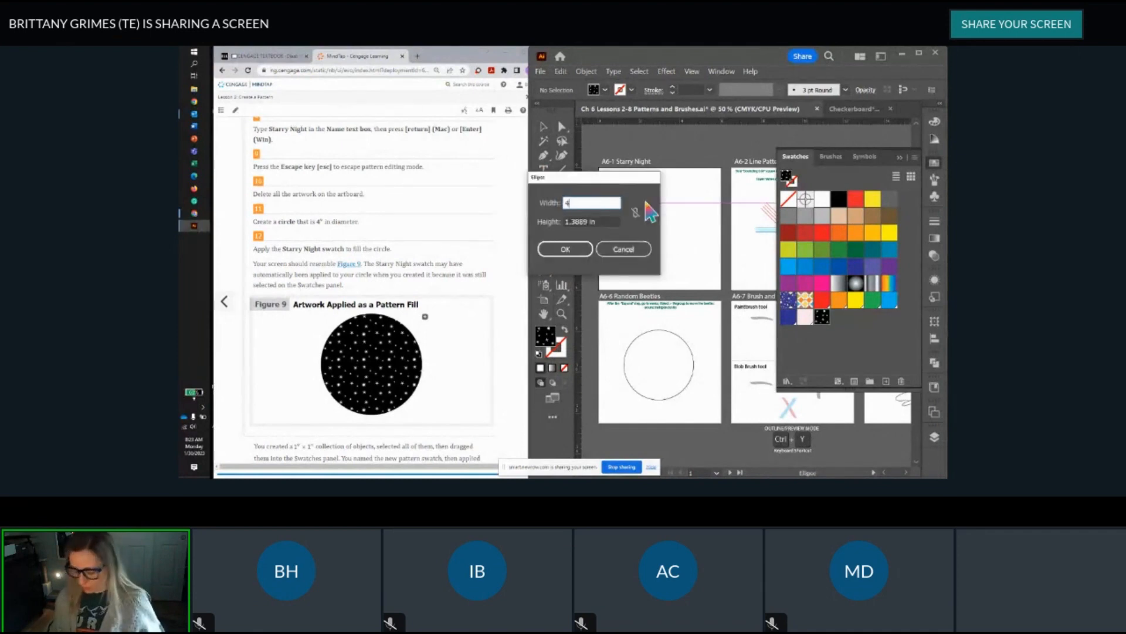
{"action": "key", "text": "Tab"}
{"action": "type", "text": "4"}
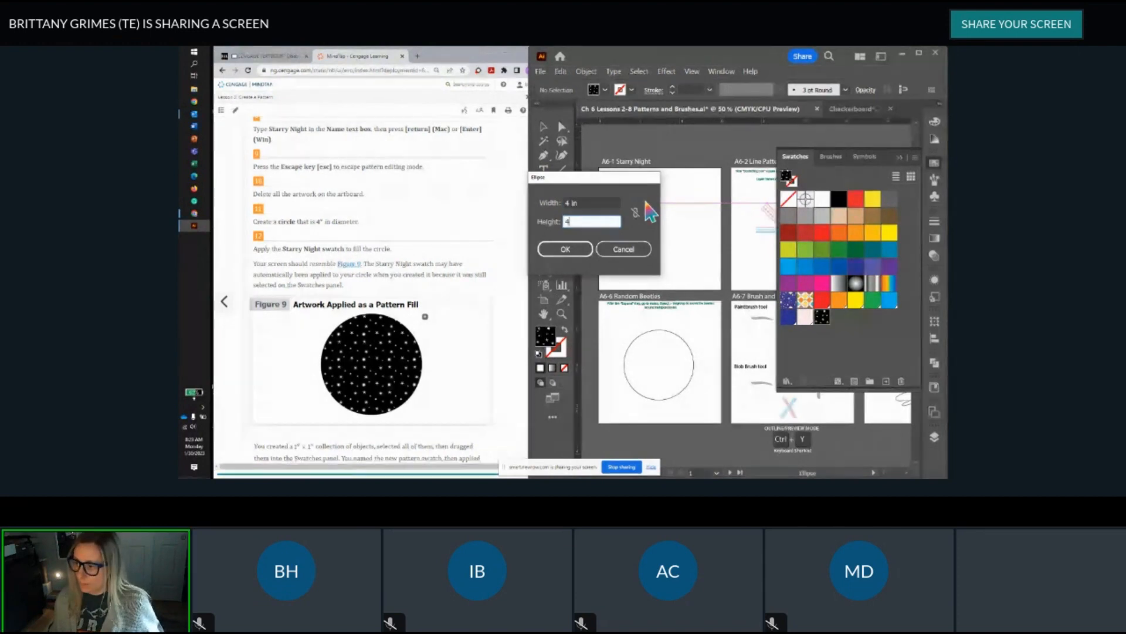
{"action": "left_click", "coordinate": [567, 250]}
{"action": "key", "text": "v"}
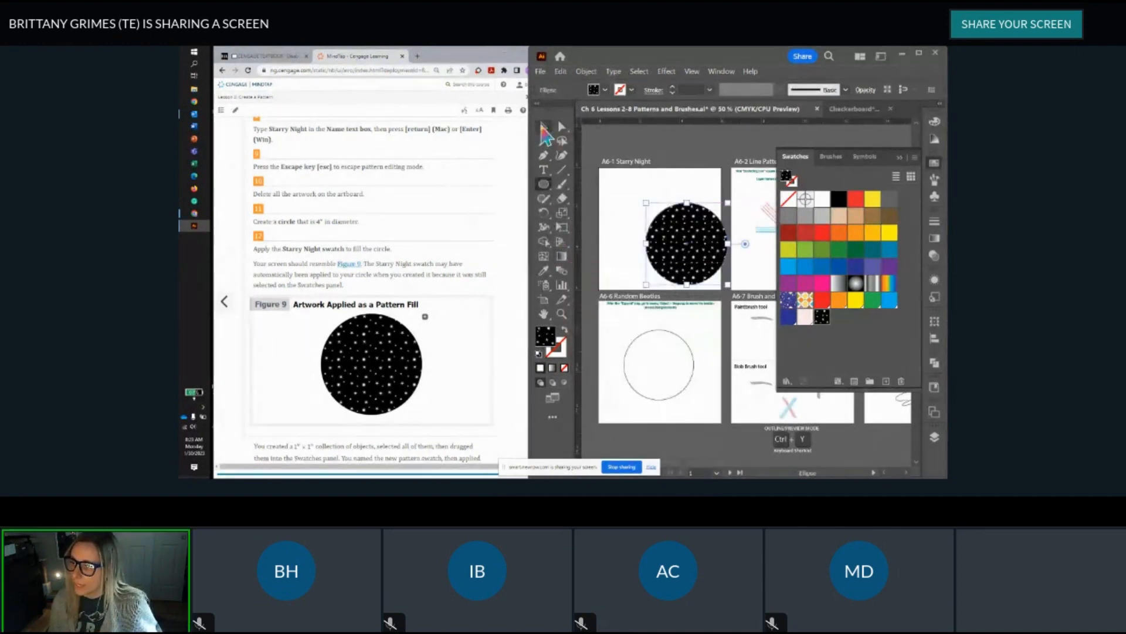
{"action": "left_click_drag", "start_coordinate": [693, 250], "coordinate": [660, 225]}
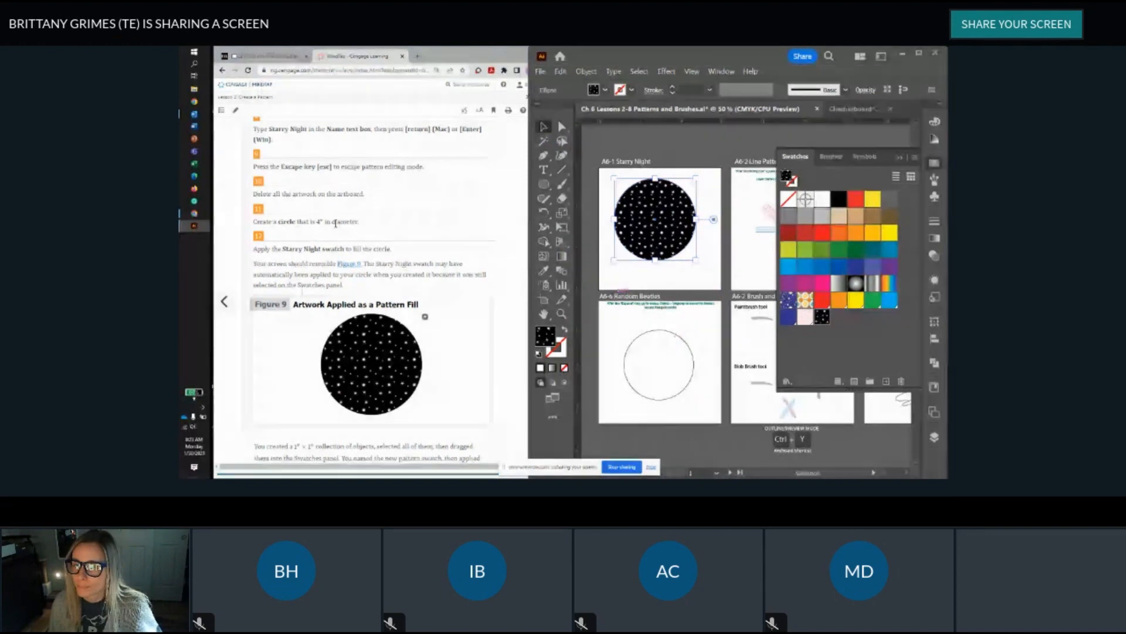
Step: Scale the circle uniformly to 50% with Transform Objects on and Scale Corners, Scale Strokes & Effects and Transform Patterns off
{"action": "scroll", "coordinate": [335, 223], "scroll_direction": "down", "scroll_amount": 1}
{"action": "scroll", "coordinate": [336, 223], "scroll_direction": "down", "scroll_amount": 3}
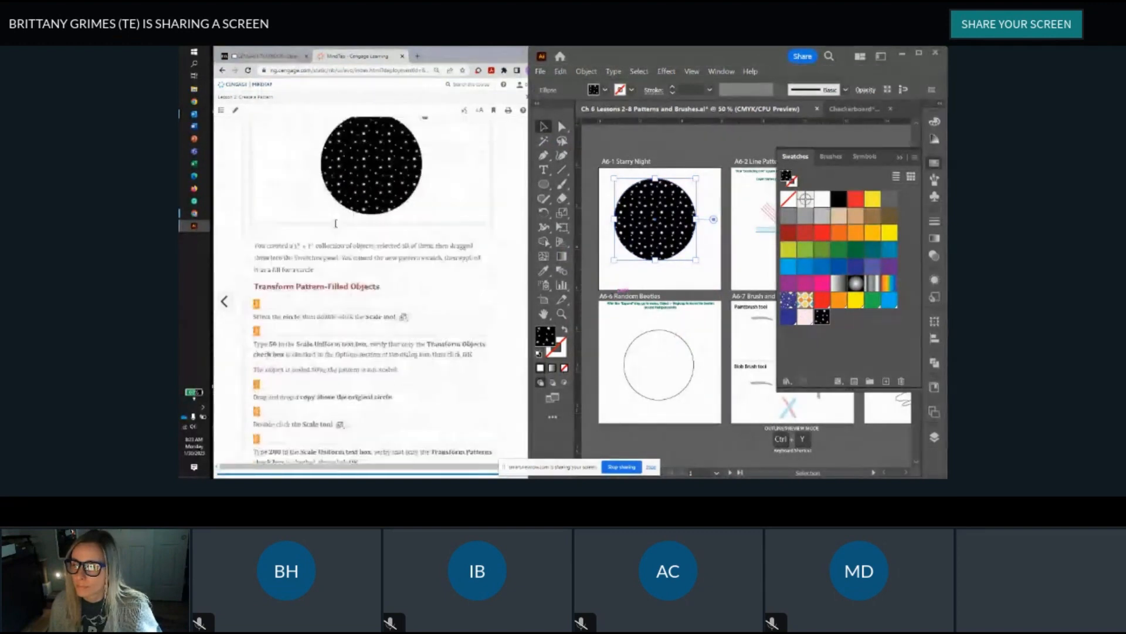
{"action": "scroll", "coordinate": [336, 224], "scroll_direction": "down", "scroll_amount": 1}
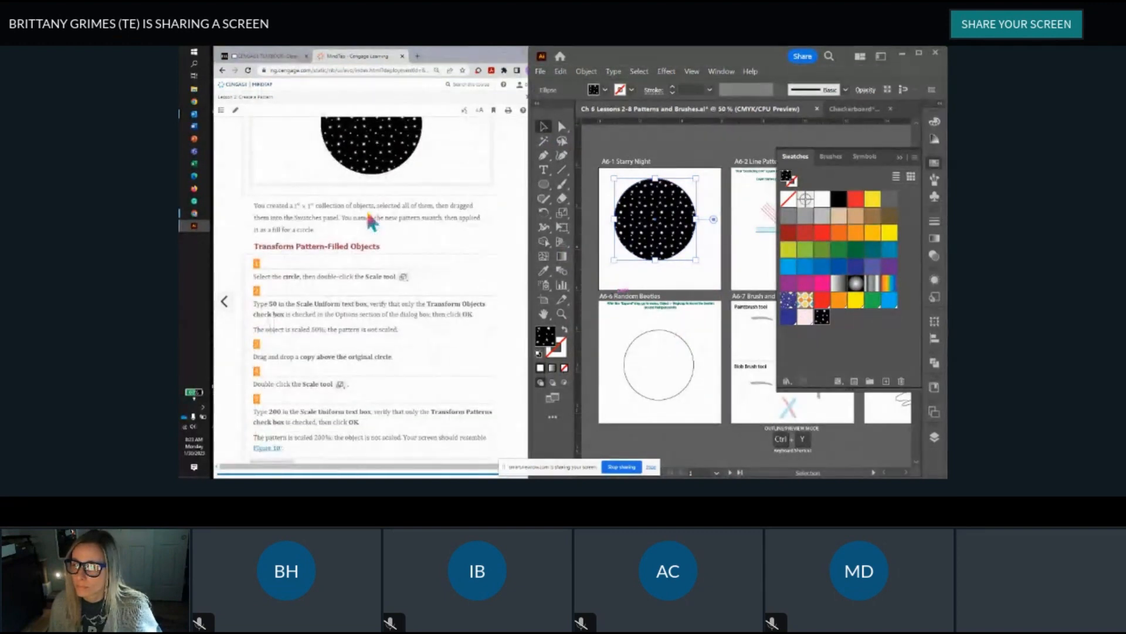
{"action": "scroll", "coordinate": [370, 220], "scroll_direction": "down", "scroll_amount": 2}
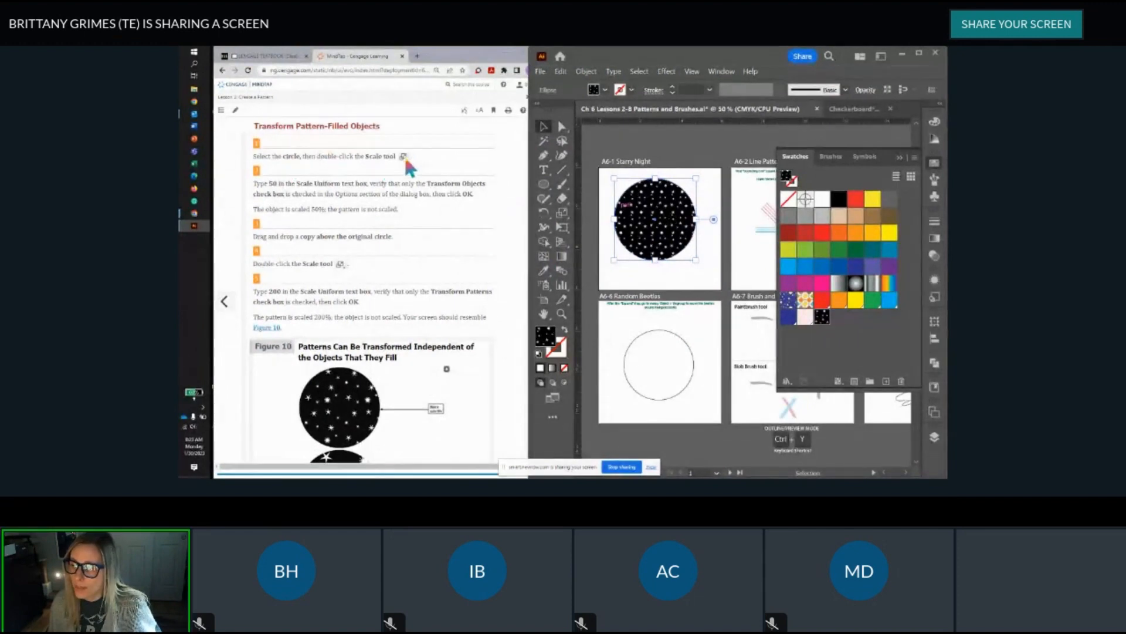
{"action": "double_click", "coordinate": [562, 214]}
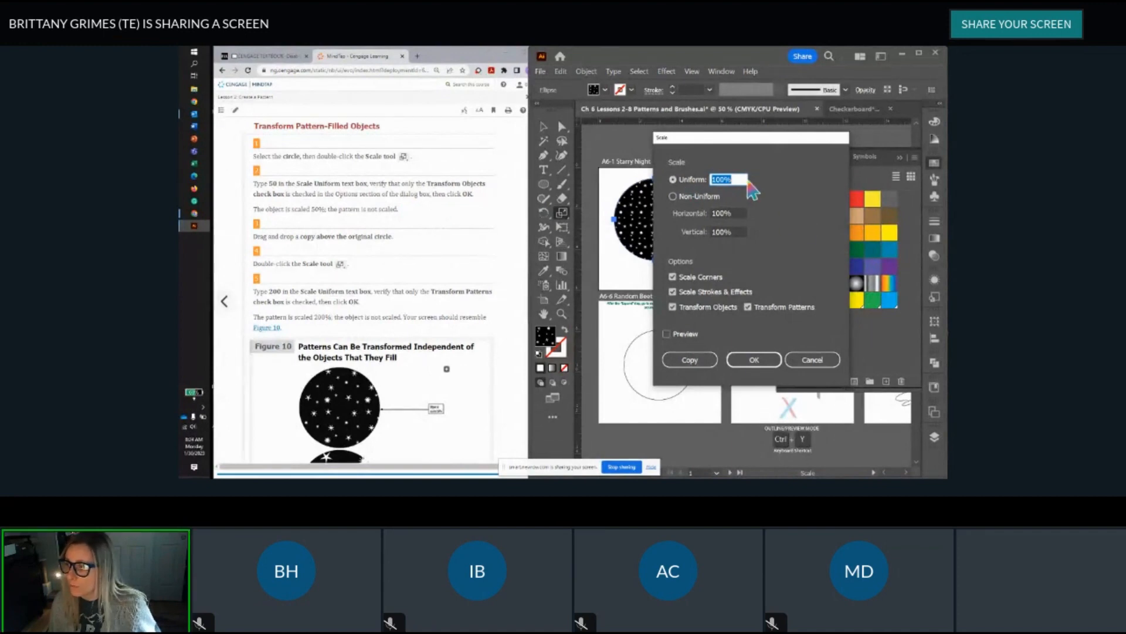
{"action": "left_click", "coordinate": [724, 179]}
{"action": "left_click_drag", "start_coordinate": [715, 180], "coordinate": [700, 186]}
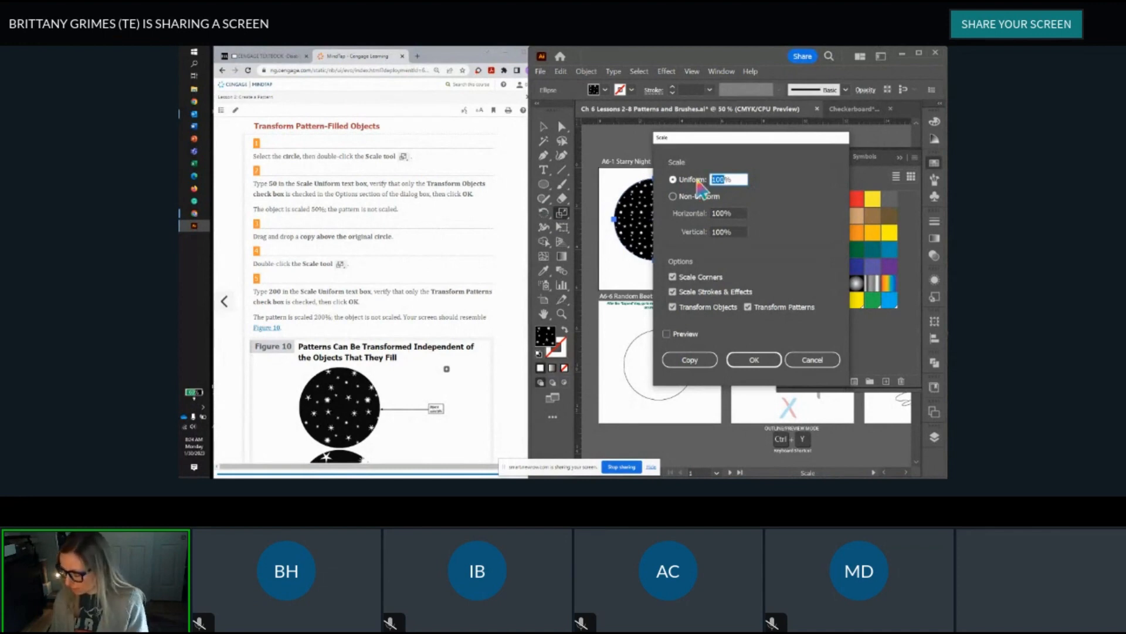
{"action": "type", "text": "50"}
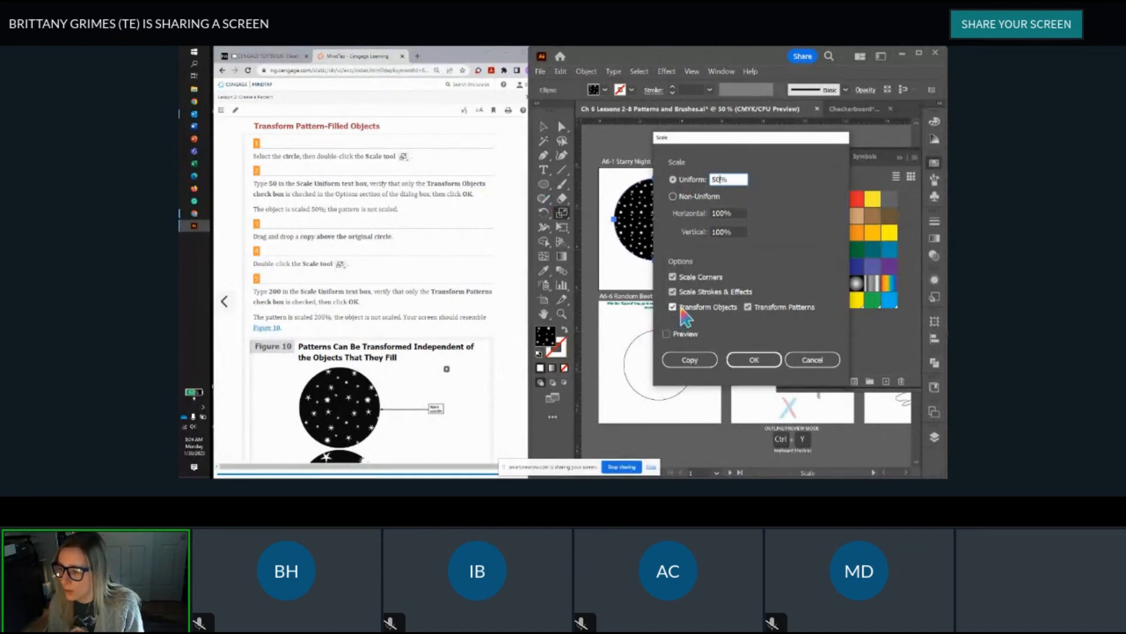
{"action": "left_click", "coordinate": [748, 308]}
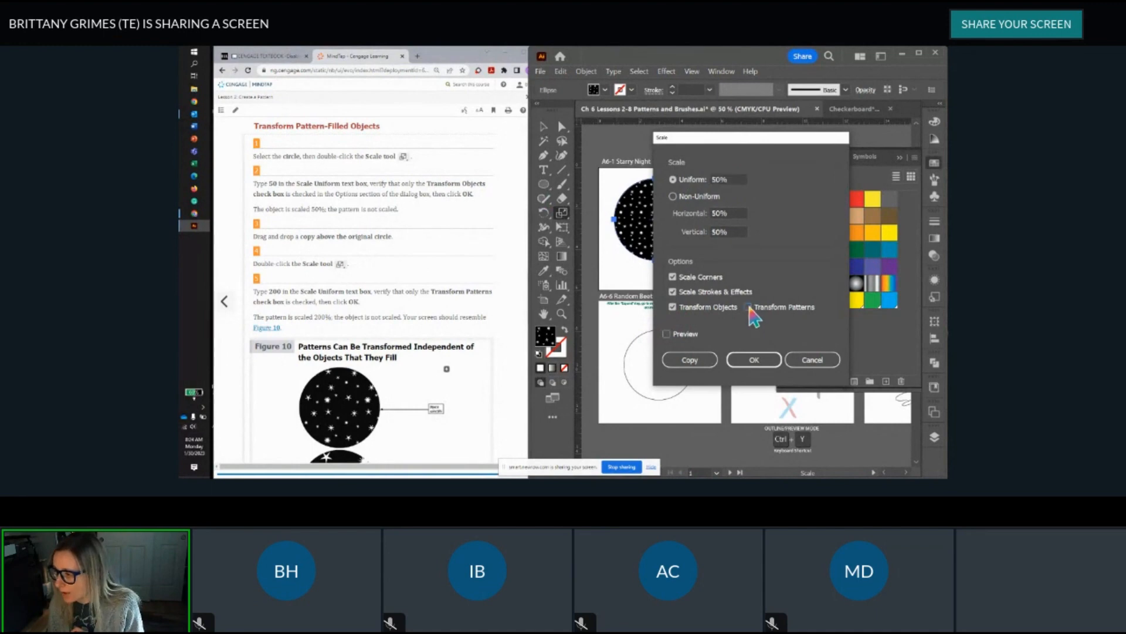
{"action": "left_click", "coordinate": [673, 291]}
{"action": "left_click", "coordinate": [673, 277]}
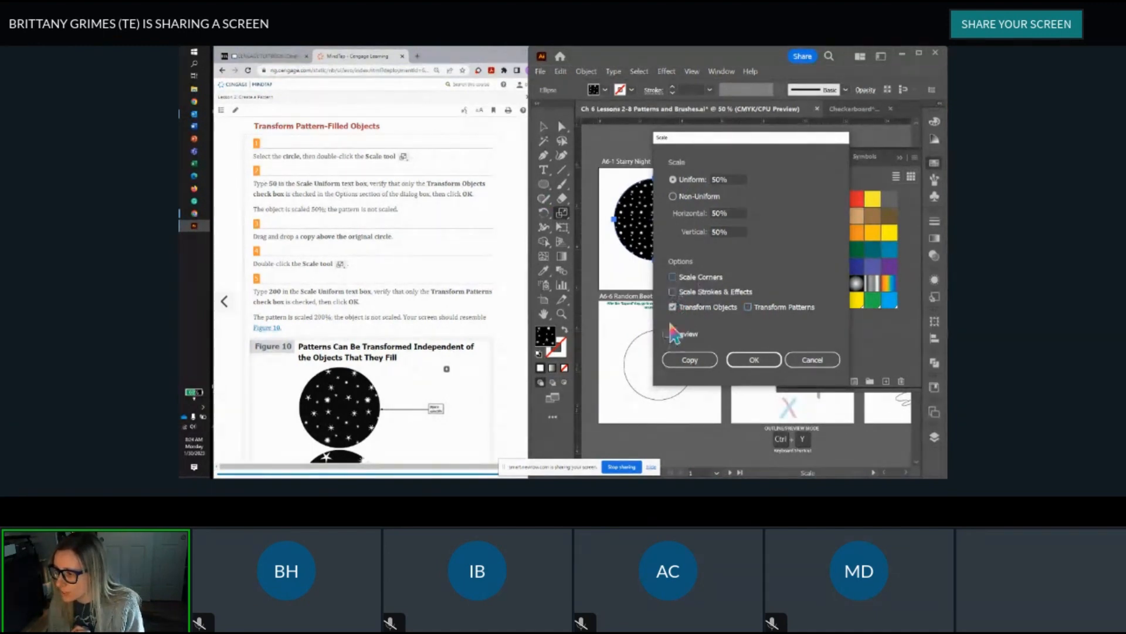
{"action": "left_click", "coordinate": [750, 359]}
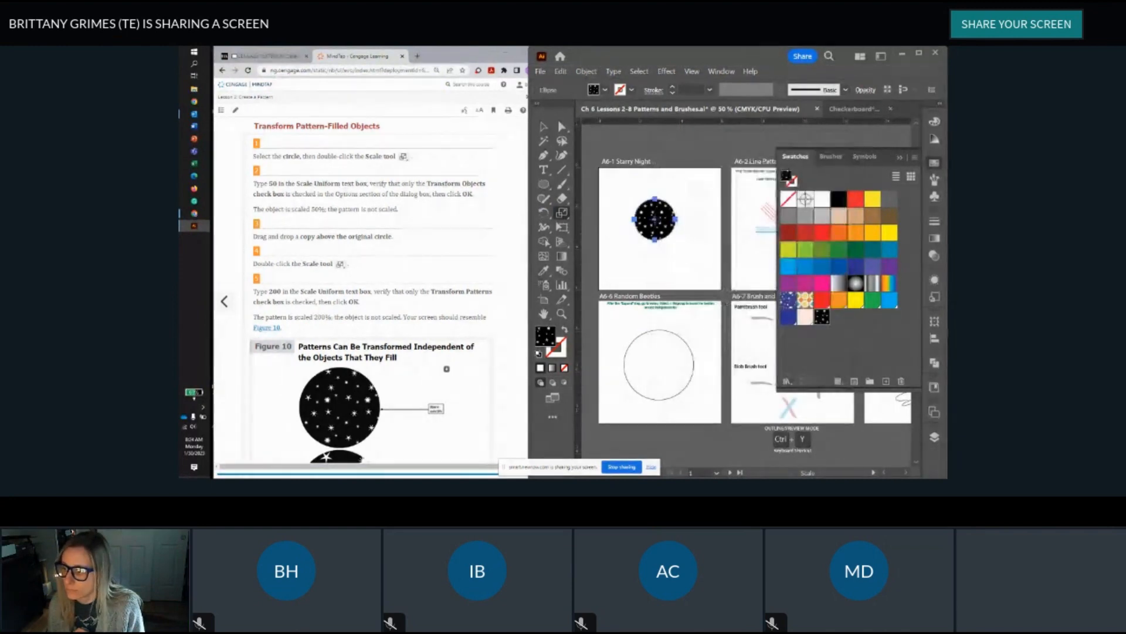
Step: Collapse the Swatches panel and examine the star pattern inside the scaled circle up close
{"action": "key", "text": "ctrl+plus"}
{"action": "key", "text": "ctrl+plus"}
{"action": "key", "text": "ctrl+plus"}
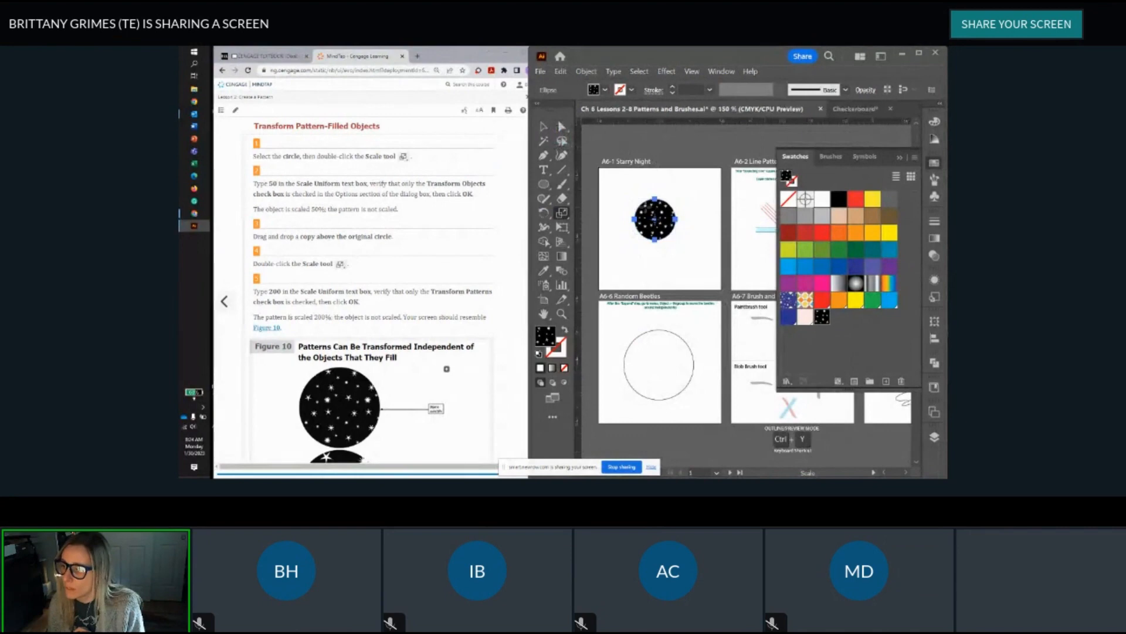
{"action": "left_click", "coordinate": [900, 157]}
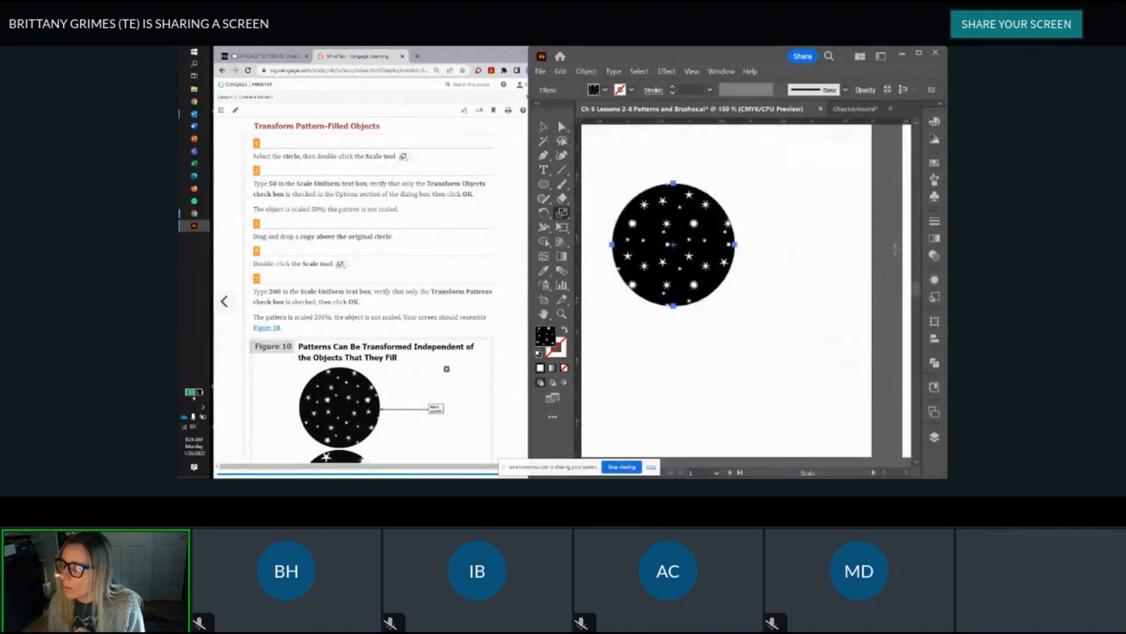
{"action": "scroll", "coordinate": [690, 255], "scroll_direction": "down", "scroll_amount": 2}
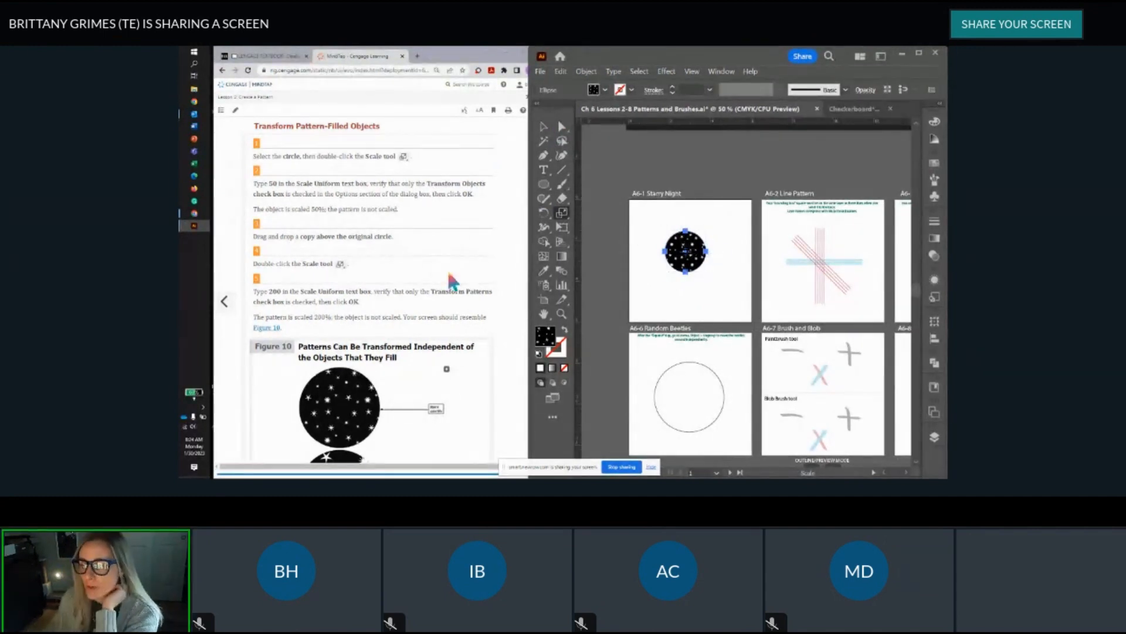
Step: Move the scaled circle to the upper-left area of the A6-1 artboard and place a copy directly below it
{"action": "left_click", "coordinate": [543, 127]}
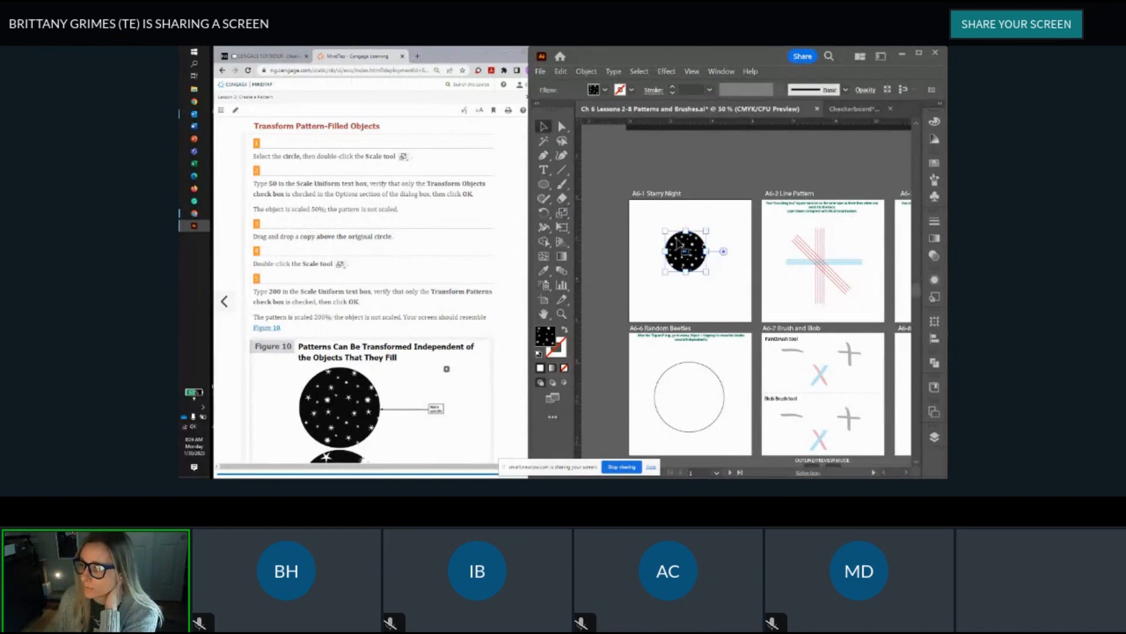
{"action": "left_click", "coordinate": [693, 249]}
{"action": "key", "text": "ctrl+equal"}
{"action": "key", "text": "ctrl+equal"}
{"action": "left_click_drag", "start_coordinate": [697, 266], "coordinate": [630, 234]}
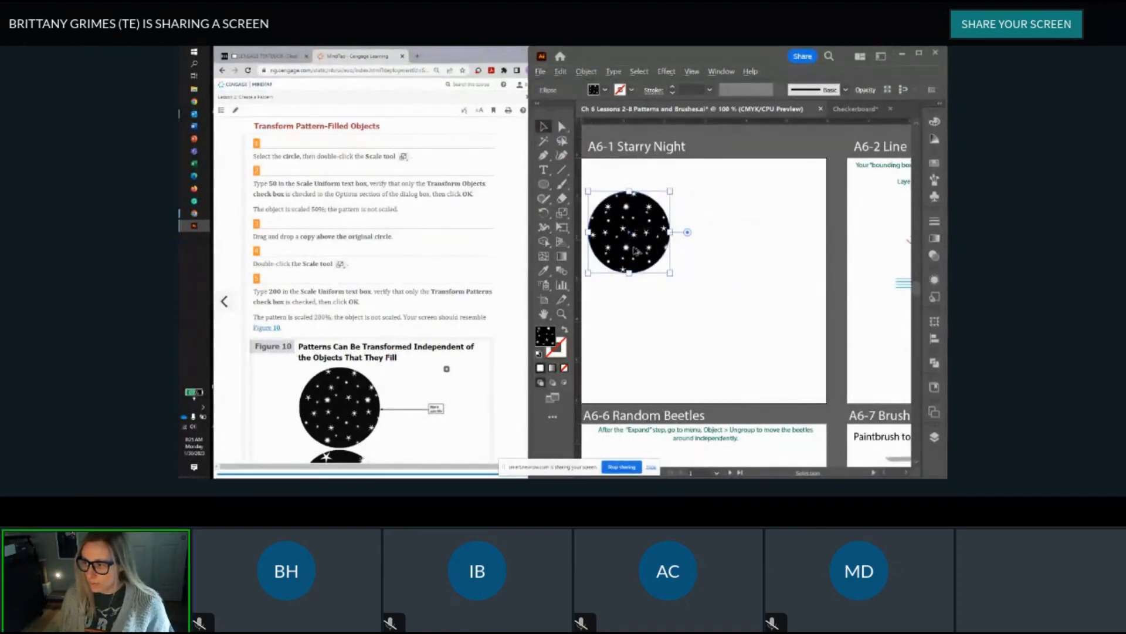
{"action": "left_click_drag", "start_coordinate": [633, 253], "coordinate": [633, 350]}
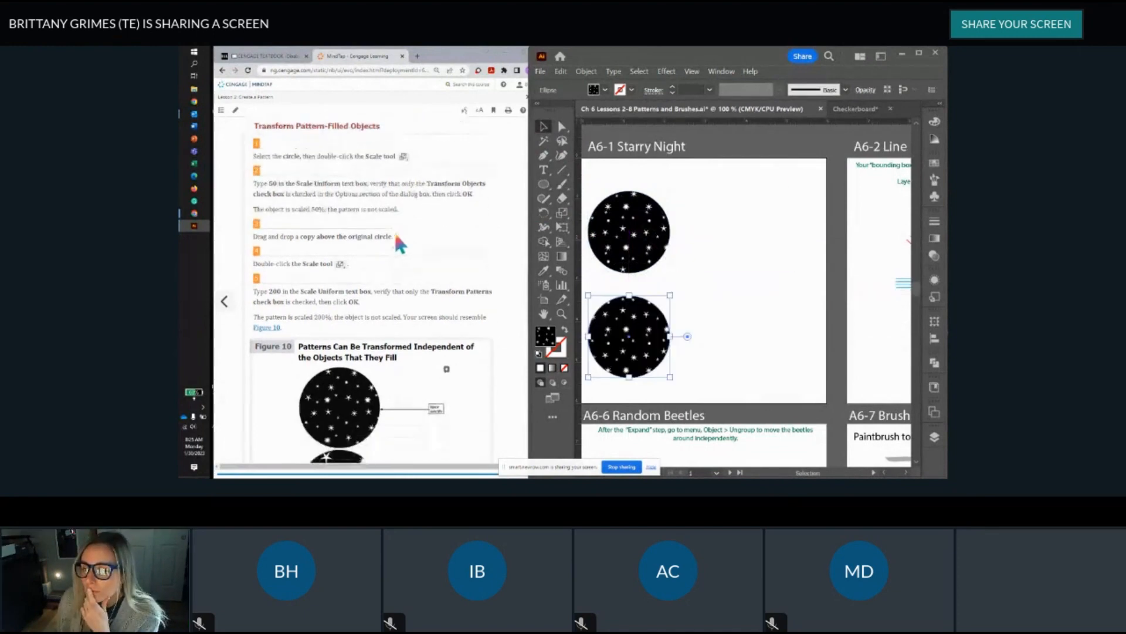
Step: Scale the lower circle's pattern uniformly to 200% with Transform Patterns on and Transform Objects off, and deselect the circle
{"action": "scroll", "coordinate": [394, 230], "scroll_direction": "down", "scroll_amount": 2}
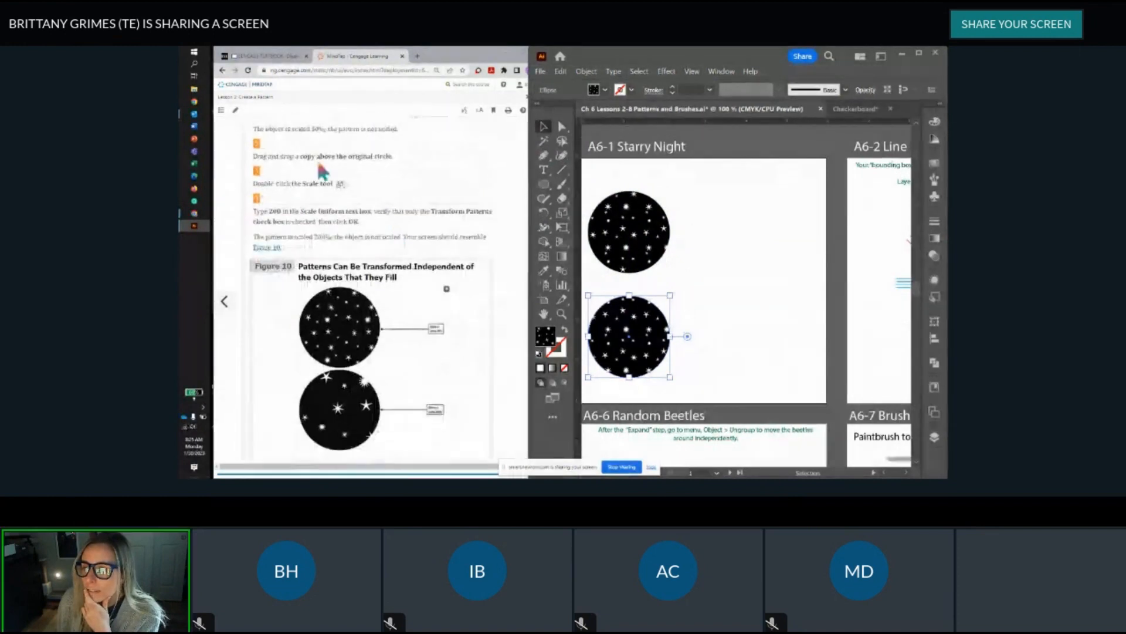
{"action": "left_click_drag", "start_coordinate": [698, 272], "coordinate": [734, 263]}
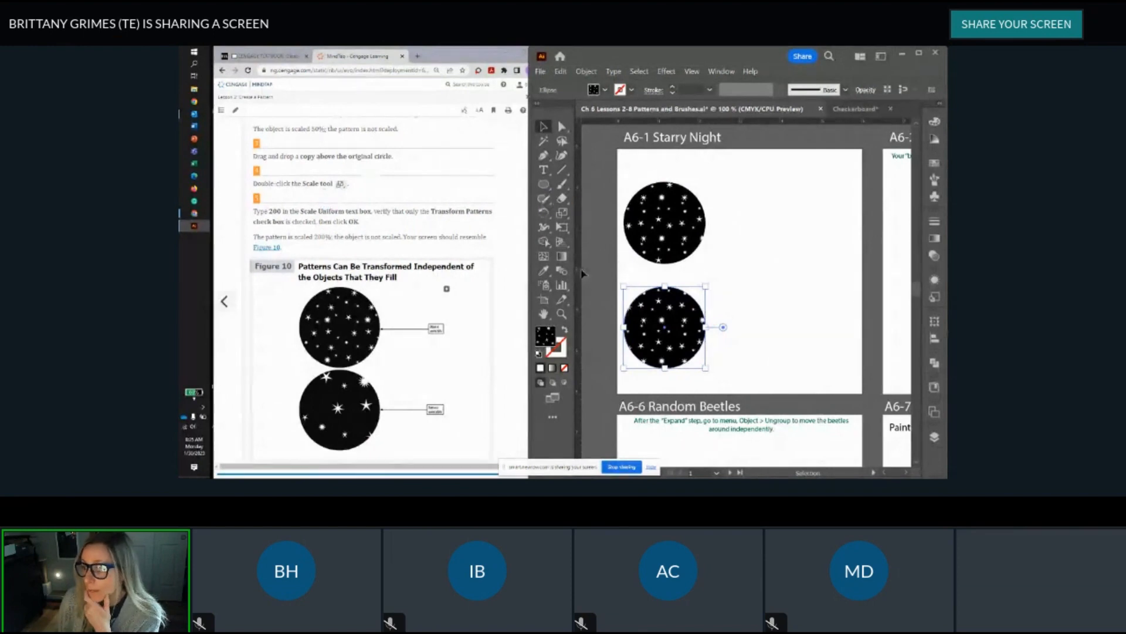
{"action": "double_click", "coordinate": [561, 213]}
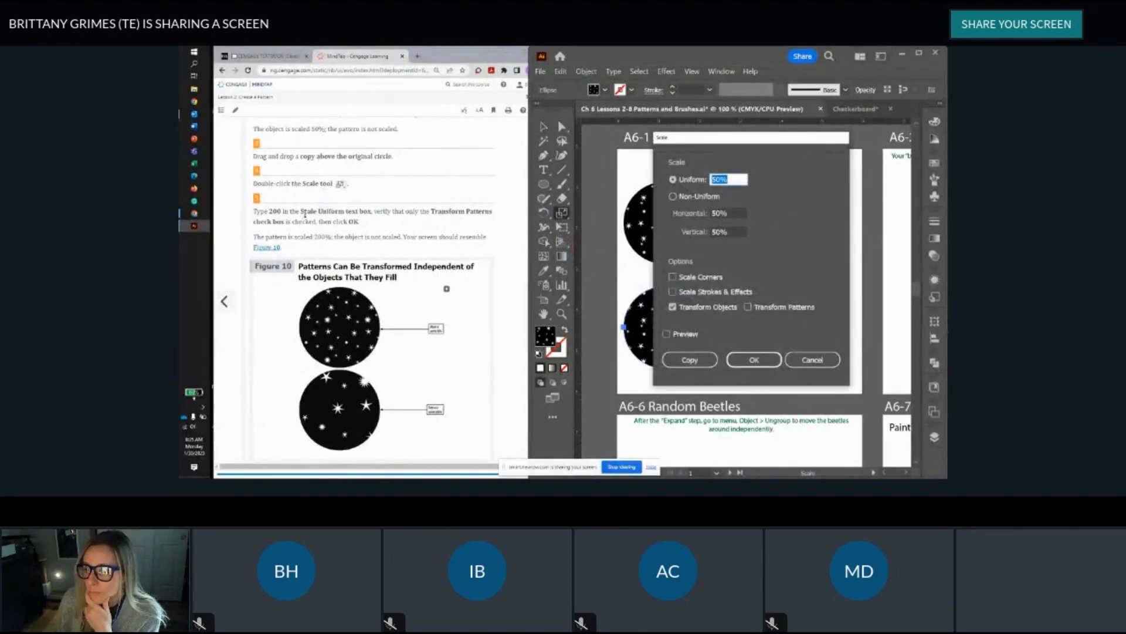
{"action": "scroll", "coordinate": [304, 213], "scroll_direction": "down", "scroll_amount": 1}
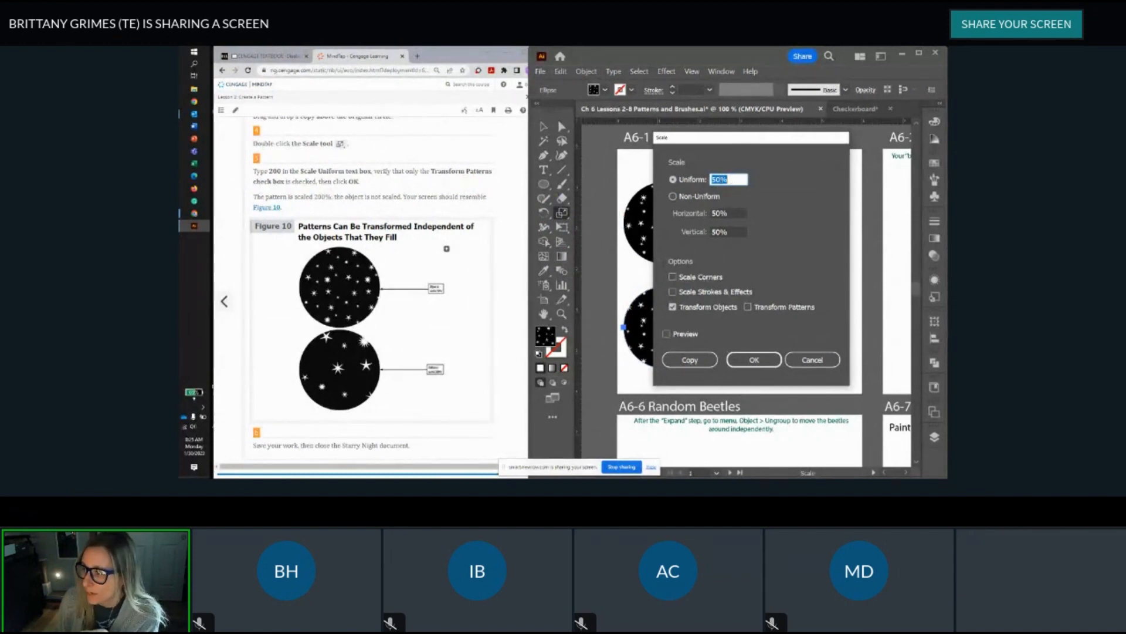
{"action": "type", "text": "200"}
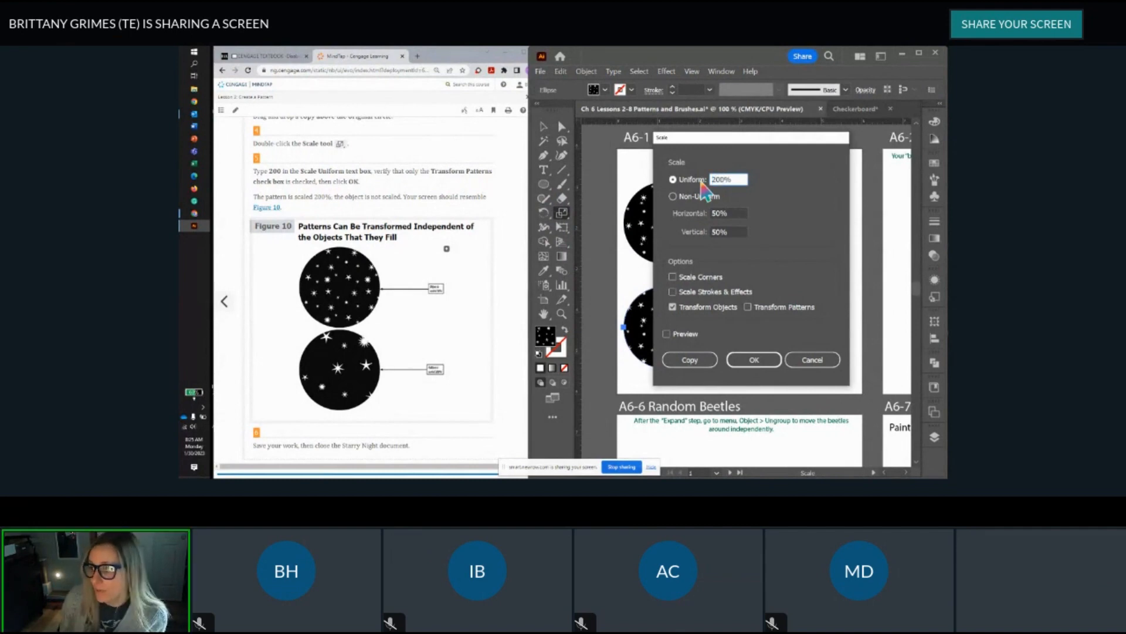
{"action": "left_click", "coordinate": [673, 307]}
{"action": "left_click", "coordinate": [748, 307]}
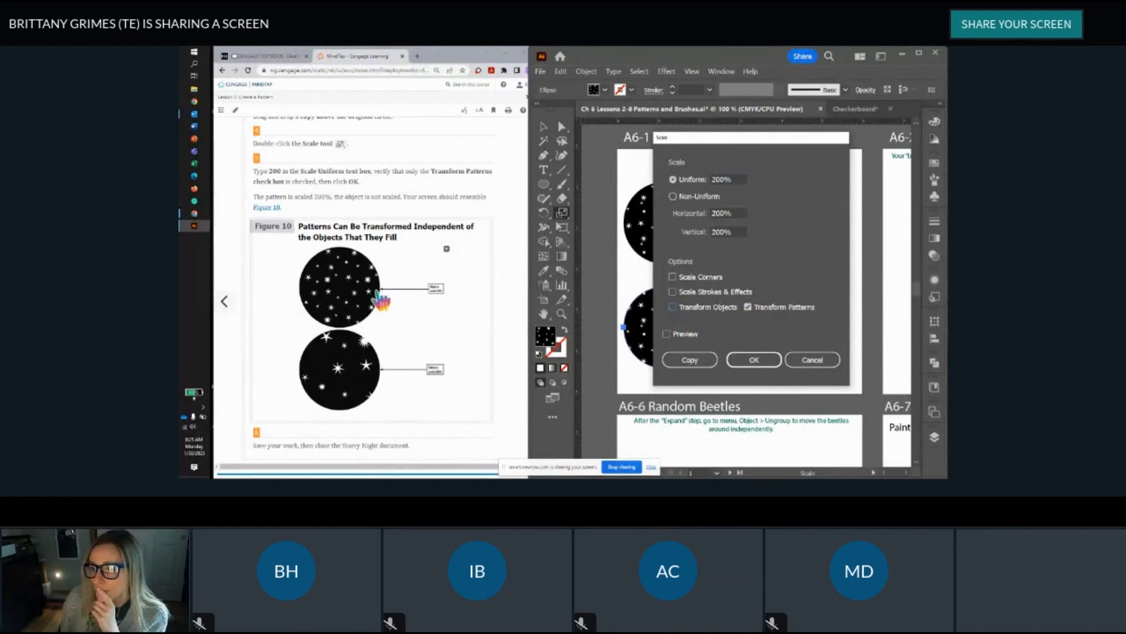
{"action": "scroll", "coordinate": [386, 299], "scroll_direction": "down", "scroll_amount": 4}
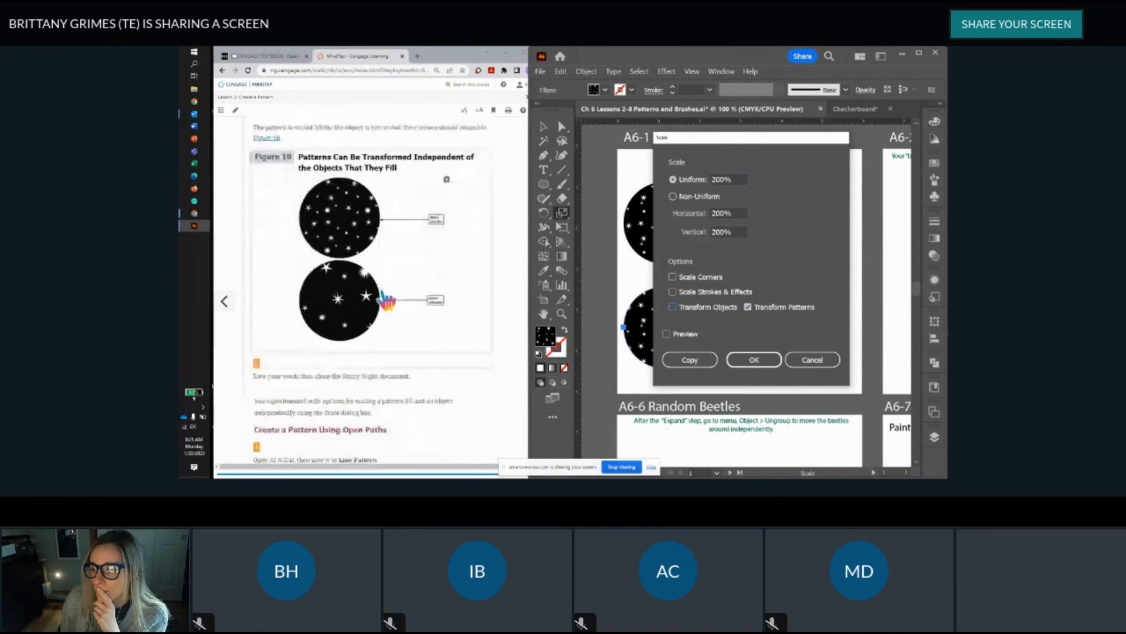
{"action": "left_click", "coordinate": [756, 361]}
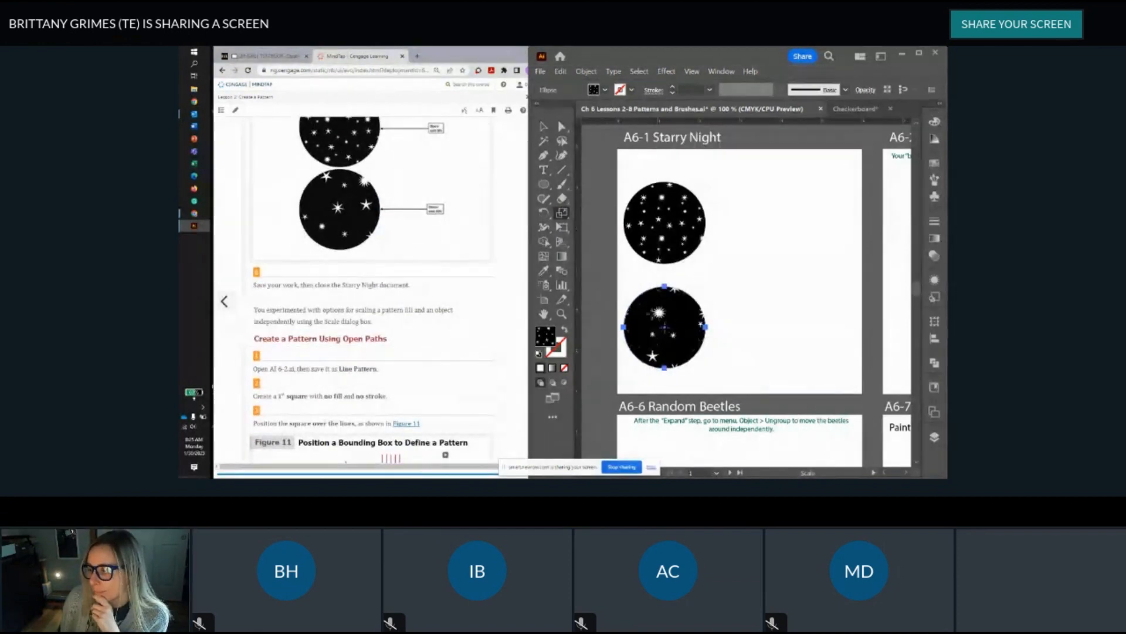
{"action": "left_click", "coordinate": [544, 126]}
{"action": "left_click", "coordinate": [826, 292]}
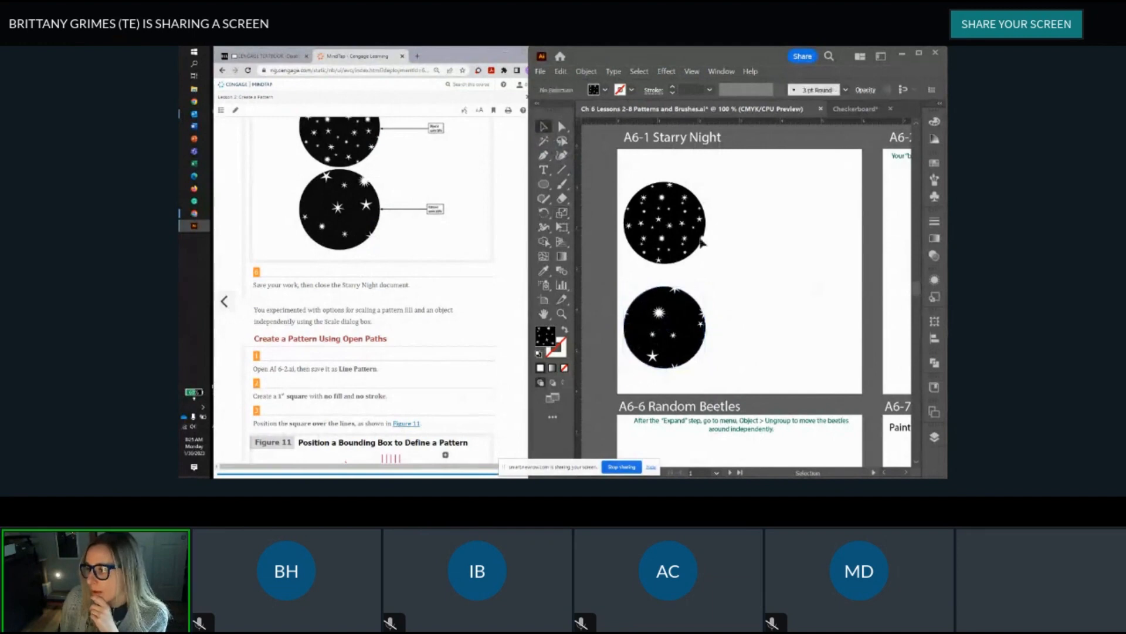
Step: Move both star-filled circles together to the middle of the A6-1 Starry Night artboard and deselect them
{"action": "left_click_drag", "start_coordinate": [610, 171], "coordinate": [754, 390]}
{"action": "left_click_drag", "start_coordinate": [667, 332], "coordinate": [770, 355]}
{"action": "left_click", "coordinate": [812, 335]}
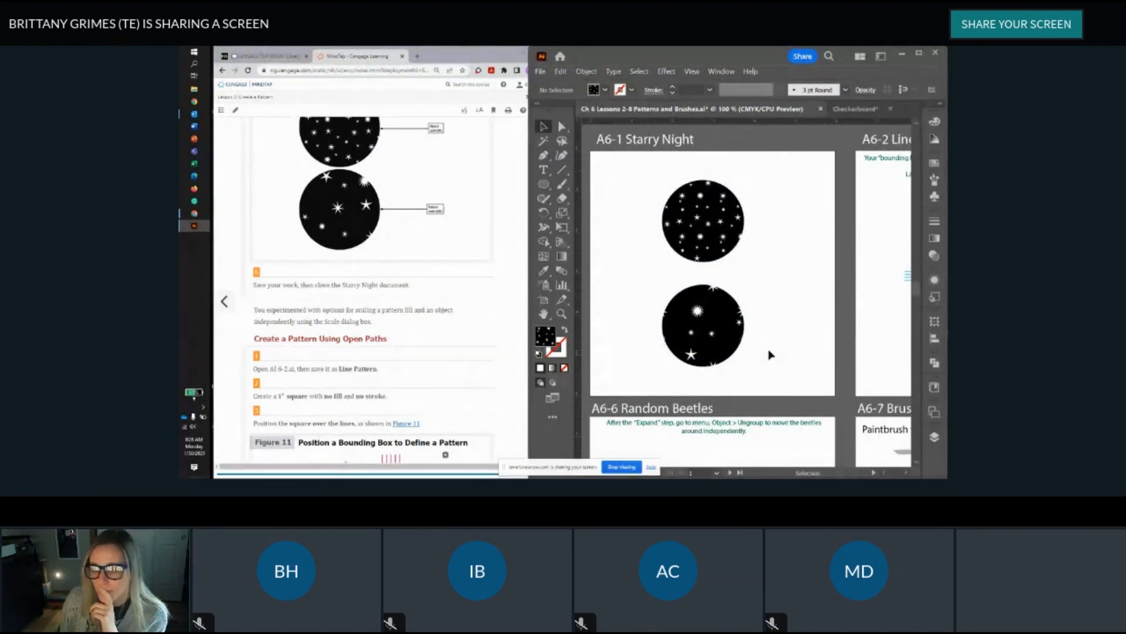
Step: Draw a 1 in by 1 in square with the Rectangle tool on the A6-2 Line Pattern artboard
{"action": "scroll", "coordinate": [794, 310], "scroll_direction": "right", "scroll_amount": 5}
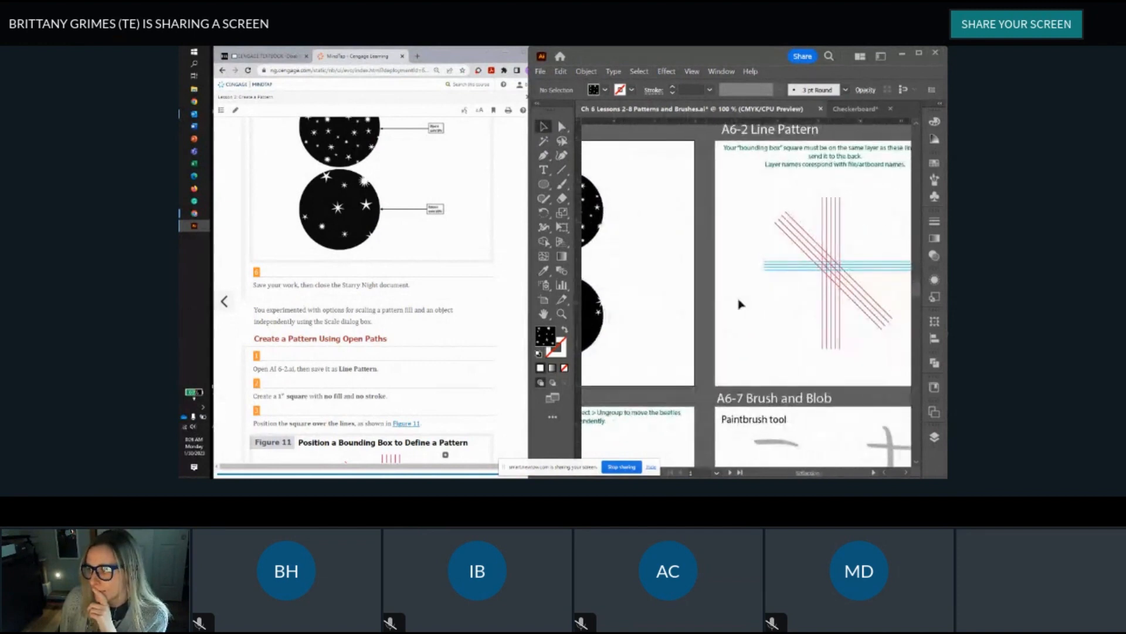
{"action": "scroll", "coordinate": [738, 301], "scroll_direction": "down", "scroll_amount": 1}
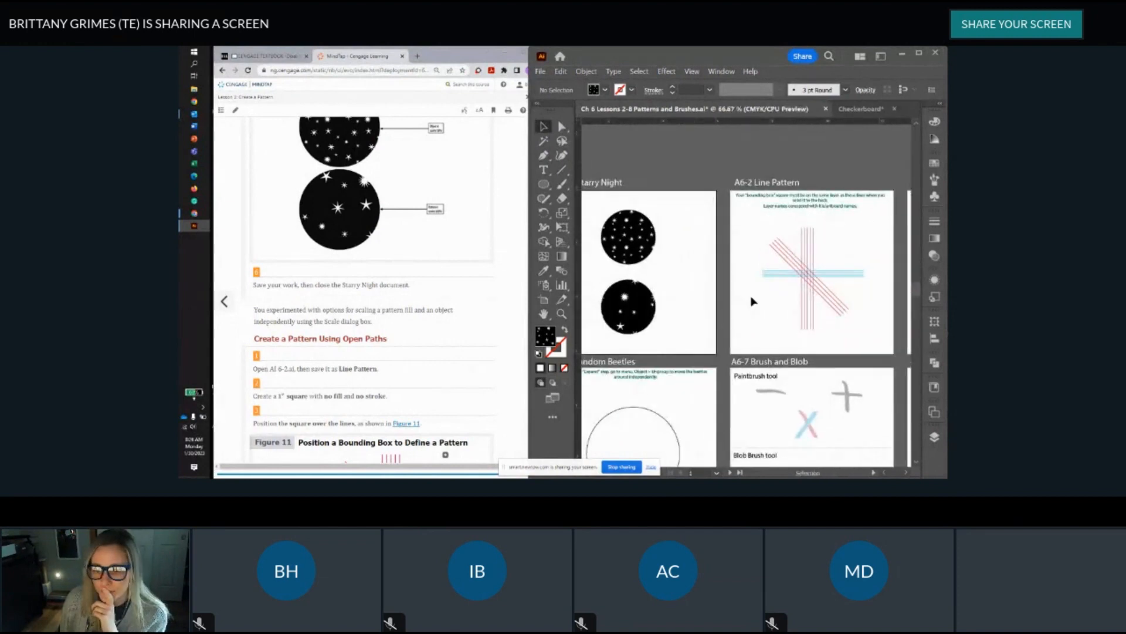
{"action": "scroll", "coordinate": [435, 325], "scroll_direction": "down", "scroll_amount": 4}
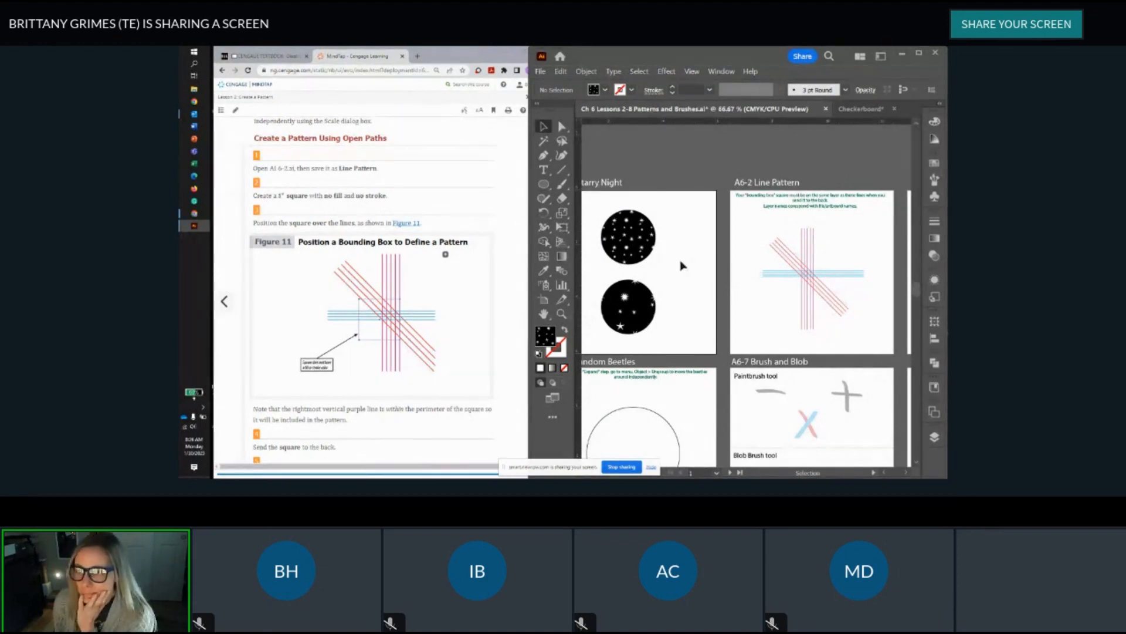
{"action": "scroll", "coordinate": [680, 265], "scroll_direction": "right", "scroll_amount": 5}
{"action": "scroll", "coordinate": [754, 268], "scroll_direction": "up", "scroll_amount": 1}
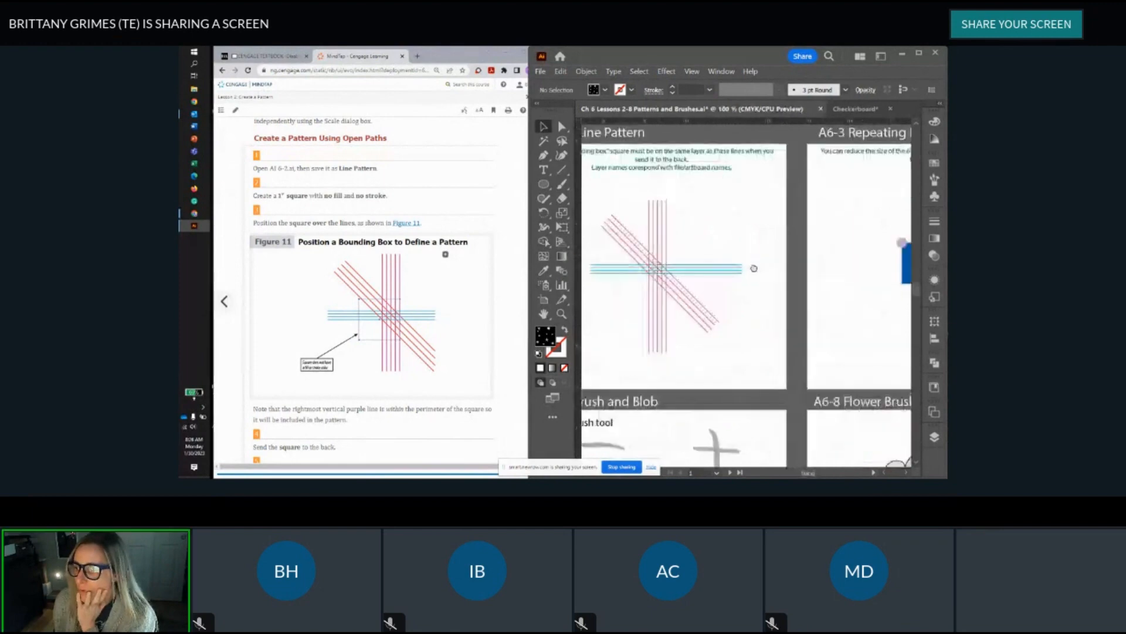
{"action": "left_click_drag", "start_coordinate": [753, 268], "coordinate": [798, 258]}
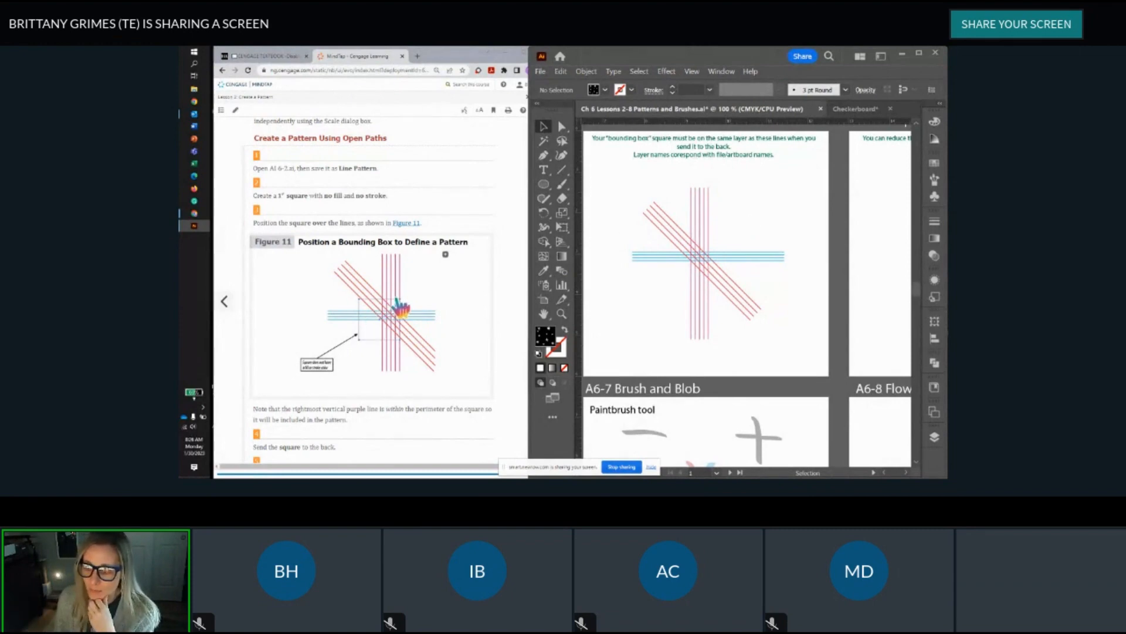
{"action": "left_click", "coordinate": [544, 185]}
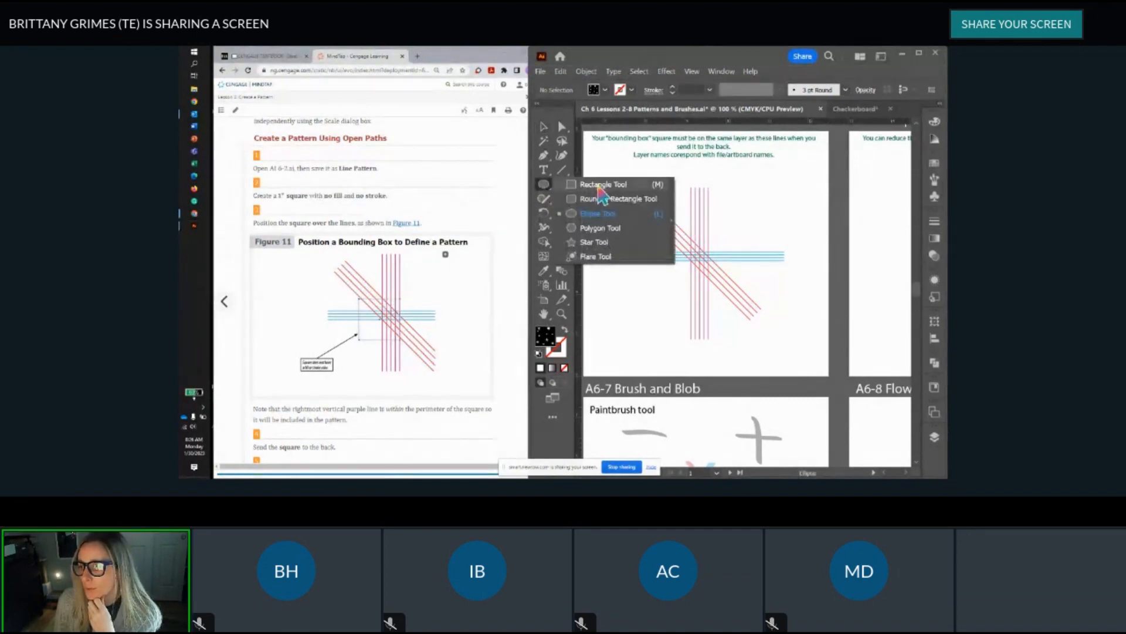
{"action": "left_click", "coordinate": [602, 185]}
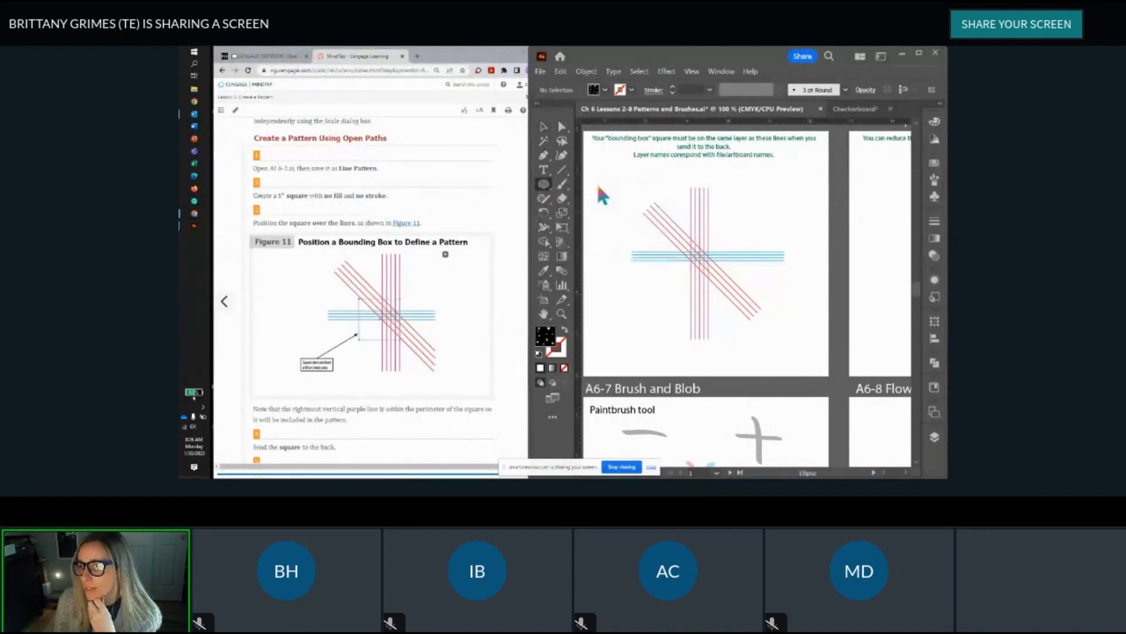
{"action": "left_click", "coordinate": [761, 204]}
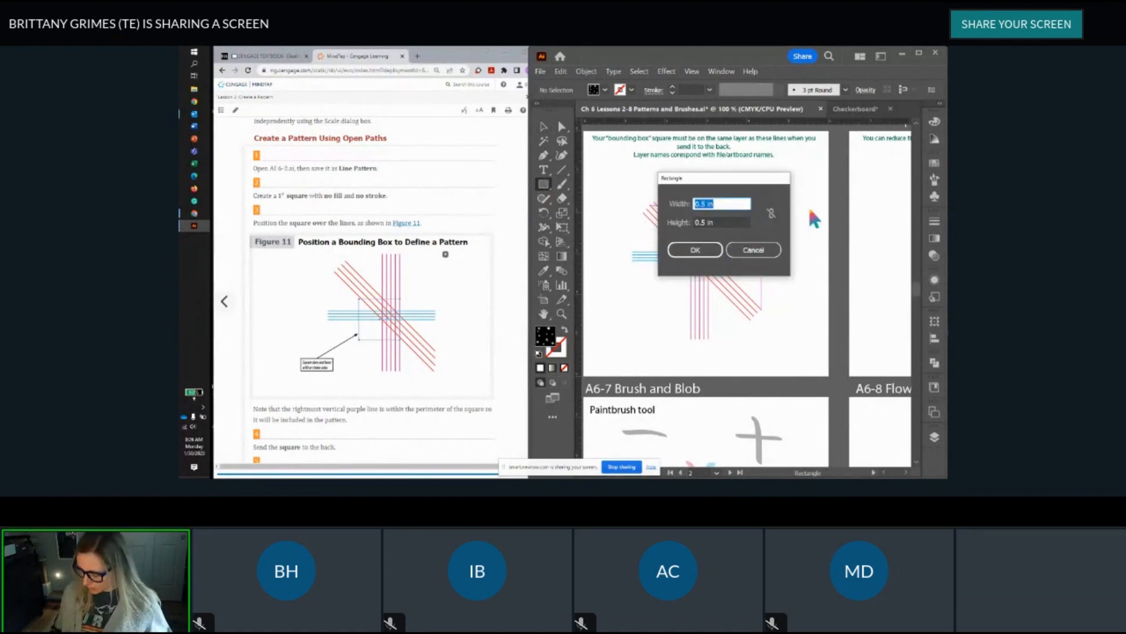
{"action": "type", "text": "1"}
{"action": "key", "text": "Tab"}
{"action": "type", "text": "1"}
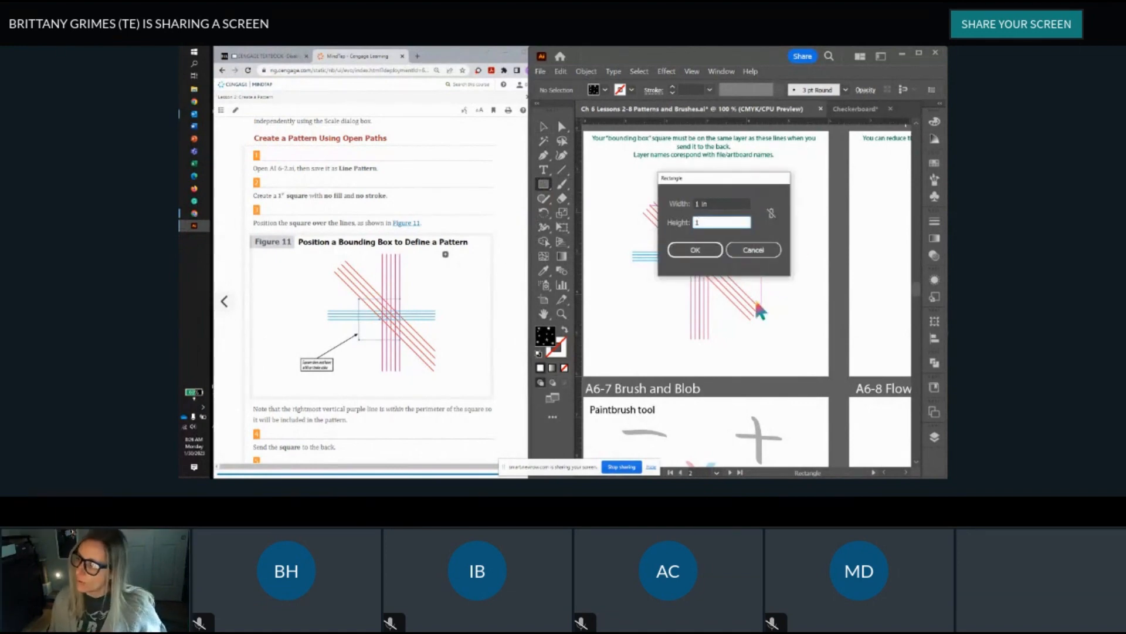
{"action": "left_click", "coordinate": [695, 249]}
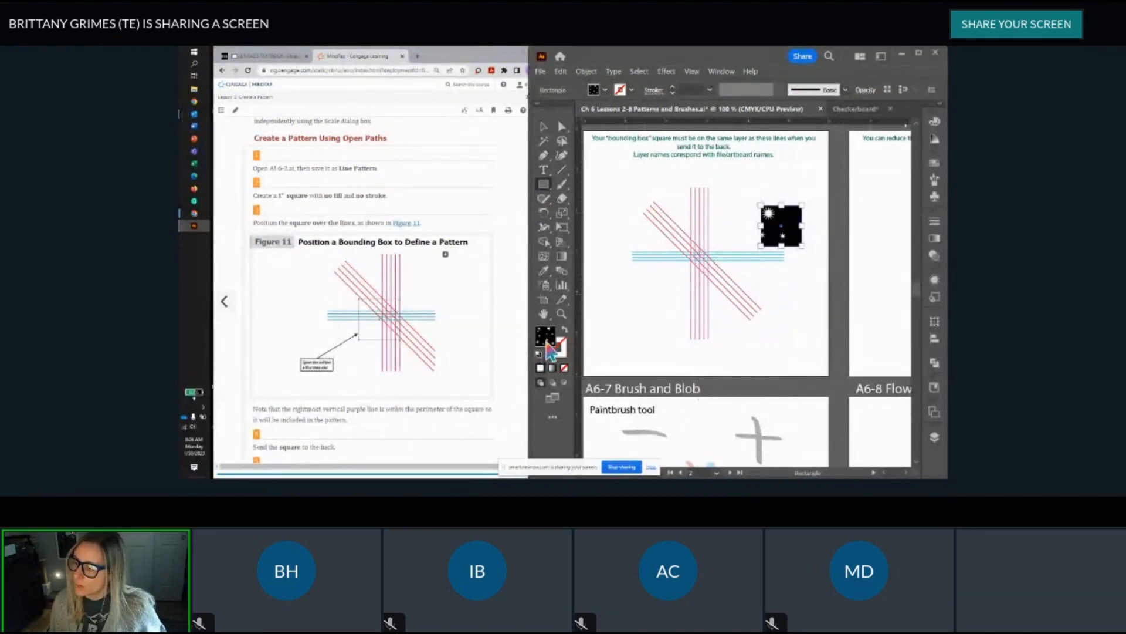
Step: Remove the square's fill and position it over the crossing lines so the rightmost vertical purple line falls inside its edge
{"action": "left_click", "coordinate": [564, 367]}
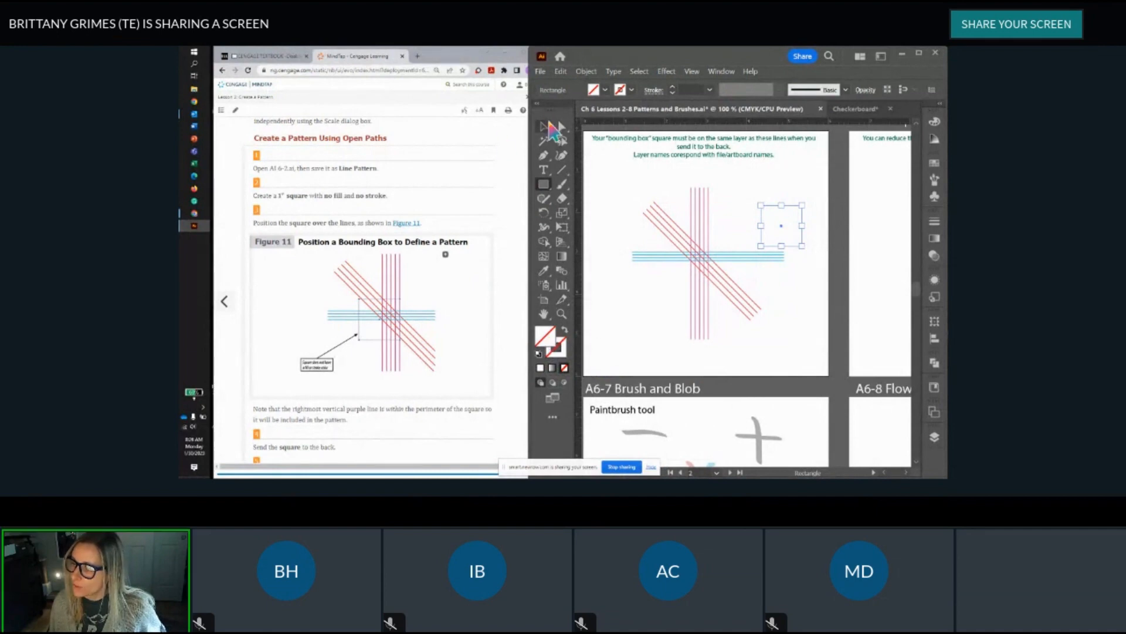
{"action": "left_click", "coordinate": [546, 126]}
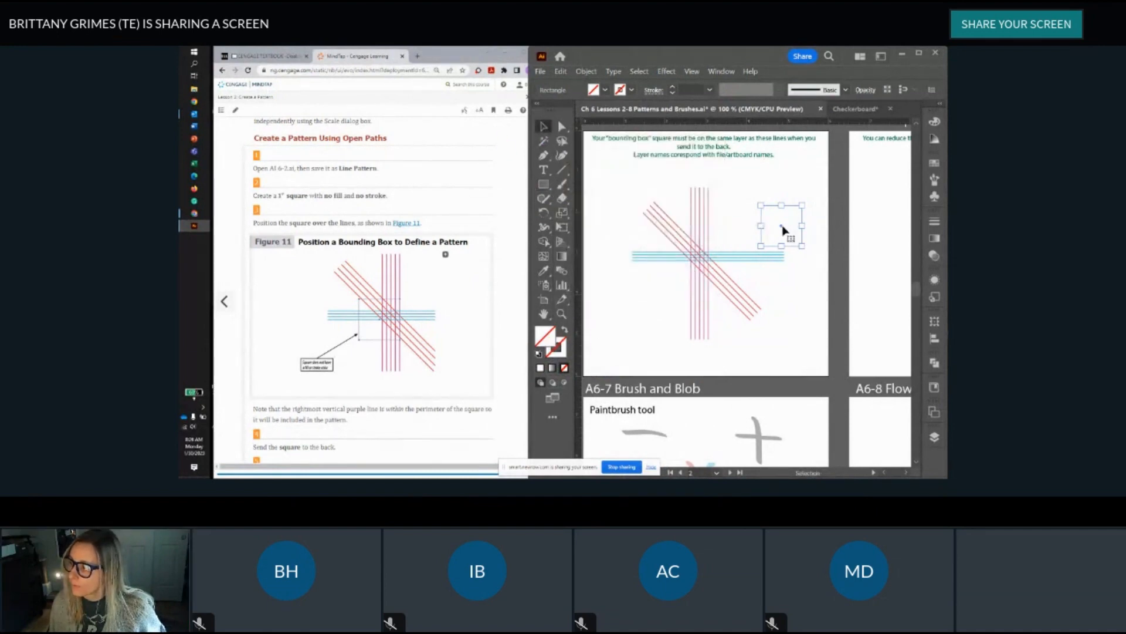
{"action": "left_click_drag", "start_coordinate": [783, 230], "coordinate": [690, 260]}
{"action": "key", "text": "ctrl+plus"}
{"action": "key", "text": "ctrl+plus"}
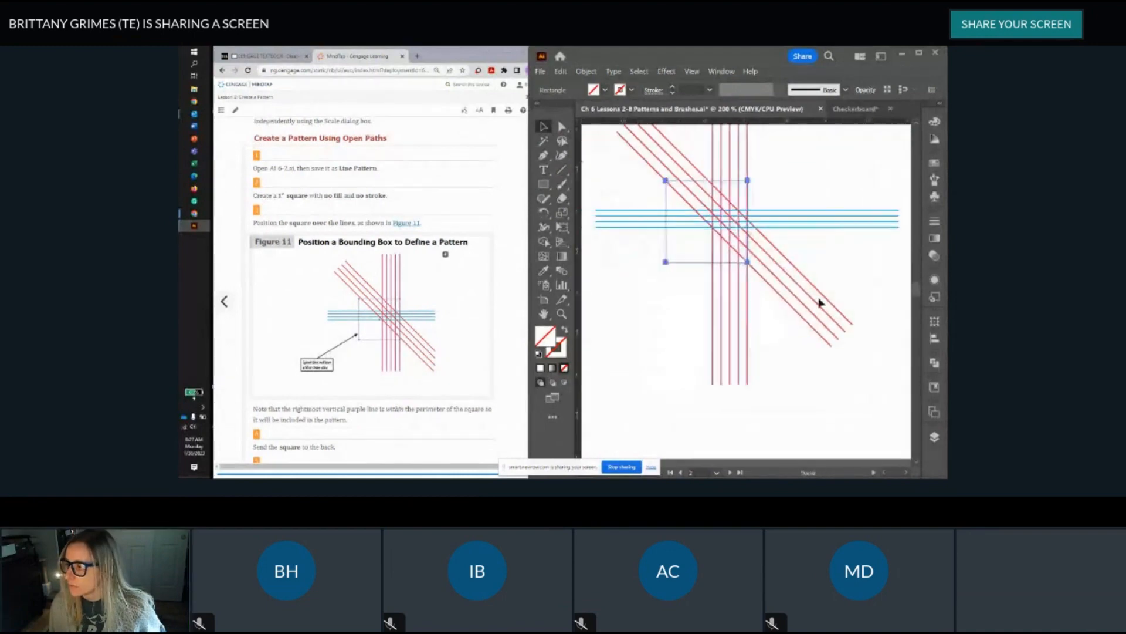
{"action": "left_click_drag", "start_coordinate": [708, 226], "coordinate": [710, 225]}
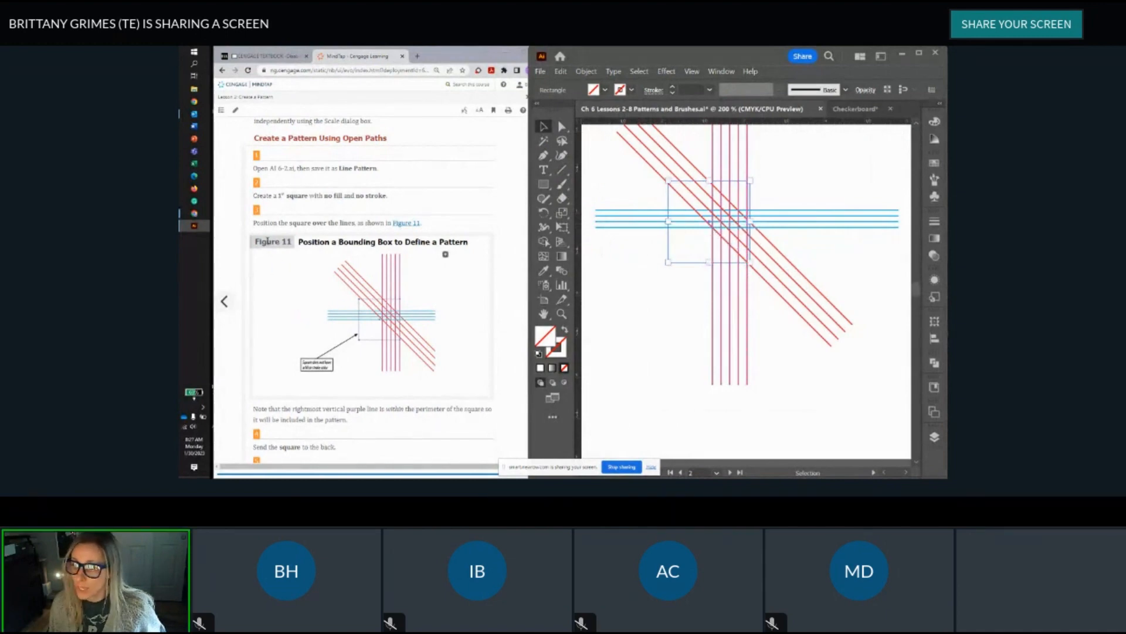
Step: Cut the square from layer A6-1, make layer A6-2 the active layer, and collapse layer A6-1
{"action": "scroll", "coordinate": [297, 262], "scroll_direction": "down", "scroll_amount": 5}
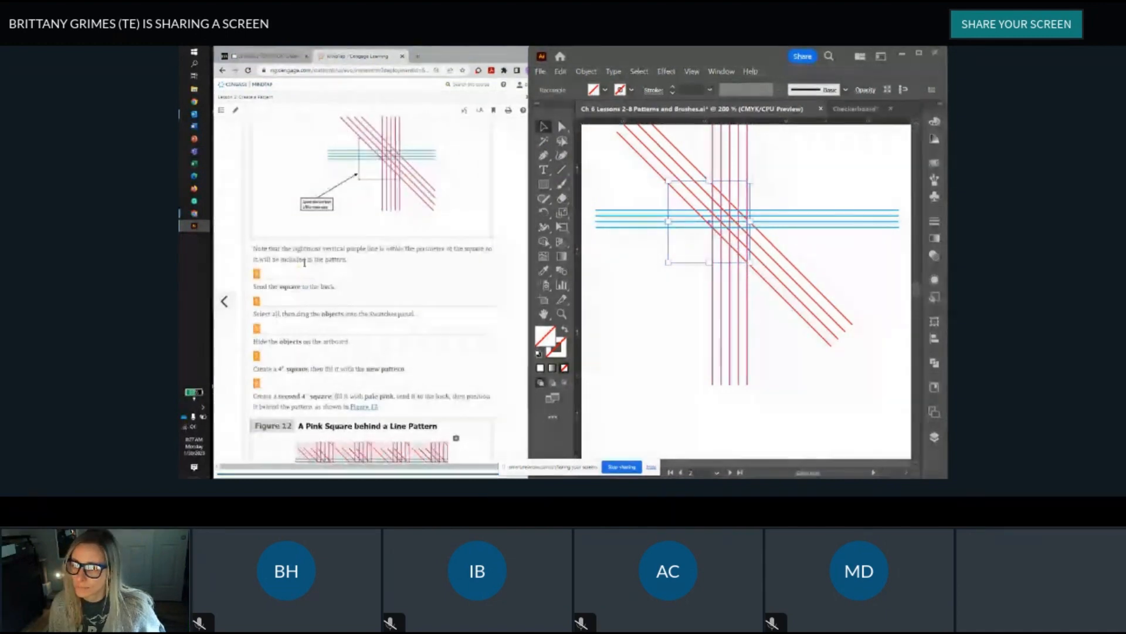
{"action": "scroll", "coordinate": [304, 263], "scroll_direction": "down", "scroll_amount": 3}
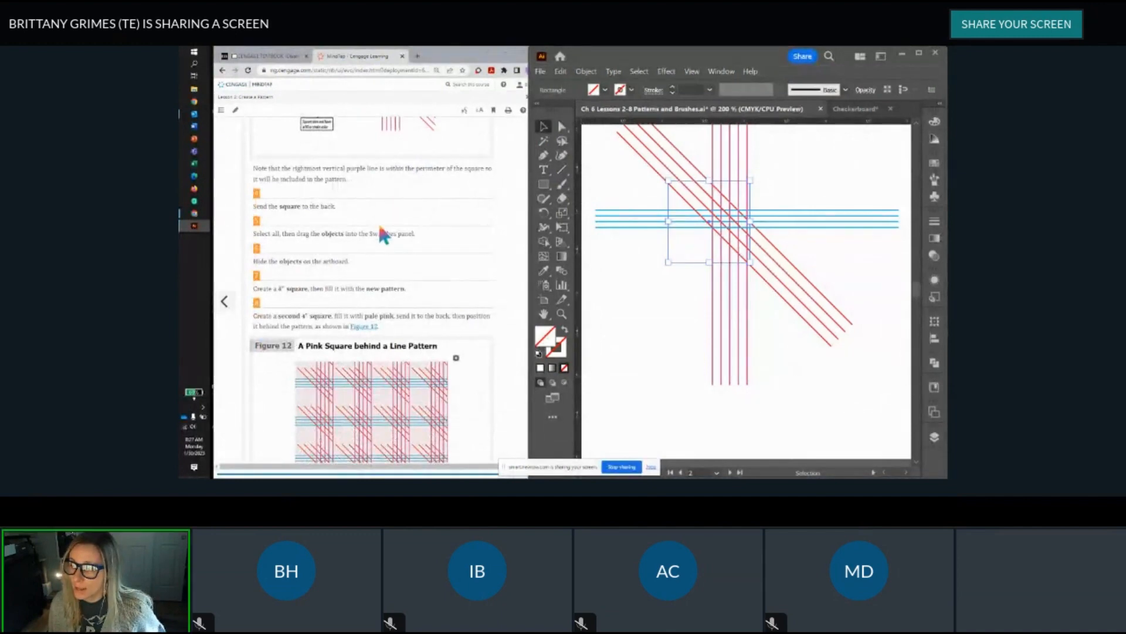
{"action": "left_click", "coordinate": [934, 437]}
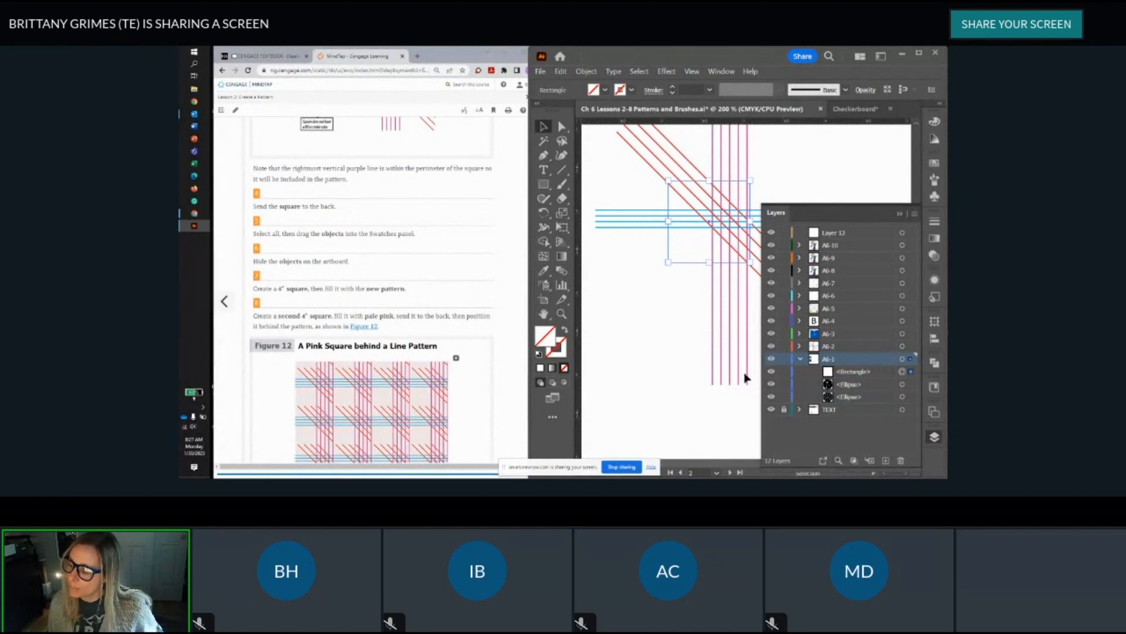
{"action": "scroll", "coordinate": [737, 377], "scroll_direction": "down", "scroll_amount": 3}
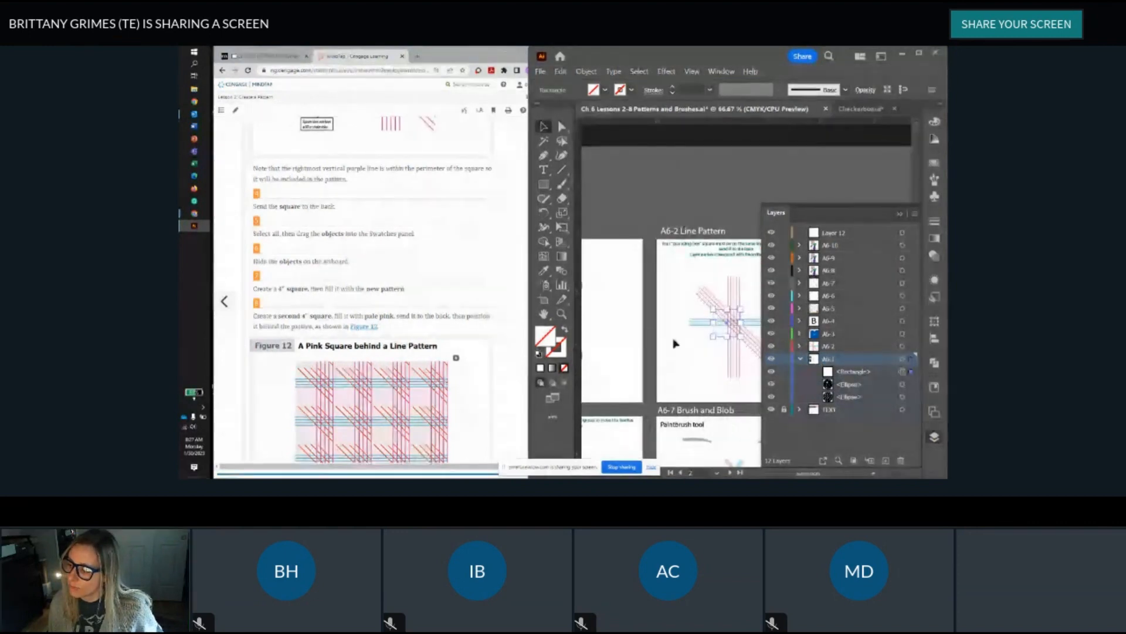
{"action": "scroll", "coordinate": [605, 352], "scroll_direction": "down", "scroll_amount": 2}
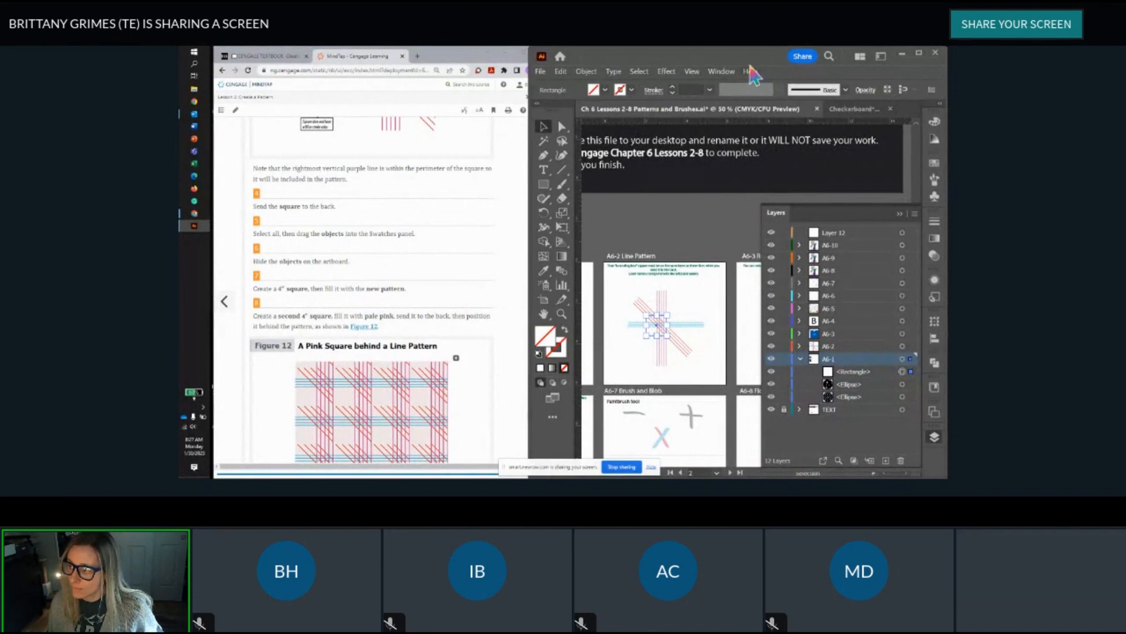
{"action": "left_click", "coordinate": [560, 74]}
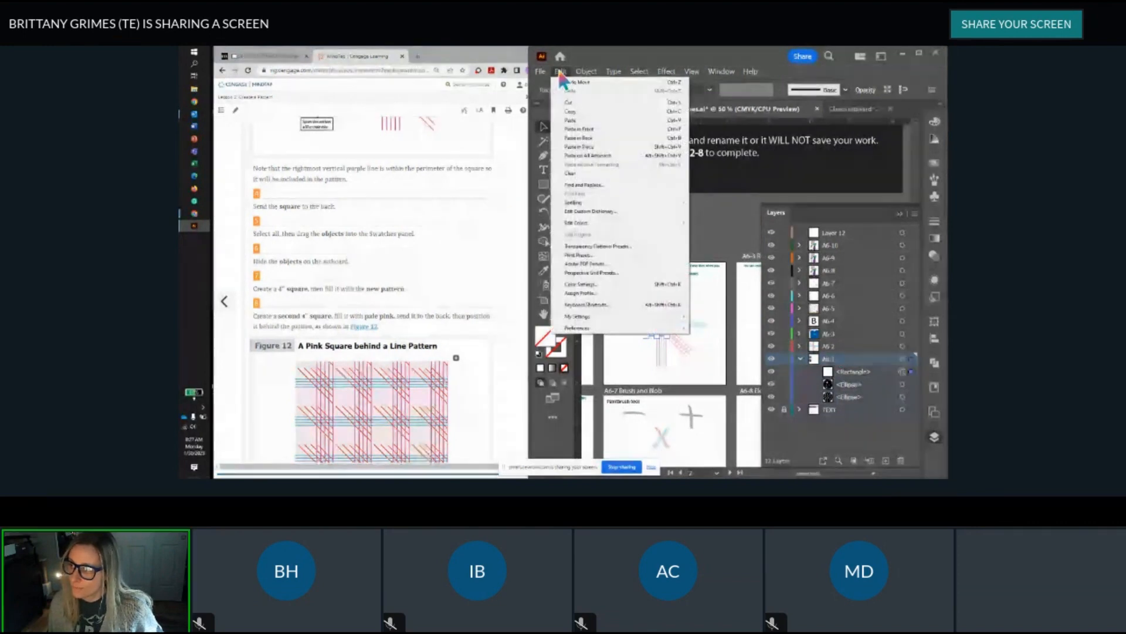
{"action": "left_click", "coordinate": [656, 135]}
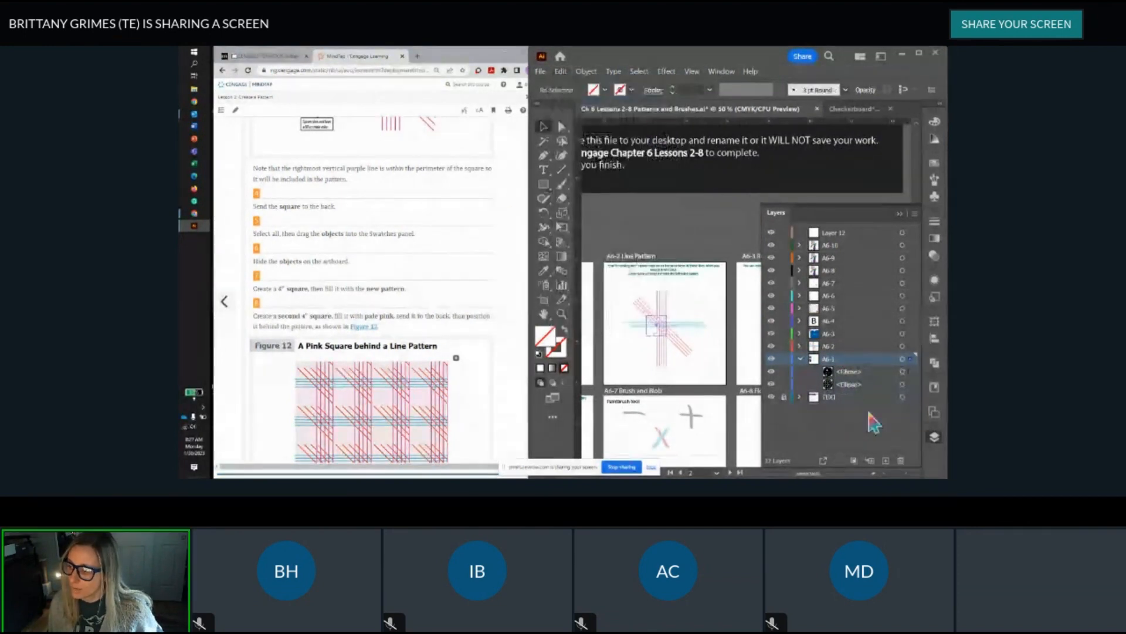
{"action": "left_click", "coordinate": [837, 346]}
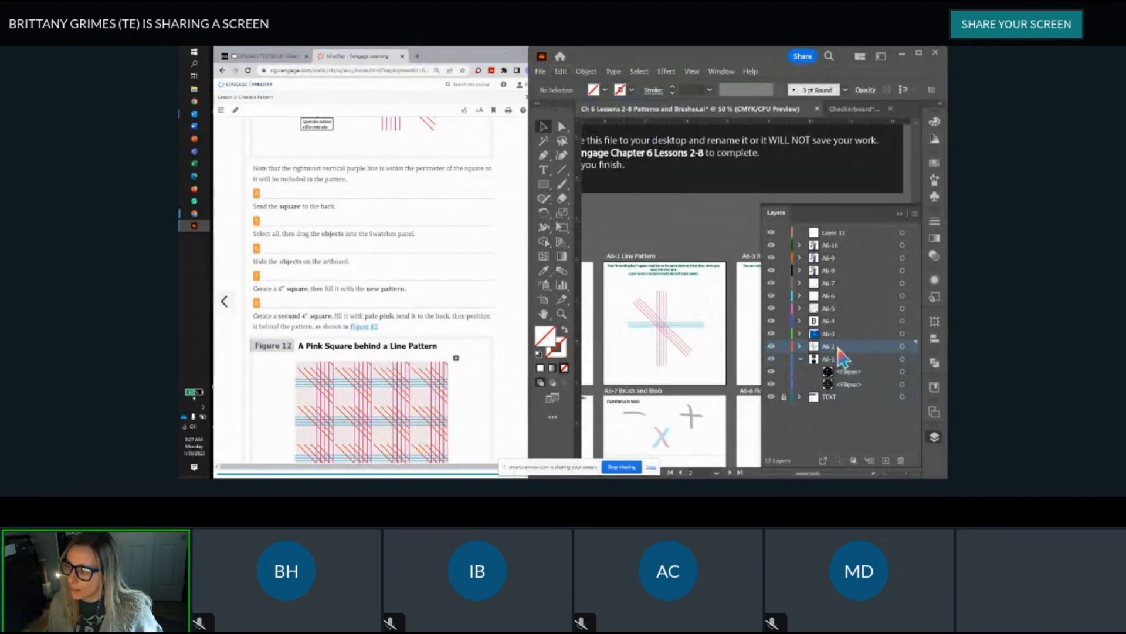
{"action": "left_click", "coordinate": [800, 358]}
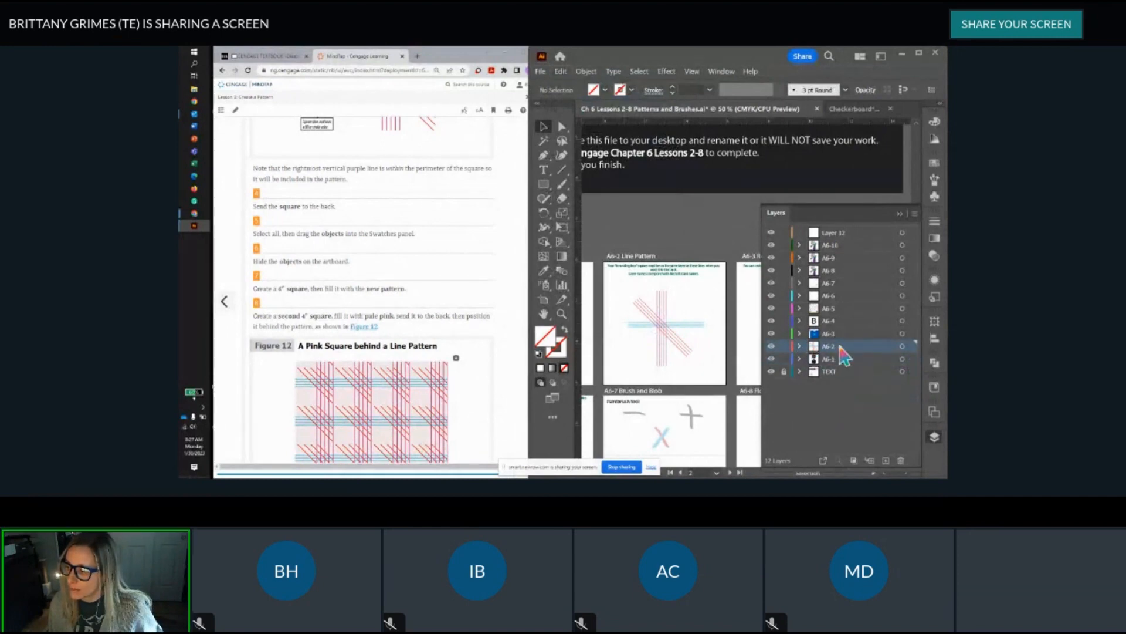
{"action": "left_click", "coordinate": [561, 72]}
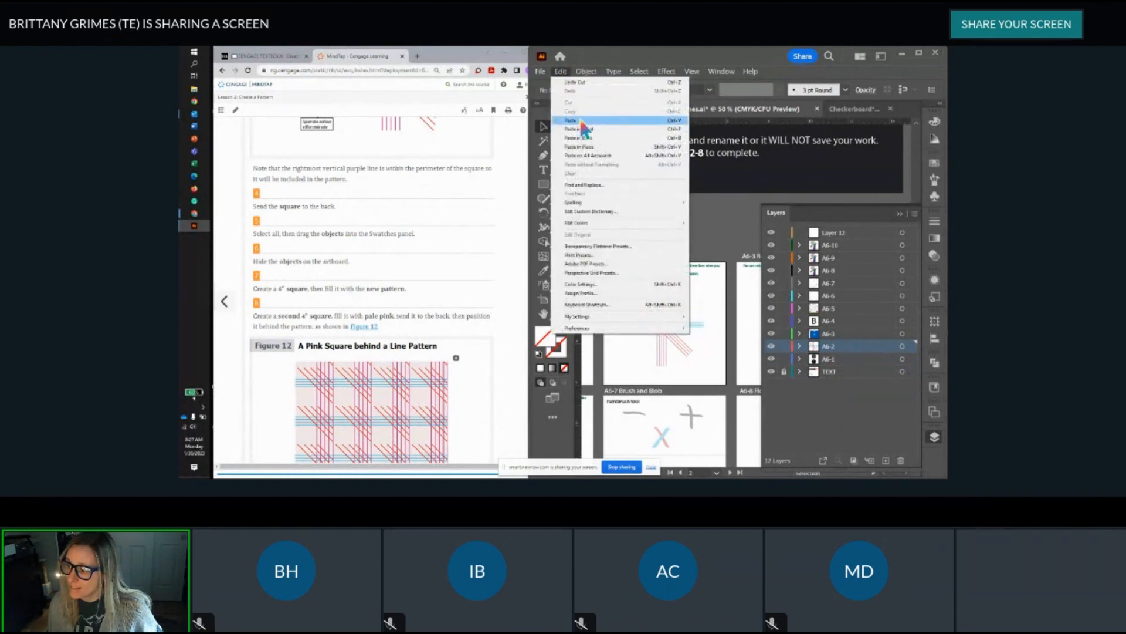
{"action": "left_click", "coordinate": [579, 120]}
{"action": "left_click", "coordinate": [703, 324]}
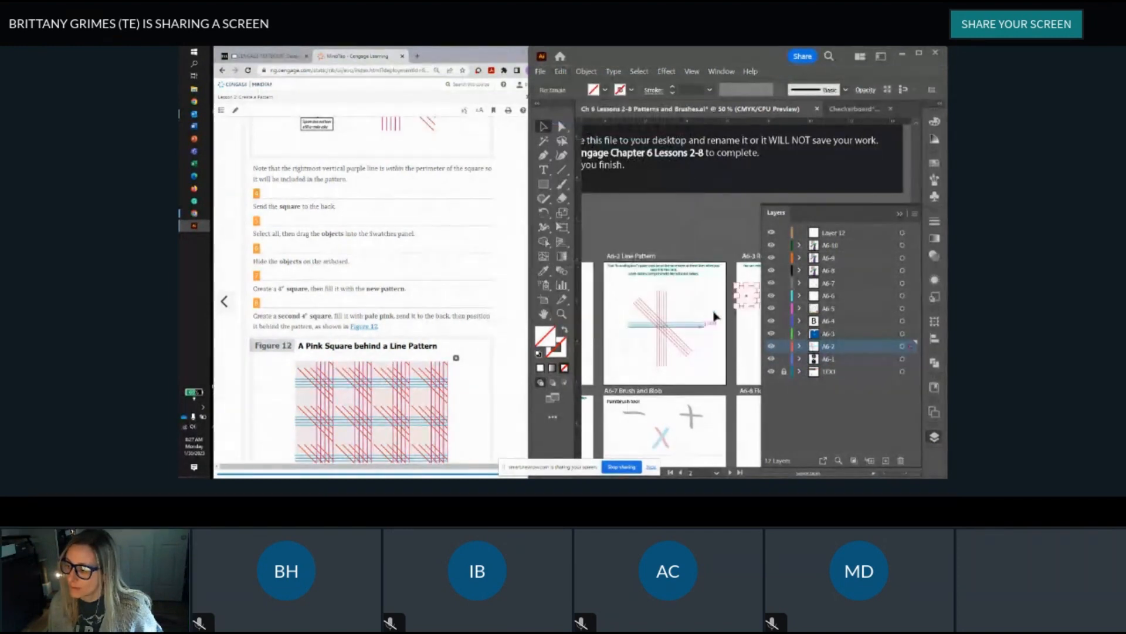
{"action": "left_click", "coordinate": [560, 71]}
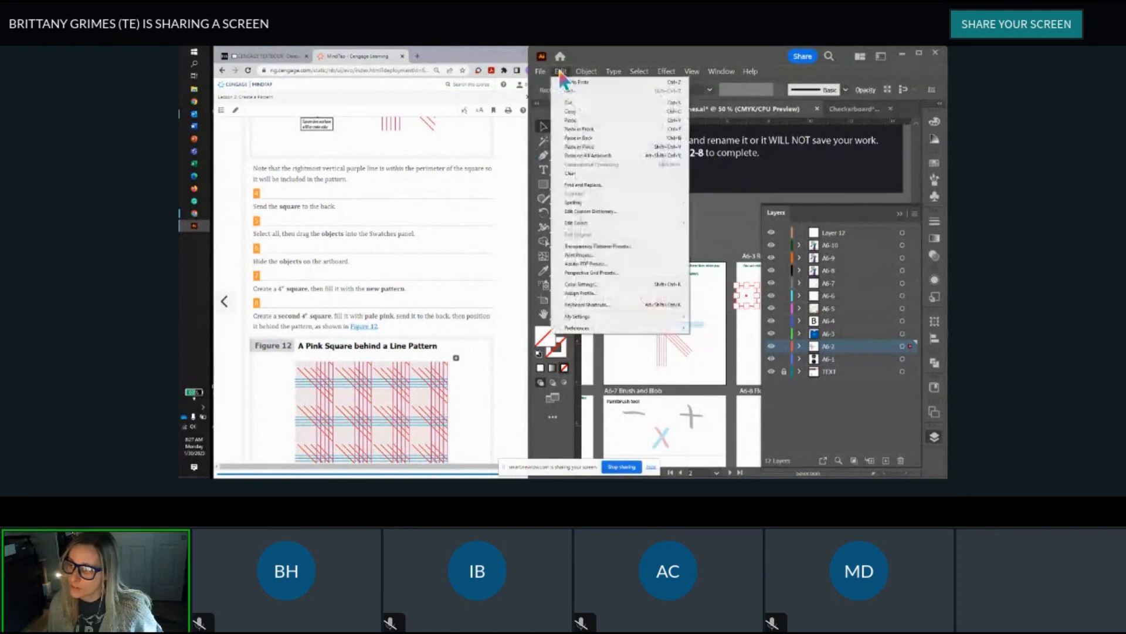
{"action": "left_click", "coordinate": [570, 84]}
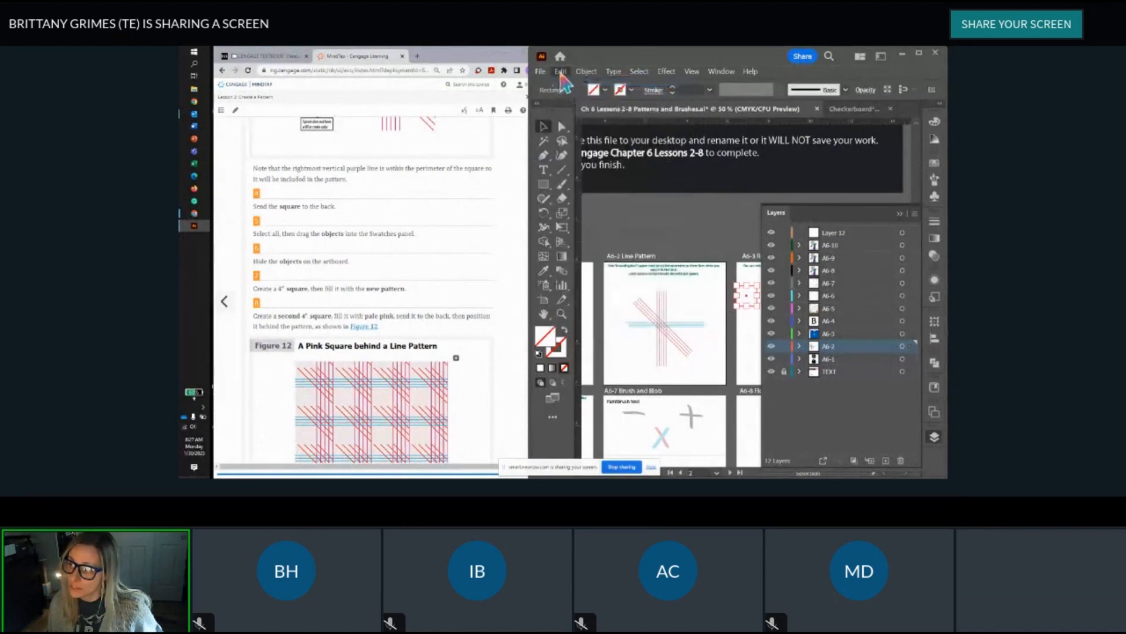
Step: Paste the cut square in place over the crossing lines on layer A6-2
{"action": "left_click", "coordinate": [560, 71]}
{"action": "left_click", "coordinate": [580, 148]}
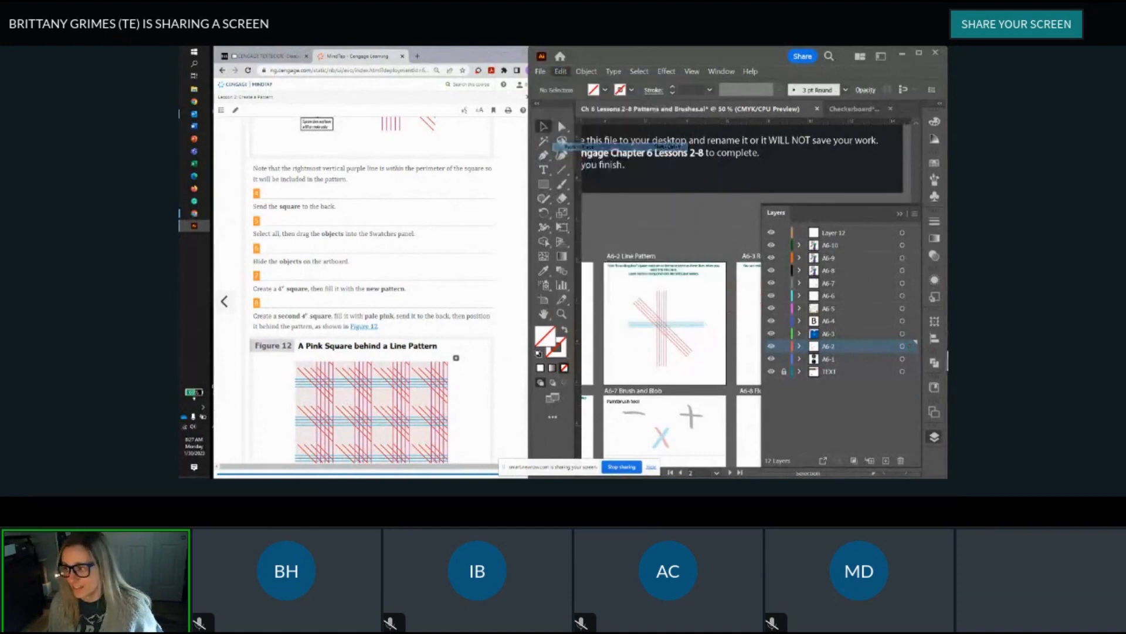
{"action": "scroll", "coordinate": [641, 362], "scroll_direction": "up", "scroll_amount": 4}
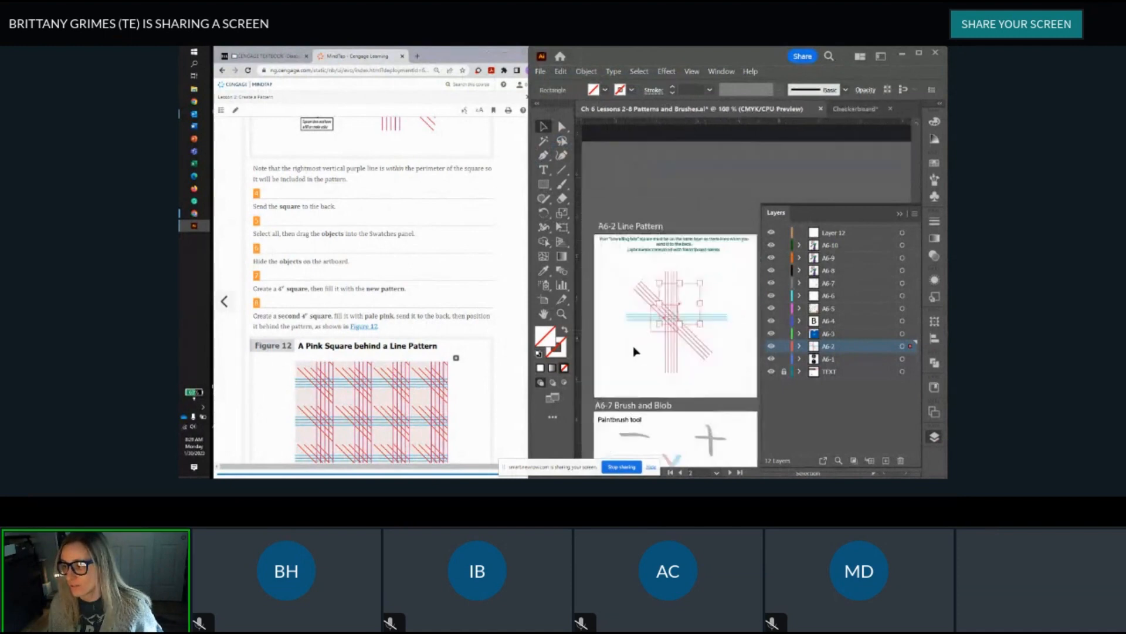
{"action": "scroll", "coordinate": [647, 341], "scroll_direction": "right", "scroll_amount": 2}
{"action": "scroll", "coordinate": [647, 340], "scroll_direction": "up", "scroll_amount": 1}
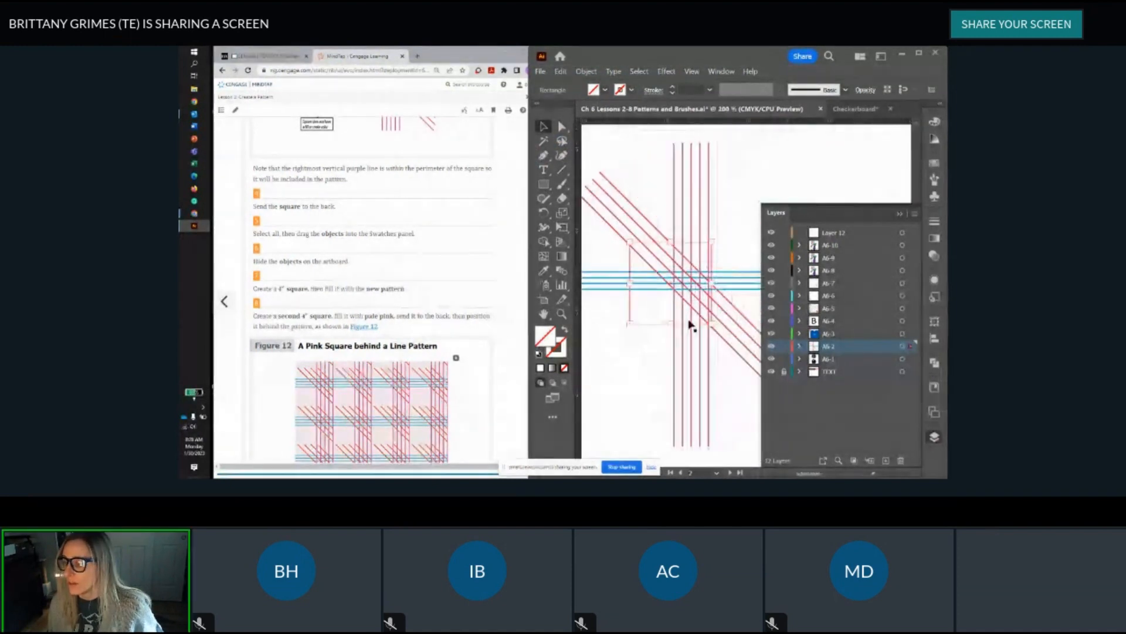
Step: Expand layer A6-2 and send the square to the back, behind all the line paths
{"action": "left_click", "coordinate": [799, 346]}
{"action": "scroll", "coordinate": [809, 358], "scroll_direction": "down", "scroll_amount": 3}
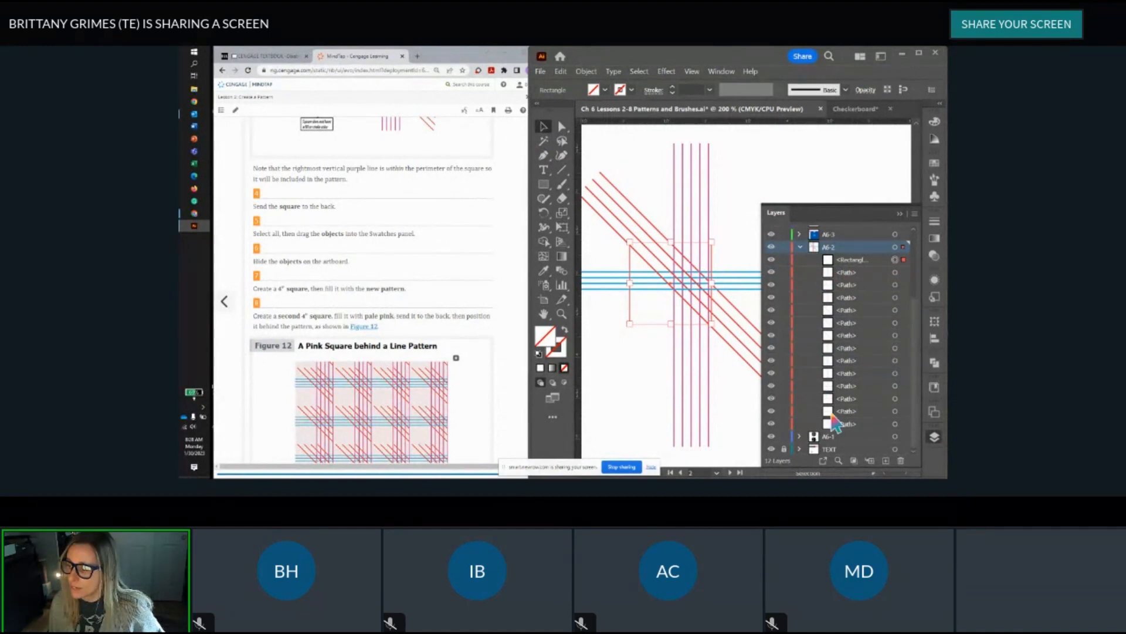
{"action": "left_click", "coordinate": [586, 72]}
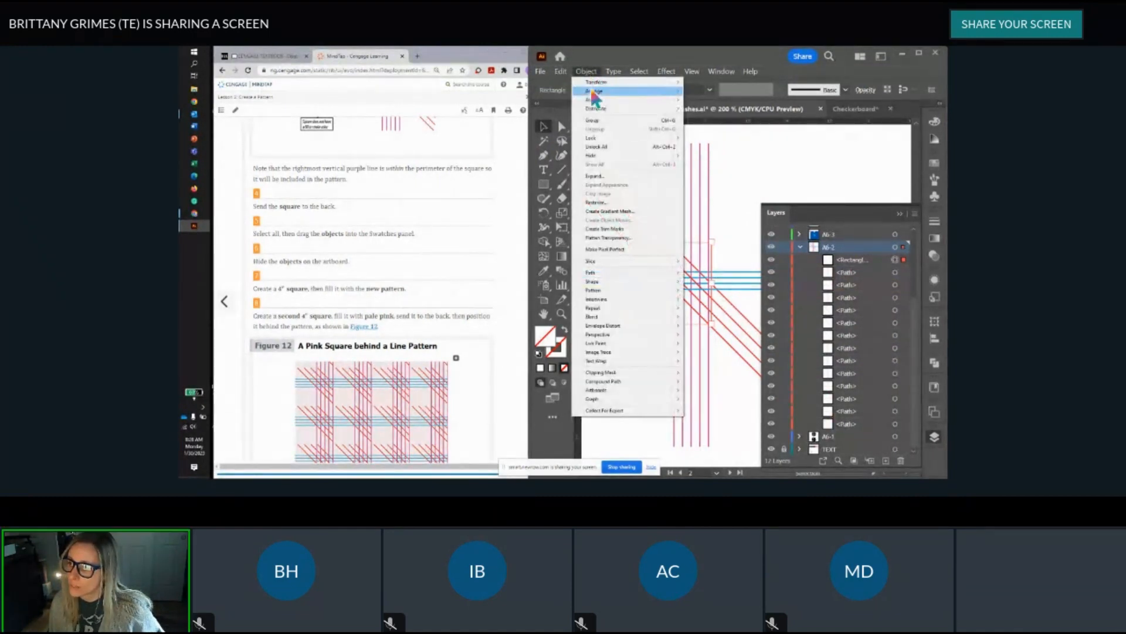
{"action": "mouse_move", "coordinate": [590, 90]}
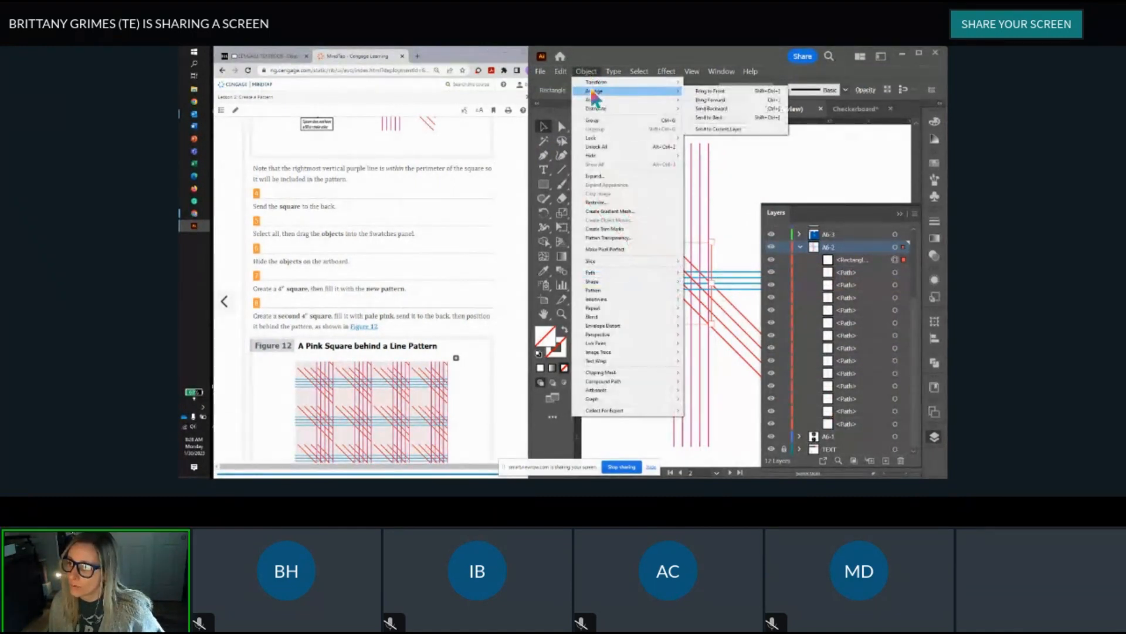
{"action": "left_click", "coordinate": [704, 118]}
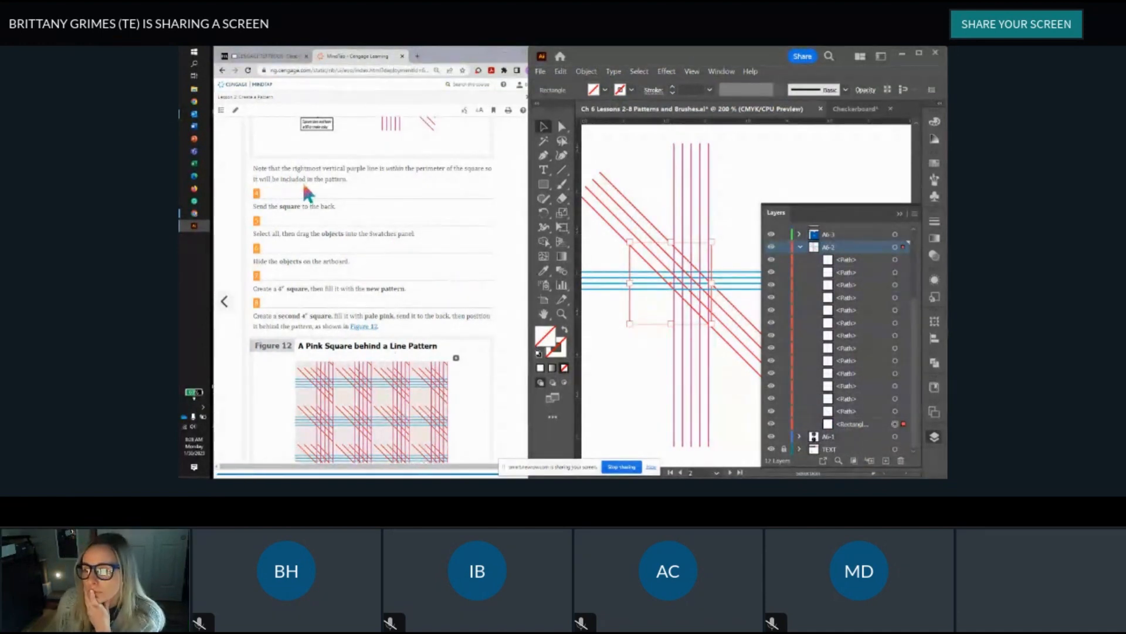
Step: Select all the crossing lines together with the bounding square and add them to the swatches as a new pattern
{"action": "scroll", "coordinate": [305, 223], "scroll_direction": "down", "scroll_amount": 1}
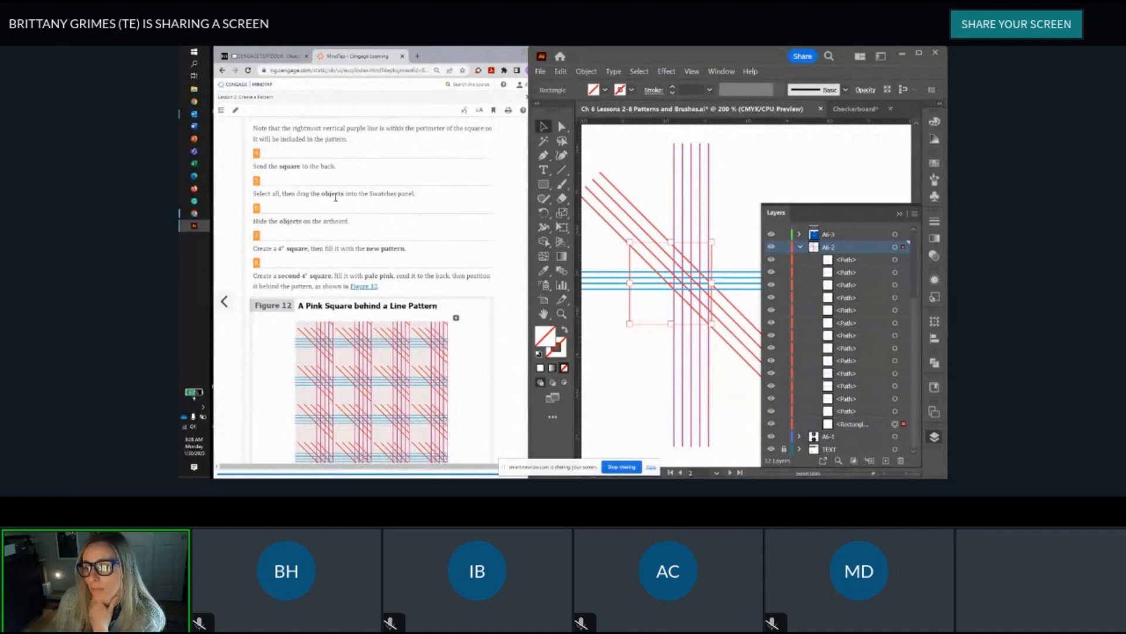
{"action": "left_click", "coordinate": [901, 214]}
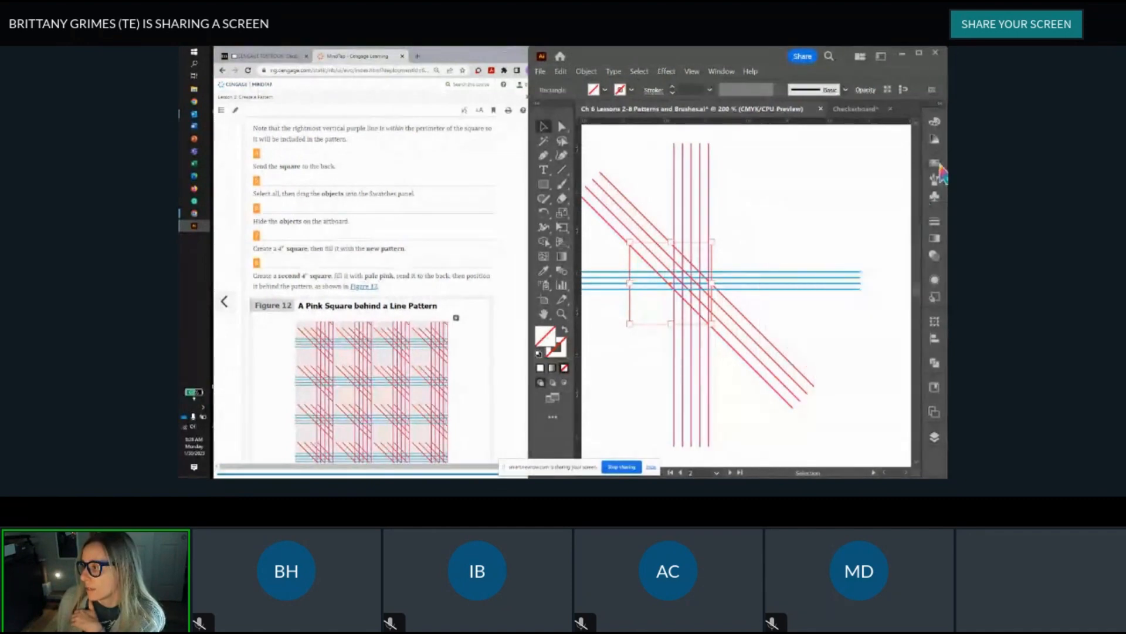
{"action": "scroll", "coordinate": [712, 345], "scroll_direction": "down", "scroll_amount": 2}
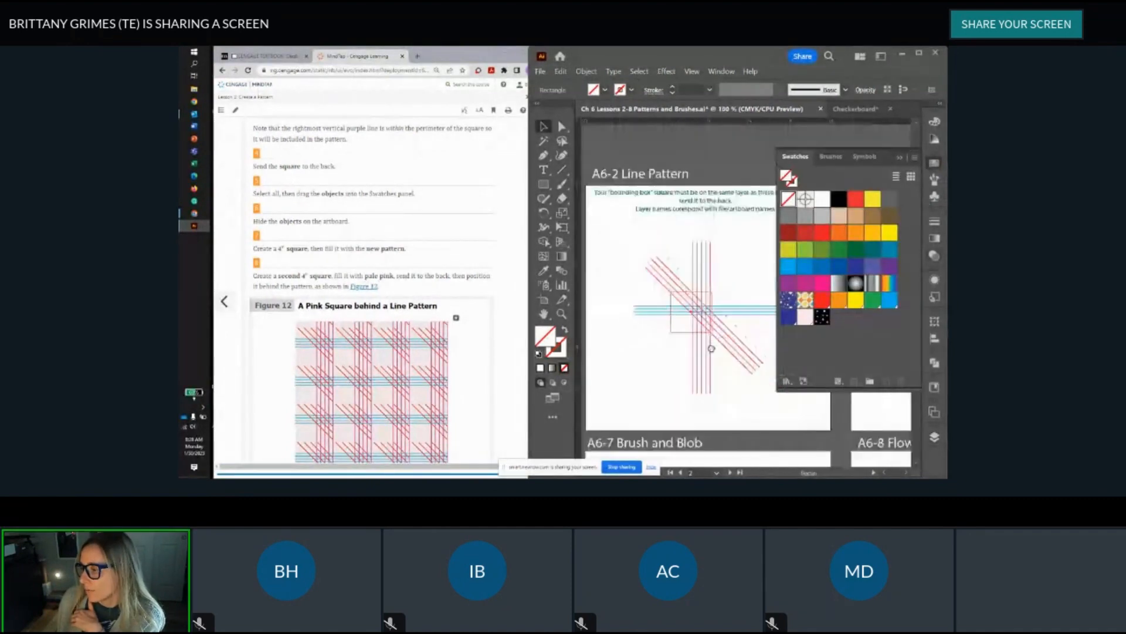
{"action": "left_click_drag", "start_coordinate": [711, 348], "coordinate": [689, 301]}
{"action": "left_click", "coordinate": [713, 332]}
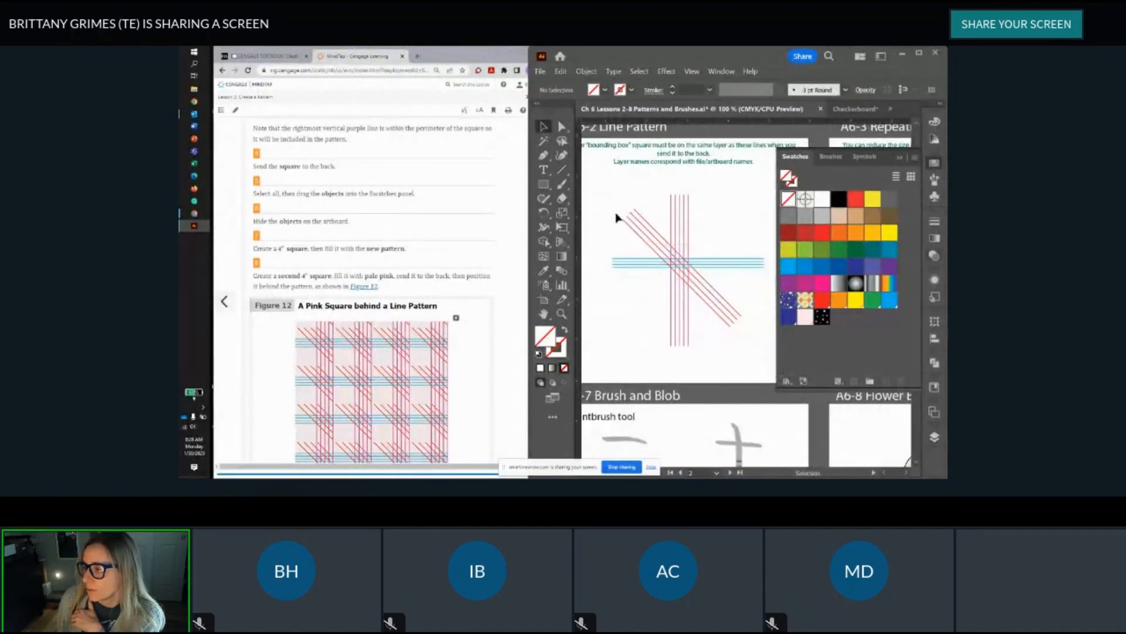
{"action": "left_click_drag", "start_coordinate": [611, 197], "coordinate": [772, 347]}
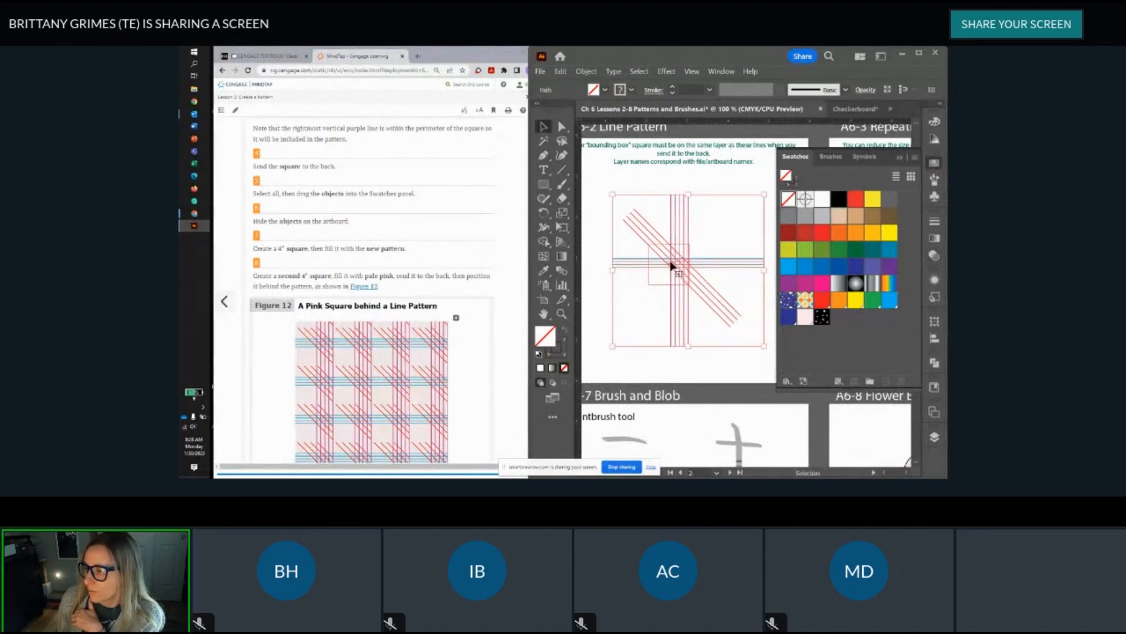
{"action": "left_click_drag", "start_coordinate": [671, 263], "coordinate": [843, 326]}
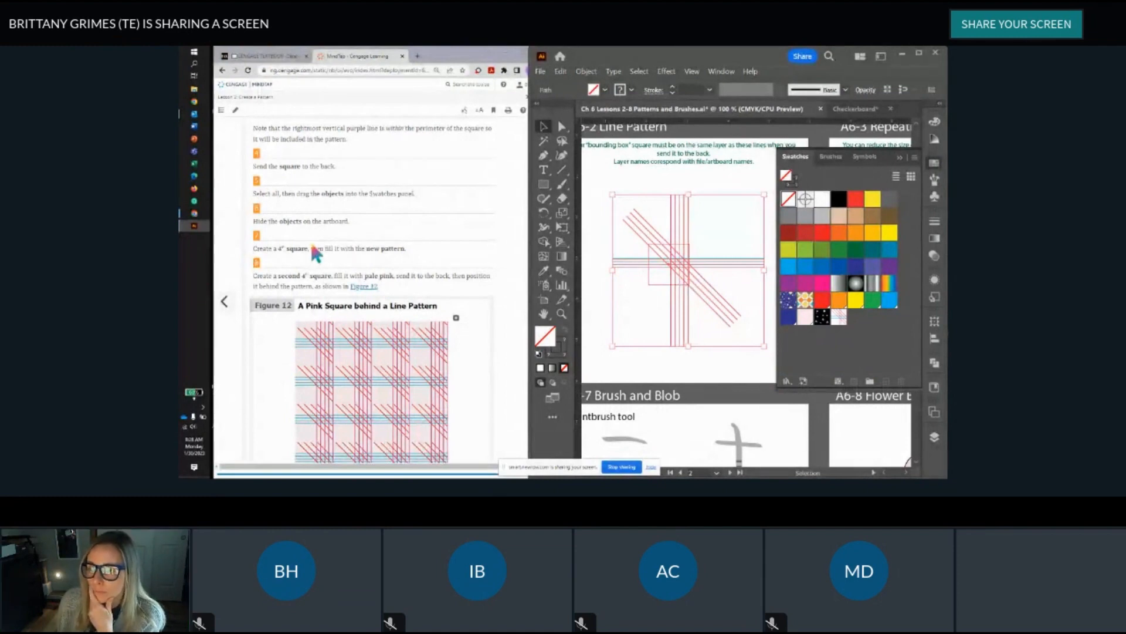
Step: Try to hide the line objects by switching off the visibility of the whole layer A6-2
{"action": "scroll", "coordinate": [313, 247], "scroll_direction": "up", "scroll_amount": 2}
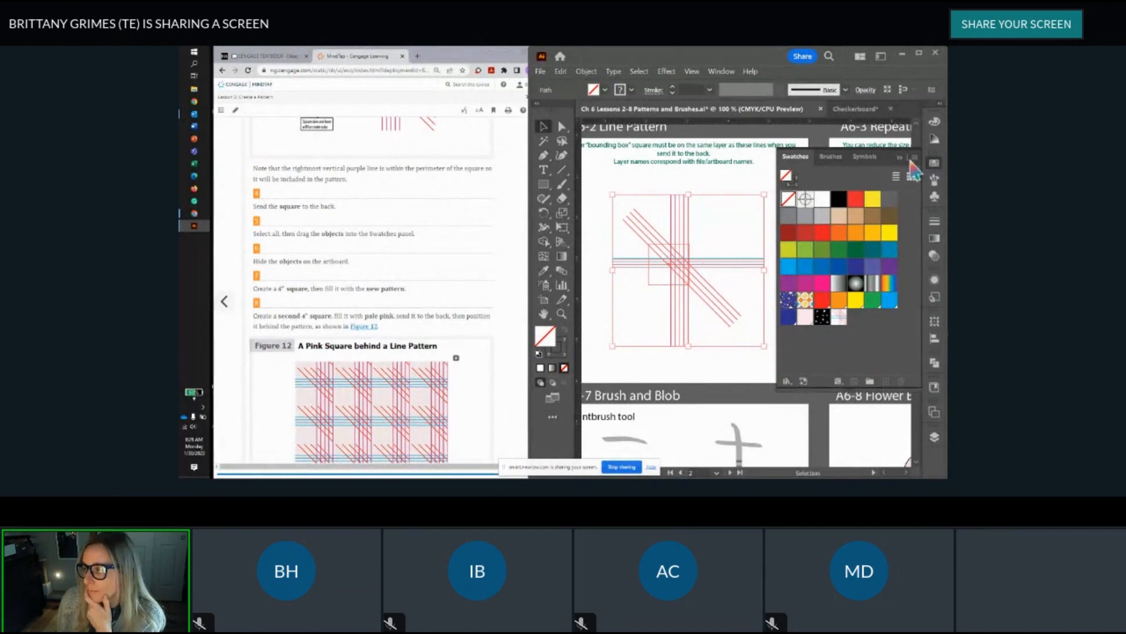
{"action": "left_click", "coordinate": [934, 163]}
{"action": "left_click", "coordinate": [935, 439]}
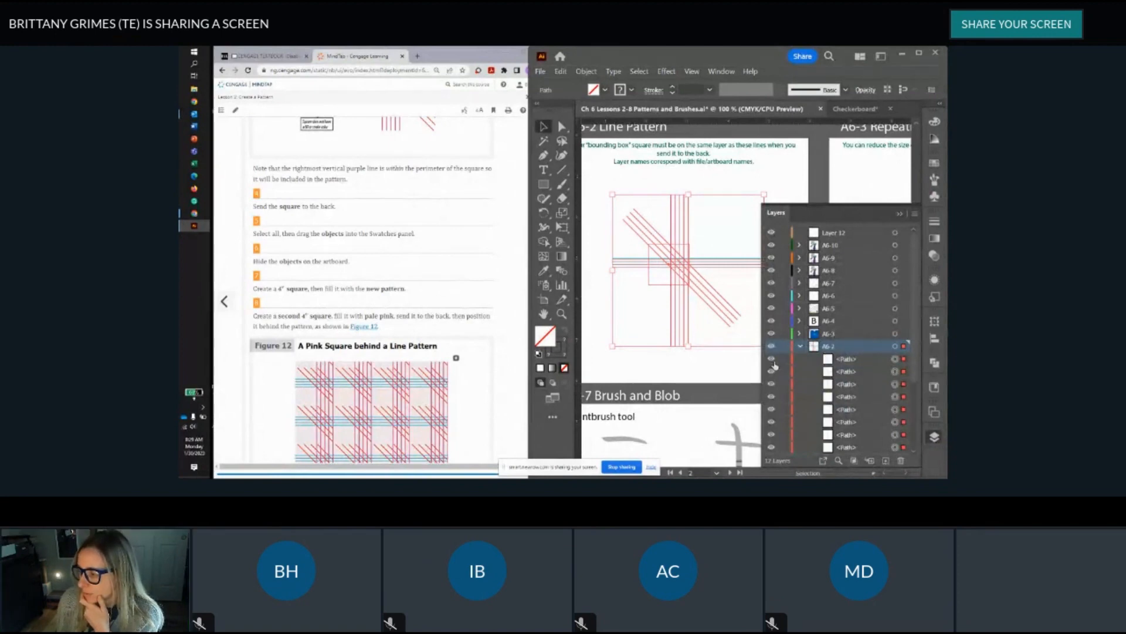
{"action": "scroll", "coordinate": [772, 362], "scroll_direction": "down", "scroll_amount": 3}
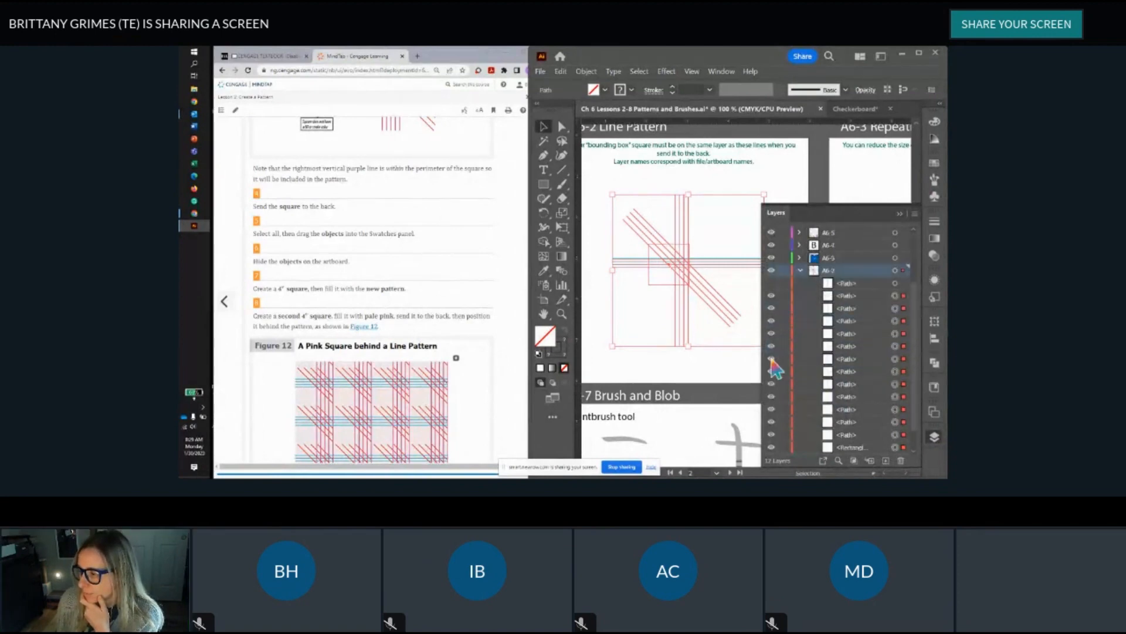
{"action": "left_click", "coordinate": [771, 270]}
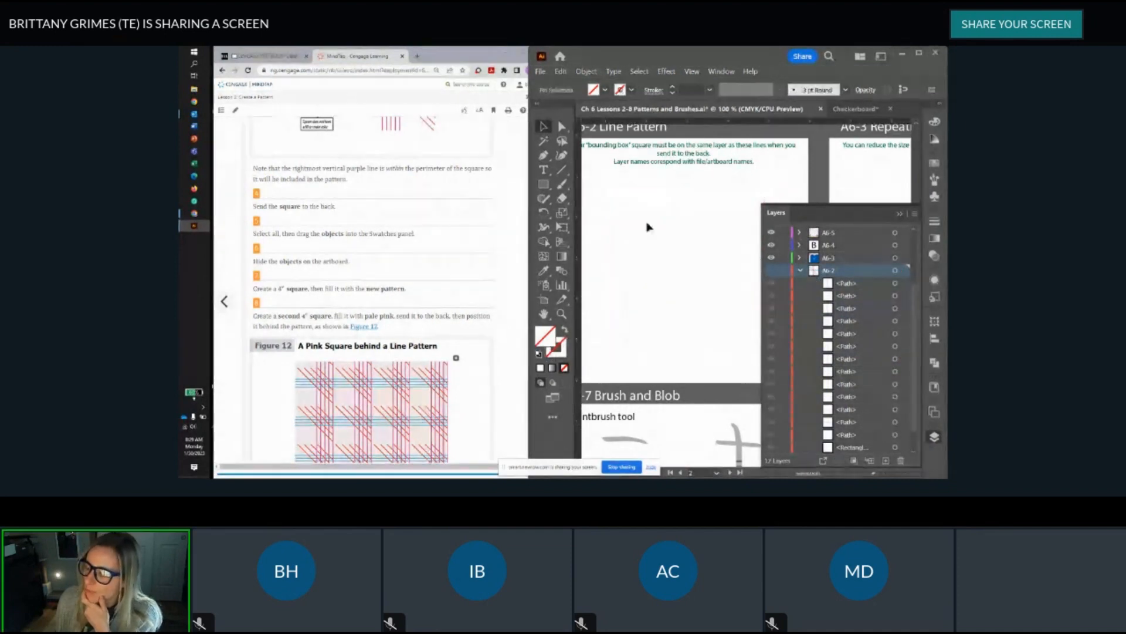
{"action": "scroll", "coordinate": [357, 291], "scroll_direction": "down", "scroll_amount": 1}
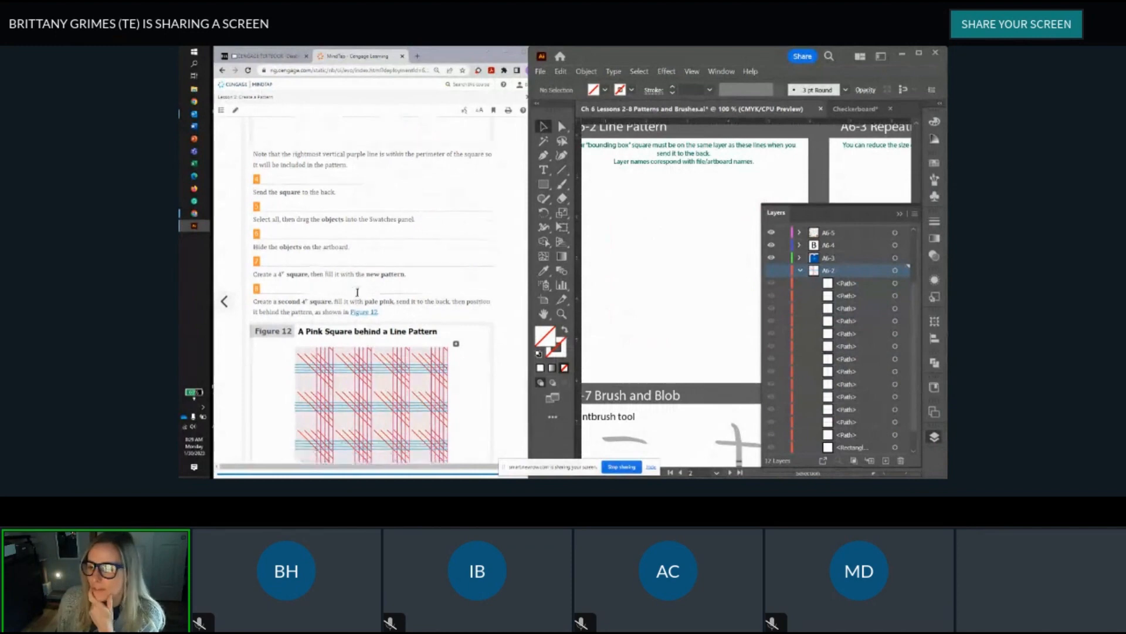
{"action": "scroll", "coordinate": [357, 292], "scroll_direction": "down", "scroll_amount": 1}
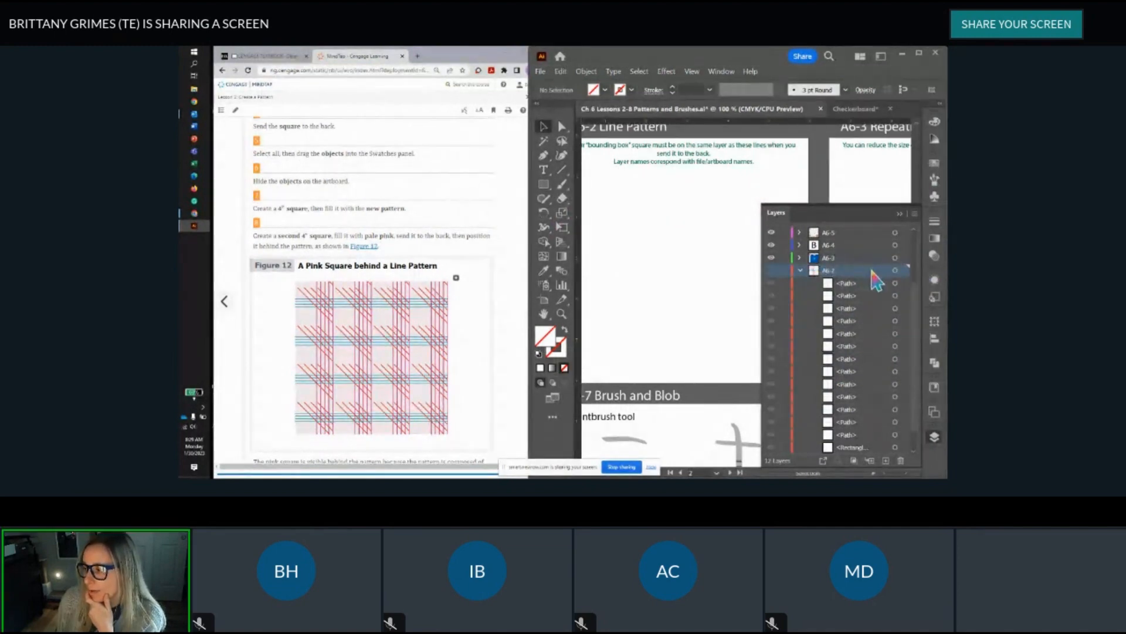
{"action": "scroll", "coordinate": [854, 302], "scroll_direction": "down", "scroll_amount": 1}
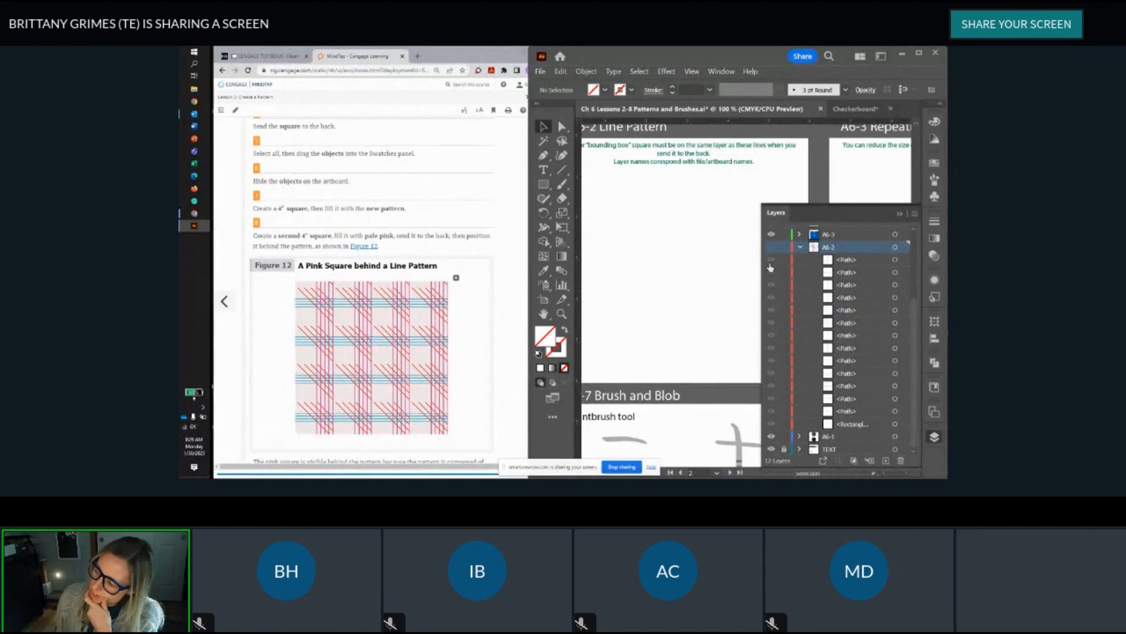
Step: Add a trial layer above A6-2, delete it, and make layer A6-2 visible again
{"action": "left_click", "coordinate": [886, 461]}
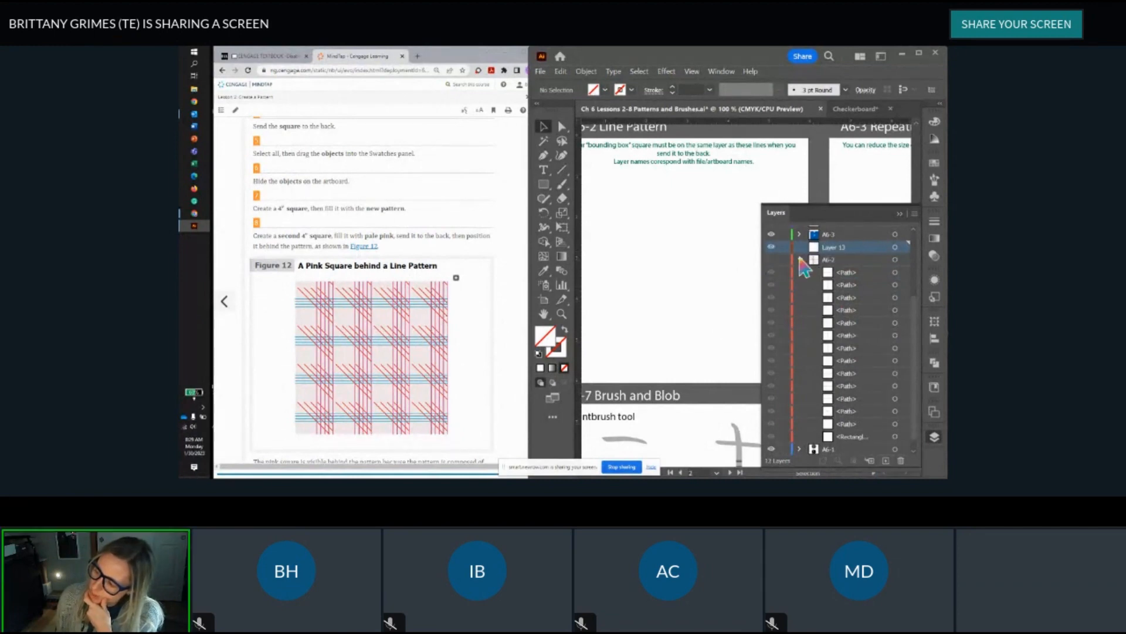
{"action": "left_click", "coordinate": [901, 462]}
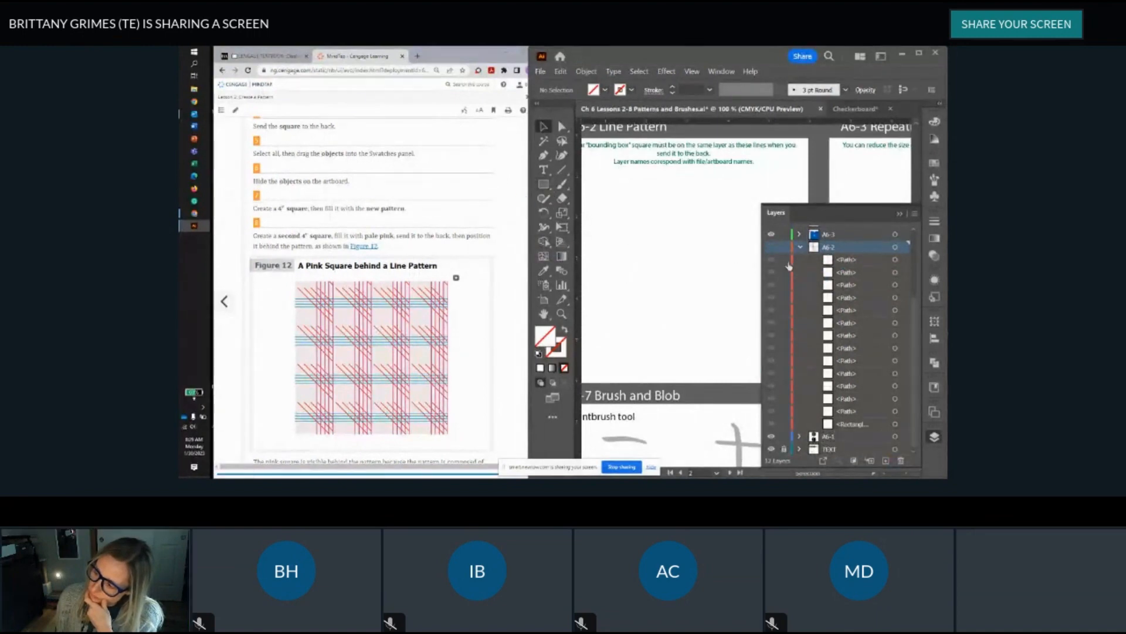
{"action": "left_click", "coordinate": [769, 252]}
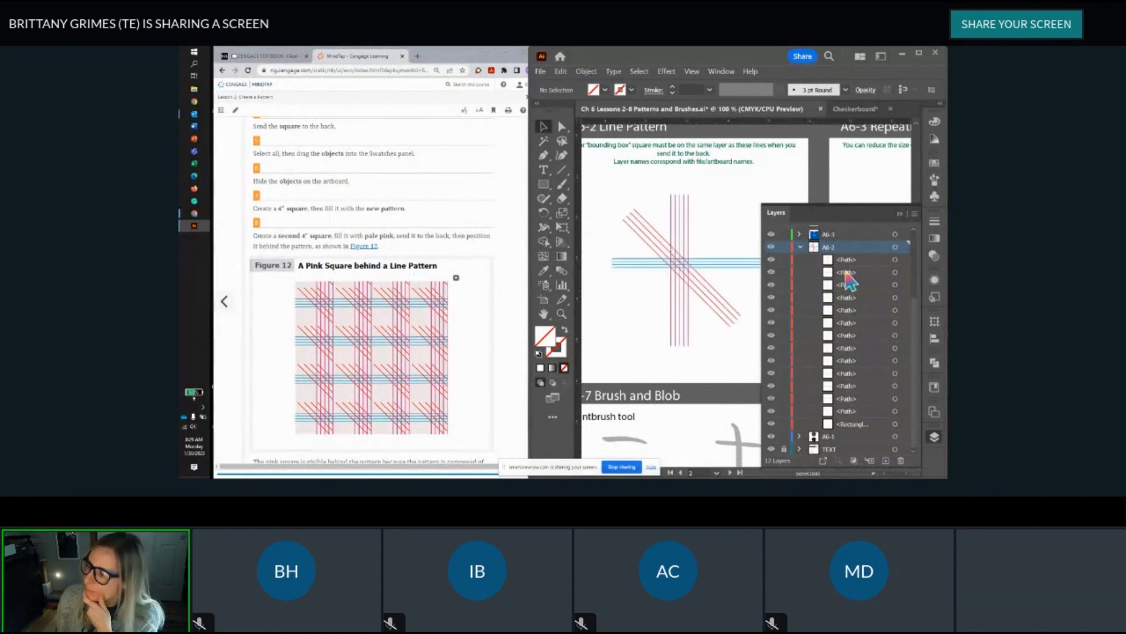
Step: Hide every path and the rectangle inside layer A6-2 individually, keeping the layer itself visible and active
{"action": "left_click", "coordinate": [825, 262]}
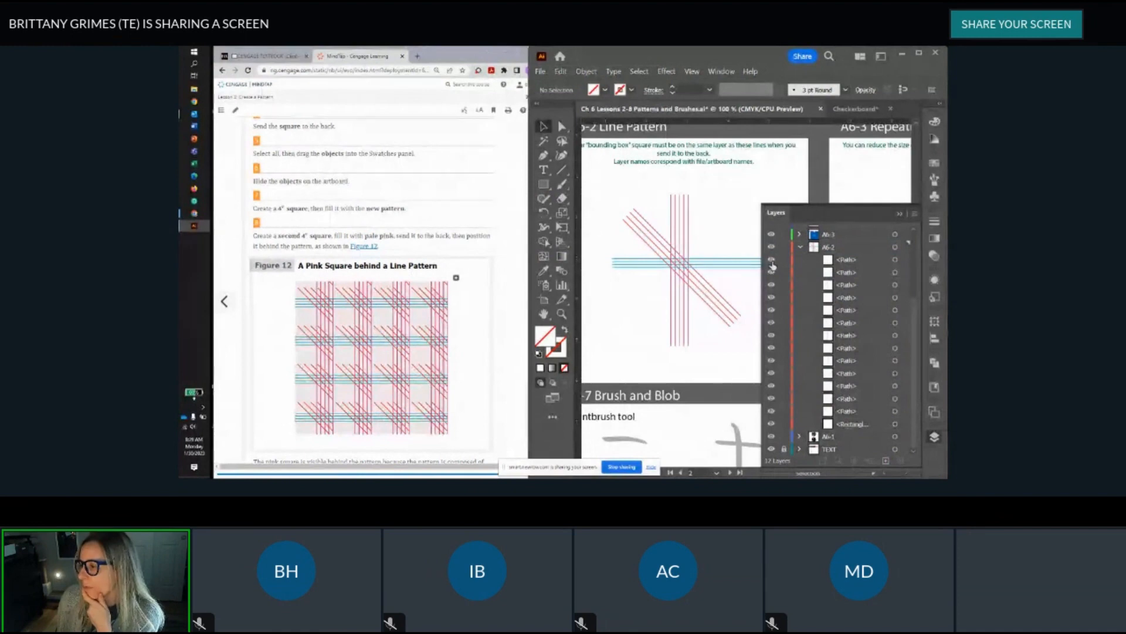
{"action": "left_click", "coordinate": [845, 249]}
{"action": "left_click", "coordinate": [840, 260]}
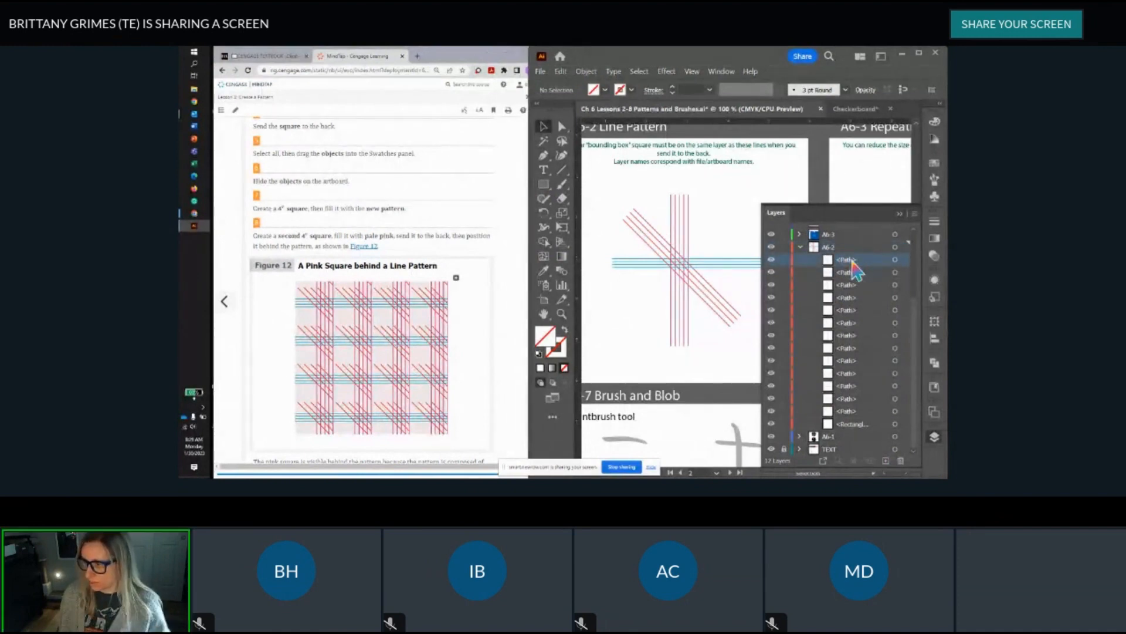
{"action": "left_click", "coordinate": [852, 425], "text": "shift"}
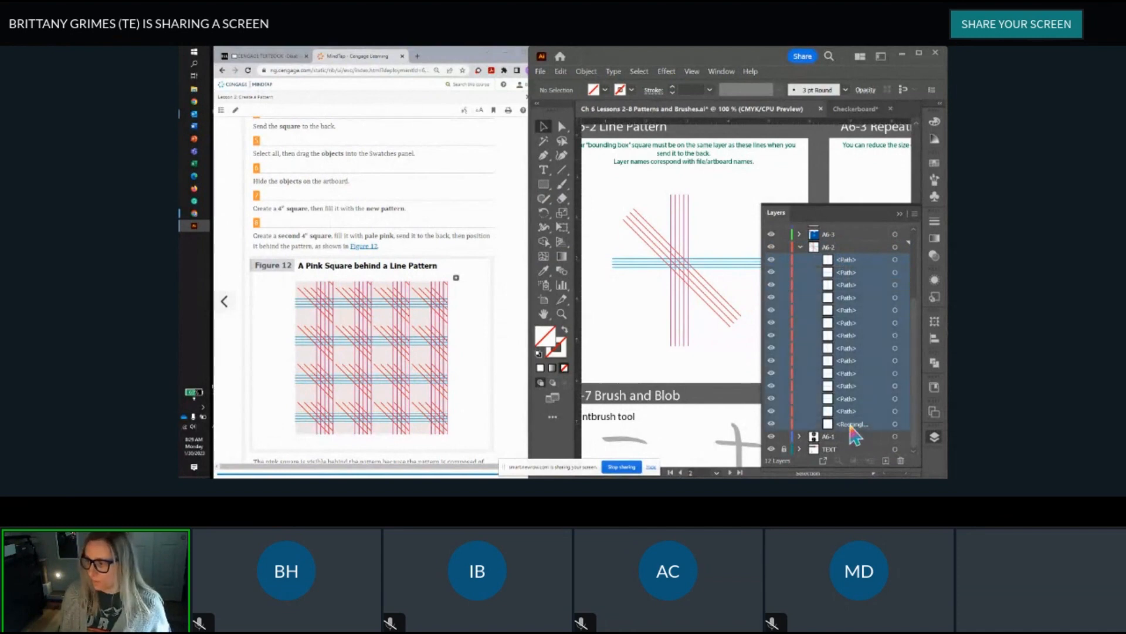
{"action": "left_click", "coordinate": [771, 260]}
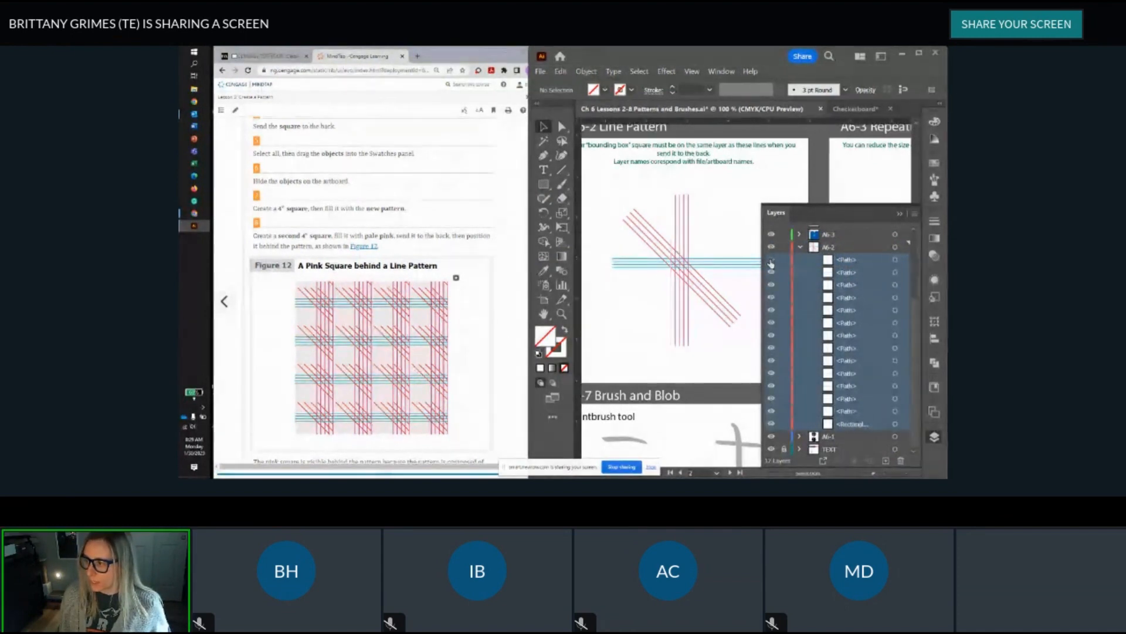
{"action": "left_click_drag", "start_coordinate": [771, 287], "coordinate": [771, 427]}
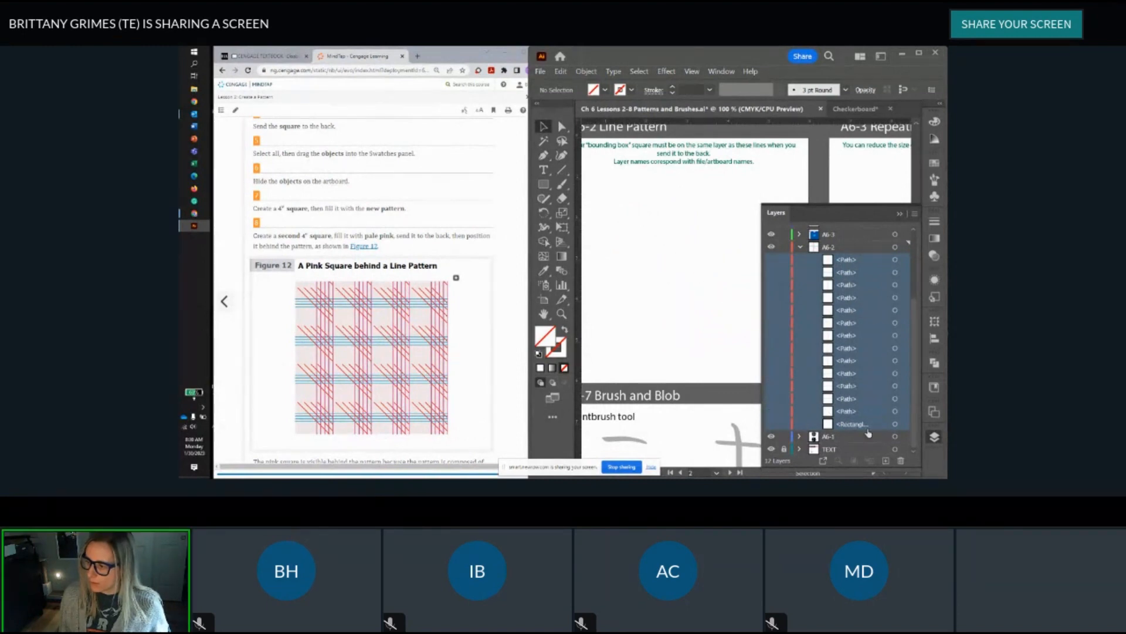
{"action": "left_click", "coordinate": [833, 246]}
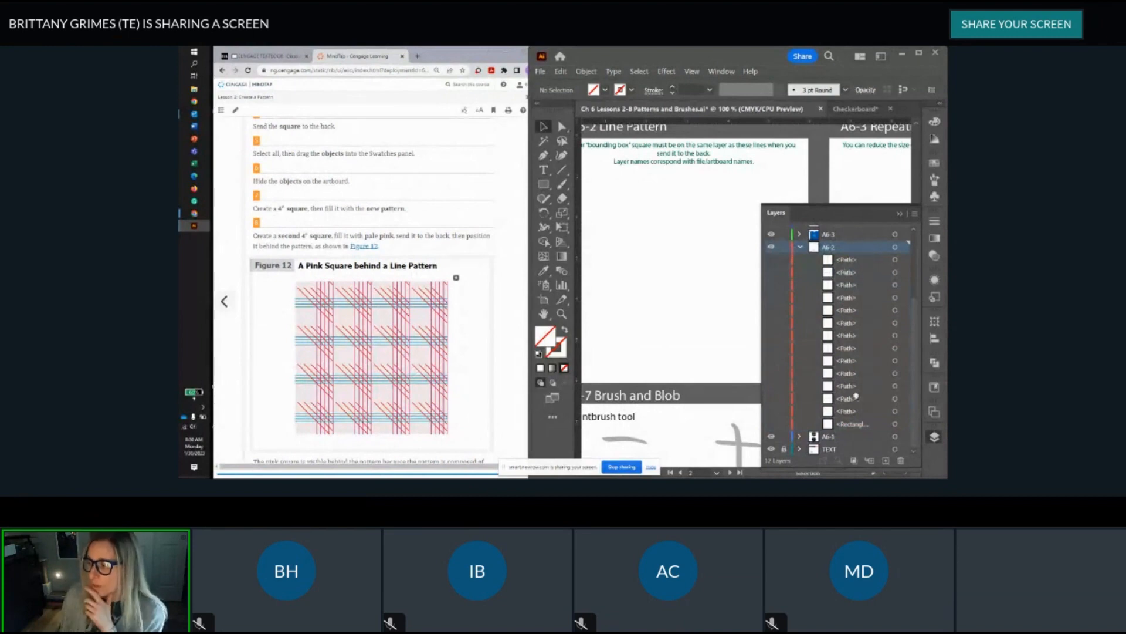
{"action": "left_click", "coordinate": [846, 322]}
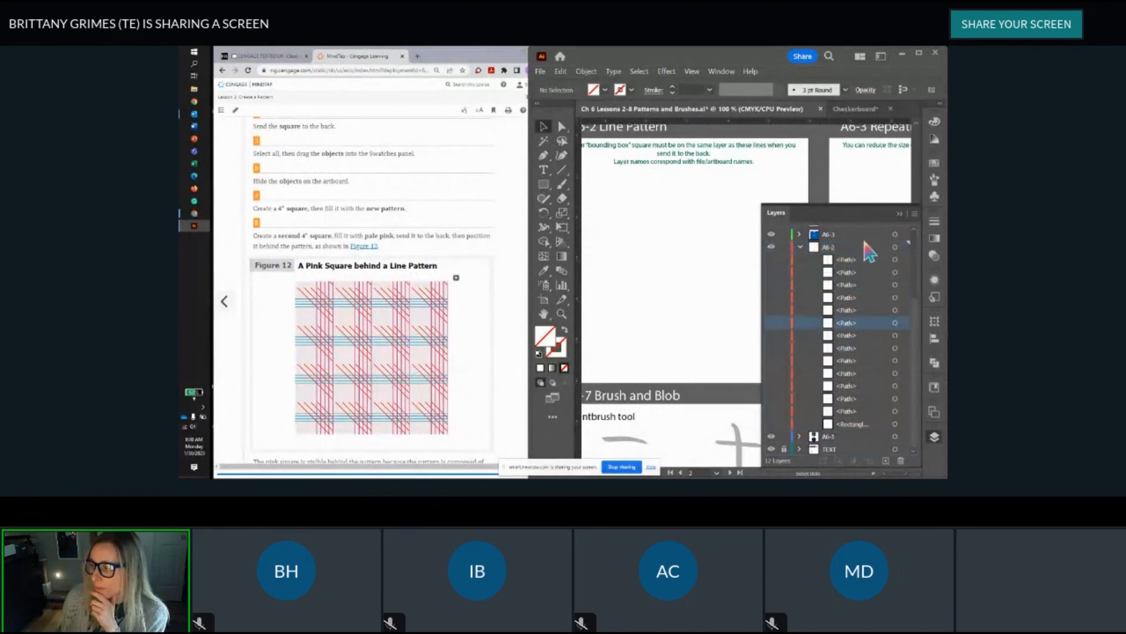
{"action": "left_click", "coordinate": [843, 247]}
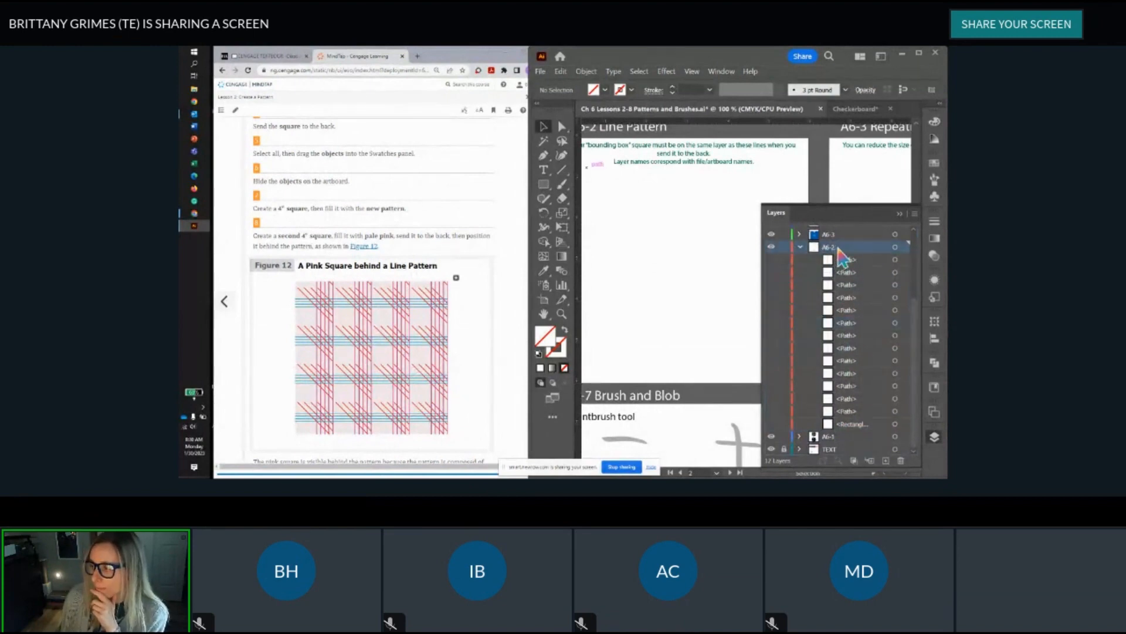
Step: Create a 4 in by 4 in square on the A6-2 Line Pattern artboard
{"action": "scroll", "coordinate": [647, 238], "scroll_direction": "down", "scroll_amount": 1}
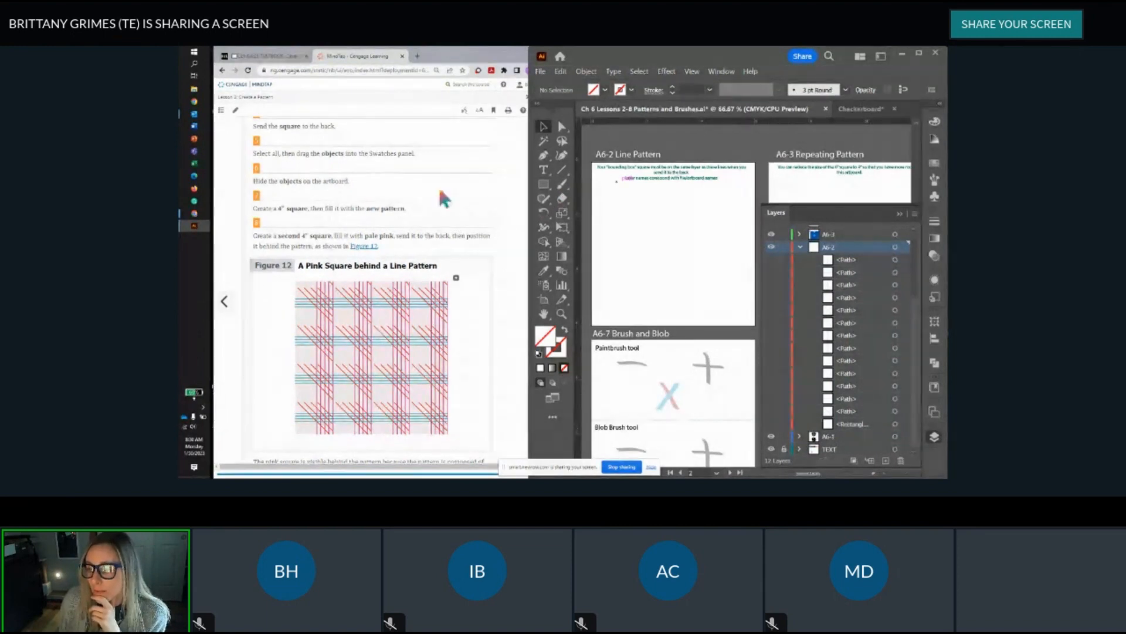
{"action": "left_click", "coordinate": [544, 185]}
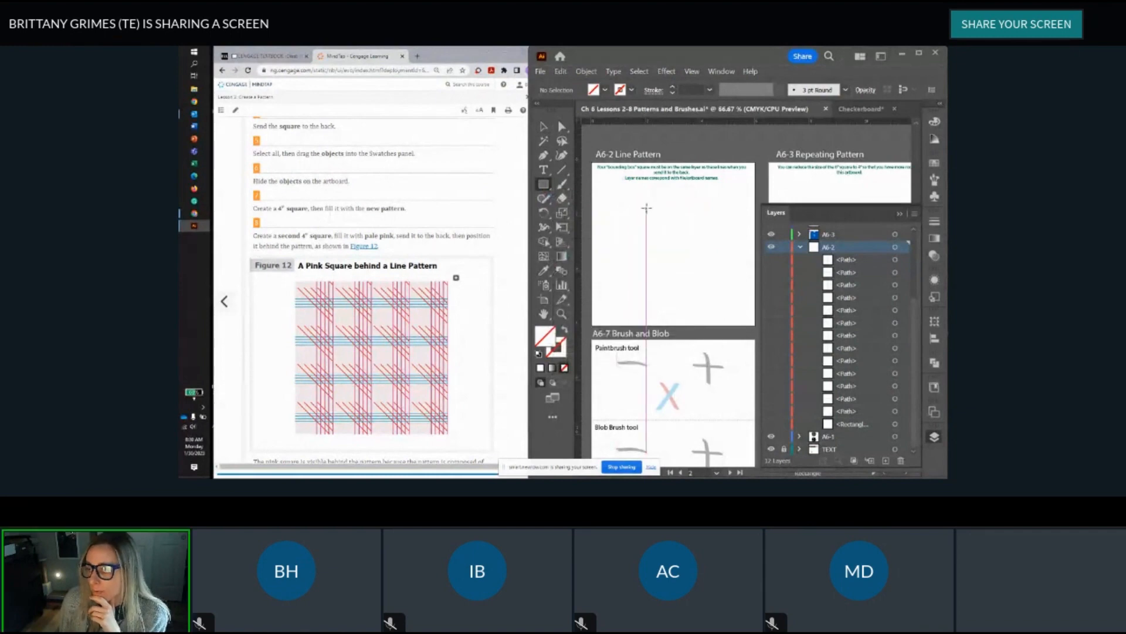
{"action": "left_click", "coordinate": [647, 208]}
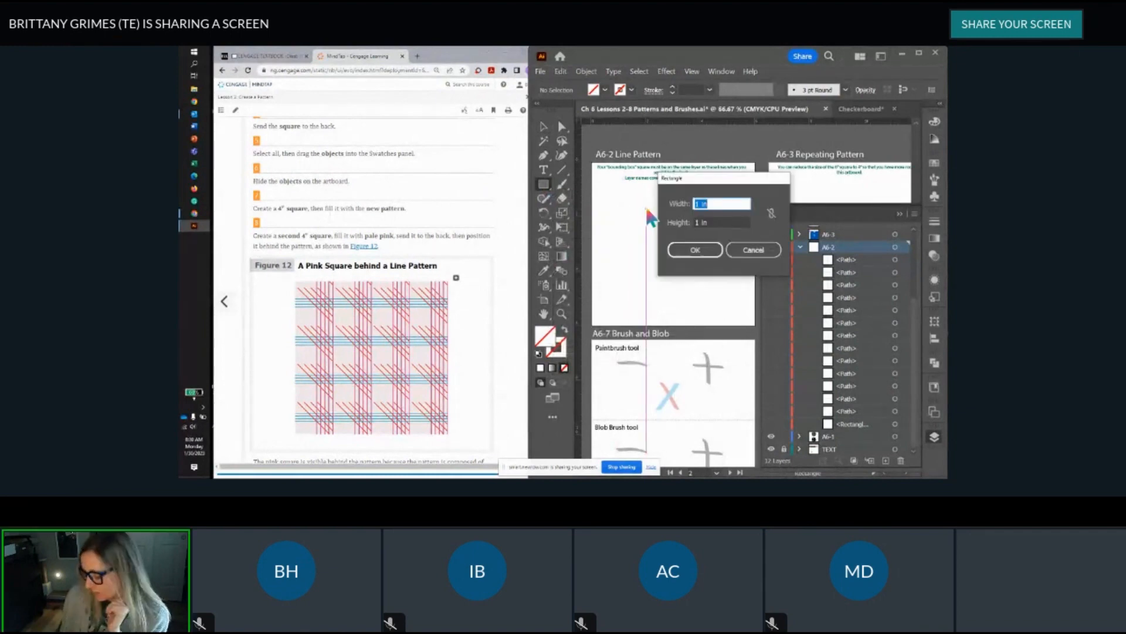
{"action": "key", "text": "Tab"}
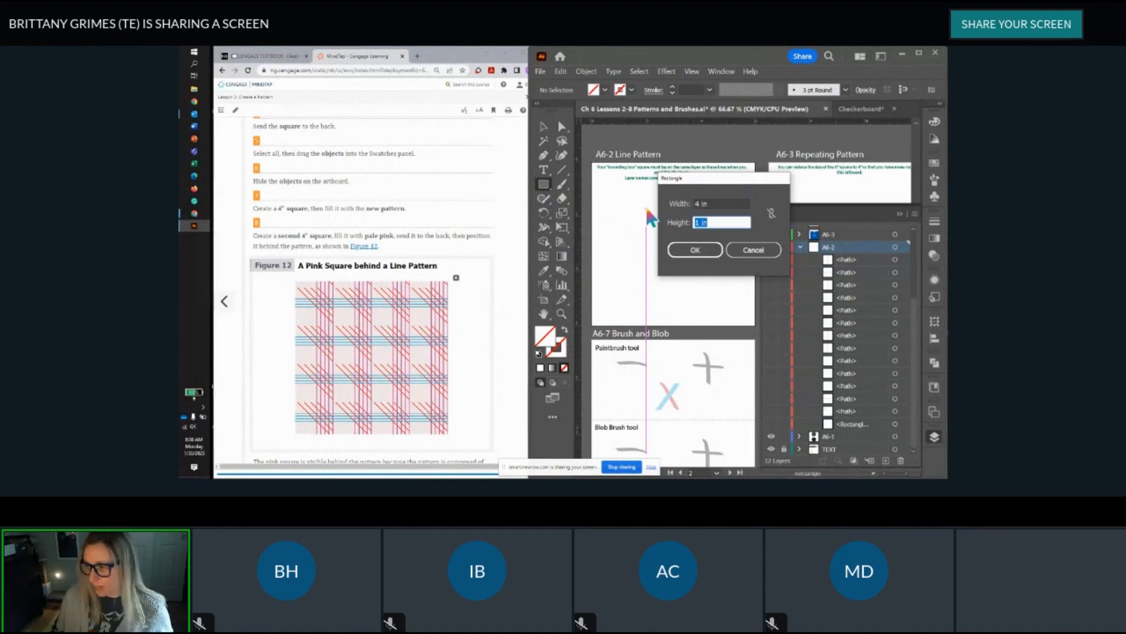
{"action": "type", "text": "4"}
{"action": "left_click", "coordinate": [693, 252]}
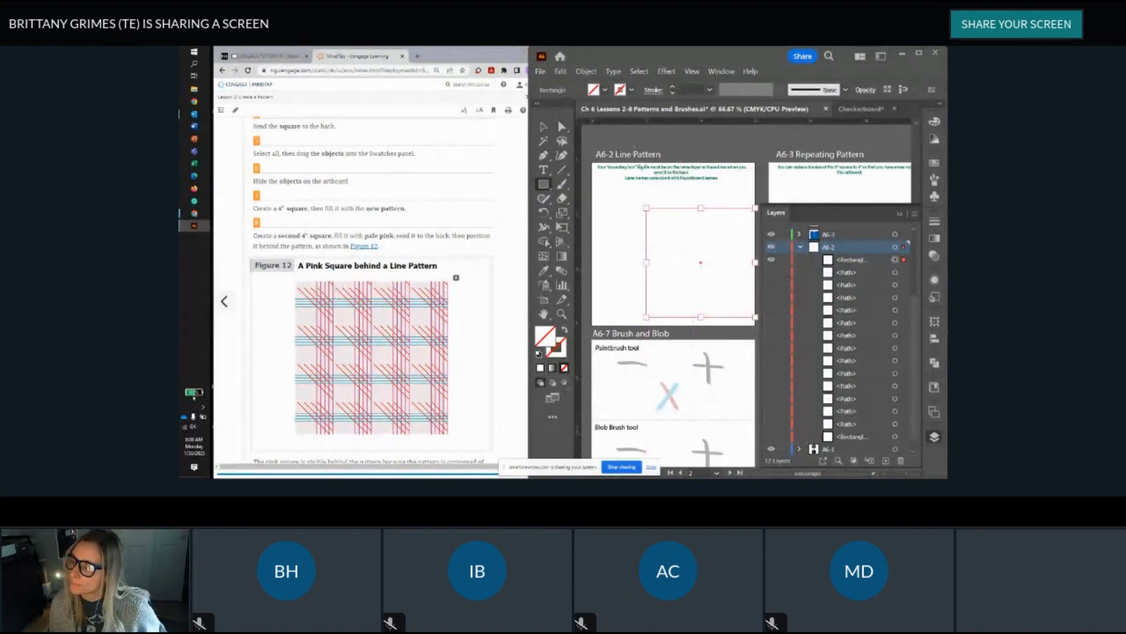
Step: Move the 4-inch square to the middle of the A6-2 artboard and fill it with the new line pattern swatch
{"action": "left_click", "coordinate": [544, 127]}
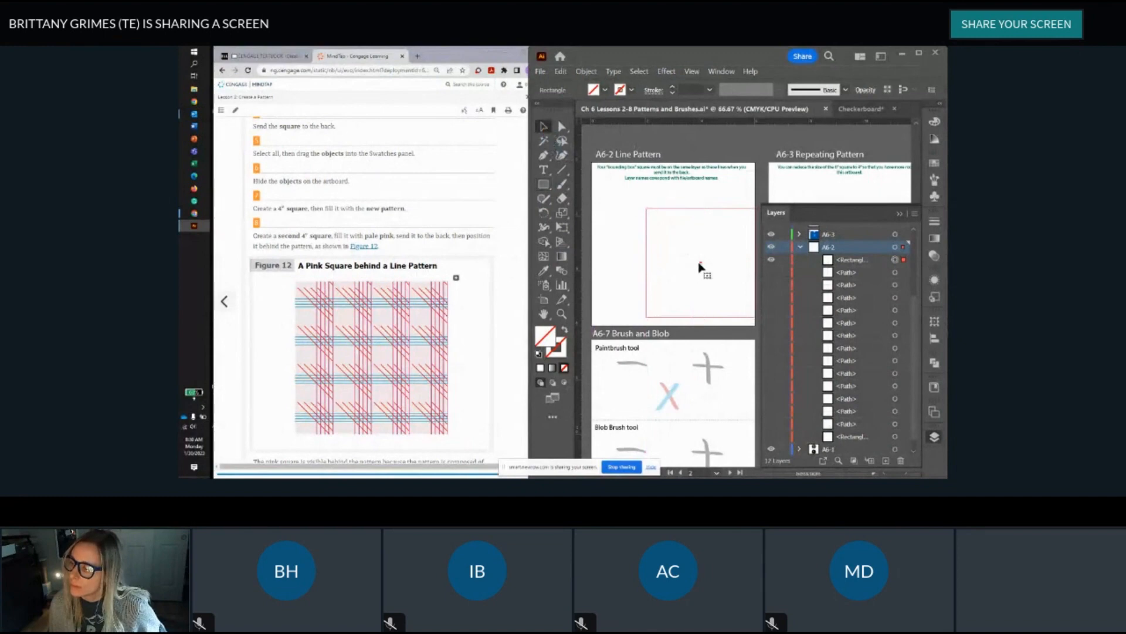
{"action": "left_click_drag", "start_coordinate": [699, 269], "coordinate": [673, 257]}
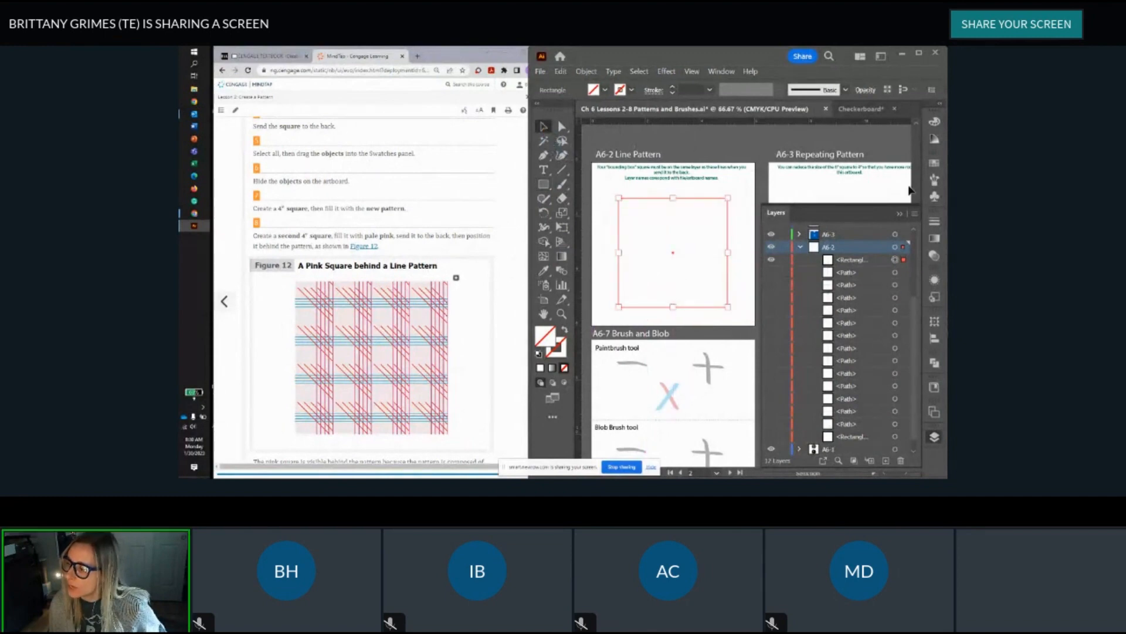
{"action": "left_click", "coordinate": [934, 162]}
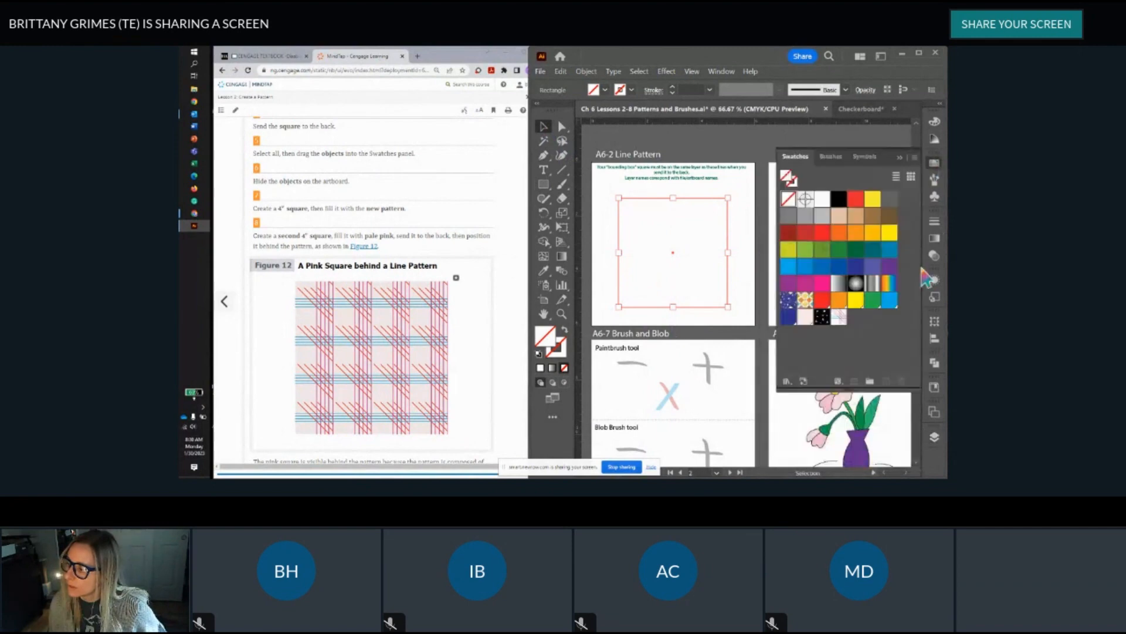
{"action": "left_click", "coordinate": [840, 317]}
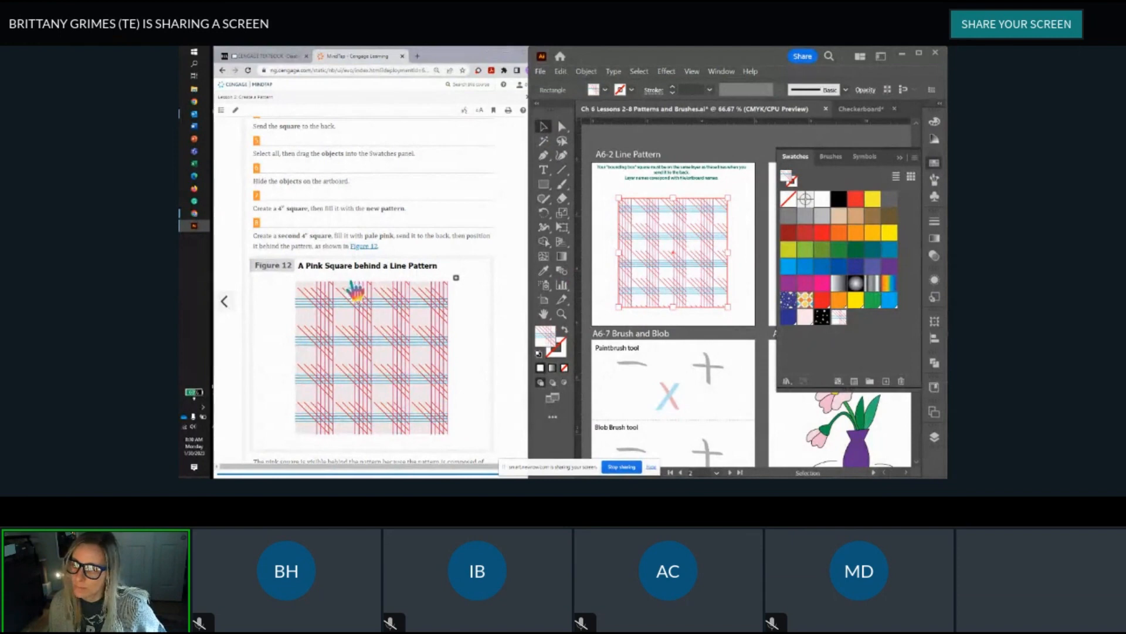
Step: Copy the pattern-filled square, paste the duplicate exactly over it, and fill the duplicate with the pale pink swatch
{"action": "scroll", "coordinate": [354, 287], "scroll_direction": "down", "scroll_amount": 2}
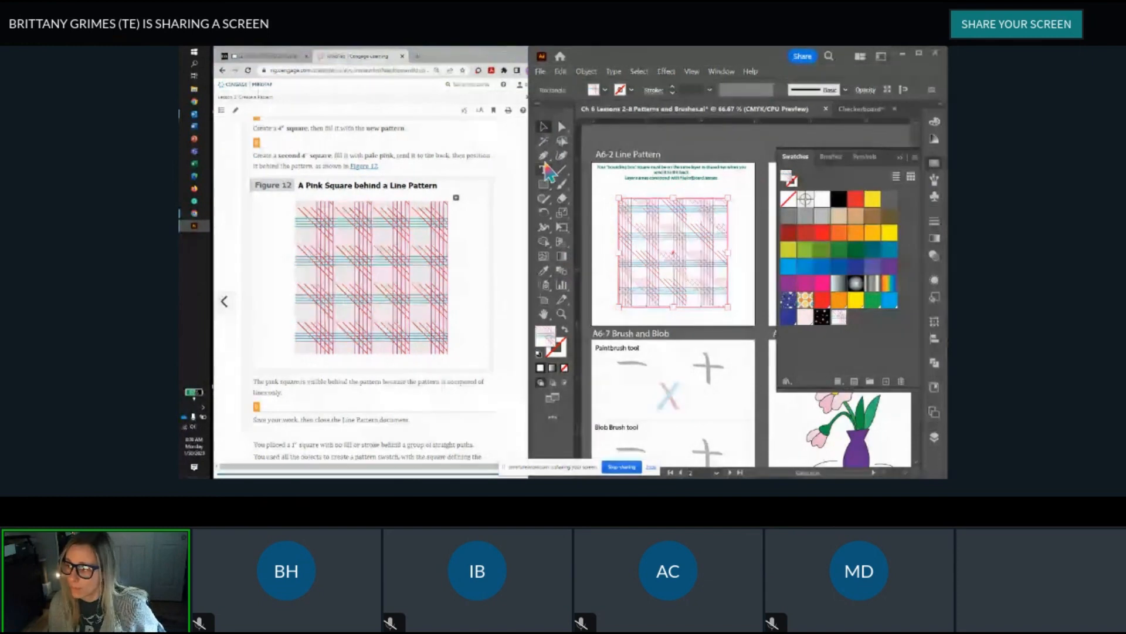
{"action": "right_click", "coordinate": [659, 209]}
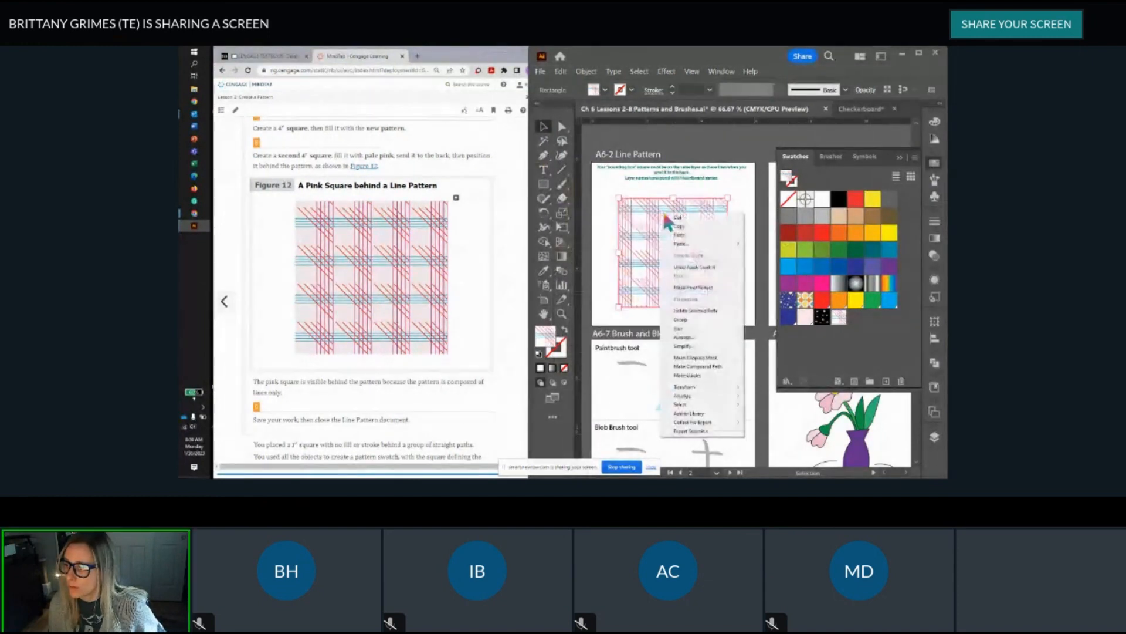
{"action": "left_click", "coordinate": [671, 223]}
{"action": "right_click", "coordinate": [670, 223]}
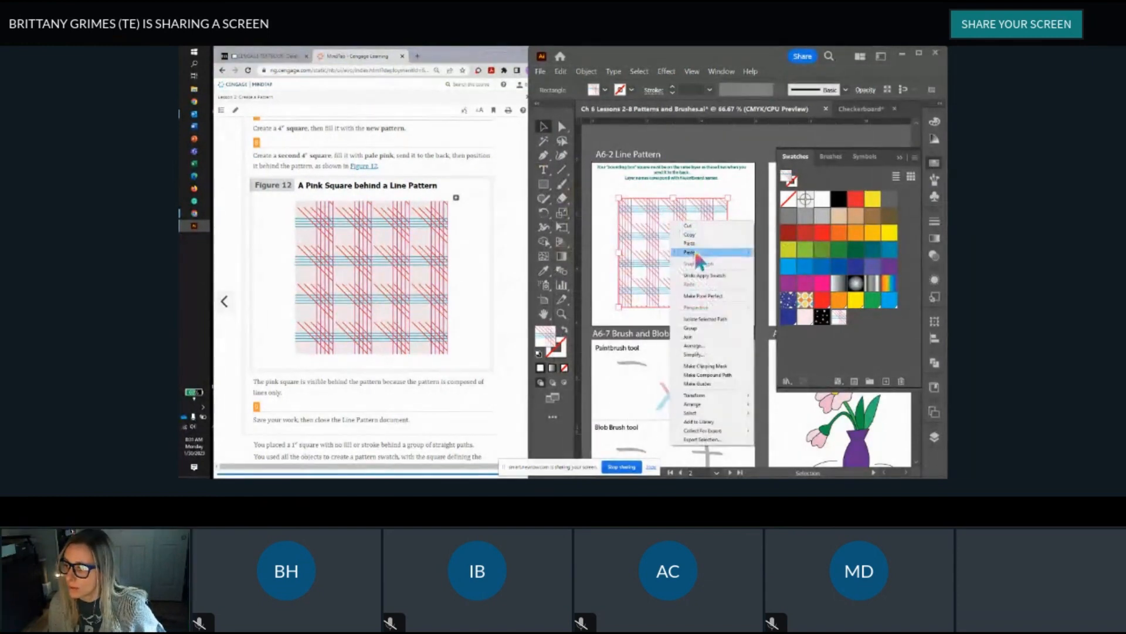
{"action": "mouse_move", "coordinate": [695, 251]}
{"action": "left_click", "coordinate": [773, 254]}
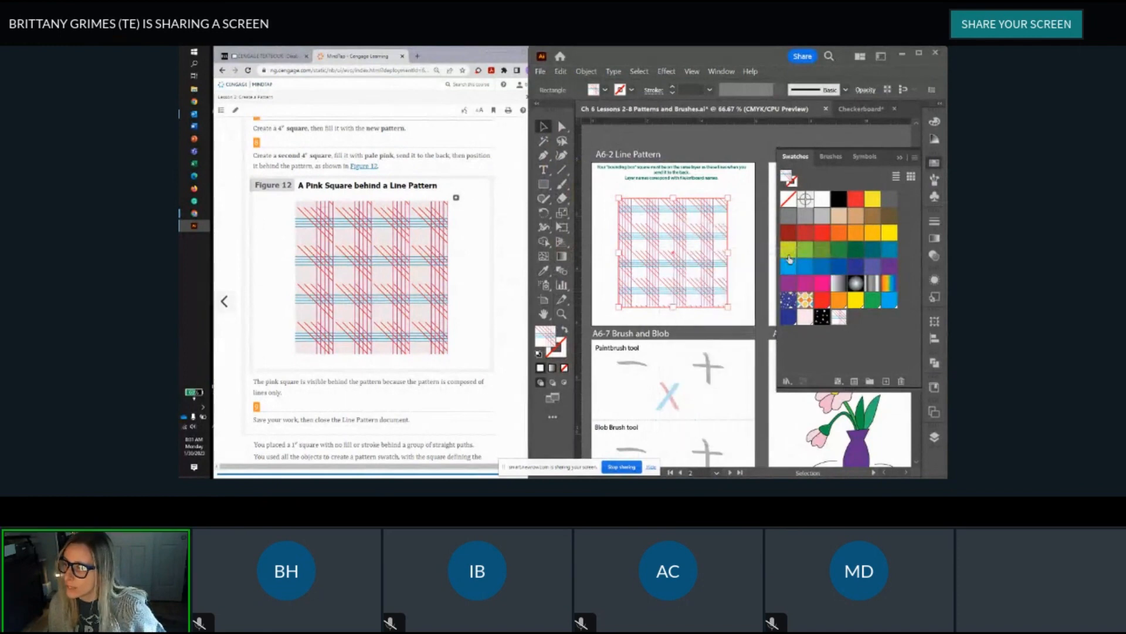
{"action": "left_click", "coordinate": [803, 318]}
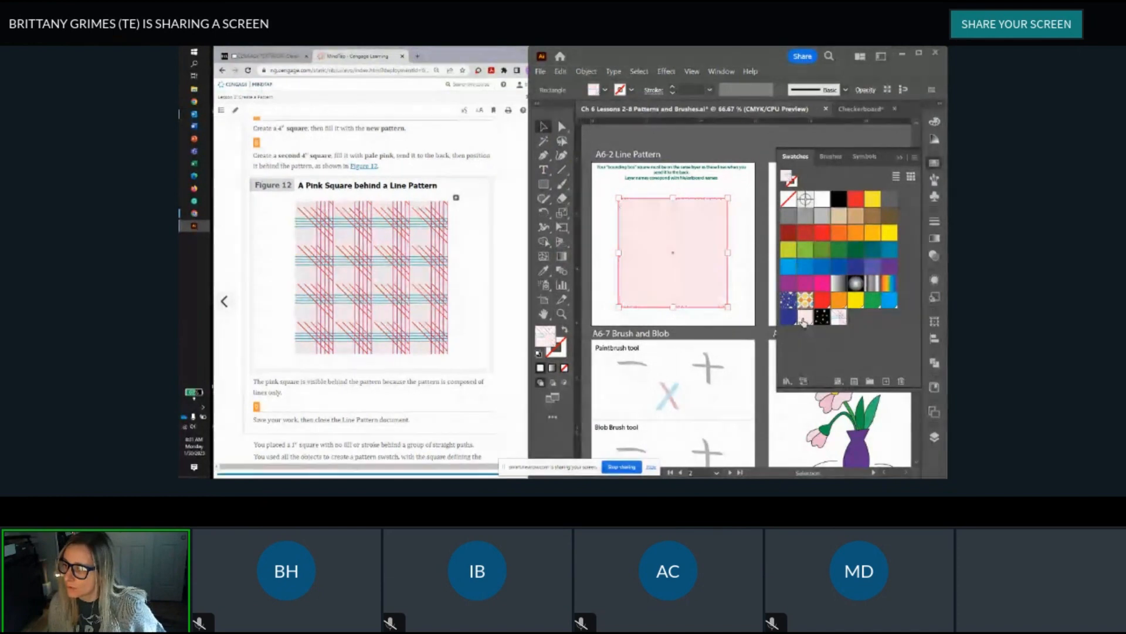
Step: Send the pale pink square to the back, behind the line-pattern square
{"action": "right_click", "coordinate": [681, 214]}
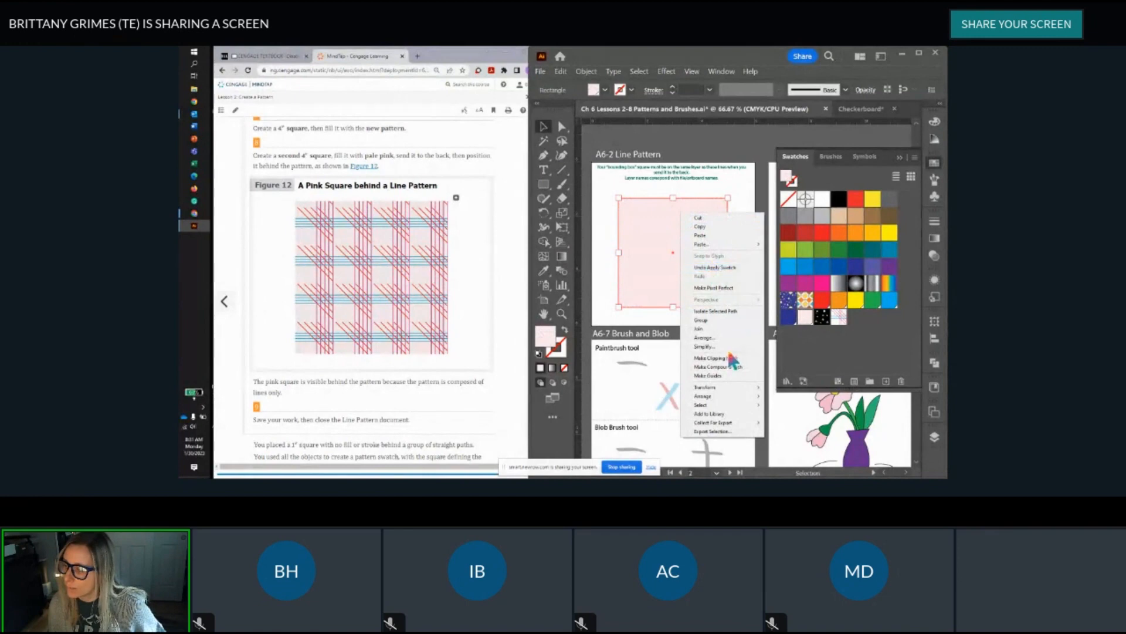
{"action": "mouse_move", "coordinate": [730, 396]}
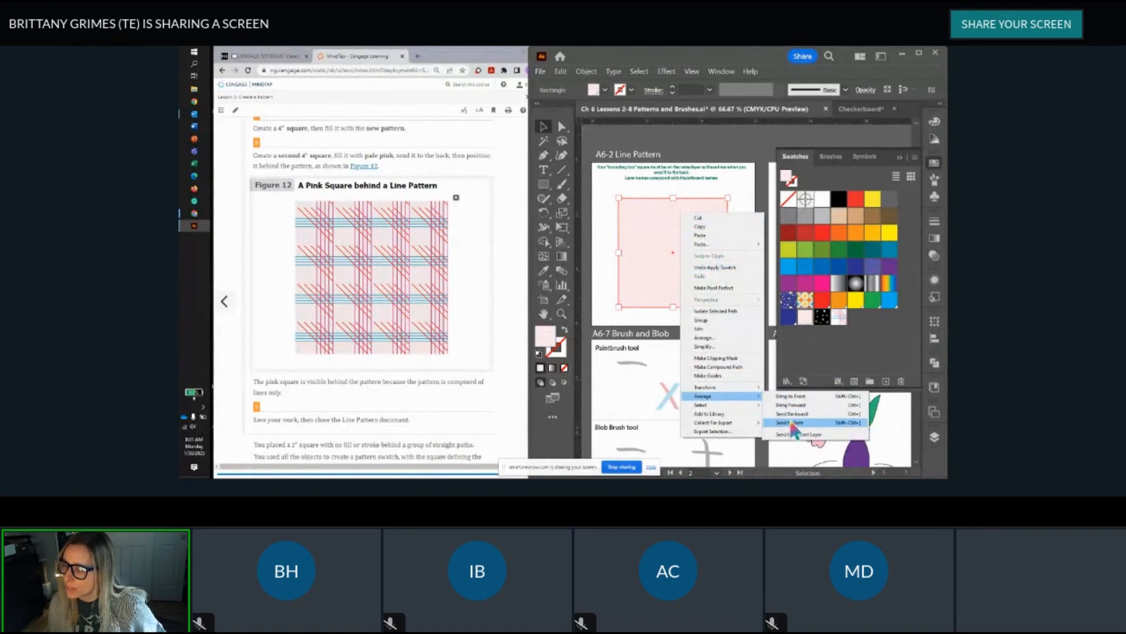
{"action": "left_click", "coordinate": [794, 423]}
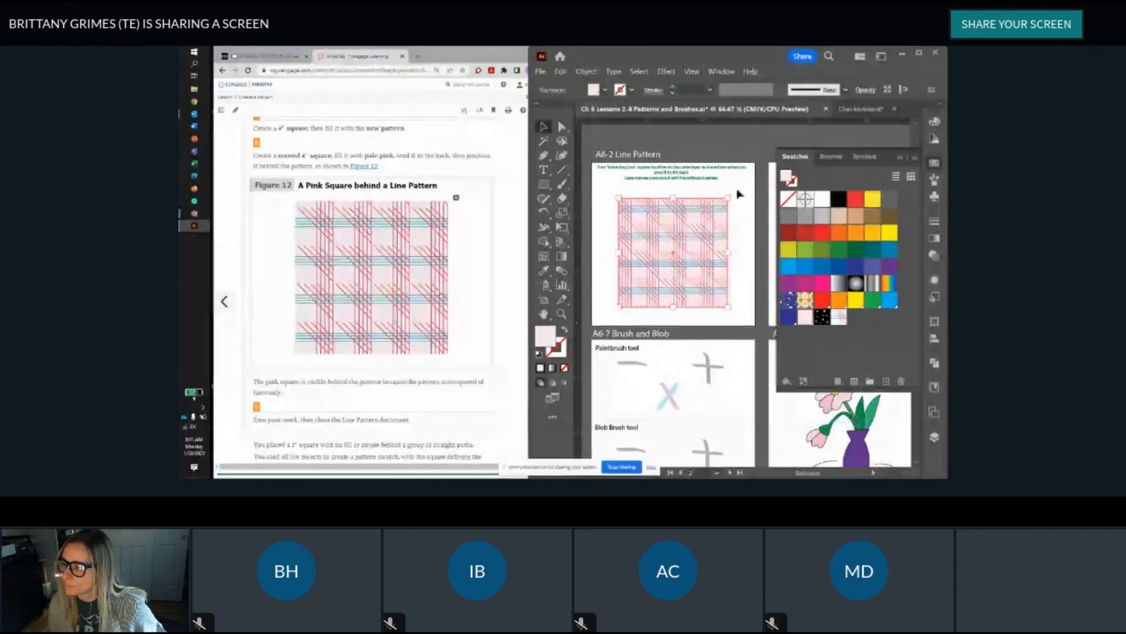
Step: Examine the finished line pattern against the textbook figure and review the objects listed in layer A6-2
{"action": "key", "text": "ctrl+minus"}
{"action": "key", "text": "ctrl+y"}
{"action": "key", "text": "ctrl+y"}
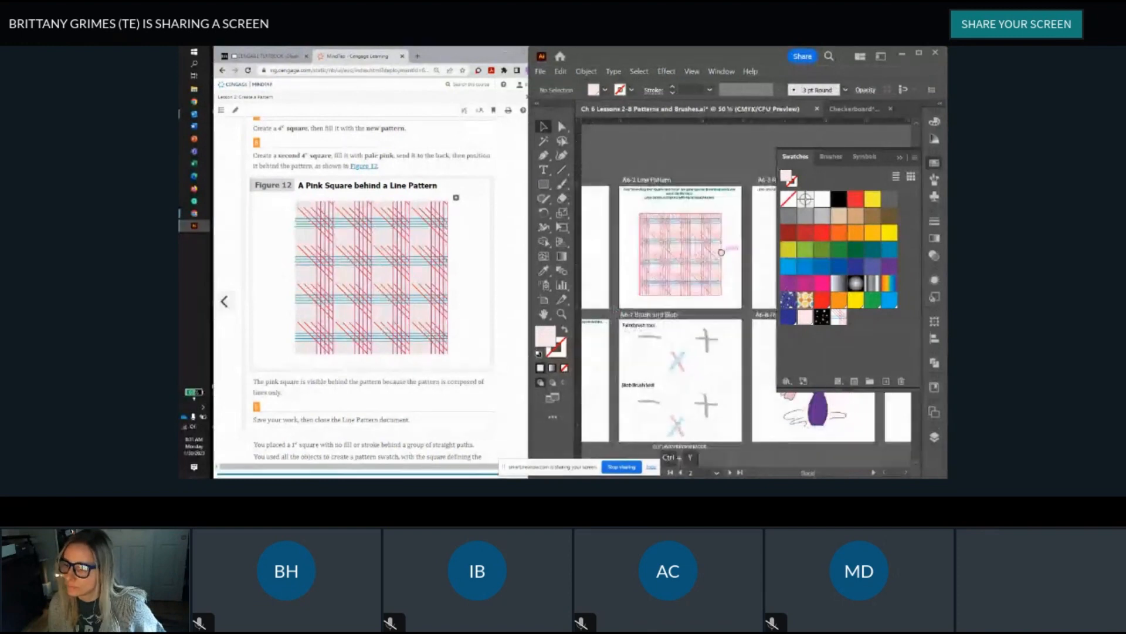
{"action": "scroll", "coordinate": [356, 337], "scroll_direction": "down", "scroll_amount": 2}
{"action": "scroll", "coordinate": [357, 337], "scroll_direction": "down", "scroll_amount": 1}
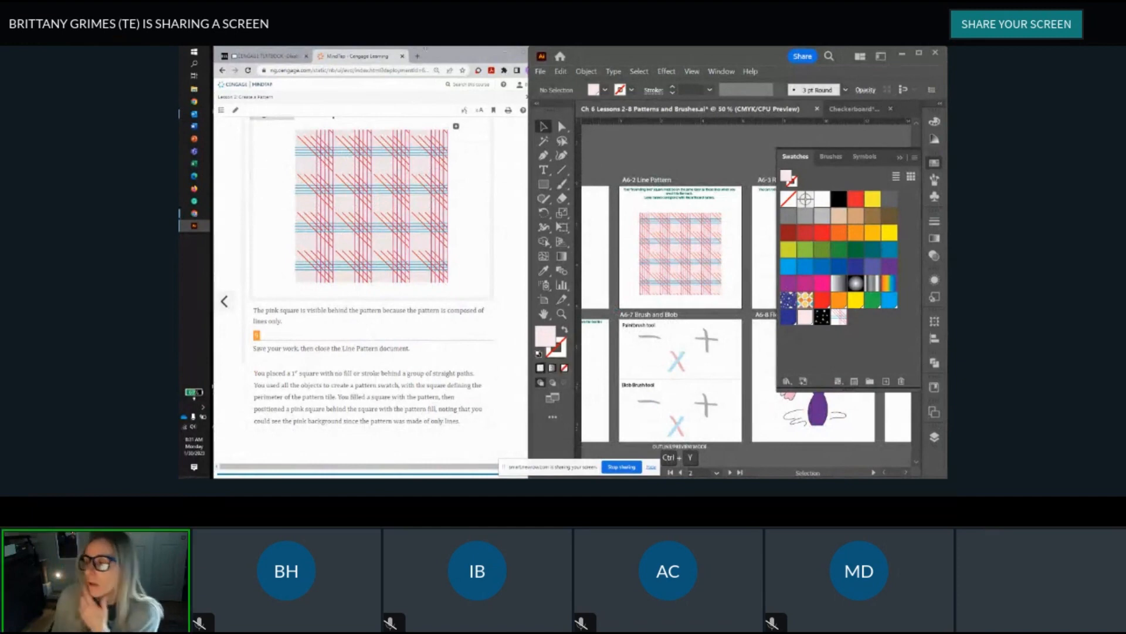
{"action": "key", "text": "ctrl+minus"}
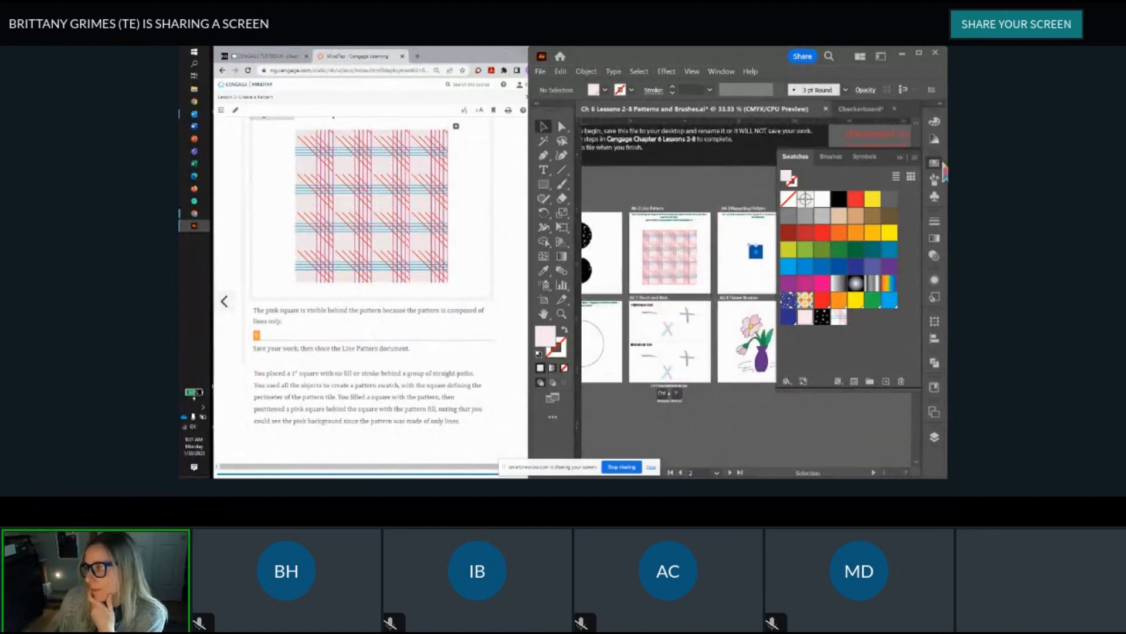
{"action": "left_click", "coordinate": [907, 158]}
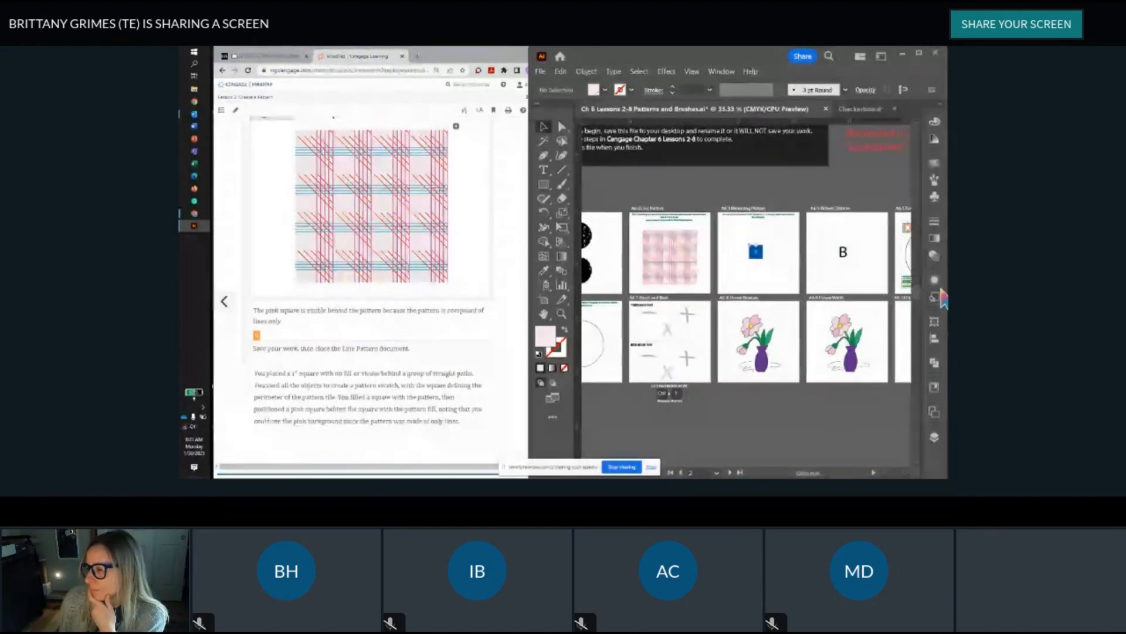
{"action": "scroll", "coordinate": [668, 252], "scroll_direction": "up", "scroll_amount": 1}
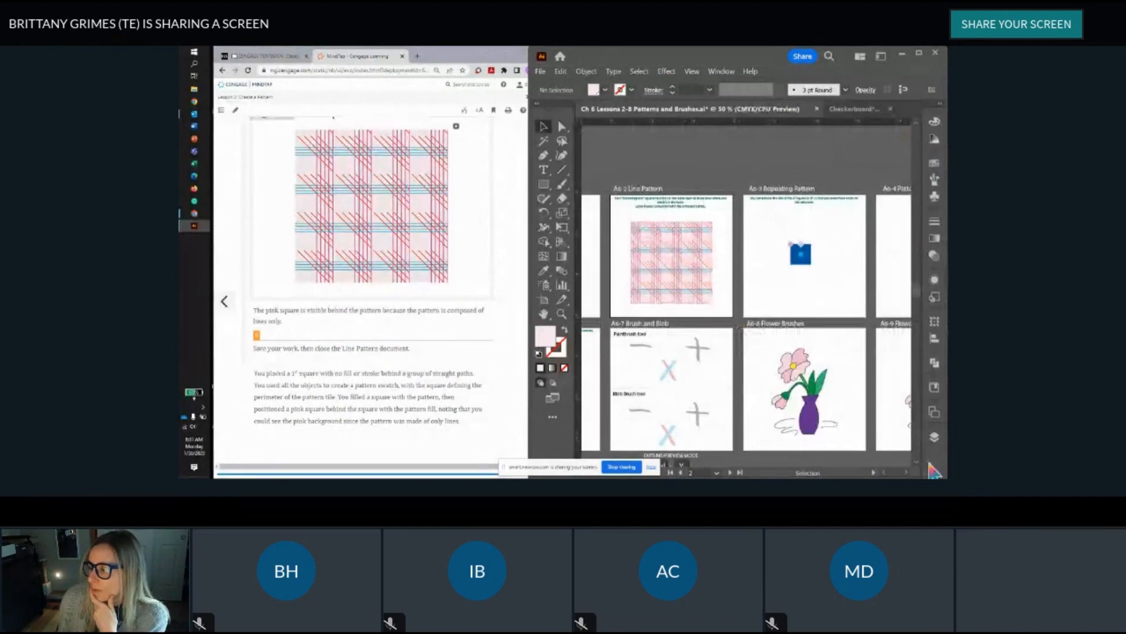
{"action": "left_click", "coordinate": [936, 439]}
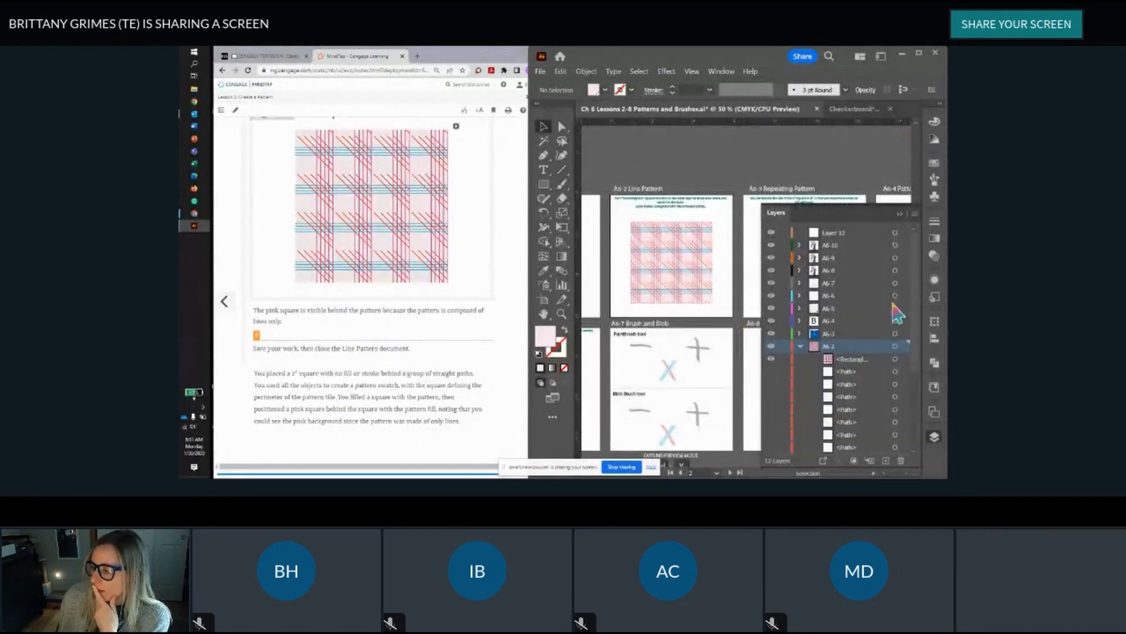
{"action": "scroll", "coordinate": [892, 314], "scroll_direction": "down", "scroll_amount": 1}
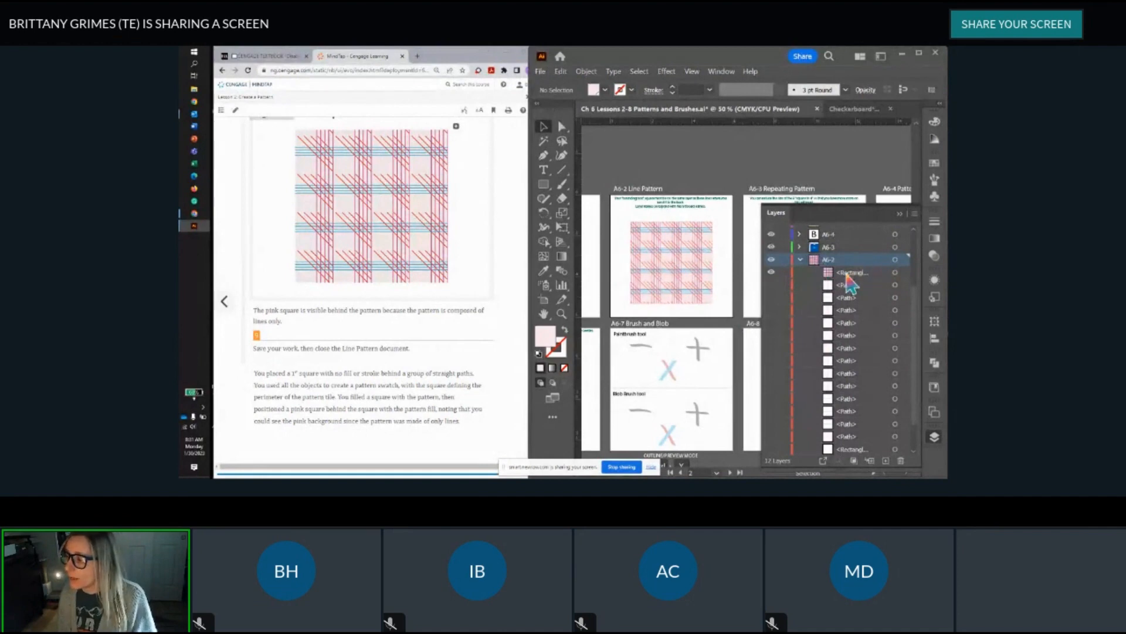
{"action": "scroll", "coordinate": [836, 298], "scroll_direction": "up", "scroll_amount": 3}
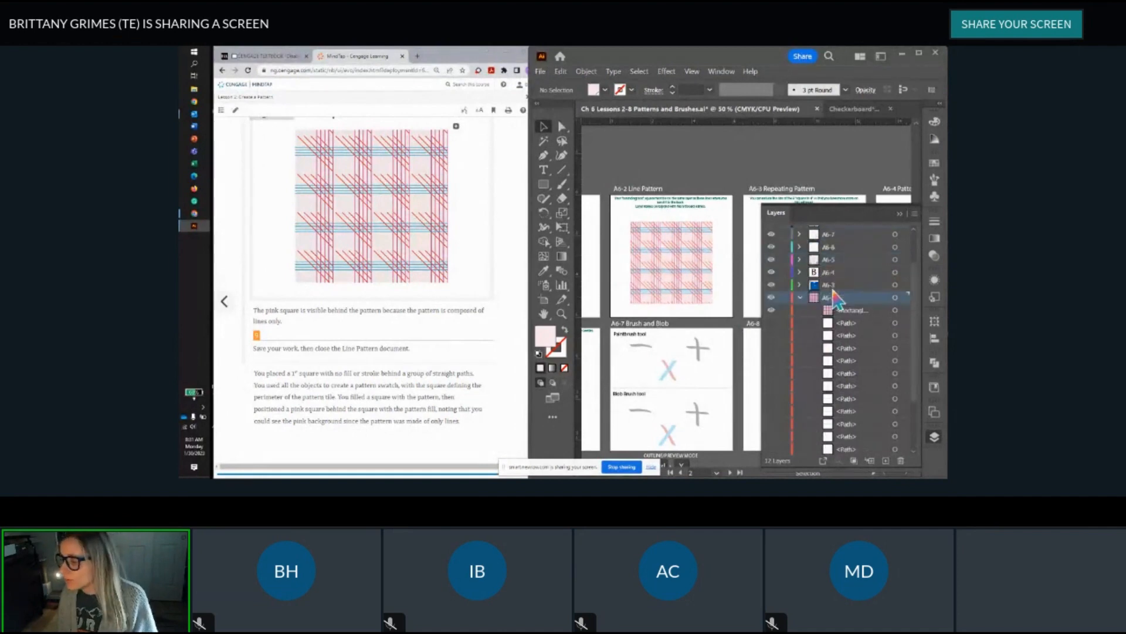
{"action": "scroll", "coordinate": [837, 300], "scroll_direction": "down", "scroll_amount": 6}
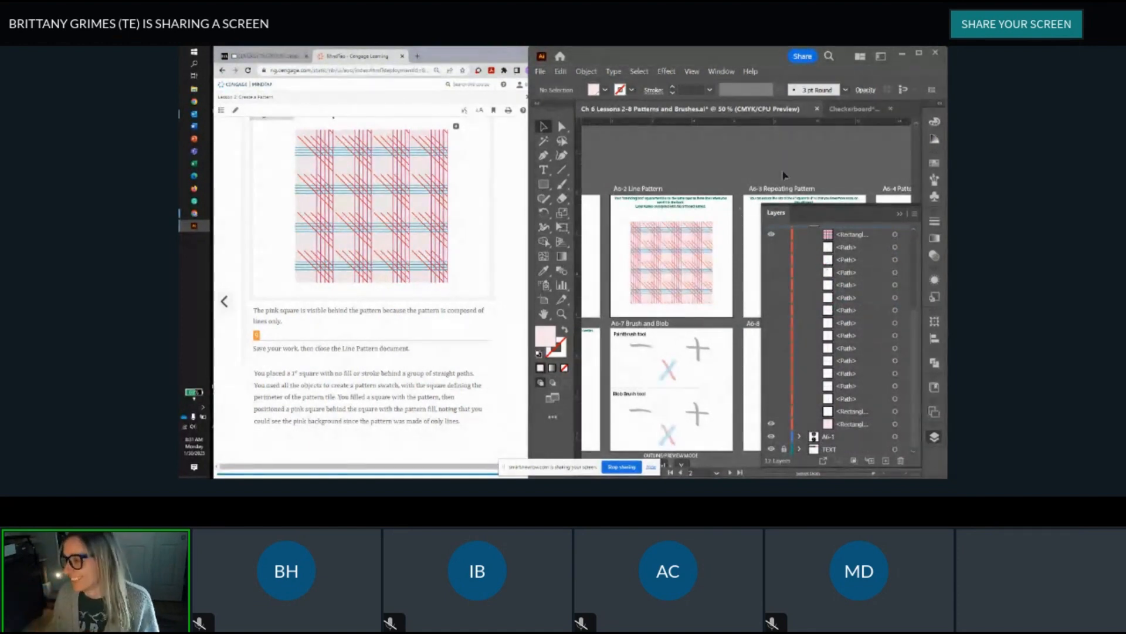
Step: Bring the A6-3 Repeating Pattern artboard into view and open Lesson 3: Design a Repeating Pattern in MindTap
{"action": "left_click_drag", "start_coordinate": [707, 224], "coordinate": [643, 213]}
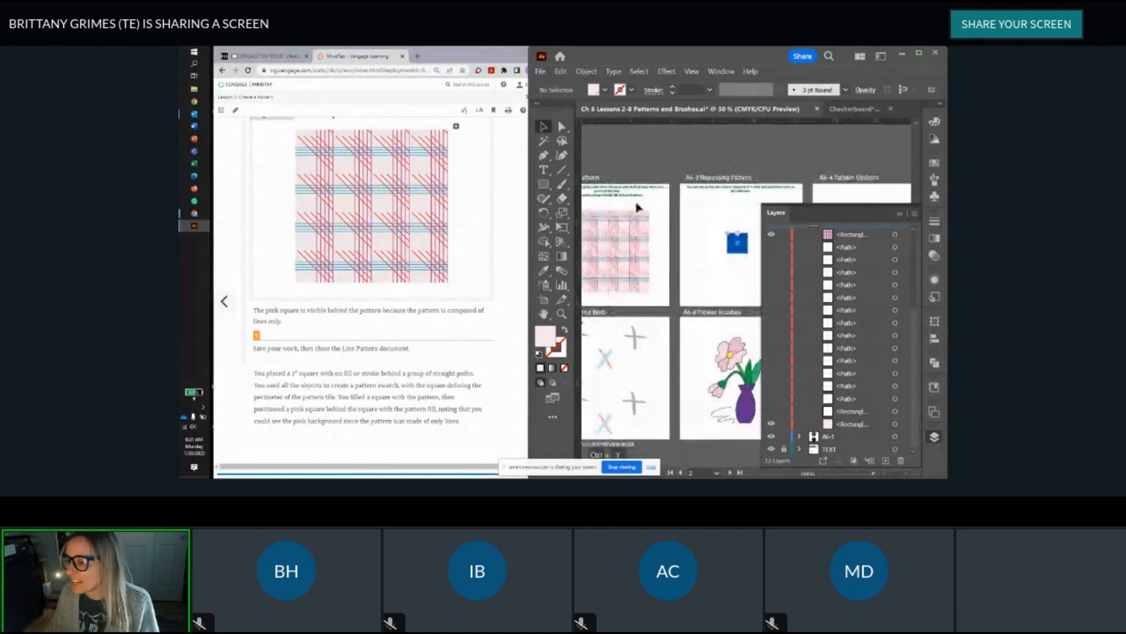
{"action": "scroll", "coordinate": [446, 249], "scroll_direction": "up", "scroll_amount": 1}
{"action": "scroll", "coordinate": [446, 249], "scroll_direction": "up", "scroll_amount": 1}
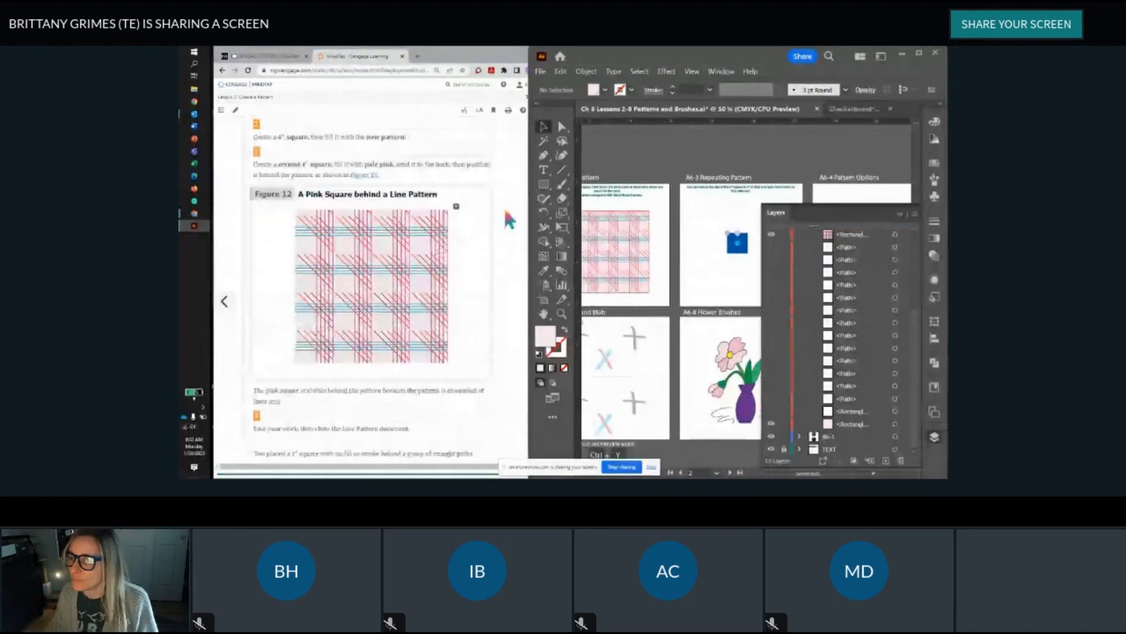
{"action": "left_click", "coordinate": [504, 206]}
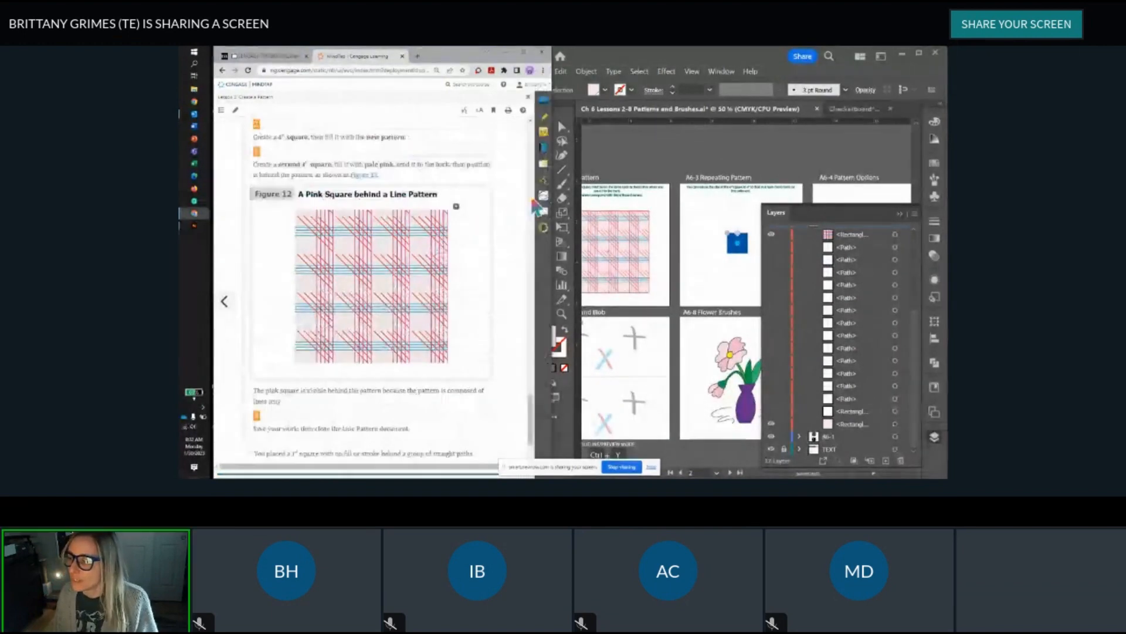
{"action": "left_click", "coordinate": [528, 96]}
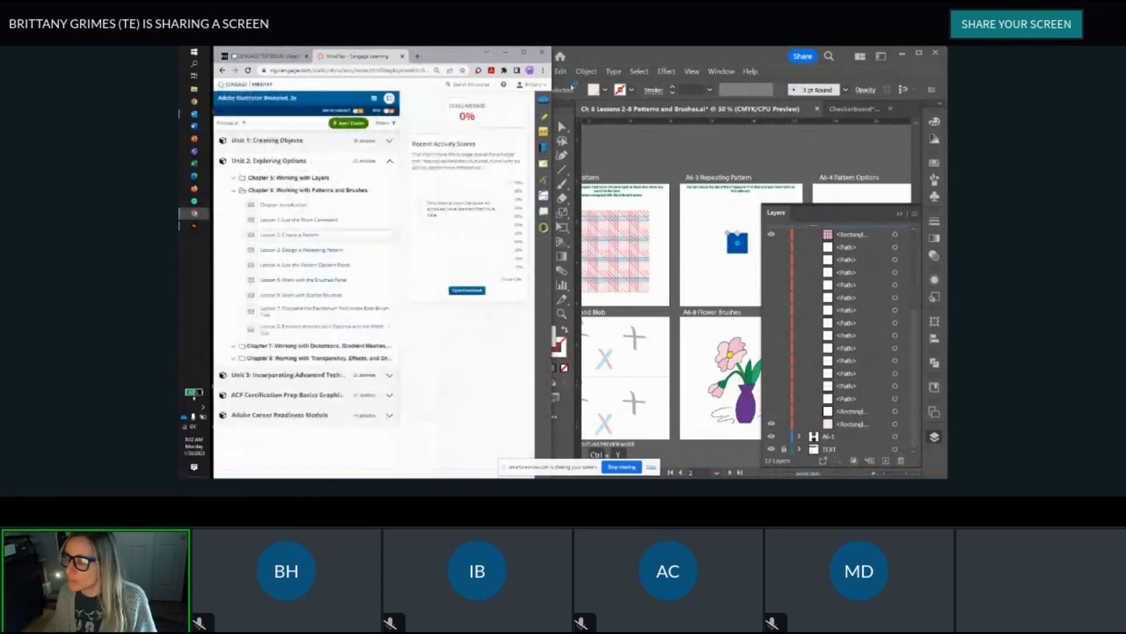
{"action": "left_click", "coordinate": [333, 251]}
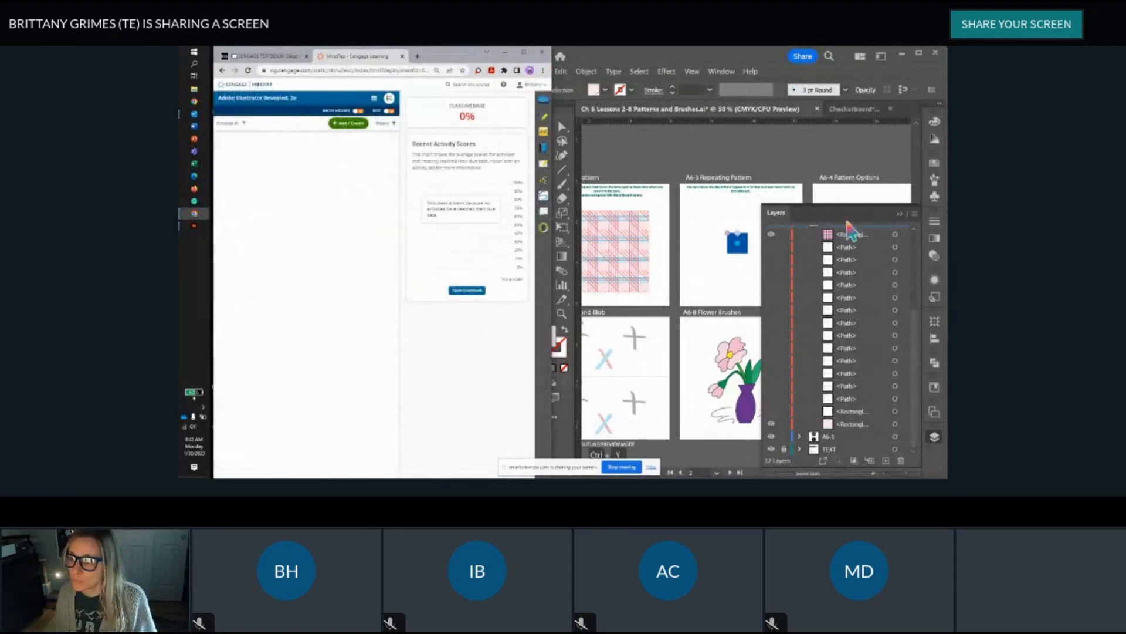
{"action": "left_click", "coordinate": [899, 214]}
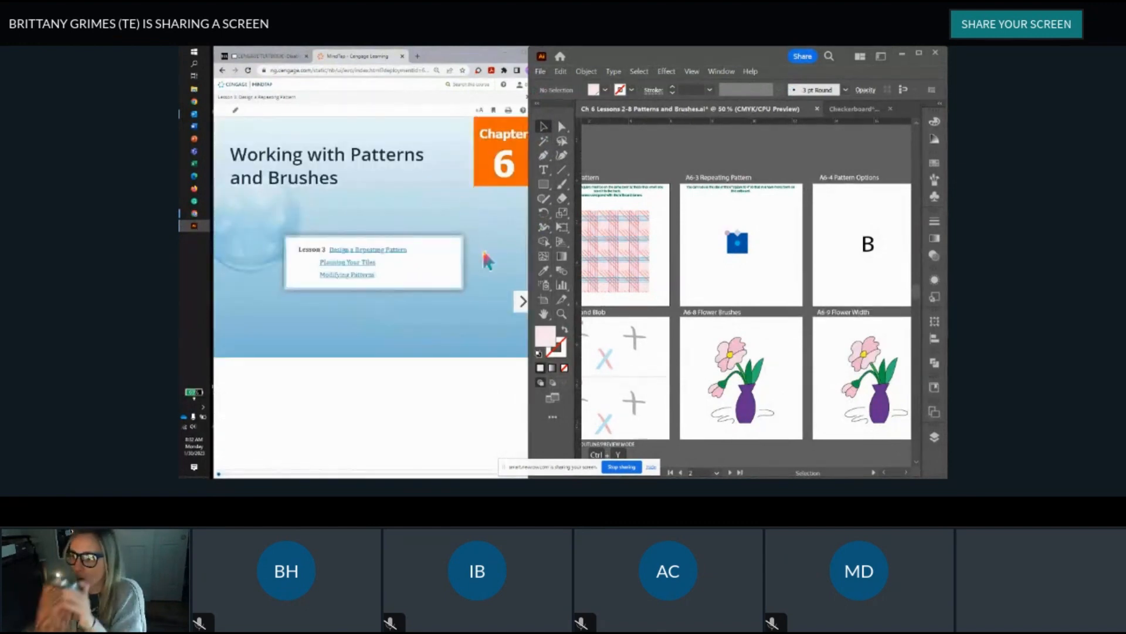
Step: Advance through Lesson 3 to the Create a Repeating Pattern with Precision instructions and read the first steps
{"action": "left_click", "coordinate": [519, 301]}
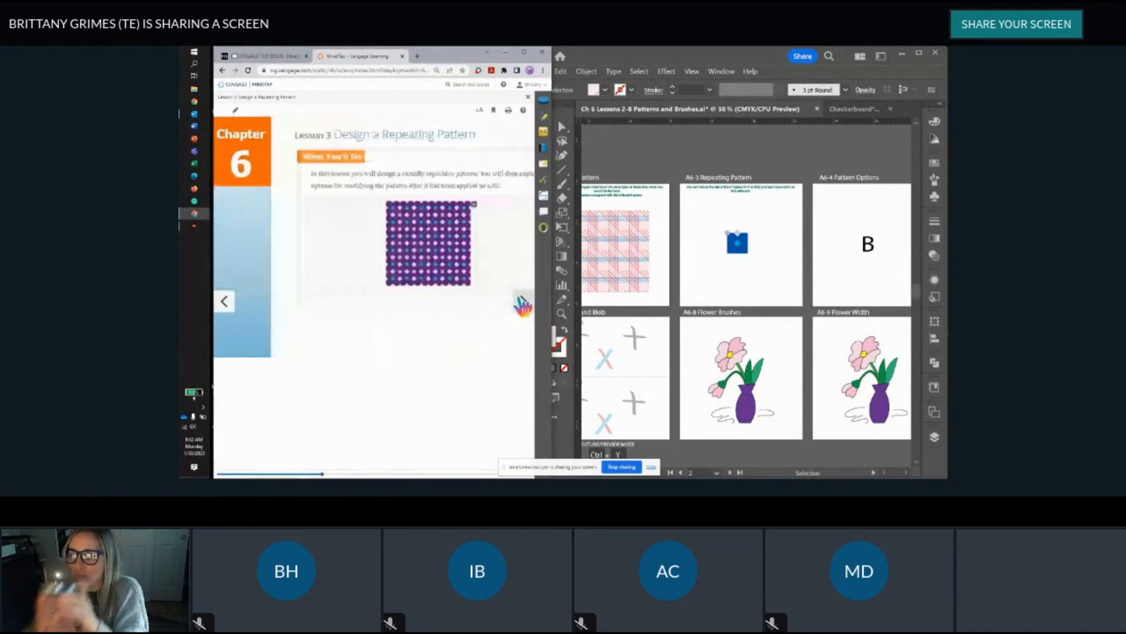
{"action": "left_click", "coordinate": [520, 302]}
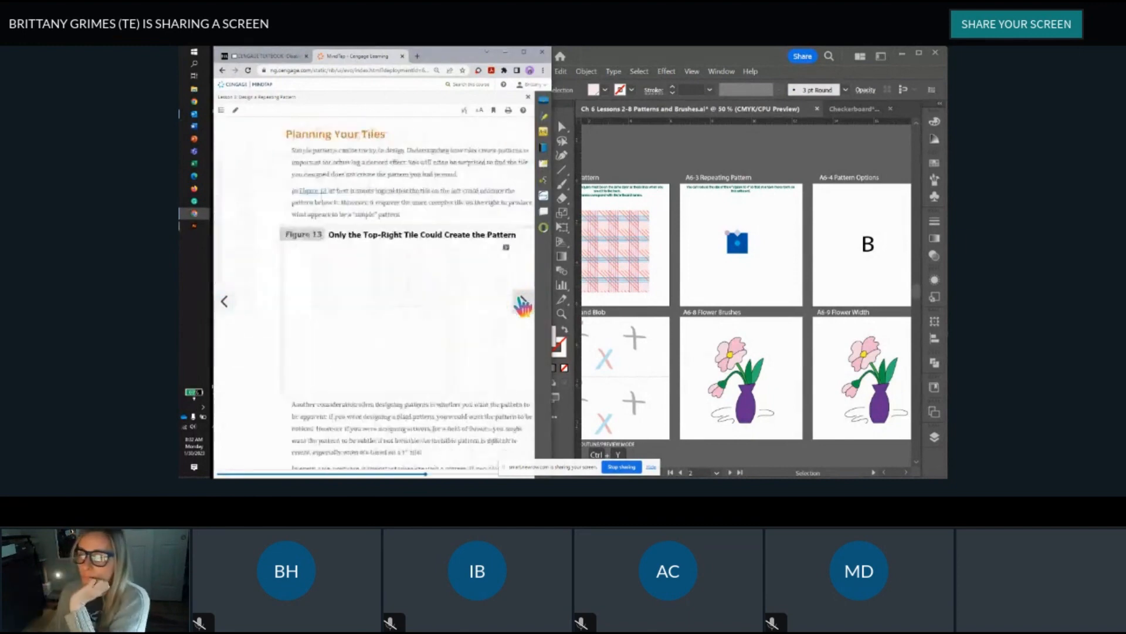
{"action": "scroll", "coordinate": [425, 329], "scroll_direction": "down", "scroll_amount": 3}
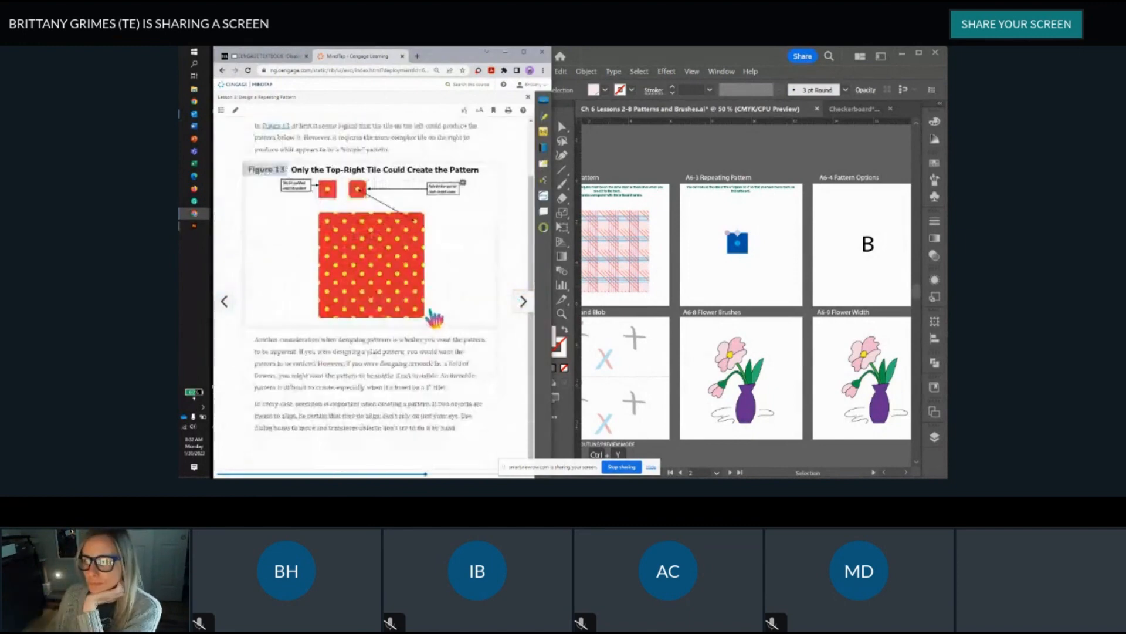
{"action": "left_click", "coordinate": [524, 306]}
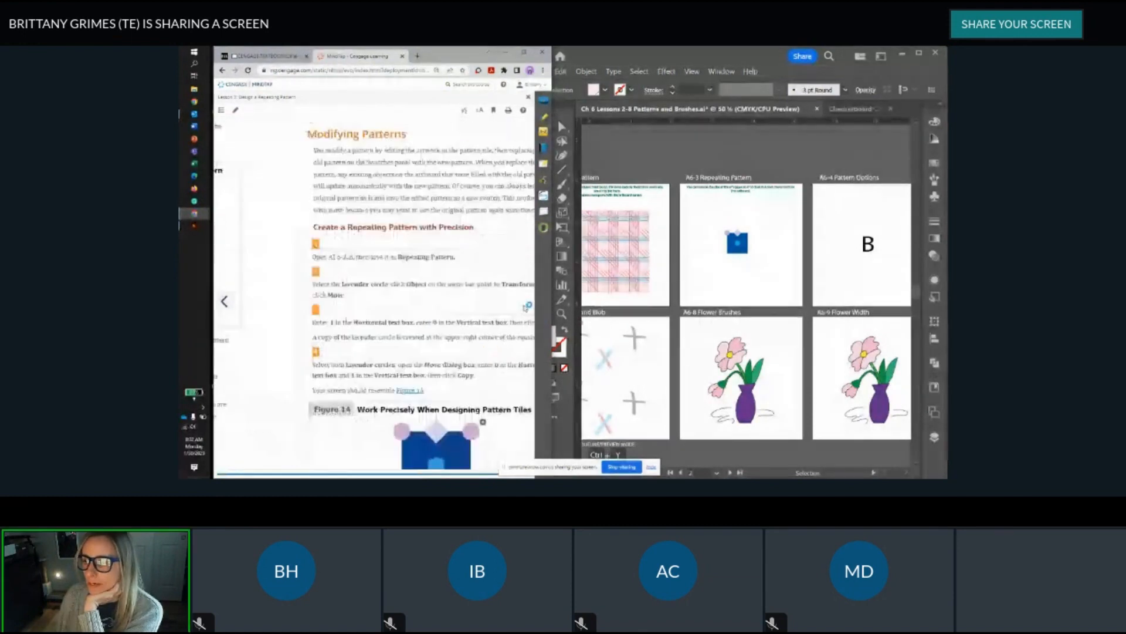
{"action": "scroll", "coordinate": [503, 317], "scroll_direction": "down", "scroll_amount": 3}
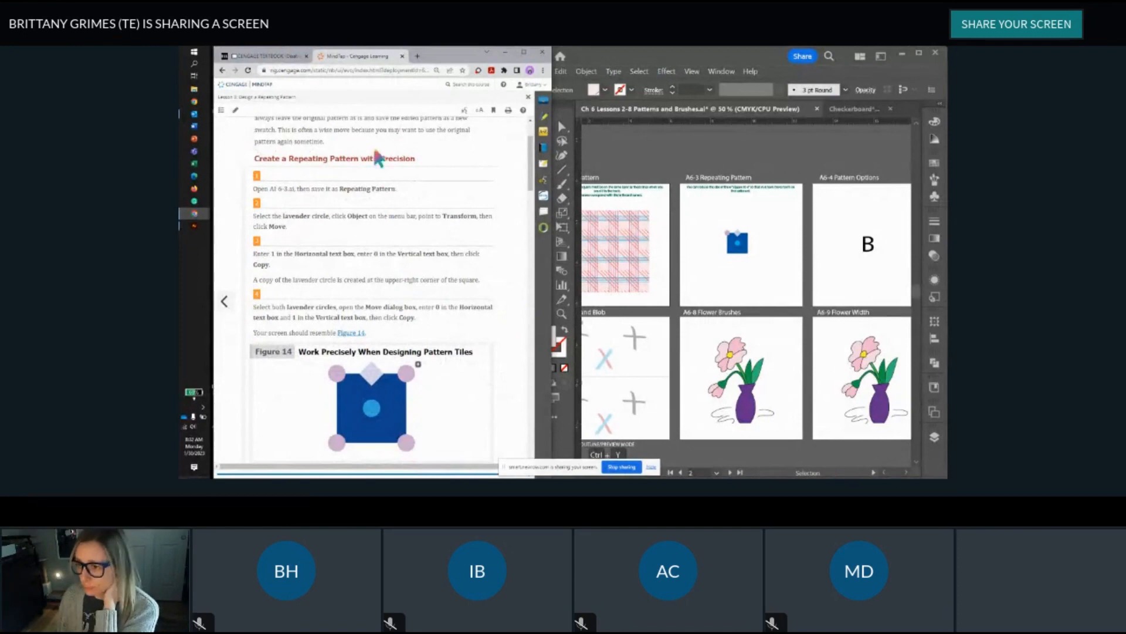
{"action": "scroll", "coordinate": [403, 177], "scroll_direction": "down", "scroll_amount": 1}
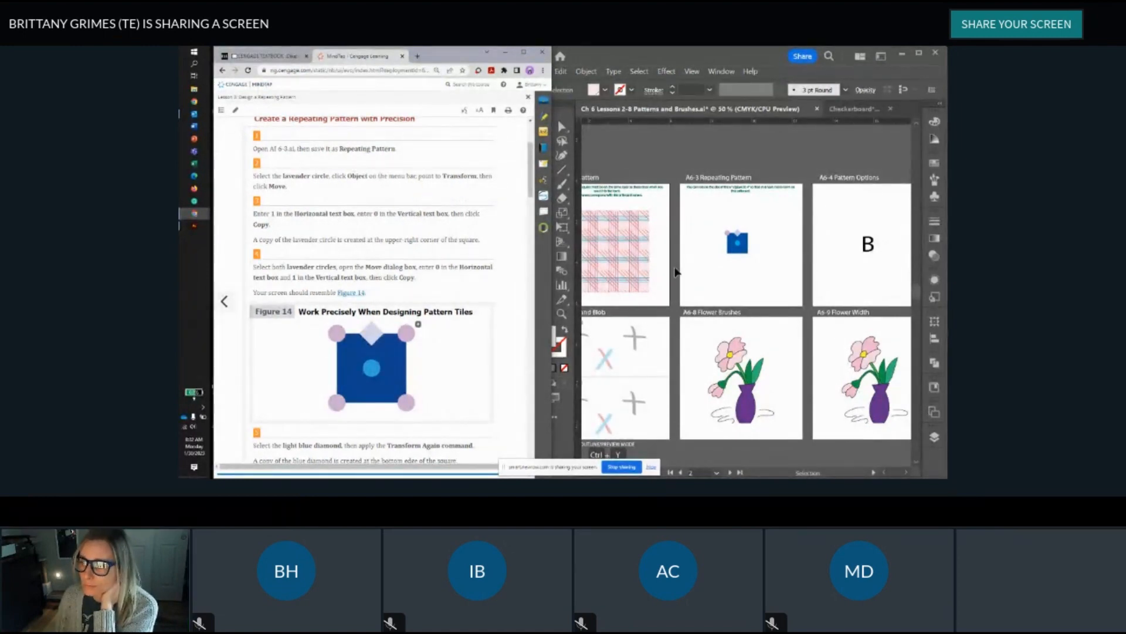
Step: Copy the lavender circle at the blue square's upper-left corner with Move, using 1 in horizontal and 0 in vertical
{"action": "scroll", "coordinate": [749, 249], "scroll_direction": "up", "scroll_amount": 5}
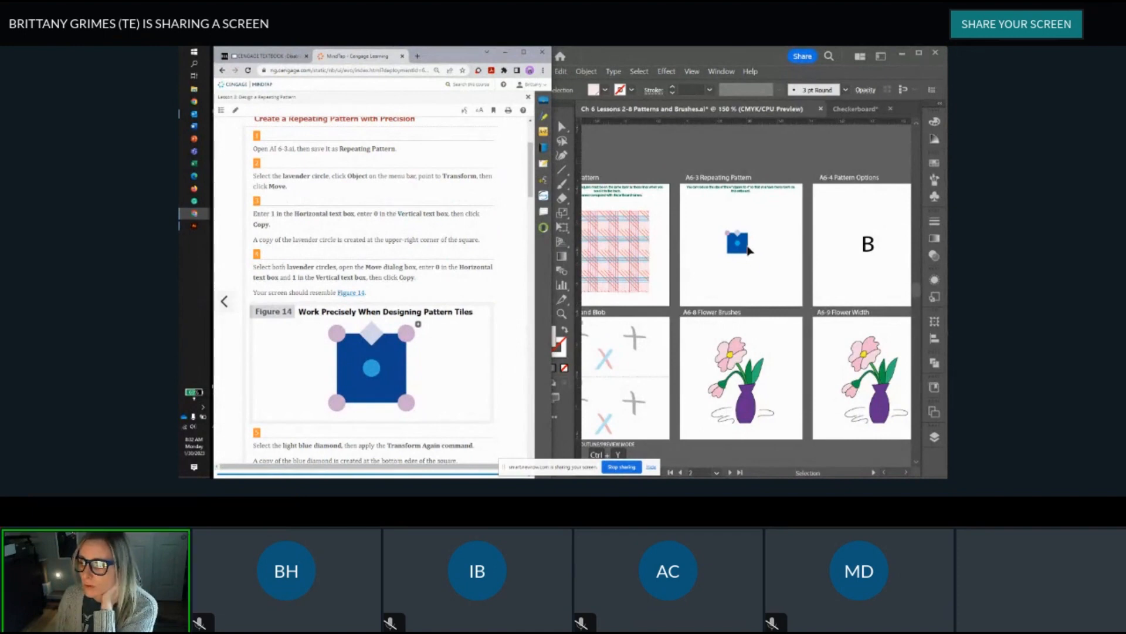
{"action": "left_click_drag", "start_coordinate": [747, 247], "coordinate": [773, 336]}
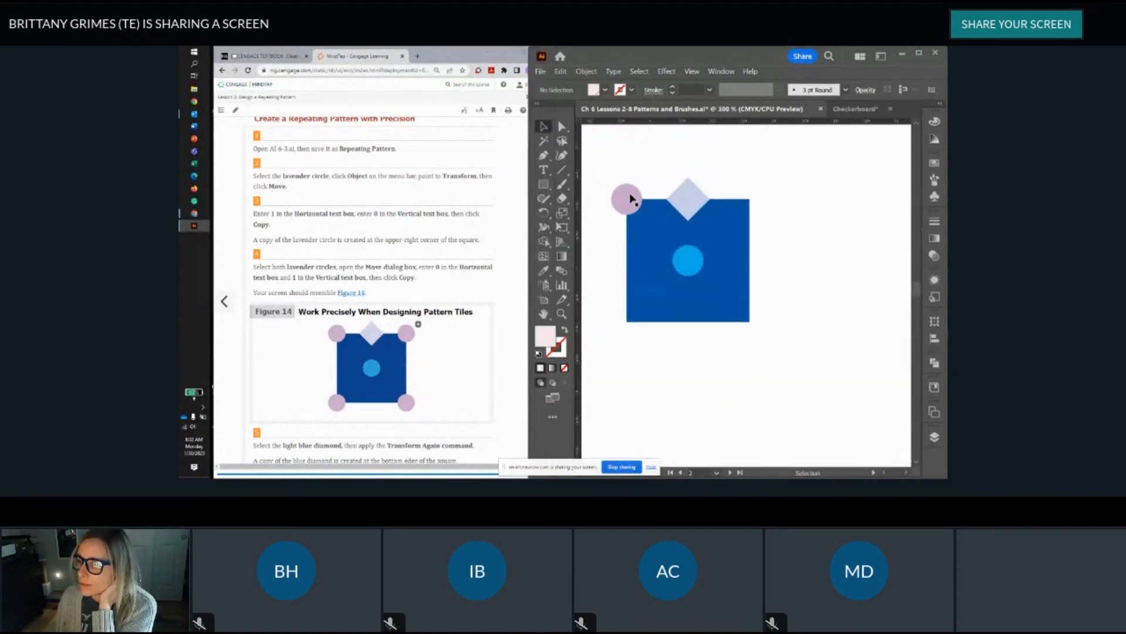
{"action": "left_click", "coordinate": [631, 198]}
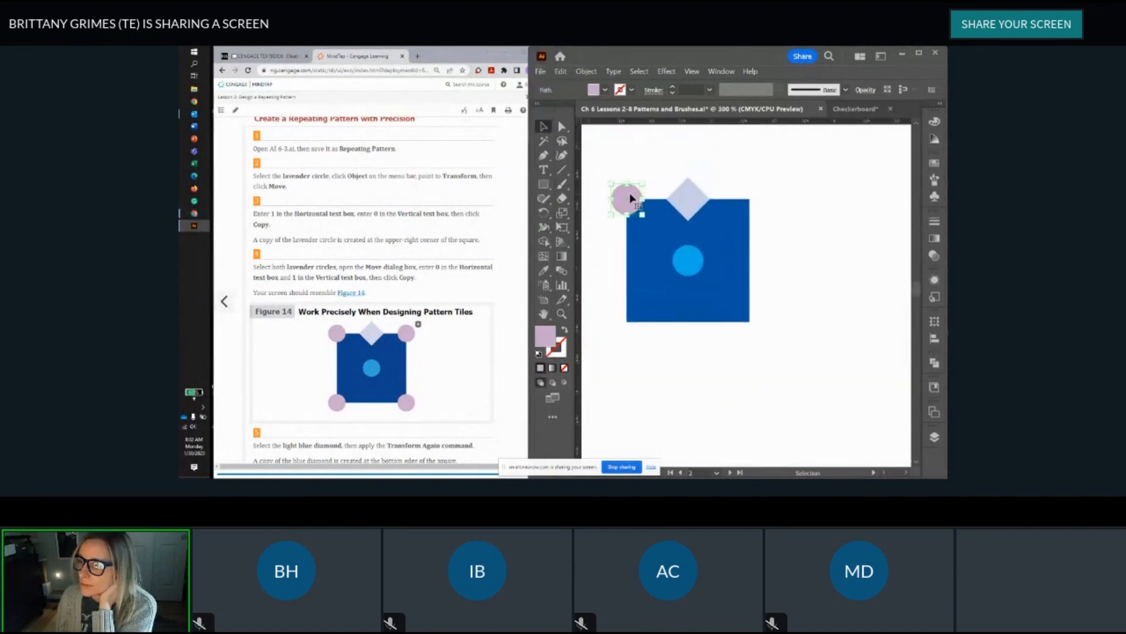
{"action": "left_click", "coordinate": [586, 71]}
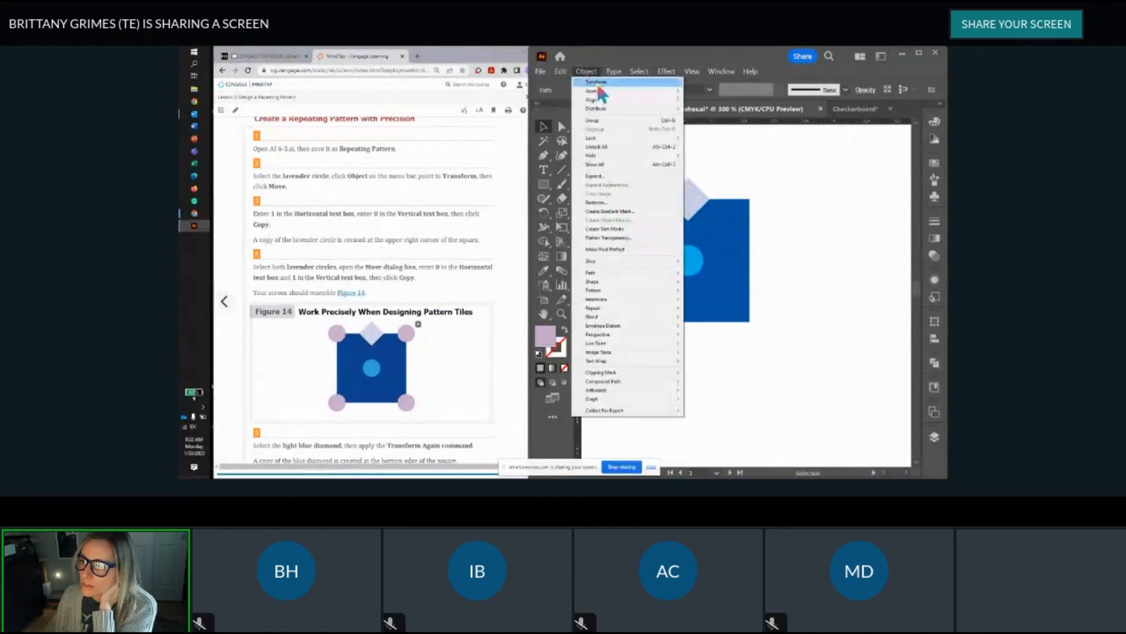
{"action": "mouse_move", "coordinate": [598, 83]}
{"action": "left_click", "coordinate": [703, 94]}
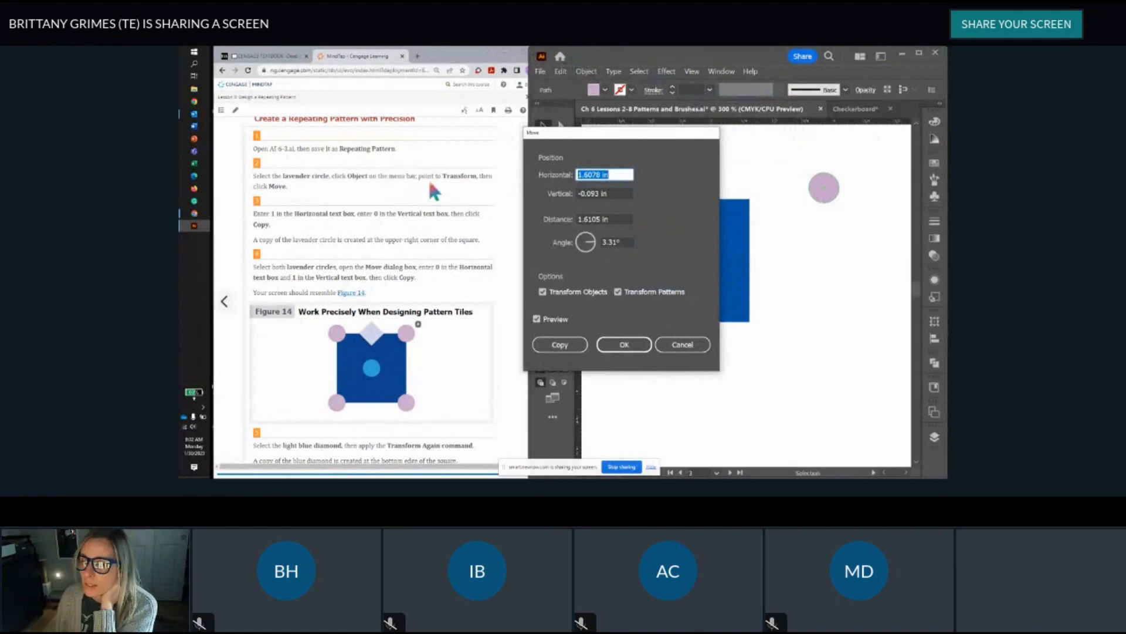
{"action": "scroll", "coordinate": [466, 178], "scroll_direction": "down", "scroll_amount": 2}
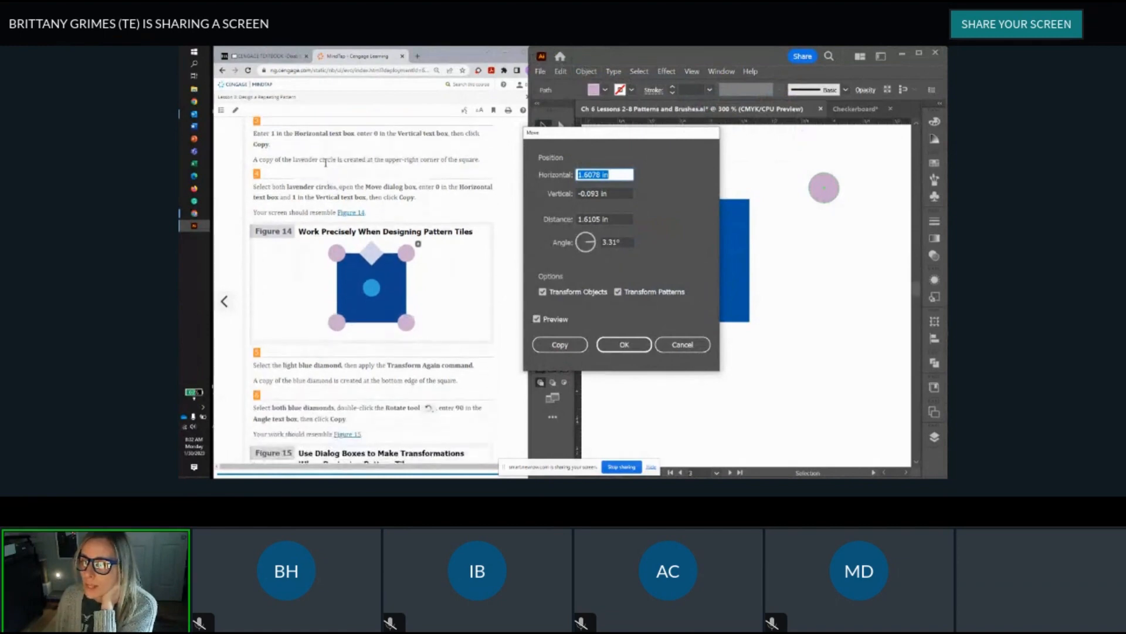
{"action": "scroll", "coordinate": [324, 164], "scroll_direction": "up", "scroll_amount": 1}
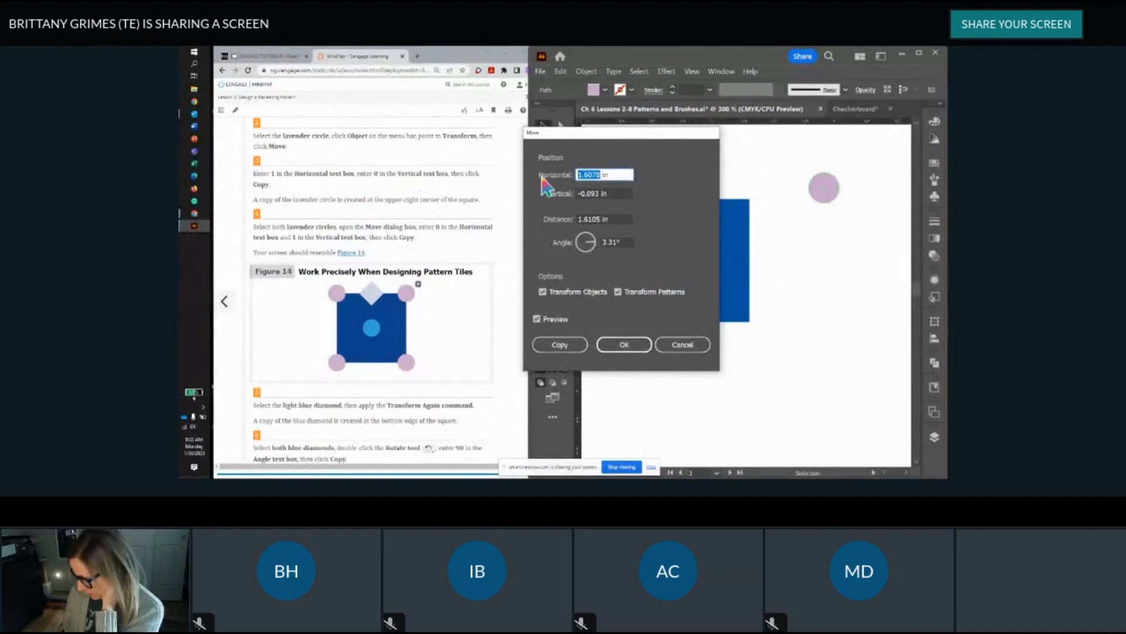
{"action": "type", "text": "1"}
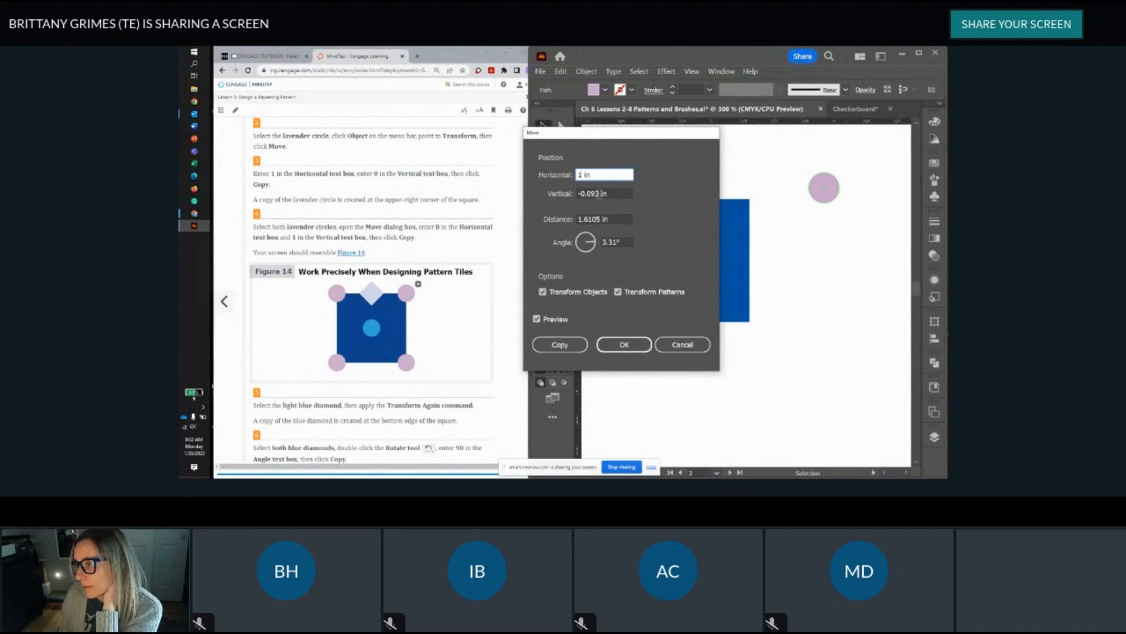
{"action": "key", "text": "Tab"}
{"action": "type", "text": "0"}
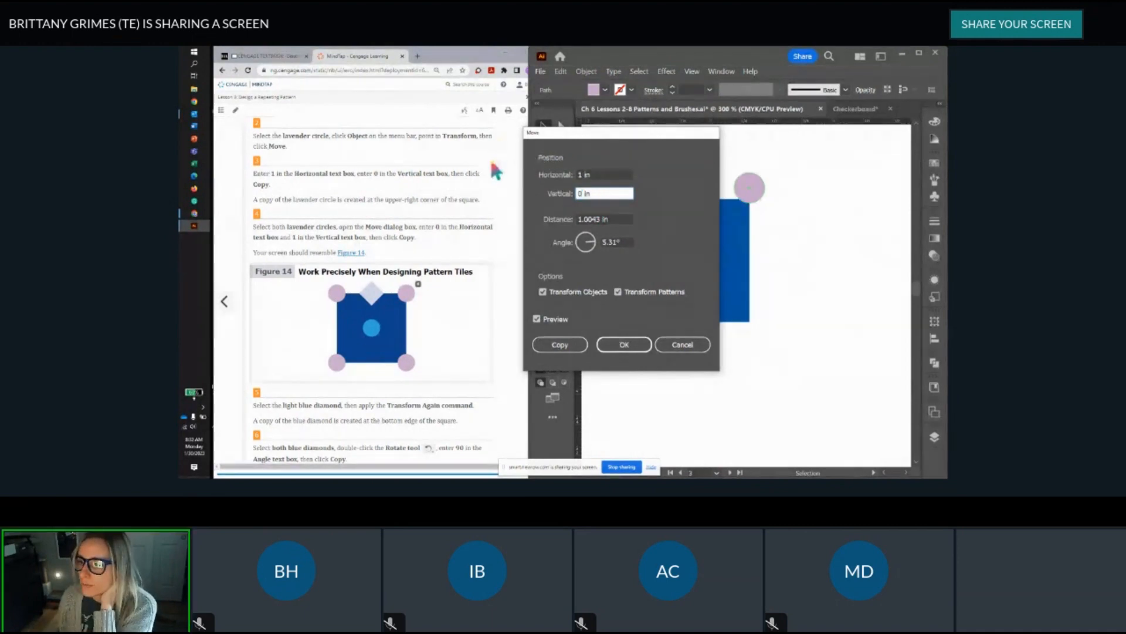
{"action": "scroll", "coordinate": [327, 212], "scroll_direction": "down", "scroll_amount": 1}
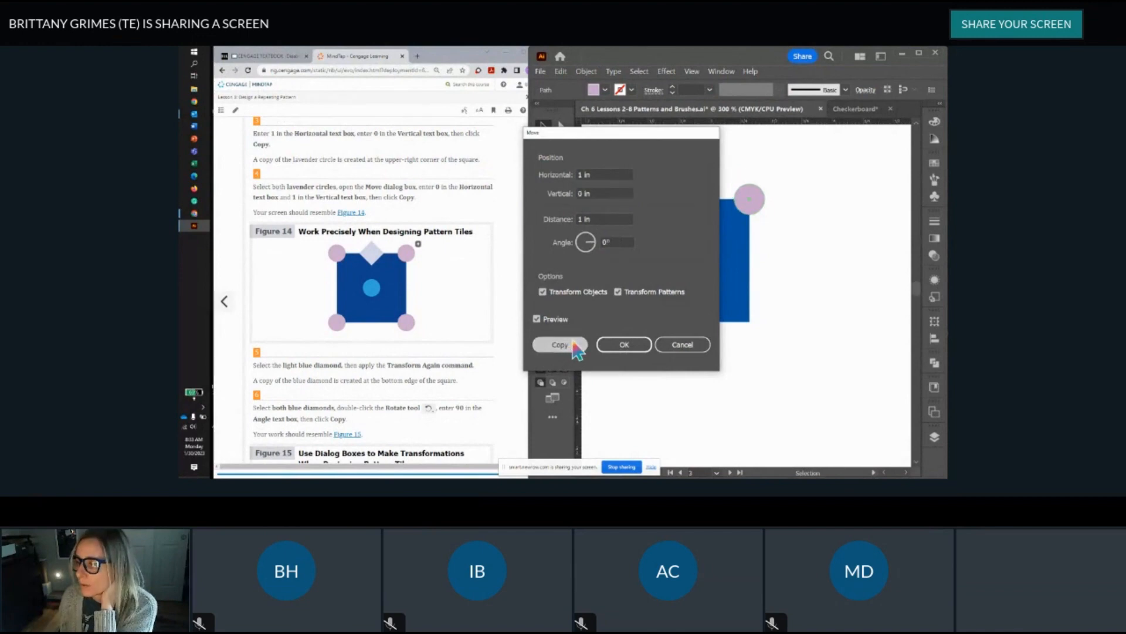
{"action": "left_click", "coordinate": [575, 345]}
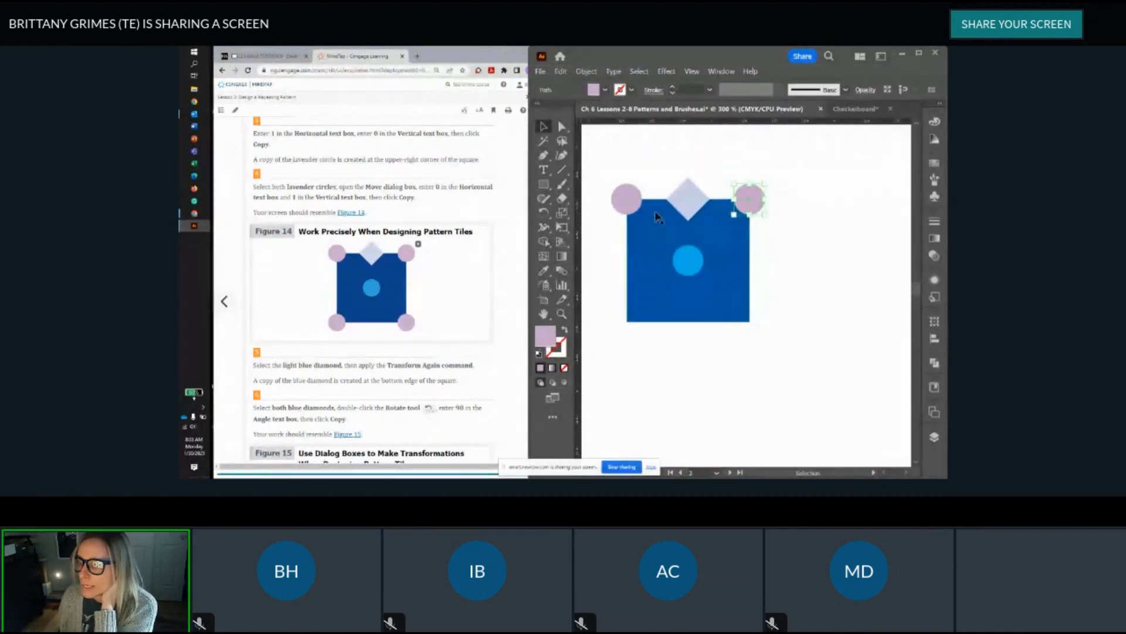
Step: Copy both lavender circles to the square's lower corners with Move, using 0 in horizontal and 1 in vertical
{"action": "scroll", "coordinate": [350, 150], "scroll_direction": "down", "scroll_amount": 1}
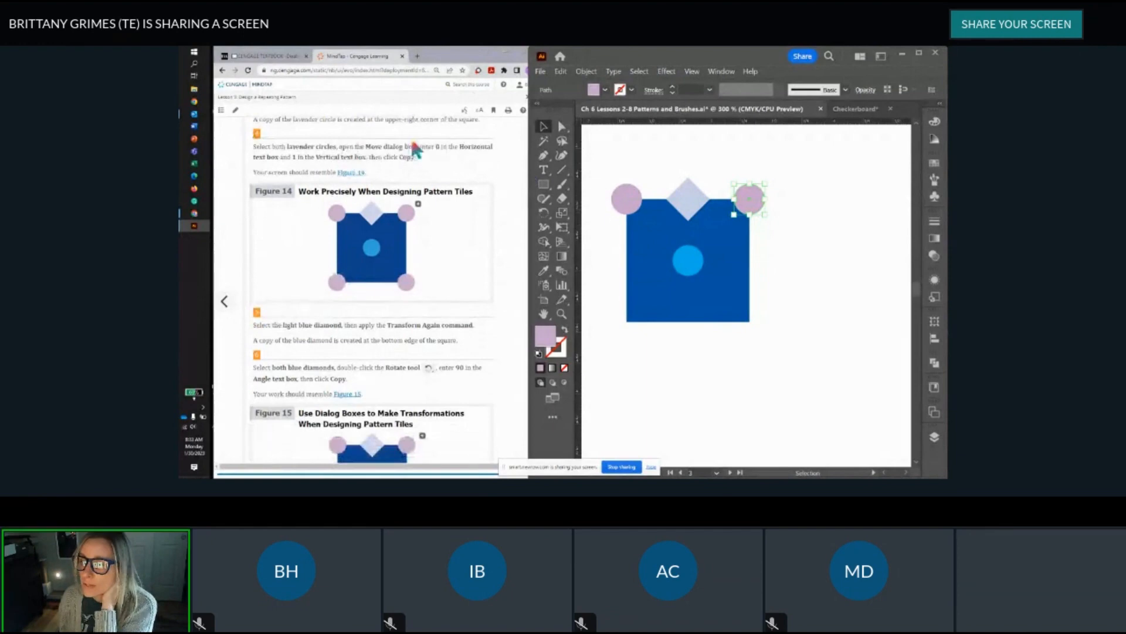
{"action": "left_click", "coordinate": [635, 177]}
{"action": "left_click", "coordinate": [630, 195]}
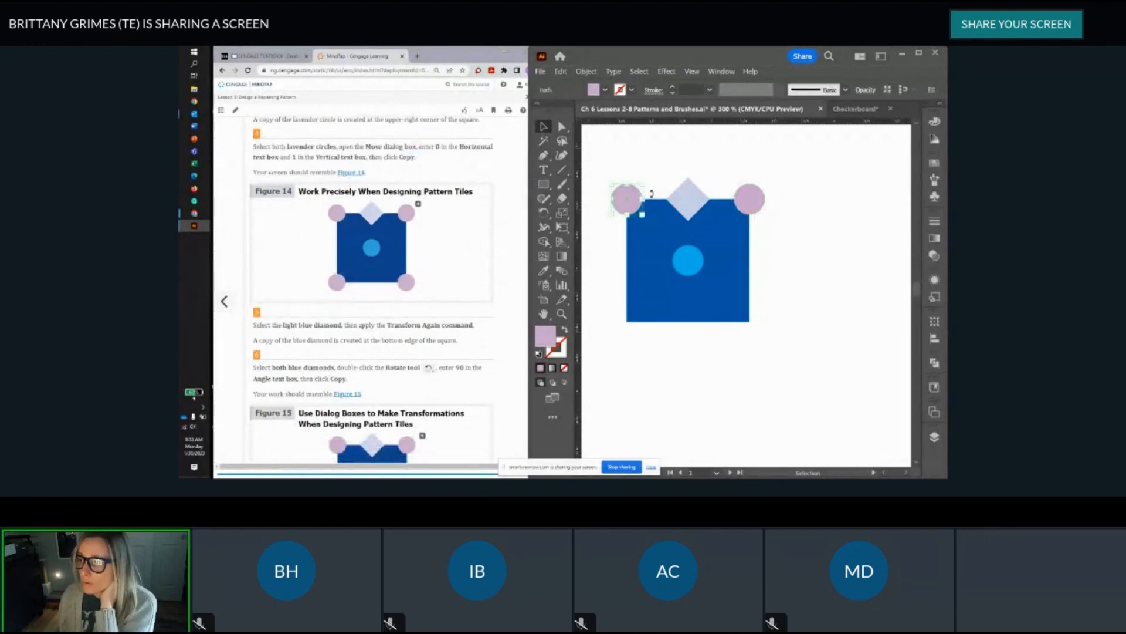
{"action": "left_click", "coordinate": [751, 198], "text": "shift"}
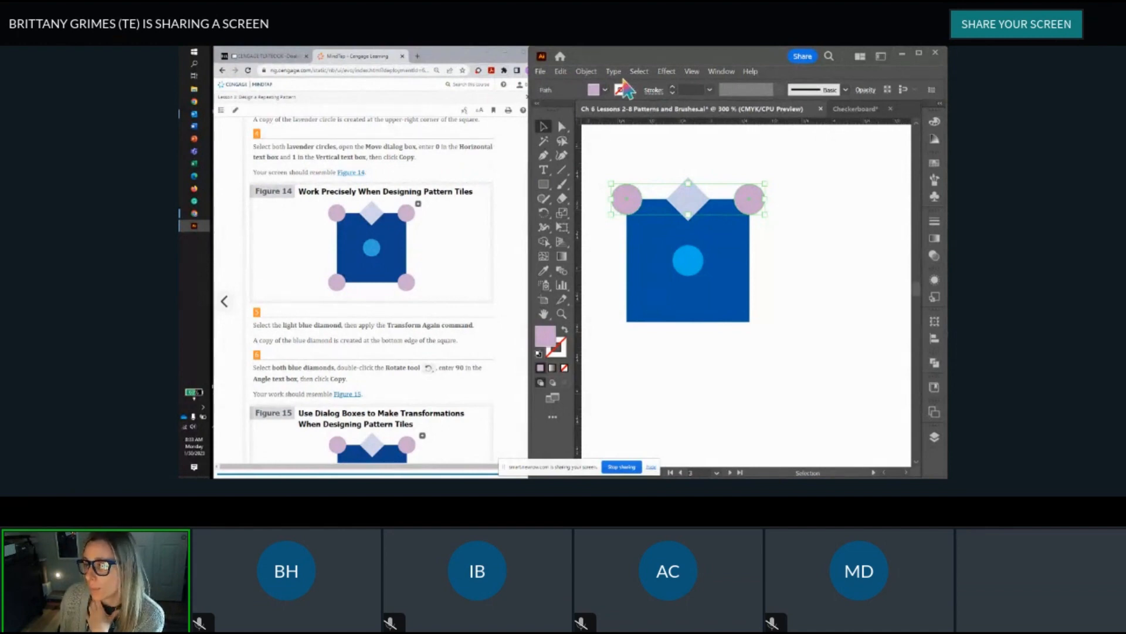
{"action": "left_click", "coordinate": [585, 71]}
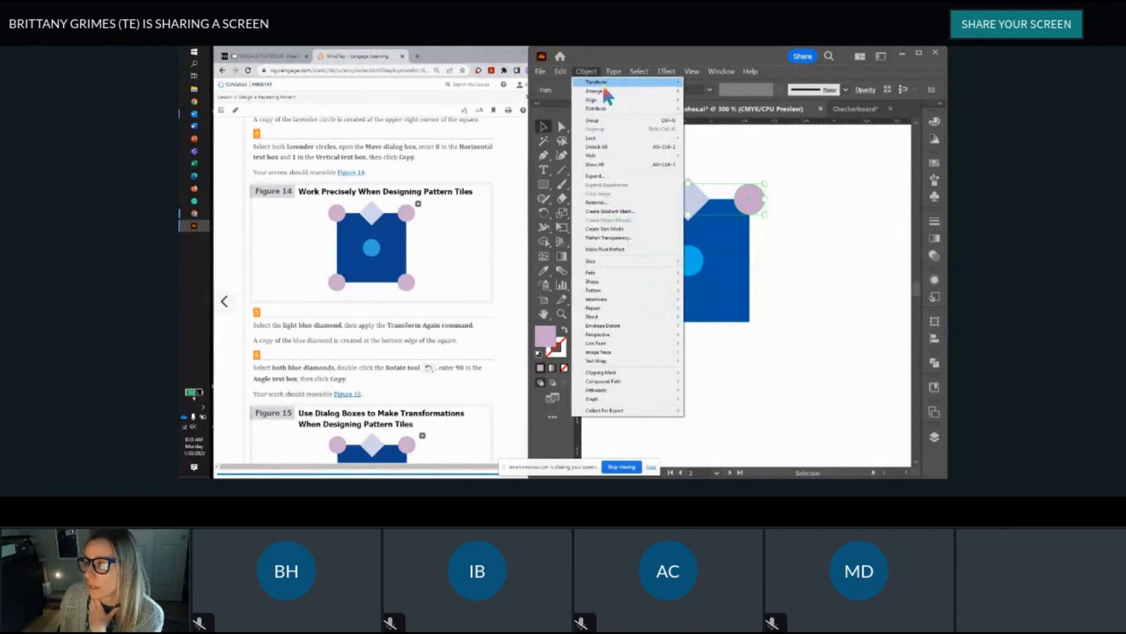
{"action": "mouse_move", "coordinate": [613, 83]}
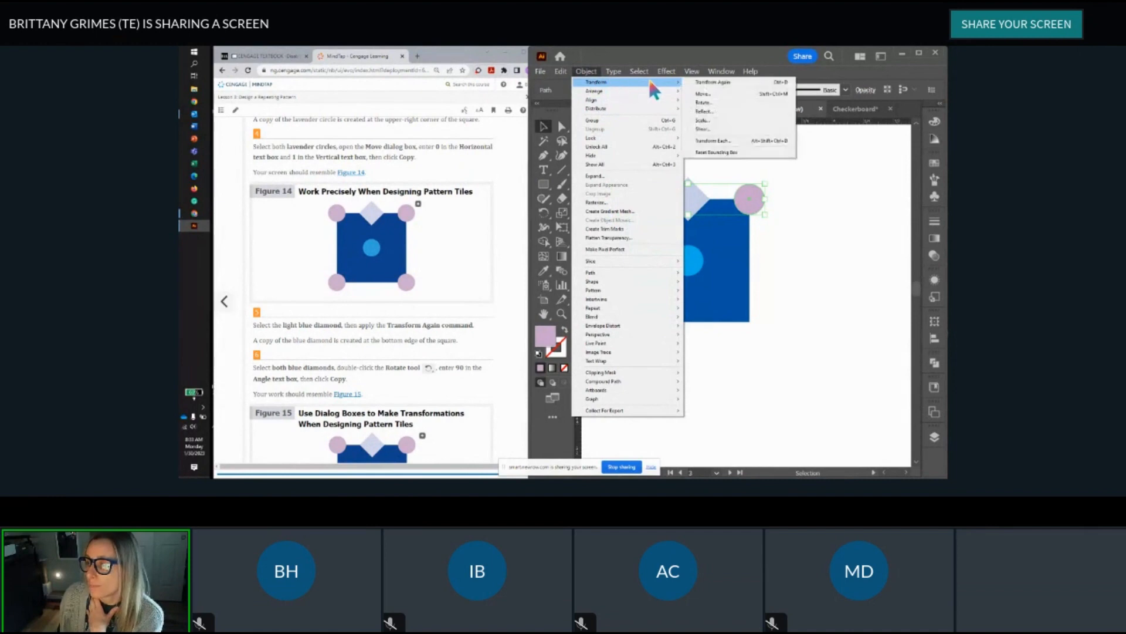
{"action": "left_click", "coordinate": [738, 105]}
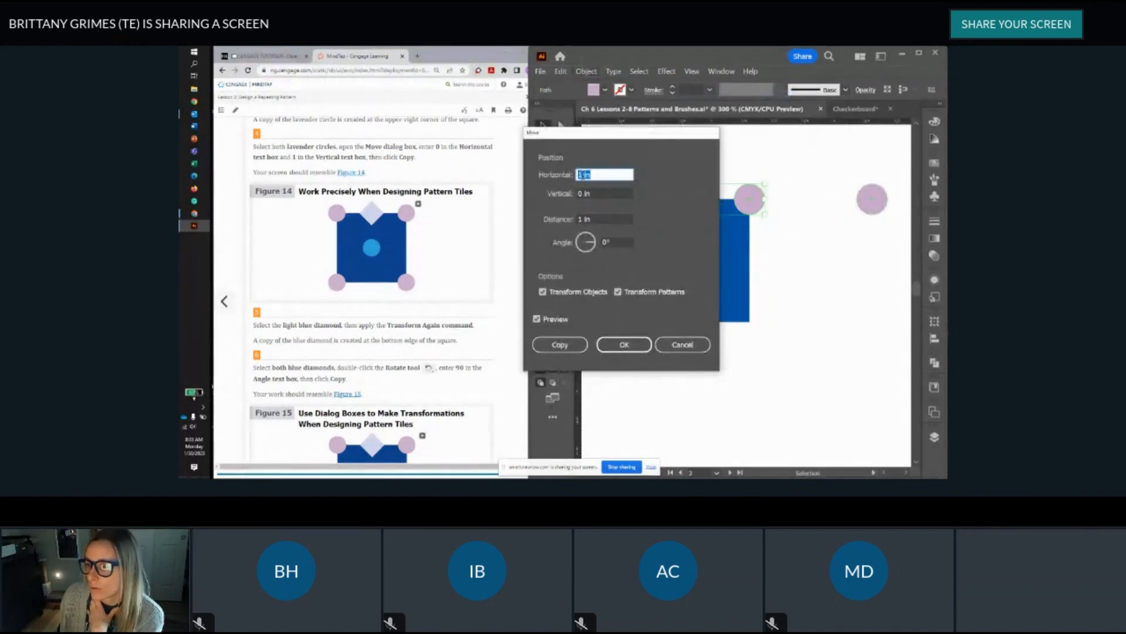
{"action": "double_click", "coordinate": [577, 176]}
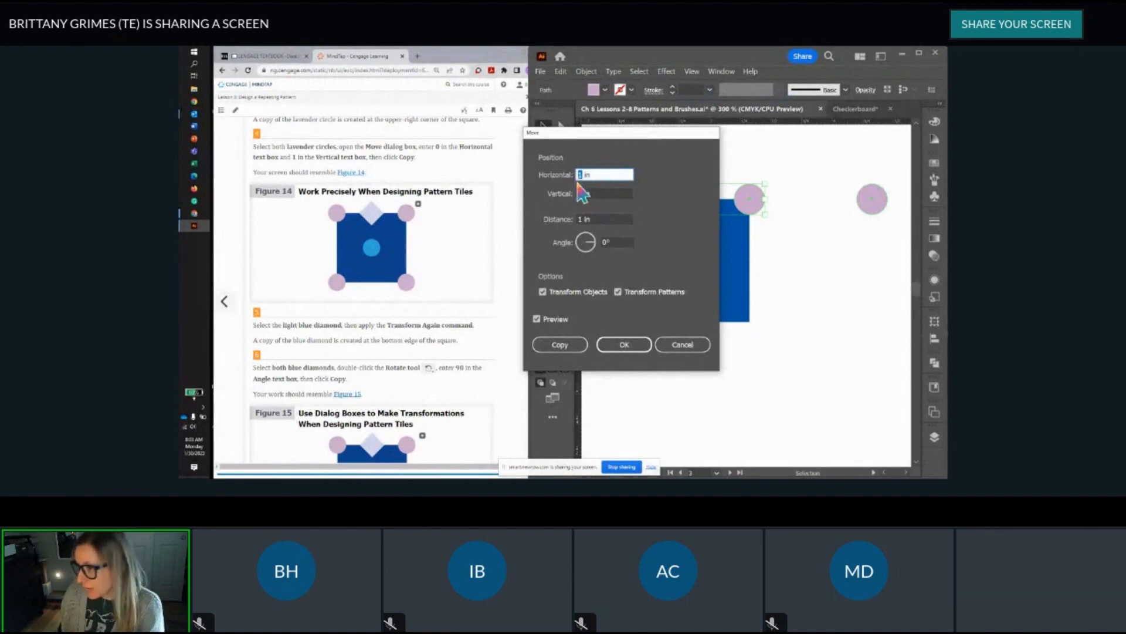
{"action": "type", "text": "0"}
{"action": "left_click", "coordinate": [584, 194]}
{"action": "double_click", "coordinate": [579, 193]}
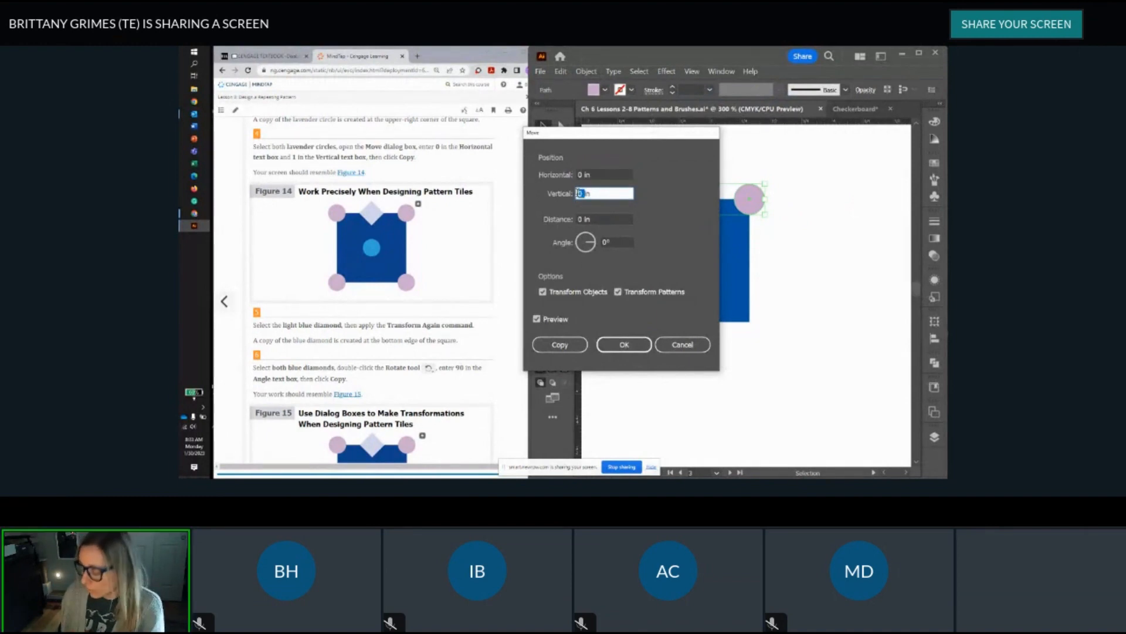
{"action": "type", "text": "1"}
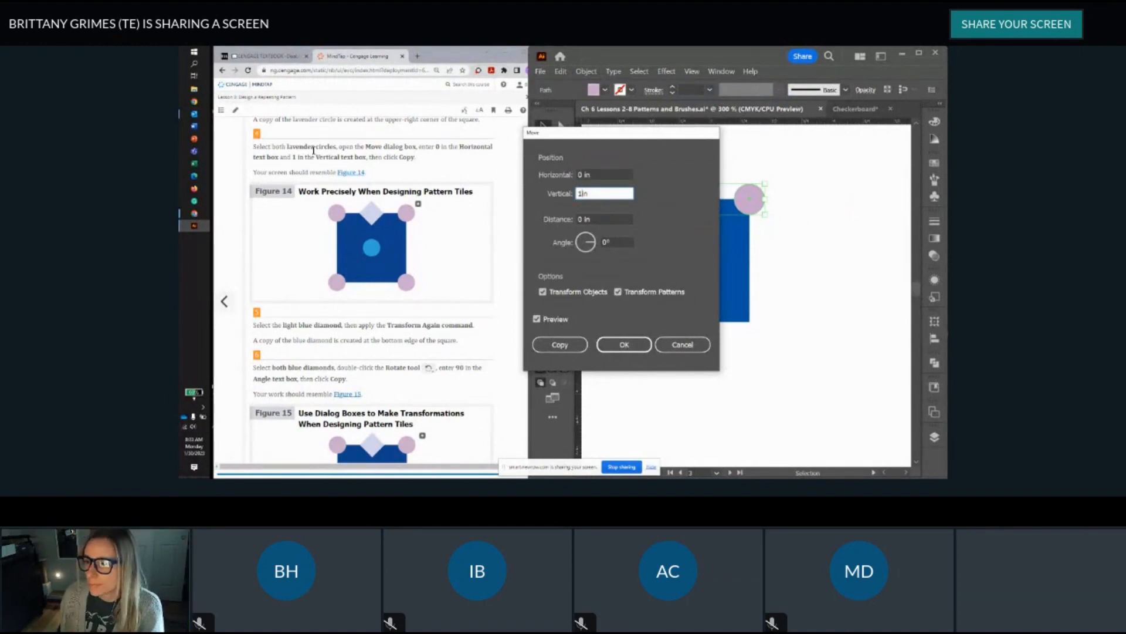
{"action": "left_click", "coordinate": [557, 347]}
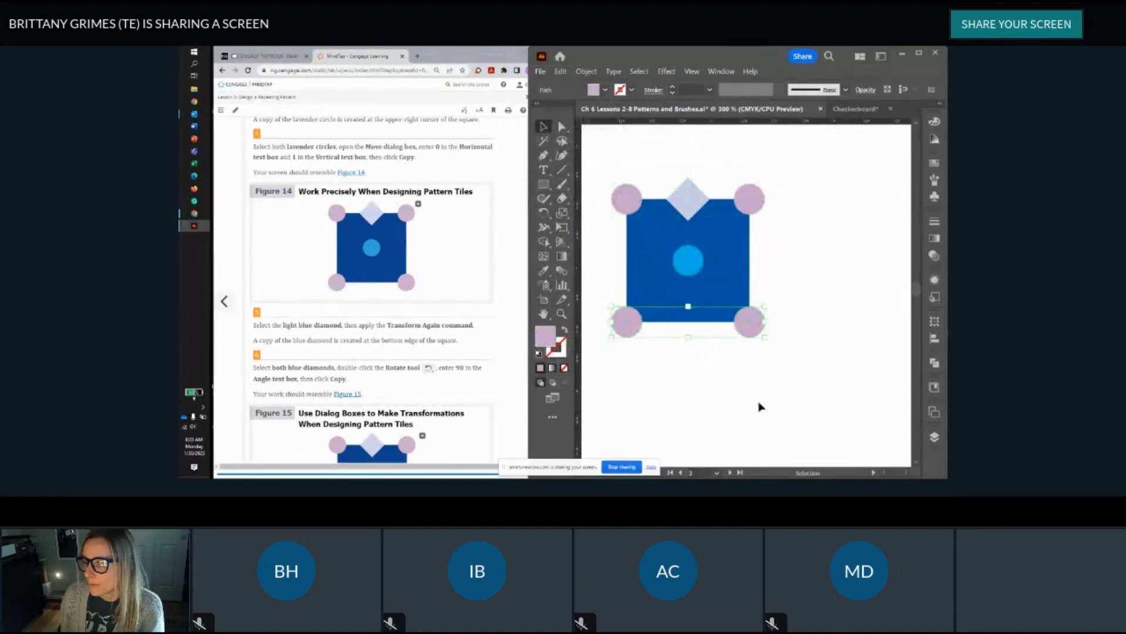
Step: Apply Transform Again to the light blue diamond to copy it onto the square's bottom edge
{"action": "scroll", "coordinate": [352, 196], "scroll_direction": "down", "scroll_amount": 5}
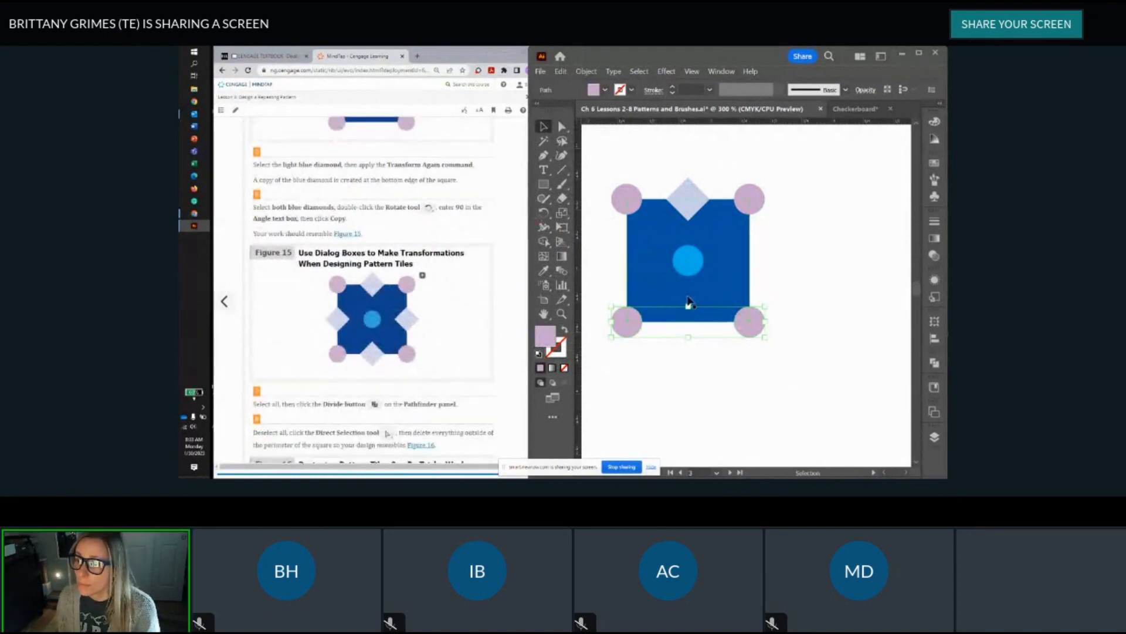
{"action": "left_click", "coordinate": [688, 206]}
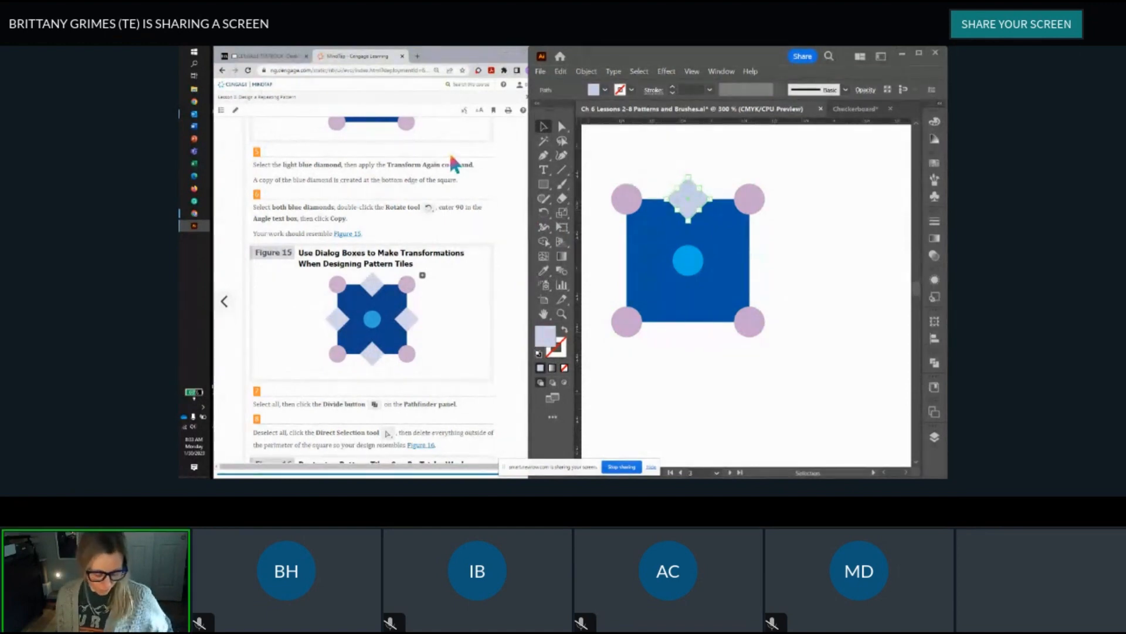
{"action": "key", "text": "ctrl+d"}
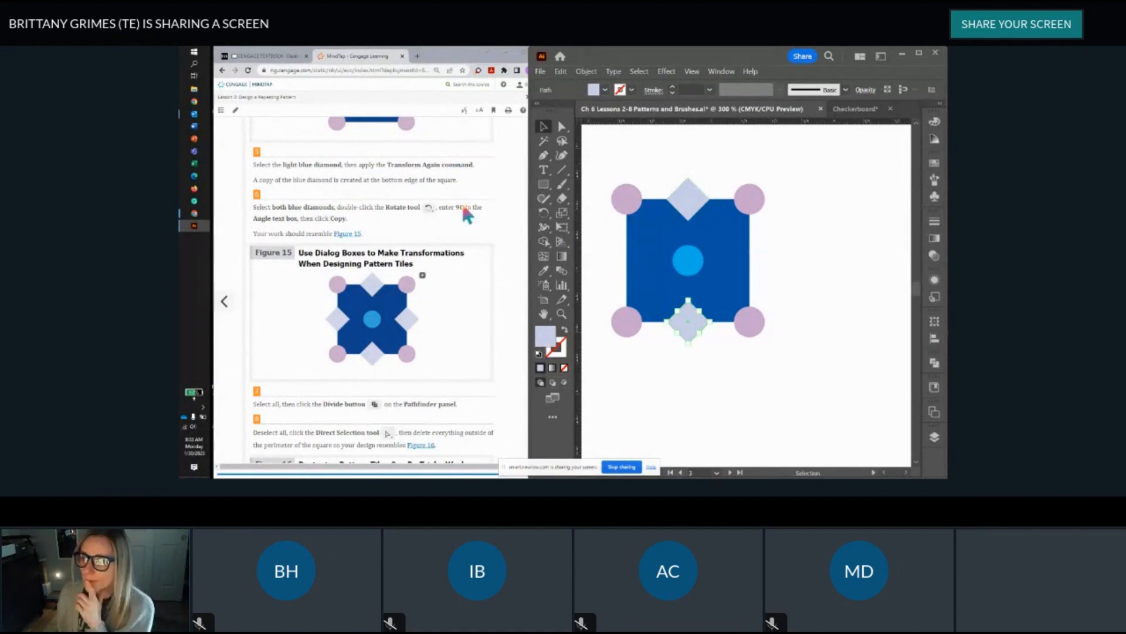
Step: Select both light blue diamonds and create a copy of them rotated by 90°
{"action": "scroll", "coordinate": [357, 204], "scroll_direction": "down", "scroll_amount": 1}
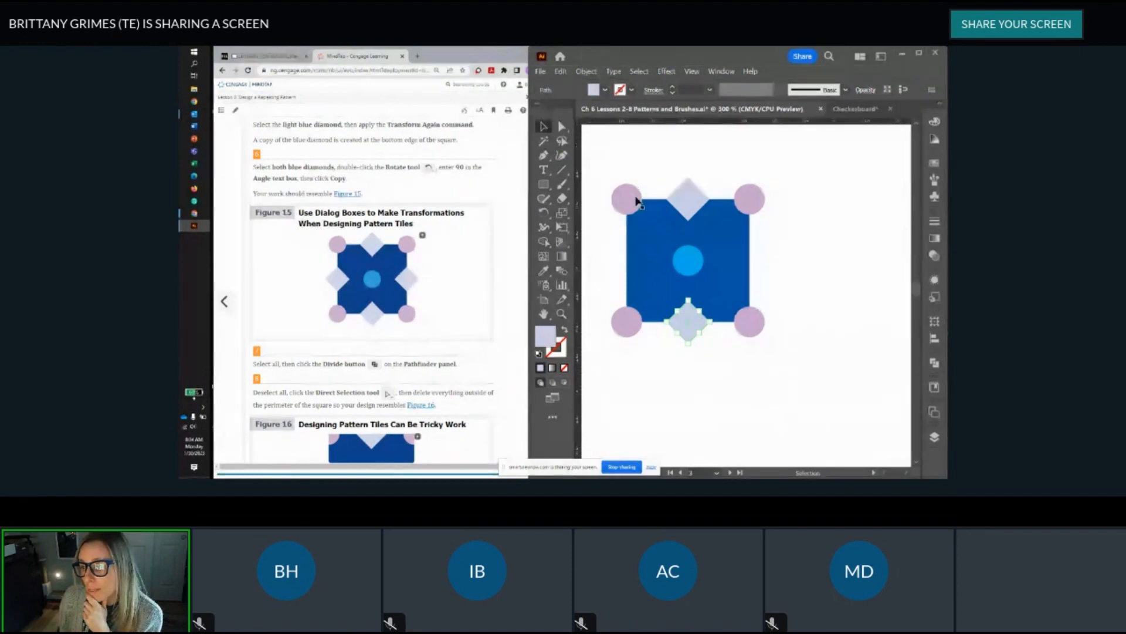
{"action": "left_click", "coordinate": [691, 196], "text": "shift"}
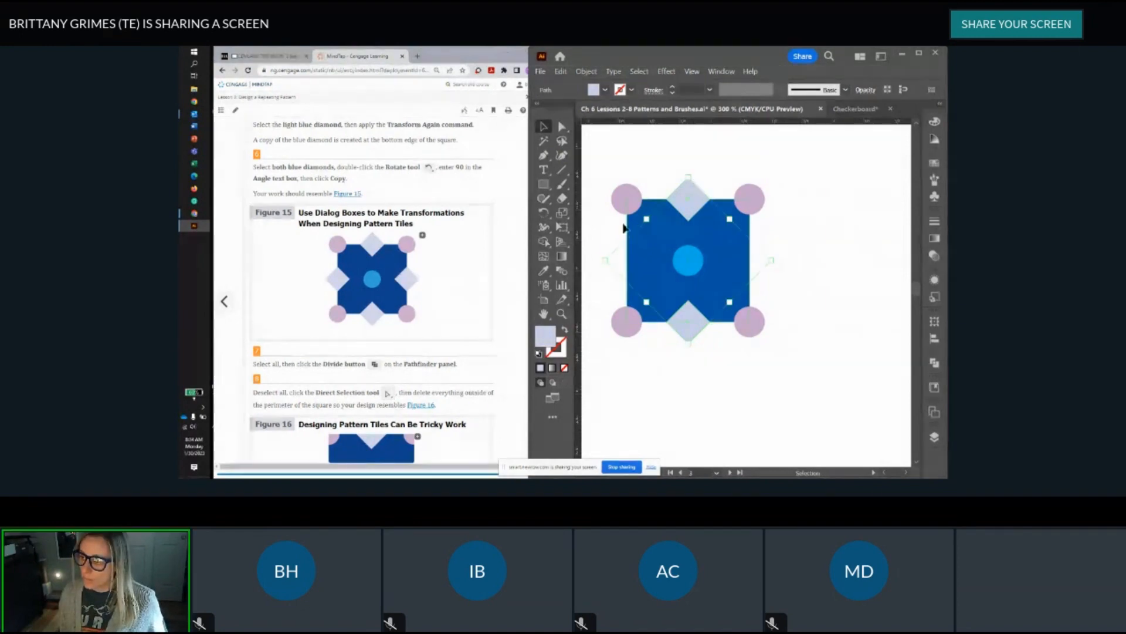
{"action": "double_click", "coordinate": [544, 213]}
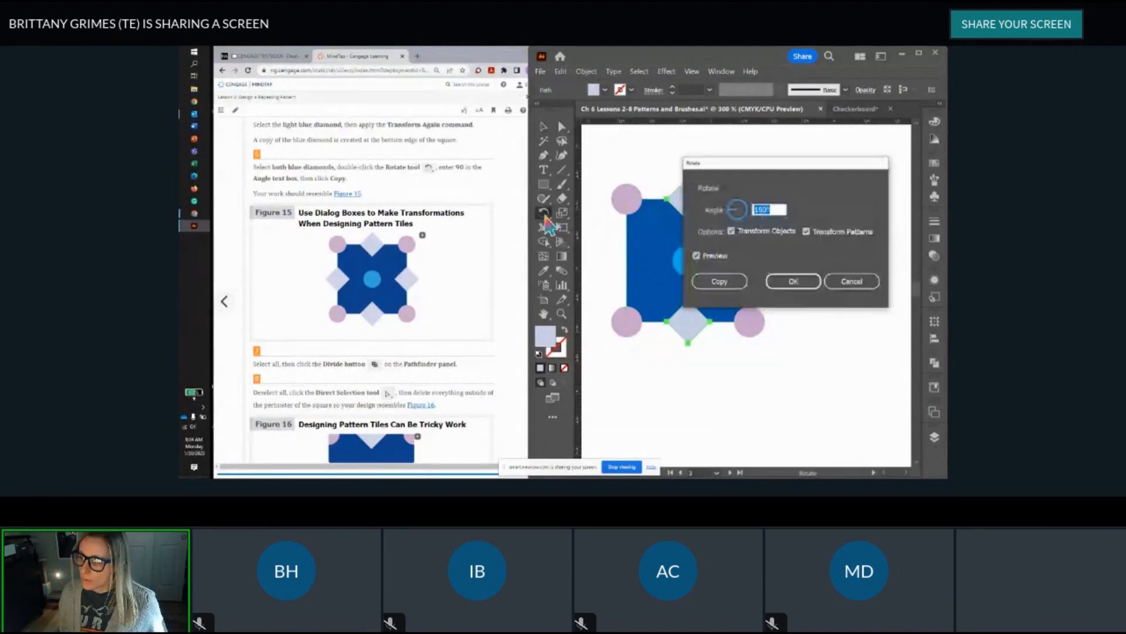
{"action": "left_click", "coordinate": [763, 209]}
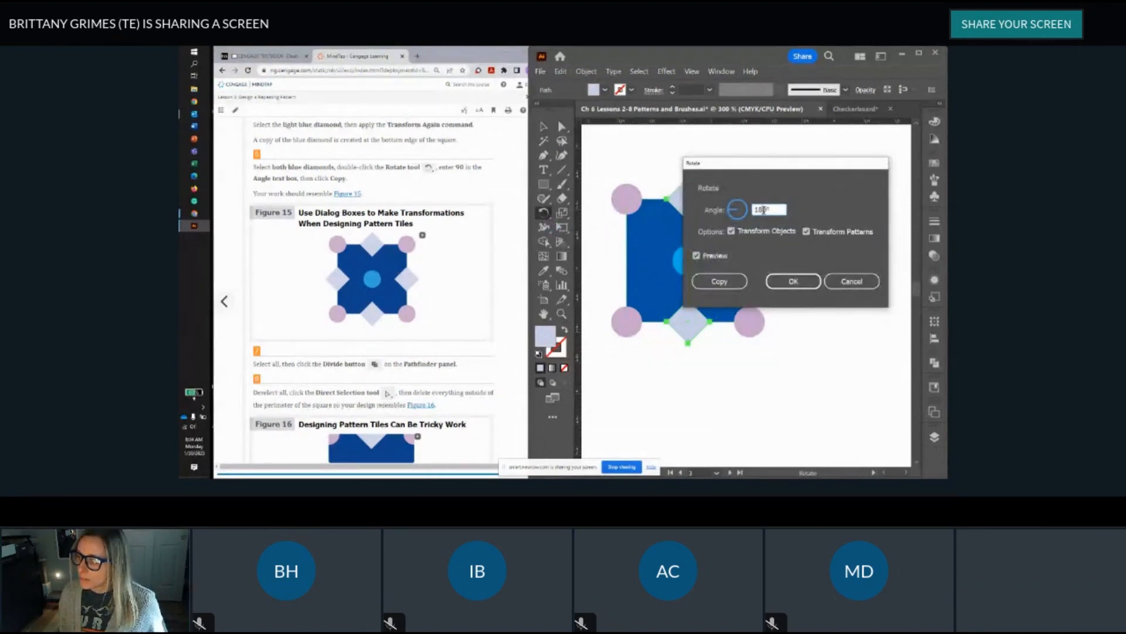
{"action": "type", "text": "9"}
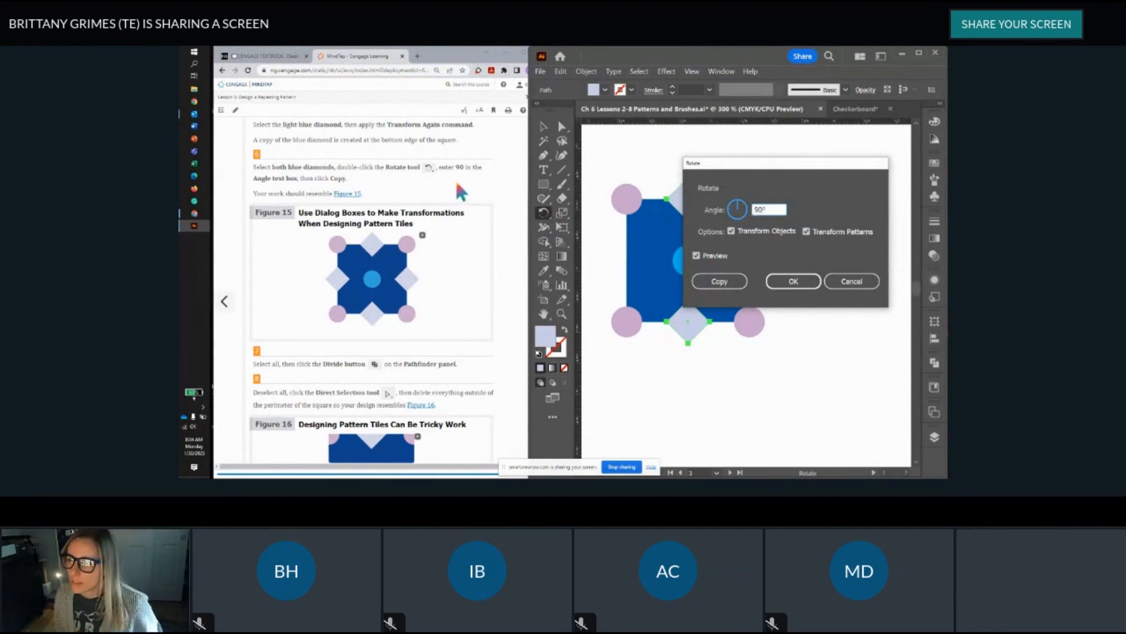
{"action": "left_click", "coordinate": [728, 284]}
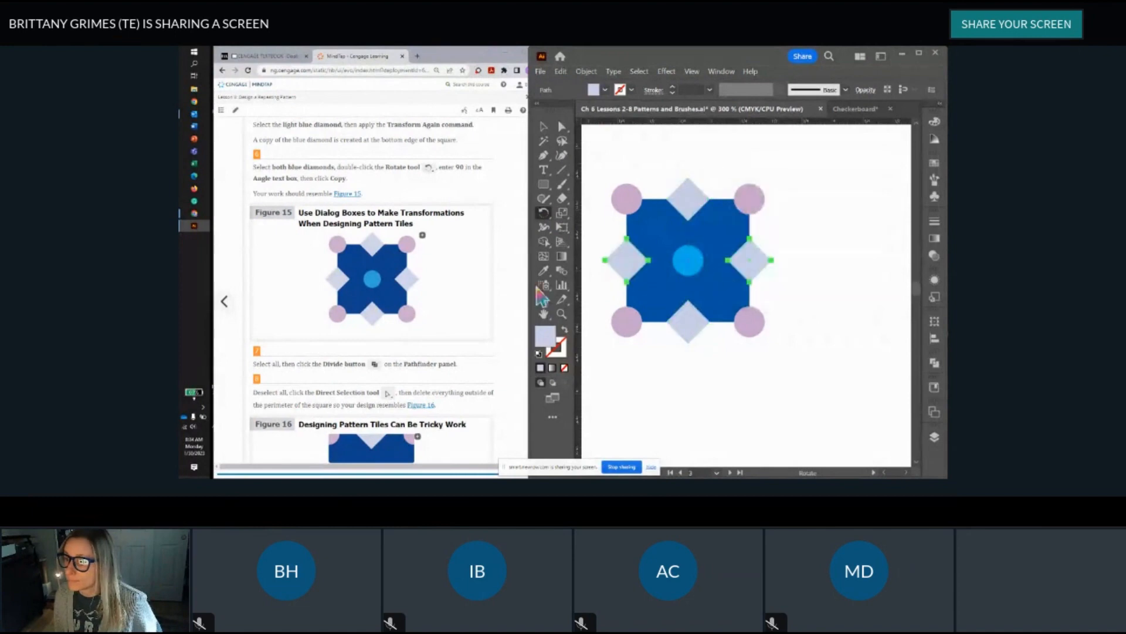
Step: Select the entire tile artwork and split its overlapping shapes with the Pathfinder Divide operation, leaving everything deselected
{"action": "key", "text": "ctrl+shift+a"}
{"action": "scroll", "coordinate": [266, 180], "scroll_direction": "down", "scroll_amount": 1}
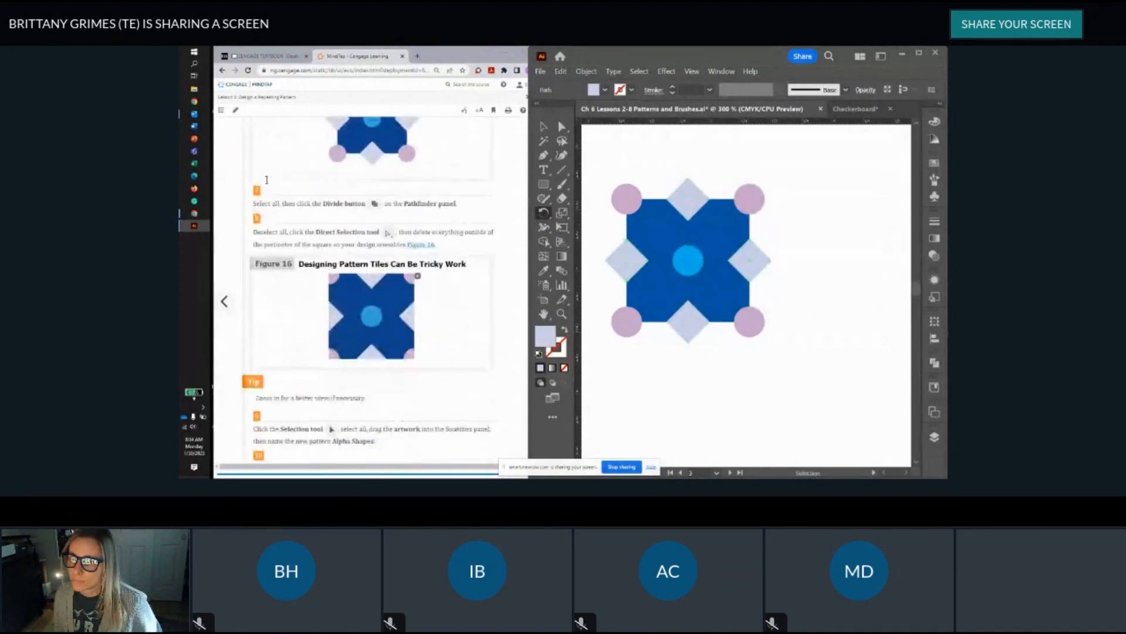
{"action": "left_click", "coordinate": [544, 212]}
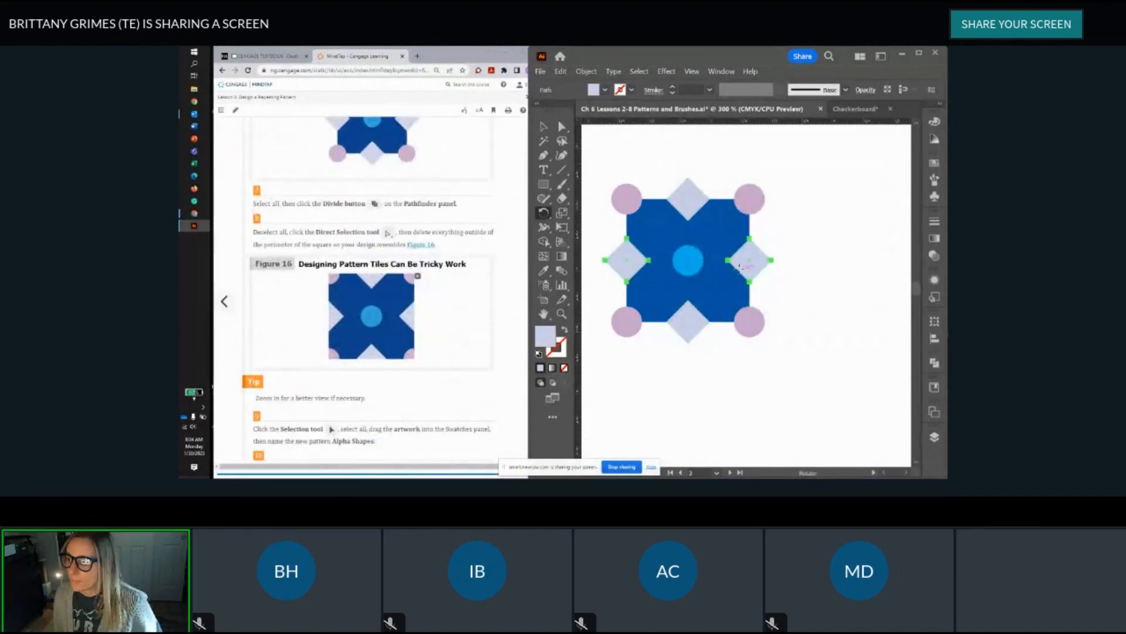
{"action": "scroll", "coordinate": [742, 267], "scroll_direction": "down", "scroll_amount": 1}
{"action": "scroll", "coordinate": [323, 204], "scroll_direction": "up", "scroll_amount": 2}
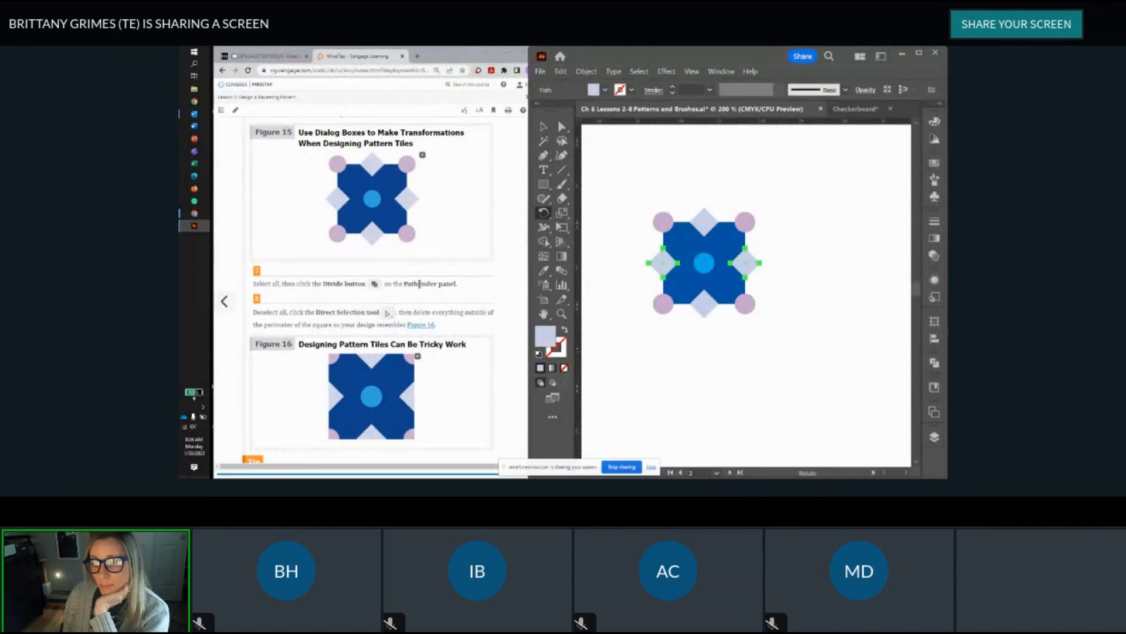
{"action": "scroll", "coordinate": [419, 284], "scroll_direction": "down", "scroll_amount": 2}
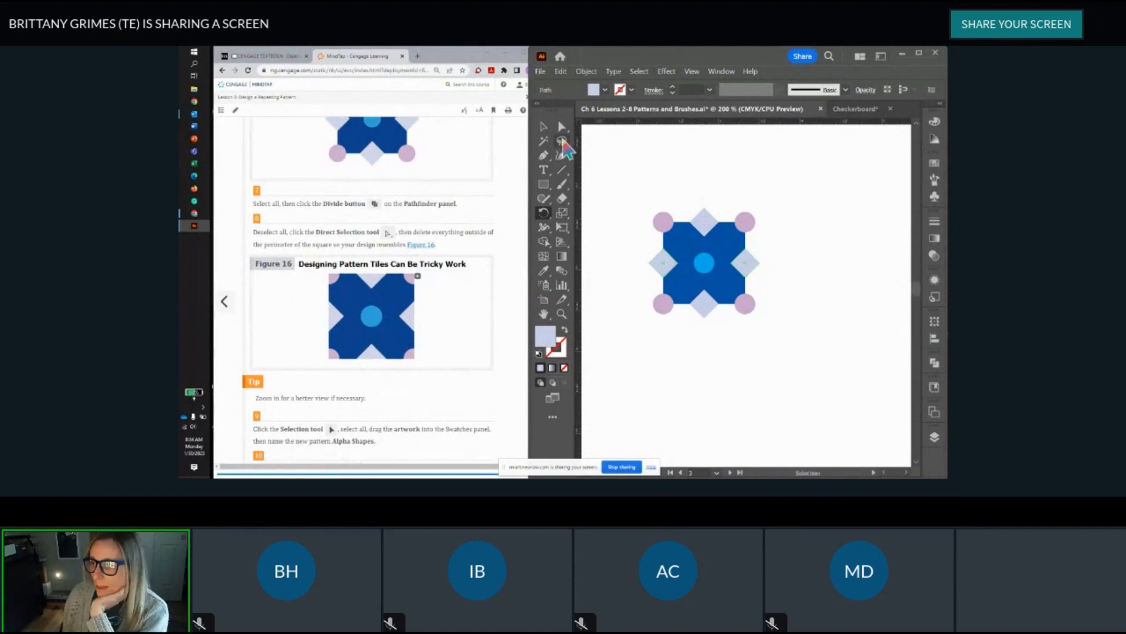
{"action": "left_click", "coordinate": [543, 126]}
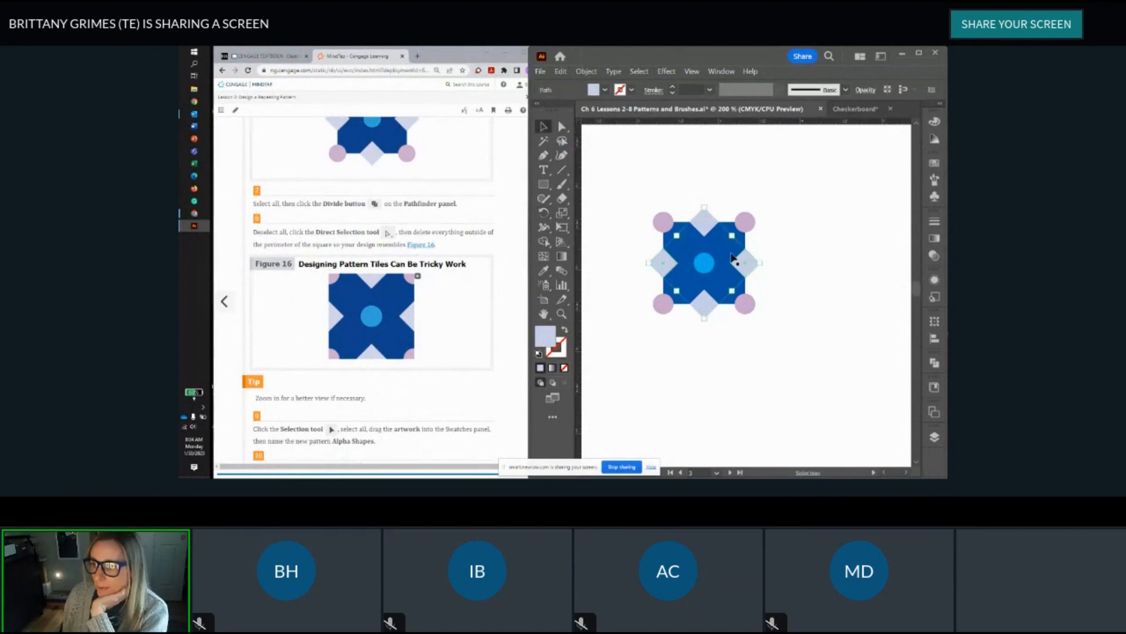
{"action": "left_click", "coordinate": [622, 162]}
{"action": "left_click_drag", "start_coordinate": [635, 190], "coordinate": [811, 347]}
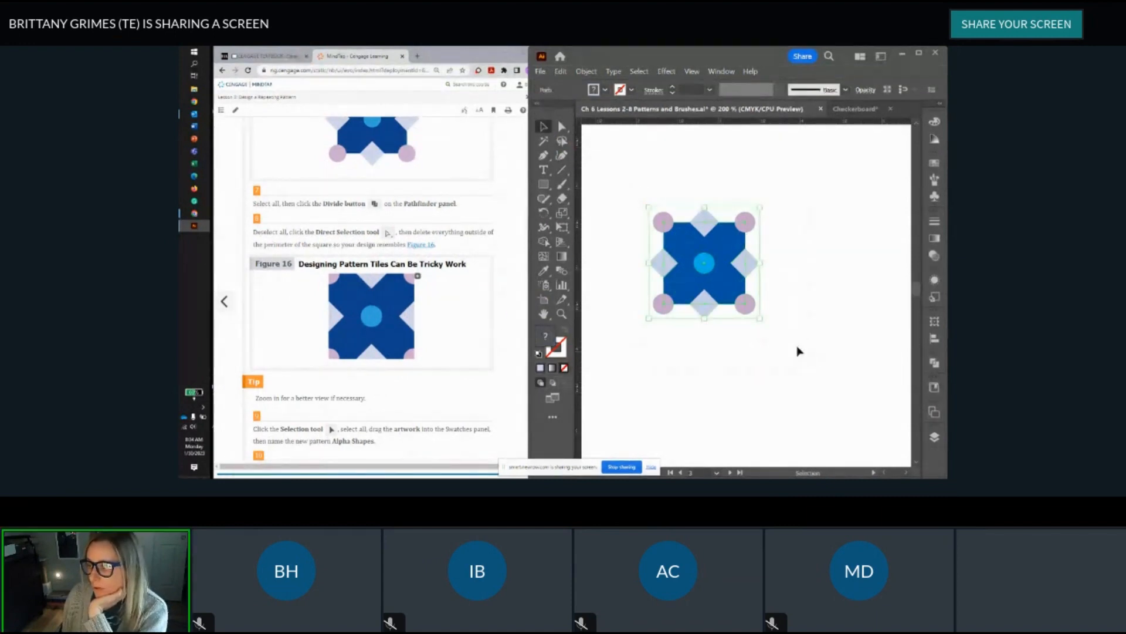
{"action": "left_click", "coordinate": [722, 72]}
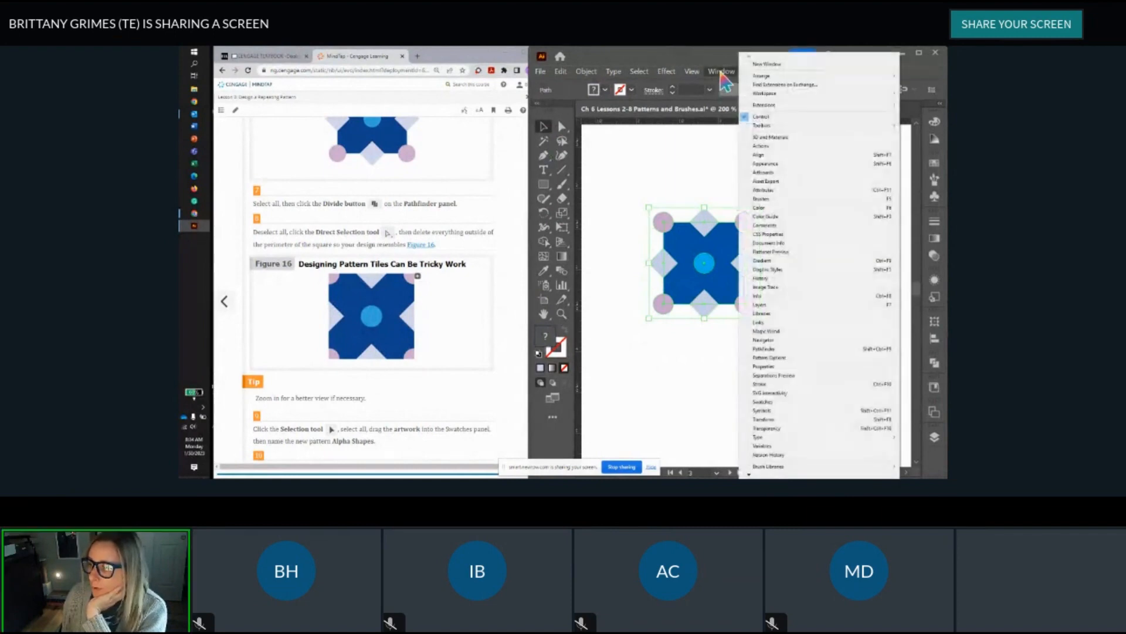
{"action": "left_click", "coordinate": [783, 350]}
{"action": "left_click_drag", "start_coordinate": [859, 359], "coordinate": [847, 175]}
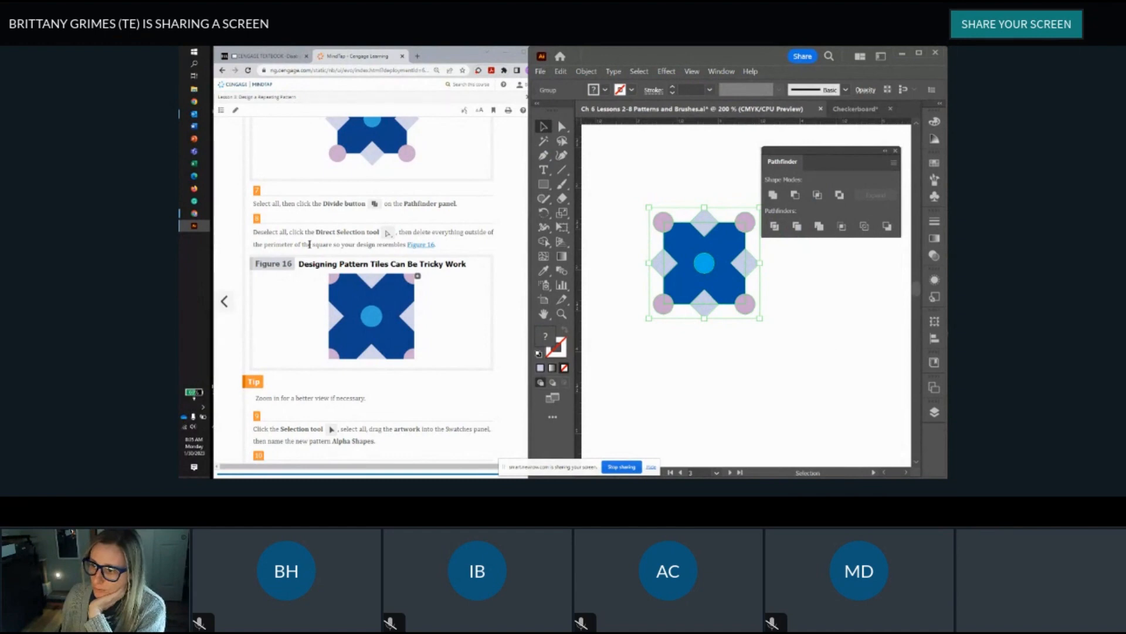
{"action": "left_click", "coordinate": [820, 309]}
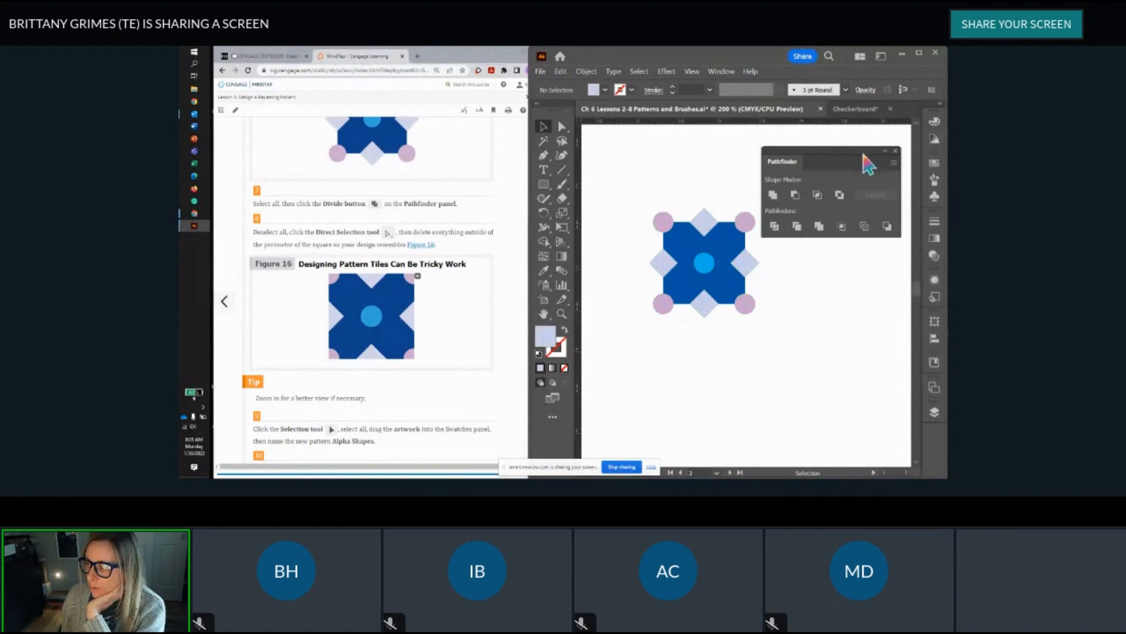
{"action": "left_click_drag", "start_coordinate": [868, 151], "coordinate": [878, 147]}
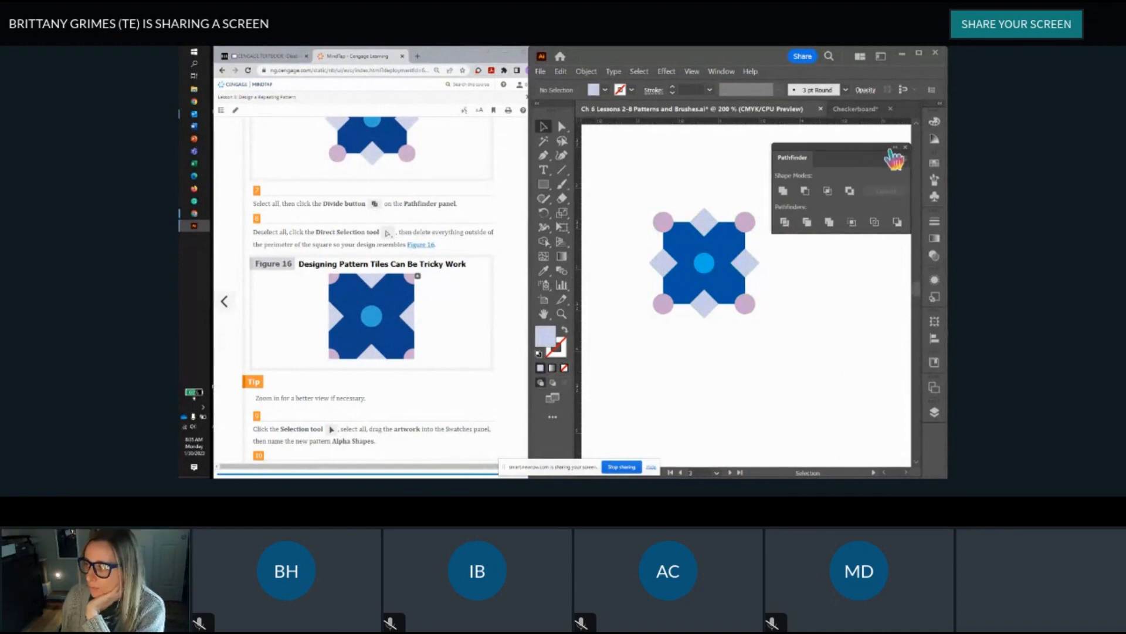
{"action": "left_click", "coordinate": [906, 148]}
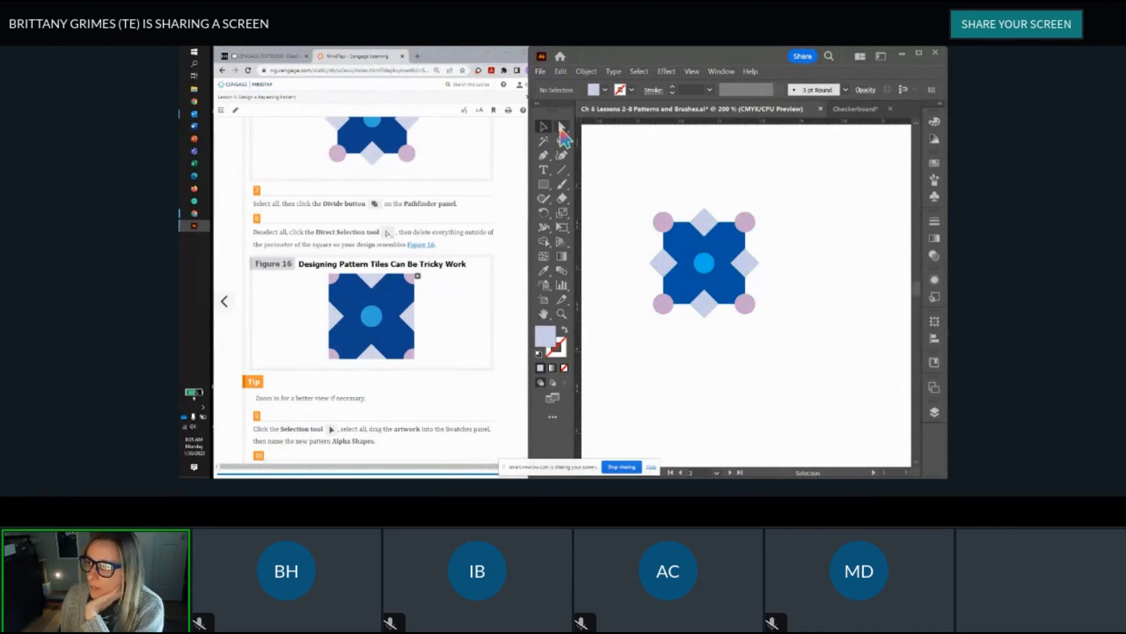
Step: Delete the parts of the two upper lavender circles and the top light blue diamond outside the square, using Direct Selection
{"action": "left_click", "coordinate": [562, 126]}
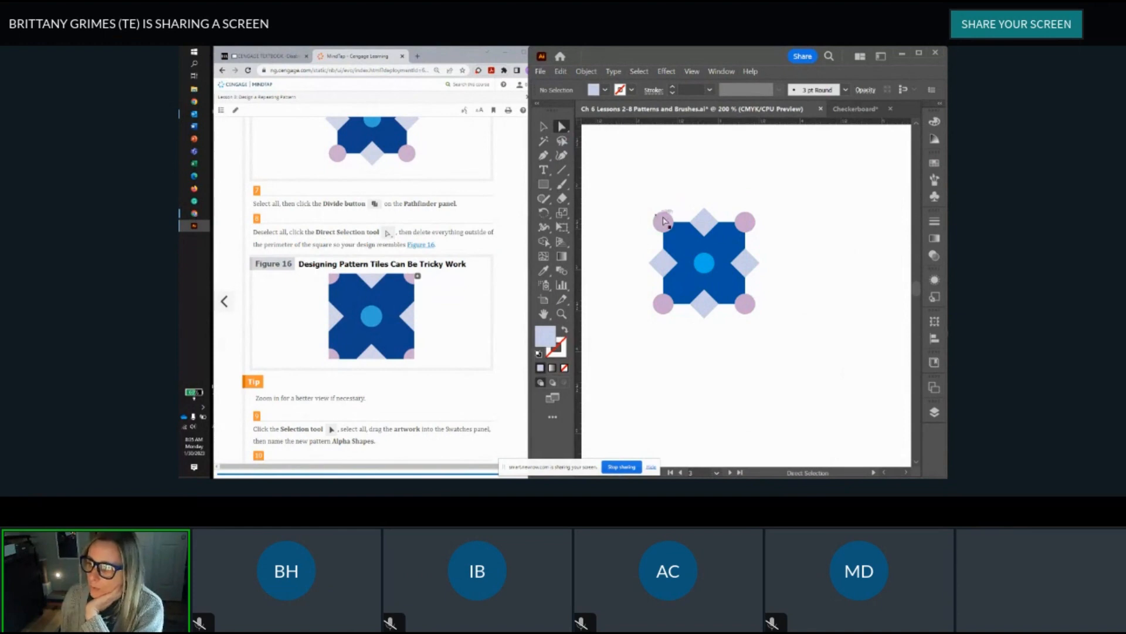
{"action": "left_click", "coordinate": [663, 222]}
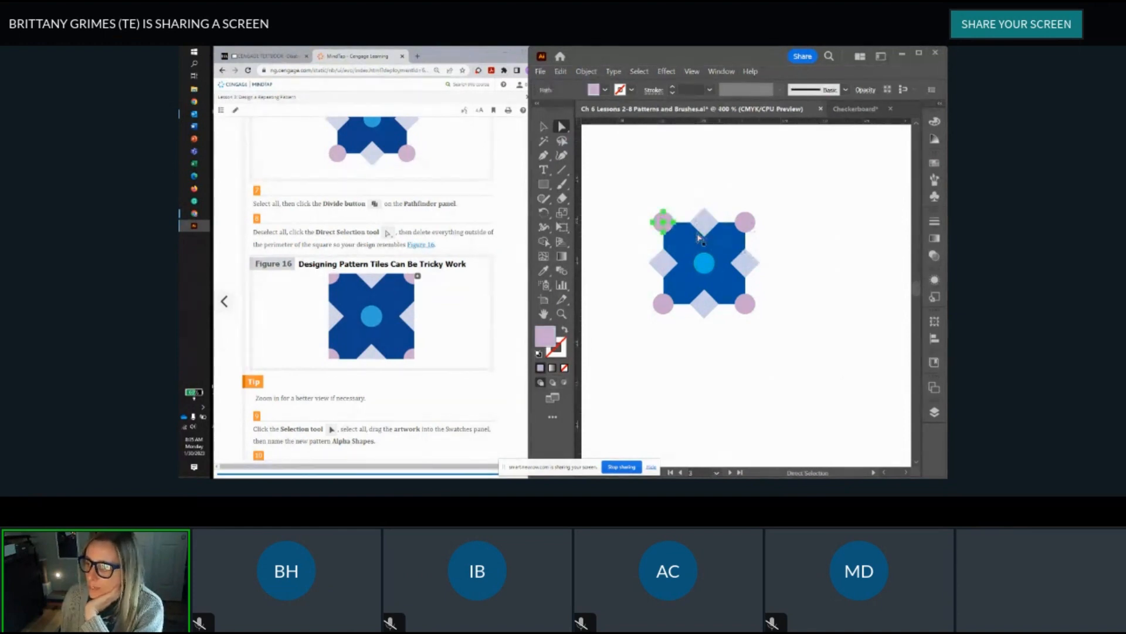
{"action": "scroll", "coordinate": [671, 221], "scroll_direction": "up", "scroll_amount": 2}
{"action": "left_click", "coordinate": [638, 231]}
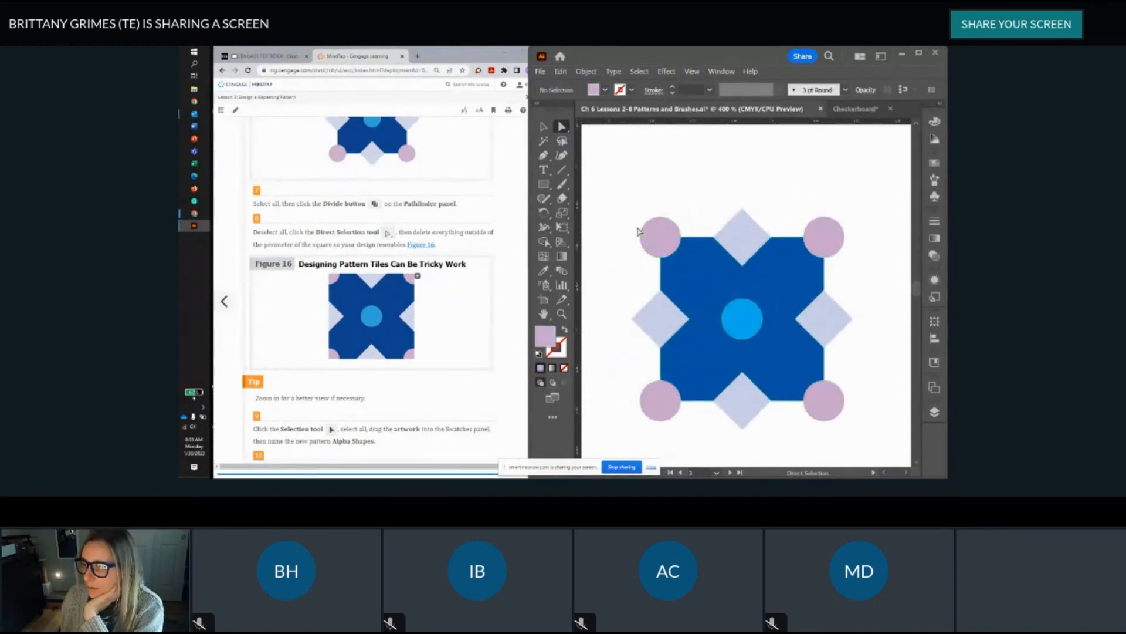
{"action": "left_click", "coordinate": [645, 235]}
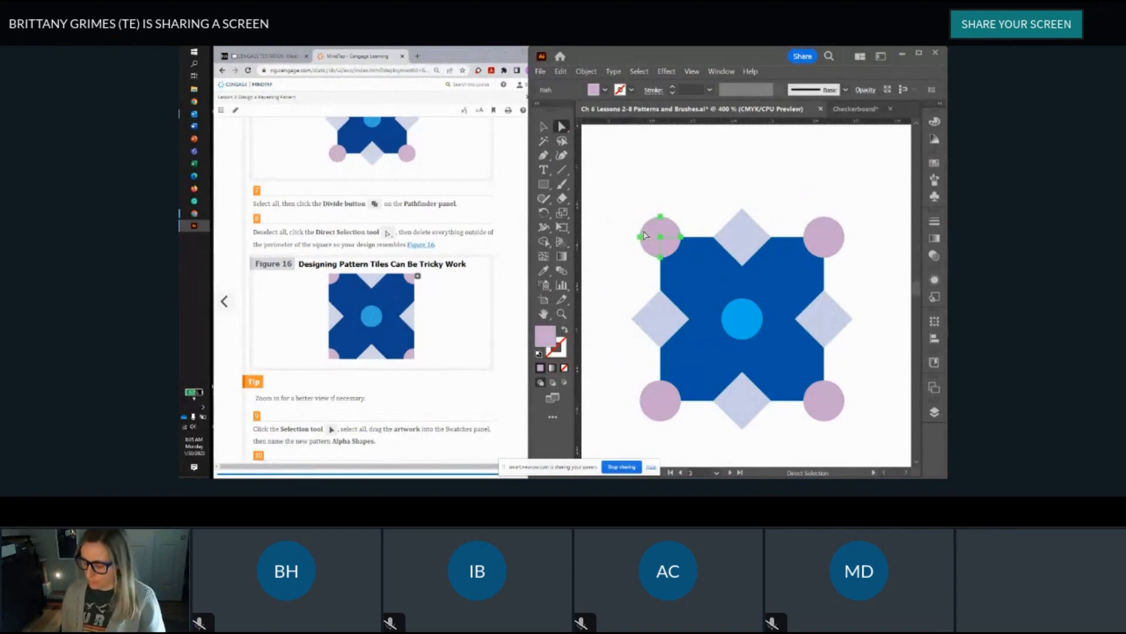
{"action": "key", "text": "Delete"}
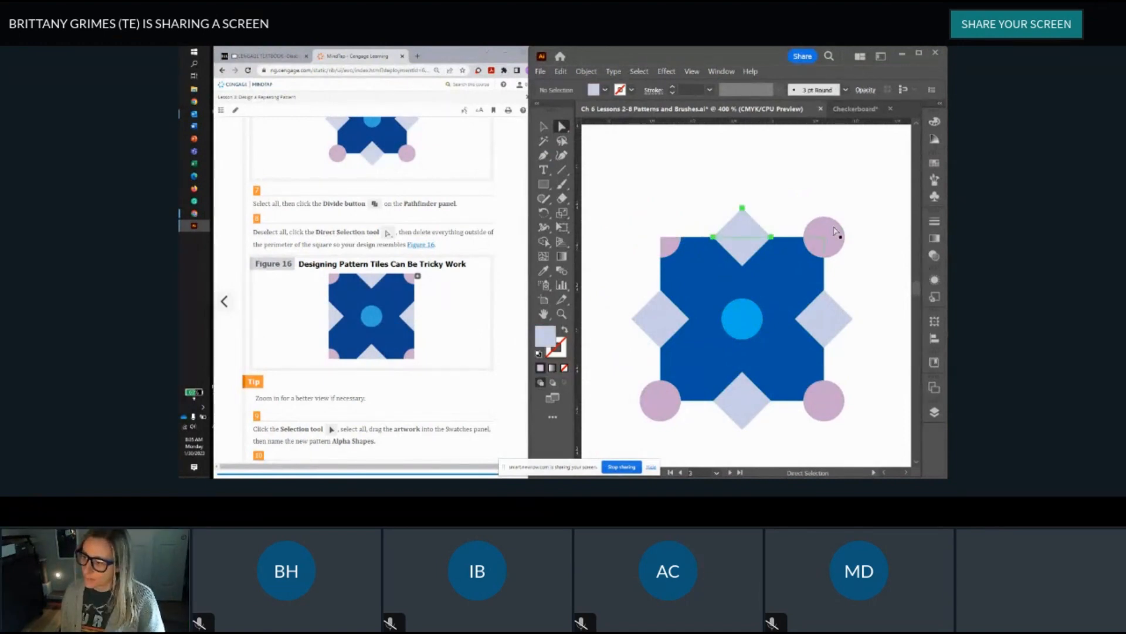
{"action": "left_click", "coordinate": [836, 234]}
{"action": "key", "text": "Delete"}
Step: Delete the parts of the right, bottom and left diamonds and the two lower circles that extend outside the square
{"action": "left_click", "coordinate": [848, 320]}
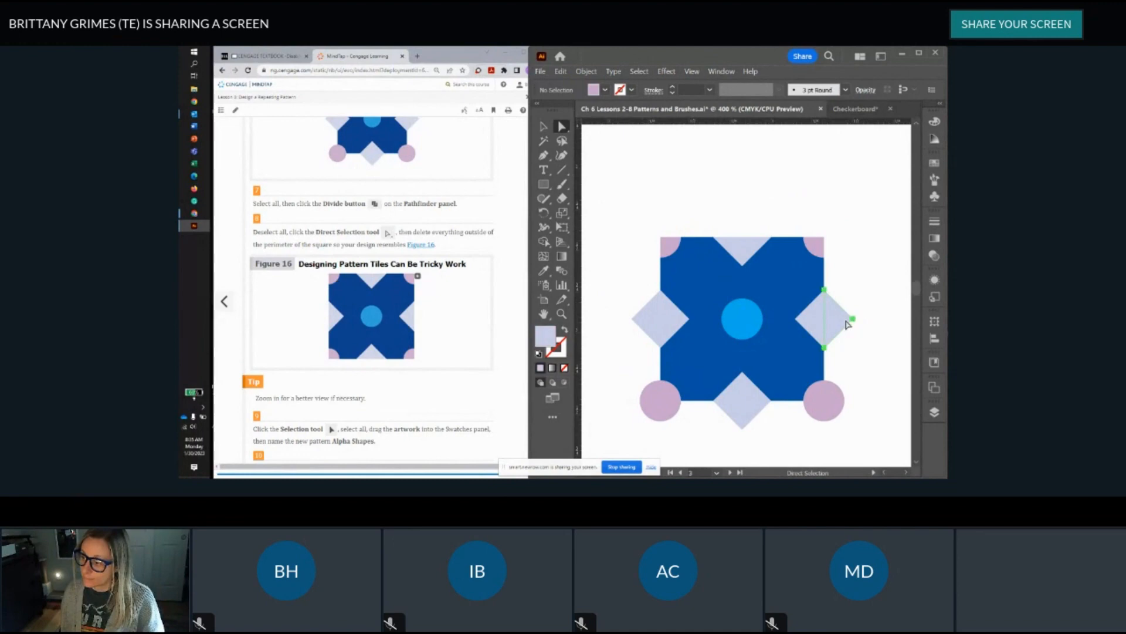
{"action": "key", "text": "Delete"}
{"action": "left_click", "coordinate": [838, 412]}
{"action": "key", "text": "Delete"}
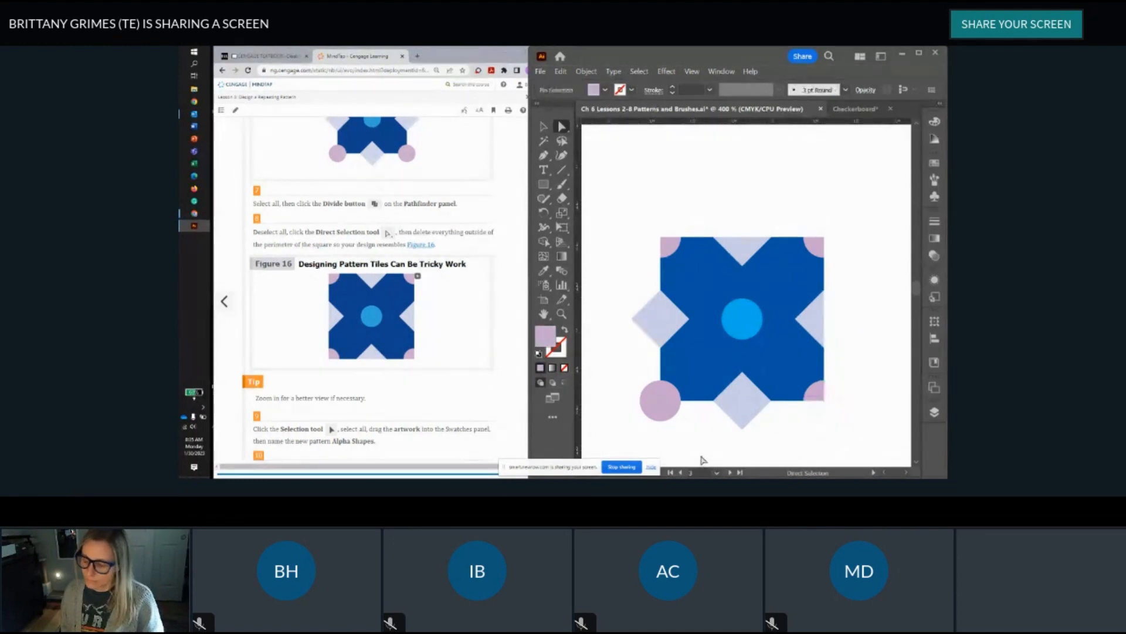
{"action": "left_click", "coordinate": [740, 414]}
{"action": "key", "text": "Delete"}
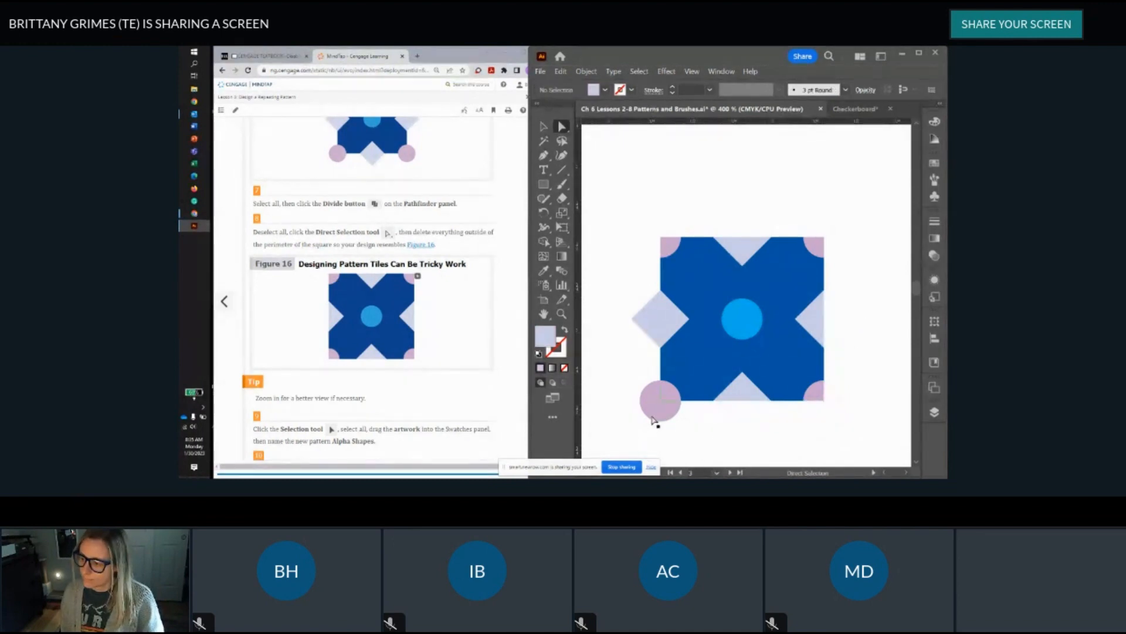
{"action": "left_click", "coordinate": [654, 416]}
{"action": "key", "text": "Delete"}
{"action": "left_click", "coordinate": [643, 322]}
{"action": "key", "text": "Delete"}
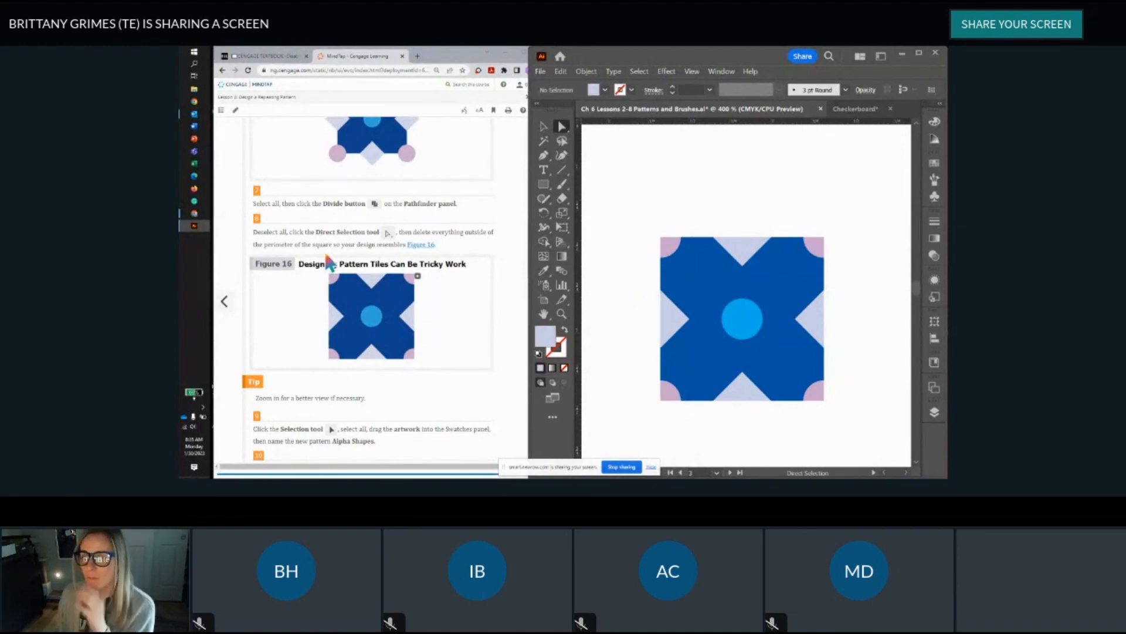
Step: Select the whole trimmed tile on the A6-3 Repeating Pattern artboard and add it to the swatches as a new pattern
{"action": "scroll", "coordinate": [330, 265], "scroll_direction": "down", "scroll_amount": 5}
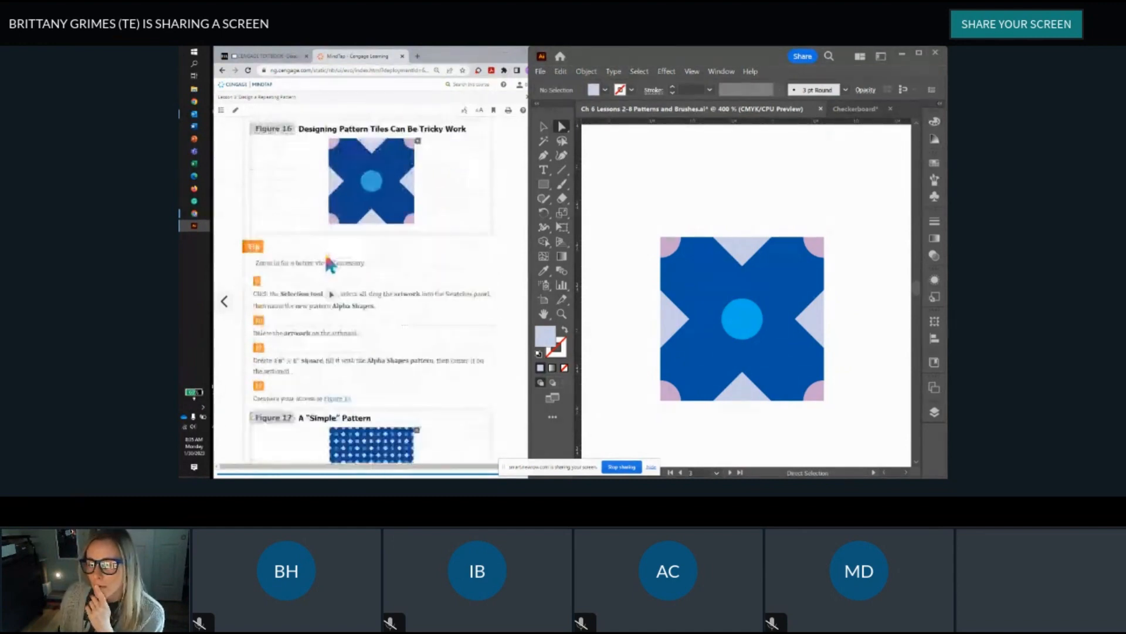
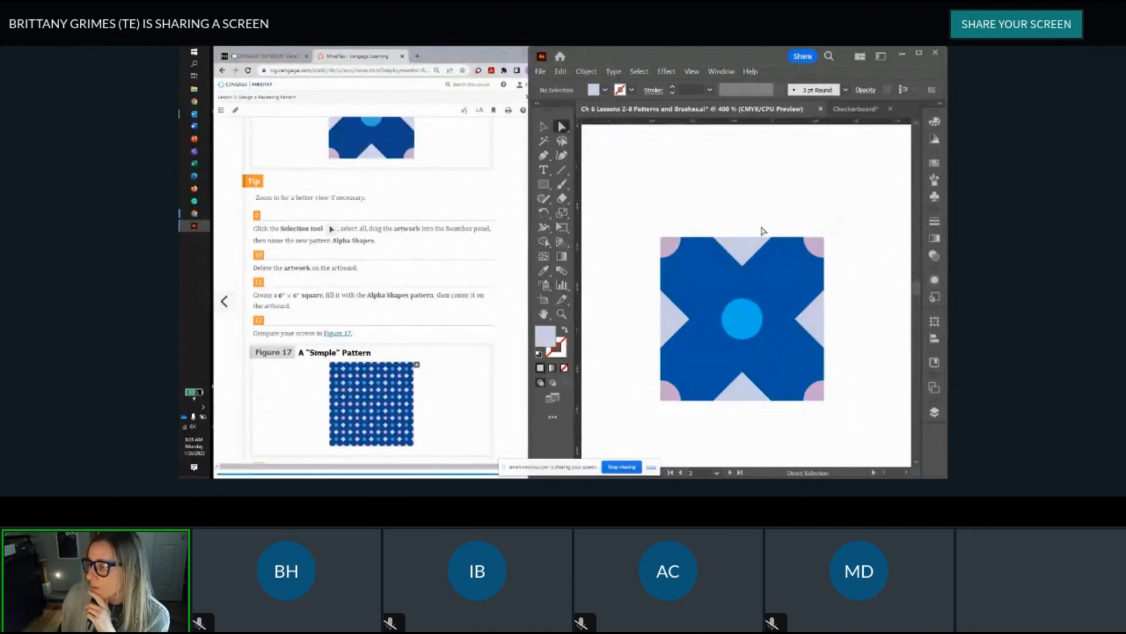
{"action": "scroll", "coordinate": [762, 231], "scroll_direction": "down", "scroll_amount": 2}
{"action": "scroll", "coordinate": [765, 224], "scroll_direction": "down", "scroll_amount": 2}
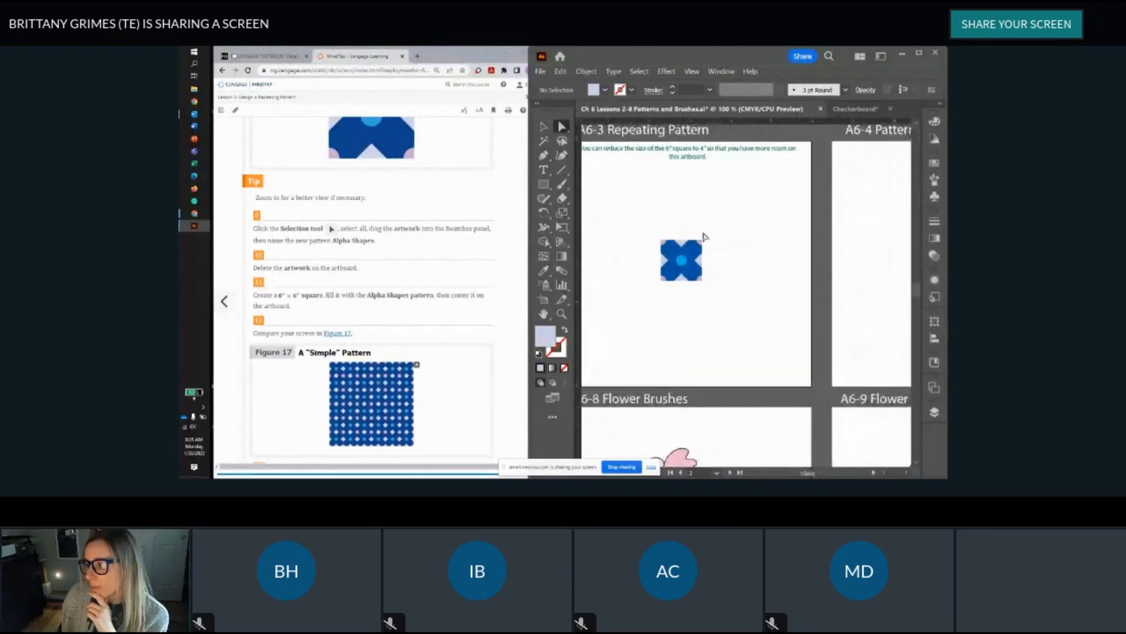
{"action": "left_click", "coordinate": [543, 126]}
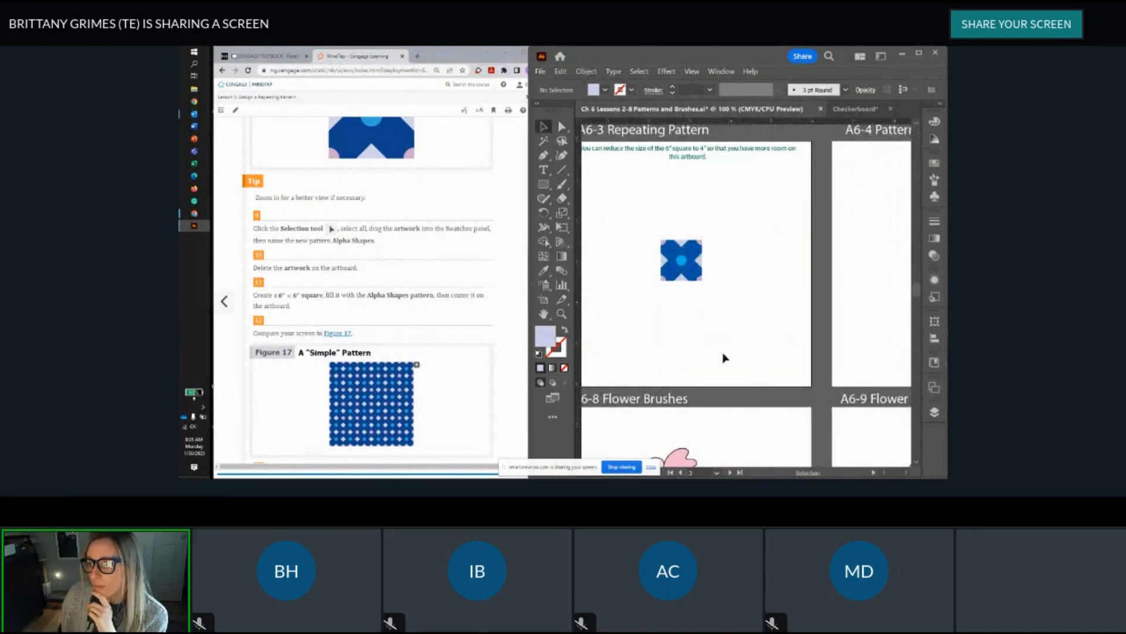
{"action": "left_click_drag", "start_coordinate": [652, 215], "coordinate": [742, 328]}
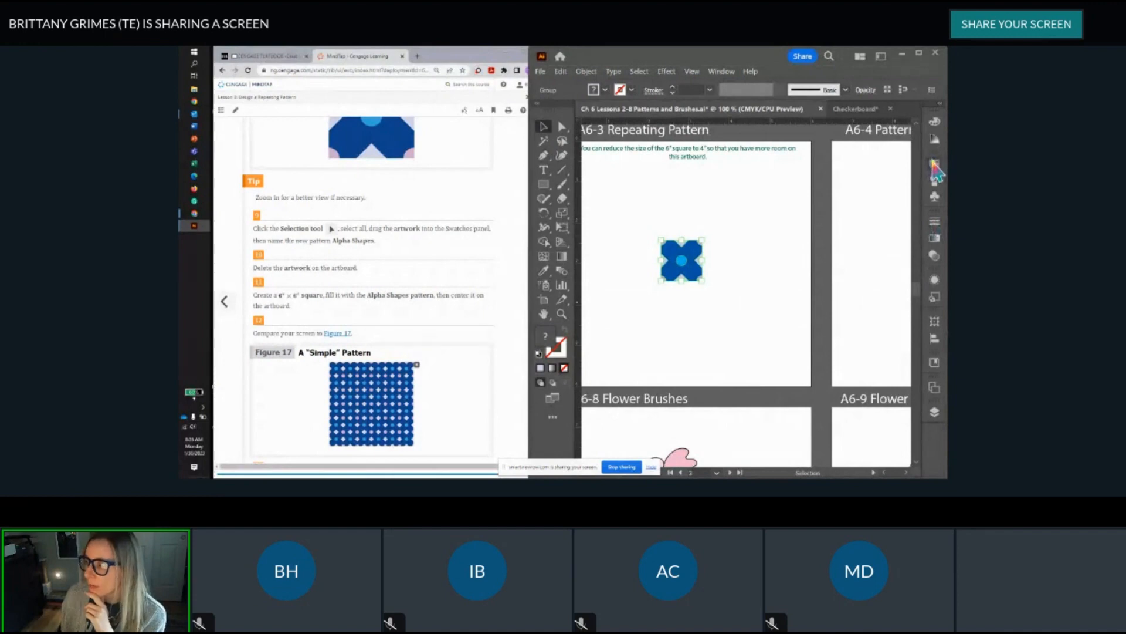
{"action": "left_click", "coordinate": [934, 165]}
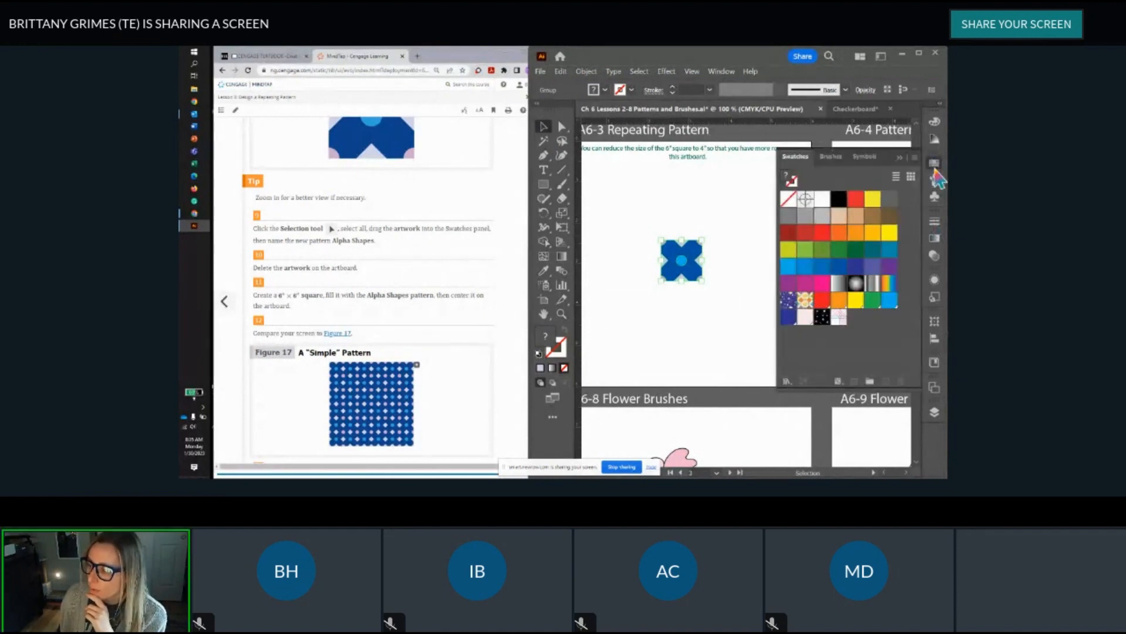
{"action": "left_click_drag", "start_coordinate": [689, 254], "coordinate": [885, 332]}
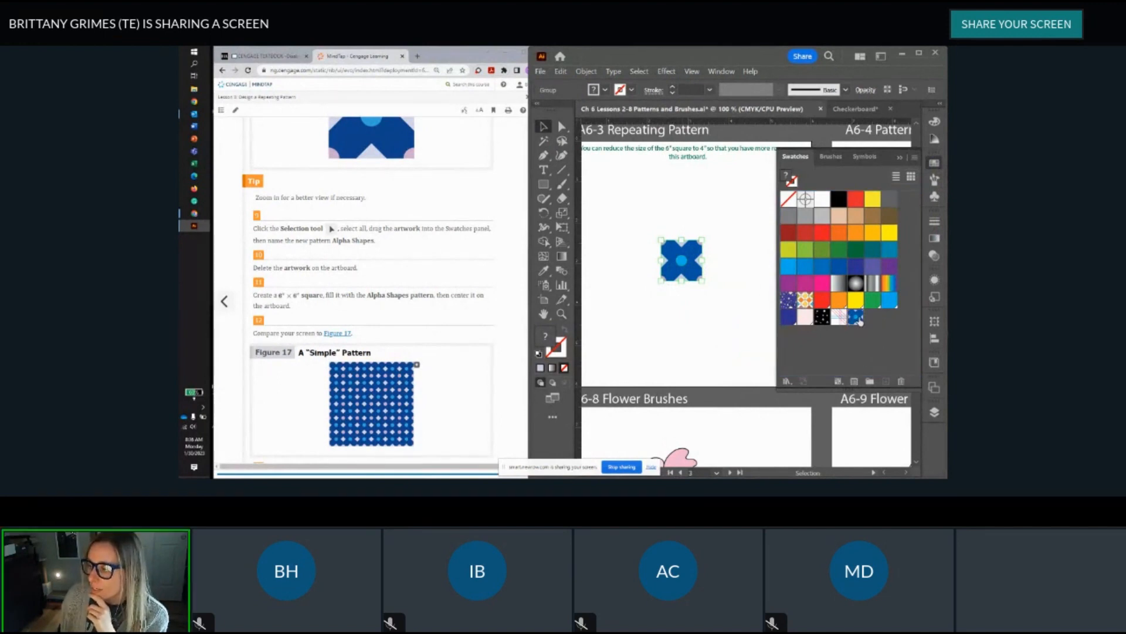
Step: Rename the new pattern swatch as Alpha Shapes and exit pattern editing
{"action": "double_click", "coordinate": [857, 318]}
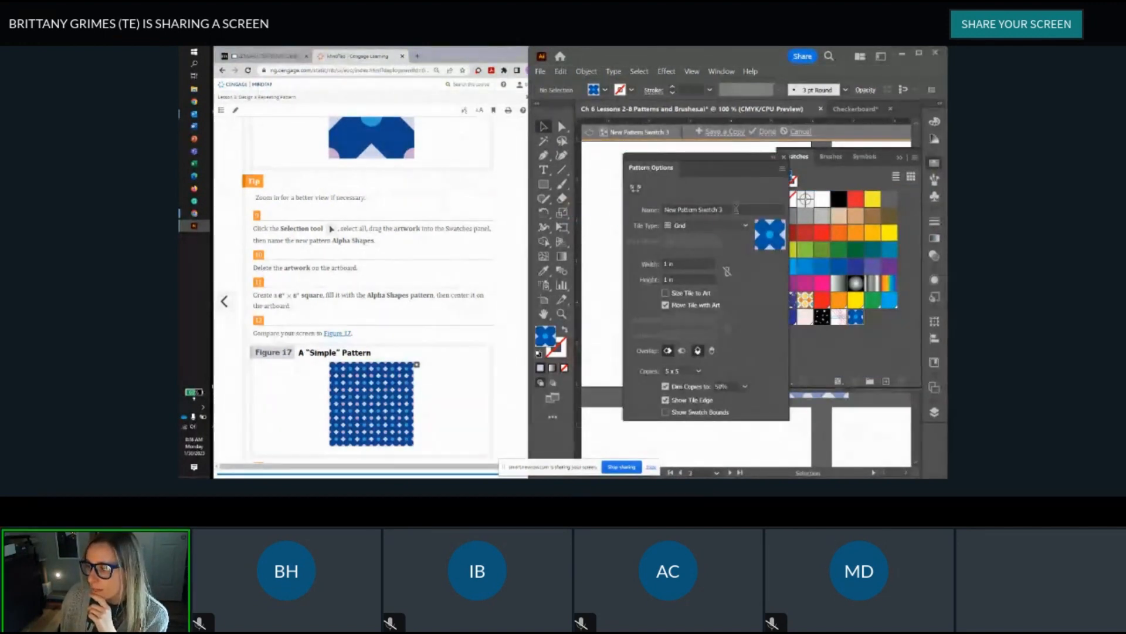
{"action": "left_click", "coordinate": [735, 209]}
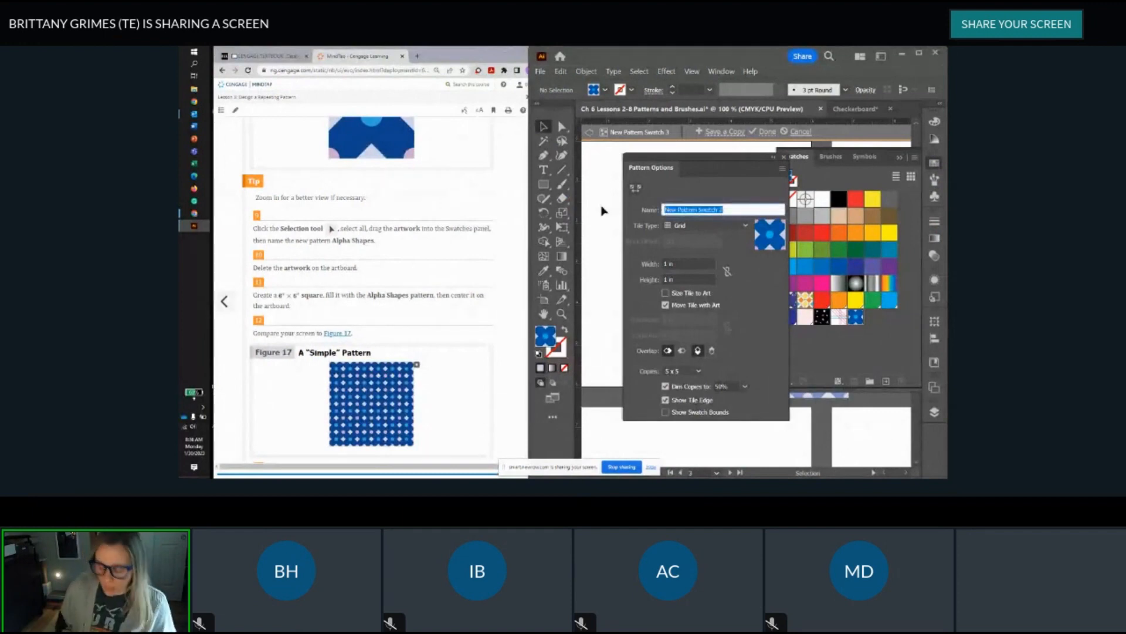
{"action": "type", "text": "Alpha "}
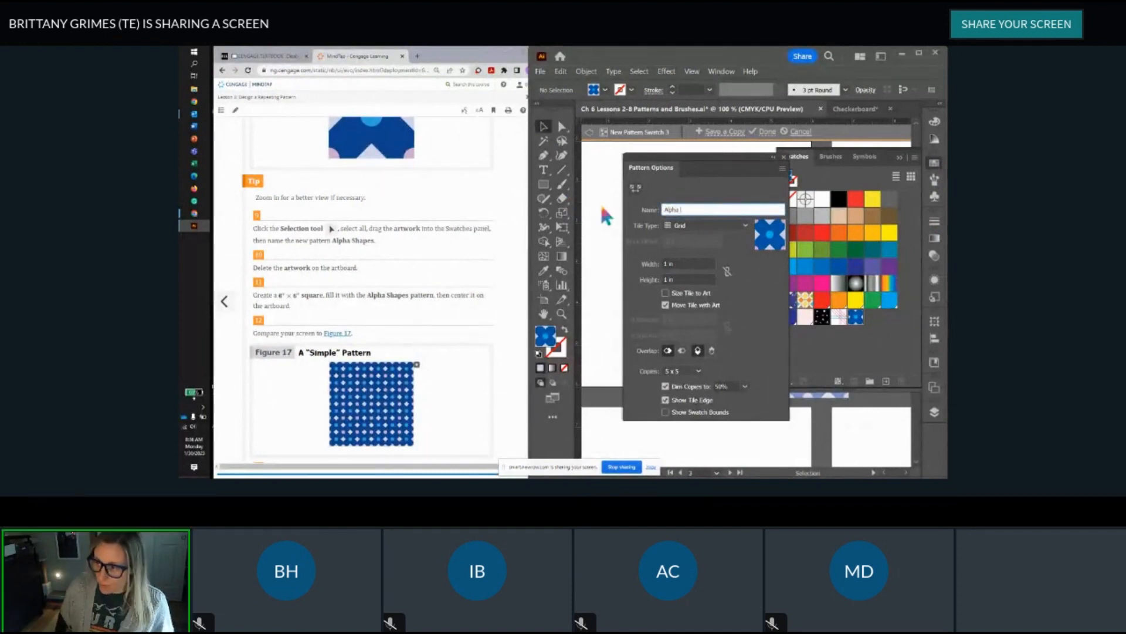
{"action": "type", "text": "Shap"}
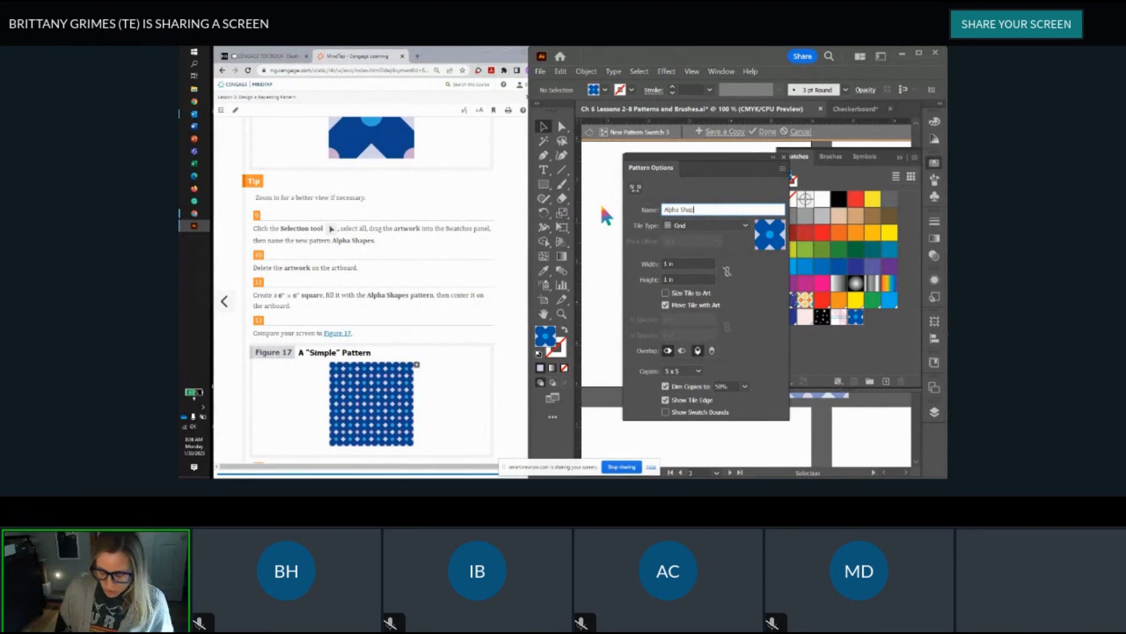
{"action": "type", "text": "es"}
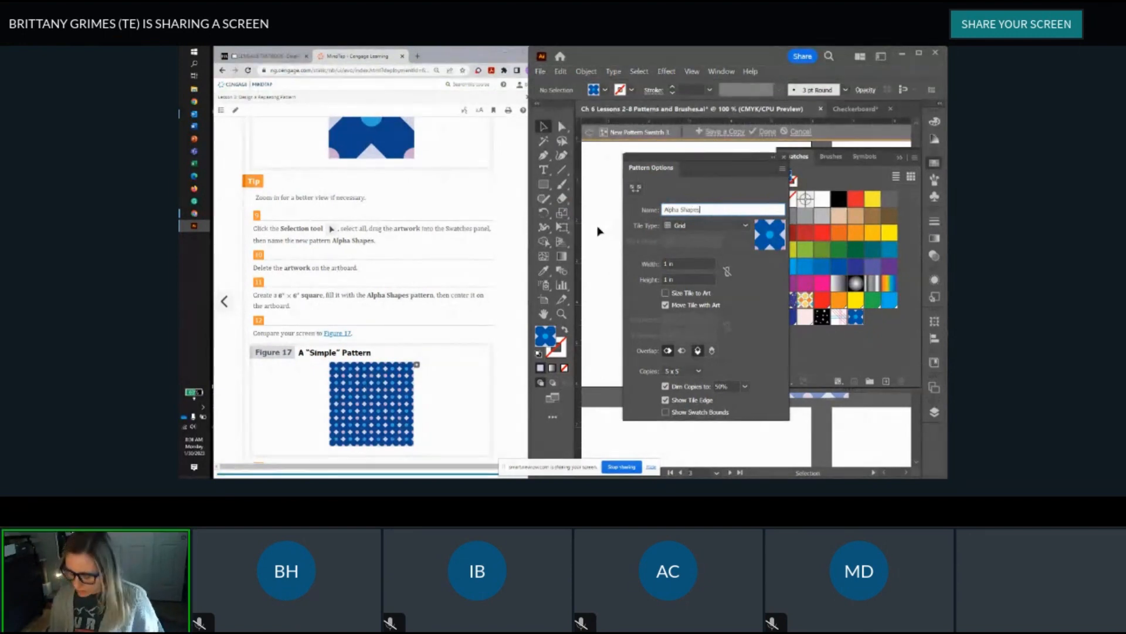
{"action": "key", "text": "Return"}
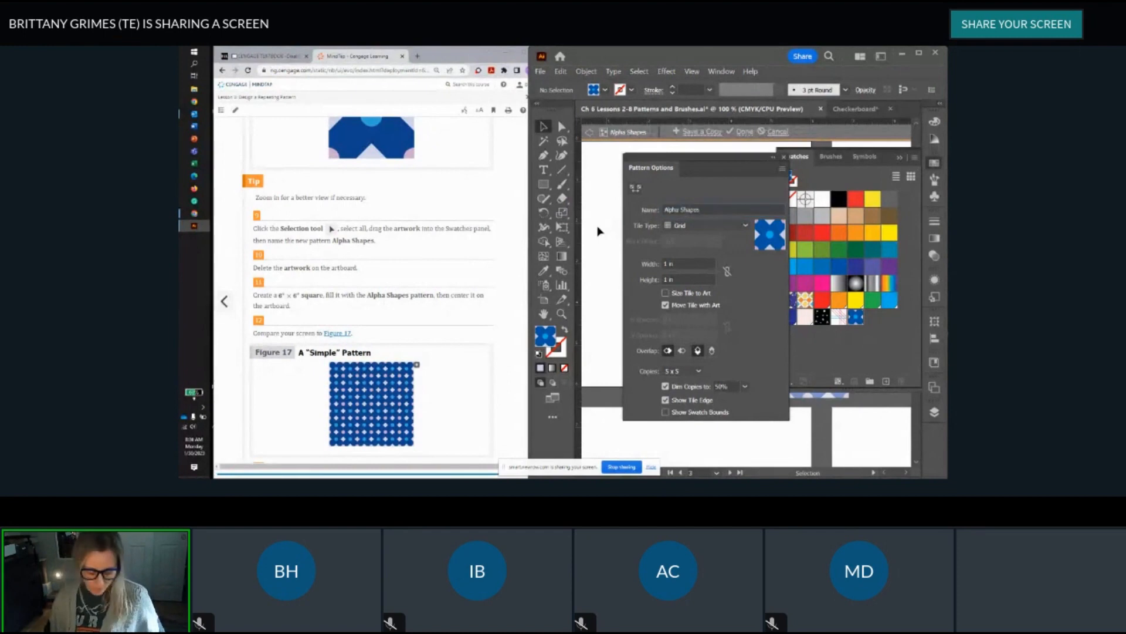
{"action": "key", "text": "Escape"}
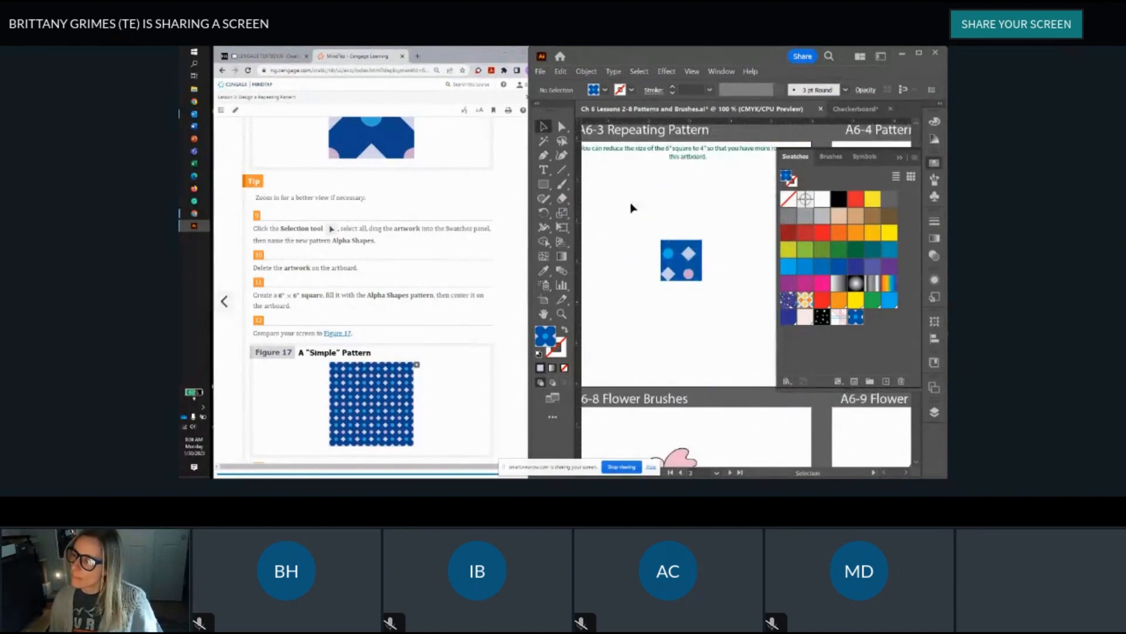
{"action": "scroll", "coordinate": [671, 261], "scroll_direction": "up", "scroll_amount": 2}
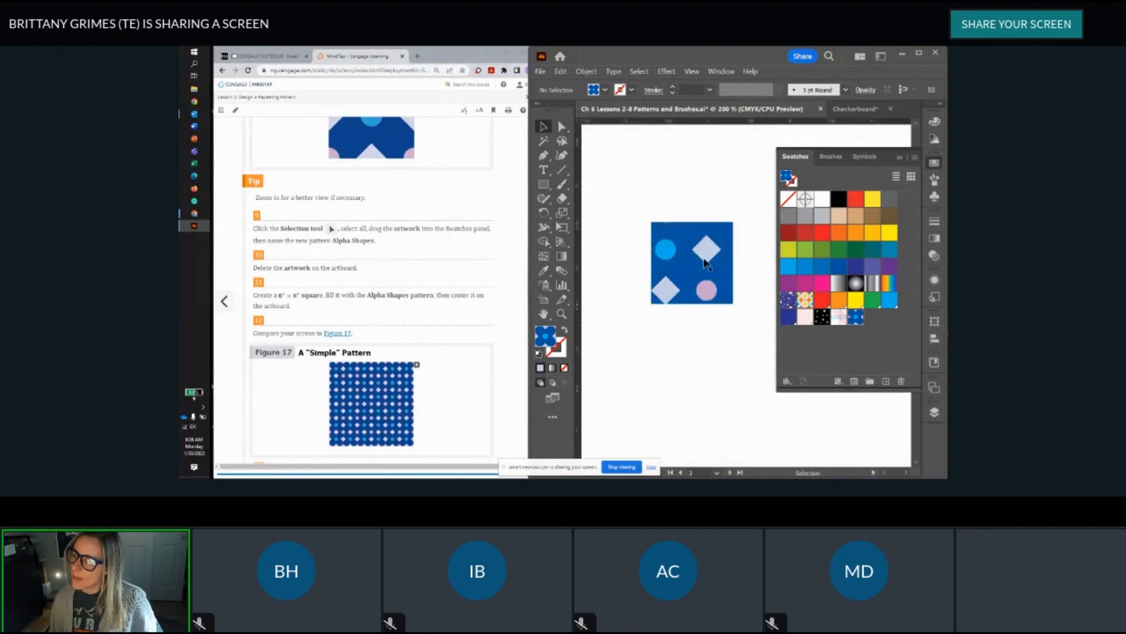
Step: Delete the original trimmed pattern tile artwork from the A6-3 Repeating Pattern artboard
{"action": "scroll", "coordinate": [725, 259], "scroll_direction": "down", "scroll_amount": 2}
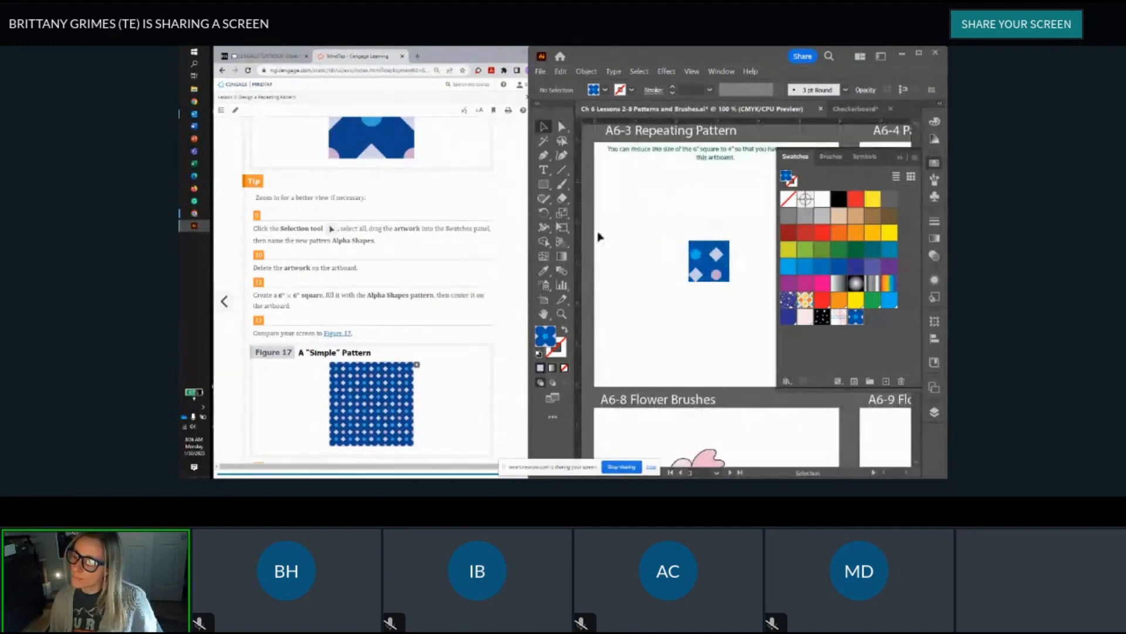
{"action": "scroll", "coordinate": [648, 226], "scroll_direction": "down", "scroll_amount": 1}
{"action": "scroll", "coordinate": [385, 286], "scroll_direction": "down", "scroll_amount": 1}
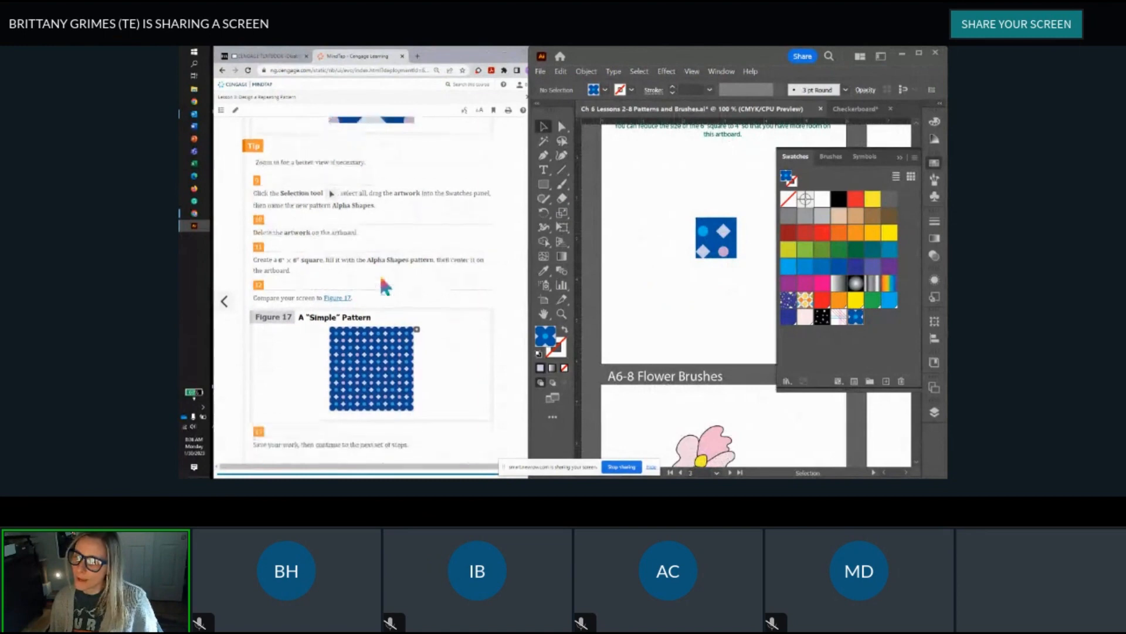
{"action": "left_click_drag", "start_coordinate": [693, 210], "coordinate": [713, 274]}
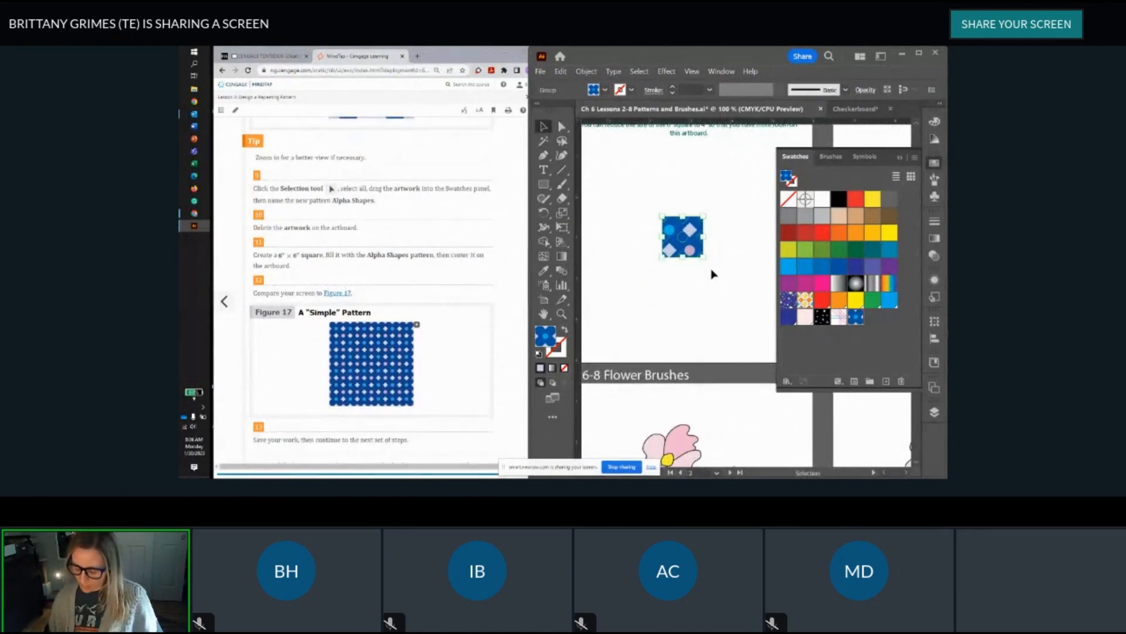
{"action": "key", "text": "Delete"}
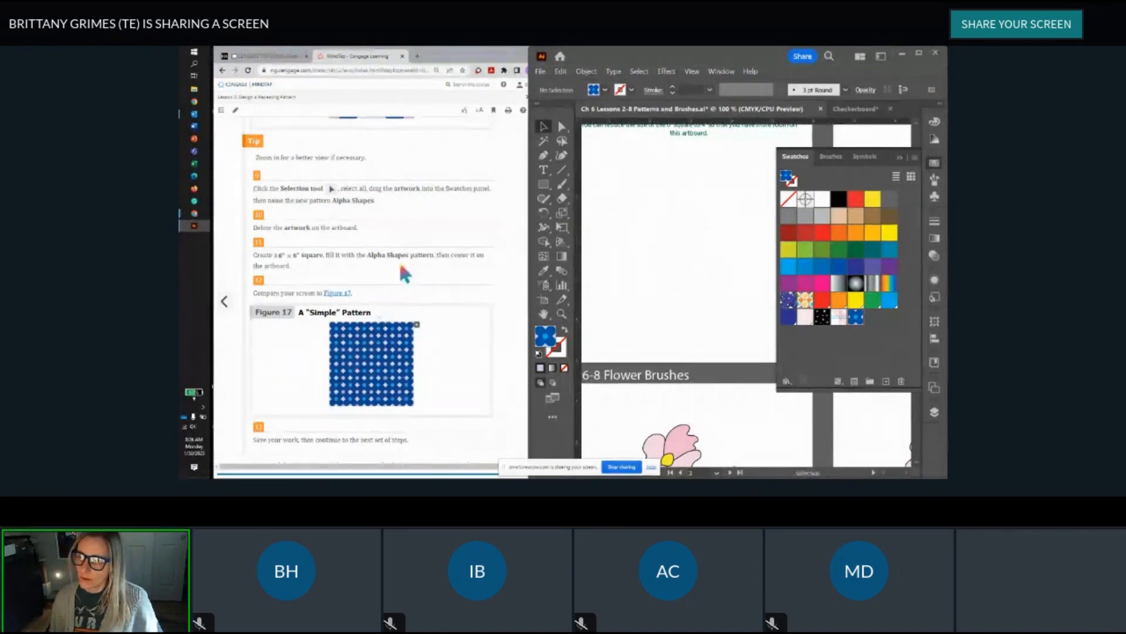
Step: Create a 4 in by 4 in square filled with the Alpha Shapes pattern and center it on the A6-3 Repeating Pattern artboard
{"action": "scroll", "coordinate": [341, 243], "scroll_direction": "down", "scroll_amount": 1}
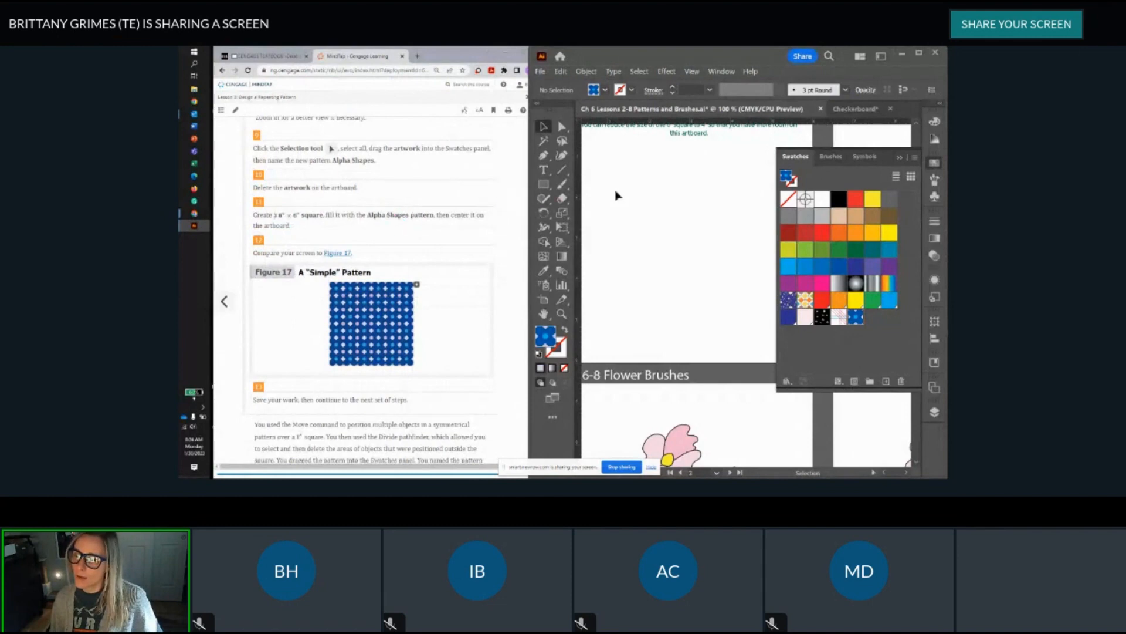
{"action": "key", "text": "ctrl+minus"}
{"action": "left_click_drag", "start_coordinate": [617, 195], "coordinate": [631, 204]}
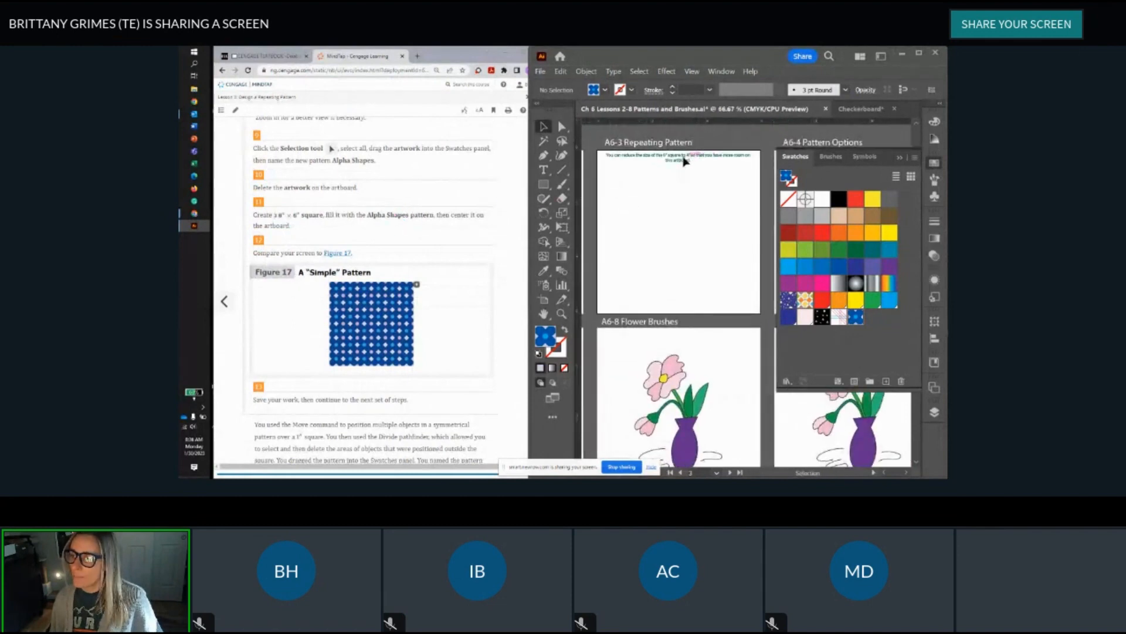
{"action": "key", "text": "ctrl+minus"}
{"action": "key", "text": "ctrl+minus"}
{"action": "key", "text": "ctrl+minus"}
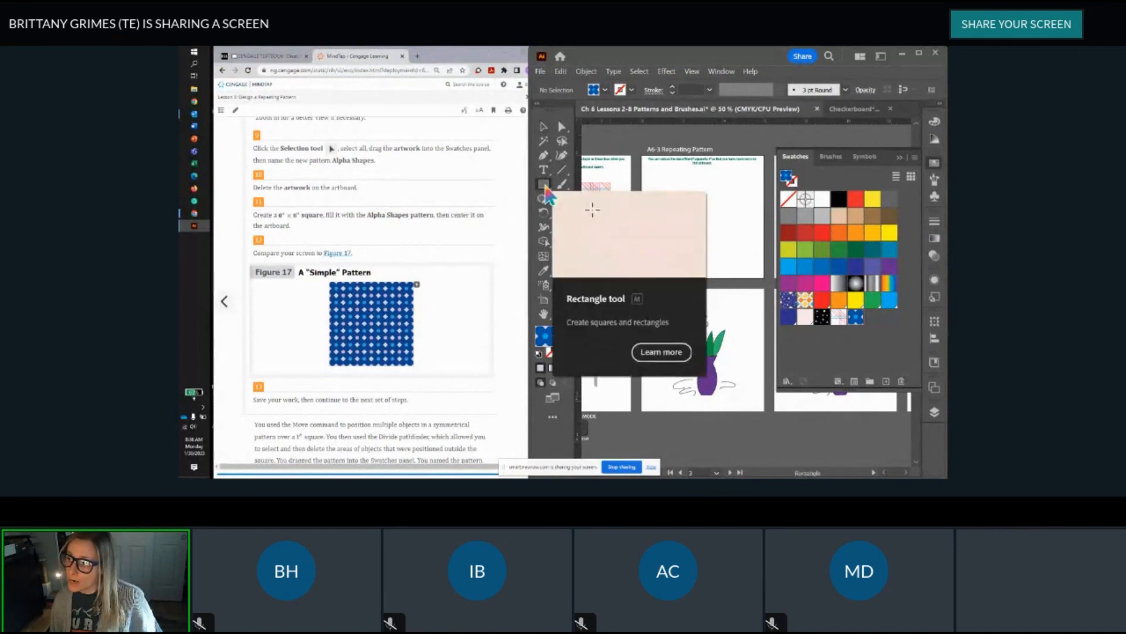
{"action": "left_click", "coordinate": [544, 186]}
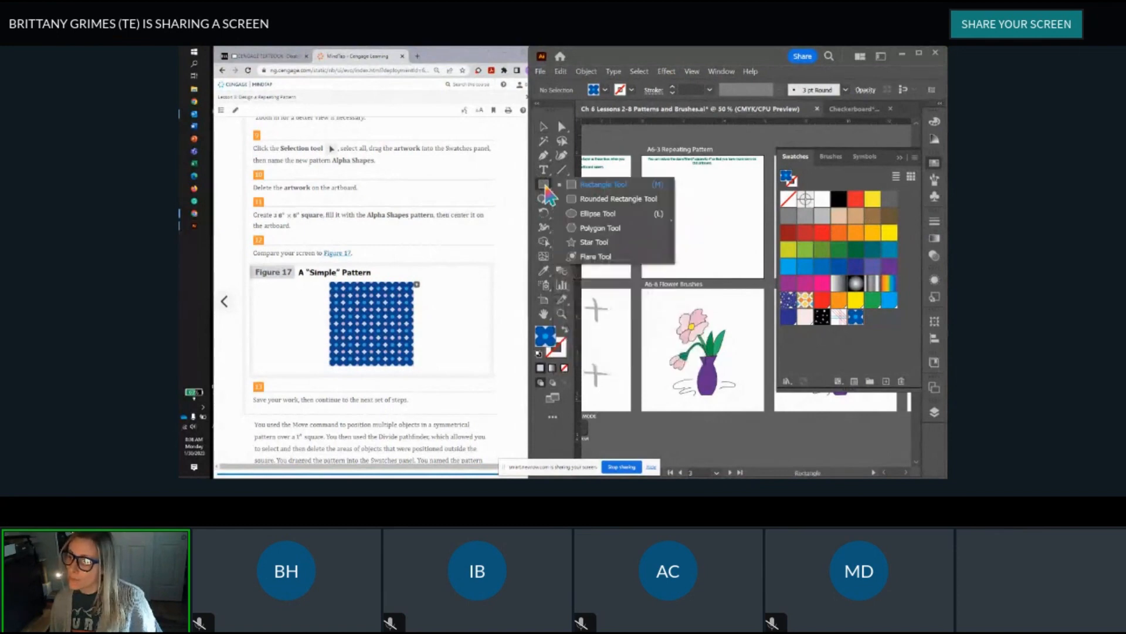
{"action": "left_click", "coordinate": [614, 185]}
{"action": "left_click", "coordinate": [683, 192]}
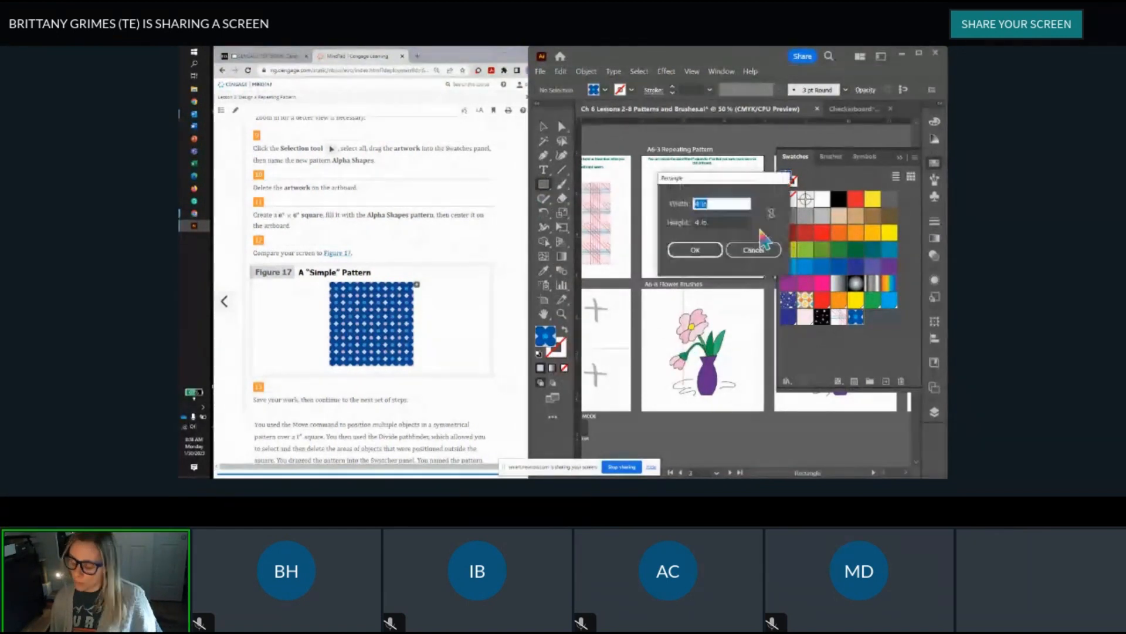
{"action": "left_click", "coordinate": [713, 255]}
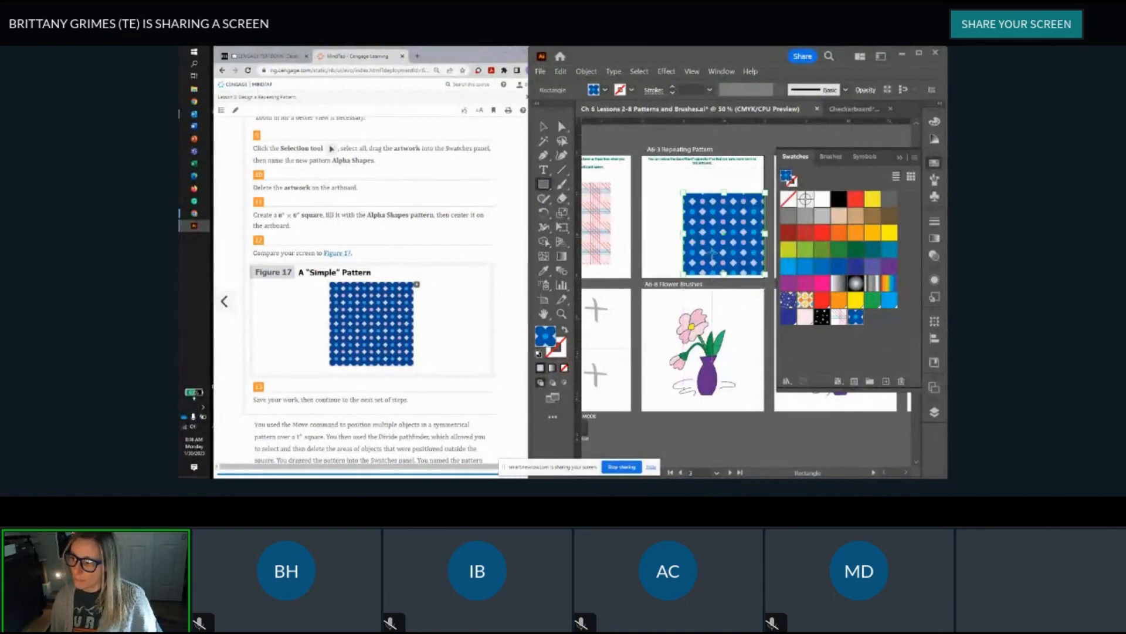
{"action": "left_click", "coordinate": [543, 126]}
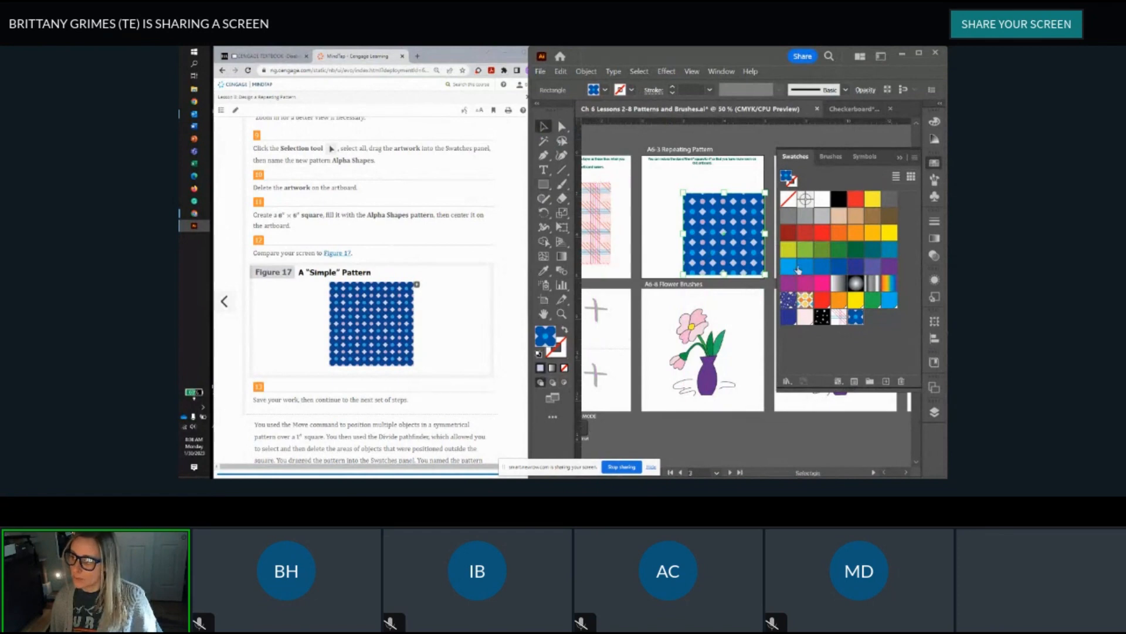
{"action": "left_click_drag", "start_coordinate": [732, 246], "coordinate": [711, 232]}
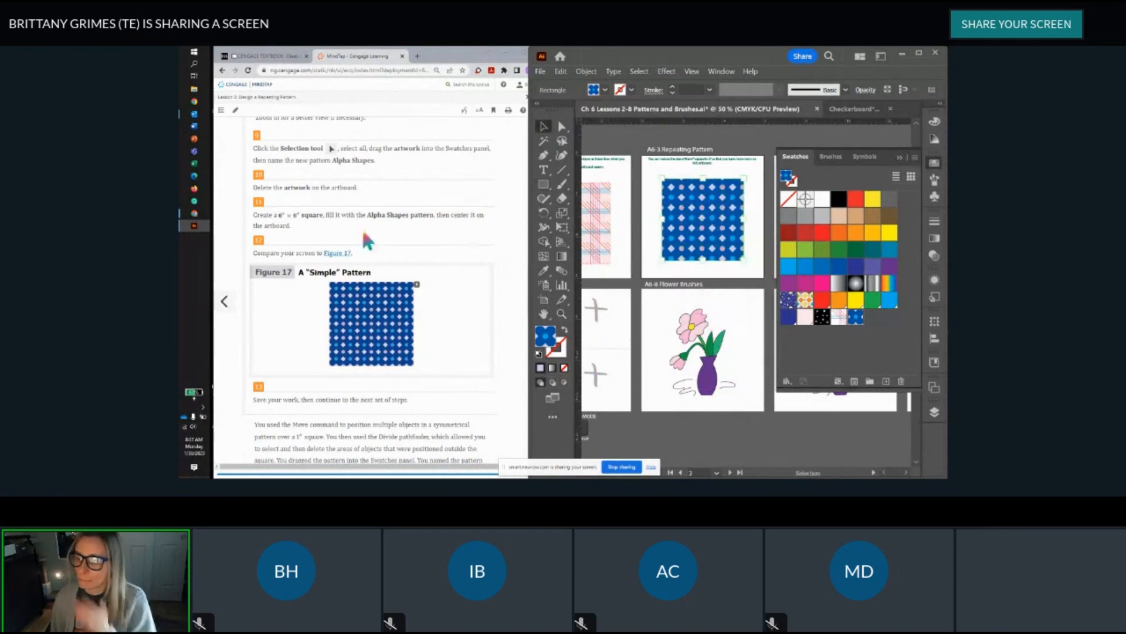
Step: Place a copy of the Alpha Shapes pattern tile from the swatches on the pasteboard just above the A6-3 Repeating Pattern artboard
{"action": "scroll", "coordinate": [460, 361], "scroll_direction": "down", "scroll_amount": 8}
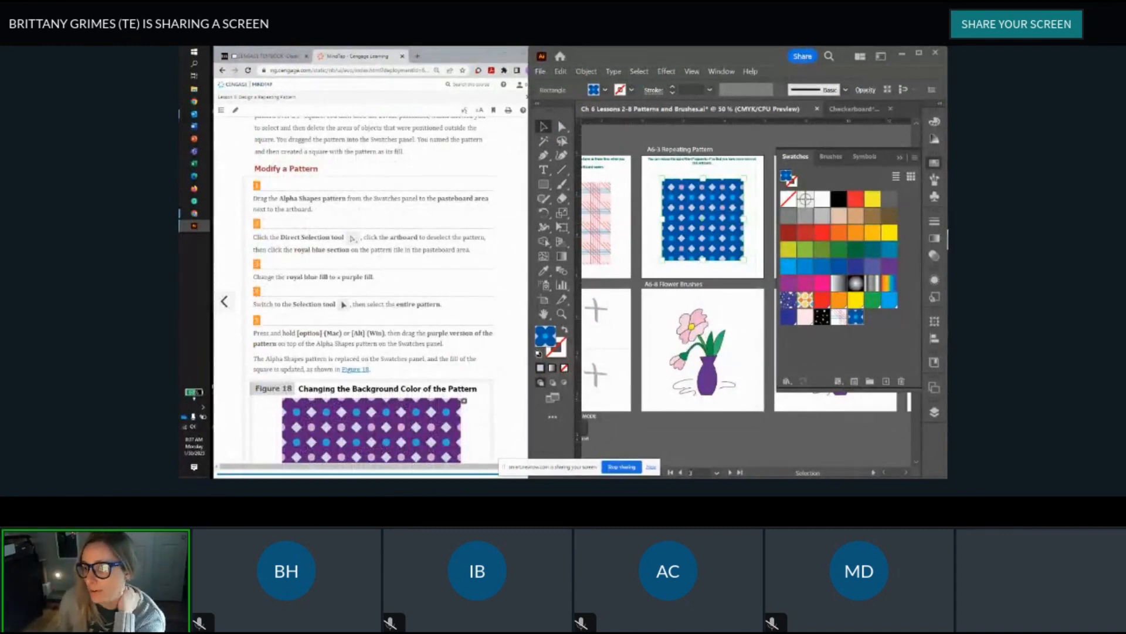
{"action": "scroll", "coordinate": [328, 216], "scroll_direction": "up", "scroll_amount": 1}
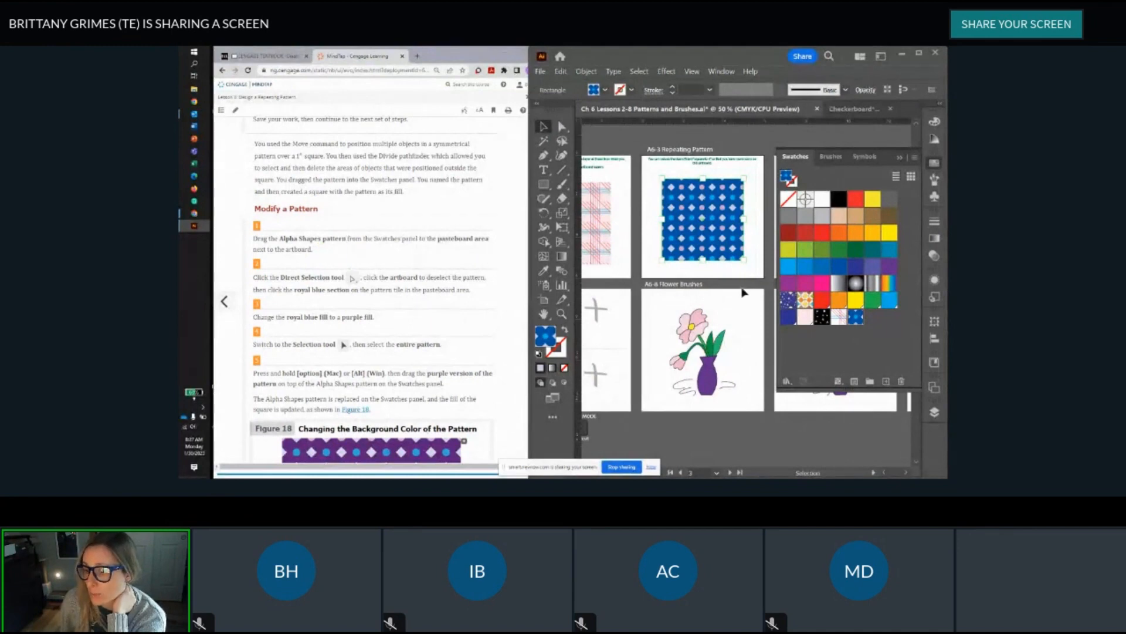
{"action": "scroll", "coordinate": [753, 270], "scroll_direction": "up", "scroll_amount": 1}
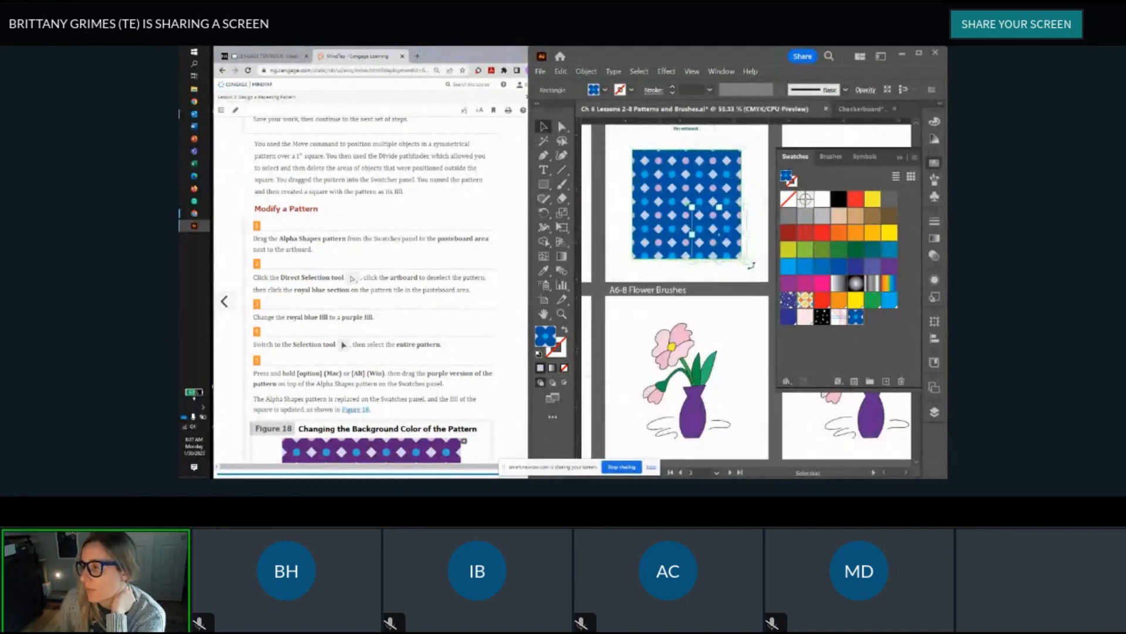
{"action": "scroll", "coordinate": [685, 262], "scroll_direction": "down", "scroll_amount": 2}
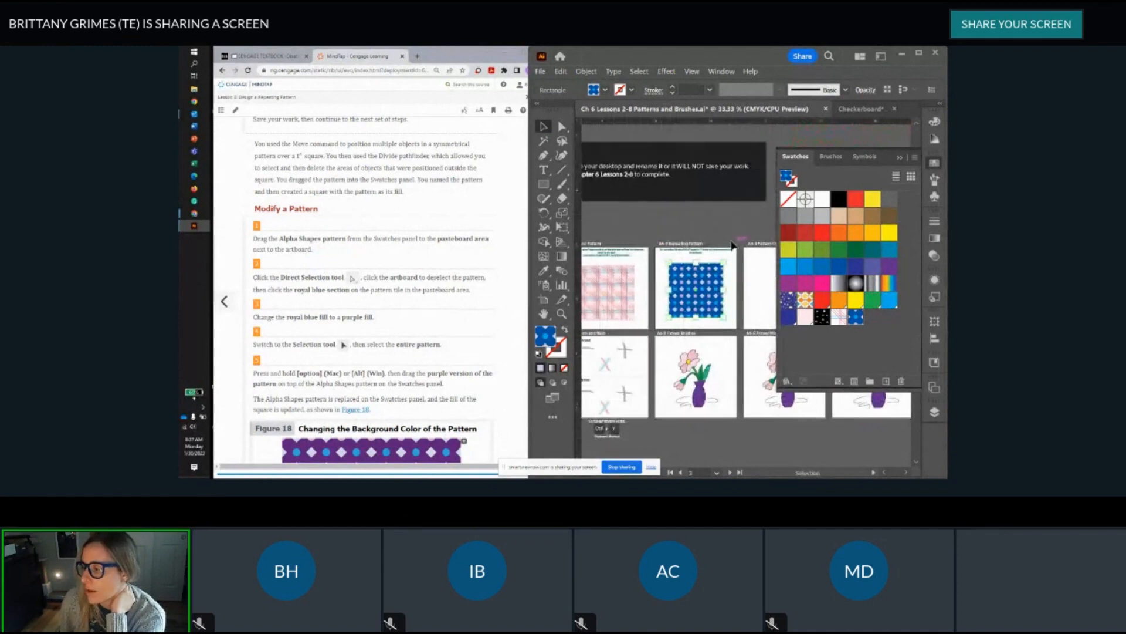
{"action": "scroll", "coordinate": [733, 245], "scroll_direction": "down", "scroll_amount": 3}
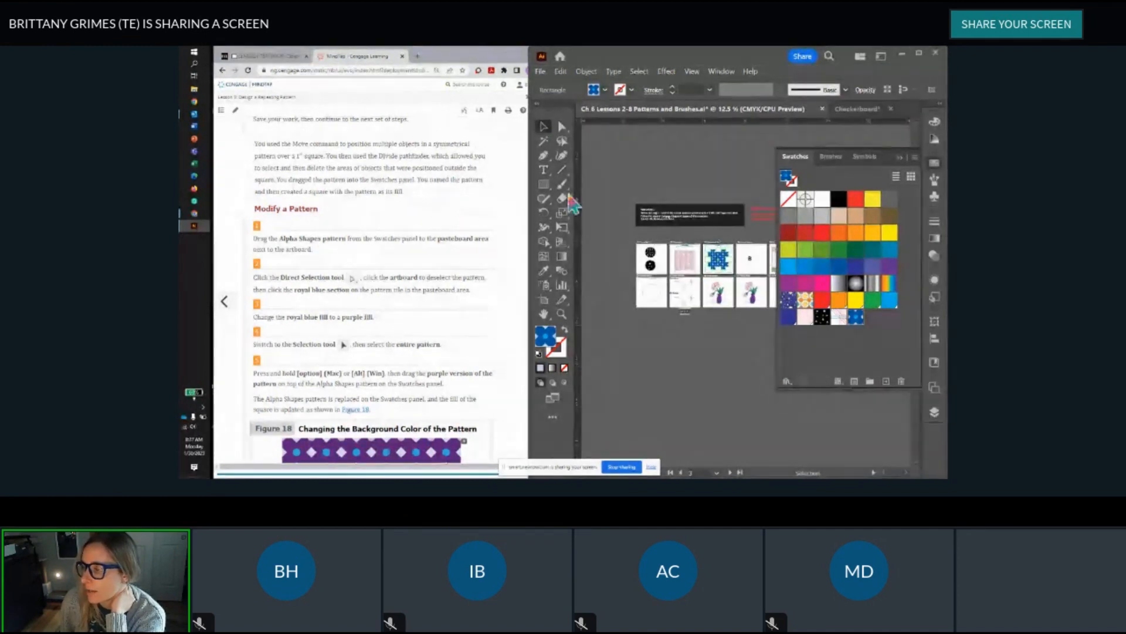
{"action": "left_click", "coordinate": [765, 253]}
{"action": "scroll", "coordinate": [765, 253], "scroll_direction": "up", "scroll_amount": 3}
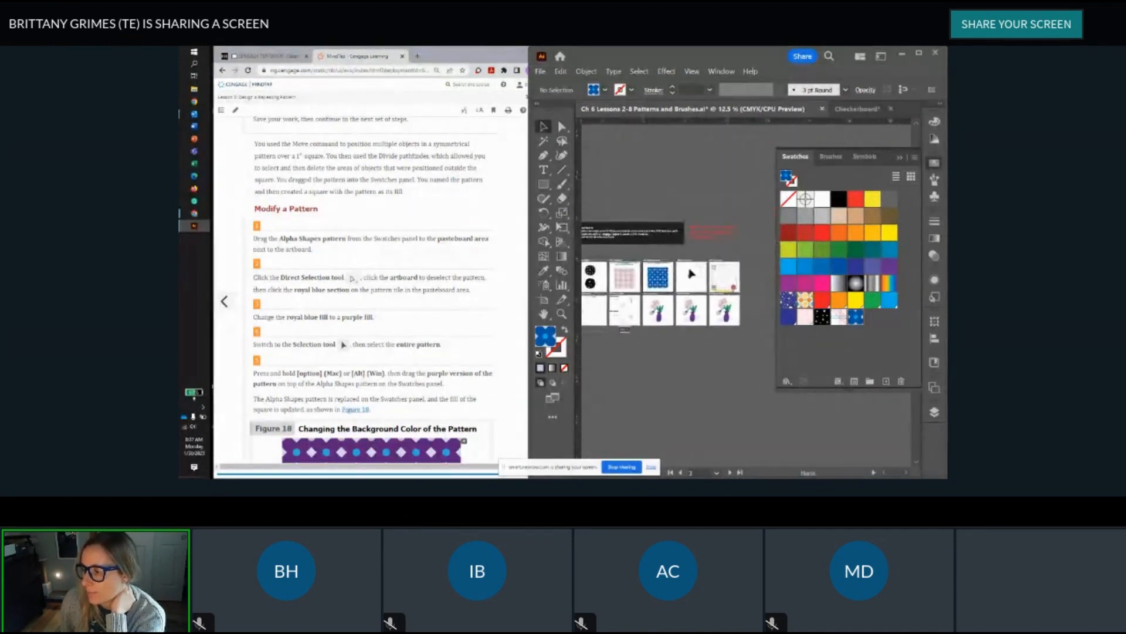
{"action": "scroll", "coordinate": [667, 270], "scroll_direction": "left", "scroll_amount": 3}
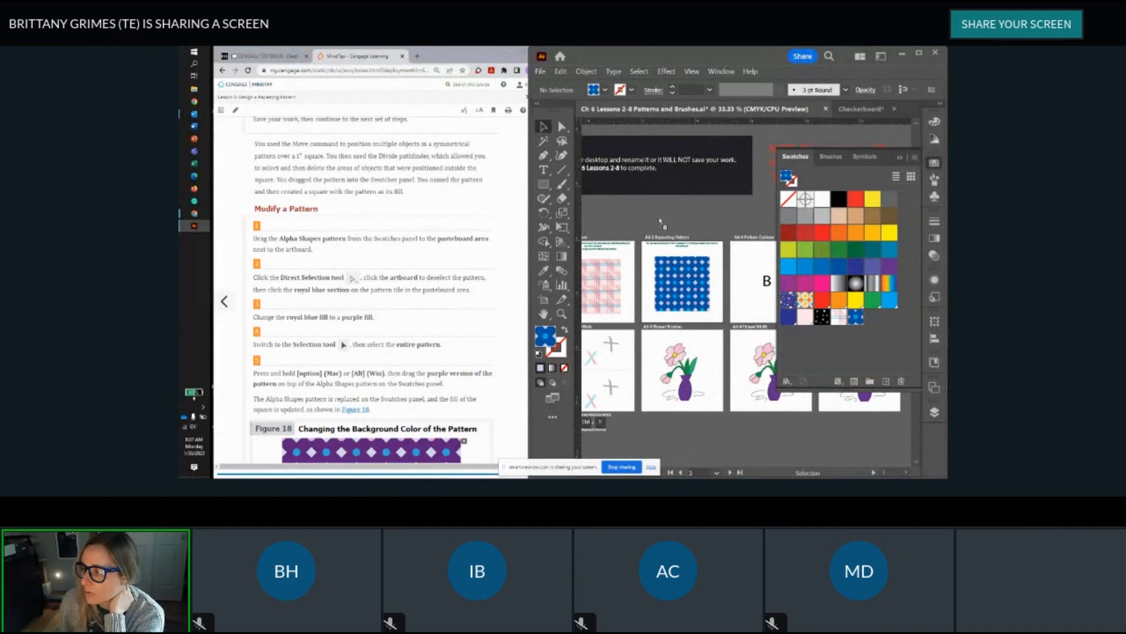
{"action": "left_click_drag", "start_coordinate": [660, 221], "coordinate": [659, 218]}
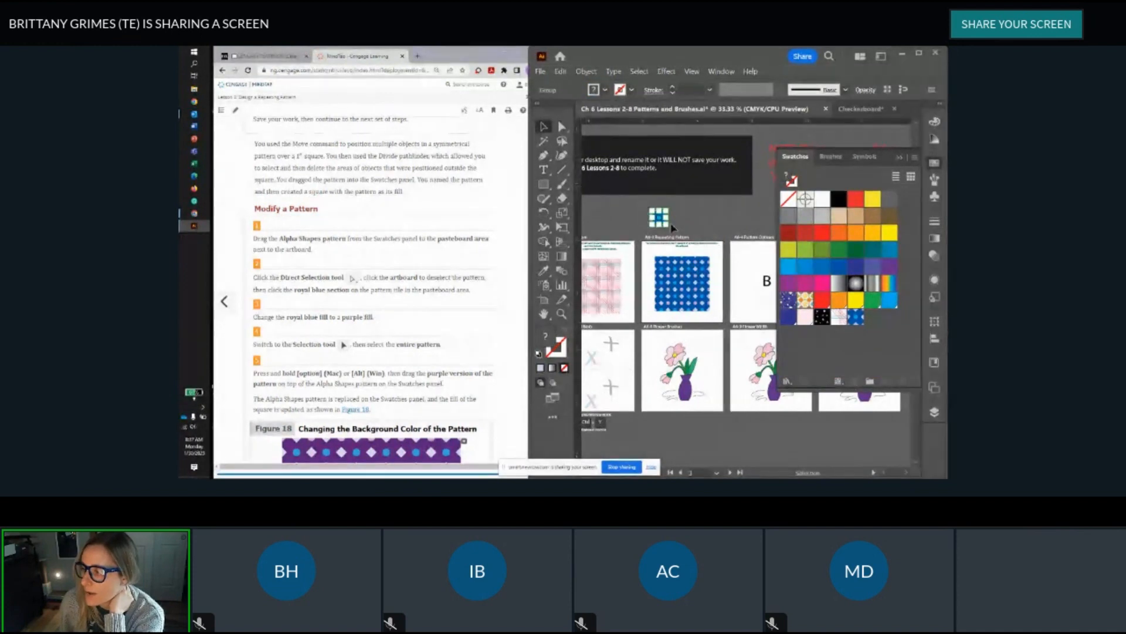
Step: Select only the royal blue section of the pasteboard pattern tile with Direct Selection and change its fill to purple
{"action": "key", "text": "ctrl+equal"}
{"action": "key", "text": "ctrl+equal"}
{"action": "key", "text": "ctrl+minus"}
{"action": "key", "text": "ctrl+minus"}
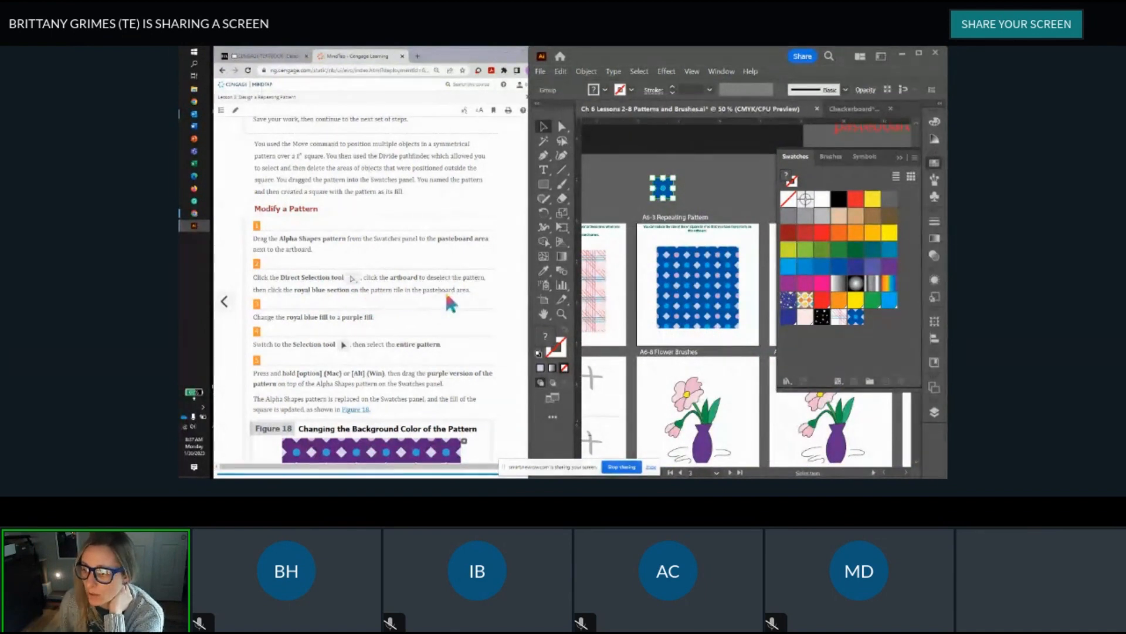
{"action": "left_click", "coordinate": [633, 180]}
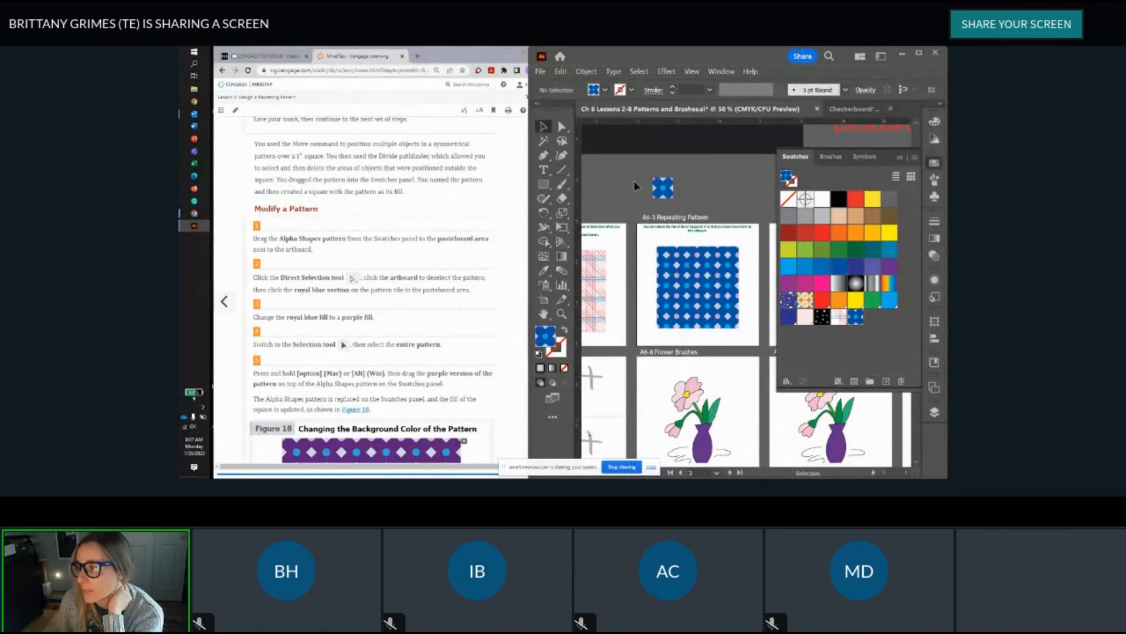
{"action": "left_click", "coordinate": [561, 126]}
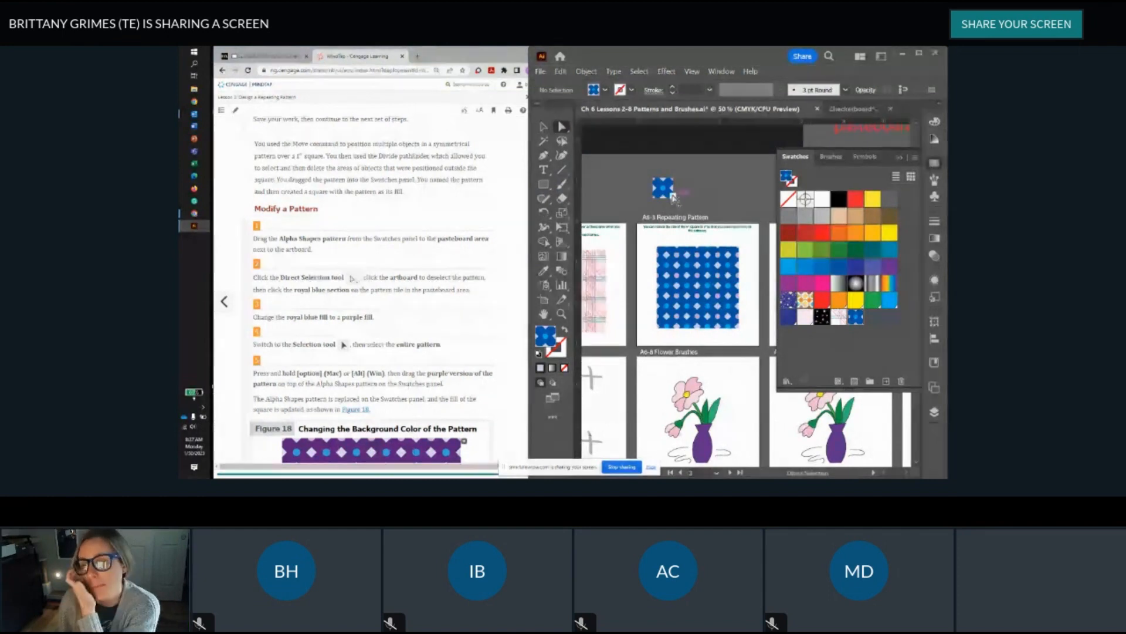
{"action": "scroll", "coordinate": [673, 198], "scroll_direction": "up", "scroll_amount": 2}
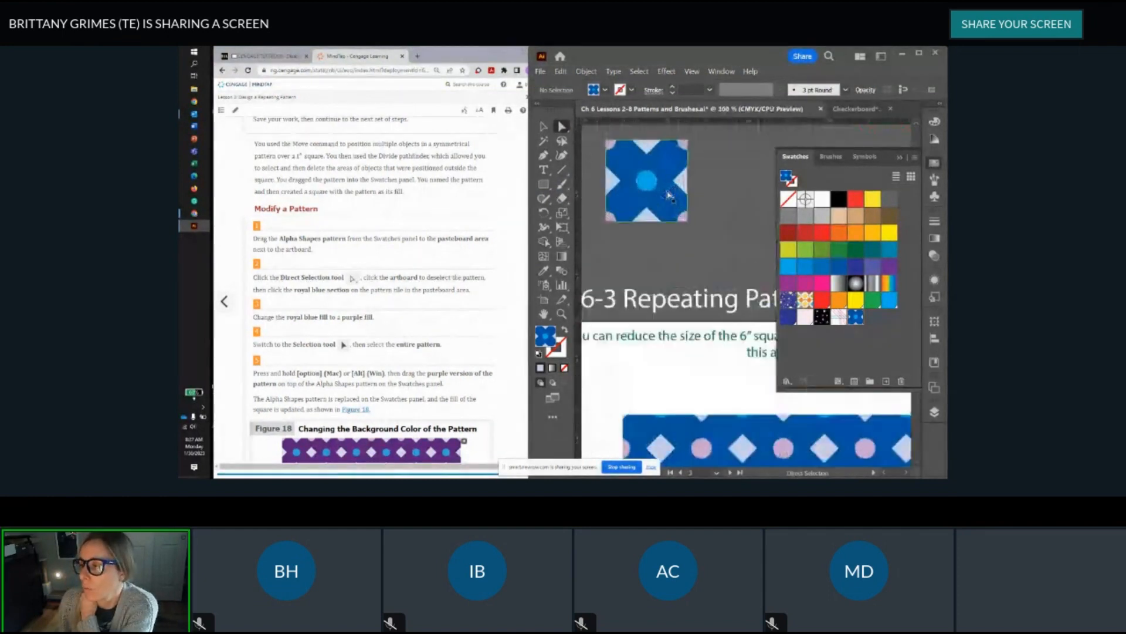
{"action": "left_click", "coordinate": [669, 199]}
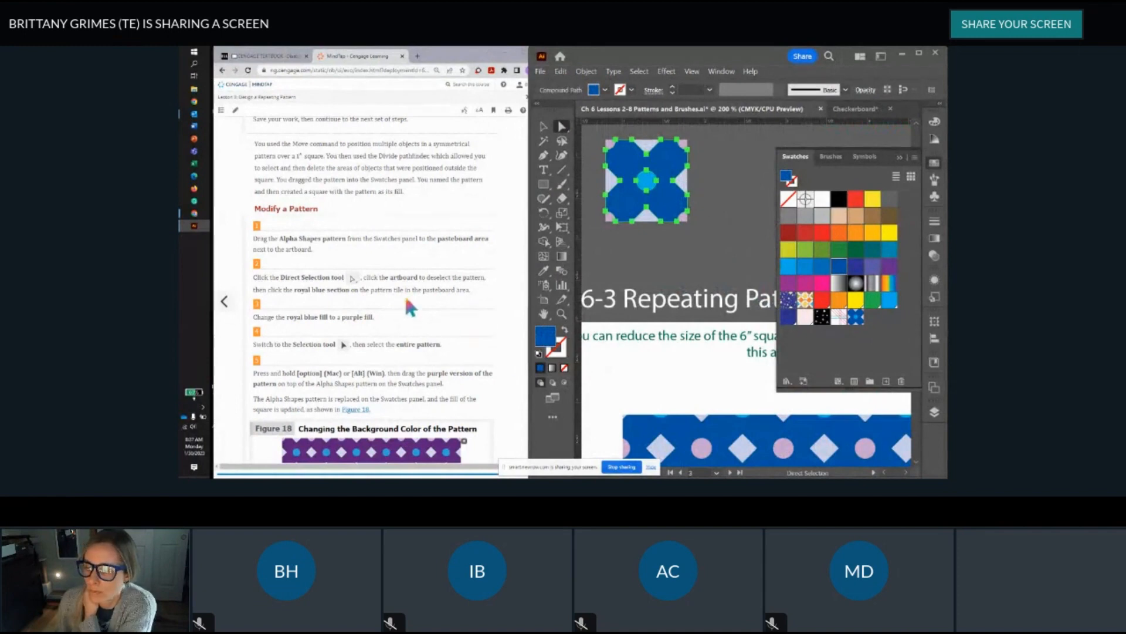
{"action": "scroll", "coordinate": [407, 299], "scroll_direction": "down", "scroll_amount": 1}
{"action": "scroll", "coordinate": [358, 292], "scroll_direction": "down", "scroll_amount": 1}
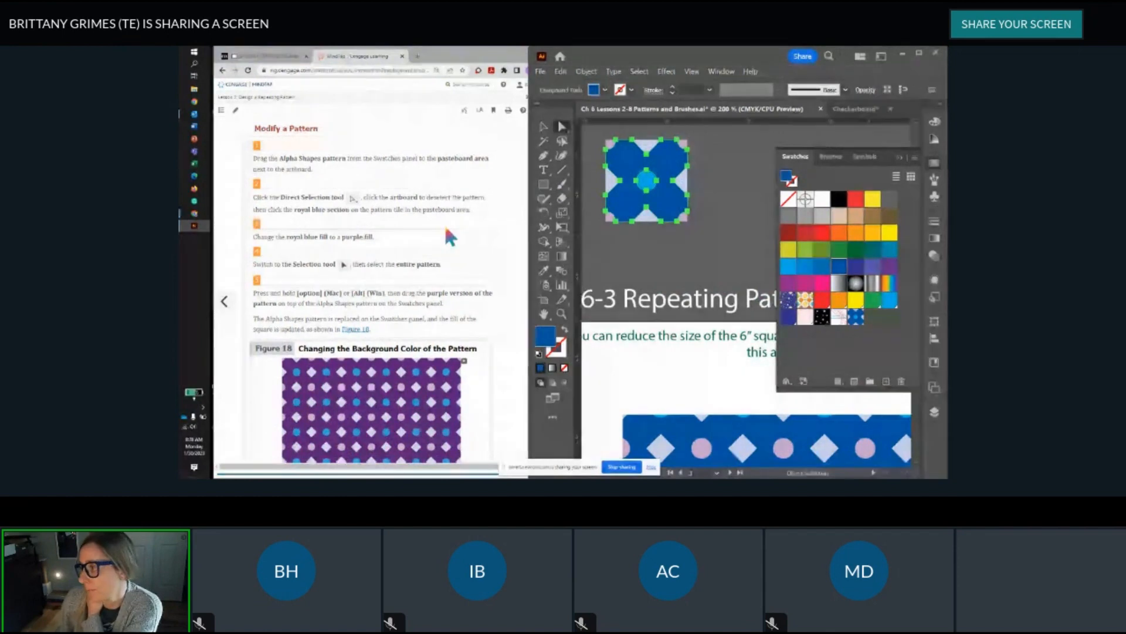
{"action": "left_click", "coordinate": [888, 268]}
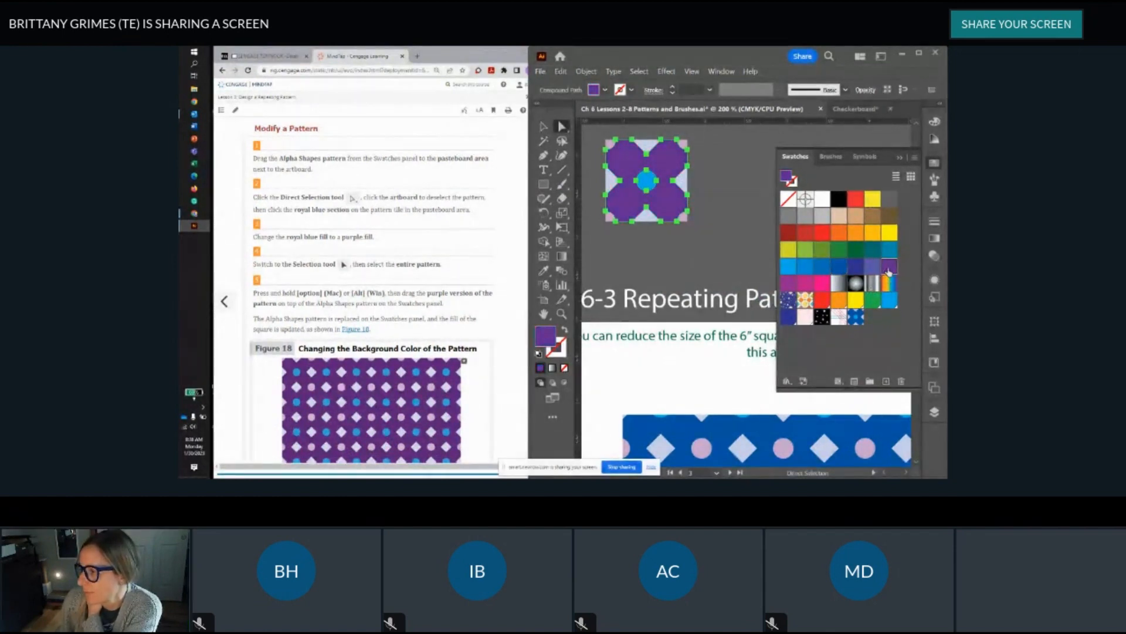
Step: Select the entire purple tile and replace the Alpha Shapes pattern swatch with it, updating the filled square
{"action": "scroll", "coordinate": [365, 291], "scroll_direction": "down", "scroll_amount": 1}
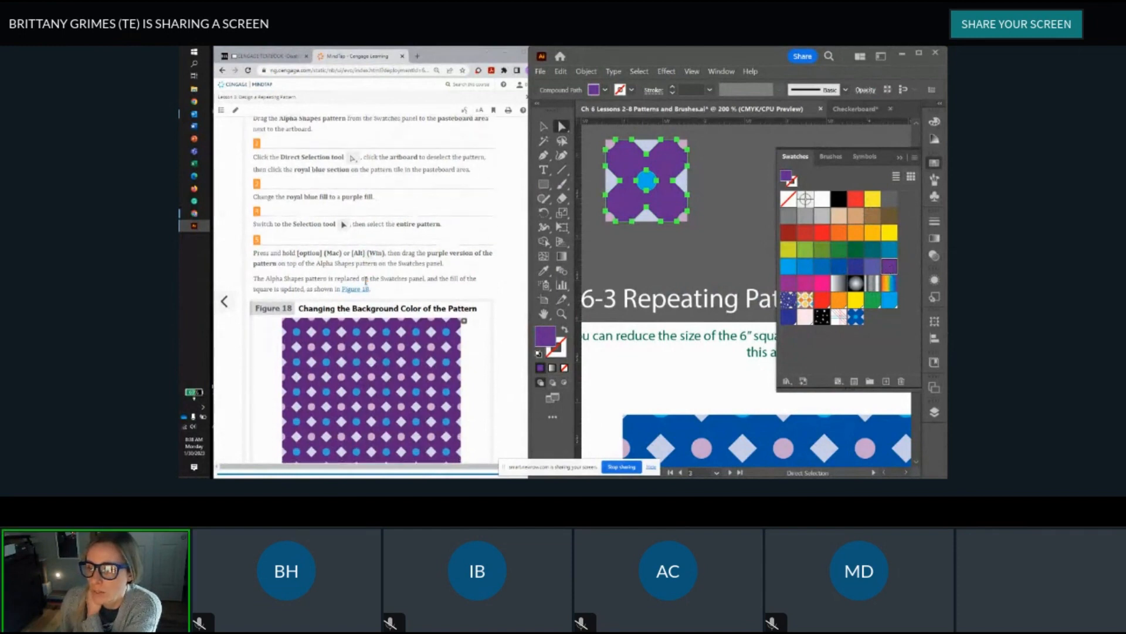
{"action": "scroll", "coordinate": [409, 253], "scroll_direction": "down", "scroll_amount": 2}
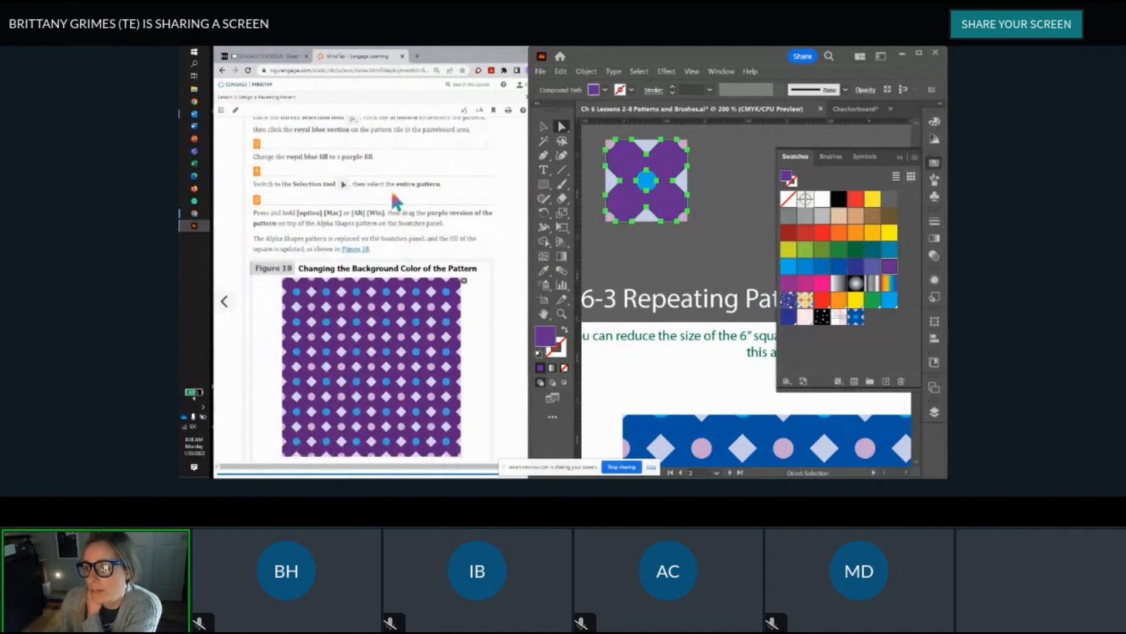
{"action": "left_click", "coordinate": [546, 126]}
{"action": "left_click", "coordinate": [589, 136]}
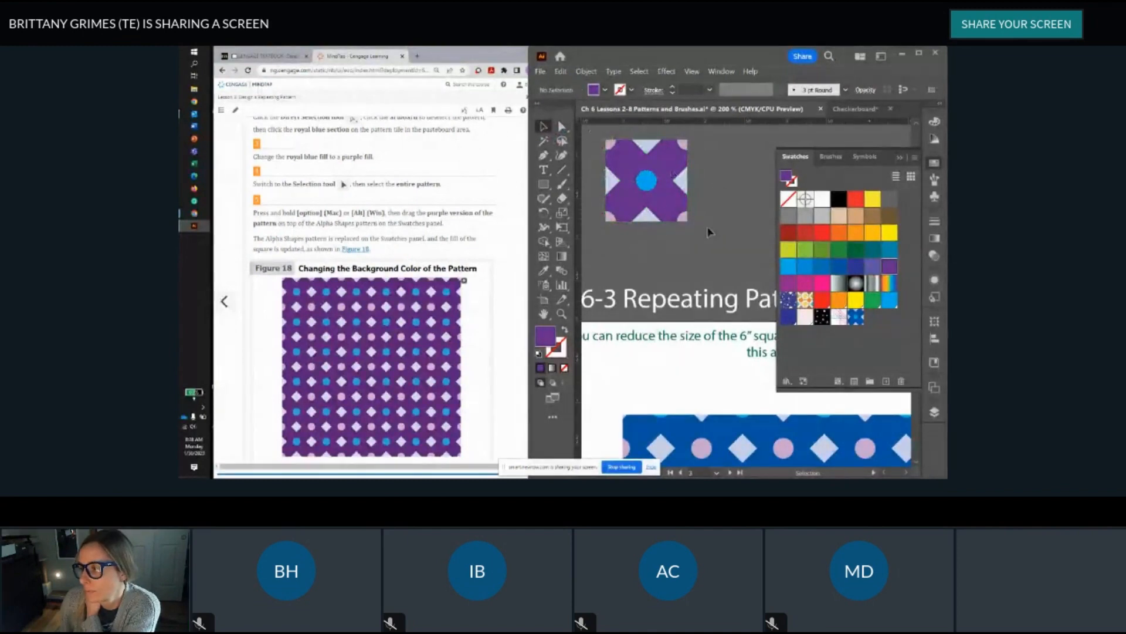
{"action": "left_click_drag", "start_coordinate": [708, 228], "coordinate": [710, 230]}
{"action": "scroll", "coordinate": [364, 252], "scroll_direction": "down", "scroll_amount": 1}
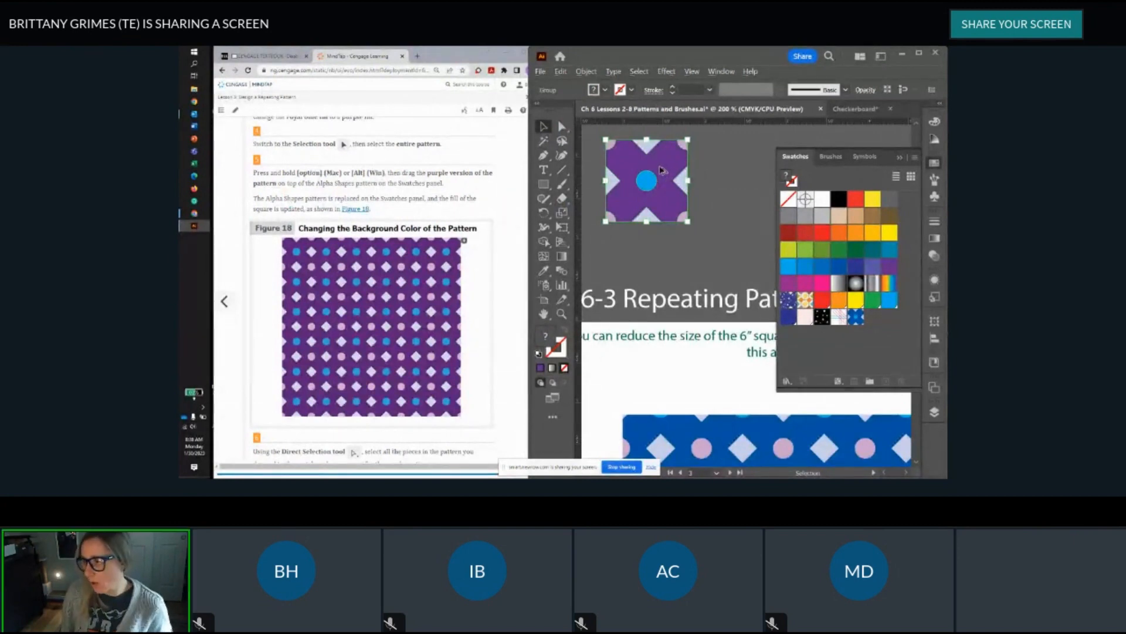
{"action": "left_click_drag", "start_coordinate": [661, 170], "coordinate": [858, 319]}
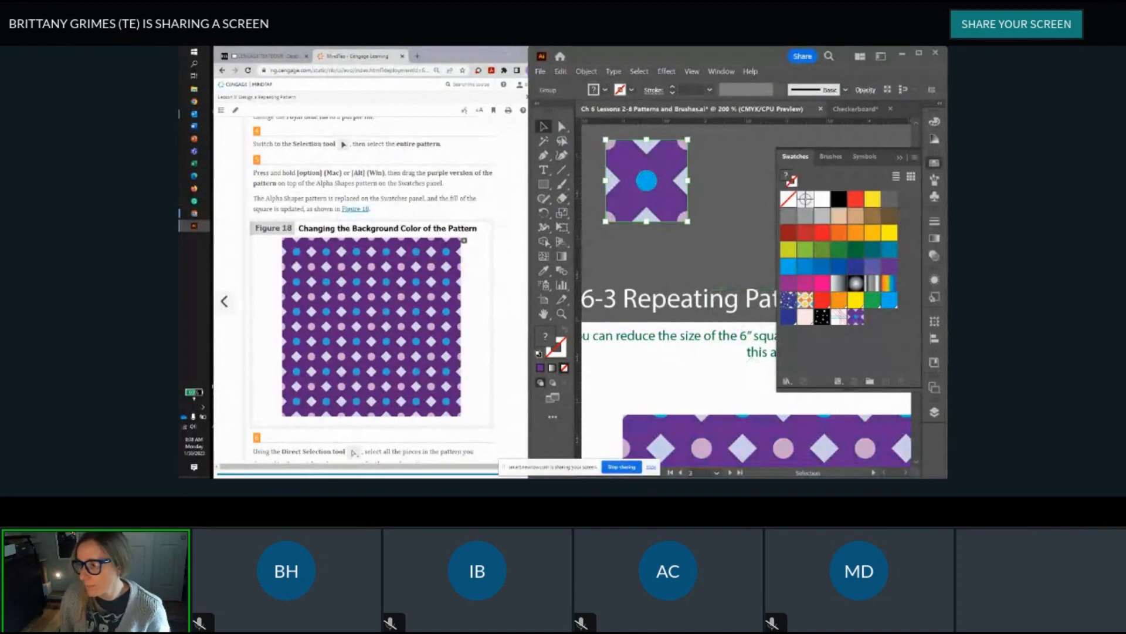
Step: Select every piece of the pasteboard pattern tile except the purple section with Direct Selection, including the corner circles, edge triangles and center circle
{"action": "scroll", "coordinate": [354, 218], "scroll_direction": "down", "scroll_amount": 1}
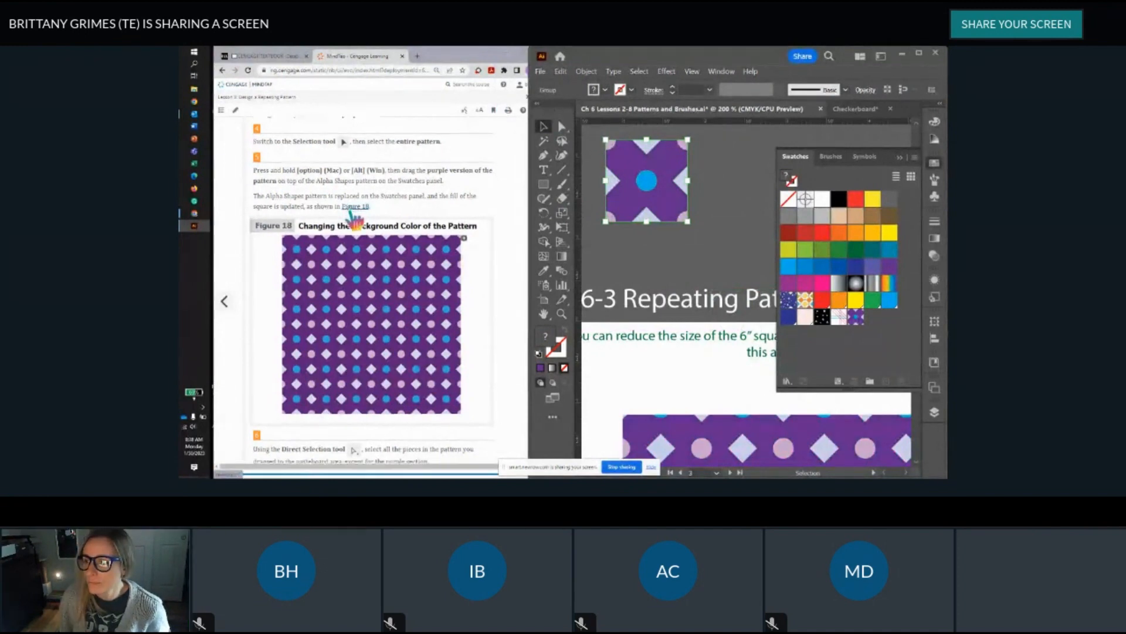
{"action": "scroll", "coordinate": [355, 220], "scroll_direction": "down", "scroll_amount": 2}
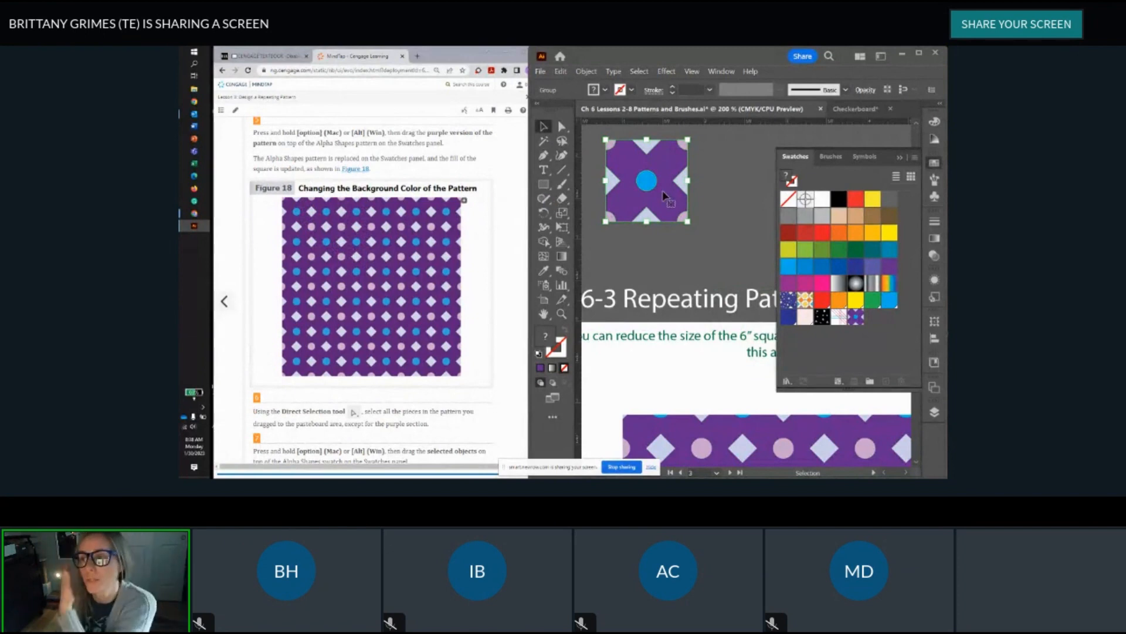
{"action": "scroll", "coordinate": [390, 214], "scroll_direction": "down", "scroll_amount": 3}
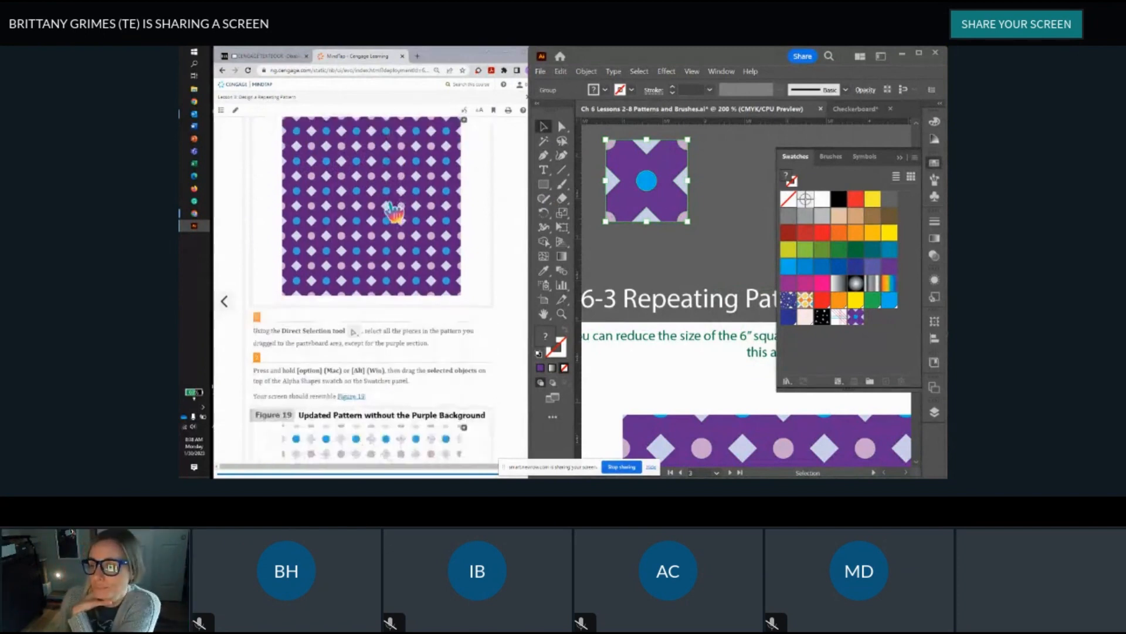
{"action": "scroll", "coordinate": [393, 212], "scroll_direction": "down", "scroll_amount": 3}
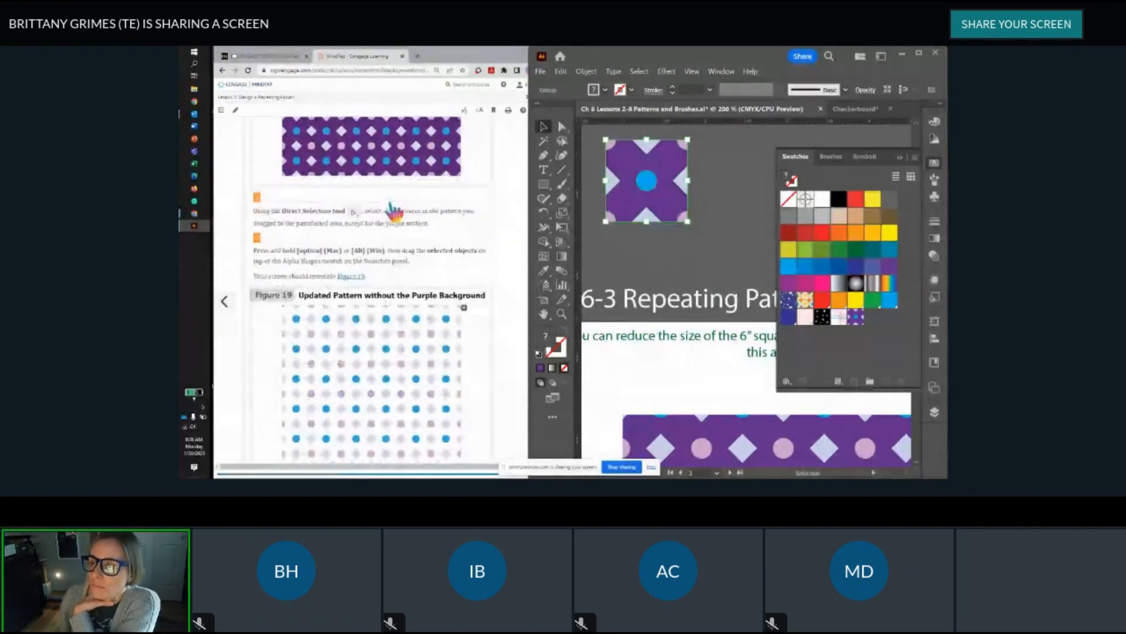
{"action": "scroll", "coordinate": [388, 213], "scroll_direction": "down", "scroll_amount": 1}
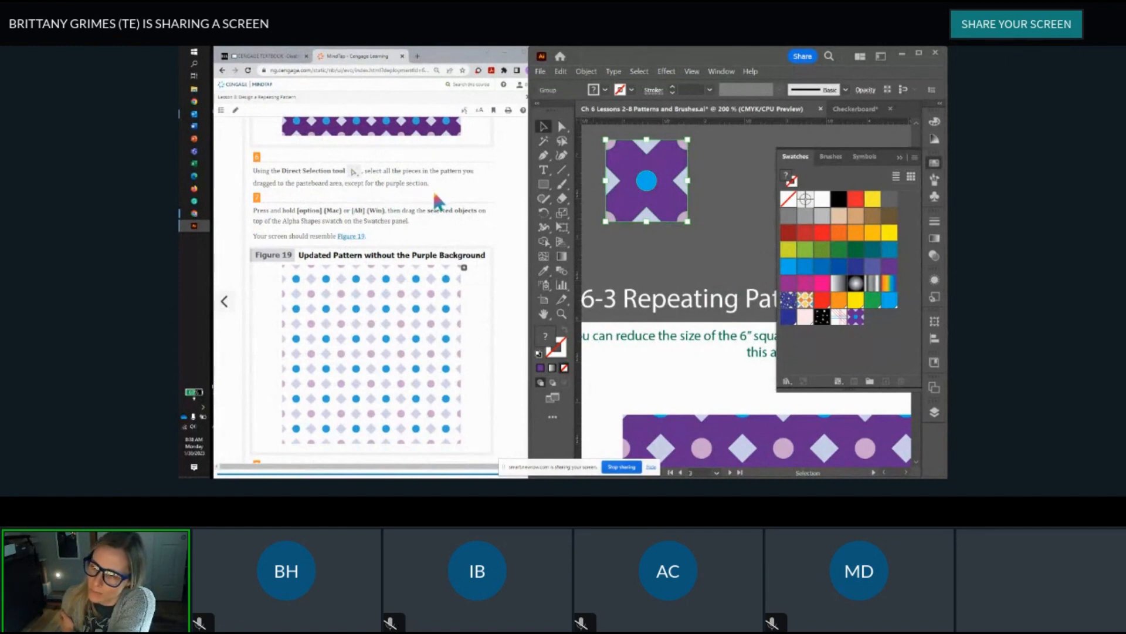
{"action": "left_click", "coordinate": [740, 201]}
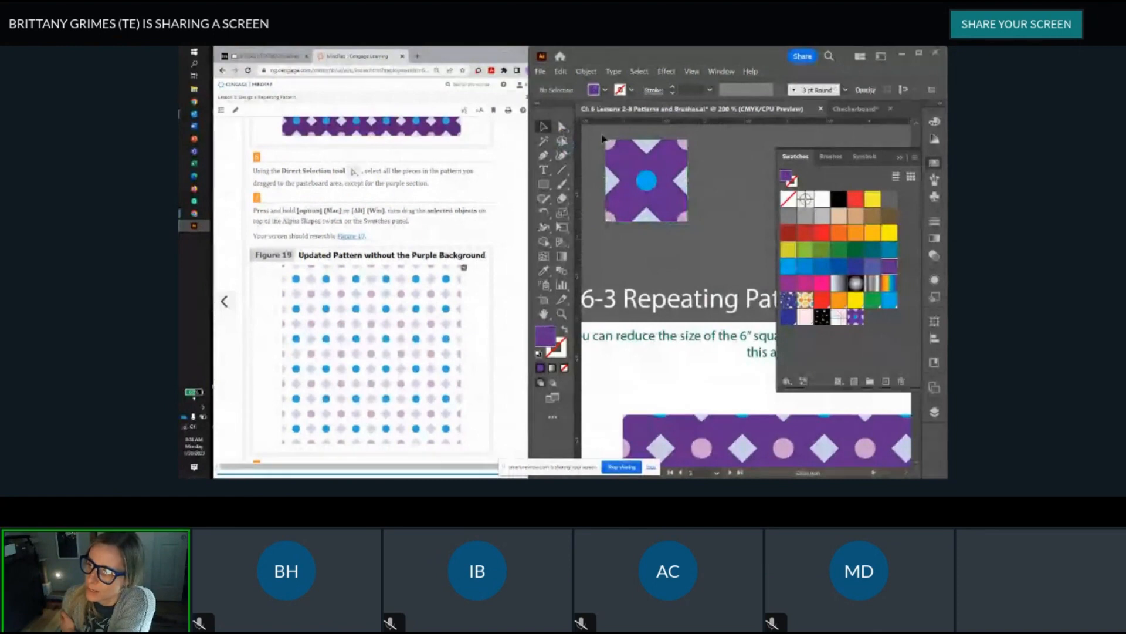
{"action": "key", "text": "a"}
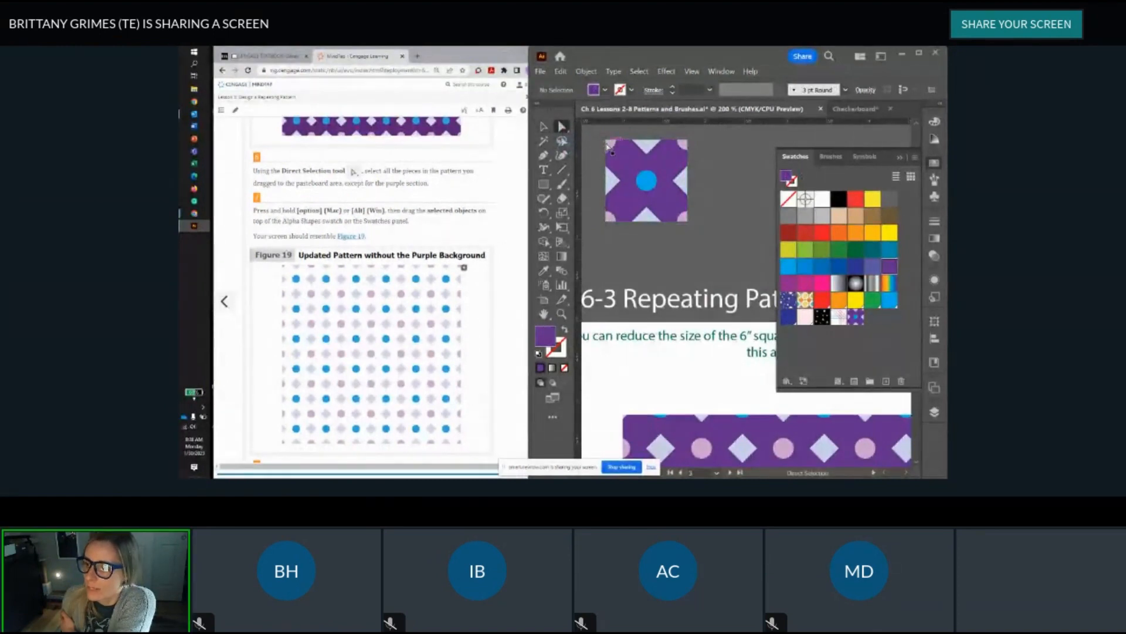
{"action": "scroll", "coordinate": [606, 146], "scroll_direction": "up", "scroll_amount": 1}
{"action": "left_click", "coordinate": [617, 146]}
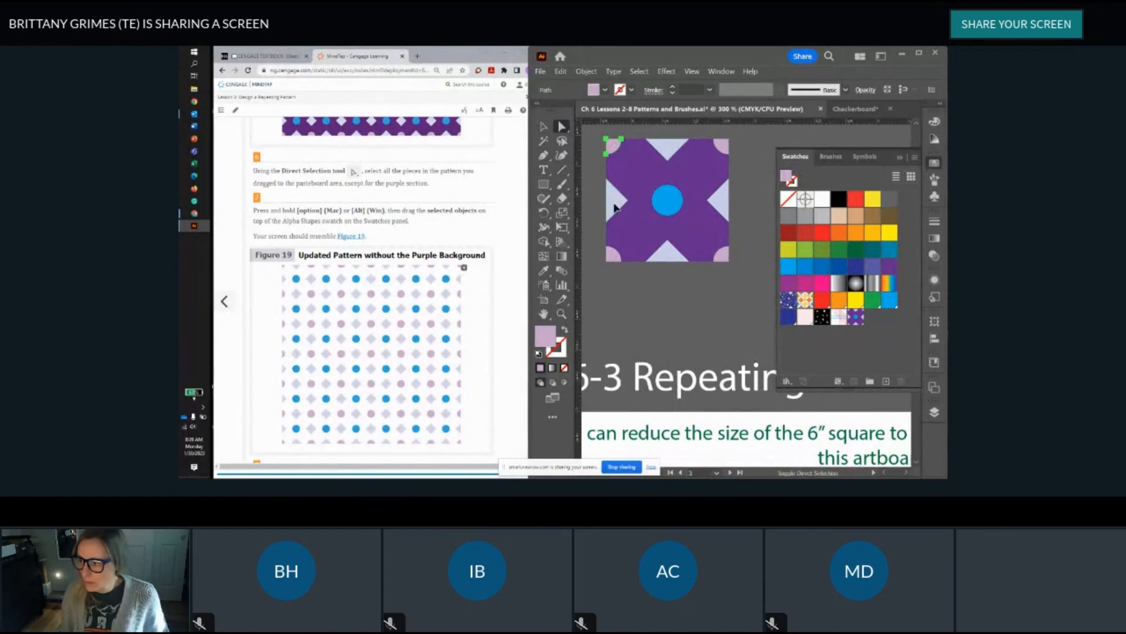
{"action": "left_click", "coordinate": [616, 208], "text": "shift"}
{"action": "left_click", "coordinate": [615, 261], "text": "shift"}
{"action": "left_click", "coordinate": [667, 252], "text": "shift"}
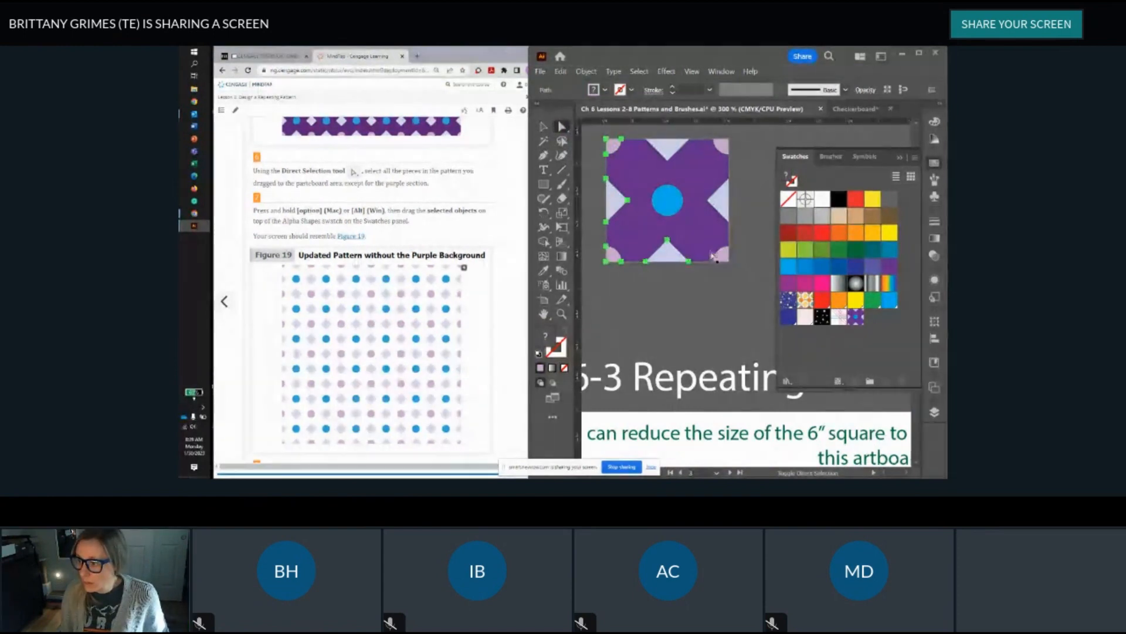
{"action": "left_click", "coordinate": [720, 255], "text": "shift"}
{"action": "left_click", "coordinate": [726, 202], "text": "shift"}
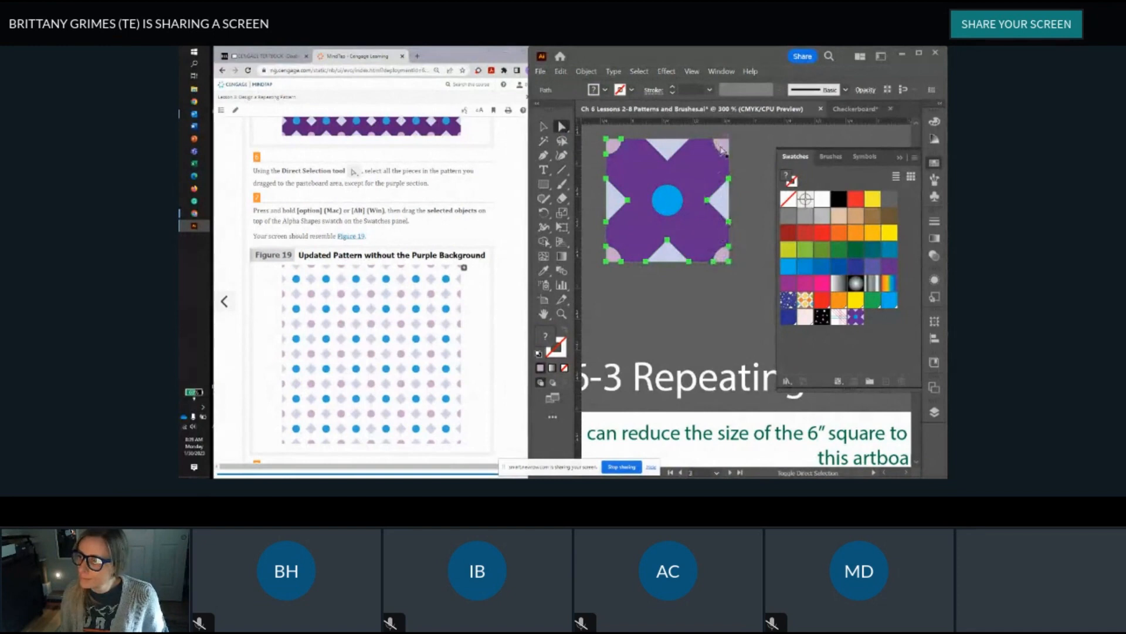
{"action": "left_click", "coordinate": [723, 147], "text": "shift"}
{"action": "left_click", "coordinate": [678, 152], "text": "shift"}
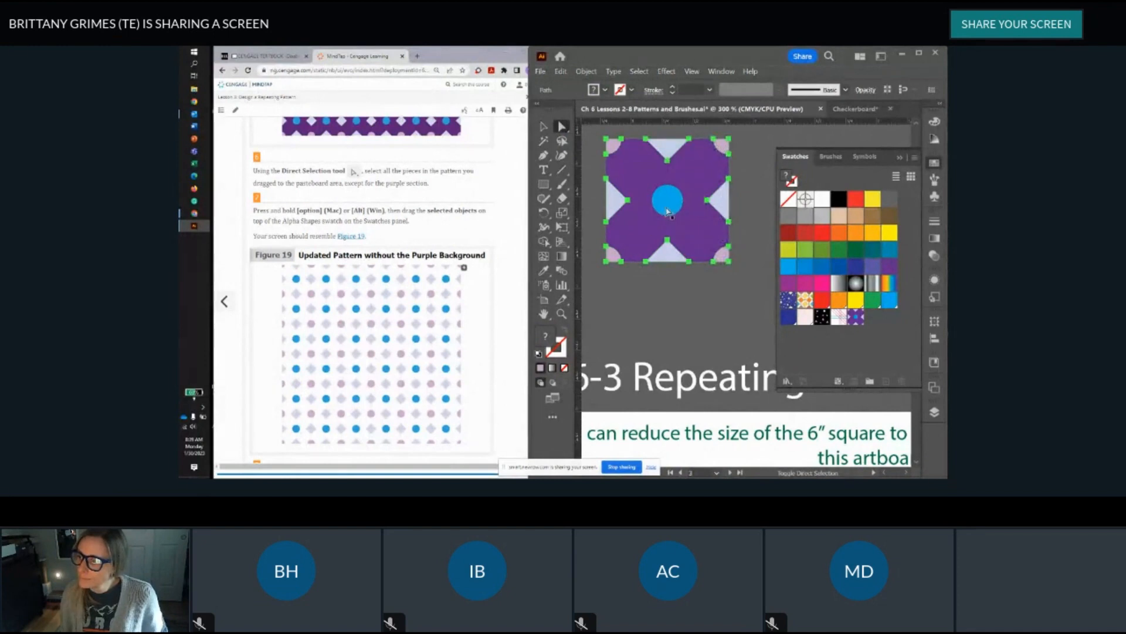
{"action": "left_click", "coordinate": [668, 210], "text": "shift"}
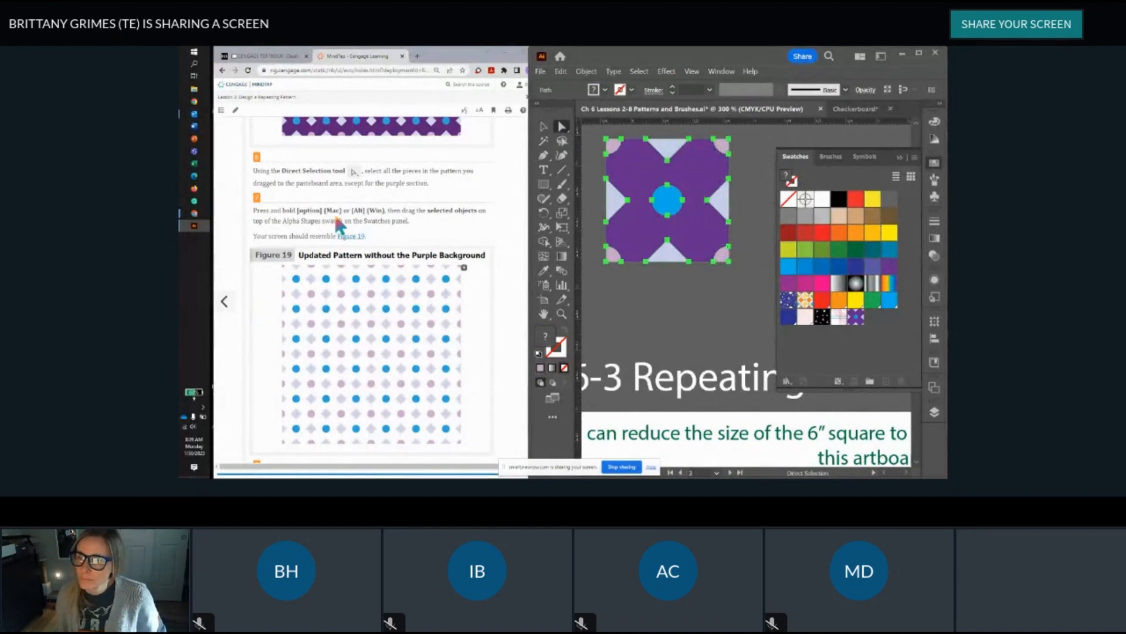
Step: Replace the Alpha Shapes pattern swatch with the selected pieces to make a version without the purple background
{"action": "scroll", "coordinate": [337, 176], "scroll_direction": "down", "scroll_amount": 2}
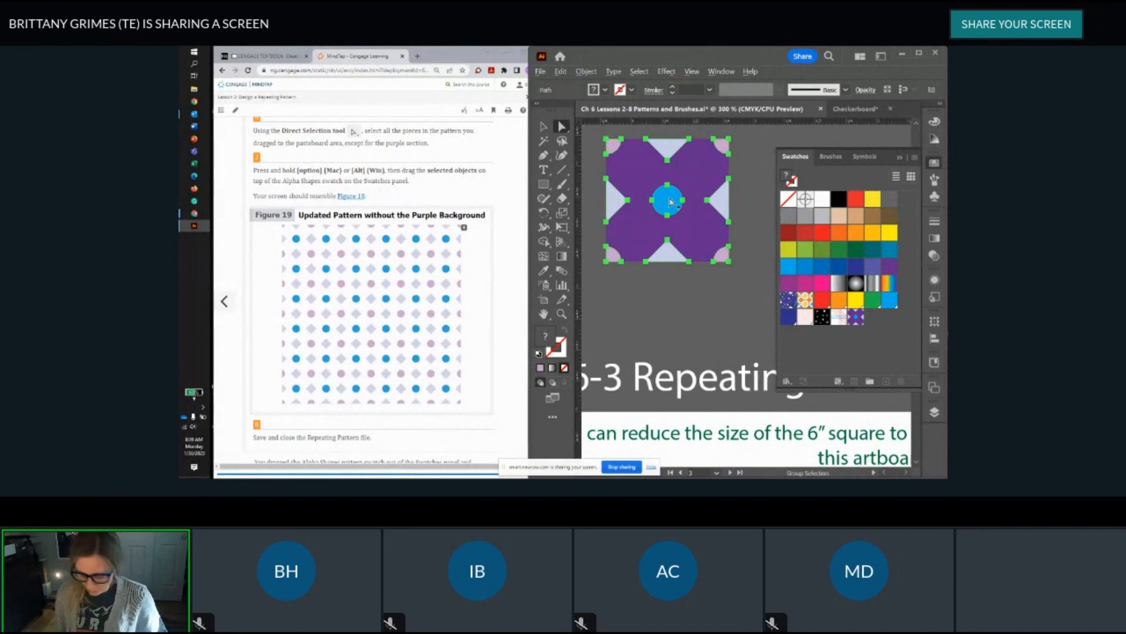
{"action": "left_click_drag", "start_coordinate": [671, 202], "coordinate": [856, 317]}
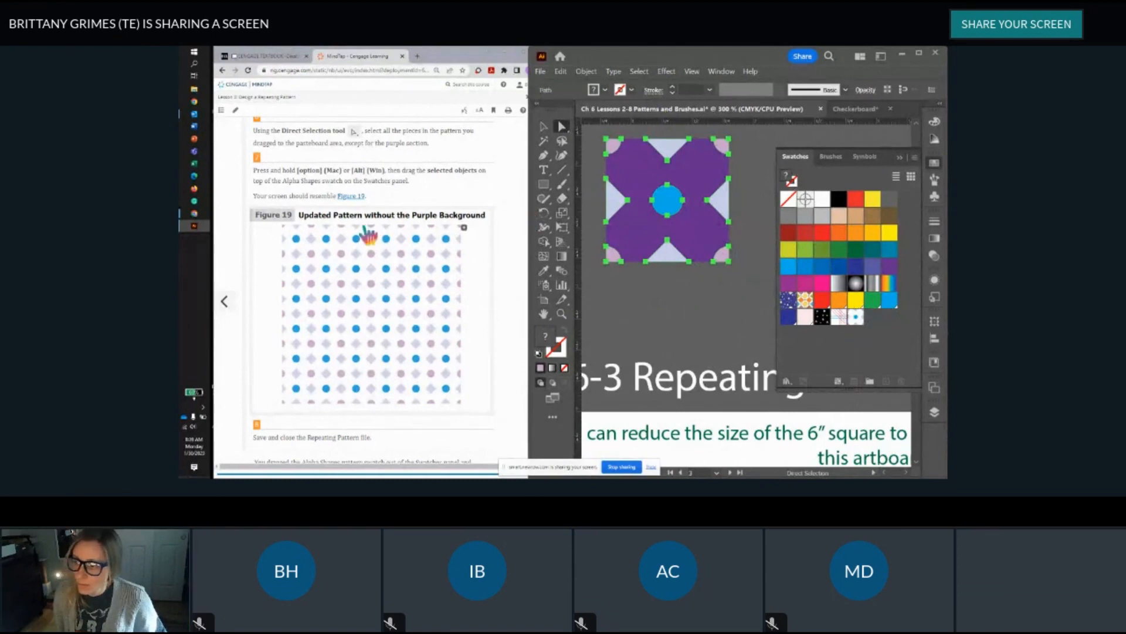
{"action": "scroll", "coordinate": [367, 239], "scroll_direction": "down", "scroll_amount": 3}
{"action": "scroll", "coordinate": [367, 238], "scroll_direction": "up", "scroll_amount": 3}
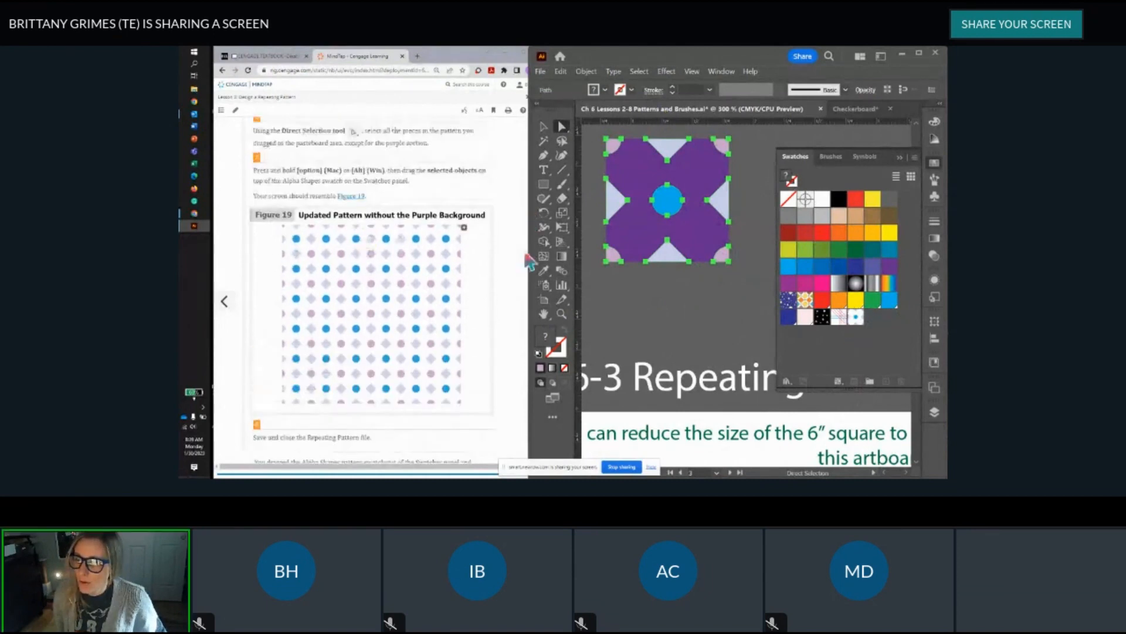
Step: Check the square's updated pattern fill on the A6-3 Repeating Pattern artboard against Figure 19, leaving nothing selected
{"action": "scroll", "coordinate": [631, 287], "scroll_direction": "down", "scroll_amount": 4}
{"action": "scroll", "coordinate": [634, 294], "scroll_direction": "up", "scroll_amount": 2}
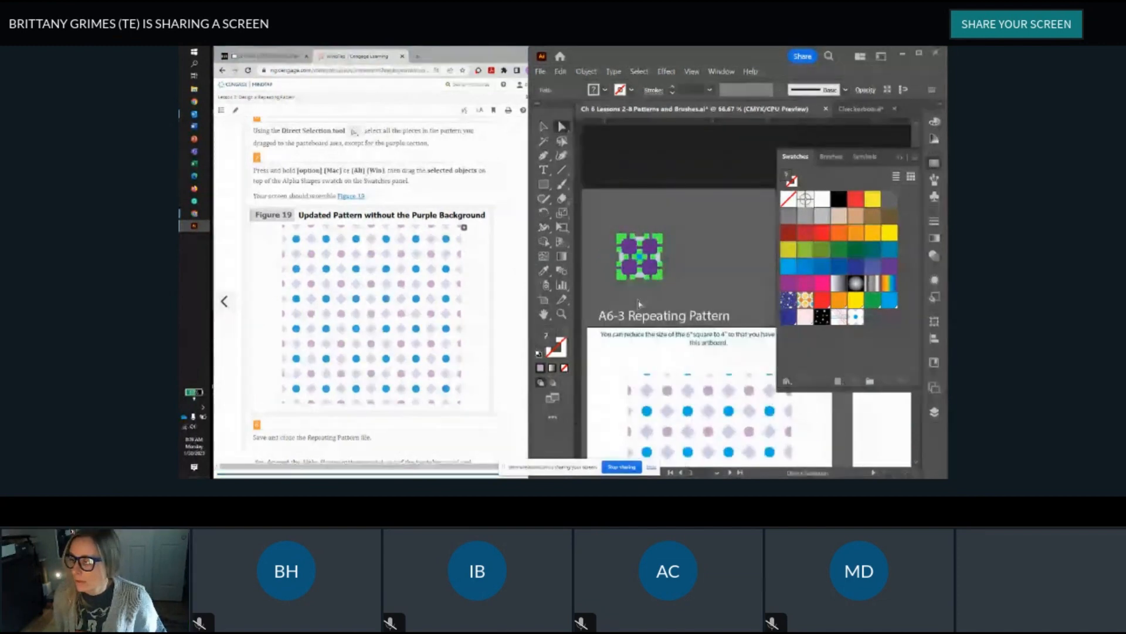
{"action": "scroll", "coordinate": [633, 295], "scroll_direction": "down", "scroll_amount": 1}
{"action": "scroll", "coordinate": [669, 286], "scroll_direction": "up", "scroll_amount": 3}
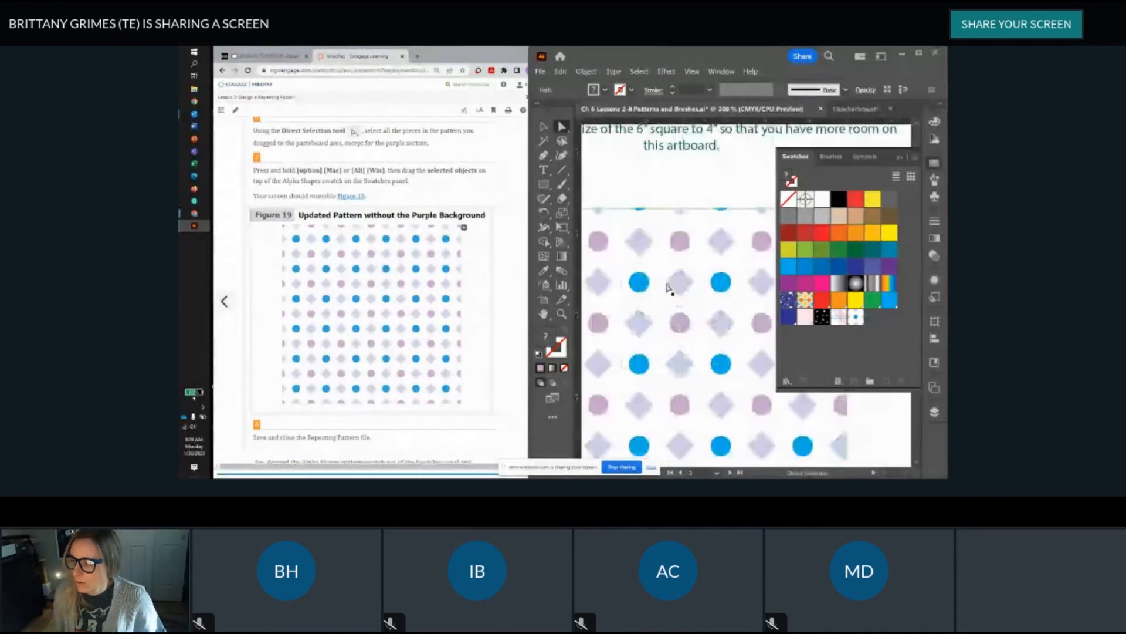
{"action": "left_click", "coordinate": [665, 286]}
{"action": "scroll", "coordinate": [663, 286], "scroll_direction": "down", "scroll_amount": 4}
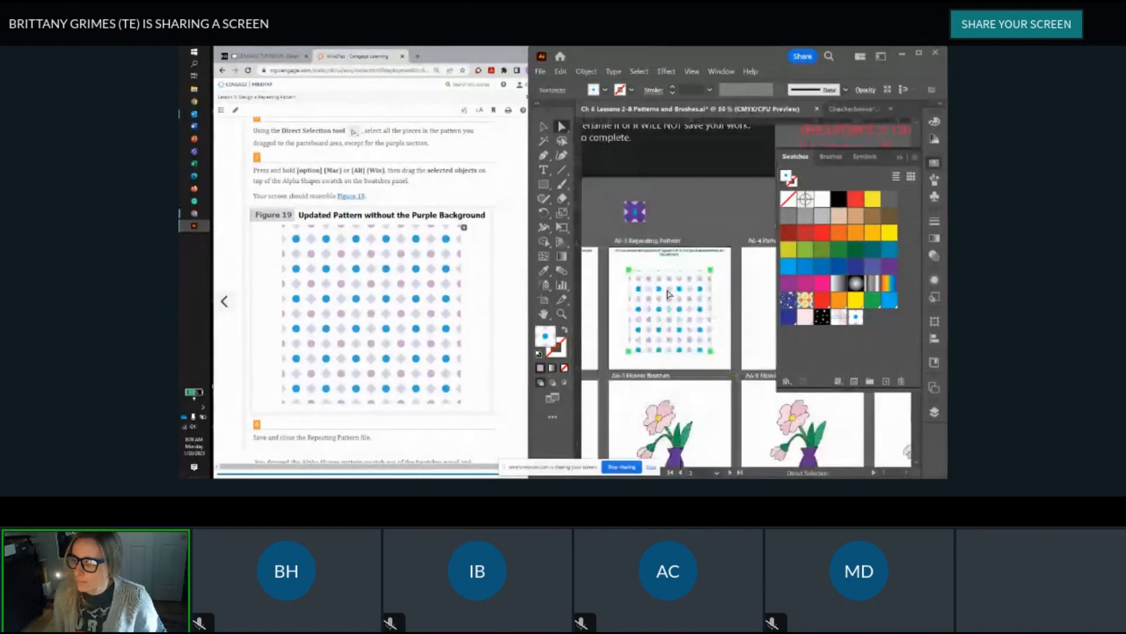
{"action": "left_click", "coordinate": [714, 312]}
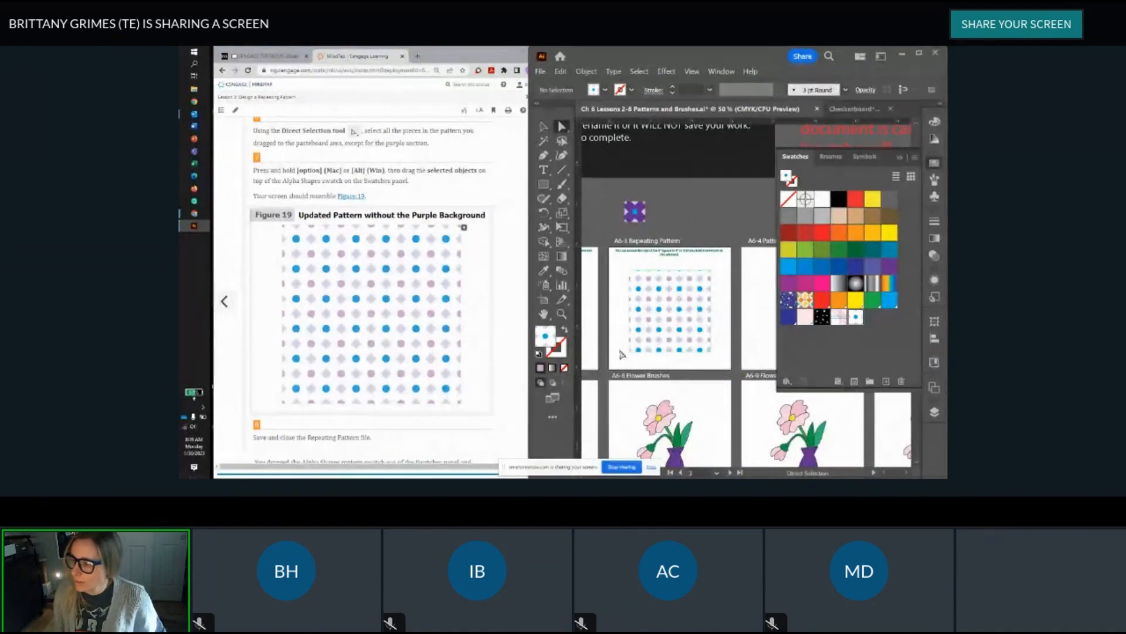
{"action": "scroll", "coordinate": [654, 322], "scroll_direction": "up", "scroll_amount": 2}
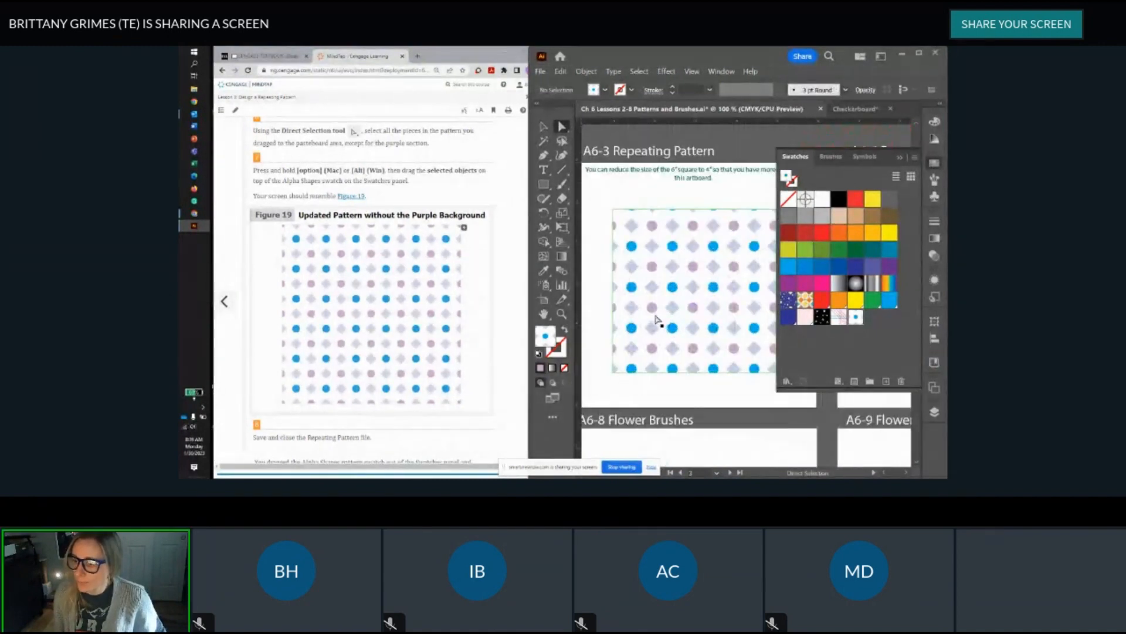
{"action": "scroll", "coordinate": [364, 269], "scroll_direction": "down", "scroll_amount": 3}
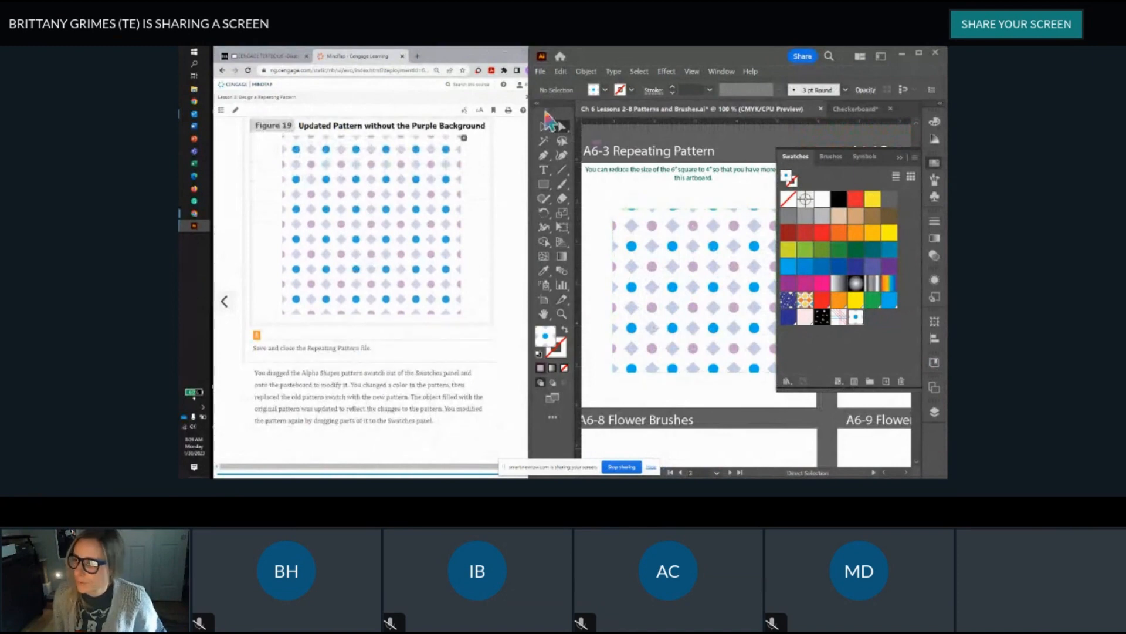
Step: Close the Lesson 3 reading and the Swatches panel, and go to Lesson 4's Using the Pattern Options Panel page in the textbook
{"action": "left_click", "coordinate": [515, 164]}
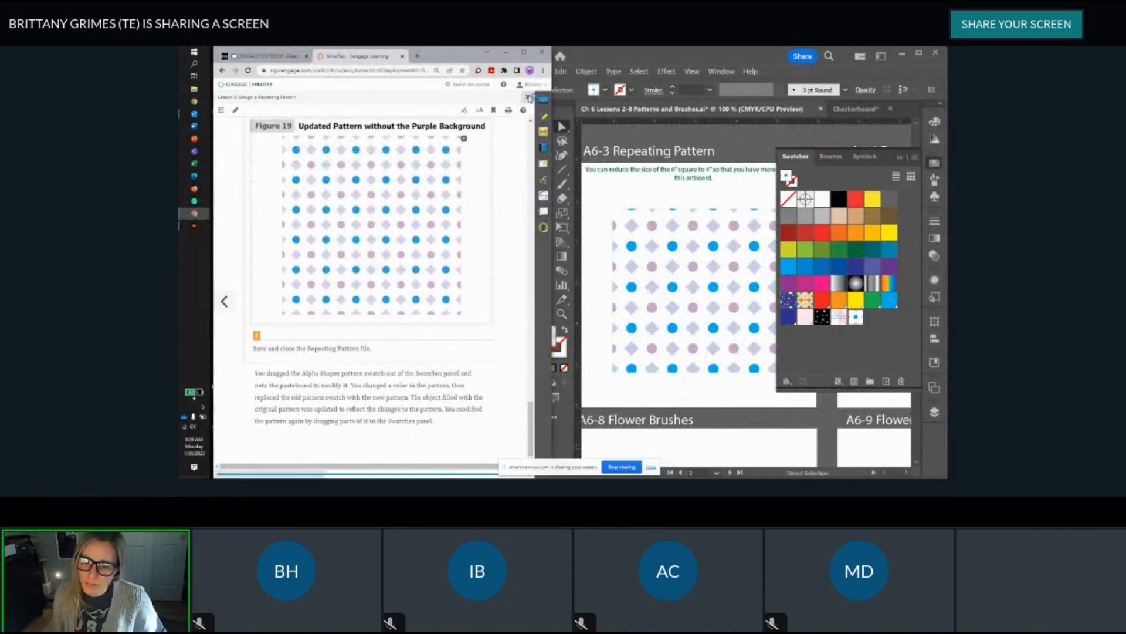
{"action": "left_click", "coordinate": [529, 98]}
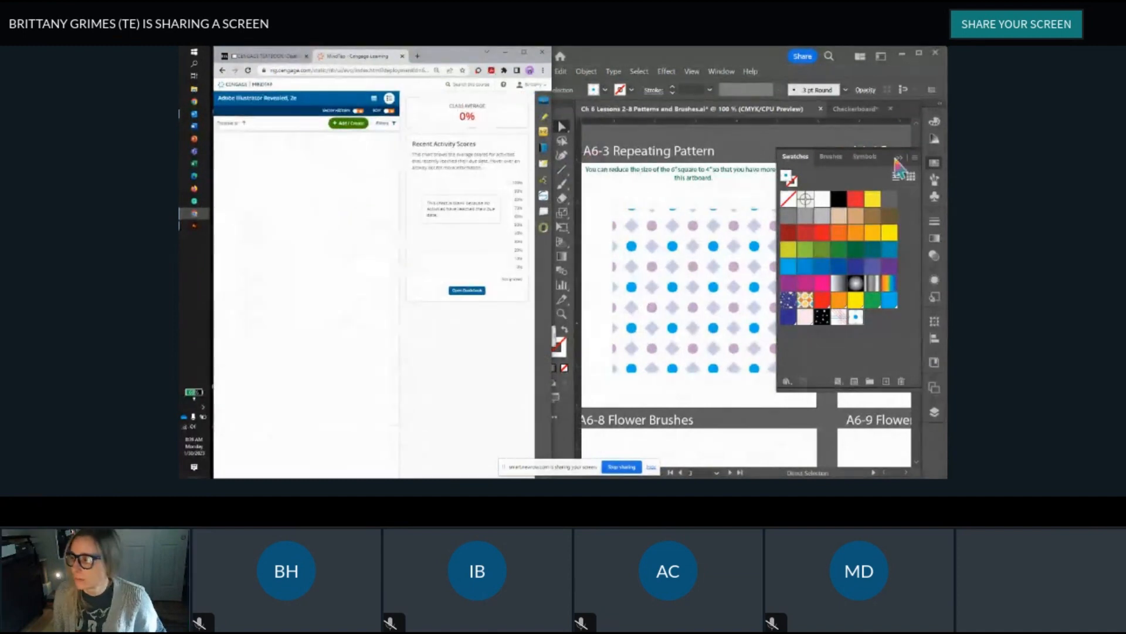
{"action": "scroll", "coordinate": [706, 188], "scroll_direction": "down", "scroll_amount": 1}
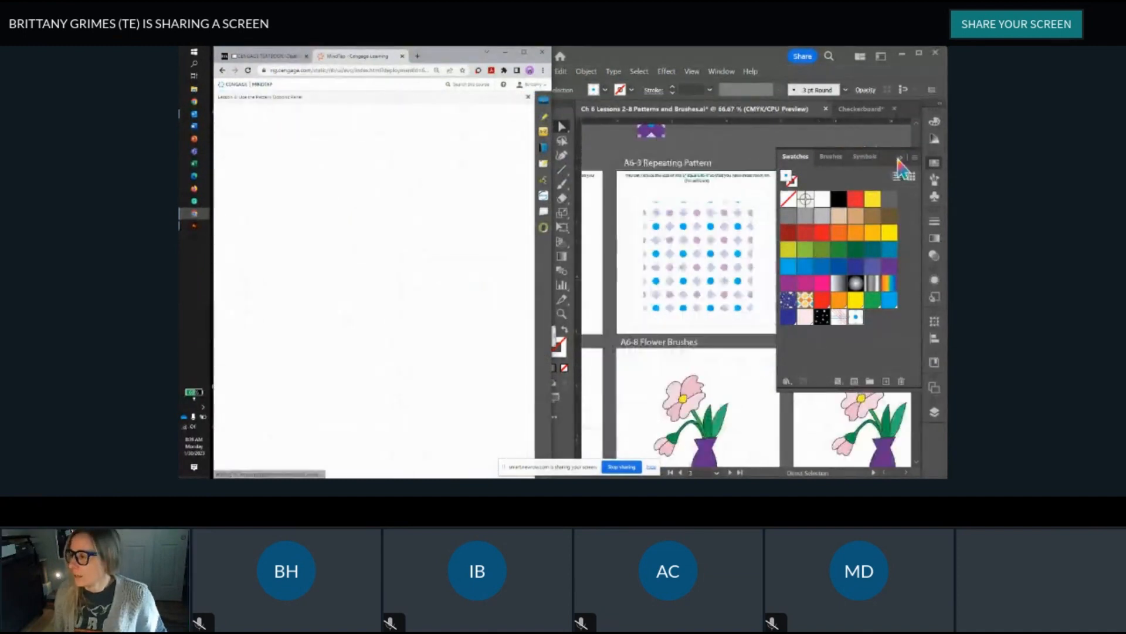
{"action": "left_click", "coordinate": [900, 158]}
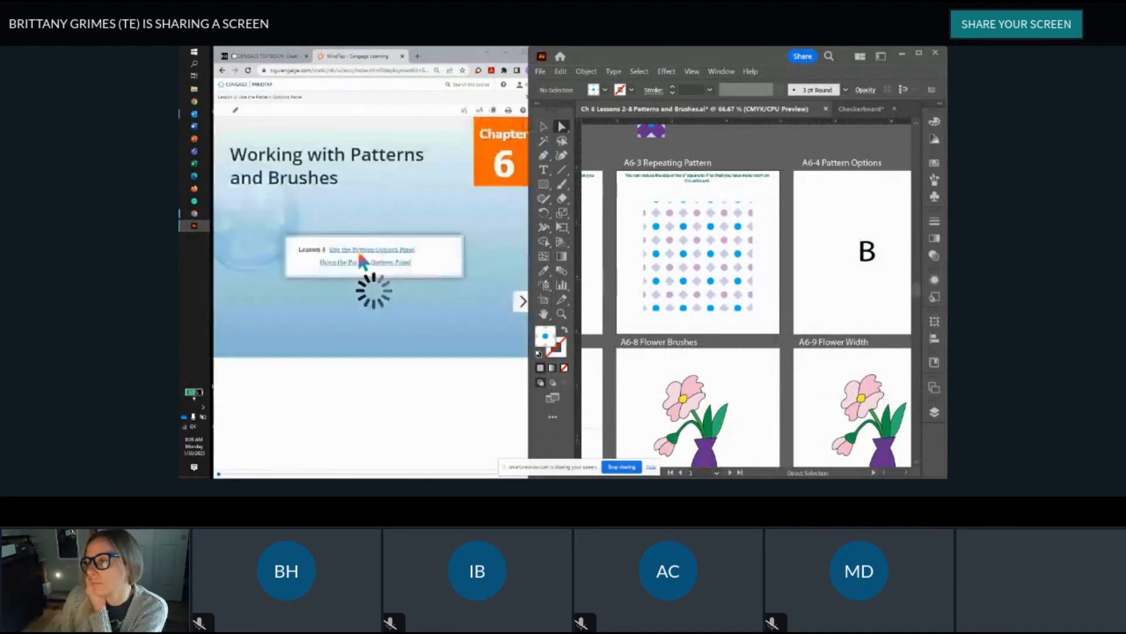
{"action": "left_click", "coordinate": [523, 301]}
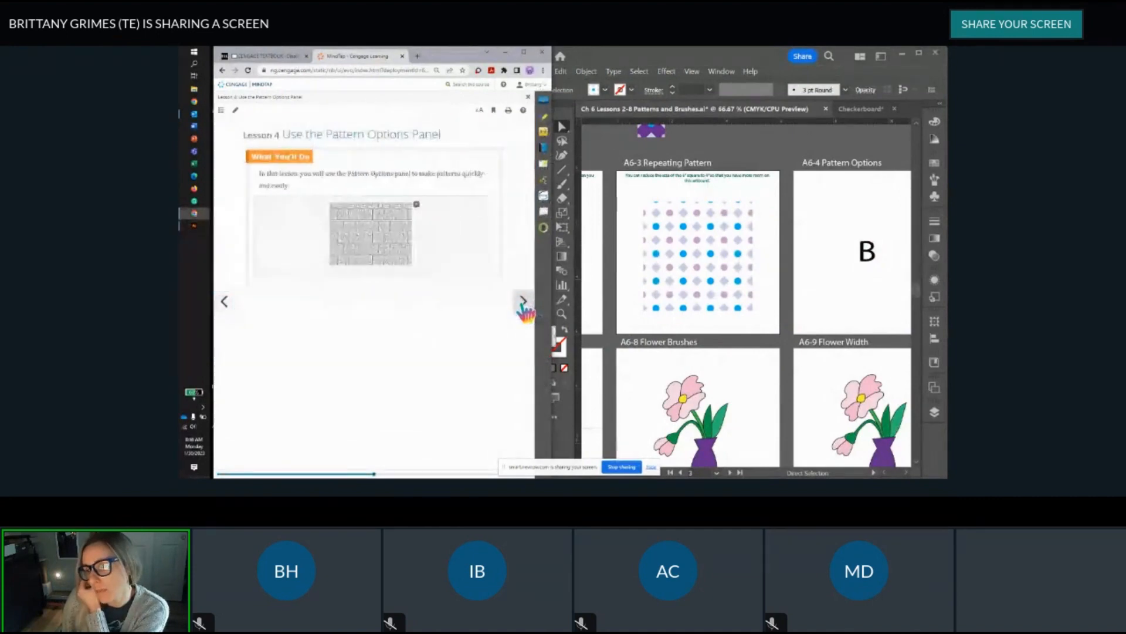
{"action": "left_click", "coordinate": [523, 301]}
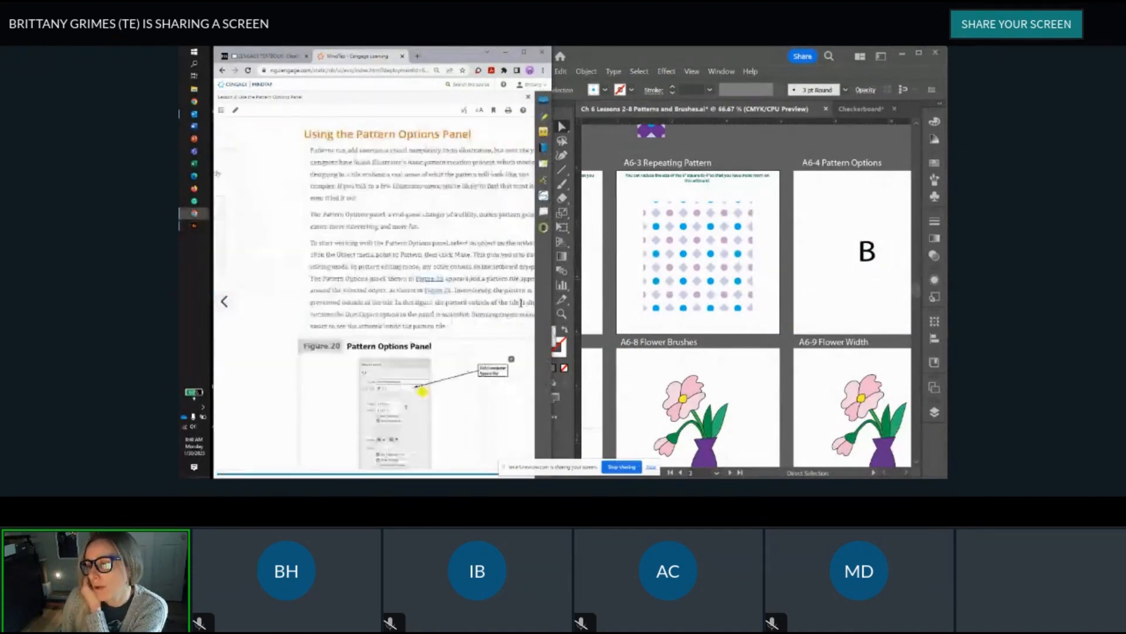
Step: Read the Lesson 4 explanation of pattern editing mode and the first exercise steps for making a pattern from the letter B
{"action": "scroll", "coordinate": [469, 306], "scroll_direction": "down", "scroll_amount": 3}
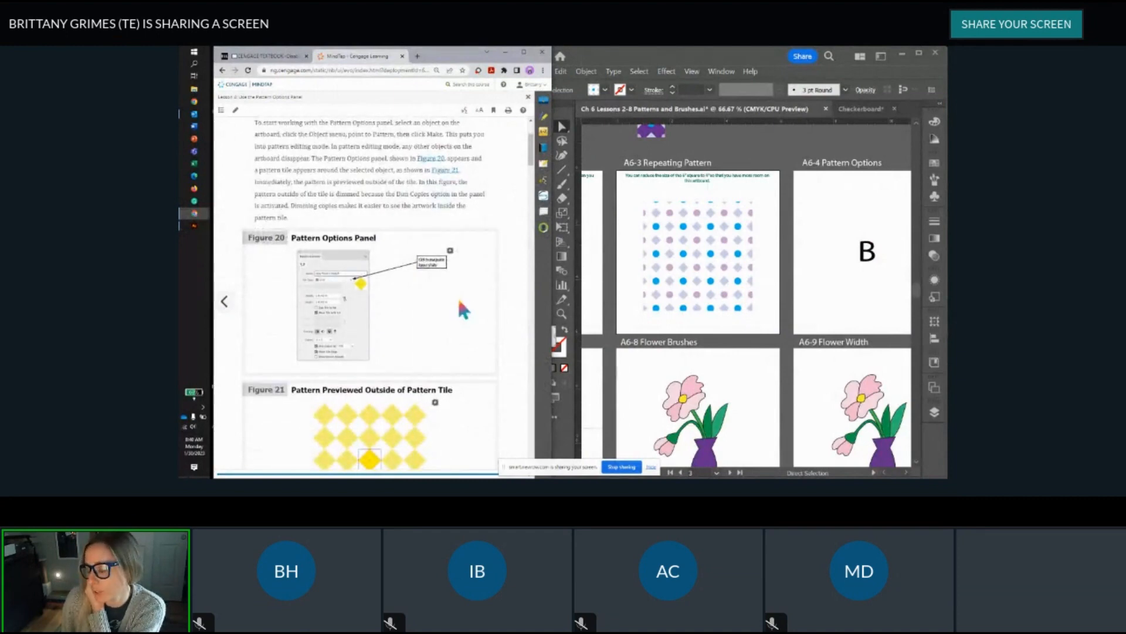
{"action": "scroll", "coordinate": [461, 304], "scroll_direction": "down", "scroll_amount": 8}
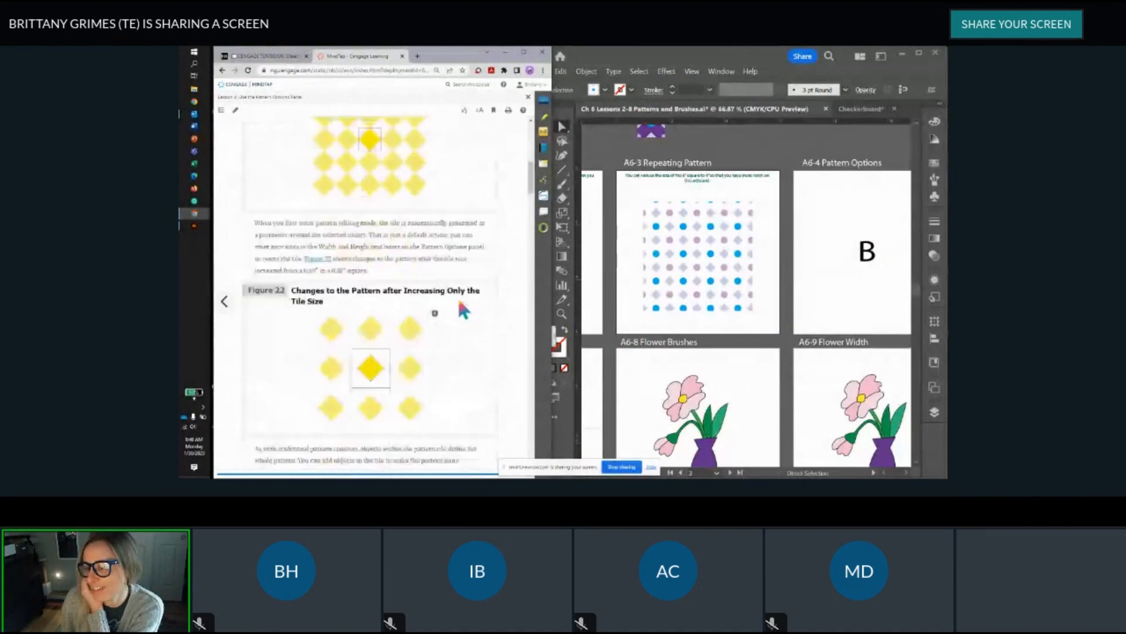
{"action": "scroll", "coordinate": [460, 307], "scroll_direction": "down", "scroll_amount": 10}
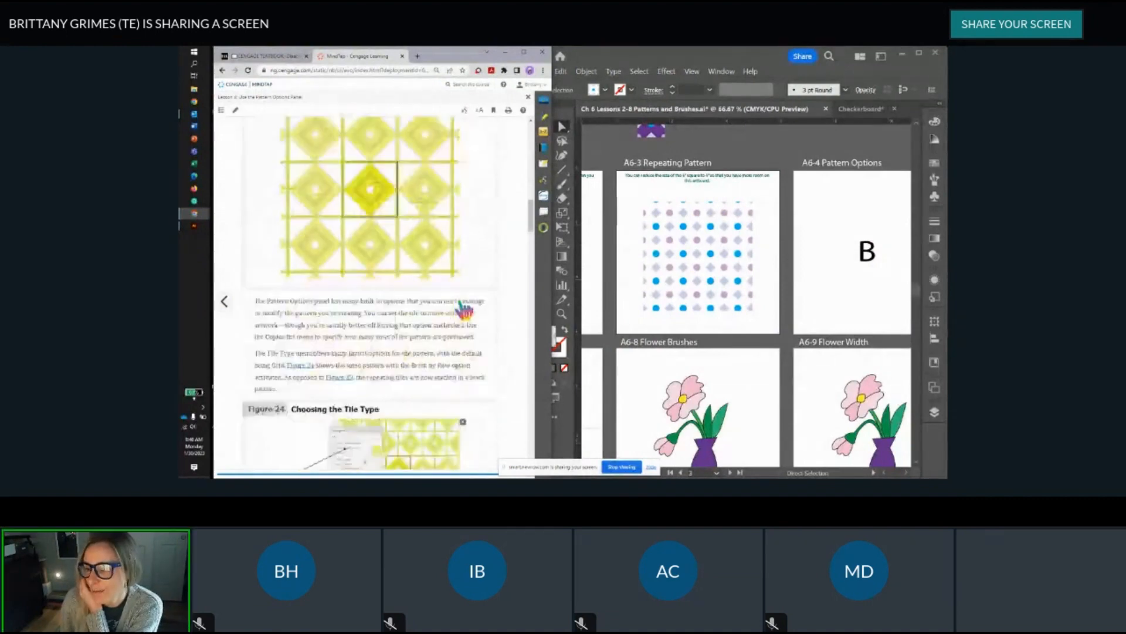
{"action": "scroll", "coordinate": [463, 305], "scroll_direction": "down", "scroll_amount": 7}
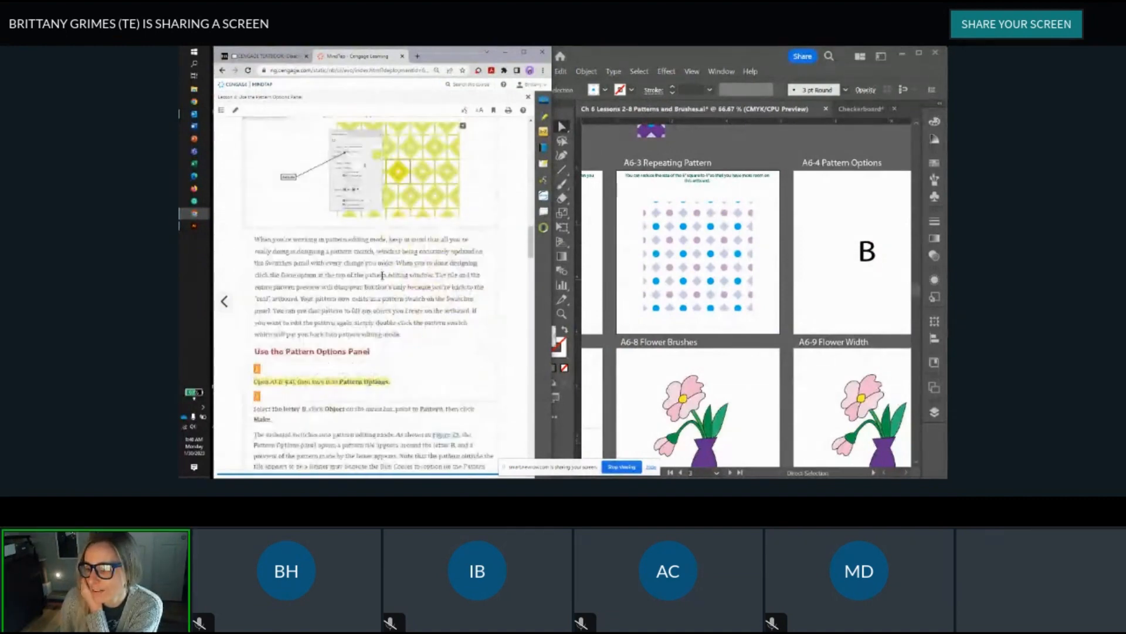
{"action": "scroll", "coordinate": [381, 276], "scroll_direction": "down", "scroll_amount": 1}
{"action": "scroll", "coordinate": [382, 275], "scroll_direction": "up", "scroll_amount": 3}
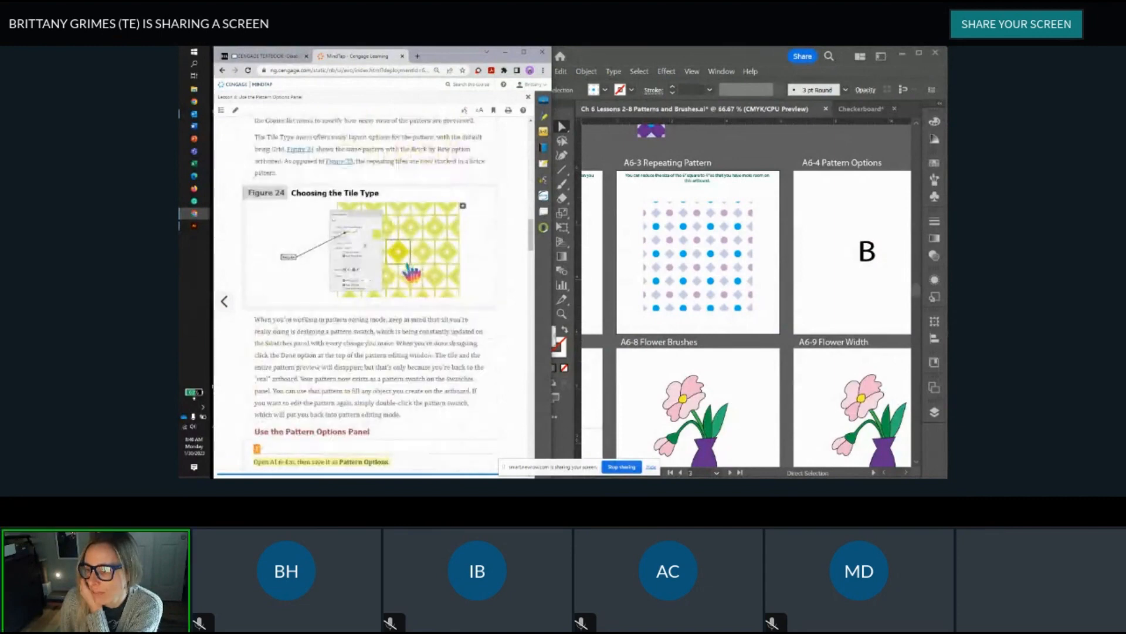
{"action": "scroll", "coordinate": [402, 243], "scroll_direction": "down", "scroll_amount": 3}
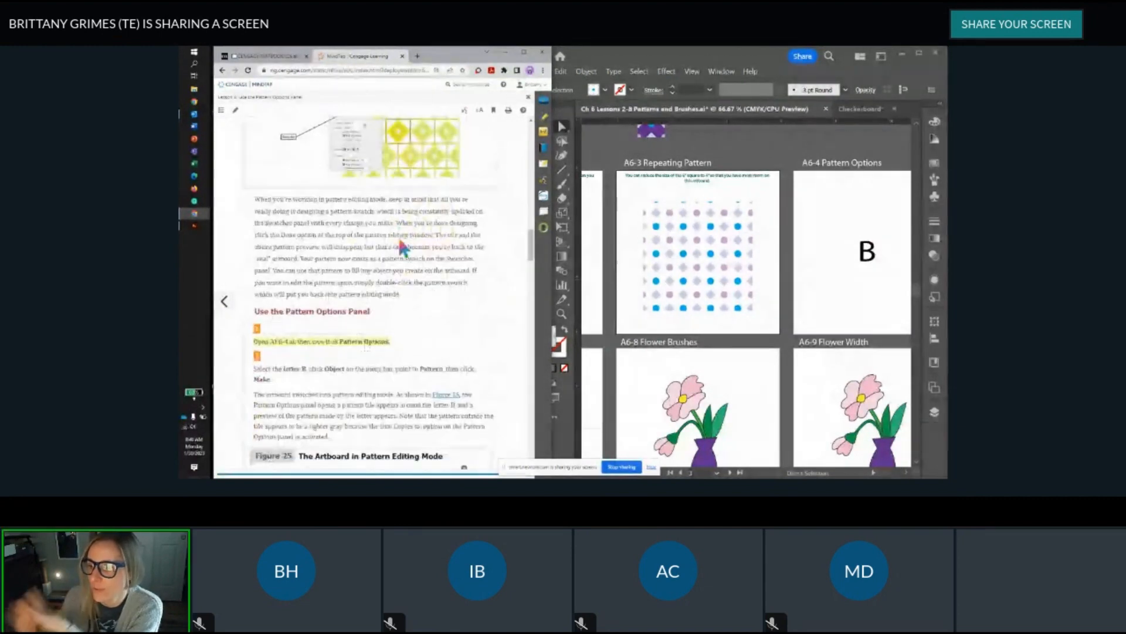
{"action": "scroll", "coordinate": [402, 244], "scroll_direction": "down", "scroll_amount": 2}
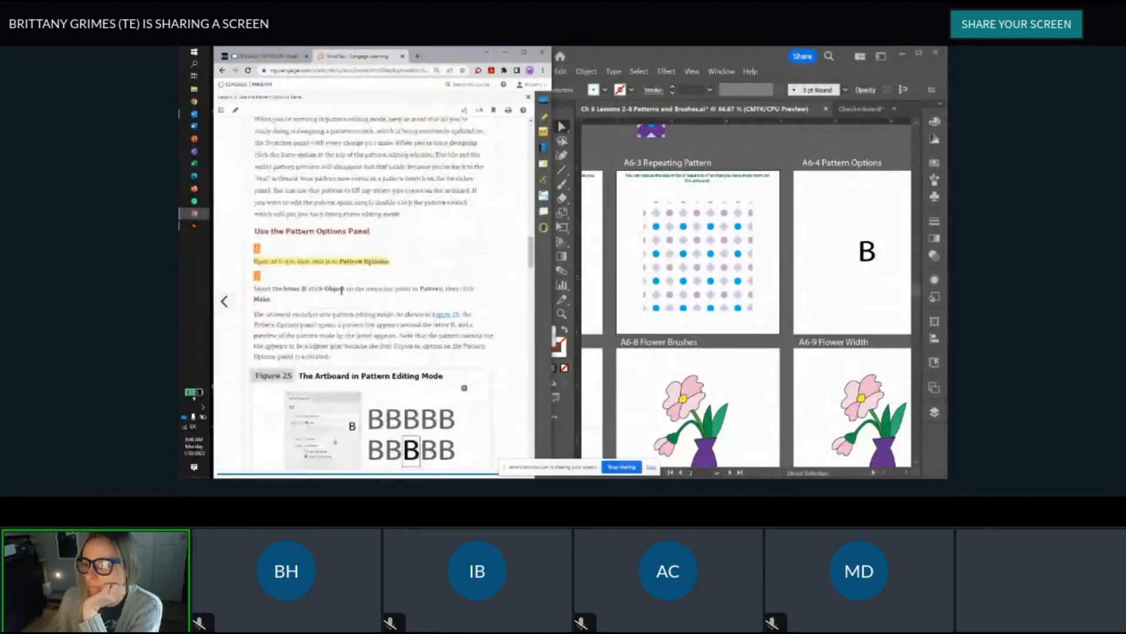
{"action": "scroll", "coordinate": [382, 287], "scroll_direction": "down", "scroll_amount": 2}
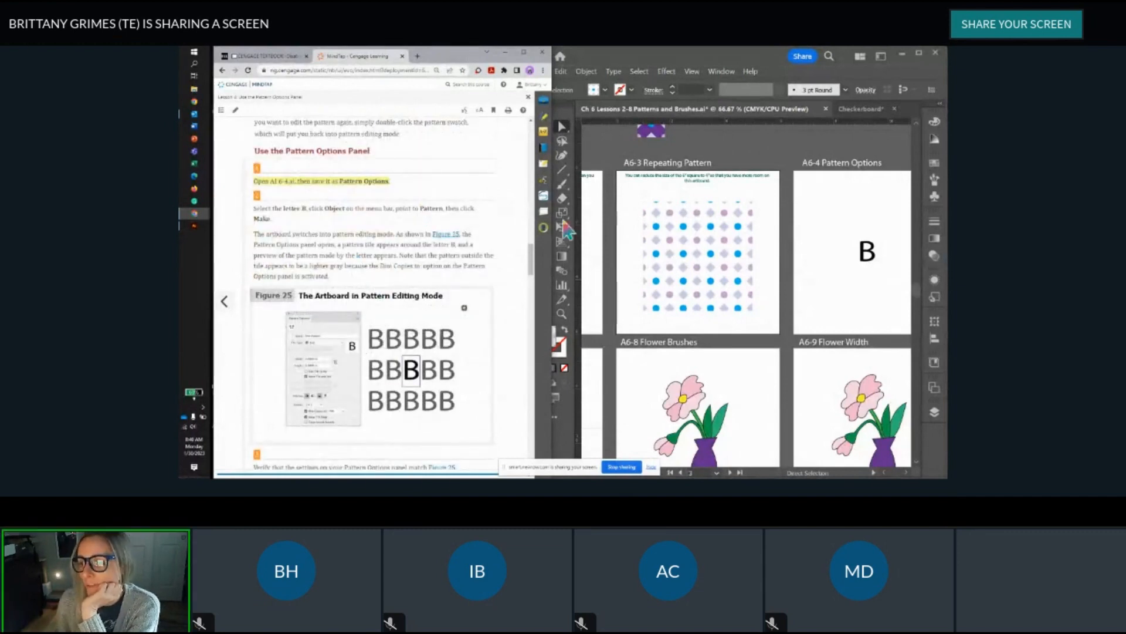
Step: Select the whole letter B on the A6-4 Pattern Options artboard with the Selection tool
{"action": "left_click", "coordinate": [819, 240]}
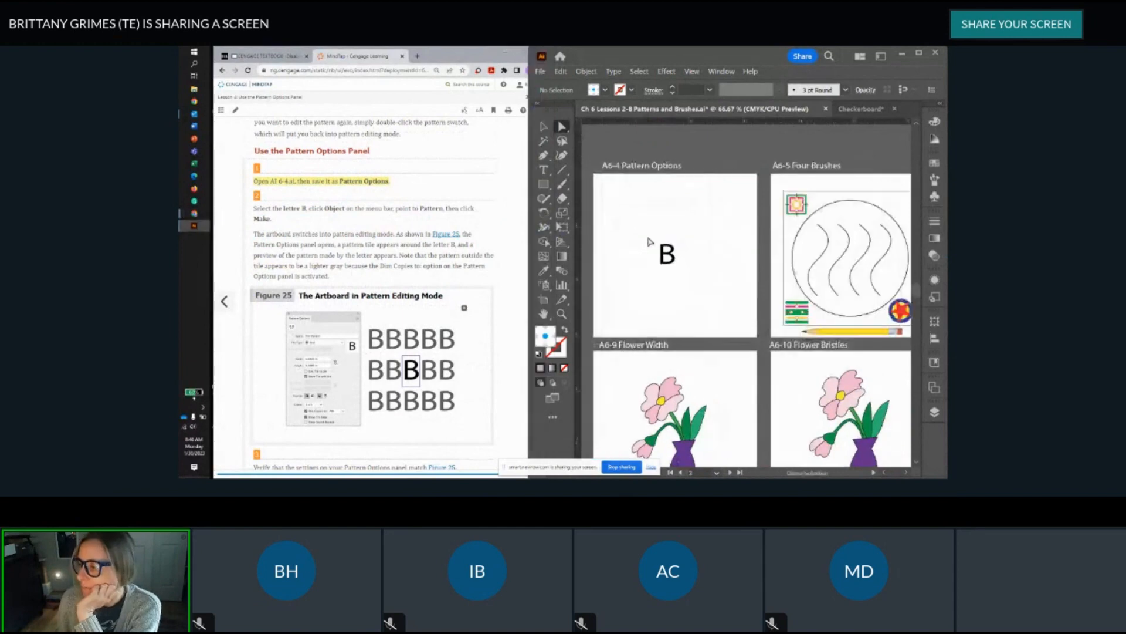
{"action": "scroll", "coordinate": [652, 240], "scroll_direction": "up", "scroll_amount": 2}
{"action": "scroll", "coordinate": [660, 237], "scroll_direction": "down", "scroll_amount": 2}
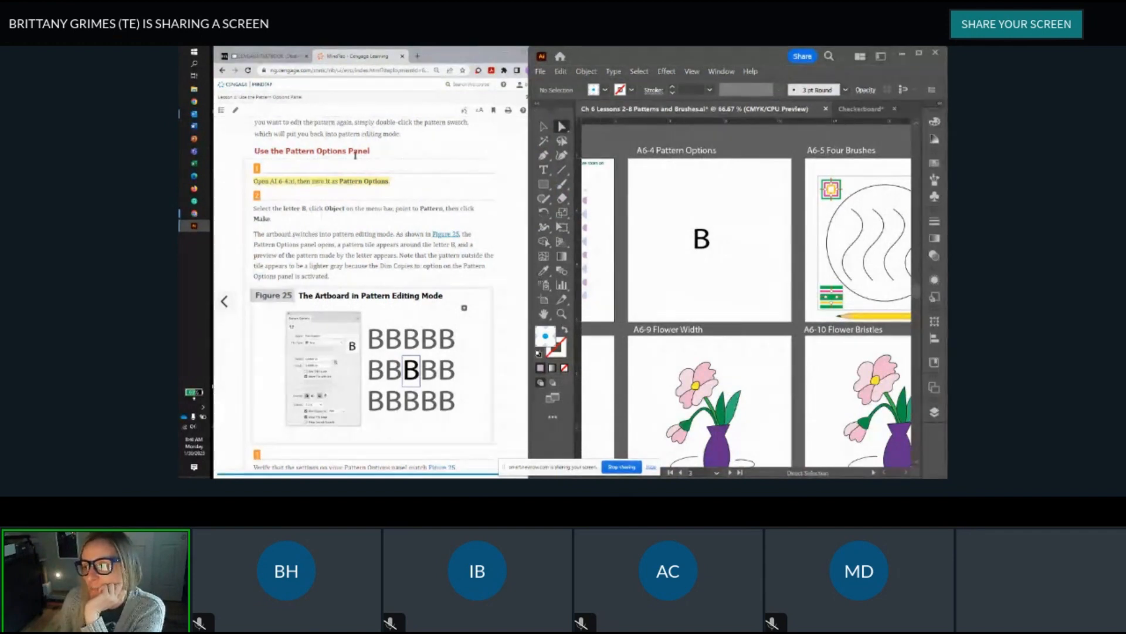
{"action": "left_click", "coordinate": [683, 228]}
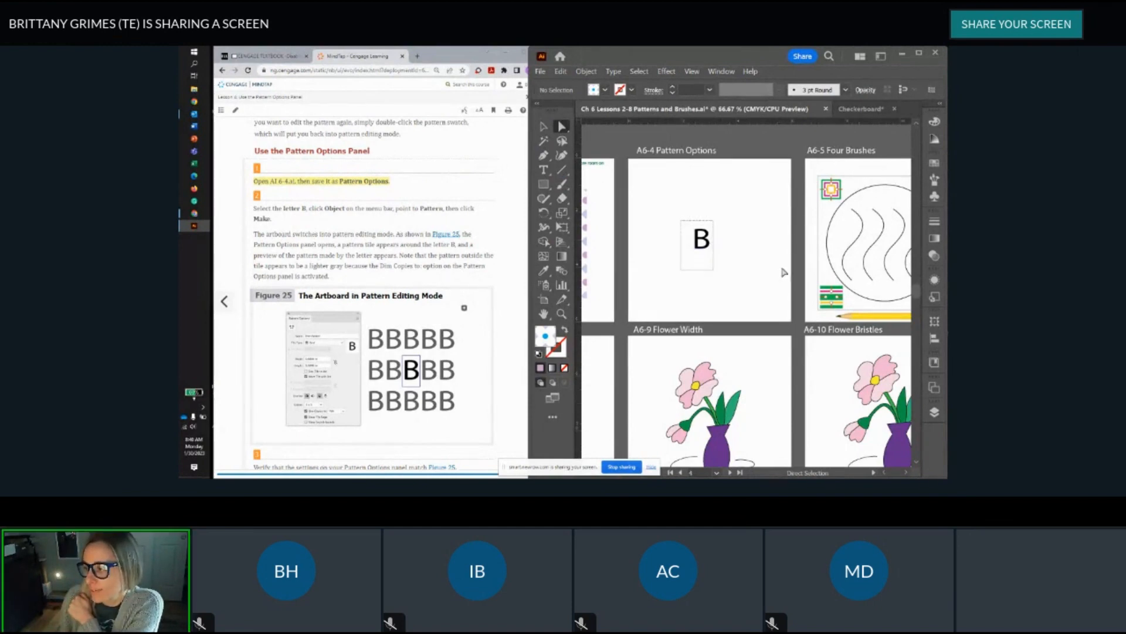
{"action": "left_click", "coordinate": [694, 269]}
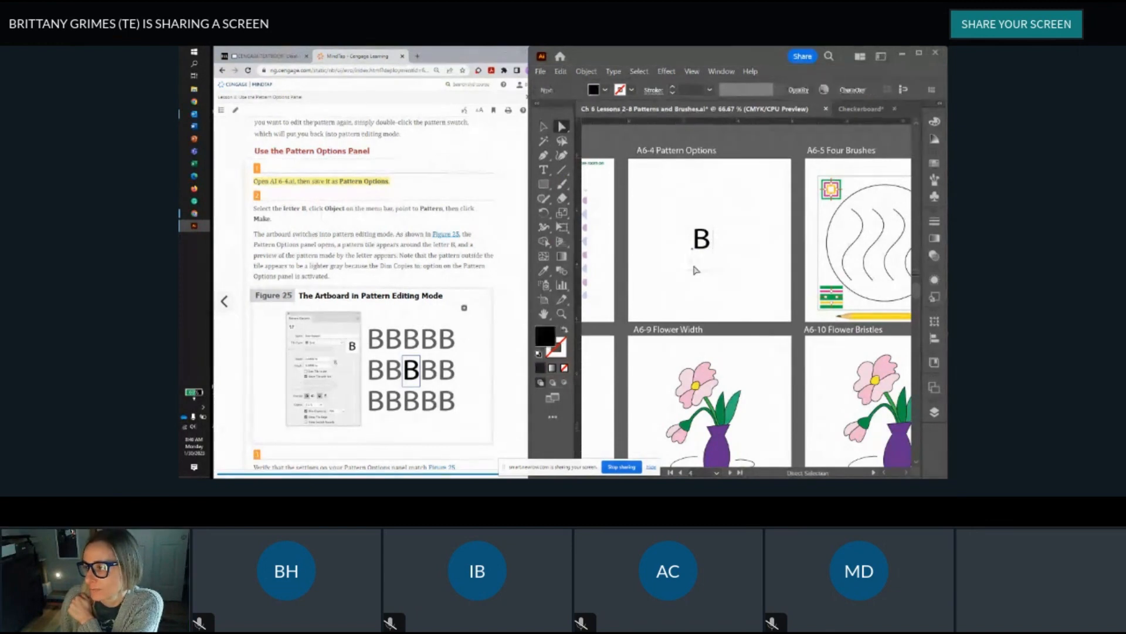
{"action": "left_click", "coordinate": [561, 126]}
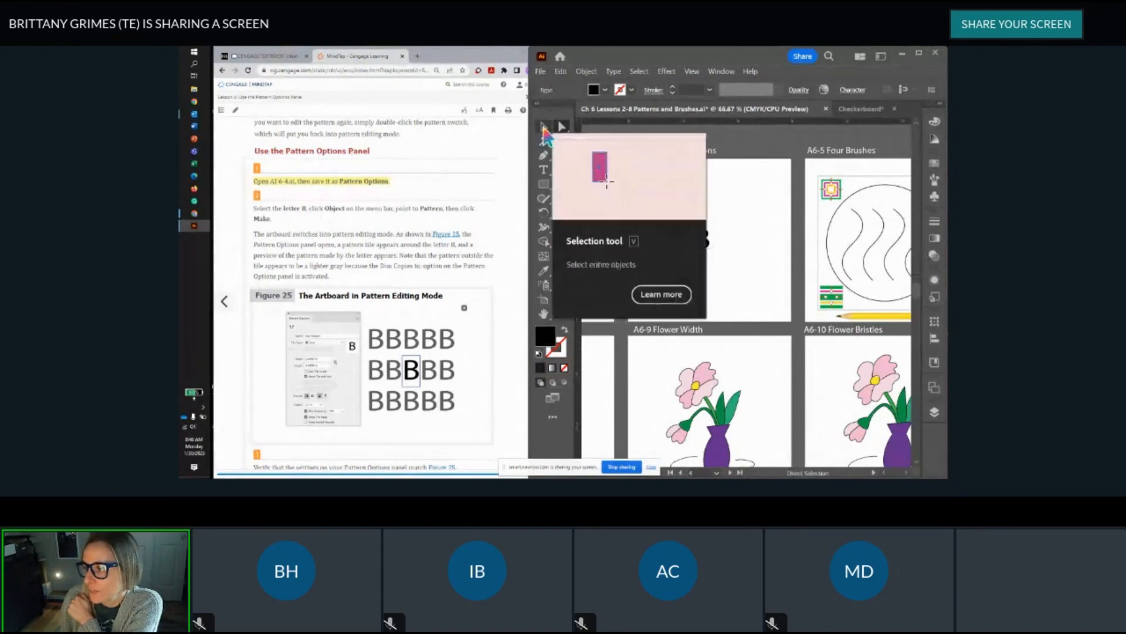
{"action": "left_click", "coordinate": [790, 195]}
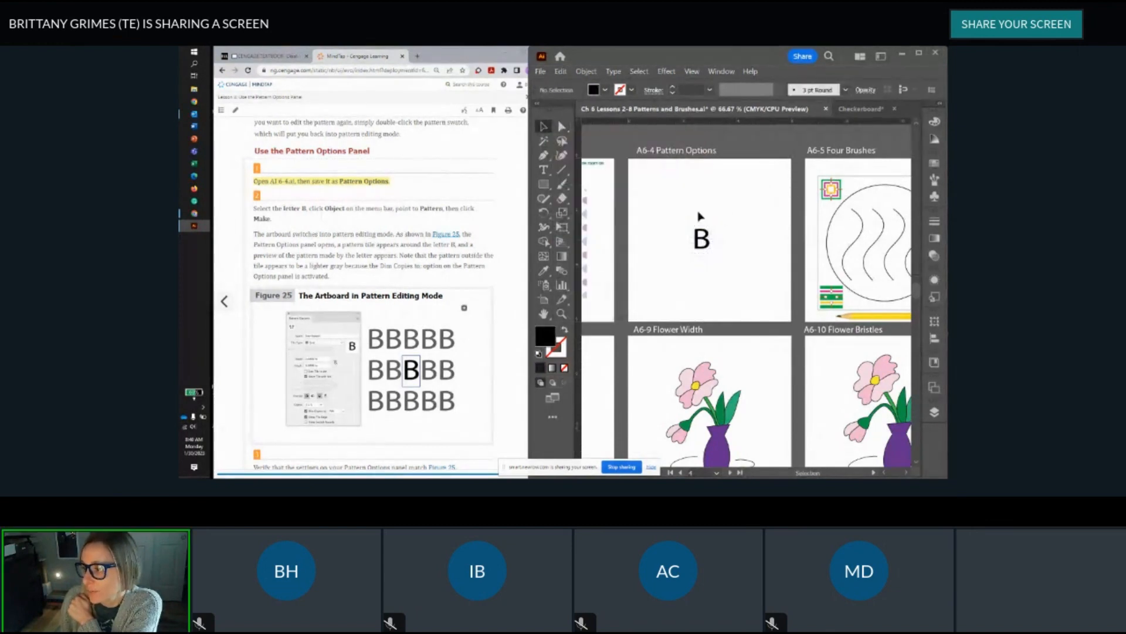
{"action": "left_click", "coordinate": [702, 239]}
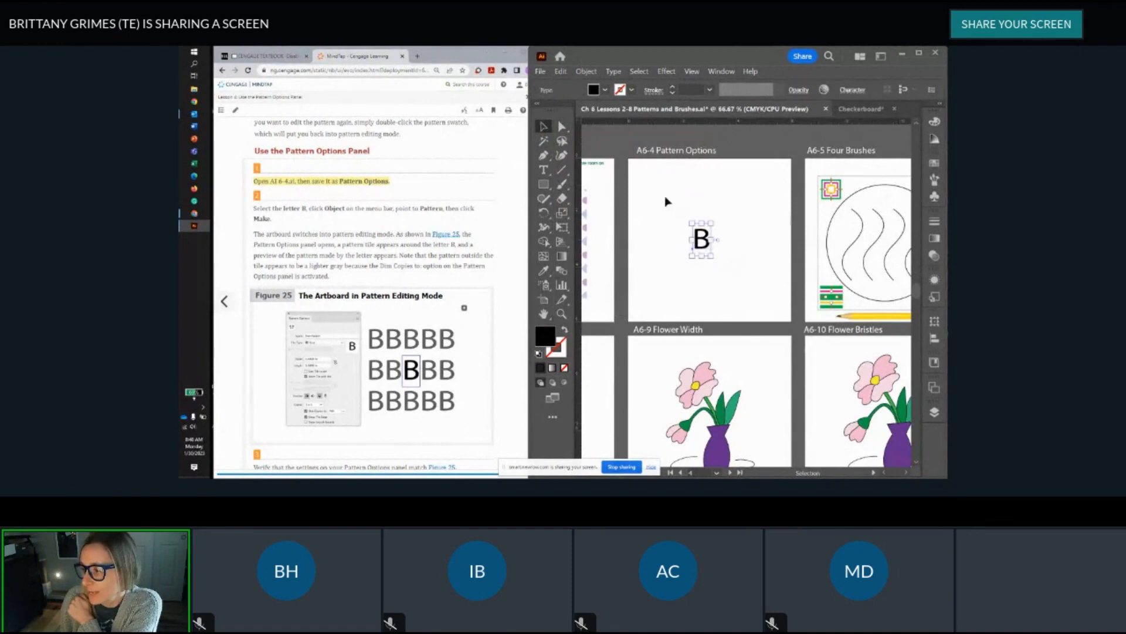
Step: Make a new pattern from the selected letter B, acknowledge the notice, and close the Swatches panel
{"action": "left_click", "coordinate": [727, 73]}
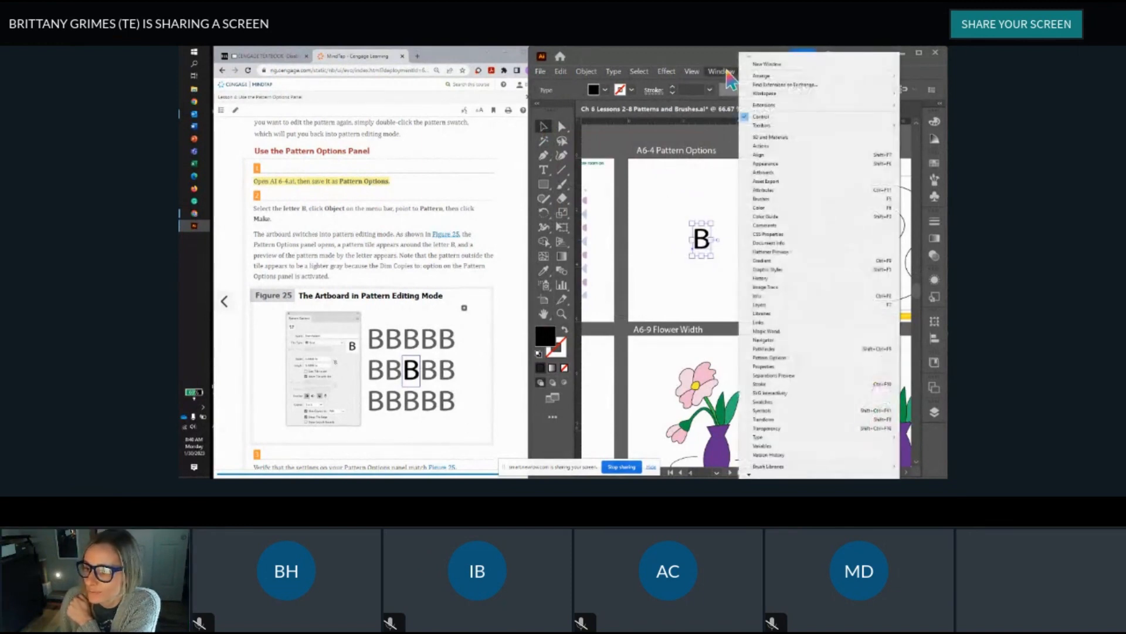
{"action": "left_click", "coordinate": [692, 72]}
{"action": "left_click", "coordinate": [586, 71]}
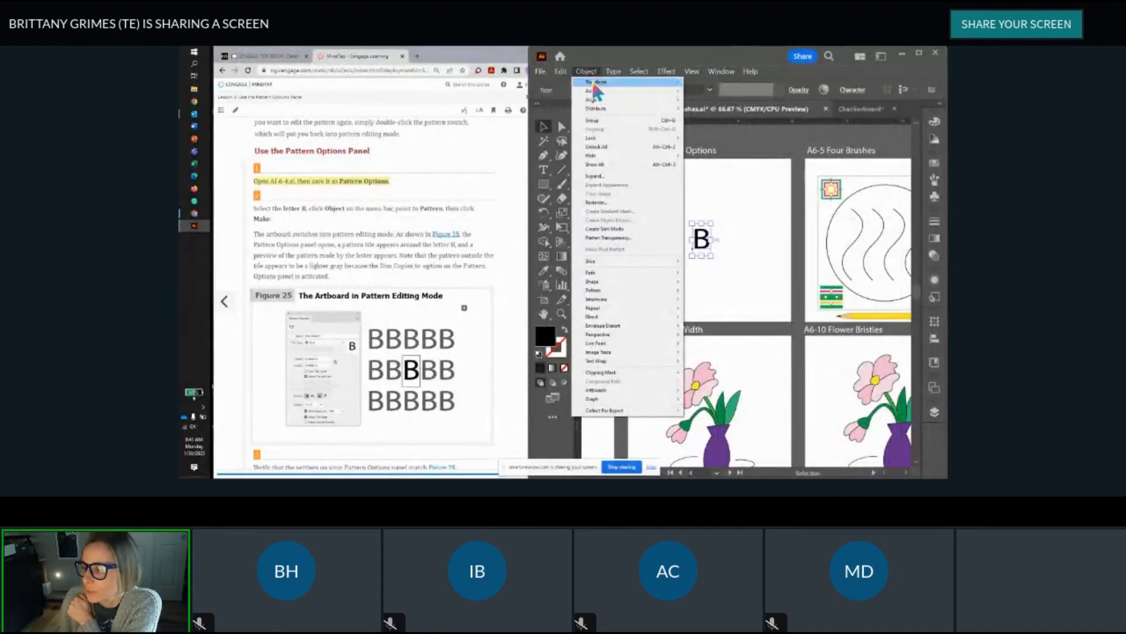
{"action": "mouse_move", "coordinate": [595, 293]}
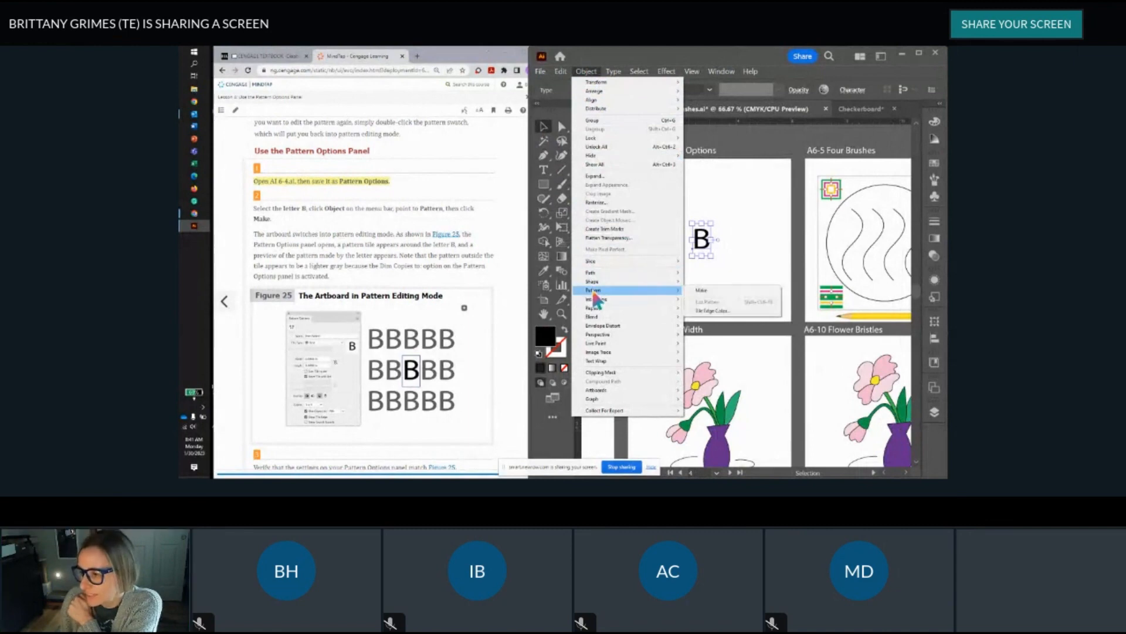
{"action": "left_click", "coordinate": [700, 290]}
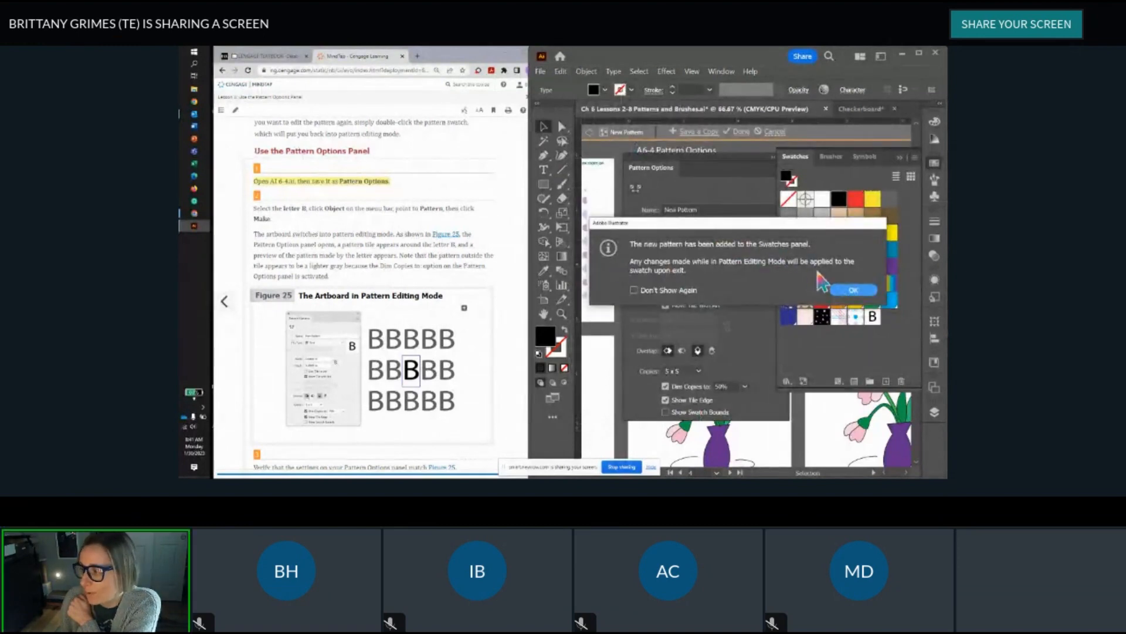
{"action": "left_click", "coordinate": [853, 290]}
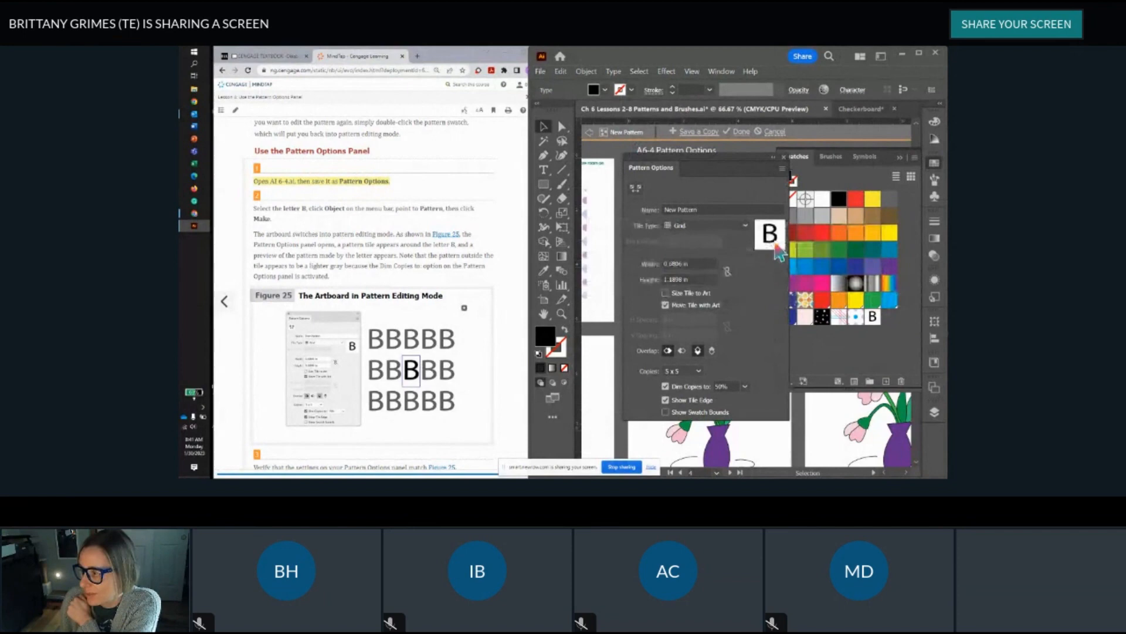
{"action": "left_click", "coordinate": [900, 156]}
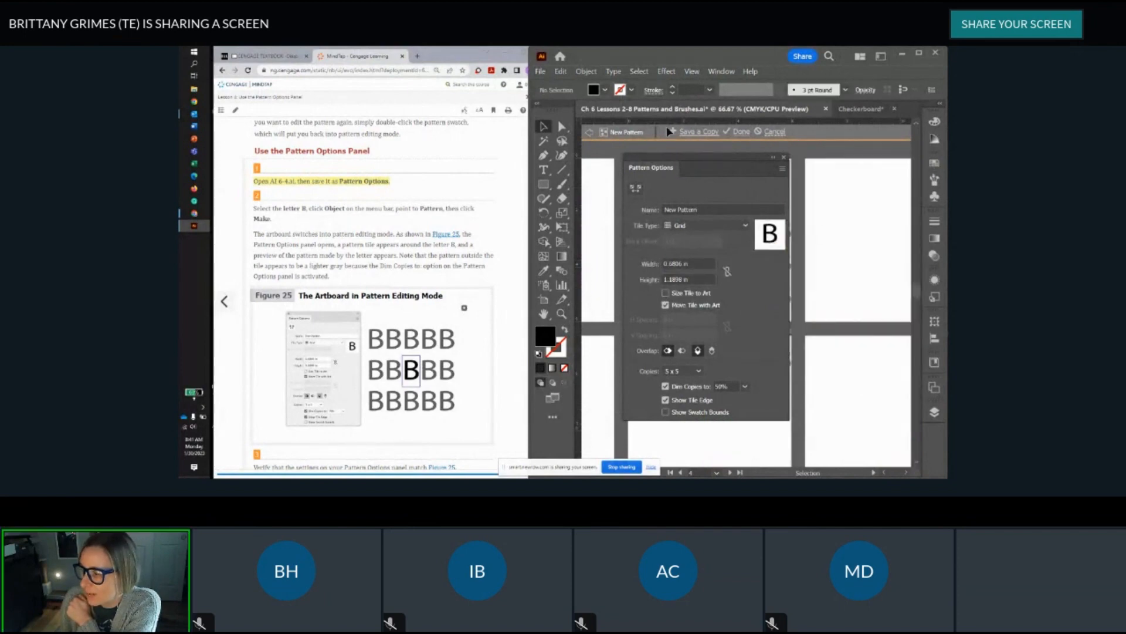
Step: Compare the pattern's settings with the textbook's enlarged Figure 25, set Dim Copies to 70%, and close the figure
{"action": "scroll", "coordinate": [428, 214], "scroll_direction": "down", "scroll_amount": 5}
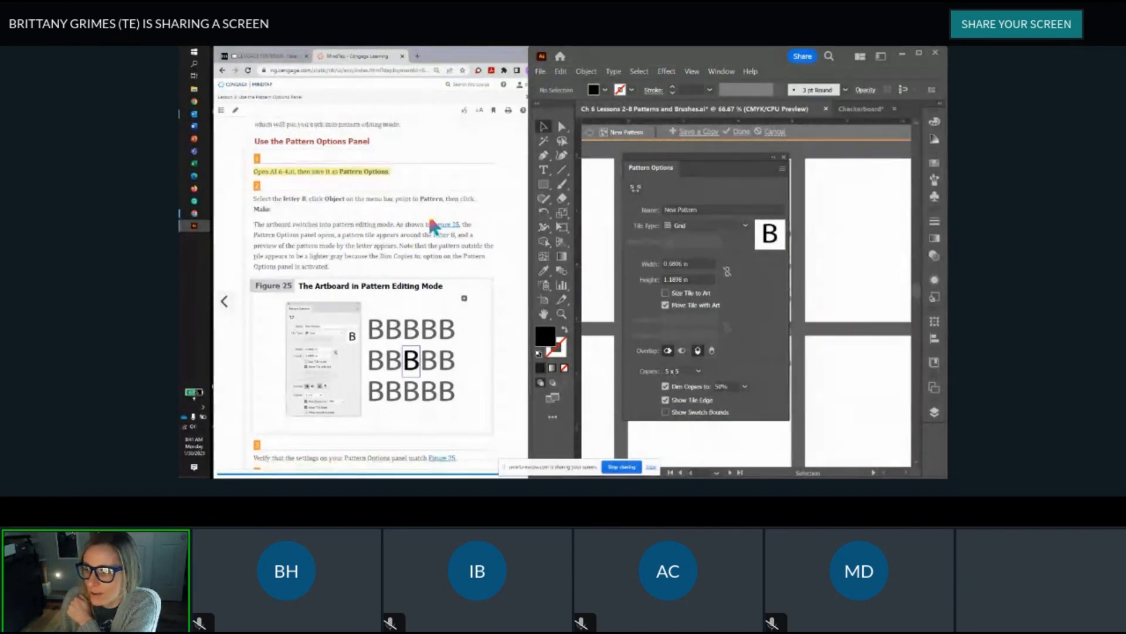
{"action": "scroll", "coordinate": [432, 226], "scroll_direction": "down", "scroll_amount": 2}
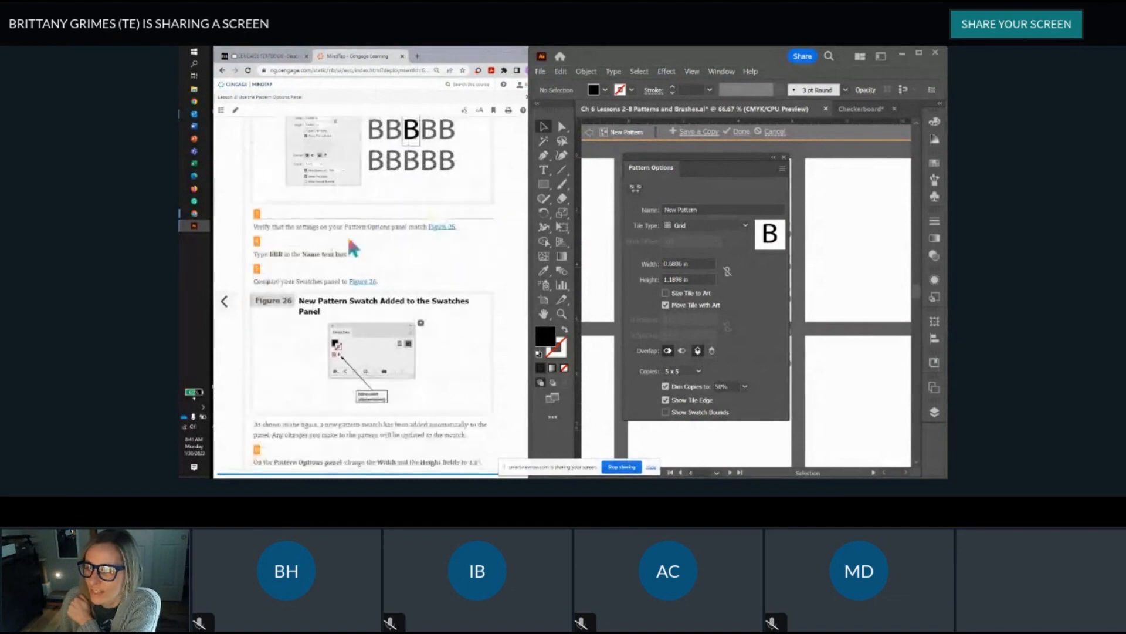
{"action": "scroll", "coordinate": [354, 247], "scroll_direction": "down", "scroll_amount": 1}
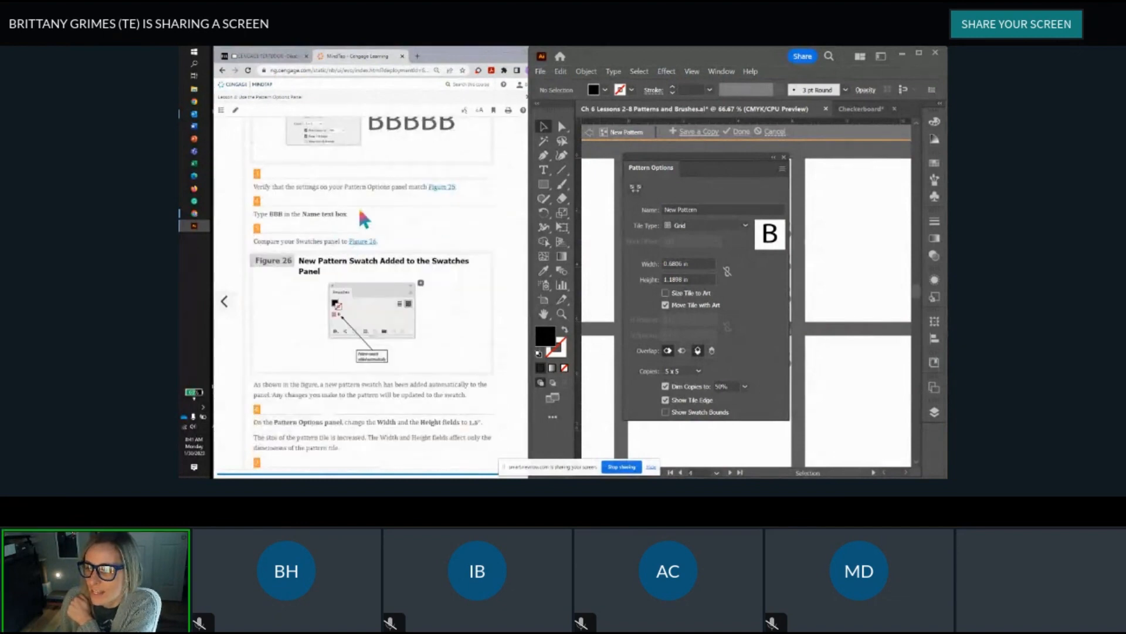
{"action": "scroll", "coordinate": [340, 214], "scroll_direction": "up", "scroll_amount": 4}
{"action": "scroll", "coordinate": [341, 228], "scroll_direction": "down", "scroll_amount": 2}
{"action": "scroll", "coordinate": [345, 238], "scroll_direction": "up", "scroll_amount": 1}
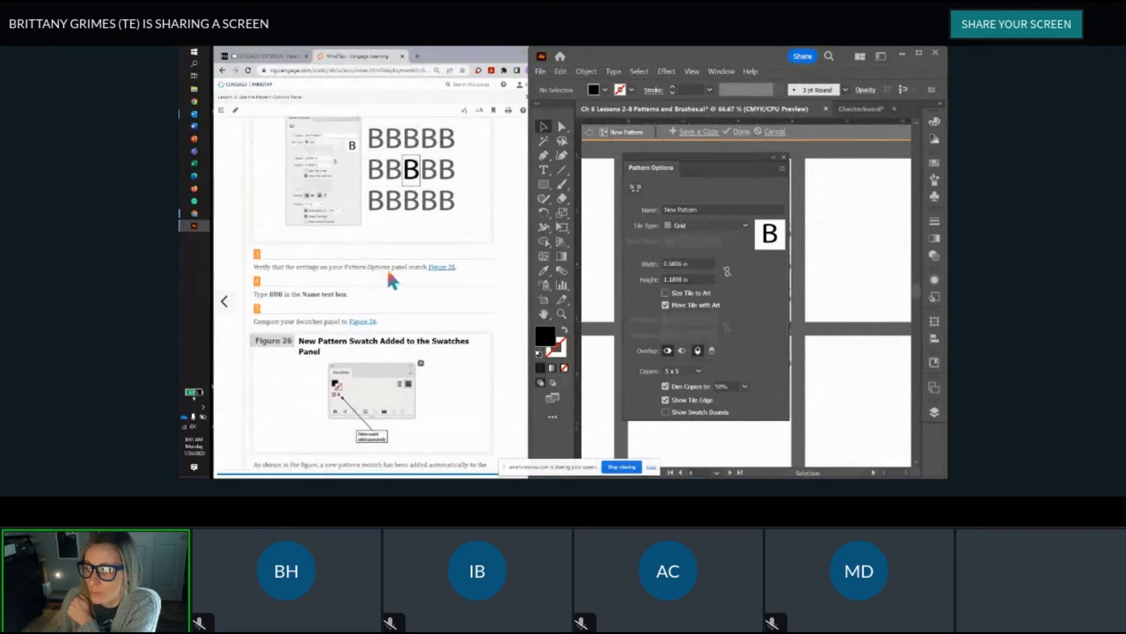
{"action": "scroll", "coordinate": [328, 188], "scroll_direction": "up", "scroll_amount": 3}
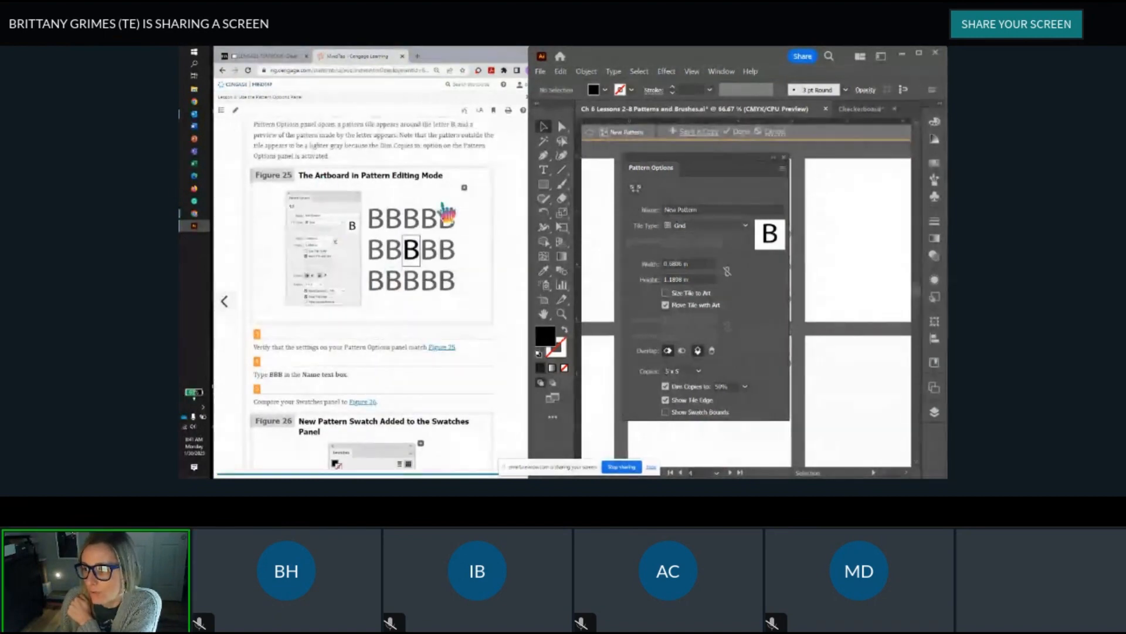
{"action": "left_click", "coordinate": [464, 188]}
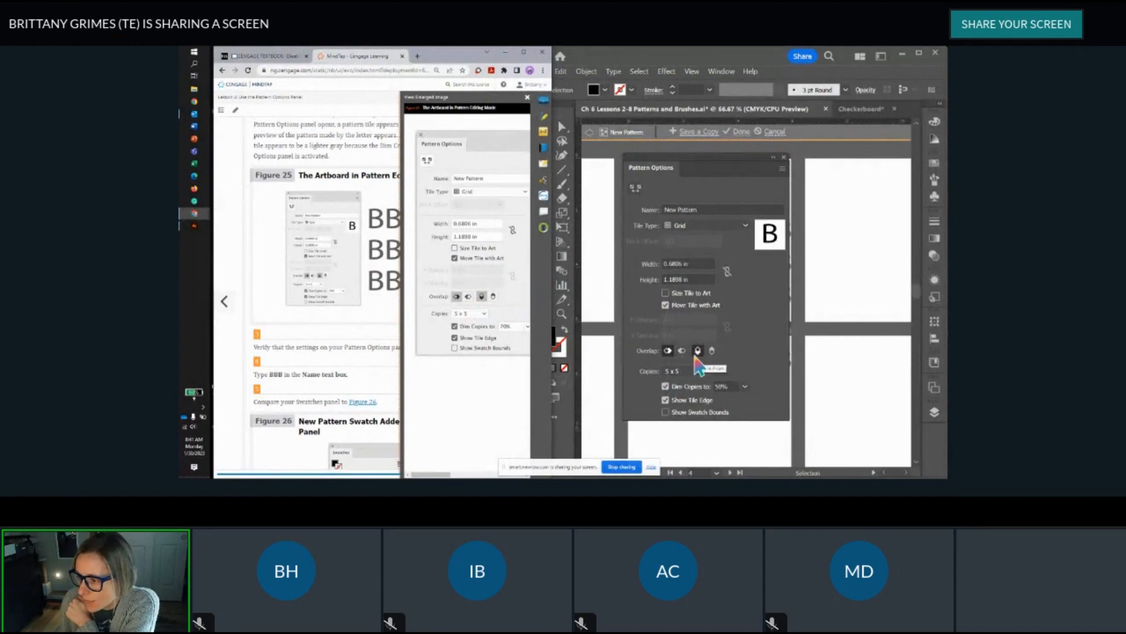
{"action": "left_click", "coordinate": [716, 386]}
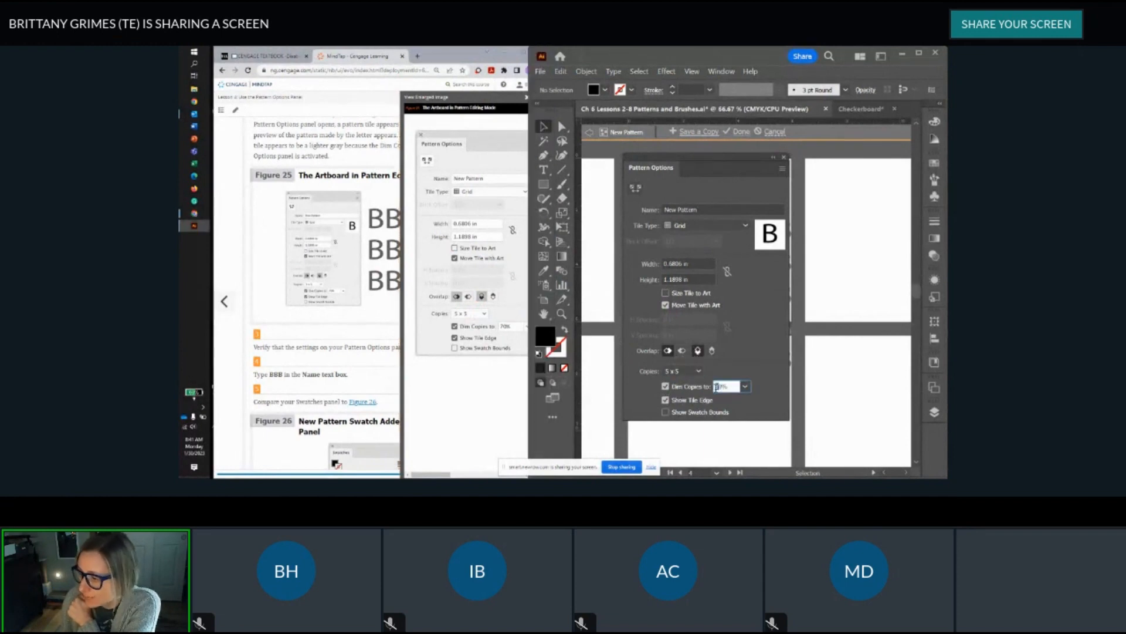
{"action": "left_click", "coordinate": [524, 104]}
{"action": "left_click", "coordinate": [527, 98]}
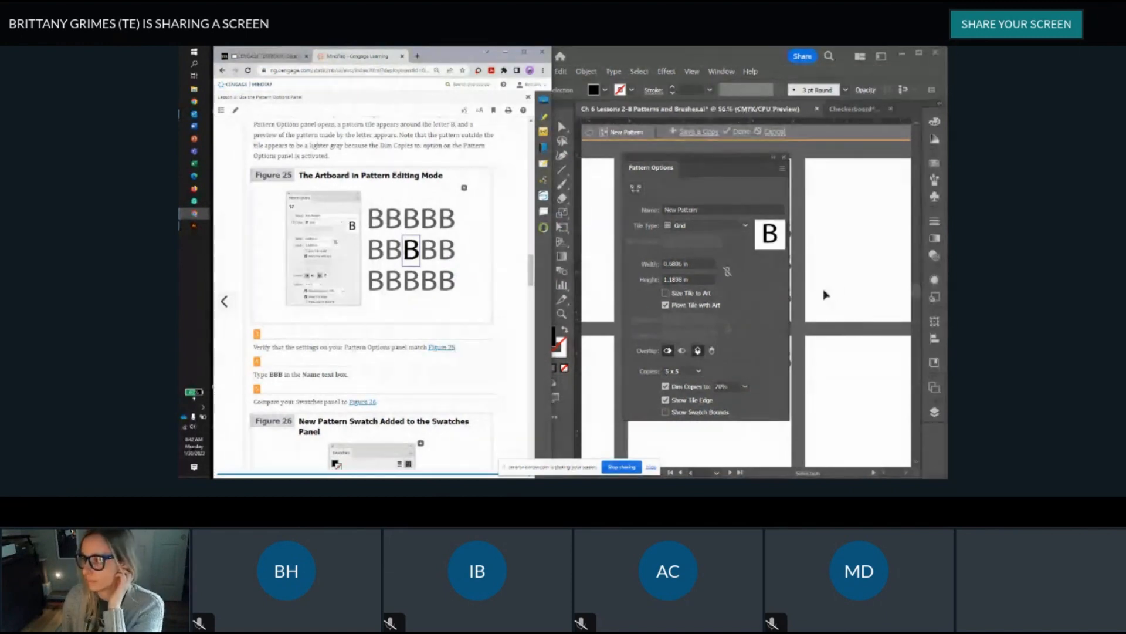
Step: Move the Pattern Options panel aside and bring the repeating B preview into clear view next to it
{"action": "scroll", "coordinate": [839, 297], "scroll_direction": "down", "scroll_amount": 1}
{"action": "left_click", "coordinate": [839, 297]}
{"action": "scroll", "coordinate": [839, 297], "scroll_direction": "up", "scroll_amount": 1}
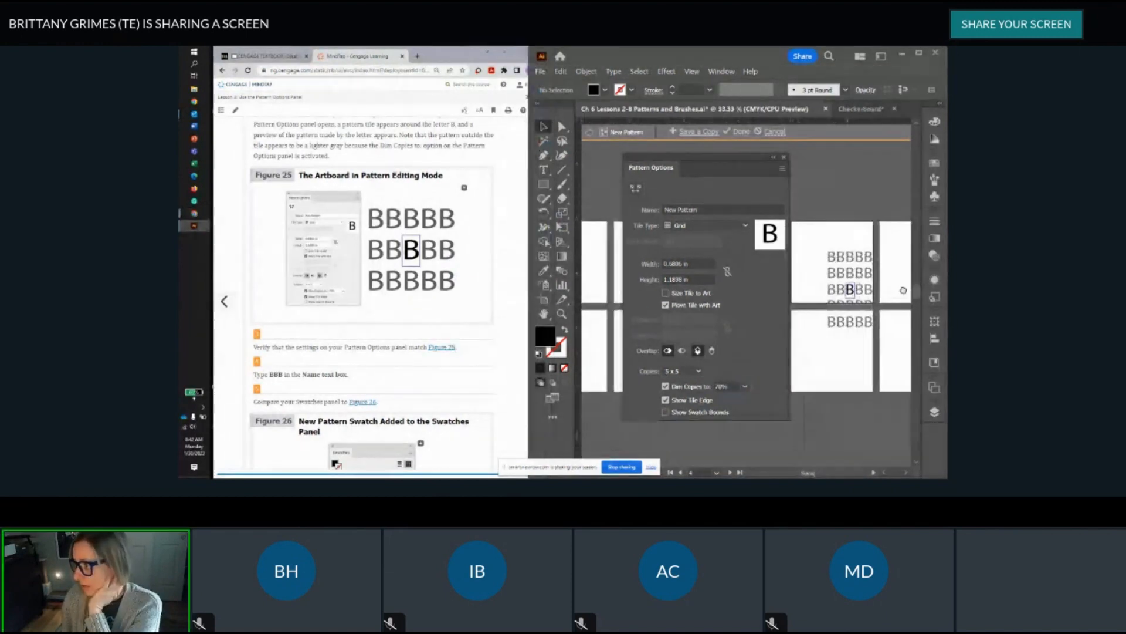
{"action": "scroll", "coordinate": [866, 315], "scroll_direction": "up", "scroll_amount": 1}
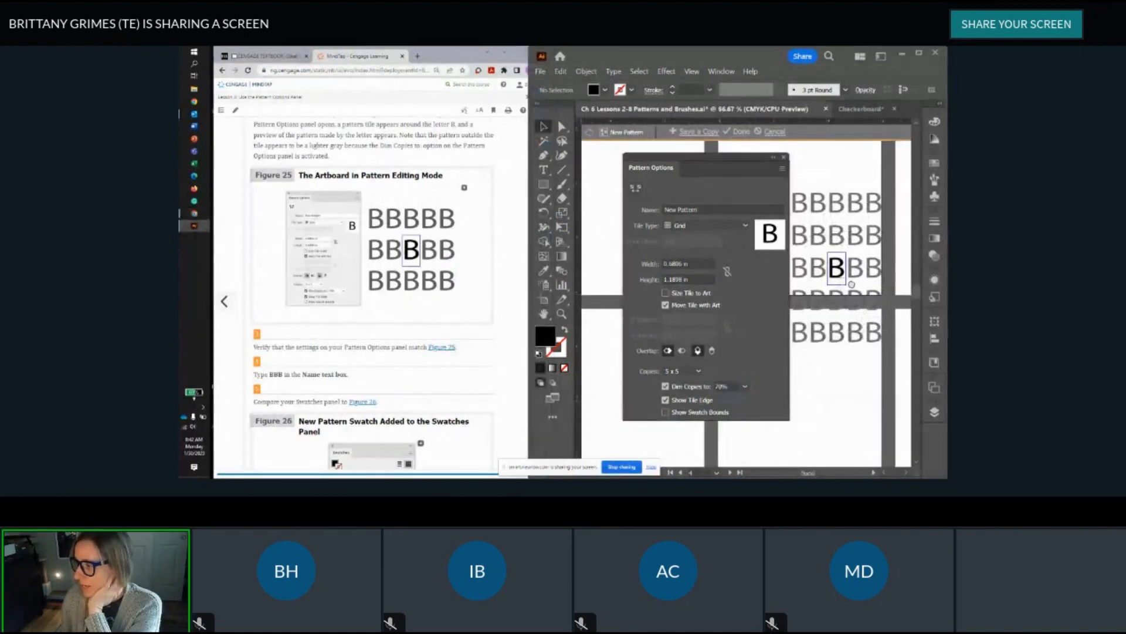
{"action": "left_click_drag", "start_coordinate": [851, 284], "coordinate": [857, 281]}
{"action": "left_click_drag", "start_coordinate": [739, 167], "coordinate": [657, 172]}
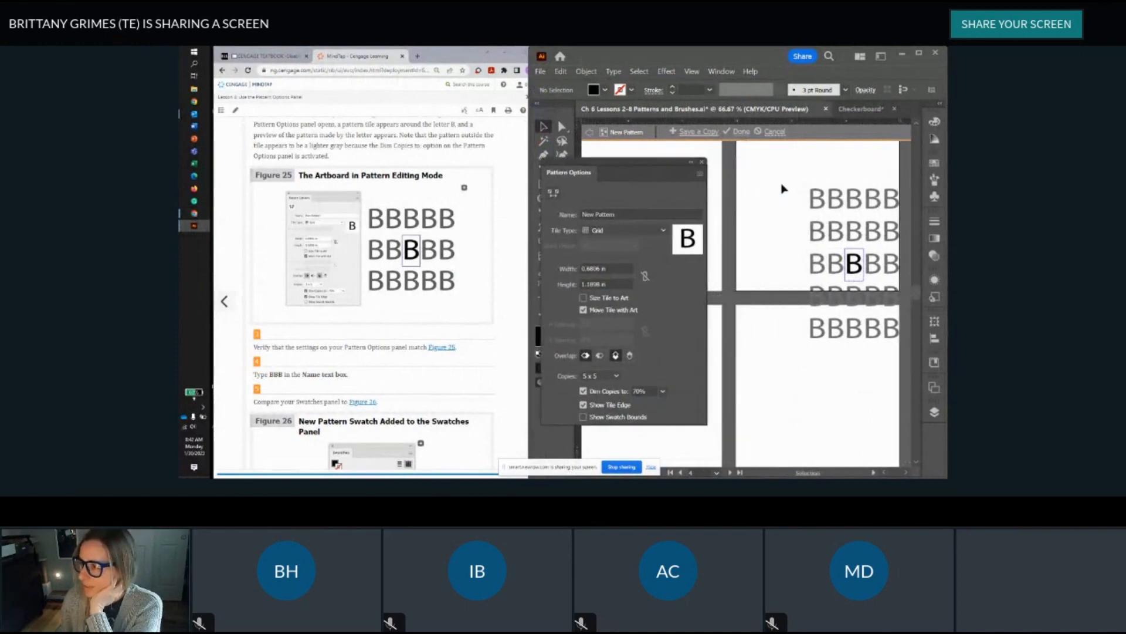
{"action": "left_click_drag", "start_coordinate": [784, 188], "coordinate": [727, 193]}
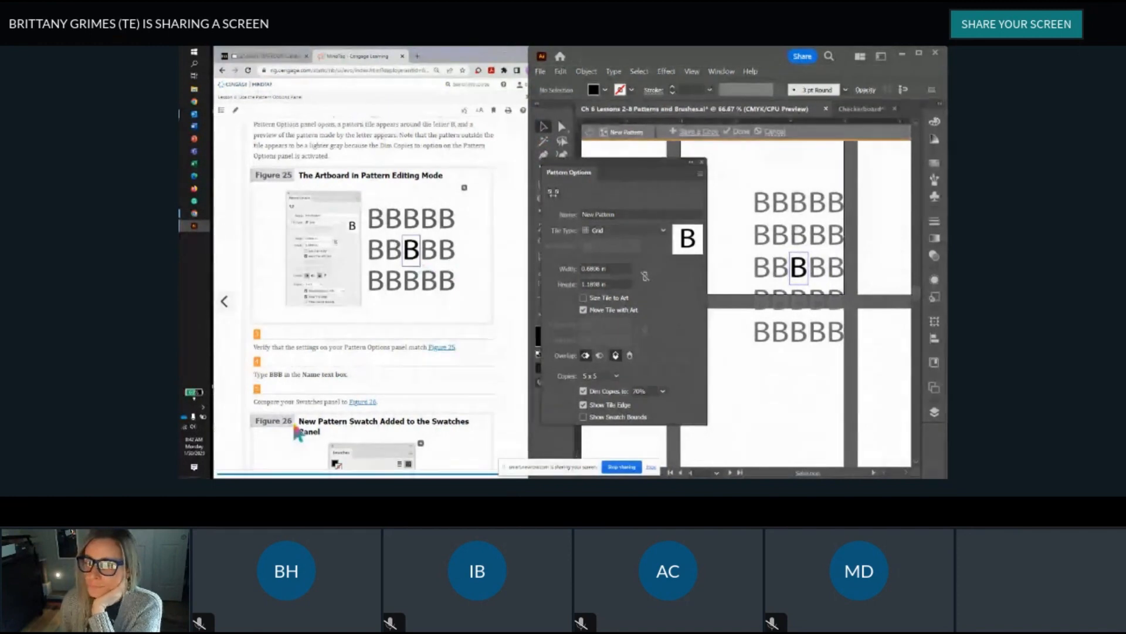
Step: Name the new pattern BBB, following the textbook's instruction
{"action": "scroll", "coordinate": [357, 355], "scroll_direction": "down", "scroll_amount": 2}
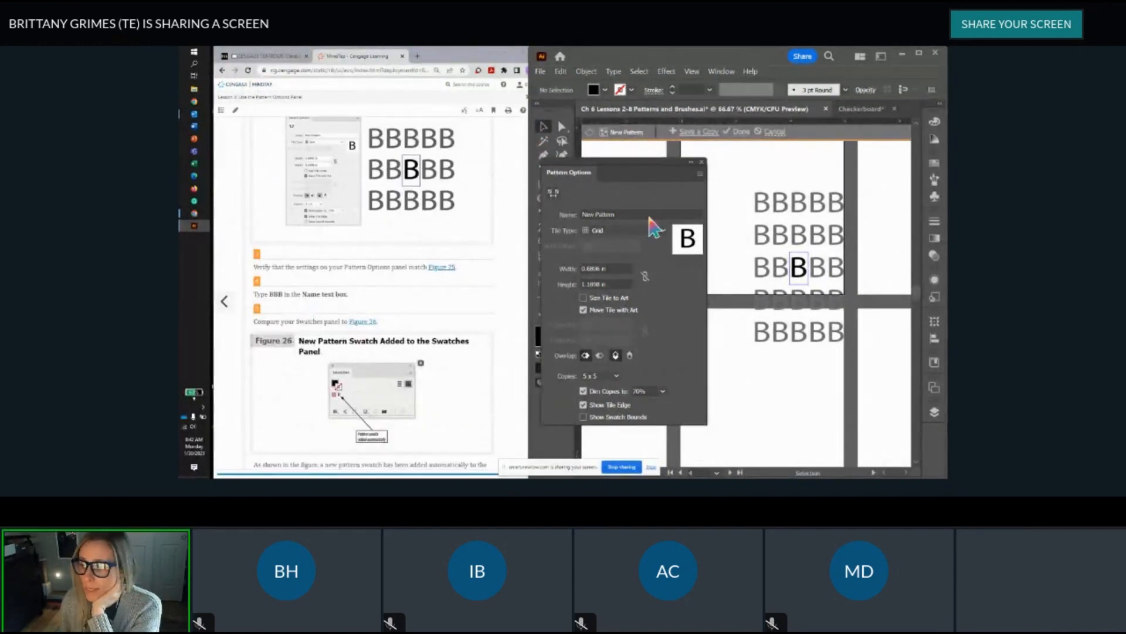
{"action": "left_click_drag", "start_coordinate": [643, 214], "coordinate": [582, 218]}
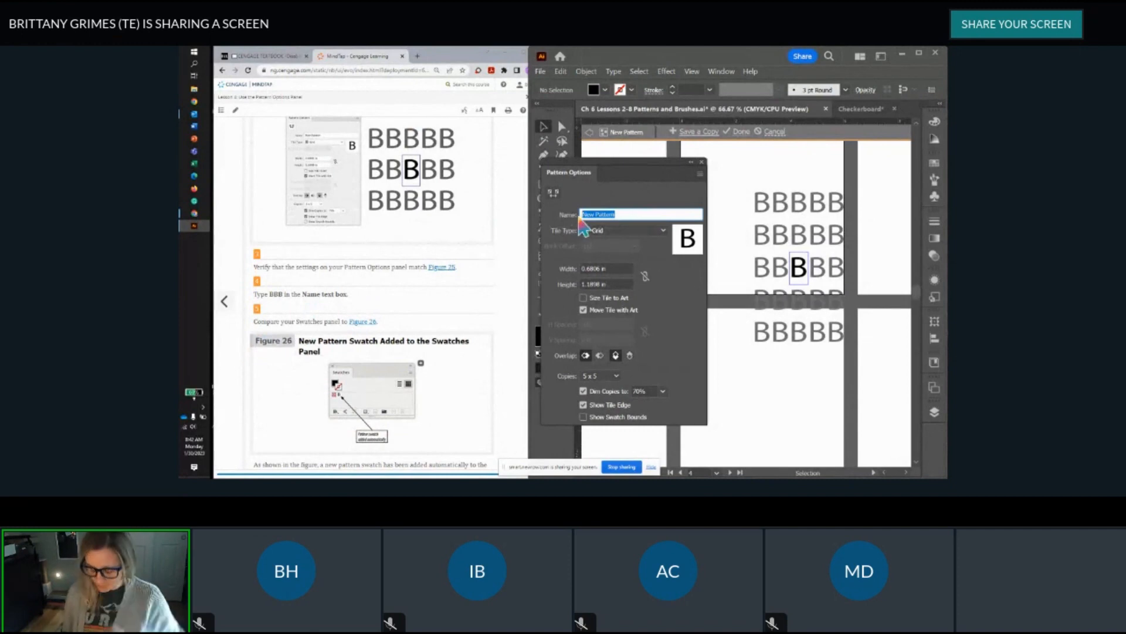
{"action": "type", "text": "BBB"}
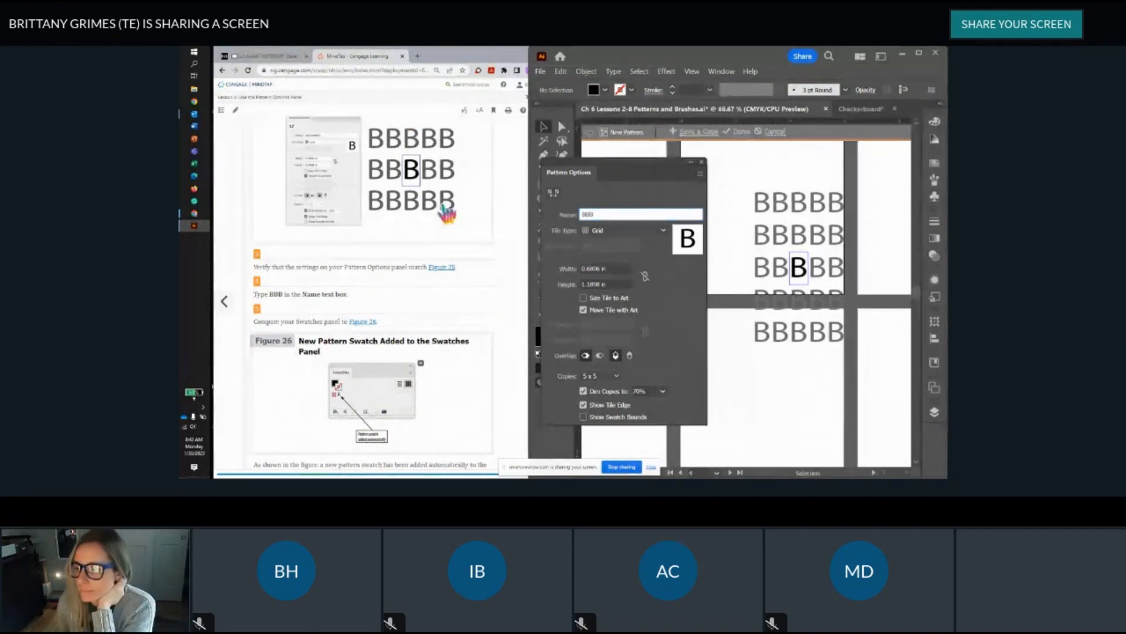
Step: Open the Swatches panel to compare the new pattern swatch with the textbook's Figure 26
{"action": "scroll", "coordinate": [395, 302], "scroll_direction": "down", "scroll_amount": 2}
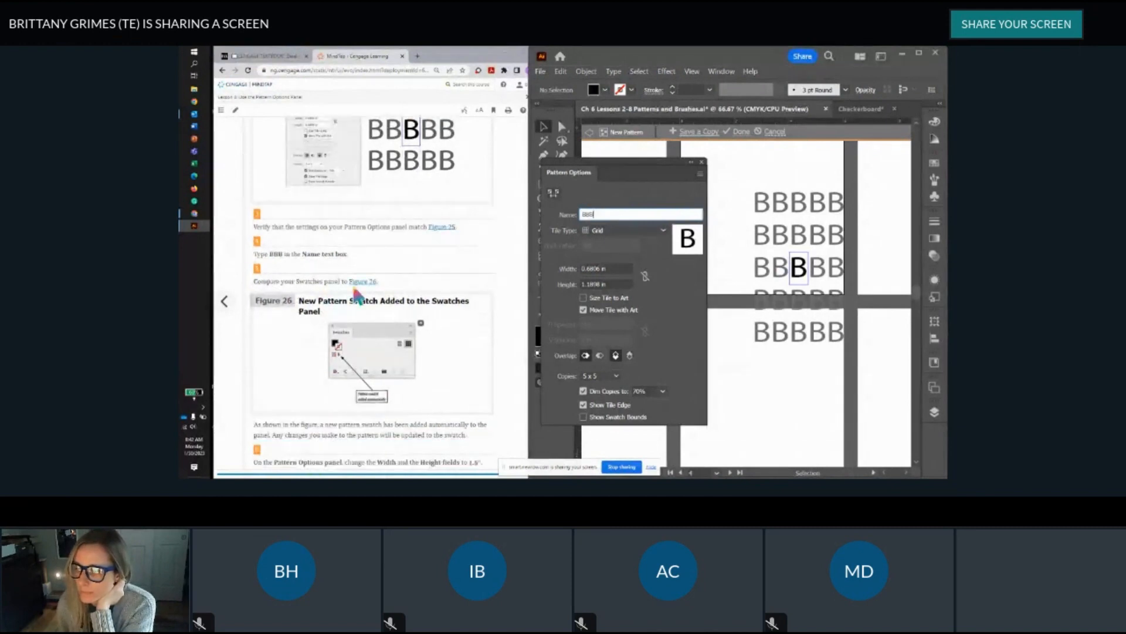
{"action": "scroll", "coordinate": [355, 289], "scroll_direction": "down", "scroll_amount": 2}
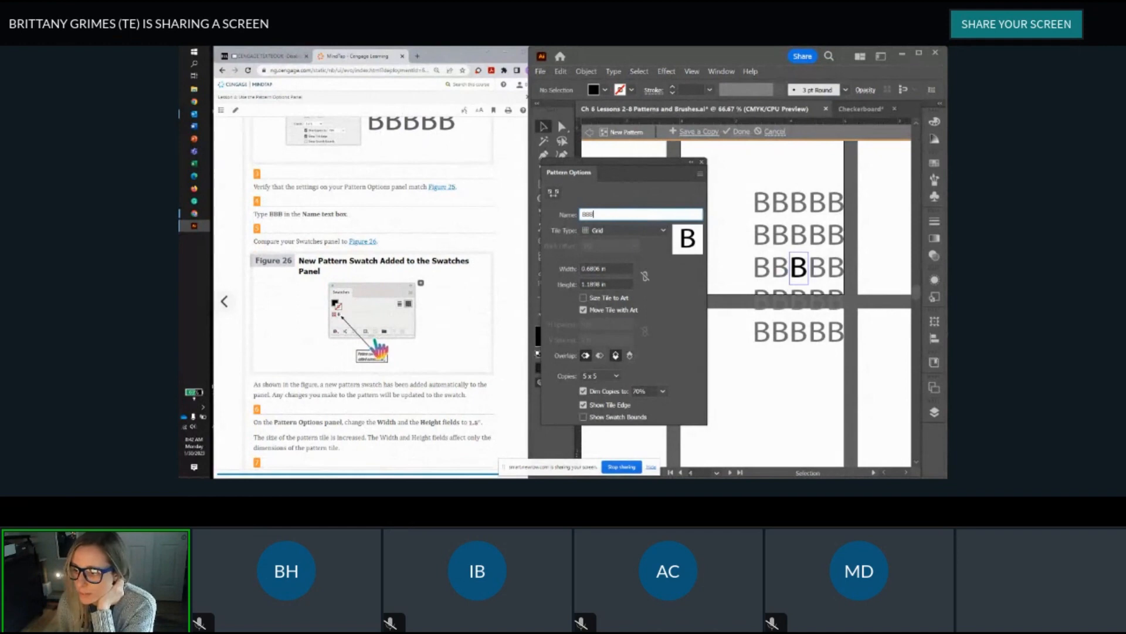
{"action": "left_click", "coordinate": [935, 163]}
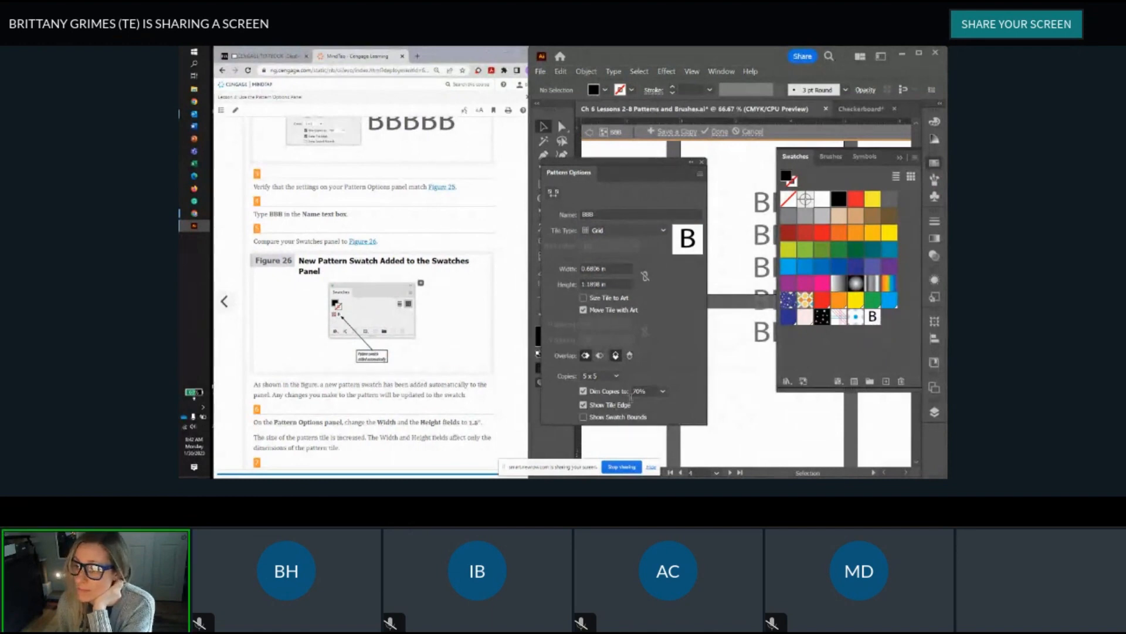
Step: Set the BBB pattern tile's width and height to 1.5 in, following the textbook, and close the Swatches panel
{"action": "scroll", "coordinate": [451, 355], "scroll_direction": "down", "scroll_amount": 3}
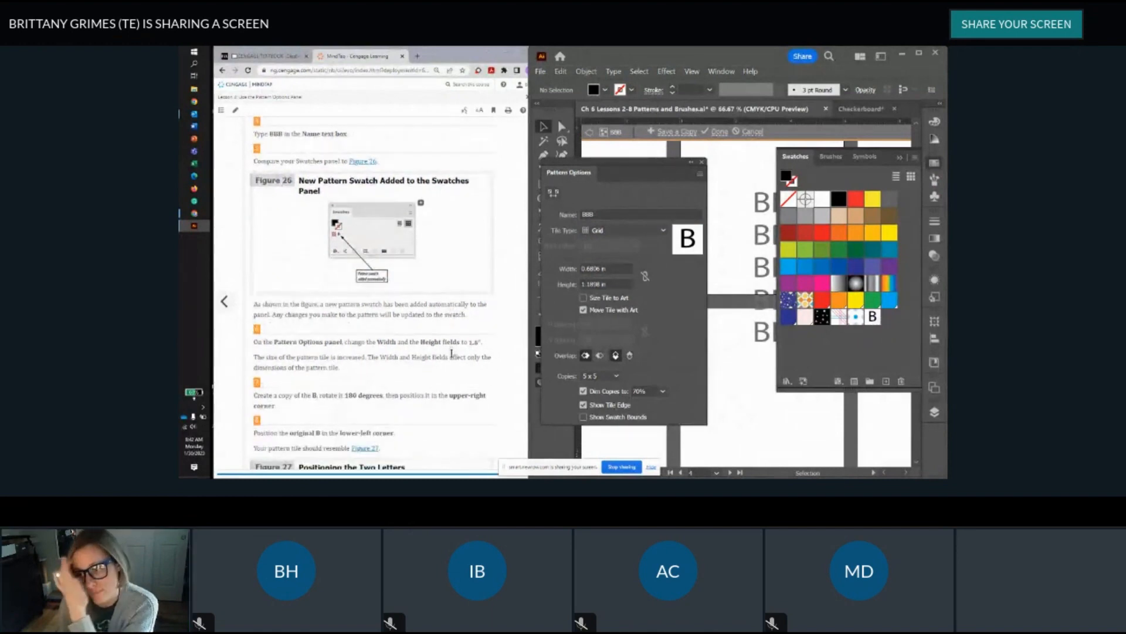
{"action": "scroll", "coordinate": [452, 353], "scroll_direction": "down", "scroll_amount": 1}
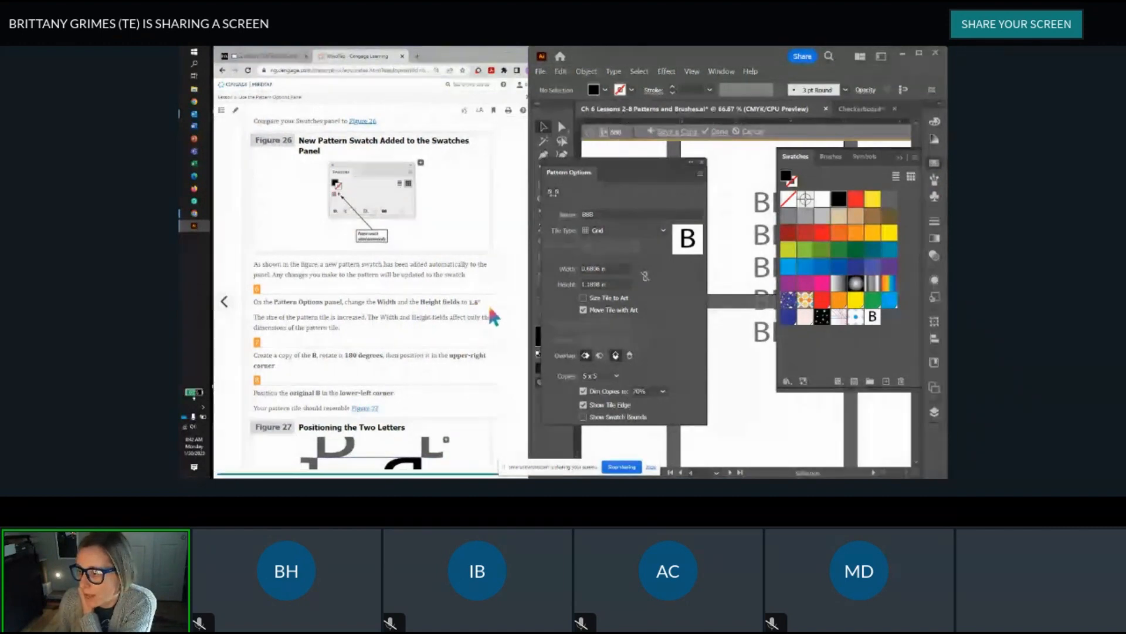
{"action": "double_click", "coordinate": [611, 268]}
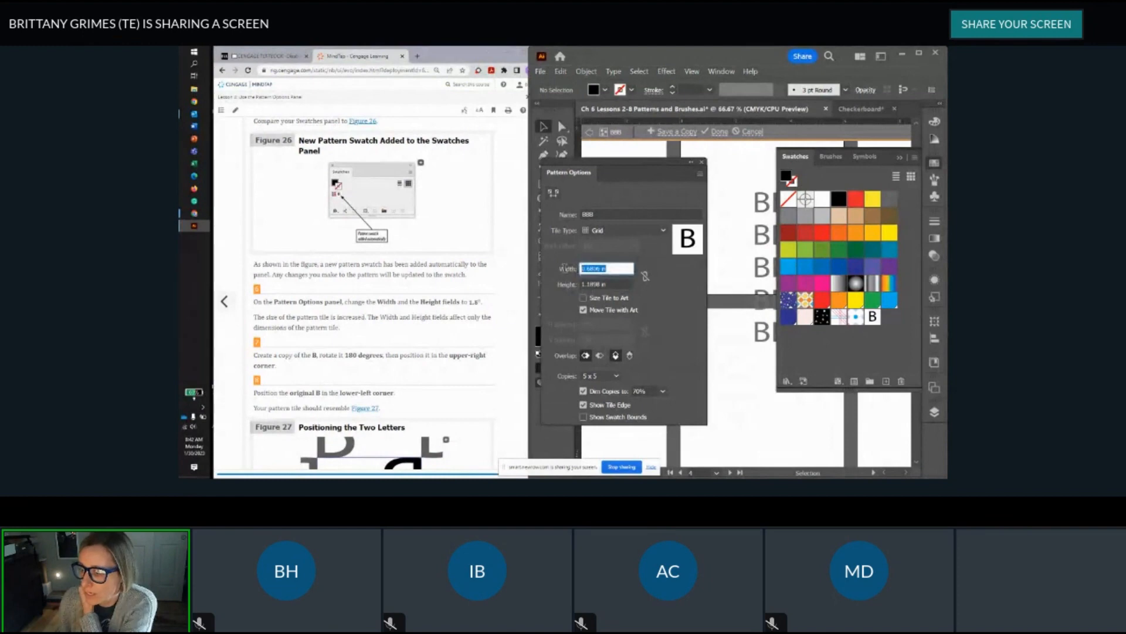
{"action": "type", "text": "1.5"}
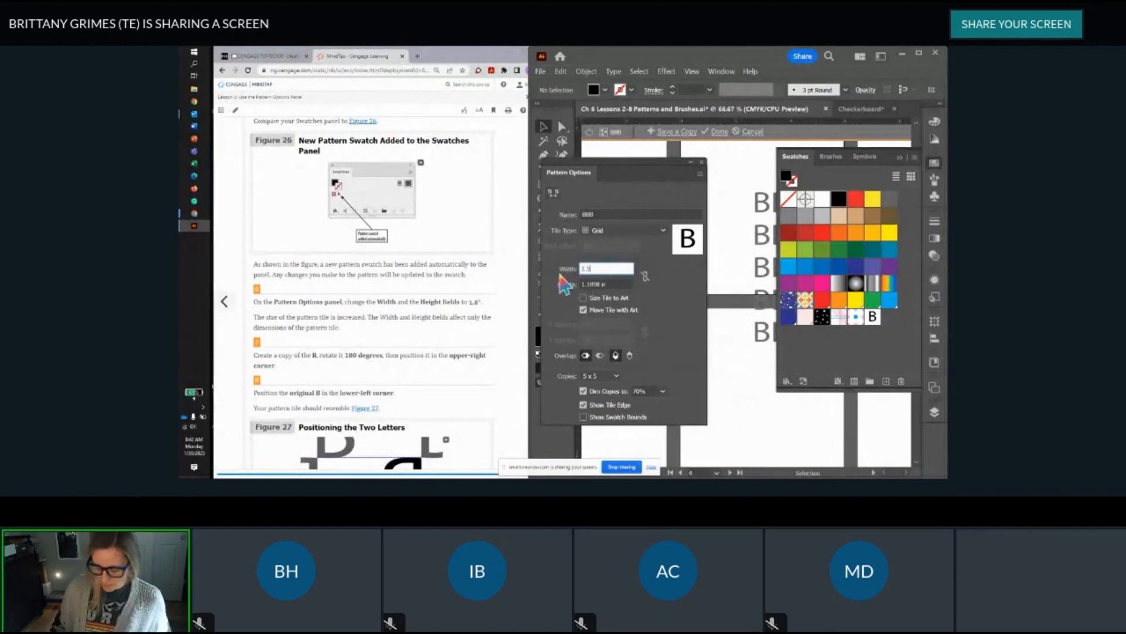
{"action": "key", "text": "Tab"}
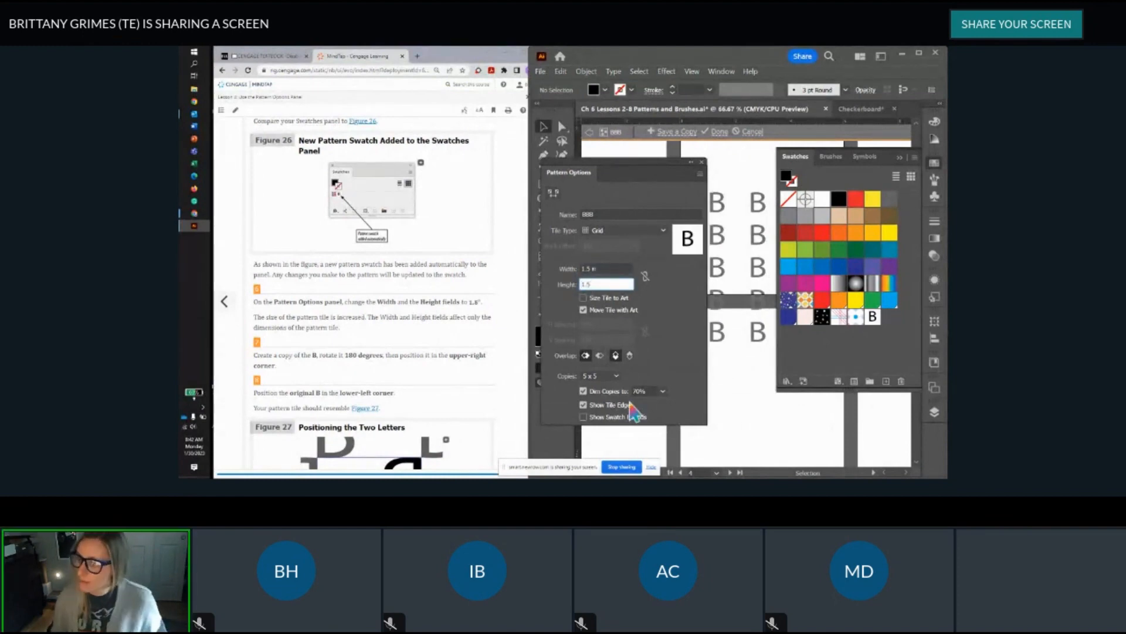
{"action": "scroll", "coordinate": [444, 315], "scroll_direction": "down", "scroll_amount": 1}
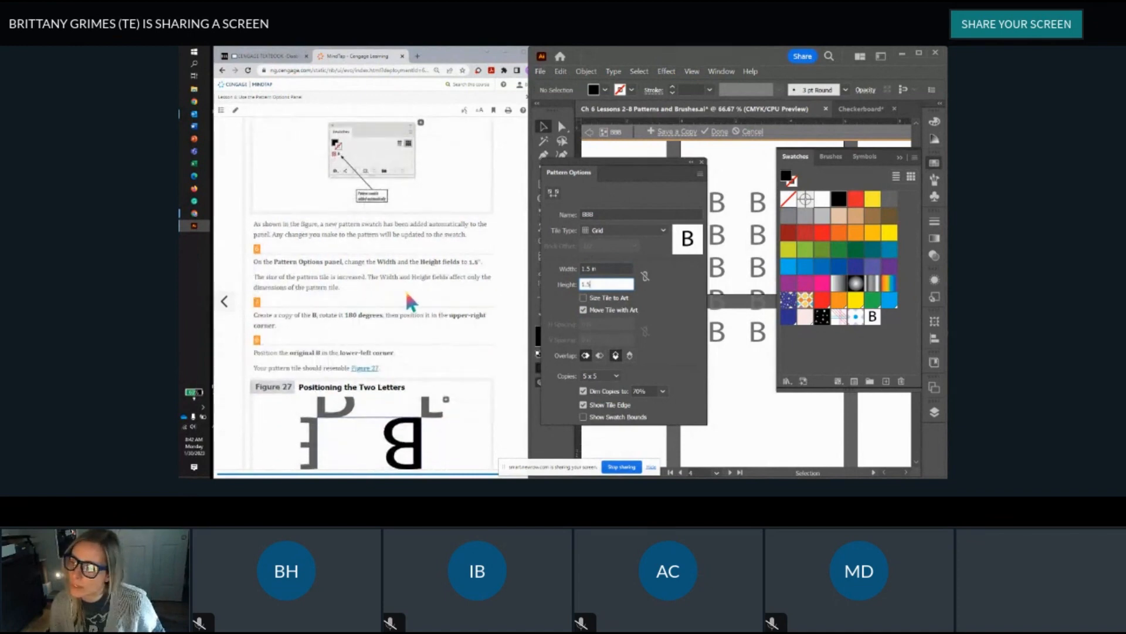
{"action": "left_click", "coordinate": [900, 157]}
{"action": "key", "text": "ctrl+minus"}
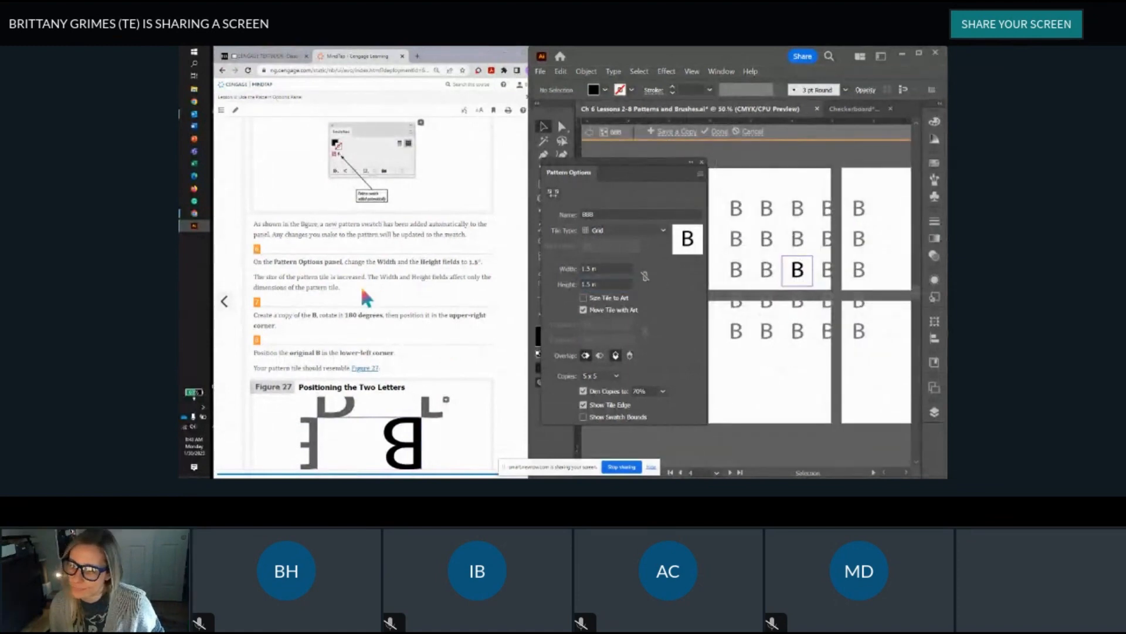
Step: Copy the B in the pattern tile, paste it in front, and move the copy to the left of the original
{"action": "scroll", "coordinate": [360, 285], "scroll_direction": "down", "scroll_amount": 1}
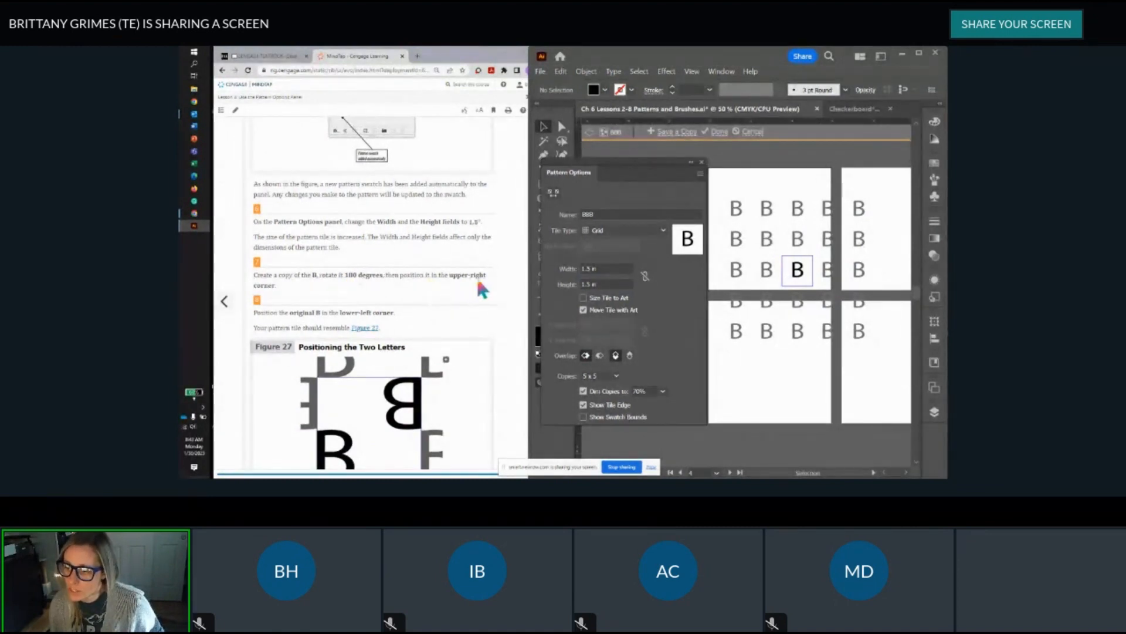
{"action": "scroll", "coordinate": [813, 271], "scroll_direction": "up", "scroll_amount": 2}
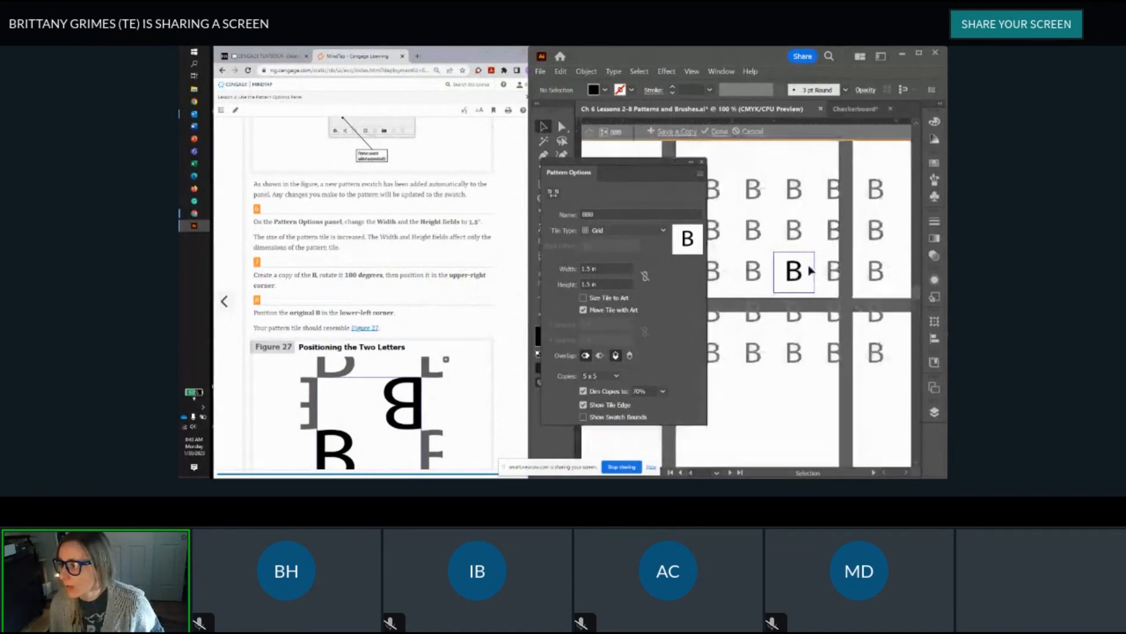
{"action": "left_click_drag", "start_coordinate": [815, 279], "coordinate": [806, 244]}
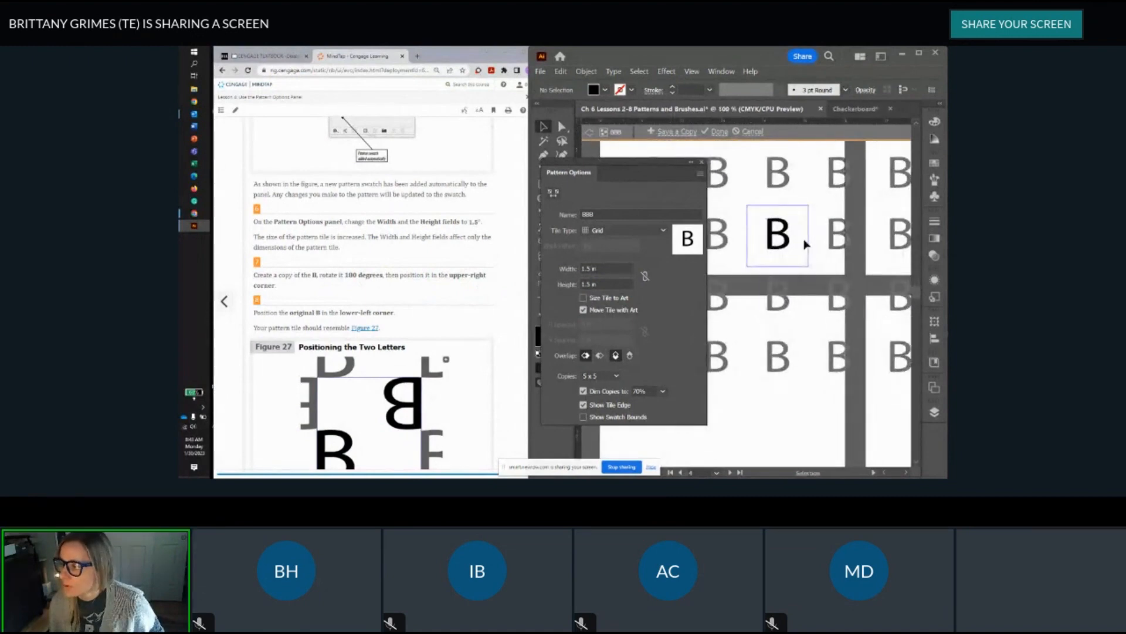
{"action": "left_click", "coordinate": [586, 71]}
{"action": "left_click", "coordinate": [586, 71]}
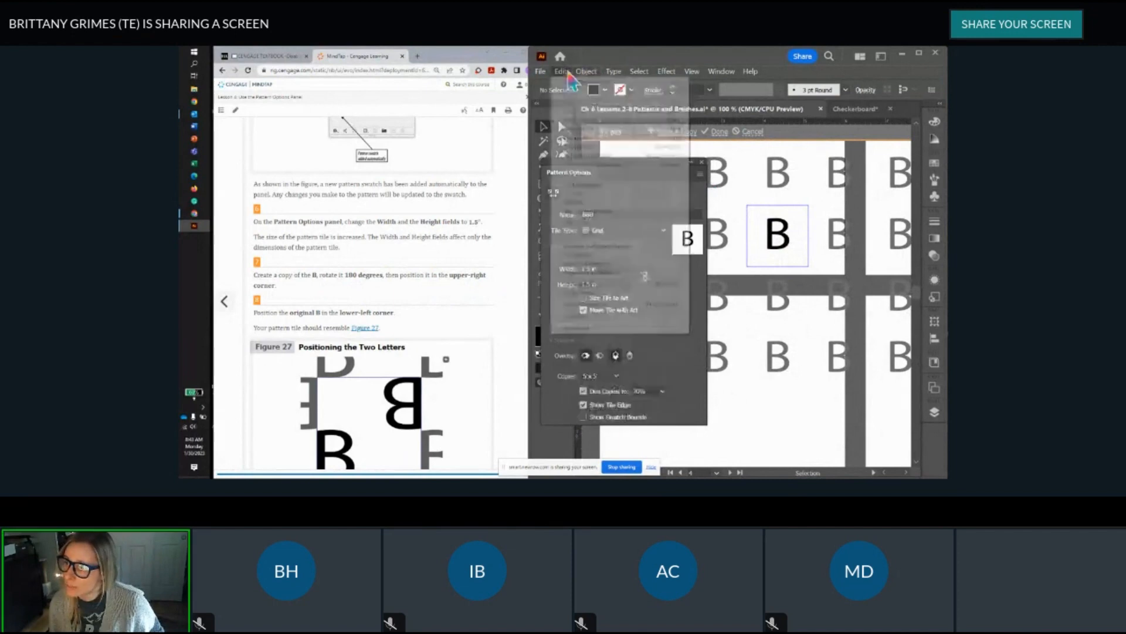
{"action": "left_click", "coordinate": [562, 71]}
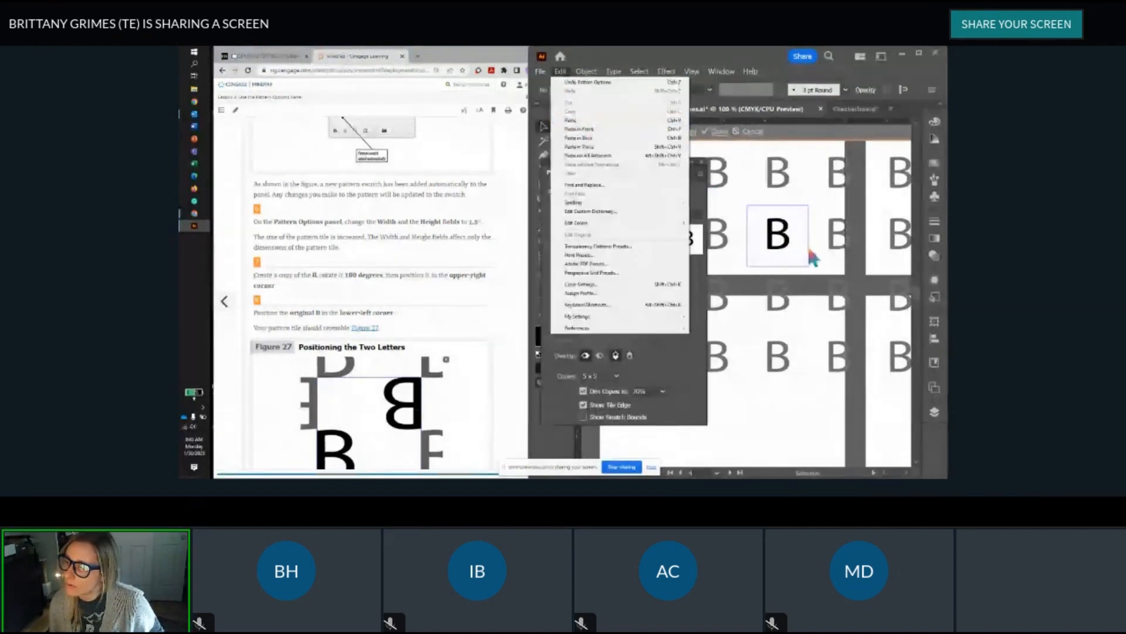
{"action": "left_click", "coordinate": [786, 243]}
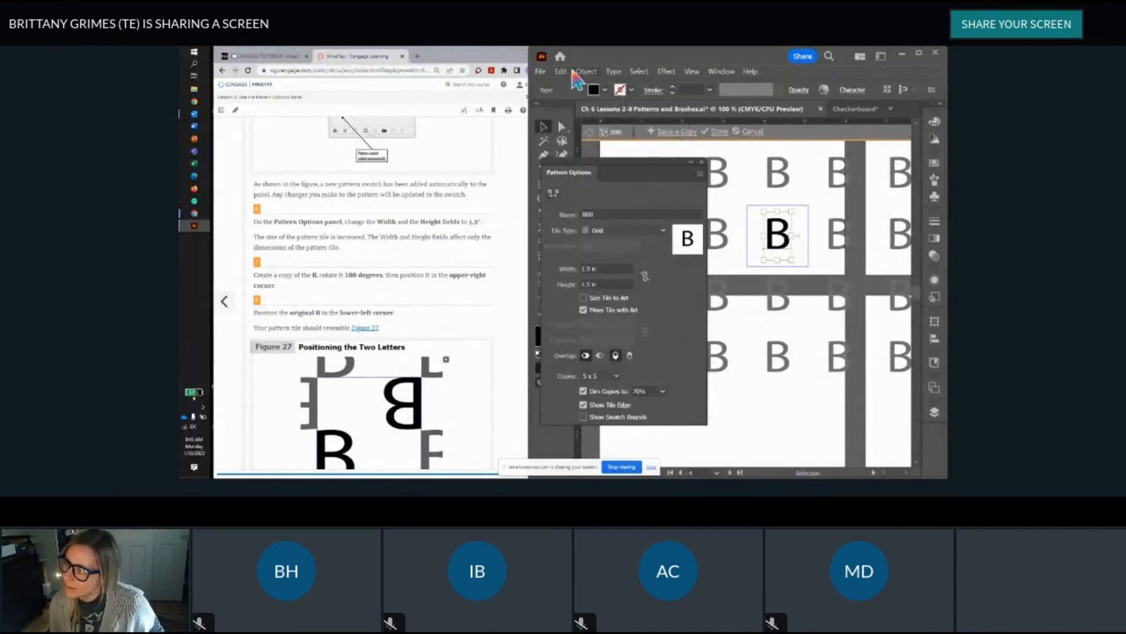
{"action": "left_click", "coordinate": [561, 71]}
{"action": "left_click", "coordinate": [578, 111]}
{"action": "left_click", "coordinate": [561, 71]}
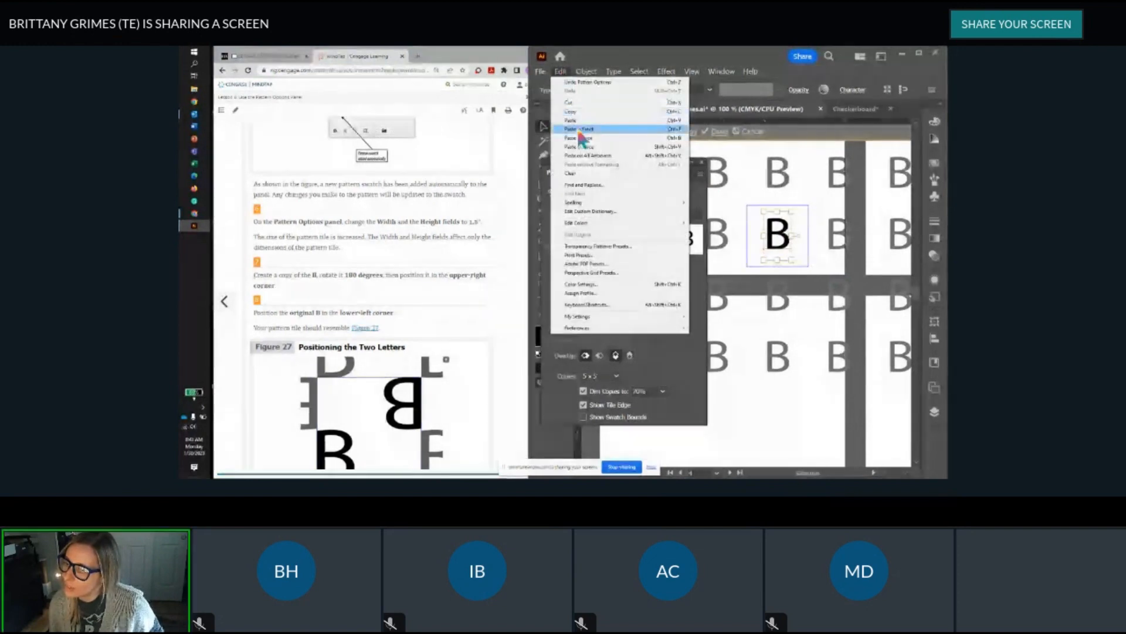
{"action": "left_click", "coordinate": [579, 129]}
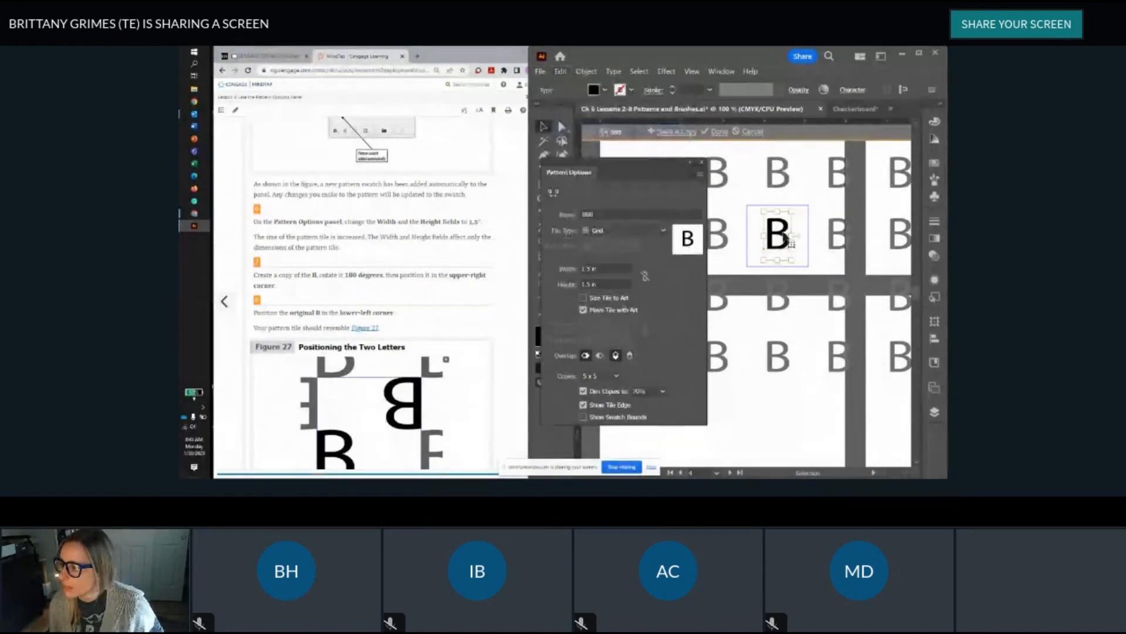
{"action": "left_click_drag", "start_coordinate": [789, 237], "coordinate": [760, 238]}
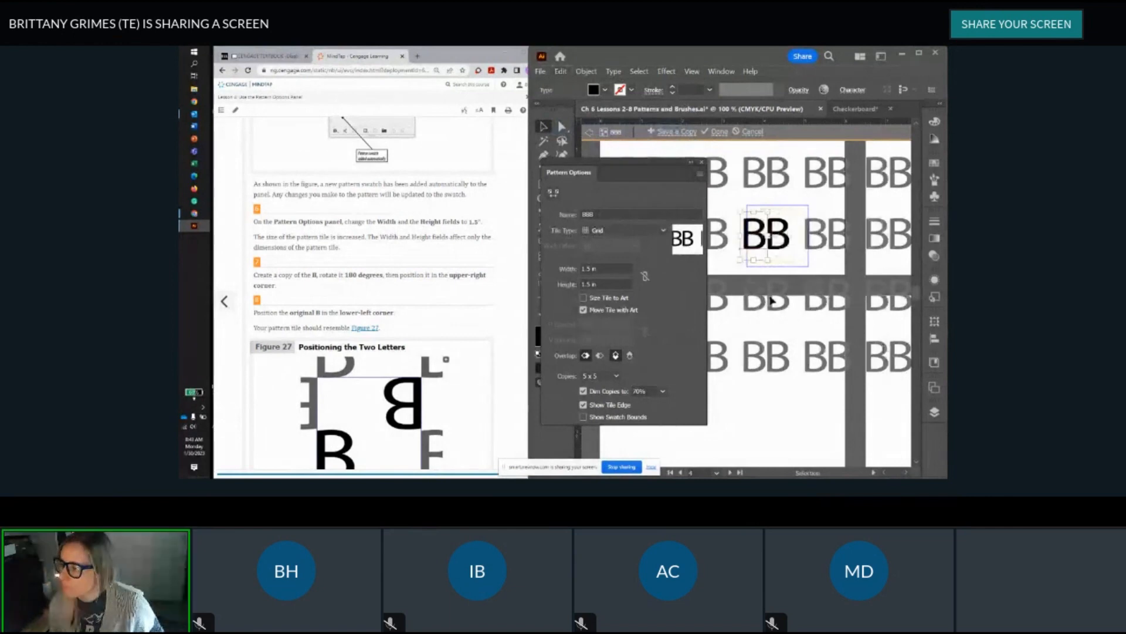
Step: Move the Pattern Options panel off the toolbar and rotate the copied B by 180 degrees
{"action": "key", "text": "ctrl+minus"}
{"action": "key", "text": "ctrl+minus"}
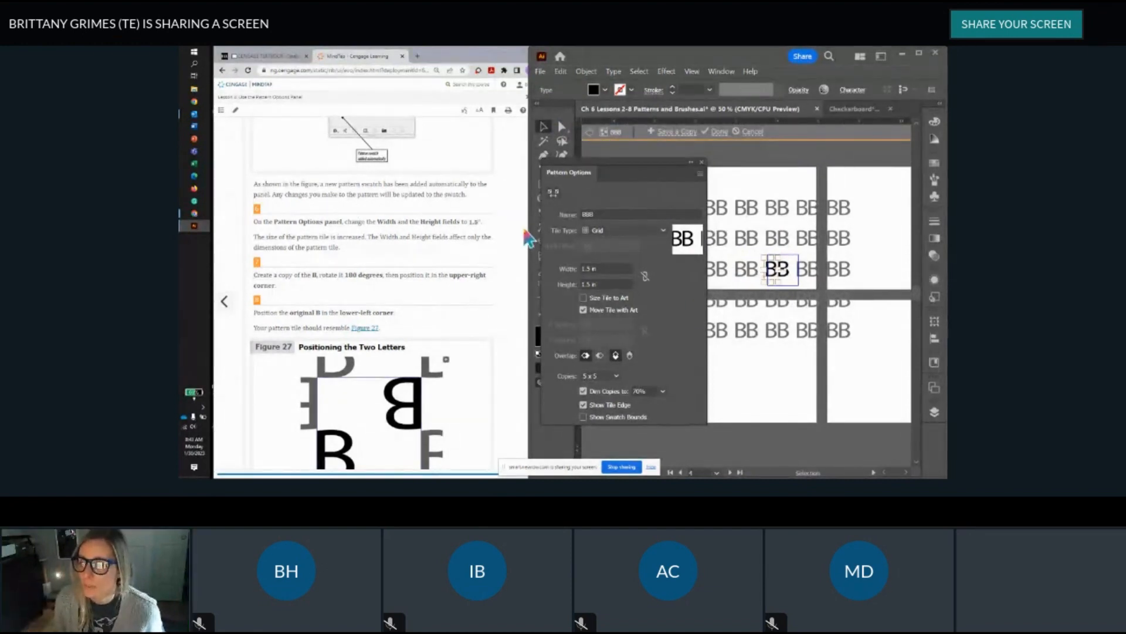
{"action": "scroll", "coordinate": [477, 271], "scroll_direction": "down", "scroll_amount": 1}
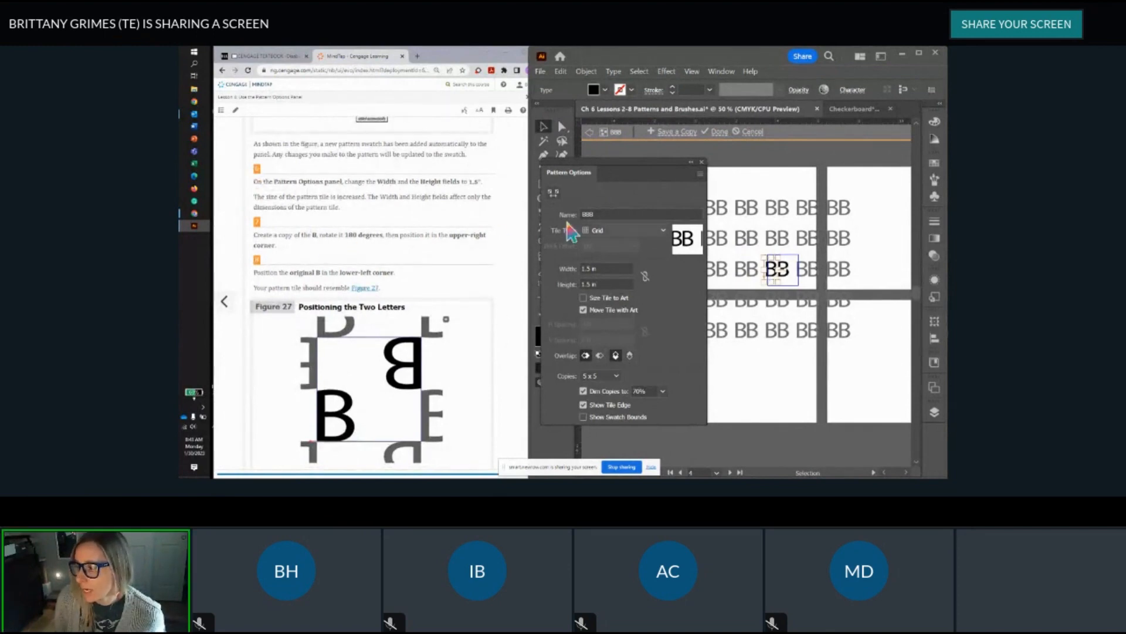
{"action": "left_click_drag", "start_coordinate": [638, 167], "coordinate": [694, 172]}
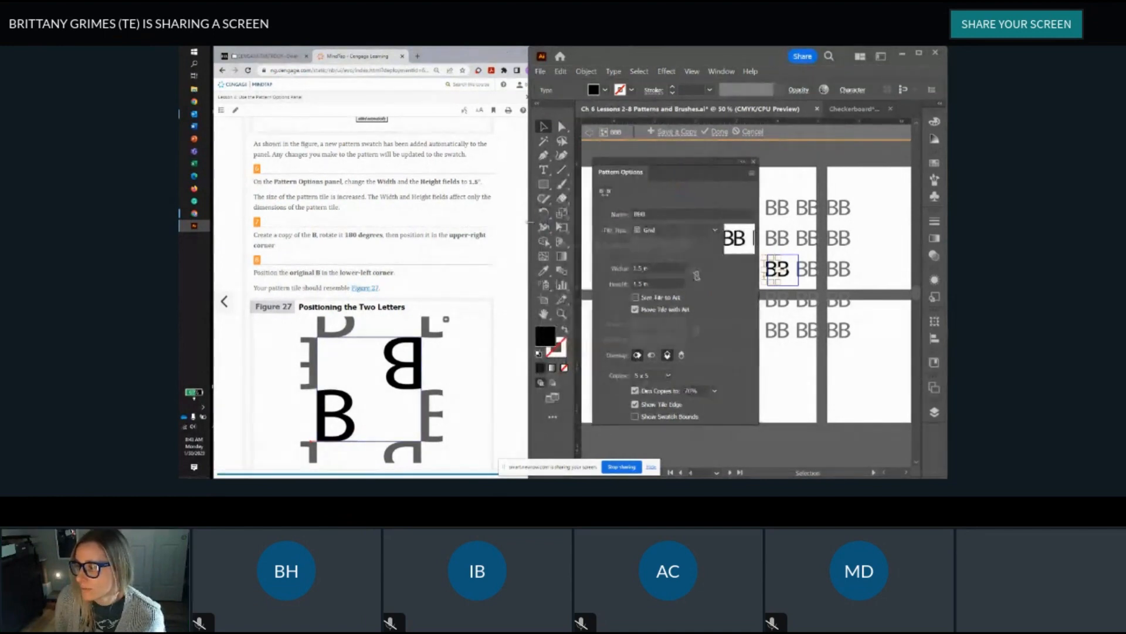
{"action": "double_click", "coordinate": [543, 213]}
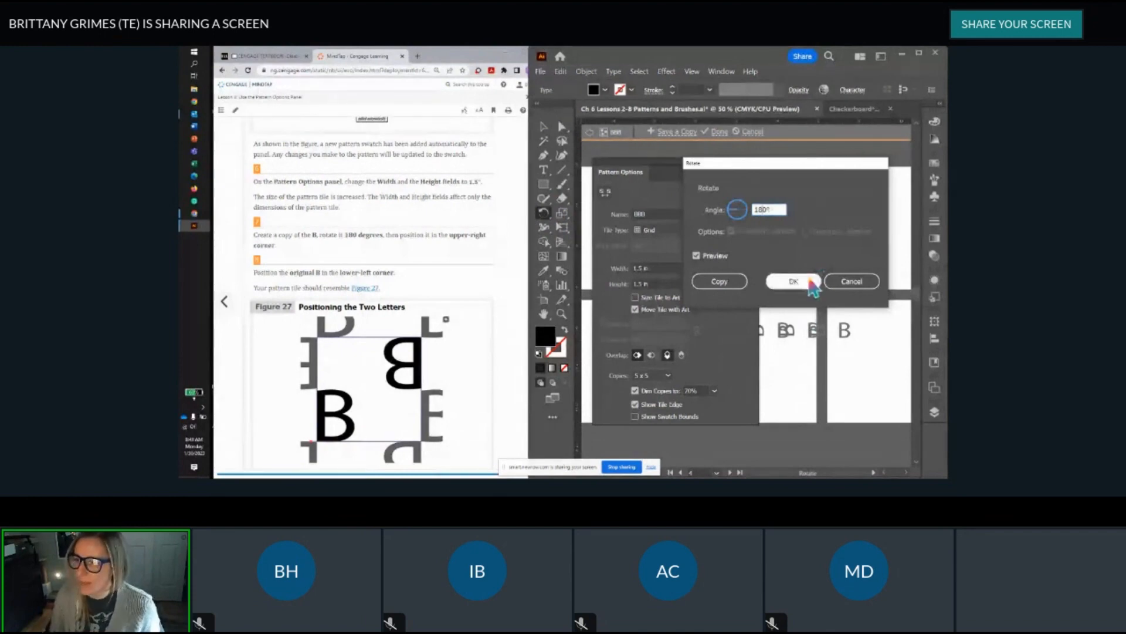
{"action": "left_click", "coordinate": [812, 285]}
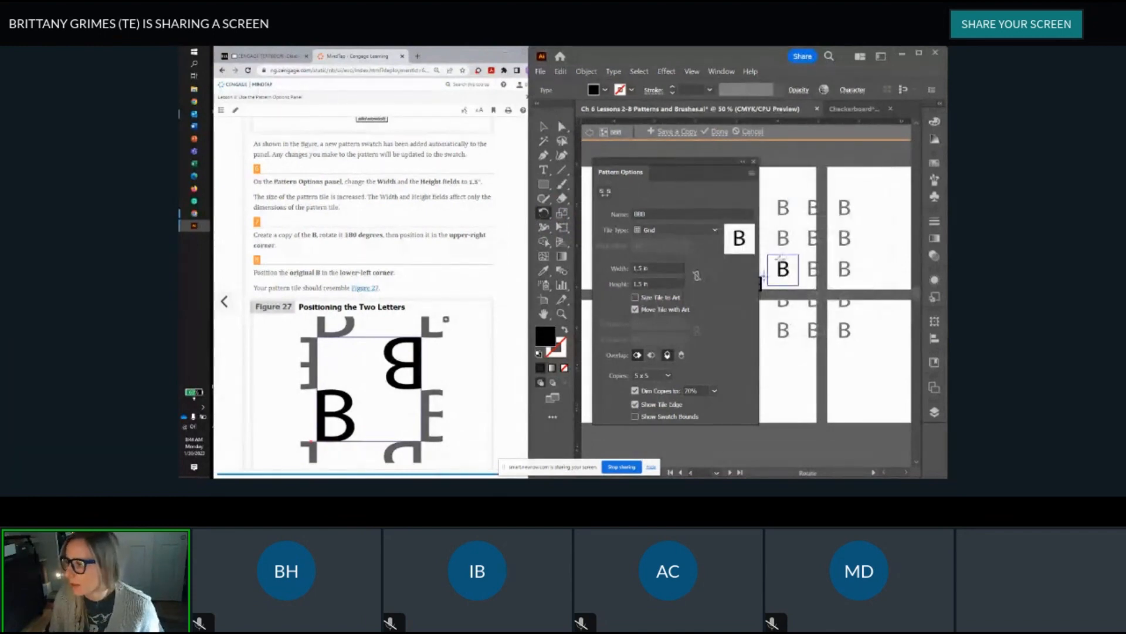
Step: Position the rotated B in the upper-left corner of the pattern tile
{"action": "scroll", "coordinate": [785, 266], "scroll_direction": "up", "scroll_amount": 3}
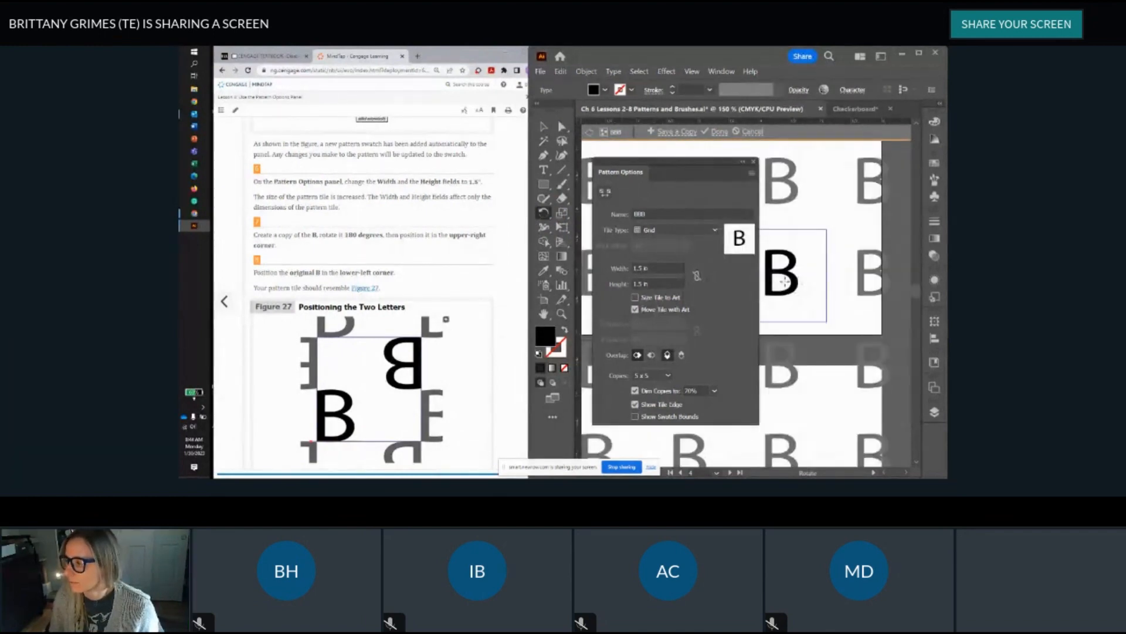
{"action": "left_click_drag", "start_coordinate": [784, 282], "coordinate": [859, 270]}
{"action": "scroll", "coordinate": [802, 270], "scroll_direction": "down", "scroll_amount": 2}
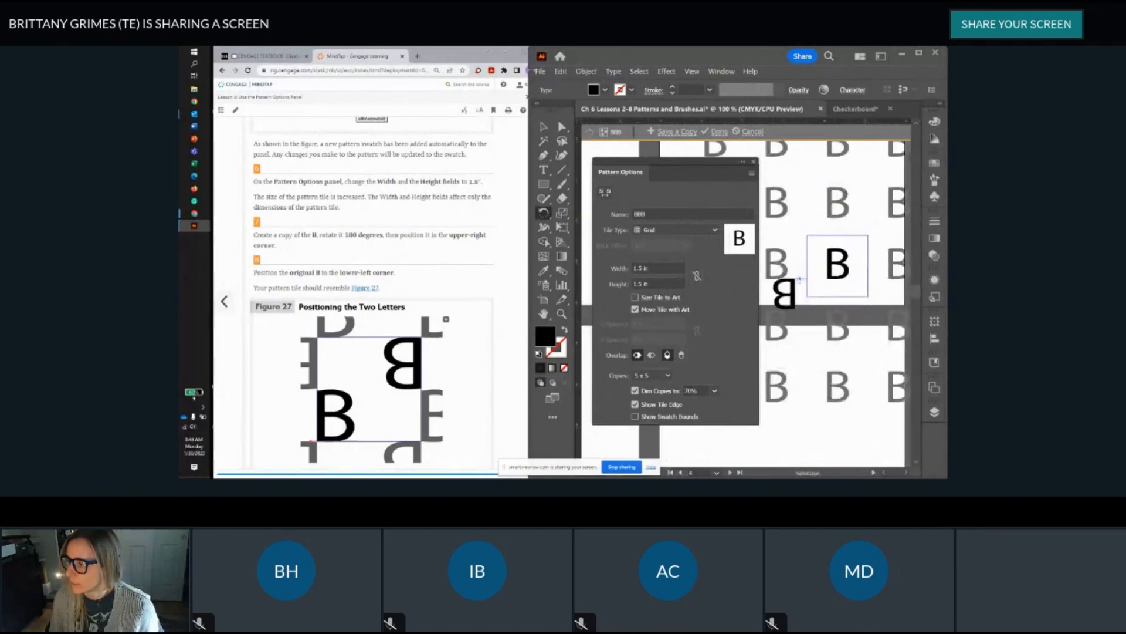
{"action": "left_click", "coordinate": [543, 126]}
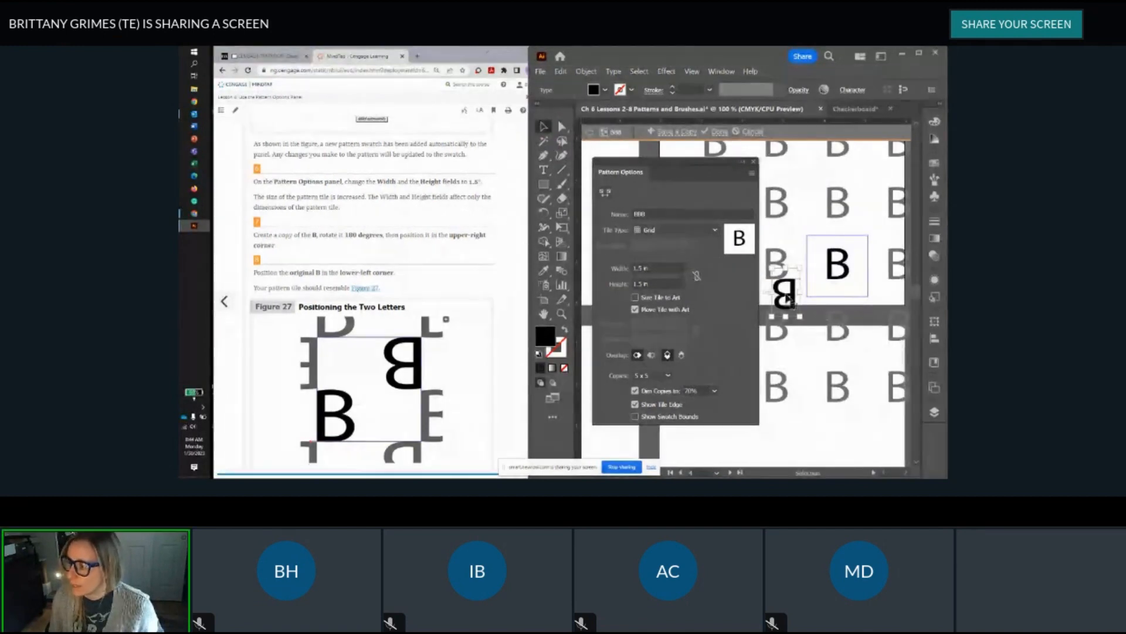
{"action": "left_click_drag", "start_coordinate": [792, 293], "coordinate": [819, 256]}
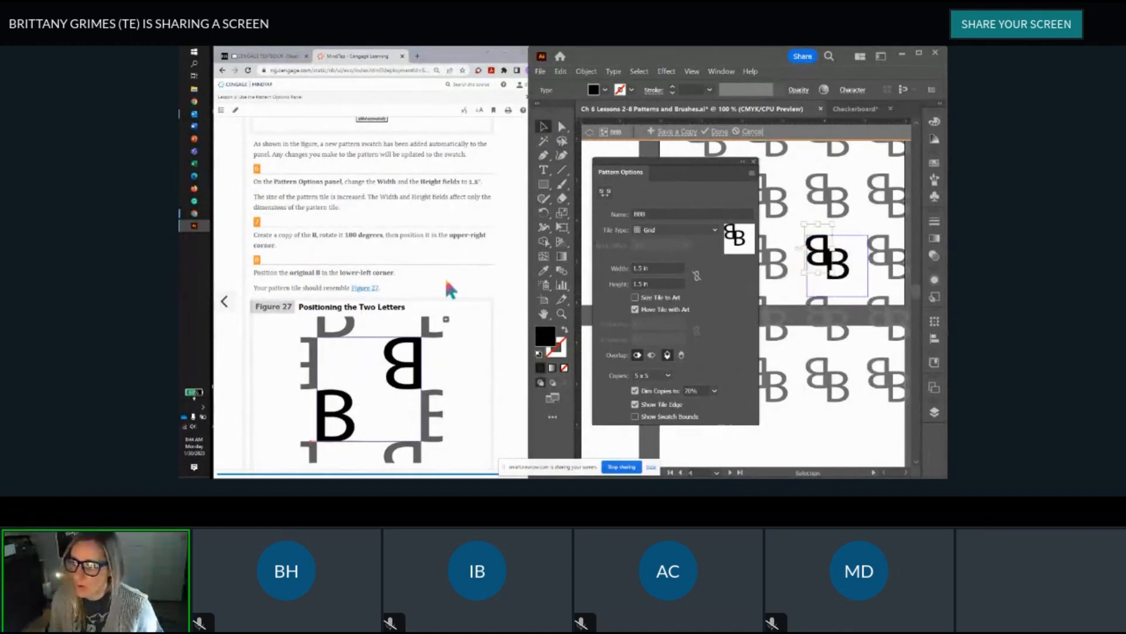
Step: Position the original B in the lower-right corner of the pattern tile
{"action": "scroll", "coordinate": [823, 339], "scroll_direction": "down", "scroll_amount": 1}
{"action": "scroll", "coordinate": [823, 339], "scroll_direction": "down", "scroll_amount": 1}
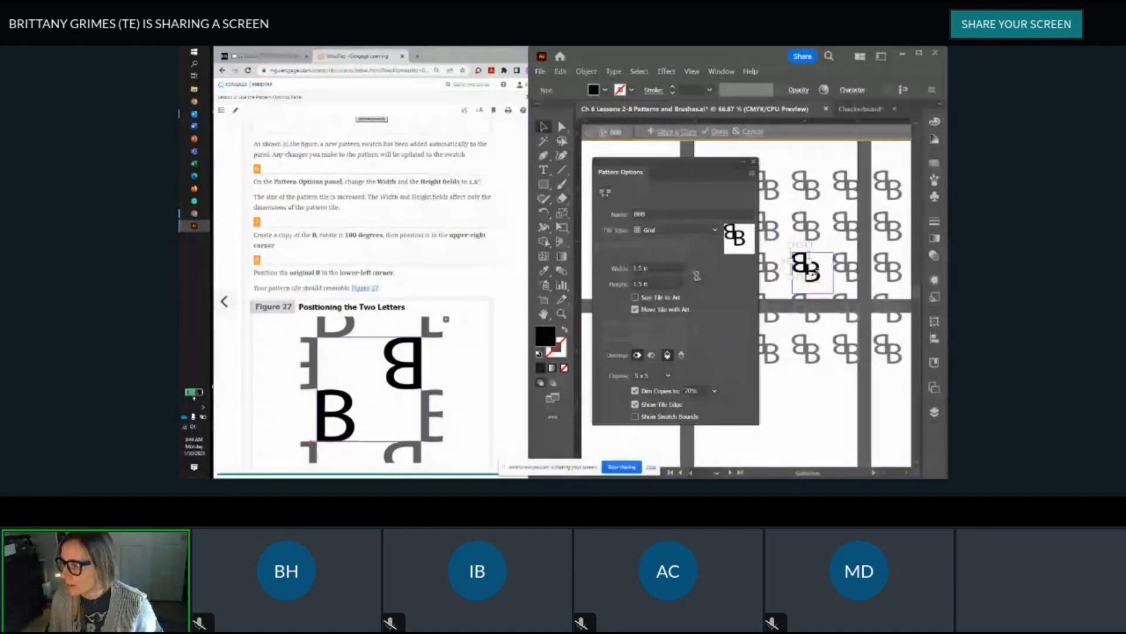
{"action": "left_click_drag", "start_coordinate": [809, 267], "coordinate": [831, 288]}
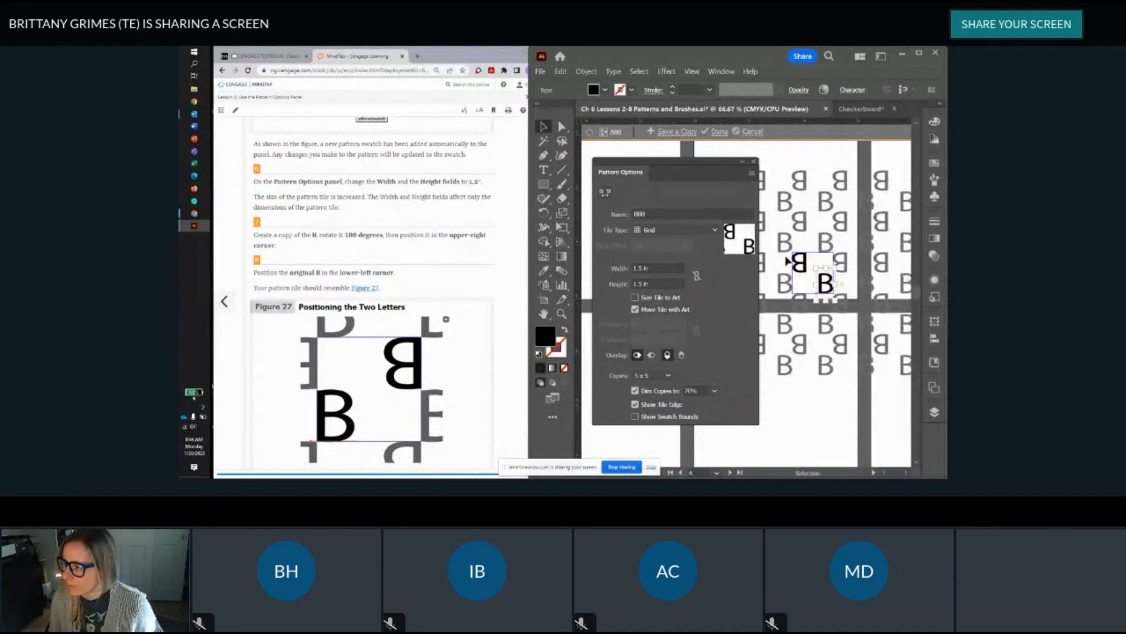
Step: Check the tile against the textbook's Figure 27, select both Bs, and create a copy of them rotated by 90 degrees
{"action": "scroll", "coordinate": [456, 340], "scroll_direction": "down", "scroll_amount": 2}
{"action": "scroll", "coordinate": [457, 350], "scroll_direction": "down", "scroll_amount": 1}
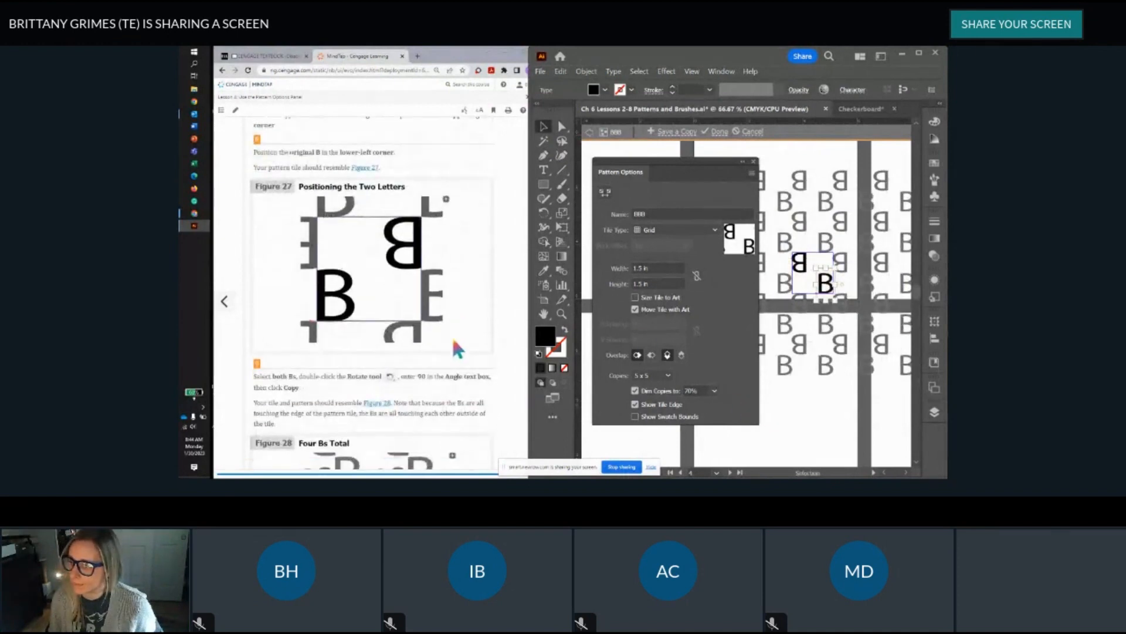
{"action": "scroll", "coordinate": [454, 342], "scroll_direction": "up", "scroll_amount": 2}
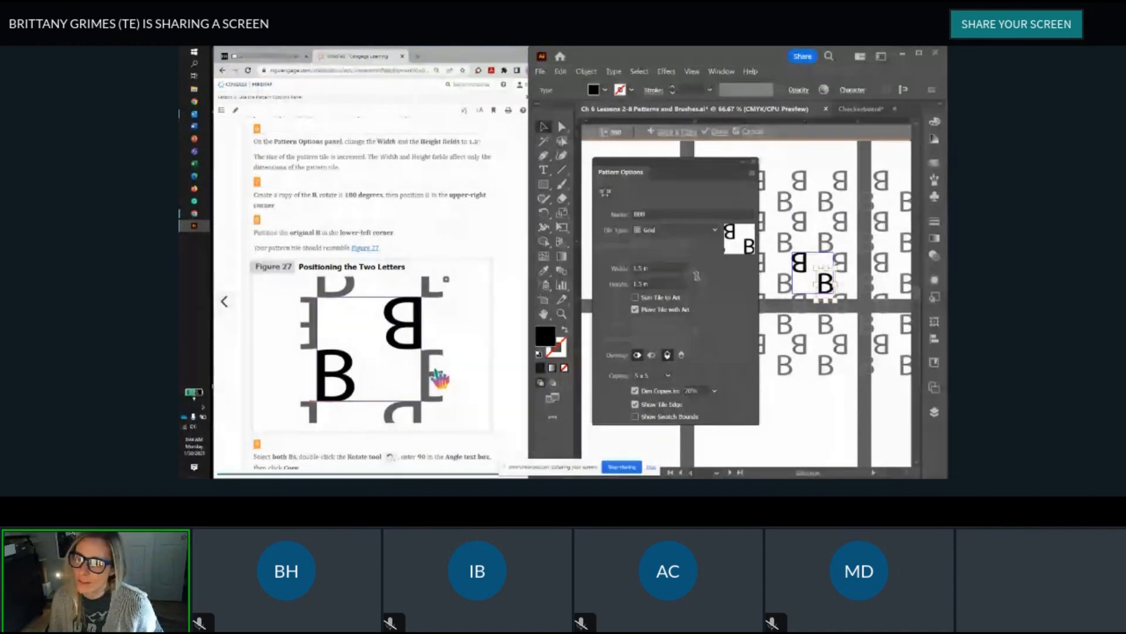
{"action": "scroll", "coordinate": [440, 378], "scroll_direction": "down", "scroll_amount": 1}
{"action": "scroll", "coordinate": [440, 378], "scroll_direction": "down", "scroll_amount": 10}
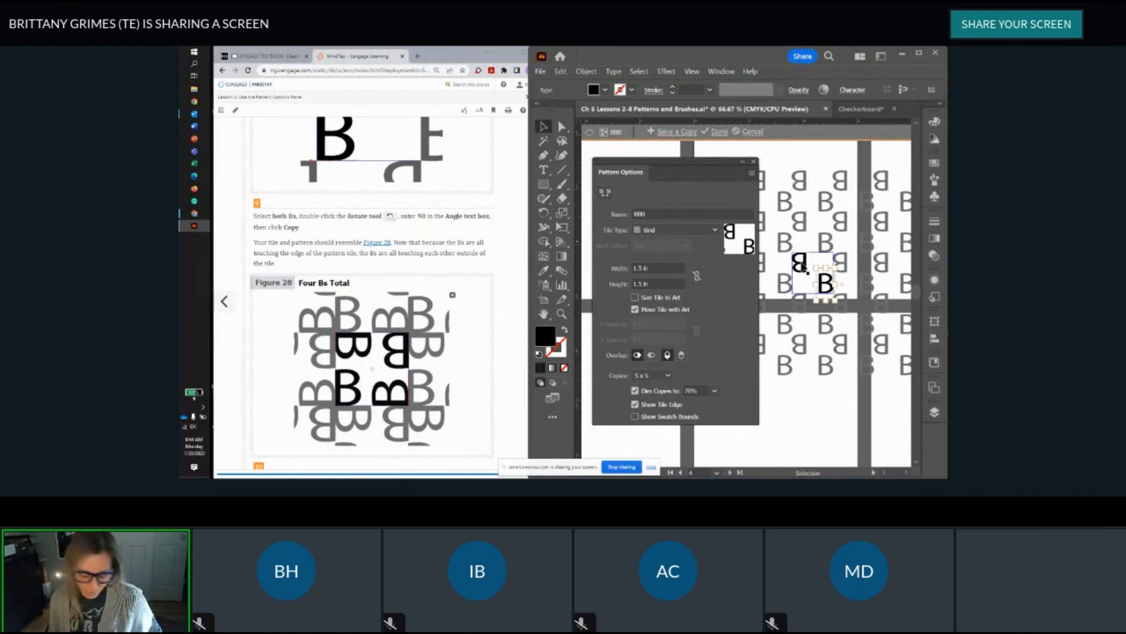
{"action": "left_click", "coordinate": [803, 265], "text": "shift"}
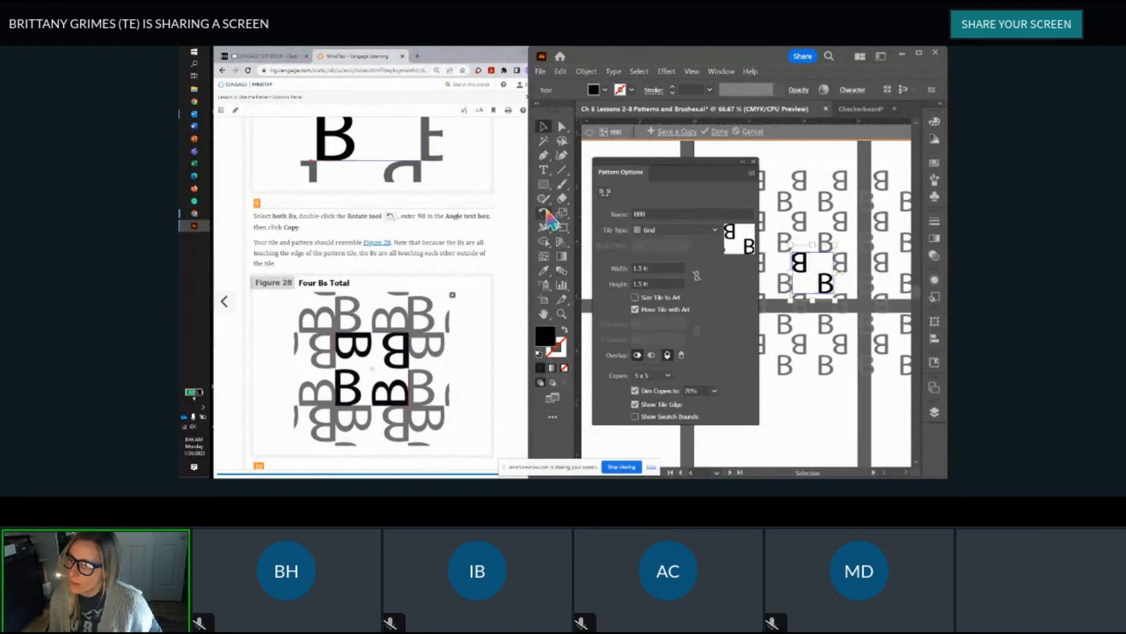
{"action": "double_click", "coordinate": [543, 213]}
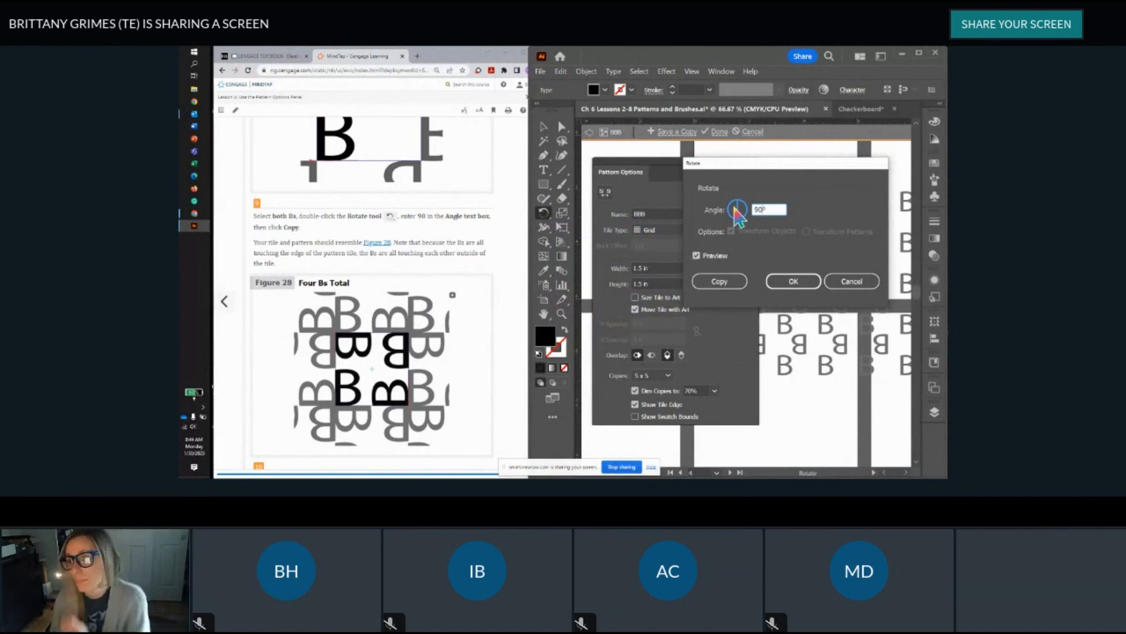
{"action": "left_click", "coordinate": [720, 282]}
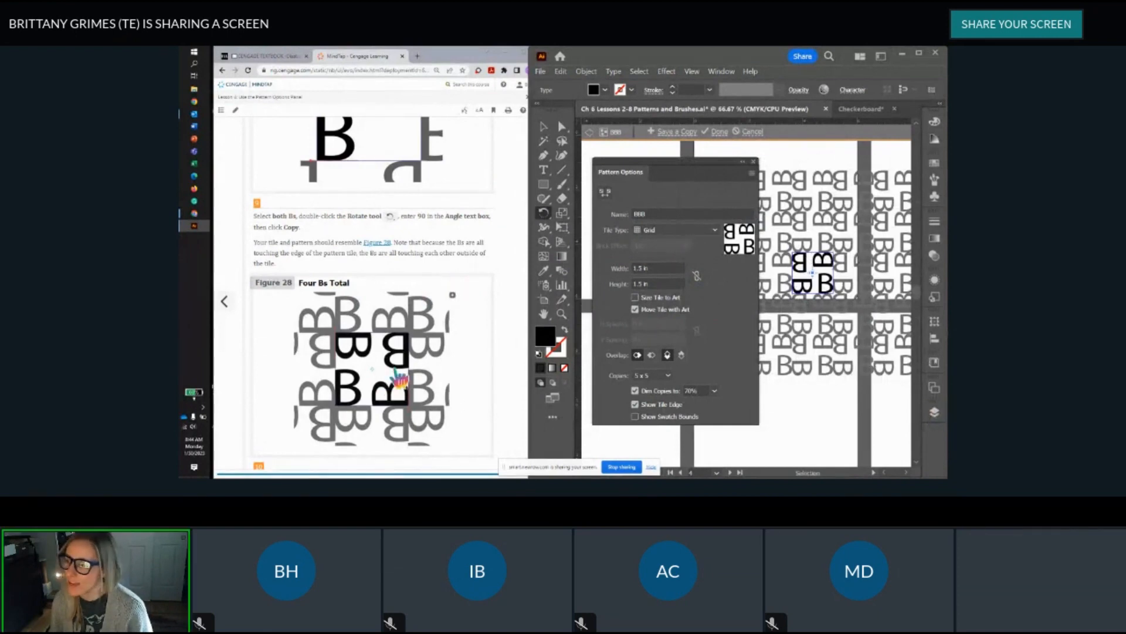
Step: Review the textbook steps and figures on rotating the four Bs and moving them toward the center of the pattern tile
{"action": "scroll", "coordinate": [401, 310], "scroll_direction": "down", "scroll_amount": 1}
{"action": "scroll", "coordinate": [402, 314], "scroll_direction": "down", "scroll_amount": 2}
{"action": "scroll", "coordinate": [402, 314], "scroll_direction": "up", "scroll_amount": 2}
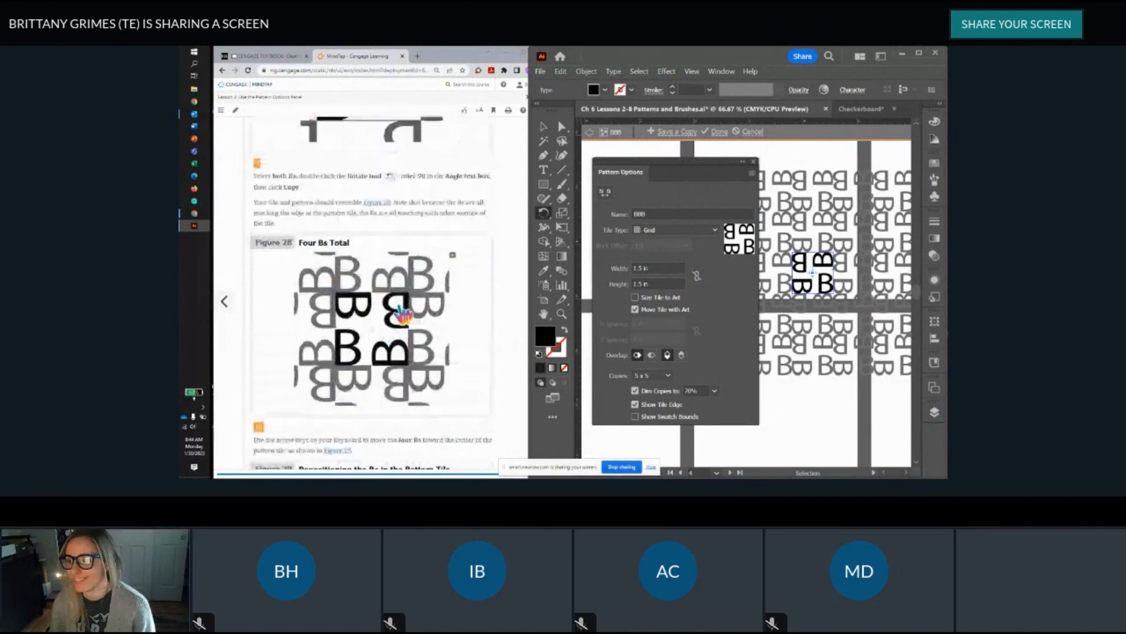
{"action": "scroll", "coordinate": [432, 247], "scroll_direction": "down", "scroll_amount": 1}
{"action": "scroll", "coordinate": [431, 246], "scroll_direction": "down", "scroll_amount": 3}
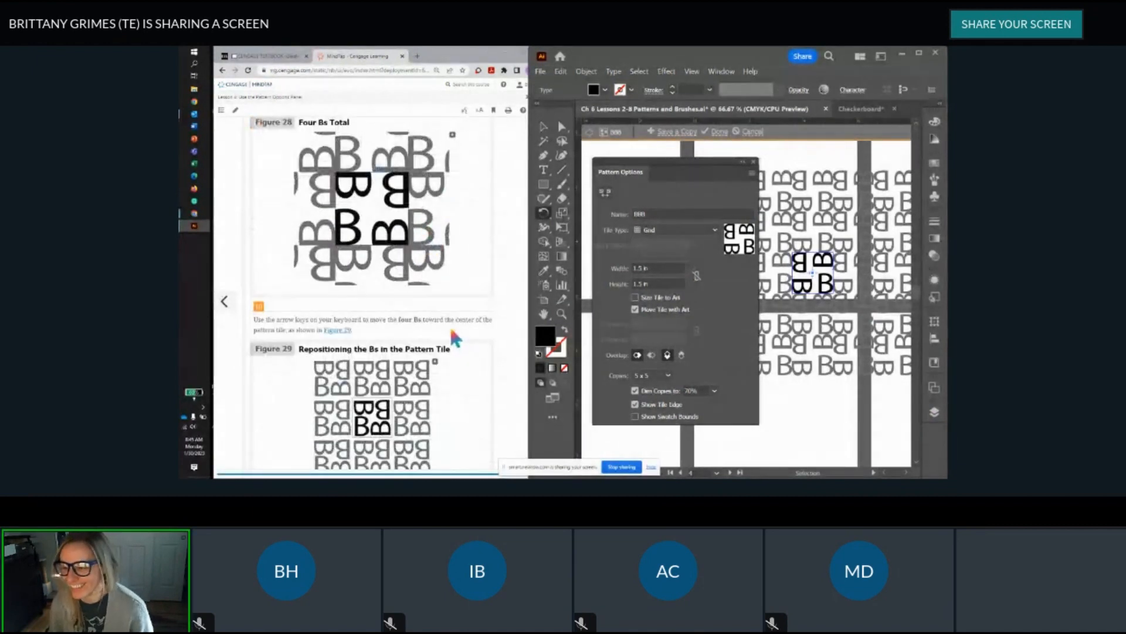
{"action": "scroll", "coordinate": [443, 331], "scroll_direction": "up", "scroll_amount": 4}
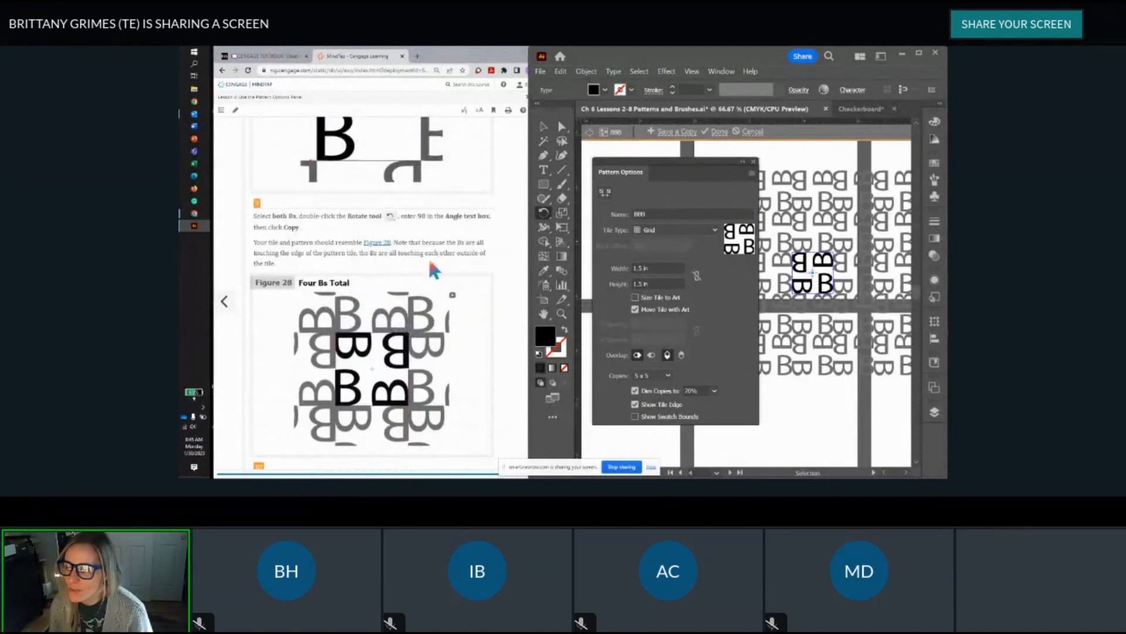
{"action": "scroll", "coordinate": [368, 271], "scroll_direction": "down", "scroll_amount": 5}
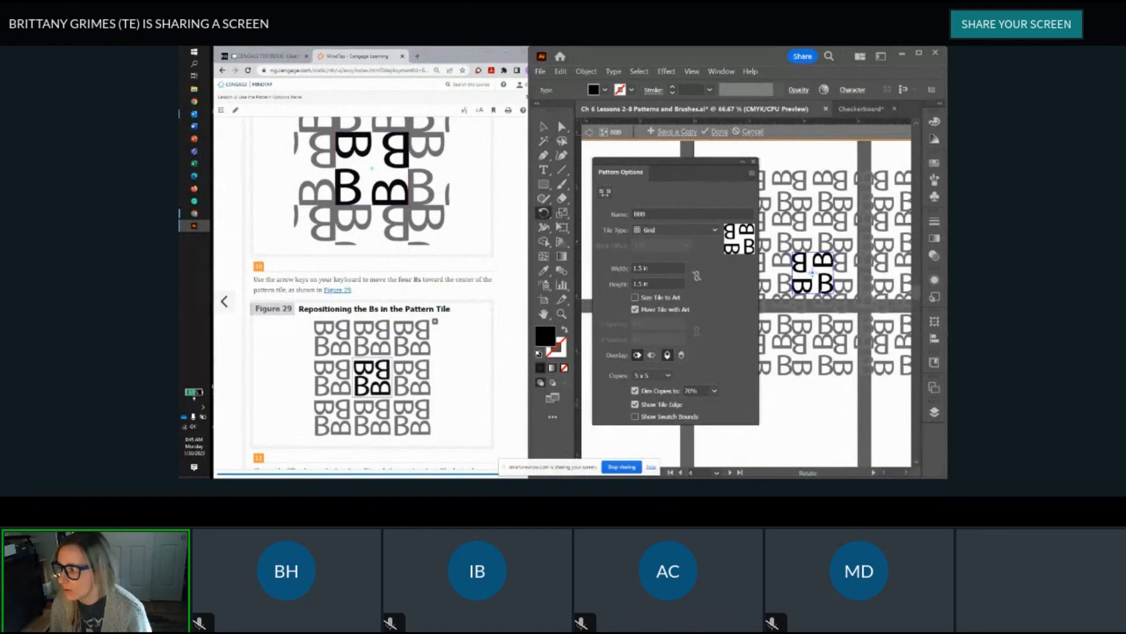
Step: Nudge the lower-right B left and slightly up toward the center of the pattern tile
{"action": "scroll", "coordinate": [822, 287], "scroll_direction": "up", "scroll_amount": 2}
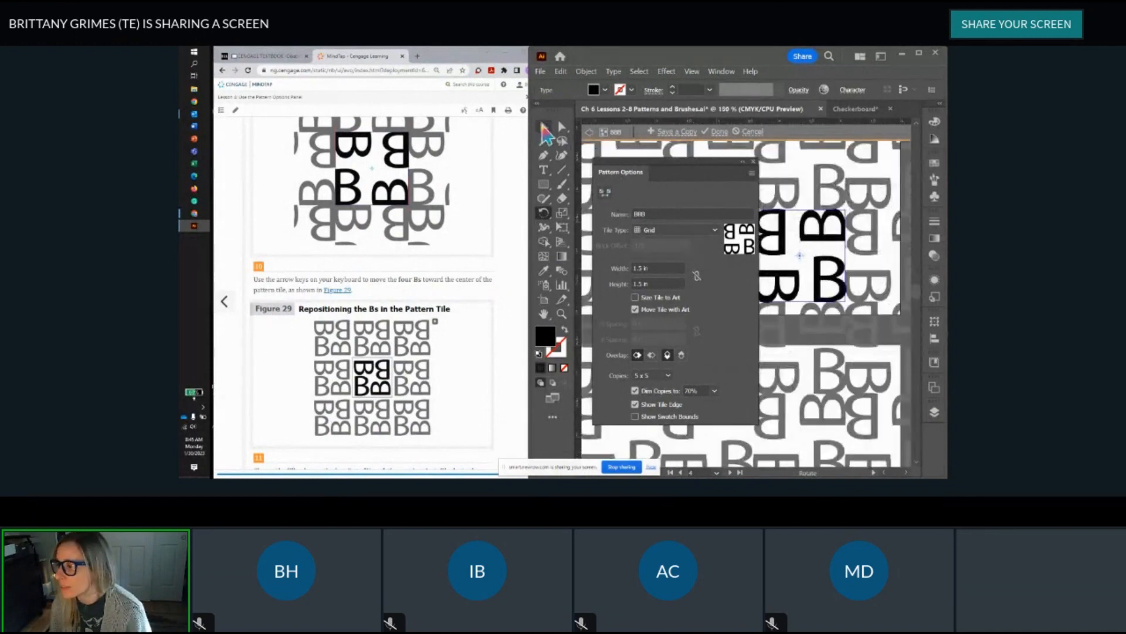
{"action": "left_click", "coordinate": [542, 125]}
{"action": "left_click_drag", "start_coordinate": [824, 285], "coordinate": [879, 289]}
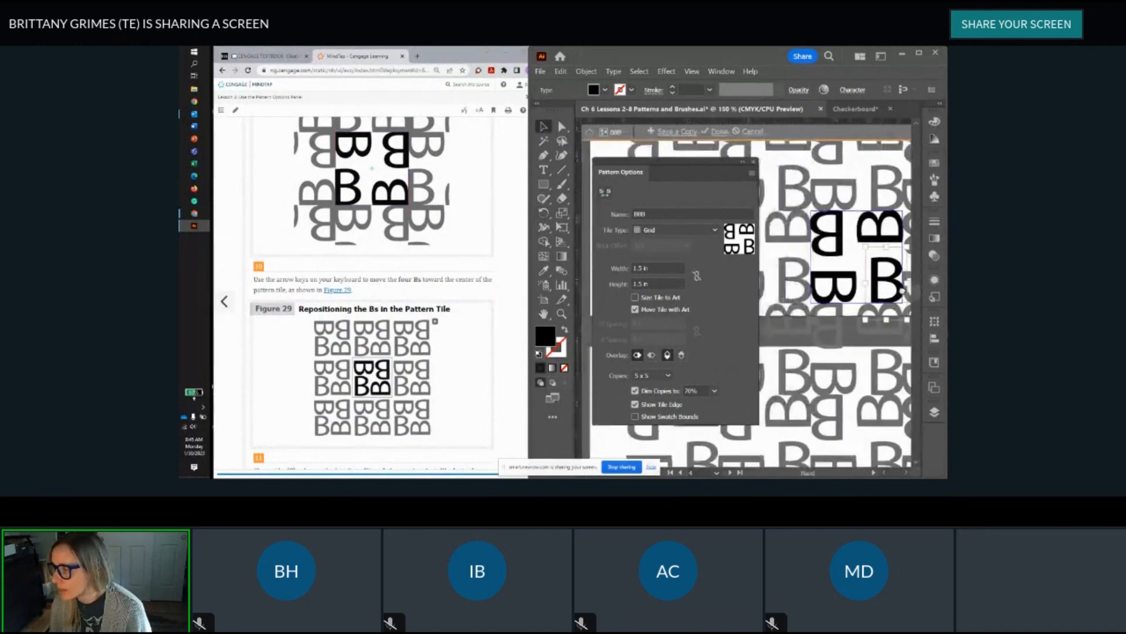
{"action": "key", "text": "shift+Left"}
{"action": "key", "text": "shift+Left"}
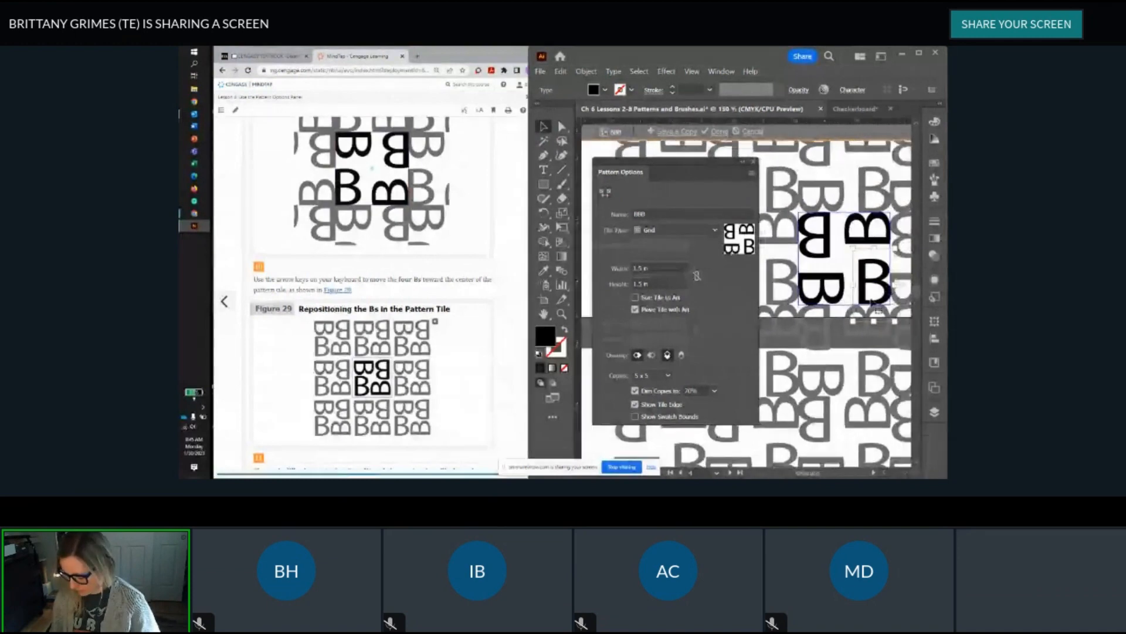
{"action": "key", "text": "Left"}
{"action": "key", "text": "Left"}
{"action": "key", "text": "Left"}
{"action": "key", "text": "Left"}
{"action": "key", "text": "Left"}
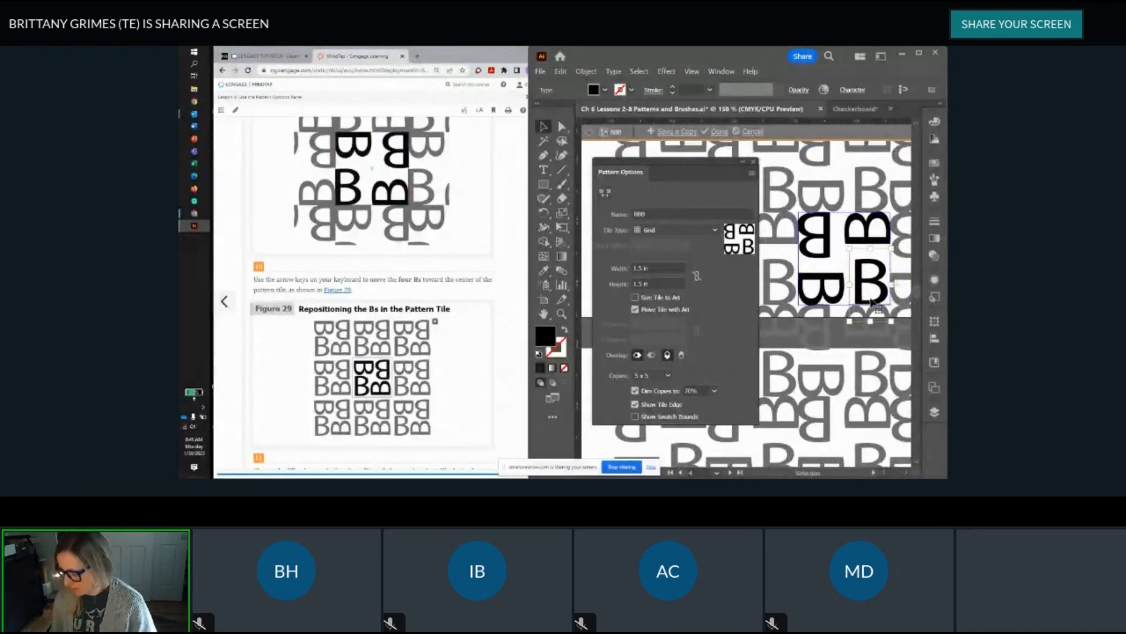
{"action": "key", "text": "Left"}
{"action": "key", "text": "Left"}
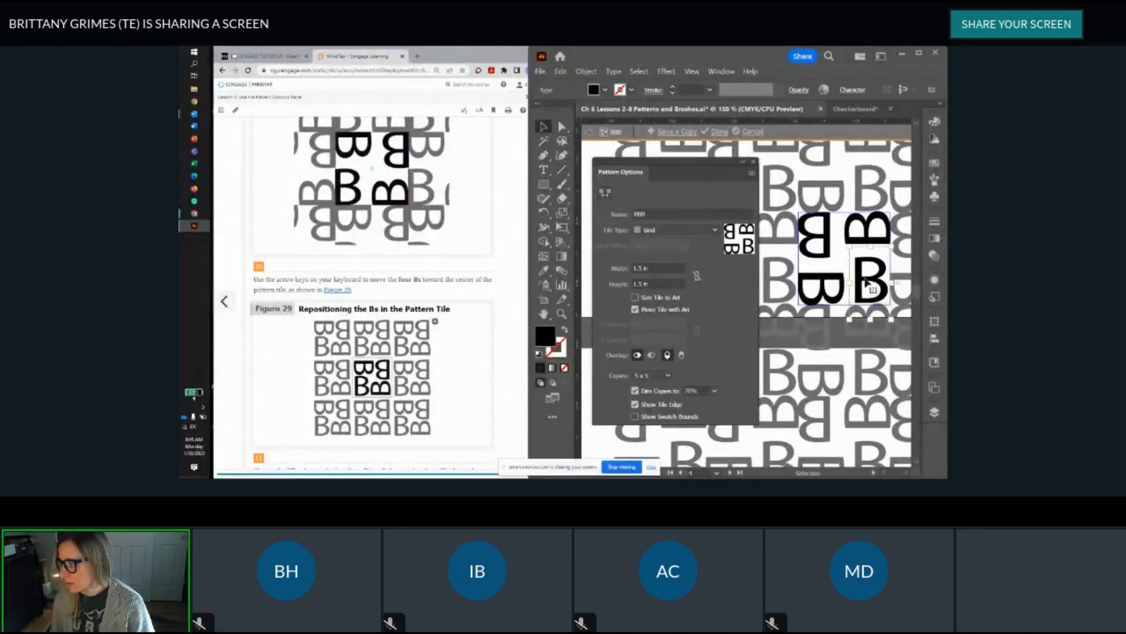
{"action": "key", "text": "Up"}
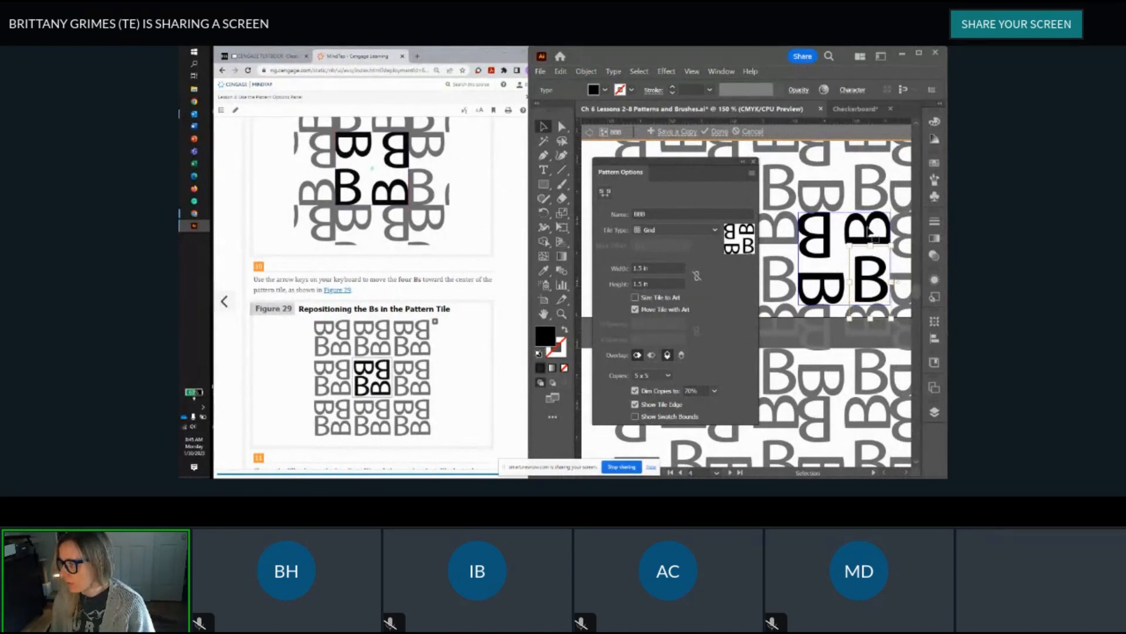
Step: Nudge the rotated upper-right B slightly left and down toward the center of the pattern tile
{"action": "left_click", "coordinate": [871, 231]}
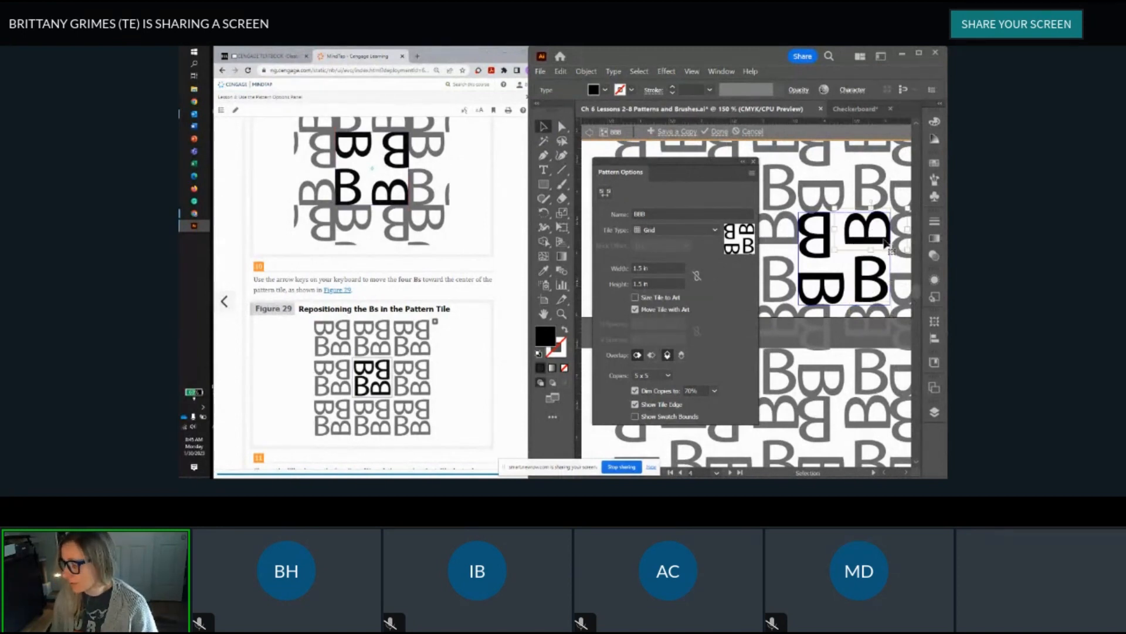
{"action": "key", "text": "Left"}
{"action": "key", "text": "Left"}
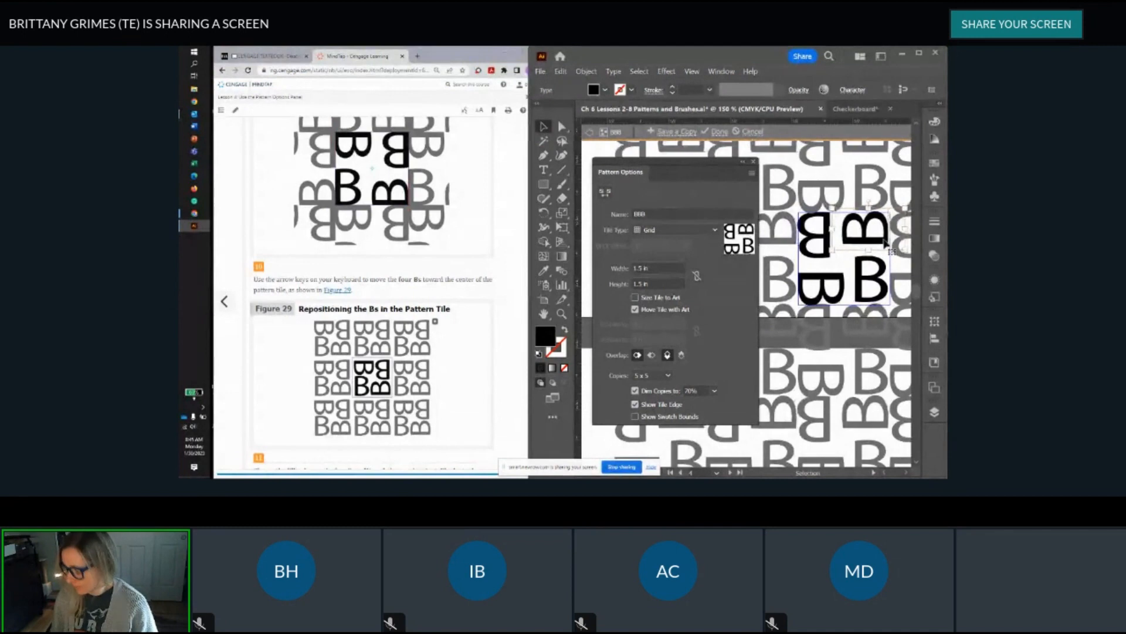
{"action": "key", "text": "Down"}
{"action": "key", "text": "Down"}
{"action": "key", "text": "Down"}
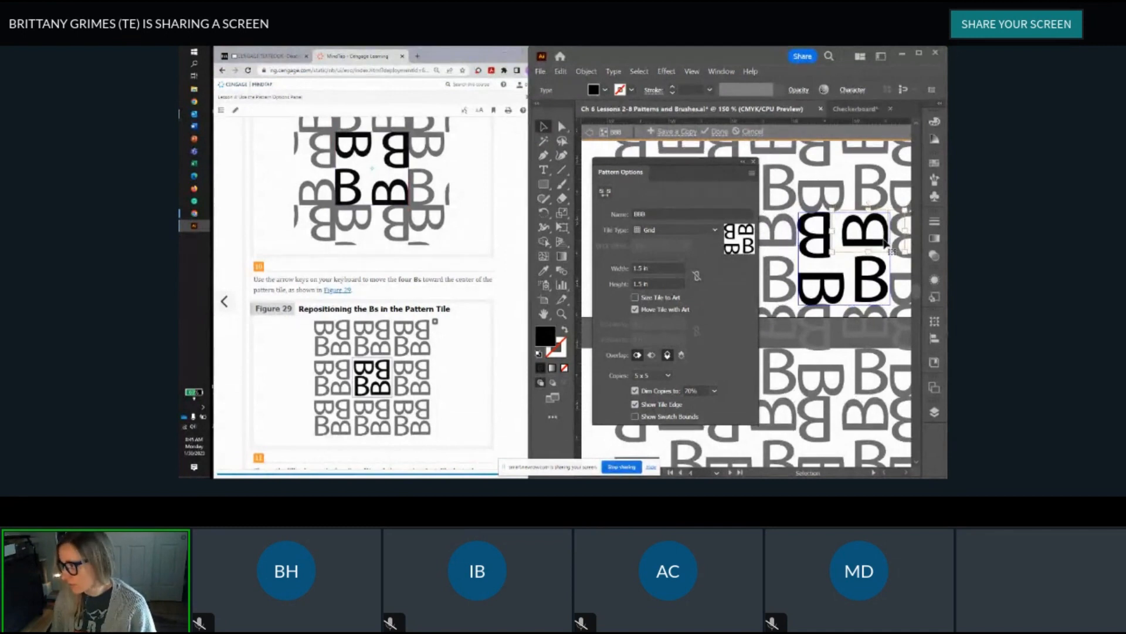
Step: Nudge the lower-left and upper-left Bs inward toward the center of the pattern tile
{"action": "left_click", "coordinate": [821, 287]}
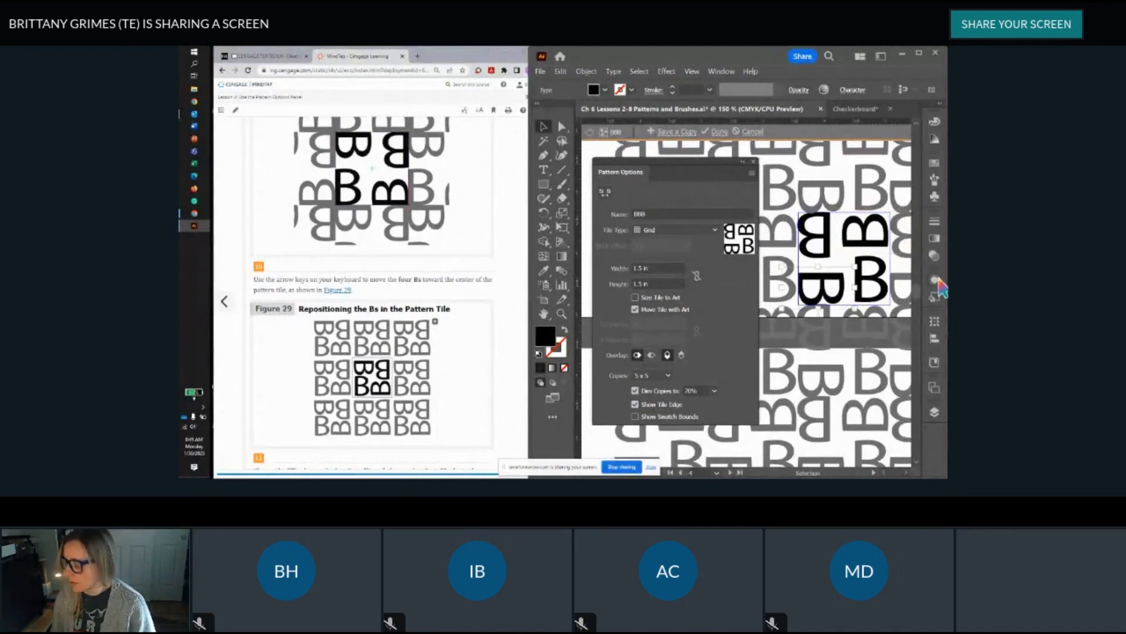
{"action": "key", "text": "Up"}
{"action": "key", "text": "Up"}
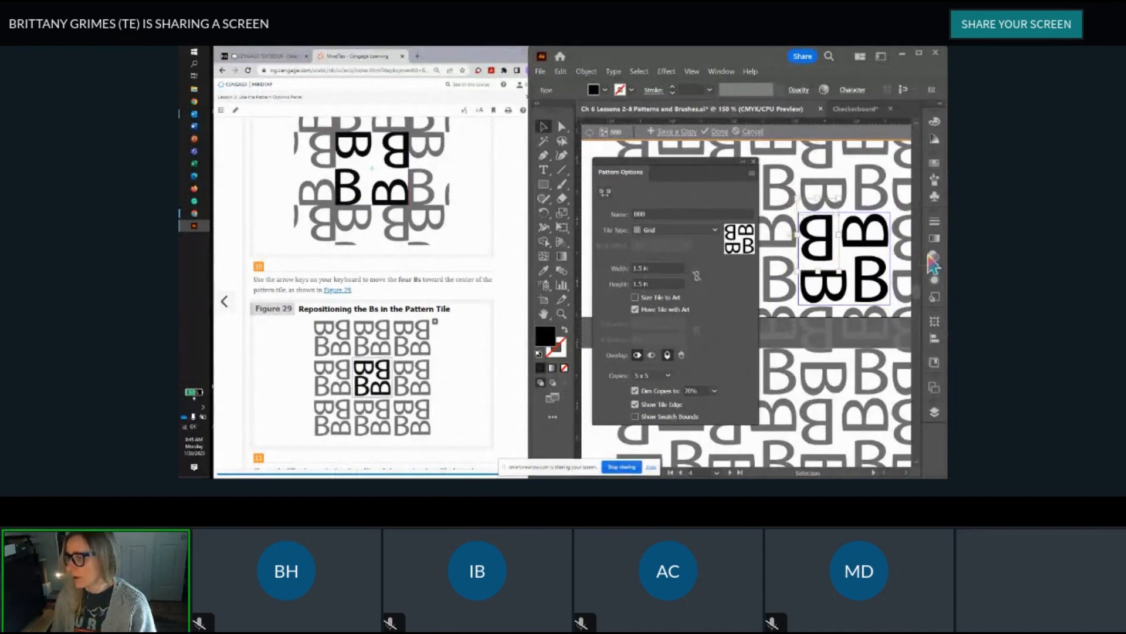
Step: Select all four Bs in the tile and change them to no fill with a 1 pt black stroke
{"action": "scroll", "coordinate": [443, 296], "scroll_direction": "down", "scroll_amount": 8}
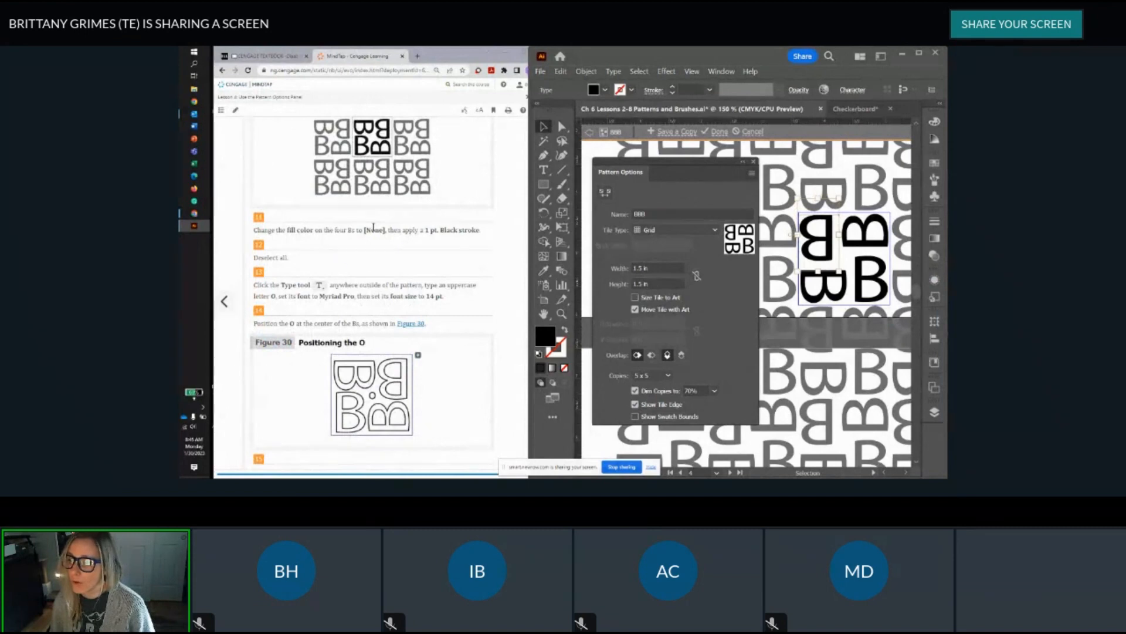
{"action": "scroll", "coordinate": [373, 228], "scroll_direction": "up", "scroll_amount": 1}
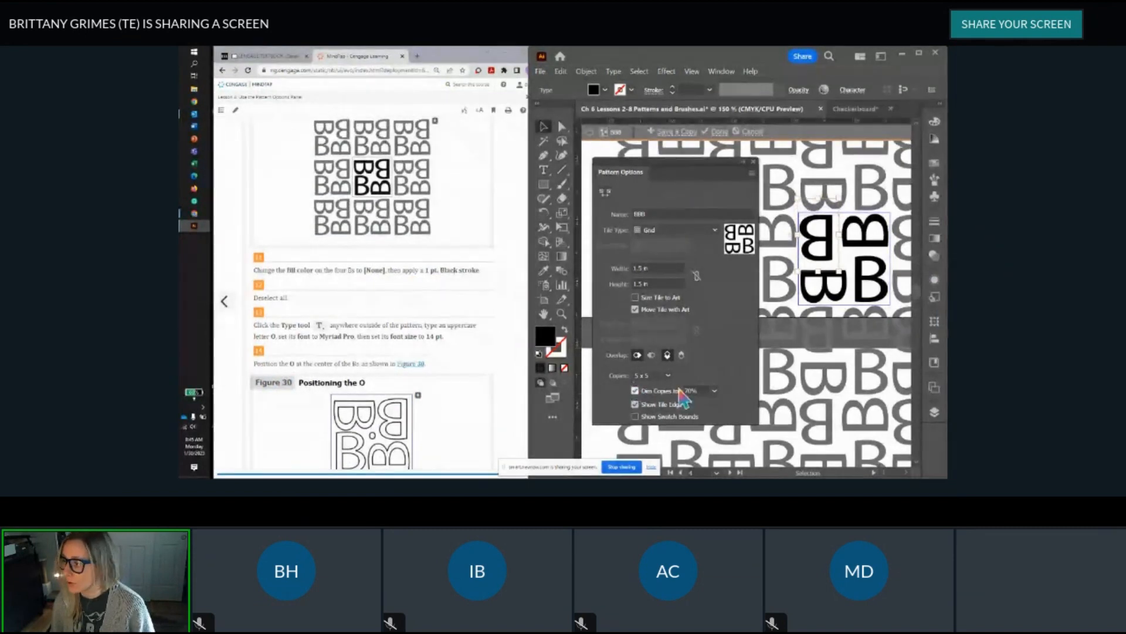
{"action": "left_click", "coordinate": [833, 295], "text": "shift"}
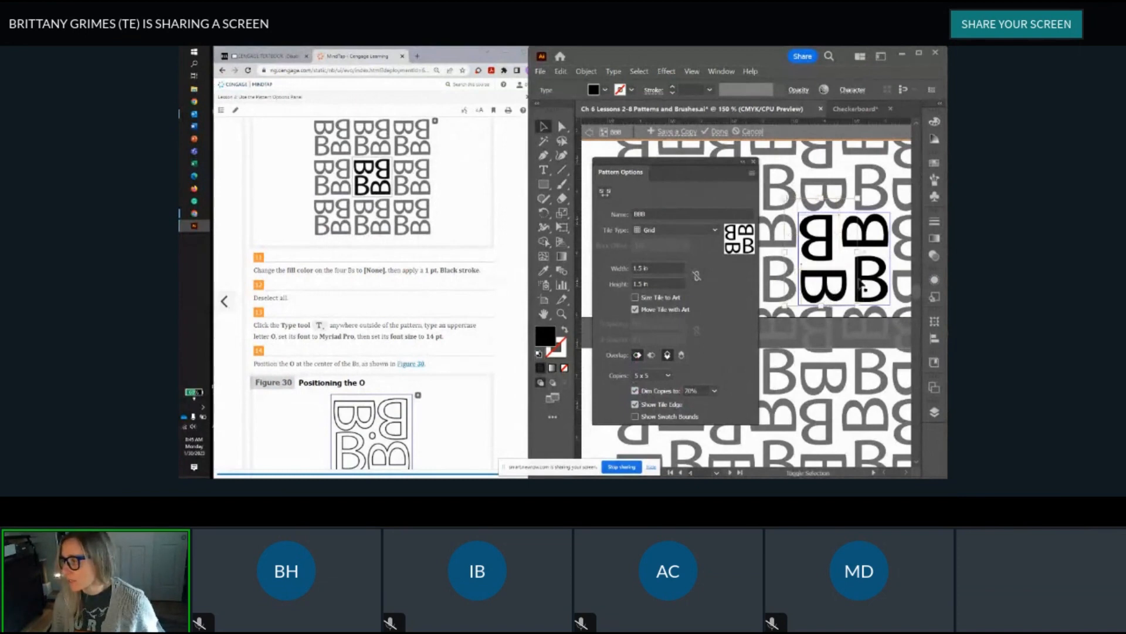
{"action": "left_click", "coordinate": [897, 254], "text": "shift"}
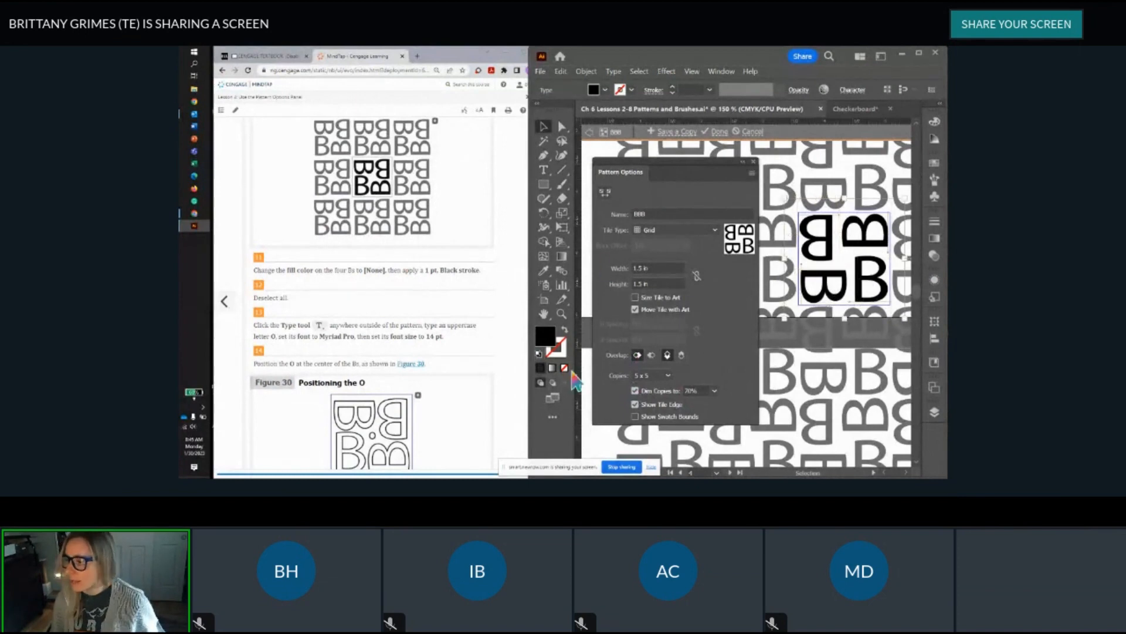
{"action": "left_click", "coordinate": [566, 333]}
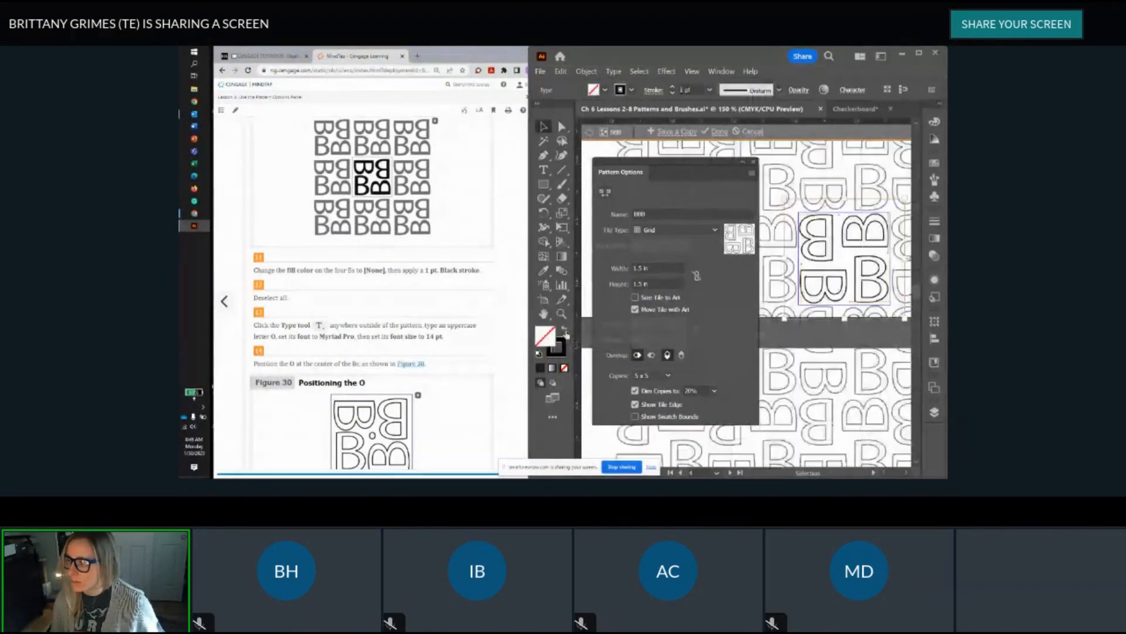
Step: Check the next textbook instructions and deselect all four Bs
{"action": "scroll", "coordinate": [464, 329], "scroll_direction": "down", "scroll_amount": 1}
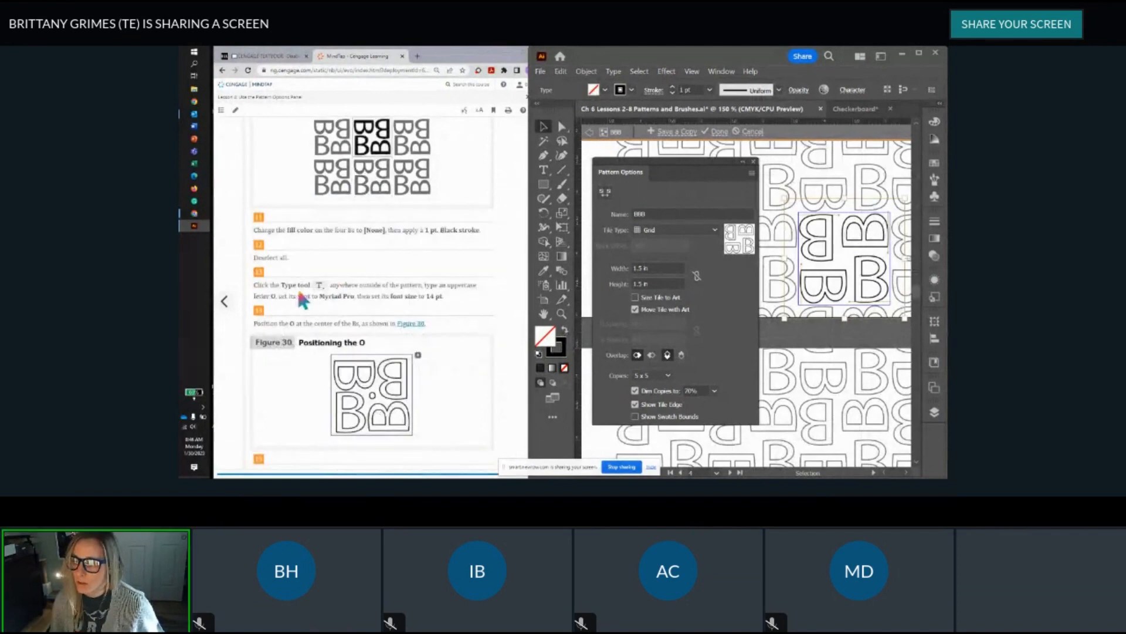
{"action": "scroll", "coordinate": [298, 293], "scroll_direction": "down", "scroll_amount": 1}
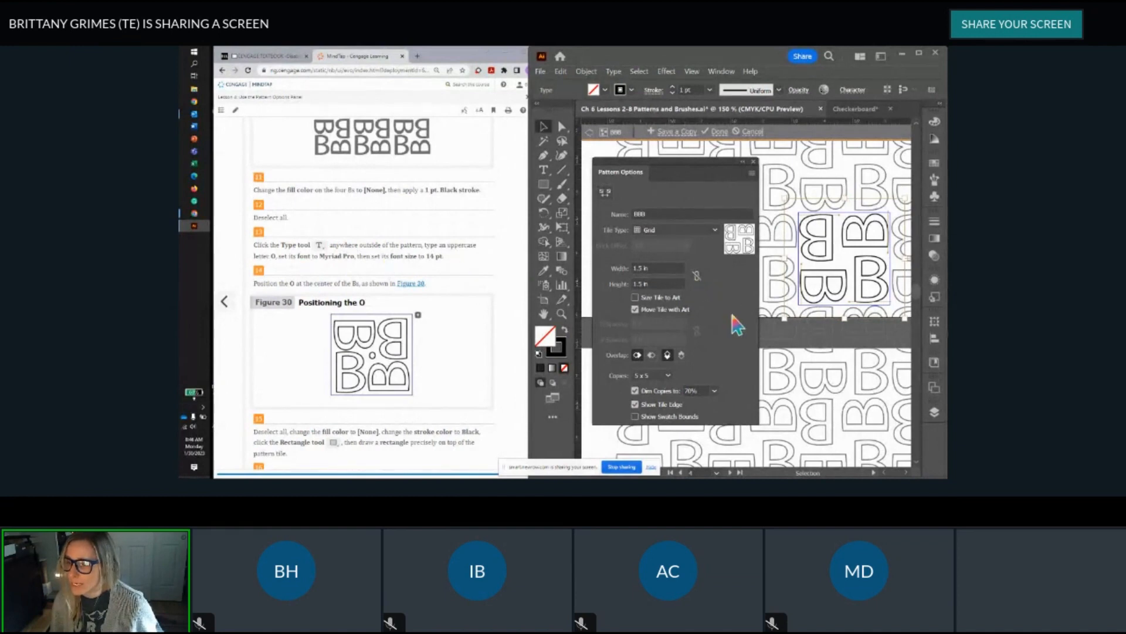
{"action": "scroll", "coordinate": [838, 311], "scroll_direction": "down", "scroll_amount": 2}
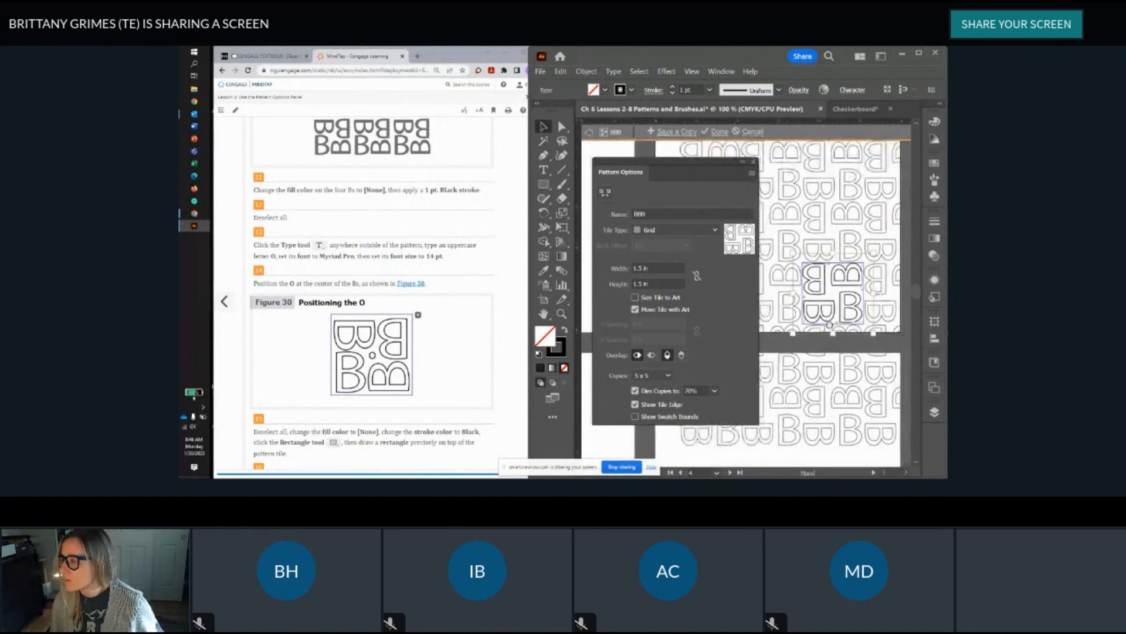
{"action": "scroll", "coordinate": [807, 323], "scroll_direction": "down", "scroll_amount": 3}
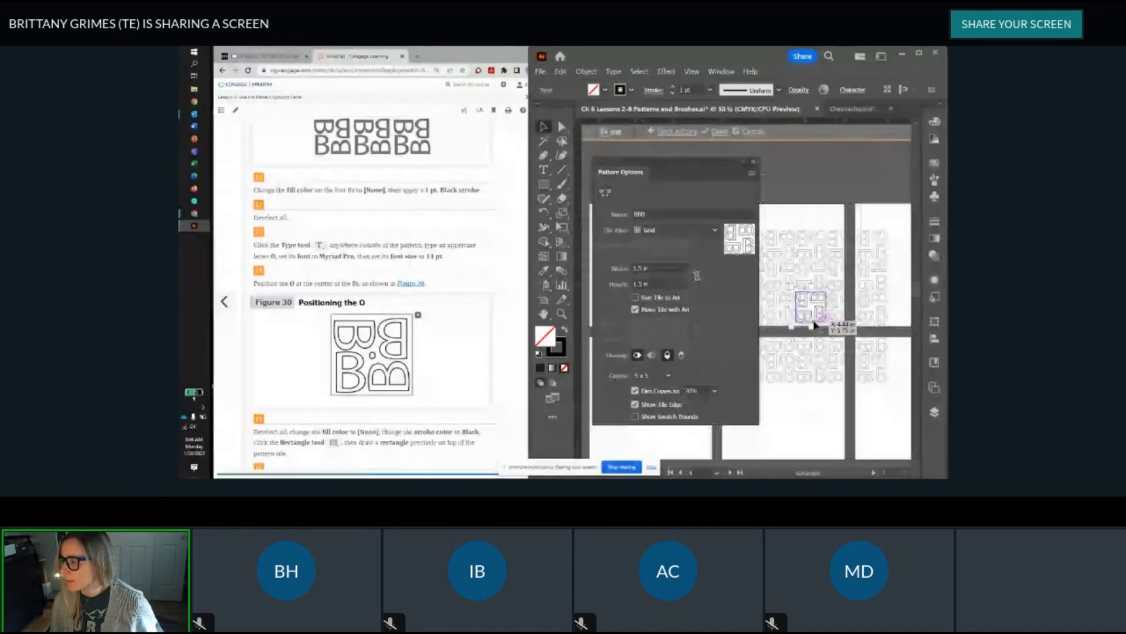
{"action": "scroll", "coordinate": [820, 304], "scroll_direction": "down", "scroll_amount": 1}
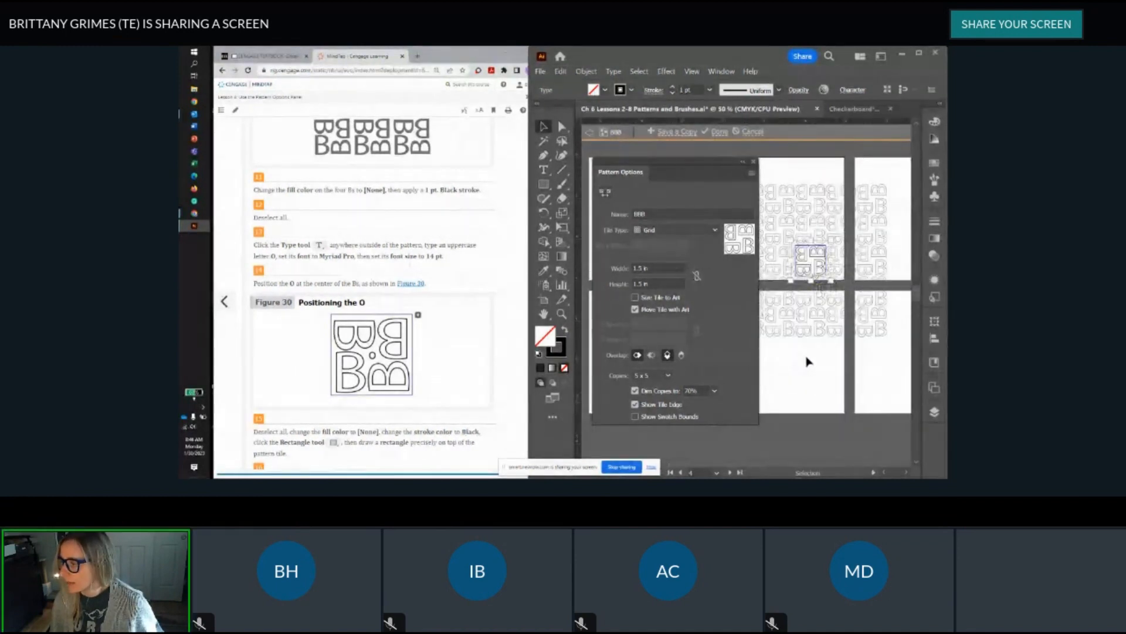
{"action": "left_click", "coordinate": [809, 360]}
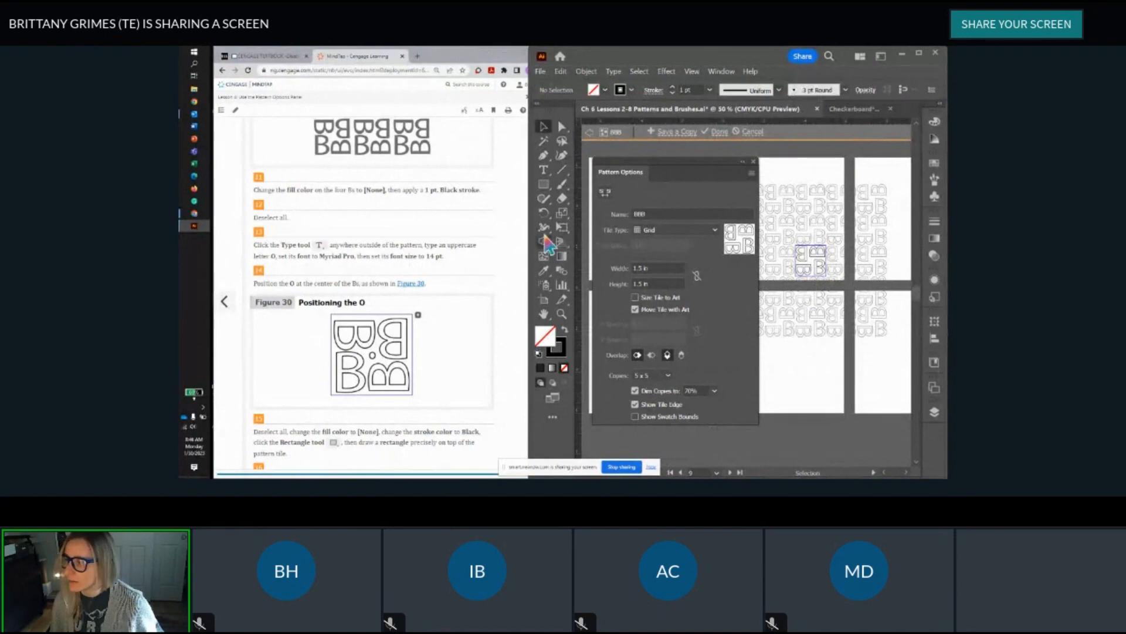
Step: Add an uppercase O with the Type tool in the blank area below the pattern and finish text editing
{"action": "left_click", "coordinate": [543, 170]}
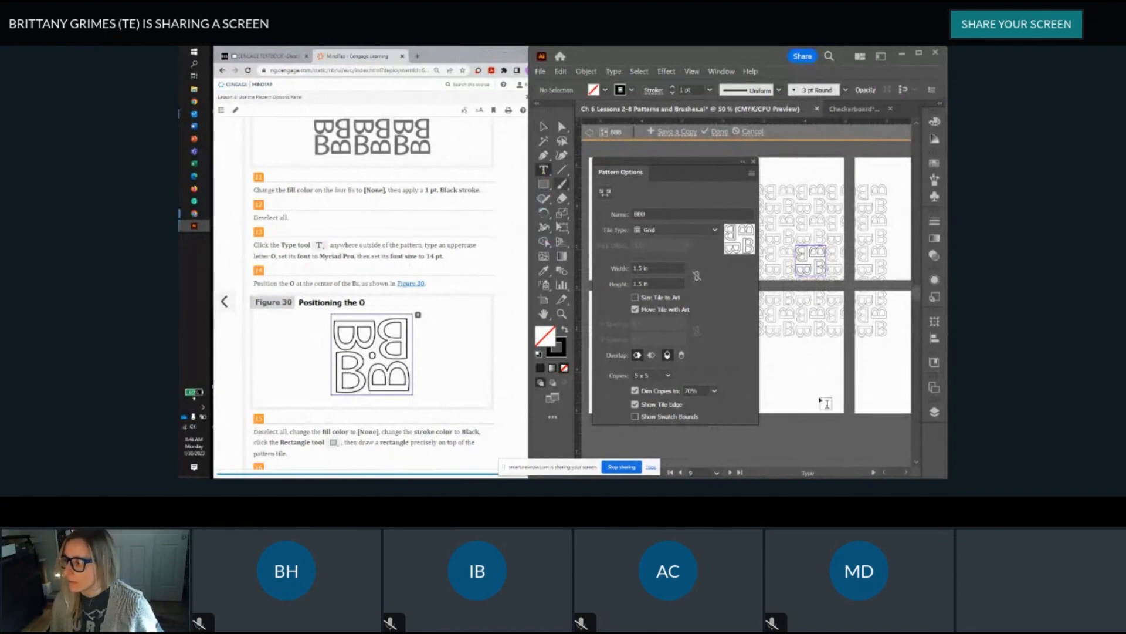
{"action": "left_click", "coordinate": [786, 362]}
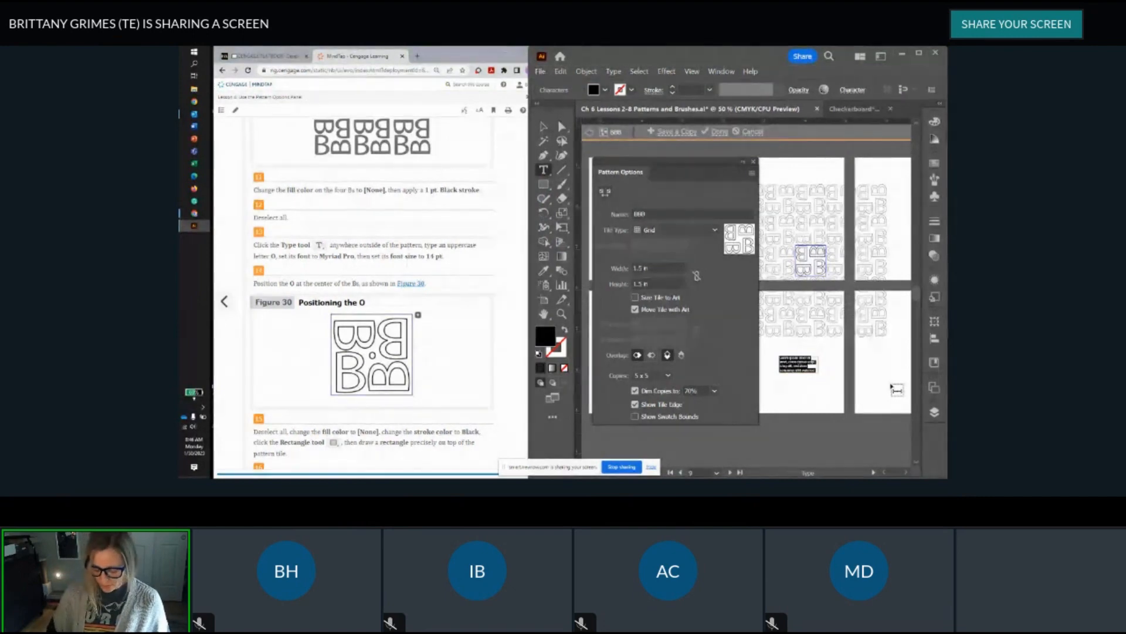
{"action": "type", "text": "O"}
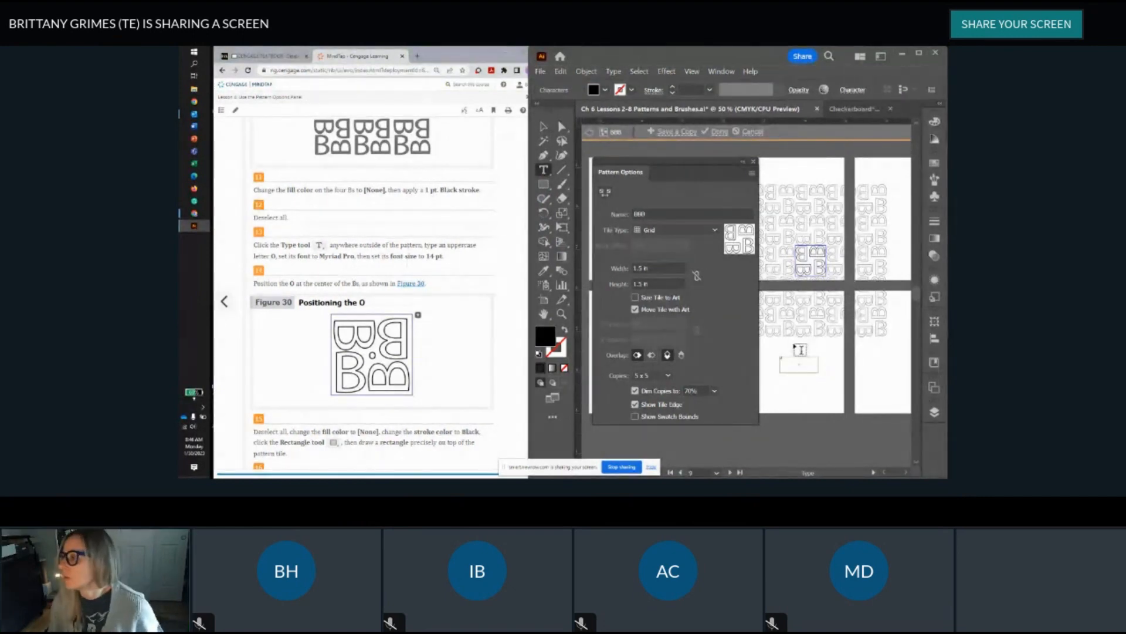
{"action": "scroll", "coordinate": [793, 354], "scroll_direction": "up", "scroll_amount": 4}
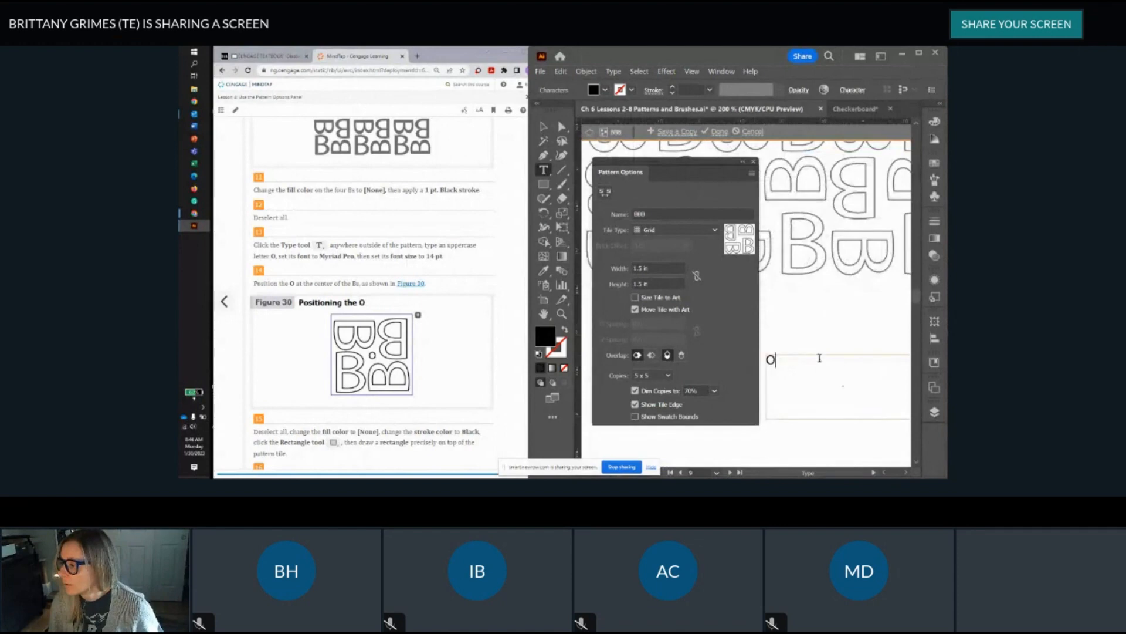
{"action": "key", "text": "Escape"}
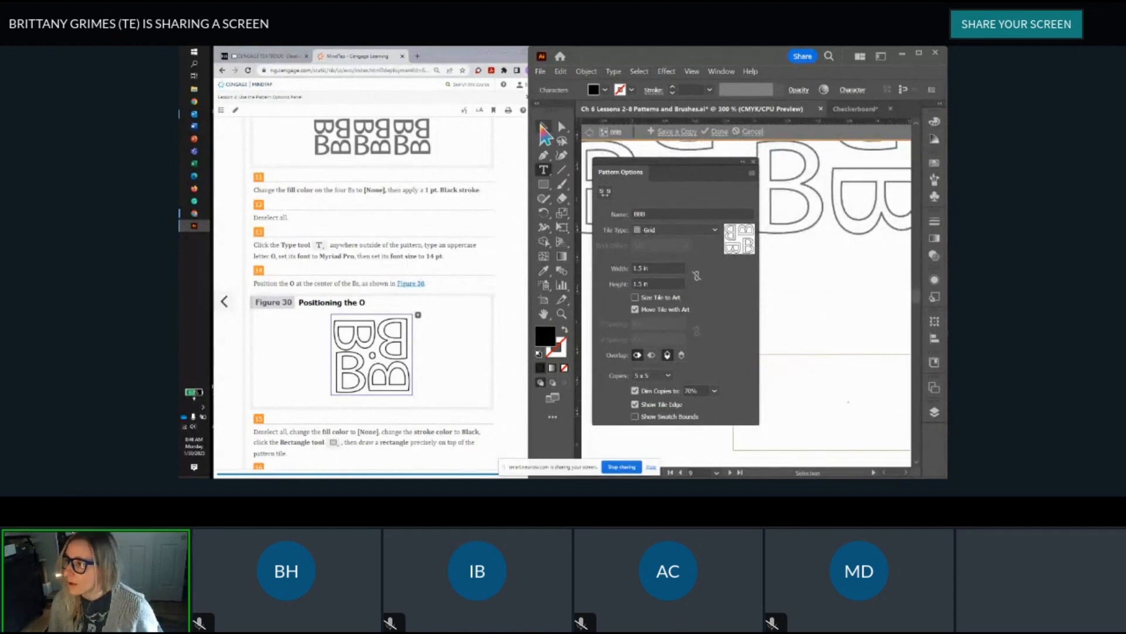
{"action": "left_click", "coordinate": [544, 127]}
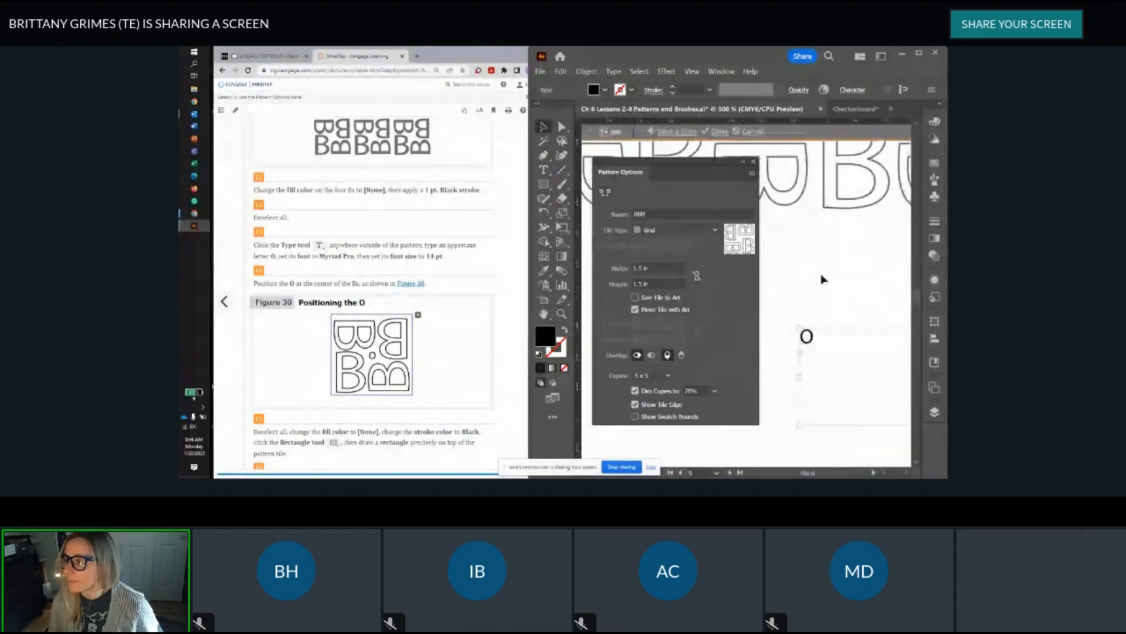
Step: Select the letter O and set its font to Myriad Pro Regular at 14 pt
{"action": "double_click", "coordinate": [807, 335]}
{"action": "left_click_drag", "start_coordinate": [817, 332], "coordinate": [796, 334]}
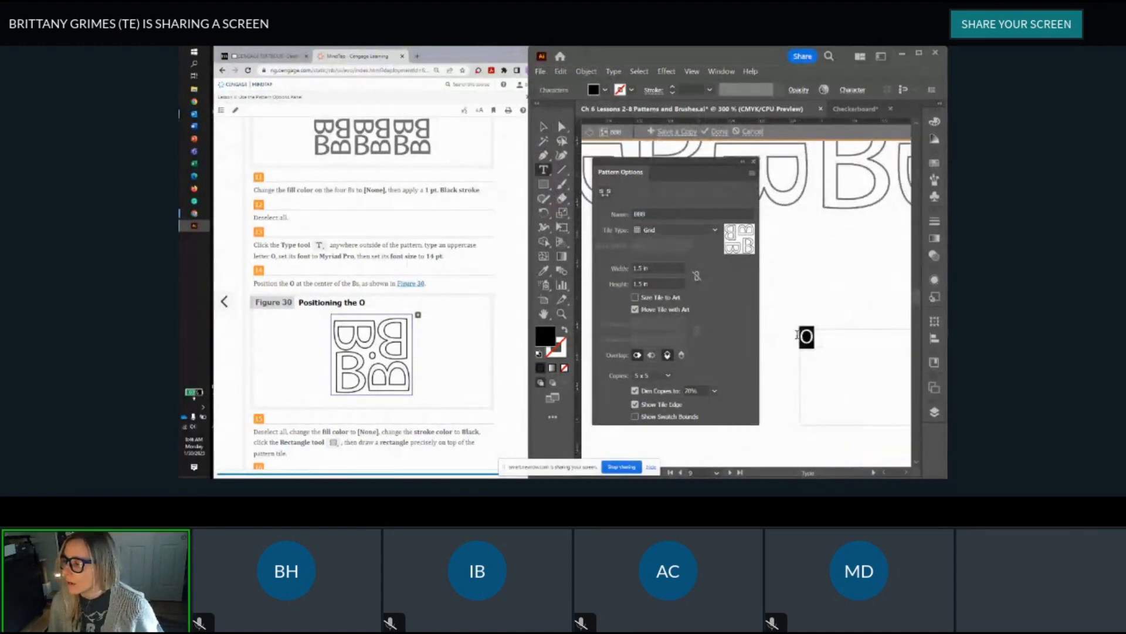
{"action": "left_click", "coordinate": [717, 71]}
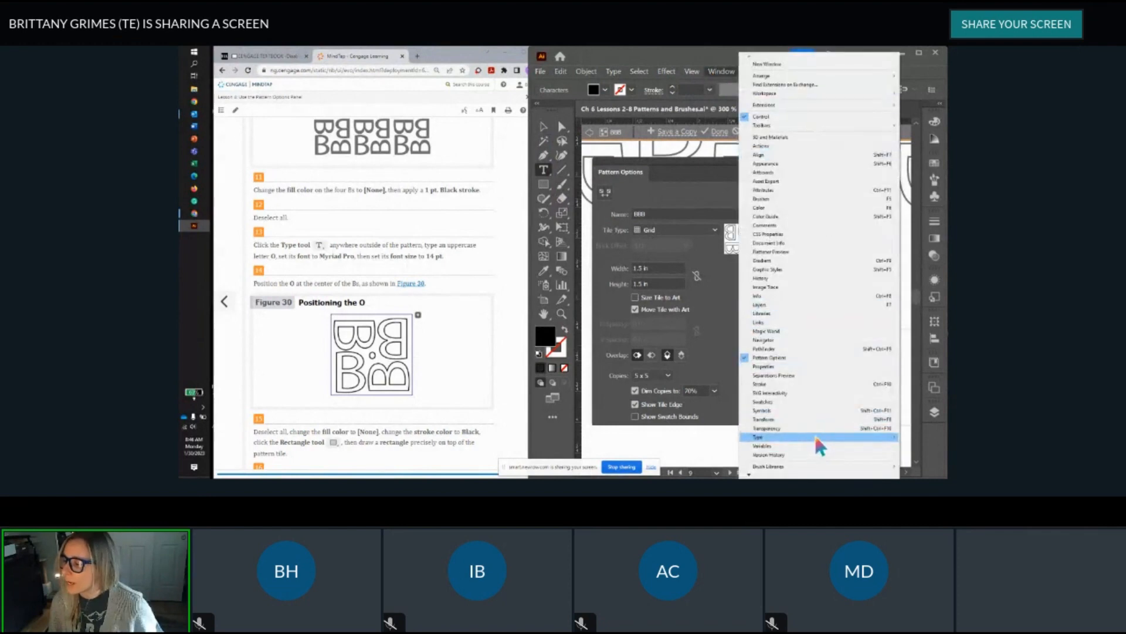
{"action": "mouse_move", "coordinate": [815, 437]}
{"action": "left_click", "coordinate": [686, 382]}
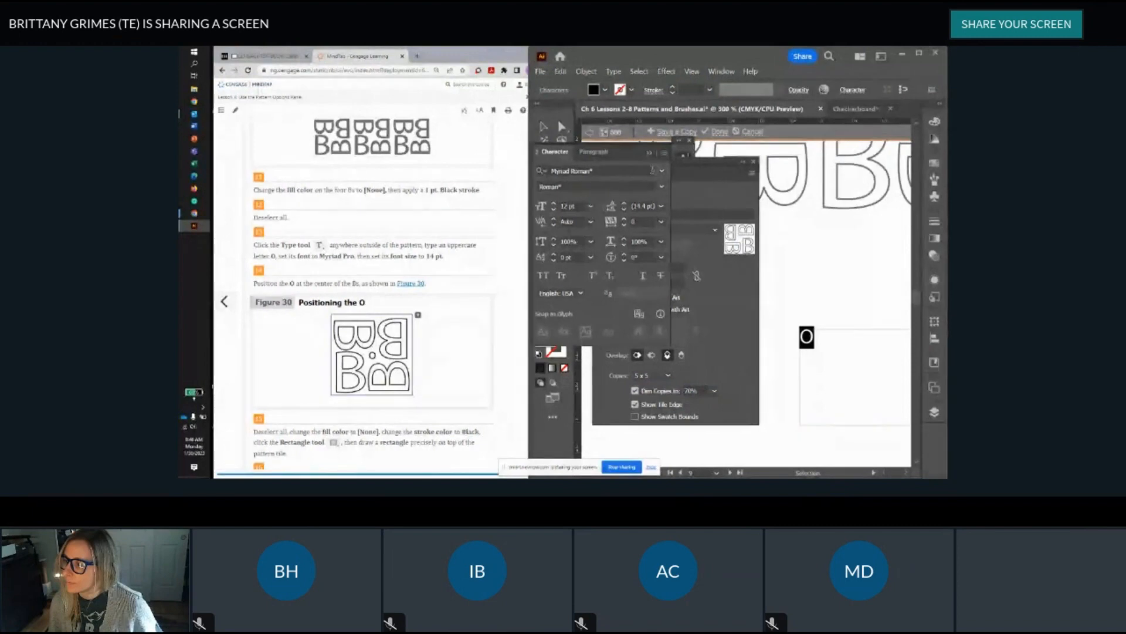
{"action": "left_click", "coordinate": [662, 171]}
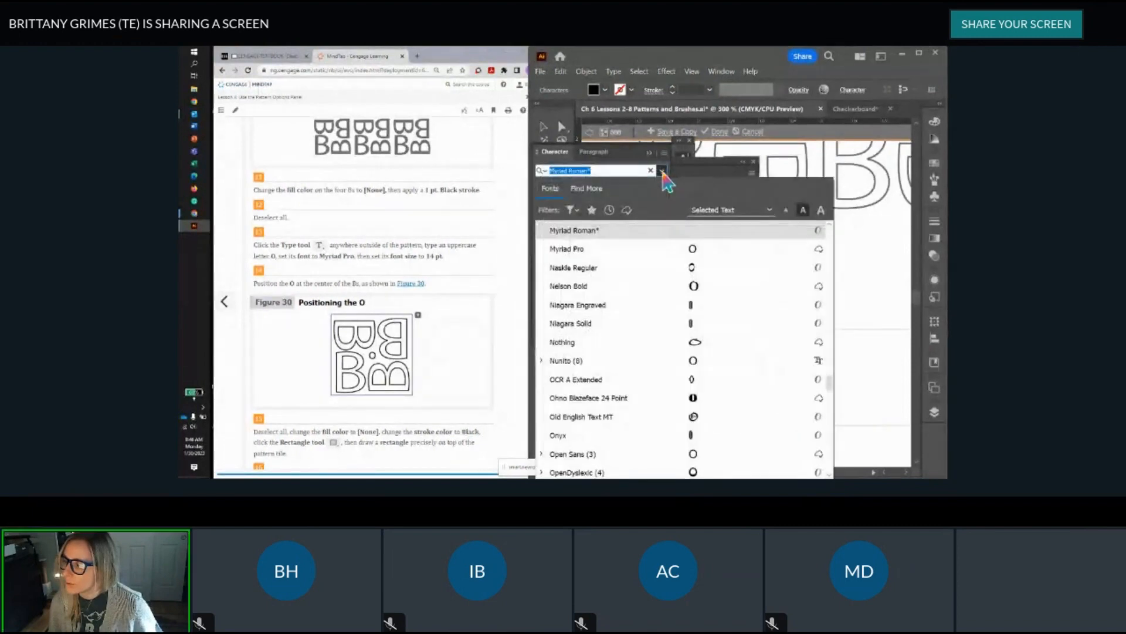
{"action": "left_click", "coordinate": [639, 251]}
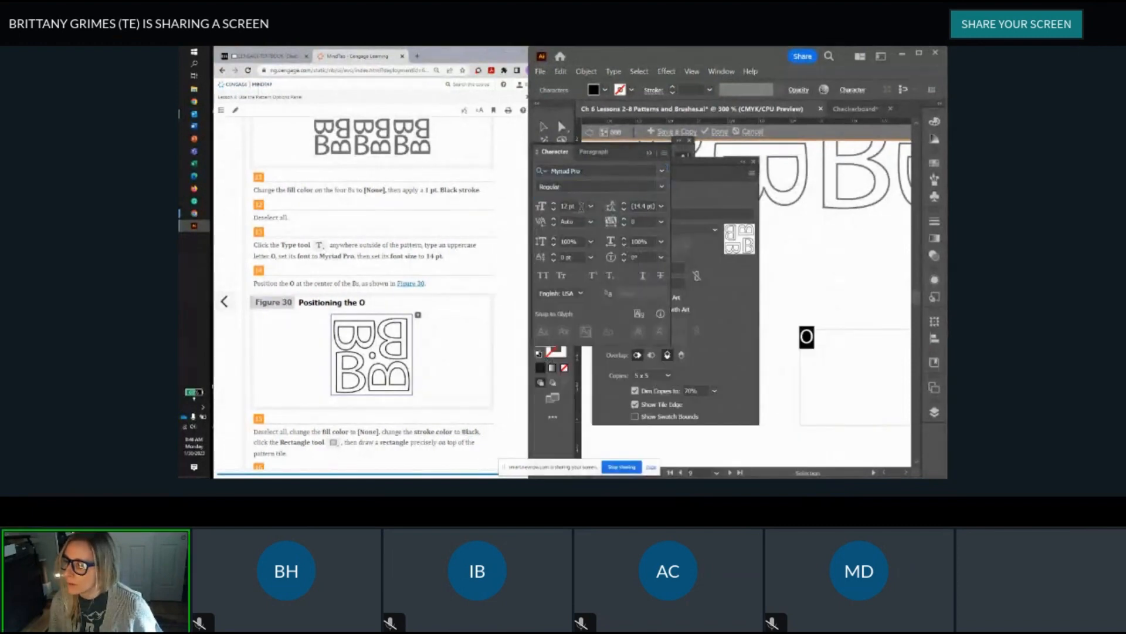
{"action": "left_click", "coordinate": [554, 203]}
{"action": "left_click", "coordinate": [554, 202]}
Step: Check the textbook's Figure 30 for the position of the O and close the character settings
{"action": "scroll", "coordinate": [437, 278], "scroll_direction": "down", "scroll_amount": 1}
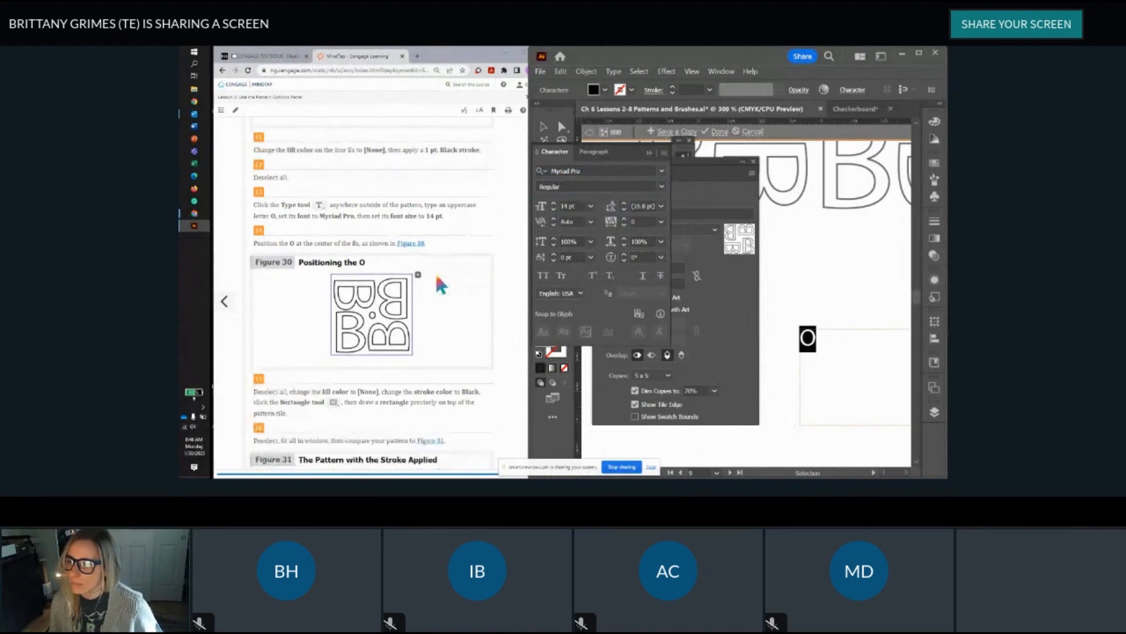
{"action": "scroll", "coordinate": [438, 280], "scroll_direction": "down", "scroll_amount": 1}
{"action": "scroll", "coordinate": [438, 280], "scroll_direction": "down", "scroll_amount": 1}
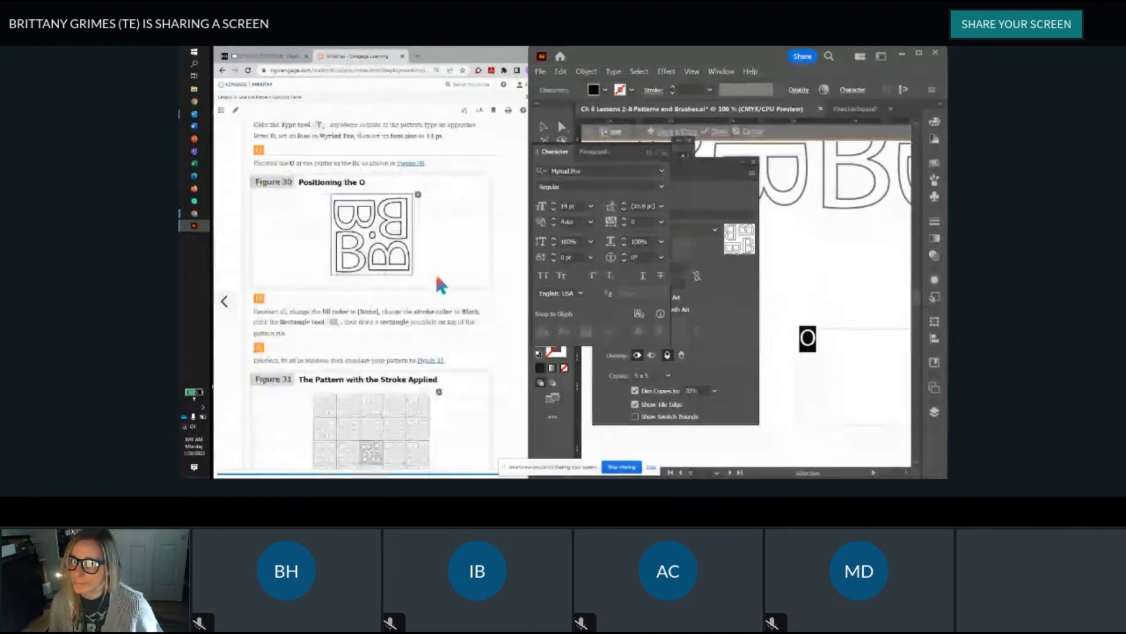
{"action": "scroll", "coordinate": [440, 284], "scroll_direction": "down", "scroll_amount": 1}
{"action": "scroll", "coordinate": [358, 211], "scroll_direction": "up", "scroll_amount": 2}
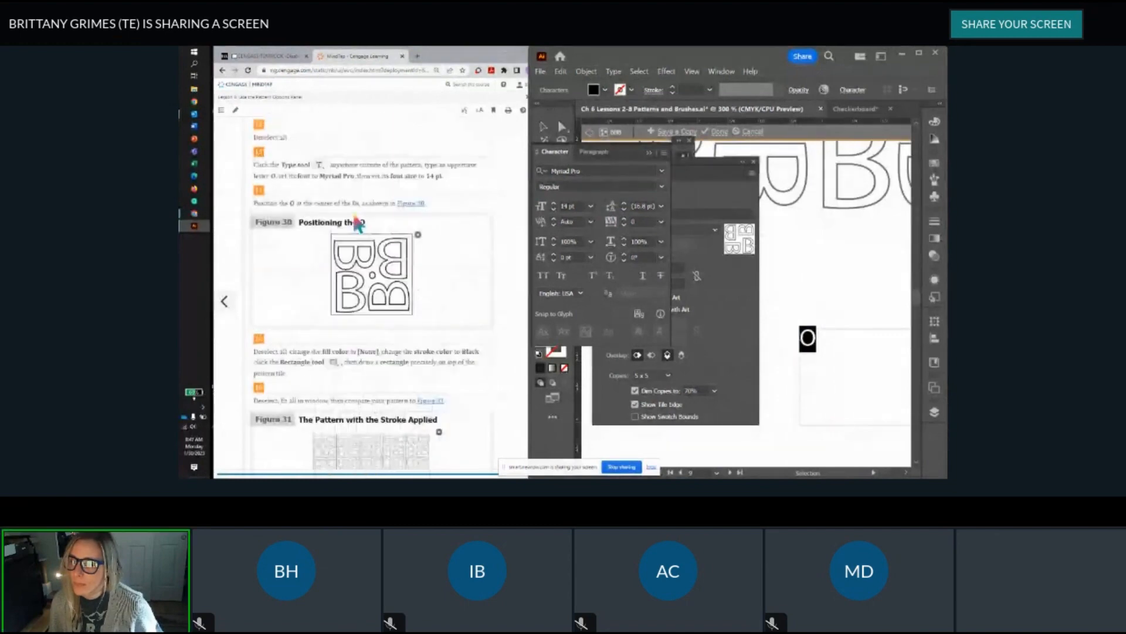
{"action": "left_click", "coordinate": [651, 155]}
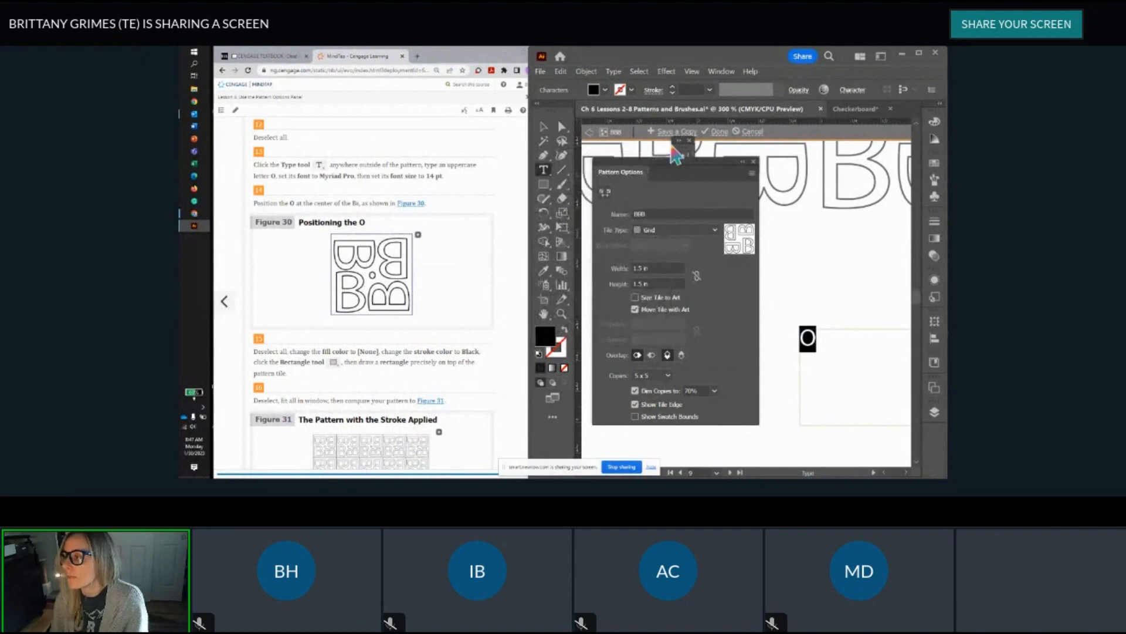
{"action": "left_click", "coordinate": [694, 144]}
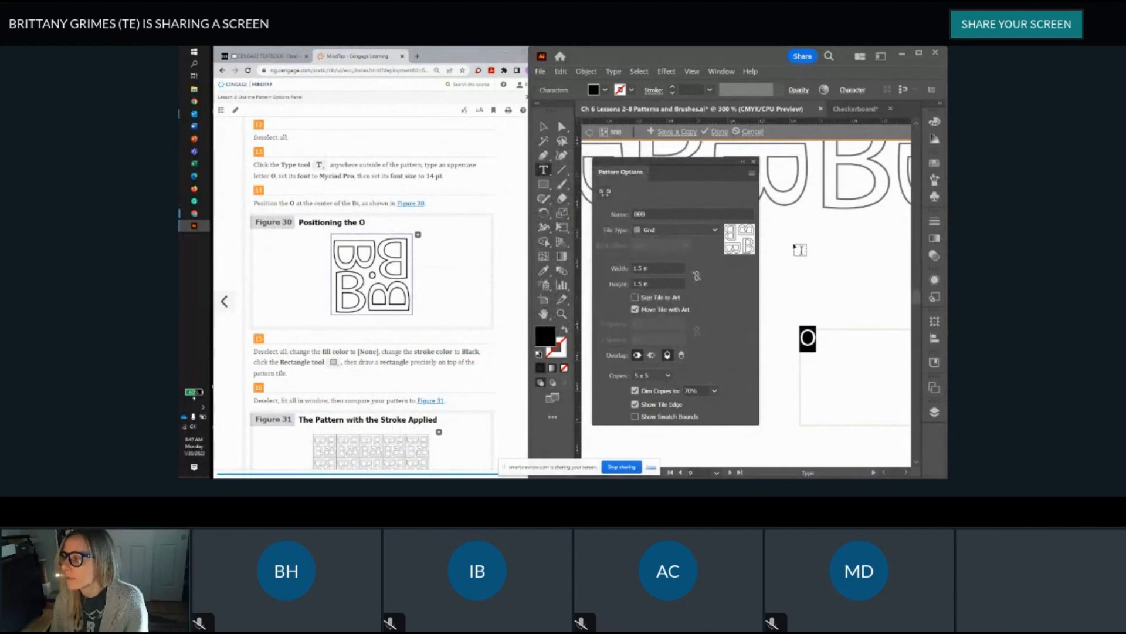
Step: Move the O's text frame closer to the pattern and shrink the frame to fit tightly around the letter
{"action": "key", "text": "ctrl+shift+a"}
{"action": "left_click", "coordinate": [543, 126]}
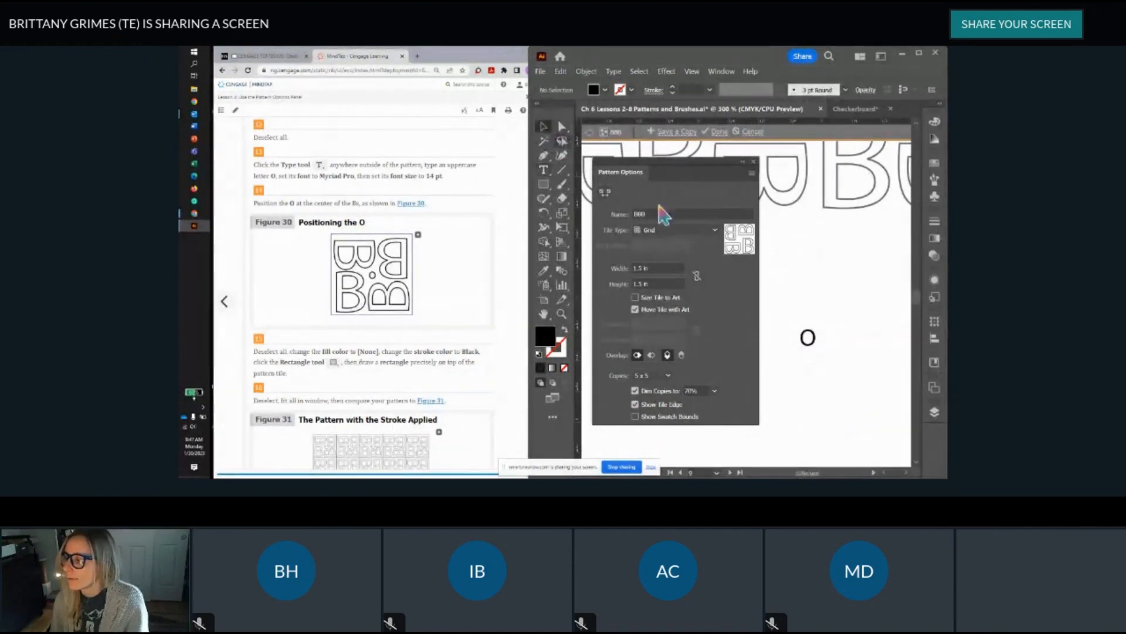
{"action": "left_click", "coordinate": [809, 338]}
{"action": "scroll", "coordinate": [828, 361], "scroll_direction": "down", "scroll_amount": 2}
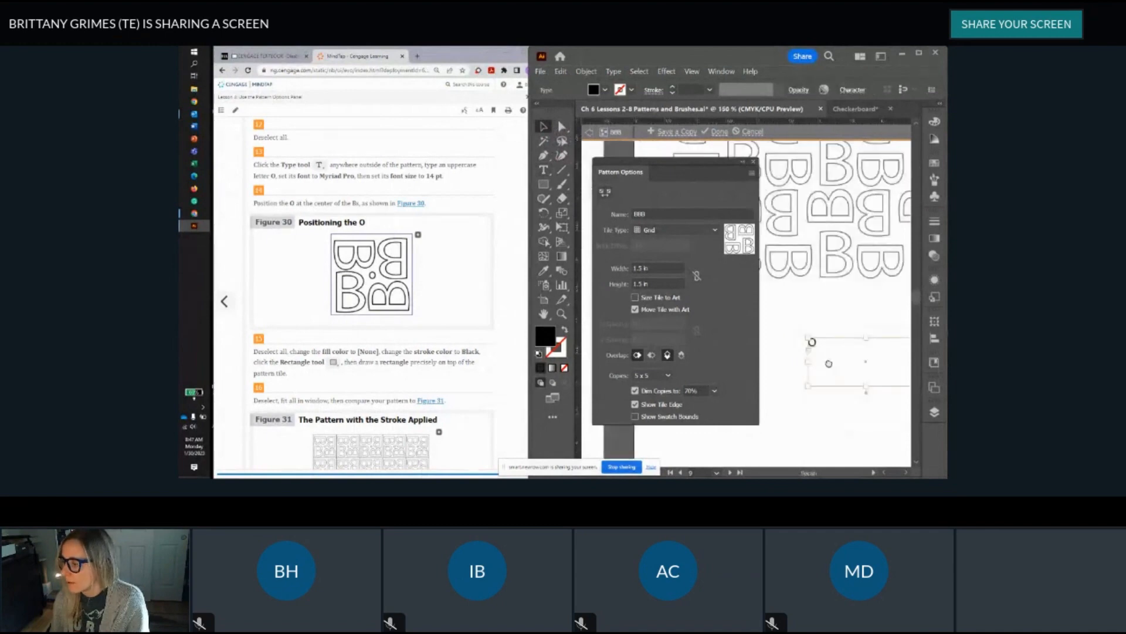
{"action": "left_click_drag", "start_coordinate": [828, 361], "coordinate": [802, 320]}
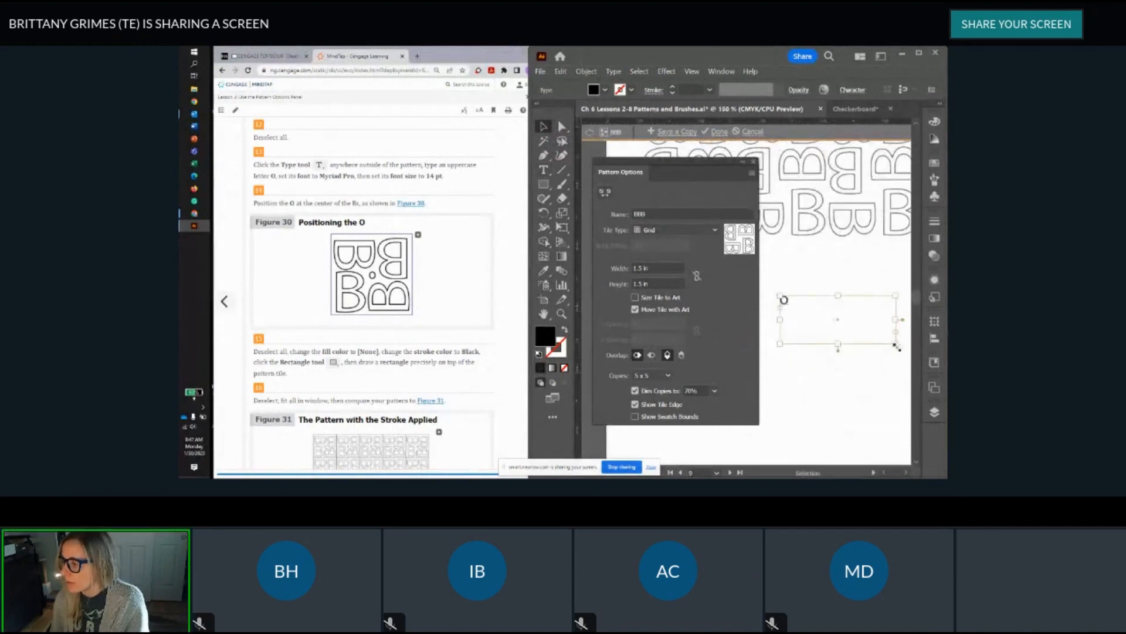
{"action": "left_click_drag", "start_coordinate": [897, 347], "coordinate": [798, 314]}
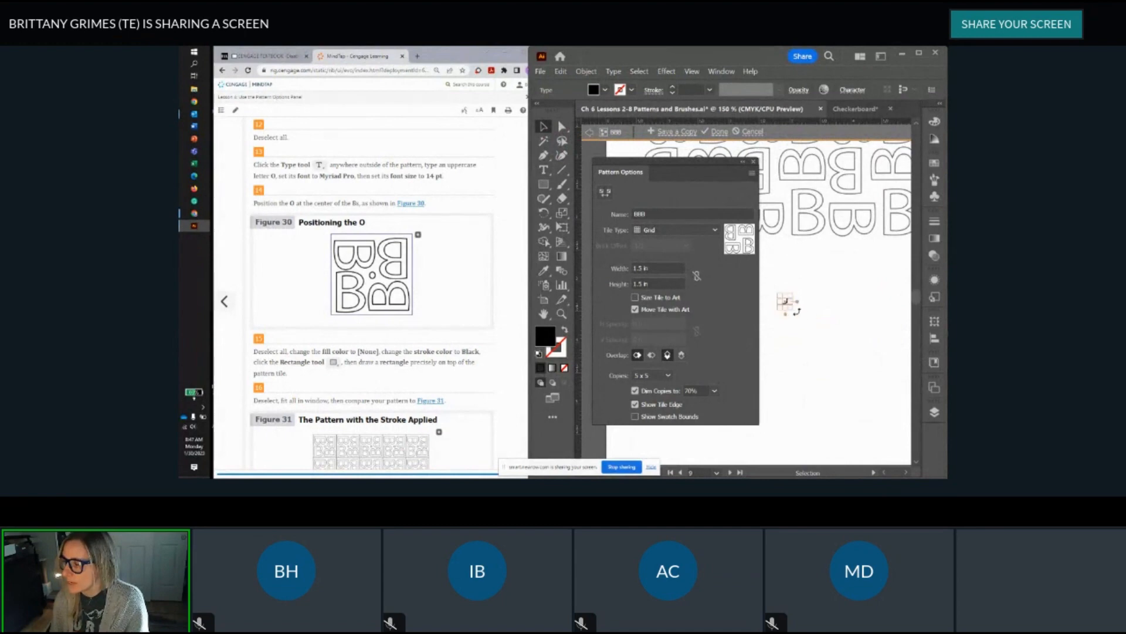
Step: Move the O up into the pattern tile and place it at the center of the four Bs
{"action": "scroll", "coordinate": [795, 312], "scroll_direction": "down", "scroll_amount": 2}
{"action": "scroll", "coordinate": [846, 358], "scroll_direction": "down", "scroll_amount": 1}
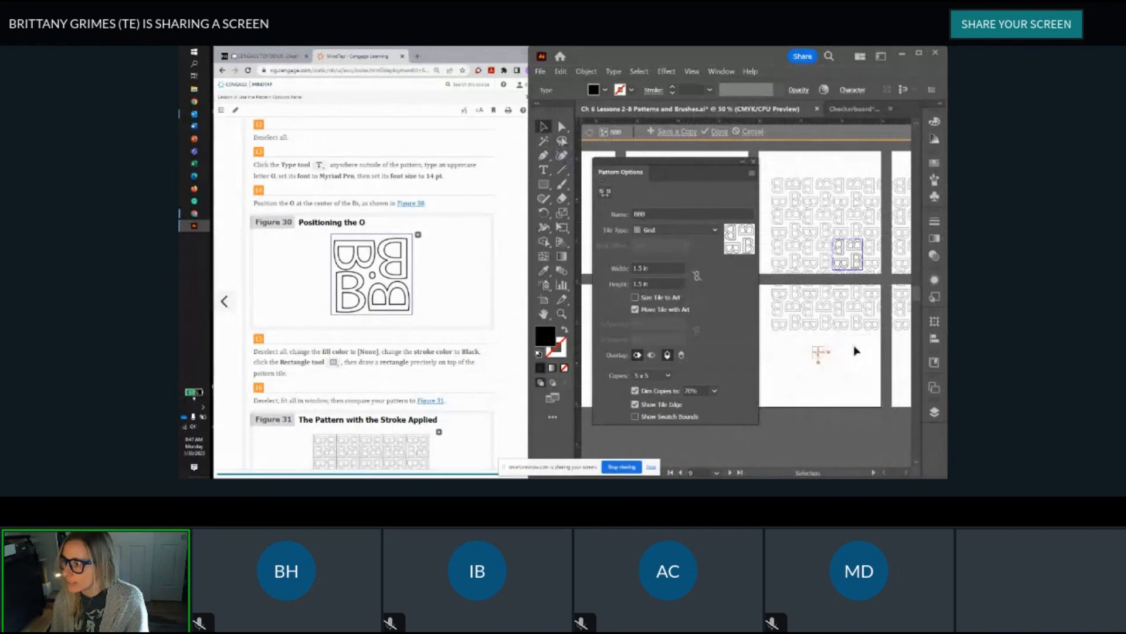
{"action": "scroll", "coordinate": [819, 353], "scroll_direction": "up", "scroll_amount": 2}
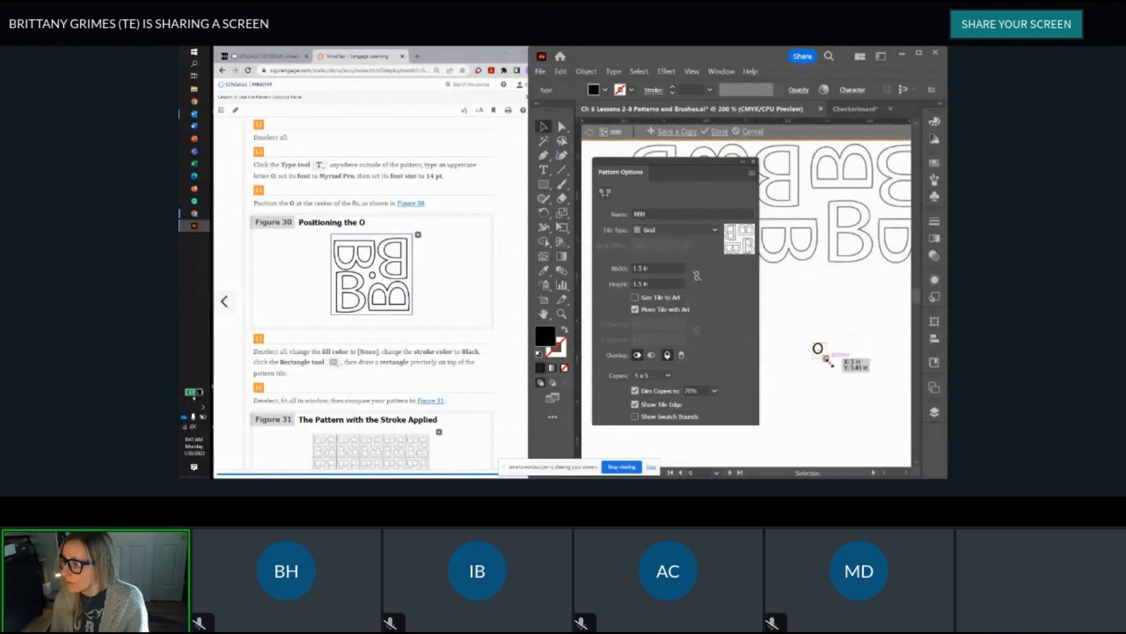
{"action": "left_click_drag", "start_coordinate": [818, 351], "coordinate": [828, 249]}
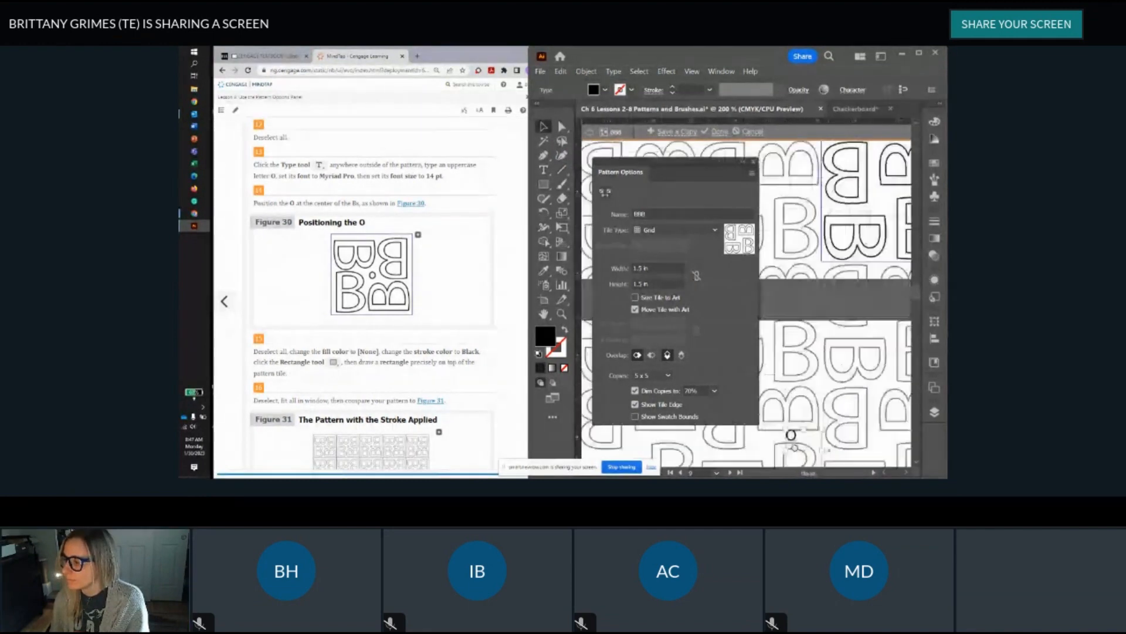
{"action": "left_click_drag", "start_coordinate": [790, 434], "coordinate": [884, 204]}
{"action": "key", "text": "ctrl+minus"}
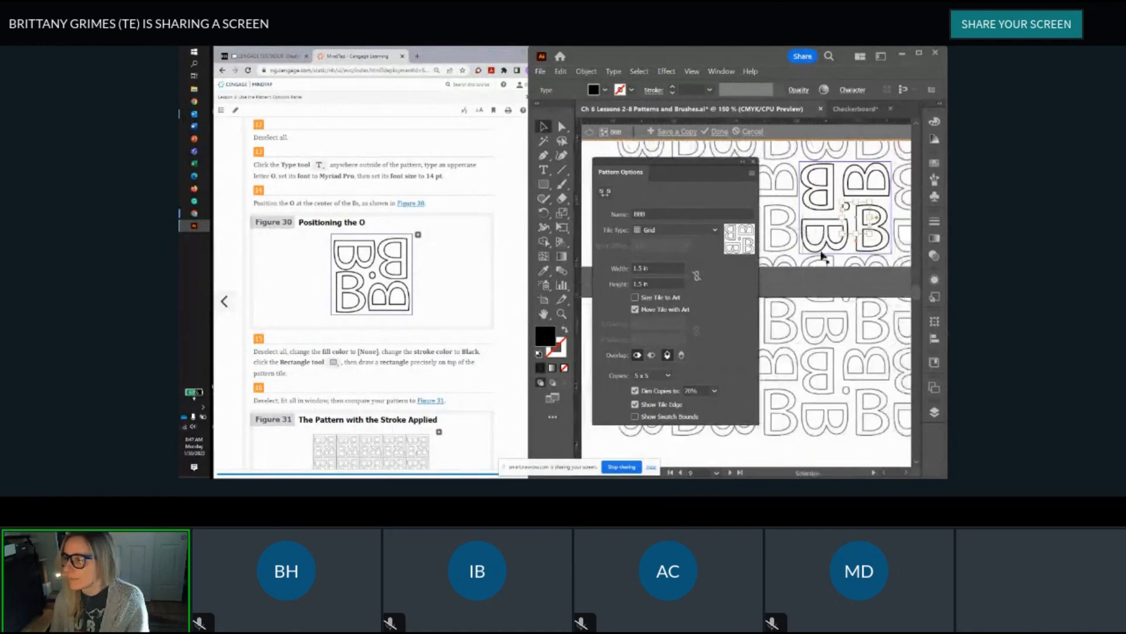
Step: Deselect the O, read the next textbook instruction, and set the default colors to no fill with a black stroke
{"action": "left_click", "coordinate": [784, 375]}
{"action": "scroll", "coordinate": [433, 347], "scroll_direction": "down", "scroll_amount": 1}
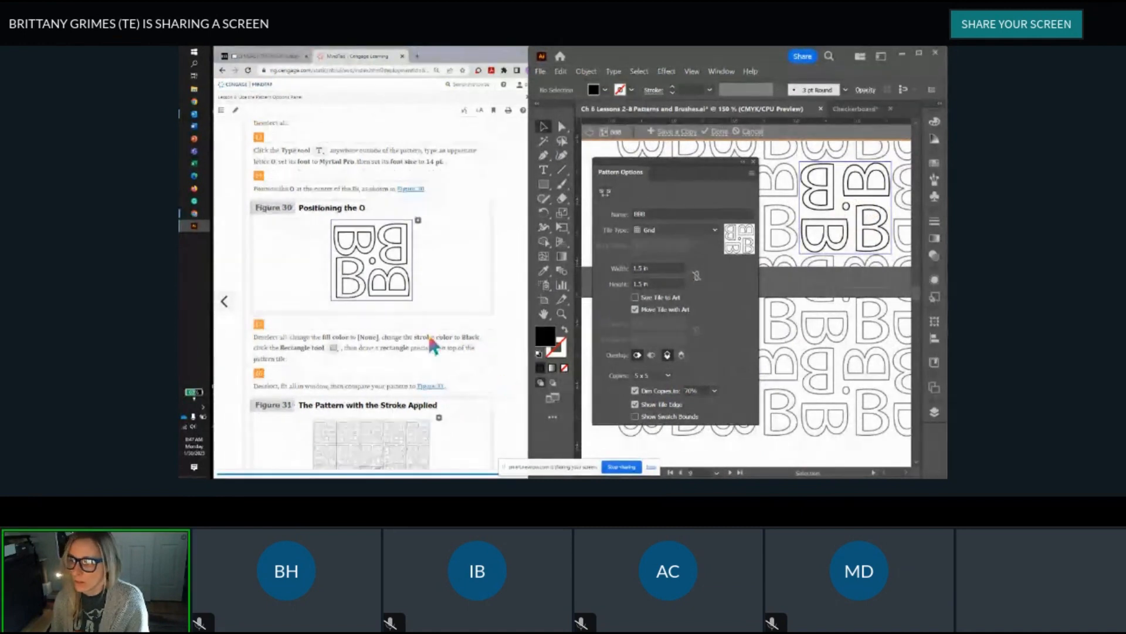
{"action": "scroll", "coordinate": [433, 346], "scroll_direction": "down", "scroll_amount": 2}
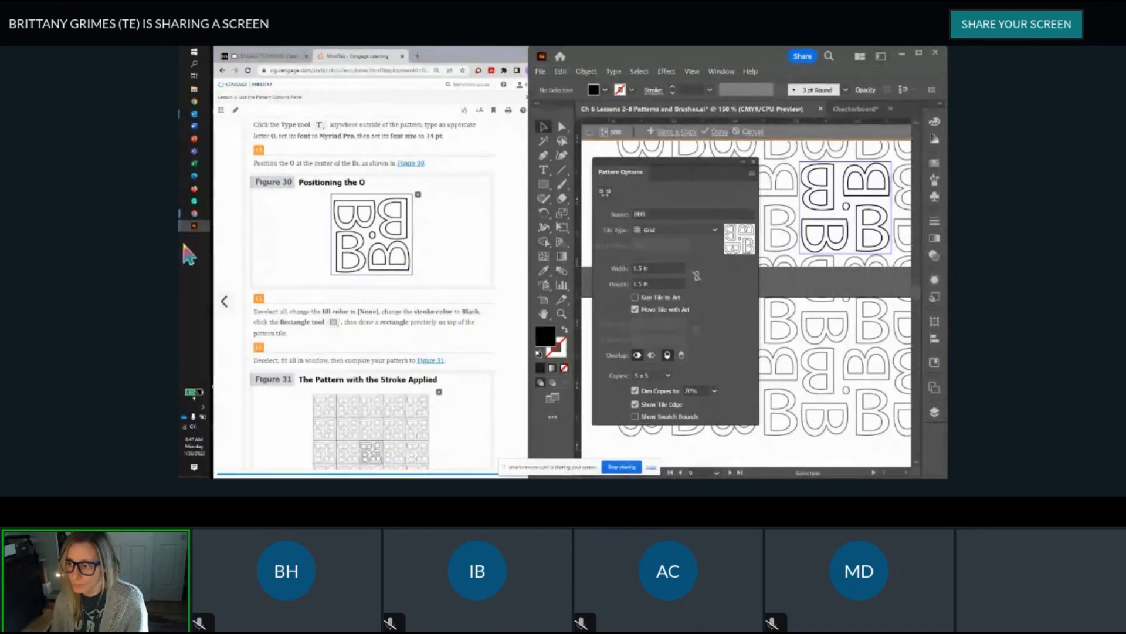
{"action": "scroll", "coordinate": [343, 333], "scroll_direction": "down", "scroll_amount": 1}
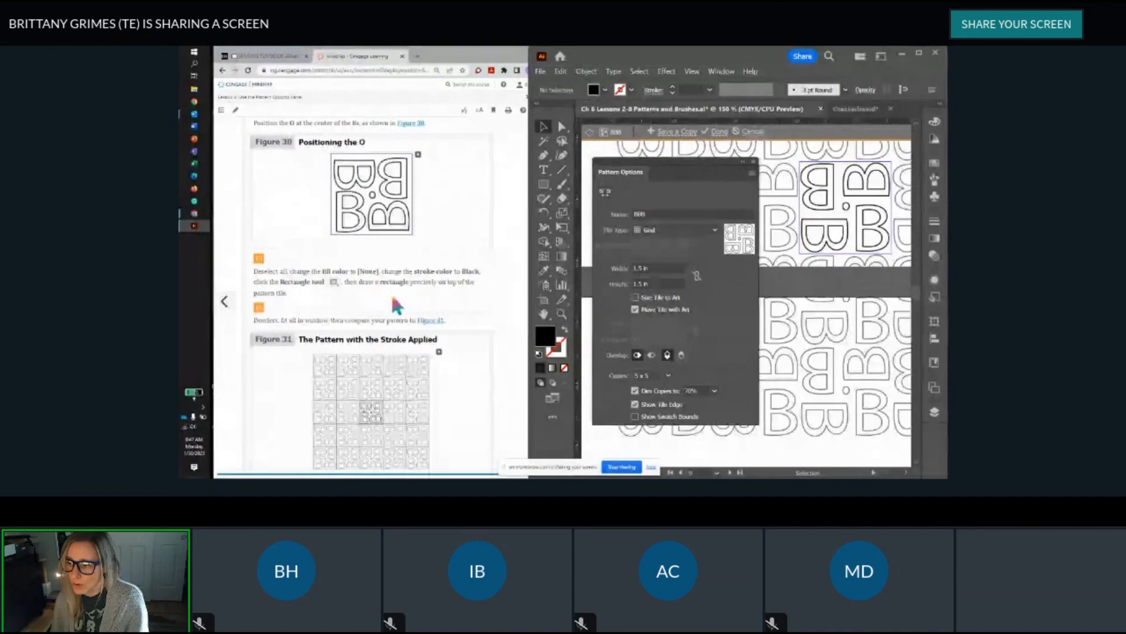
{"action": "left_click_drag", "start_coordinate": [852, 397], "coordinate": [829, 371]}
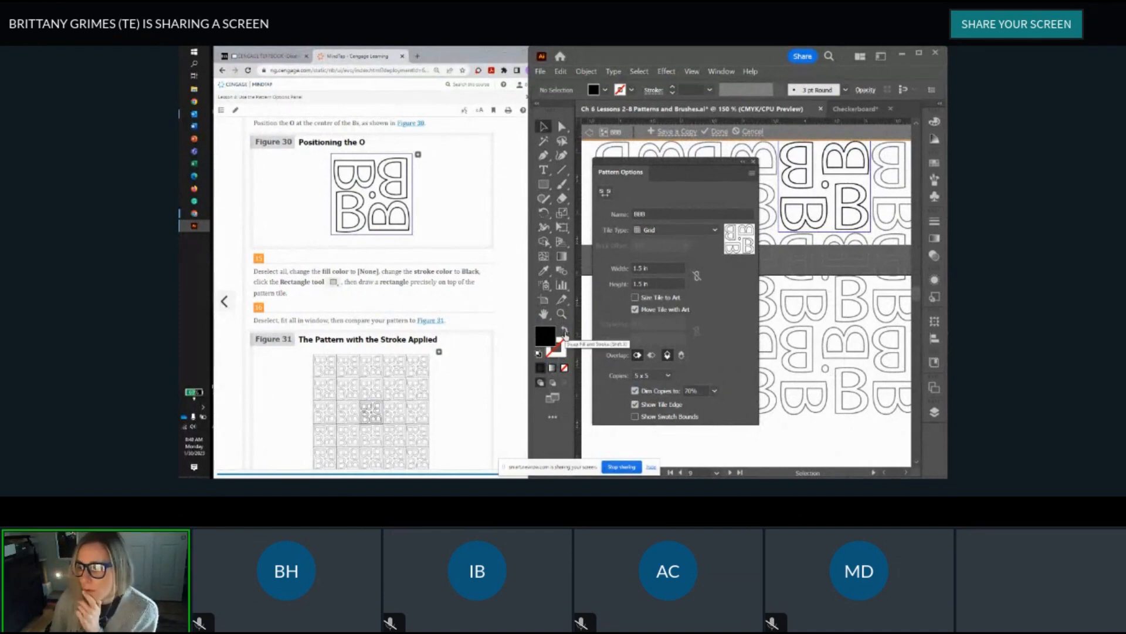
{"action": "left_click", "coordinate": [564, 331]}
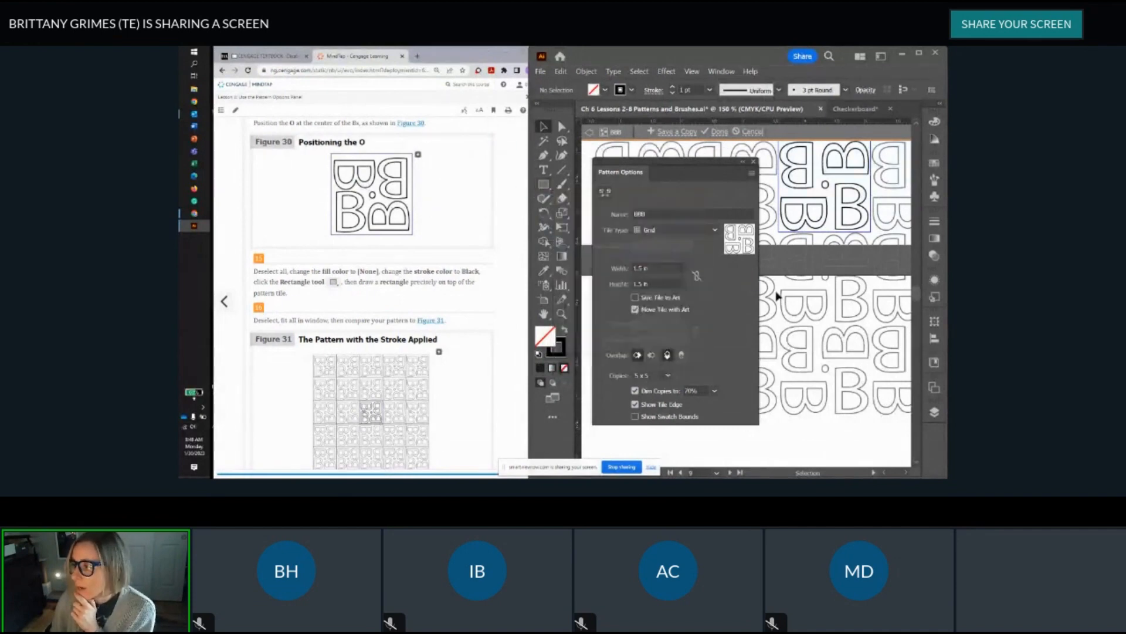
Step: Draw a 1.5 in square precisely on top of the pattern tile with the Rectangle tool
{"action": "scroll", "coordinate": [821, 352], "scroll_direction": "up", "scroll_amount": 2}
{"action": "left_click", "coordinate": [543, 183]}
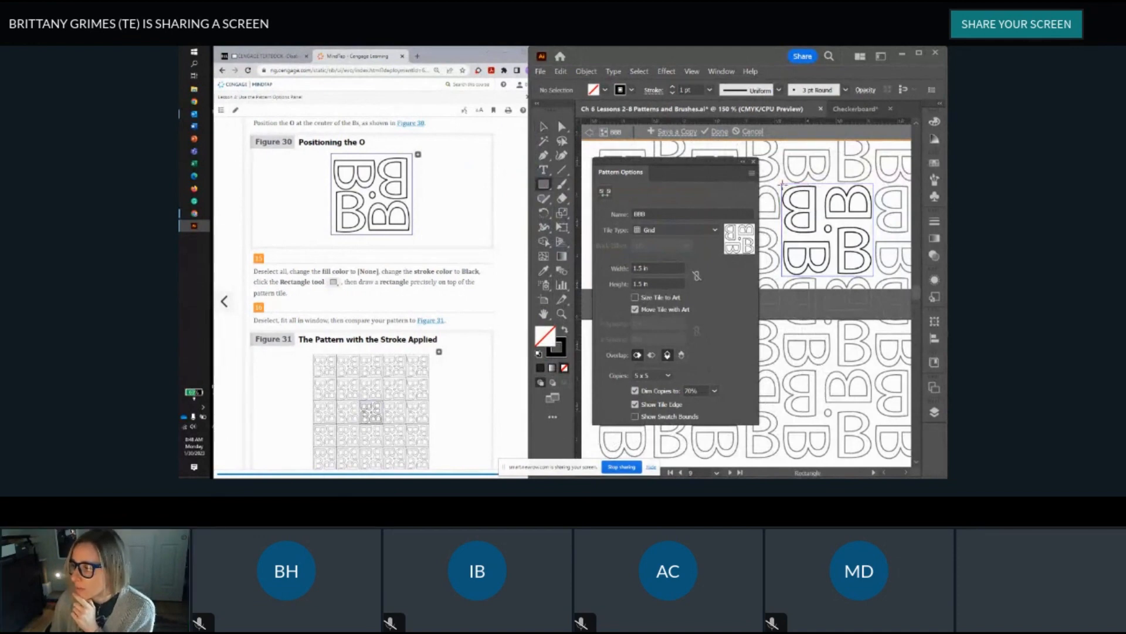
{"action": "left_click_drag", "start_coordinate": [783, 183], "coordinate": [876, 271]}
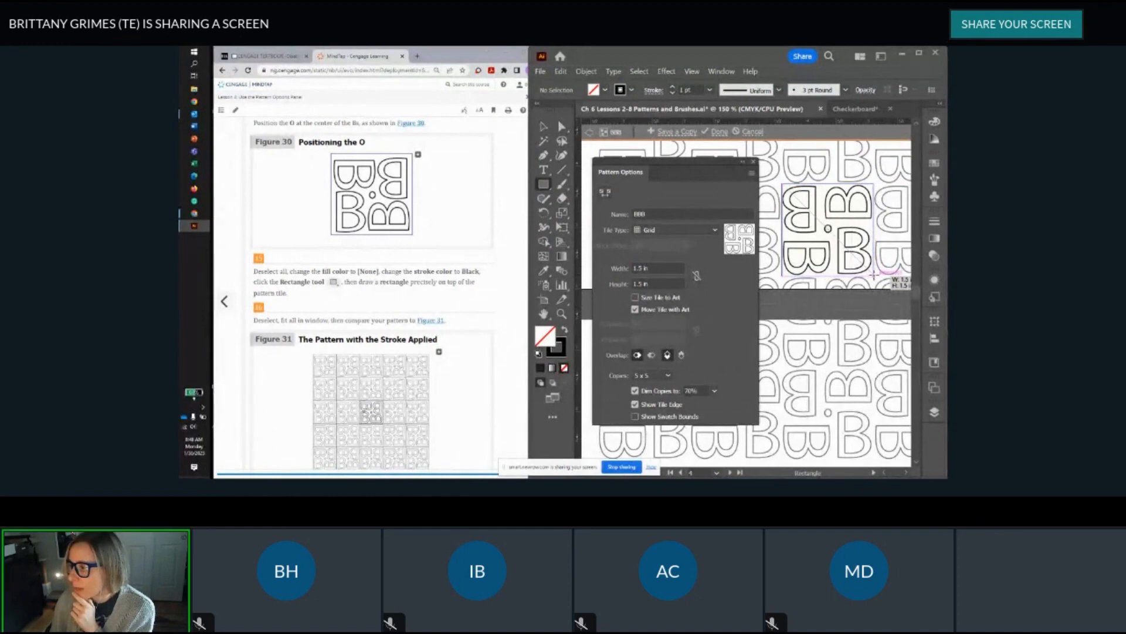
{"action": "left_click_drag", "start_coordinate": [875, 271], "coordinate": [875, 273]}
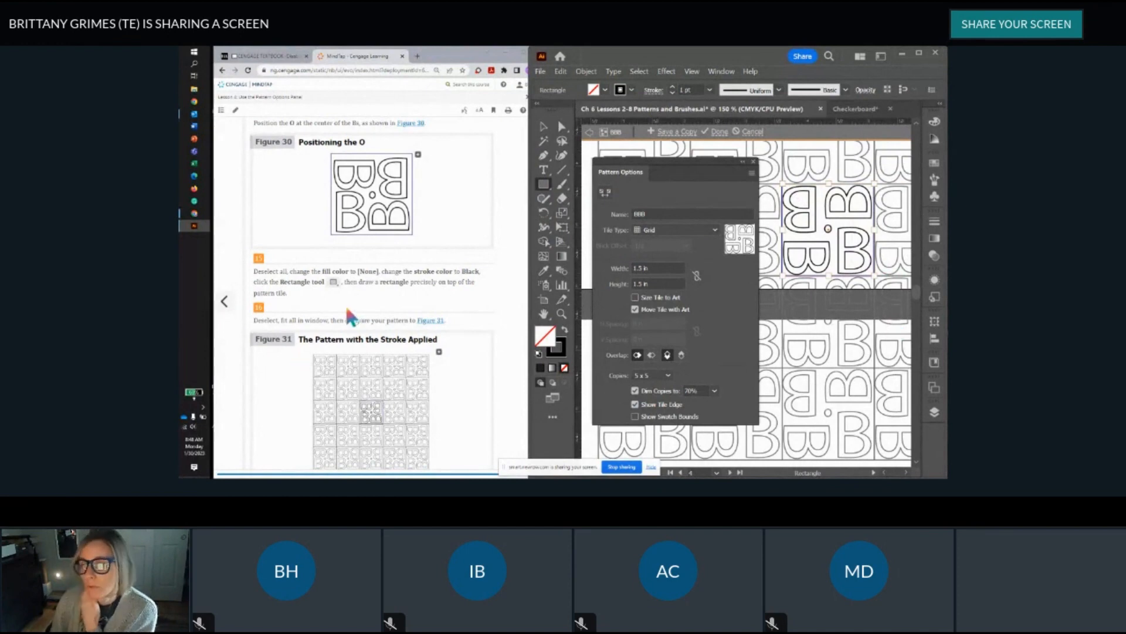
Step: Deselect the rectangle and compare the whole pattern with Figure 31 in the textbook
{"action": "scroll", "coordinate": [345, 305], "scroll_direction": "down", "scroll_amount": 5}
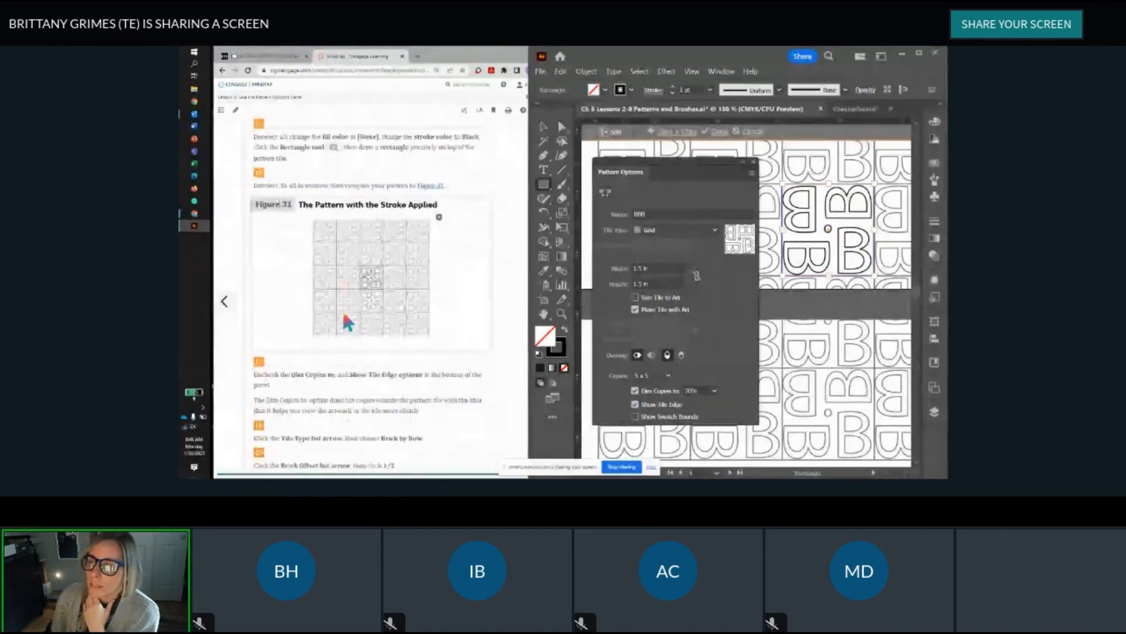
{"action": "scroll", "coordinate": [343, 308], "scroll_direction": "down", "scroll_amount": 1}
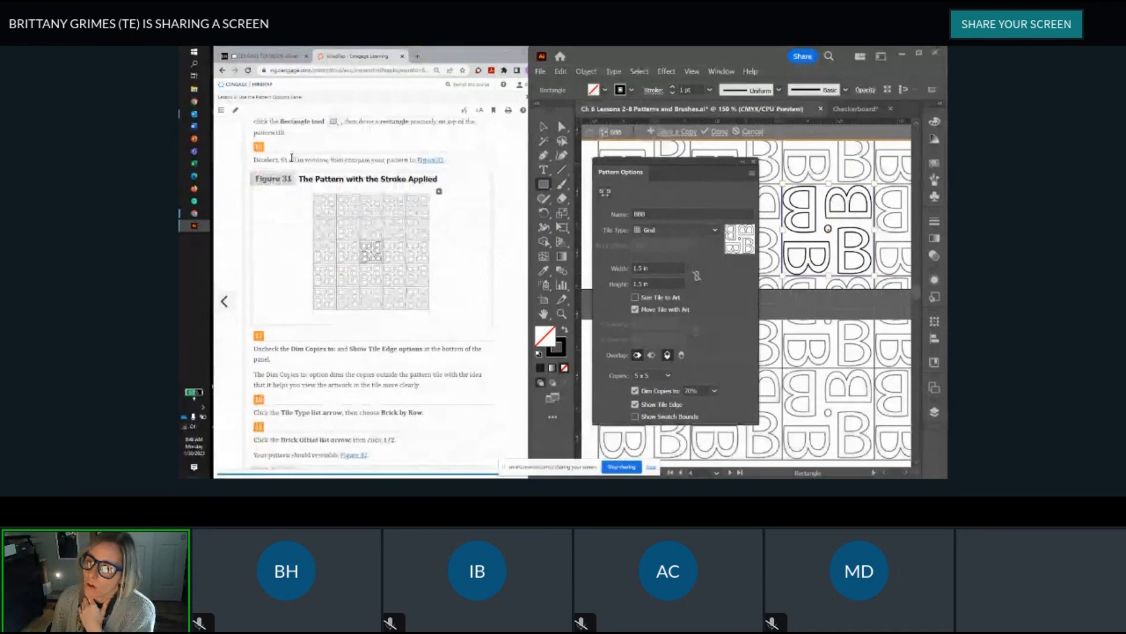
{"action": "scroll", "coordinate": [377, 173], "scroll_direction": "down", "scroll_amount": 1}
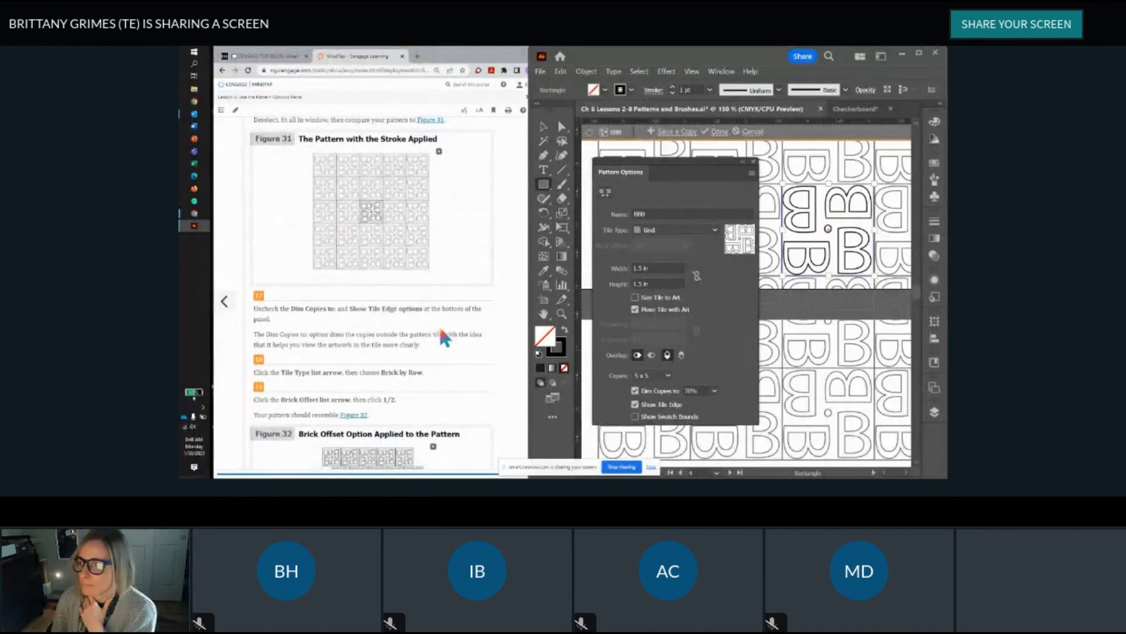
{"action": "scroll", "coordinate": [444, 337], "scroll_direction": "down", "scroll_amount": 1}
{"action": "key", "text": "ctrl+minus"}
{"action": "key", "text": "ctrl+minus"}
{"action": "key", "text": "ctrl+minus"}
{"action": "key", "text": "ctrl+minus"}
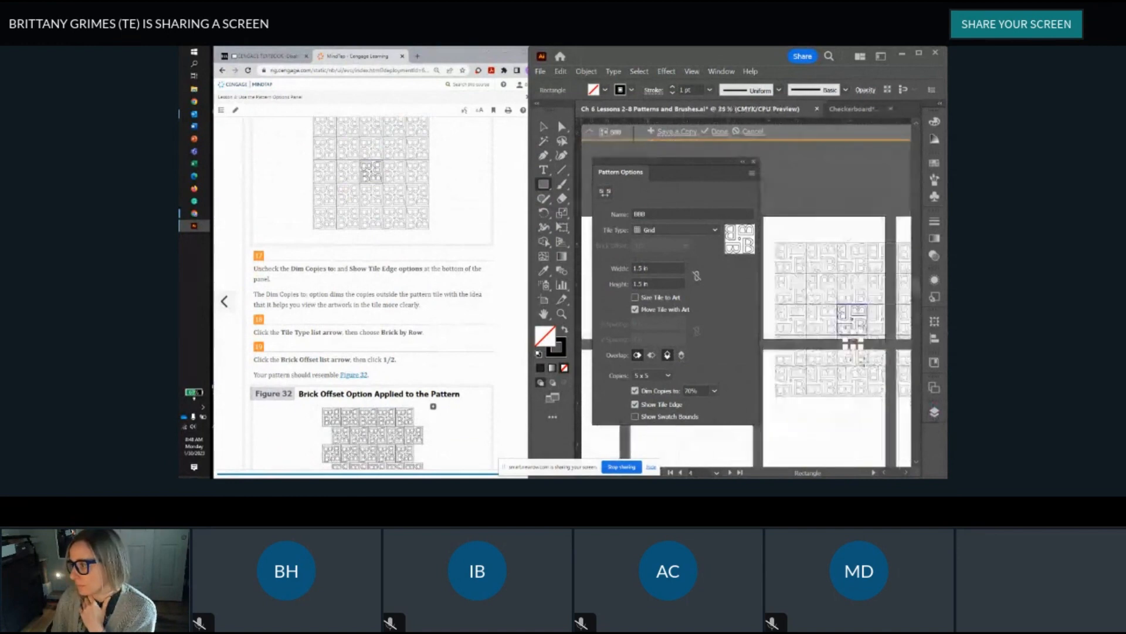
{"action": "left_click", "coordinate": [543, 126]}
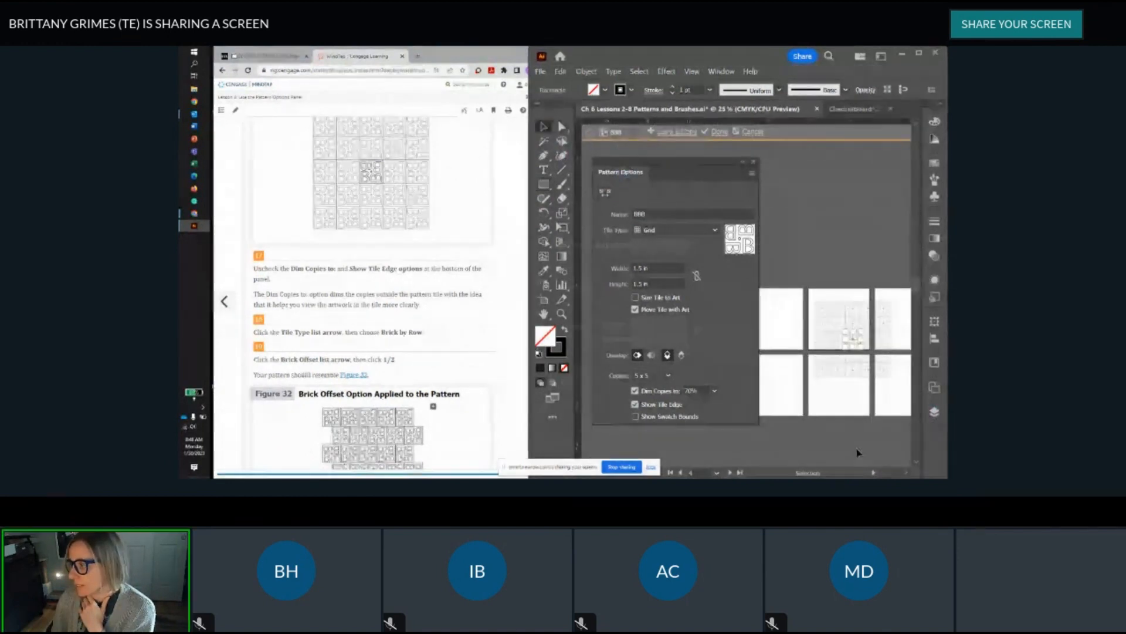
Step: Turn off Dim Copies and Show Tile Edge in the pattern options
{"action": "scroll", "coordinate": [860, 377], "scroll_direction": "up", "scroll_amount": 1}
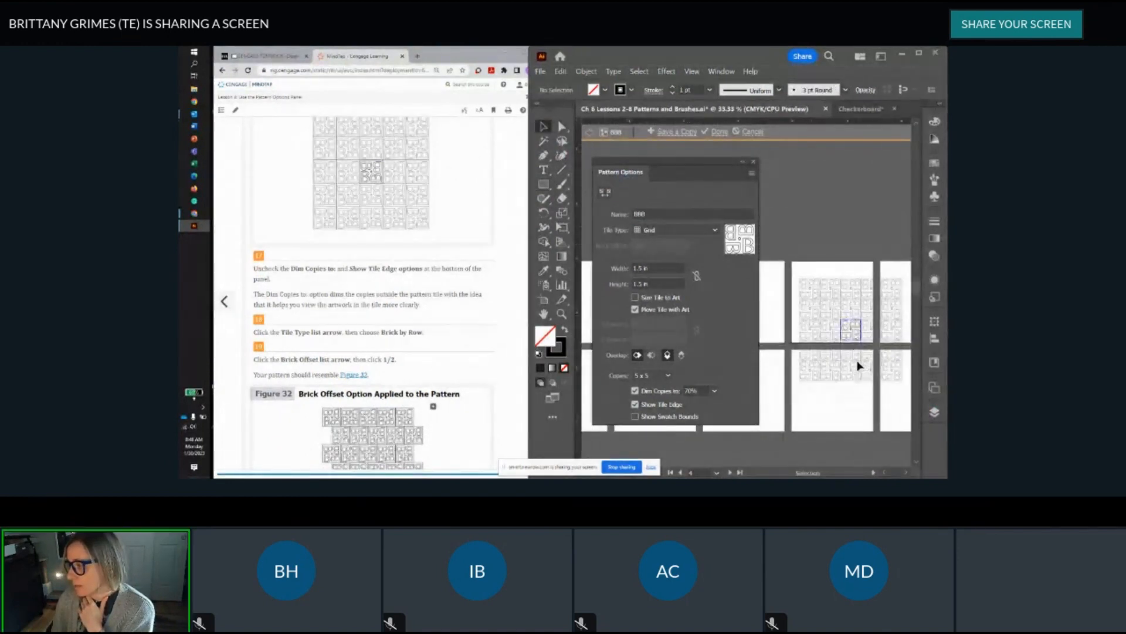
{"action": "scroll", "coordinate": [860, 365], "scroll_direction": "down", "scroll_amount": 1}
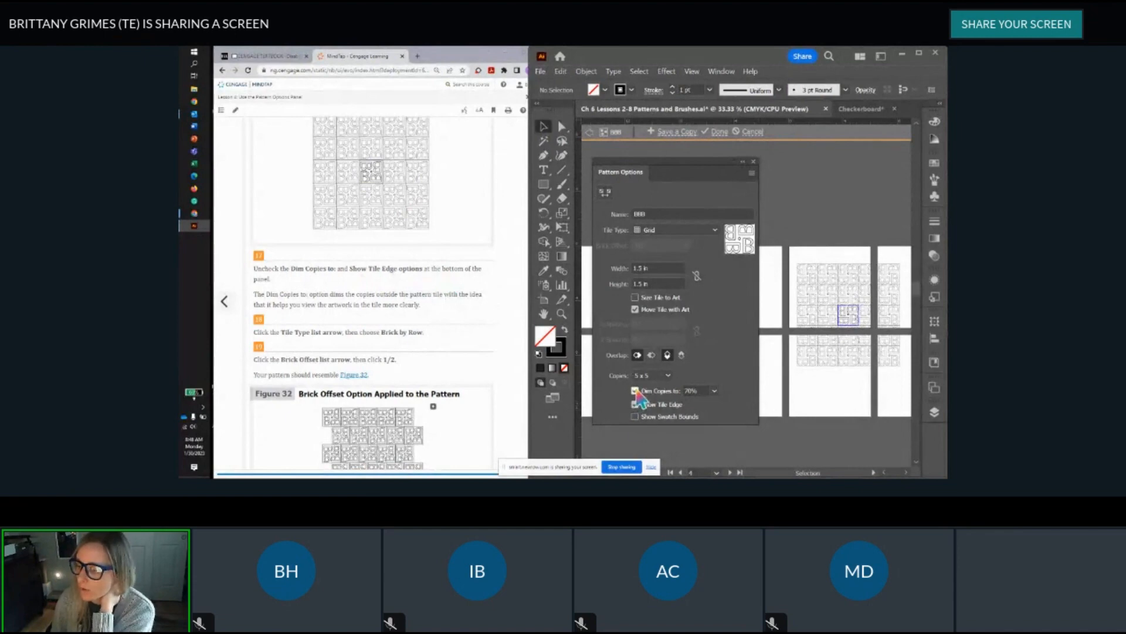
{"action": "left_click", "coordinate": [635, 390]}
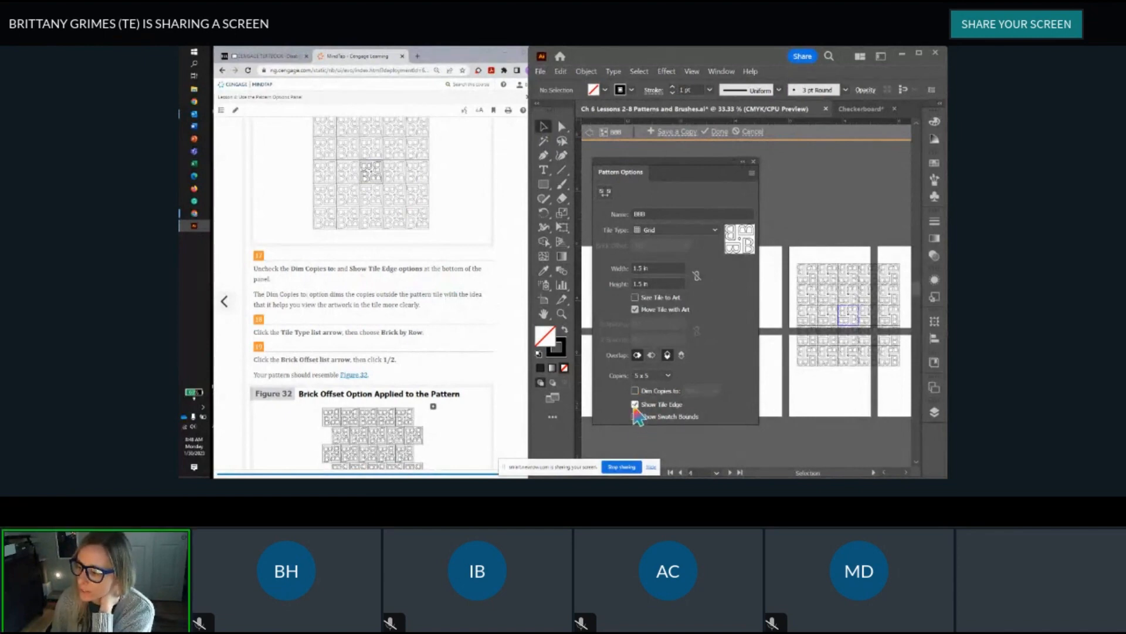
{"action": "left_click", "coordinate": [635, 405]}
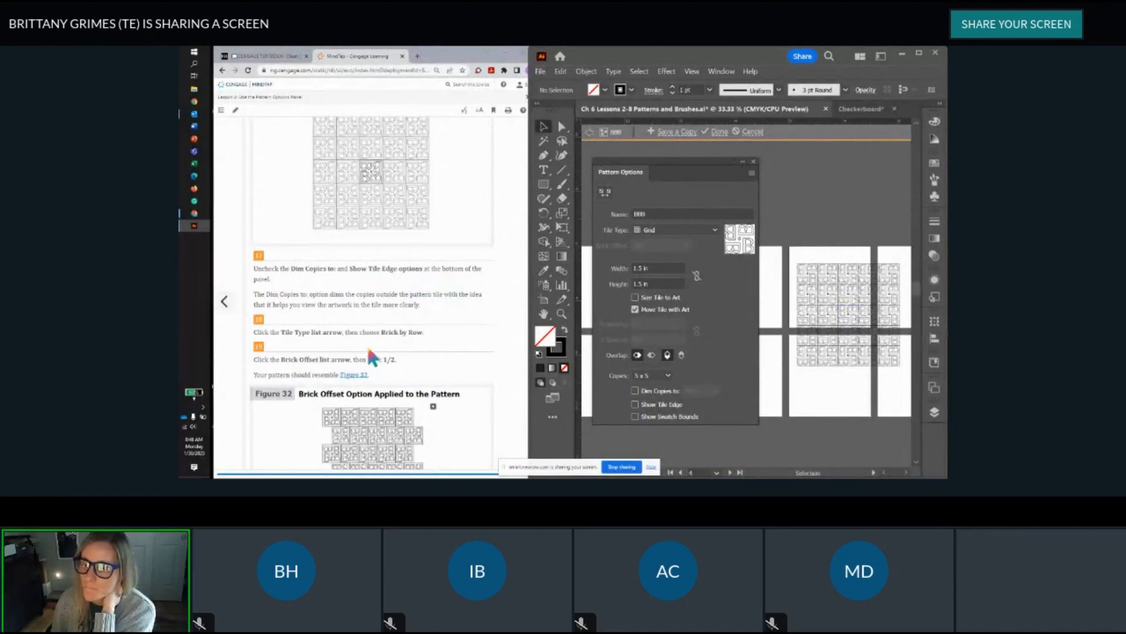
Step: Set the BBB pattern's tile type to Brick by Row, following the textbook instruction
{"action": "scroll", "coordinate": [373, 355], "scroll_direction": "down", "scroll_amount": 2}
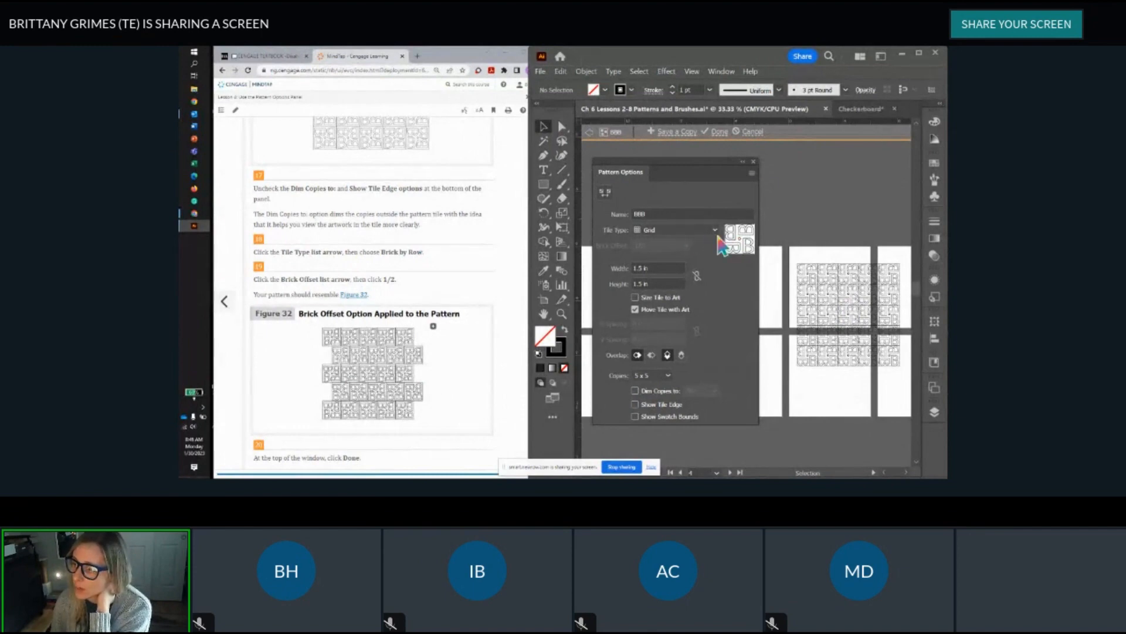
{"action": "left_click", "coordinate": [716, 234]}
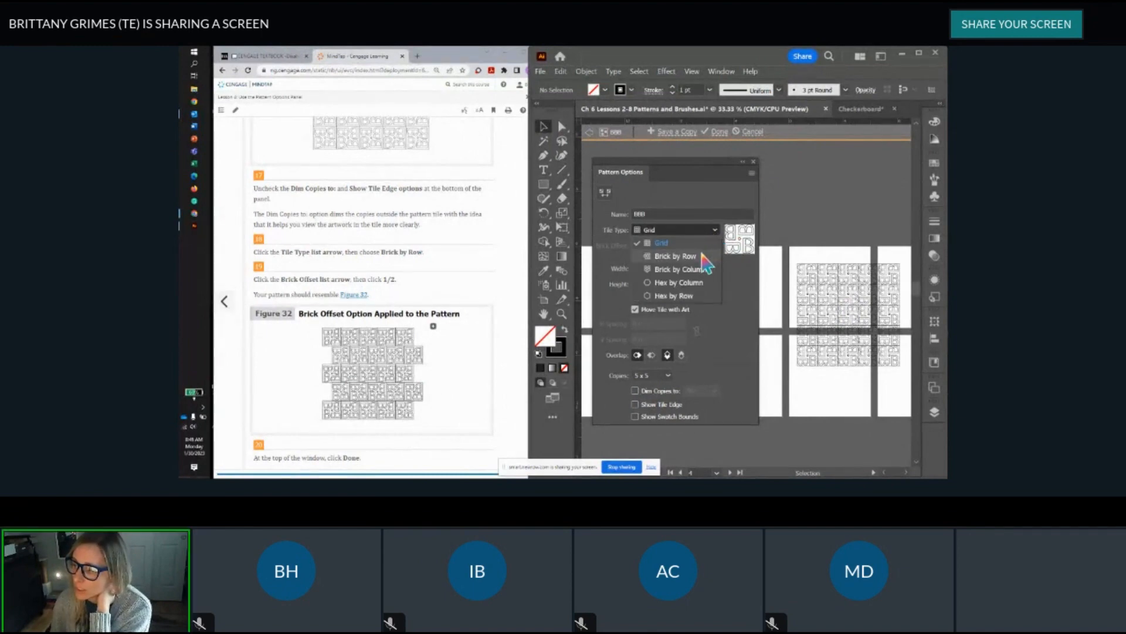
{"action": "left_click", "coordinate": [703, 256]}
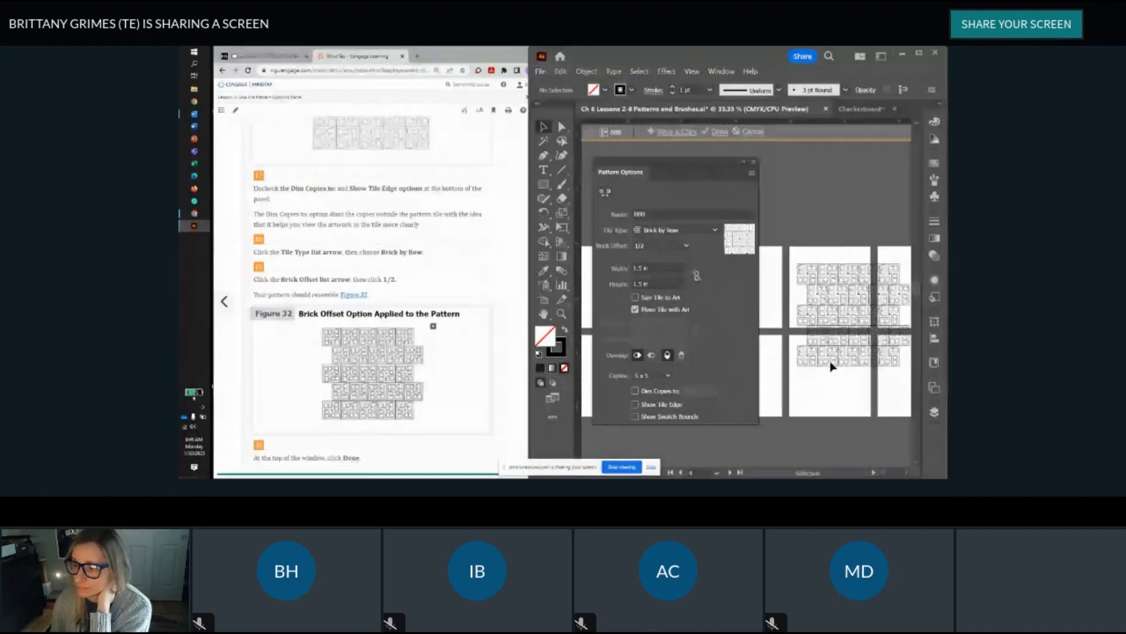
{"action": "scroll", "coordinate": [377, 296], "scroll_direction": "down", "scroll_amount": 1}
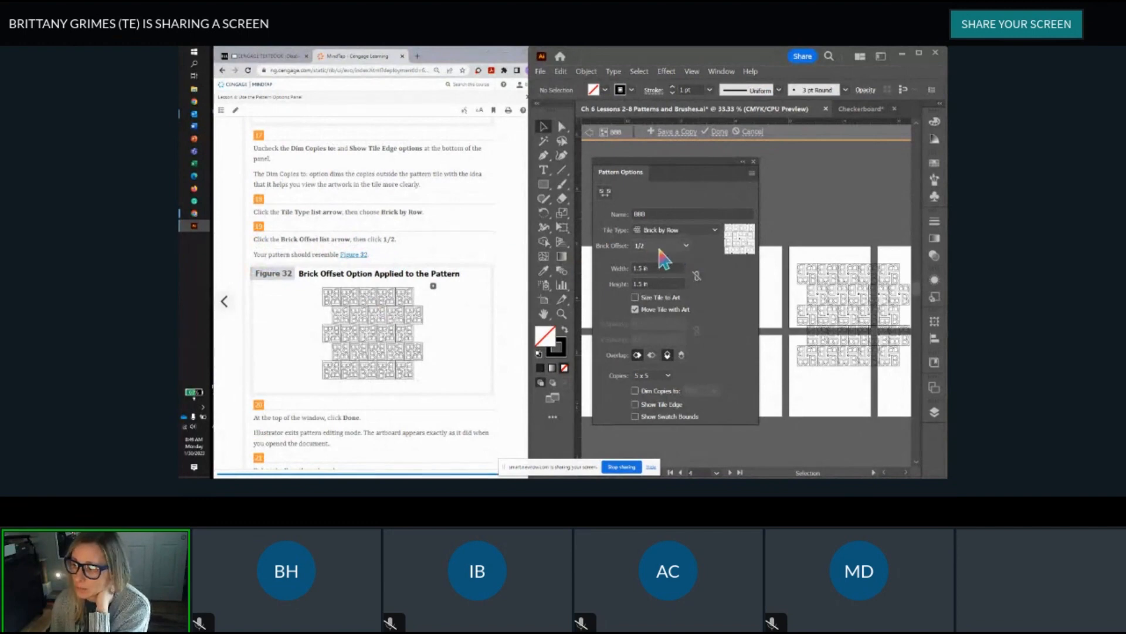
Step: Compare the pattern with Figure 32 in the textbook and finish pattern editing with Done
{"action": "scroll", "coordinate": [364, 205], "scroll_direction": "down", "scroll_amount": 2}
{"action": "scroll", "coordinate": [361, 200], "scroll_direction": "down", "scroll_amount": 3}
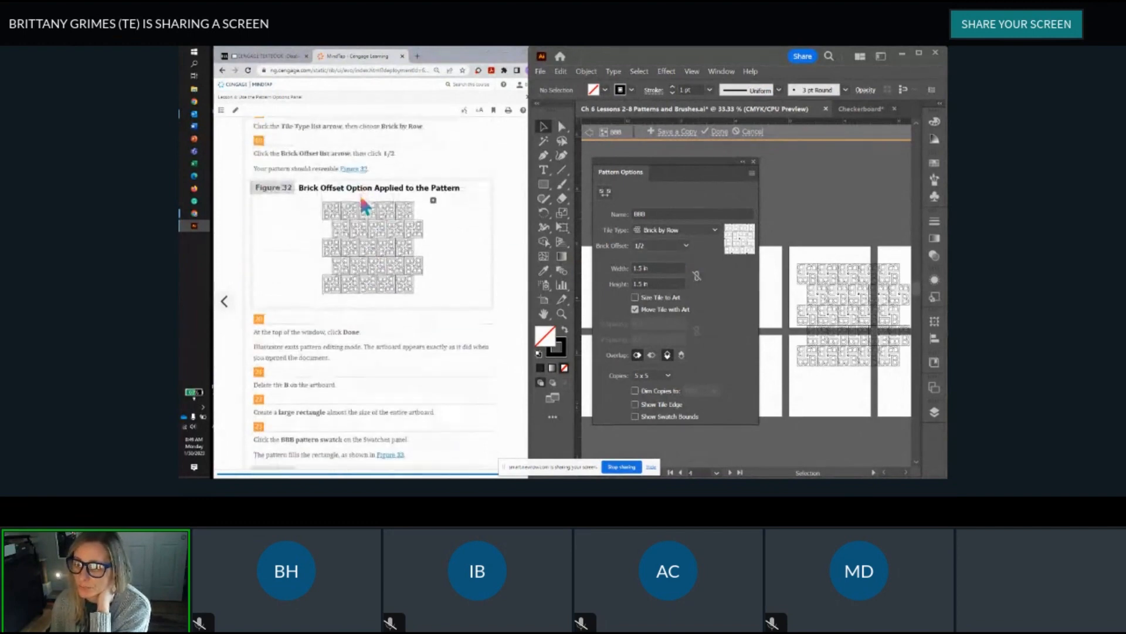
{"action": "left_click", "coordinate": [353, 226]}
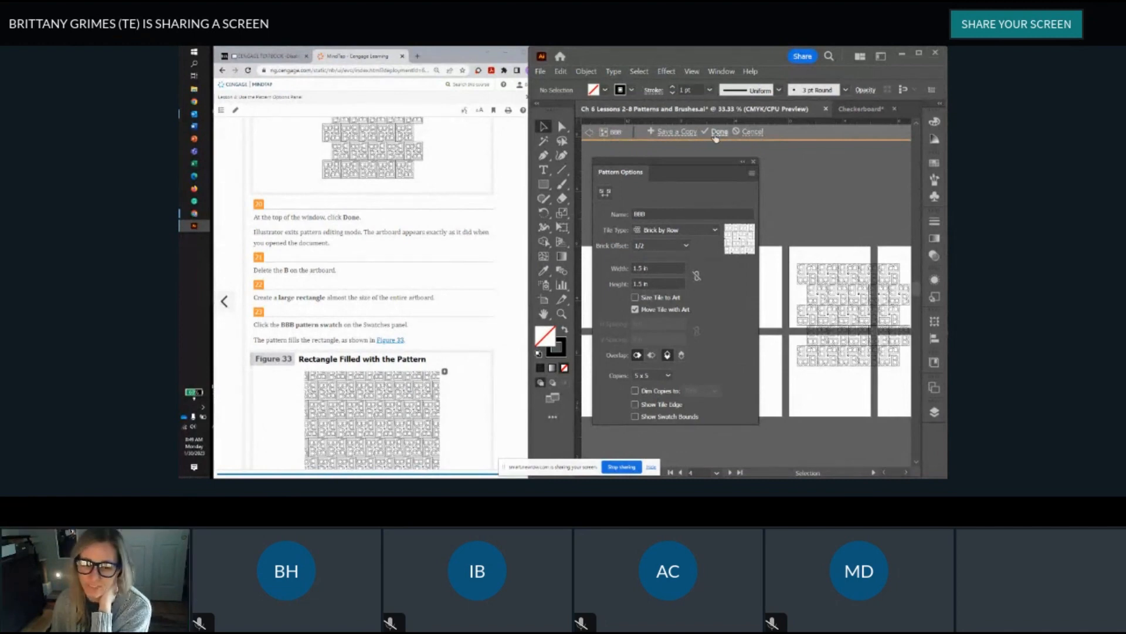
{"action": "left_click", "coordinate": [719, 132]}
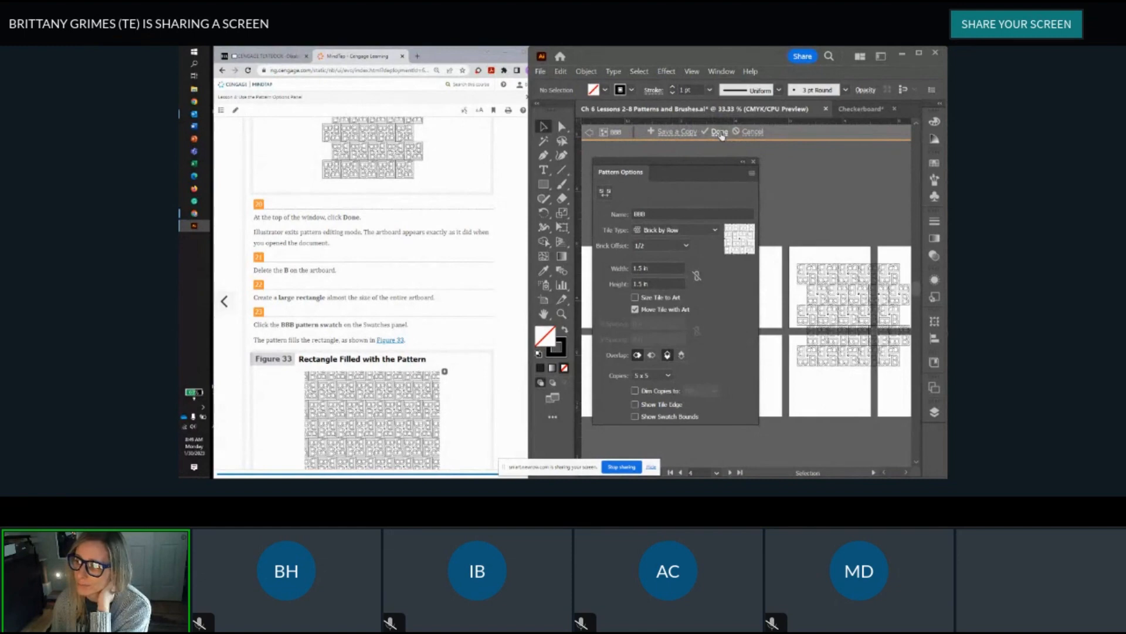
{"action": "left_click", "coordinate": [721, 133]}
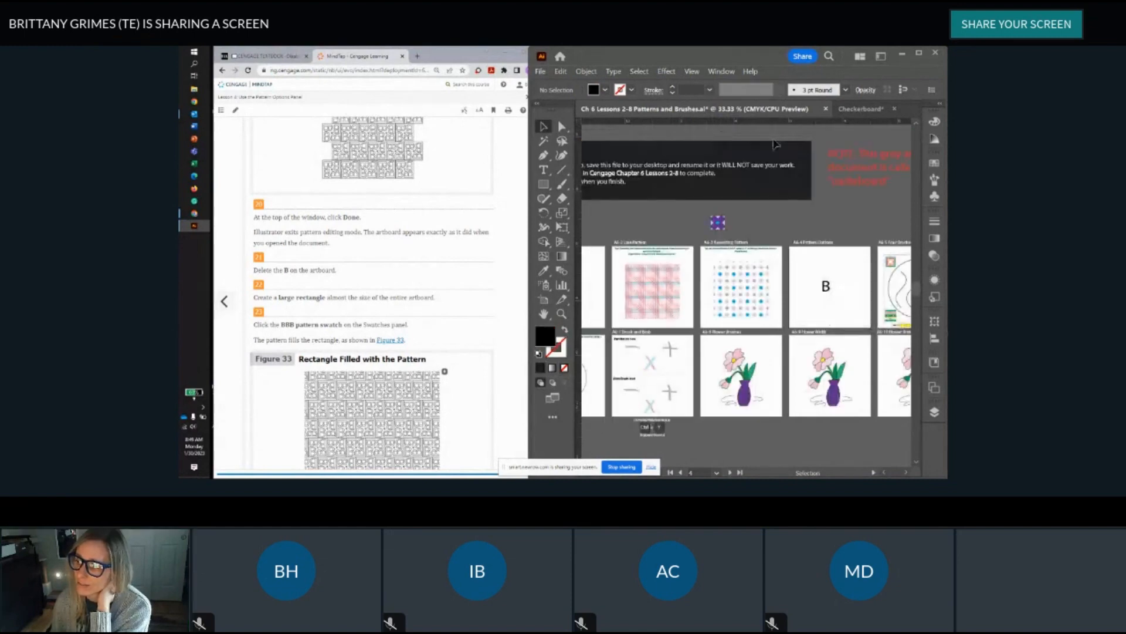
Step: Delete the letter B on the A6-4 Pattern Options artboard
{"action": "scroll", "coordinate": [799, 195], "scroll_direction": "down", "scroll_amount": 1}
{"action": "left_click_drag", "start_coordinate": [800, 195], "coordinate": [718, 194]}
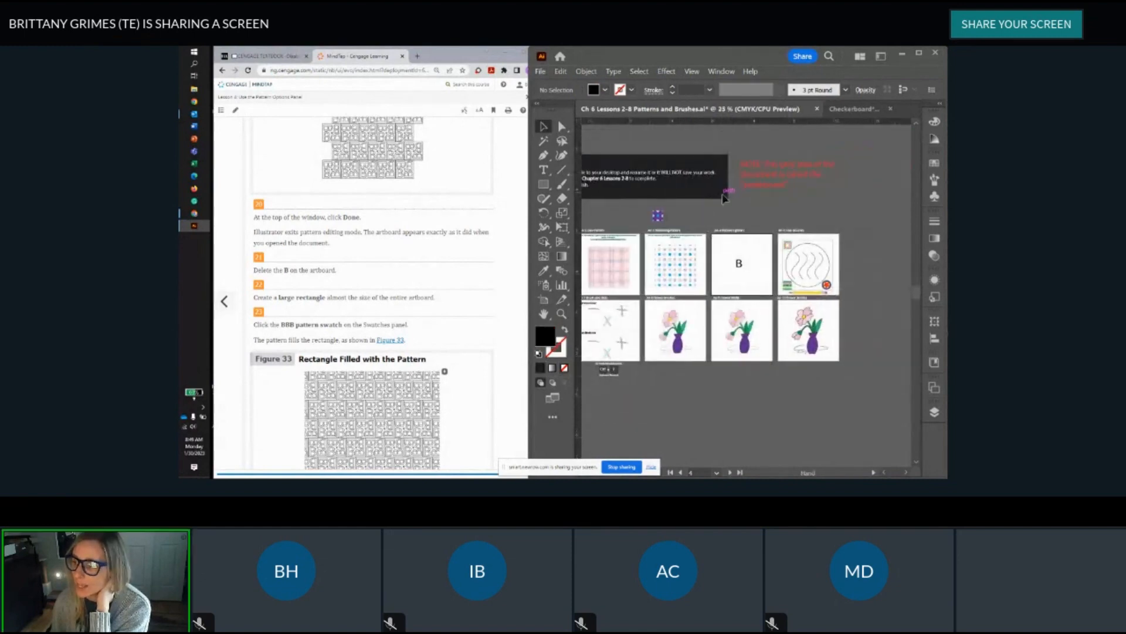
{"action": "scroll", "coordinate": [290, 234], "scroll_direction": "down", "scroll_amount": 2}
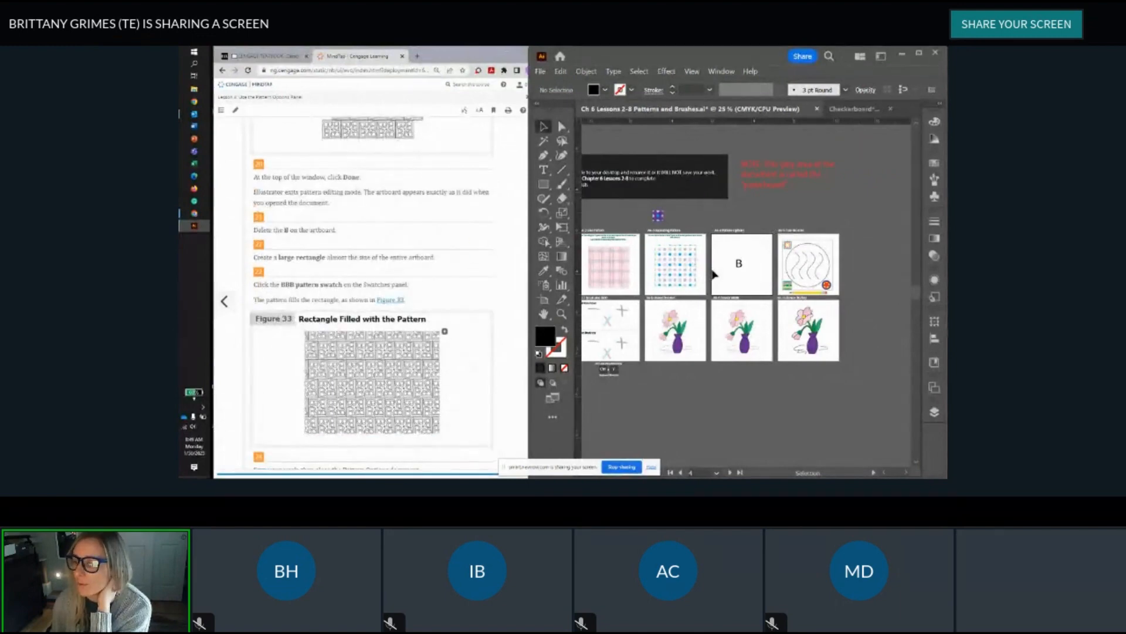
{"action": "scroll", "coordinate": [713, 274], "scroll_direction": "up", "scroll_amount": 2}
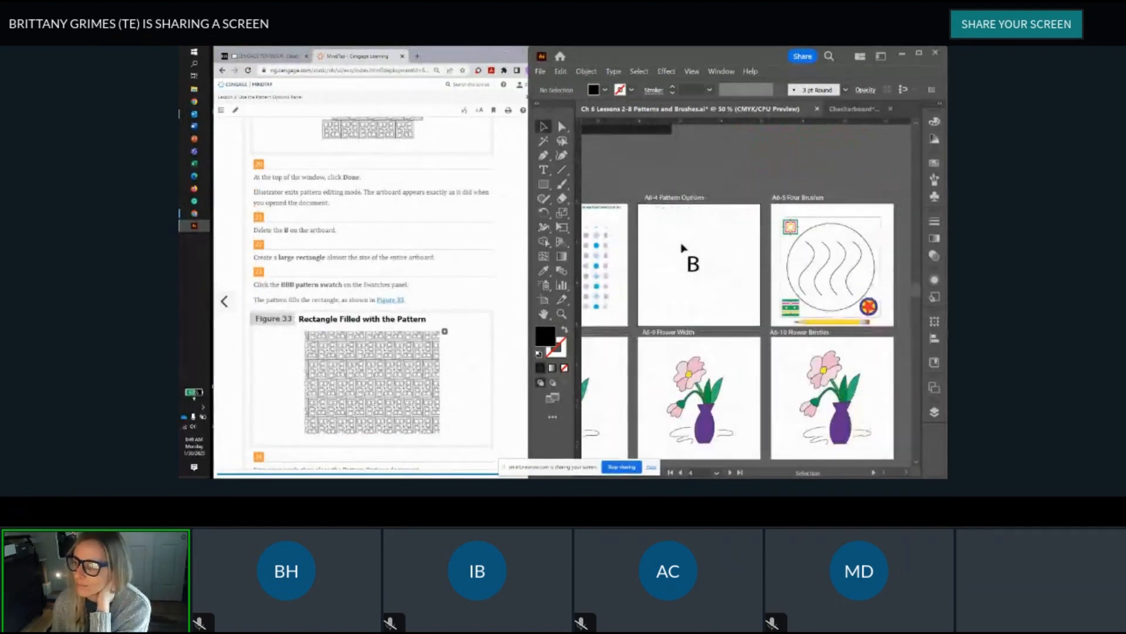
{"action": "left_click_drag", "start_coordinate": [683, 248], "coordinate": [715, 289]}
{"action": "key", "text": "Delete"}
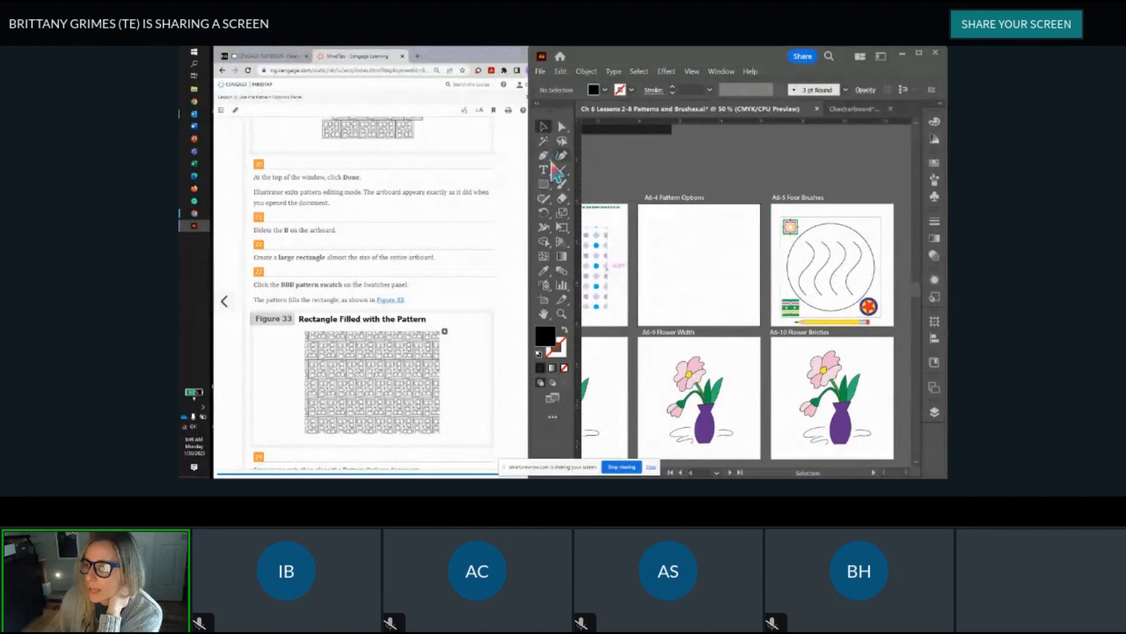
Step: Draw a rectangle almost the size of the A6-4 Pattern Options artboard and fill it with the BBB pattern swatch
{"action": "left_click", "coordinate": [543, 184]}
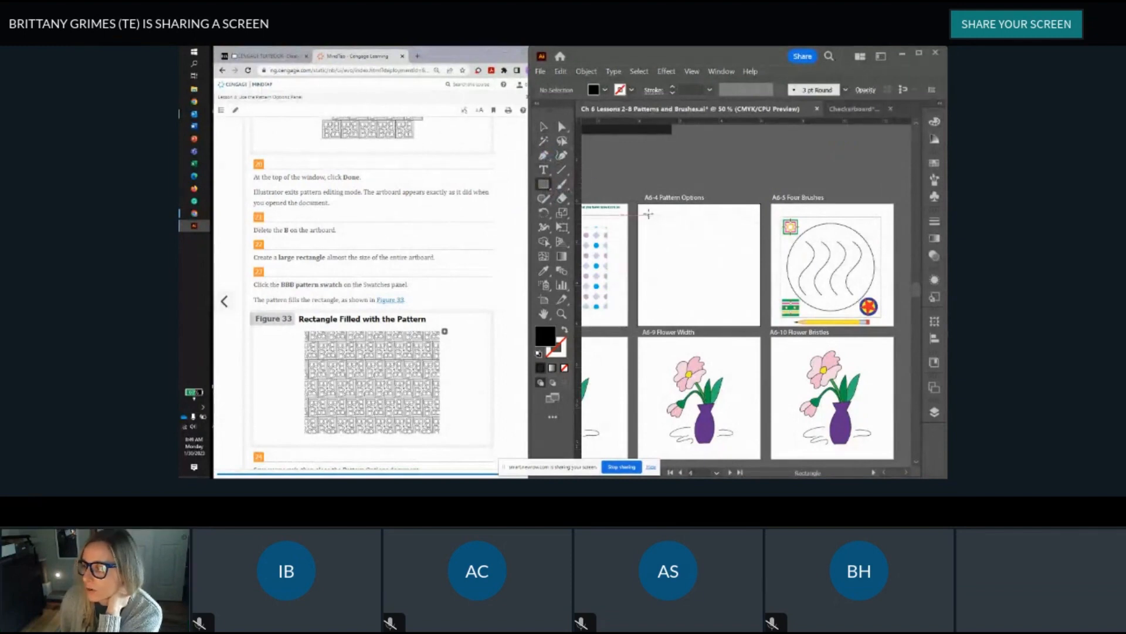
{"action": "left_click_drag", "start_coordinate": [648, 214], "coordinate": [756, 317]}
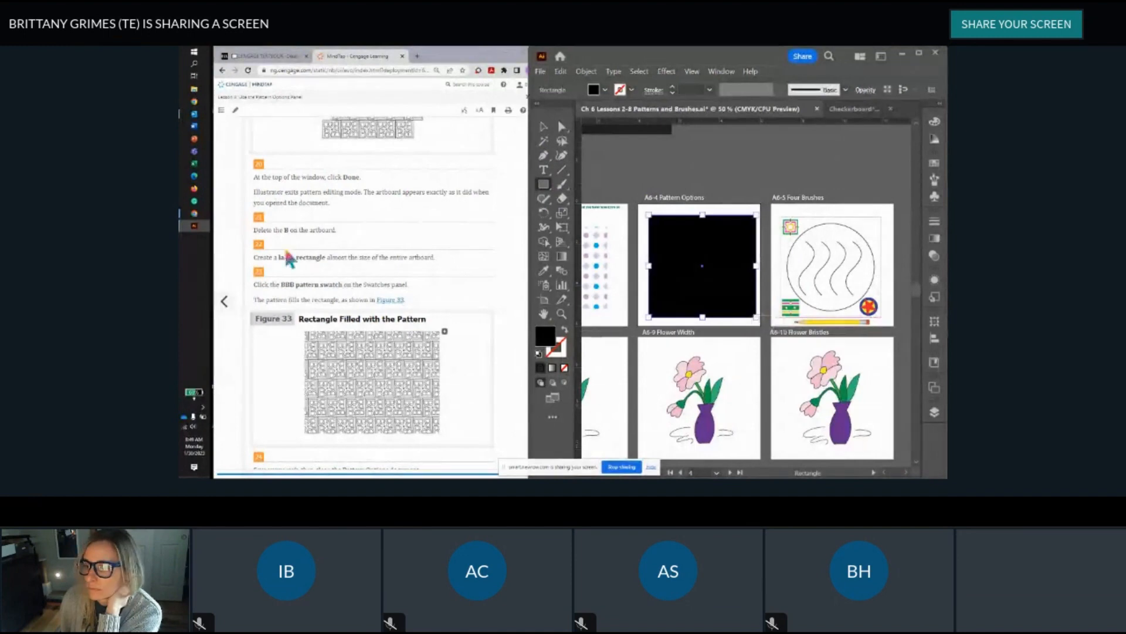
{"action": "scroll", "coordinate": [288, 258], "scroll_direction": "down", "scroll_amount": 3}
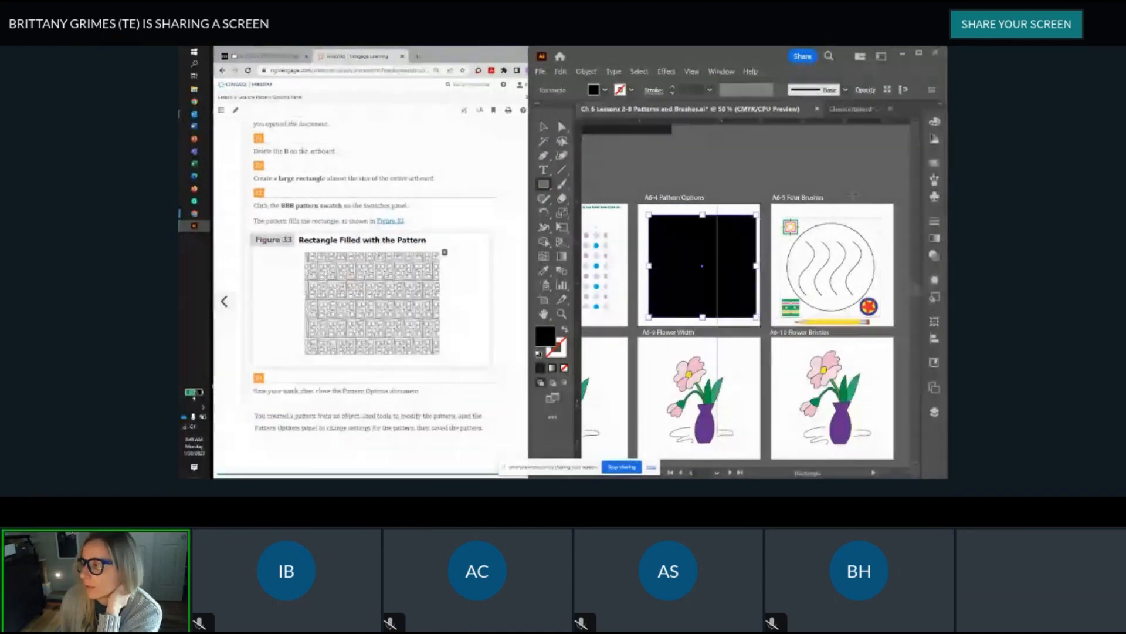
{"action": "left_click", "coordinate": [935, 163]}
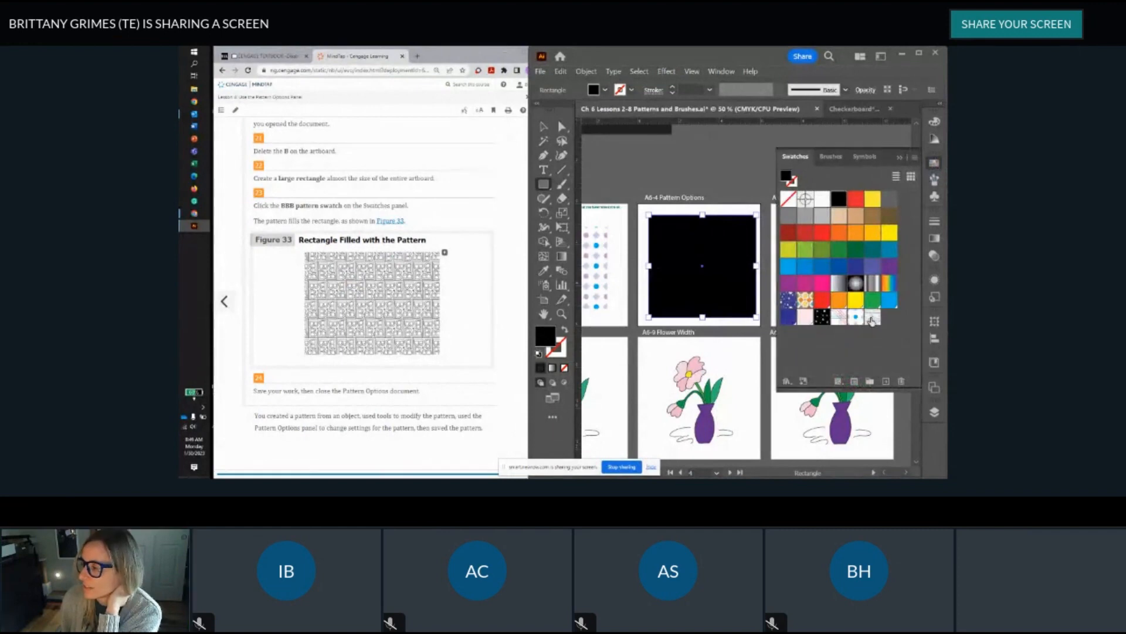
{"action": "left_click", "coordinate": [872, 319]}
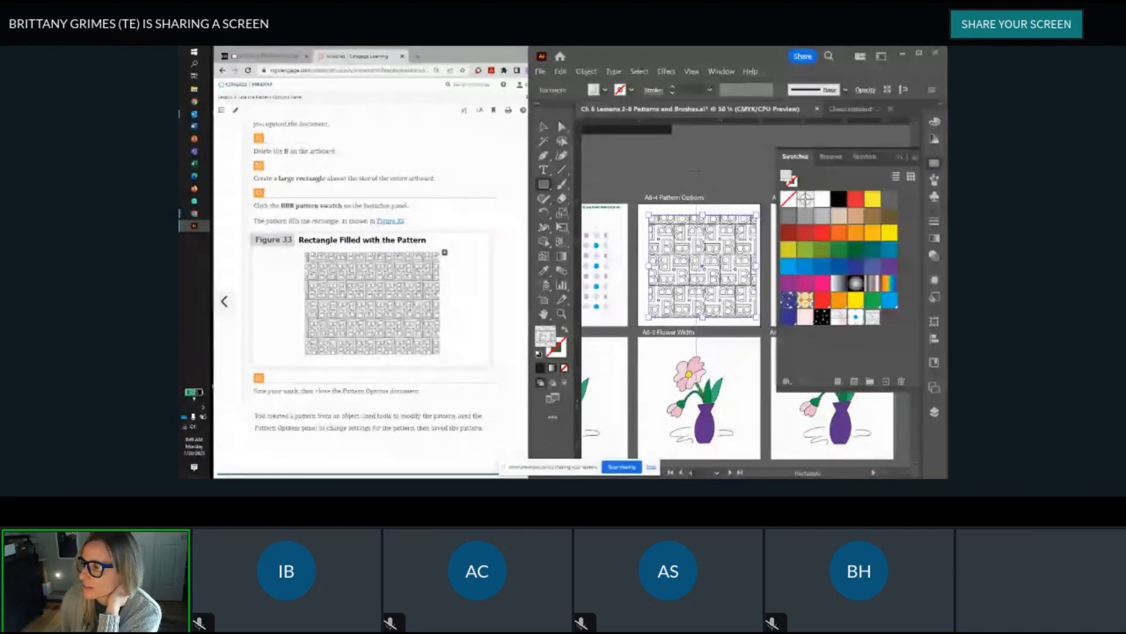
Step: Switch to the Selection tool and deselect the pattern-filled rectangle on the A6-4 Pattern Options artboard
{"action": "left_click", "coordinate": [544, 127]}
{"action": "left_click", "coordinate": [637, 150]}
{"action": "left_click_drag", "start_coordinate": [712, 262], "coordinate": [695, 256]}
{"action": "left_click", "coordinate": [695, 258]}
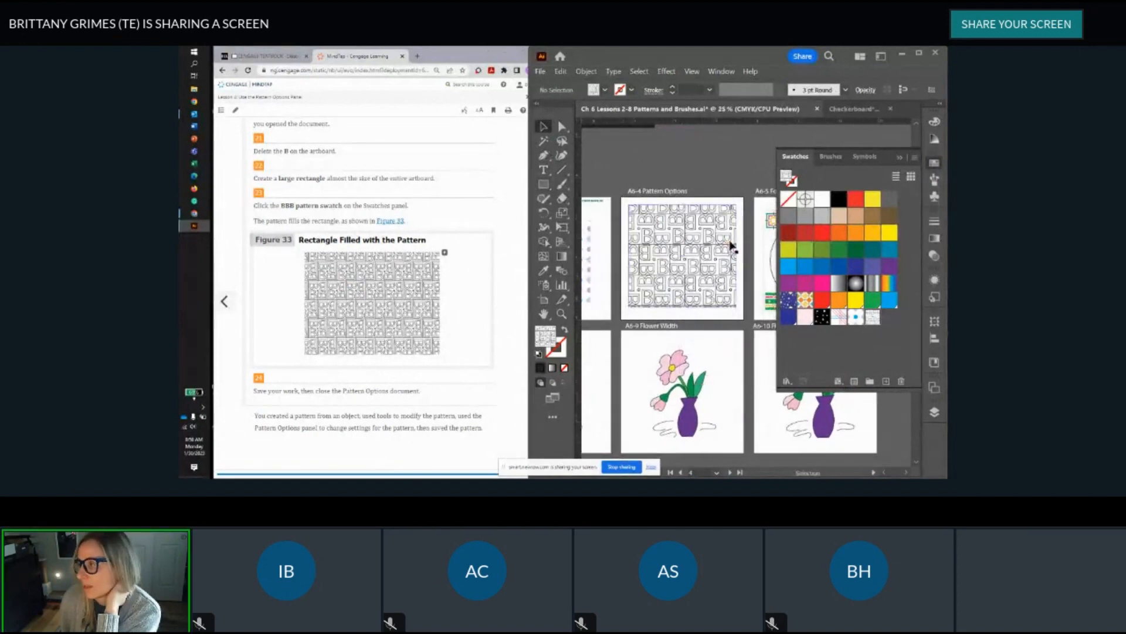
{"action": "key", "text": "ctrl+0"}
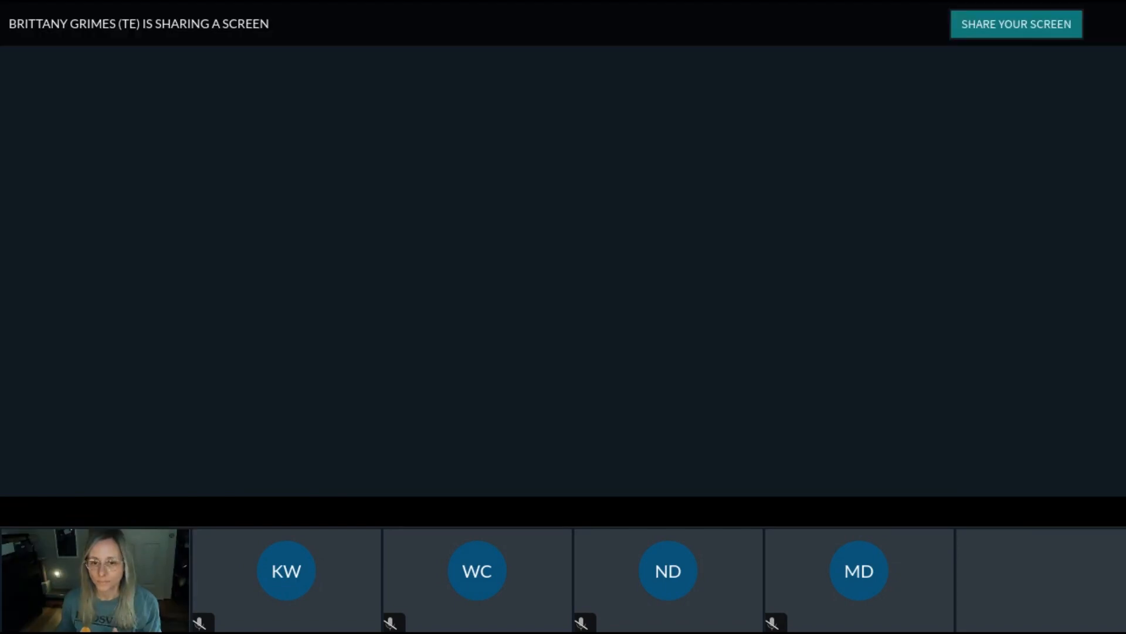
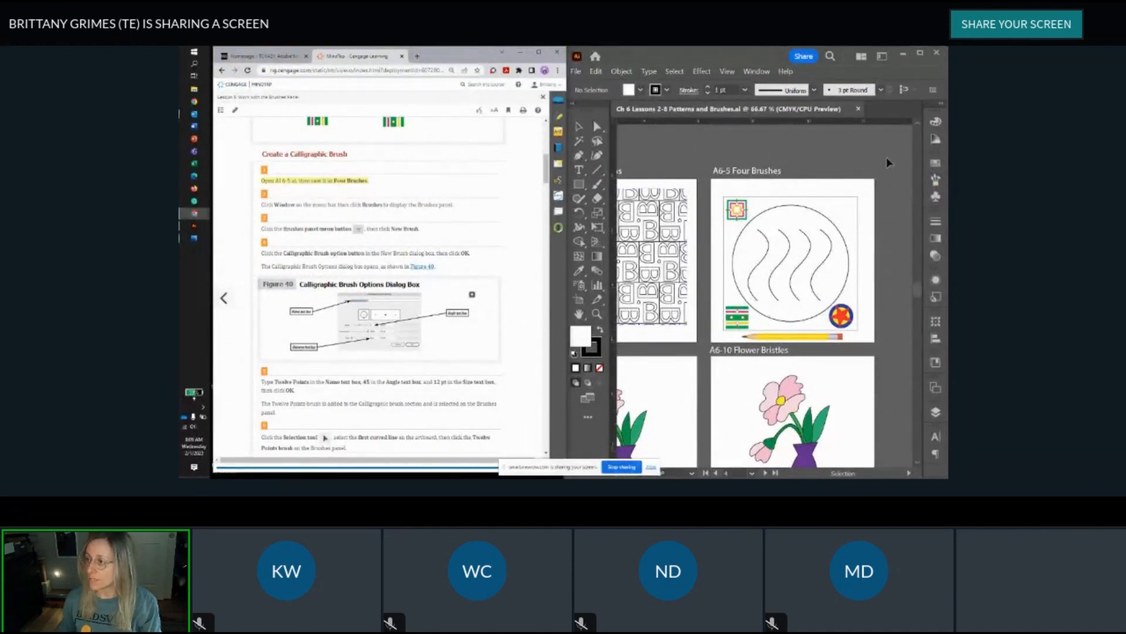
Step: Display the Brushes panel and browse its default brushes
{"action": "left_click", "coordinate": [757, 71]}
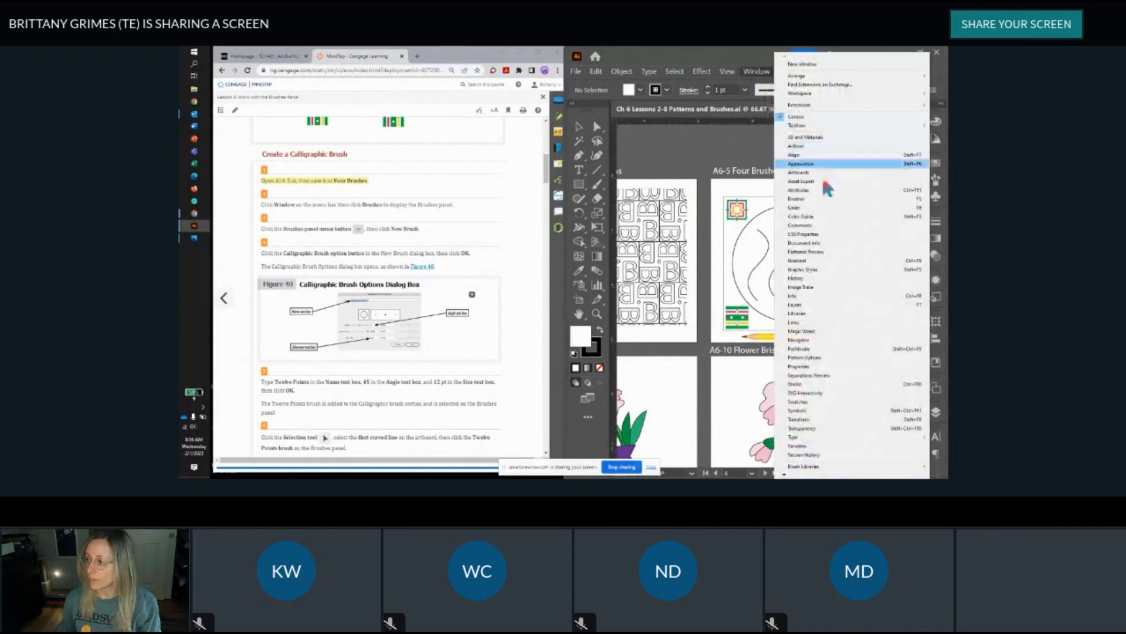
{"action": "left_click", "coordinate": [829, 200]}
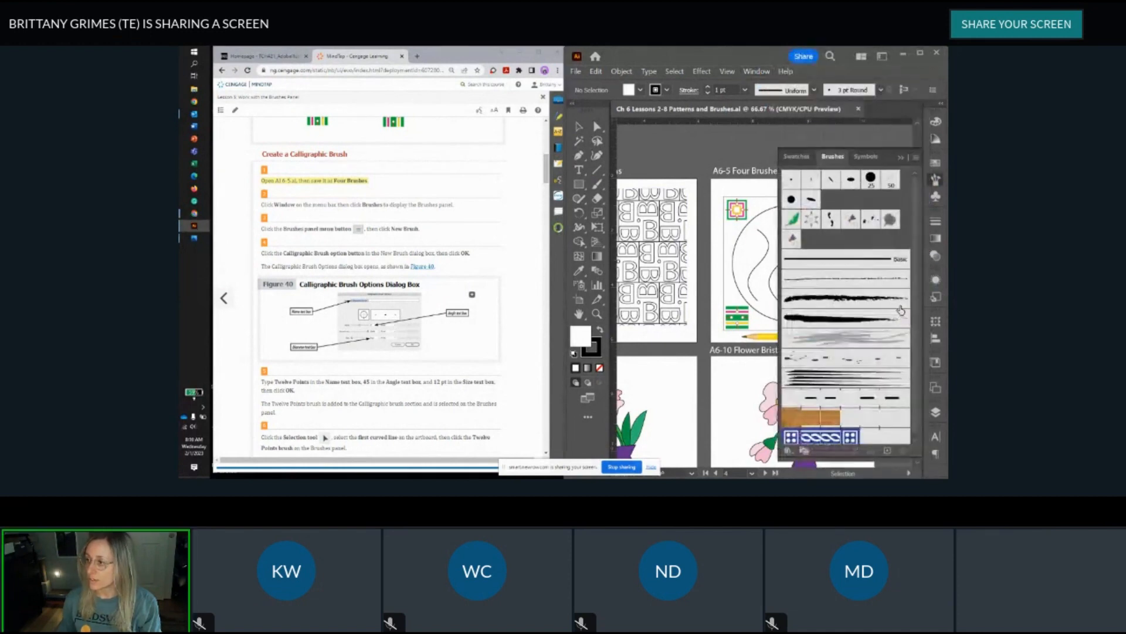
{"action": "scroll", "coordinate": [827, 406], "scroll_direction": "down", "scroll_amount": 1}
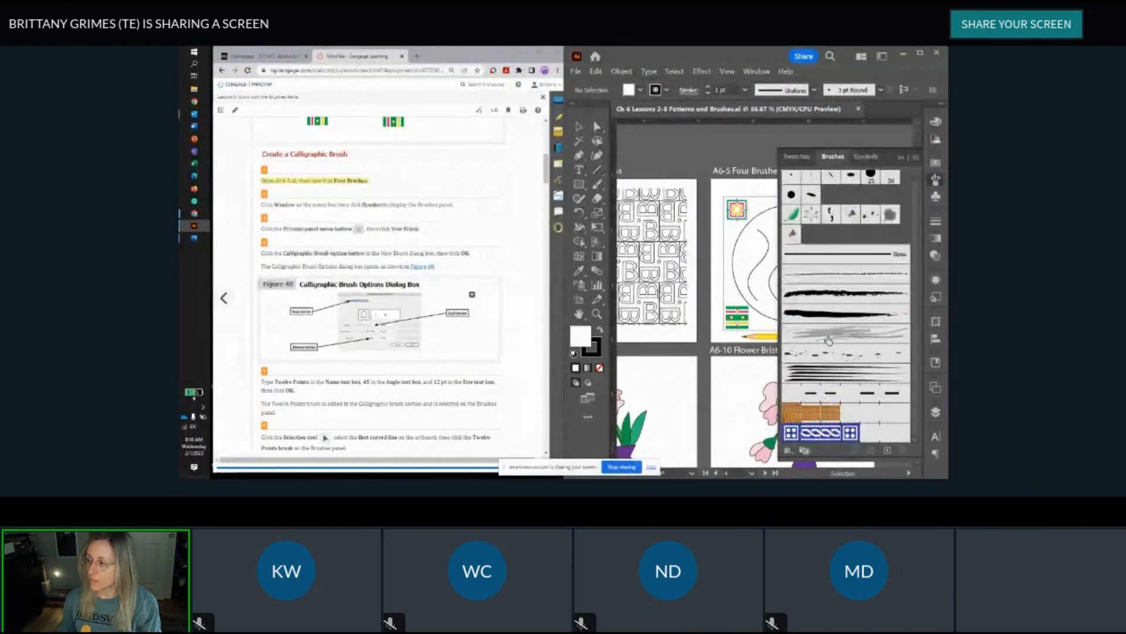
{"action": "scroll", "coordinate": [837, 372], "scroll_direction": "up", "scroll_amount": 1}
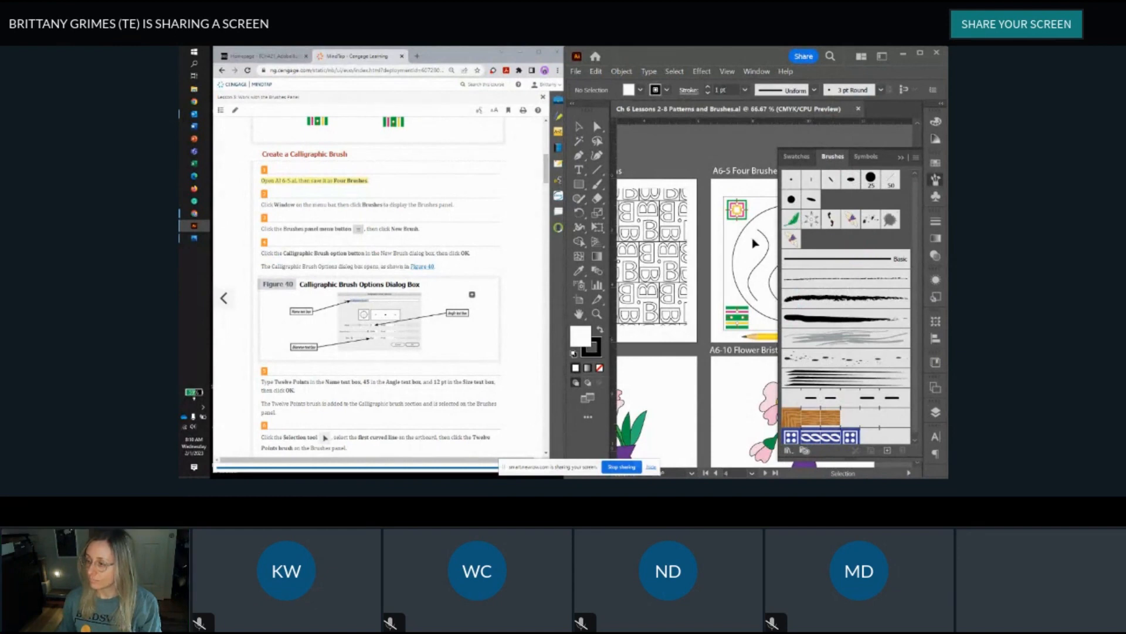
Step: Widen the Illustrator window and narrow the Brushes panel so the whole A6-5 Four Brushes artboard is in view
{"action": "scroll", "coordinate": [754, 242], "scroll_direction": "down", "scroll_amount": 1}
{"action": "left_click_drag", "start_coordinate": [742, 242], "coordinate": [699, 240]}
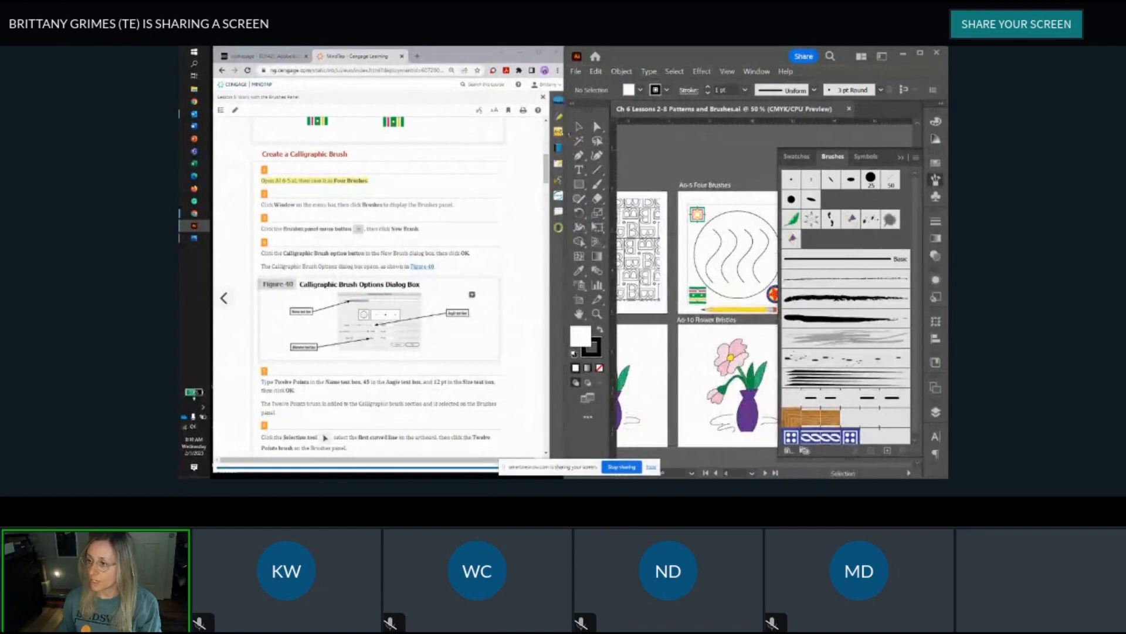
{"action": "left_click_drag", "start_coordinate": [565, 134], "coordinate": [538, 134]}
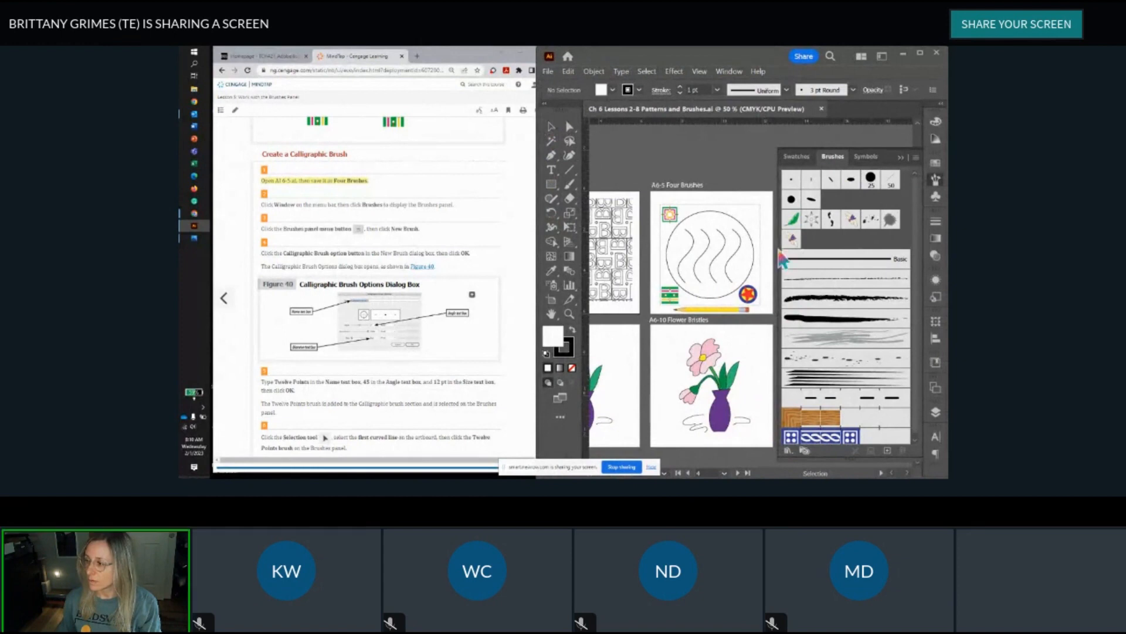
{"action": "left_click_drag", "start_coordinate": [776, 249], "coordinate": [817, 248]}
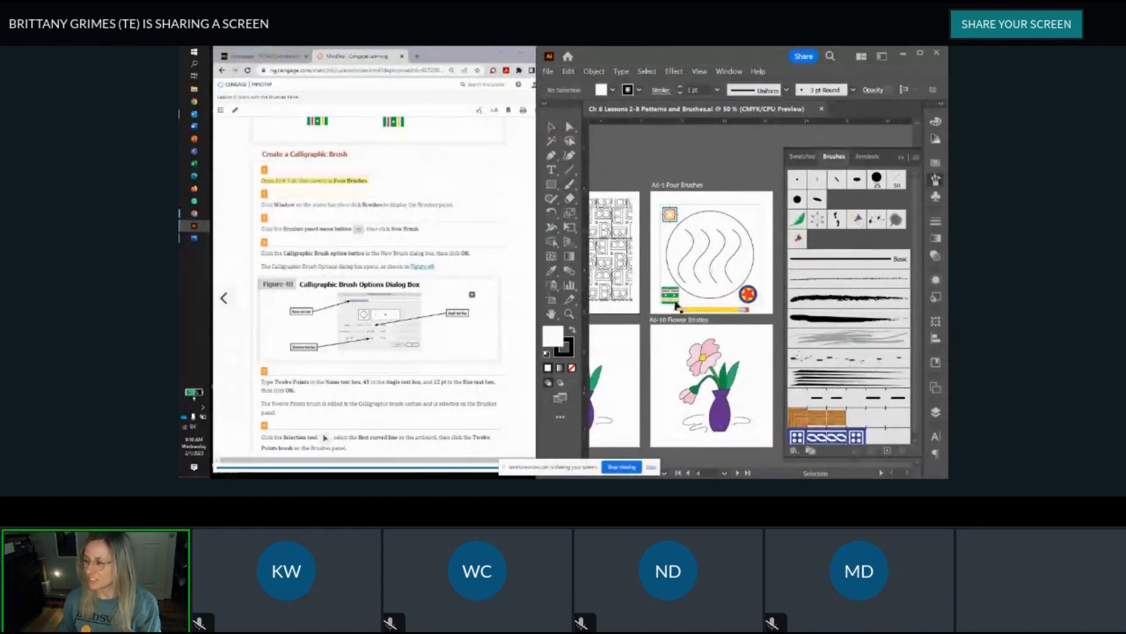
Step: Read the calligraphic brush instructions, then look through the Symbols panel and the brush library categories, including Vector Packs and Arrows
{"action": "scroll", "coordinate": [390, 249], "scroll_direction": "down", "scroll_amount": 1}
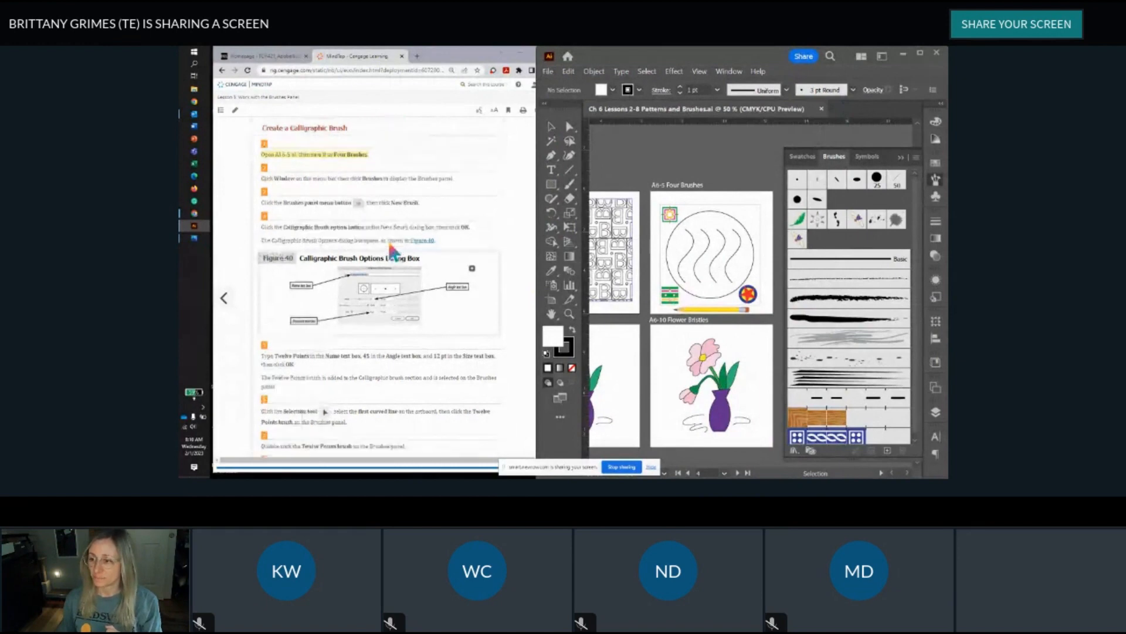
{"action": "scroll", "coordinate": [390, 249], "scroll_direction": "down", "scroll_amount": 1}
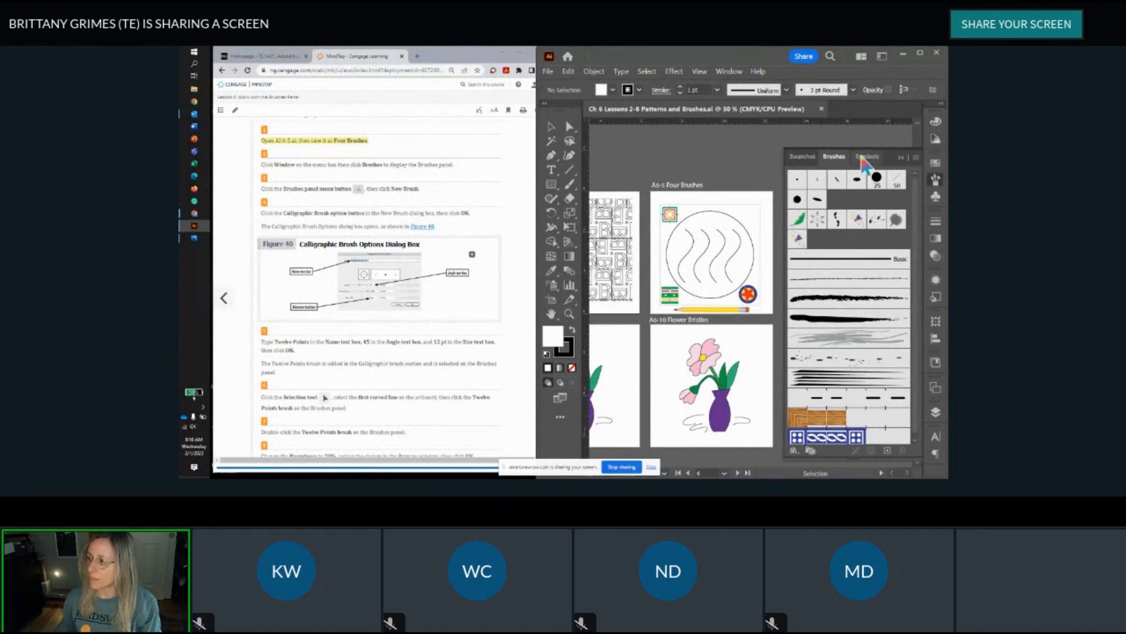
{"action": "left_click", "coordinate": [863, 160]}
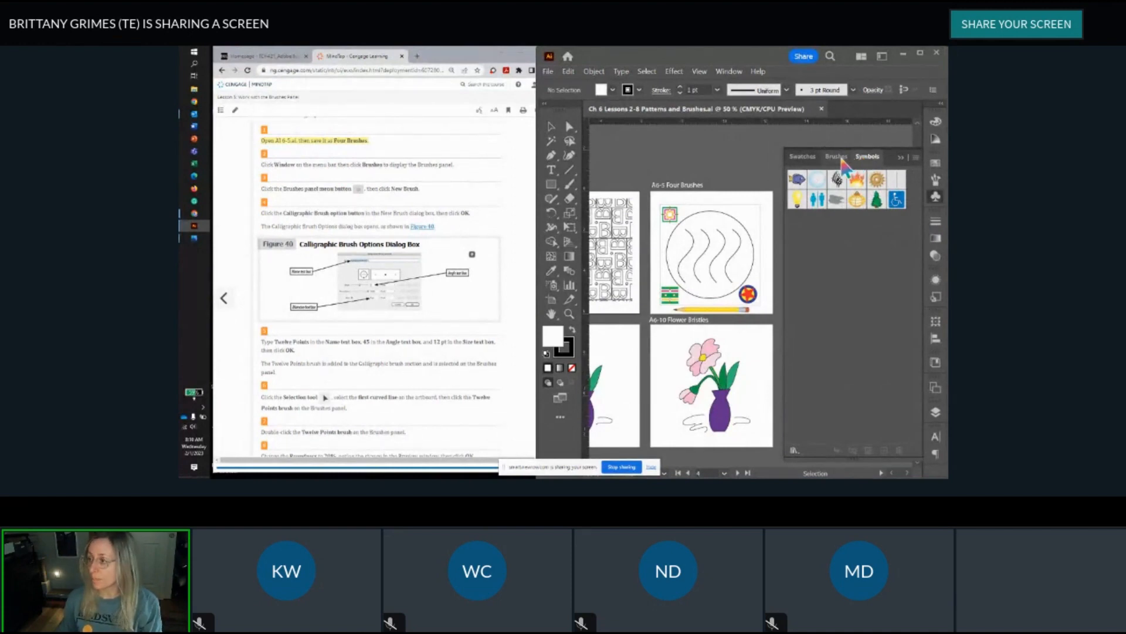
{"action": "left_click", "coordinate": [836, 157]}
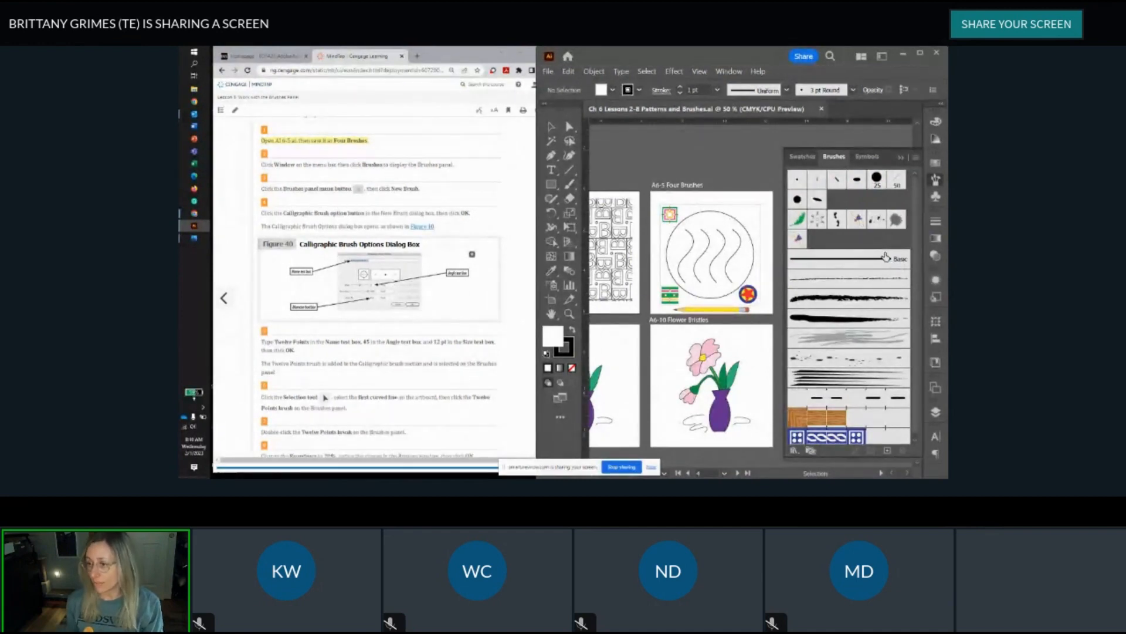
{"action": "left_click", "coordinate": [793, 451]}
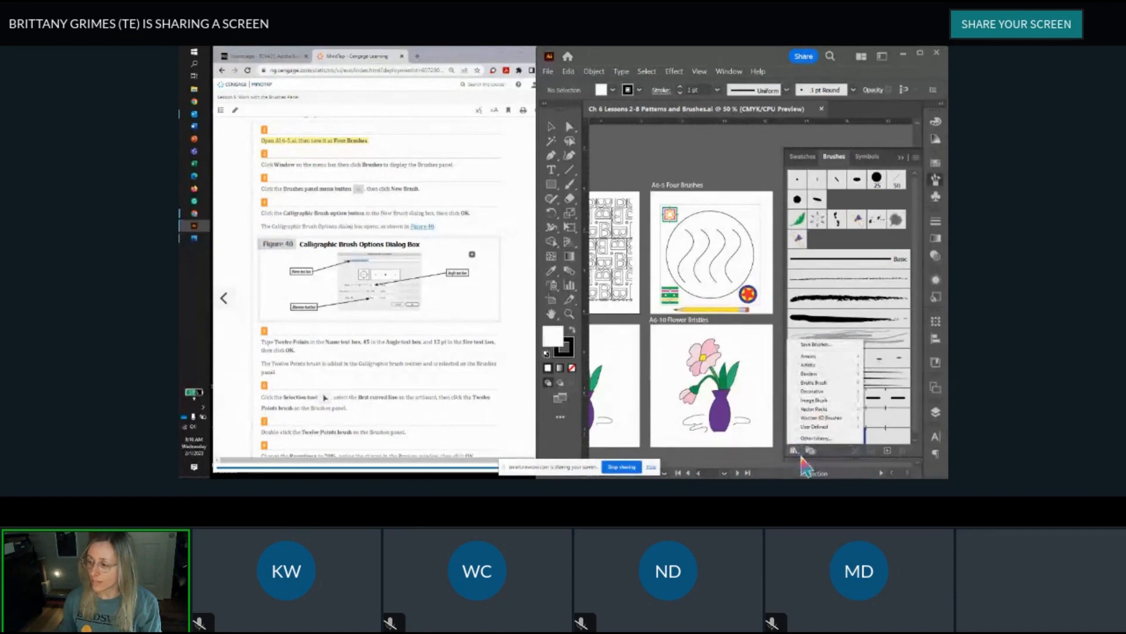
{"action": "mouse_move", "coordinate": [817, 412]}
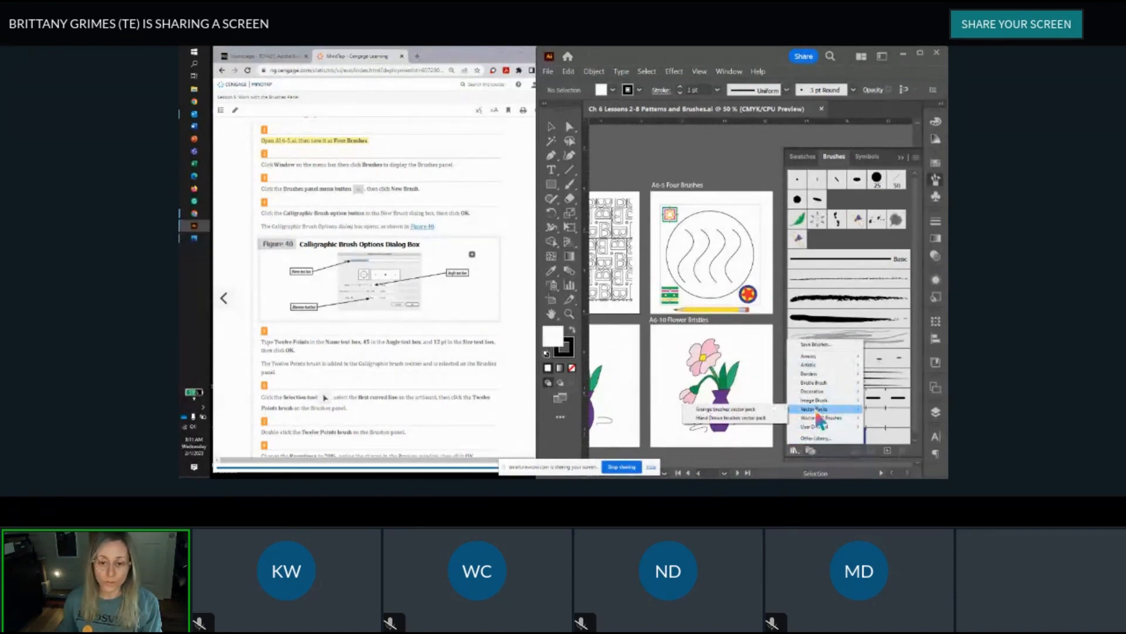
{"action": "mouse_move", "coordinate": [812, 359]}
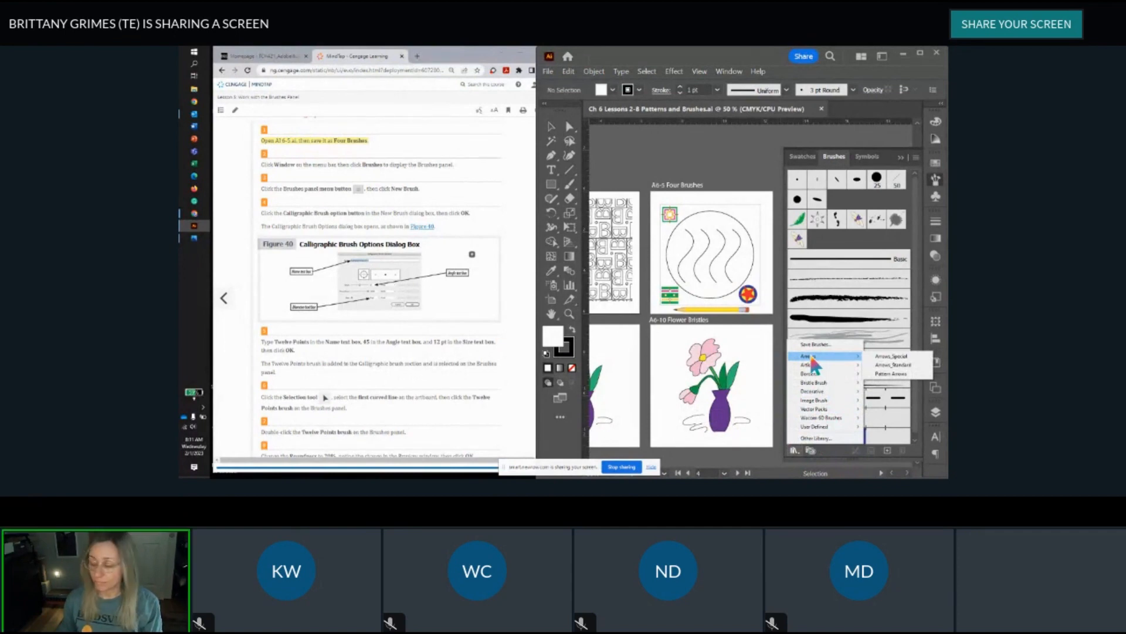
{"action": "left_click", "coordinate": [749, 170]}
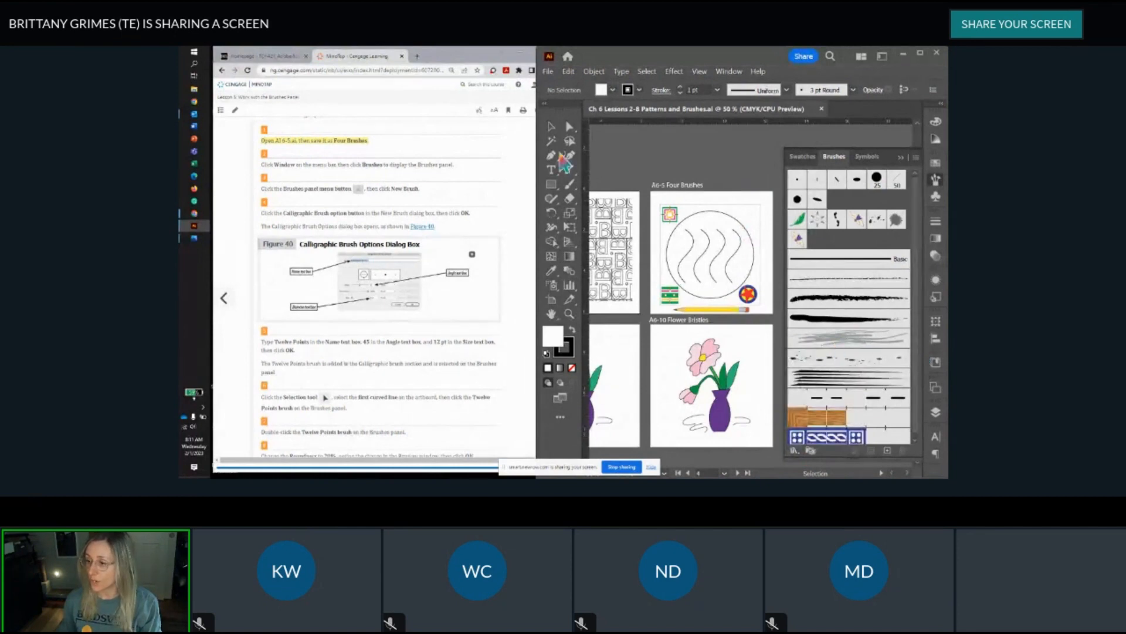
Step: Start a new calligraphic brush from the Brushes panel and bring its options dialog fully into view
{"action": "scroll", "coordinate": [700, 236], "scroll_direction": "up", "scroll_amount": 1}
{"action": "scroll", "coordinate": [700, 236], "scroll_direction": "up", "scroll_amount": 1}
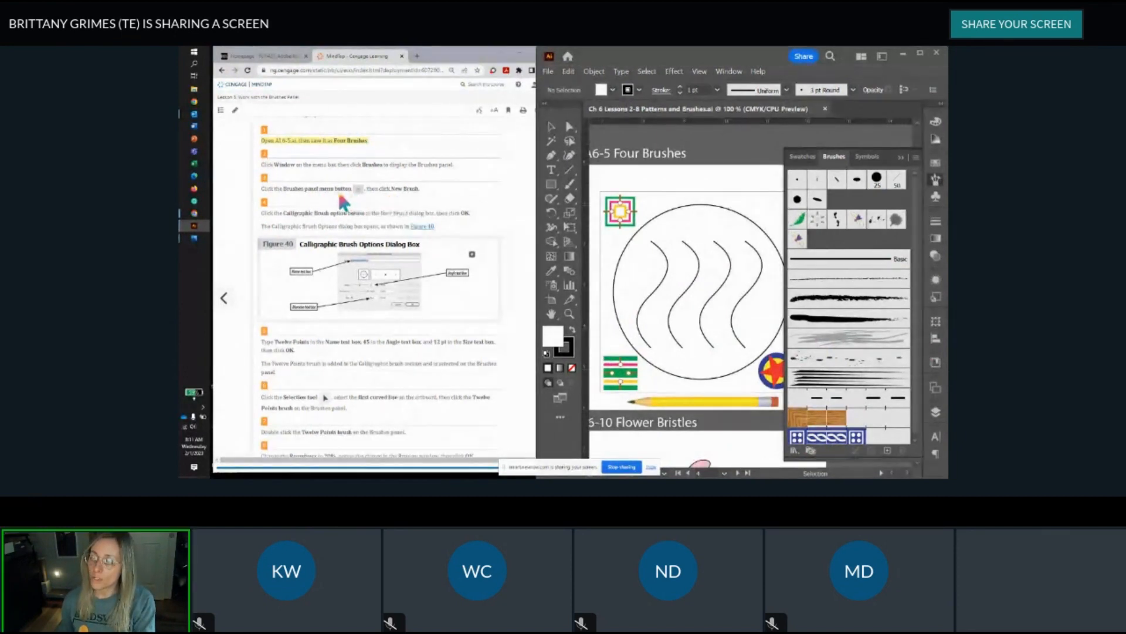
{"action": "left_click", "coordinate": [916, 157]}
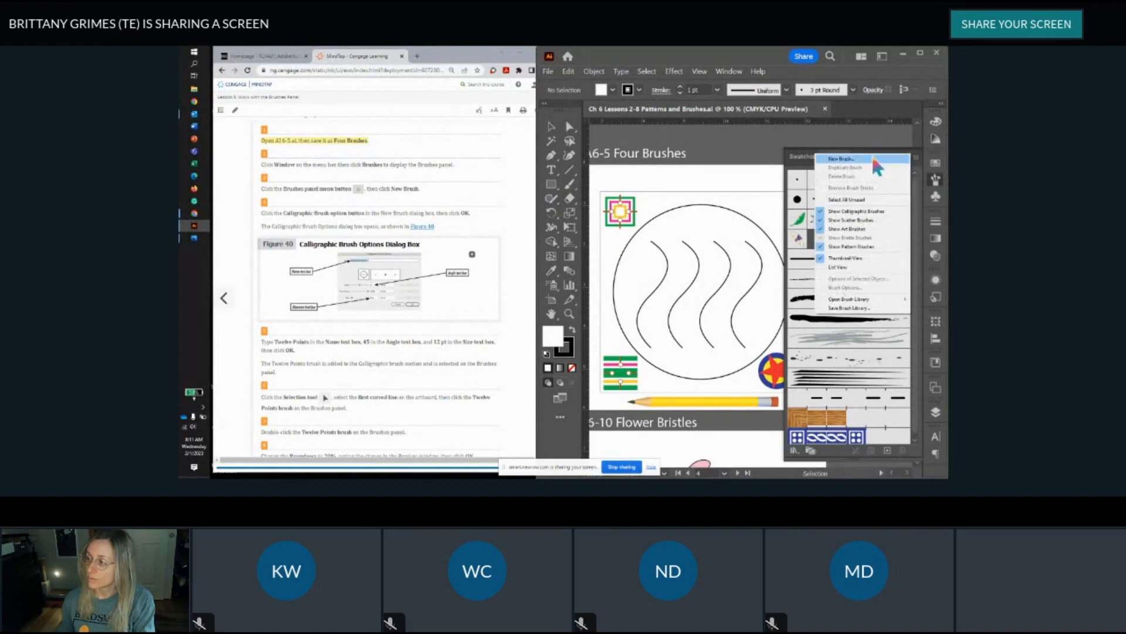
{"action": "left_click", "coordinate": [871, 155]}
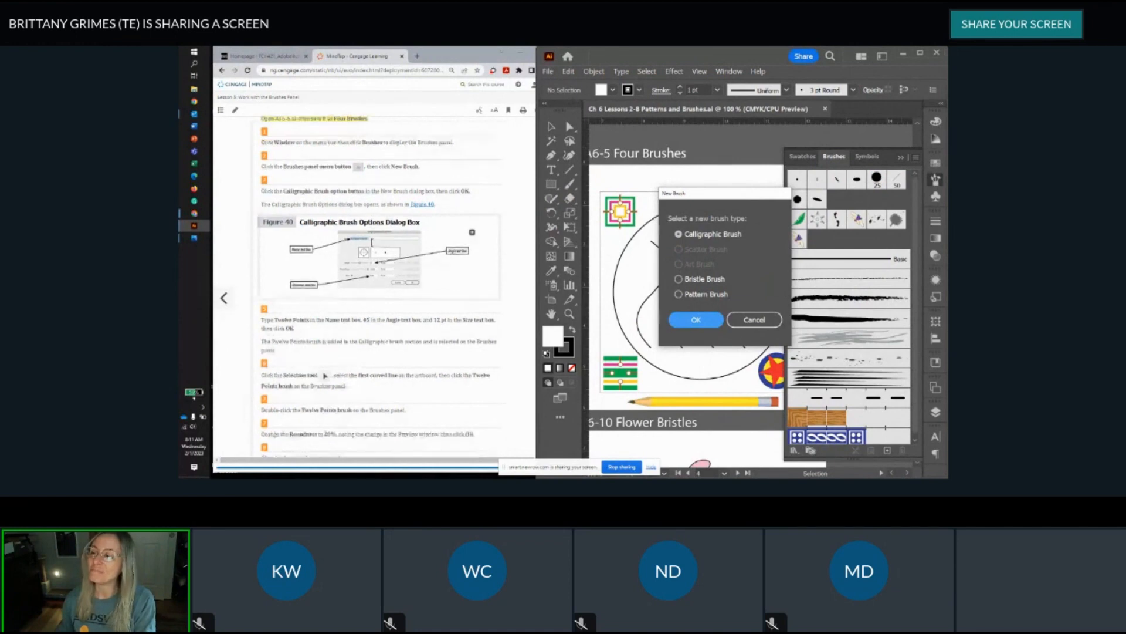
{"action": "scroll", "coordinate": [352, 240], "scroll_direction": "down", "scroll_amount": 3}
{"action": "scroll", "coordinate": [339, 241], "scroll_direction": "up", "scroll_amount": 1}
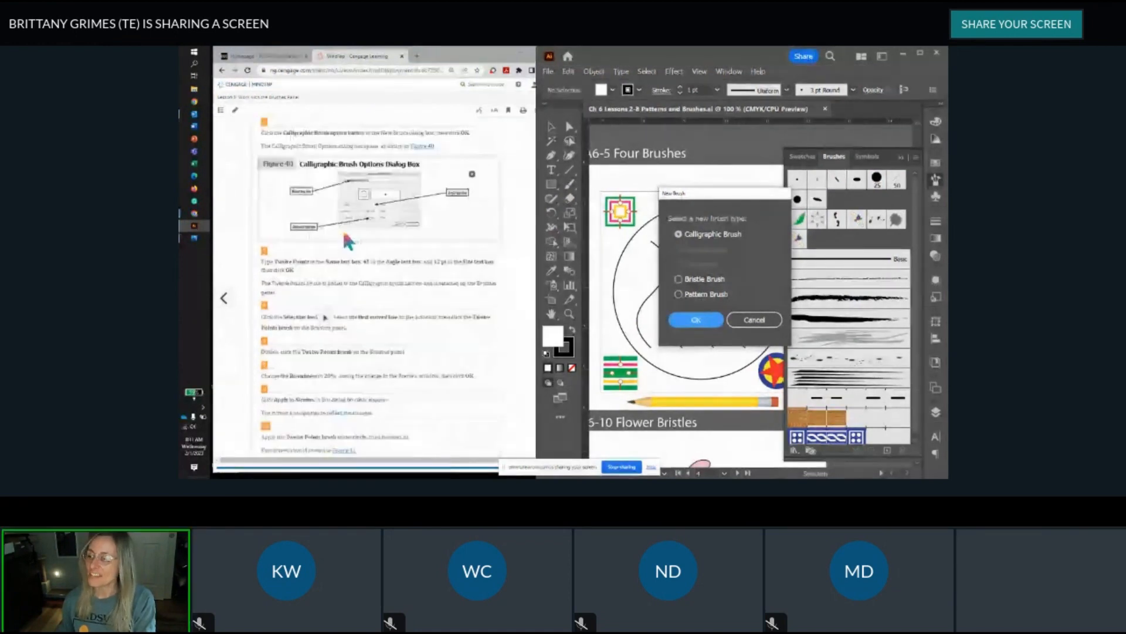
{"action": "left_click", "coordinate": [694, 320]}
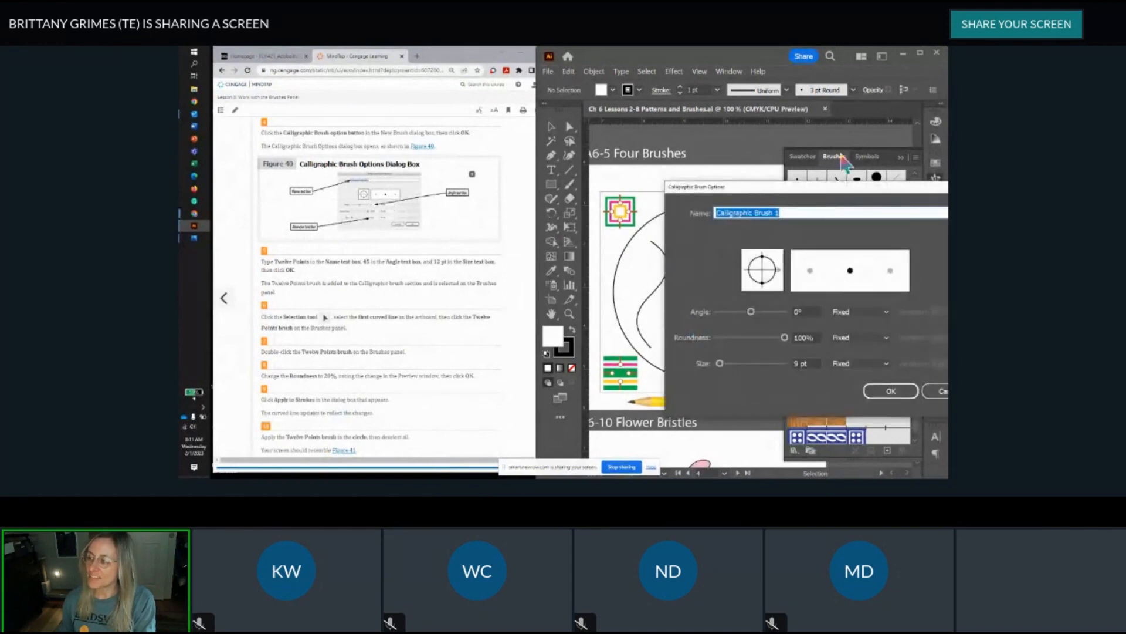
{"action": "mouse_move", "coordinate": [817, 187]}
{"action": "left_mouse_down"}
{"action": "mouse_move", "coordinate": [695, 179]}
{"action": "mouse_move", "coordinate": [707, 171]}
{"action": "left_mouse_up"}
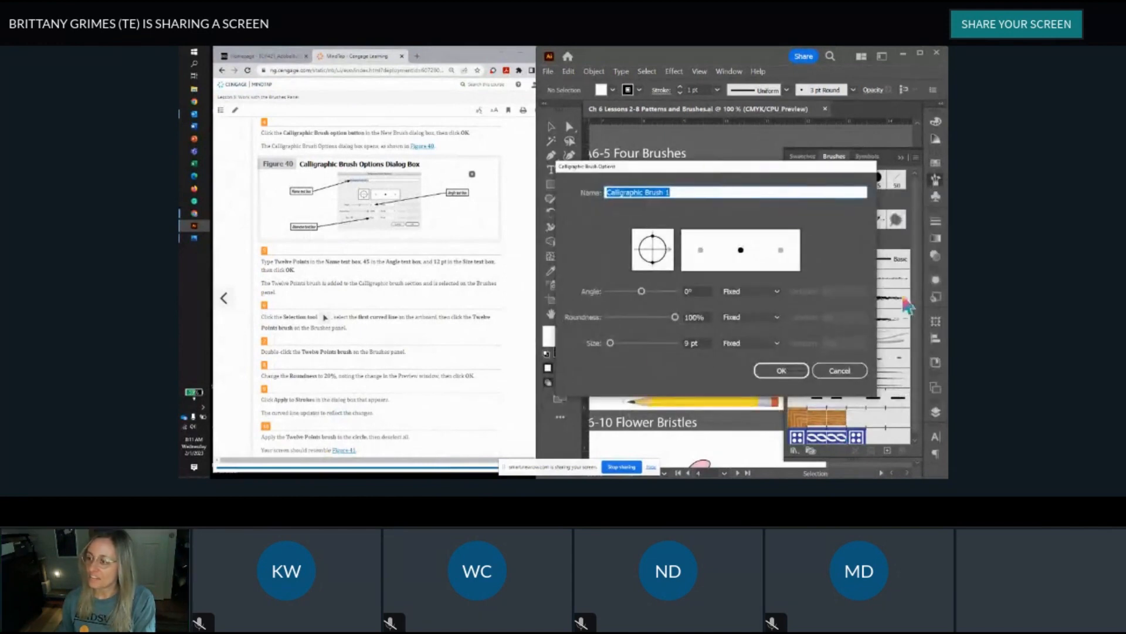
Step: Name the new calligraphic brush Twelve Points
{"action": "scroll", "coordinate": [466, 251], "scroll_direction": "down", "scroll_amount": 1}
{"action": "scroll", "coordinate": [462, 240], "scroll_direction": "down", "scroll_amount": 1}
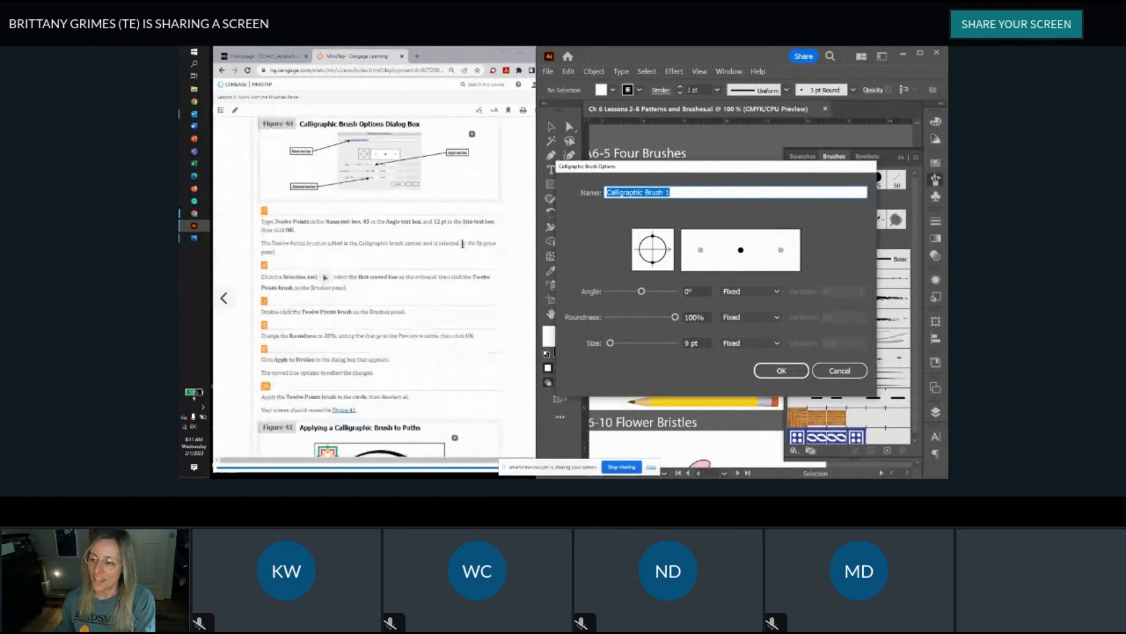
{"action": "left_click", "coordinate": [689, 192]}
{"action": "left_click_drag", "start_coordinate": [689, 192], "coordinate": [595, 191]}
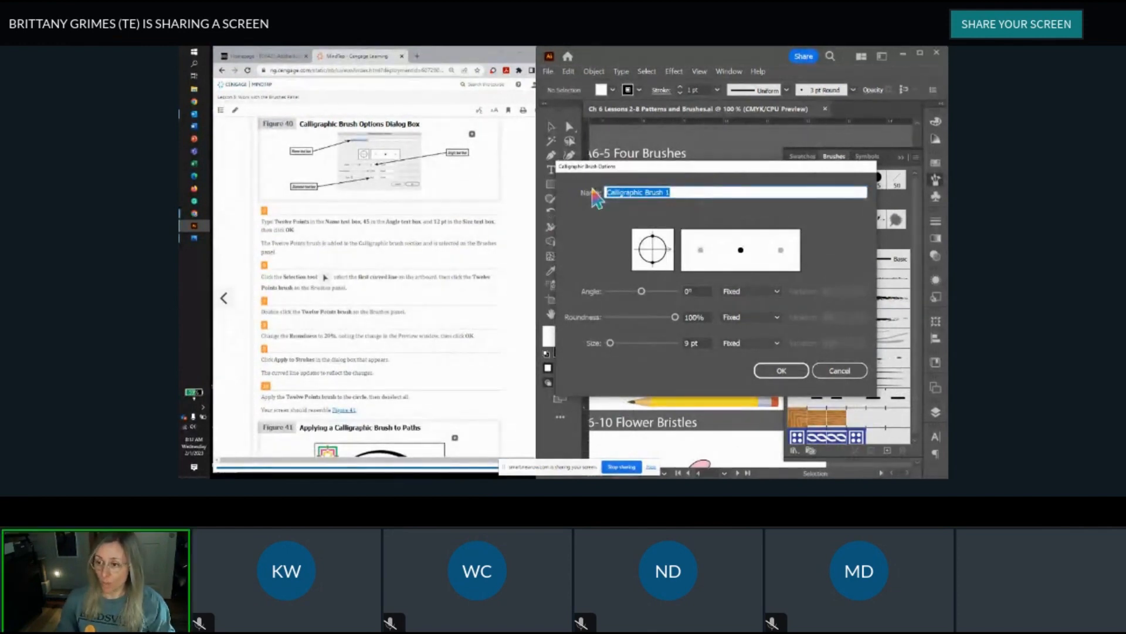
{"action": "type", "text": "T"}
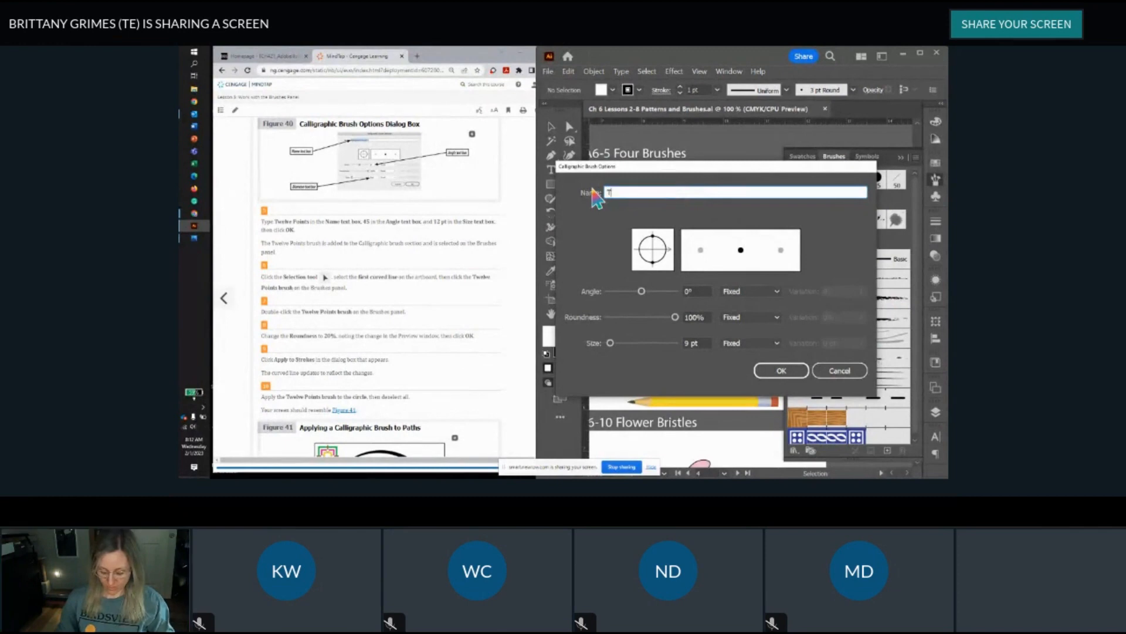
{"action": "type", "text": "wel"}
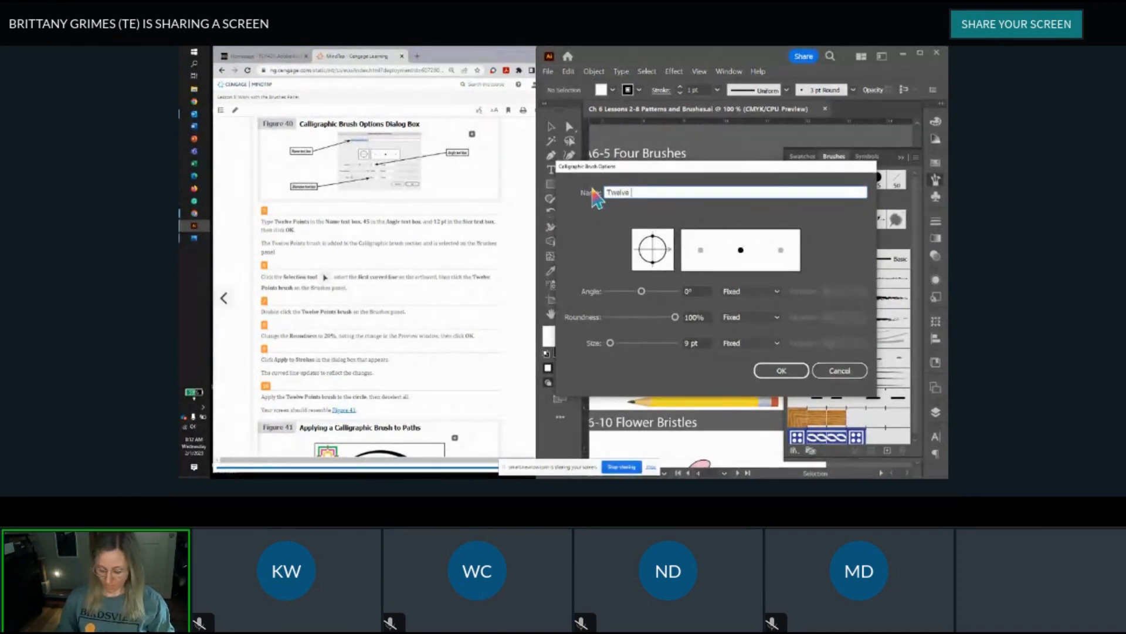
{"action": "type", "text": "ve"}
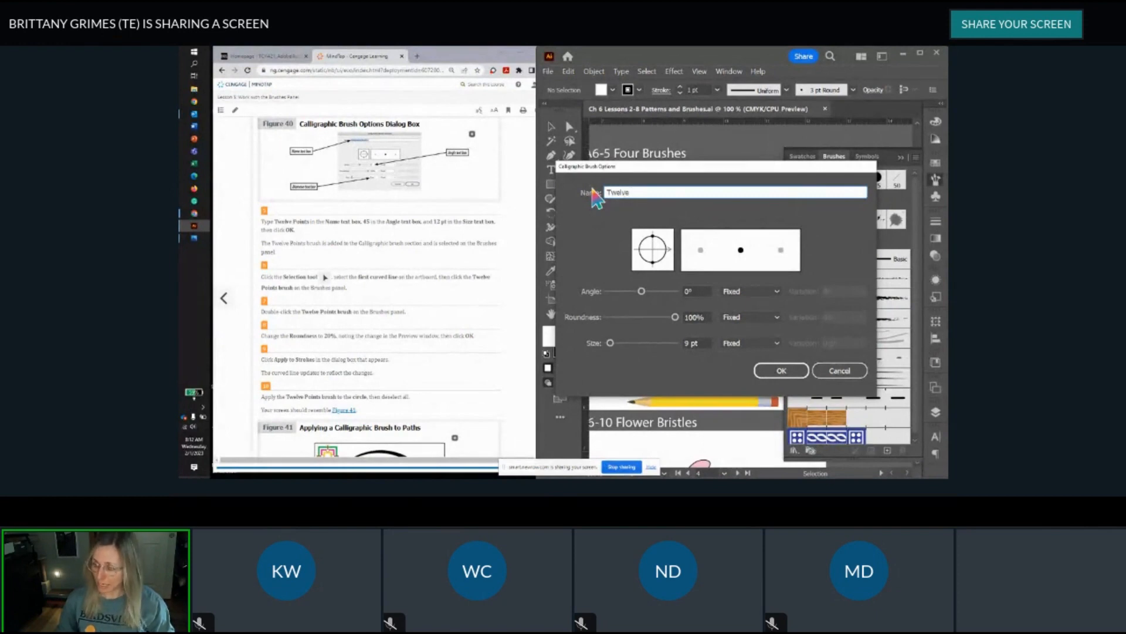
{"action": "type", "text": " Points"}
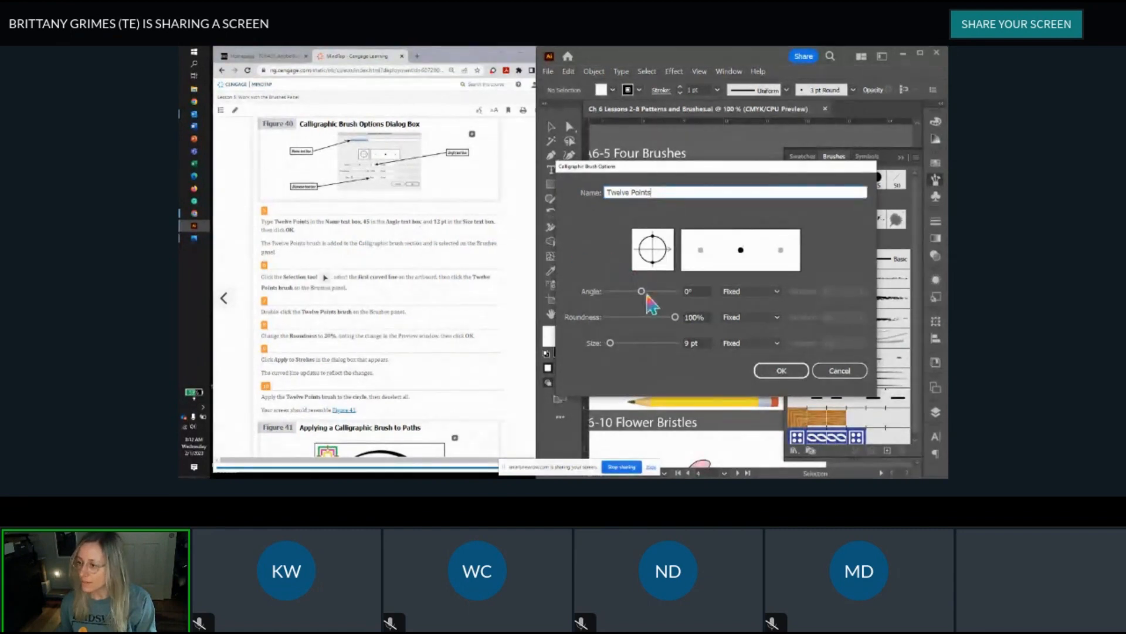
Step: Set the brush angle to 45° and its size to 12 pt, and create the brush
{"action": "left_click", "coordinate": [685, 291]}
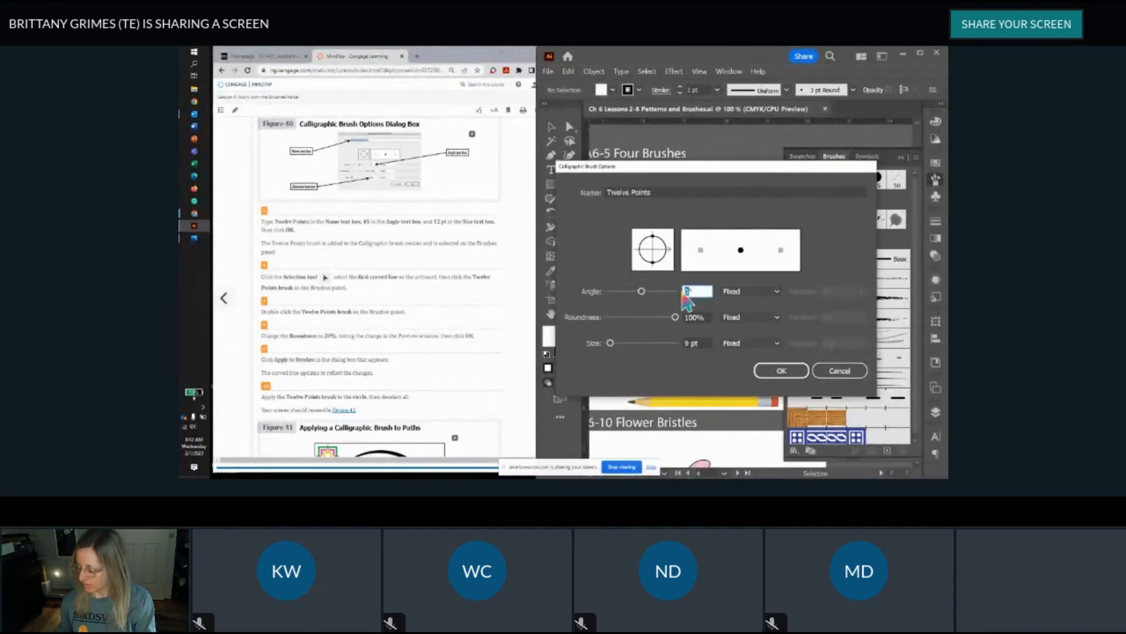
{"action": "type", "text": "45"}
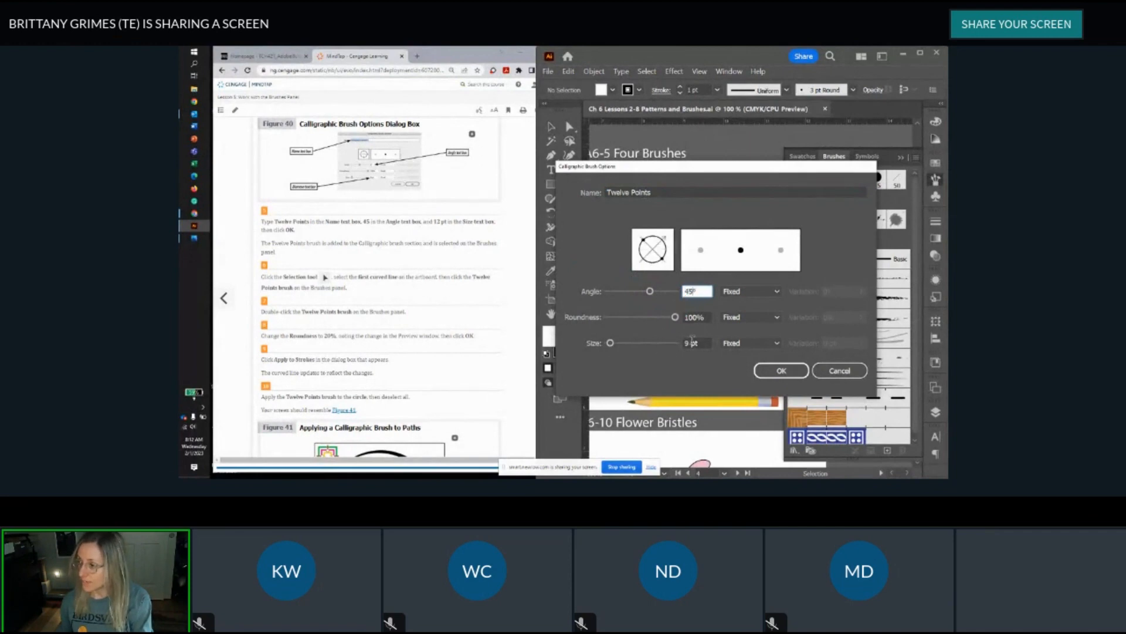
{"action": "double_click", "coordinate": [687, 343]}
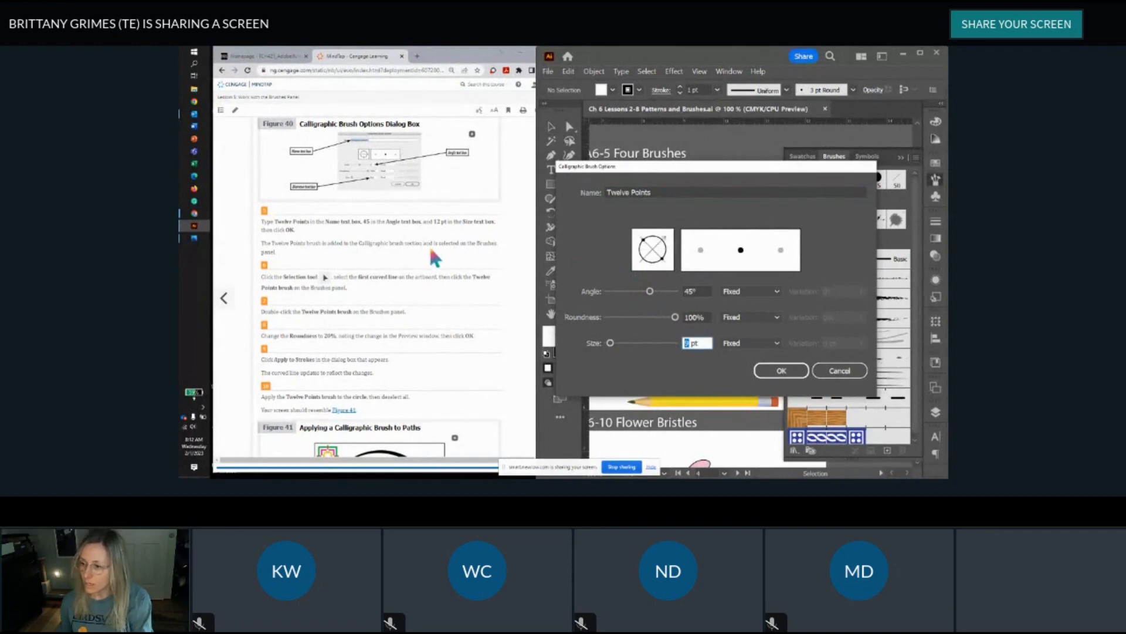
{"action": "type", "text": "12"}
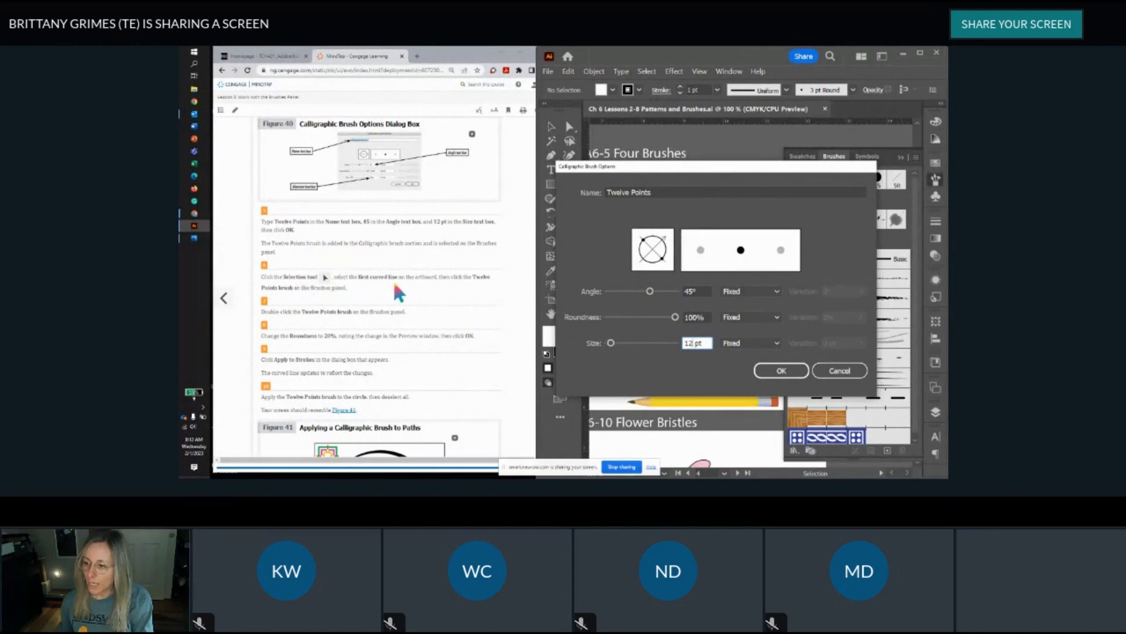
{"action": "left_click", "coordinate": [783, 372]}
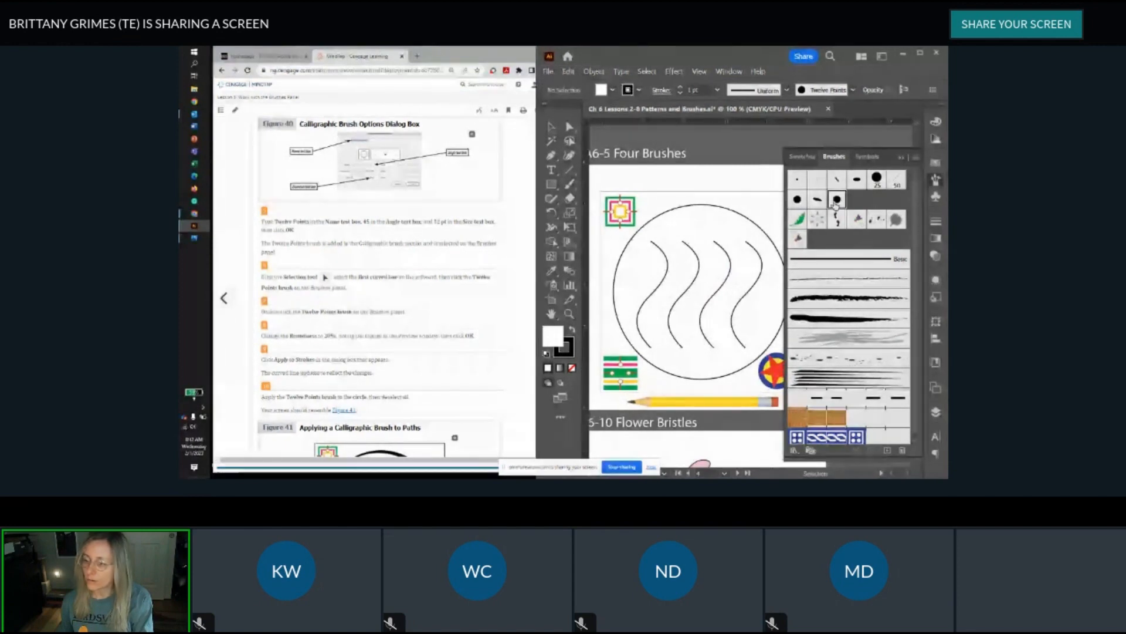
Step: Apply the Twelve Points brush to the first curved line inside the circle on the A6-5 Four Brushes artboard
{"action": "scroll", "coordinate": [347, 300], "scroll_direction": "down", "scroll_amount": 2}
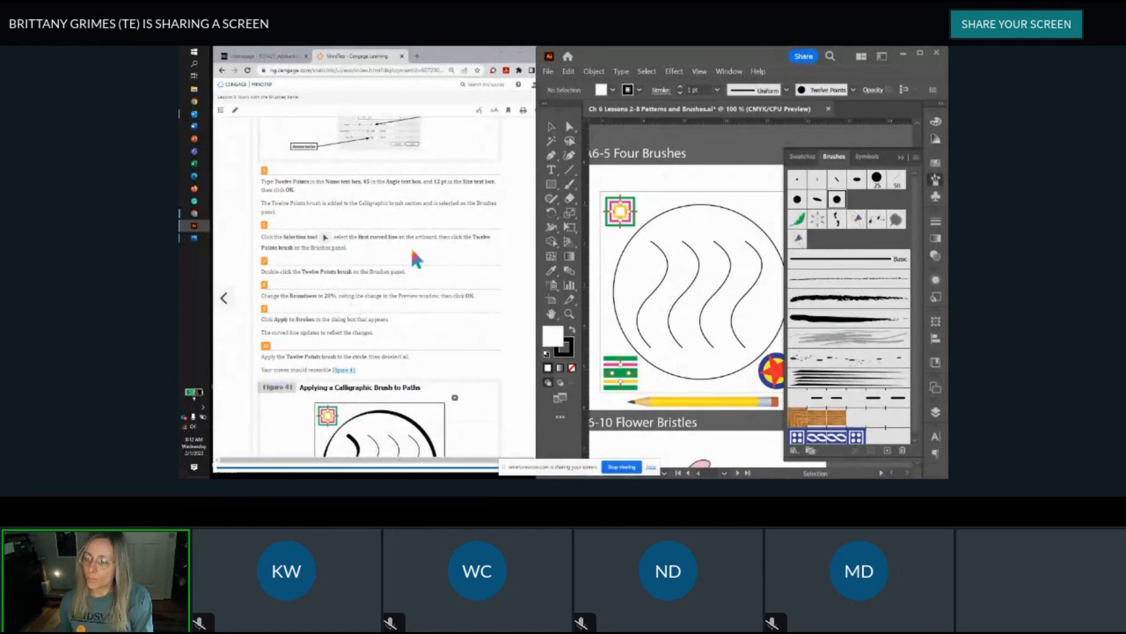
{"action": "scroll", "coordinate": [380, 246], "scroll_direction": "down", "scroll_amount": 2}
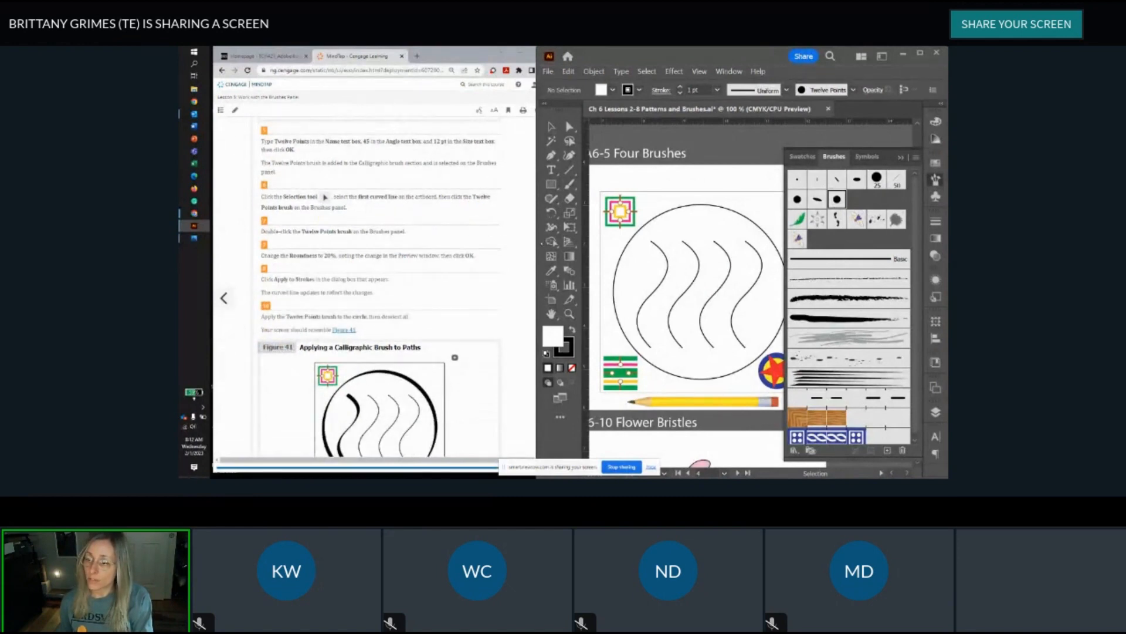
{"action": "left_click", "coordinate": [661, 253]}
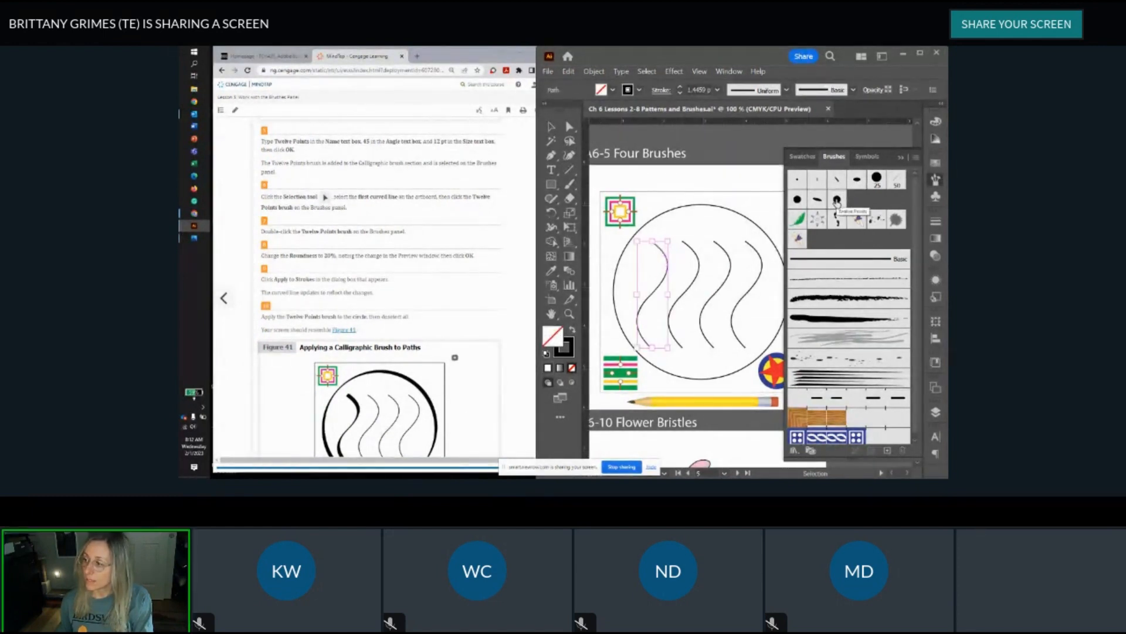
{"action": "left_click", "coordinate": [837, 200]}
{"action": "left_click", "coordinate": [837, 200]}
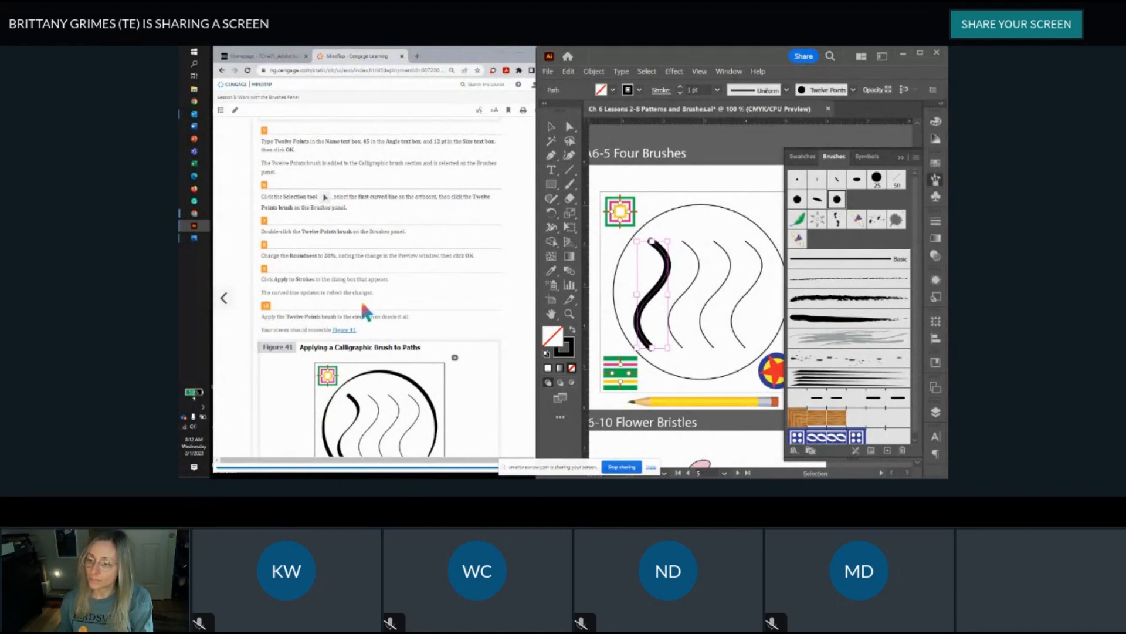
Step: Set the Twelve Points brush roundness to 20% and apply the change to existing strokes
{"action": "scroll", "coordinate": [364, 310], "scroll_direction": "down", "scroll_amount": 1}
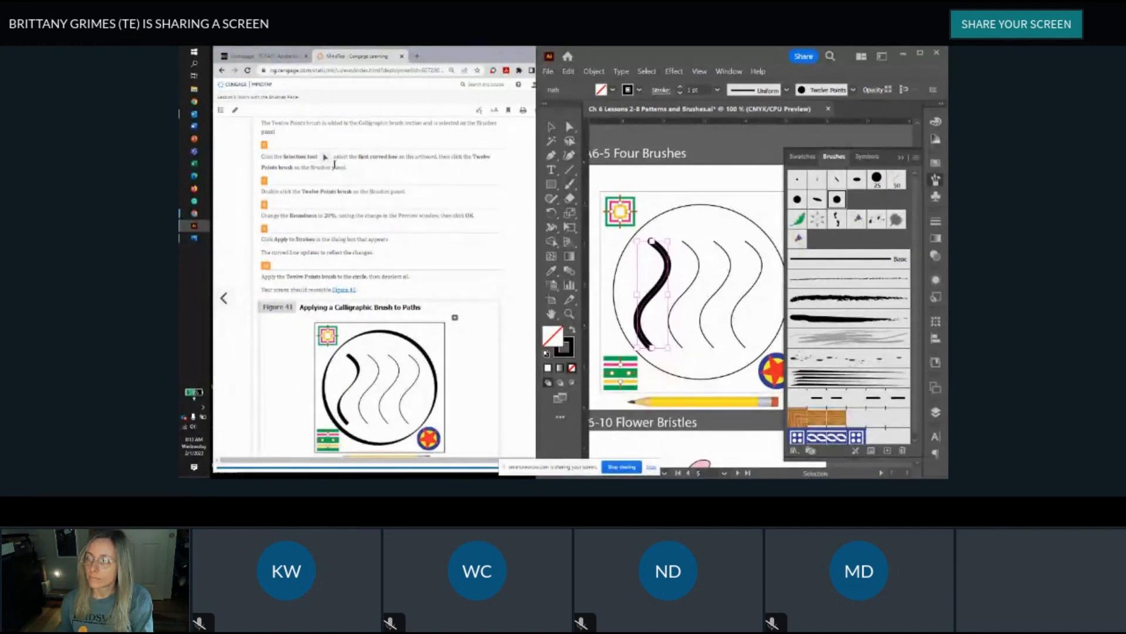
{"action": "scroll", "coordinate": [334, 164], "scroll_direction": "up", "scroll_amount": 1}
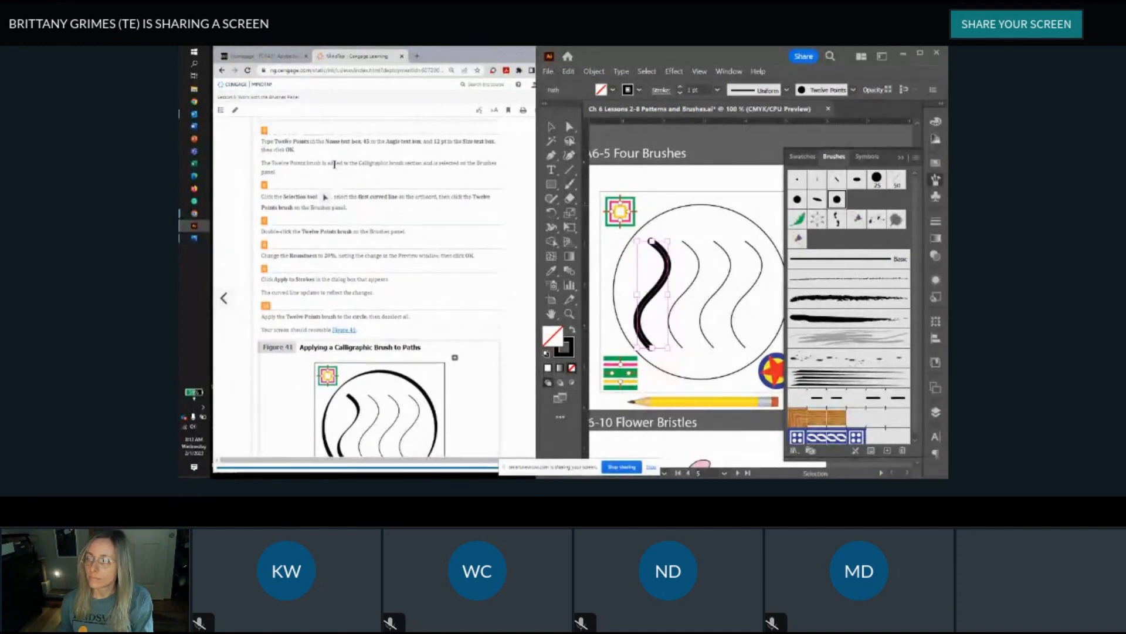
{"action": "double_click", "coordinate": [838, 200]}
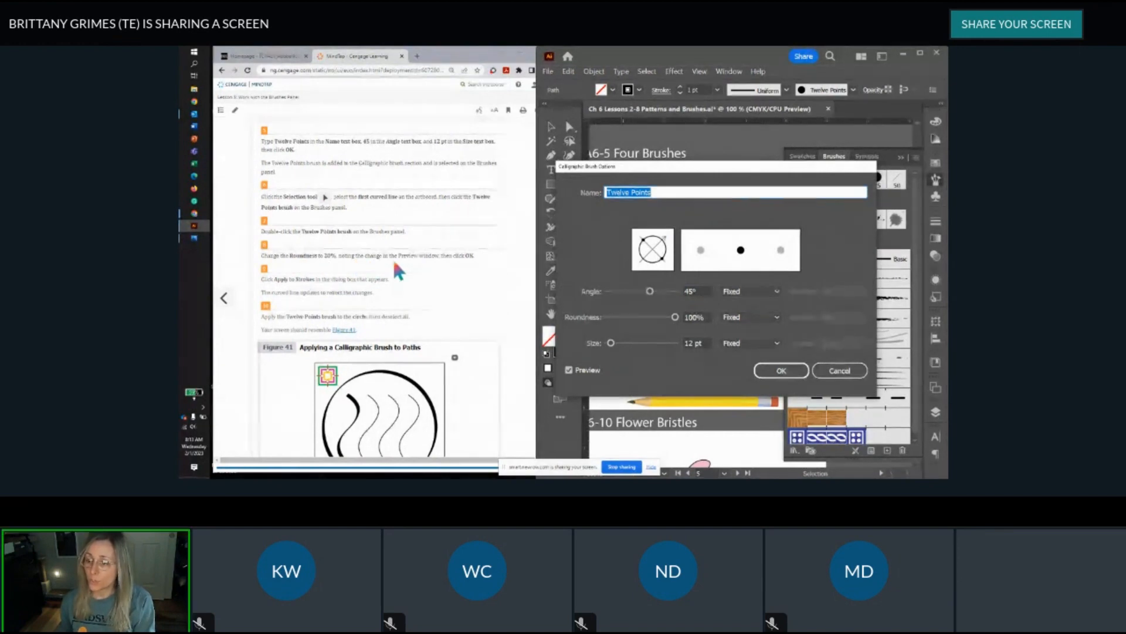
{"action": "double_click", "coordinate": [694, 317]}
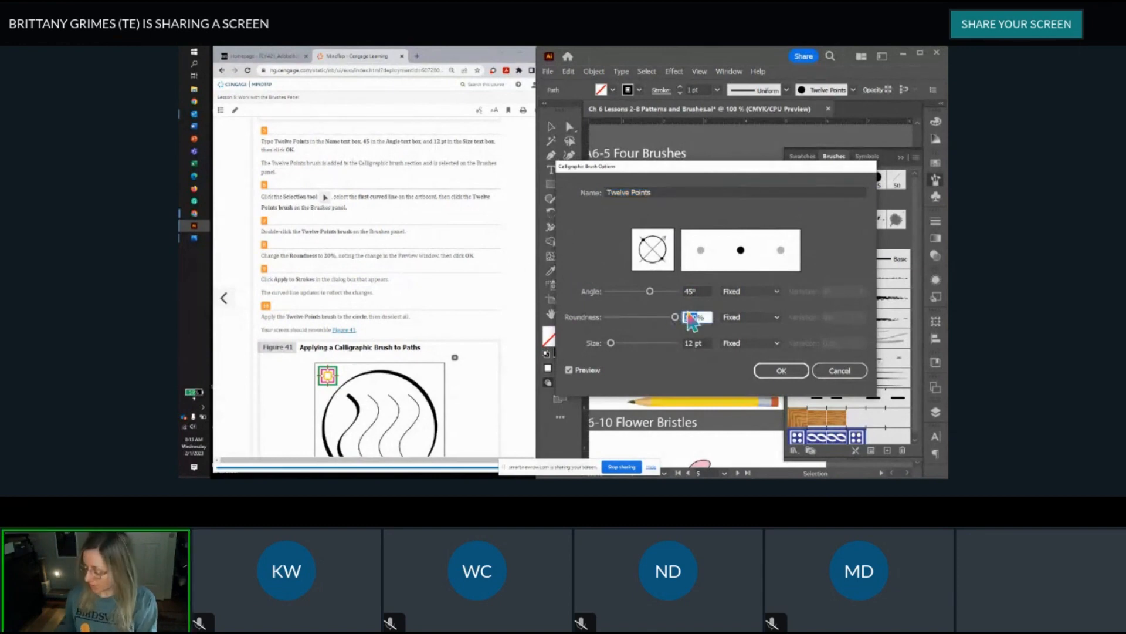
{"action": "type", "text": "30"}
{"action": "key", "text": "Tab"}
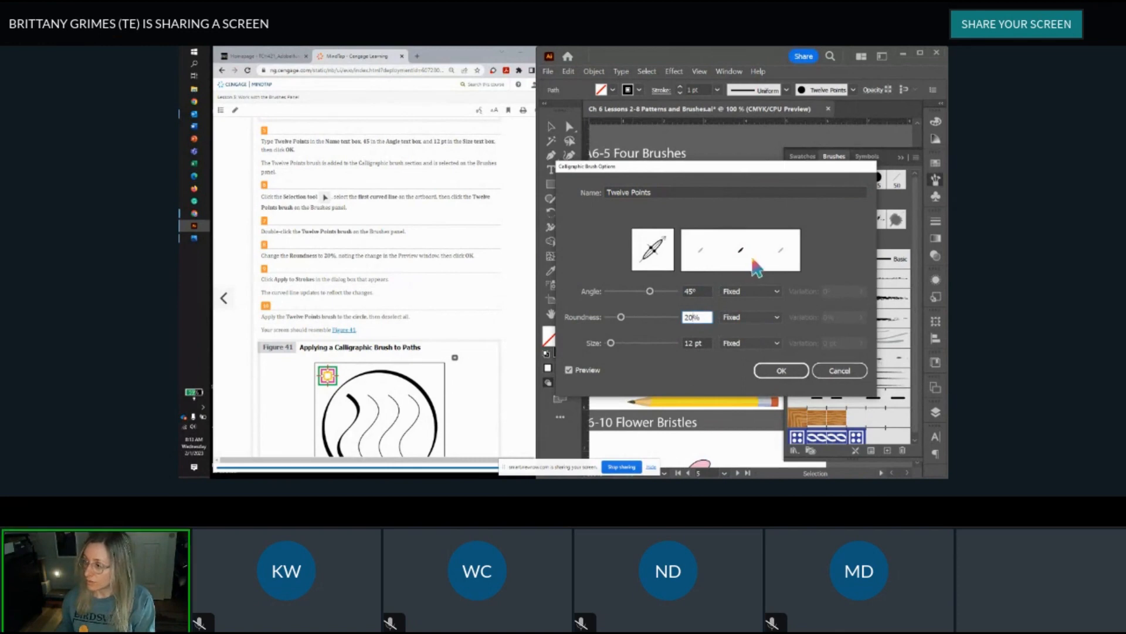
{"action": "left_click", "coordinate": [792, 375]}
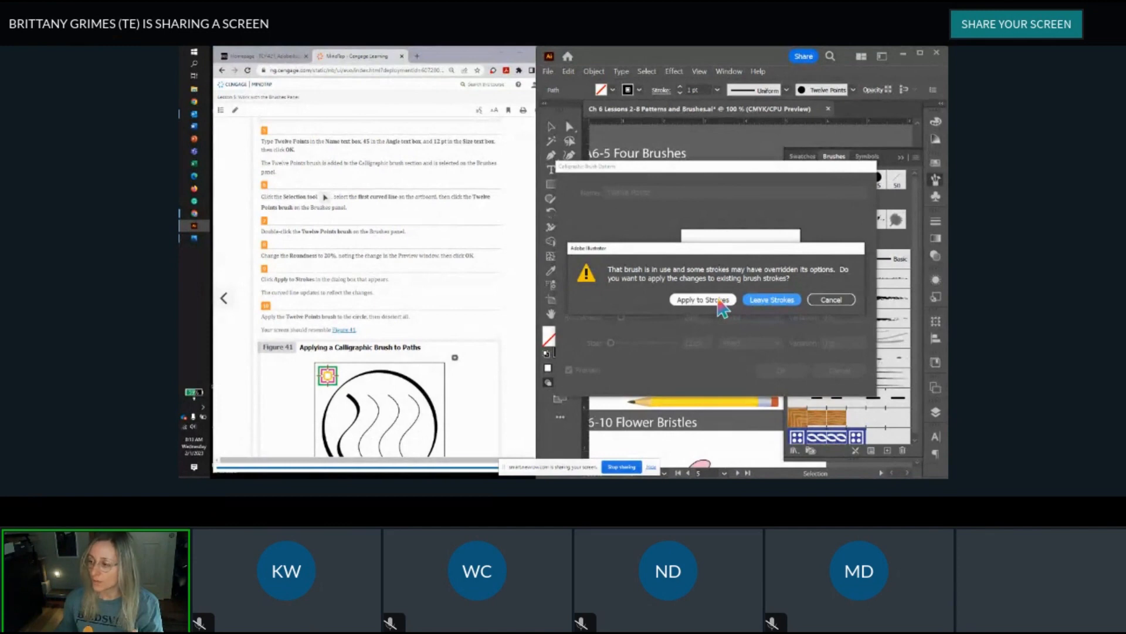
{"action": "left_click", "coordinate": [720, 303]}
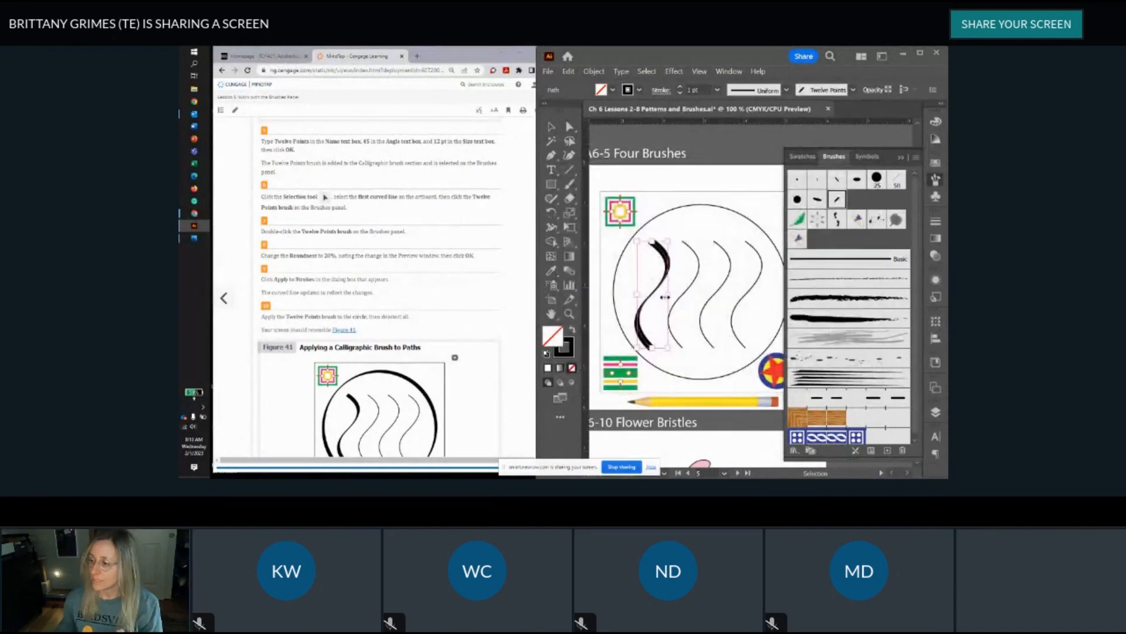
Step: Apply the Twelve Points brush to the circle surrounding the curved lines
{"action": "scroll", "coordinate": [665, 298], "scroll_direction": "up", "scroll_amount": 1}
{"action": "left_click_drag", "start_coordinate": [661, 296], "coordinate": [687, 297]}
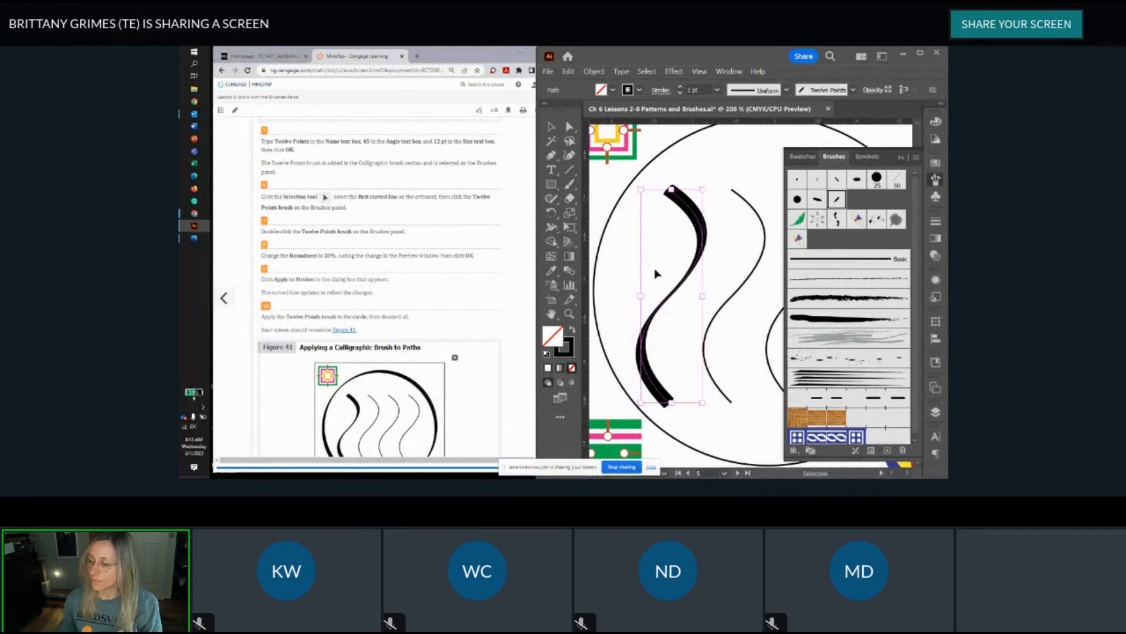
{"action": "scroll", "coordinate": [408, 311], "scroll_direction": "down", "scroll_amount": 2}
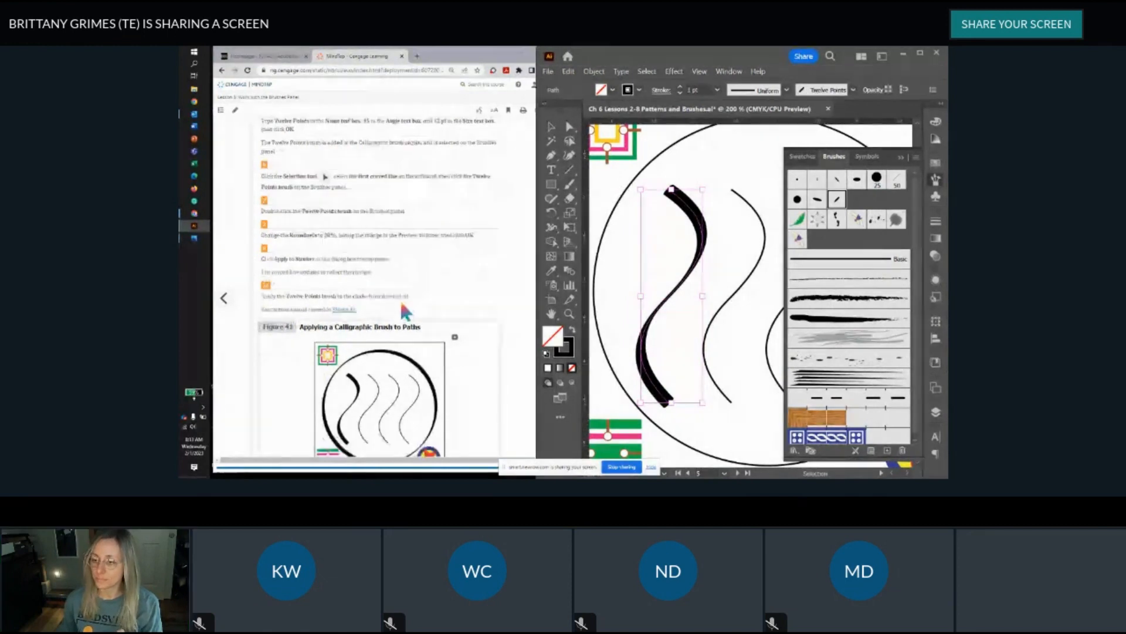
{"action": "scroll", "coordinate": [402, 313], "scroll_direction": "down", "scroll_amount": 1}
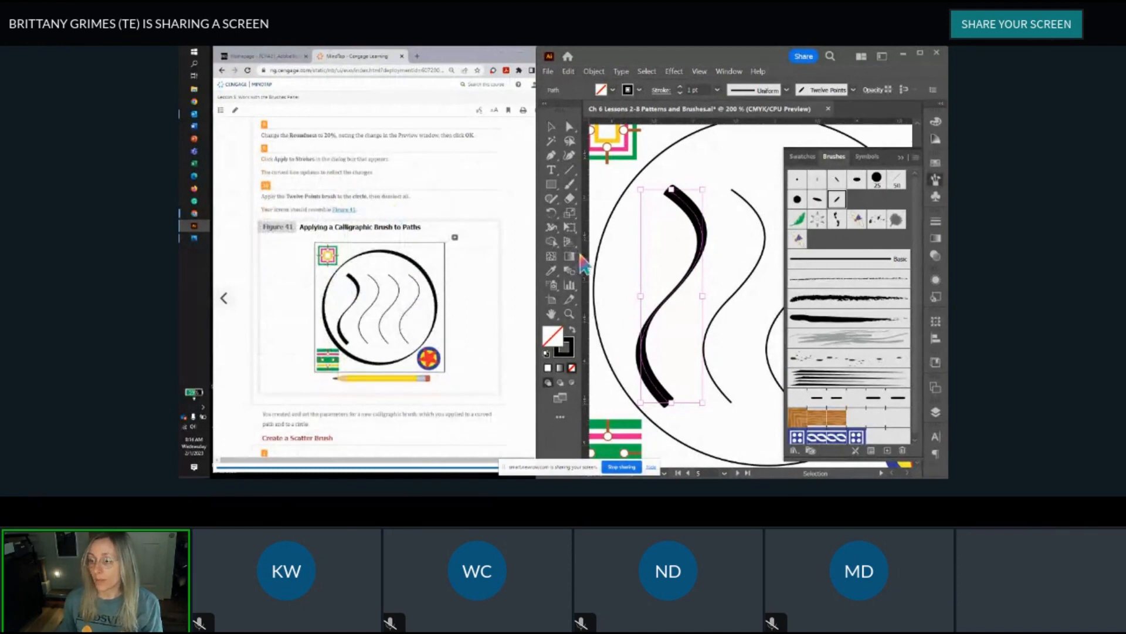
{"action": "scroll", "coordinate": [632, 257], "scroll_direction": "down", "scroll_amount": 1}
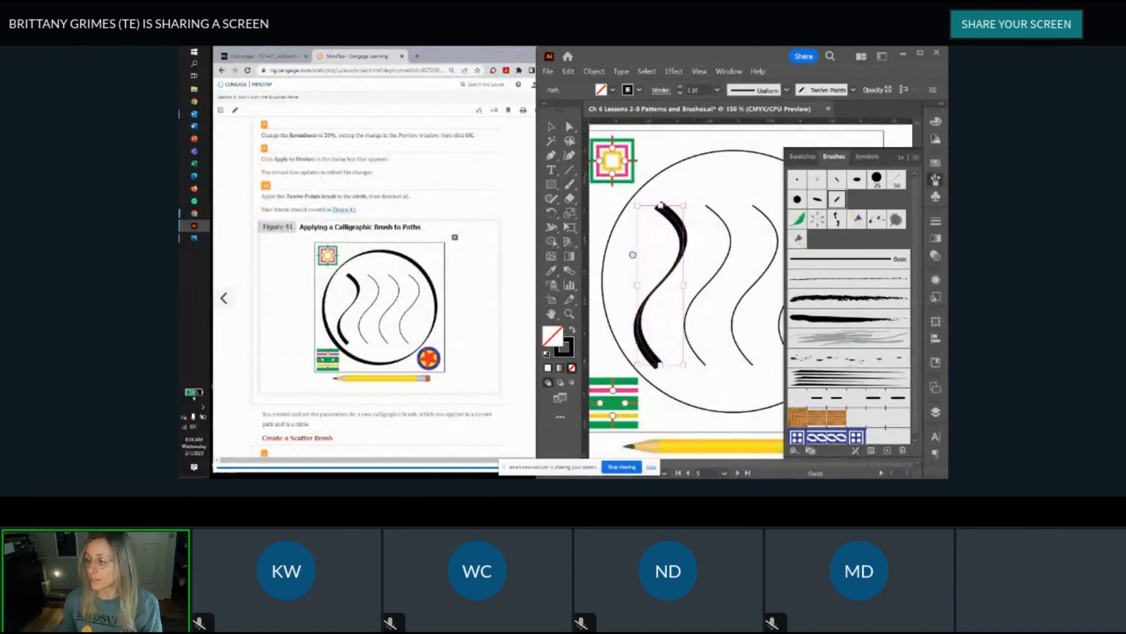
{"action": "scroll", "coordinate": [632, 255], "scroll_direction": "down", "scroll_amount": 2}
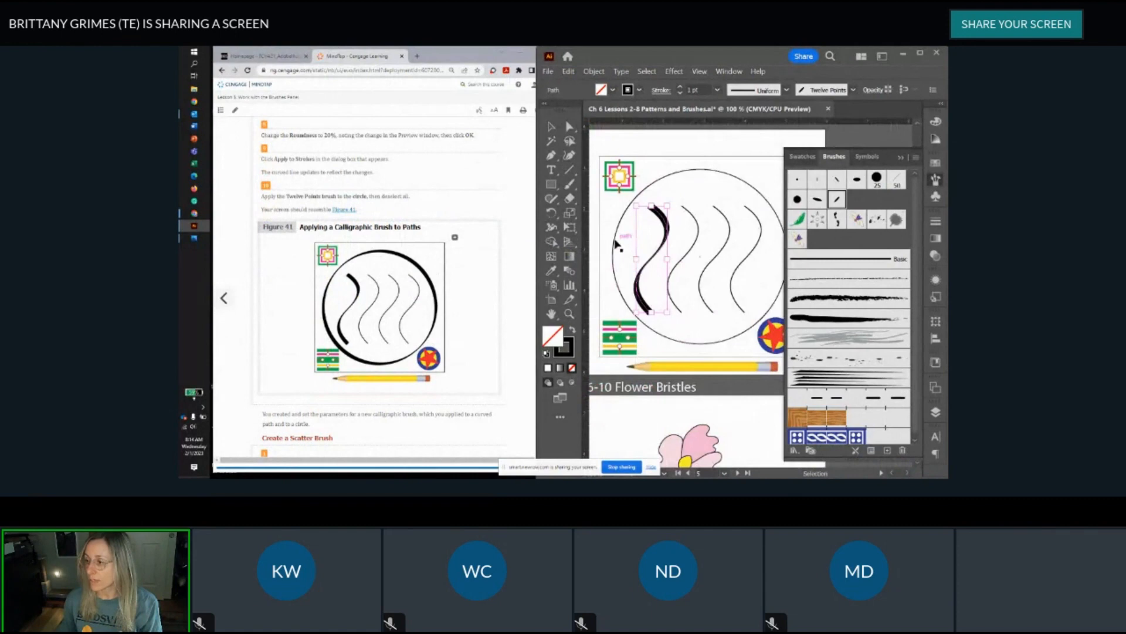
{"action": "left_click", "coordinate": [615, 242]}
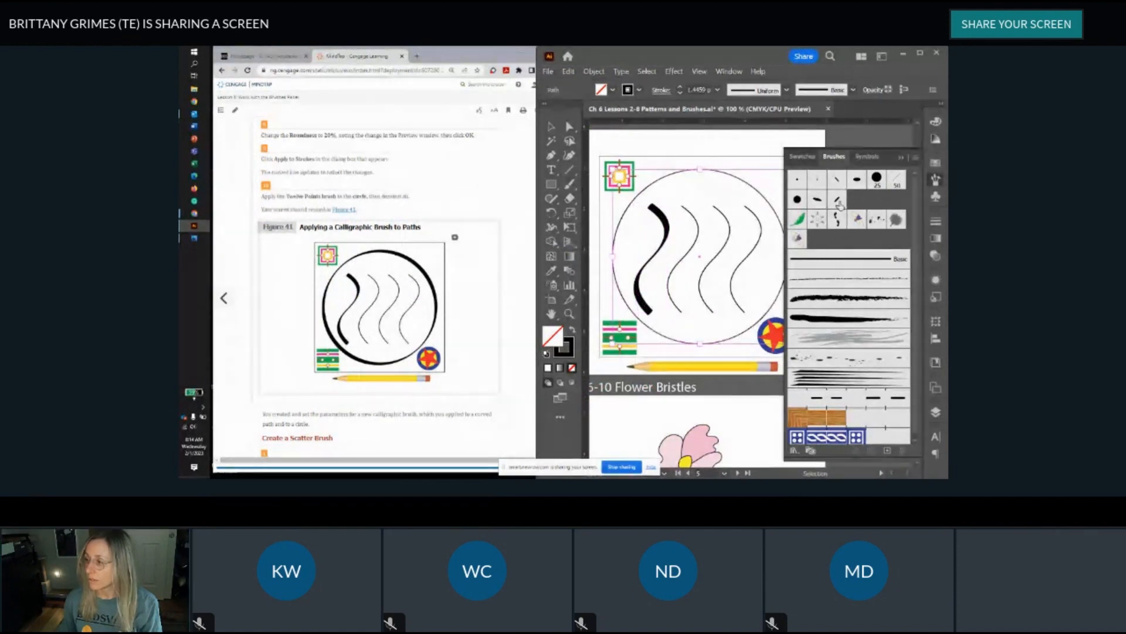
{"action": "left_click", "coordinate": [838, 201]}
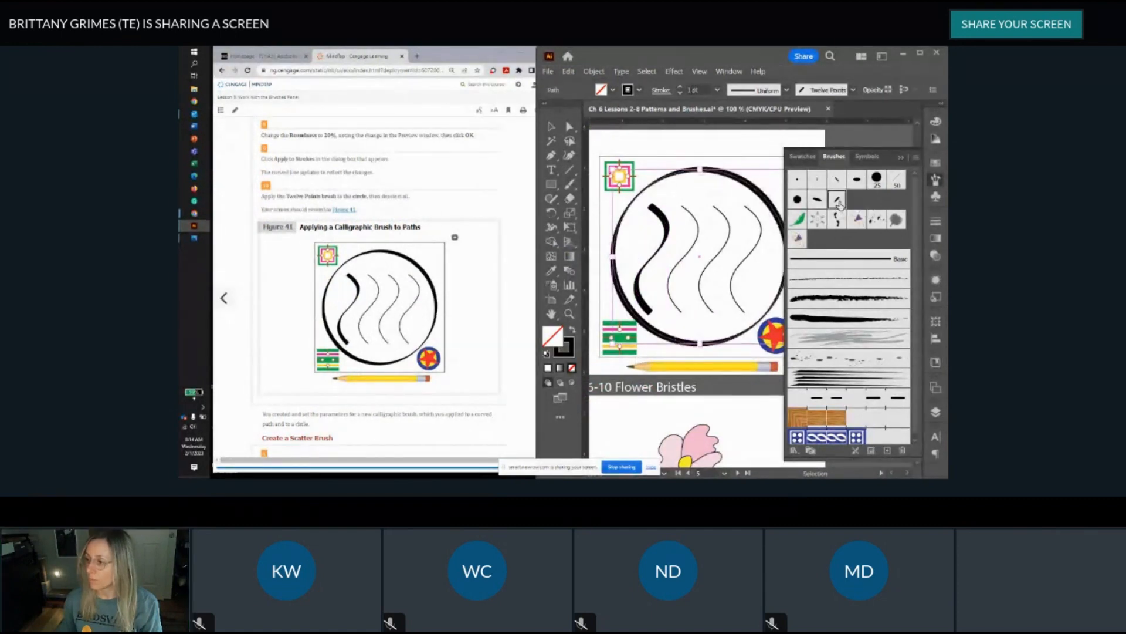
Step: Bring up the textbook's Create a Scatter Brush instructions and enlarge the reader text
{"action": "scroll", "coordinate": [658, 323], "scroll_direction": "down", "scroll_amount": 1}
{"action": "scroll", "coordinate": [657, 323], "scroll_direction": "up", "scroll_amount": 2}
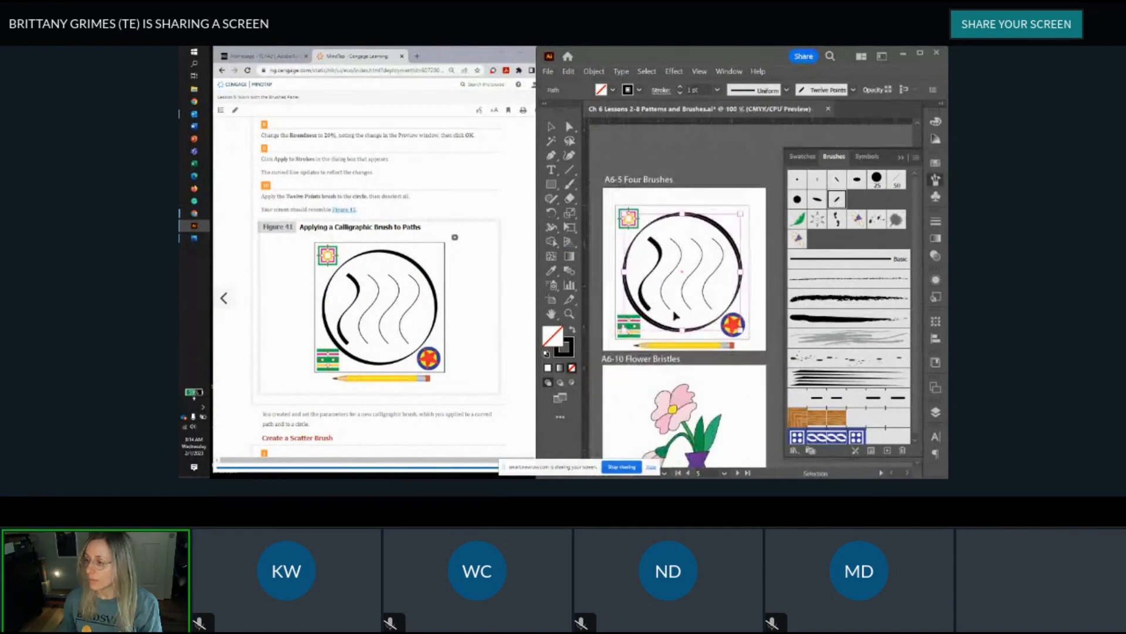
{"action": "scroll", "coordinate": [674, 315], "scroll_direction": "down", "scroll_amount": 1}
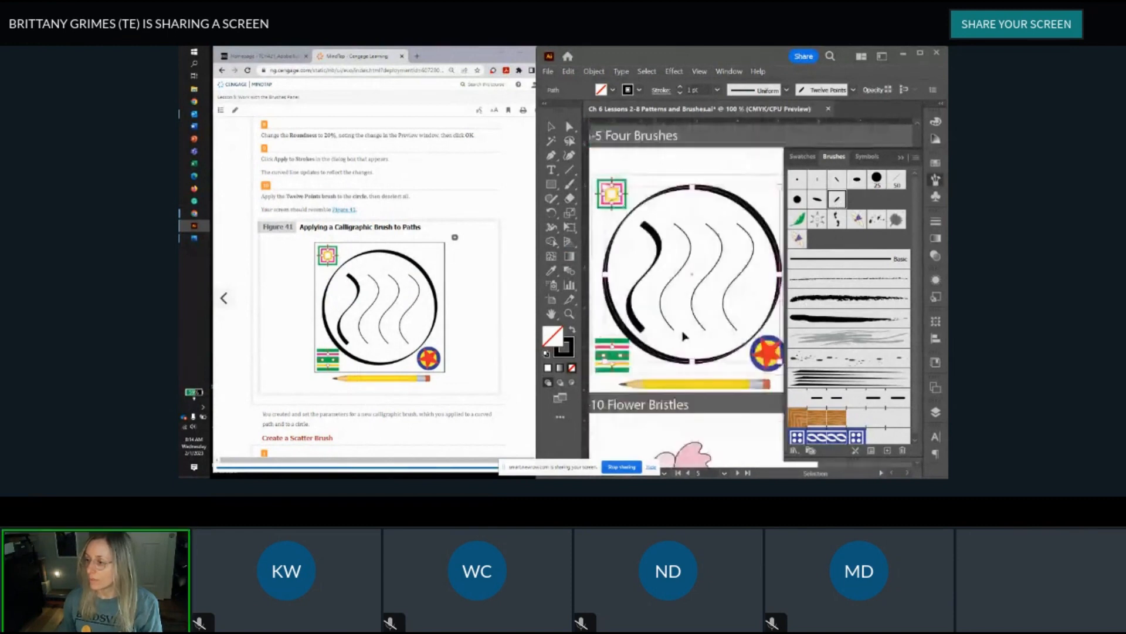
{"action": "scroll", "coordinate": [456, 299], "scroll_direction": "down", "scroll_amount": 3}
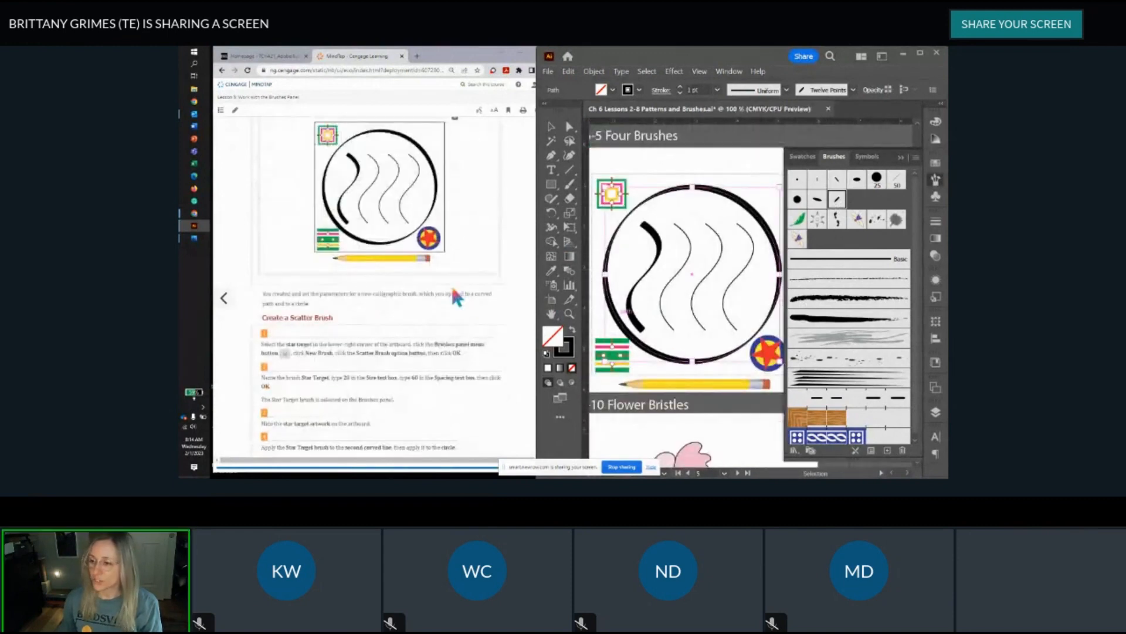
{"action": "scroll", "coordinate": [456, 297], "scroll_direction": "down", "scroll_amount": 3}
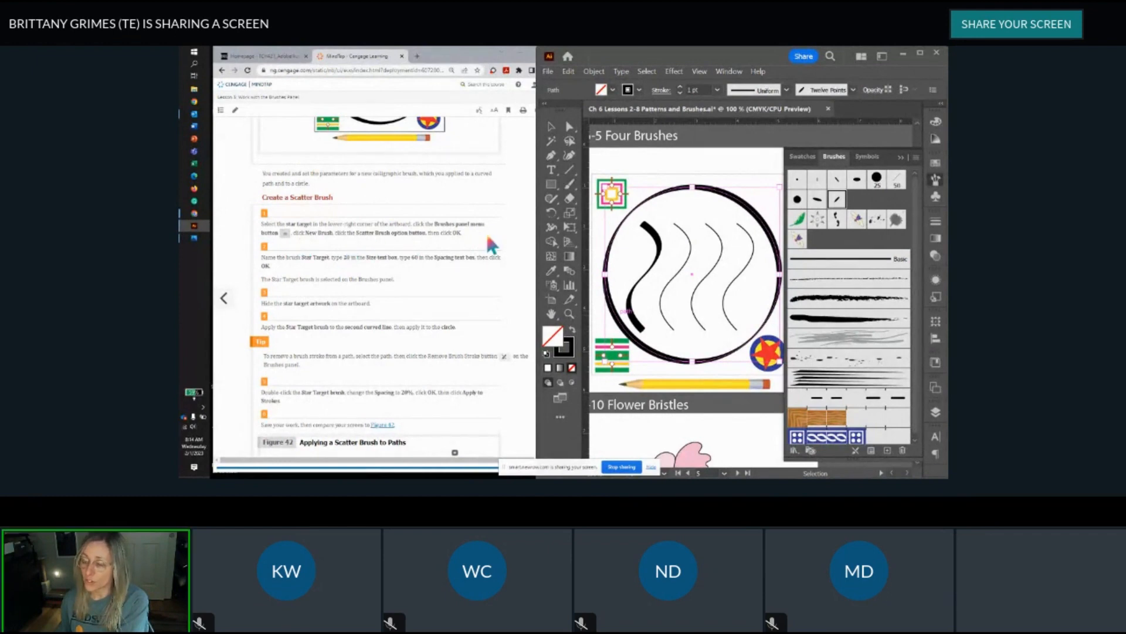
{"action": "left_click", "coordinate": [492, 109]}
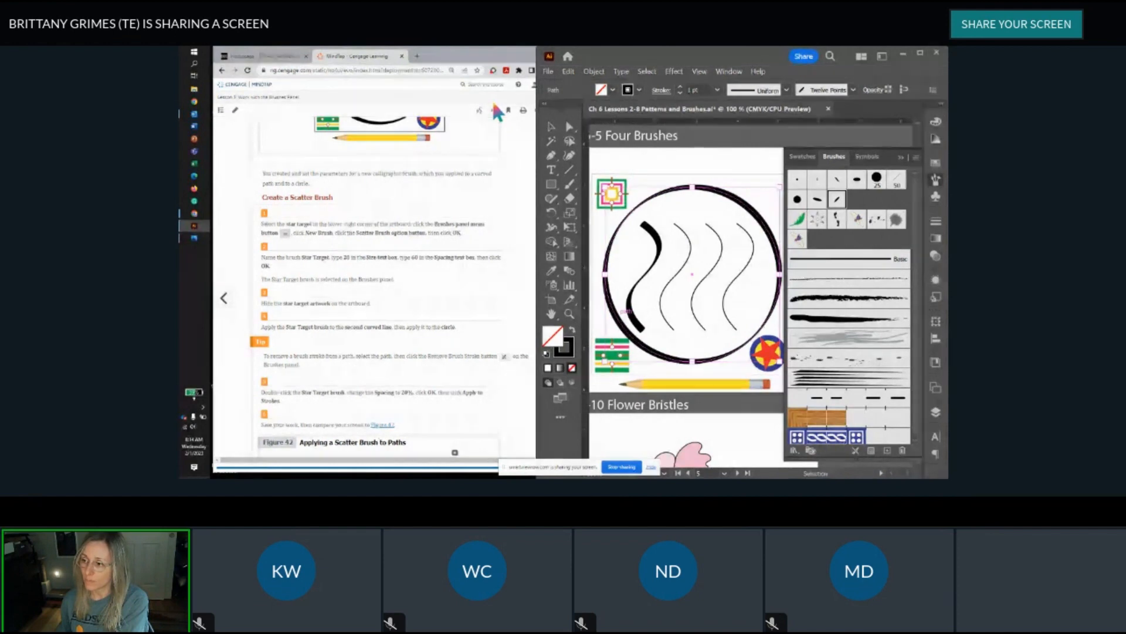
{"action": "left_click", "coordinate": [513, 128]}
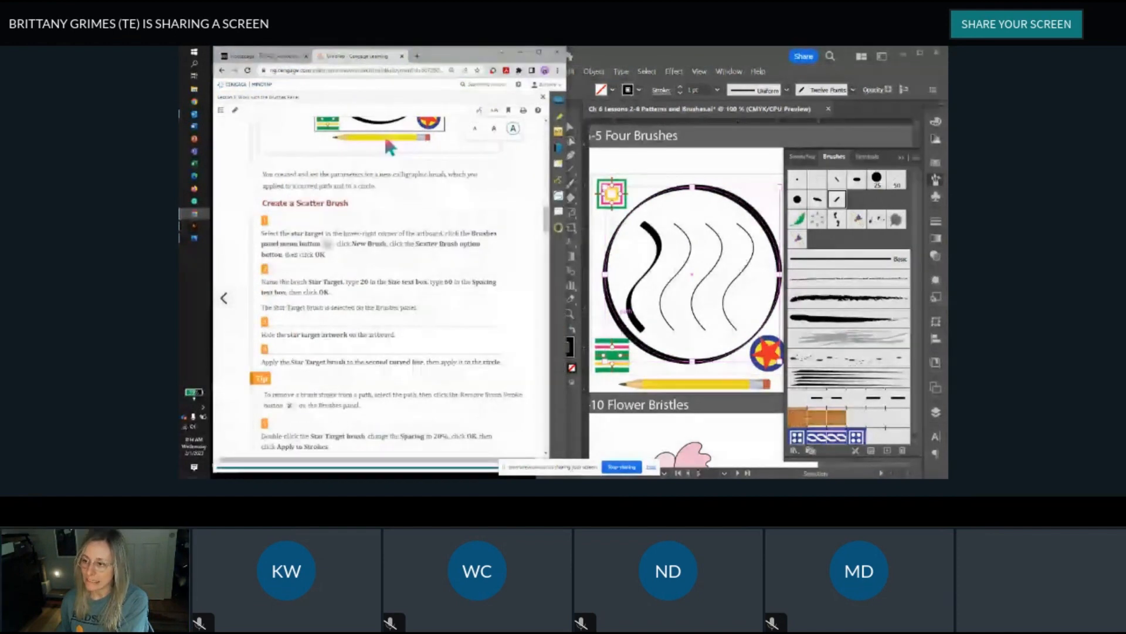
{"action": "scroll", "coordinate": [390, 176], "scroll_direction": "down", "scroll_amount": 1}
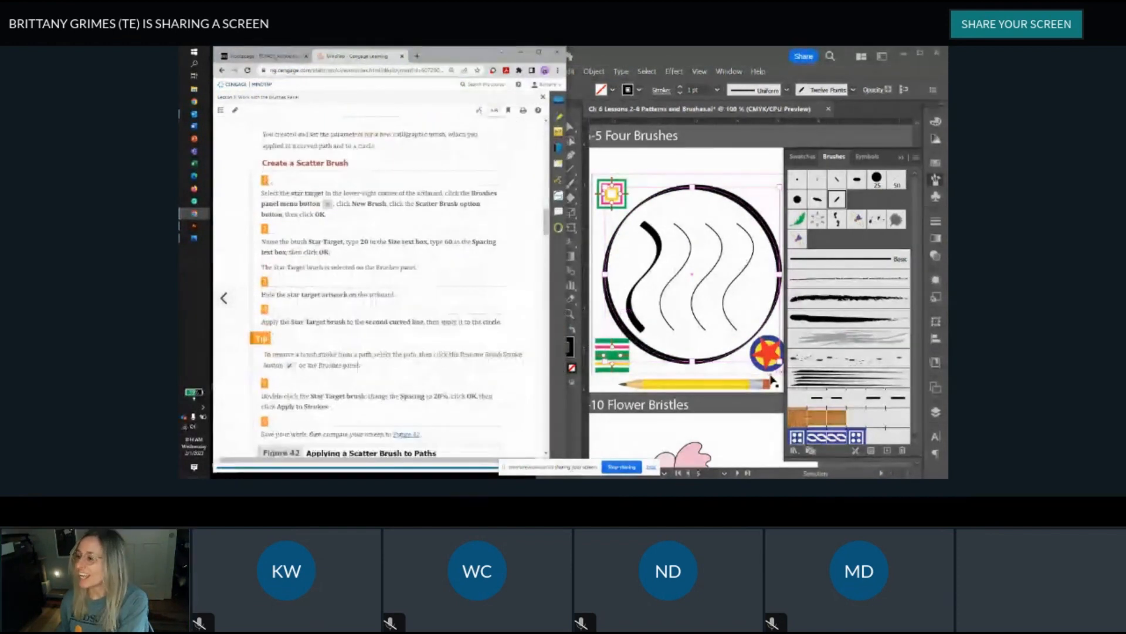
Step: Start a new scatter brush from the star target artwork in the lower-right corner of the Four Brushes artboard
{"action": "left_click", "coordinate": [686, 319]}
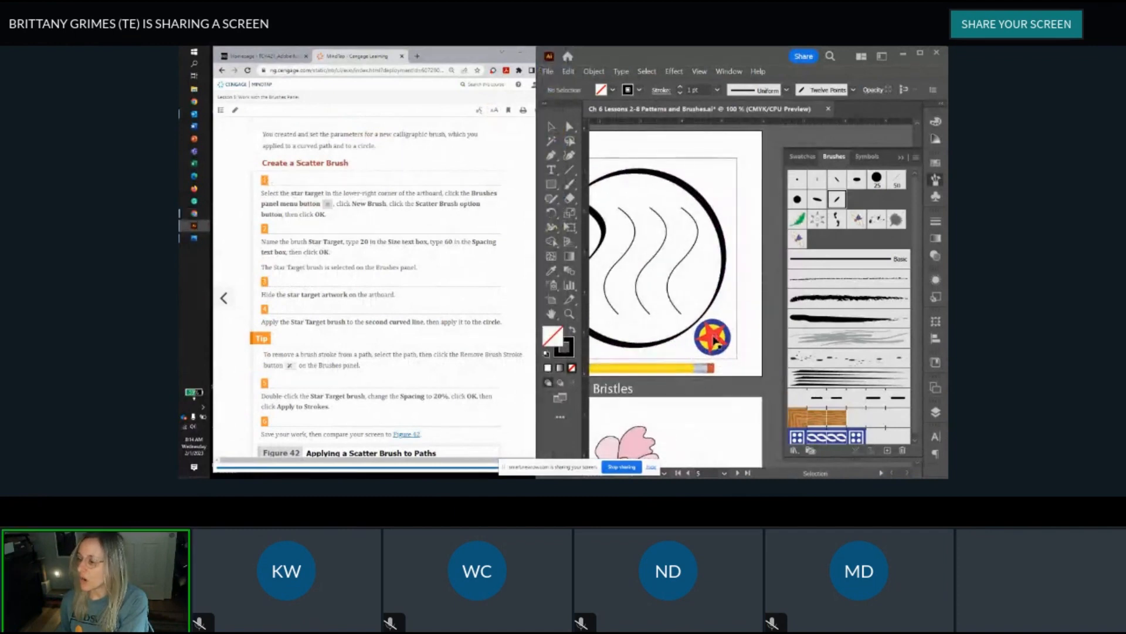
{"action": "left_click", "coordinate": [714, 340]}
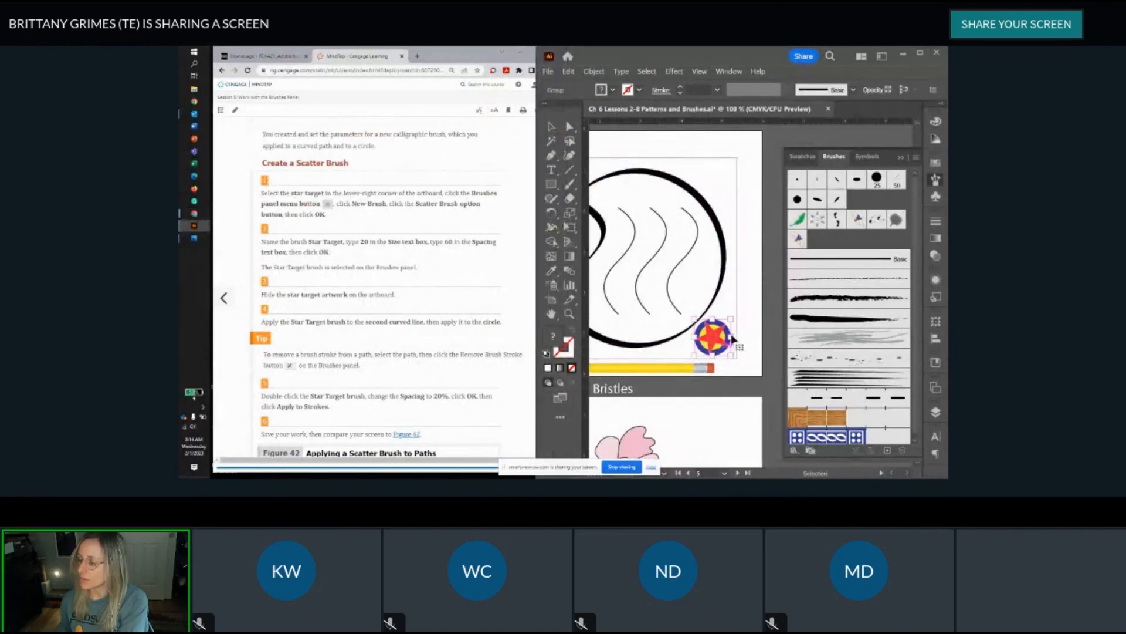
{"action": "scroll", "coordinate": [724, 349], "scroll_direction": "up", "scroll_amount": 1}
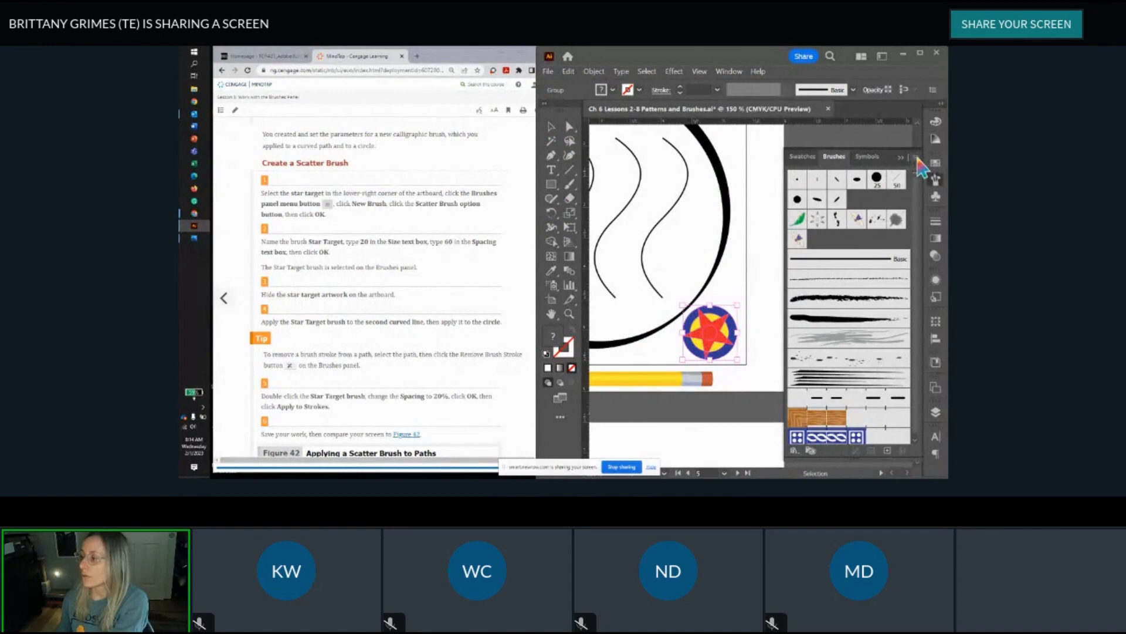
{"action": "left_click", "coordinate": [916, 157]}
{"action": "left_click", "coordinate": [895, 159]}
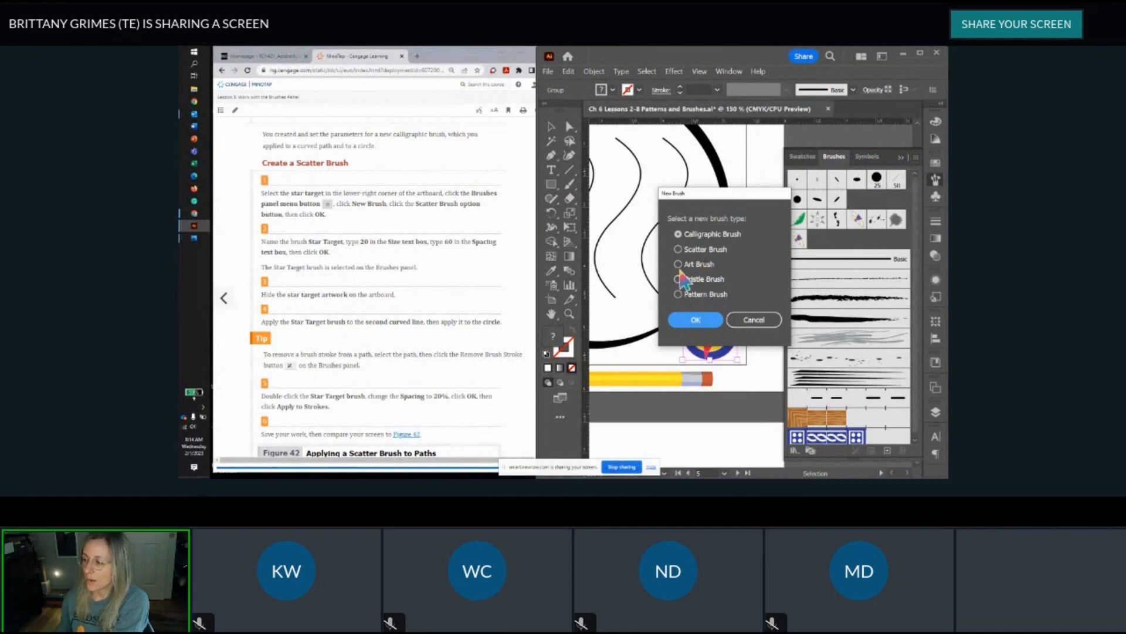
{"action": "left_click", "coordinate": [678, 250]}
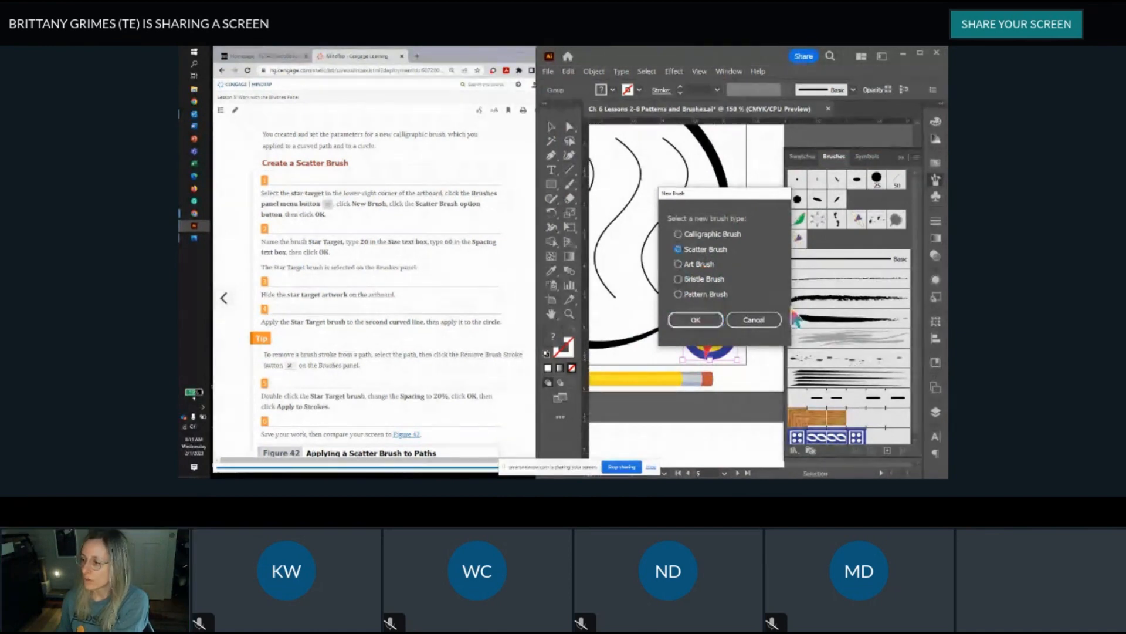
{"action": "left_click", "coordinate": [704, 328]}
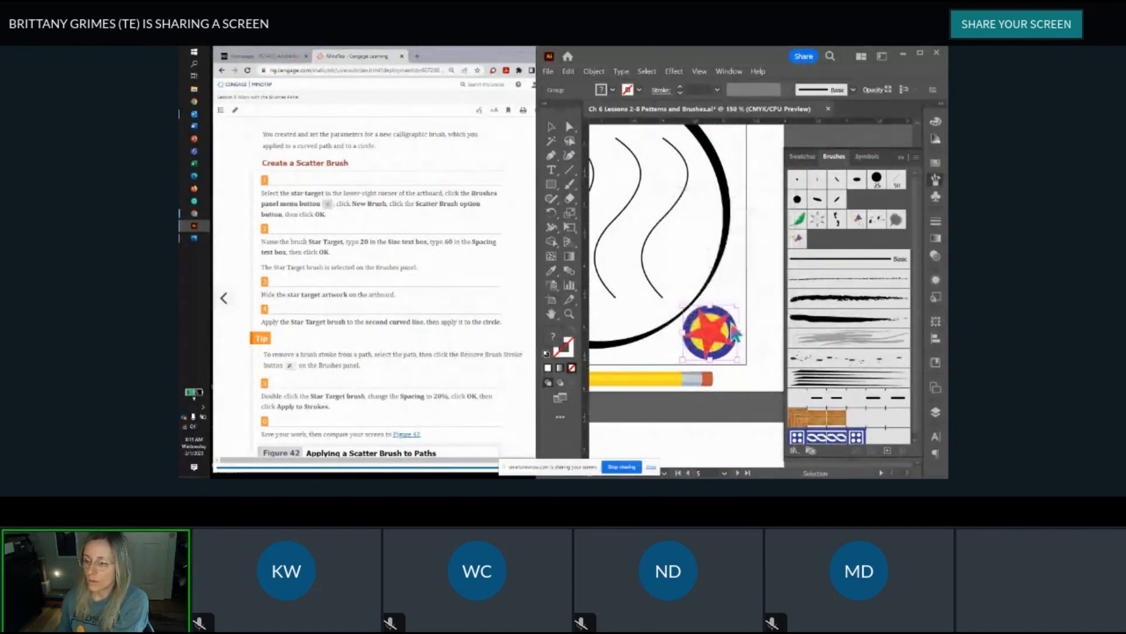
Step: Name the scatter brush Star Target, set its size to 20% and spacing to 60%, and create it
{"action": "left_click_drag", "start_coordinate": [823, 108], "coordinate": [739, 128]}
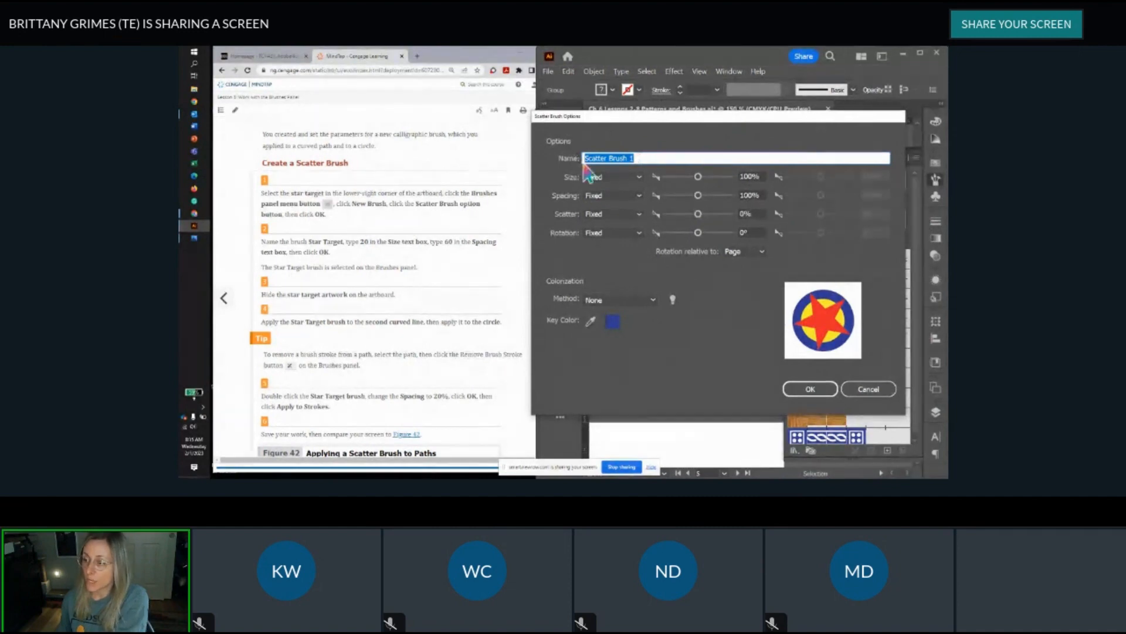
{"action": "type", "text": "Sta"}
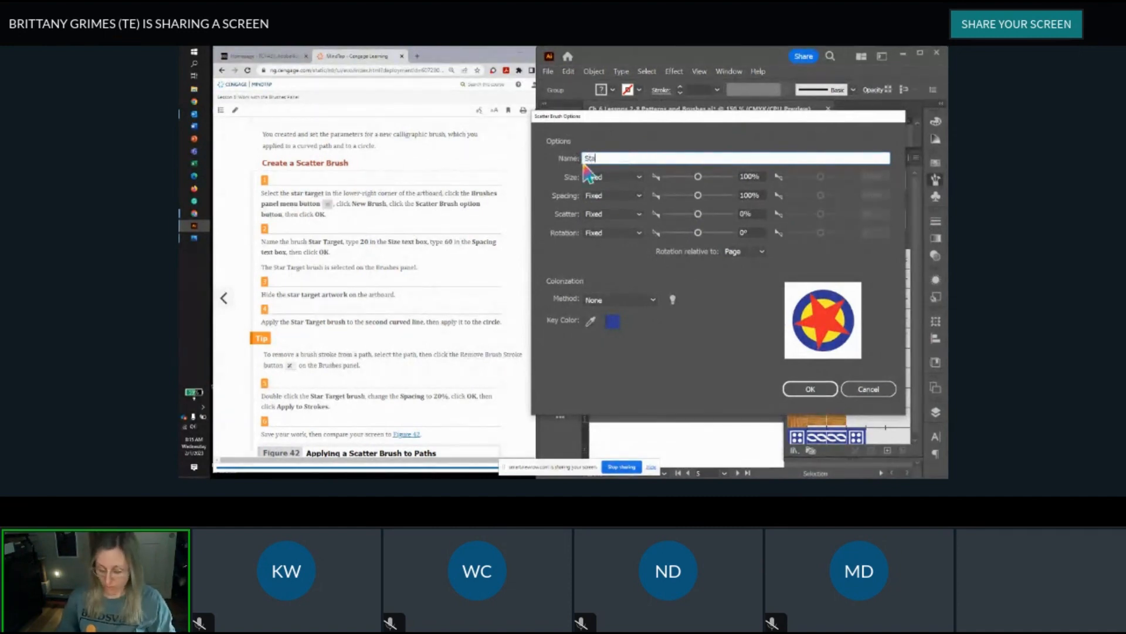
{"action": "type", "text": "r Tar"}
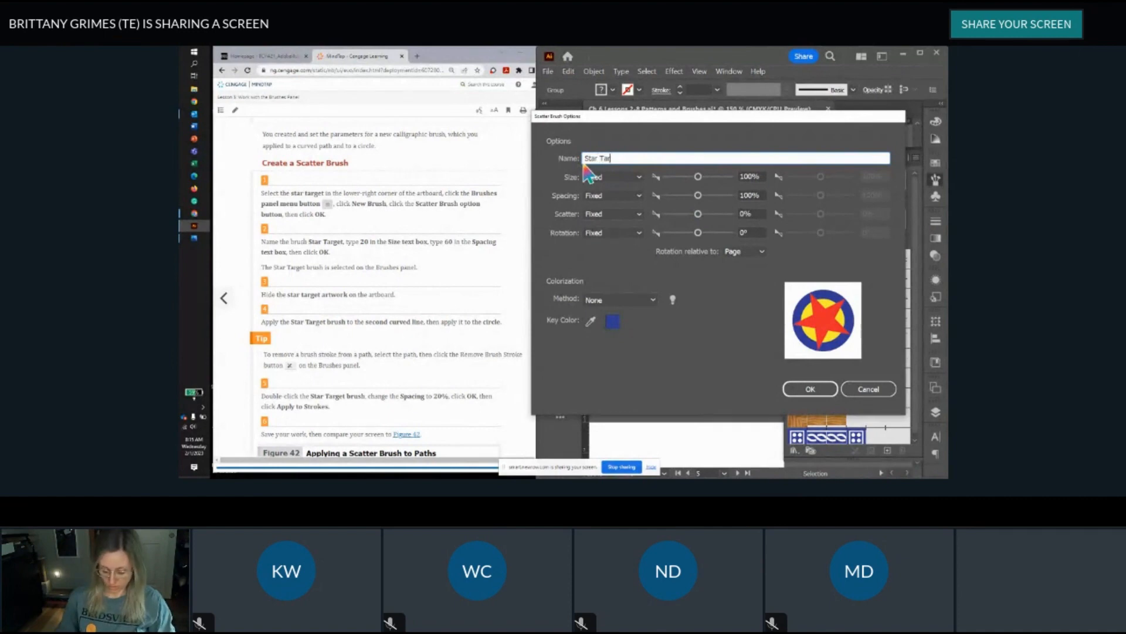
{"action": "type", "text": "get"}
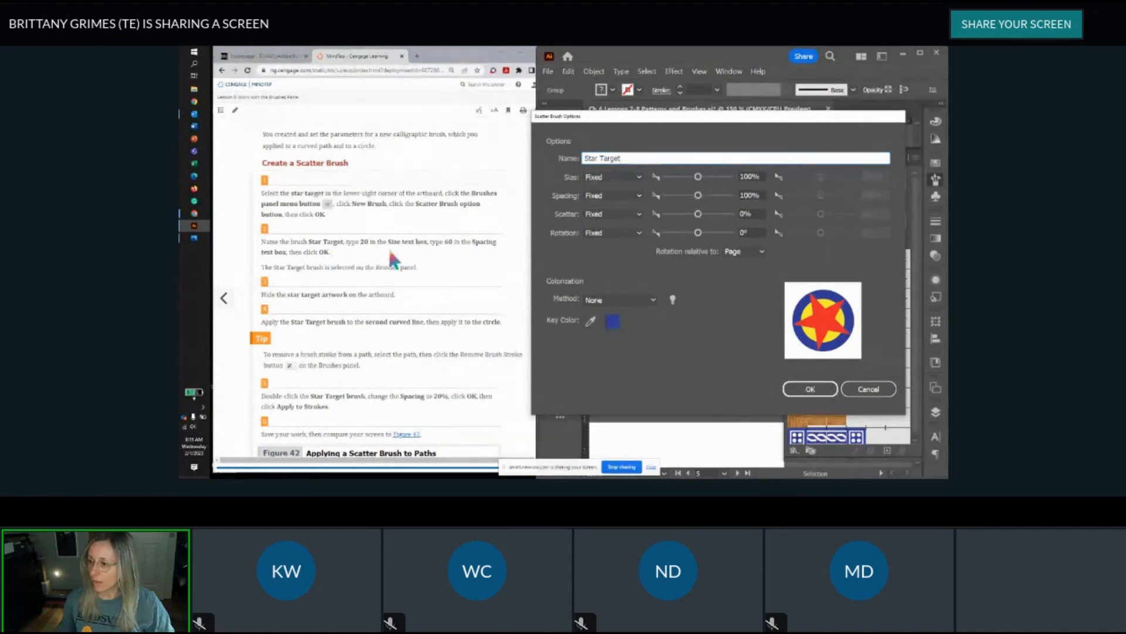
{"action": "left_click", "coordinate": [751, 176]}
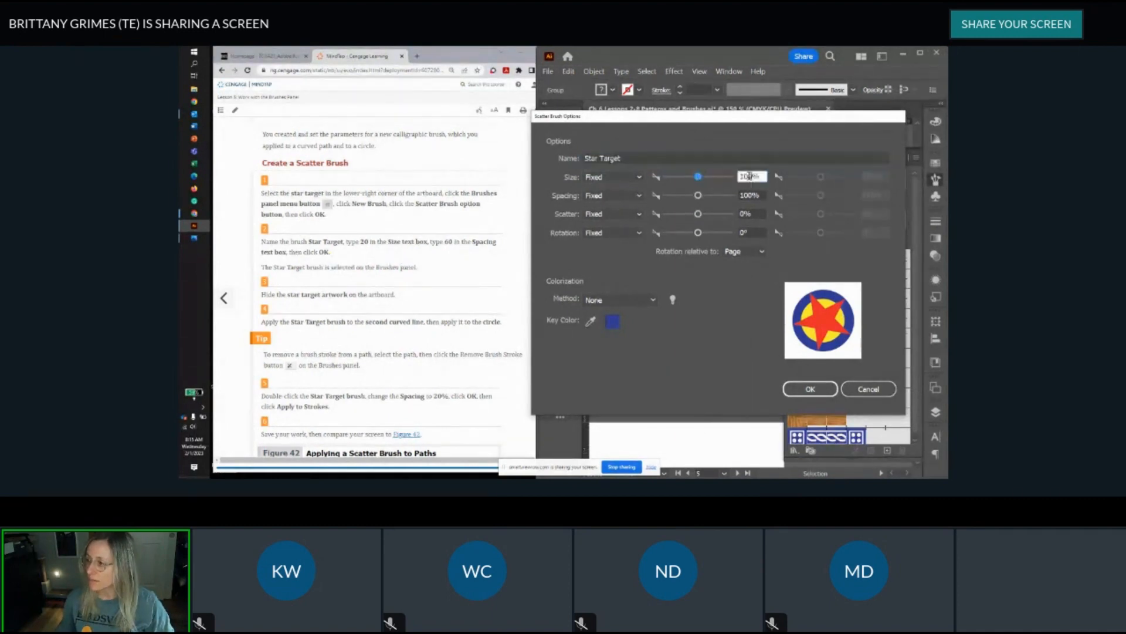
{"action": "type", "text": "20"}
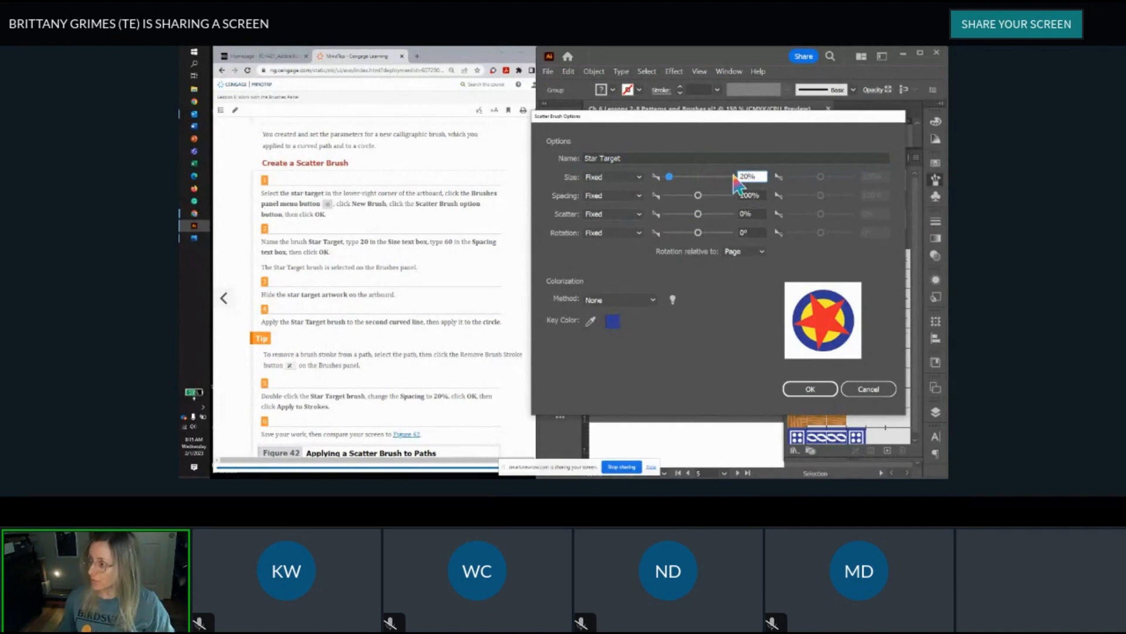
{"action": "left_click", "coordinate": [751, 195]}
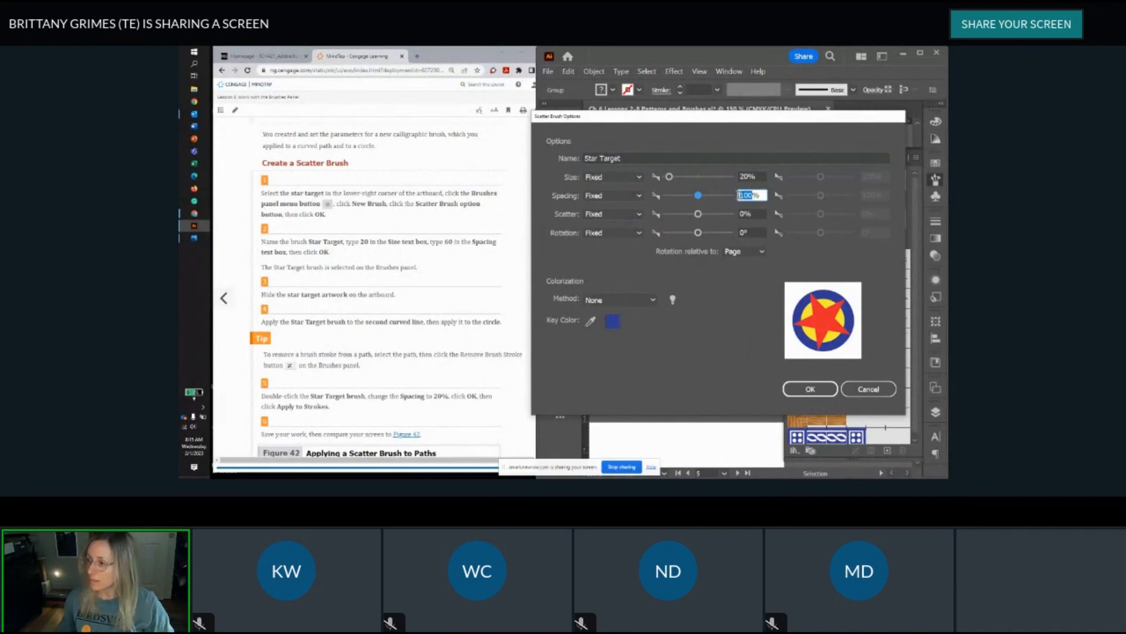
{"action": "type", "text": "60"}
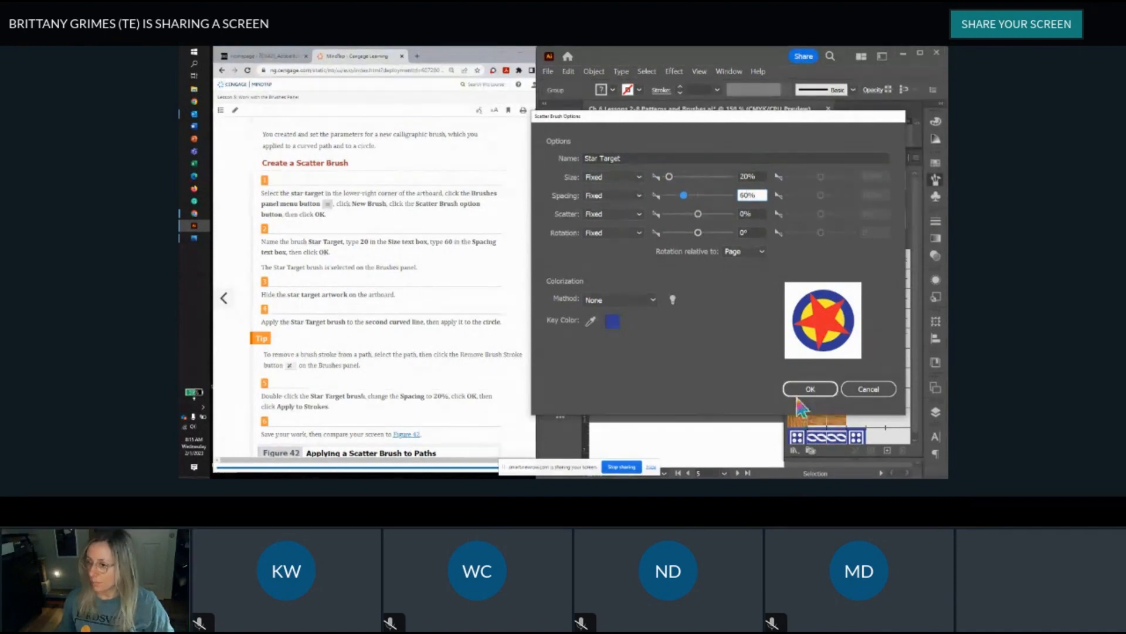
{"action": "left_click", "coordinate": [812, 391]}
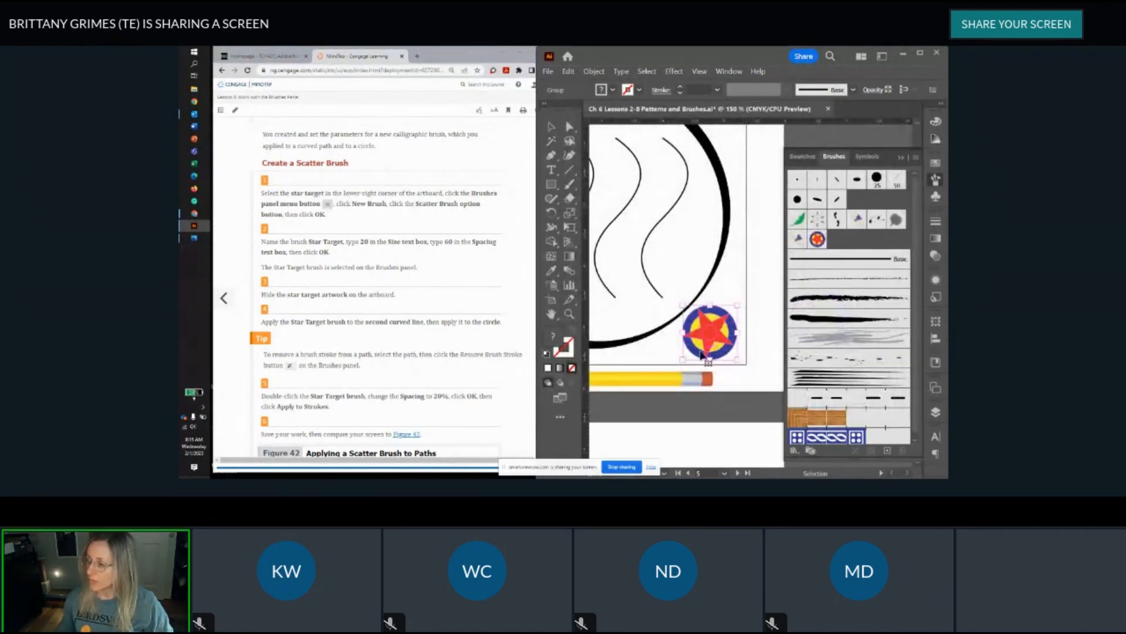
Step: Hide the star target artwork on the Four Brushes artboard
{"action": "left_click_drag", "start_coordinate": [707, 357], "coordinate": [718, 347]}
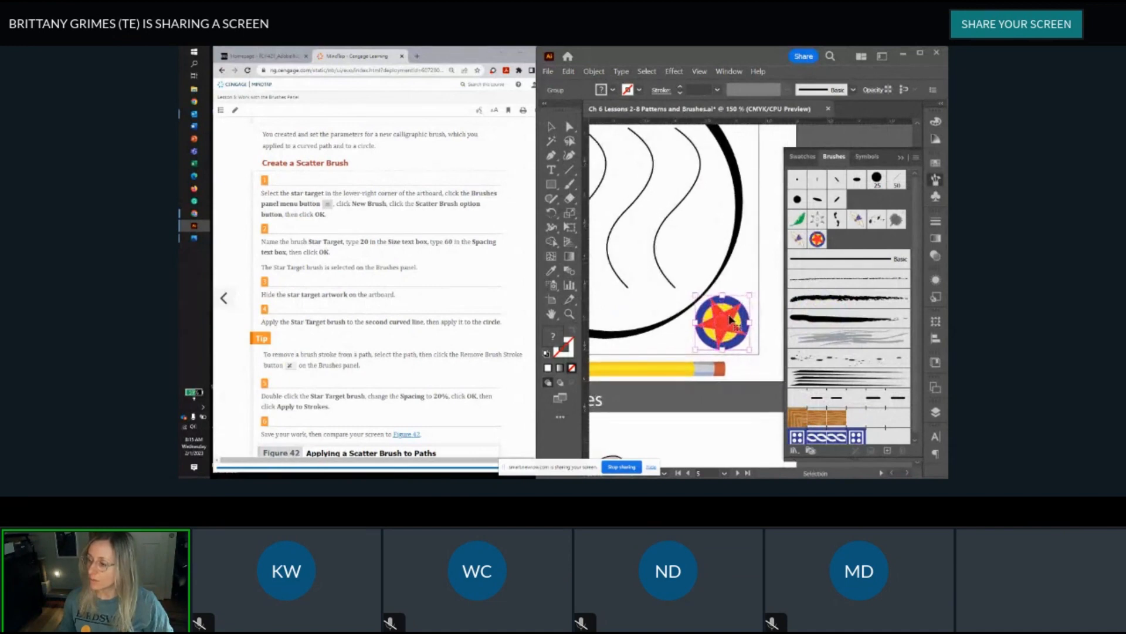
{"action": "left_click", "coordinate": [594, 71]}
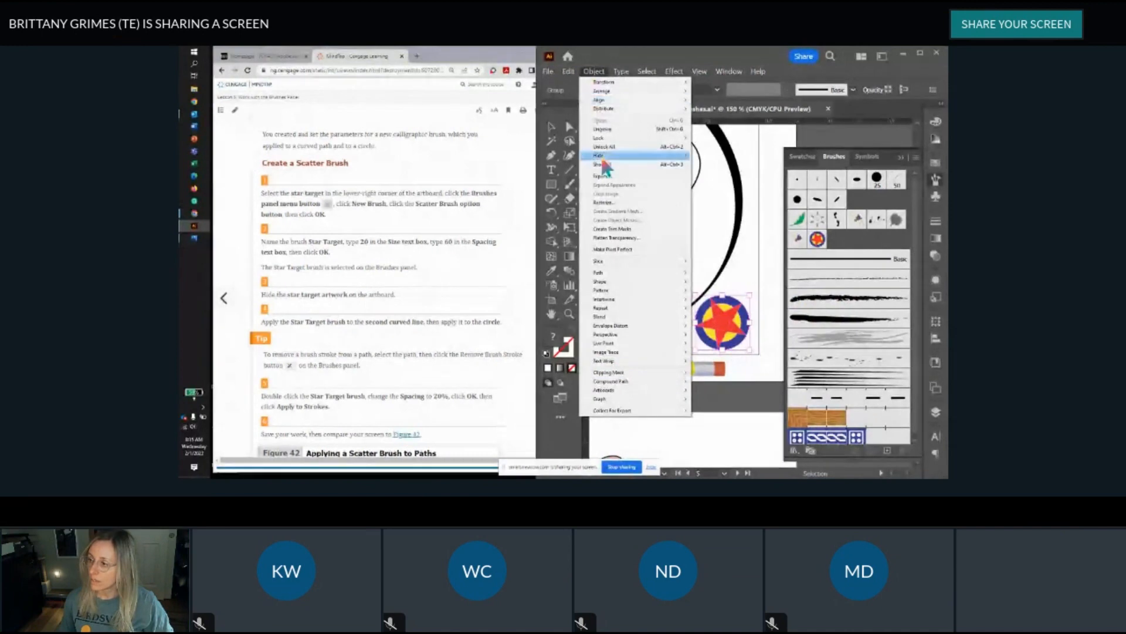
{"action": "mouse_move", "coordinate": [598, 155]}
{"action": "left_click", "coordinate": [702, 157]}
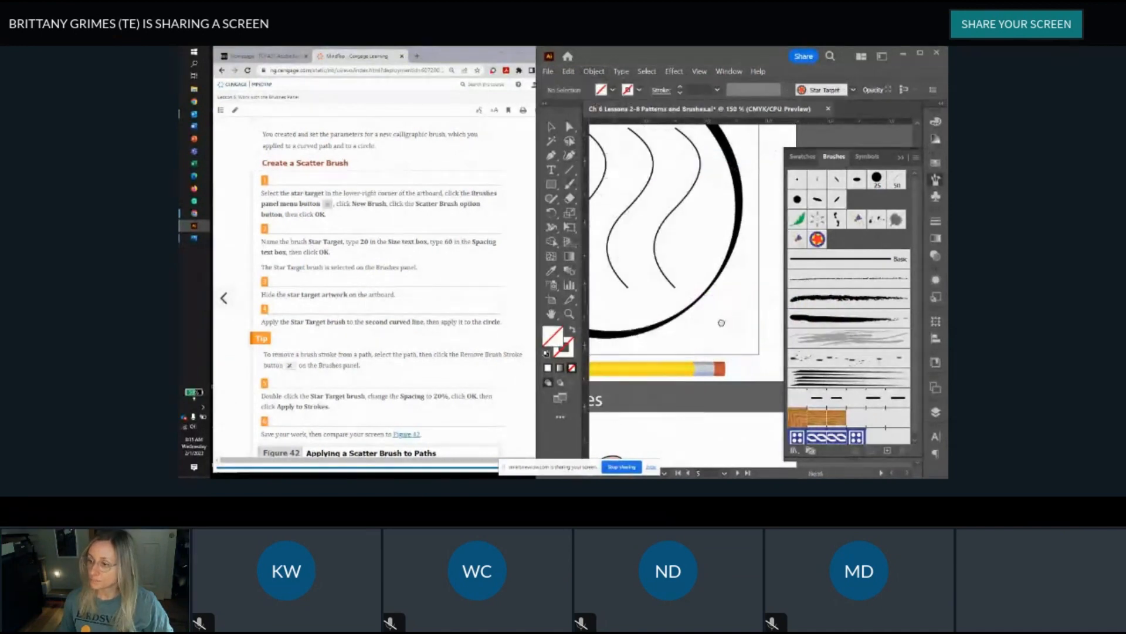
Step: Apply the Star Target brush to the second curved line inside the circle
{"action": "scroll", "coordinate": [719, 321], "scroll_direction": "left", "scroll_amount": 1}
{"action": "scroll", "coordinate": [324, 251], "scroll_direction": "down", "scroll_amount": 1}
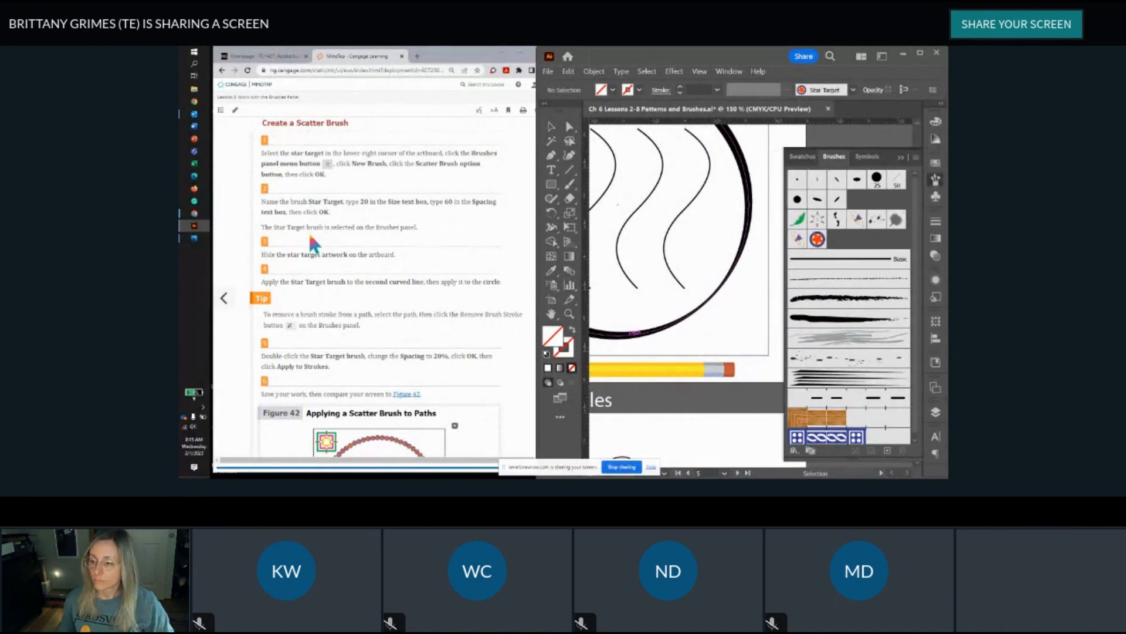
{"action": "scroll", "coordinate": [308, 231], "scroll_direction": "down", "scroll_amount": 1}
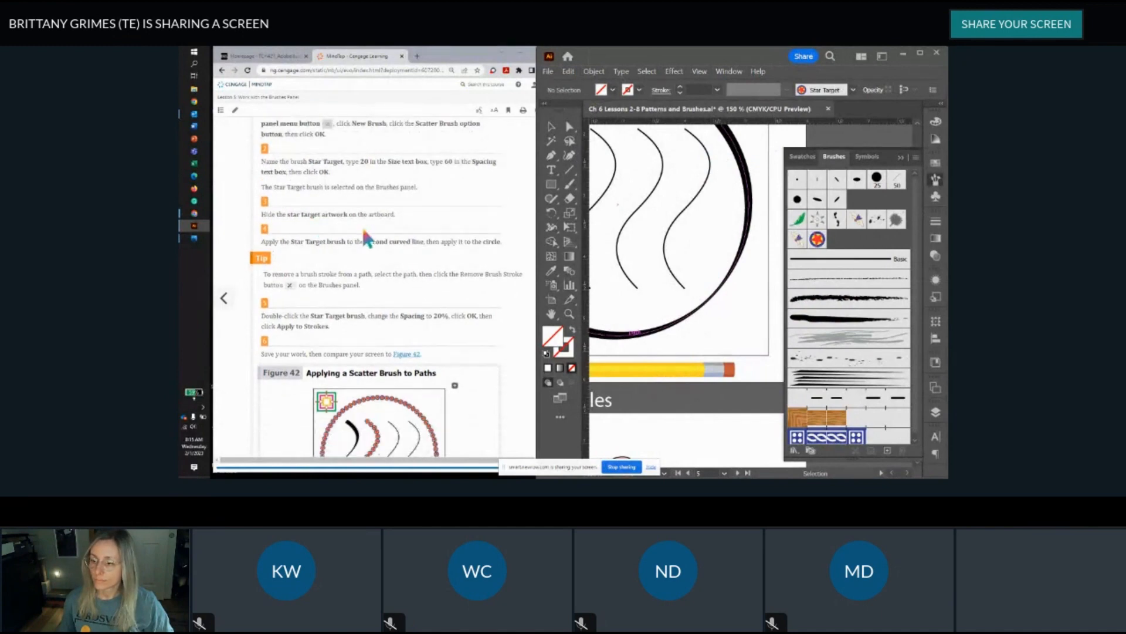
{"action": "scroll", "coordinate": [362, 227], "scroll_direction": "down", "scroll_amount": 1}
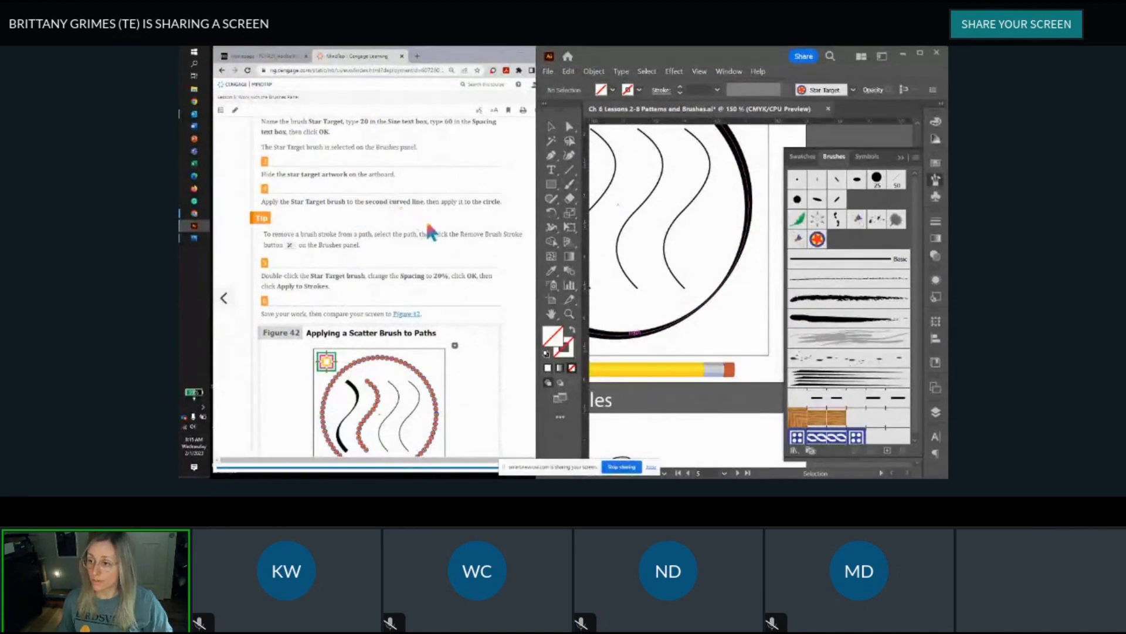
{"action": "scroll", "coordinate": [432, 232], "scroll_direction": "down", "scroll_amount": 1}
{"action": "left_click_drag", "start_coordinate": [653, 281], "coordinate": [733, 356]}
{"action": "key", "text": "ctrl+minus"}
{"action": "scroll", "coordinate": [724, 326], "scroll_direction": "down", "scroll_amount": 2}
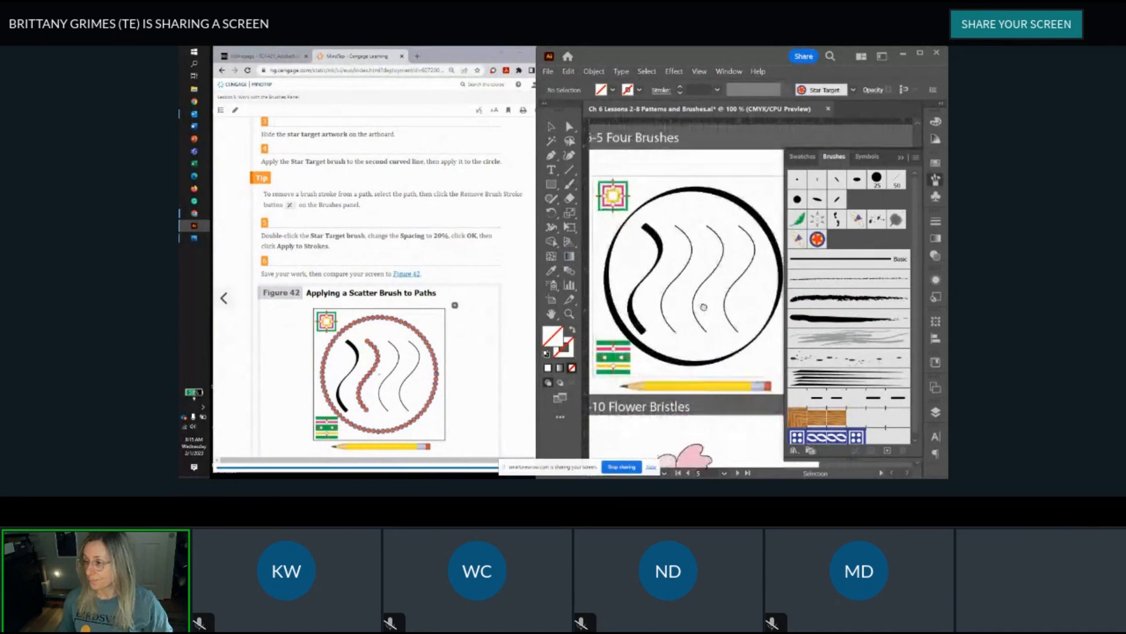
{"action": "left_click", "coordinate": [661, 268]}
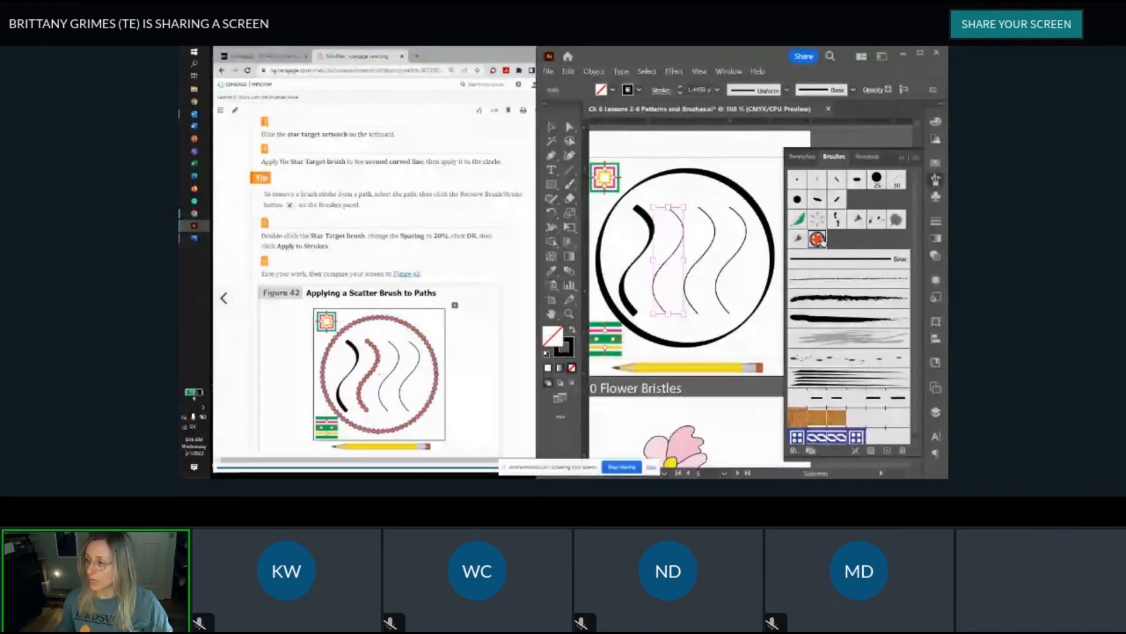
{"action": "left_click", "coordinate": [819, 240]}
{"action": "key", "text": "ctrl+plus"}
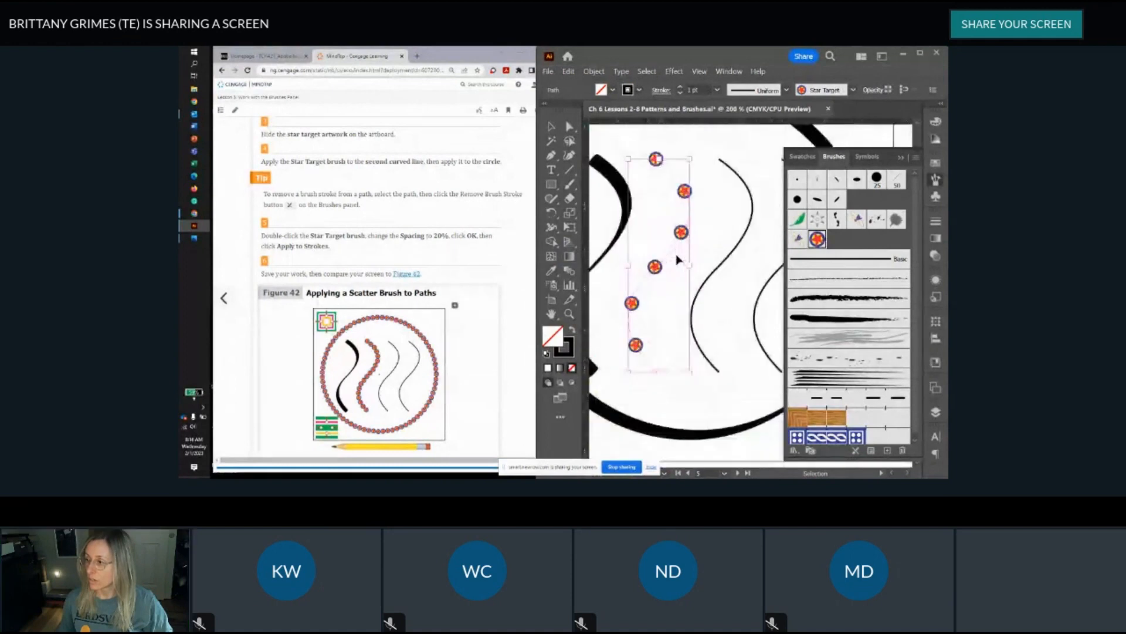
{"action": "key", "text": "ctrl+minus"}
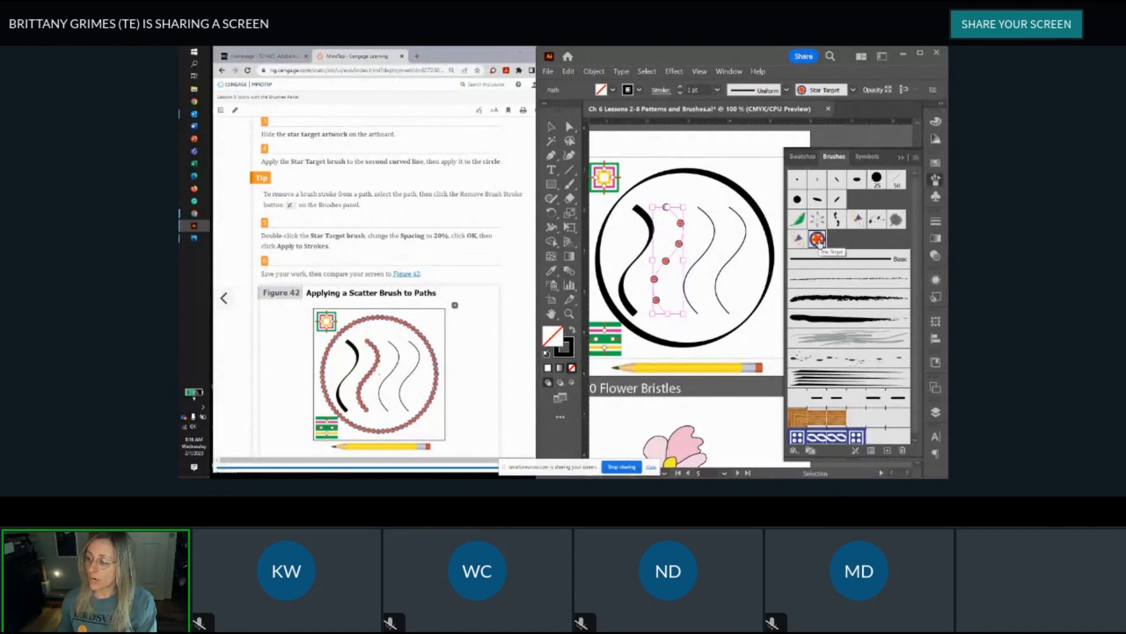
Step: Set the Star Target brush's spacing to 20% and apply the change to the existing brush strokes
{"action": "double_click", "coordinate": [819, 240]}
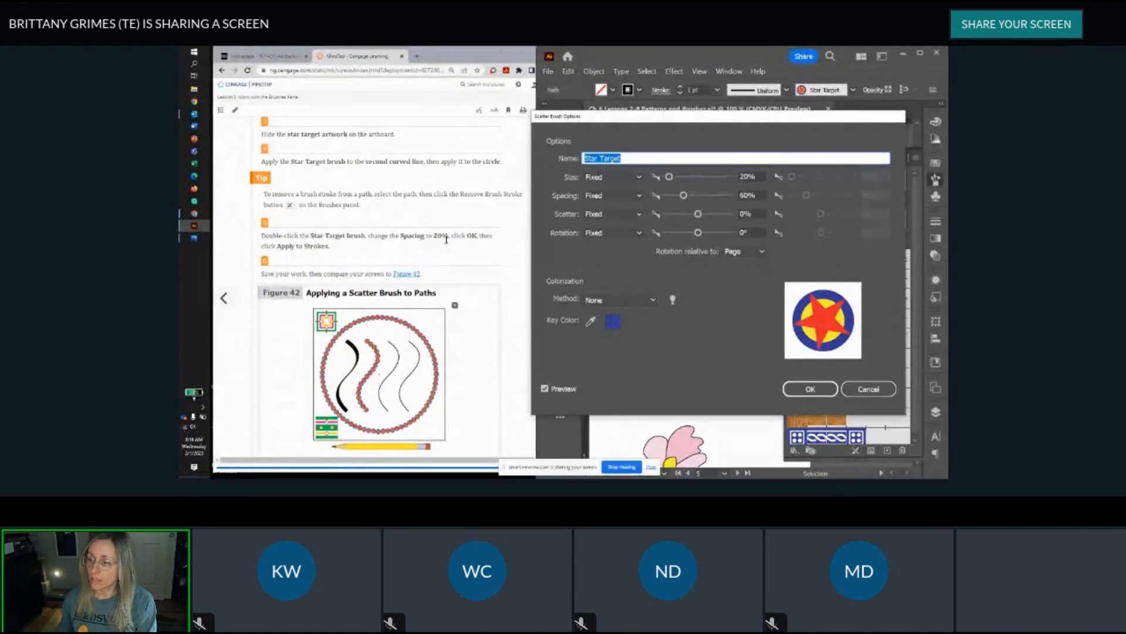
{"action": "left_click", "coordinate": [747, 195]}
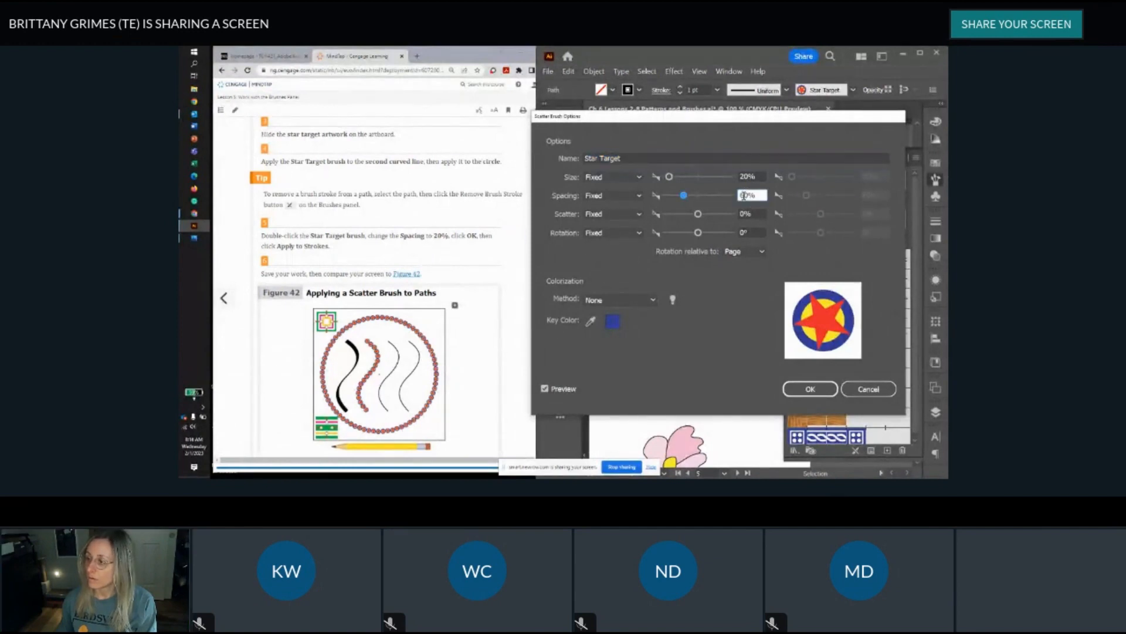
{"action": "type", "text": "2"}
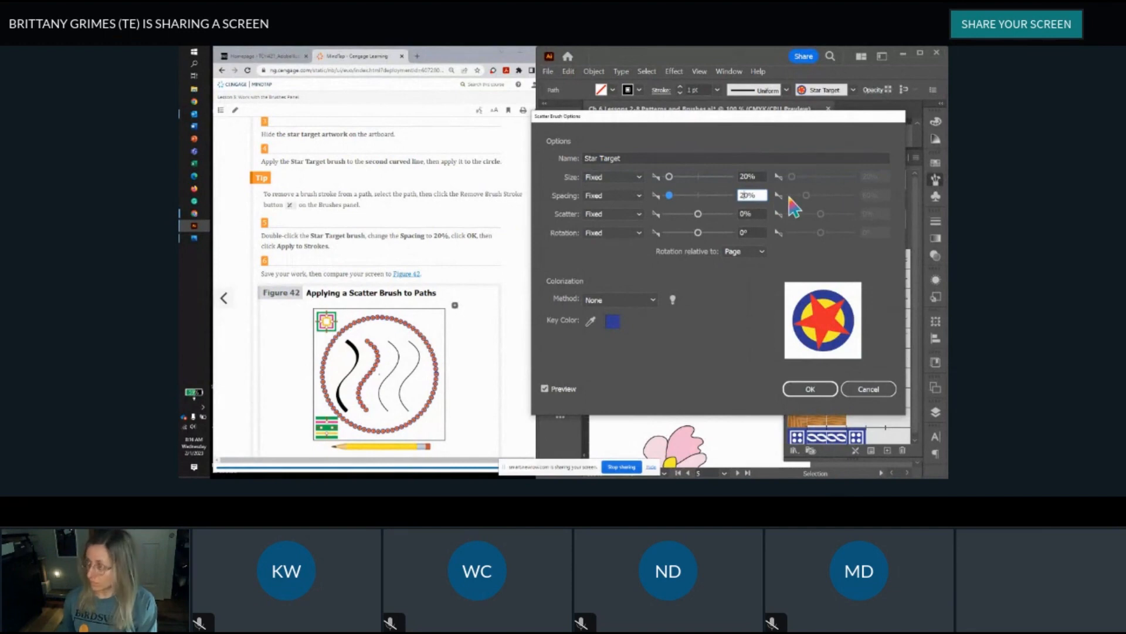
{"action": "left_click", "coordinate": [810, 389]}
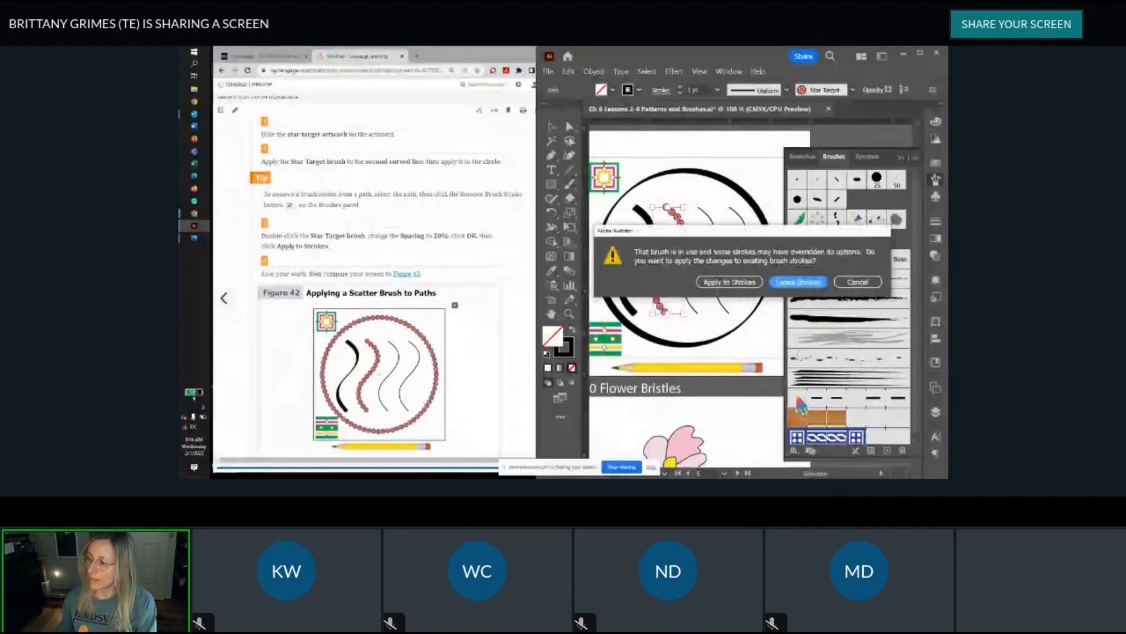
{"action": "left_click", "coordinate": [730, 284]}
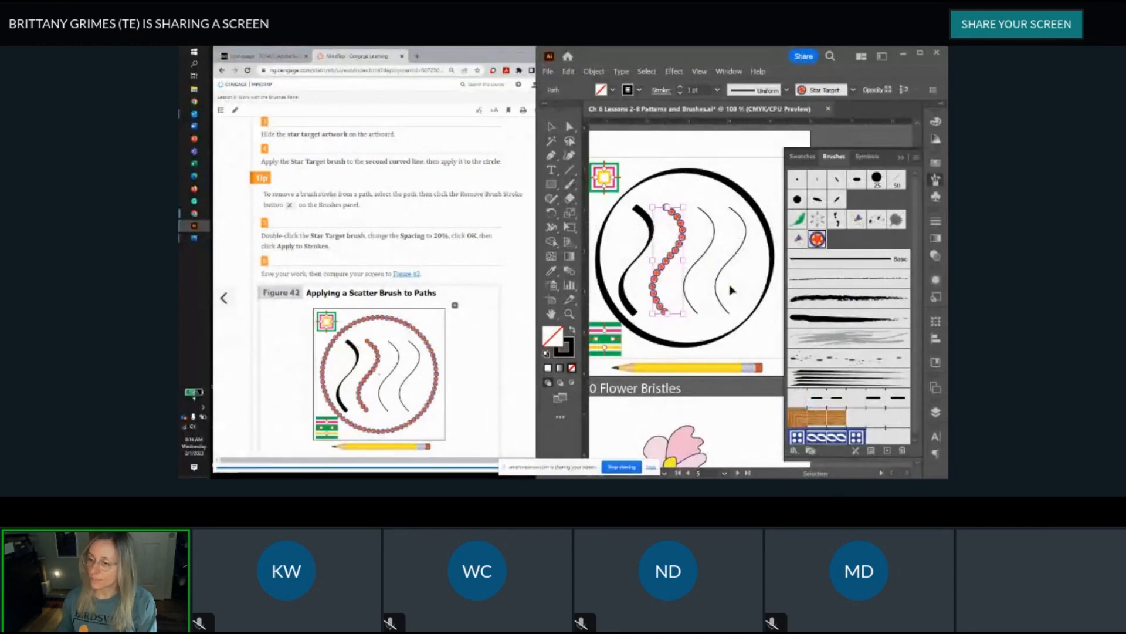
Step: Apply the Star Target brush to the large circle on the Four Brushes artboard
{"action": "scroll", "coordinate": [484, 256], "scroll_direction": "down", "scroll_amount": 1}
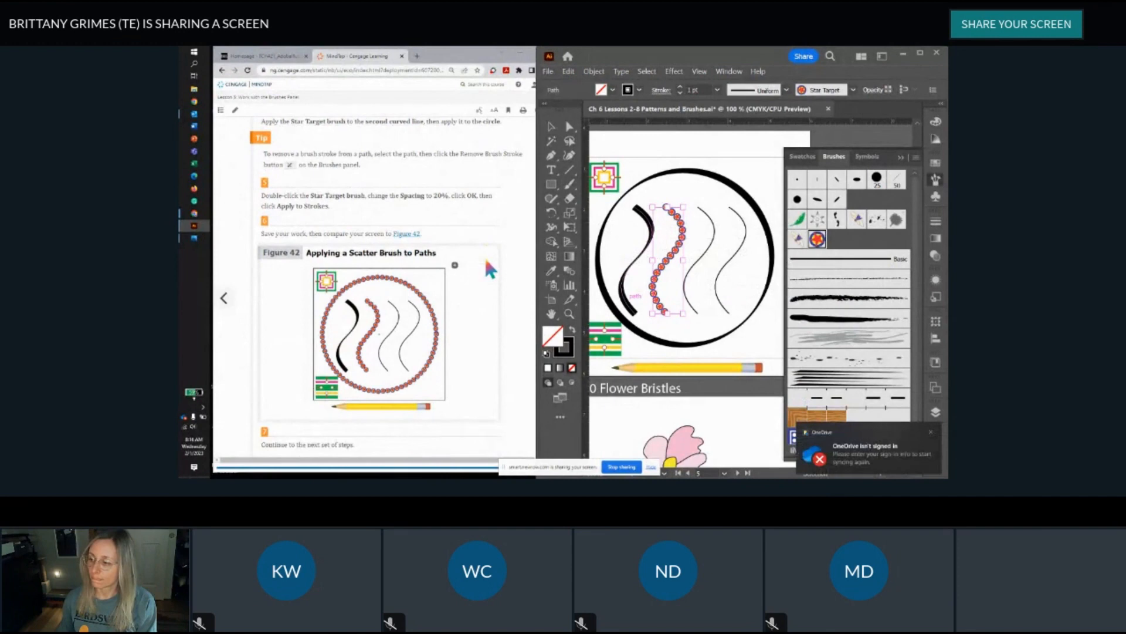
{"action": "left_click", "coordinate": [931, 433]}
{"action": "scroll", "coordinate": [294, 246], "scroll_direction": "down", "scroll_amount": 1}
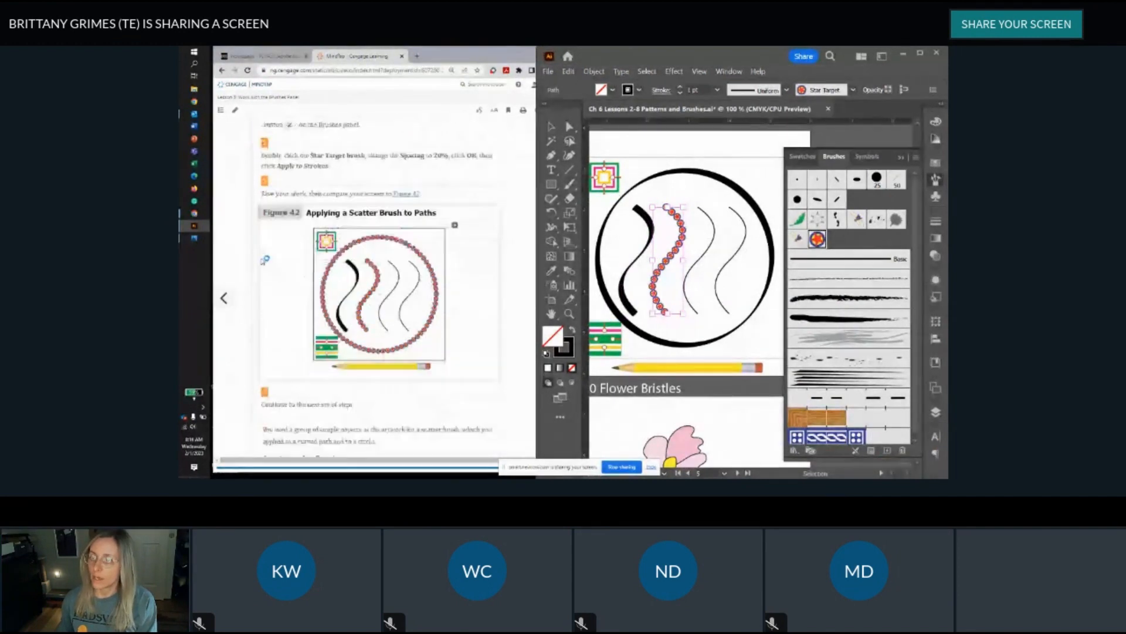
{"action": "scroll", "coordinate": [331, 246], "scroll_direction": "down", "scroll_amount": 2}
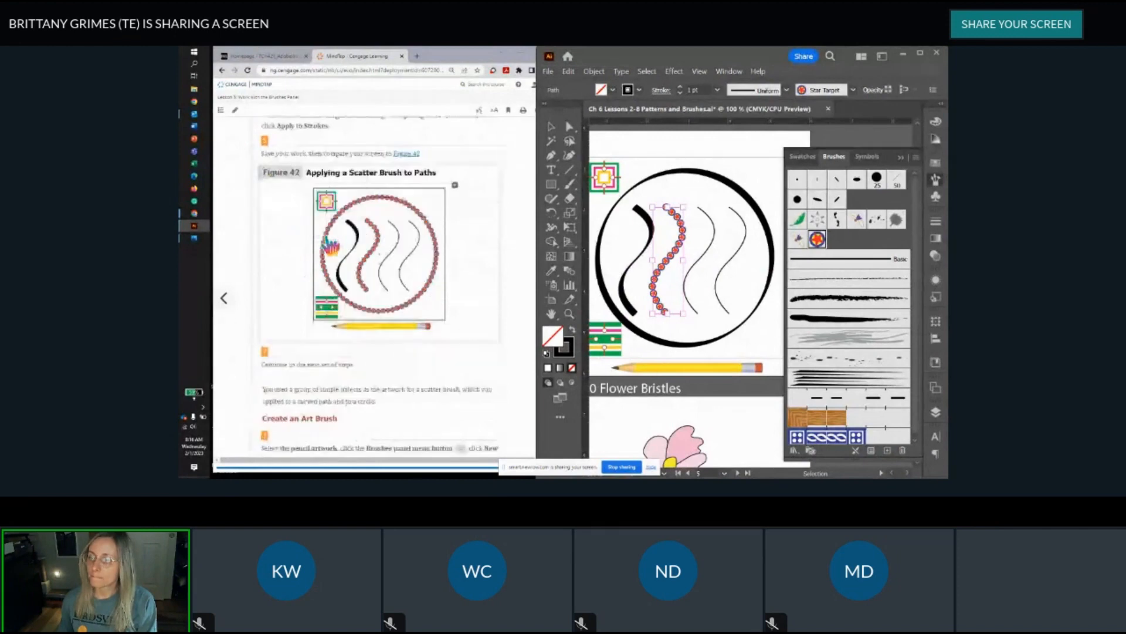
{"action": "scroll", "coordinate": [332, 246], "scroll_direction": "up", "scroll_amount": 1}
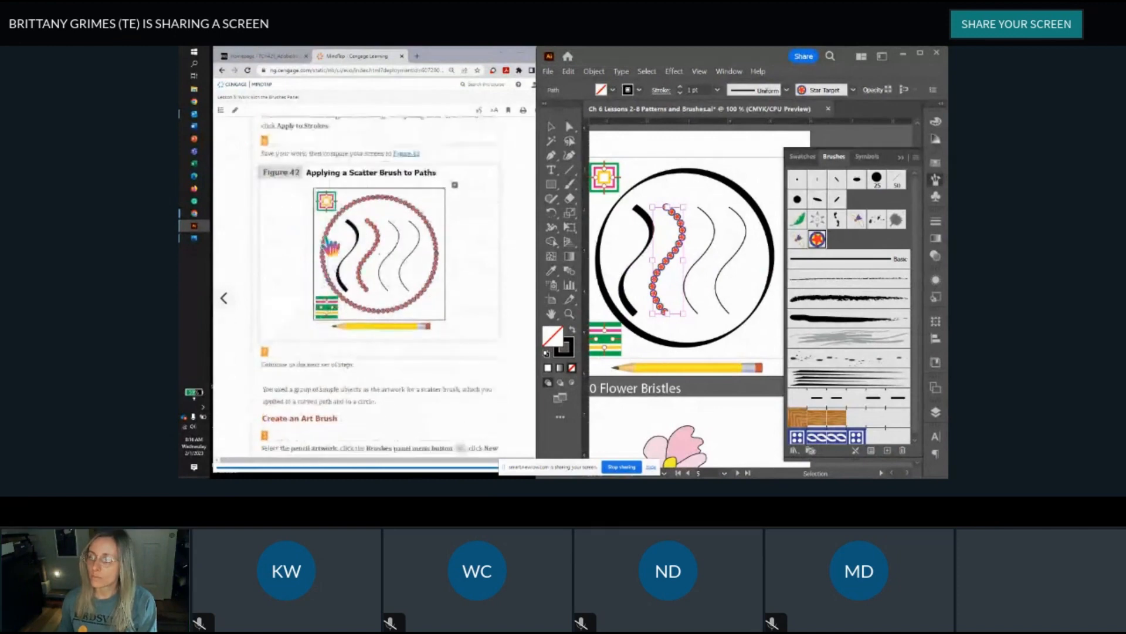
{"action": "left_click", "coordinate": [652, 177]}
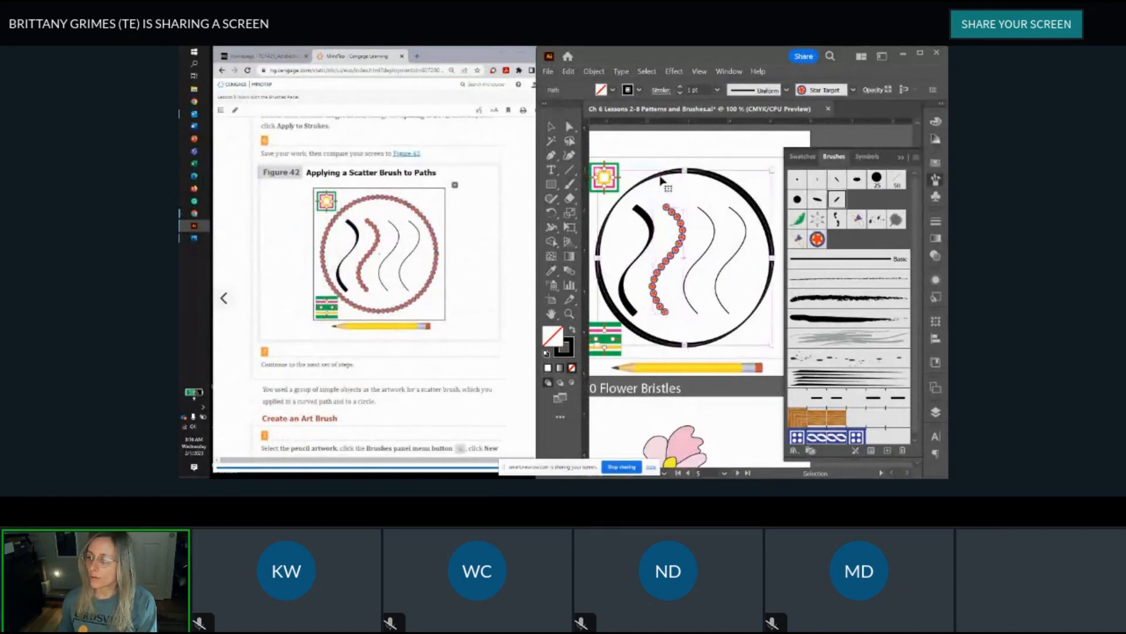
{"action": "left_click", "coordinate": [818, 239]}
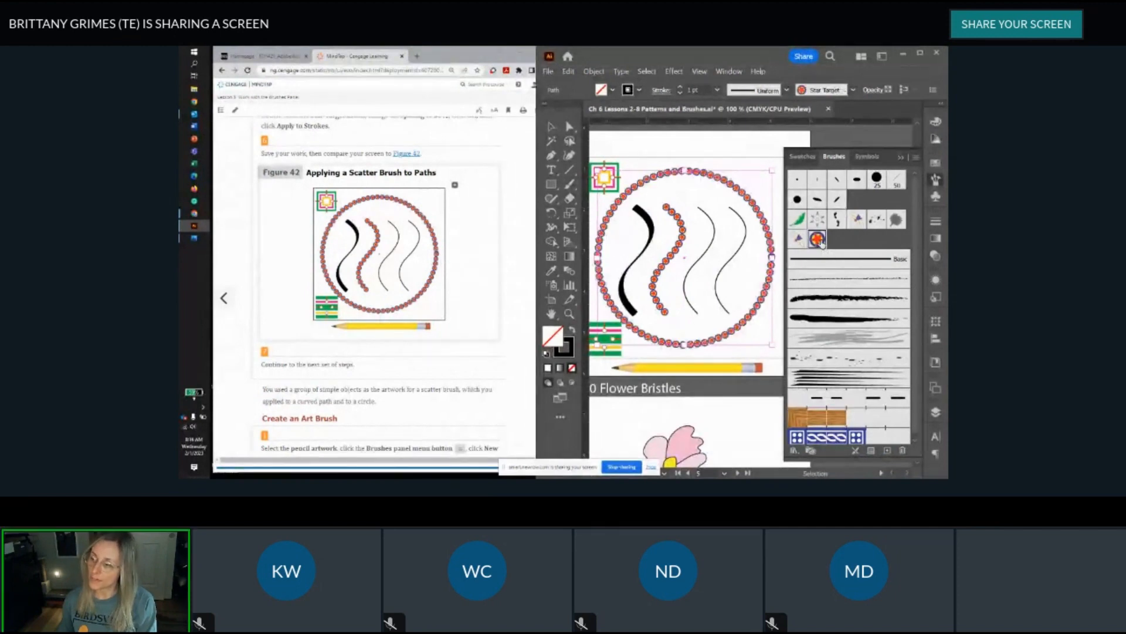
{"action": "left_click", "coordinate": [726, 158]}
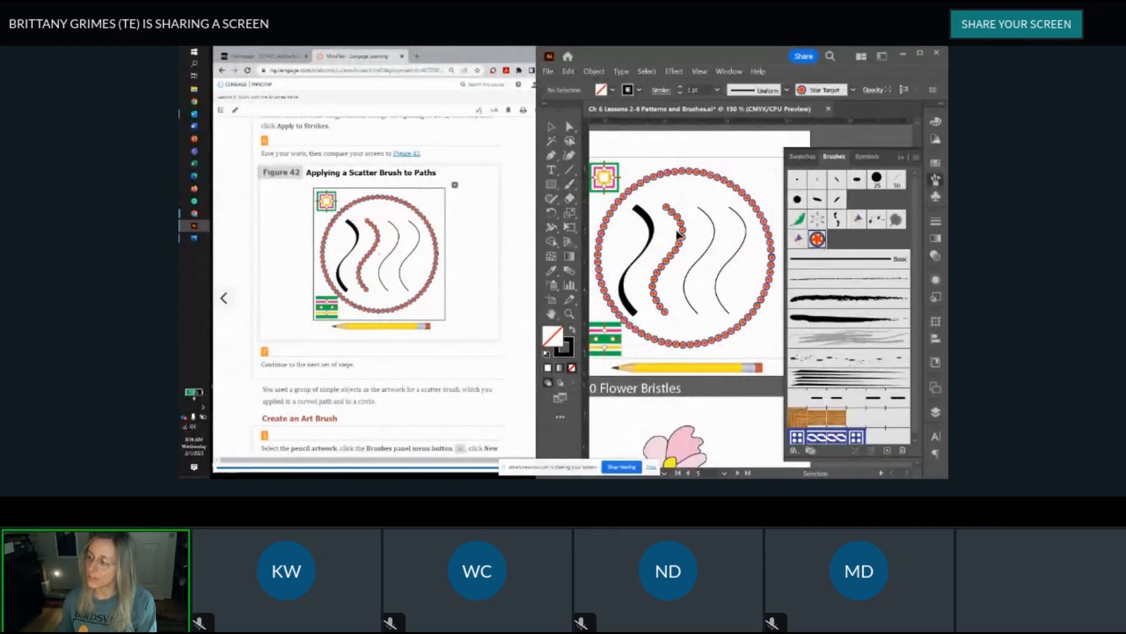
{"action": "scroll", "coordinate": [678, 233], "scroll_direction": "up", "scroll_amount": 3}
{"action": "scroll", "coordinate": [679, 240], "scroll_direction": "down", "scroll_amount": 3}
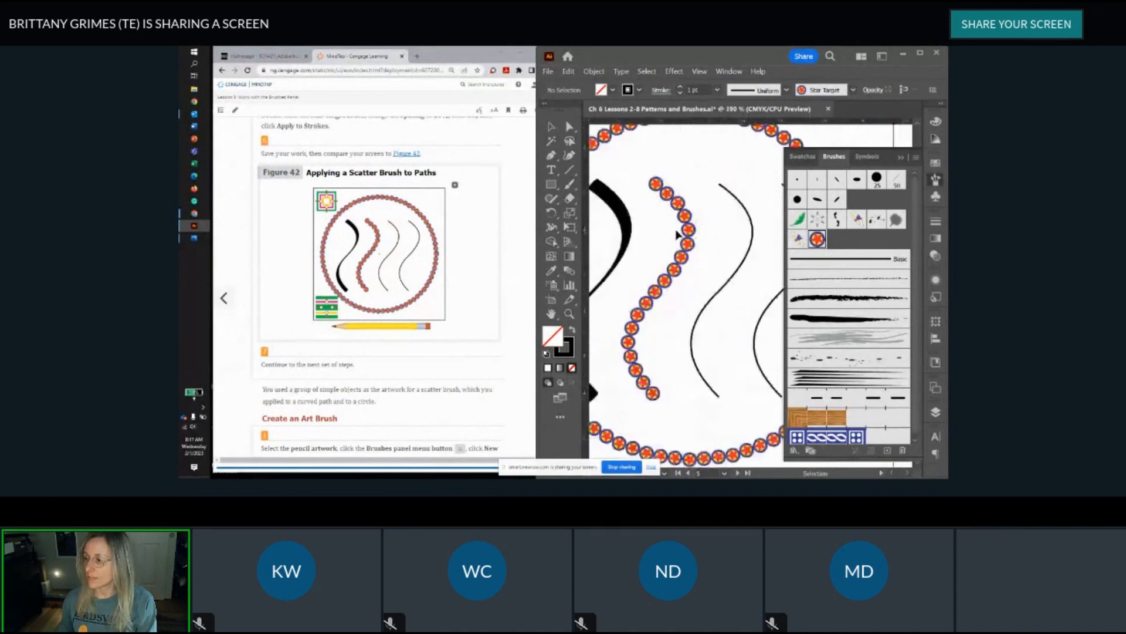
{"action": "scroll", "coordinate": [687, 233], "scroll_direction": "down", "scroll_amount": 1}
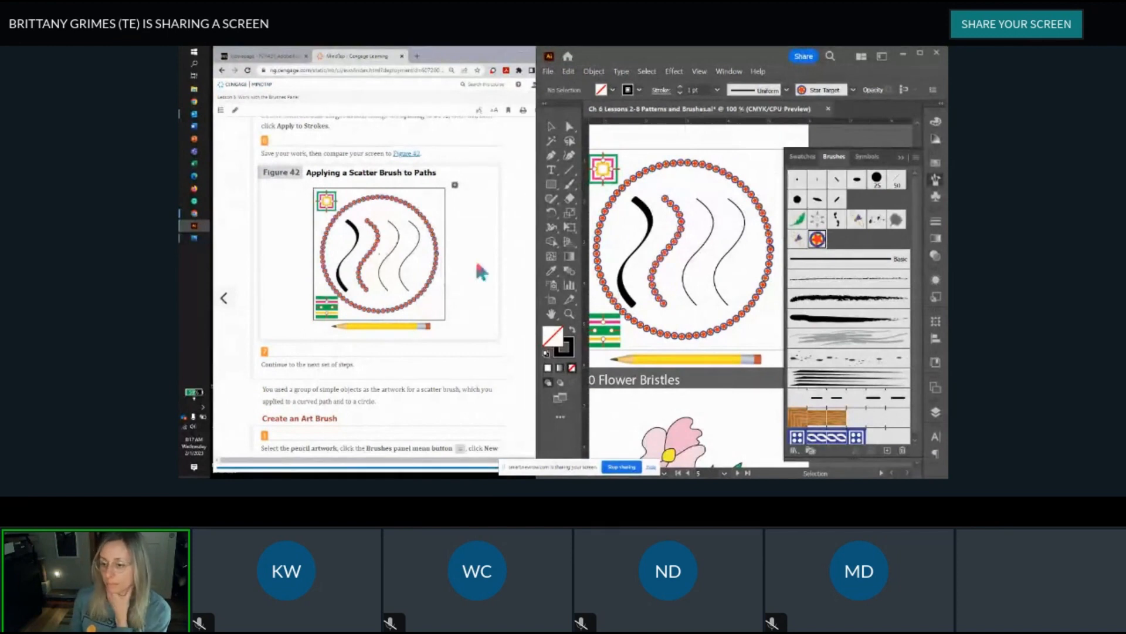
Step: Start a new art brush from the pencil artwork below the circle, following the Create an Art Brush lesson
{"action": "scroll", "coordinate": [437, 302], "scroll_direction": "down", "scroll_amount": 1}
{"action": "scroll", "coordinate": [437, 302], "scroll_direction": "down", "scroll_amount": 3}
{"action": "scroll", "coordinate": [435, 296], "scroll_direction": "down", "scroll_amount": 4}
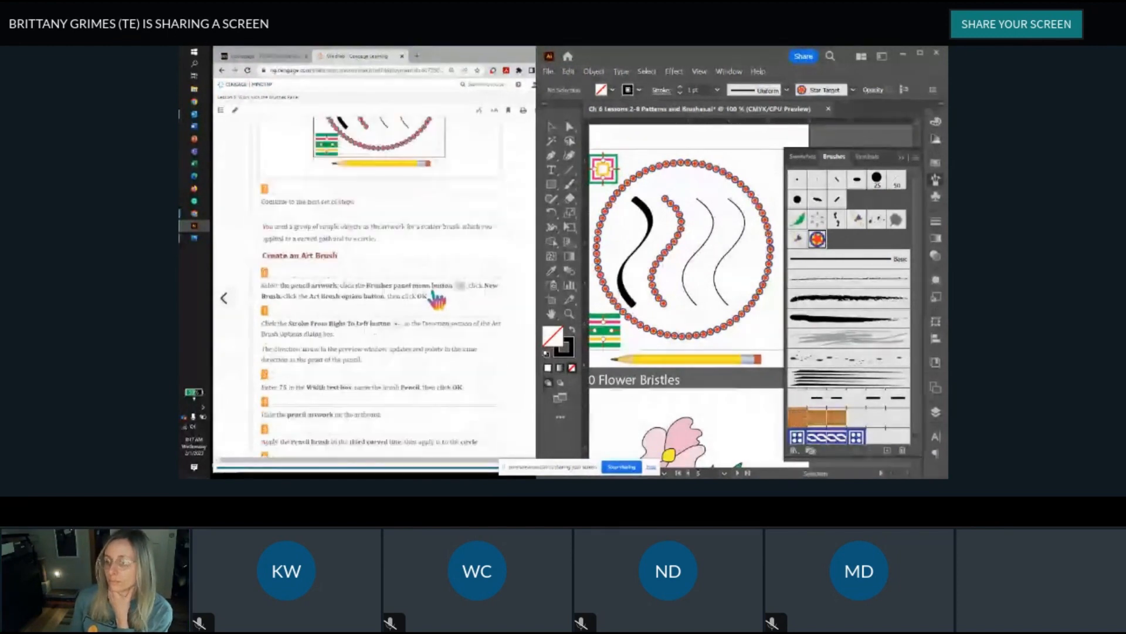
{"action": "scroll", "coordinate": [390, 287], "scroll_direction": "down", "scroll_amount": 1}
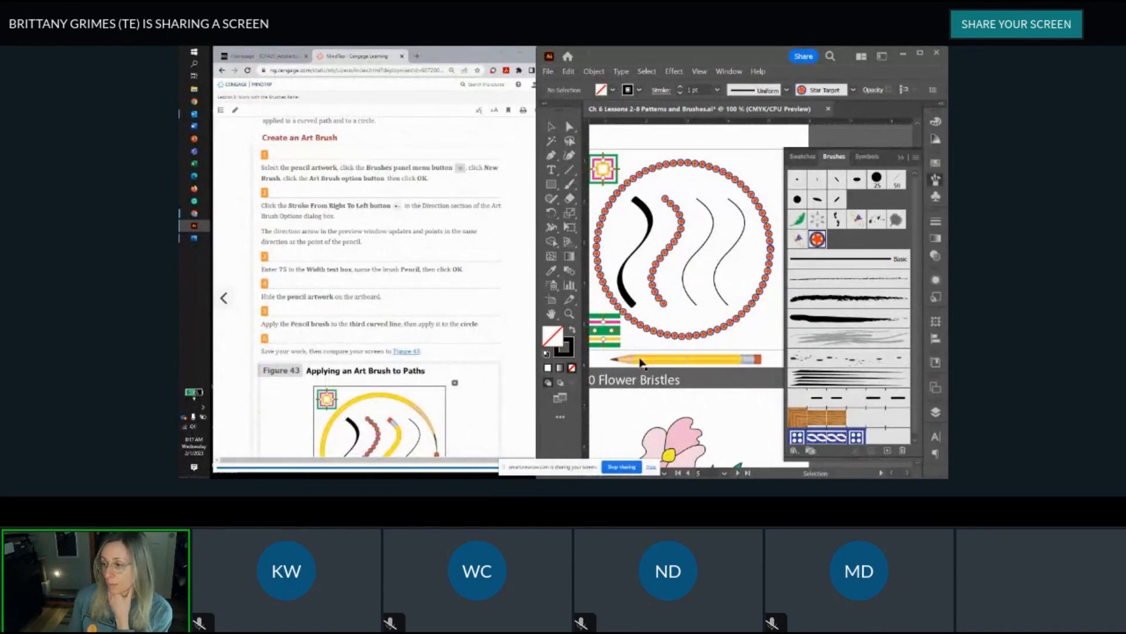
{"action": "left_click", "coordinate": [646, 361]}
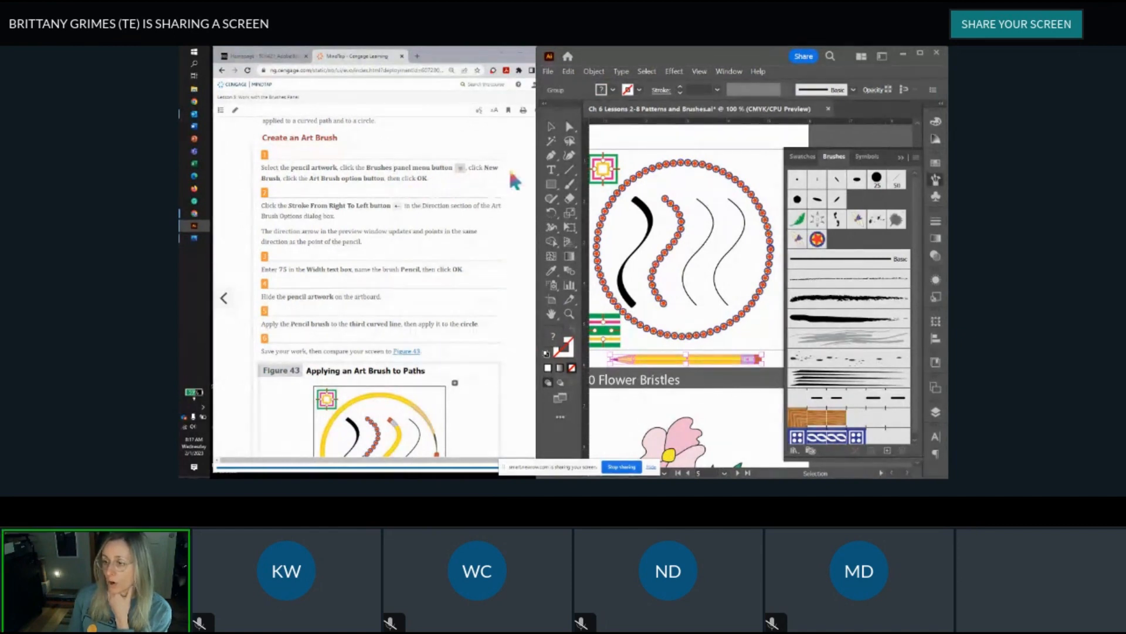
{"action": "left_click", "coordinate": [915, 157]}
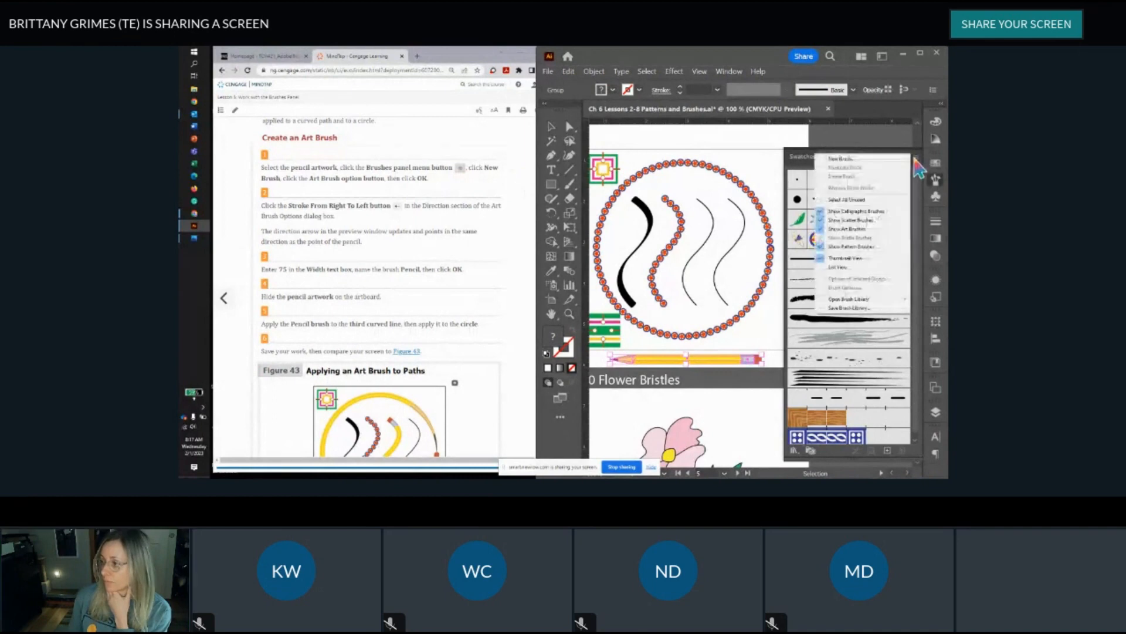
{"action": "left_click", "coordinate": [842, 158]}
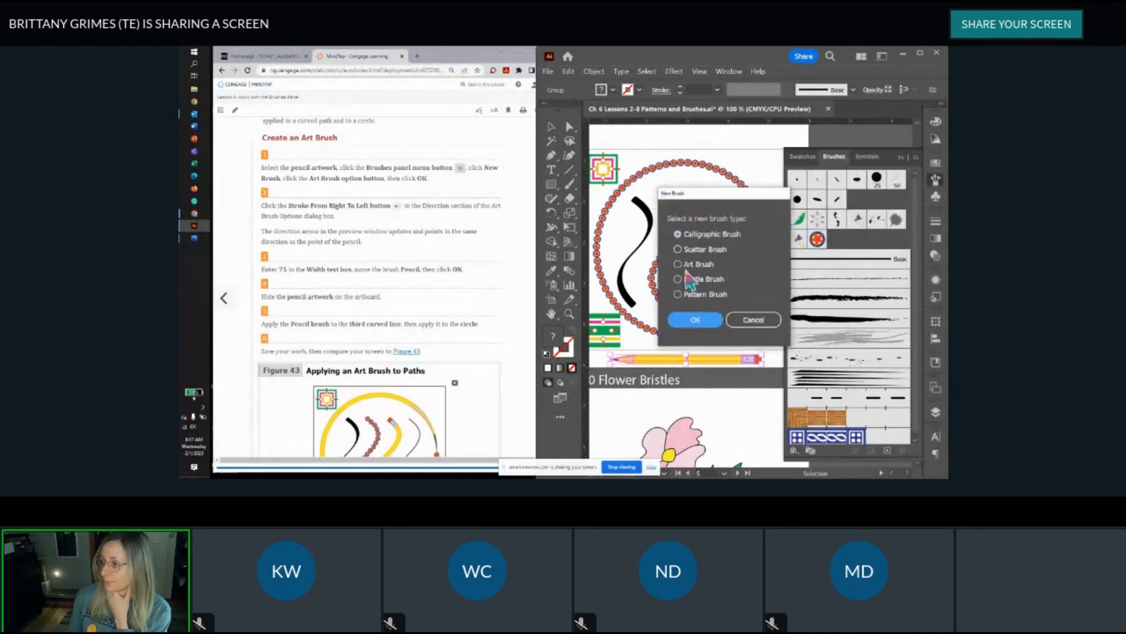
{"action": "left_click", "coordinate": [691, 264]}
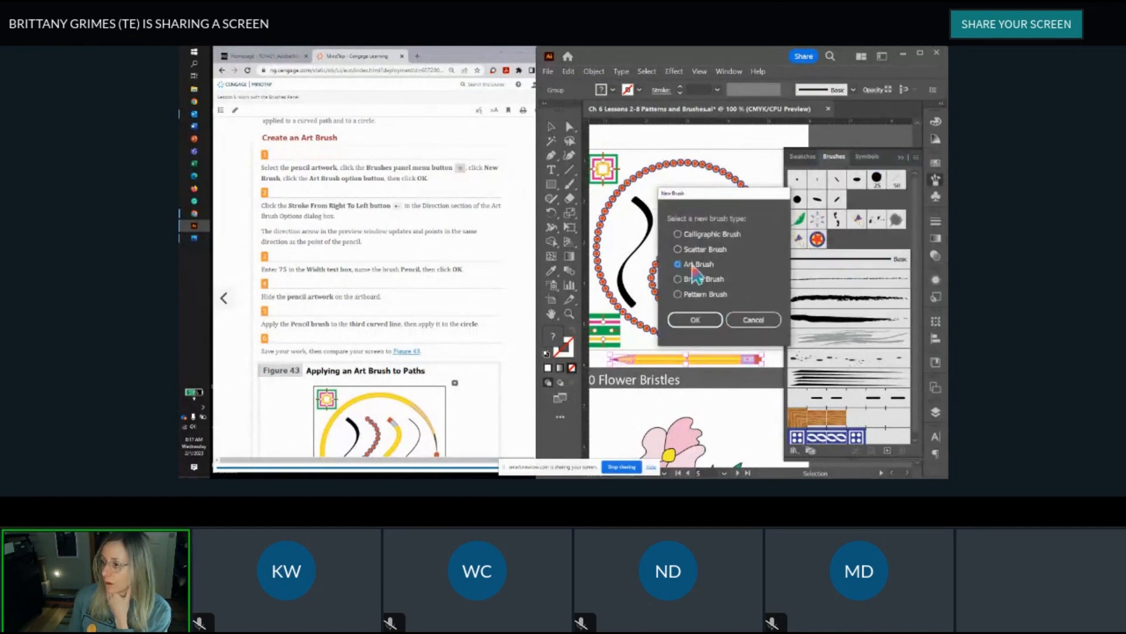
{"action": "left_click", "coordinate": [695, 320]}
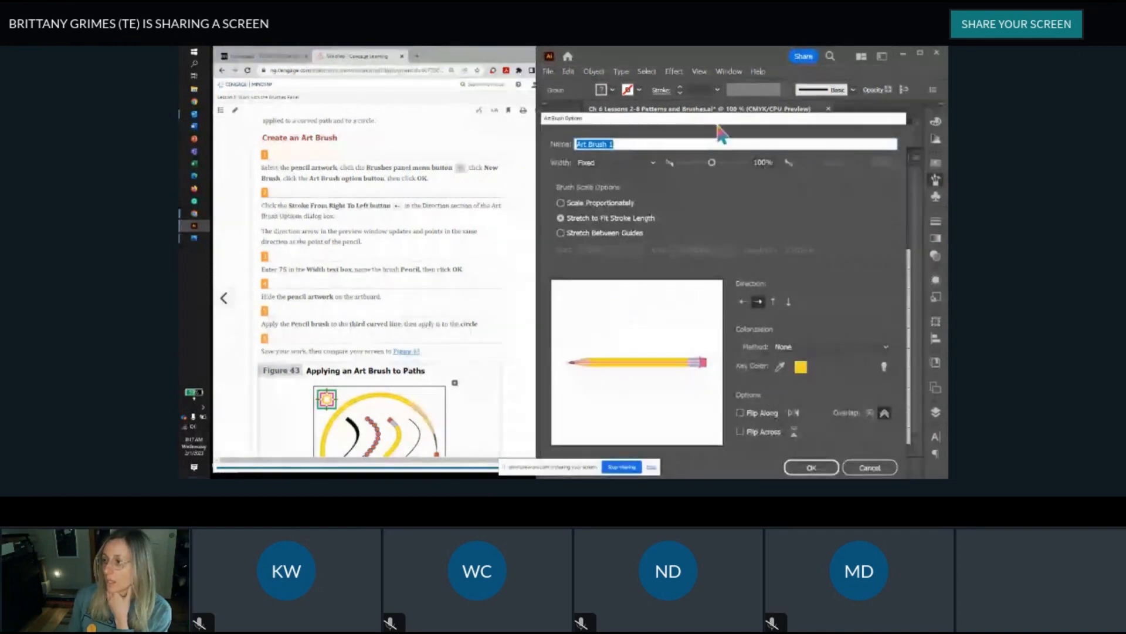
Step: Set the art brush's direction to stroke from right to left and its width to 75%, and create it
{"action": "left_click_drag", "start_coordinate": [720, 123], "coordinate": [694, 91]}
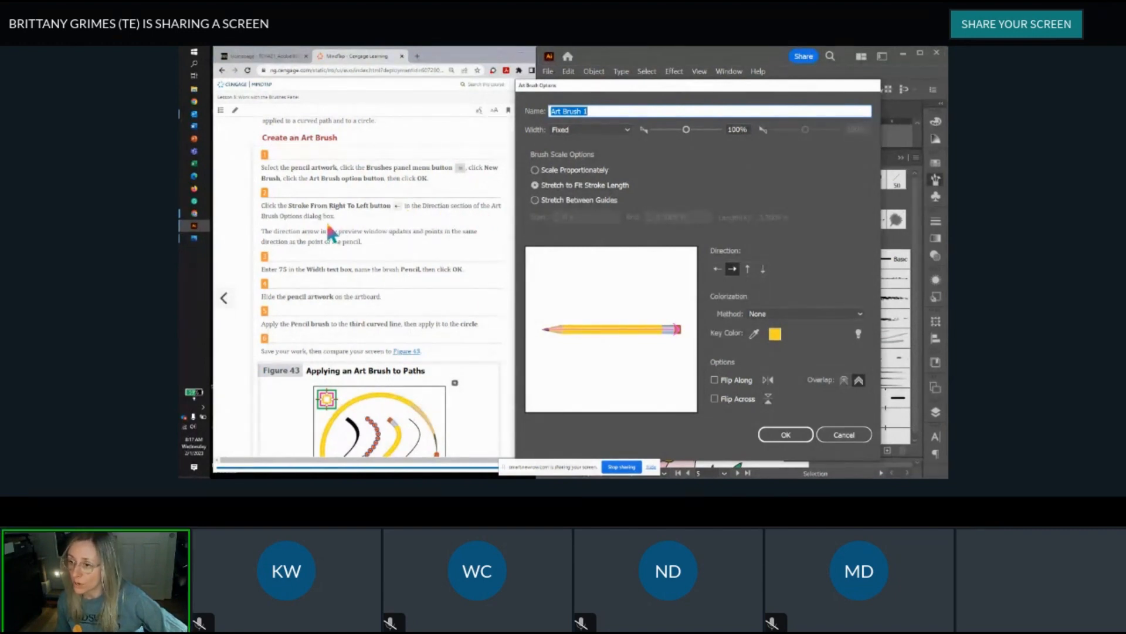
{"action": "scroll", "coordinate": [329, 226], "scroll_direction": "down", "scroll_amount": 1}
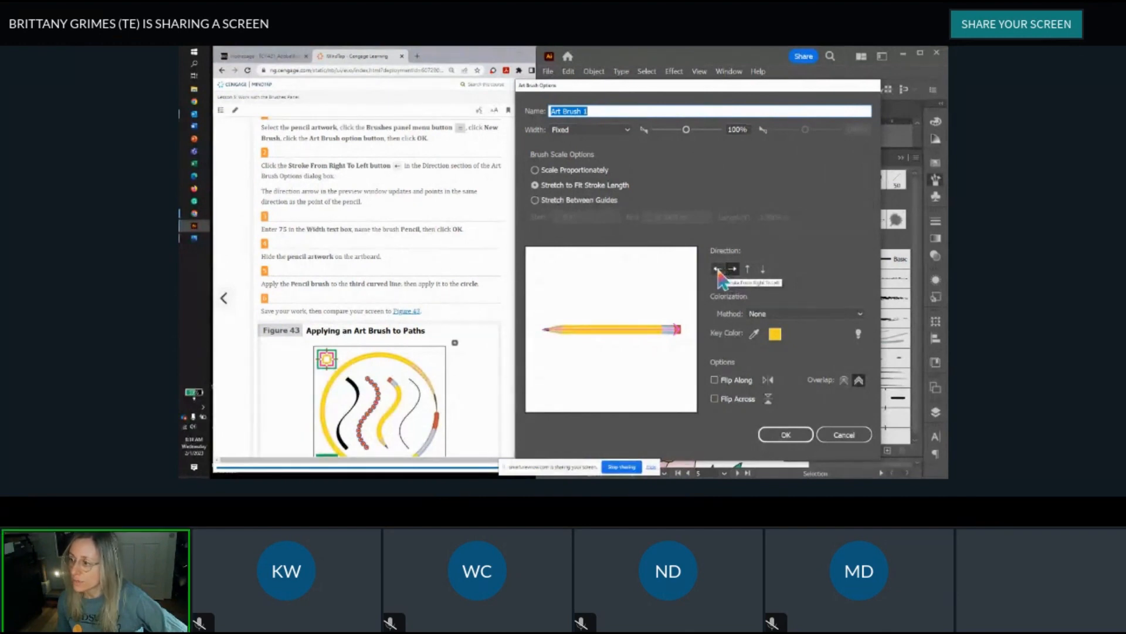
{"action": "left_click", "coordinate": [718, 270]}
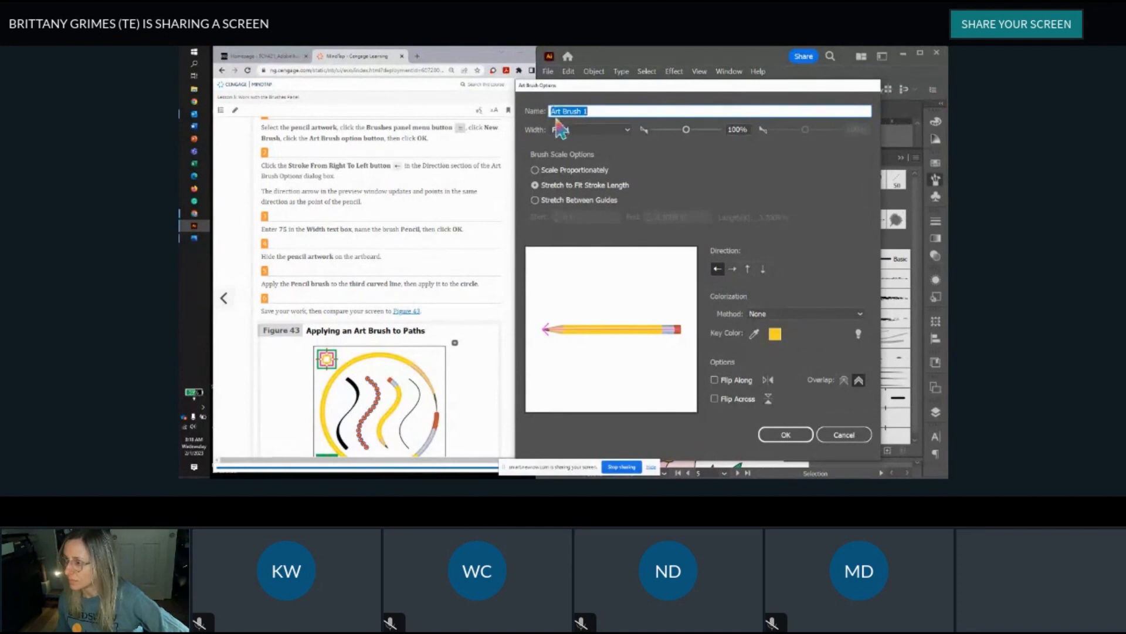
{"action": "double_click", "coordinate": [737, 129]}
{"action": "type", "text": "75"}
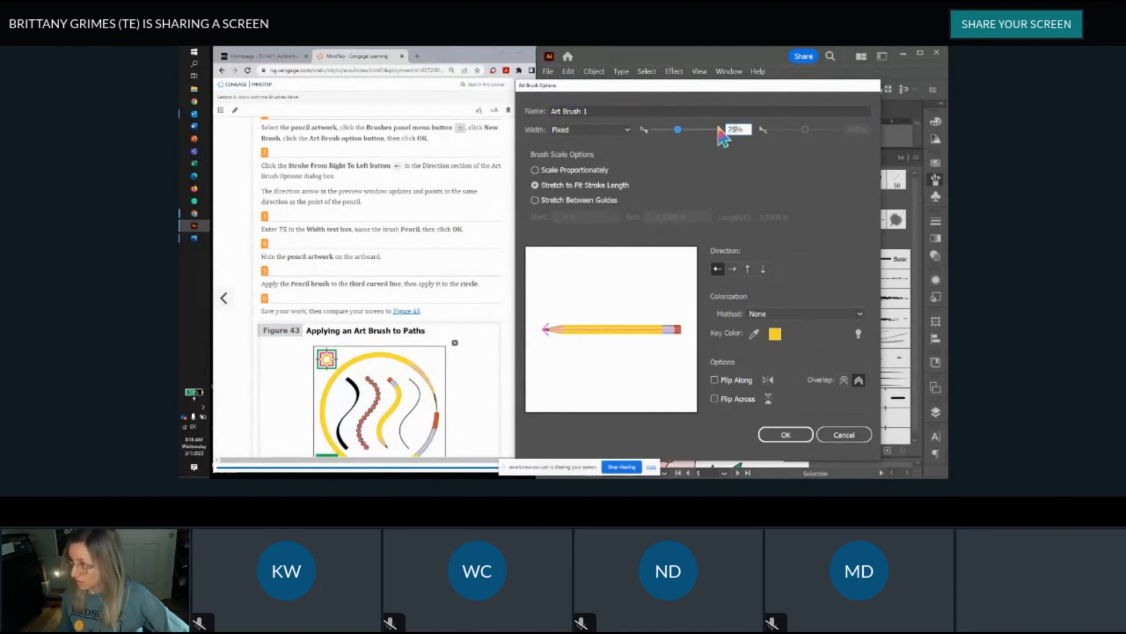
{"action": "scroll", "coordinate": [431, 220], "scroll_direction": "down", "scroll_amount": 1}
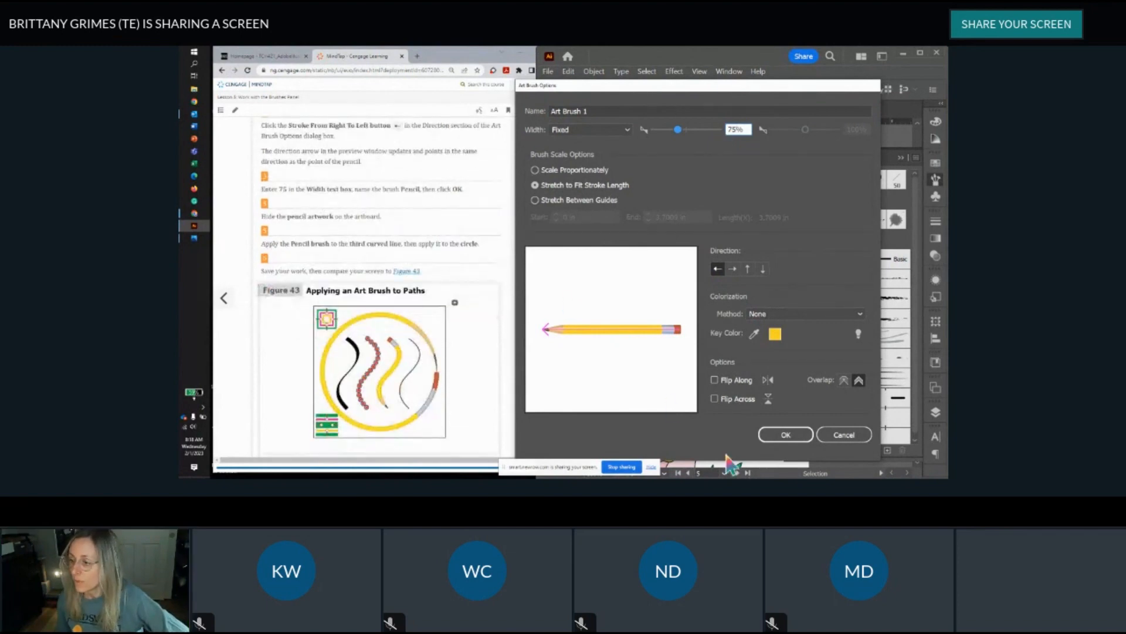
{"action": "left_click", "coordinate": [789, 439]}
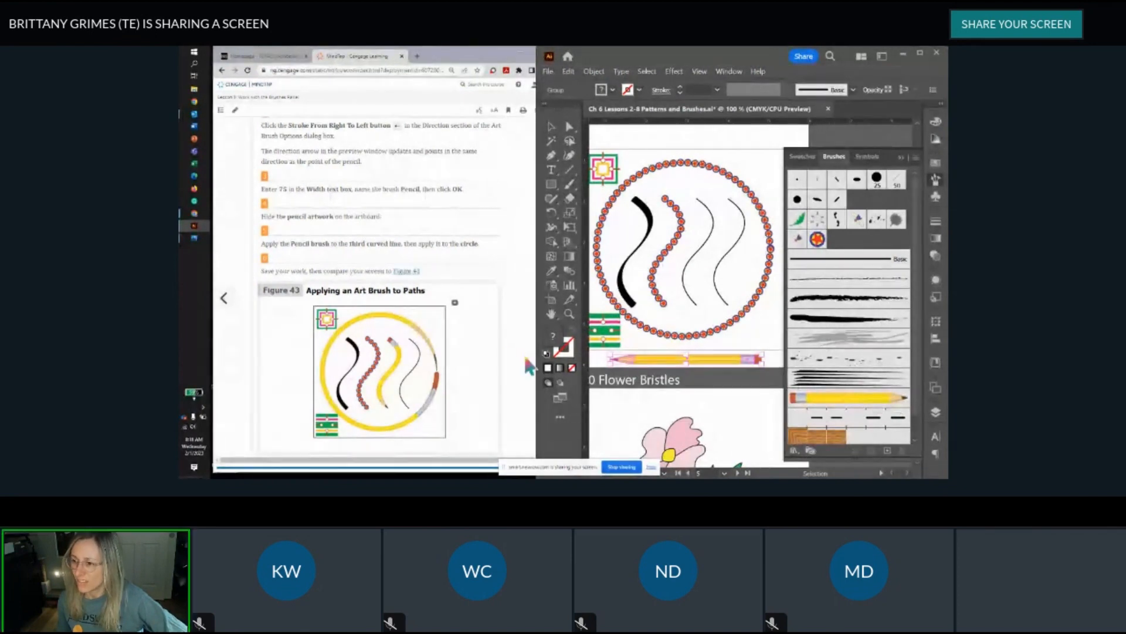
Step: Hide the pencil artwork on the Four Brushes artboard
{"action": "scroll", "coordinate": [469, 325], "scroll_direction": "down", "scroll_amount": 3}
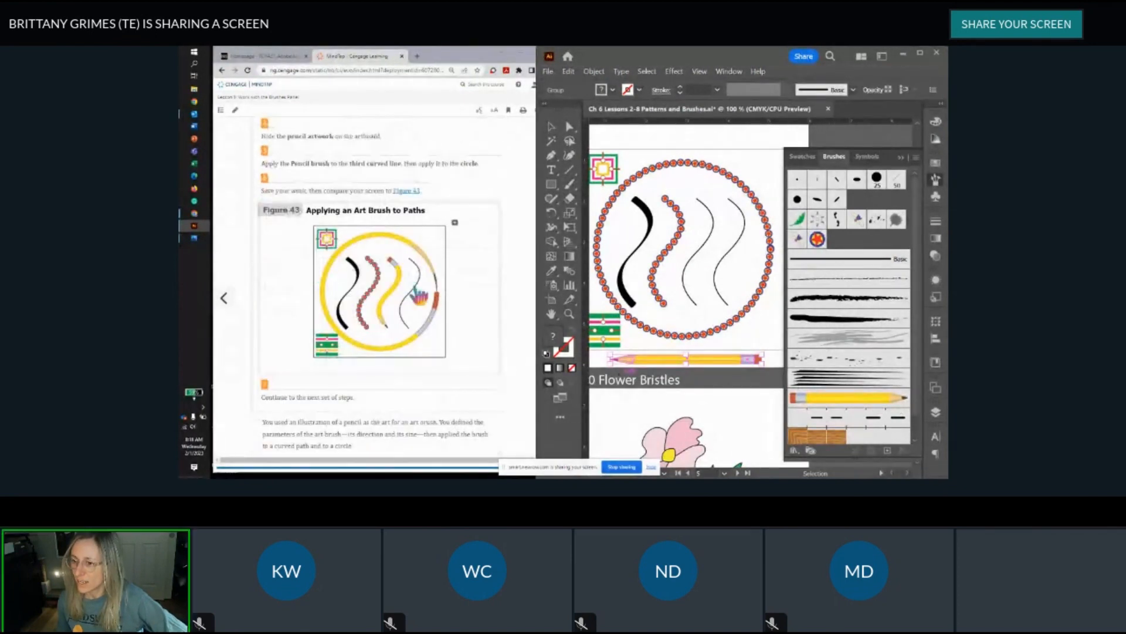
{"action": "left_click", "coordinate": [689, 266]}
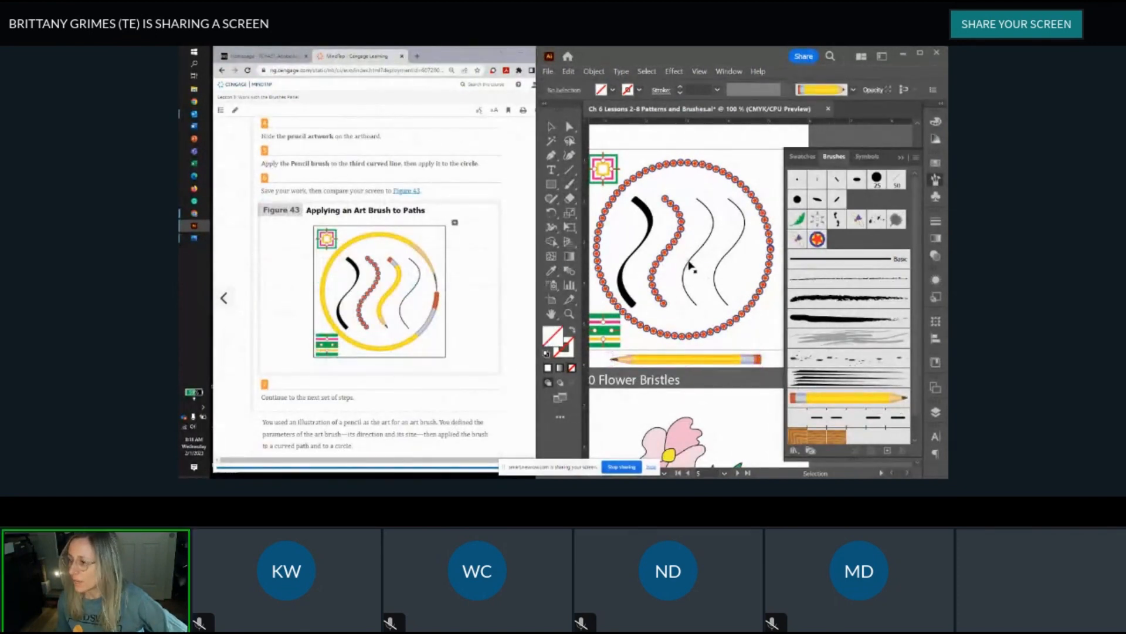
{"action": "left_click", "coordinate": [677, 358]}
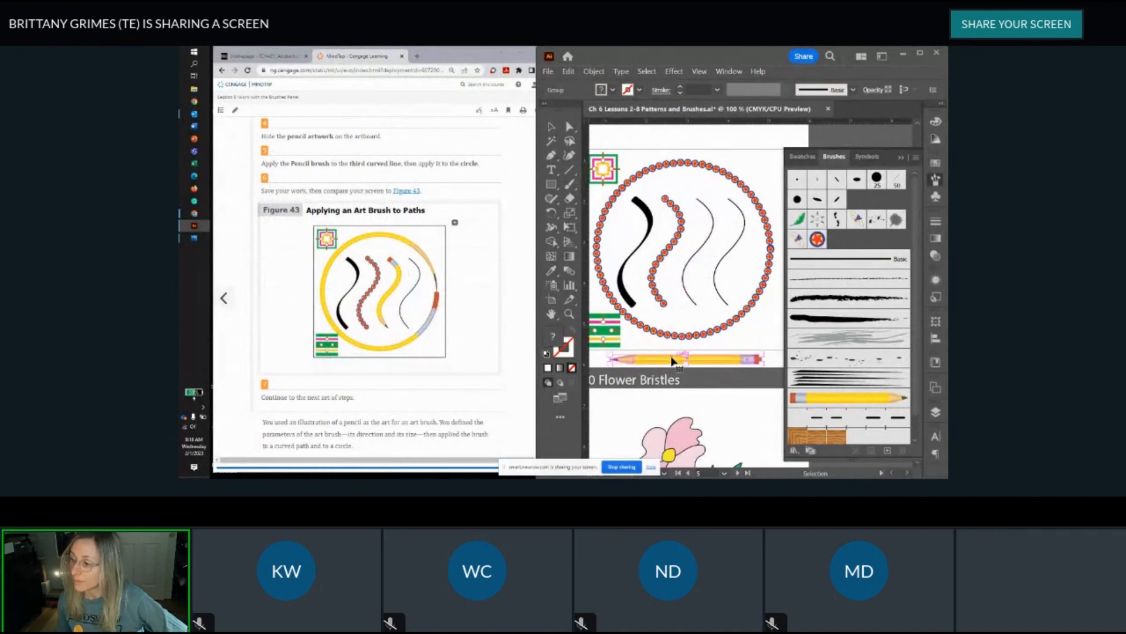
{"action": "left_click", "coordinate": [593, 71]}
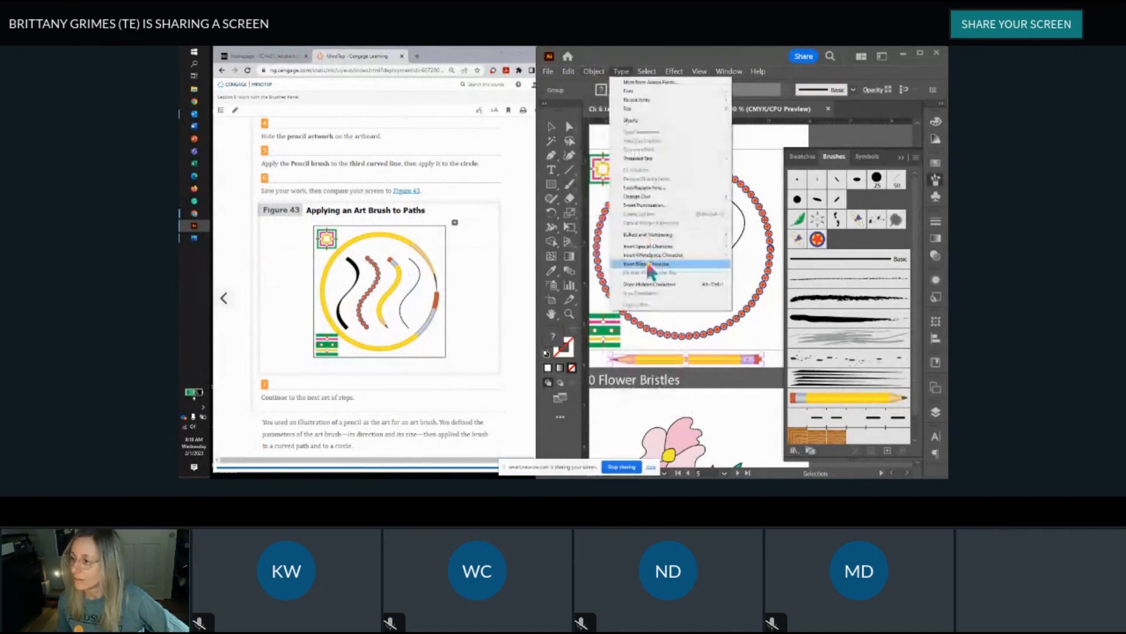
{"action": "left_click", "coordinate": [596, 73]}
{"action": "left_click", "coordinate": [595, 71]}
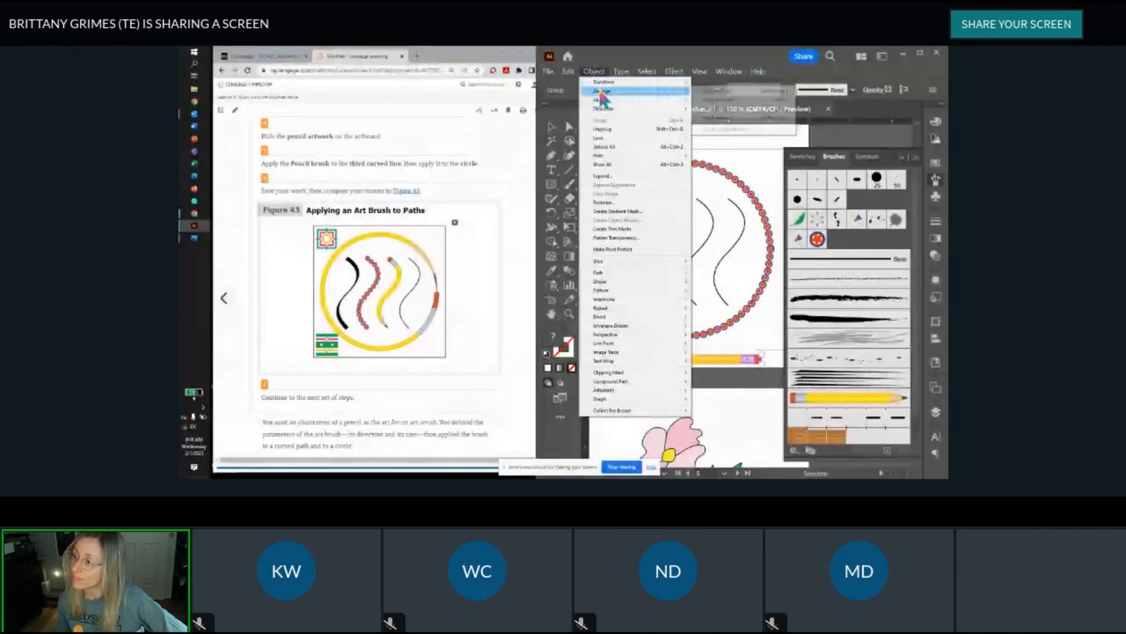
{"action": "mouse_move", "coordinate": [604, 91]}
{"action": "mouse_move", "coordinate": [605, 156]}
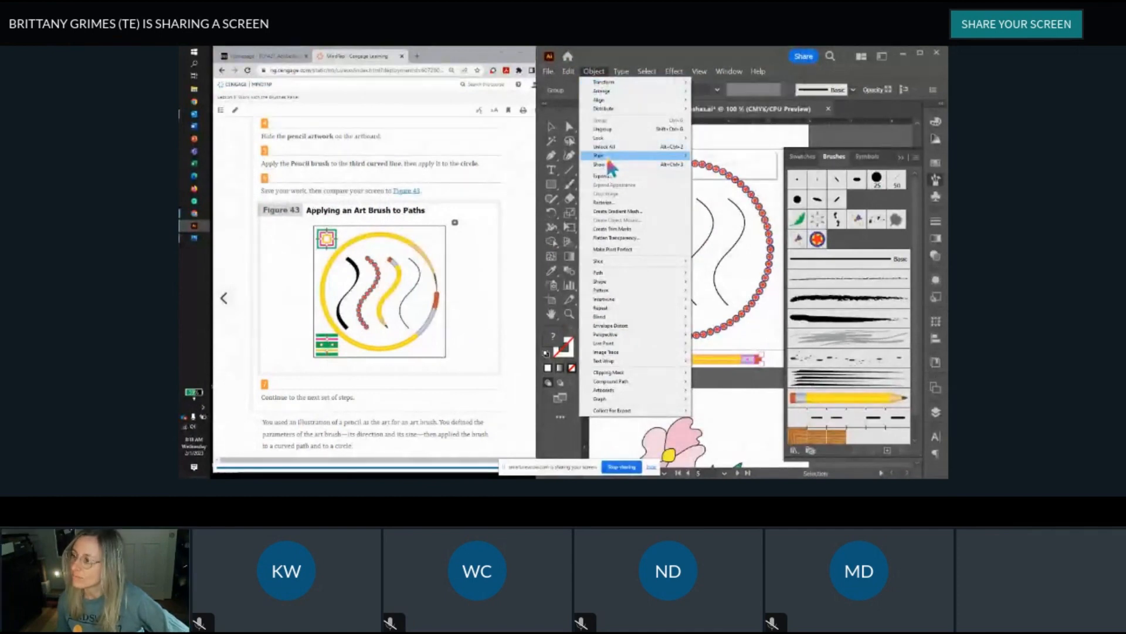
{"action": "left_click", "coordinate": [704, 156]}
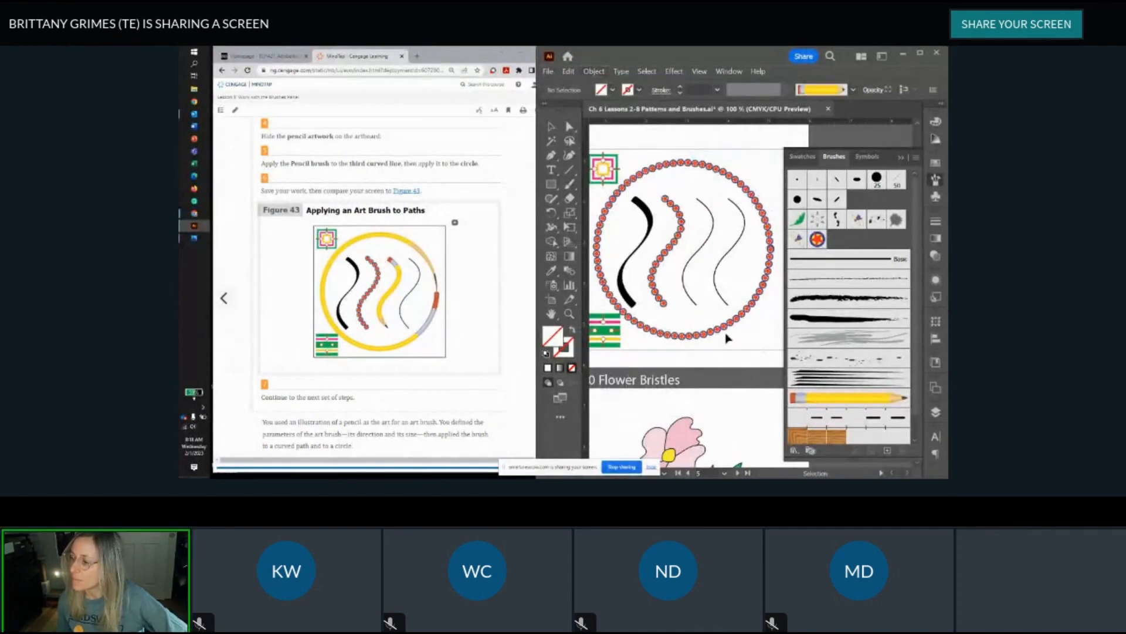
Step: Apply the Pencil art brush to the third curved line and the large circle on the Four Brushes artboard
{"action": "left_click", "coordinate": [685, 287]}
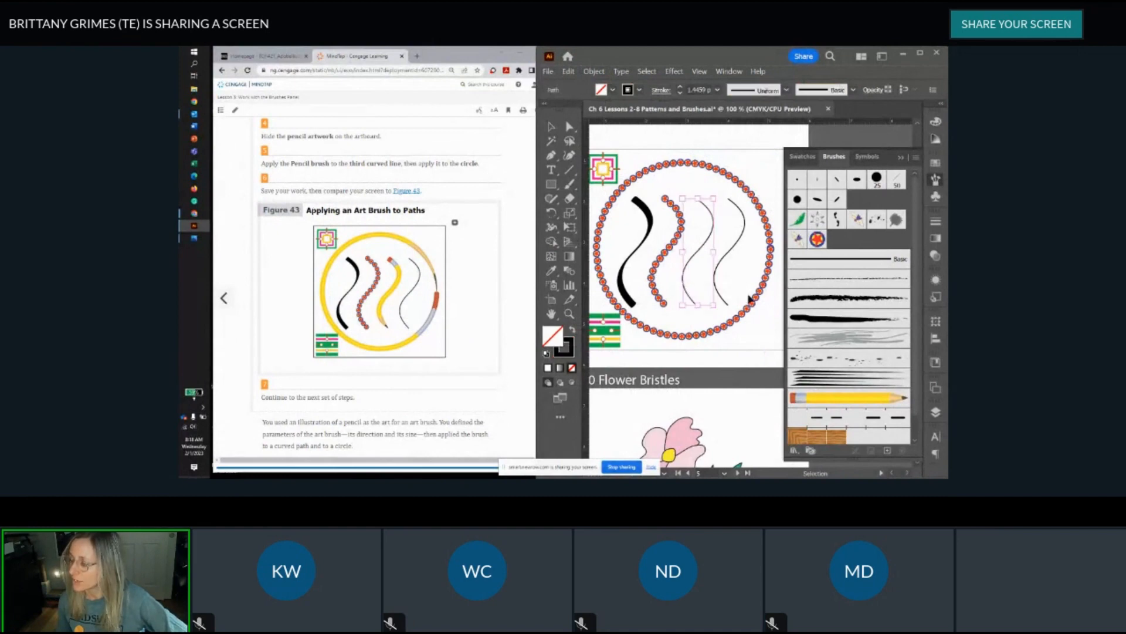
{"action": "left_click", "coordinate": [709, 336], "text": "shift"}
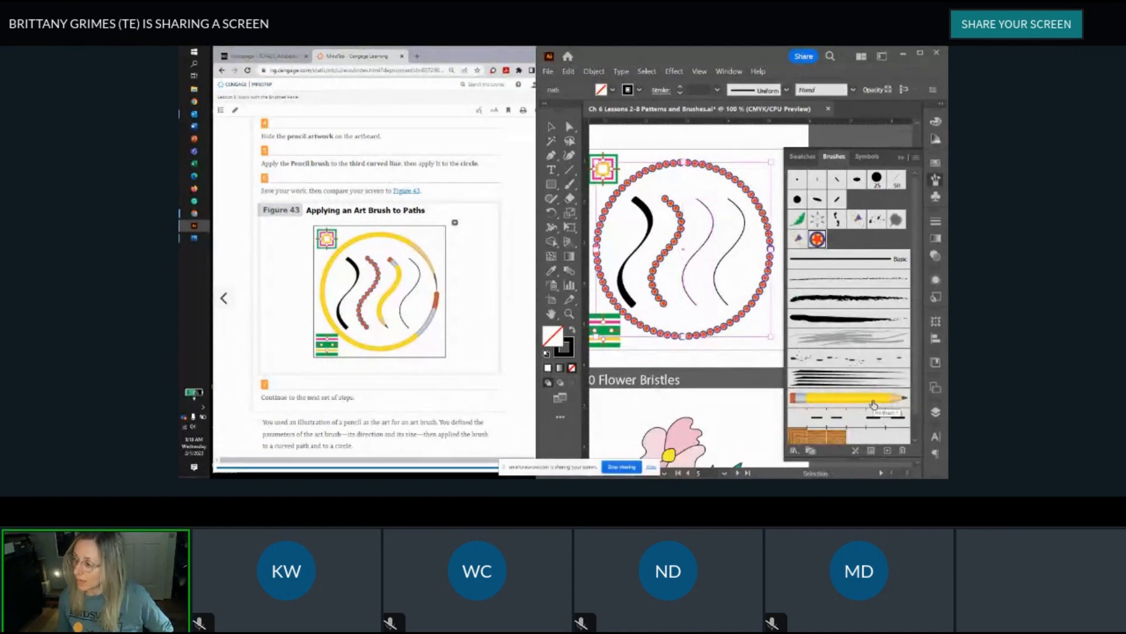
{"action": "left_click", "coordinate": [873, 405]}
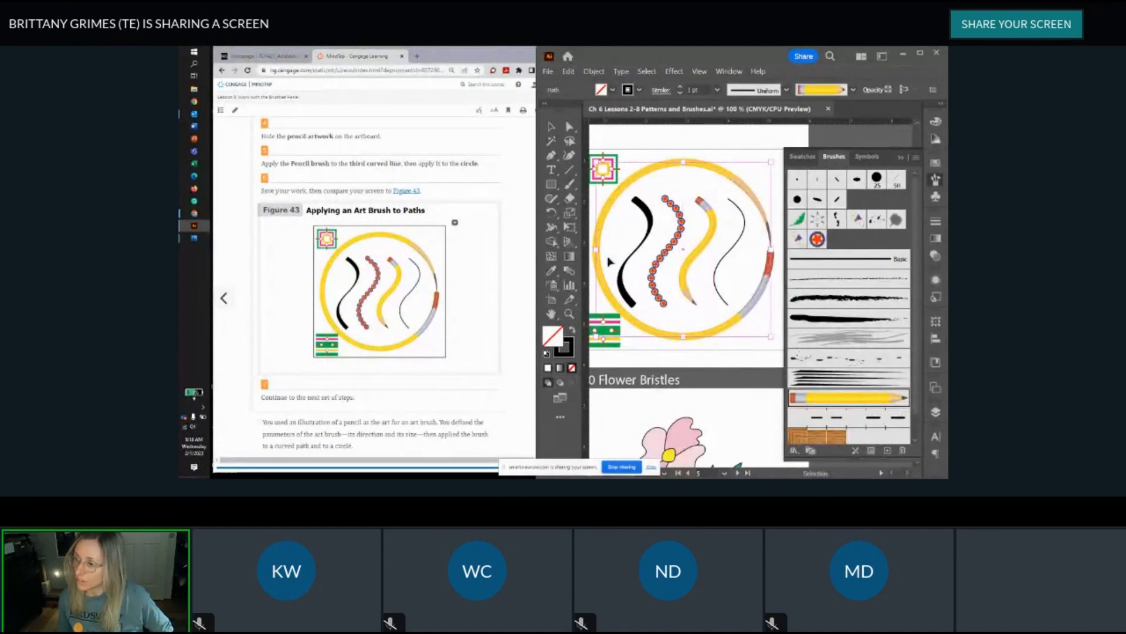
Step: Following the Create a Pattern Brush lesson, add the striped green artwork in the artboard's lower-left corner to the swatches as a pattern
{"action": "scroll", "coordinate": [346, 334], "scroll_direction": "down", "scroll_amount": 3}
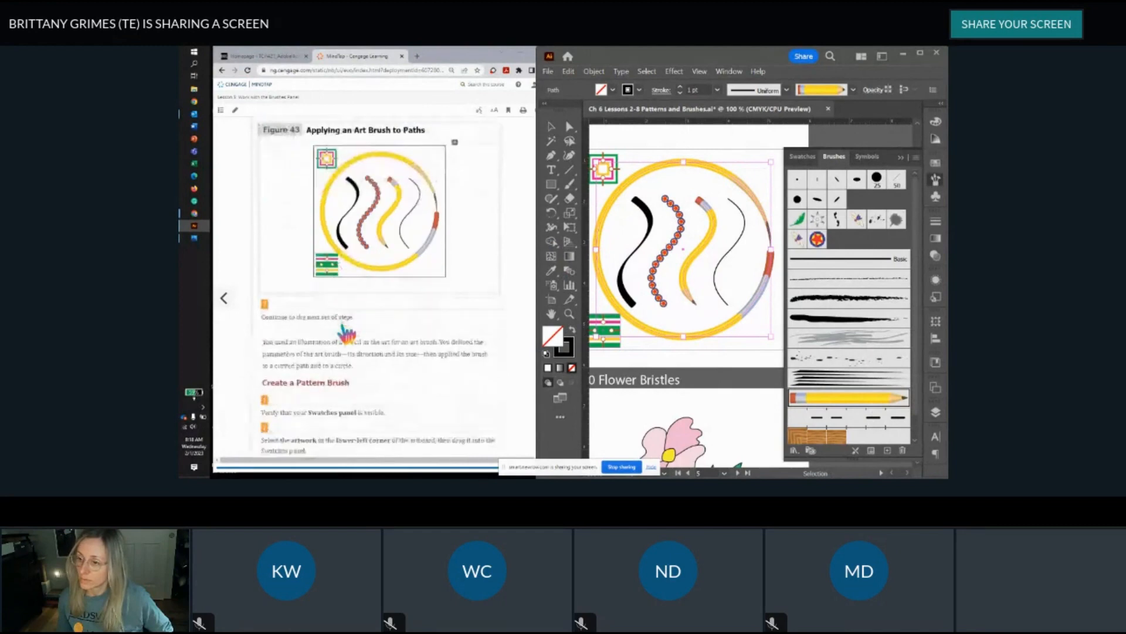
{"action": "scroll", "coordinate": [348, 334], "scroll_direction": "down", "scroll_amount": 2}
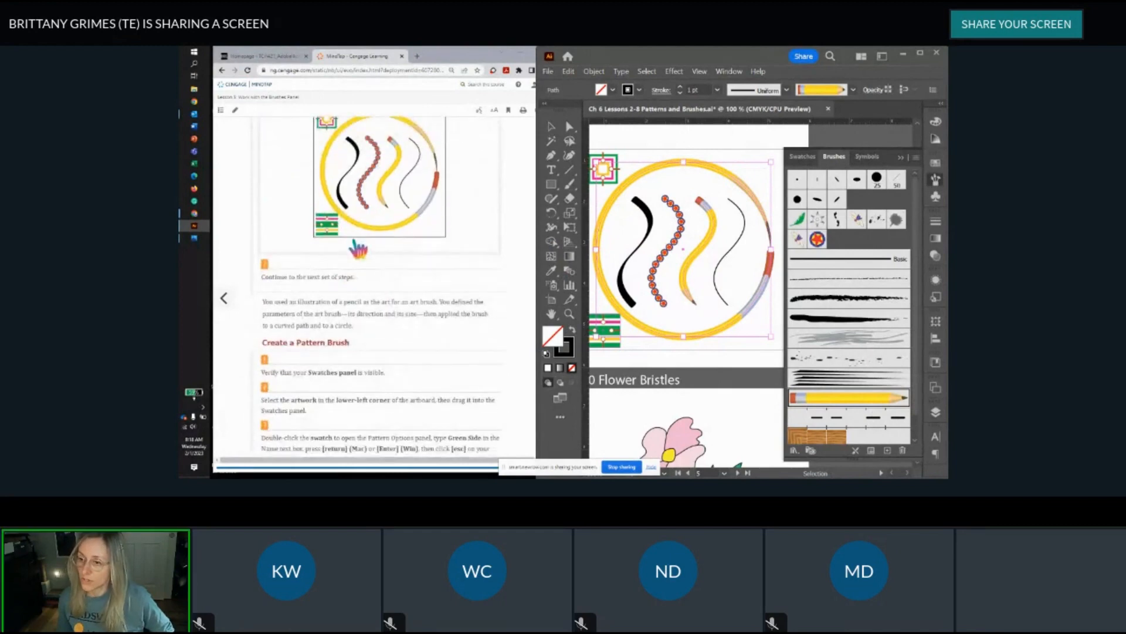
{"action": "scroll", "coordinate": [357, 249], "scroll_direction": "down", "scroll_amount": 5}
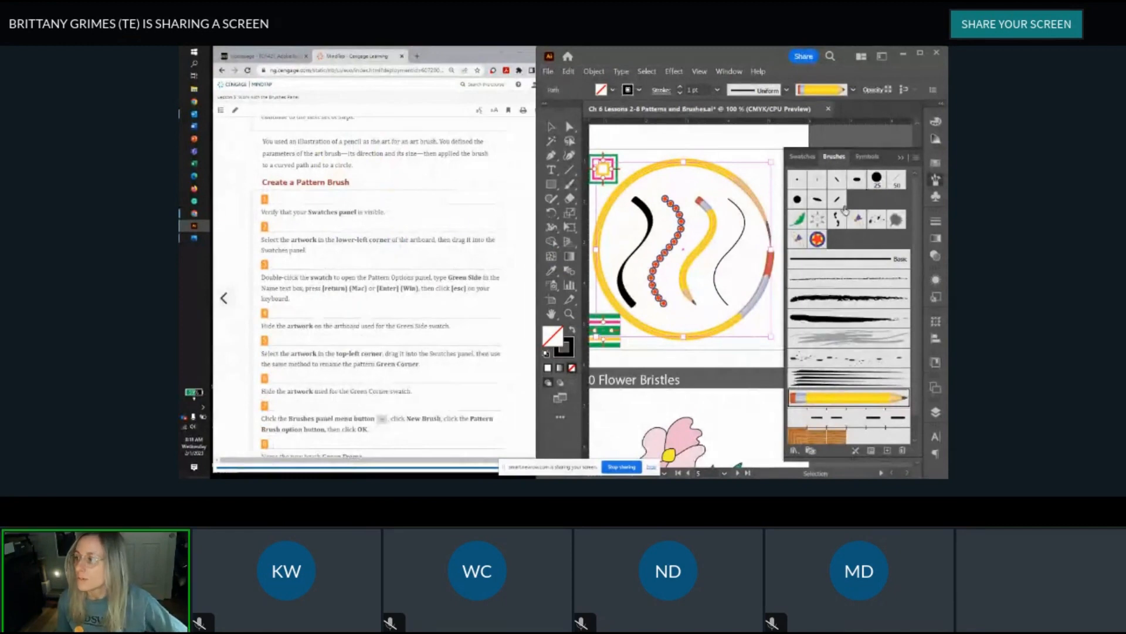
{"action": "left_click", "coordinate": [803, 157]}
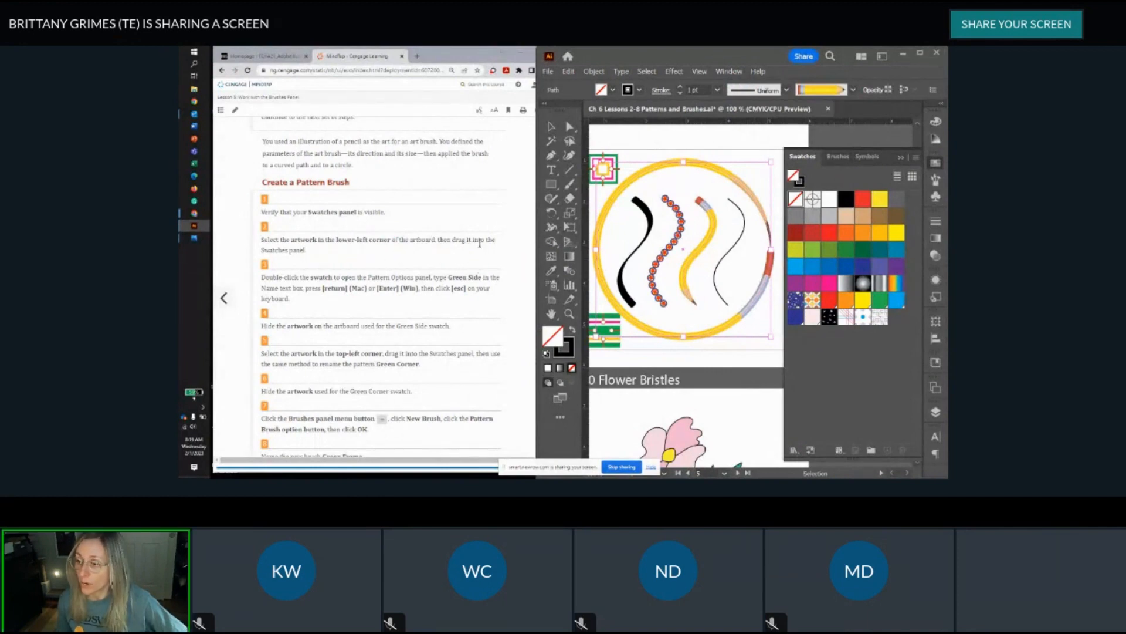
{"action": "scroll", "coordinate": [639, 326], "scroll_direction": "down", "scroll_amount": 1}
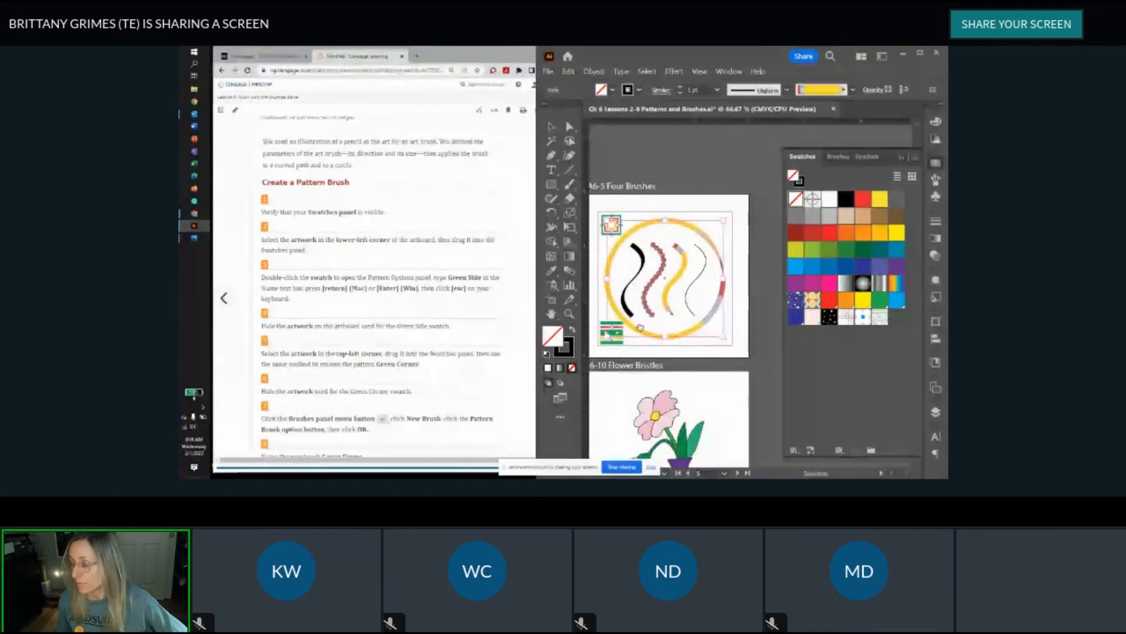
{"action": "scroll", "coordinate": [640, 327], "scroll_direction": "up", "scroll_amount": 1}
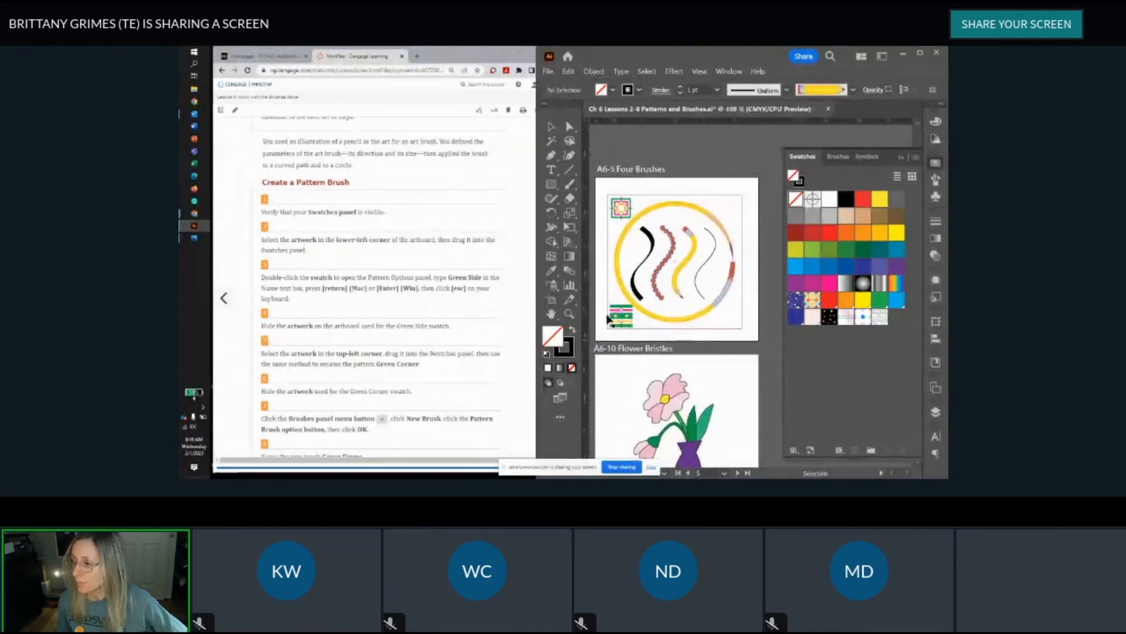
{"action": "scroll", "coordinate": [608, 318], "scroll_direction": "up", "scroll_amount": 2}
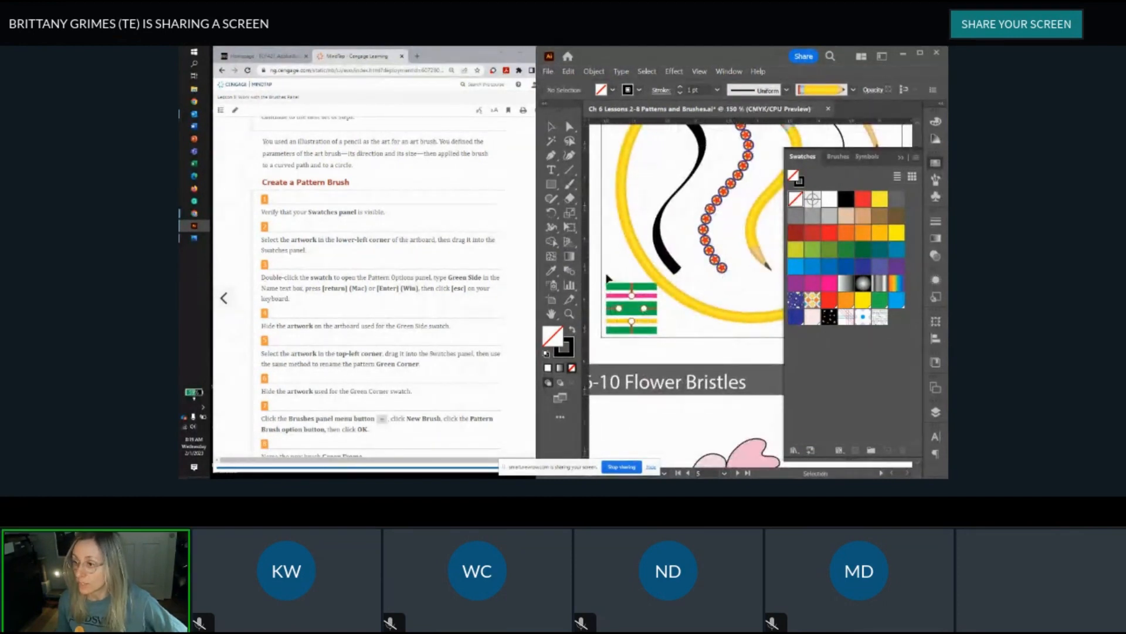
{"action": "left_click_drag", "start_coordinate": [607, 275], "coordinate": [844, 365]}
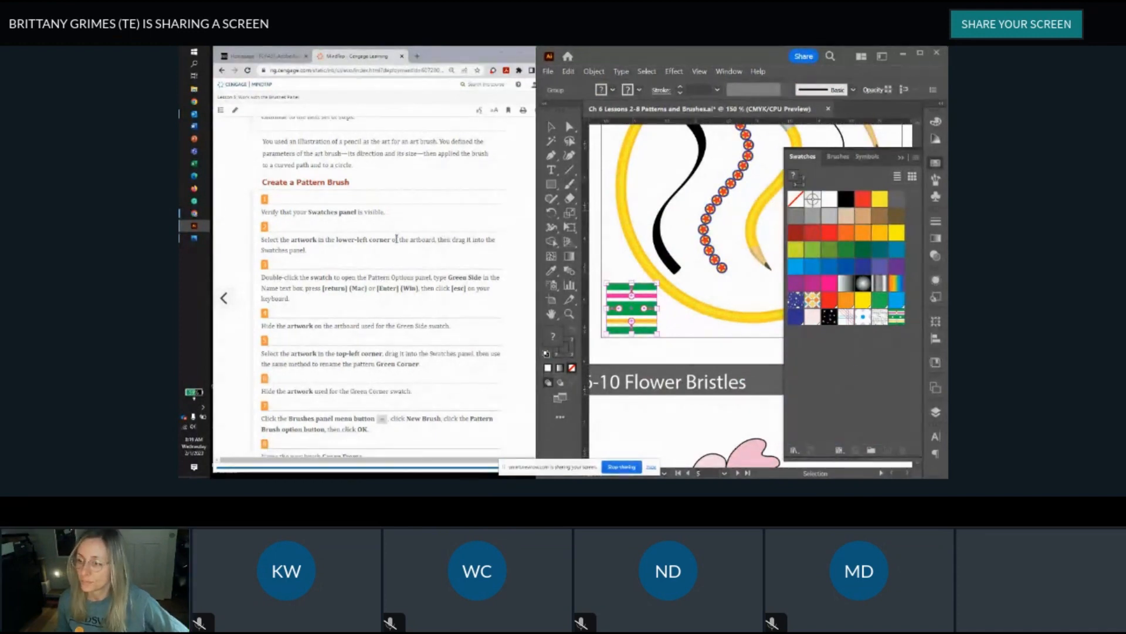
Step: Rename the new striped pattern swatch Green Side and exit pattern editing
{"action": "scroll", "coordinate": [329, 281], "scroll_direction": "down", "scroll_amount": 1}
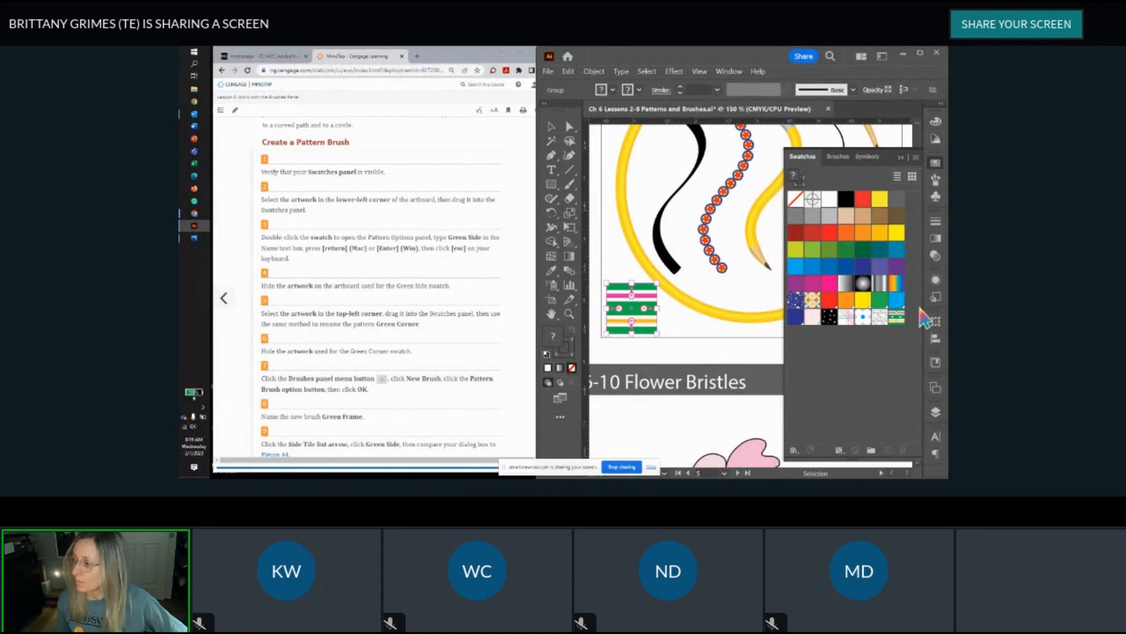
{"action": "double_click", "coordinate": [898, 319]}
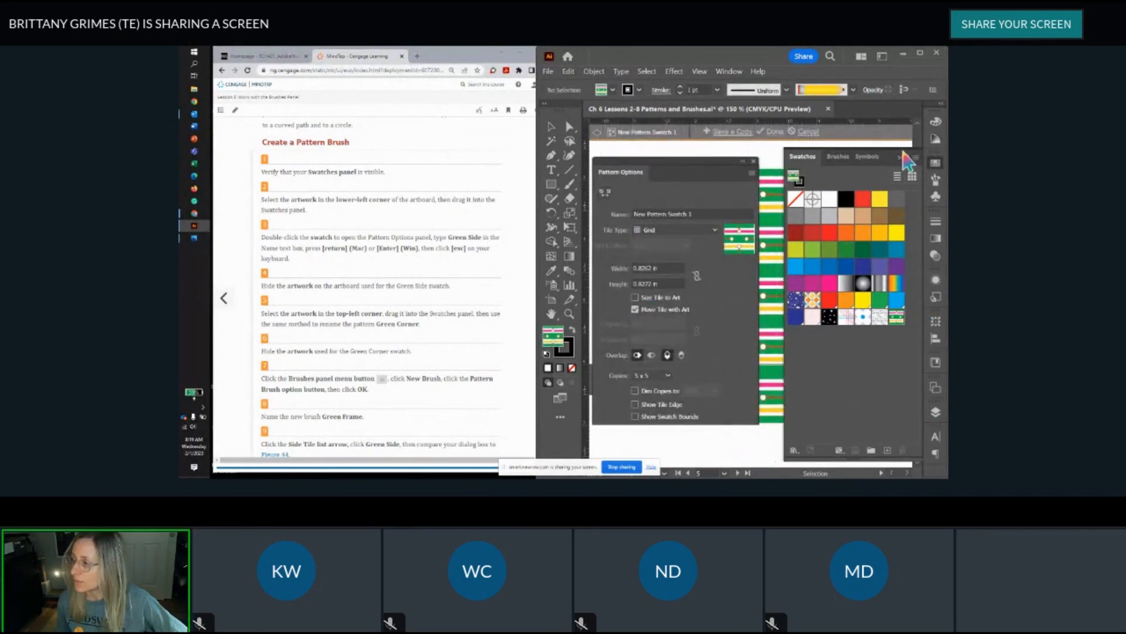
{"action": "left_click", "coordinate": [916, 171]}
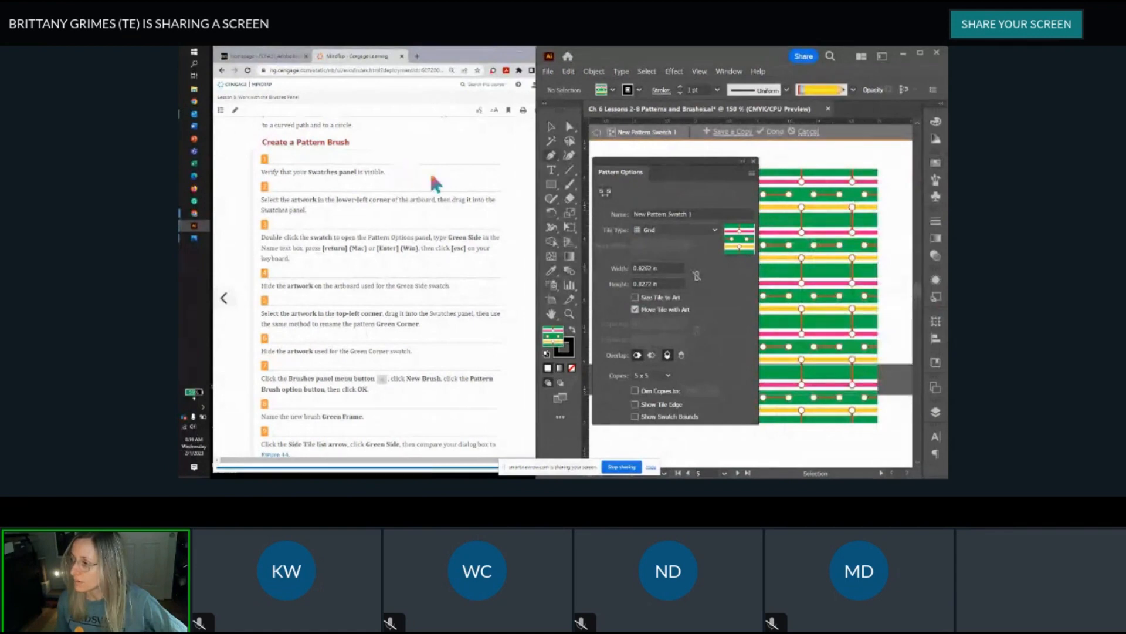
{"action": "left_click_drag", "start_coordinate": [686, 167], "coordinate": [602, 206]}
{"action": "left_click_drag", "start_coordinate": [484, 180], "coordinate": [488, 178]}
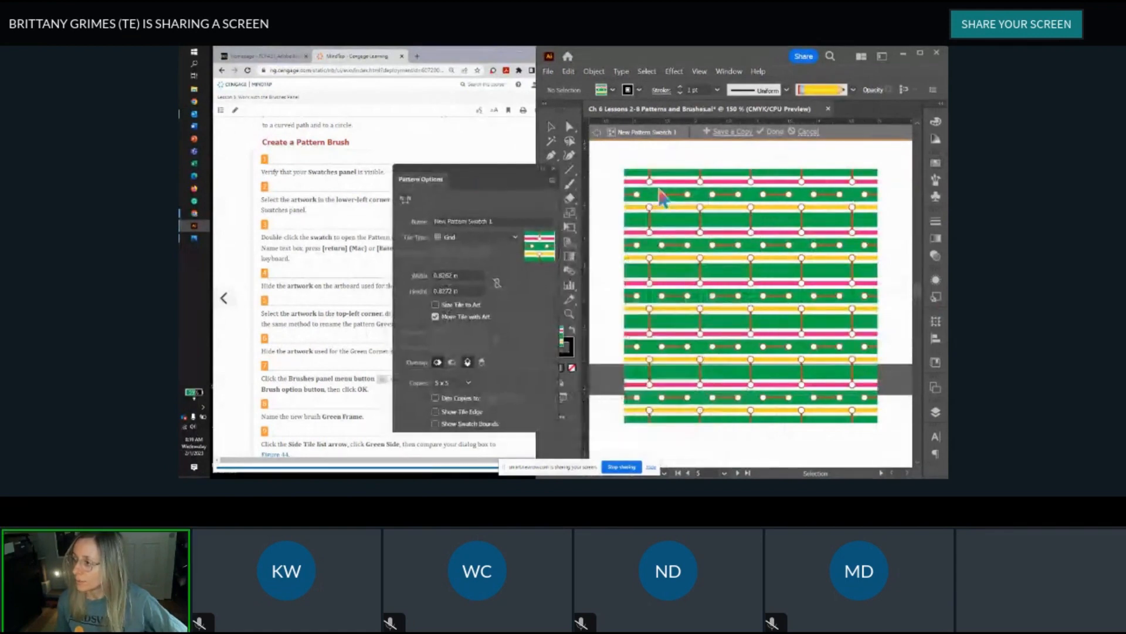
{"action": "scroll", "coordinate": [698, 264], "scroll_direction": "down", "scroll_amount": 6}
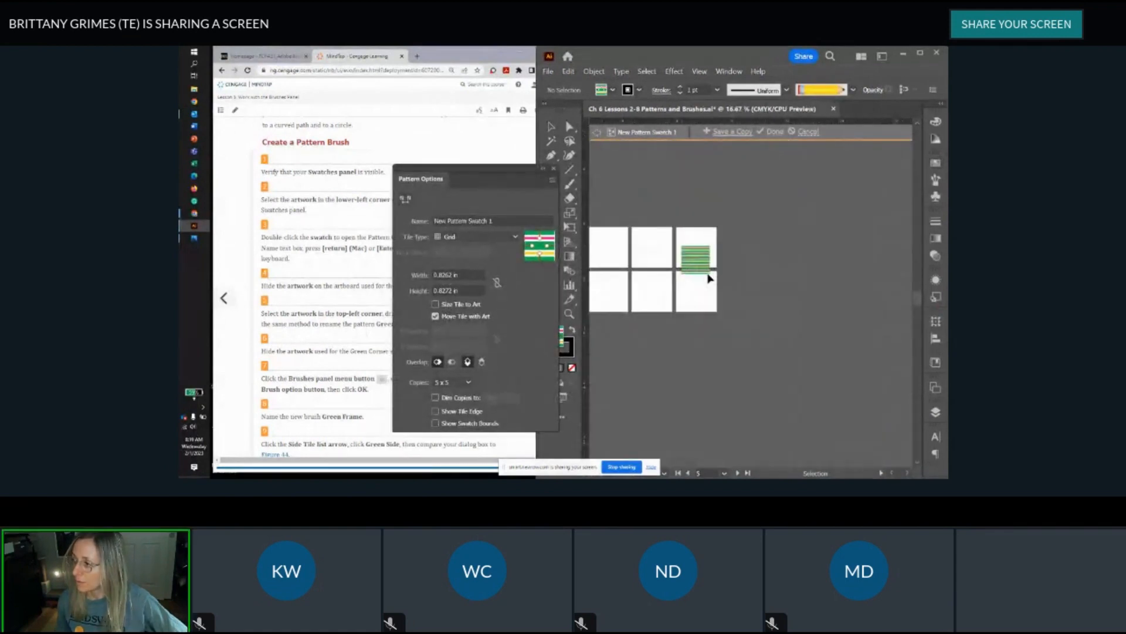
{"action": "scroll", "coordinate": [659, 249], "scroll_direction": "up", "scroll_amount": 4}
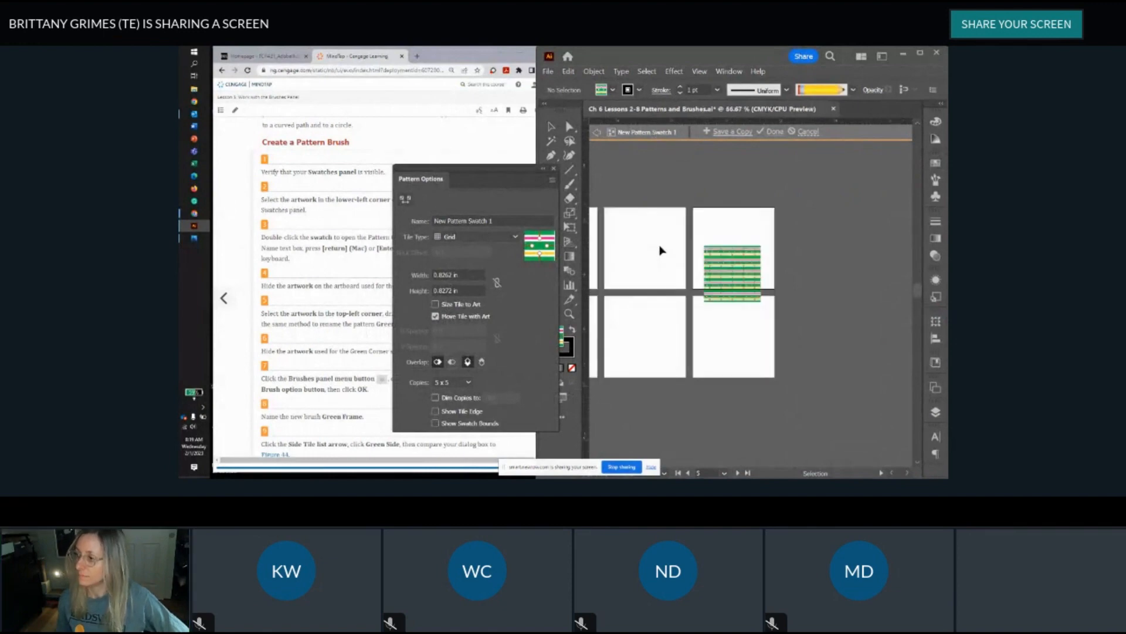
{"action": "left_click_drag", "start_coordinate": [492, 176], "coordinate": [703, 179]}
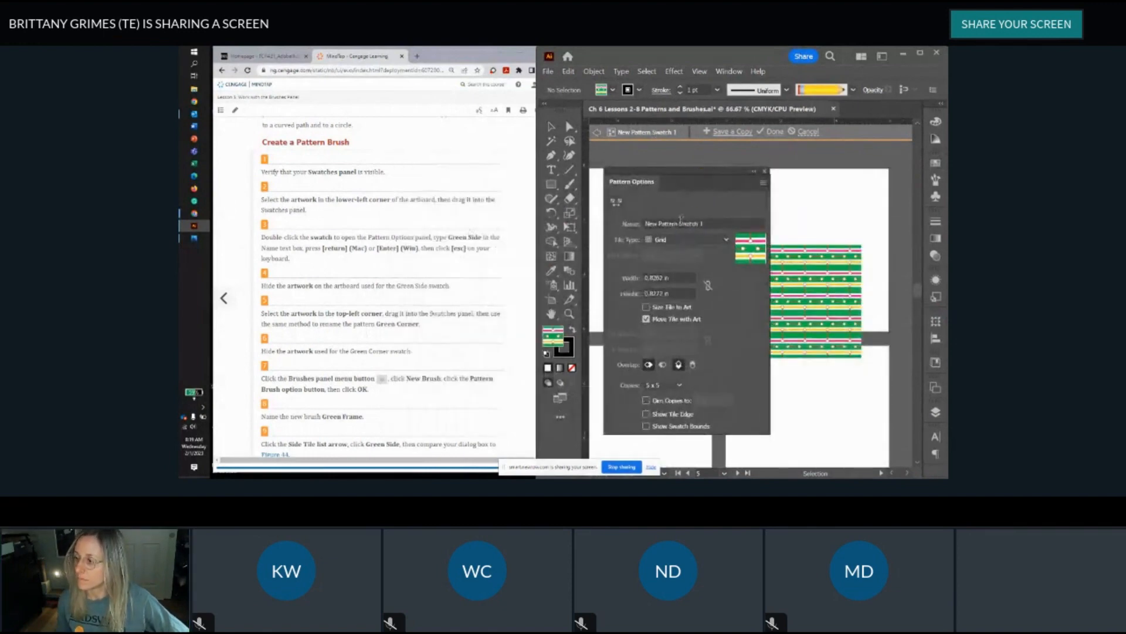
{"action": "left_click", "coordinate": [645, 223]}
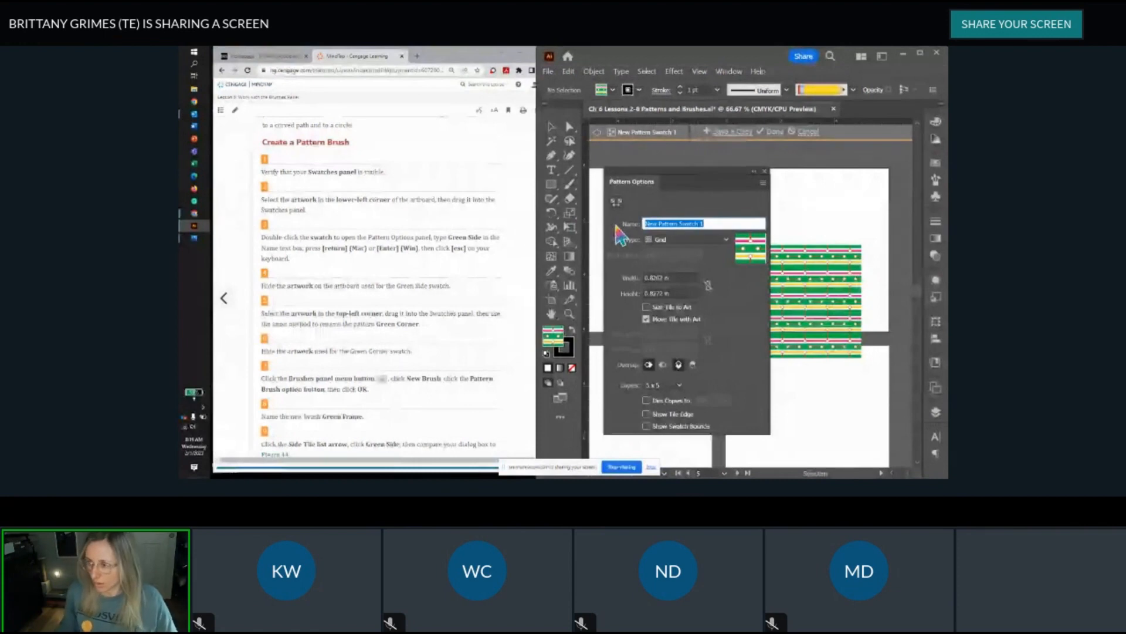
{"action": "type", "text": "Gre"}
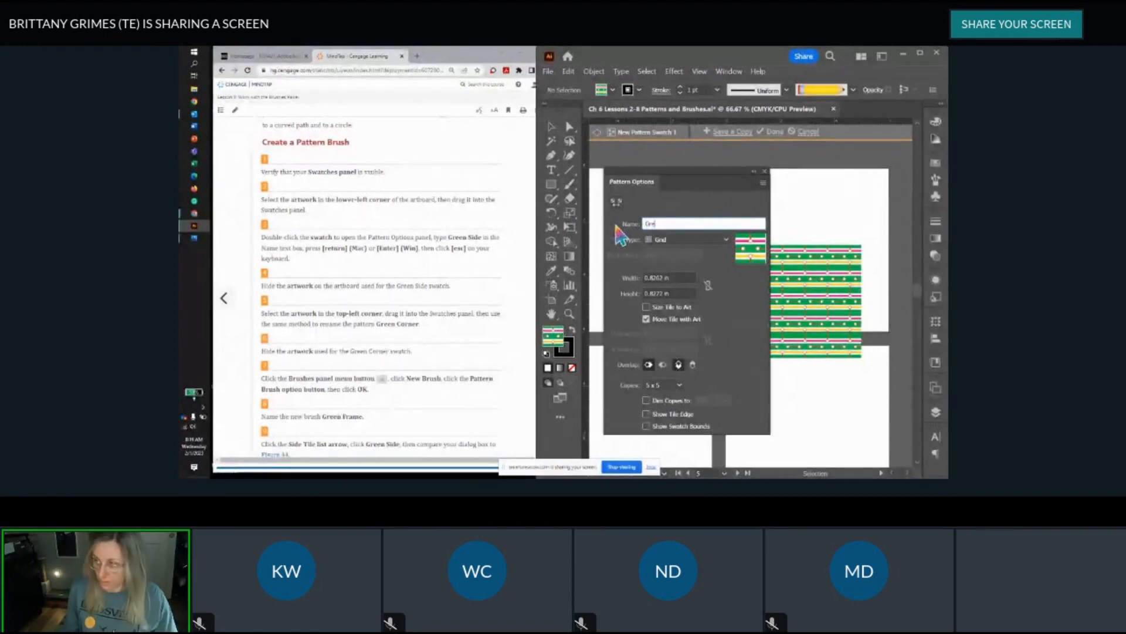
{"action": "type", "text": "en Side"}
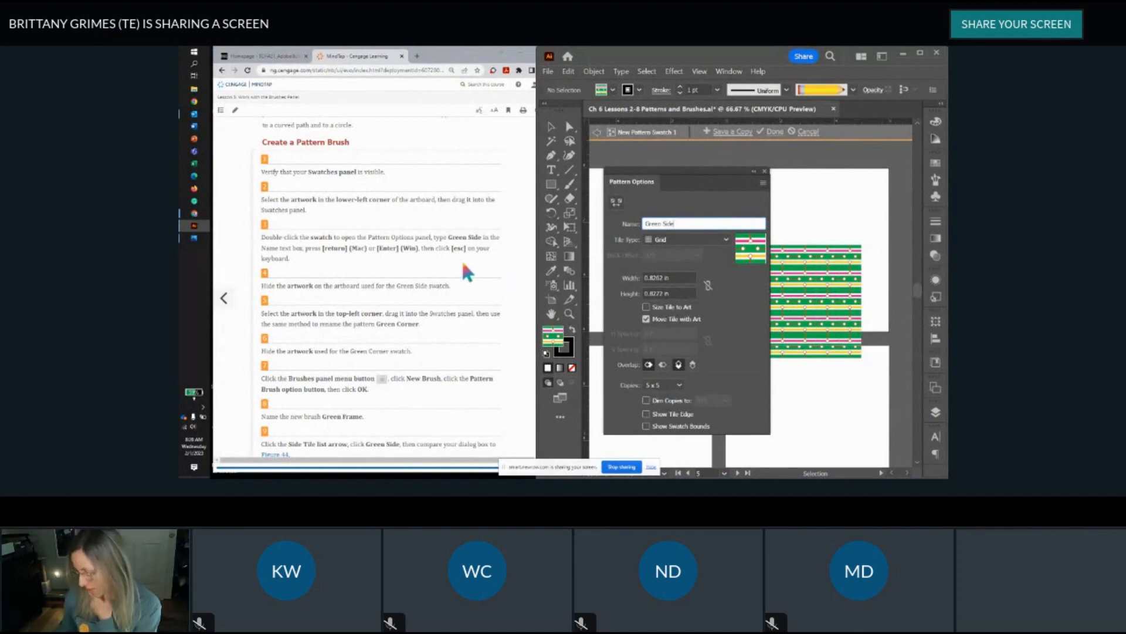
{"action": "key", "text": "Return"}
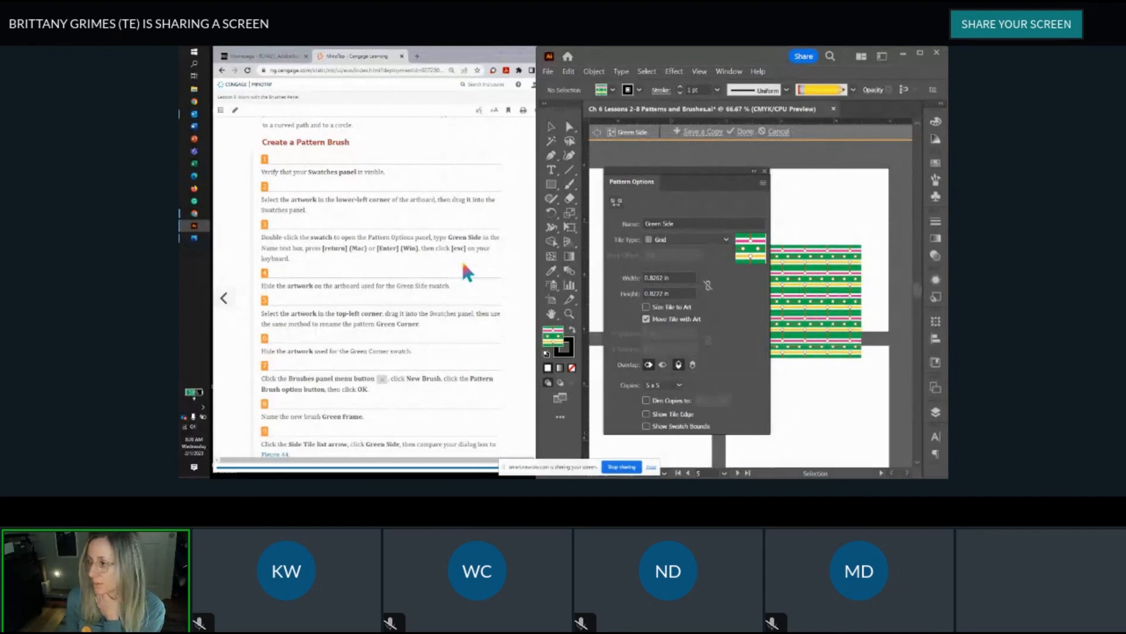
{"action": "key", "text": "Escape"}
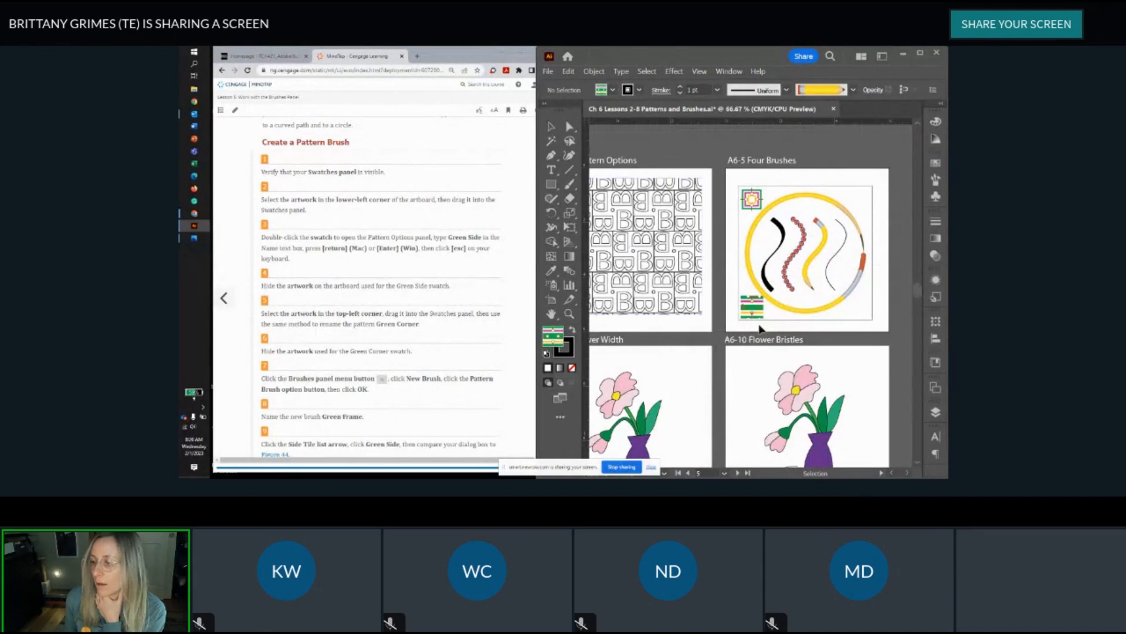
Step: Hide the striped green artwork in the lower-left corner of the Four Brushes artboard
{"action": "left_click", "coordinate": [752, 306]}
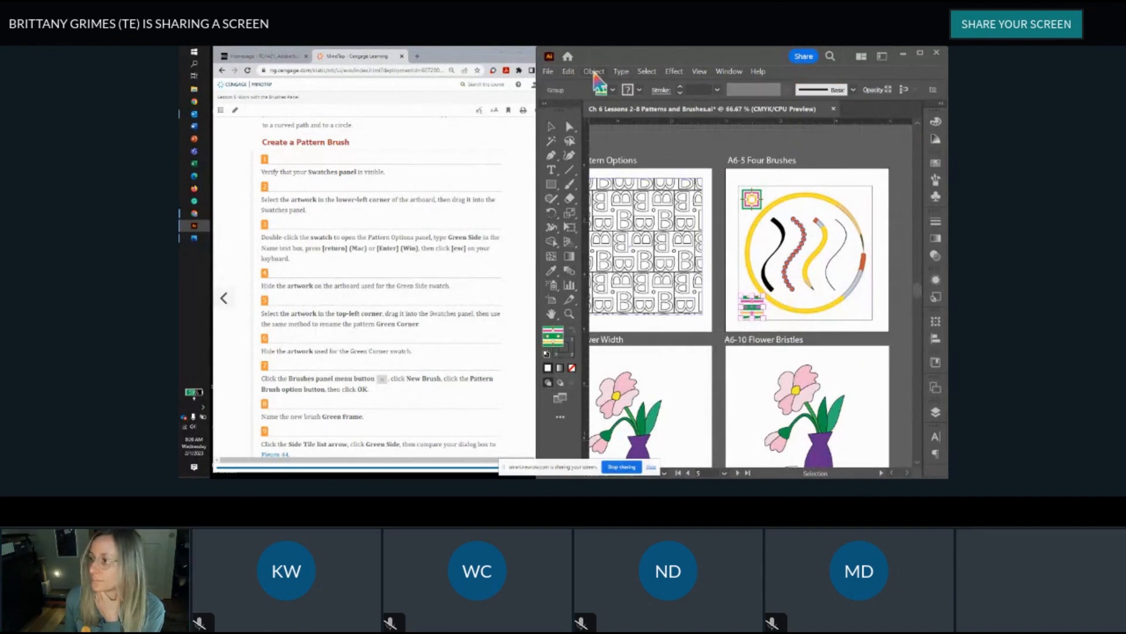
{"action": "left_click", "coordinate": [594, 71]}
{"action": "mouse_move", "coordinate": [617, 155]}
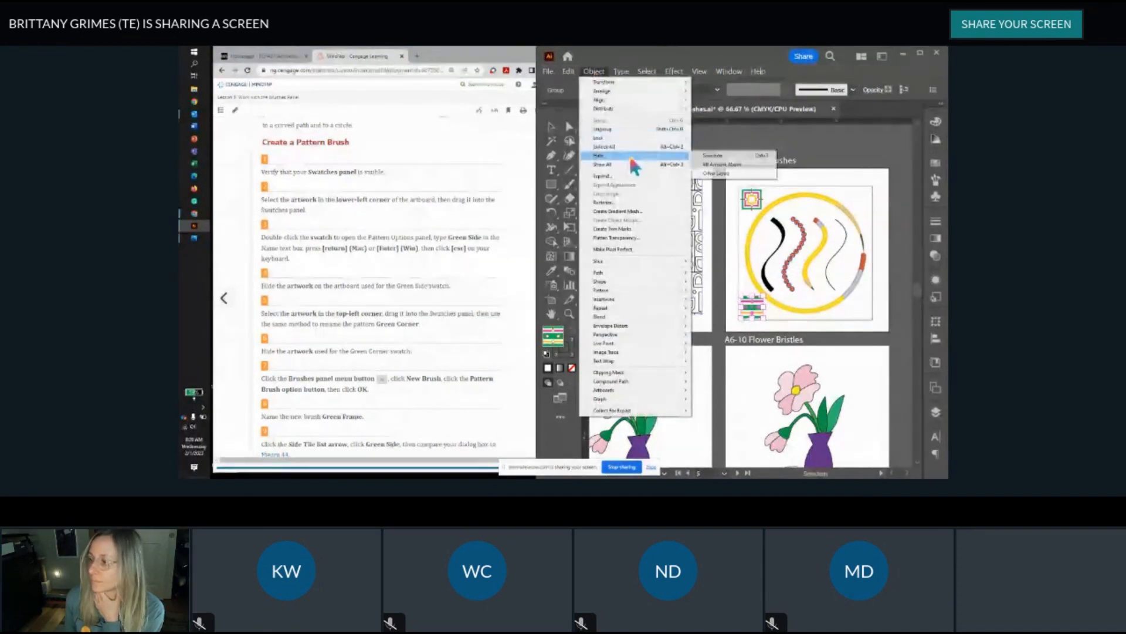
{"action": "left_click", "coordinate": [701, 156]}
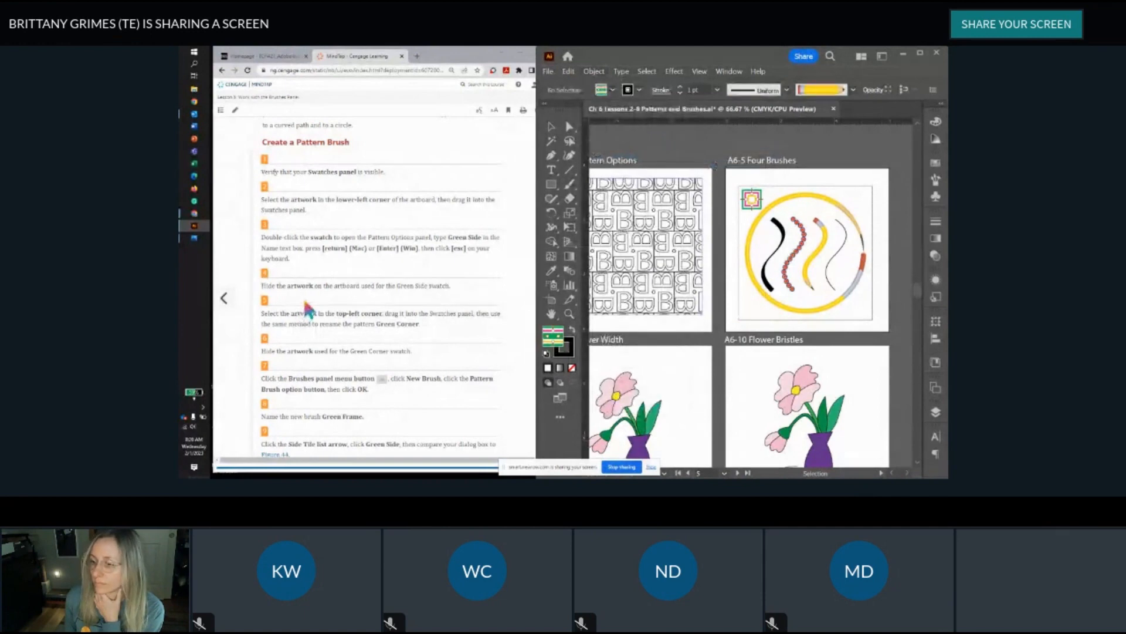
Step: Add the square artwork in the top-left corner of the Four Brushes artboard to the swatches as a pattern
{"action": "scroll", "coordinate": [304, 290], "scroll_direction": "down", "scroll_amount": 3}
{"action": "scroll", "coordinate": [306, 297], "scroll_direction": "down", "scroll_amount": 2}
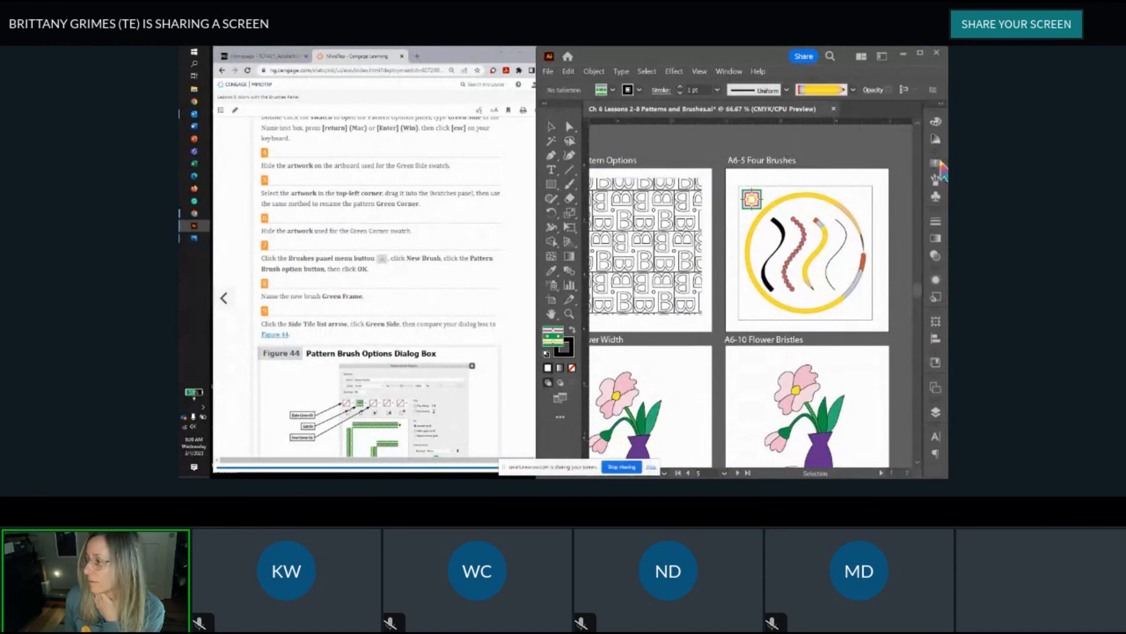
{"action": "scroll", "coordinate": [763, 205], "scroll_direction": "right", "scroll_amount": 3}
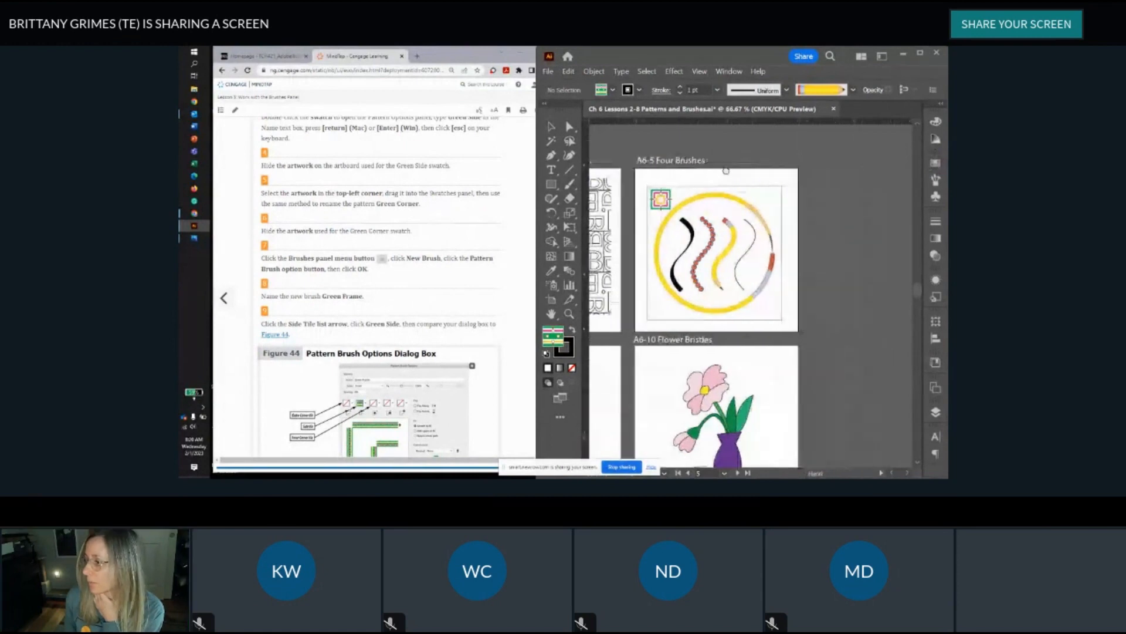
{"action": "left_click", "coordinate": [645, 201]}
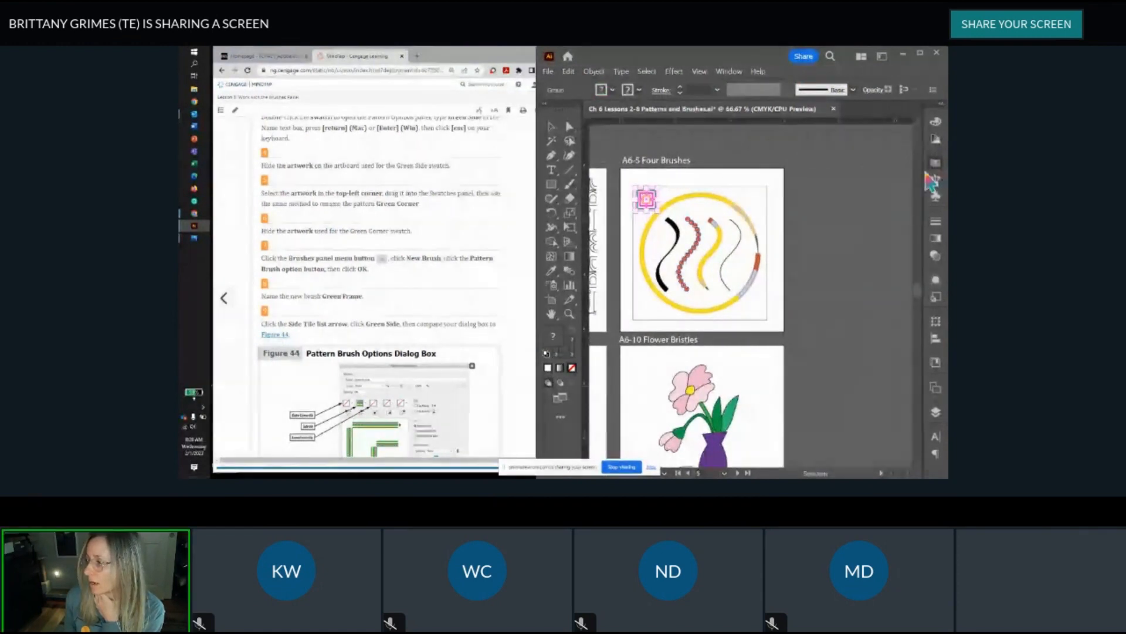
{"action": "left_click", "coordinate": [933, 178]}
{"action": "left_click_drag", "start_coordinate": [650, 202], "coordinate": [840, 366]}
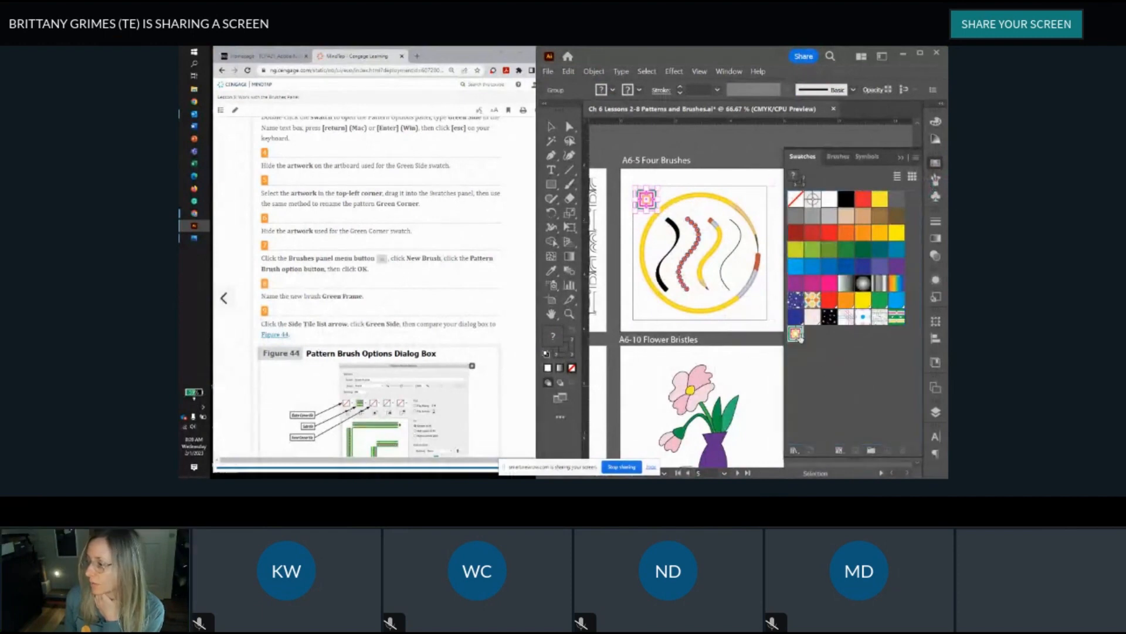
Step: Rename the new square-motif pattern swatch Green Corner and exit pattern editing
{"action": "double_click", "coordinate": [795, 333]}
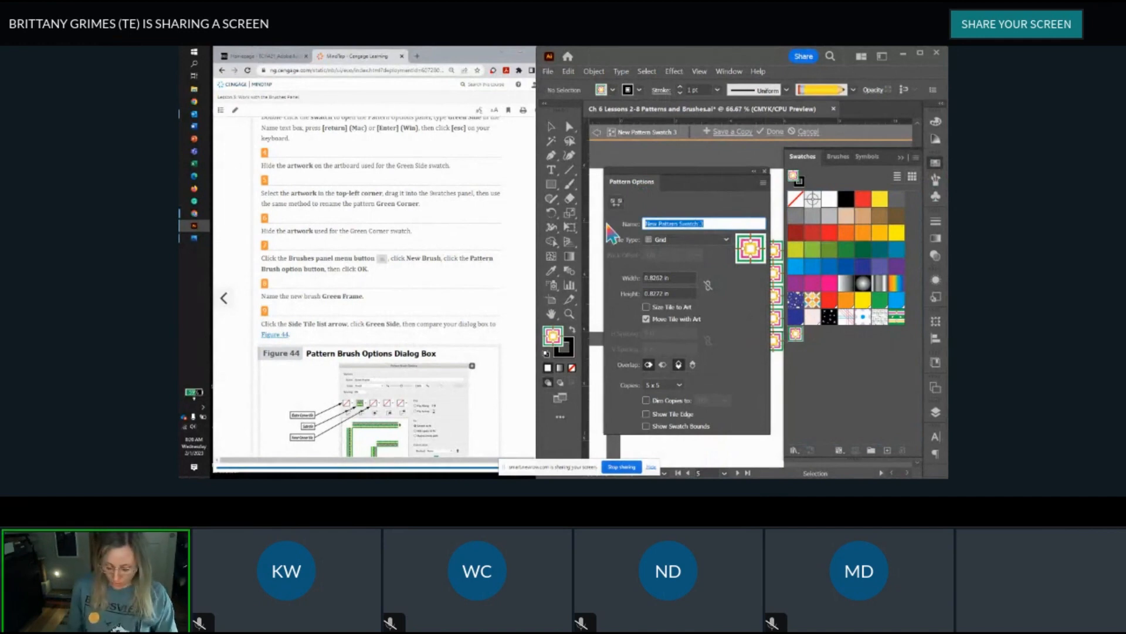
{"action": "type", "text": "Green "}
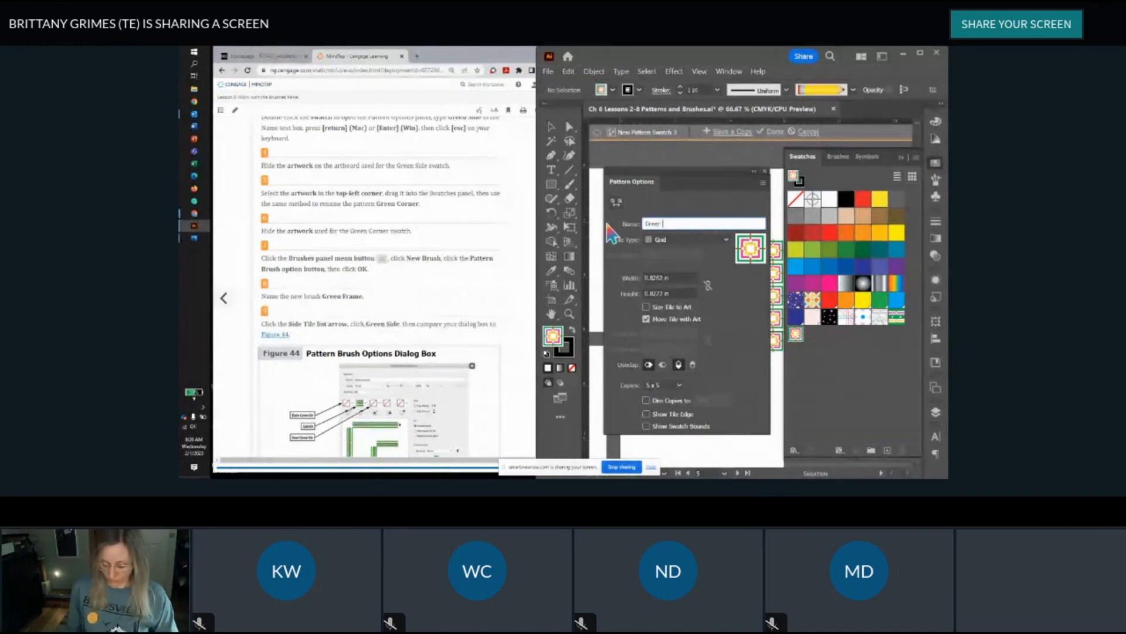
{"action": "type", "text": "Corner"}
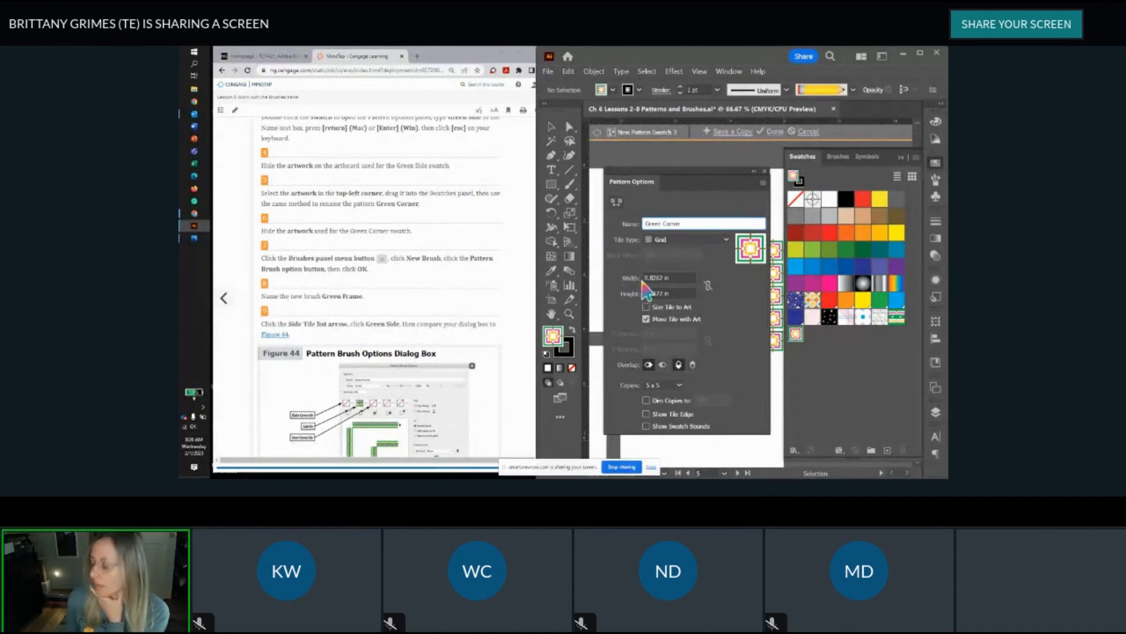
{"action": "key", "text": "Return"}
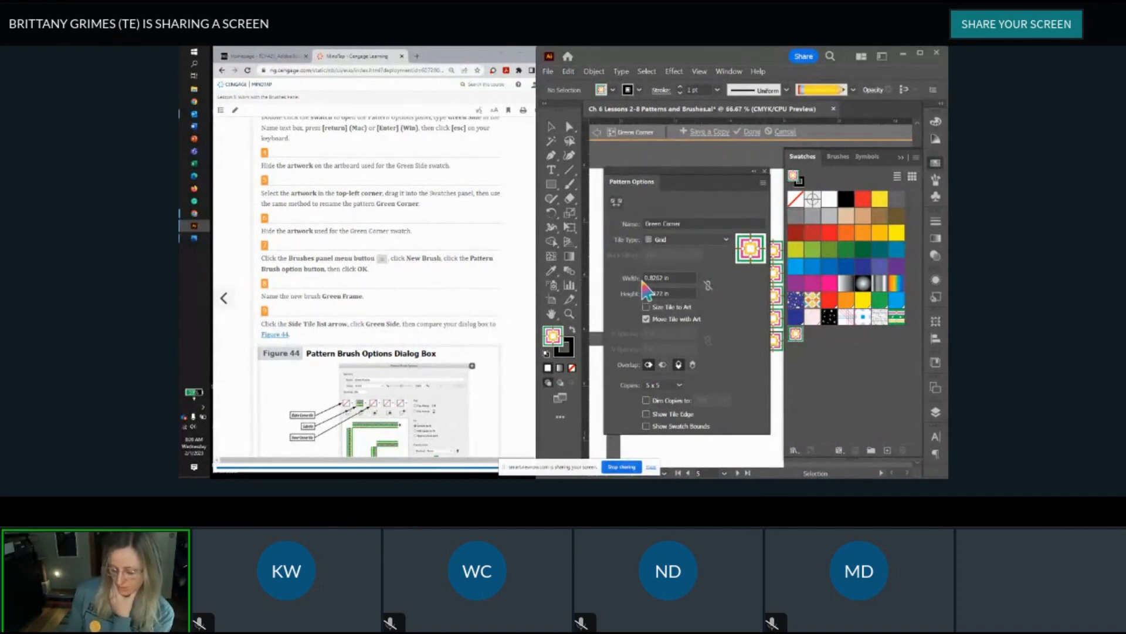
{"action": "key", "text": "Escape"}
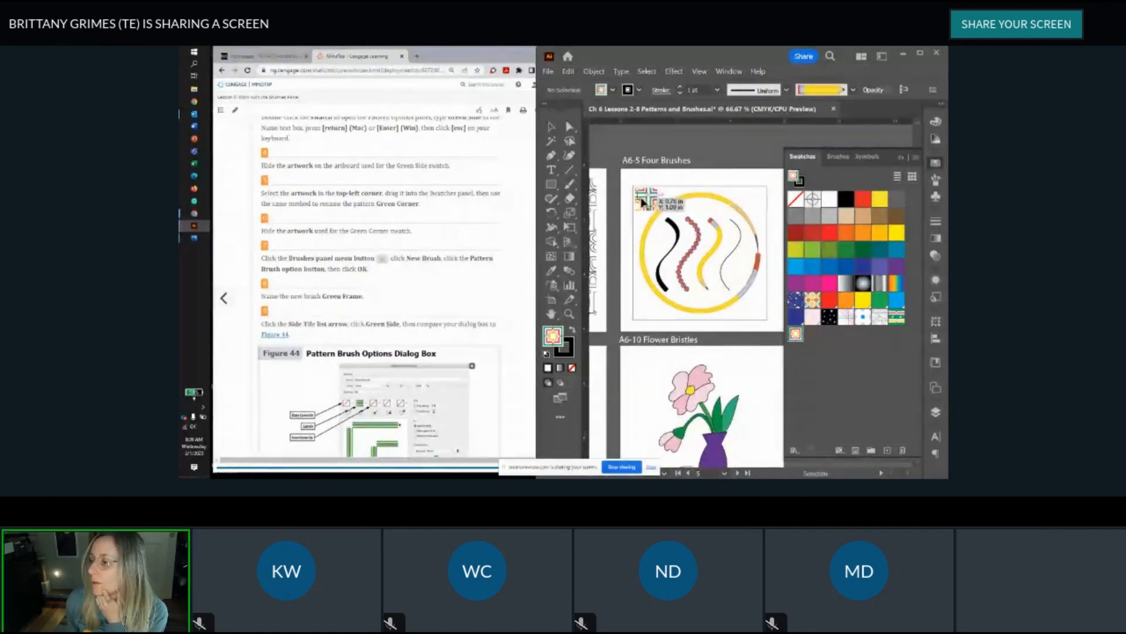
Step: Hide the square Green Corner artwork in the top-left corner of the Four Brushes artboard
{"action": "scroll", "coordinate": [669, 203], "scroll_direction": "up", "scroll_amount": 3}
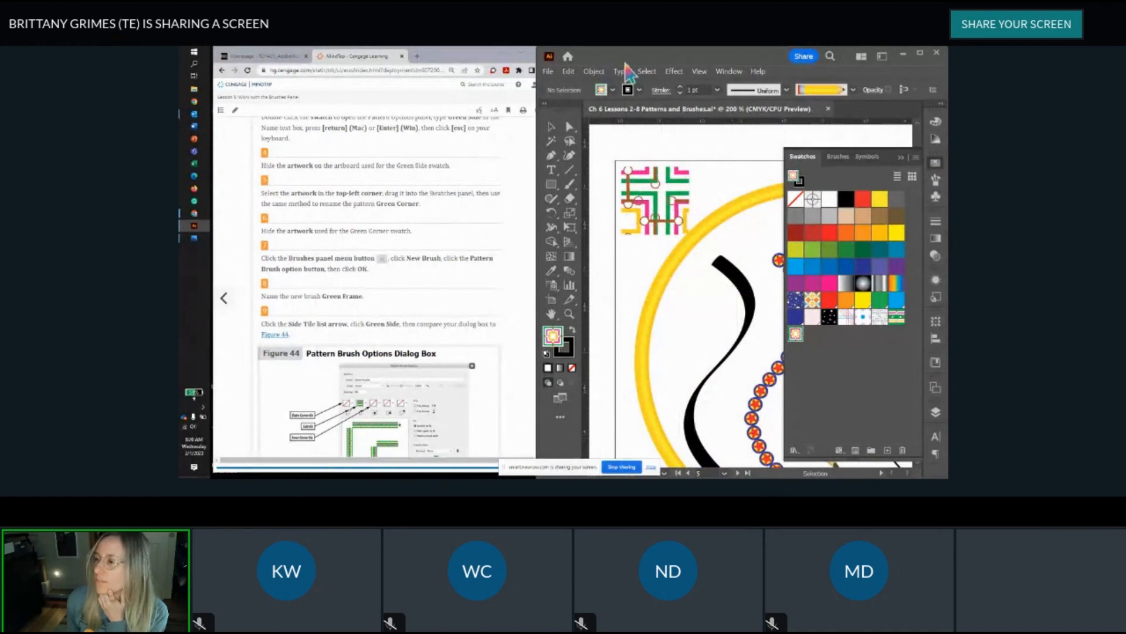
{"action": "left_click", "coordinate": [594, 71]}
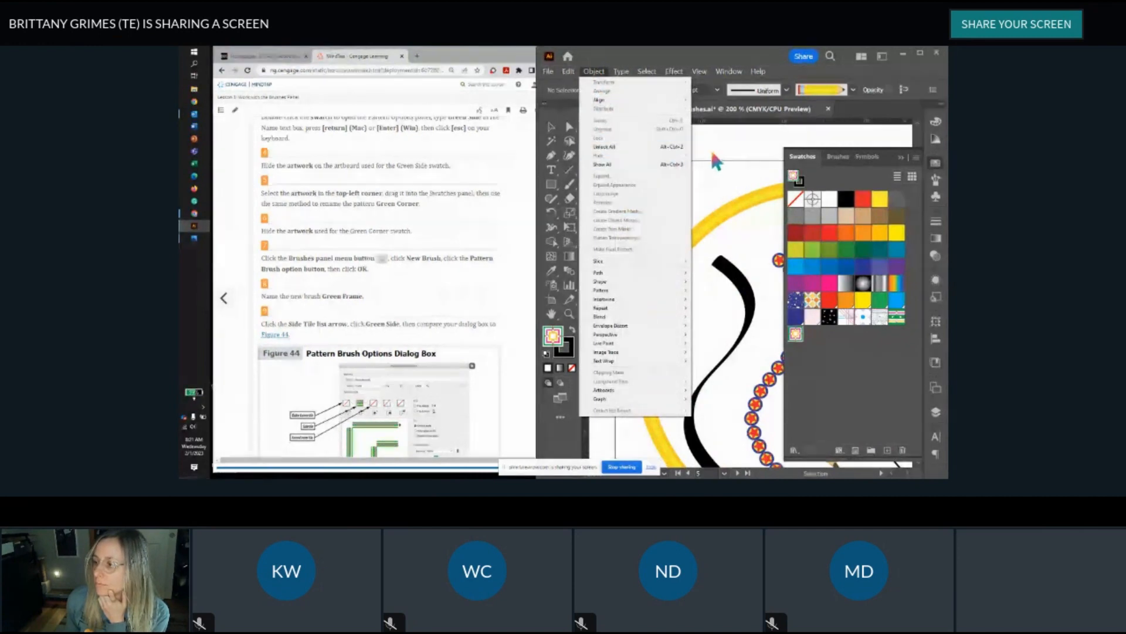
{"action": "left_click", "coordinate": [674, 164]}
{"action": "left_click", "coordinate": [595, 71]}
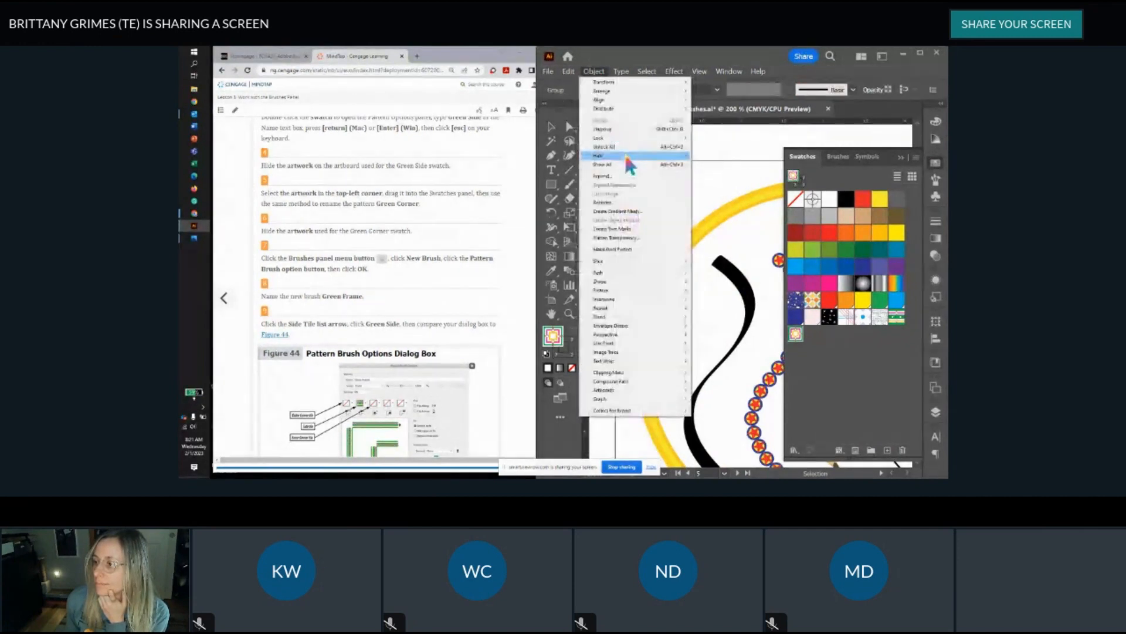
{"action": "key", "text": "Escape"}
{"action": "key", "text": "ctrl+3"}
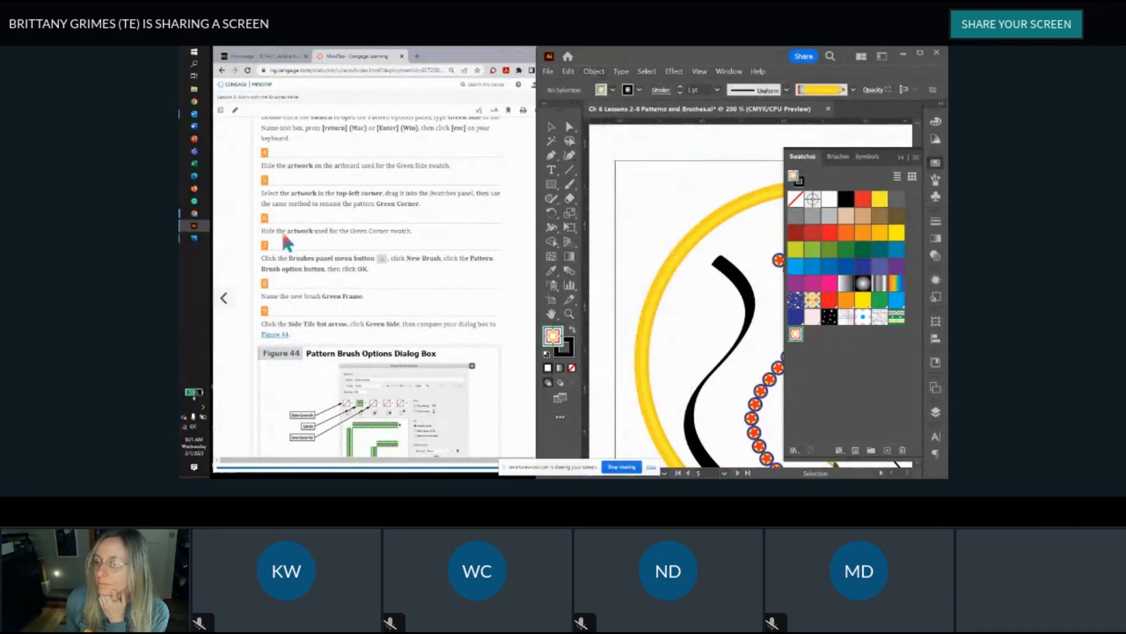
Step: Start a new pattern brush and name it Green Frame
{"action": "scroll", "coordinate": [287, 242], "scroll_direction": "down", "scroll_amount": 3}
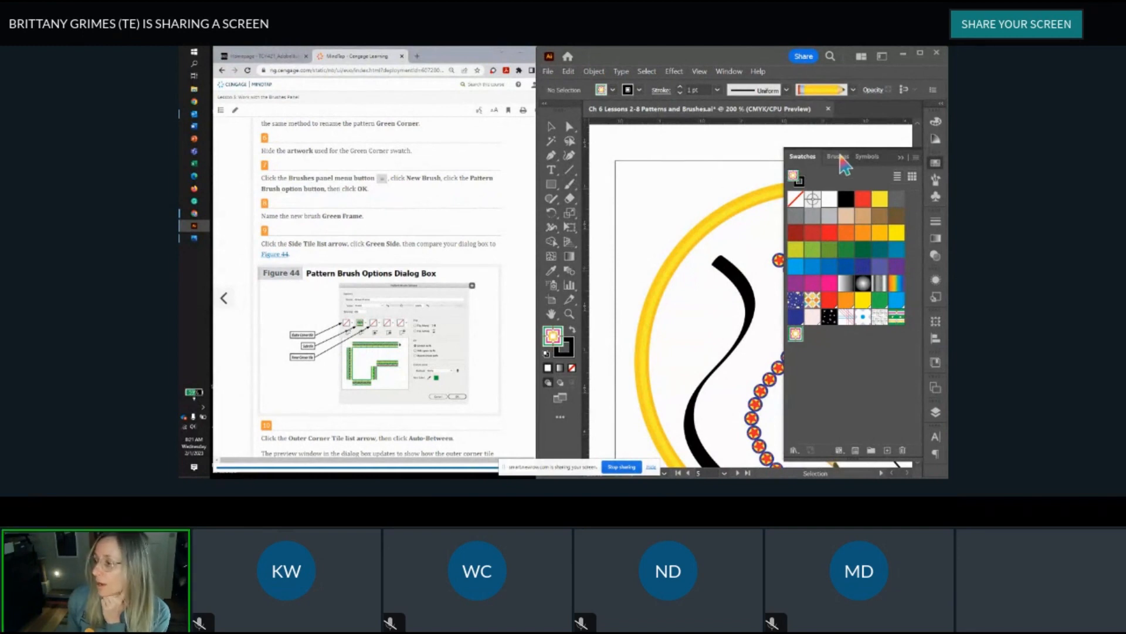
{"action": "left_click", "coordinate": [839, 157]}
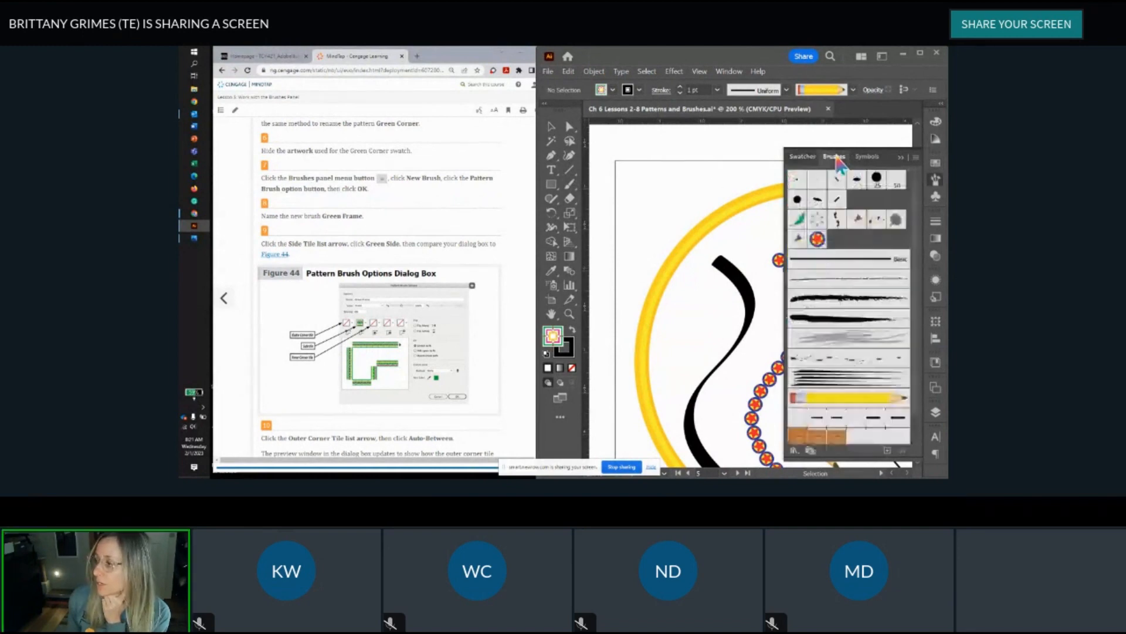
{"action": "left_click", "coordinate": [916, 158]}
{"action": "left_click", "coordinate": [868, 168]}
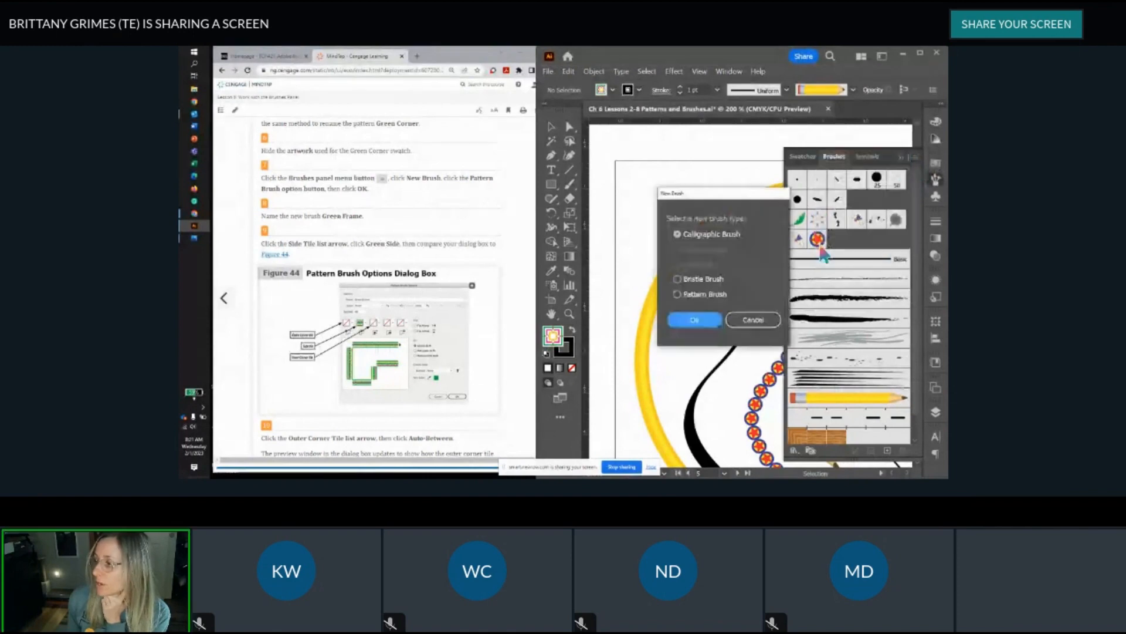
{"action": "left_click", "coordinate": [678, 294]}
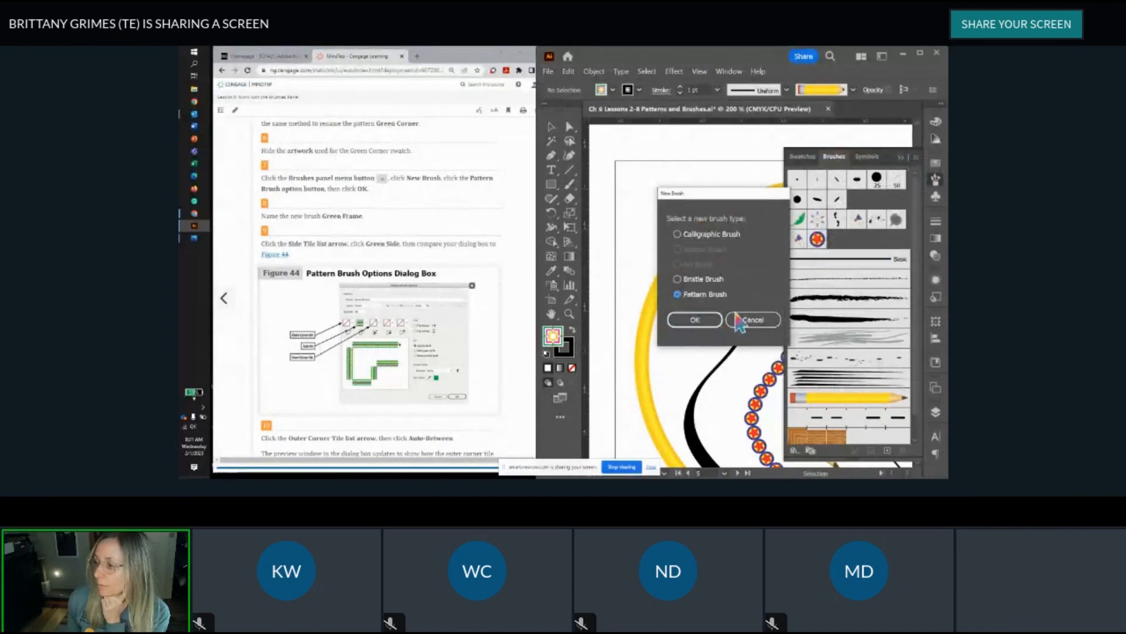
{"action": "left_click", "coordinate": [698, 321]}
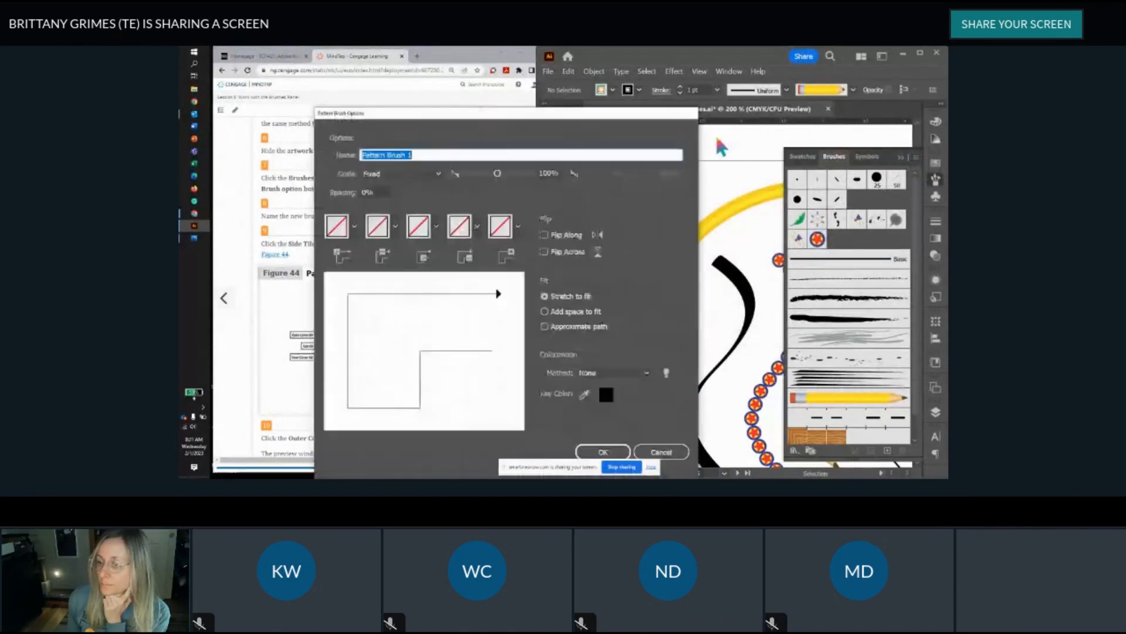
{"action": "left_click_drag", "start_coordinate": [477, 121], "coordinate": [670, 108]}
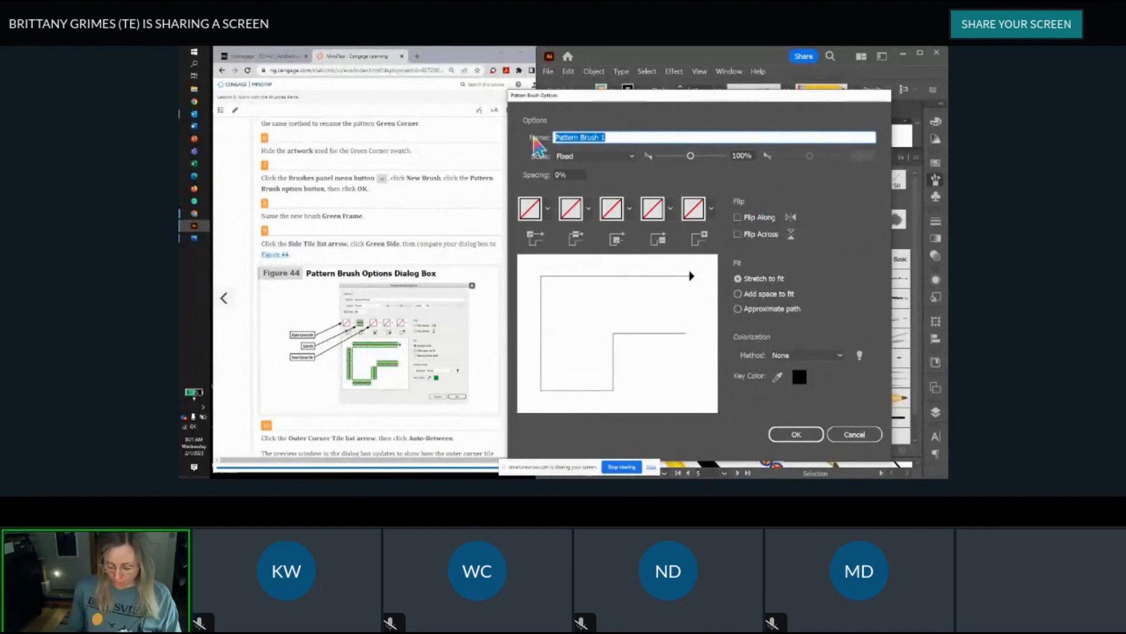
{"action": "type", "text": "Green Frame"}
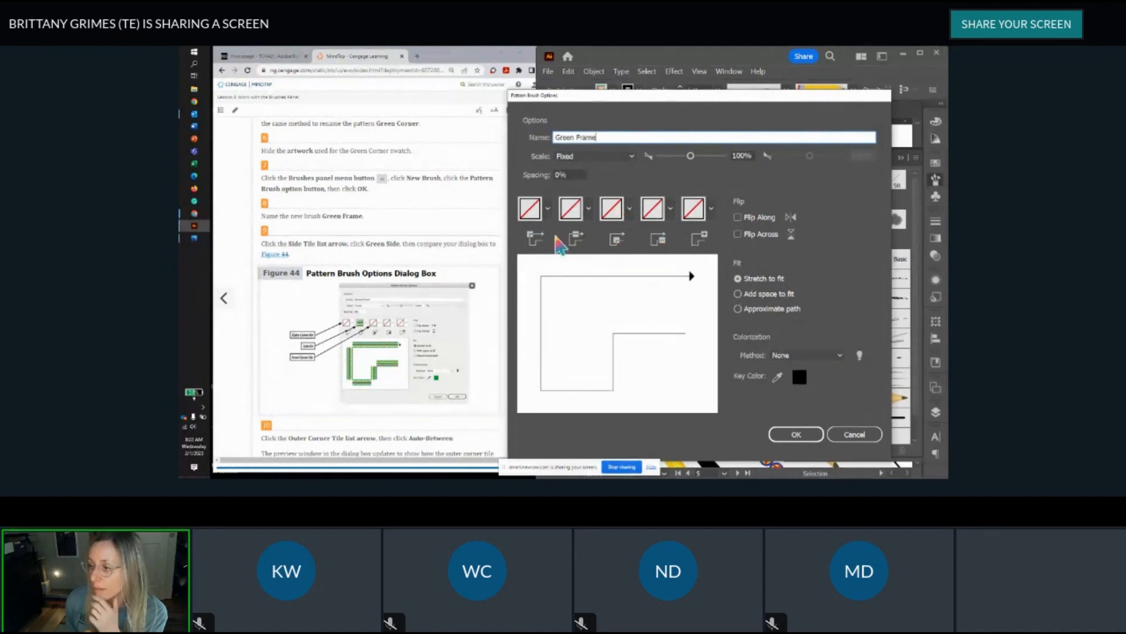
Step: Assign the Green Side pattern as the side tile of the Green Frame brush
{"action": "left_click", "coordinate": [589, 210]}
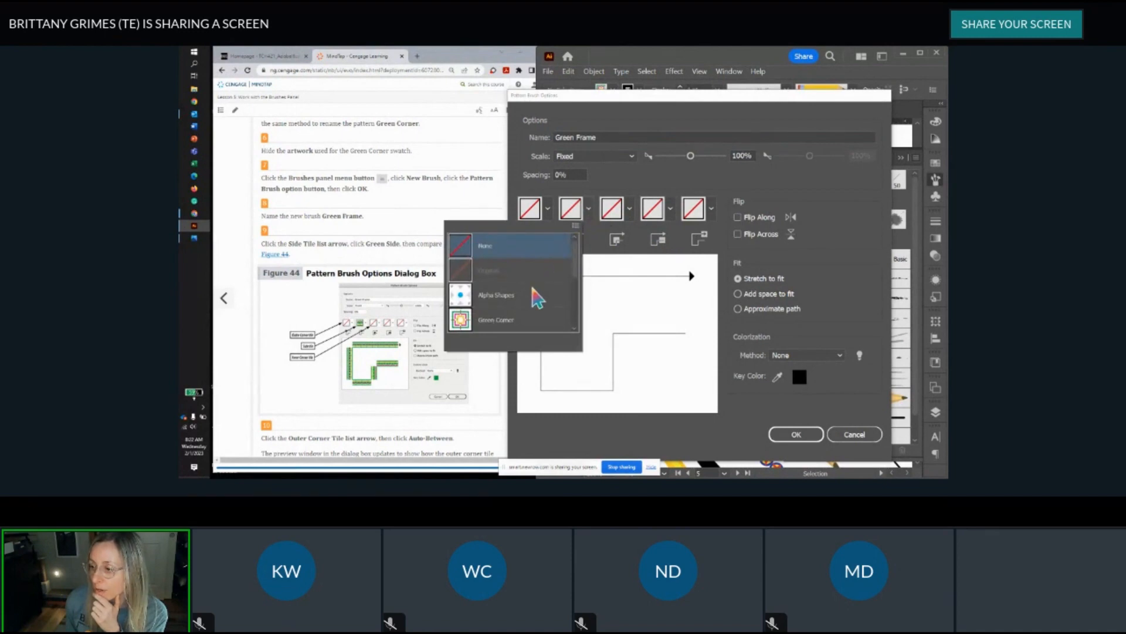
{"action": "left_click", "coordinate": [576, 329]}
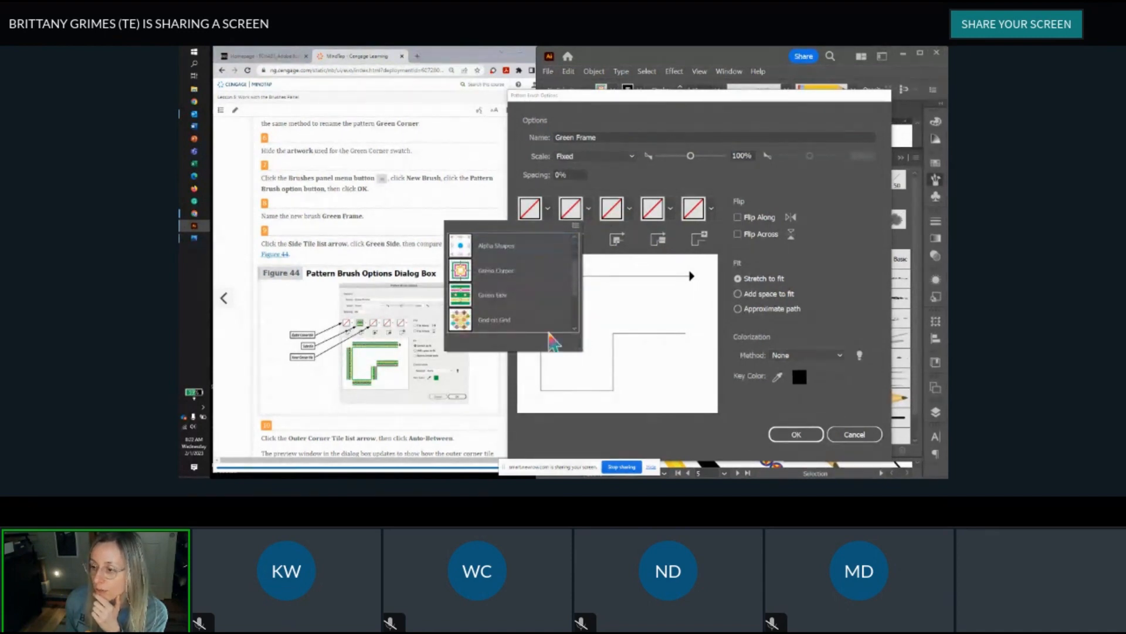
{"action": "left_click", "coordinate": [502, 300]}
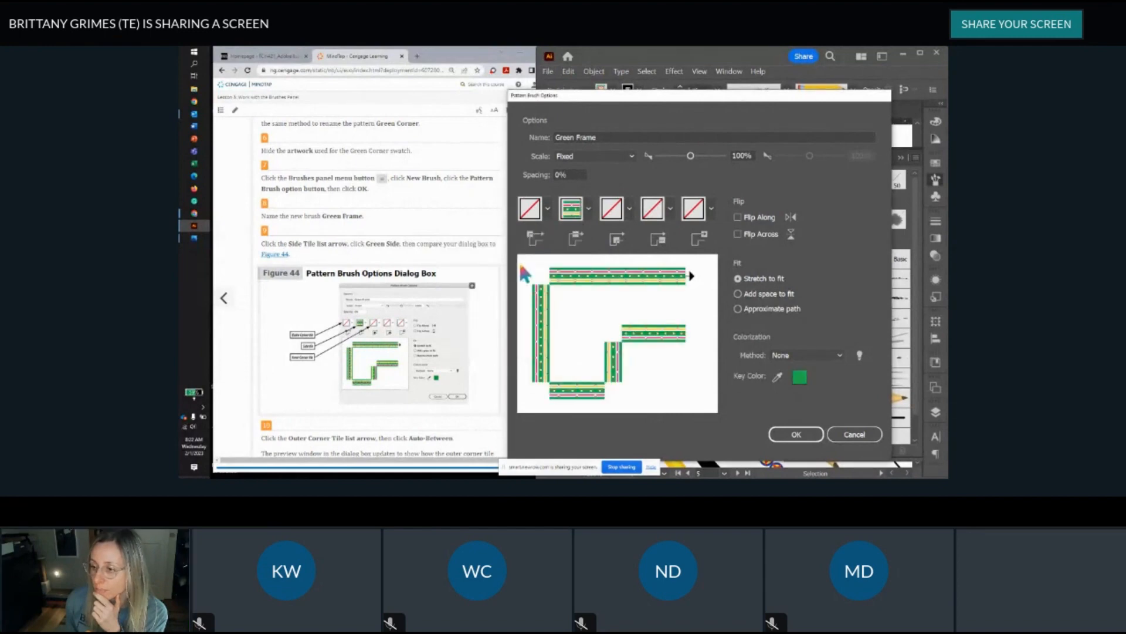
Step: Set the outer corner tile of the Green Frame brush to Auto-Between, following the textbook instructions
{"action": "scroll", "coordinate": [379, 293], "scroll_direction": "down", "scroll_amount": 3}
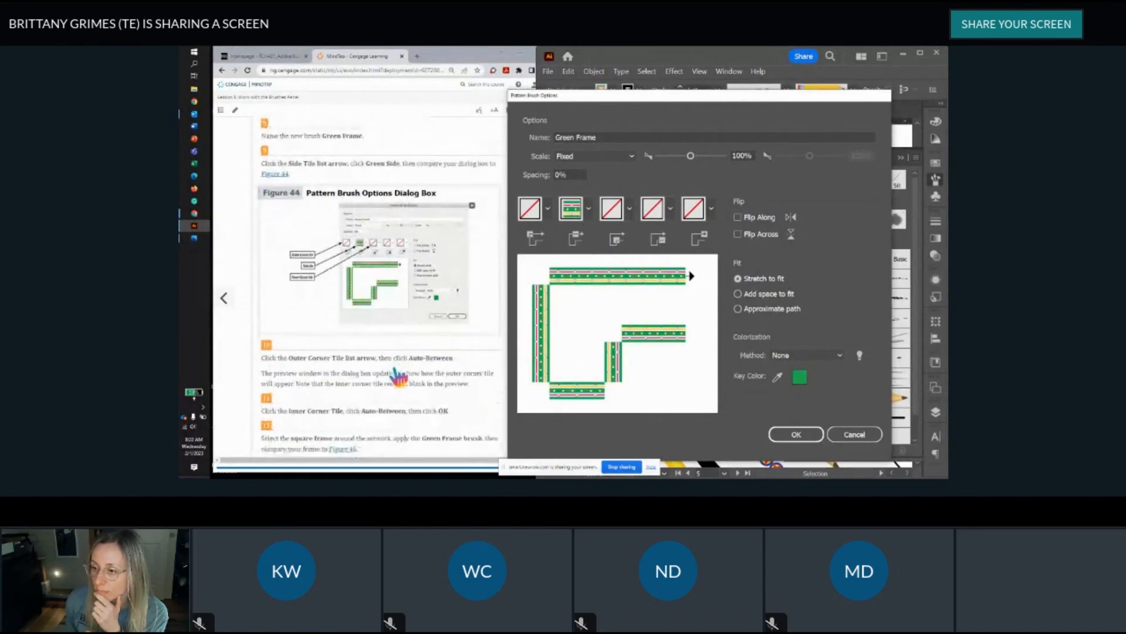
{"action": "scroll", "coordinate": [455, 325], "scroll_direction": "down", "scroll_amount": 3}
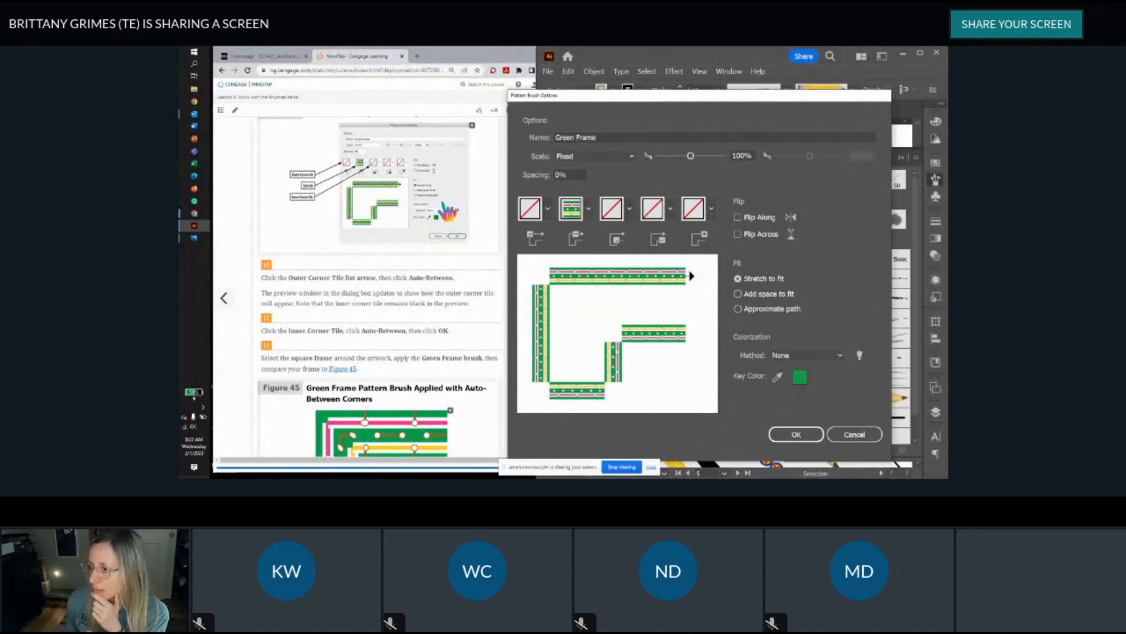
{"action": "scroll", "coordinate": [372, 214], "scroll_direction": "down", "scroll_amount": 1}
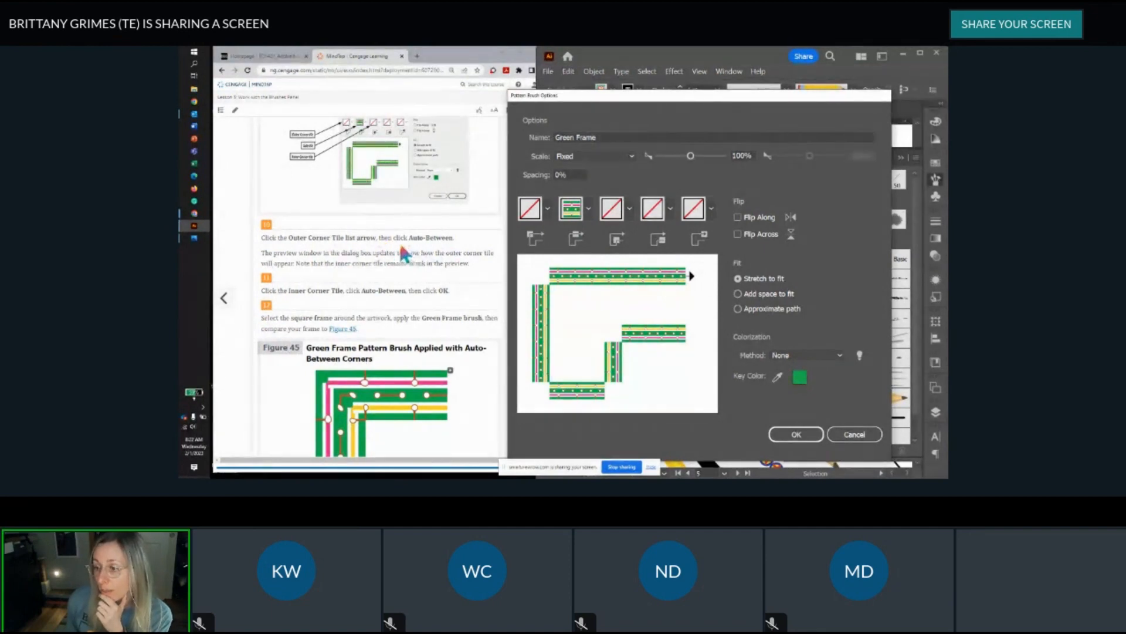
{"action": "scroll", "coordinate": [444, 253], "scroll_direction": "up", "scroll_amount": 1}
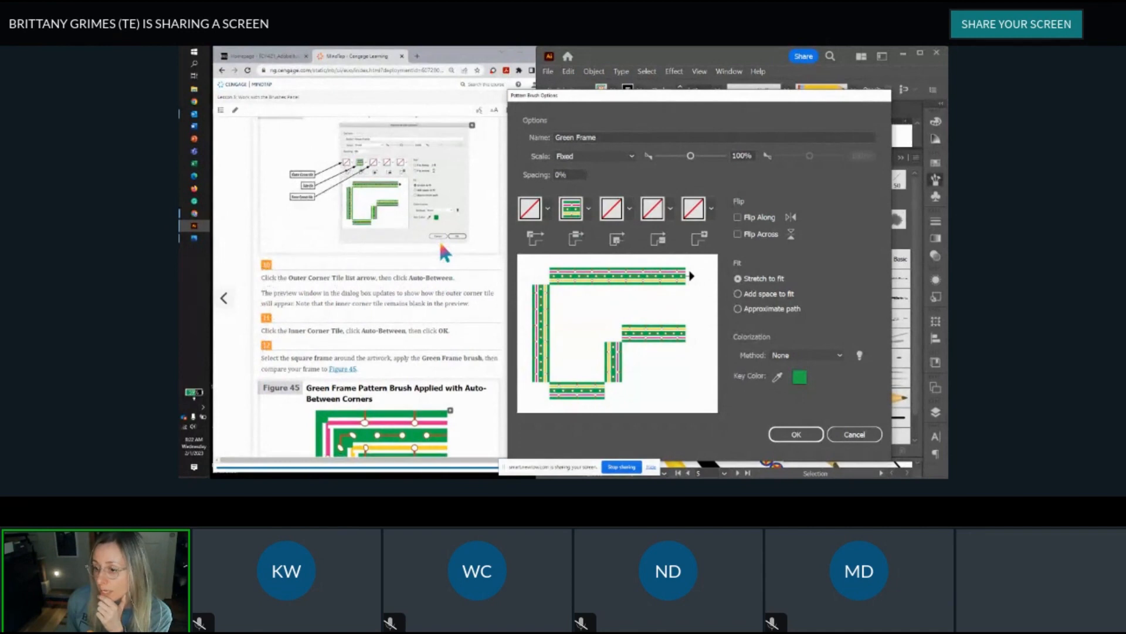
{"action": "left_click", "coordinate": [548, 213]}
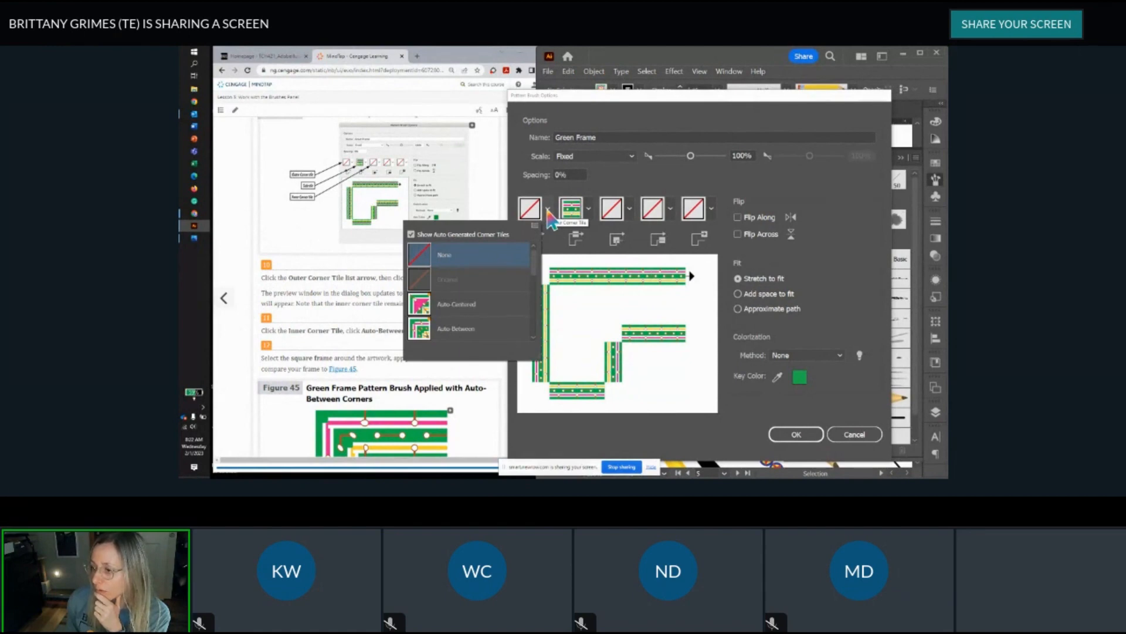
{"action": "left_click", "coordinate": [462, 329]}
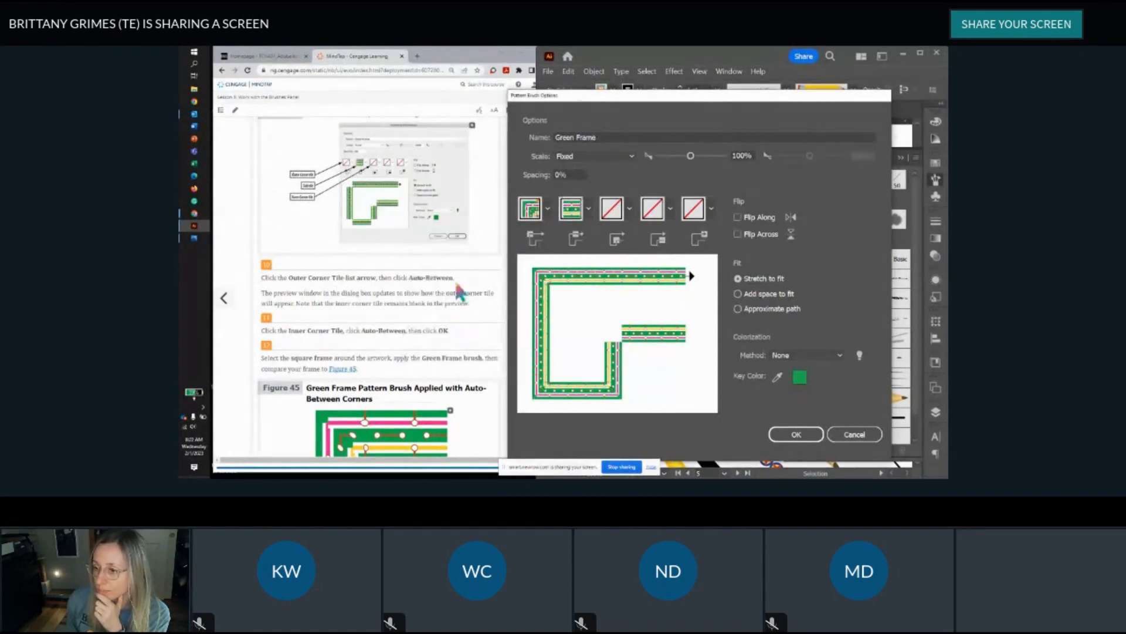
Step: Set the inner corner tile to Auto-Between and accept the Green Frame brush options
{"action": "scroll", "coordinate": [450, 305], "scroll_direction": "down", "scroll_amount": 1}
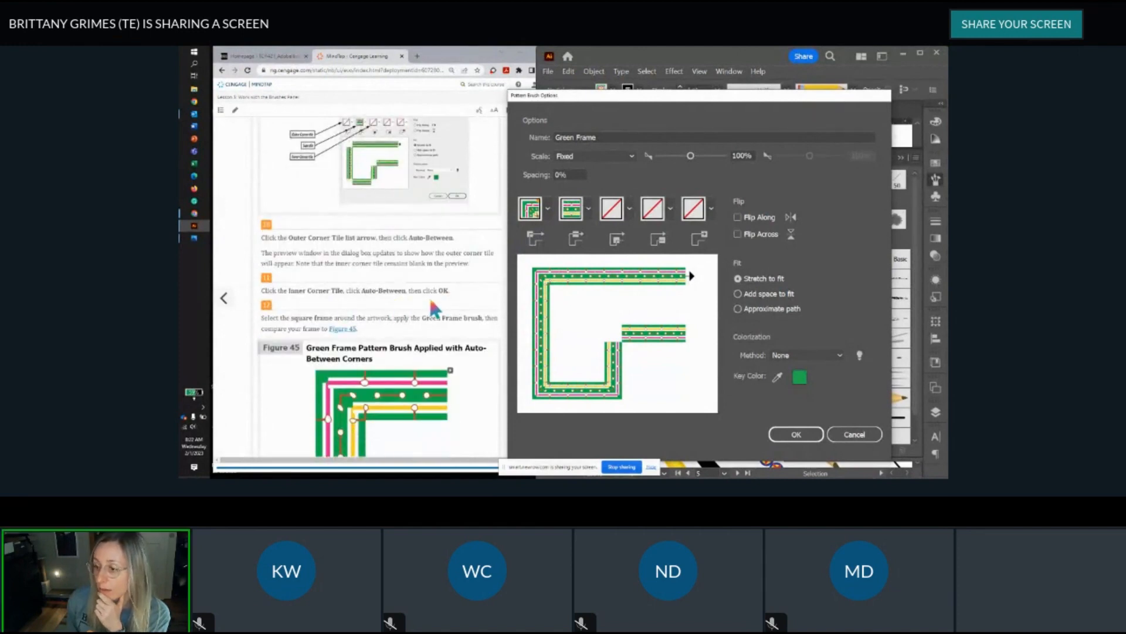
{"action": "left_click", "coordinate": [630, 209]}
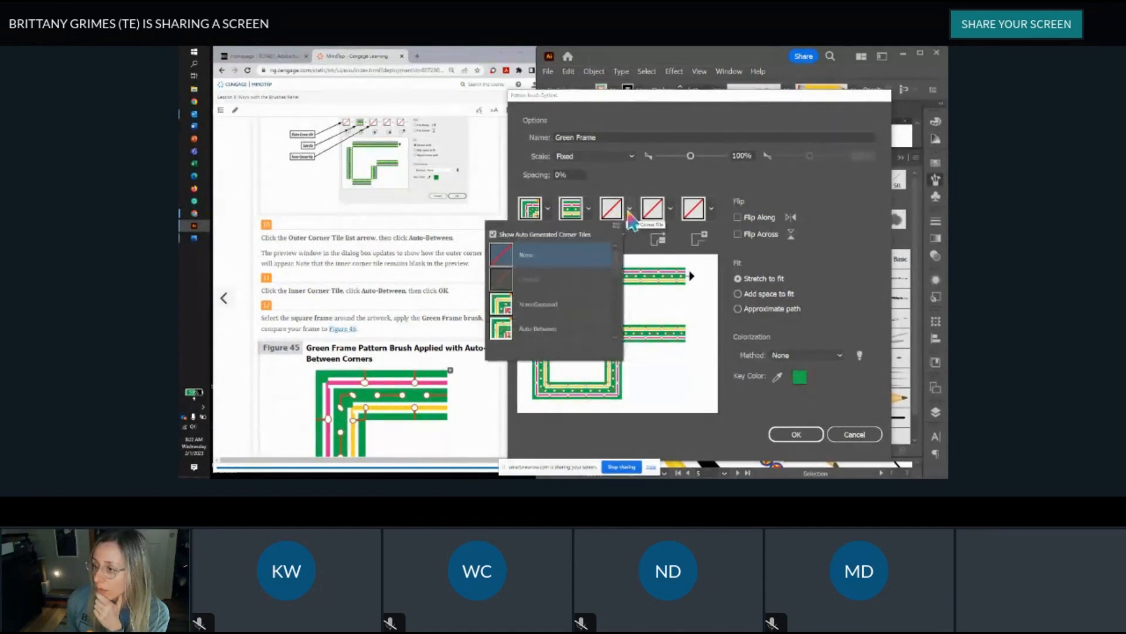
{"action": "left_click", "coordinate": [552, 336]}
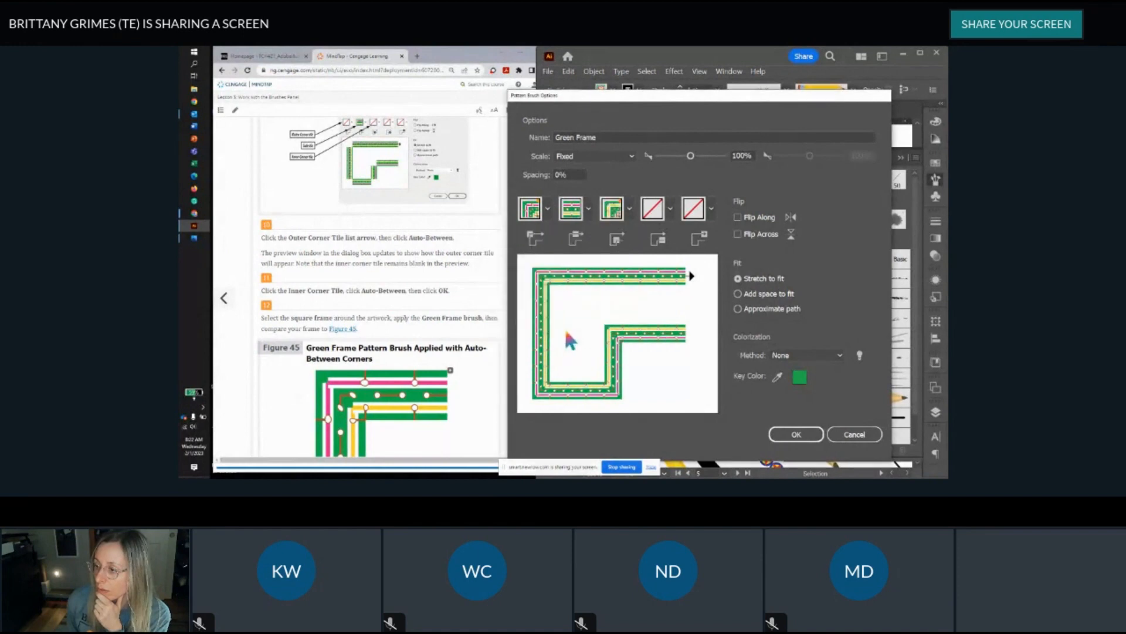
{"action": "scroll", "coordinate": [389, 297], "scroll_direction": "down", "scroll_amount": 2}
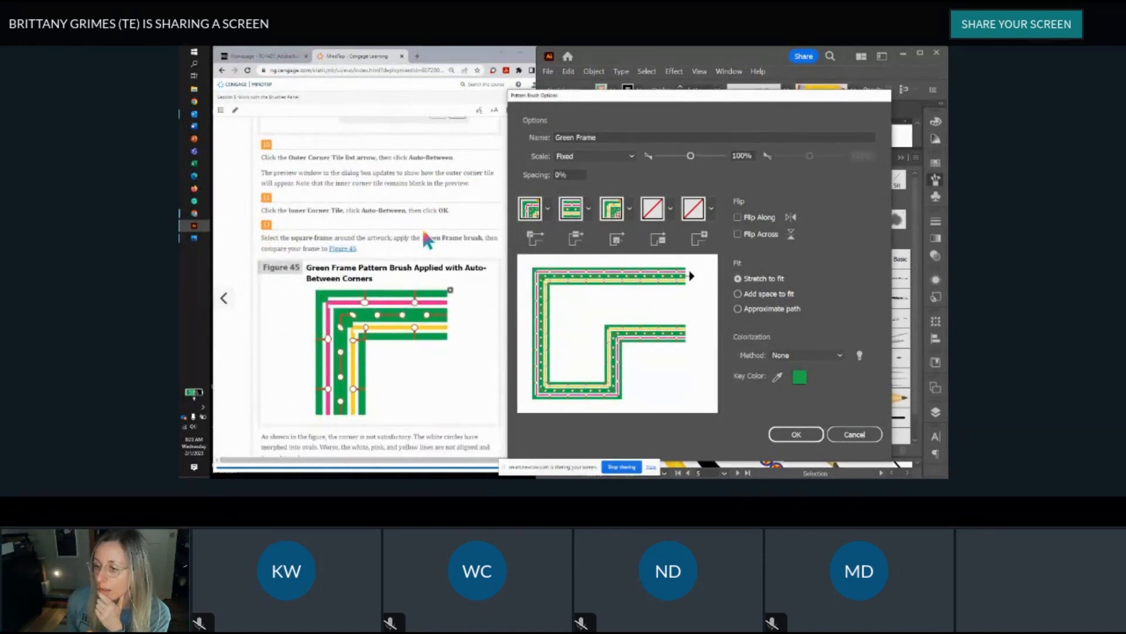
{"action": "left_click", "coordinate": [800, 435]}
{"action": "left_click", "coordinate": [801, 437]}
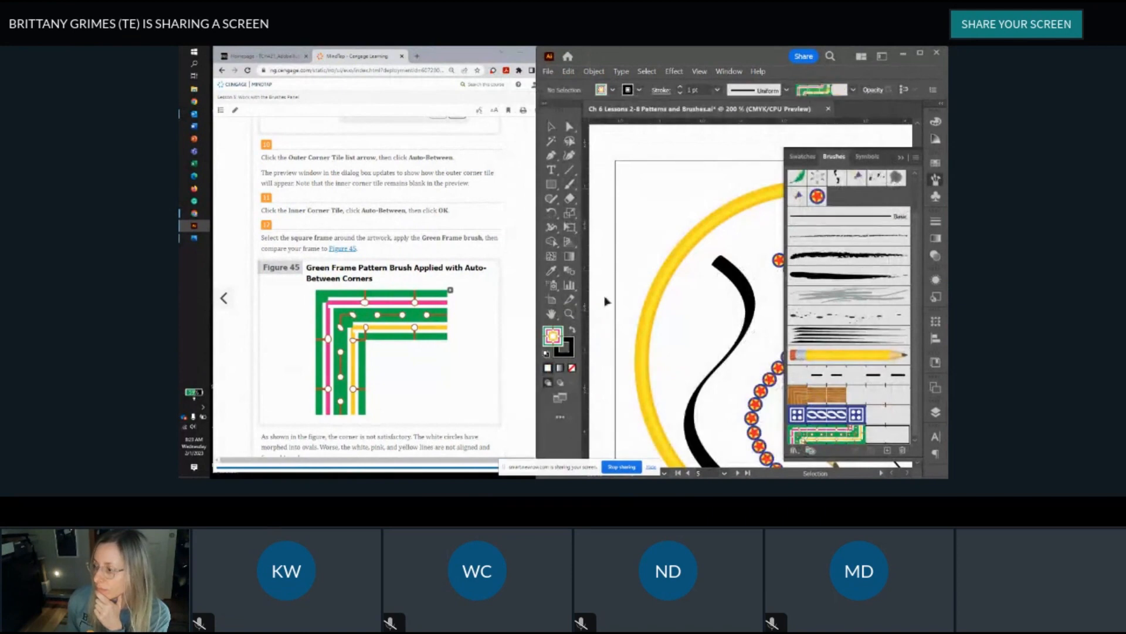
Step: Apply the Green Frame brush to the square frame around the Four Brushes artwork
{"action": "scroll", "coordinate": [678, 322], "scroll_direction": "down", "scroll_amount": 2}
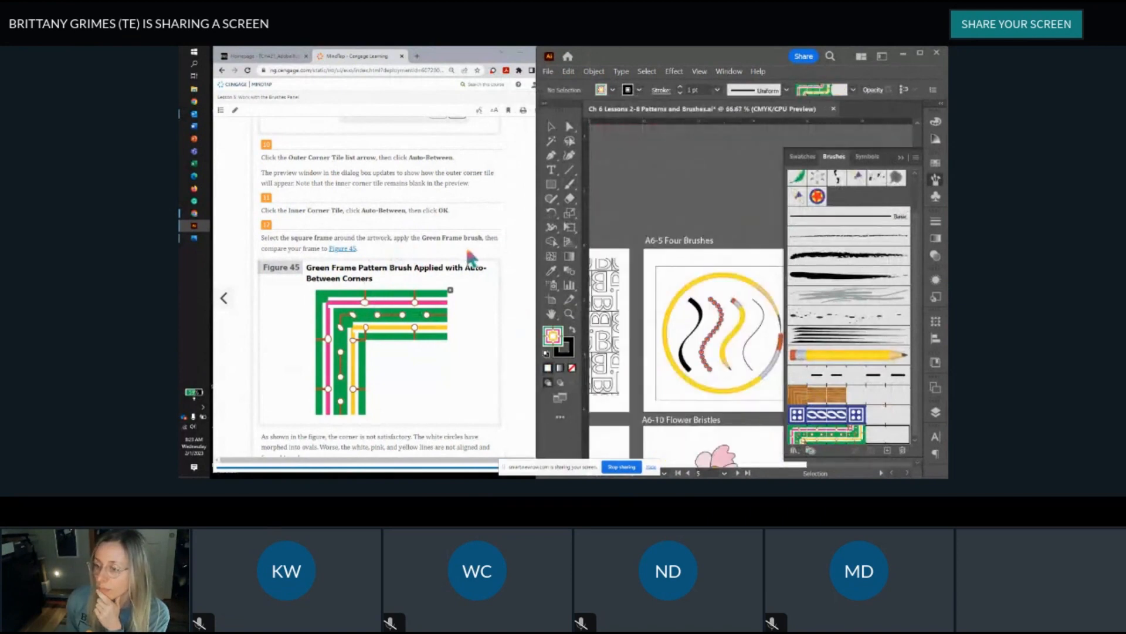
{"action": "left_click_drag", "start_coordinate": [653, 290], "coordinate": [628, 230]}
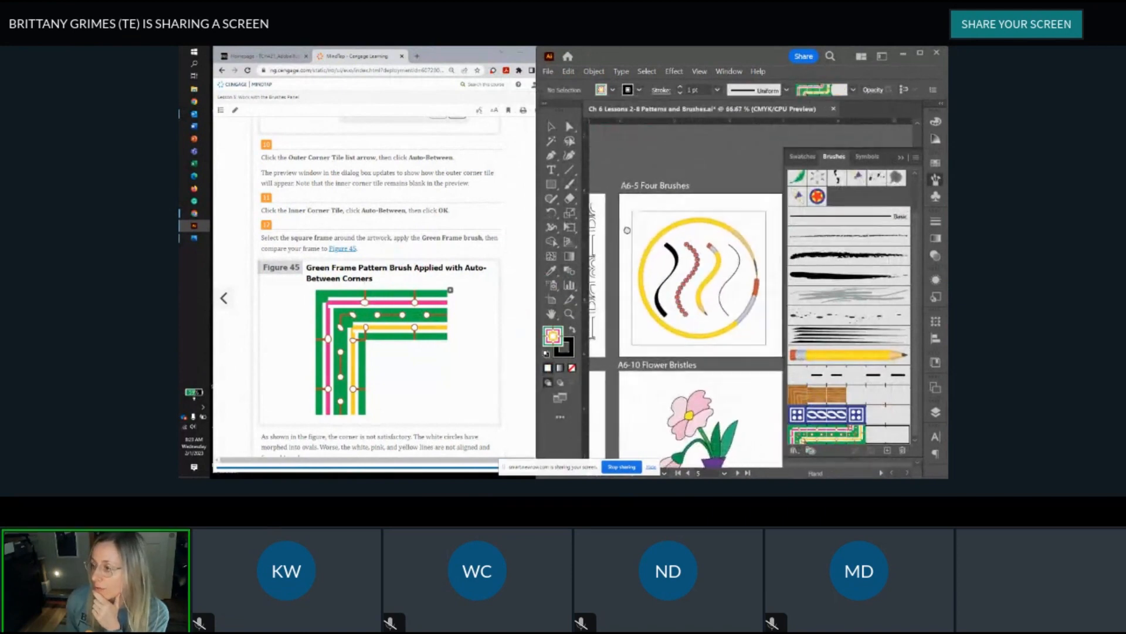
{"action": "left_click", "coordinate": [632, 235]}
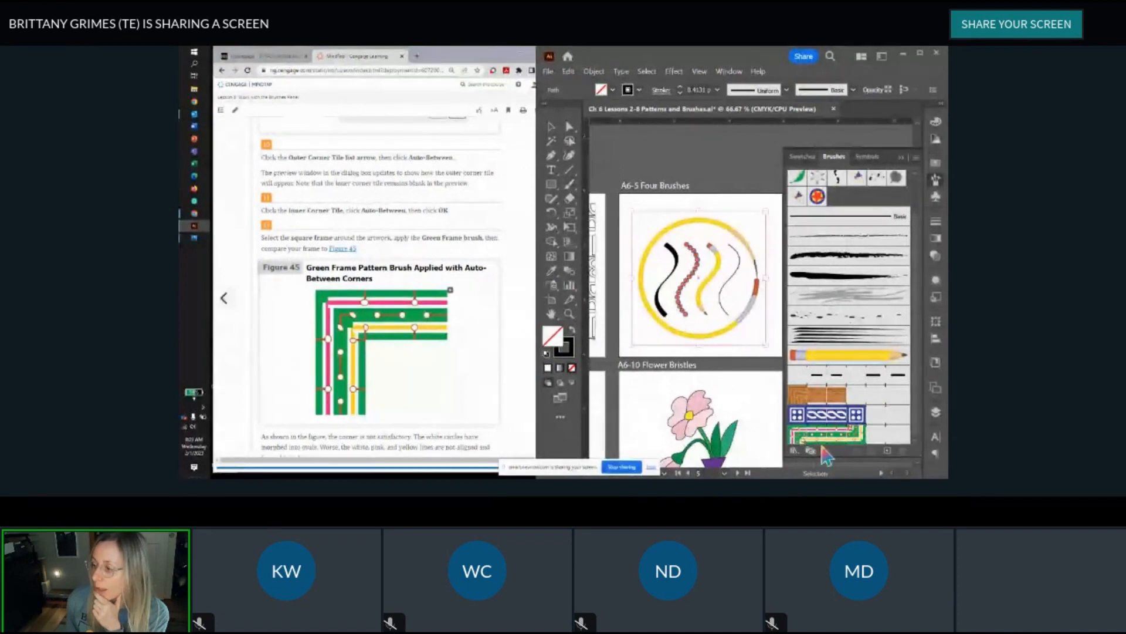
{"action": "left_click", "coordinate": [861, 434]}
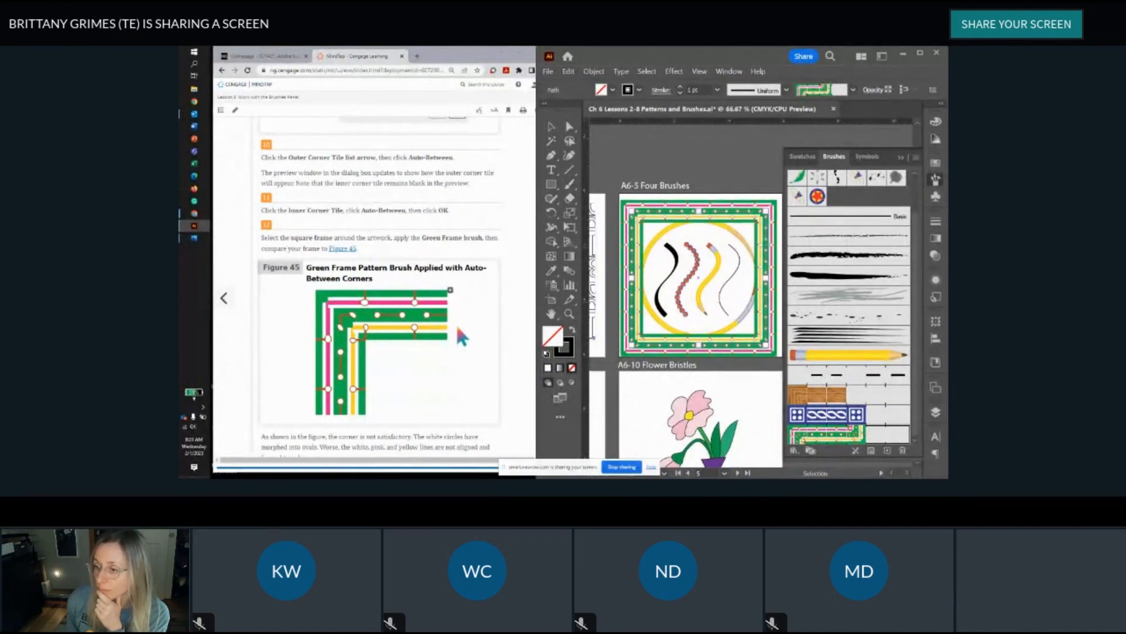
Step: Compare the frame's corner with the textbook's Figure 45 and read the instructions for changing the corner tiles
{"action": "scroll", "coordinate": [457, 324], "scroll_direction": "down", "scroll_amount": 1}
{"action": "scroll", "coordinate": [457, 324], "scroll_direction": "down", "scroll_amount": 1}
{"action": "scroll", "coordinate": [459, 332], "scroll_direction": "down", "scroll_amount": 3}
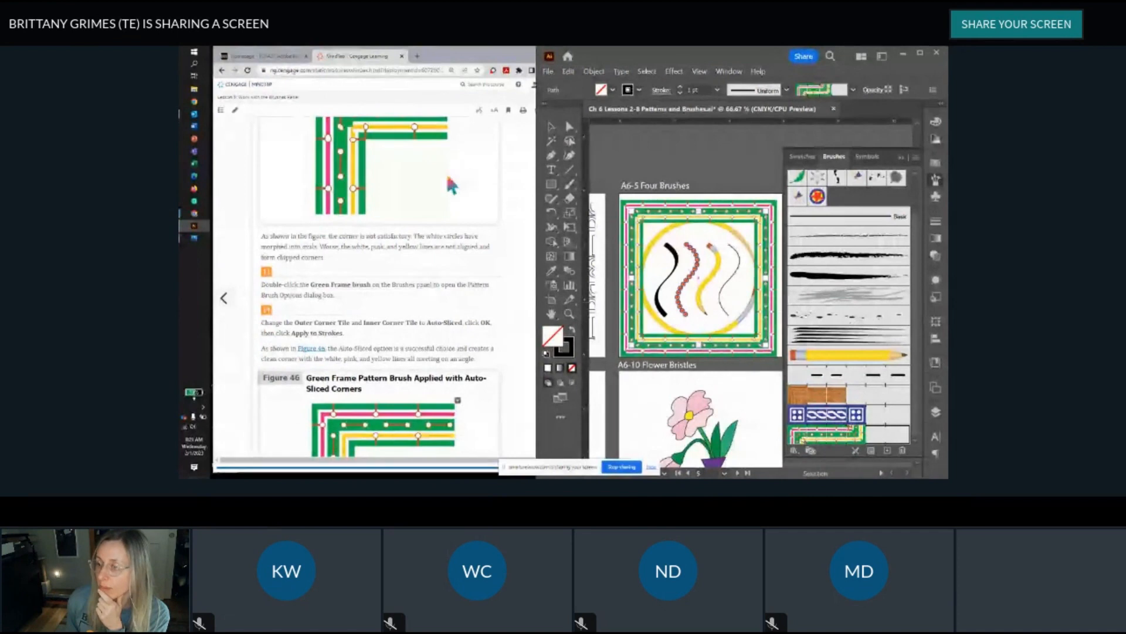
{"action": "scroll", "coordinate": [404, 194], "scroll_direction": "up", "scroll_amount": 1}
{"action": "scroll", "coordinate": [404, 194], "scroll_direction": "up", "scroll_amount": 1}
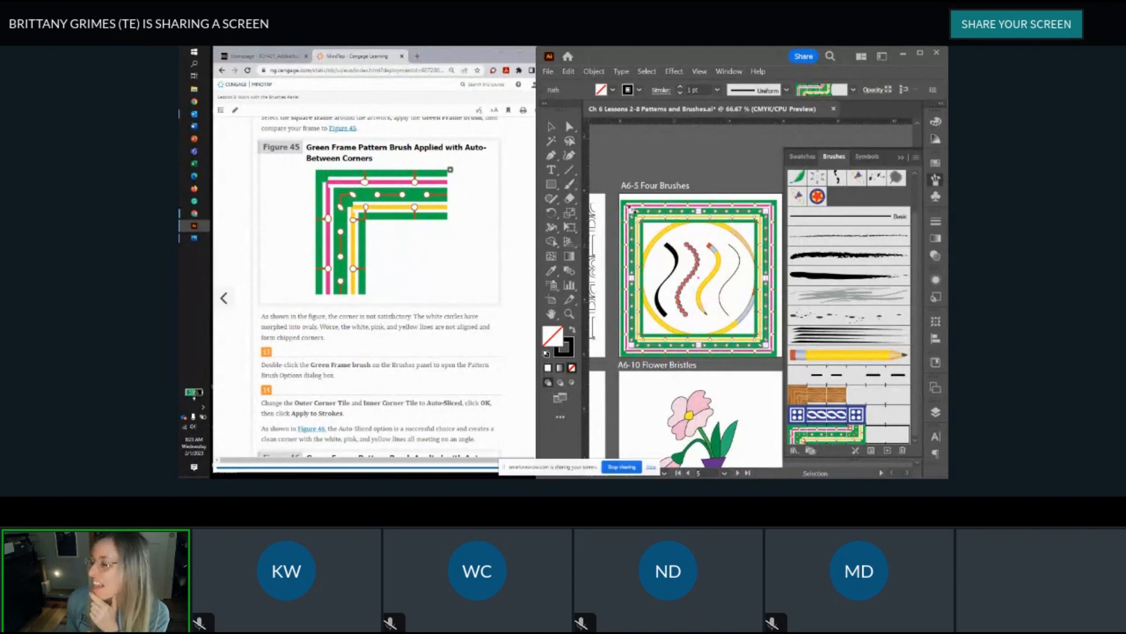
{"action": "scroll", "coordinate": [631, 211], "scroll_direction": "up", "scroll_amount": 2}
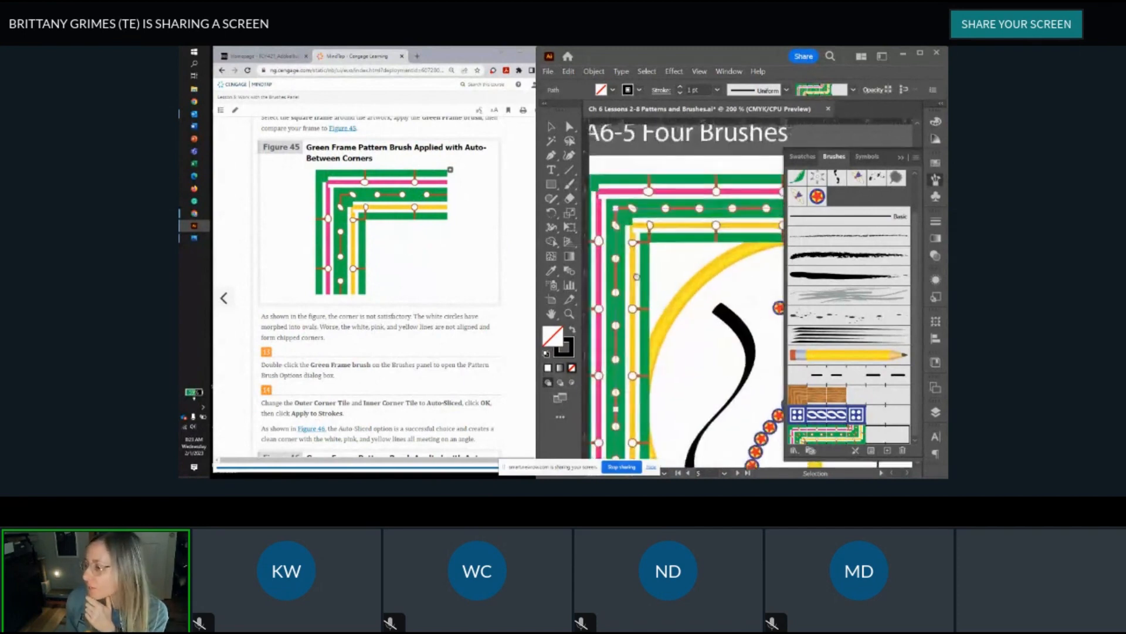
{"action": "scroll", "coordinate": [645, 285], "scroll_direction": "up", "scroll_amount": 1}
{"action": "scroll", "coordinate": [637, 266], "scroll_direction": "down", "scroll_amount": 2}
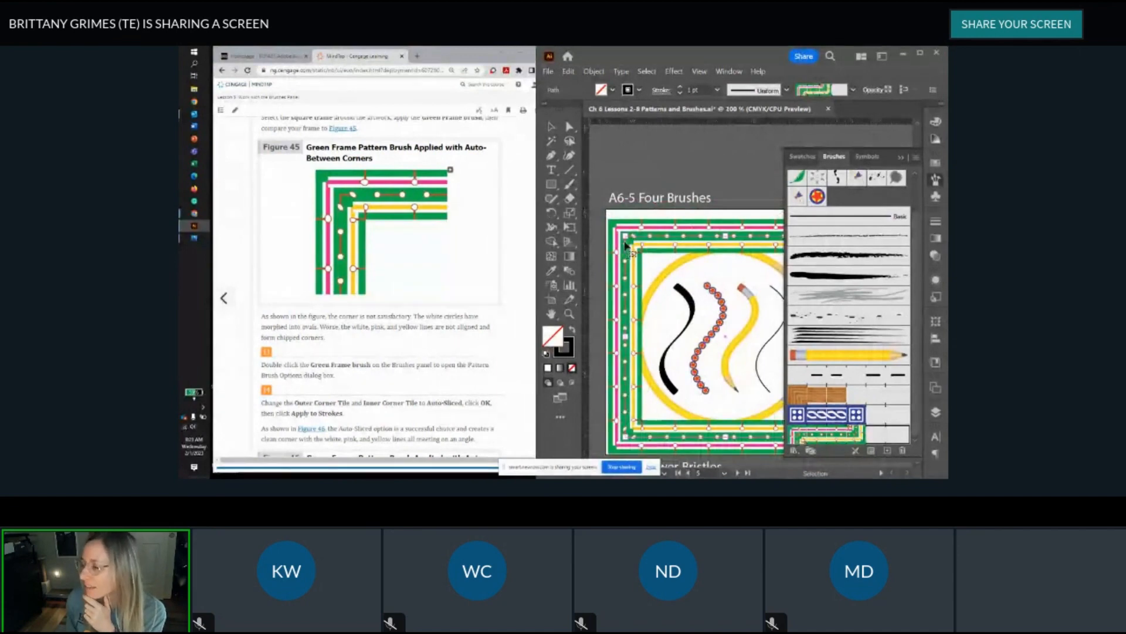
{"action": "scroll", "coordinate": [626, 246], "scroll_direction": "up", "scroll_amount": 2}
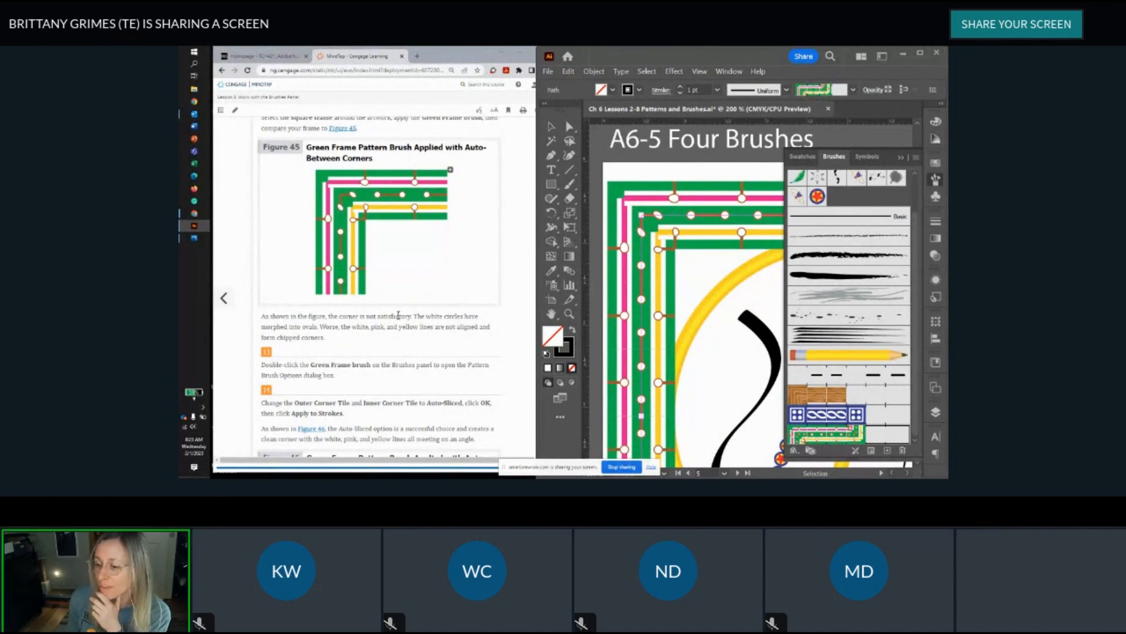
{"action": "scroll", "coordinate": [398, 315], "scroll_direction": "down", "scroll_amount": 5}
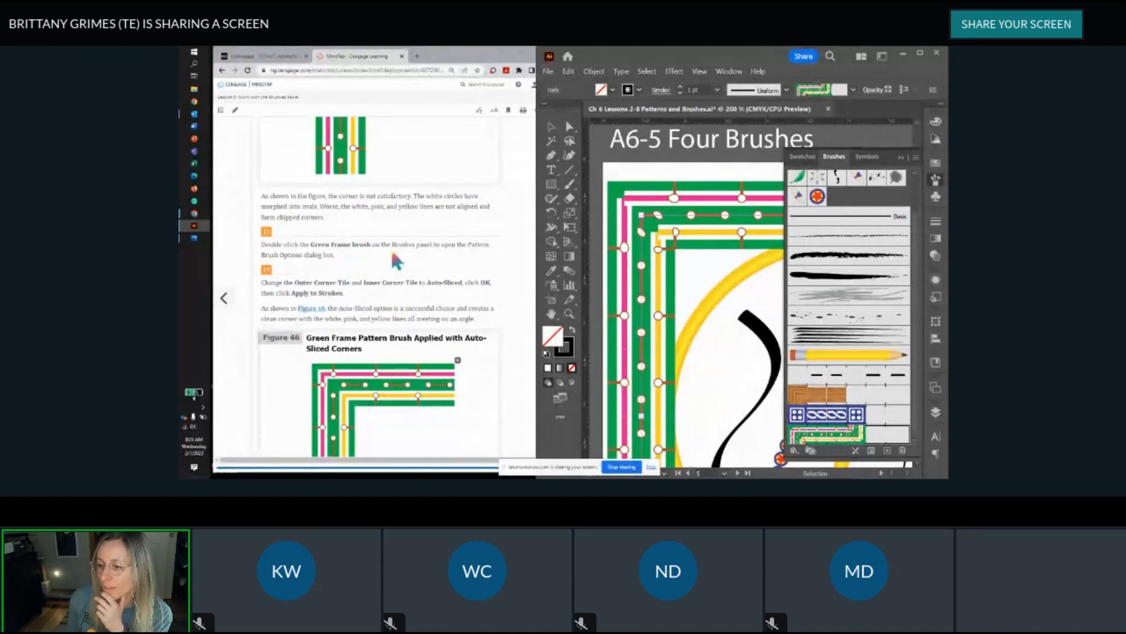
Step: Change the Green Frame brush's outer and inner corner tiles to Auto-Sliced and apply the change to existing strokes
{"action": "scroll", "coordinate": [390, 248], "scroll_direction": "down", "scroll_amount": 1}
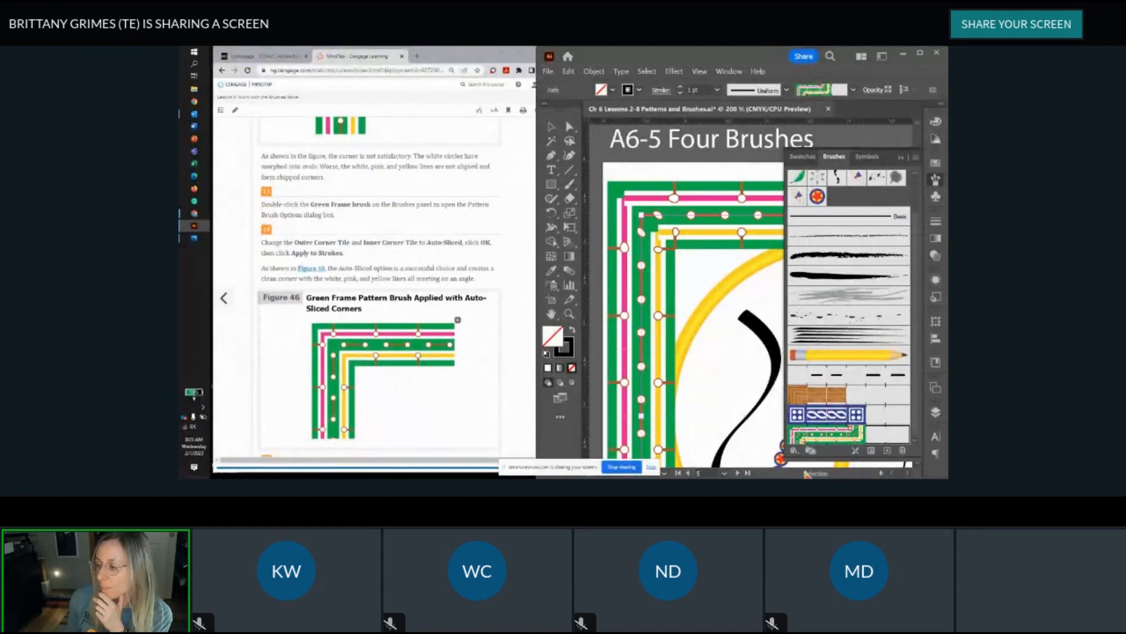
{"action": "double_click", "coordinate": [828, 437]}
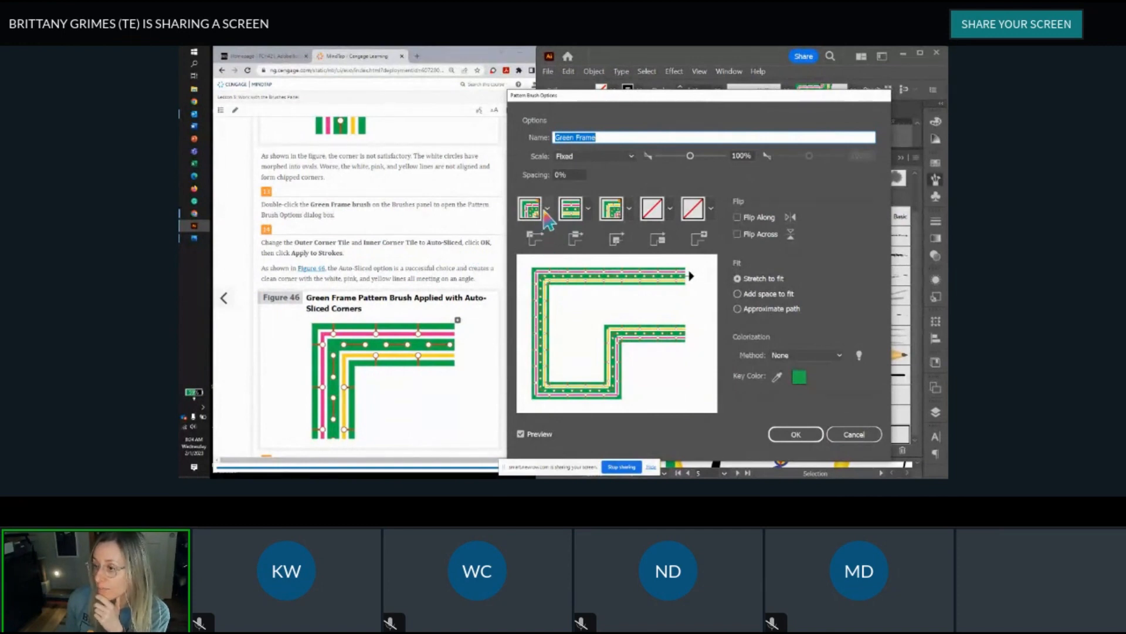
{"action": "left_click", "coordinate": [547, 209]}
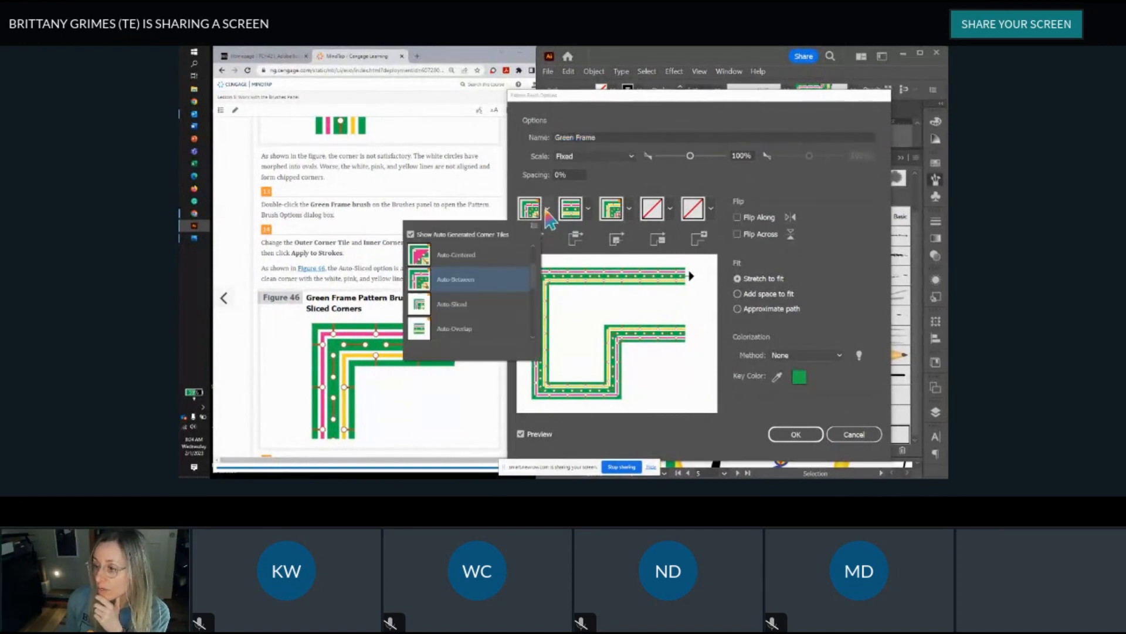
{"action": "left_click", "coordinate": [470, 315]}
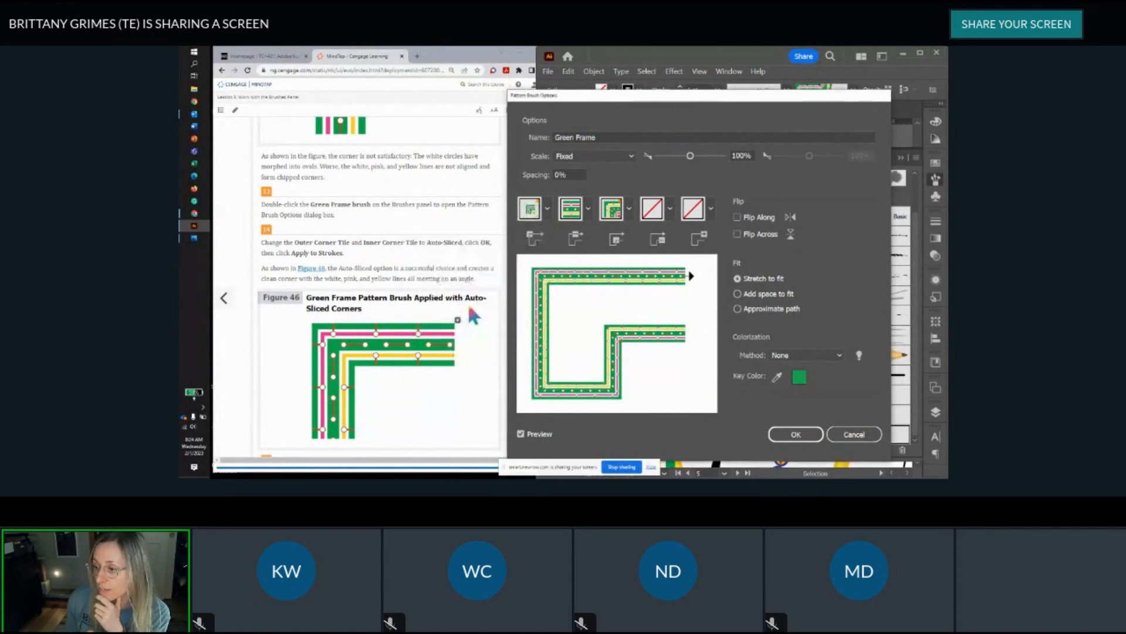
{"action": "left_click", "coordinate": [629, 209]}
{"action": "left_click", "coordinate": [560, 317]}
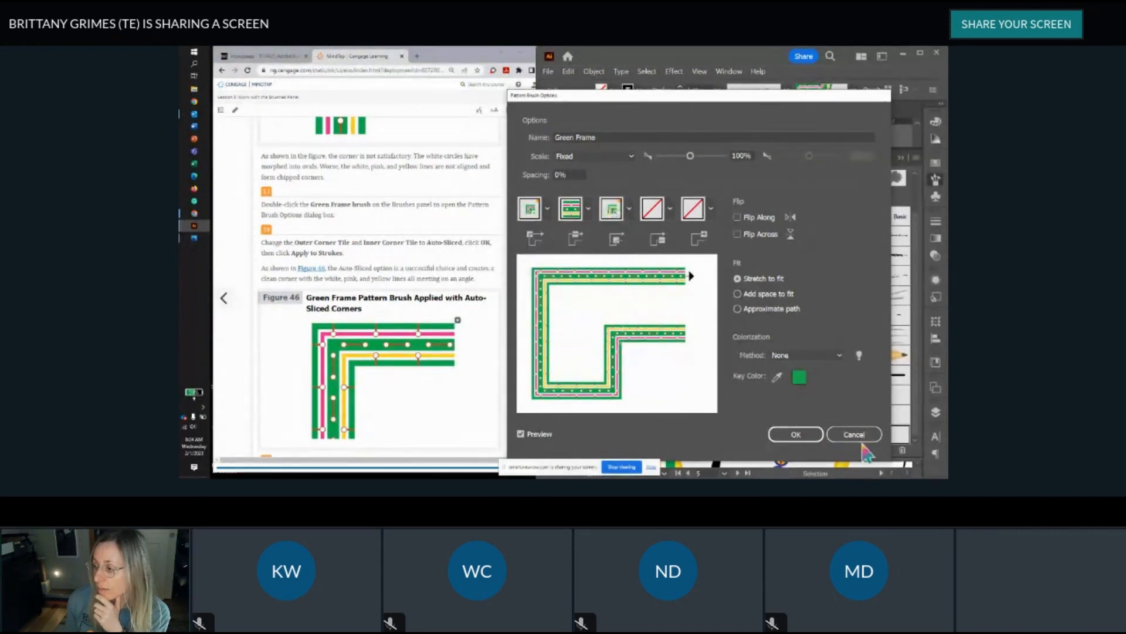
{"action": "left_click", "coordinate": [811, 449]}
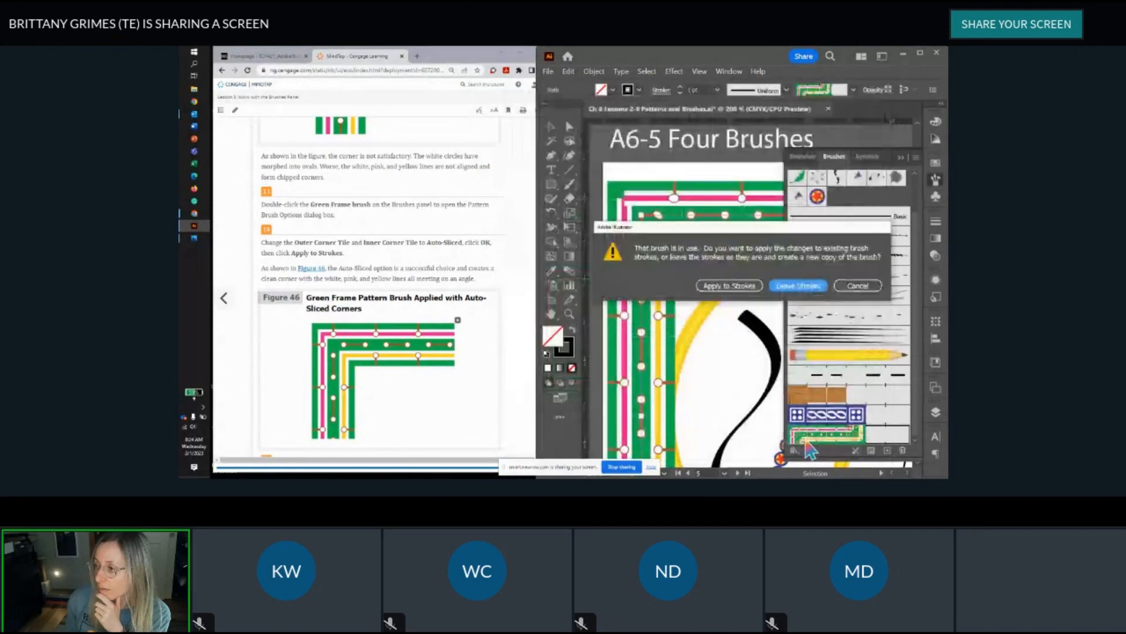
{"action": "left_click", "coordinate": [731, 292]}
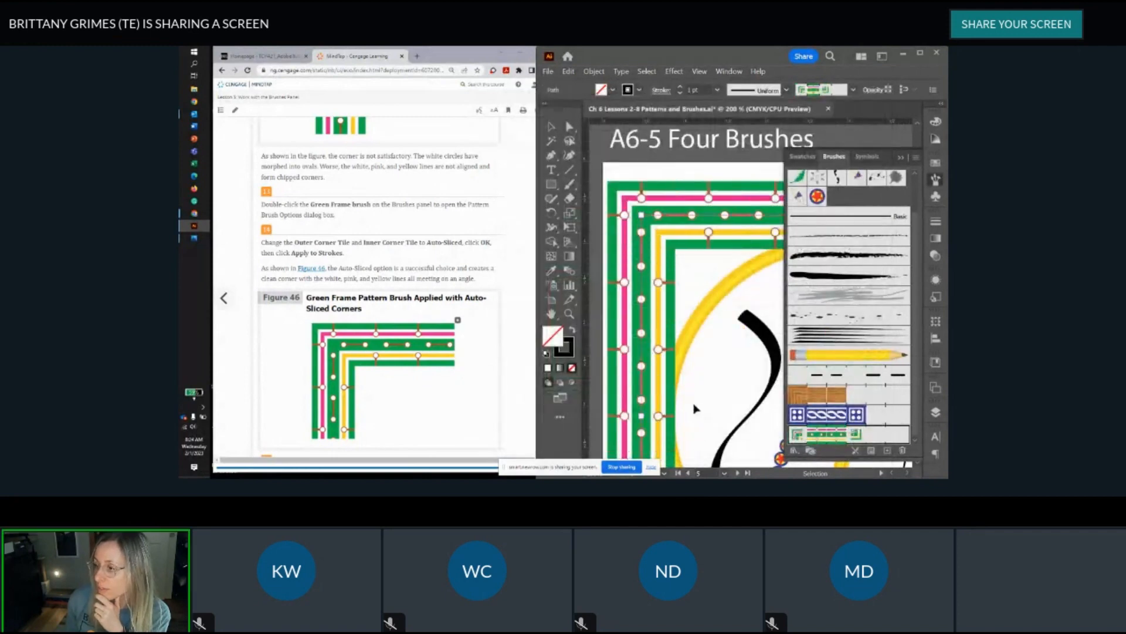
Step: Set the outer corner tile of the Green Frame brush to Green Corner, following the textbook's next instructions
{"action": "scroll", "coordinate": [701, 330], "scroll_direction": "down", "scroll_amount": 1}
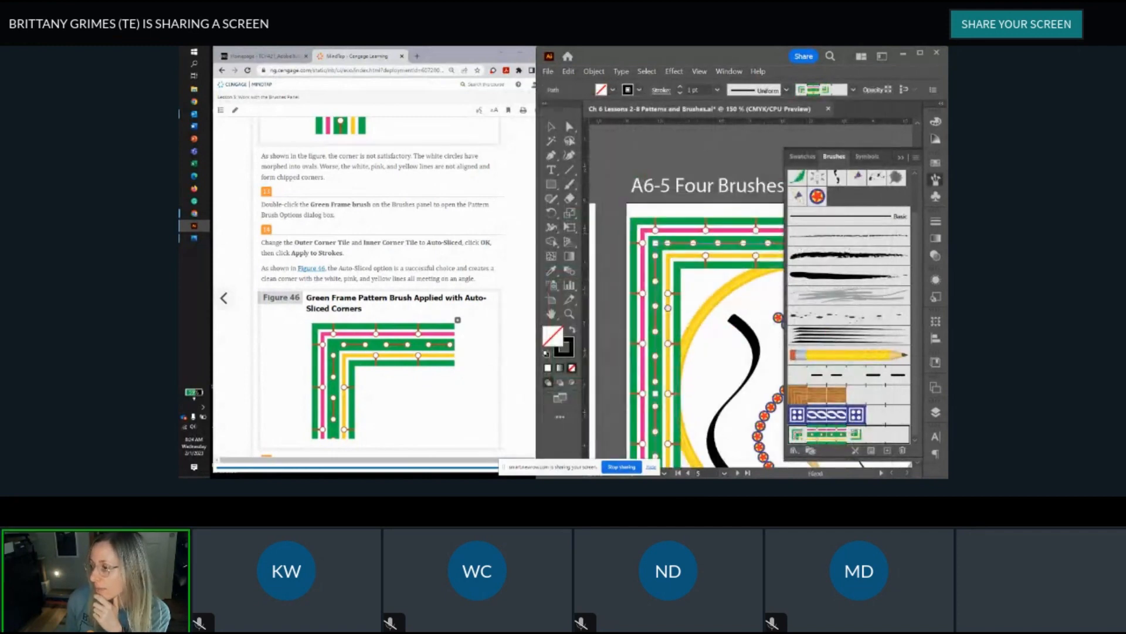
{"action": "scroll", "coordinate": [669, 267], "scroll_direction": "up", "scroll_amount": 3}
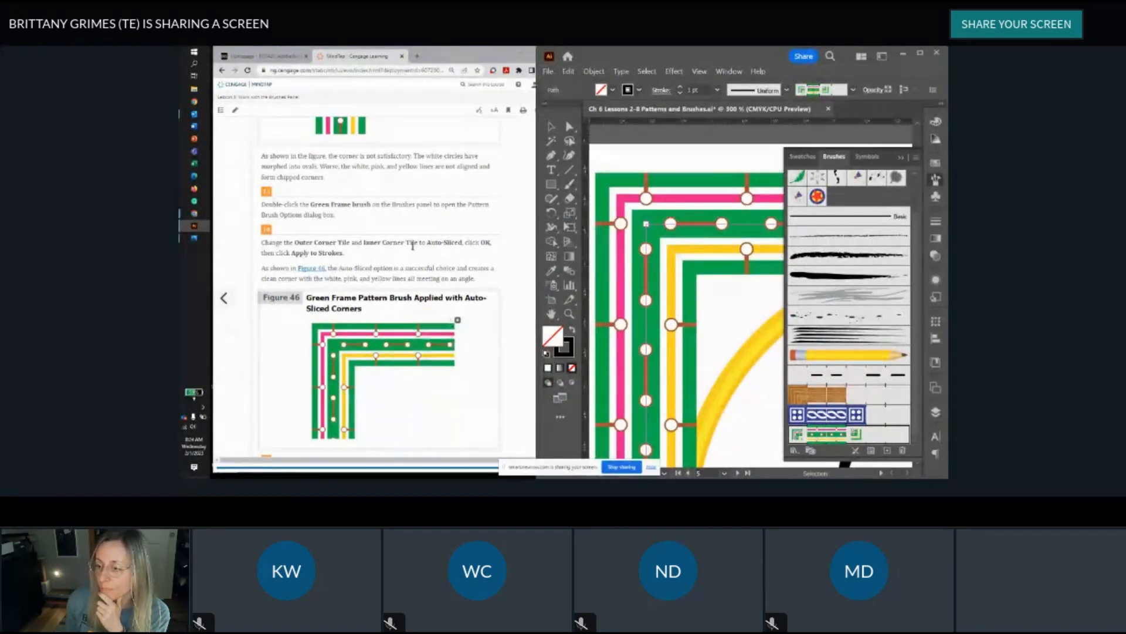
{"action": "scroll", "coordinate": [434, 320], "scroll_direction": "down", "scroll_amount": 5}
{"action": "scroll", "coordinate": [417, 255], "scroll_direction": "down", "scroll_amount": 1}
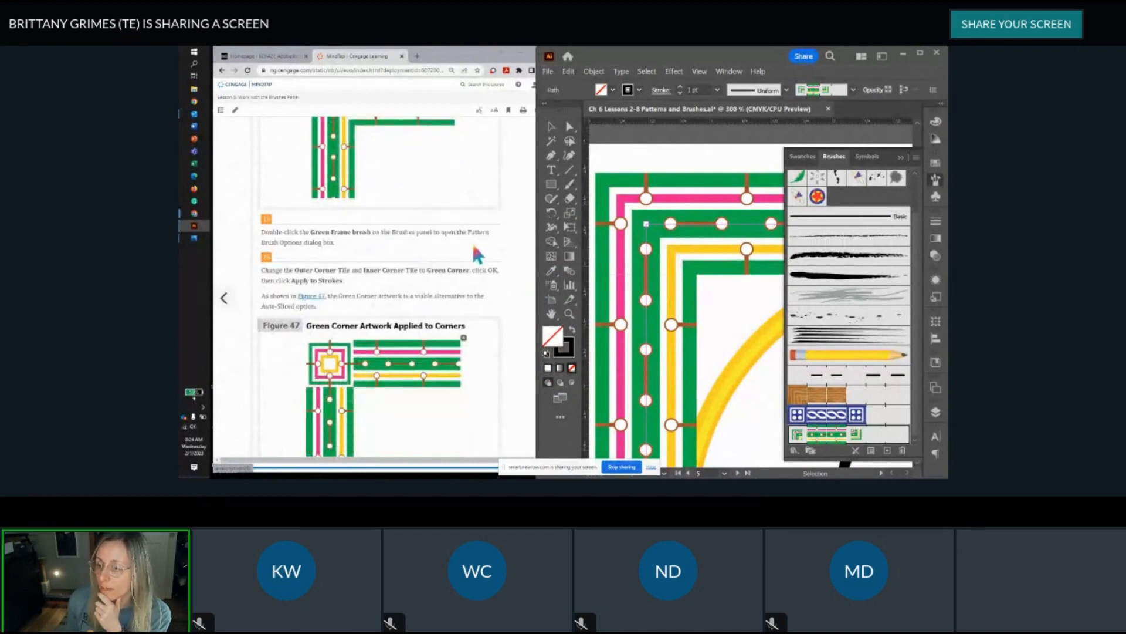
{"action": "scroll", "coordinate": [415, 247], "scroll_direction": "down", "scroll_amount": 1}
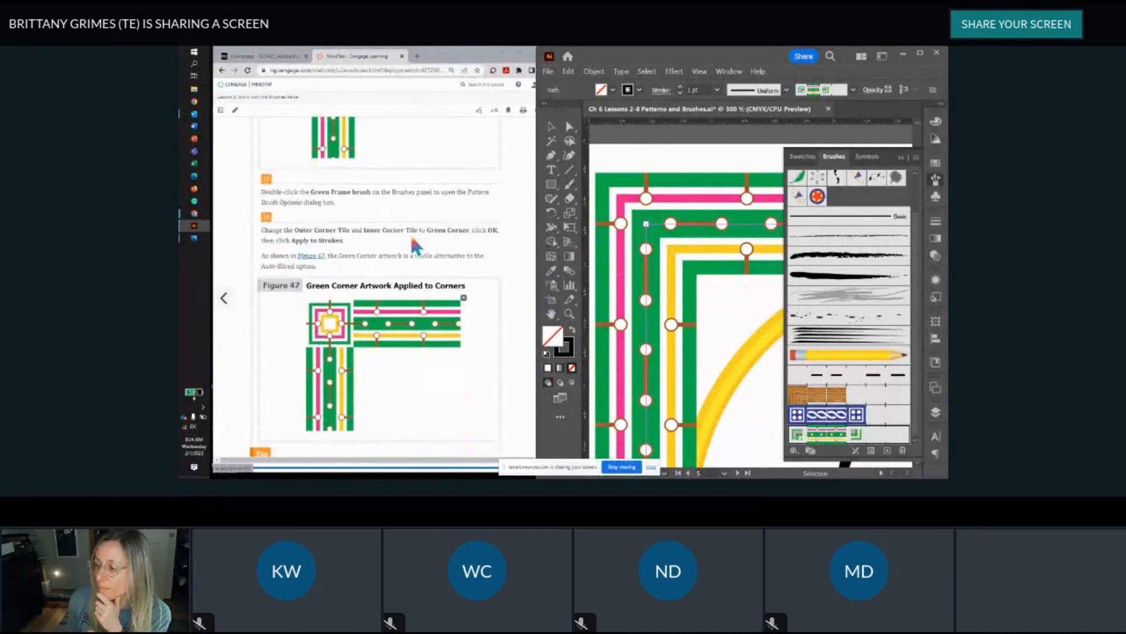
{"action": "left_click", "coordinate": [829, 437]}
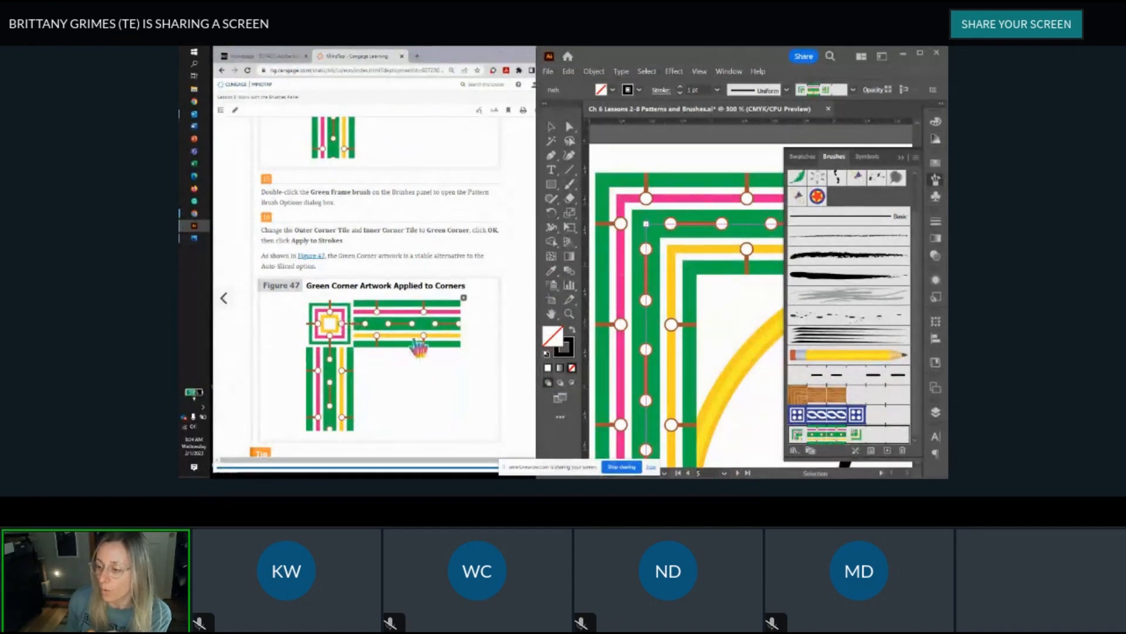
{"action": "double_click", "coordinate": [838, 439]}
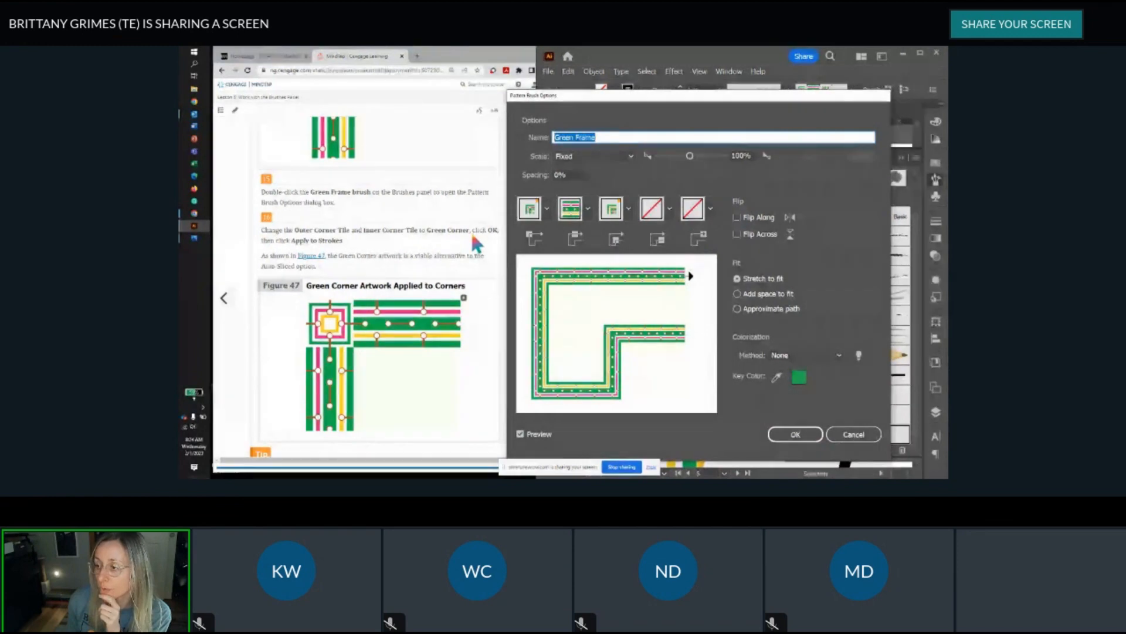
{"action": "left_click", "coordinate": [545, 209]}
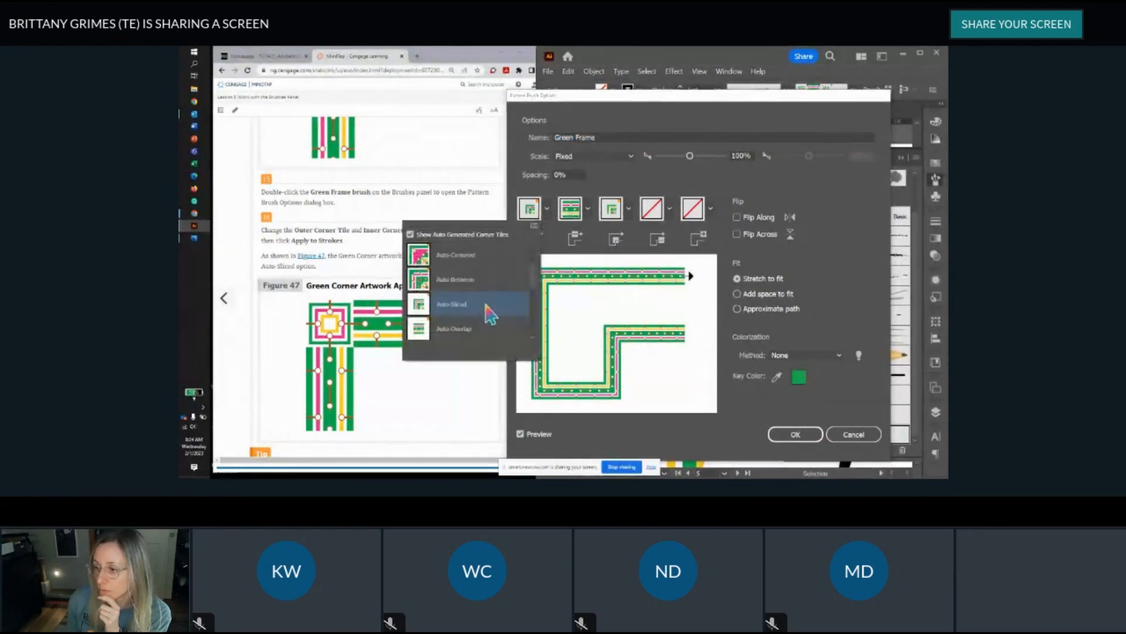
{"action": "left_click", "coordinate": [534, 335]}
{"action": "left_click", "coordinate": [533, 335]}
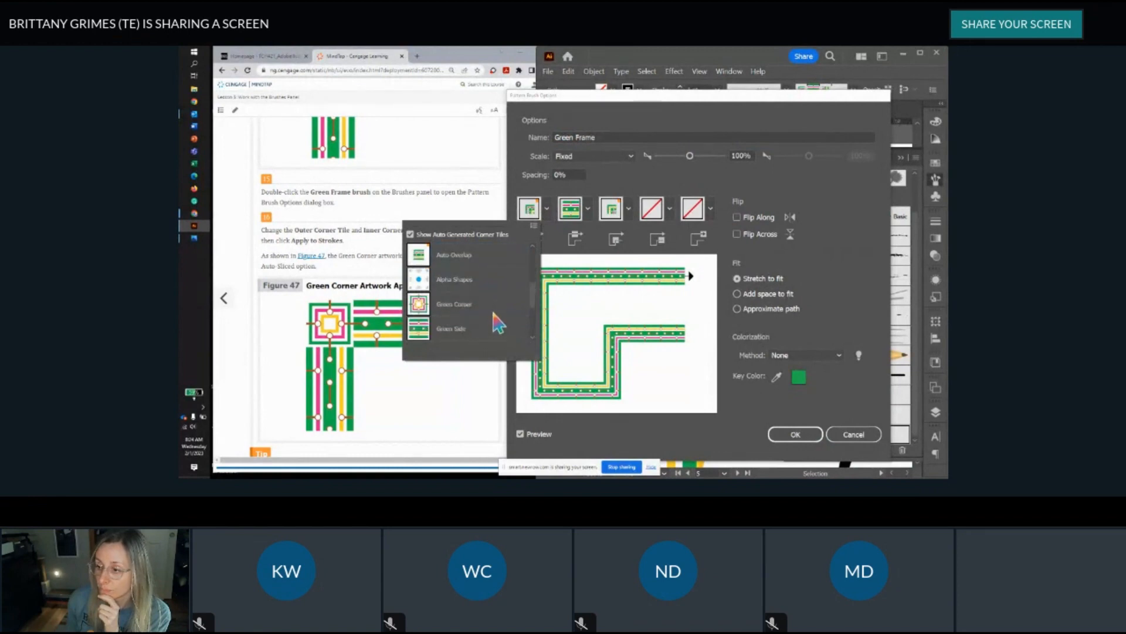
{"action": "left_click", "coordinate": [496, 327]}
Step: Set the Green Frame brush's inner corner tile to Green Corner and apply the changes to existing strokes
{"action": "left_click", "coordinate": [629, 208]}
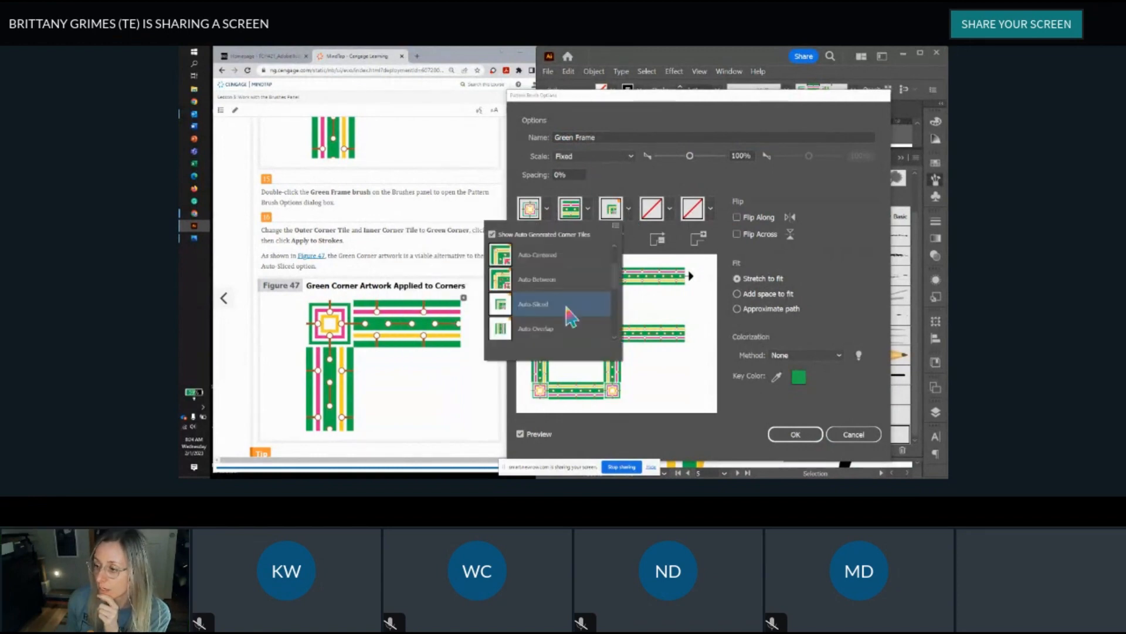
{"action": "left_click", "coordinate": [614, 347]}
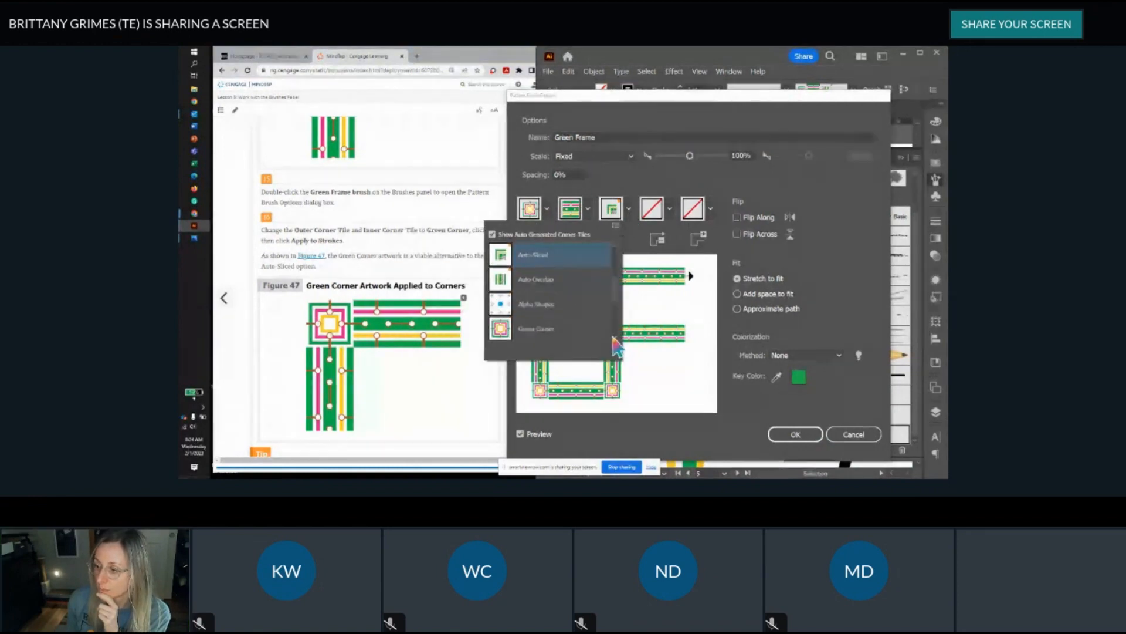
{"action": "left_click", "coordinate": [595, 333]}
{"action": "left_click", "coordinate": [798, 437]}
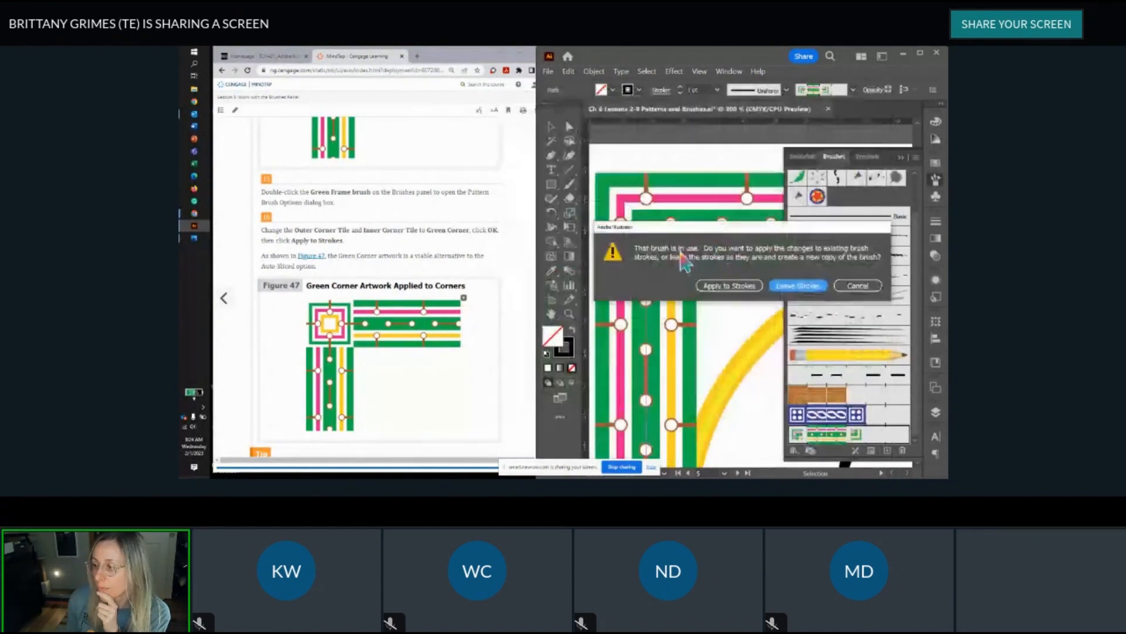
{"action": "left_click", "coordinate": [729, 287]}
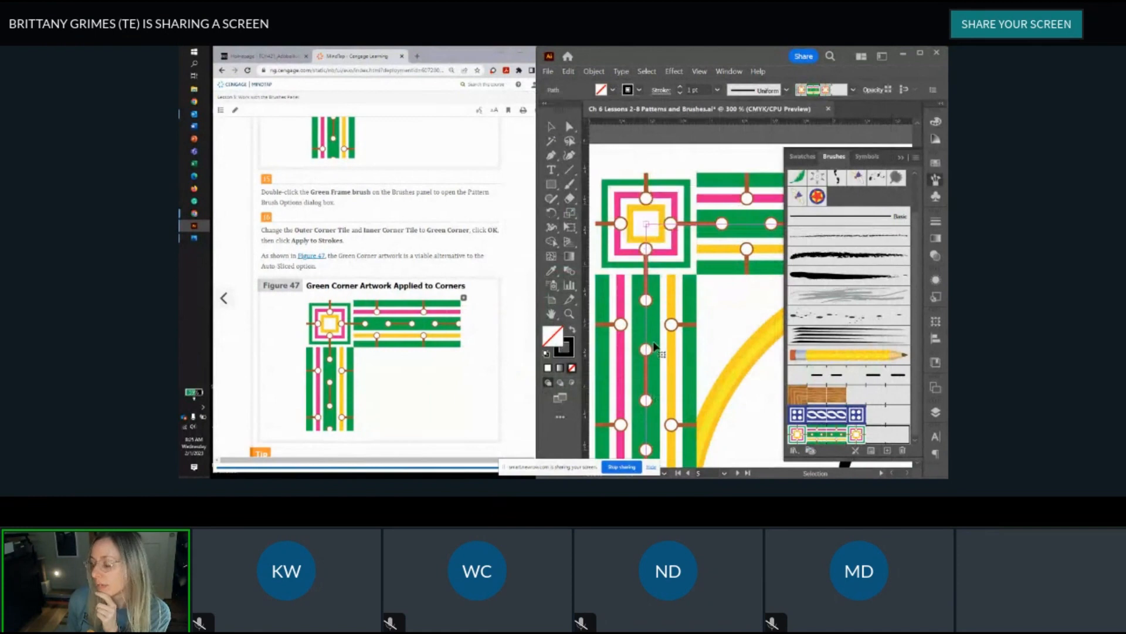
Step: Read the textbook's scale tip and Modify a Pattern Brush steps, comparing Figures 47 and 48 with the Four Brushes frame
{"action": "scroll", "coordinate": [335, 347], "scroll_direction": "down", "scroll_amount": 3}
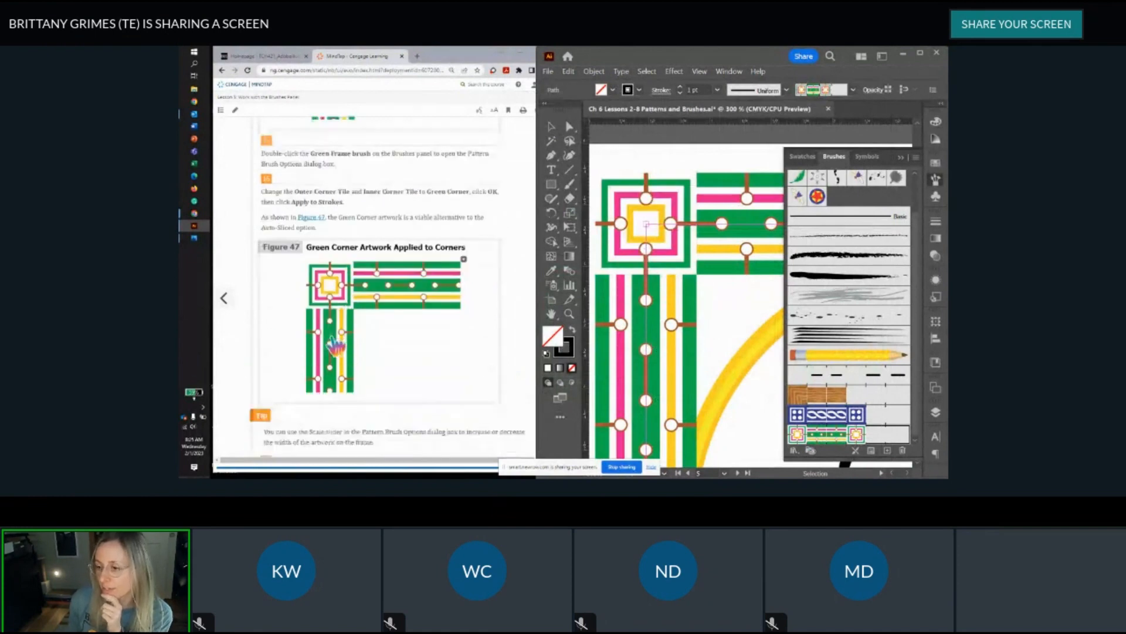
{"action": "scroll", "coordinate": [335, 348], "scroll_direction": "down", "scroll_amount": 5}
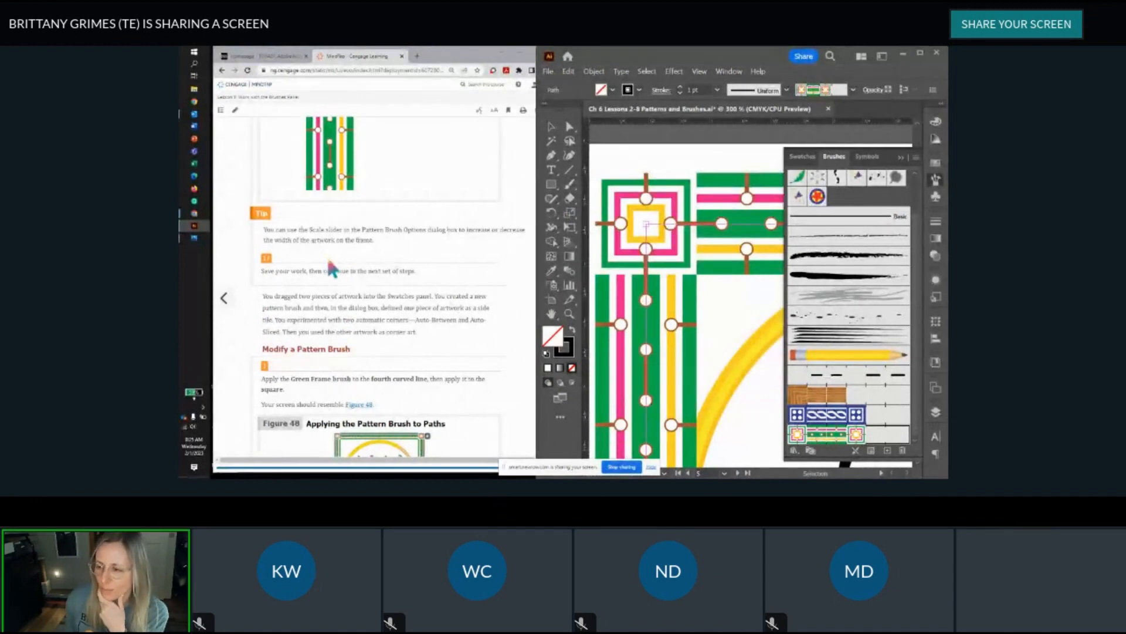
{"action": "scroll", "coordinate": [349, 252], "scroll_direction": "up", "scroll_amount": 1}
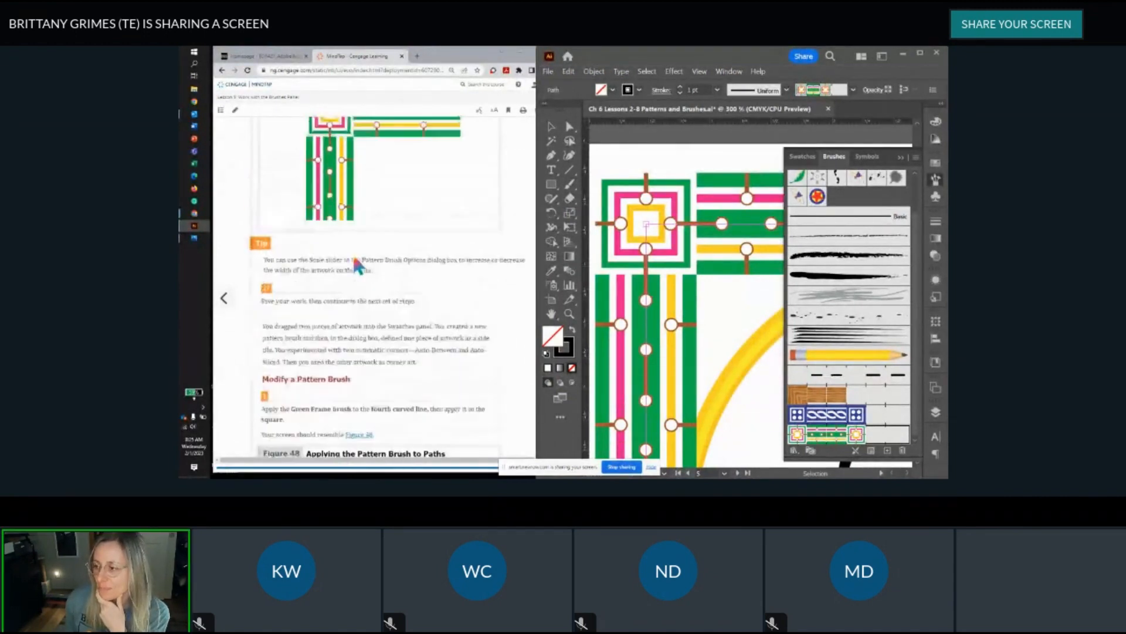
{"action": "scroll", "coordinate": [722, 316], "scroll_direction": "down", "scroll_amount": 6}
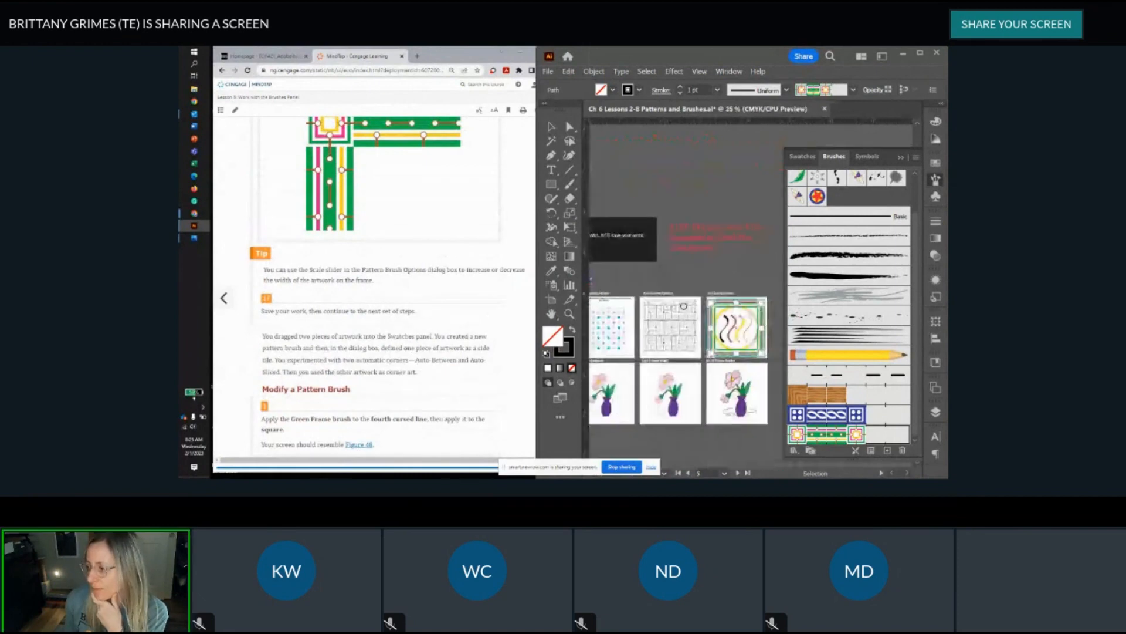
{"action": "scroll", "coordinate": [645, 277], "scroll_direction": "up", "scroll_amount": 3}
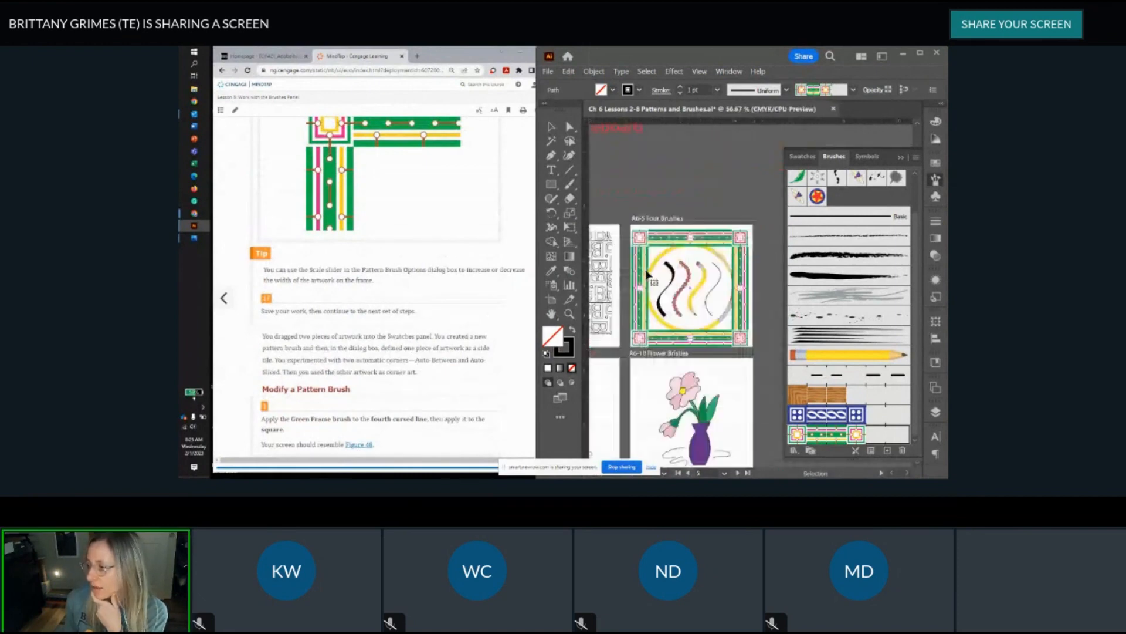
{"action": "scroll", "coordinate": [647, 275], "scroll_direction": "up", "scroll_amount": 2}
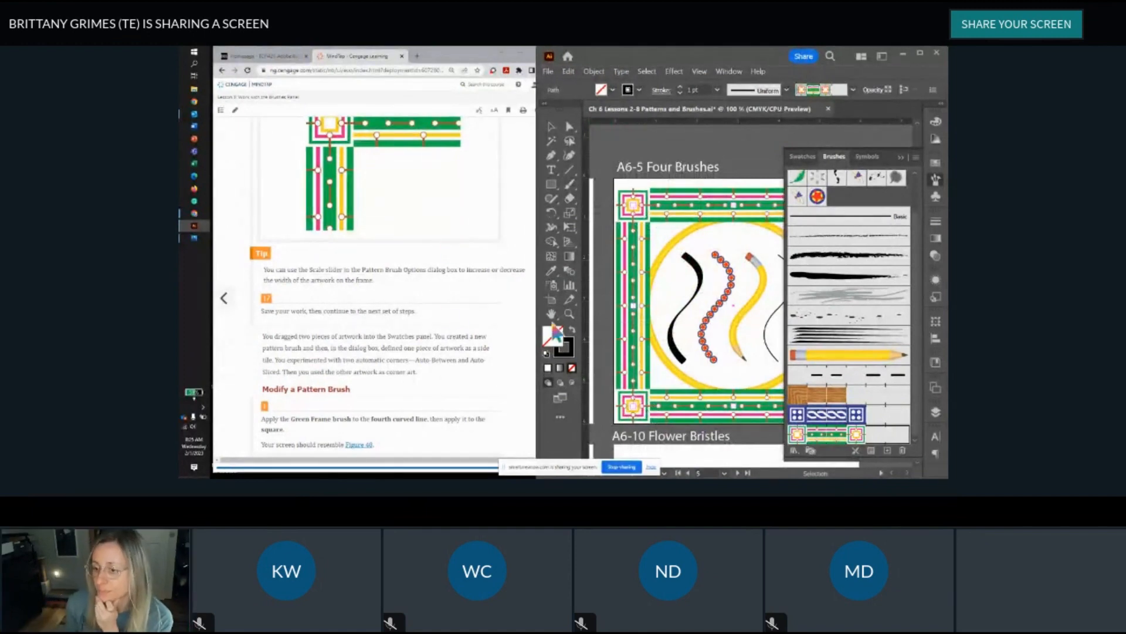
{"action": "scroll", "coordinate": [451, 315], "scroll_direction": "down", "scroll_amount": 5}
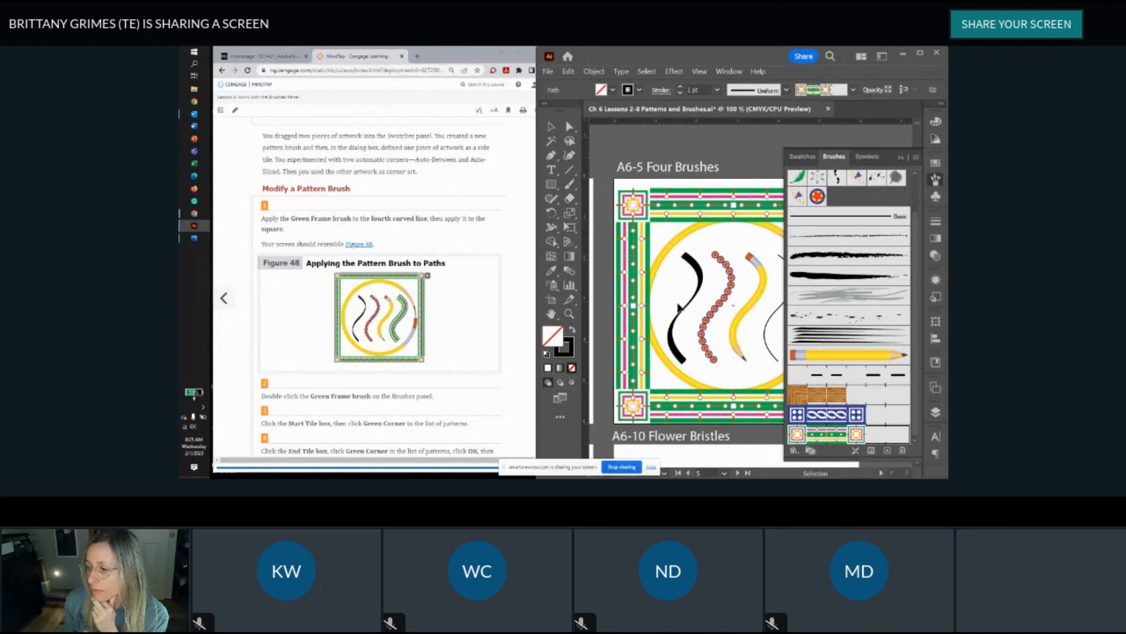
{"action": "key", "text": "ctrl+minus"}
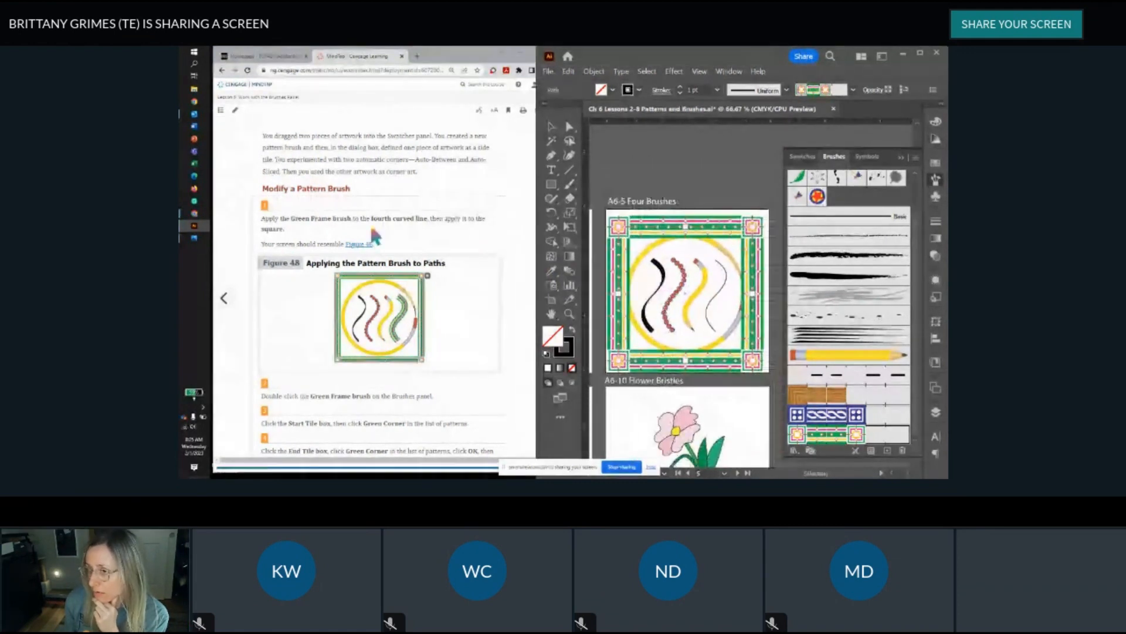
{"action": "scroll", "coordinate": [378, 238], "scroll_direction": "up", "scroll_amount": 2}
{"action": "scroll", "coordinate": [387, 240], "scroll_direction": "up", "scroll_amount": 5}
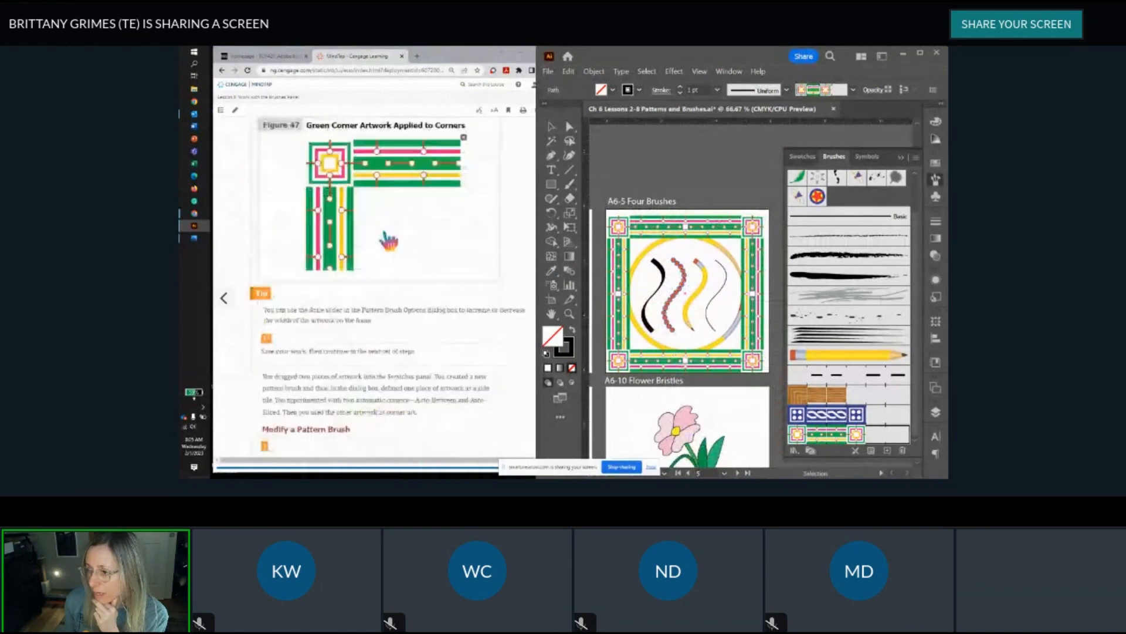
{"action": "scroll", "coordinate": [389, 240], "scroll_direction": "up", "scroll_amount": 2}
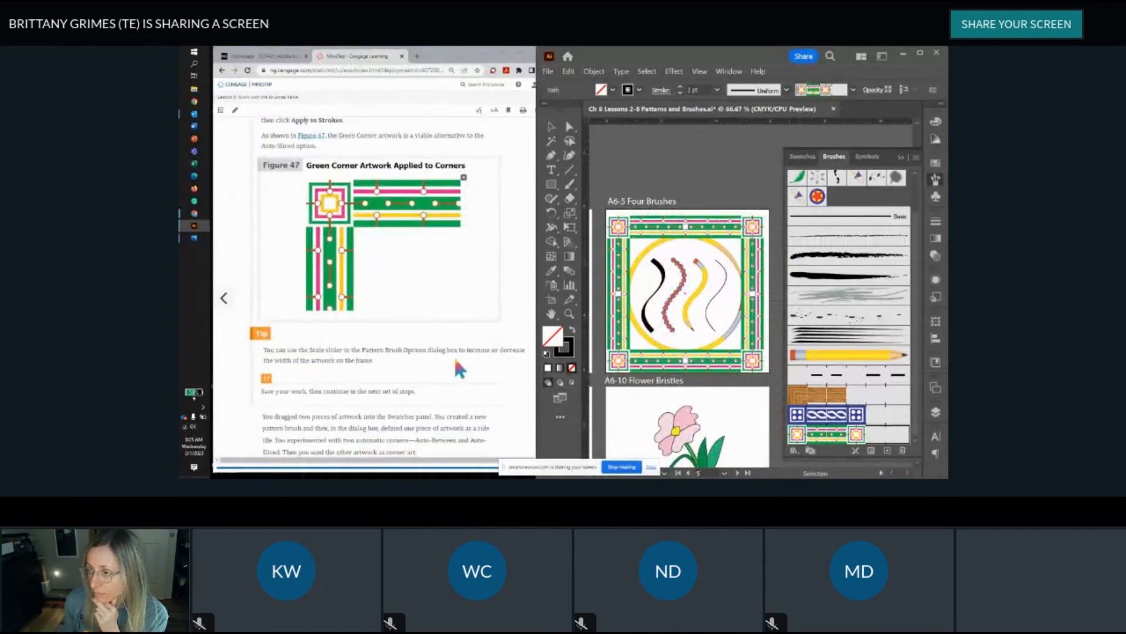
{"action": "scroll", "coordinate": [461, 368], "scroll_direction": "up", "scroll_amount": 3}
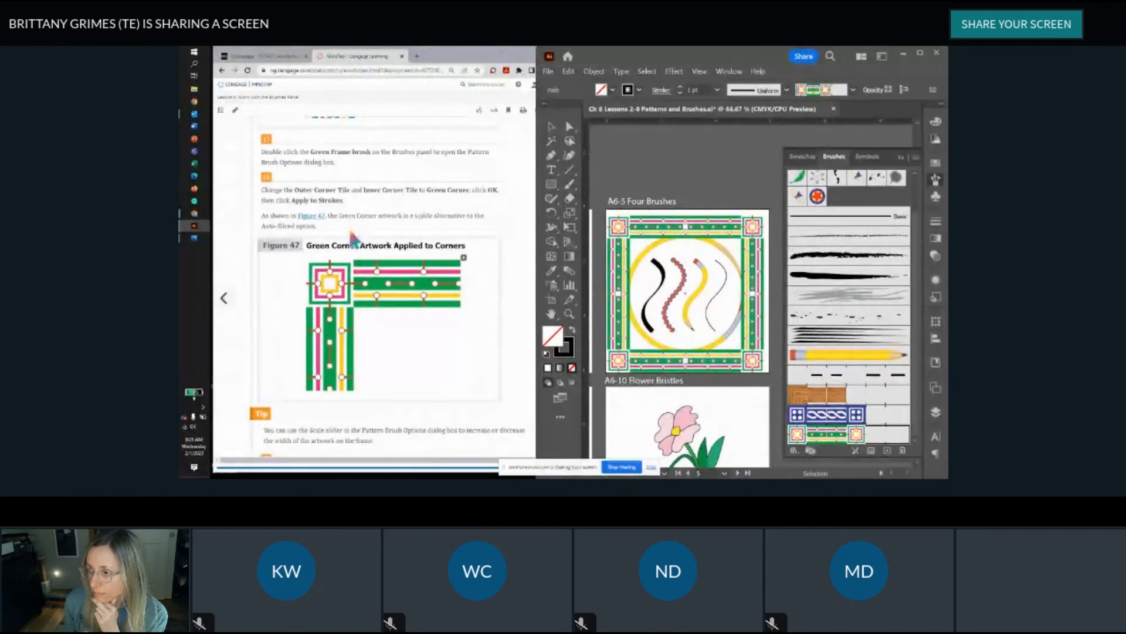
{"action": "scroll", "coordinate": [420, 241], "scroll_direction": "down", "scroll_amount": 5}
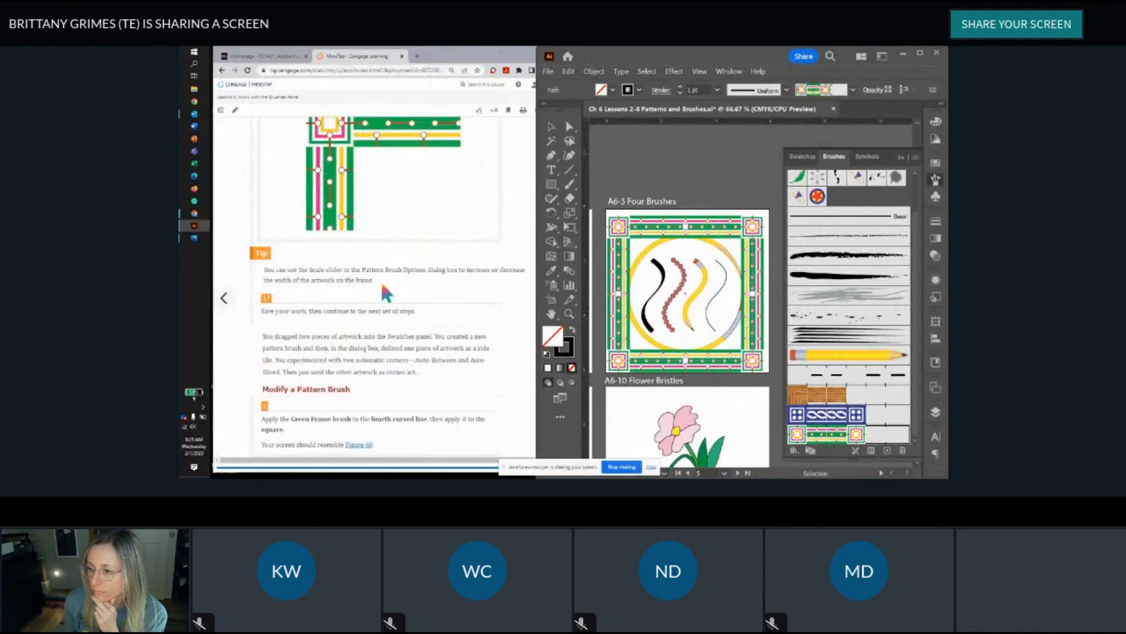
{"action": "scroll", "coordinate": [463, 283], "scroll_direction": "down", "scroll_amount": 3}
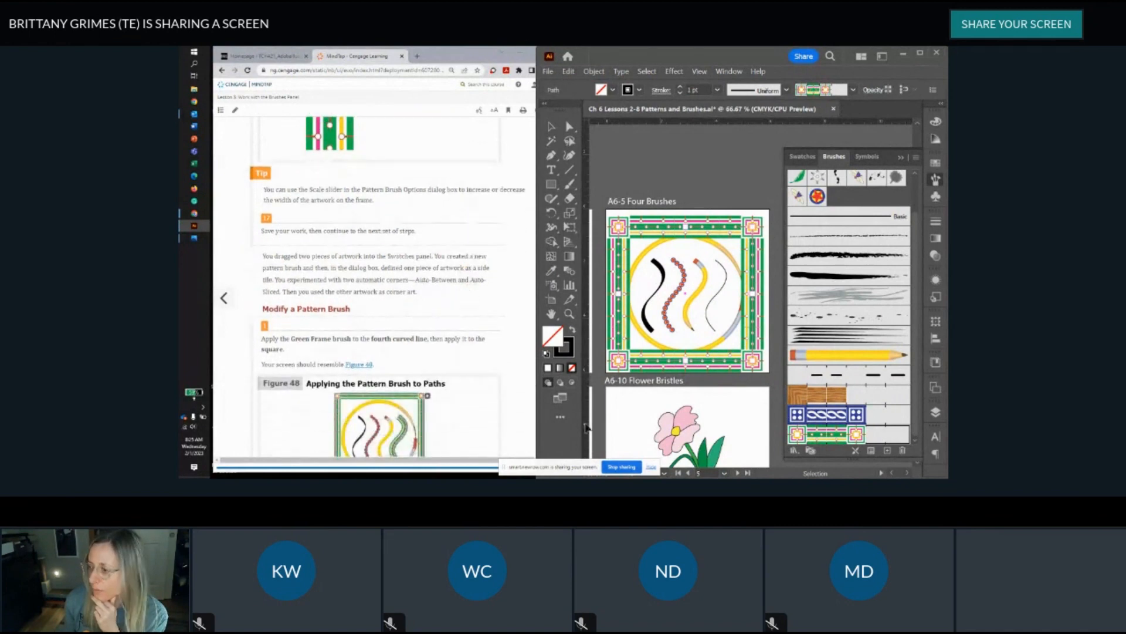
Step: Set the Green Frame pattern brush's scale to 50% and apply the change to the existing strokes
{"action": "double_click", "coordinate": [844, 437]}
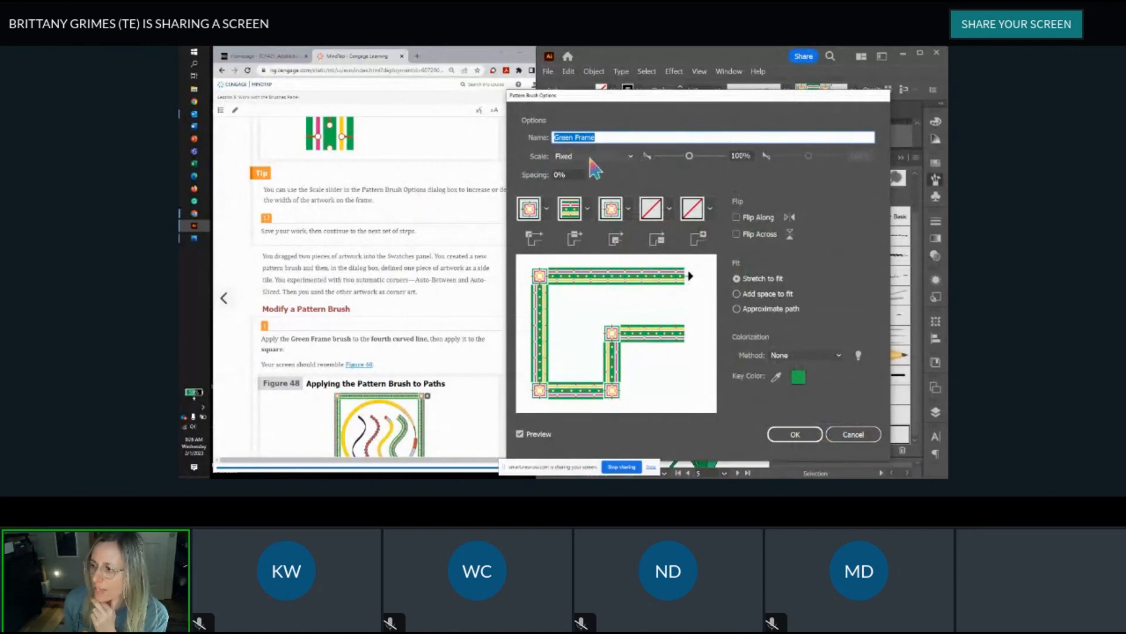
{"action": "left_click", "coordinate": [673, 156]}
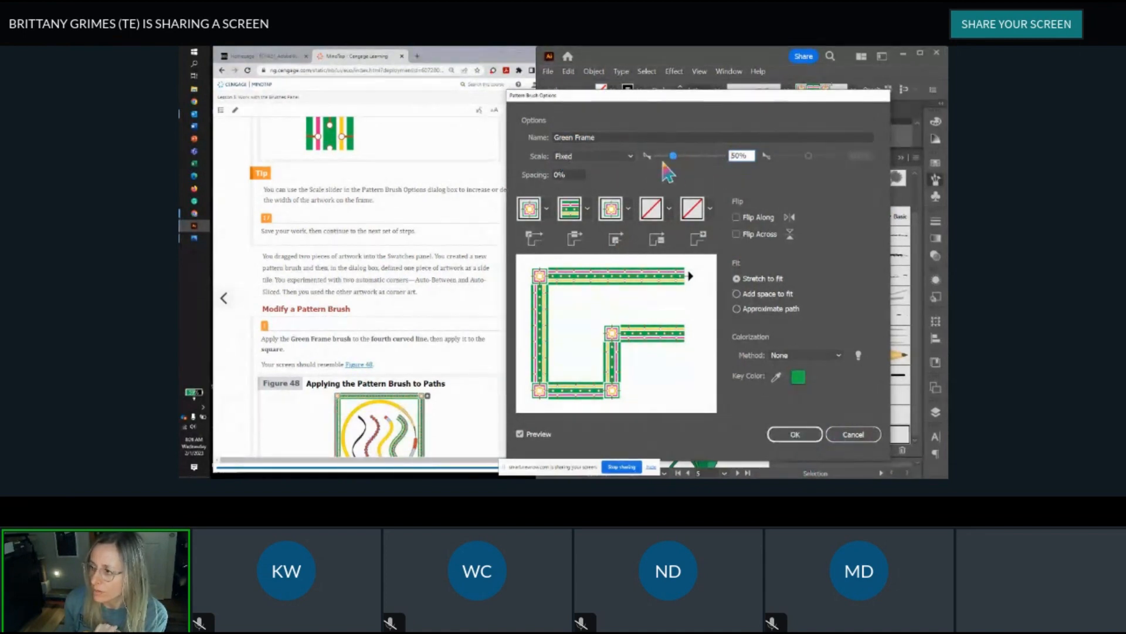
{"action": "left_click", "coordinate": [811, 434]}
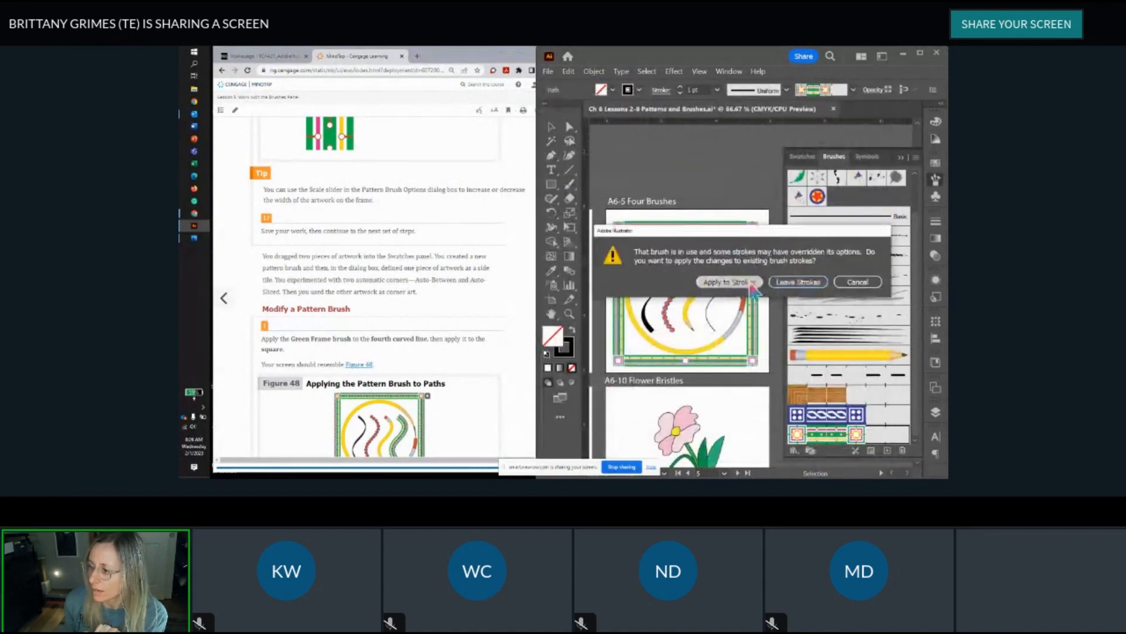
{"action": "left_click", "coordinate": [753, 282]}
{"action": "scroll", "coordinate": [653, 247], "scroll_direction": "up", "scroll_amount": 2}
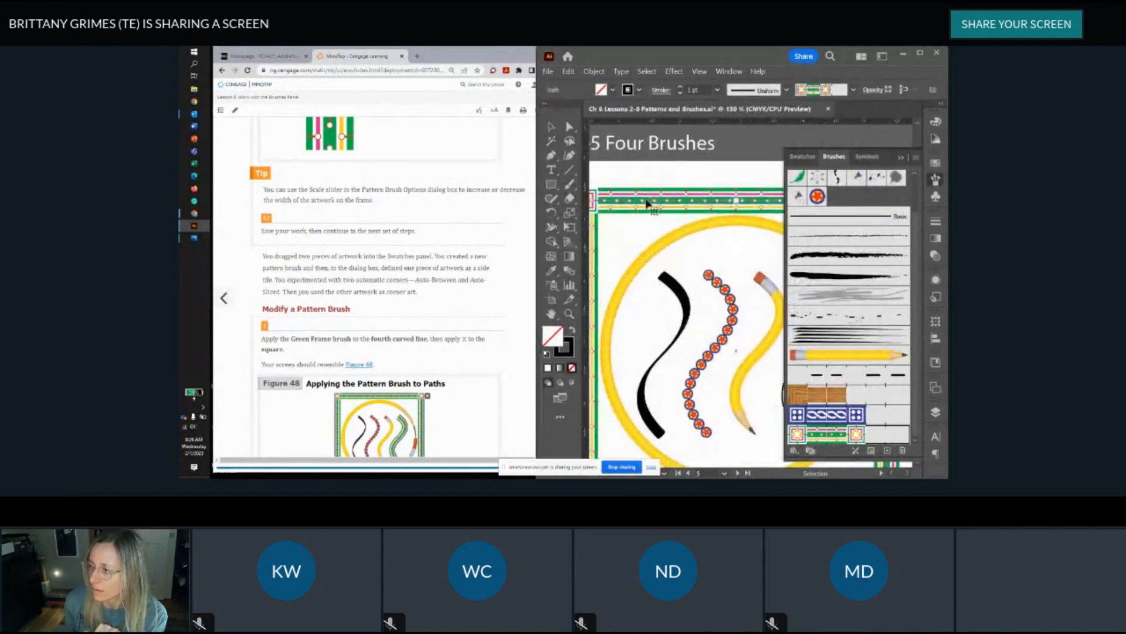
{"action": "scroll", "coordinate": [648, 204], "scroll_direction": "down", "scroll_amount": 2}
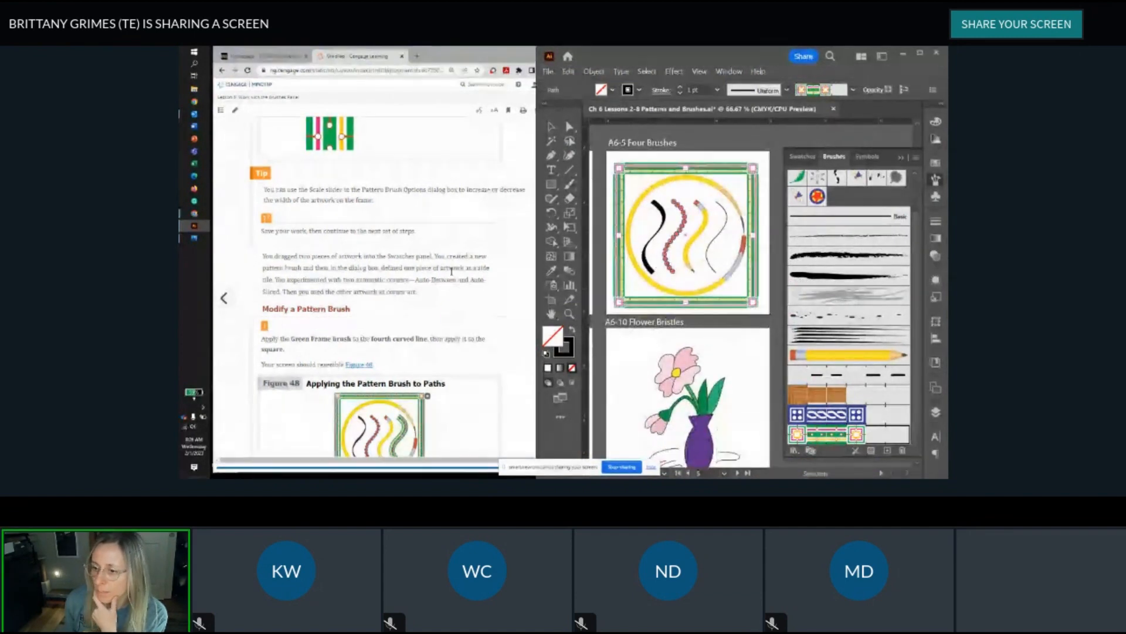
Step: Apply the Green Frame brush to the fourth curved line inside the pencil circle, following the first Modify a Pattern Brush step
{"action": "scroll", "coordinate": [451, 272], "scroll_direction": "down", "scroll_amount": 3}
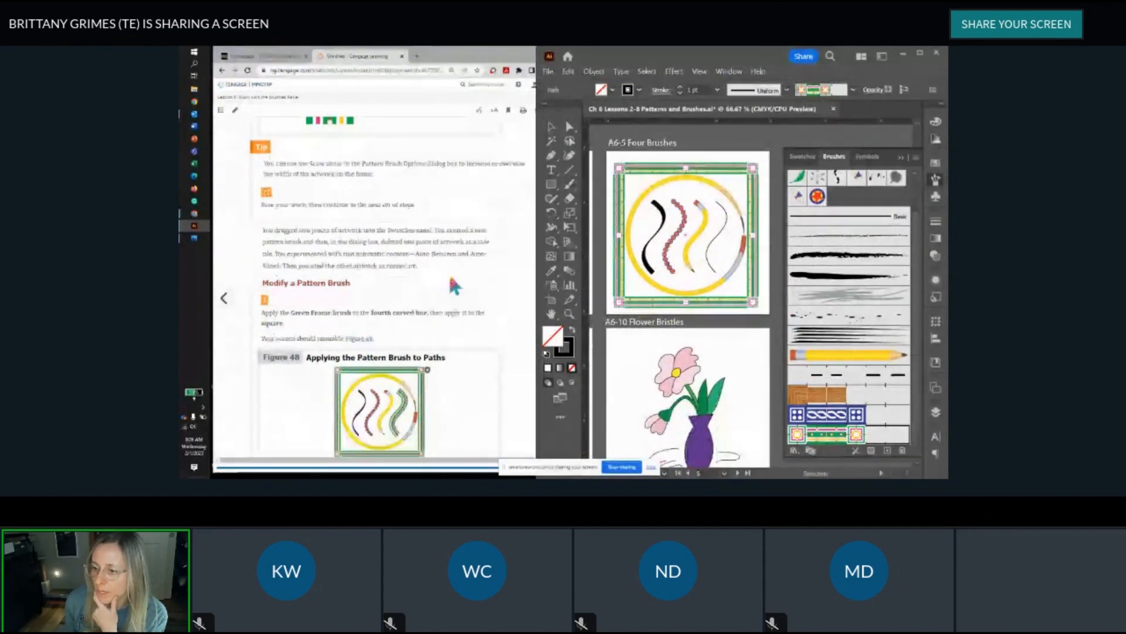
{"action": "left_click", "coordinate": [721, 250]}
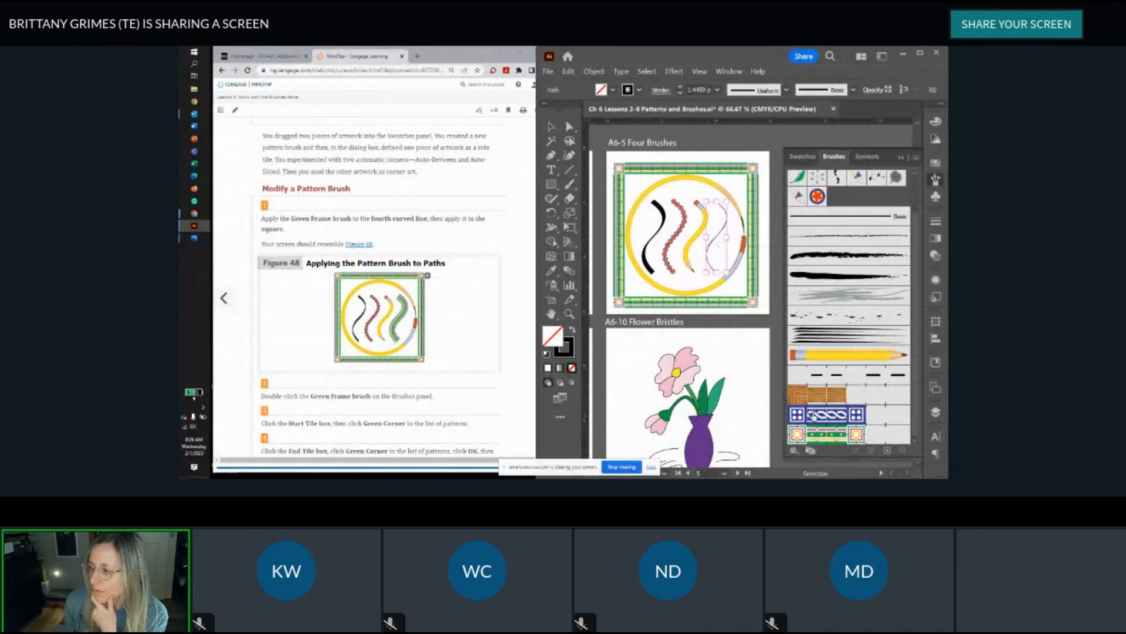
{"action": "left_click", "coordinate": [824, 435]}
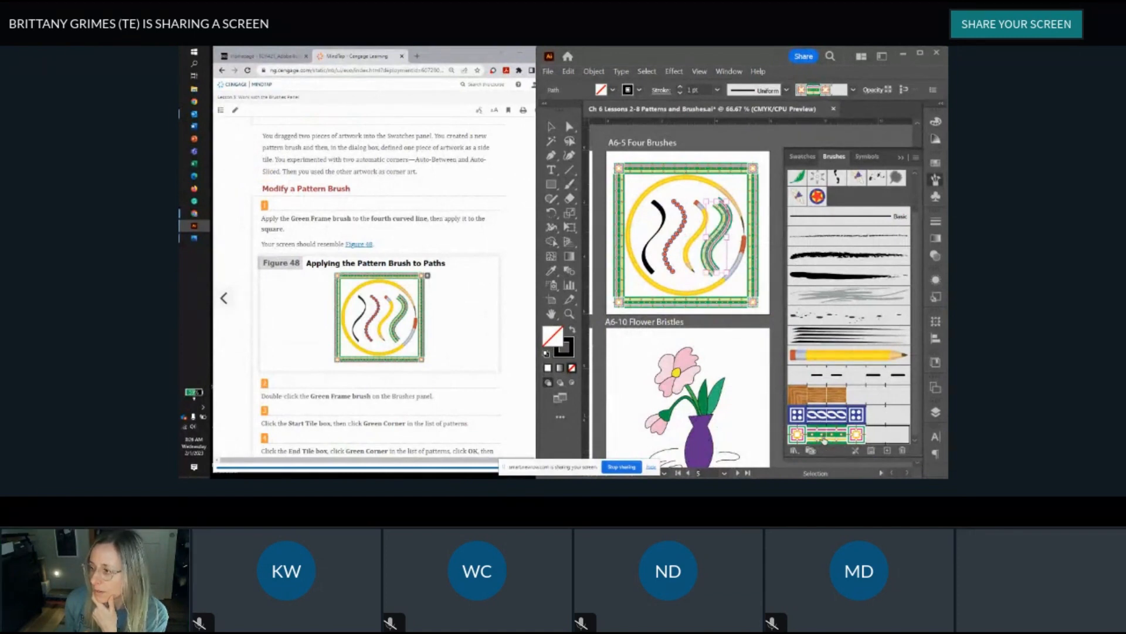
{"action": "scroll", "coordinate": [727, 226], "scroll_direction": "up", "scroll_amount": 3}
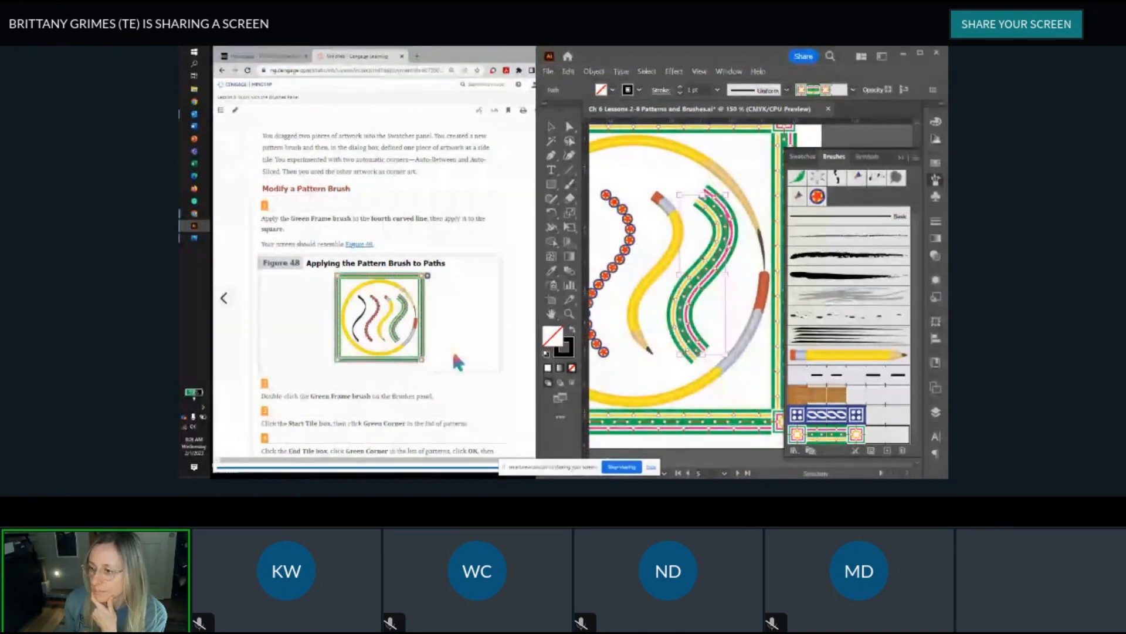
Step: Set the Green Frame brush's start tile to Green Corner, following the textbook's Modify a Pattern Brush steps
{"action": "scroll", "coordinate": [455, 352], "scroll_direction": "down", "scroll_amount": 1}
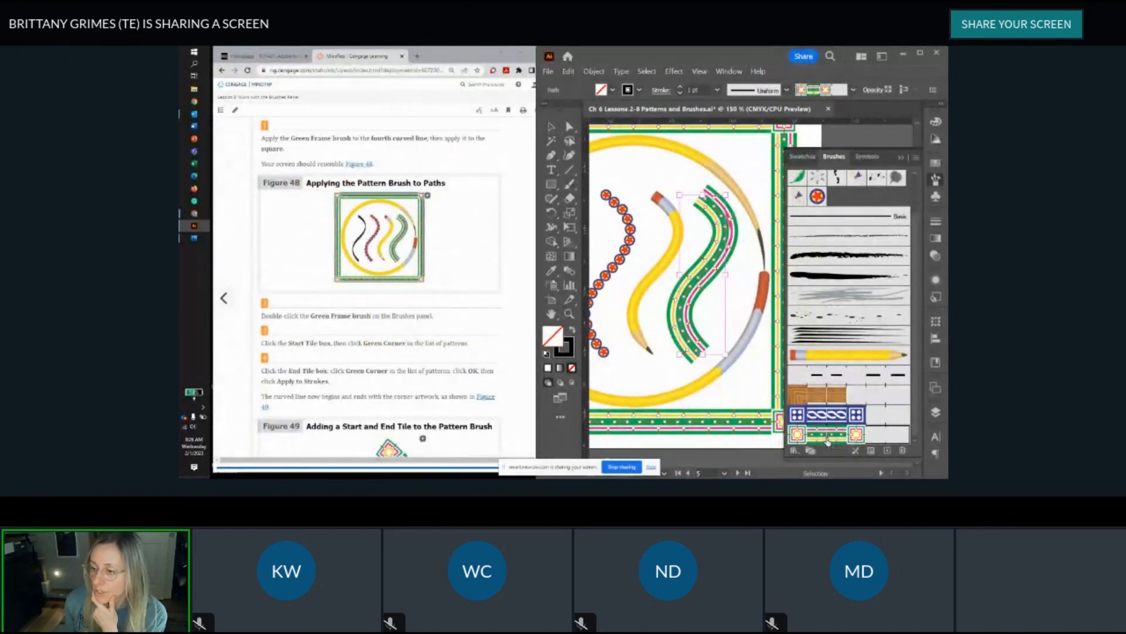
{"action": "double_click", "coordinate": [827, 437]}
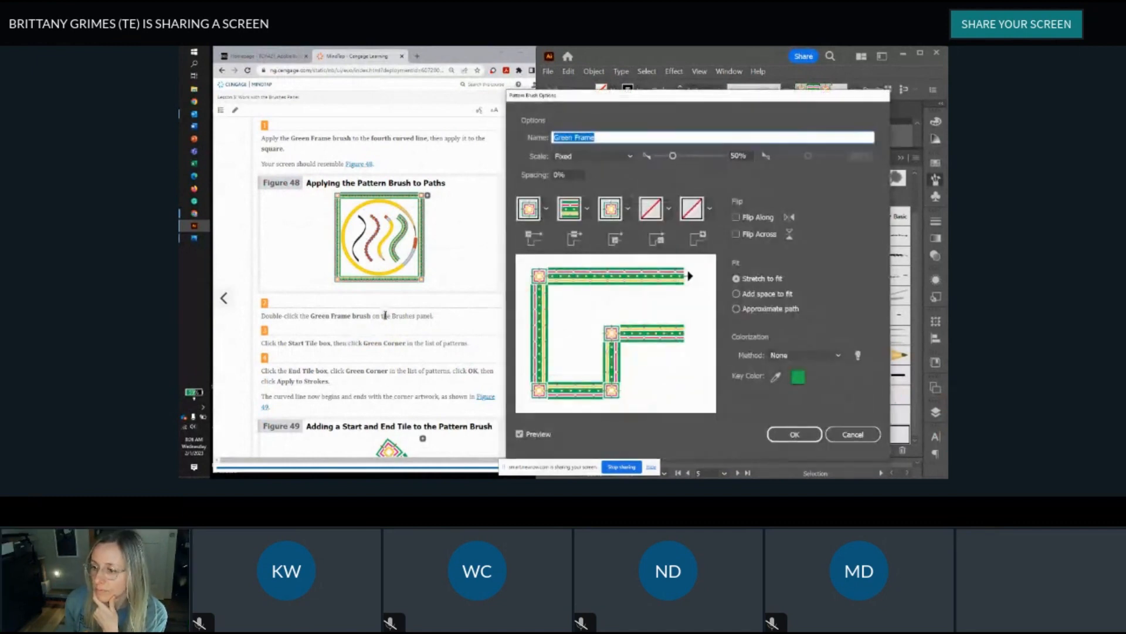
{"action": "scroll", "coordinate": [386, 316], "scroll_direction": "down", "scroll_amount": 2}
{"action": "scroll", "coordinate": [385, 316], "scroll_direction": "down", "scroll_amount": 2}
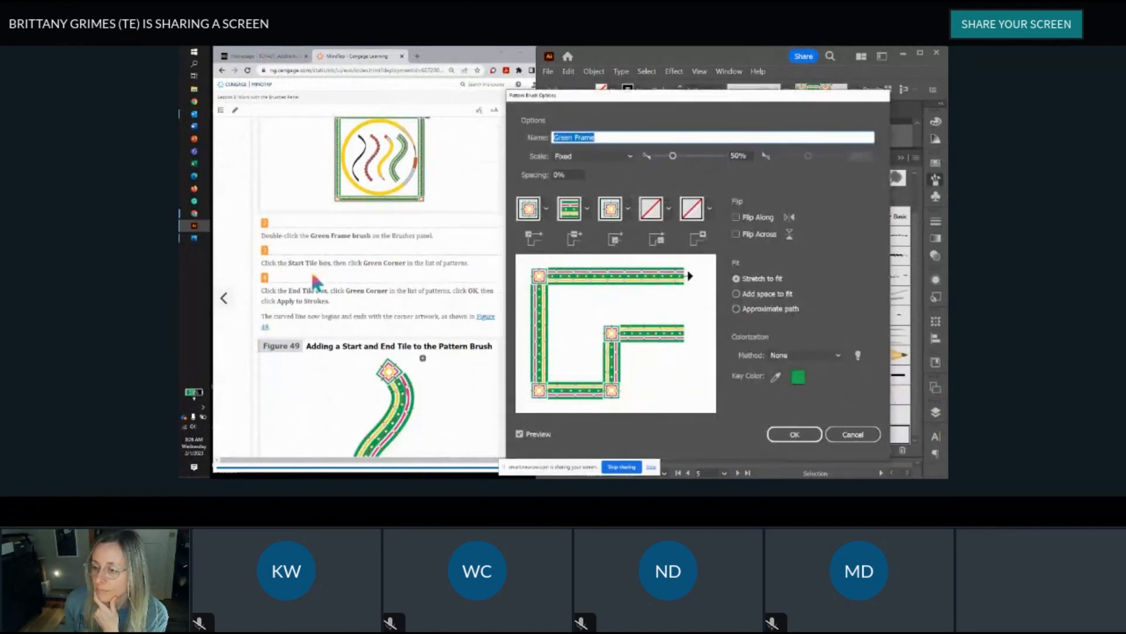
{"action": "scroll", "coordinate": [316, 284], "scroll_direction": "down", "scroll_amount": 1}
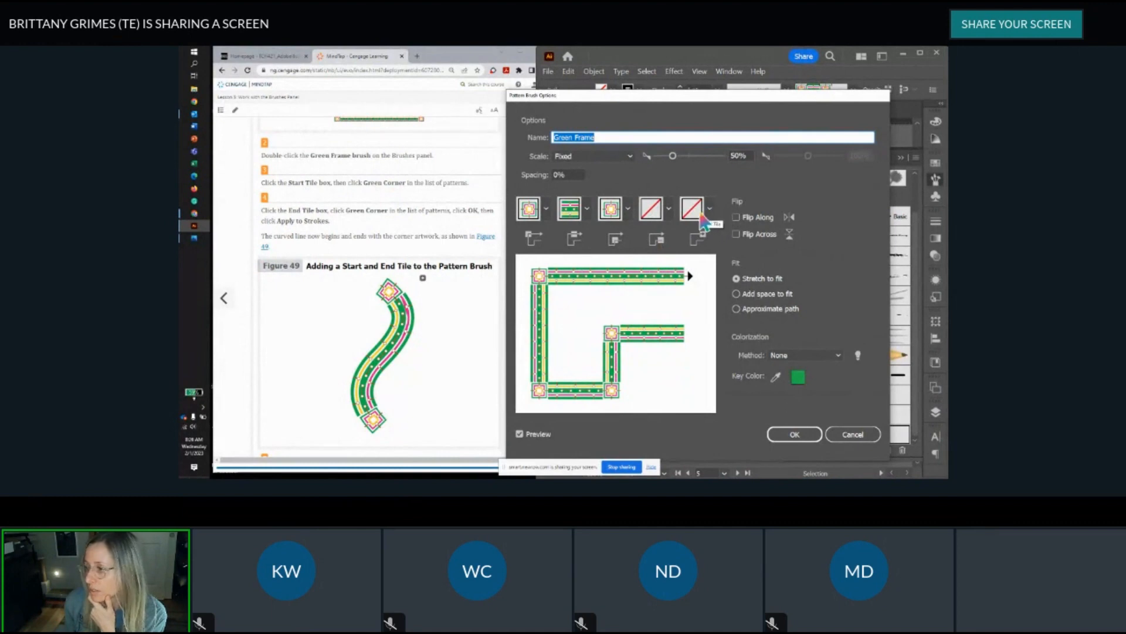
{"action": "left_click", "coordinate": [670, 210]}
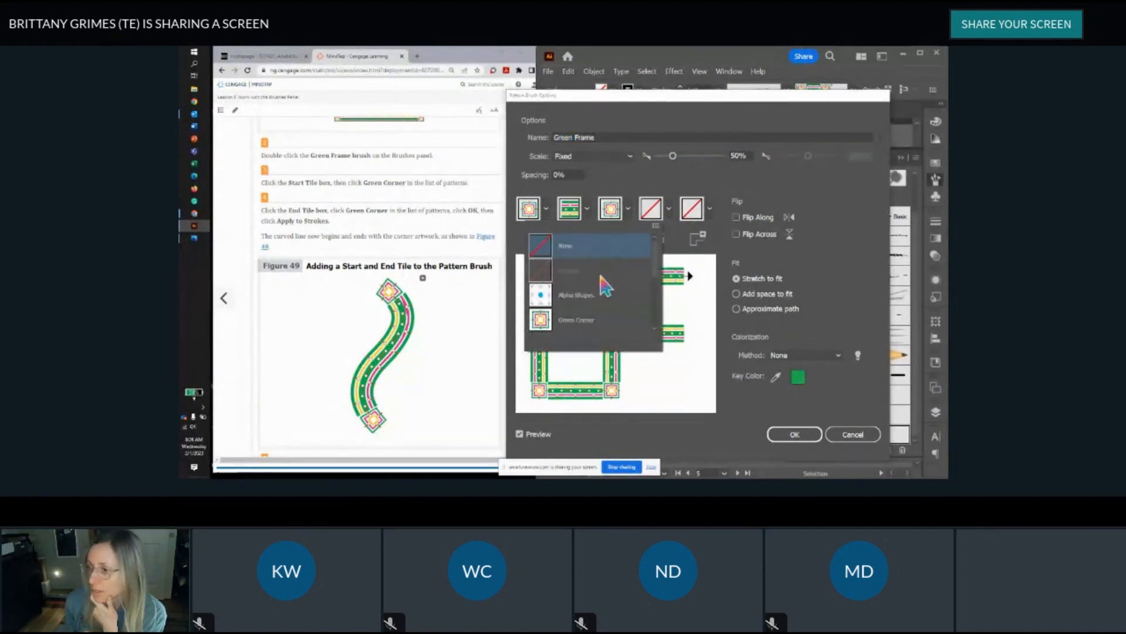
{"action": "left_click", "coordinate": [604, 321]}
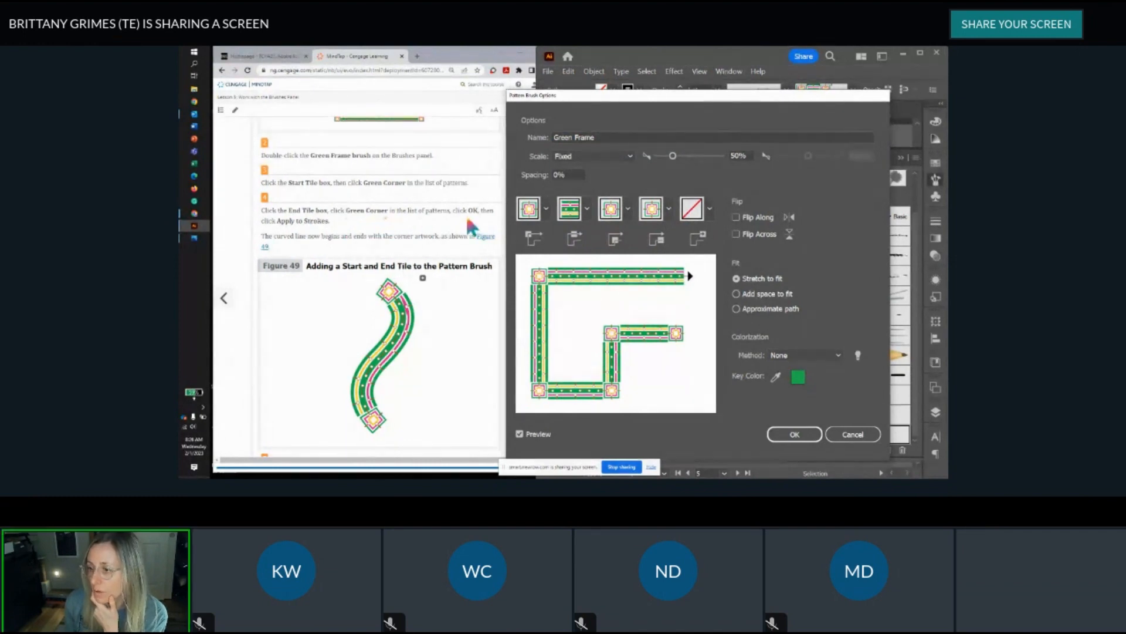
Step: Set the Green Frame brush's end tile to Green Corner and apply the changes to the existing strokes
{"action": "left_click", "coordinate": [711, 209]}
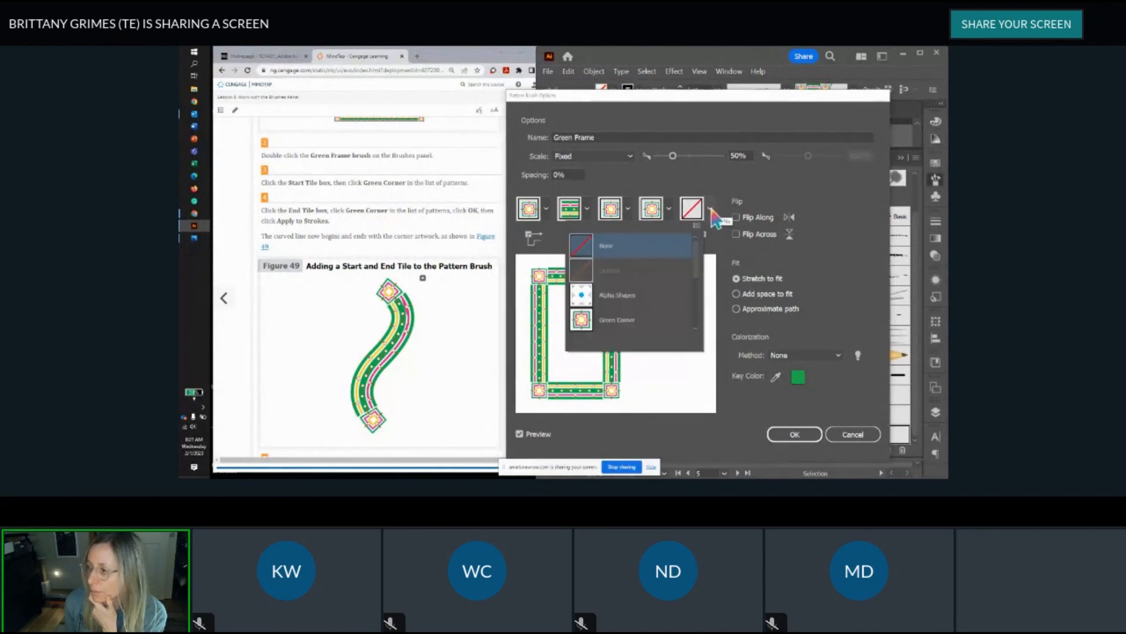
{"action": "left_click", "coordinate": [627, 320]}
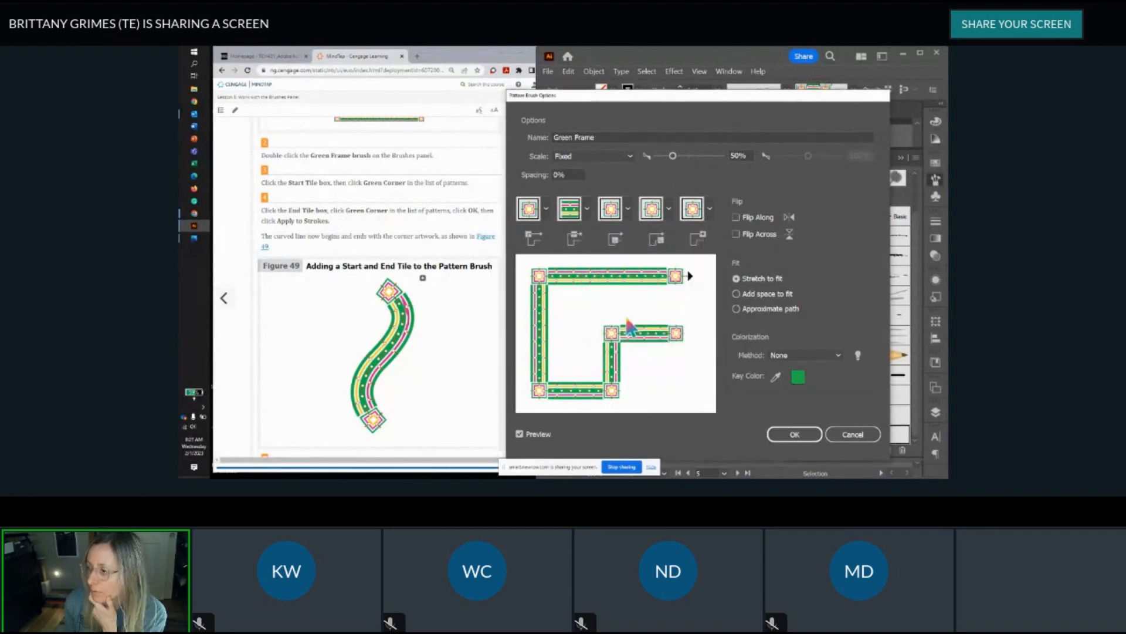
{"action": "left_click", "coordinate": [798, 435]}
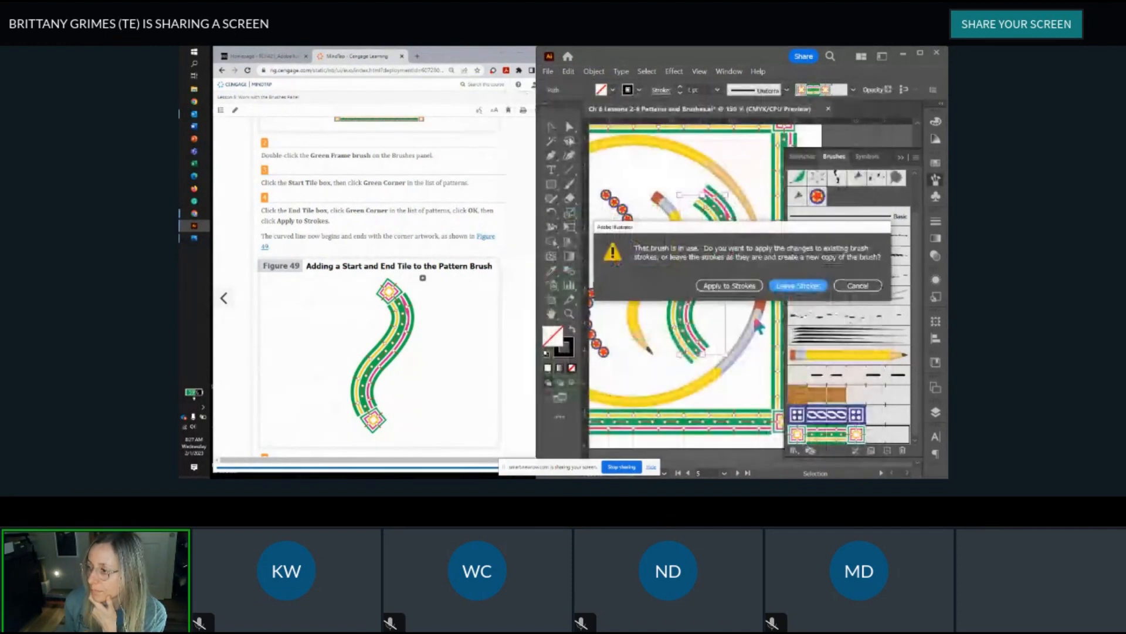
{"action": "left_click", "coordinate": [730, 287]}
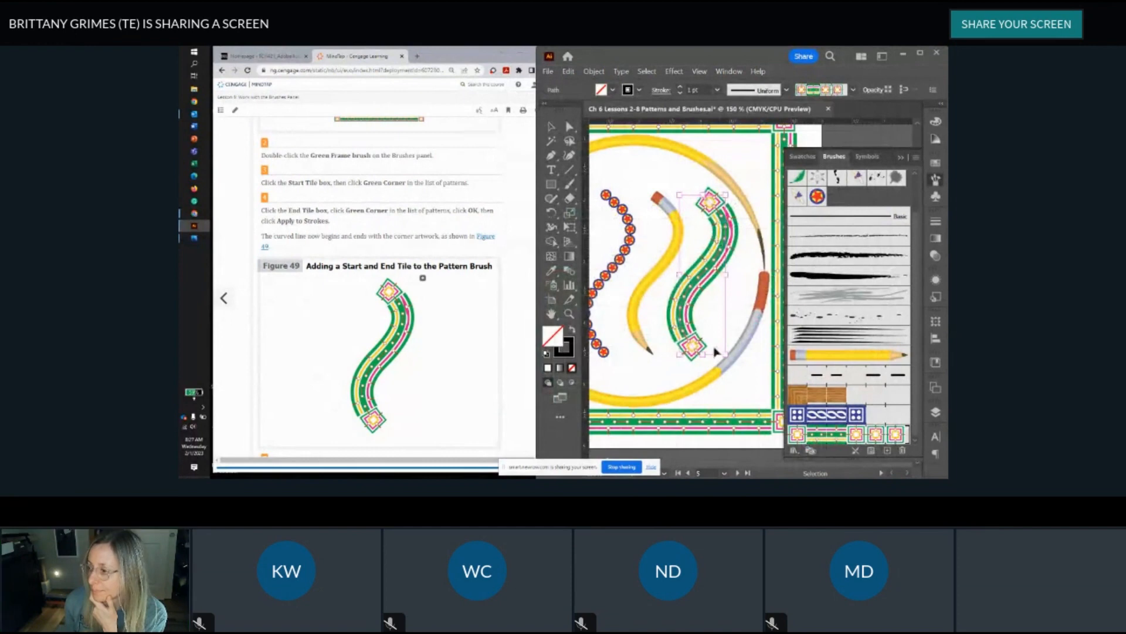
{"action": "scroll", "coordinate": [733, 329], "scroll_direction": "down", "scroll_amount": 1}
{"action": "scroll", "coordinate": [687, 293], "scroll_direction": "down", "scroll_amount": 1}
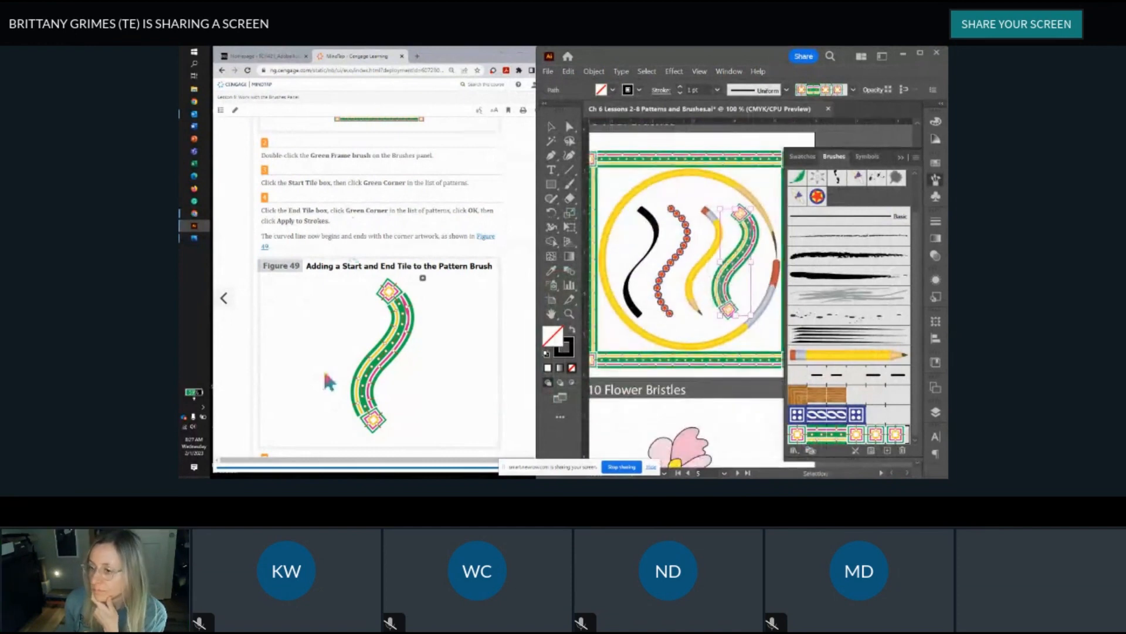
Step: Deselect the fourth curved line, compare it with the textbook's Figure 49 and read the lesson's closing steps
{"action": "scroll", "coordinate": [327, 382], "scroll_direction": "down", "scroll_amount": 3}
{"action": "scroll", "coordinate": [733, 305], "scroll_direction": "down", "scroll_amount": 1}
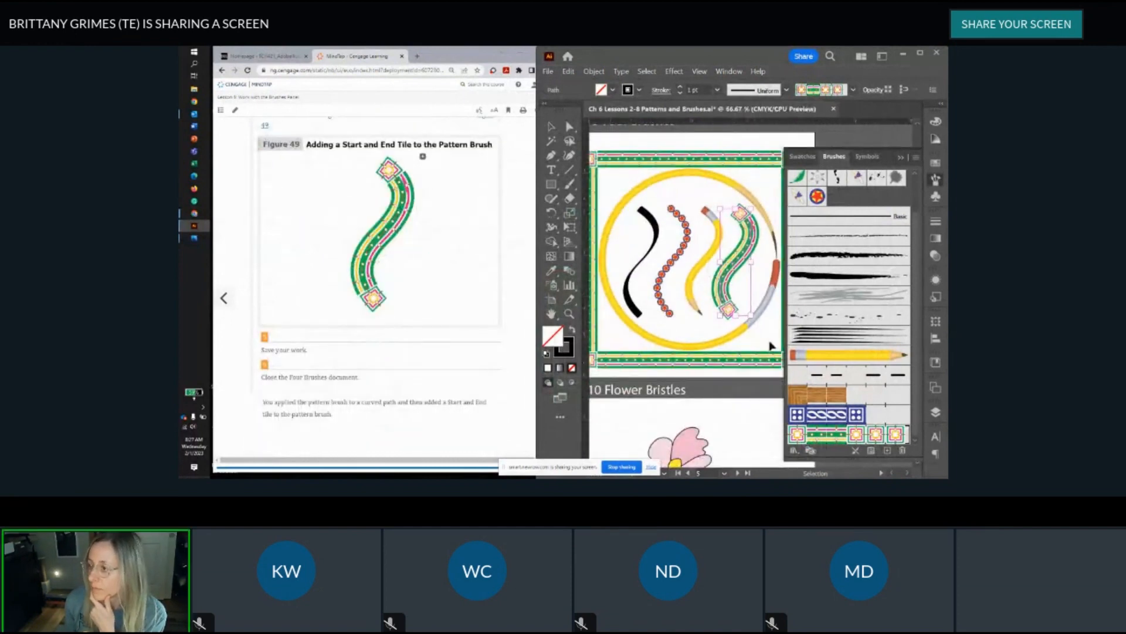
{"action": "scroll", "coordinate": [771, 303], "scroll_direction": "down", "scroll_amount": 1}
{"action": "left_click", "coordinate": [771, 302]}
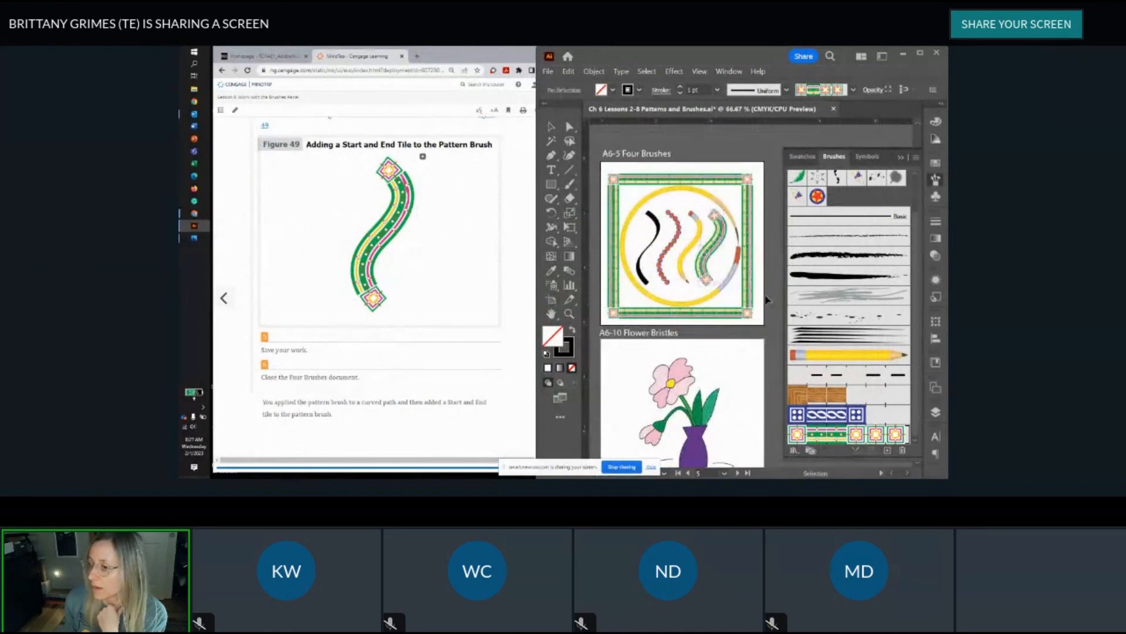
{"action": "scroll", "coordinate": [732, 221], "scroll_direction": "up", "scroll_amount": 1}
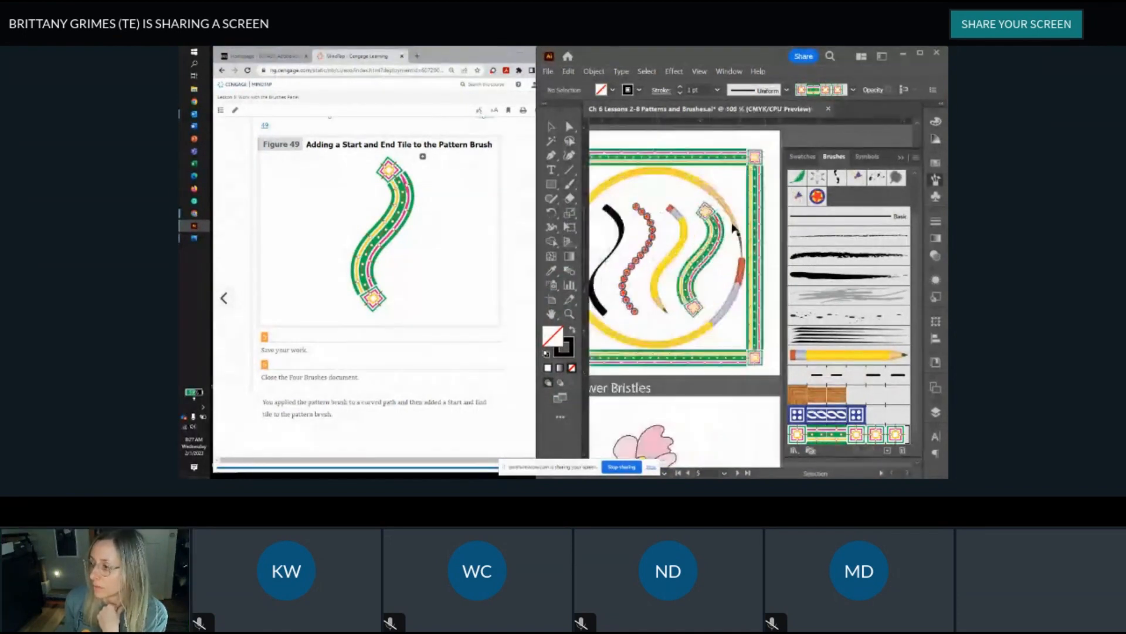
Step: Go to the A6-6 Random Beetles artboard and open the textbook's Lesson 6, Work with Scatter Brushes
{"action": "scroll", "coordinate": [731, 221], "scroll_direction": "down", "scroll_amount": 2}
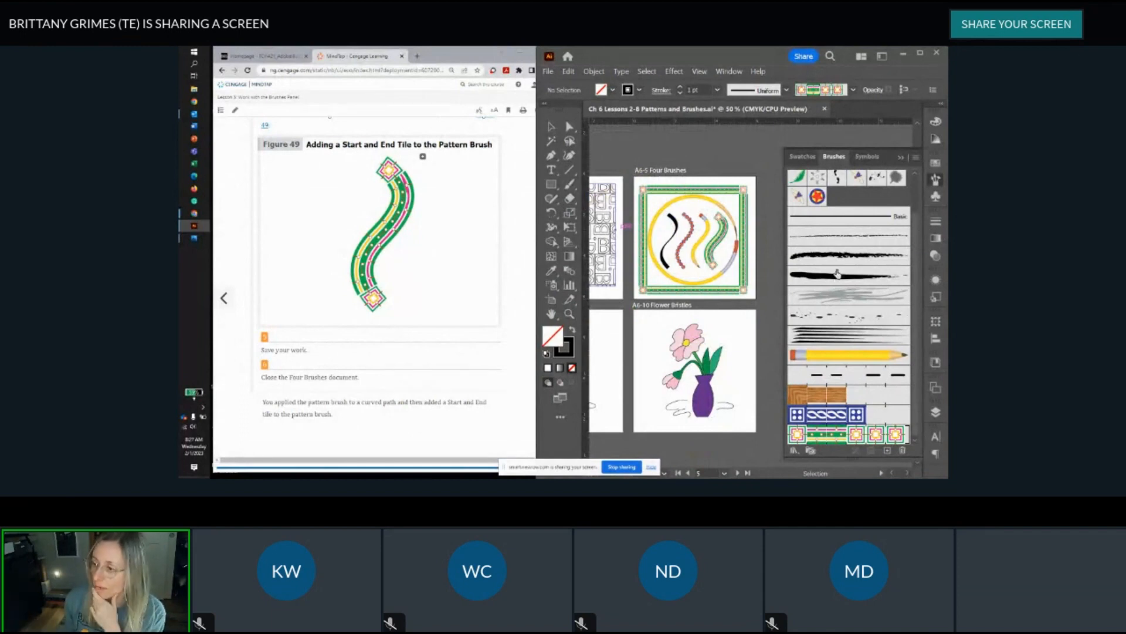
{"action": "scroll", "coordinate": [702, 352], "scroll_direction": "down", "scroll_amount": 3}
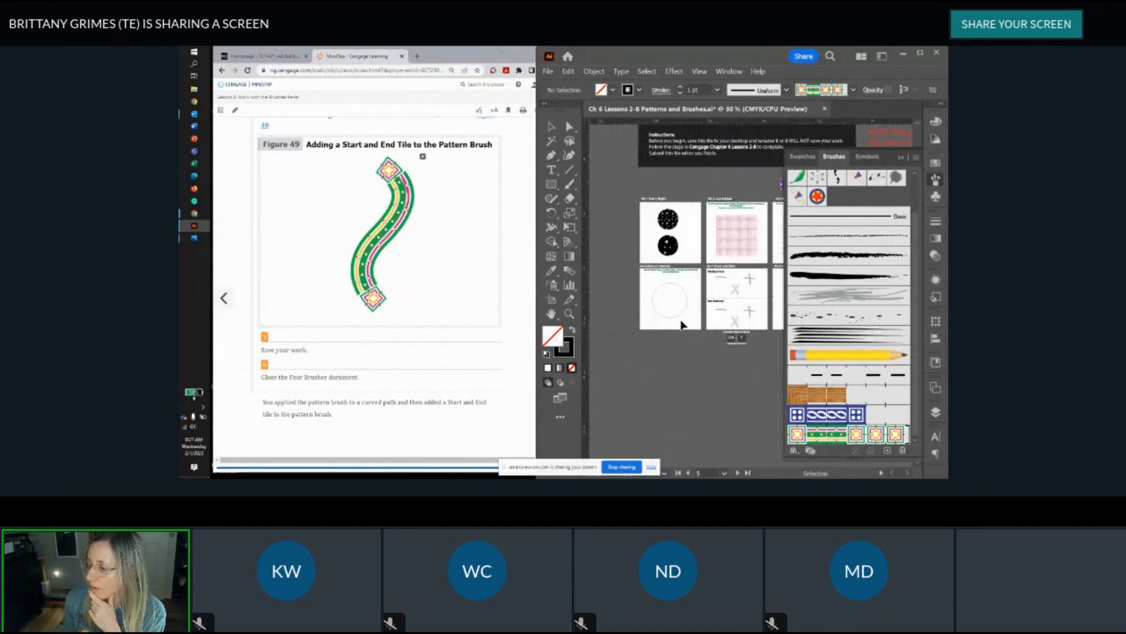
{"action": "scroll", "coordinate": [683, 326], "scroll_direction": "up", "scroll_amount": 3}
{"action": "left_click_drag", "start_coordinate": [672, 324], "coordinate": [706, 307]}
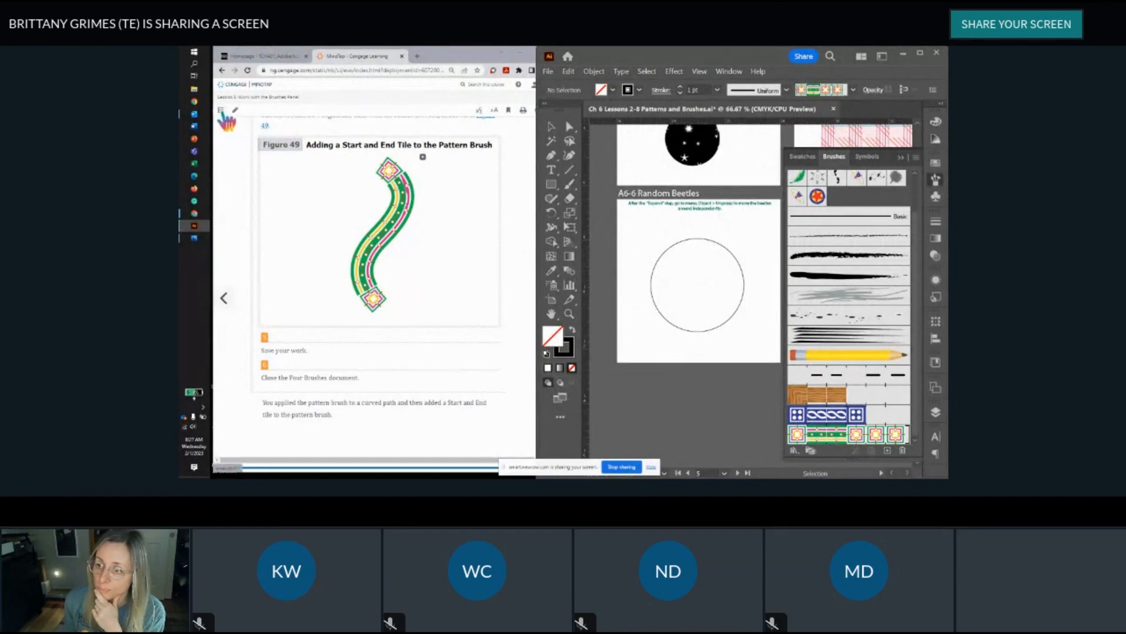
{"action": "left_click", "coordinate": [223, 114]}
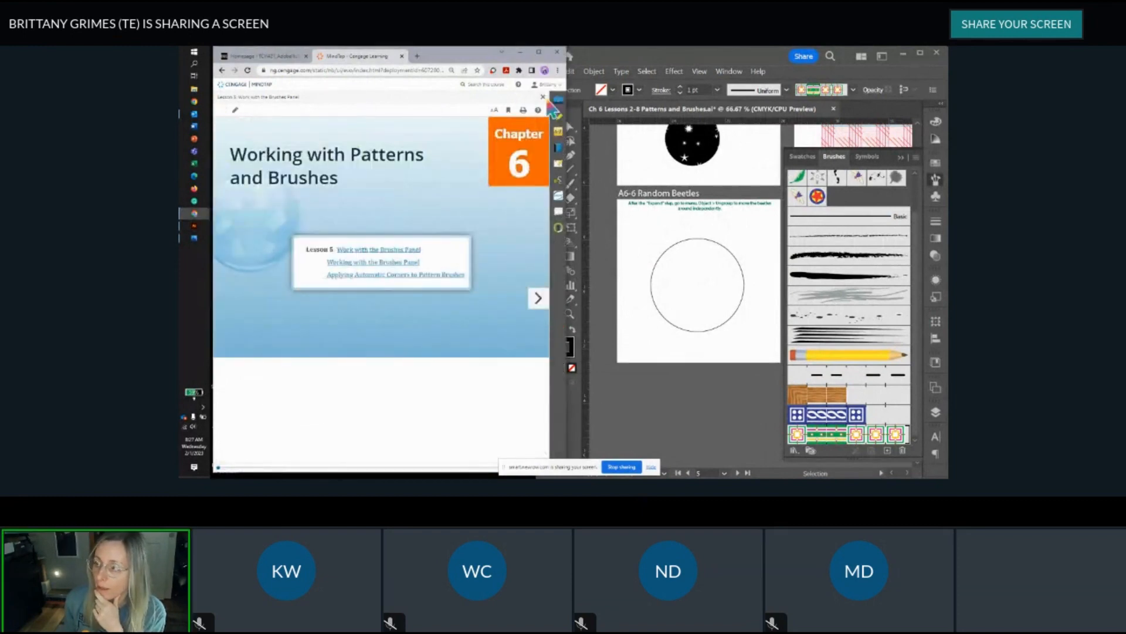
{"action": "left_click", "coordinate": [377, 262]}
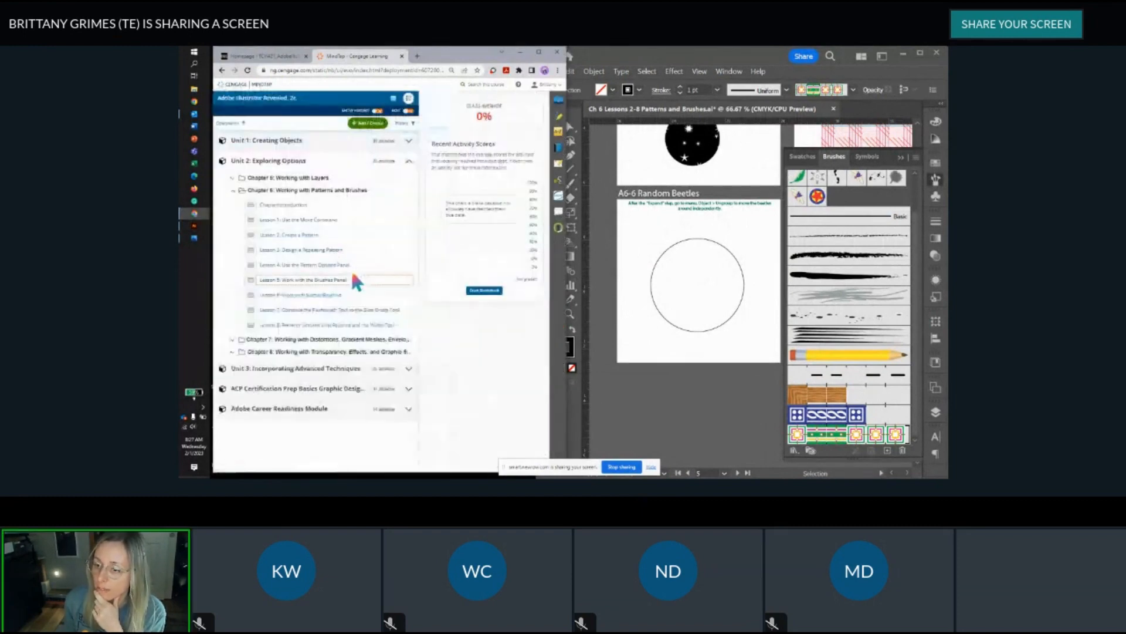
{"action": "left_click", "coordinate": [327, 302]}
{"action": "scroll", "coordinate": [658, 327], "scroll_direction": "up", "scroll_amount": 1}
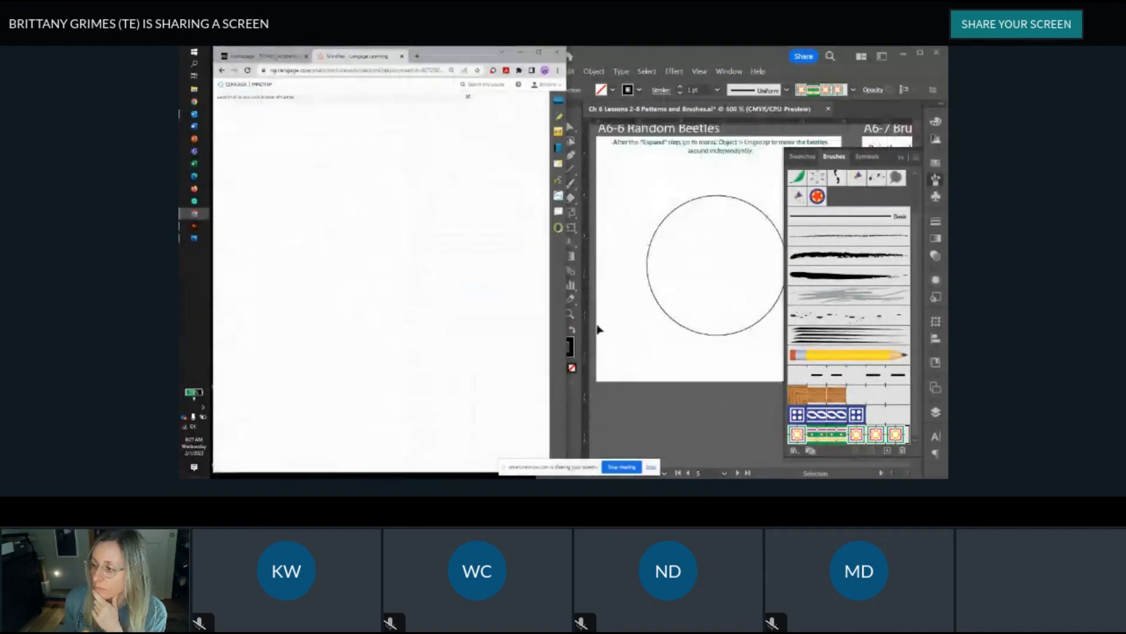
{"action": "left_click", "coordinate": [698, 222]}
{"action": "scroll", "coordinate": [697, 223], "scroll_direction": "up", "scroll_amount": 2}
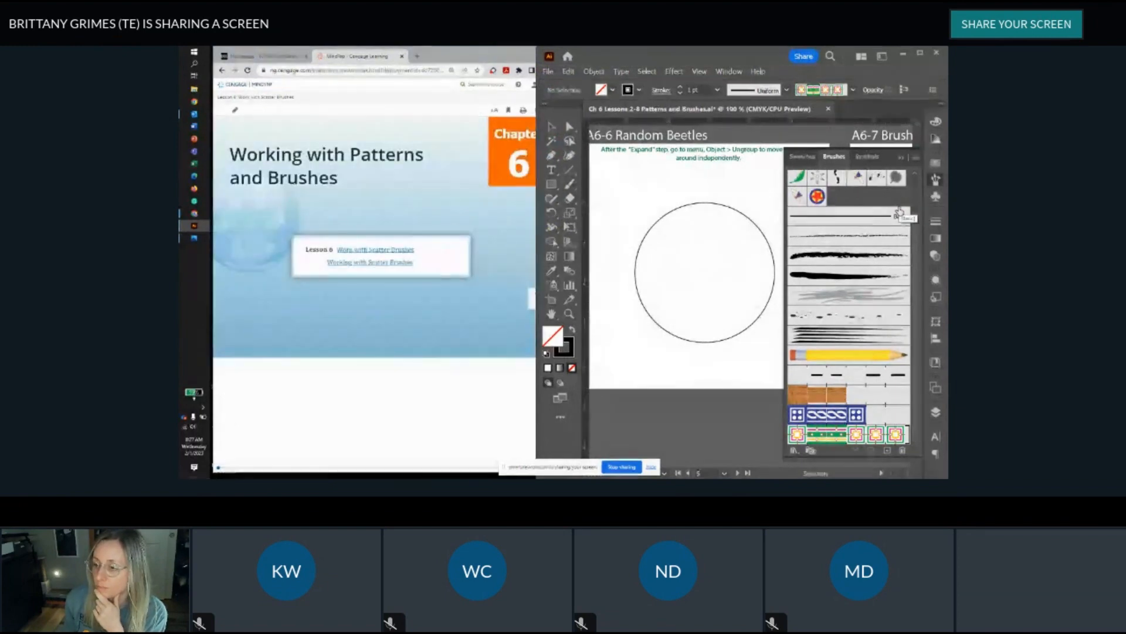
Step: Read through Lesson 6 from its introduction and Figure 50 to the Modify a Scatter Brush steps
{"action": "left_click", "coordinate": [534, 300]}
{"action": "left_click", "coordinate": [537, 299]}
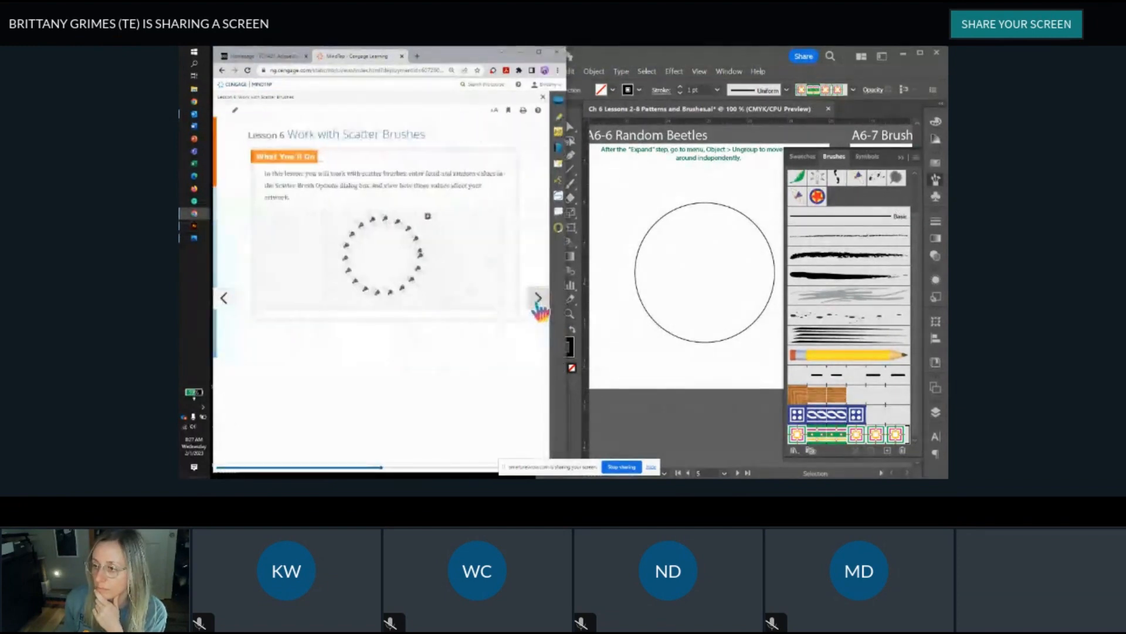
{"action": "left_click", "coordinate": [537, 301]}
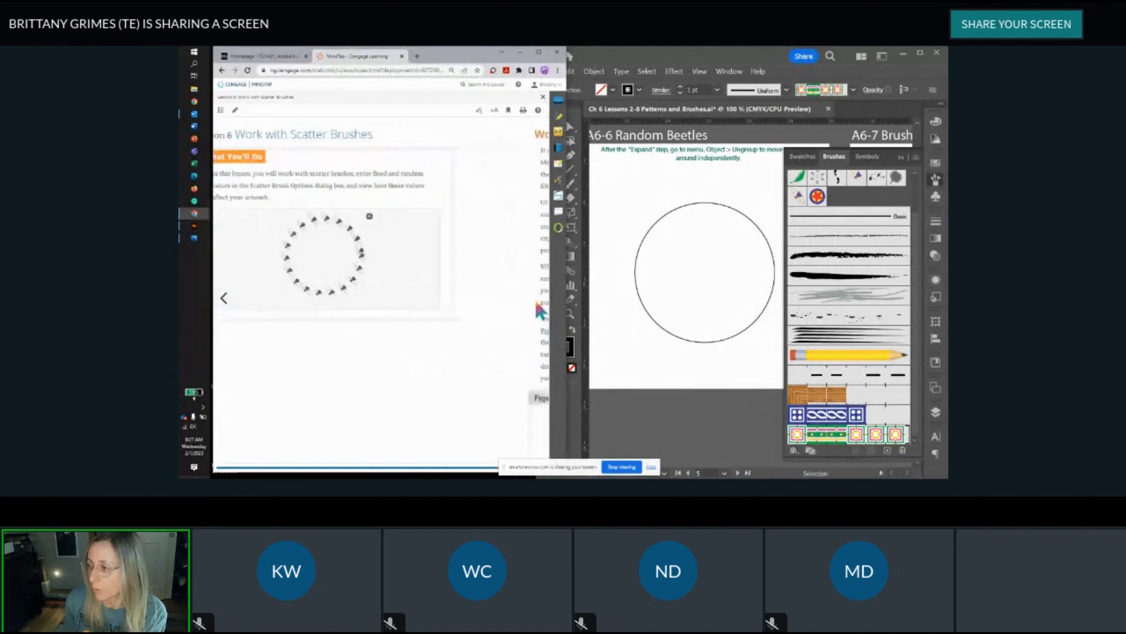
{"action": "scroll", "coordinate": [515, 308], "scroll_direction": "down", "scroll_amount": 5}
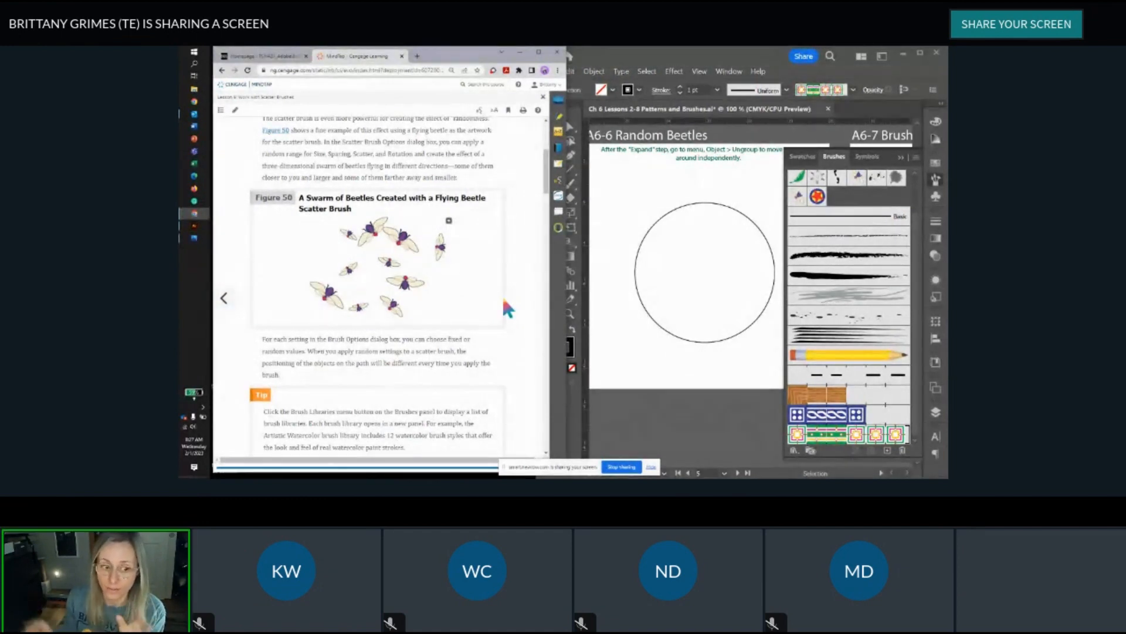
{"action": "scroll", "coordinate": [409, 283], "scroll_direction": "down", "scroll_amount": 3}
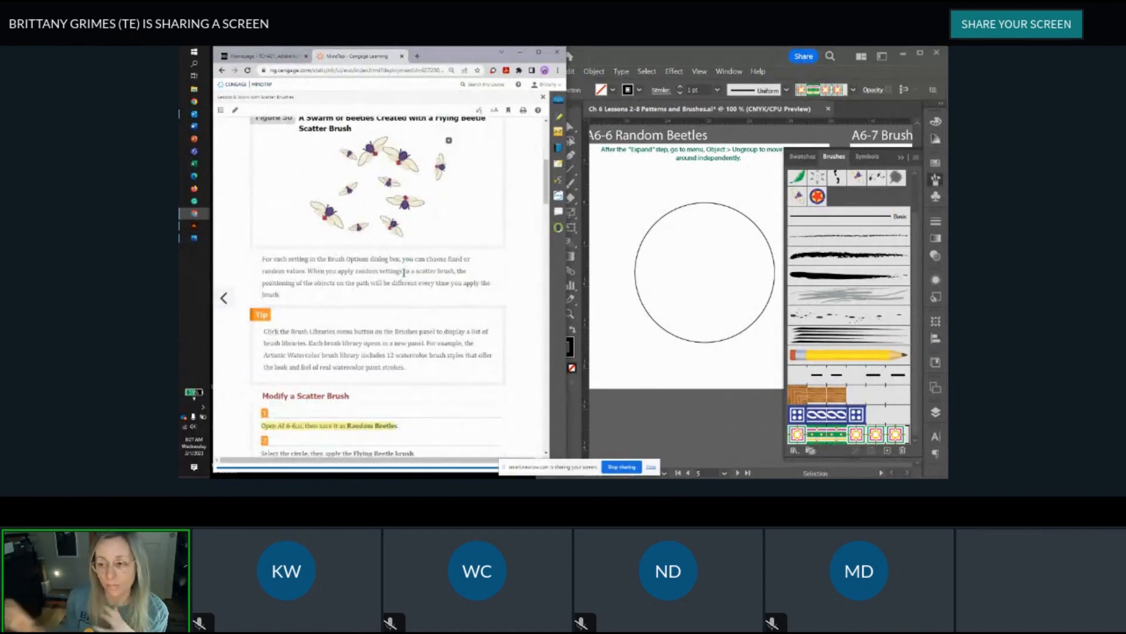
{"action": "scroll", "coordinate": [405, 276], "scroll_direction": "down", "scroll_amount": 9}
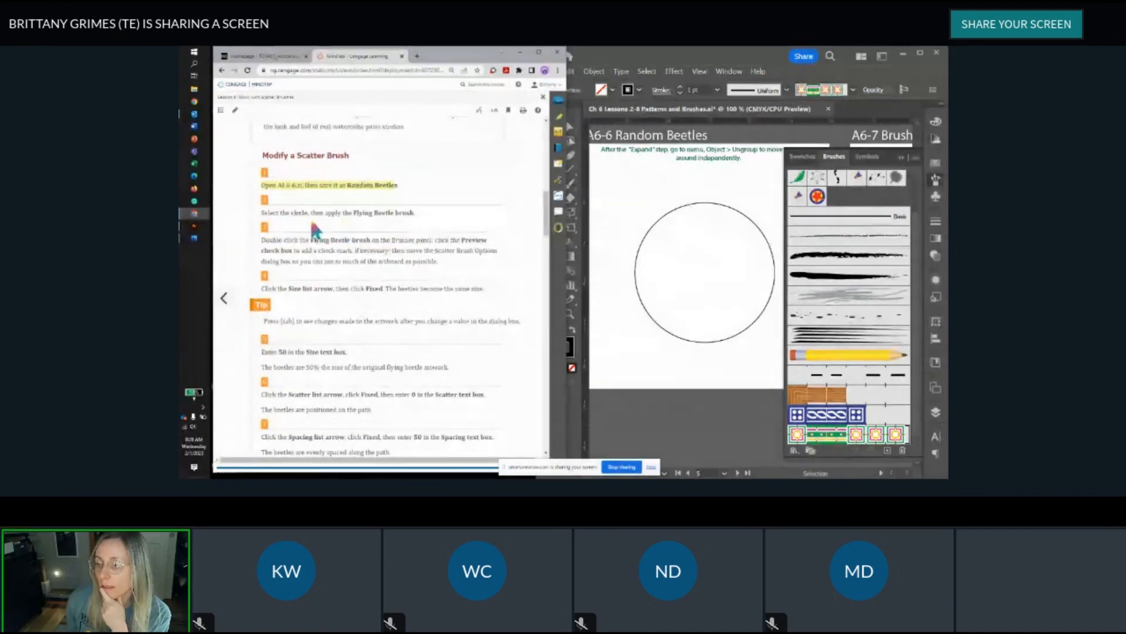
Step: Apply the Flying Beetle scatter brush to the circle on the A6-6 Random Beetles artboard
{"action": "left_click", "coordinate": [646, 234]}
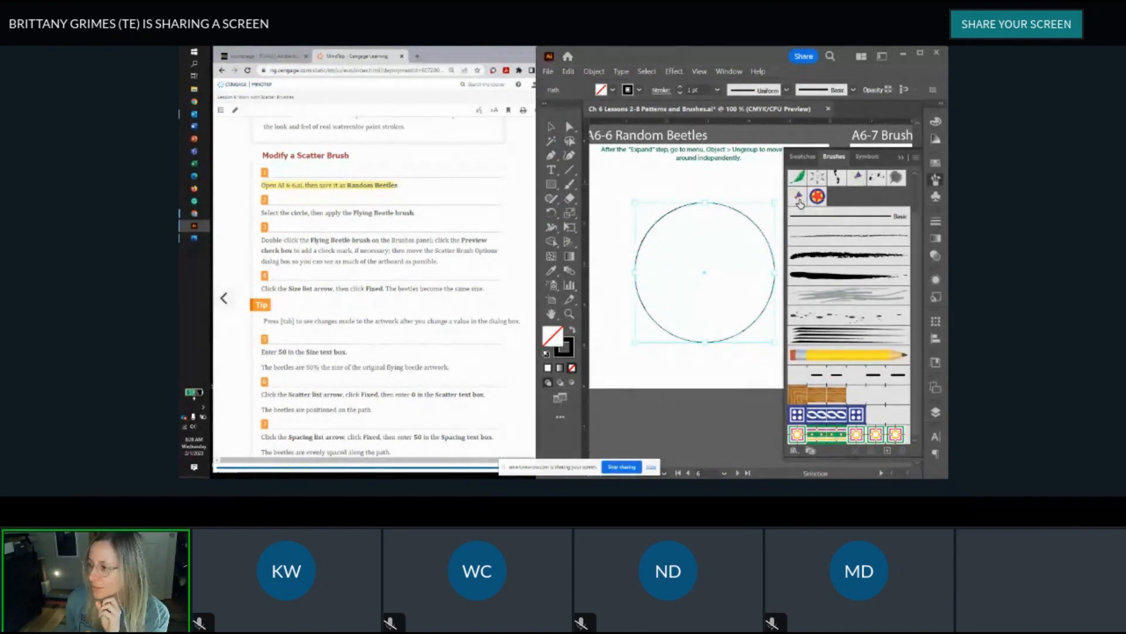
{"action": "left_click", "coordinate": [799, 200]}
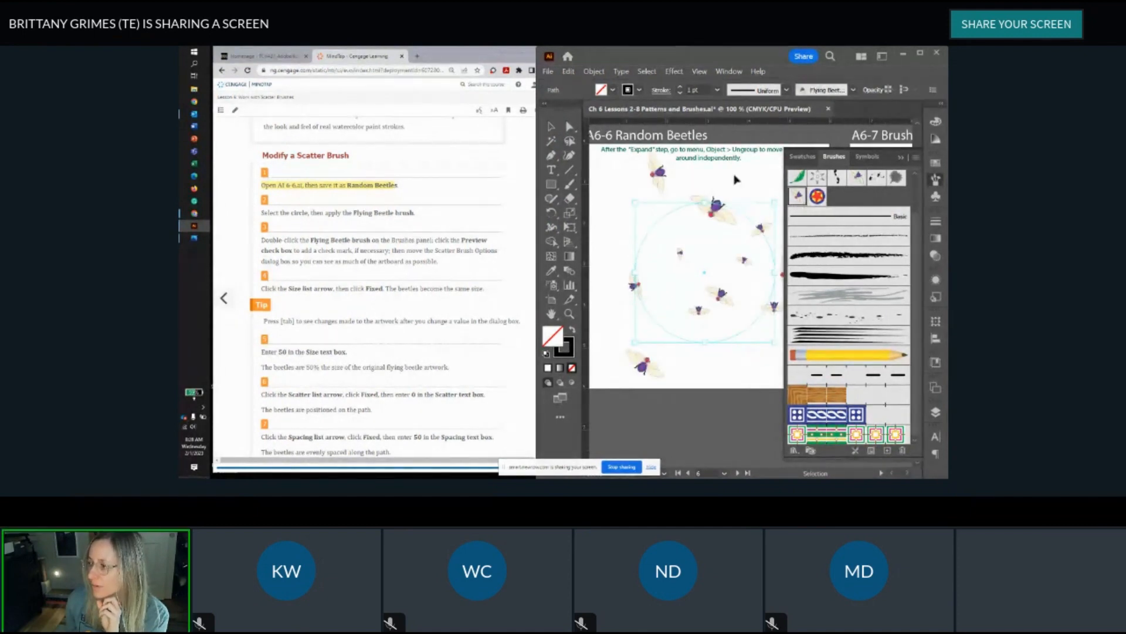
{"action": "scroll", "coordinate": [703, 341], "scroll_direction": "down", "scroll_amount": 2}
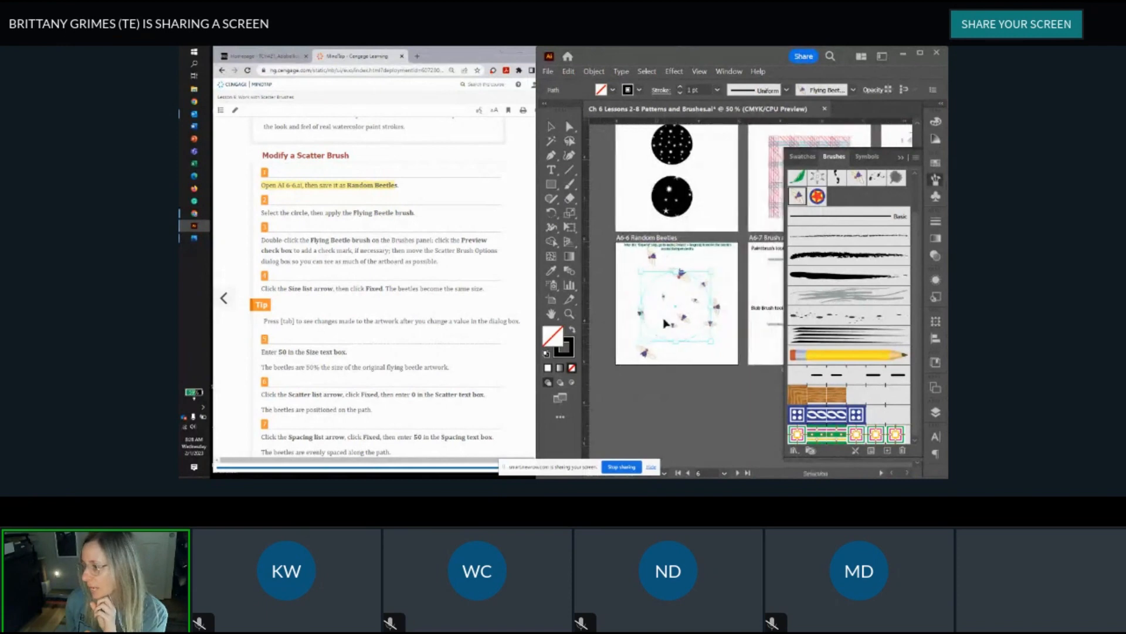
{"action": "scroll", "coordinate": [665, 322], "scroll_direction": "up", "scroll_amount": 2}
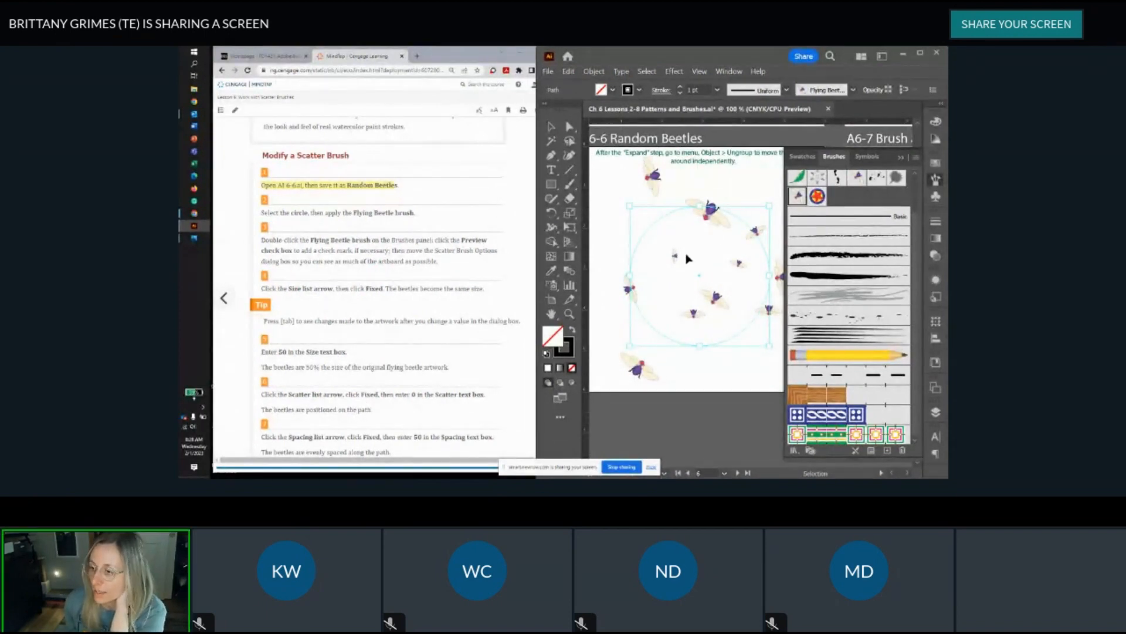
Step: Open the Scatter Brush Options for the Flying Beetle brush and move the dialog aside to uncover the circle
{"action": "left_click", "coordinate": [799, 198]}
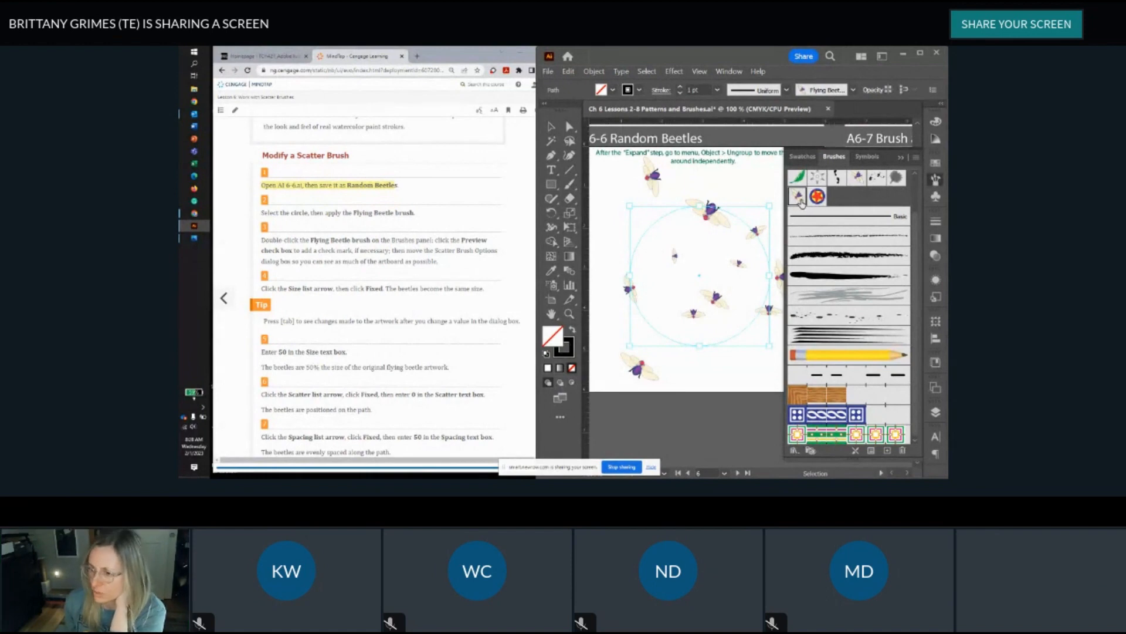
{"action": "double_click", "coordinate": [799, 198]}
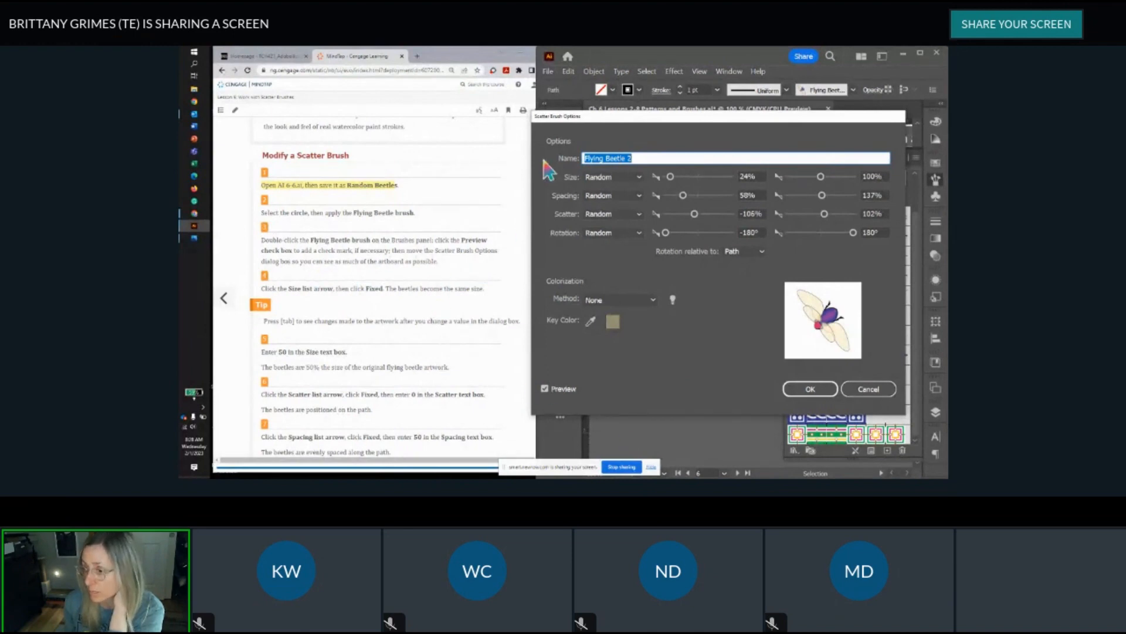
{"action": "mouse_move", "coordinate": [664, 119]}
{"action": "left_mouse_down"}
{"action": "mouse_move", "coordinate": [508, 128]}
{"action": "mouse_move", "coordinate": [597, 115]}
{"action": "mouse_move", "coordinate": [680, 259]}
{"action": "mouse_move", "coordinate": [680, 164]}
{"action": "mouse_move", "coordinate": [518, 156]}
{"action": "mouse_move", "coordinate": [652, 128]}
{"action": "mouse_move", "coordinate": [739, 159]}
{"action": "mouse_move", "coordinate": [851, 165]}
{"action": "mouse_move", "coordinate": [845, 173]}
{"action": "left_mouse_up"}
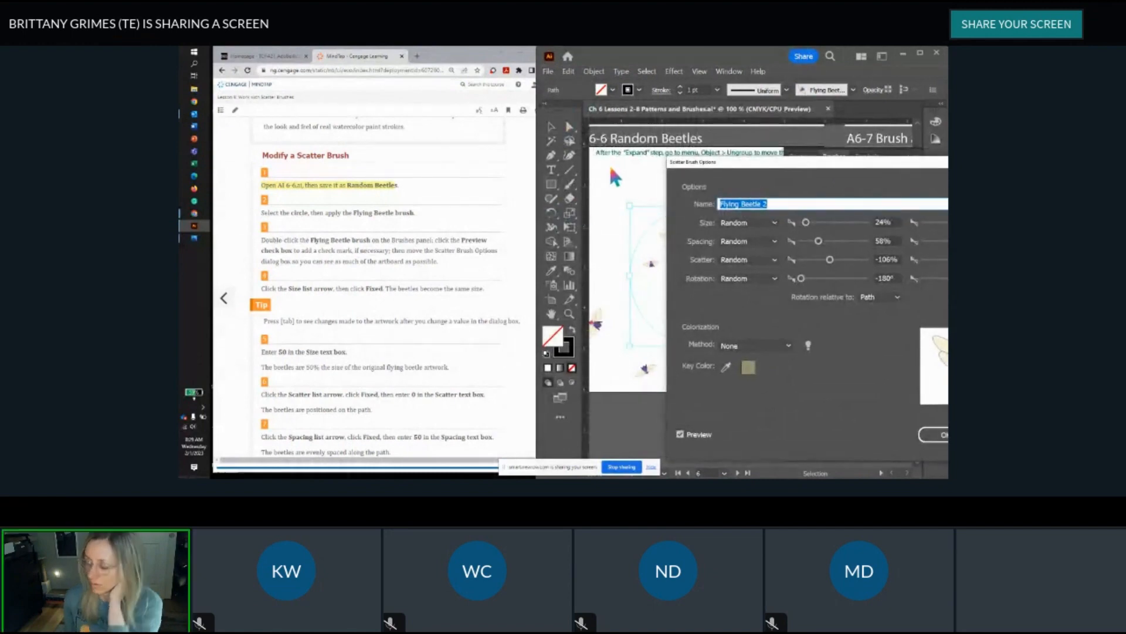
{"action": "key", "text": "Tab"}
{"action": "key", "text": "Tab"}
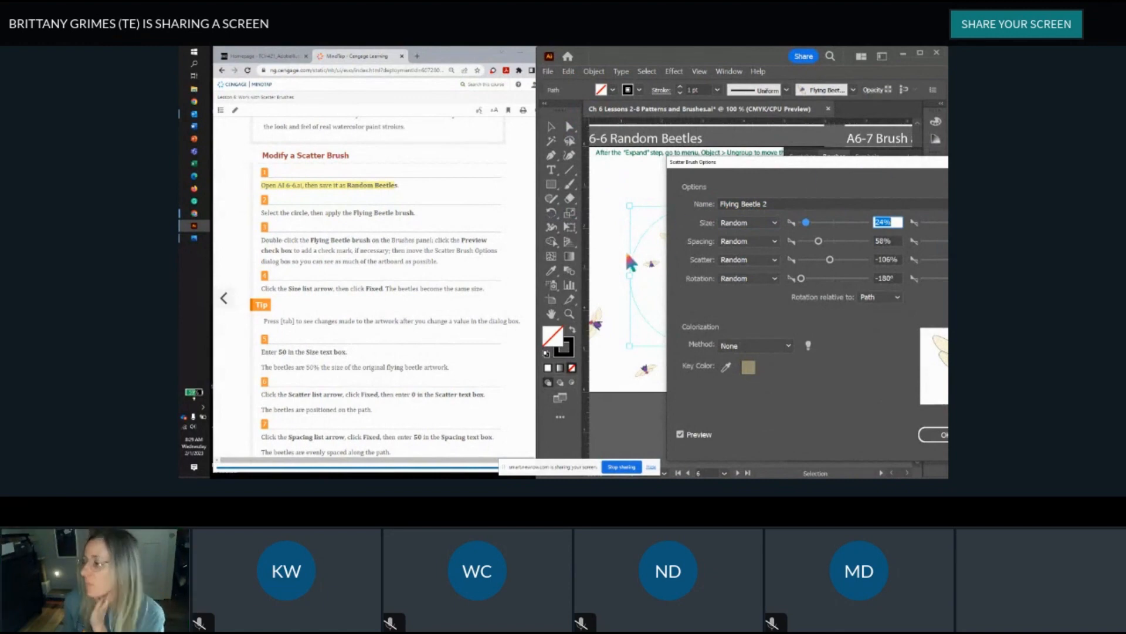
{"action": "left_click_drag", "start_coordinate": [772, 161], "coordinate": [821, 134]}
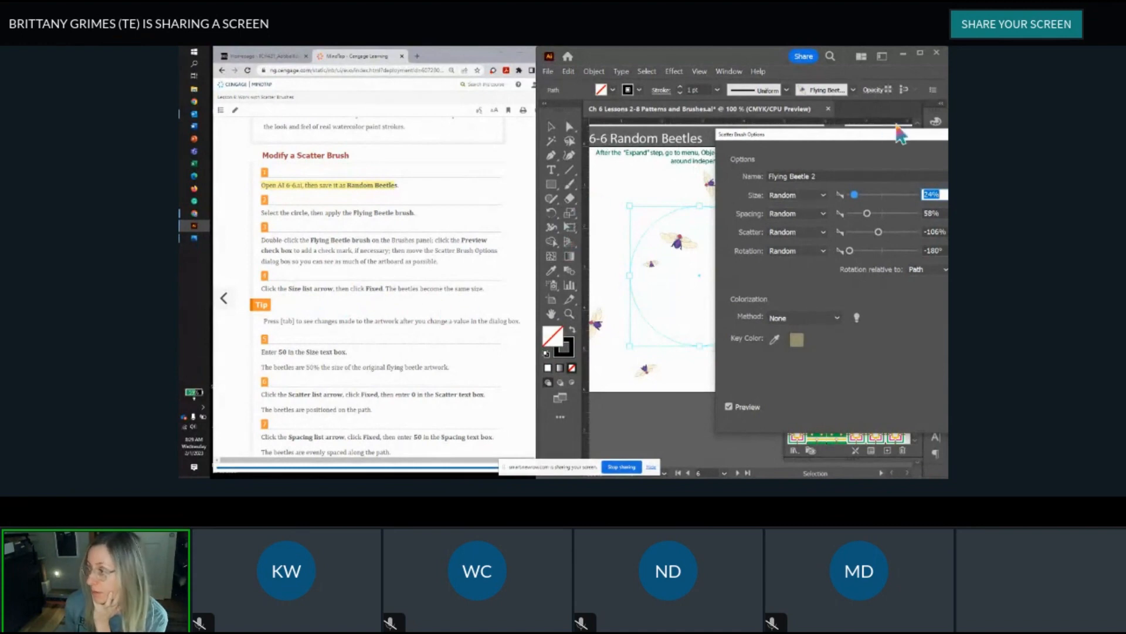
Step: Set the Flying Beetle brush's Size to Fixed at 50%
{"action": "left_click", "coordinate": [784, 197]}
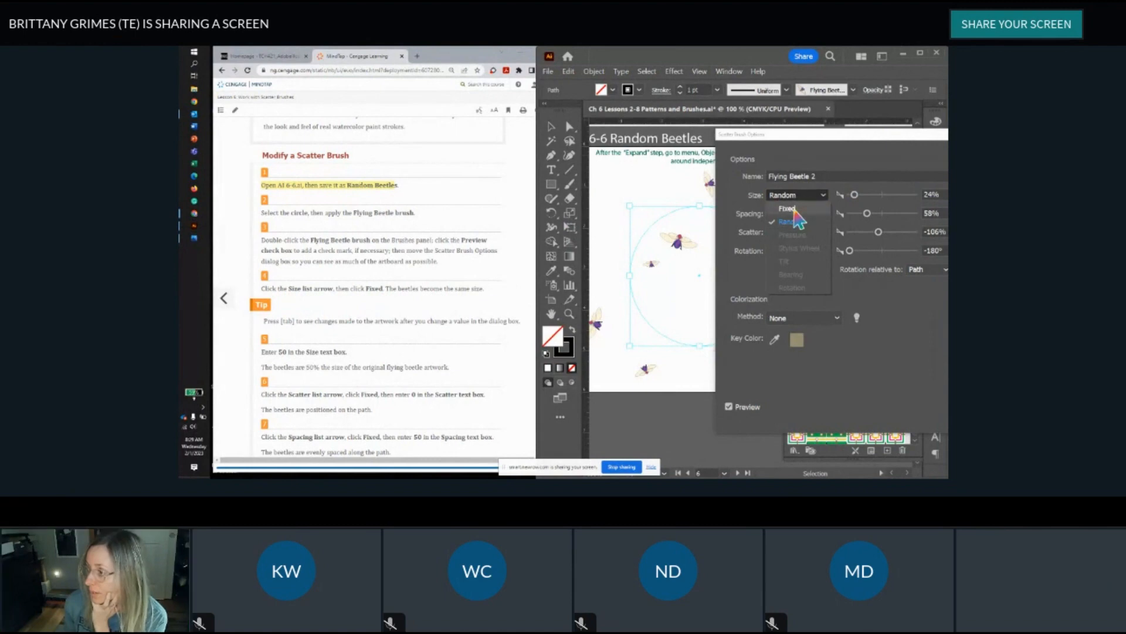
{"action": "left_click", "coordinate": [788, 208]}
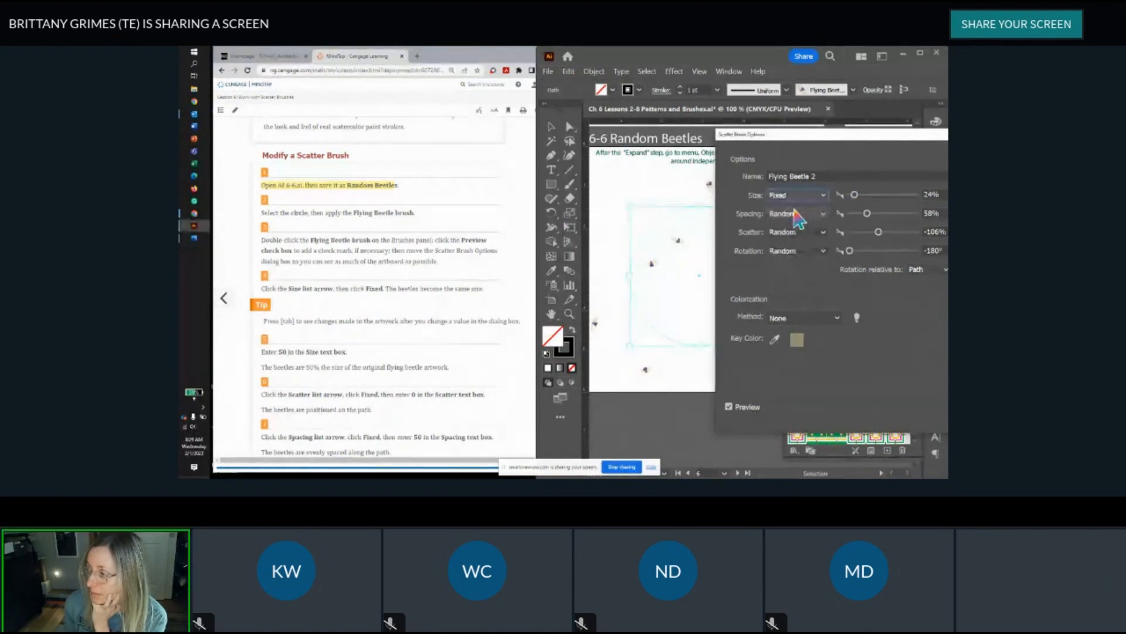
{"action": "mouse_move", "coordinate": [791, 143]}
{"action": "left_mouse_down"}
{"action": "mouse_move", "coordinate": [877, 151]}
{"action": "mouse_move", "coordinate": [747, 154]}
{"action": "left_mouse_up"}
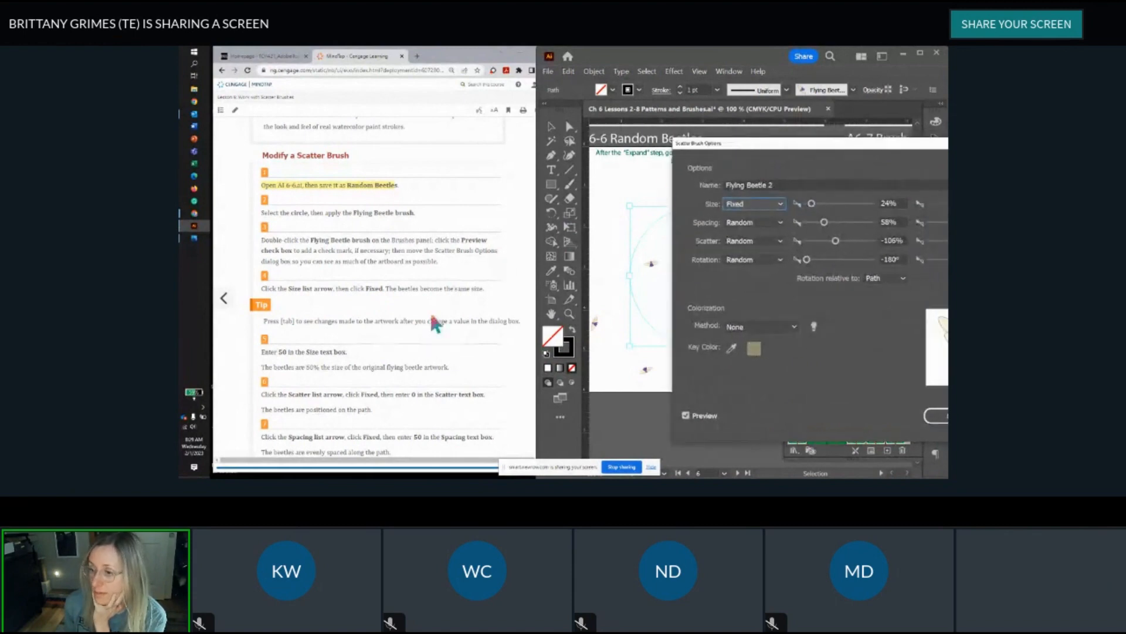
{"action": "scroll", "coordinate": [391, 335], "scroll_direction": "down", "scroll_amount": 1}
{"action": "scroll", "coordinate": [389, 330], "scroll_direction": "down", "scroll_amount": 2}
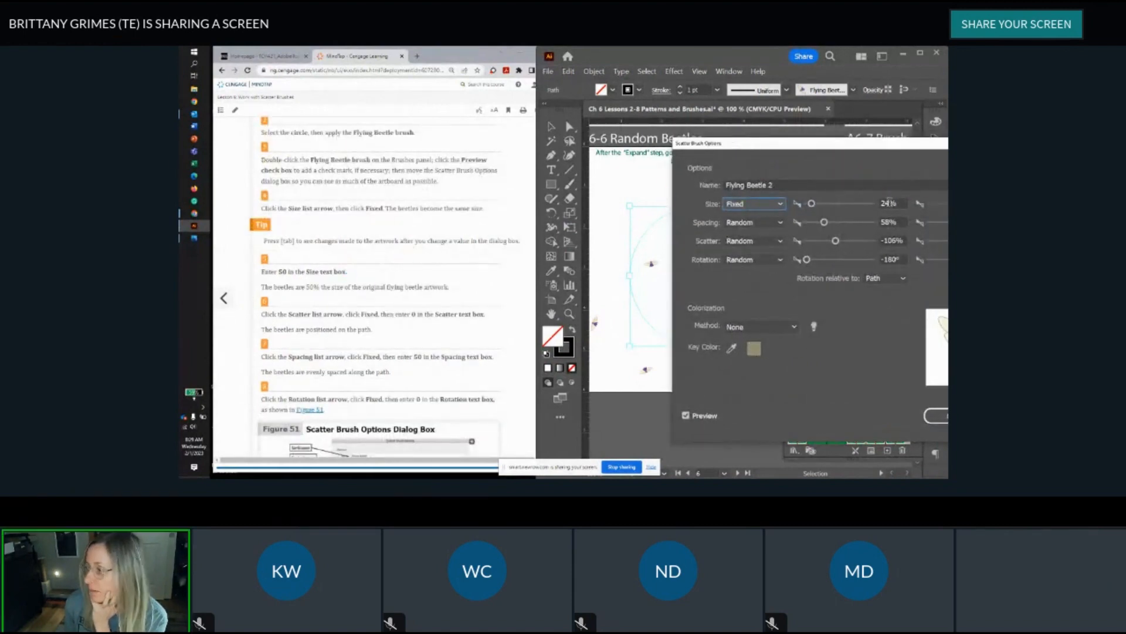
{"action": "double_click", "coordinate": [886, 203]}
{"action": "type", "text": "50"}
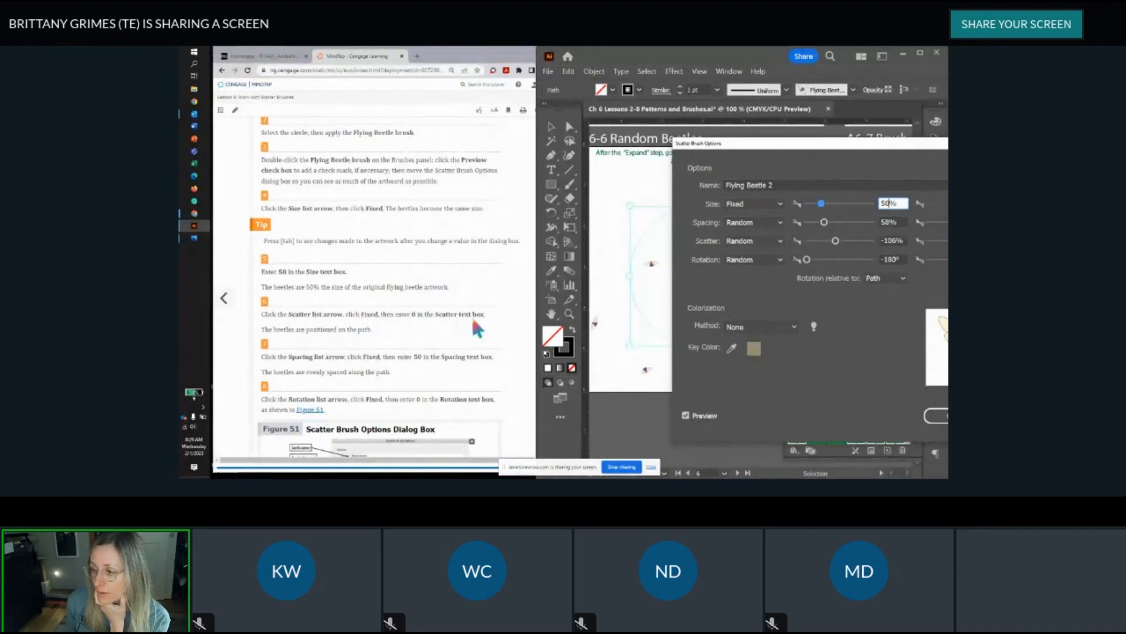
Step: Set the brush's Scatter to Fixed at 0% so the beetles sit on the path
{"action": "left_click", "coordinate": [775, 241]}
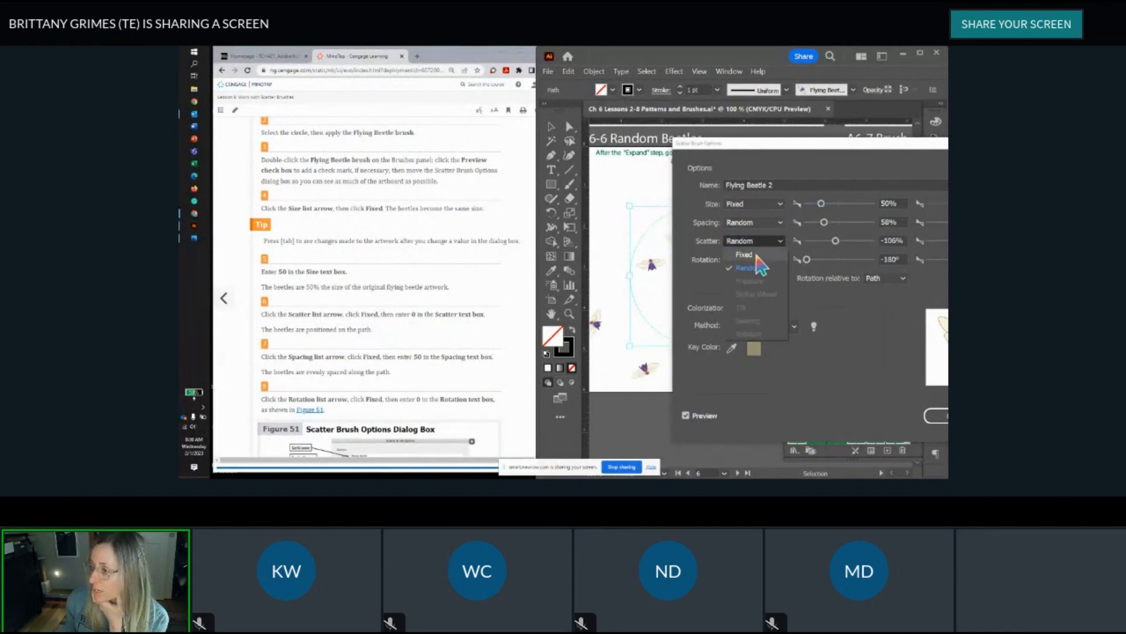
{"action": "left_click", "coordinate": [756, 256]}
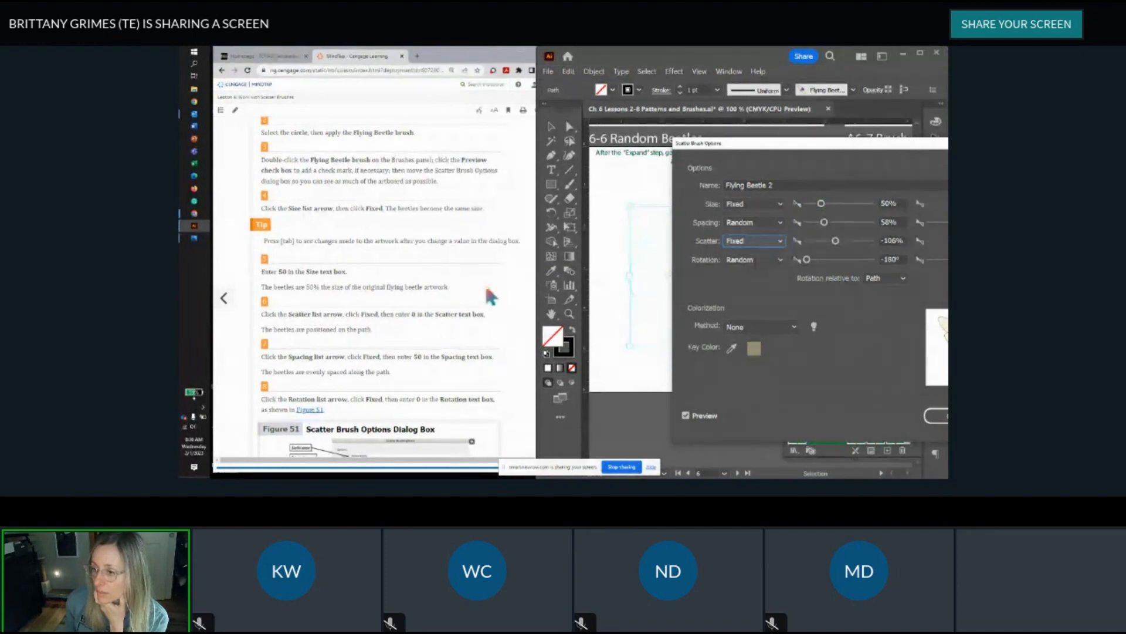
{"action": "left_click", "coordinate": [893, 240]}
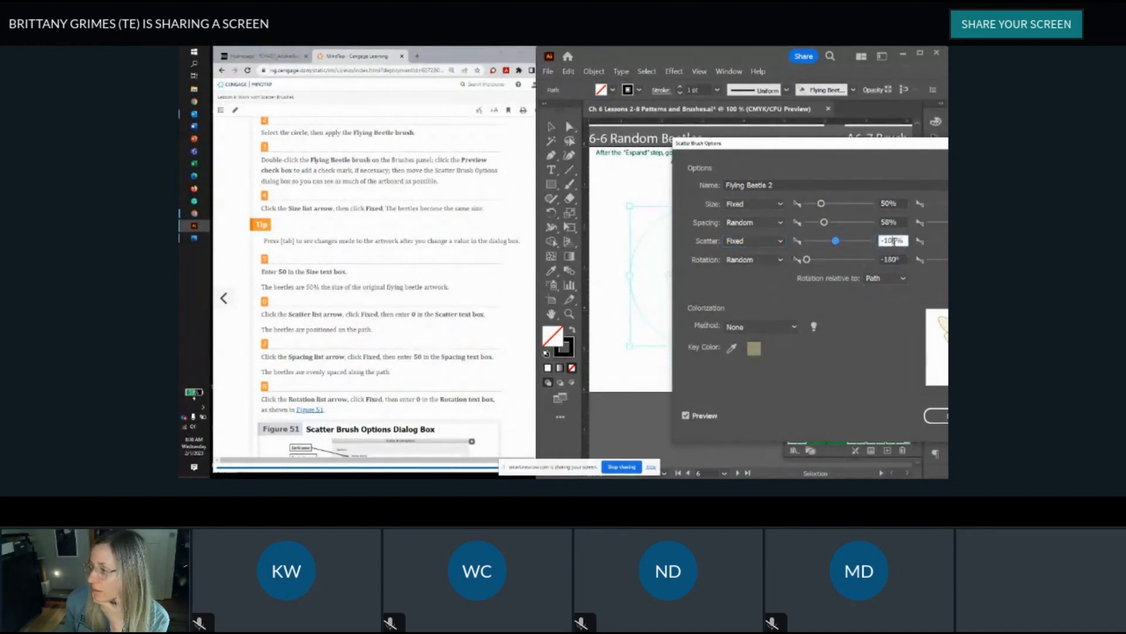
{"action": "left_click_drag", "start_coordinate": [896, 241], "coordinate": [870, 241]}
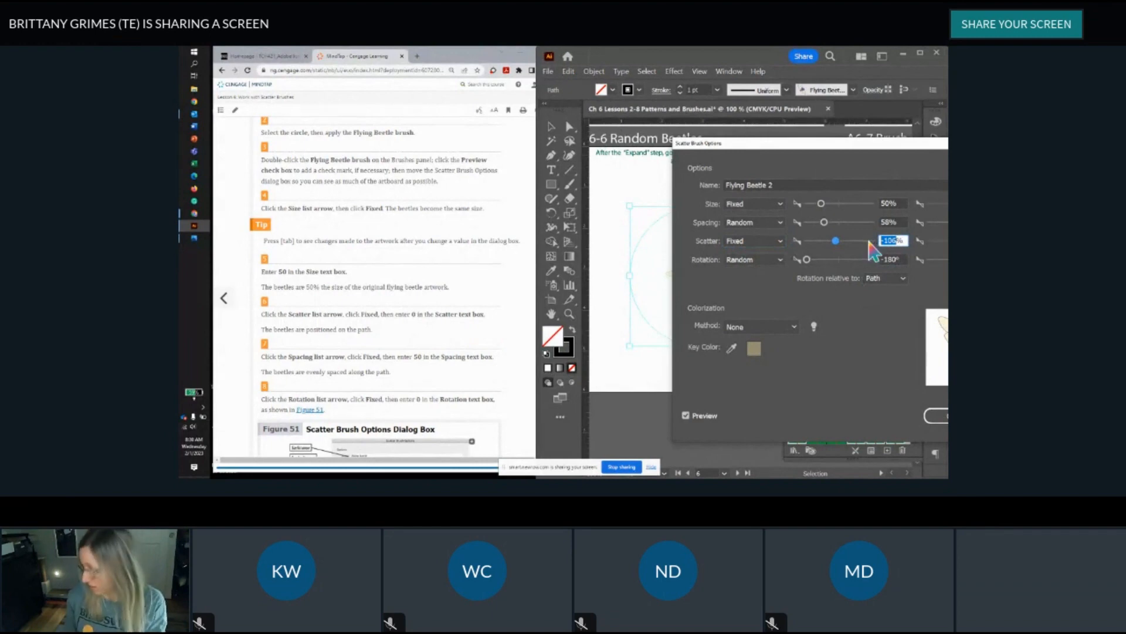
{"action": "type", "text": "0"}
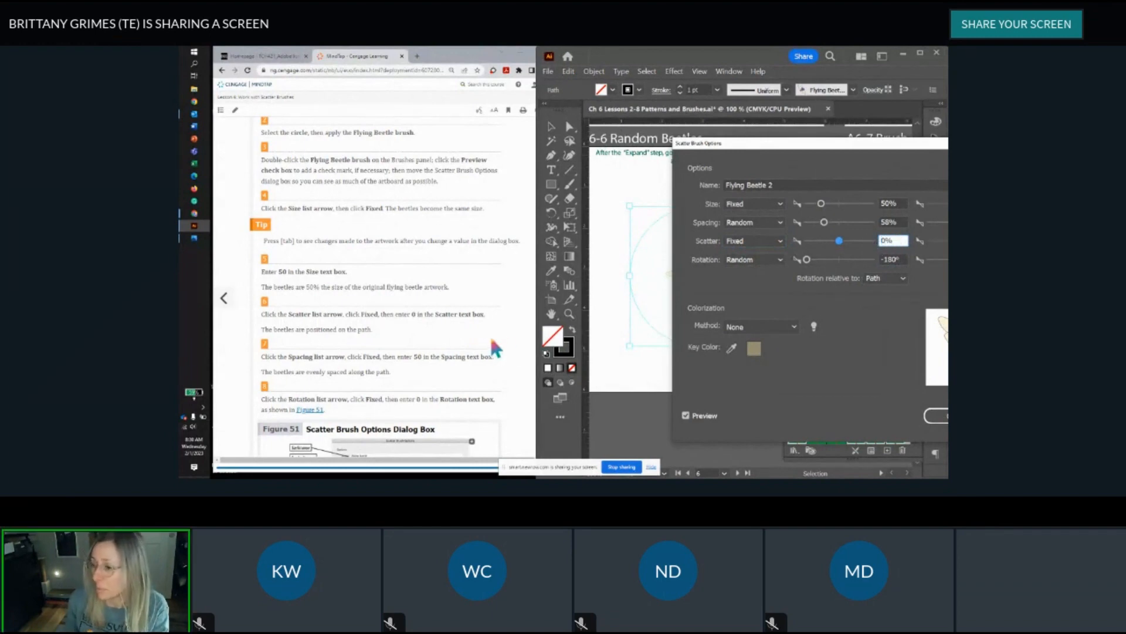
Step: Set the brush's Spacing to Fixed at 50%, following the textbook's step 7
{"action": "scroll", "coordinate": [443, 332], "scroll_direction": "down", "scroll_amount": 3}
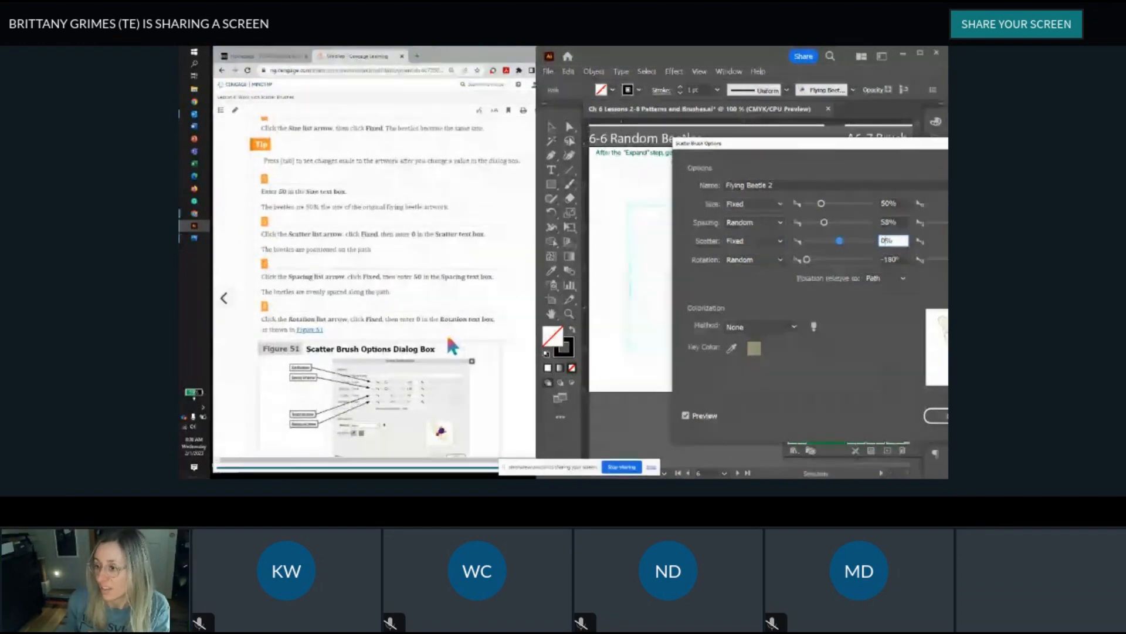
{"action": "scroll", "coordinate": [446, 332], "scroll_direction": "down", "scroll_amount": 2}
{"action": "mouse_move", "coordinate": [852, 143]}
{"action": "left_mouse_down"}
{"action": "mouse_move", "coordinate": [949, 294]}
{"action": "mouse_move", "coordinate": [779, 126]}
{"action": "left_mouse_up"}
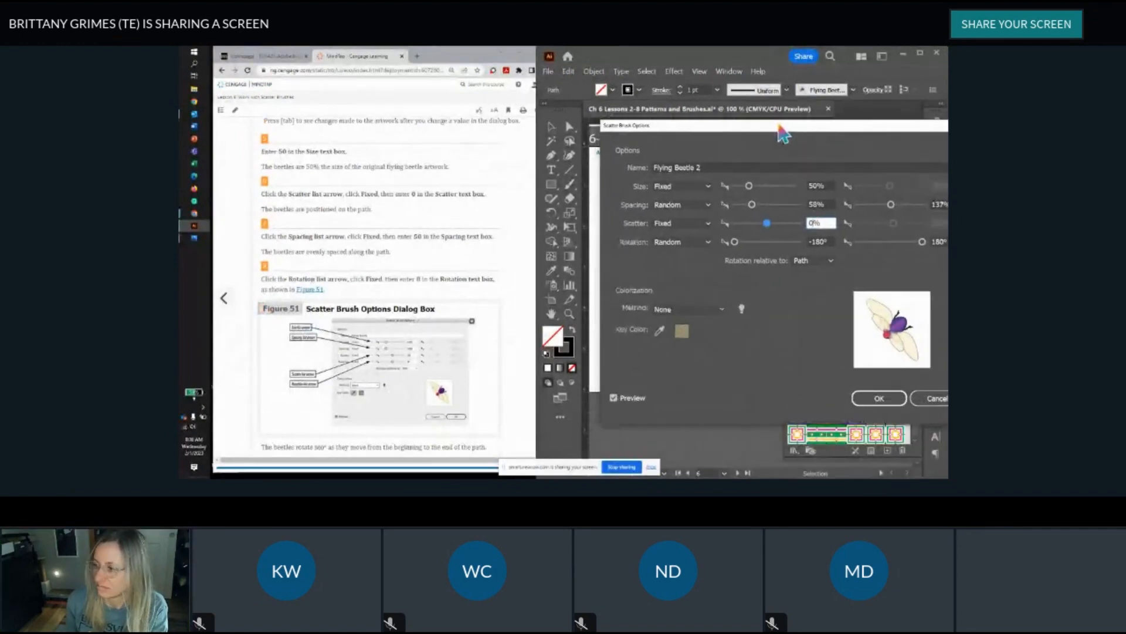
{"action": "scroll", "coordinate": [399, 267], "scroll_direction": "down", "scroll_amount": 2}
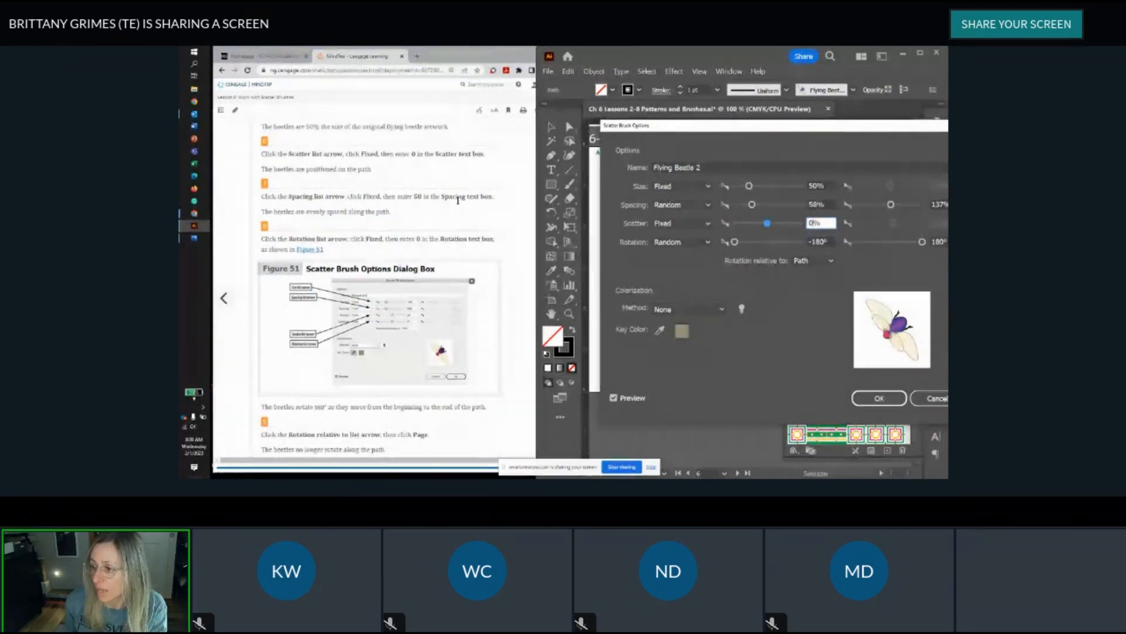
{"action": "left_click", "coordinate": [691, 206]}
{"action": "left_click", "coordinate": [673, 219]}
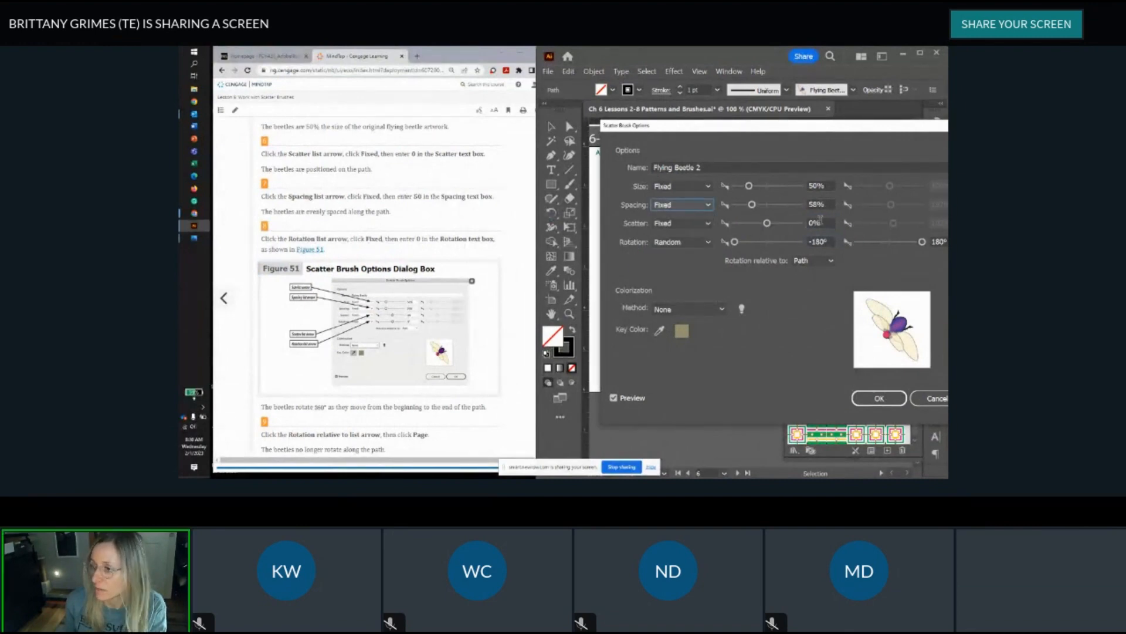
{"action": "double_click", "coordinate": [815, 206]}
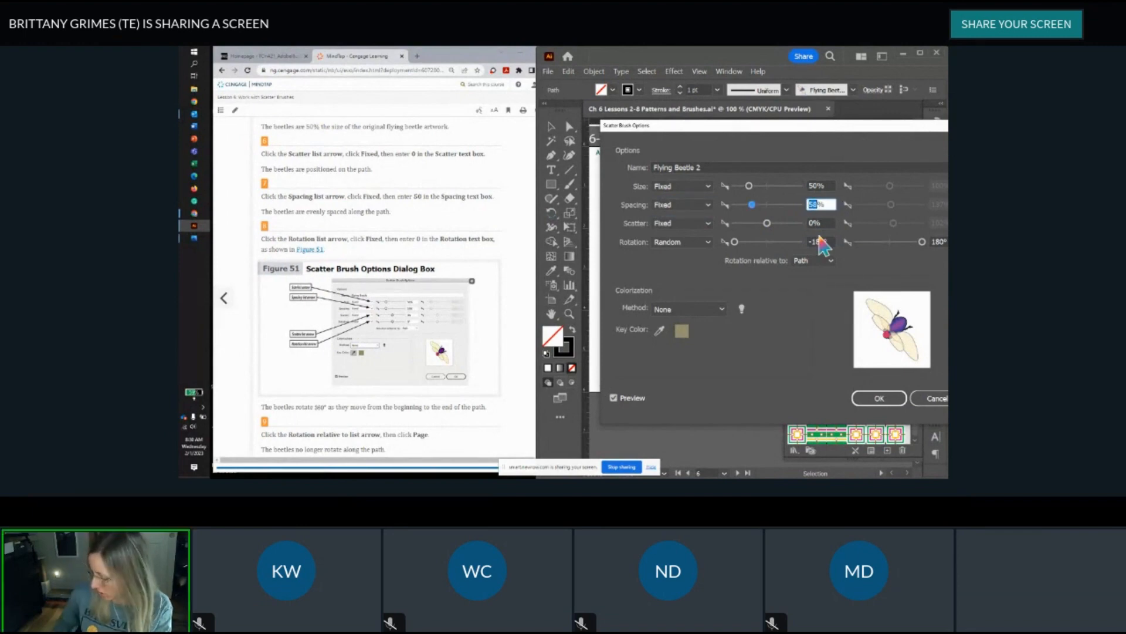
{"action": "type", "text": "5"}
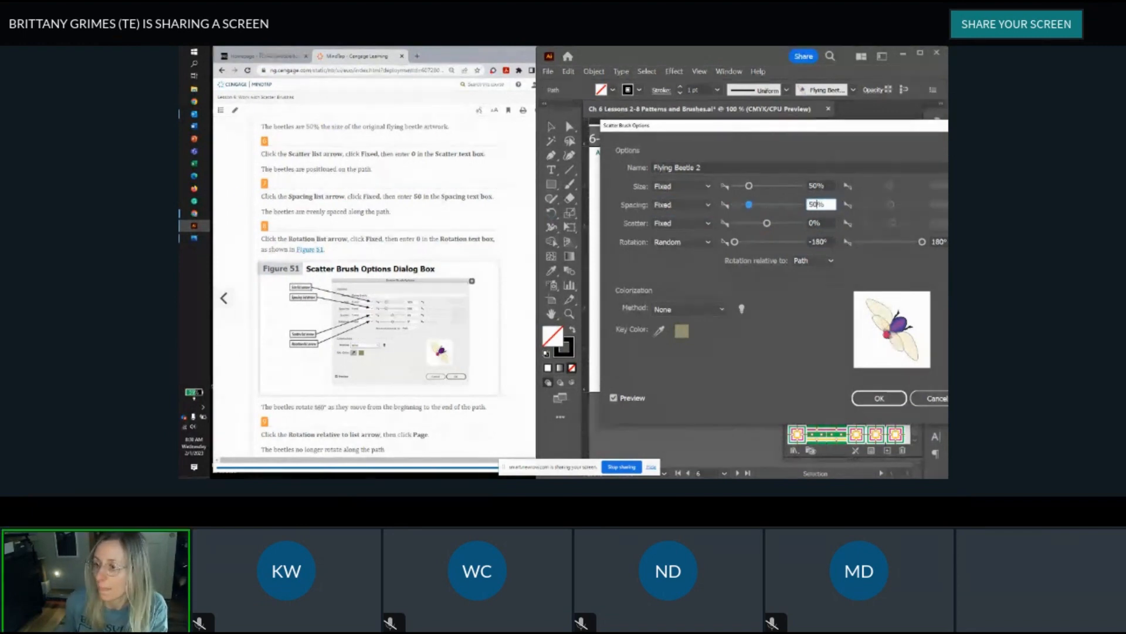
Step: Set the brush's Rotation to Fixed at 0°, following the textbook's step 8
{"action": "scroll", "coordinate": [376, 186], "scroll_direction": "down", "scroll_amount": 1}
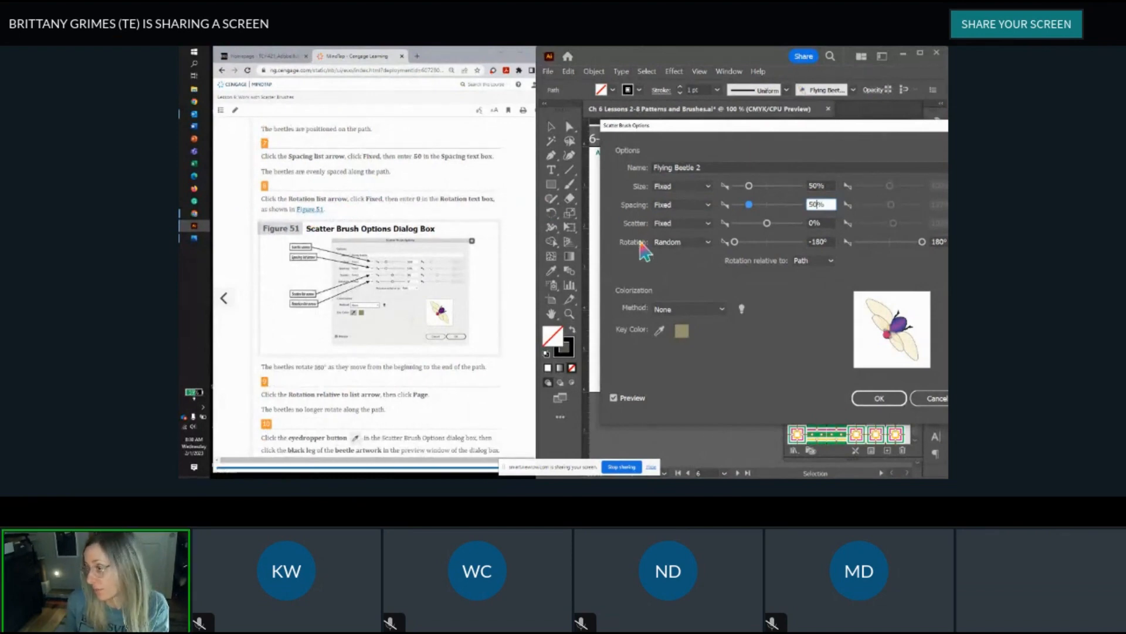
{"action": "left_click", "coordinate": [666, 243]}
{"action": "left_click", "coordinate": [673, 254]}
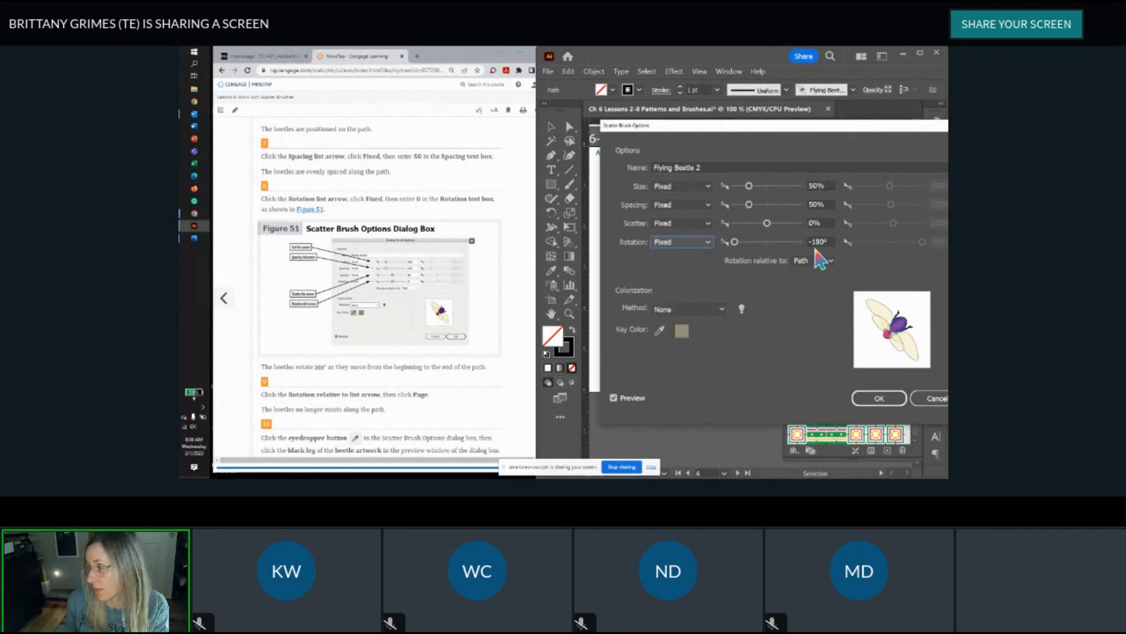
{"action": "left_click_drag", "start_coordinate": [827, 243], "coordinate": [796, 247]}
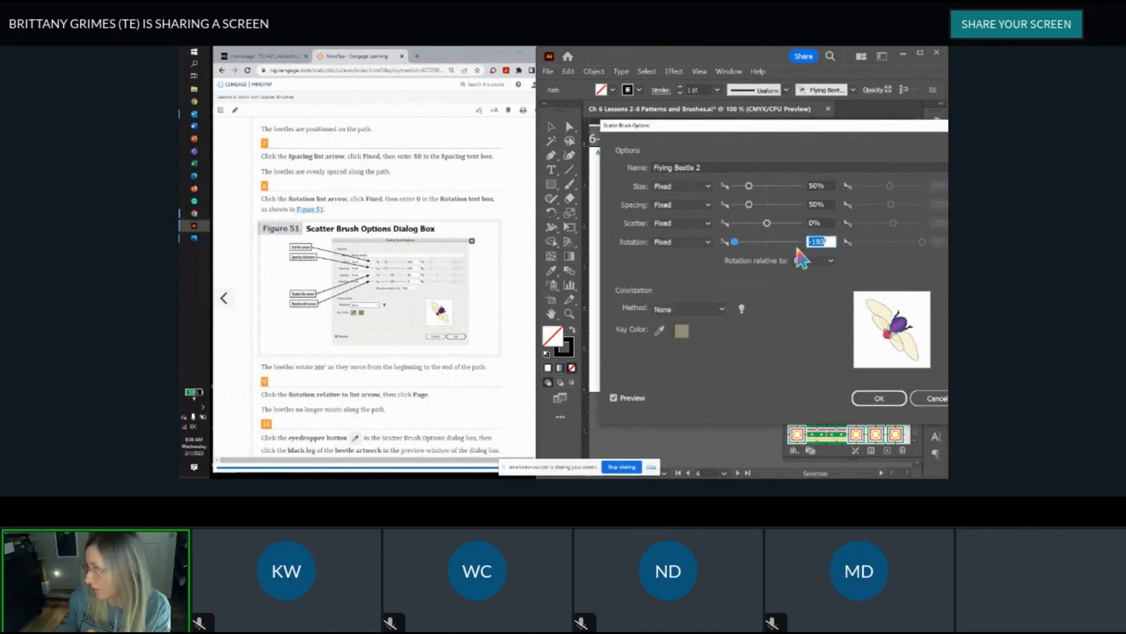
{"action": "type", "text": "0"}
Step: Try making the beetles' rotation relative to Page, as the textbook's step 9 describes
{"action": "scroll", "coordinate": [400, 306], "scroll_direction": "down", "scroll_amount": 1}
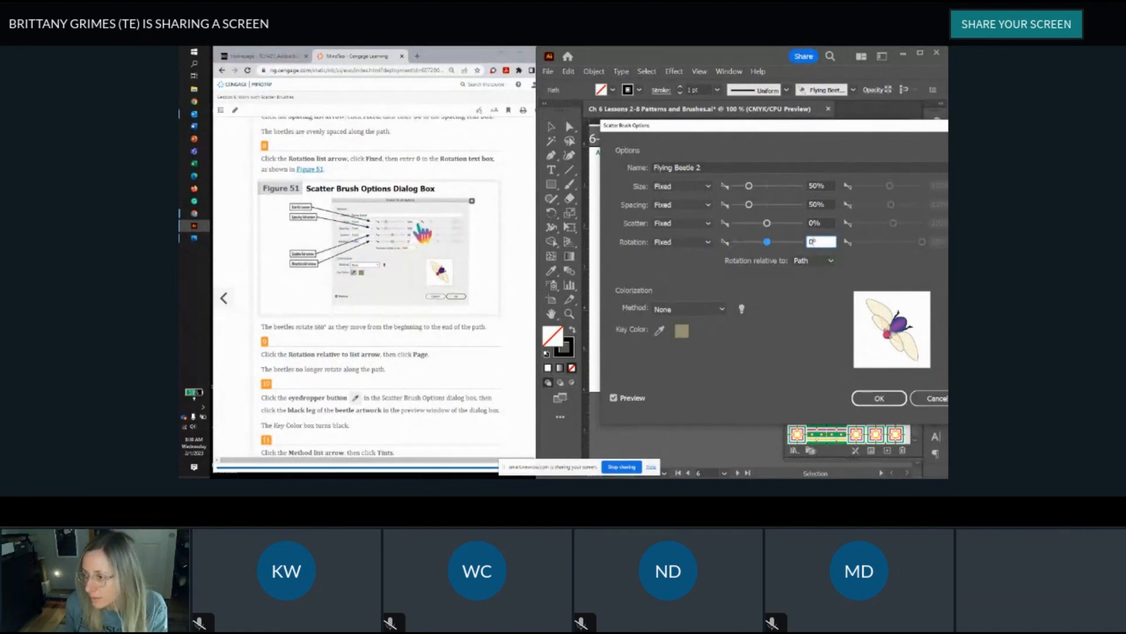
{"action": "scroll", "coordinate": [421, 256], "scroll_direction": "down", "scroll_amount": 2}
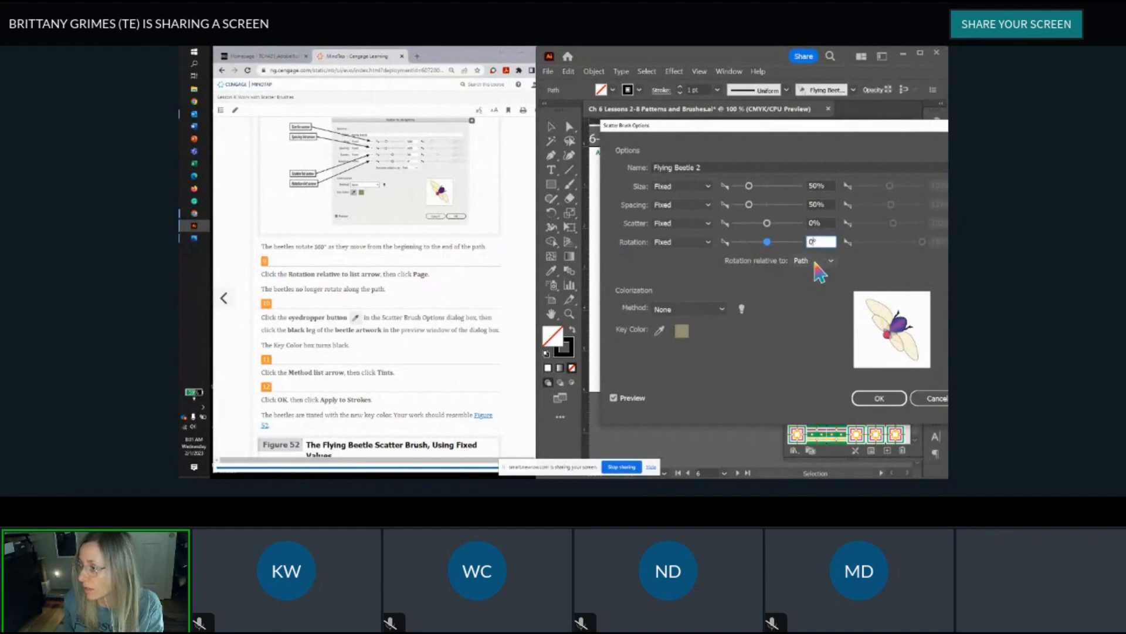
{"action": "left_click", "coordinate": [814, 262]}
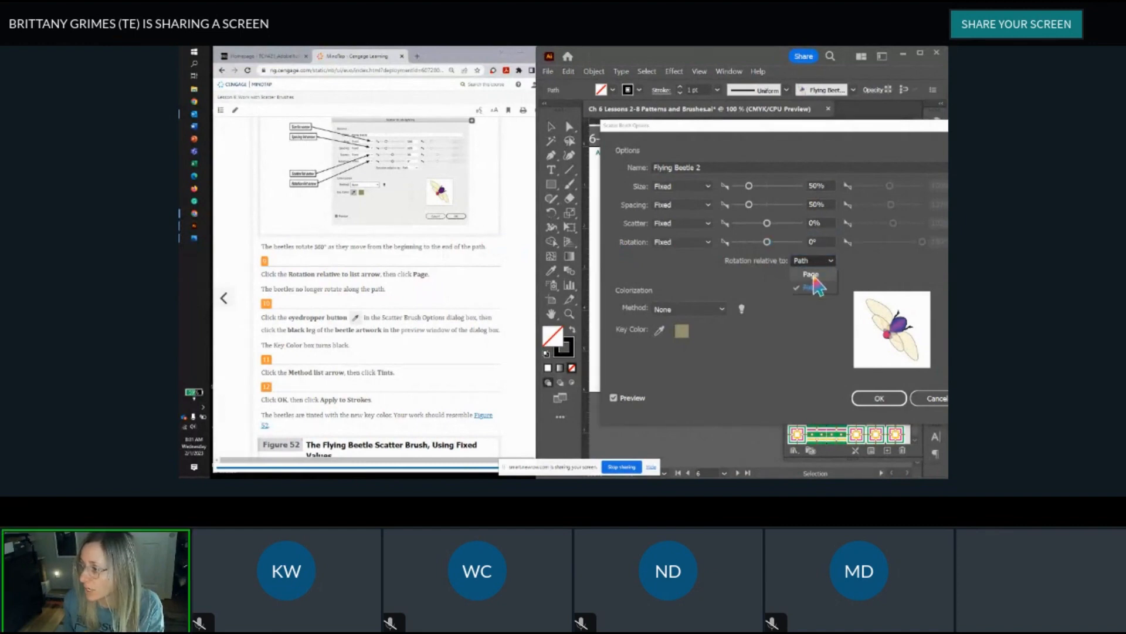
{"action": "left_click", "coordinate": [811, 274]}
{"action": "scroll", "coordinate": [390, 292], "scroll_direction": "down", "scroll_amount": 2}
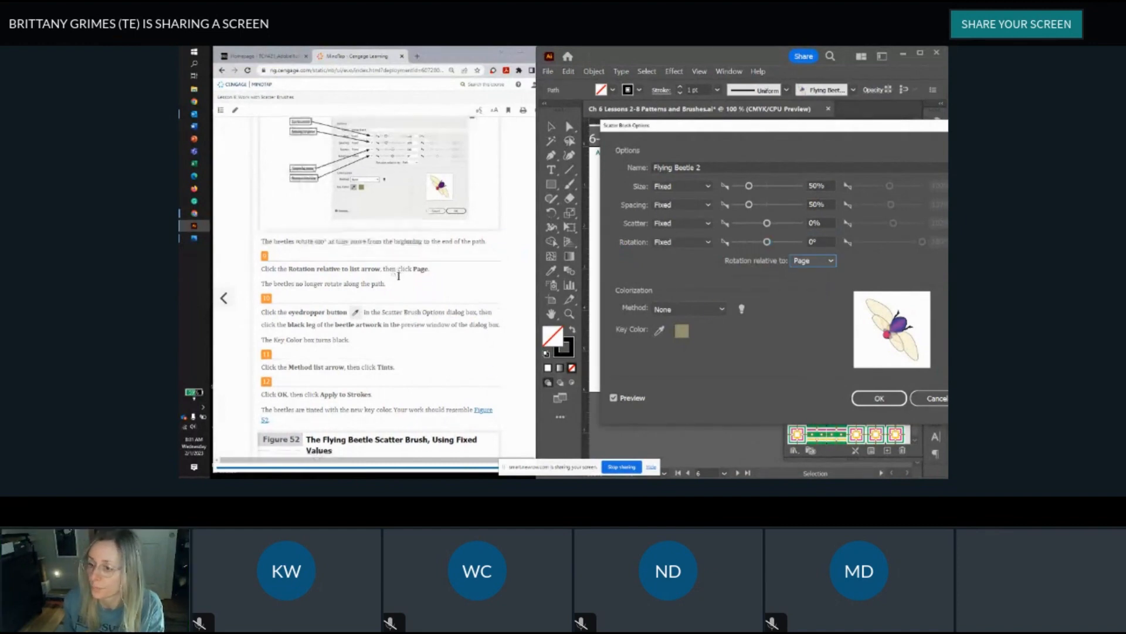
Step: Set the beetle brush's rotation relative to Path and apply the changes to the existing brush strokes
{"action": "mouse_move", "coordinate": [694, 129]}
{"action": "left_mouse_down"}
{"action": "mouse_move", "coordinate": [810, 147]}
{"action": "mouse_move", "coordinate": [889, 177]}
{"action": "mouse_move", "coordinate": [816, 139]}
{"action": "mouse_move", "coordinate": [541, 116]}
{"action": "mouse_move", "coordinate": [545, 125]}
{"action": "left_mouse_up"}
{"action": "left_click", "coordinate": [696, 247]}
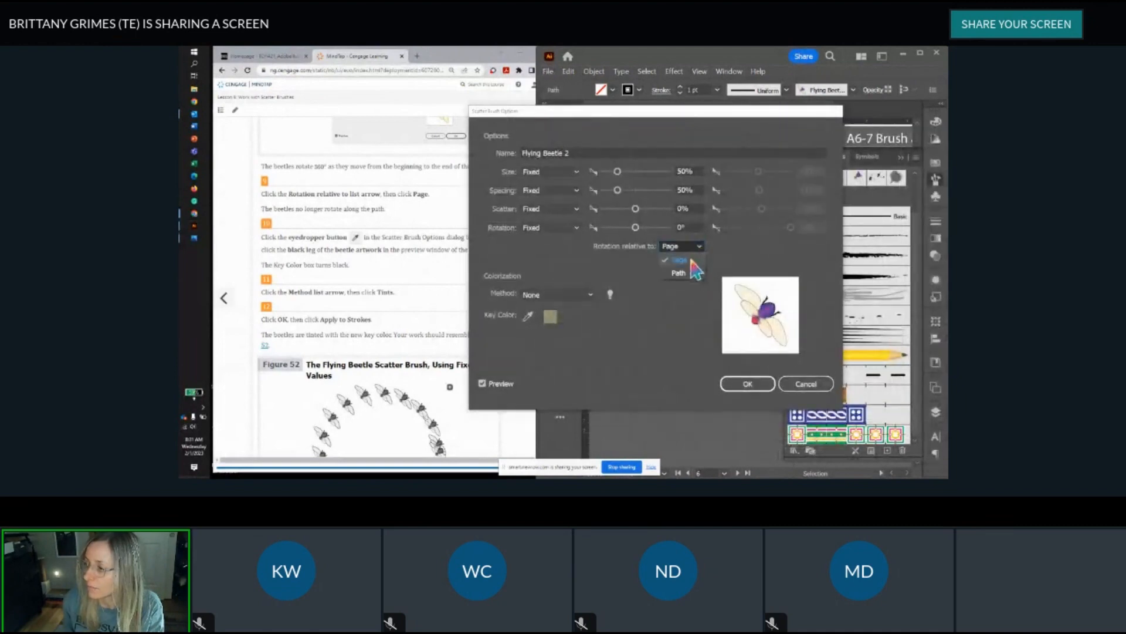
{"action": "left_click", "coordinate": [682, 276]}
{"action": "mouse_move", "coordinate": [599, 118]}
{"action": "left_mouse_down"}
{"action": "mouse_move", "coordinate": [845, 144]}
{"action": "mouse_move", "coordinate": [768, 136]}
{"action": "left_mouse_up"}
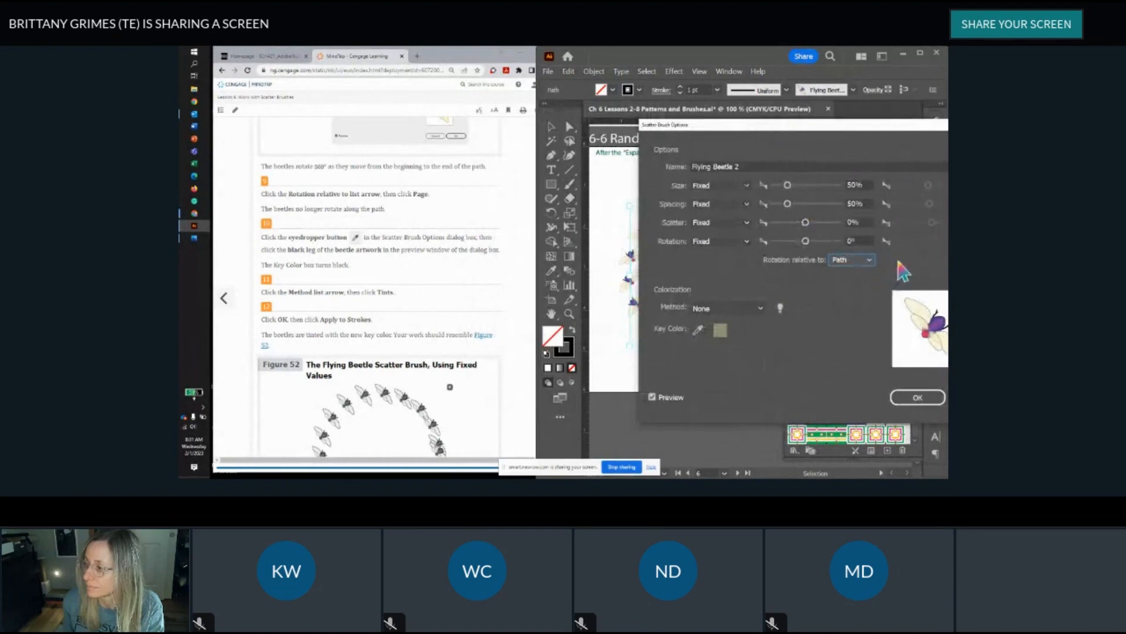
{"action": "key", "text": "Return"}
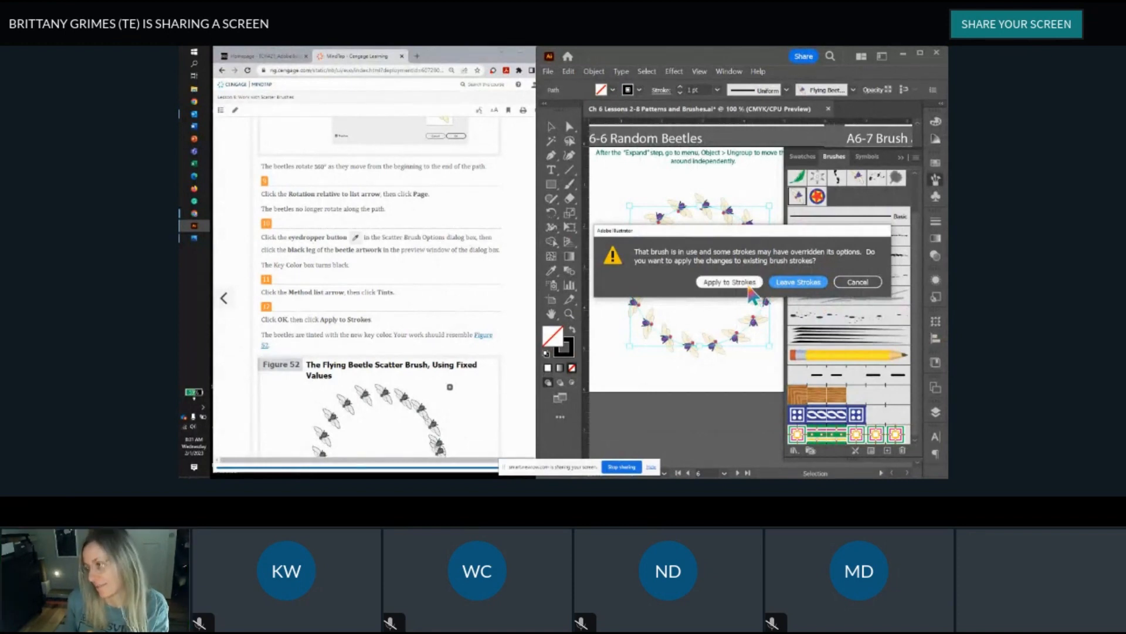
{"action": "left_click", "coordinate": [718, 284]}
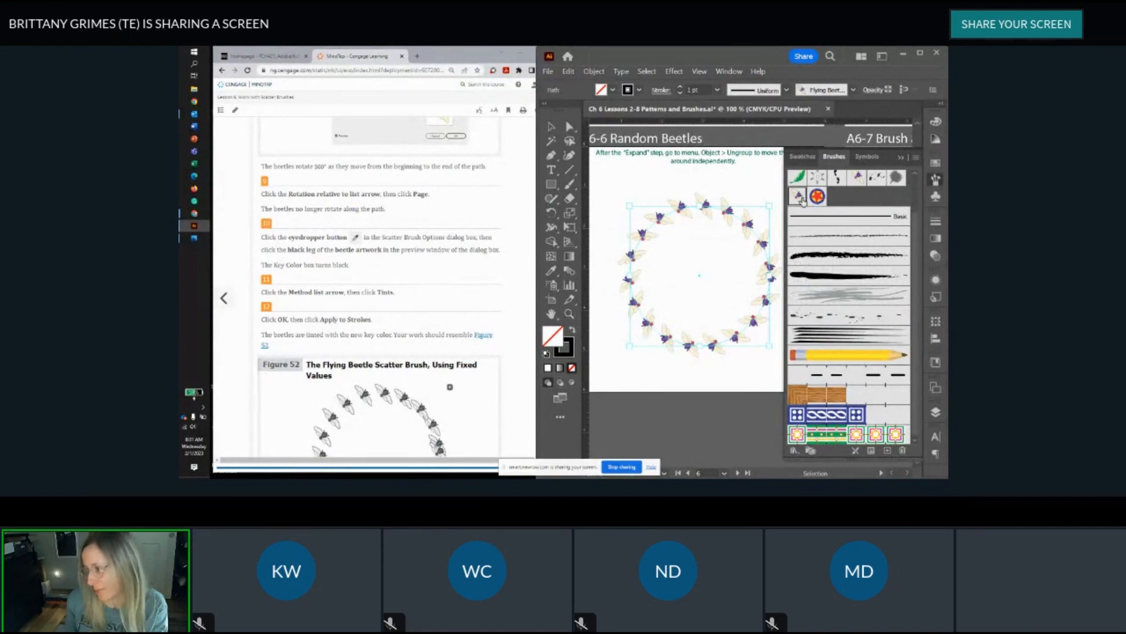
Step: Reopen the Flying Beetle 2 brush options and set the rotation relative to Page, following the textbook's step 9
{"action": "double_click", "coordinate": [799, 195]}
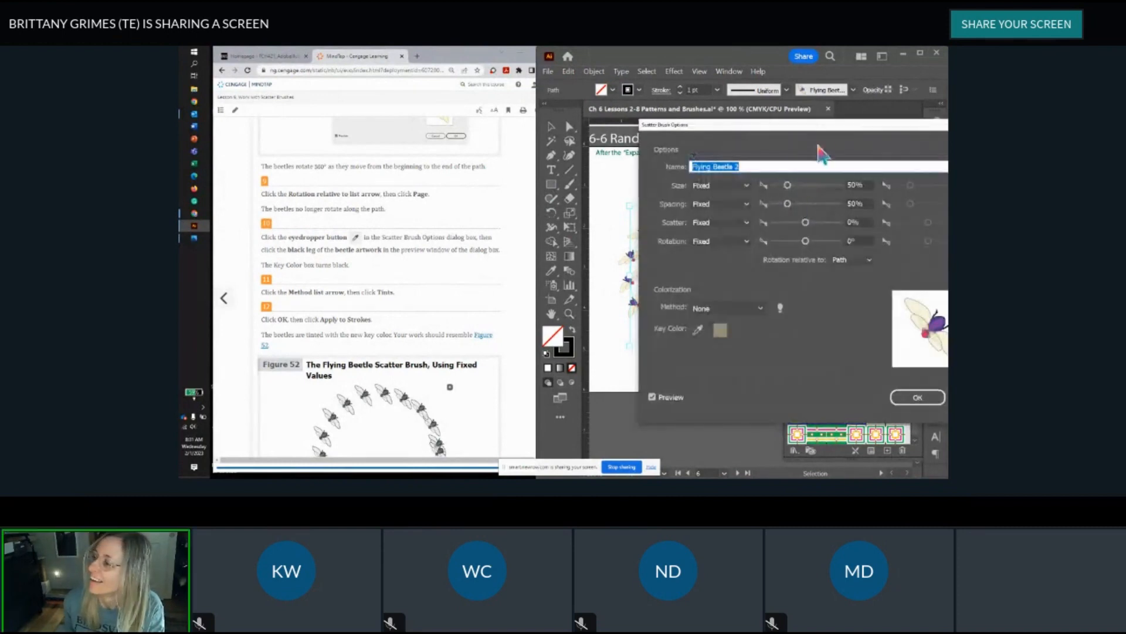
{"action": "mouse_move", "coordinate": [834, 134]}
{"action": "left_mouse_down"}
{"action": "mouse_move", "coordinate": [850, 147]}
{"action": "mouse_move", "coordinate": [787, 108]}
{"action": "mouse_move", "coordinate": [872, 134]}
{"action": "left_mouse_up"}
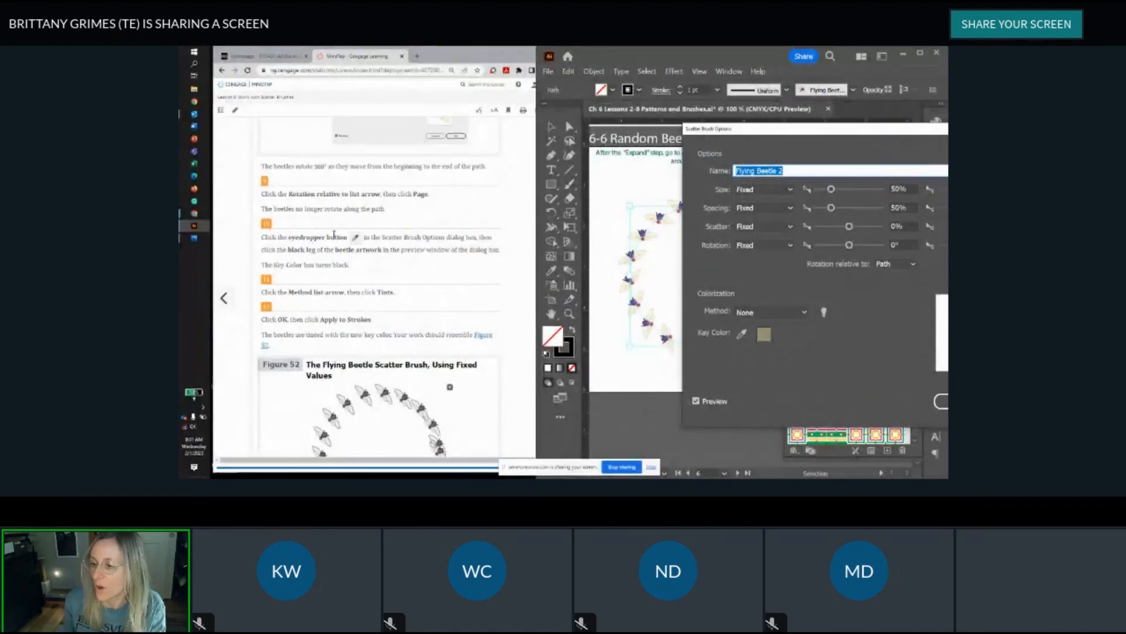
{"action": "scroll", "coordinate": [423, 251], "scroll_direction": "down", "scroll_amount": 1}
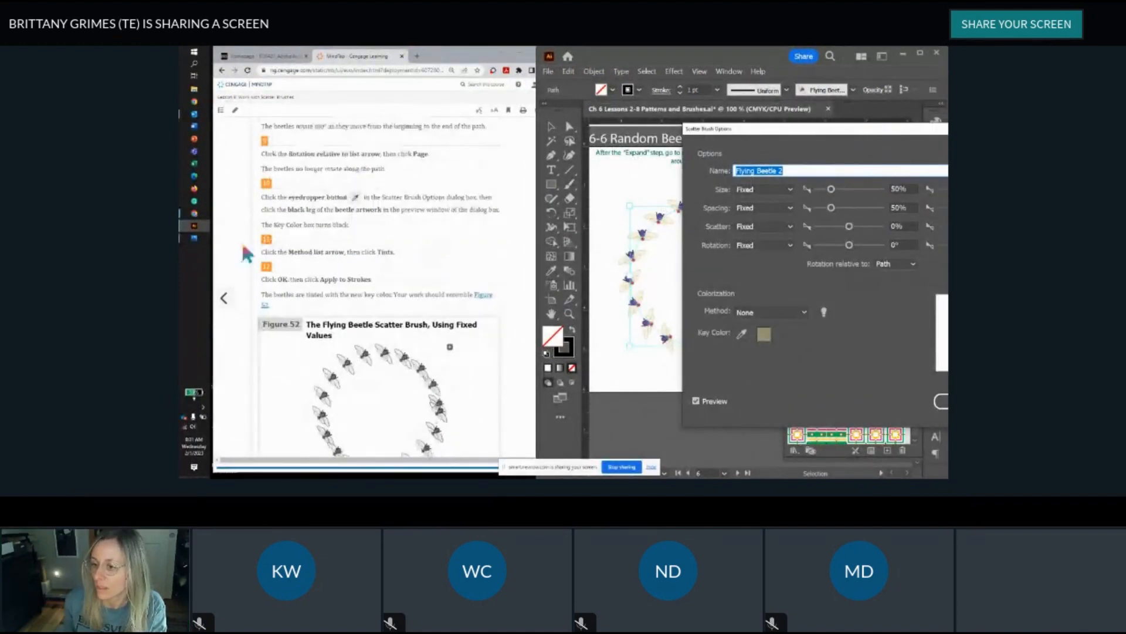
{"action": "left_click", "coordinate": [897, 264]}
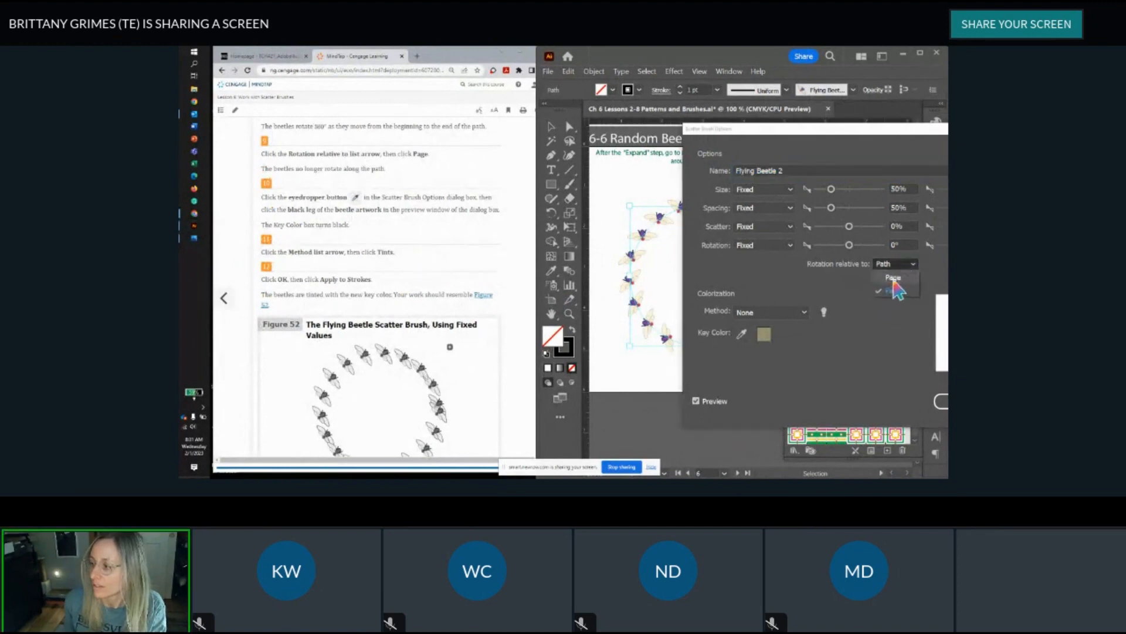
{"action": "left_click", "coordinate": [887, 279]}
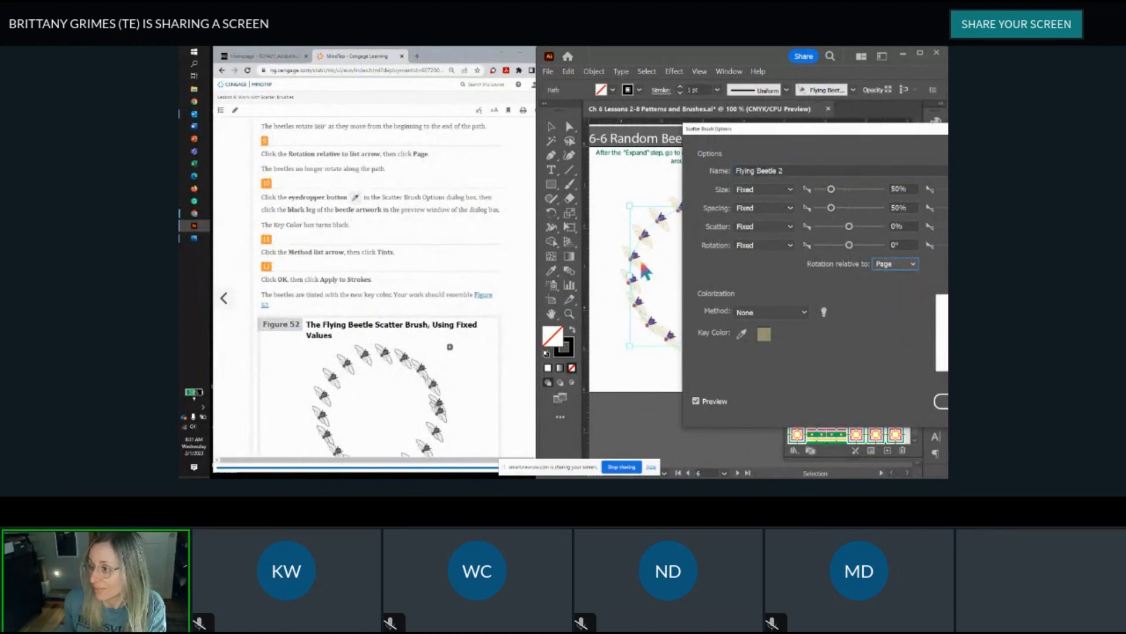
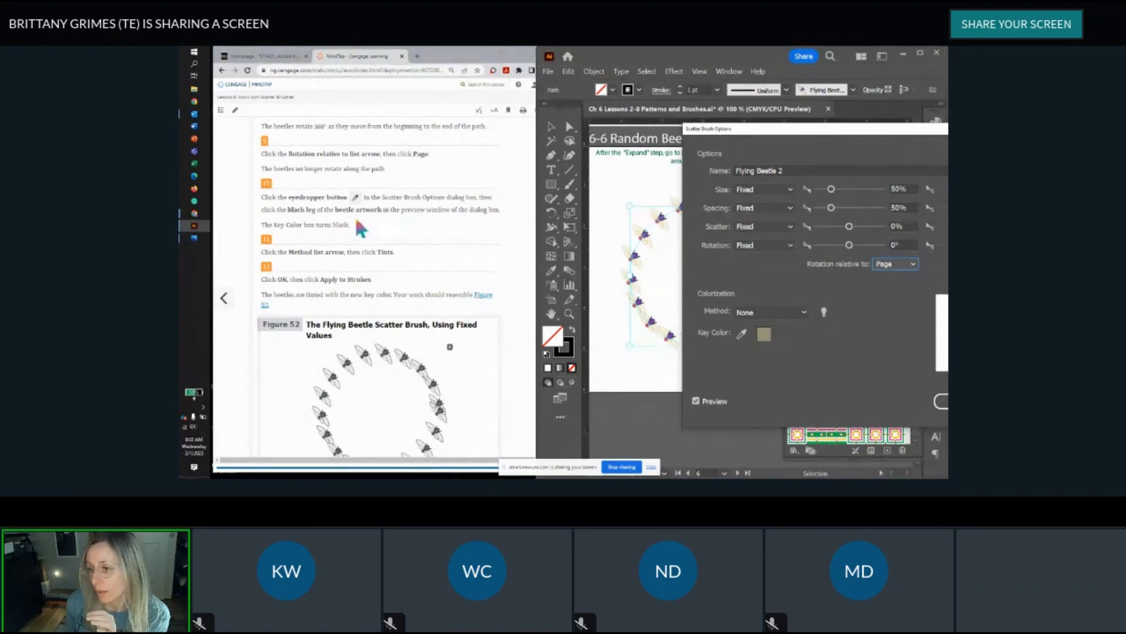
Step: Sample the beetle's black leg in the brush preview as the colorization key color
{"action": "mouse_move", "coordinate": [810, 129]}
{"action": "left_mouse_down"}
{"action": "mouse_move", "coordinate": [466, 113]}
{"action": "mouse_move", "coordinate": [514, 110]}
{"action": "left_mouse_up"}
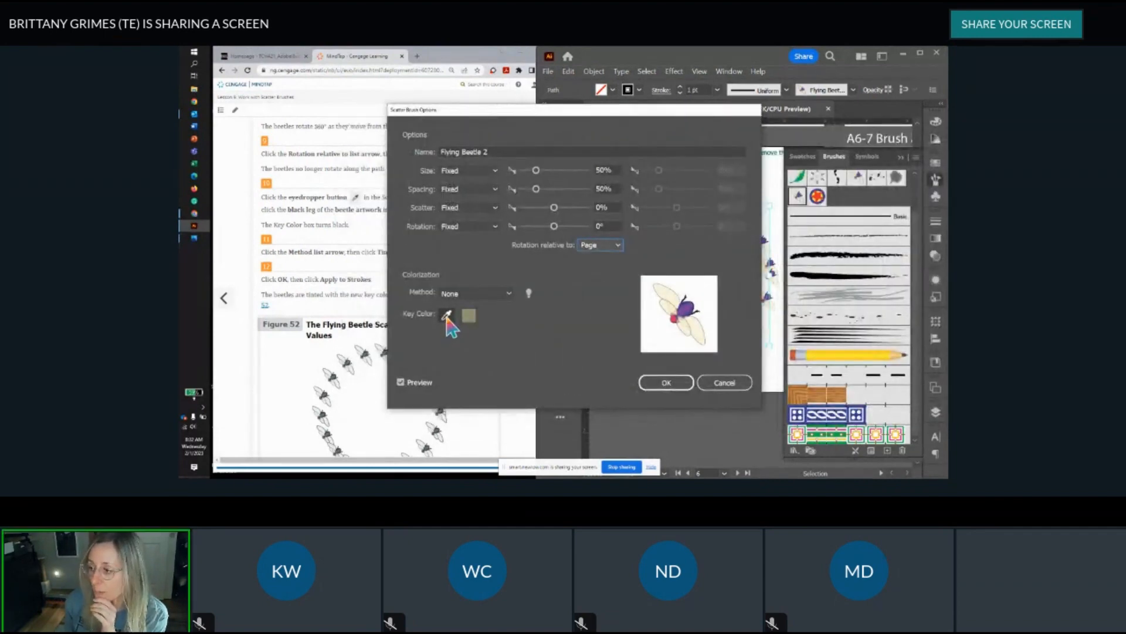
{"action": "left_click", "coordinate": [447, 316]}
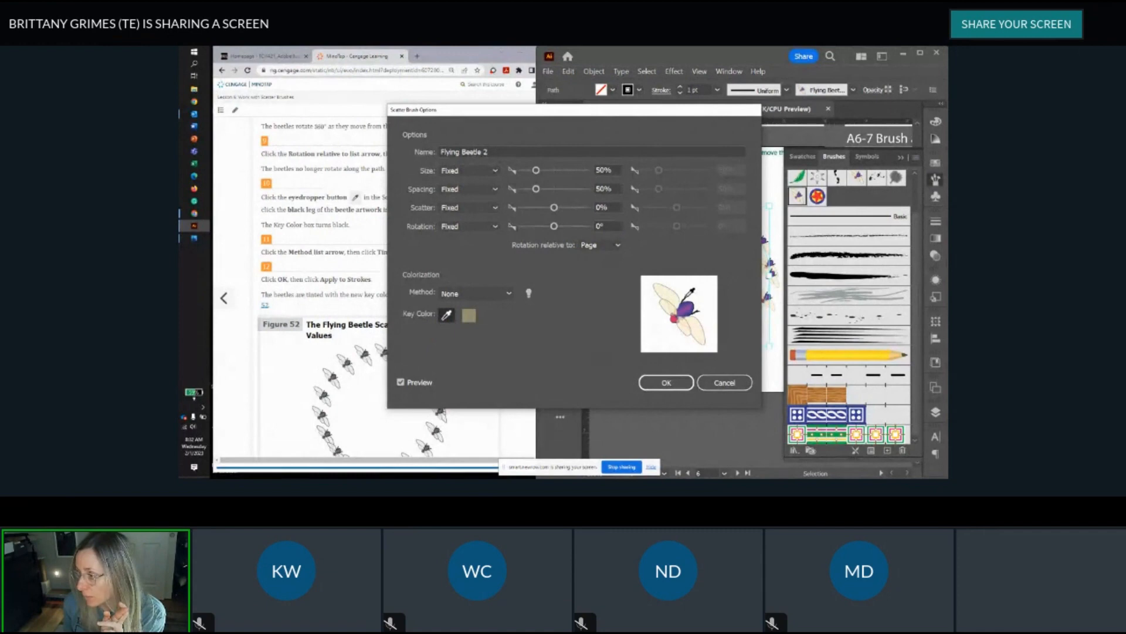
{"action": "left_click", "coordinate": [688, 295]}
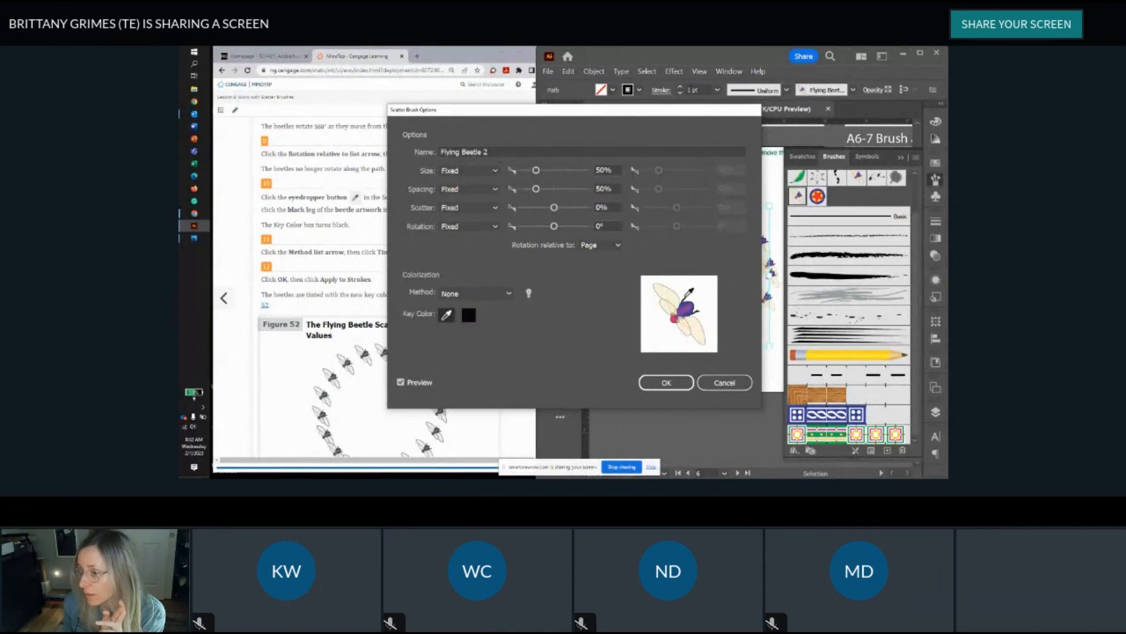
Step: Set the brush's colorization method to Tints and apply the changes to the existing strokes on the circle
{"action": "mouse_move", "coordinate": [499, 112]}
{"action": "left_mouse_down"}
{"action": "mouse_move", "coordinate": [542, 192]}
{"action": "mouse_move", "coordinate": [657, 329]}
{"action": "mouse_move", "coordinate": [651, 196]}
{"action": "left_mouse_up"}
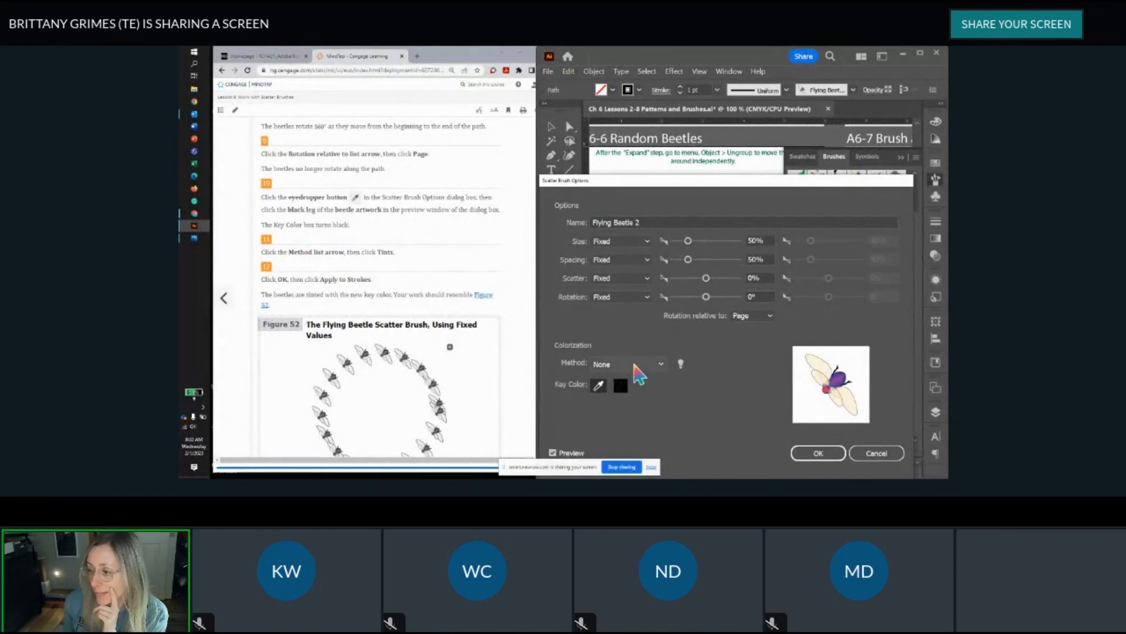
{"action": "left_click", "coordinate": [634, 363]}
{"action": "left_click", "coordinate": [636, 392]}
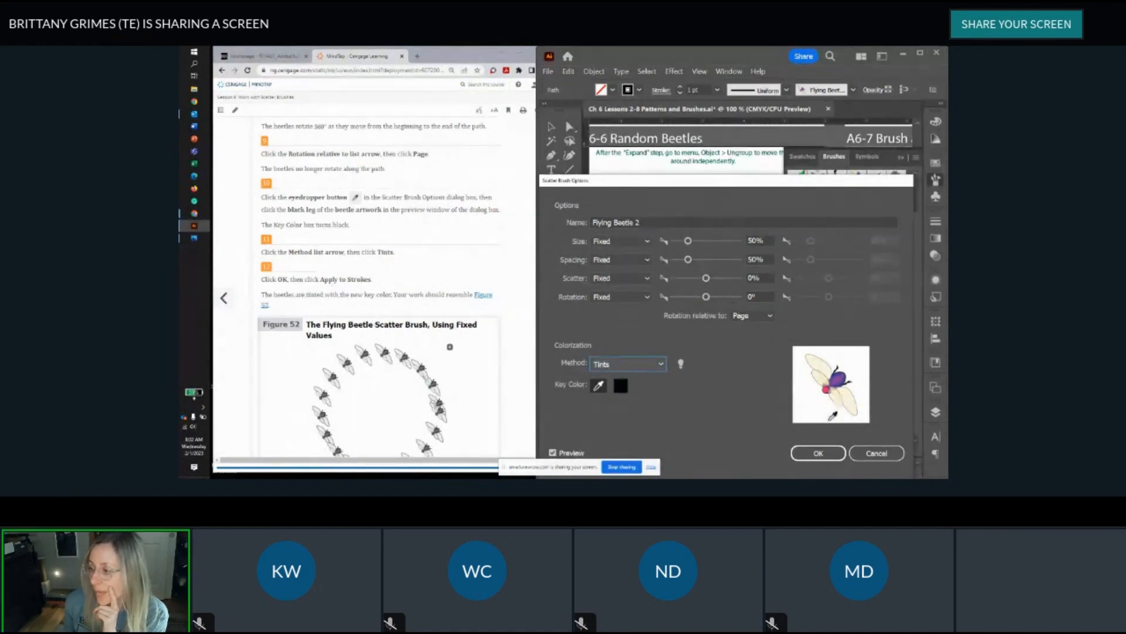
{"action": "left_click", "coordinate": [818, 453]}
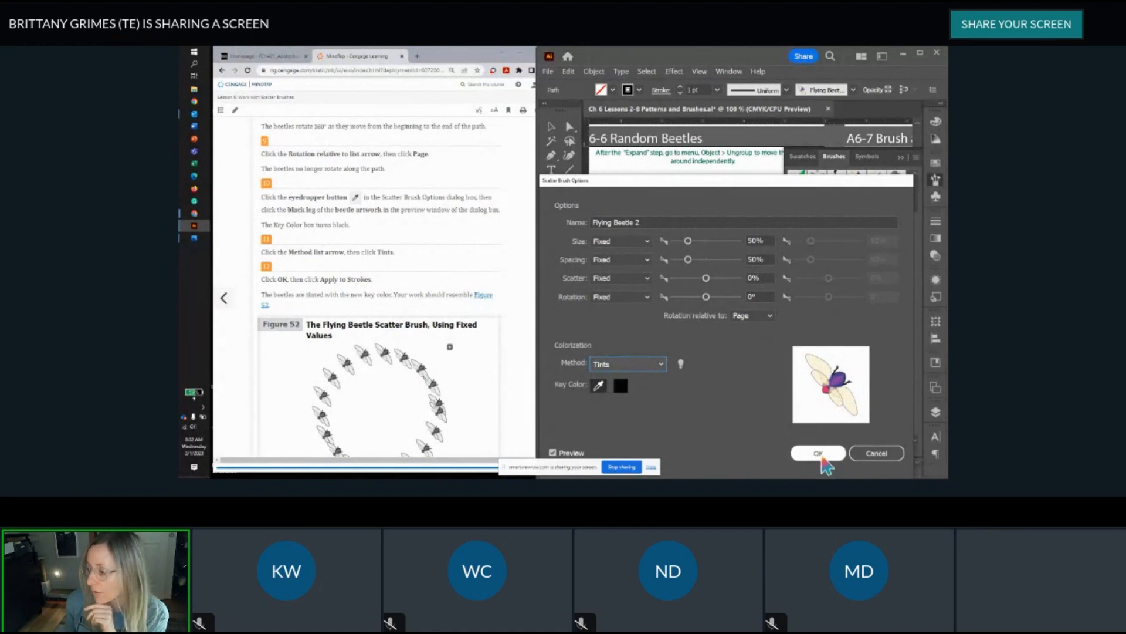
{"action": "left_click", "coordinate": [824, 455]}
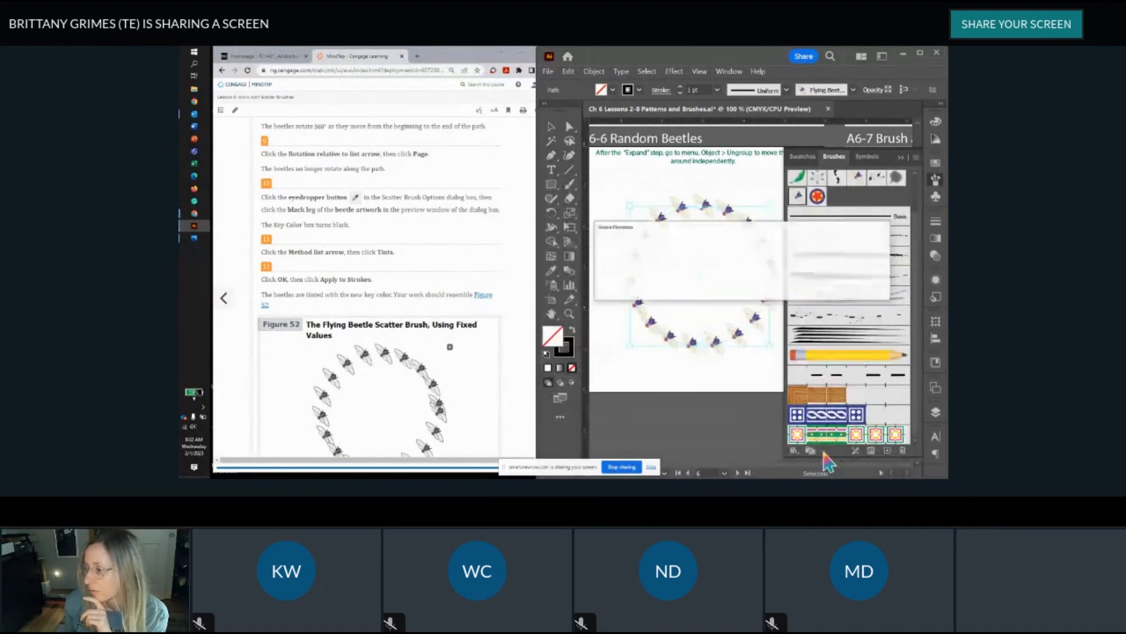
{"action": "left_click", "coordinate": [731, 287]}
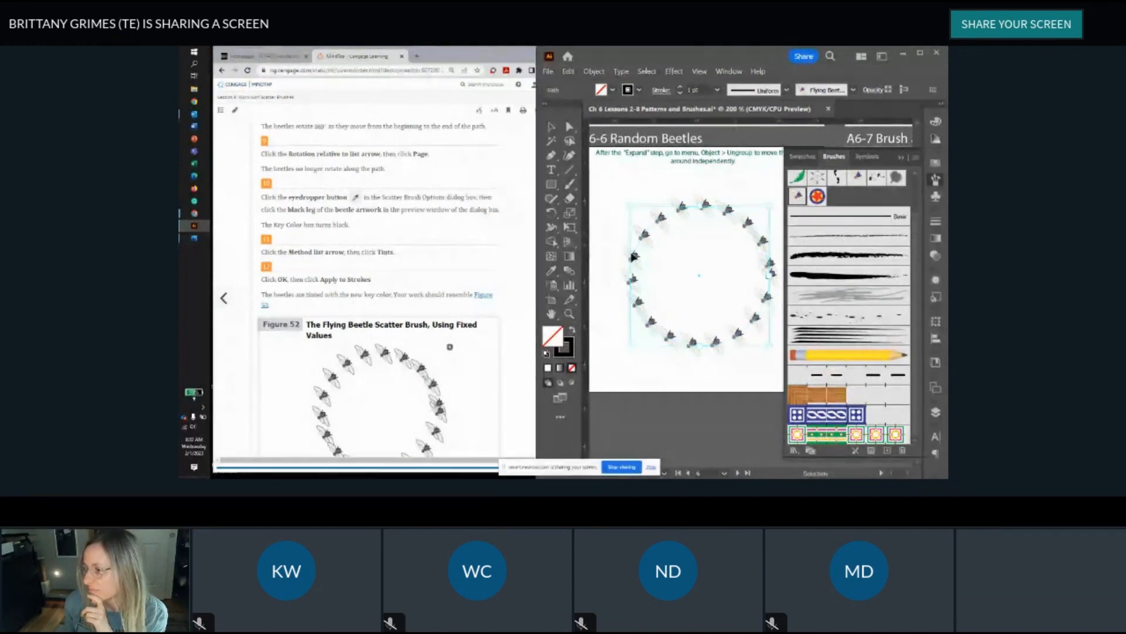
Step: Examine the tinted beetles up close and read the textbook's "Manipulate Random Values in a Scatter Brush" steps
{"action": "scroll", "coordinate": [647, 277], "scroll_direction": "up", "scroll_amount": 2}
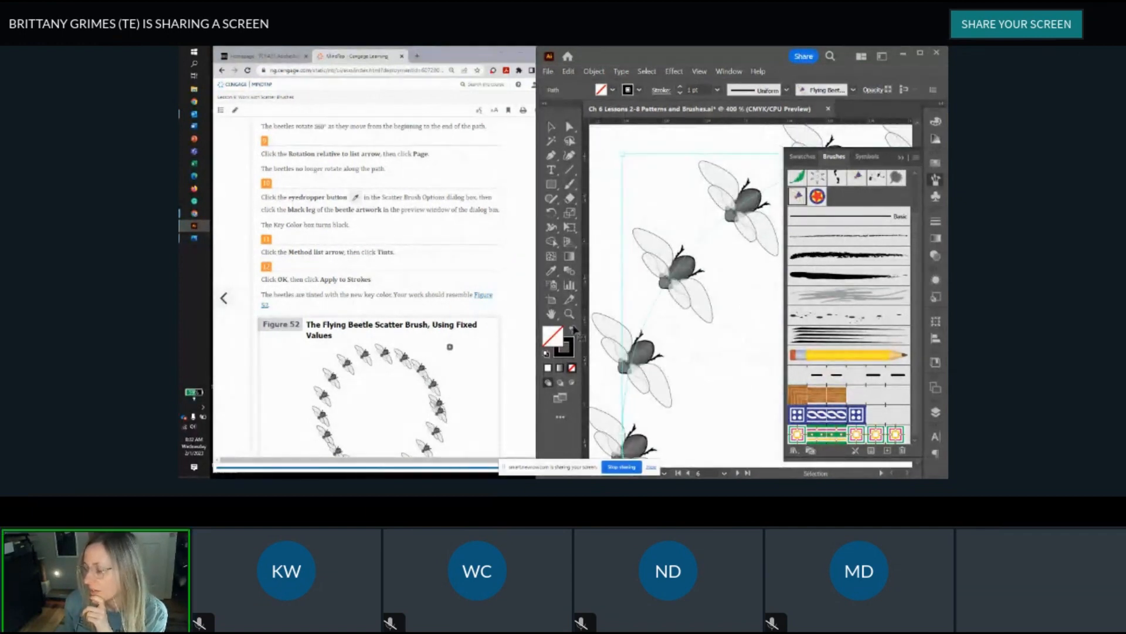
{"action": "scroll", "coordinate": [473, 311], "scroll_direction": "down", "scroll_amount": 4}
{"action": "scroll", "coordinate": [473, 316], "scroll_direction": "down", "scroll_amount": 8}
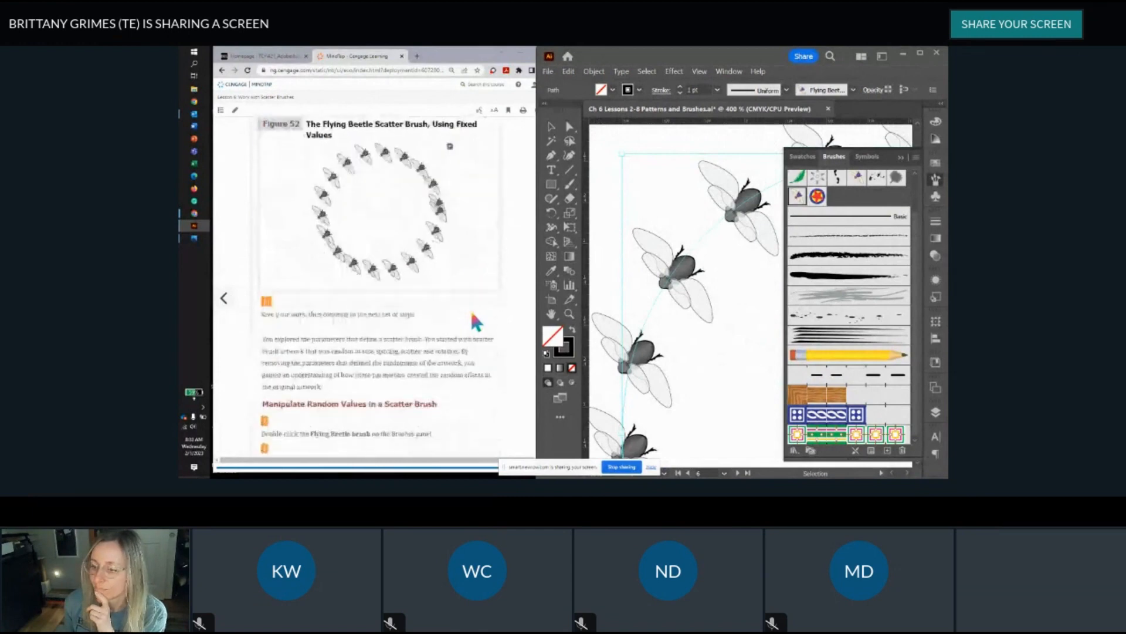
{"action": "scroll", "coordinate": [476, 322], "scroll_direction": "down", "scroll_amount": 2}
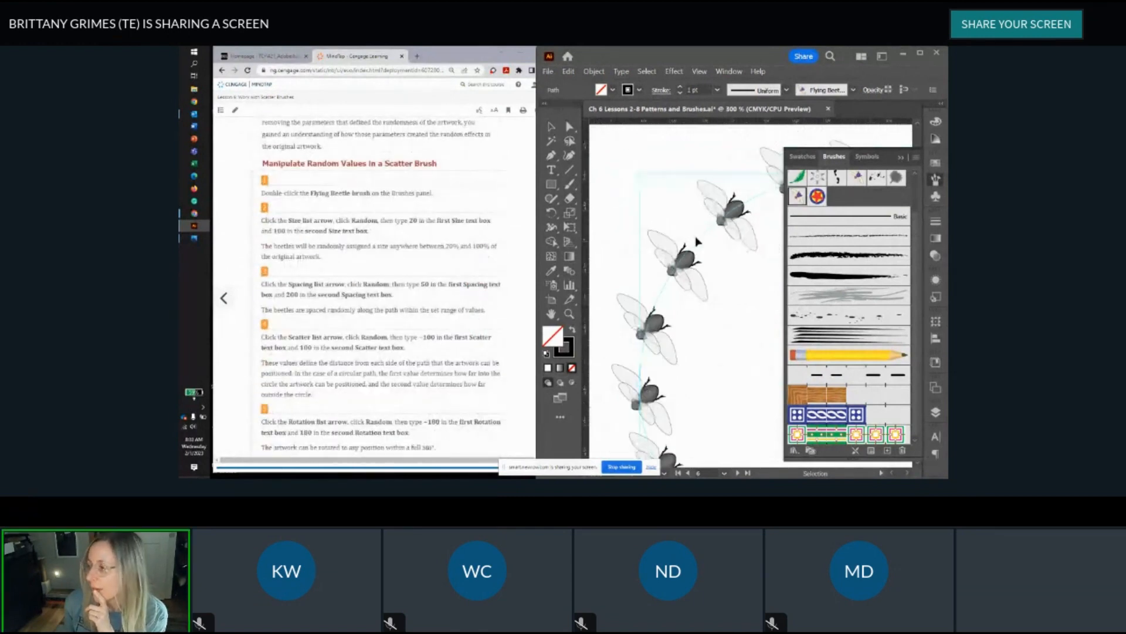
{"action": "scroll", "coordinate": [696, 244], "scroll_direction": "down", "scroll_amount": 3}
{"action": "scroll", "coordinate": [691, 252], "scroll_direction": "down", "scroll_amount": 2}
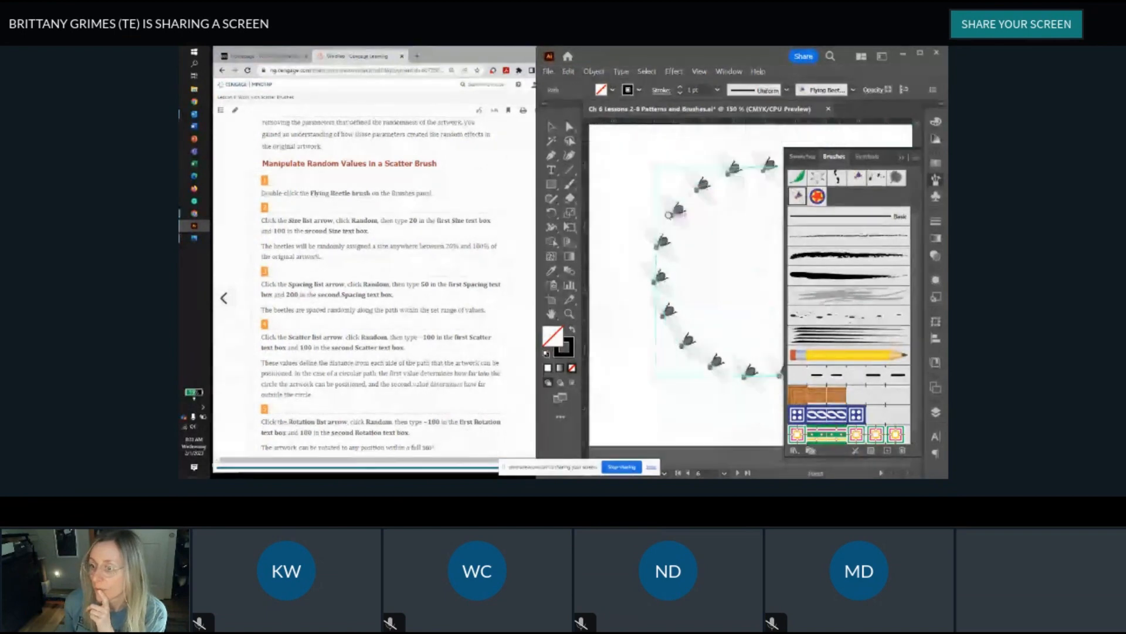
{"action": "scroll", "coordinate": [691, 252], "scroll_direction": "right", "scroll_amount": 1}
{"action": "scroll", "coordinate": [691, 253], "scroll_direction": "up", "scroll_amount": 1}
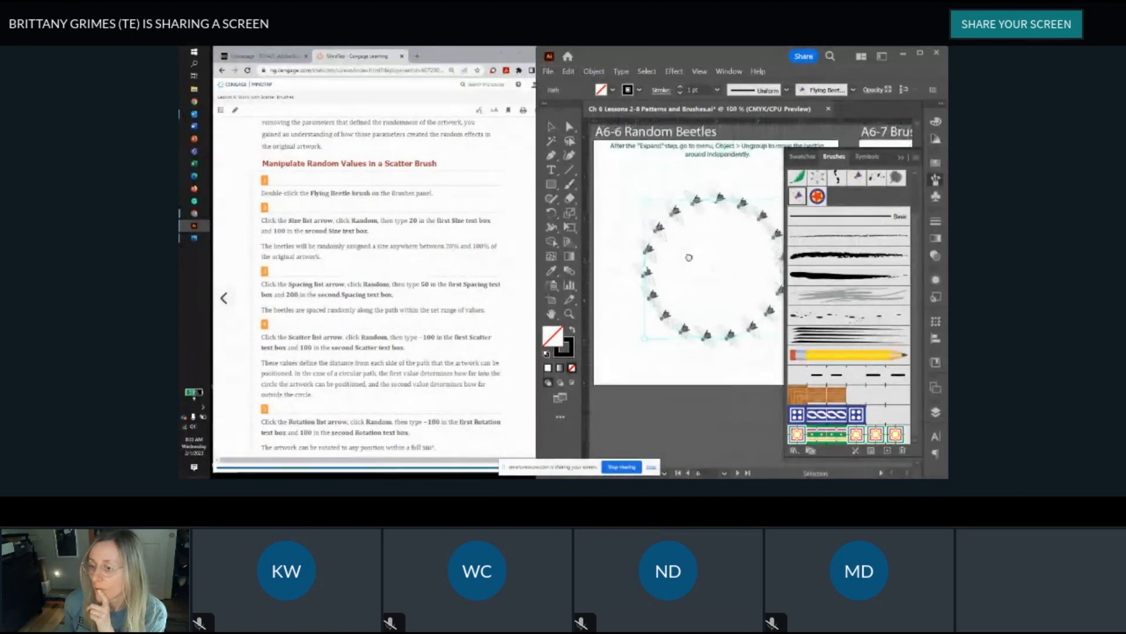
{"action": "scroll", "coordinate": [349, 205], "scroll_direction": "down", "scroll_amount": 3}
{"action": "scroll", "coordinate": [352, 202], "scroll_direction": "up", "scroll_amount": 3}
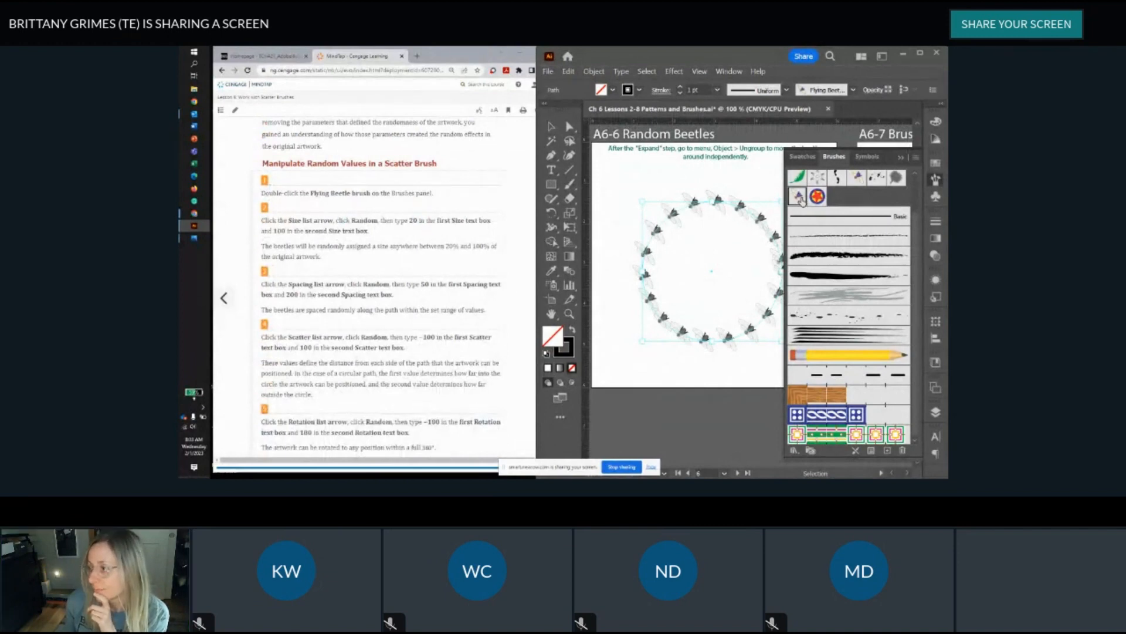
Step: Open the Flying Beetle 2 scatter brush's options and its choices for Size variation
{"action": "double_click", "coordinate": [801, 198]}
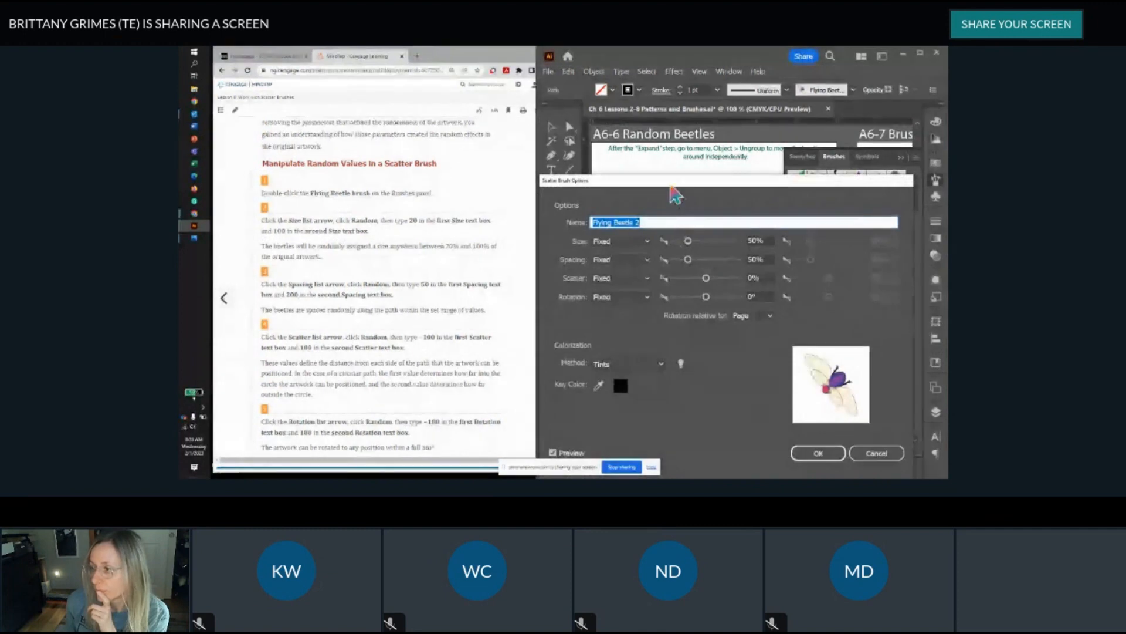
{"action": "left_click_drag", "start_coordinate": [672, 187], "coordinate": [706, 131]}
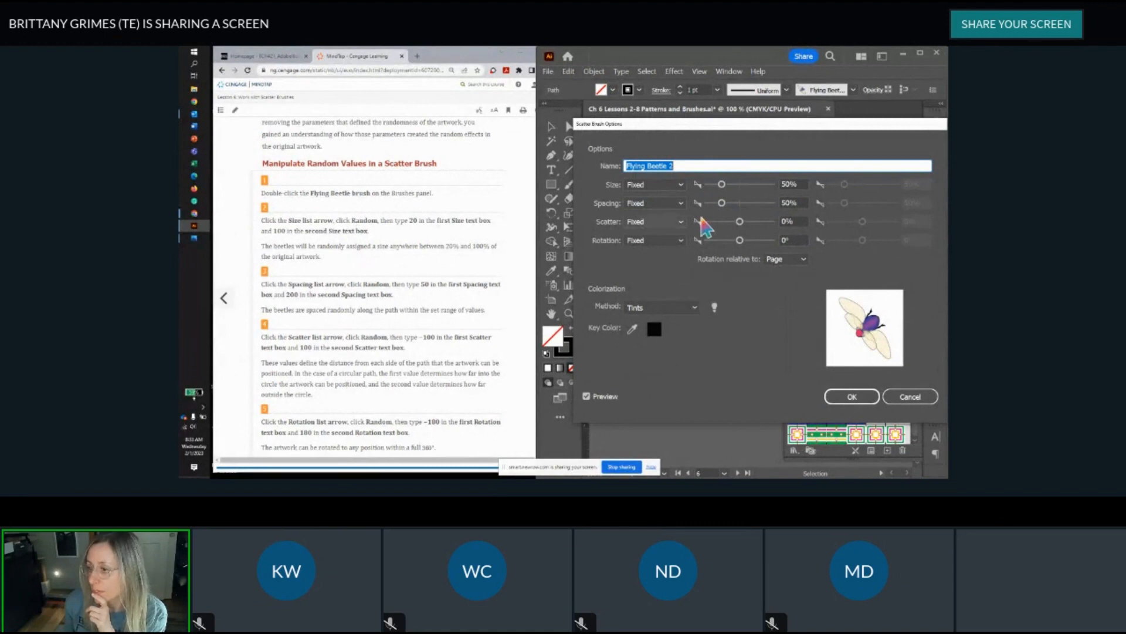
{"action": "left_click", "coordinate": [675, 185]}
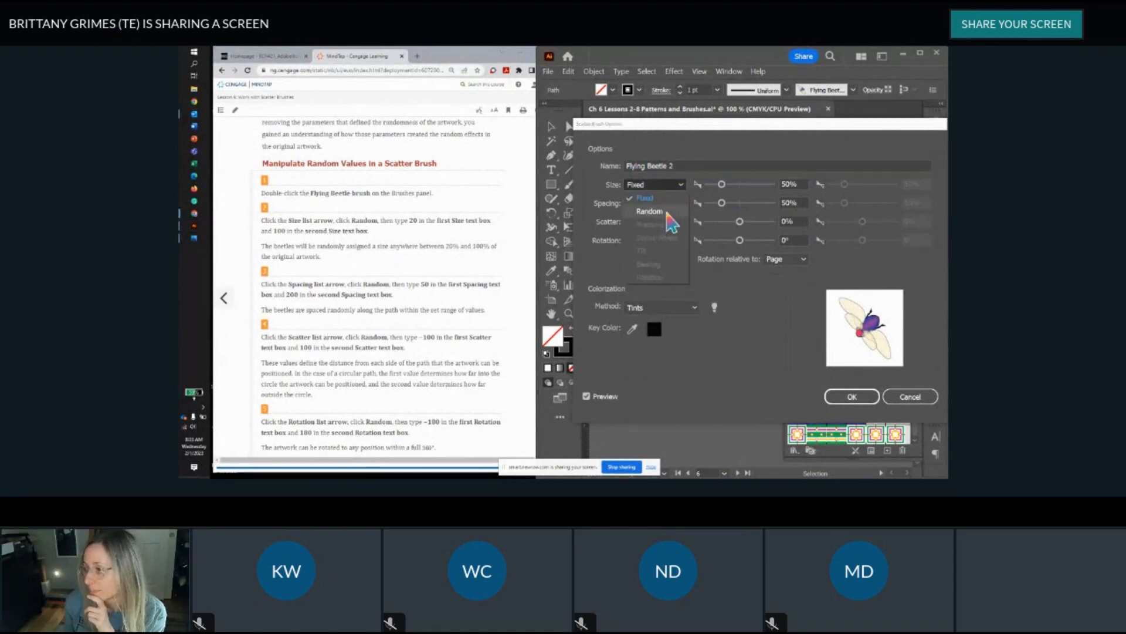
Step: Set the Flying Beetle 2 scatter brush's size to Random, ranging from 20% to 100%
{"action": "left_click", "coordinate": [675, 203]}
{"action": "double_click", "coordinate": [787, 184]}
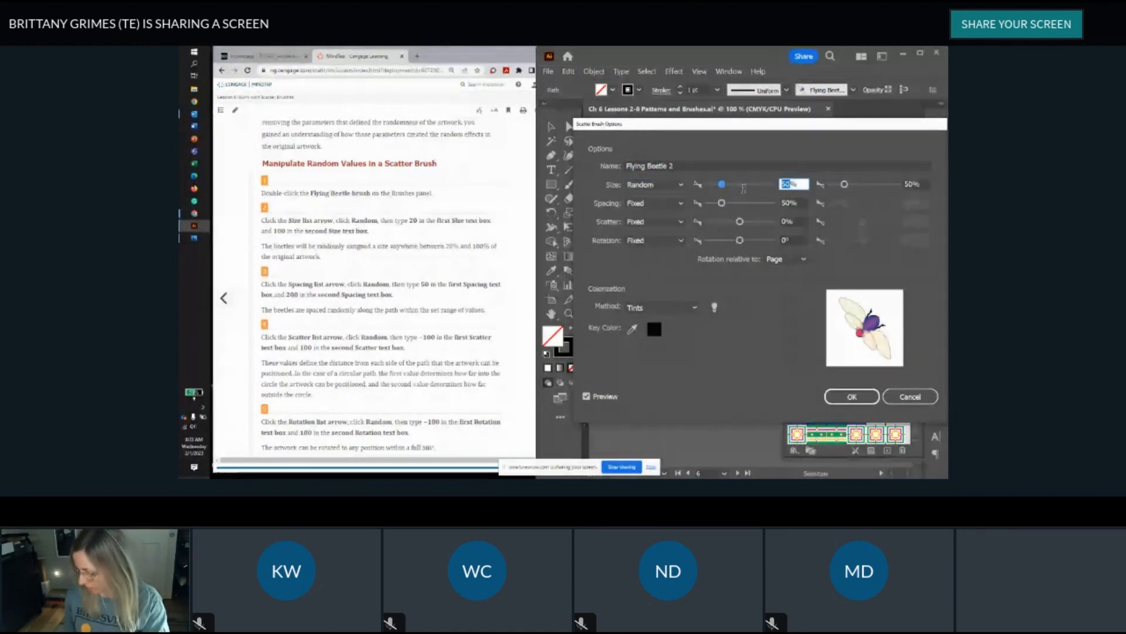
{"action": "type", "text": "20"}
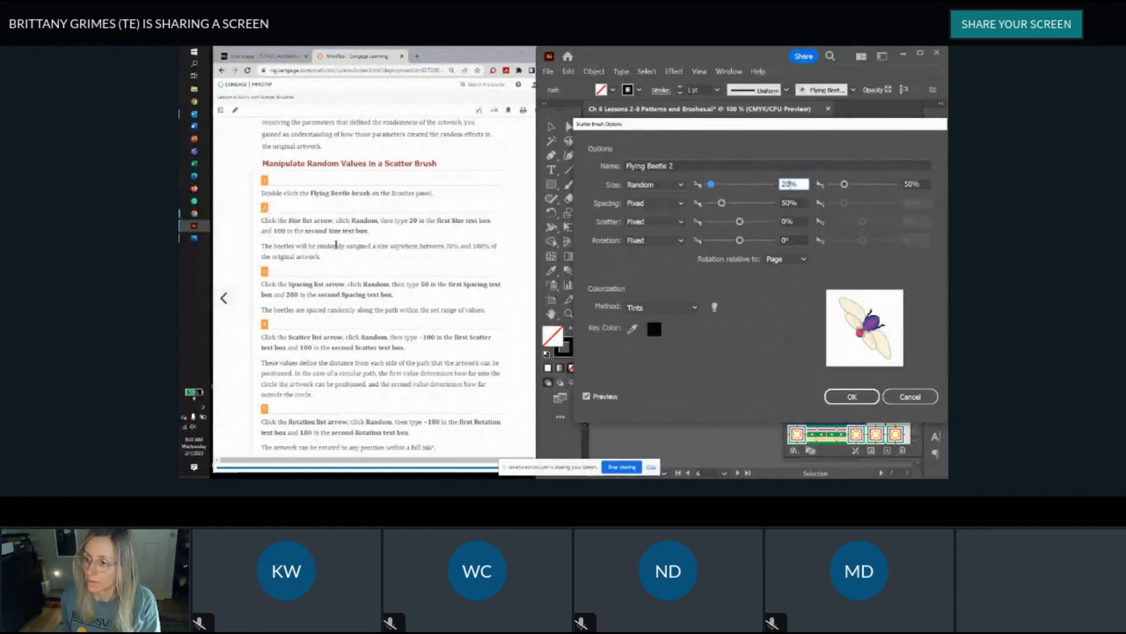
{"action": "scroll", "coordinate": [328, 238], "scroll_direction": "down", "scroll_amount": 1}
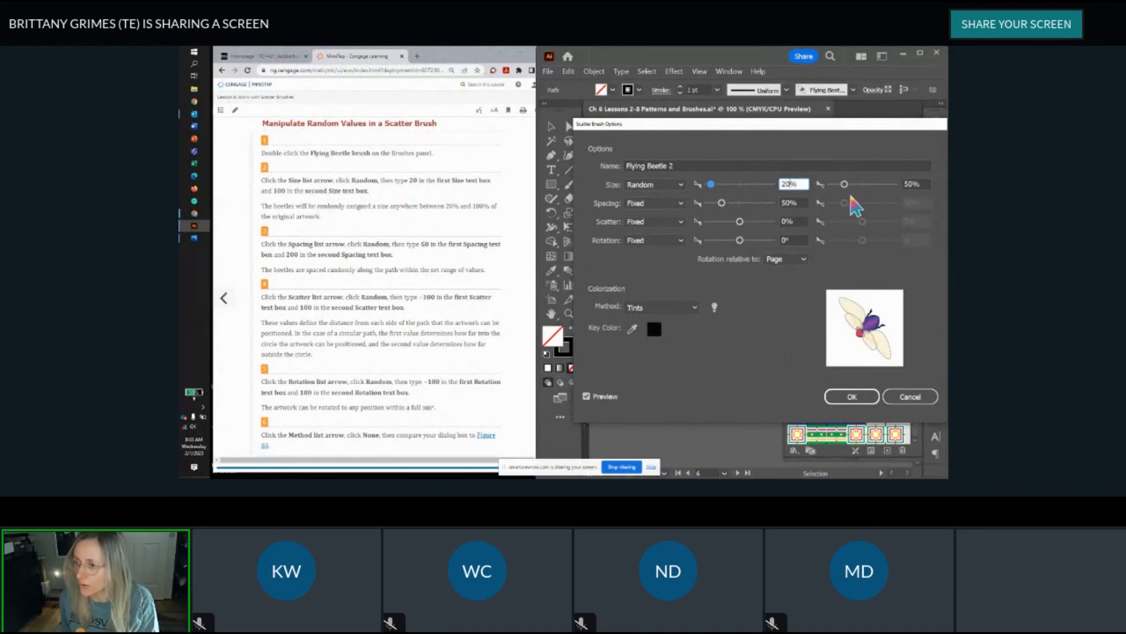
{"action": "left_click", "coordinate": [918, 184]}
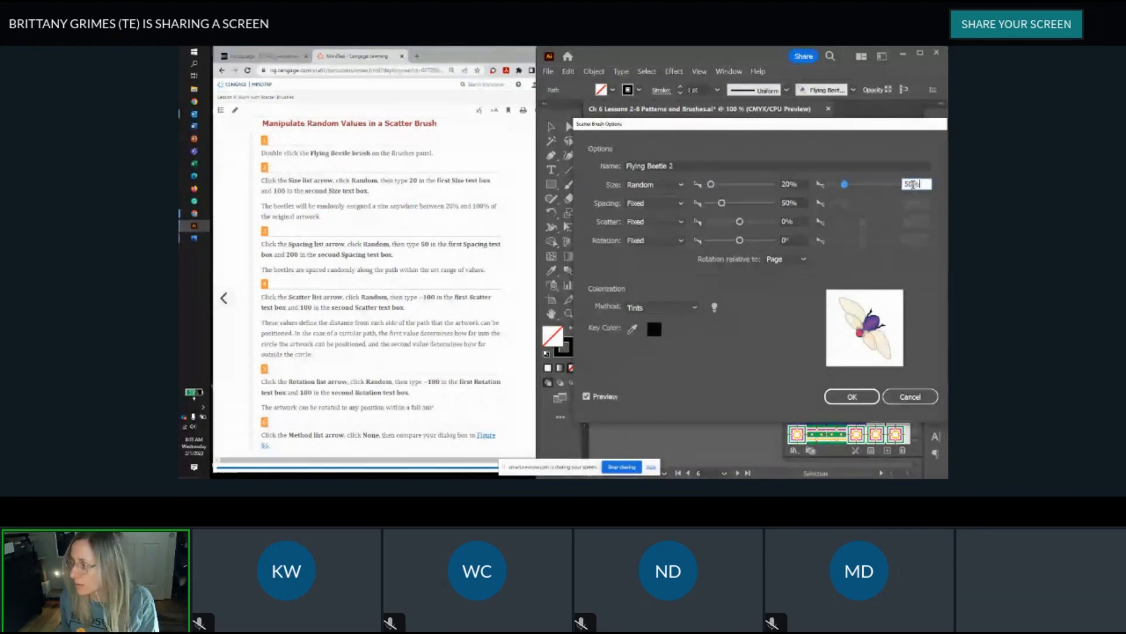
{"action": "type", "text": "100"}
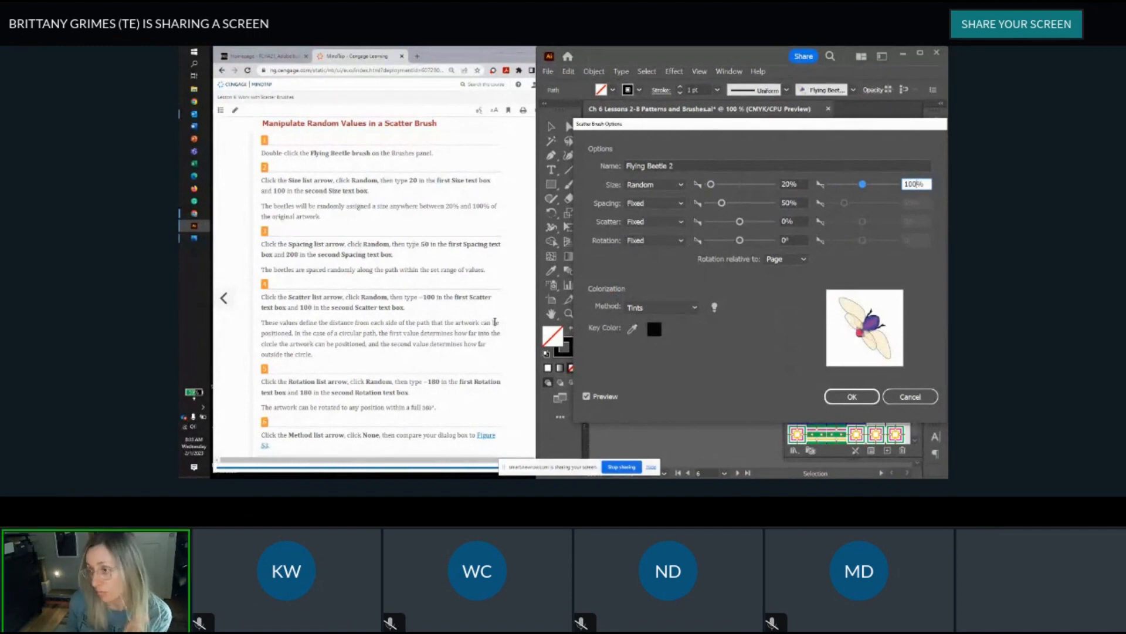
Step: Set the brush's spacing to Random with a second value of 200%
{"action": "scroll", "coordinate": [408, 226], "scroll_direction": "down", "scroll_amount": 3}
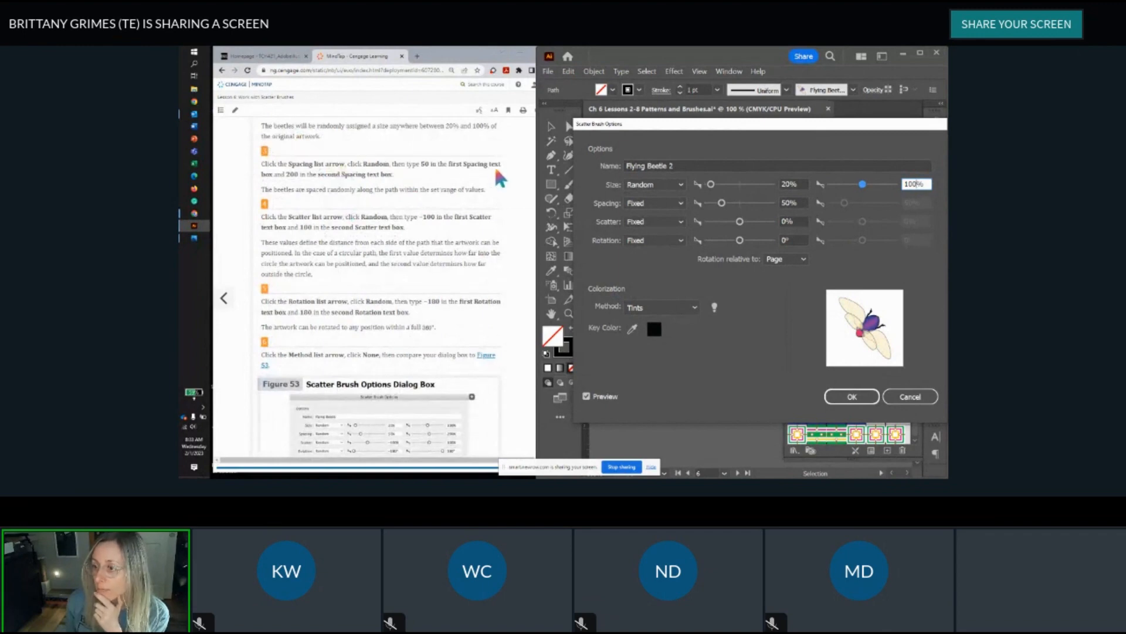
{"action": "left_click", "coordinate": [678, 204]}
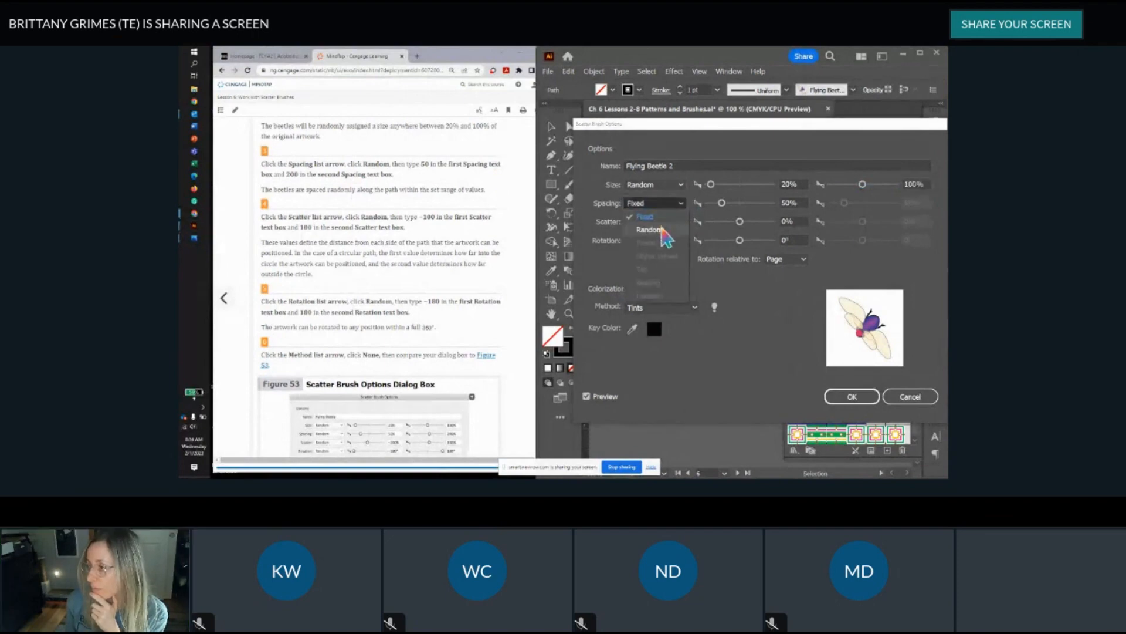
{"action": "left_click", "coordinate": [645, 230]}
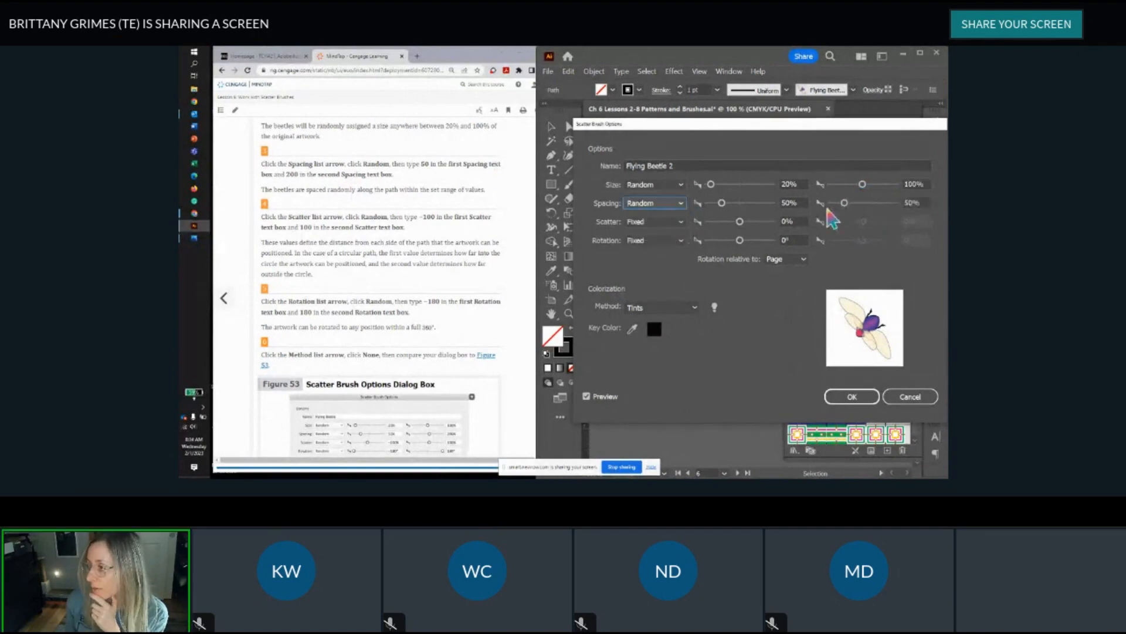
{"action": "left_click", "coordinate": [908, 203]}
{"action": "type", "text": "200"}
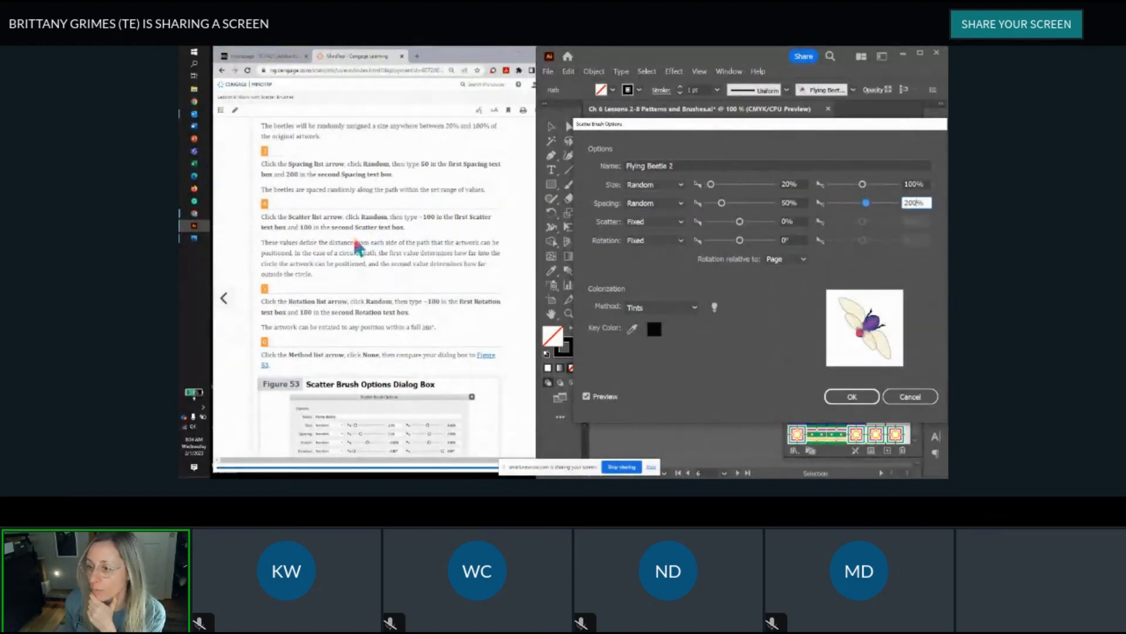
Step: Set the brush's scatter to Random, ranging from -100% to 100%
{"action": "left_click", "coordinate": [682, 223]}
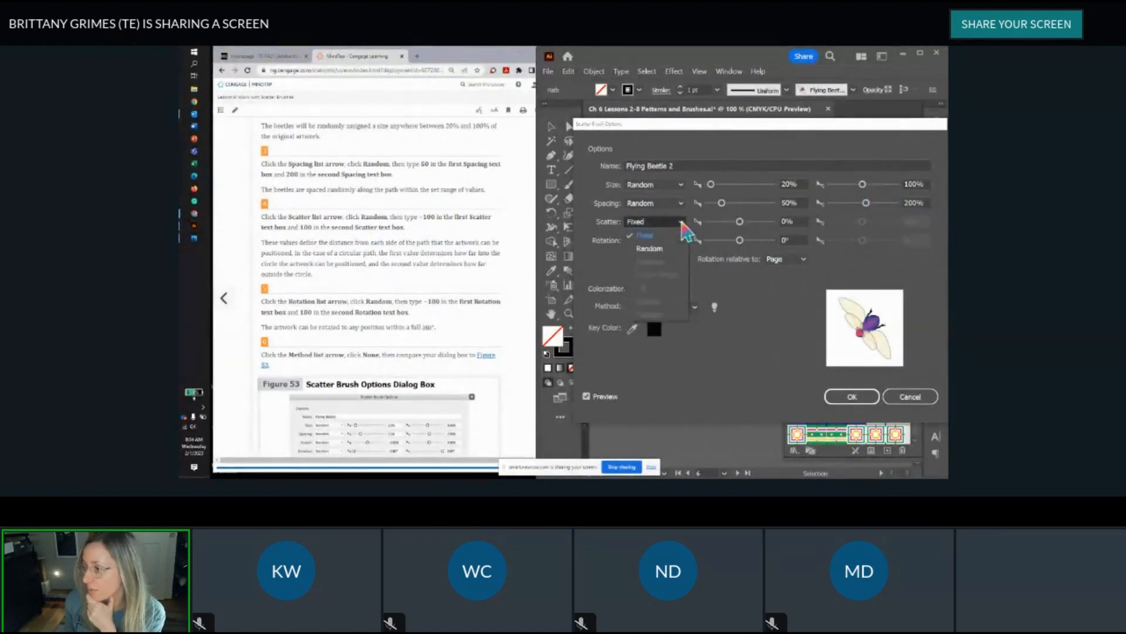
{"action": "left_click", "coordinate": [650, 248]}
{"action": "double_click", "coordinate": [784, 223]}
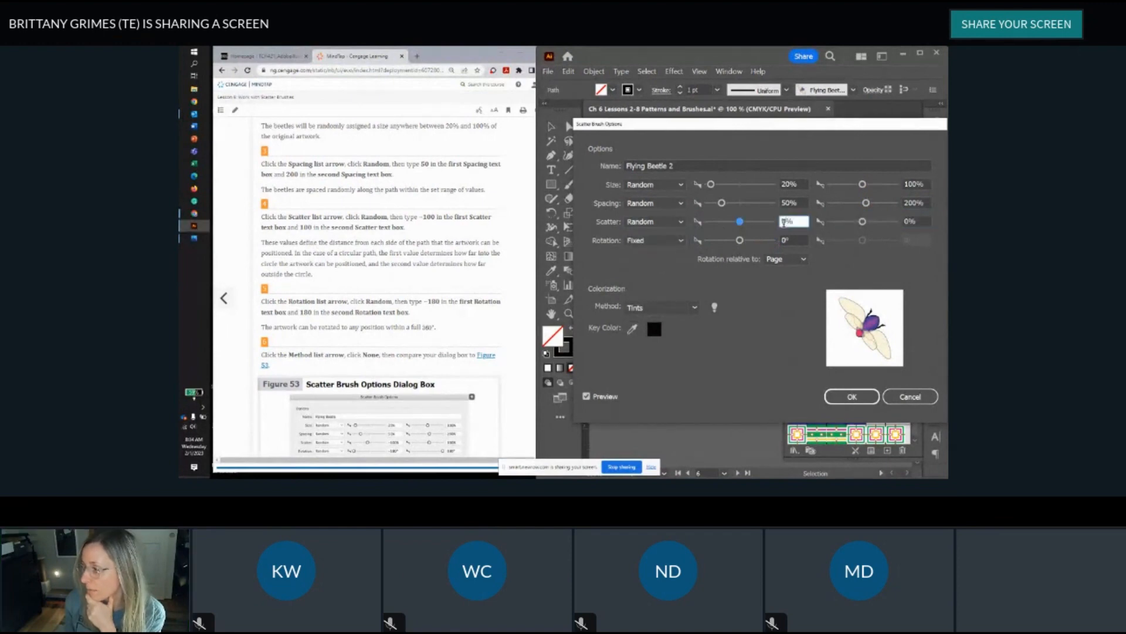
{"action": "type", "text": "-10"}
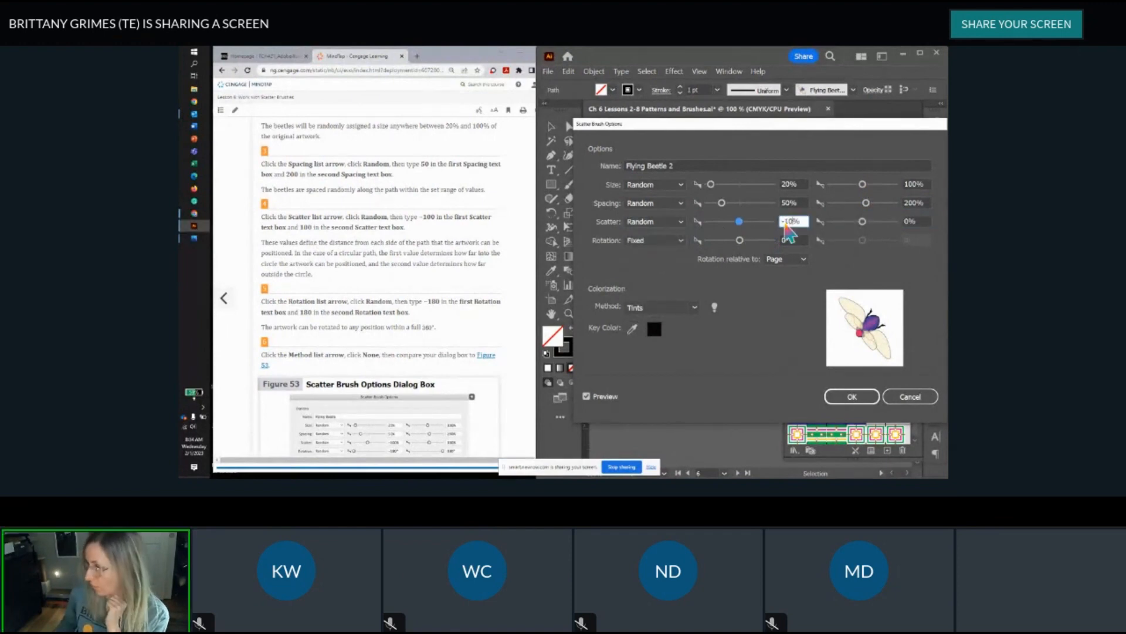
{"action": "type", "text": "0"}
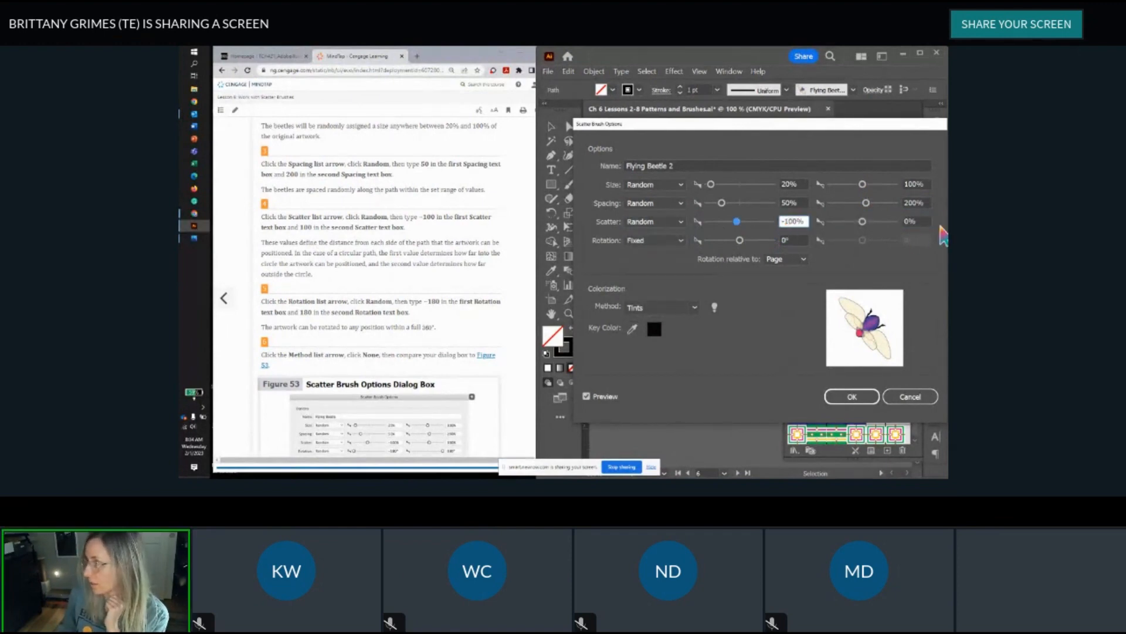
{"action": "double_click", "coordinate": [910, 221]}
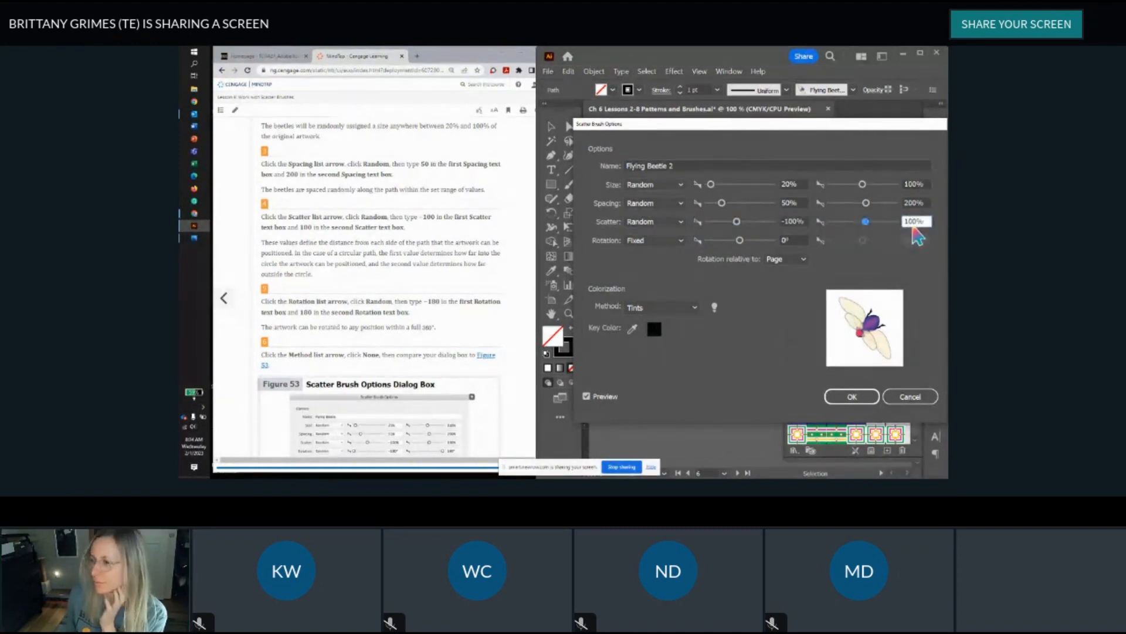
Step: Set the brush's rotation to Random, ranging from -180° to 180°
{"action": "scroll", "coordinate": [398, 264], "scroll_direction": "down", "scroll_amount": 3}
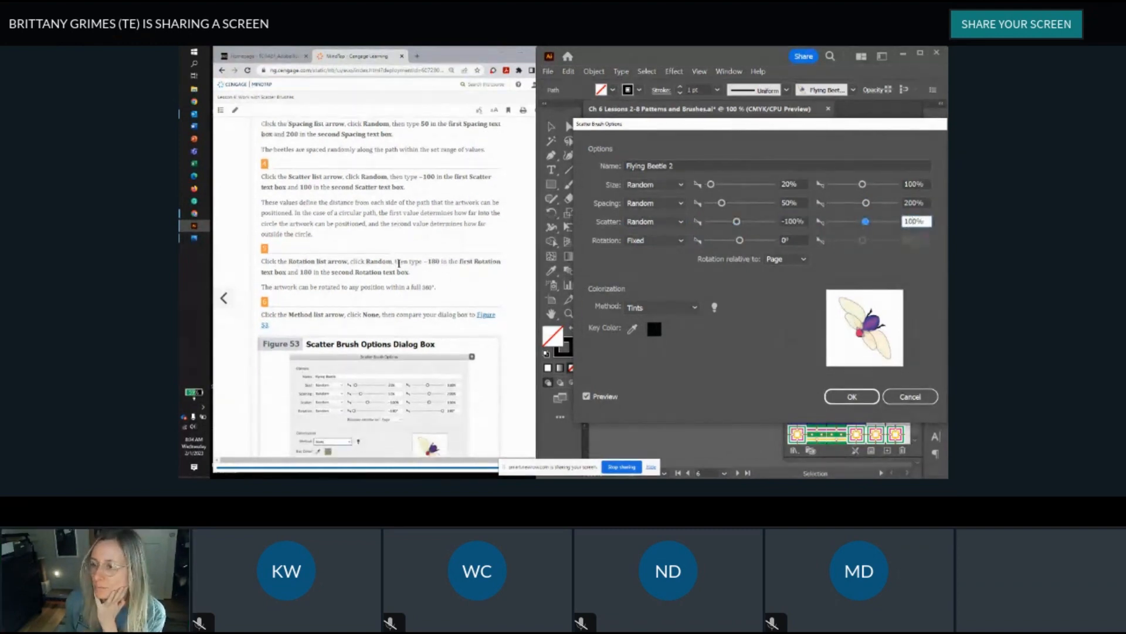
{"action": "scroll", "coordinate": [416, 244], "scroll_direction": "down", "scroll_amount": 1}
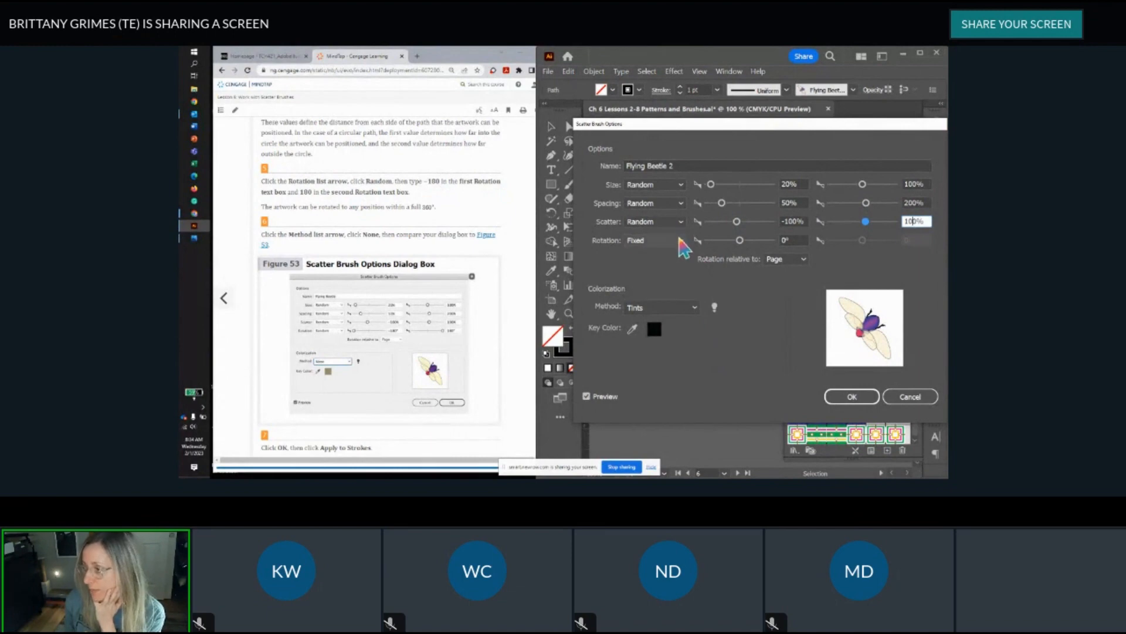
{"action": "left_click", "coordinate": [653, 240]}
{"action": "left_click", "coordinate": [650, 265]}
{"action": "left_click", "coordinate": [793, 242]}
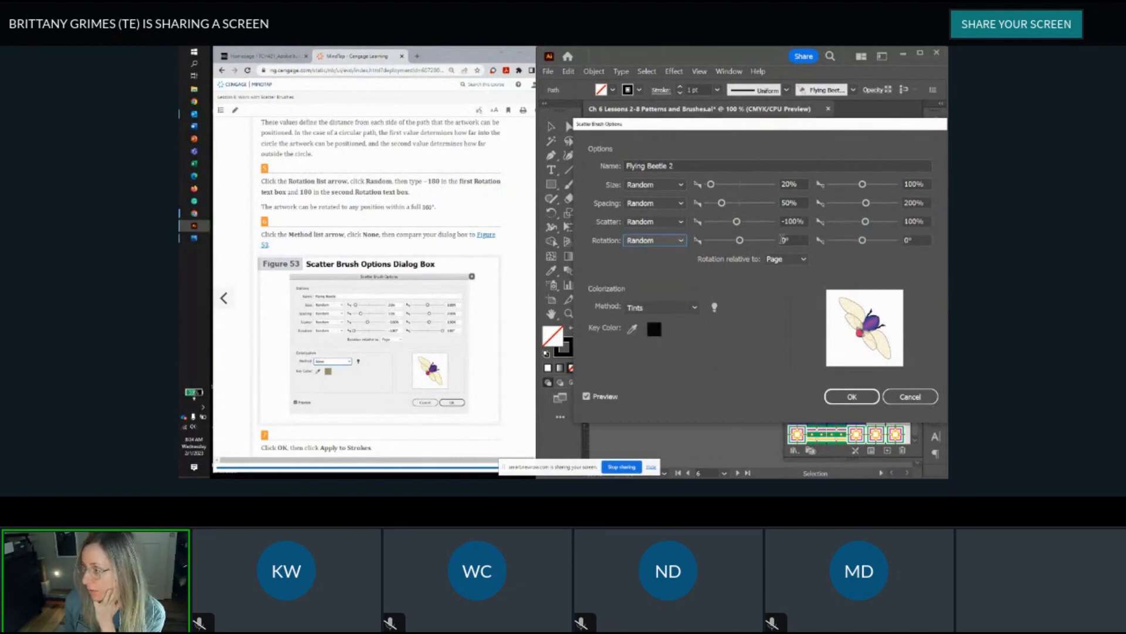
{"action": "type", "text": "-1"}
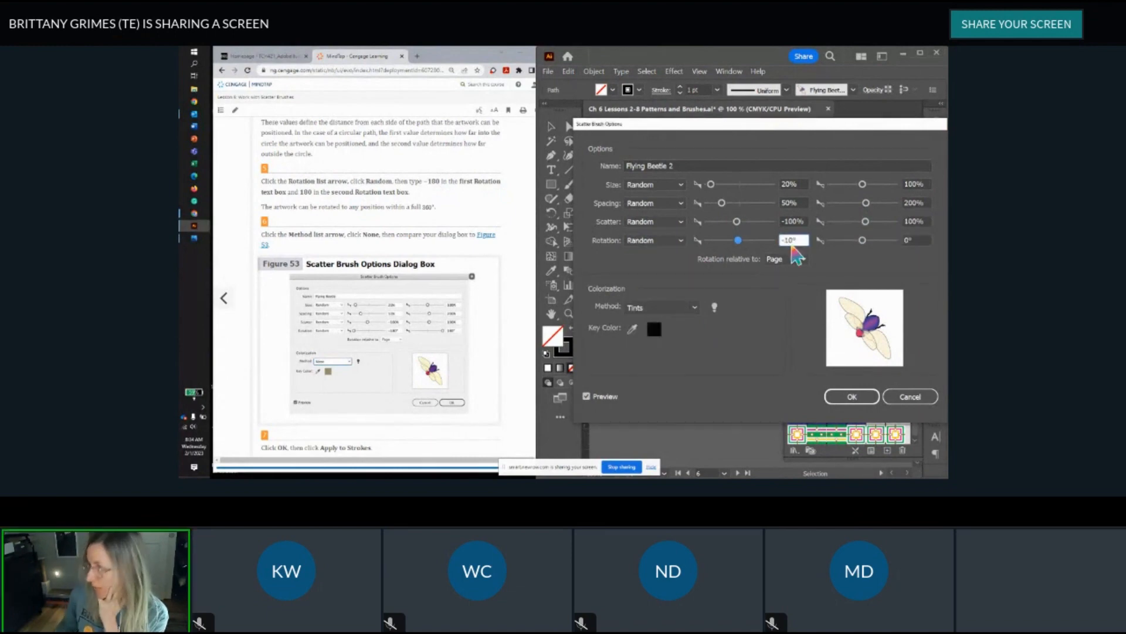
{"action": "type", "text": "8"}
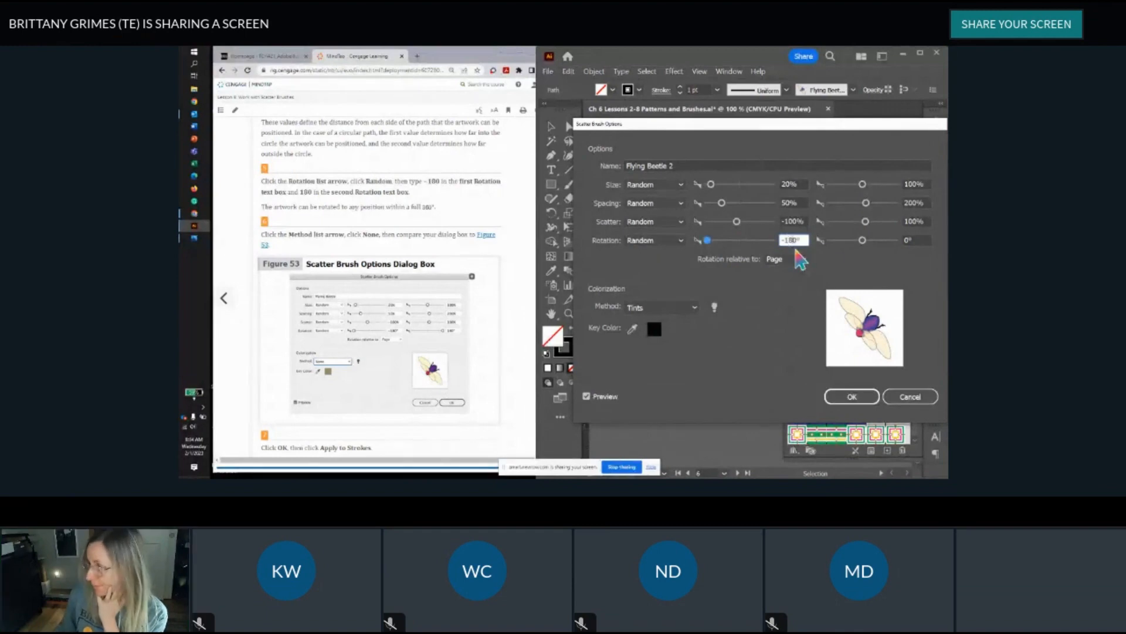
{"action": "left_click", "coordinate": [909, 240]}
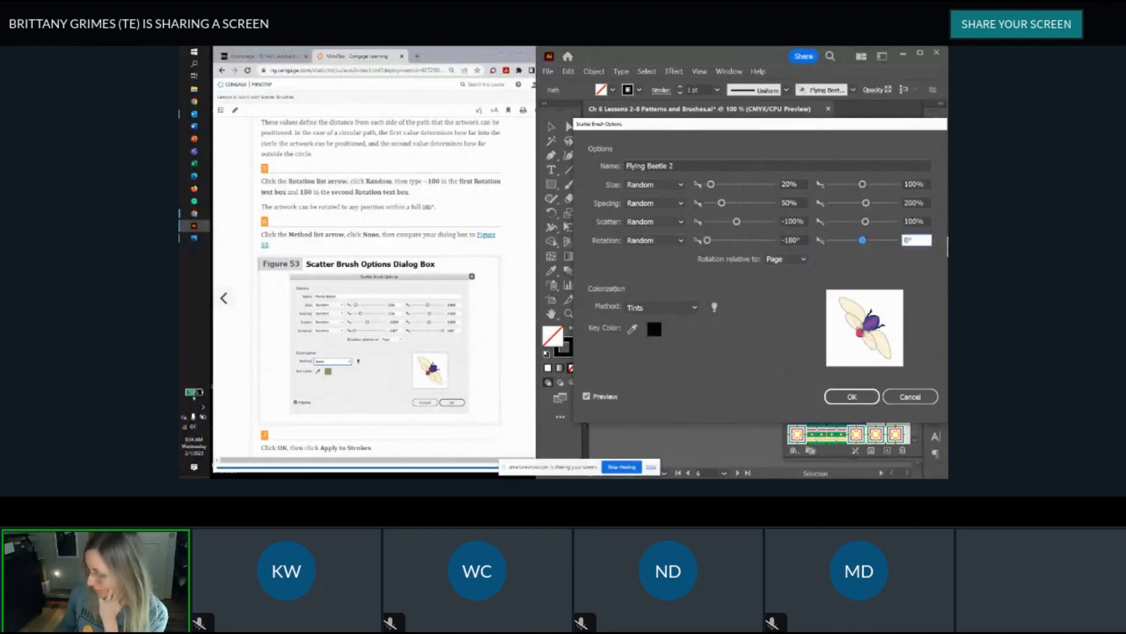
{"action": "type", "text": "18"}
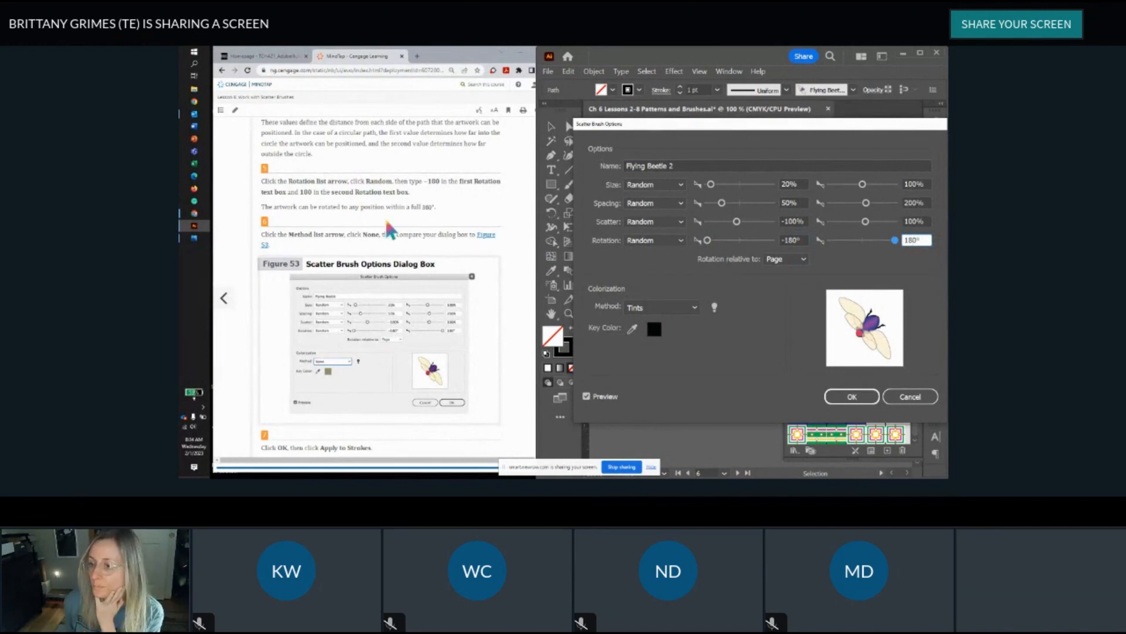
Step: Set the brush's colorization method to None and apply the changed brush options to the existing strokes
{"action": "scroll", "coordinate": [386, 220], "scroll_direction": "down", "scroll_amount": 3}
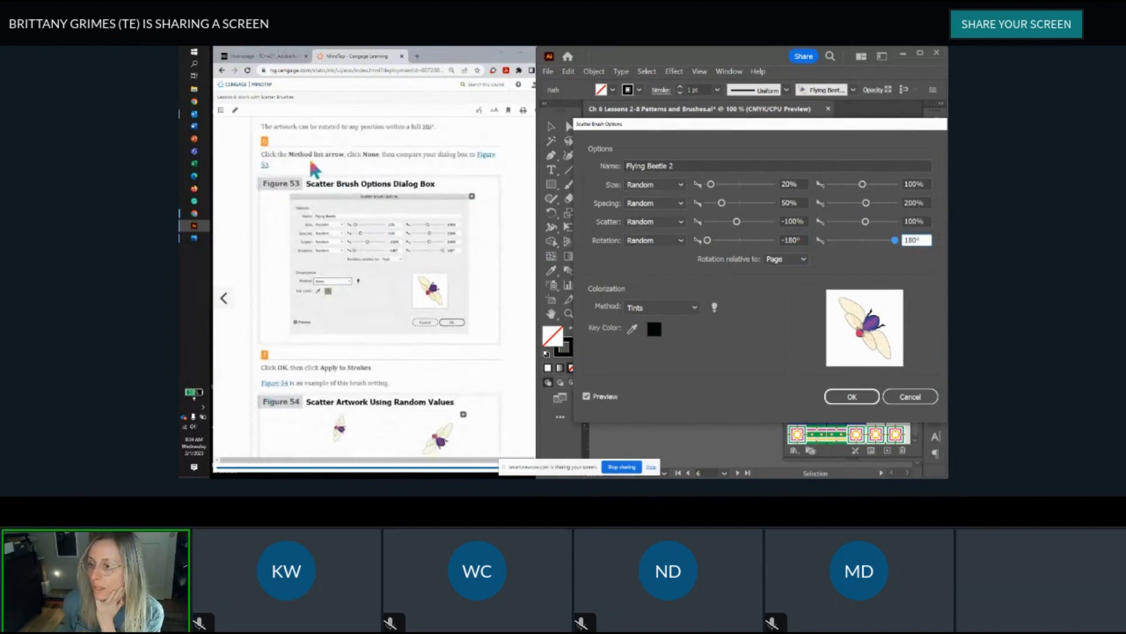
{"action": "left_click", "coordinate": [687, 308]}
{"action": "left_click", "coordinate": [639, 322]}
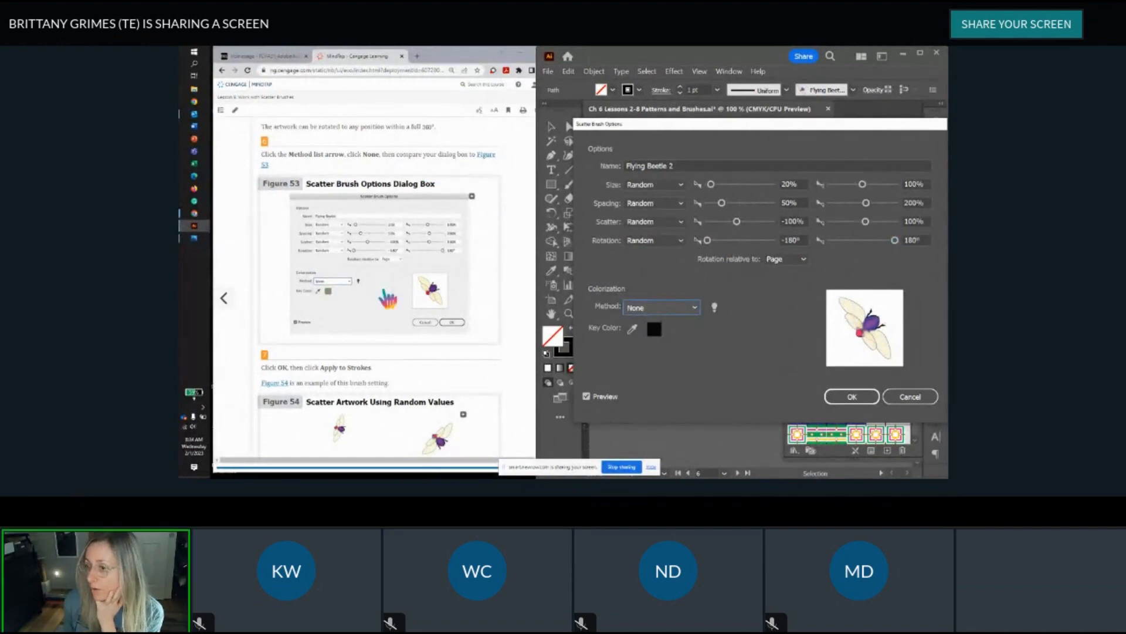
{"action": "scroll", "coordinate": [405, 301], "scroll_direction": "down", "scroll_amount": 2}
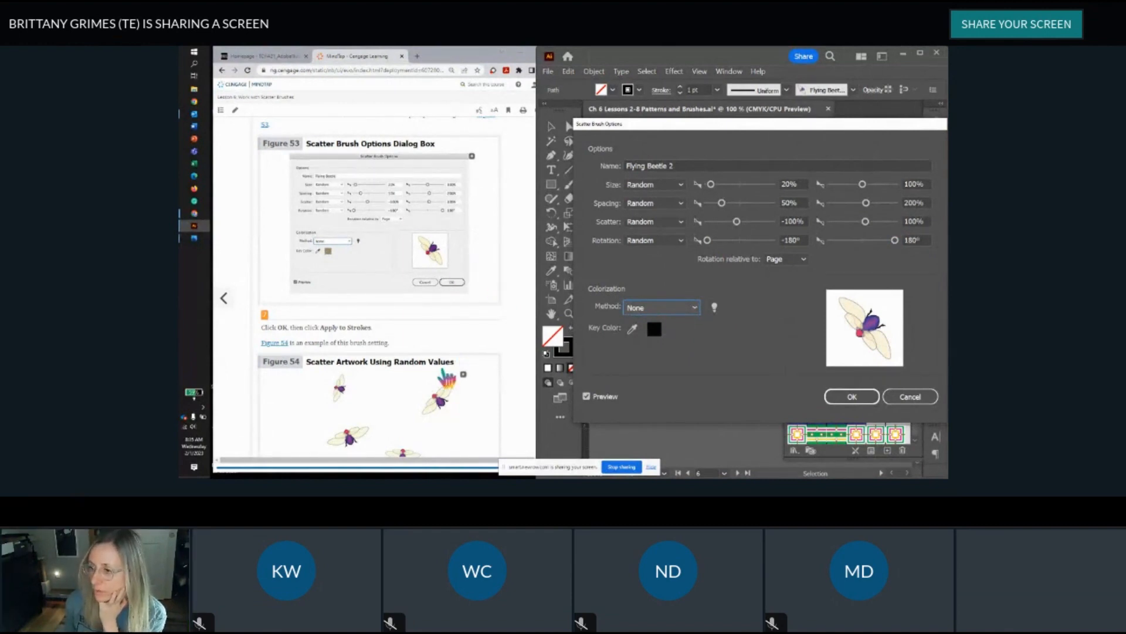
{"action": "scroll", "coordinate": [408, 300], "scroll_direction": "down", "scroll_amount": 3}
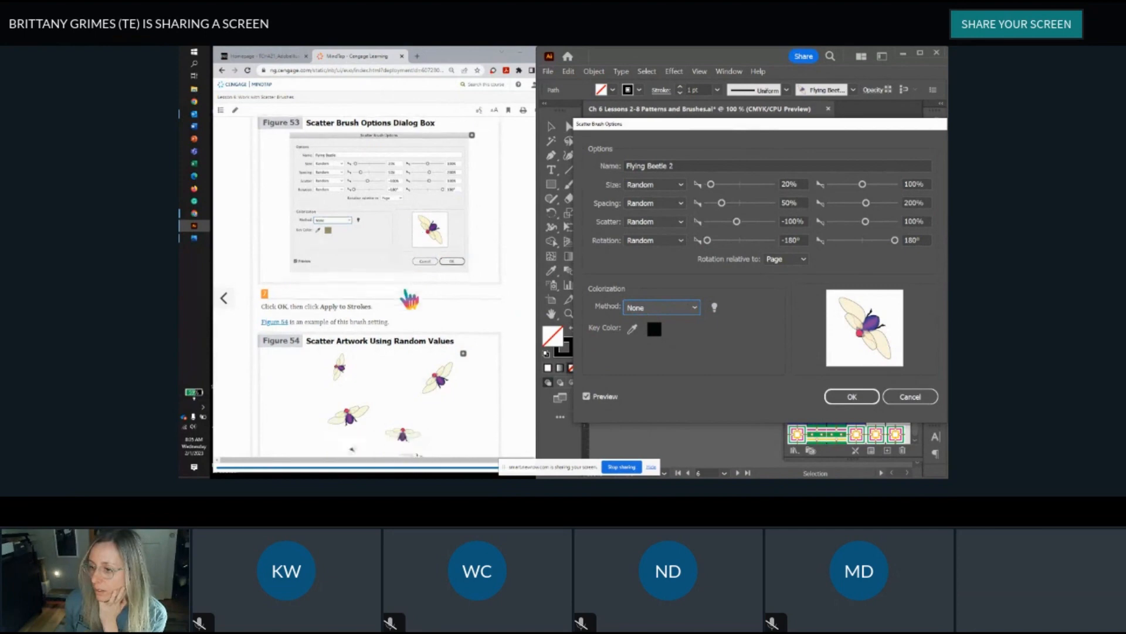
{"action": "left_click", "coordinate": [849, 400]}
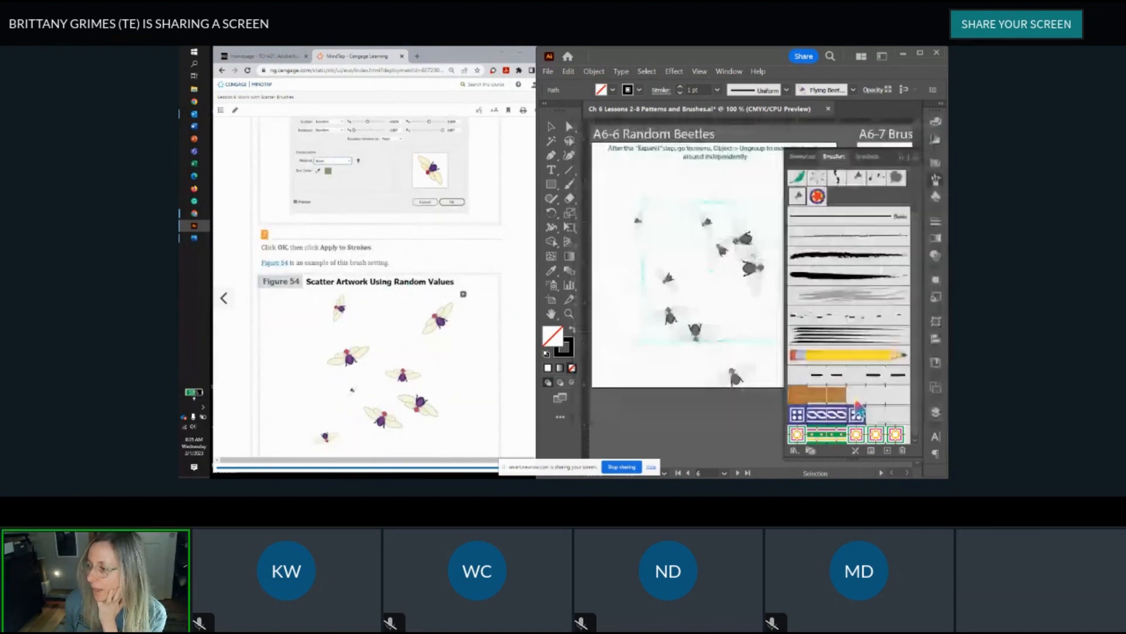
{"action": "left_click", "coordinate": [730, 282]}
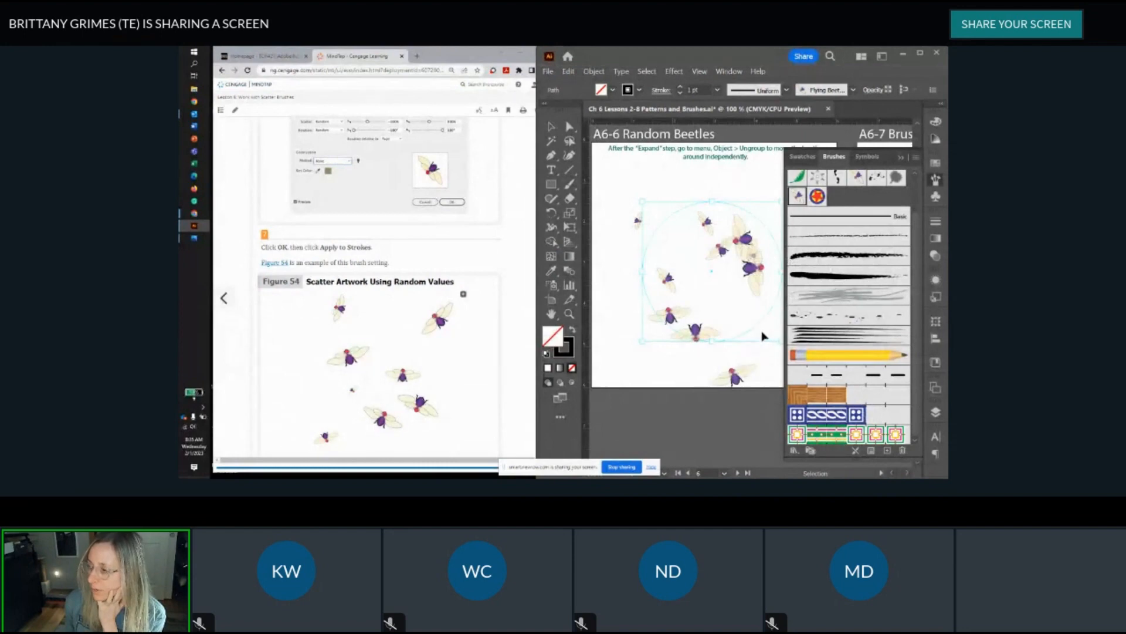
Step: Remove the brush stroke from the circle on the Random Beetles artboard and reapply the Flying Beetle 2 brush
{"action": "scroll", "coordinate": [762, 336], "scroll_direction": "up", "scroll_amount": 1}
{"action": "scroll", "coordinate": [760, 332], "scroll_direction": "down", "scroll_amount": 2}
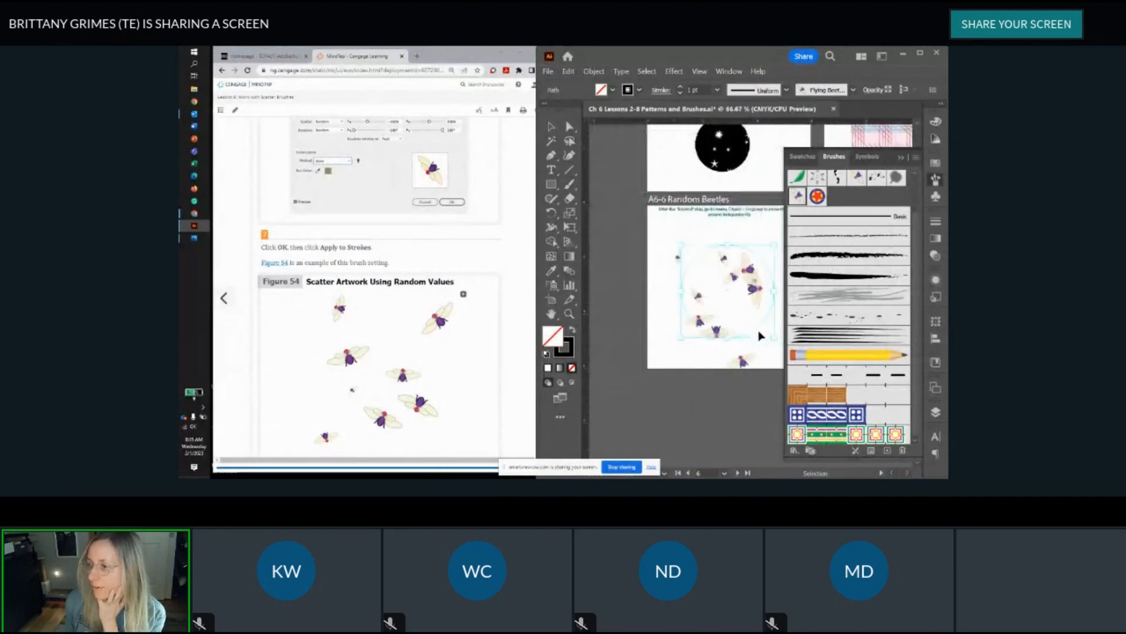
{"action": "scroll", "coordinate": [376, 260], "scroll_direction": "down", "scroll_amount": 1}
{"action": "scroll", "coordinate": [372, 261], "scroll_direction": "down", "scroll_amount": 4}
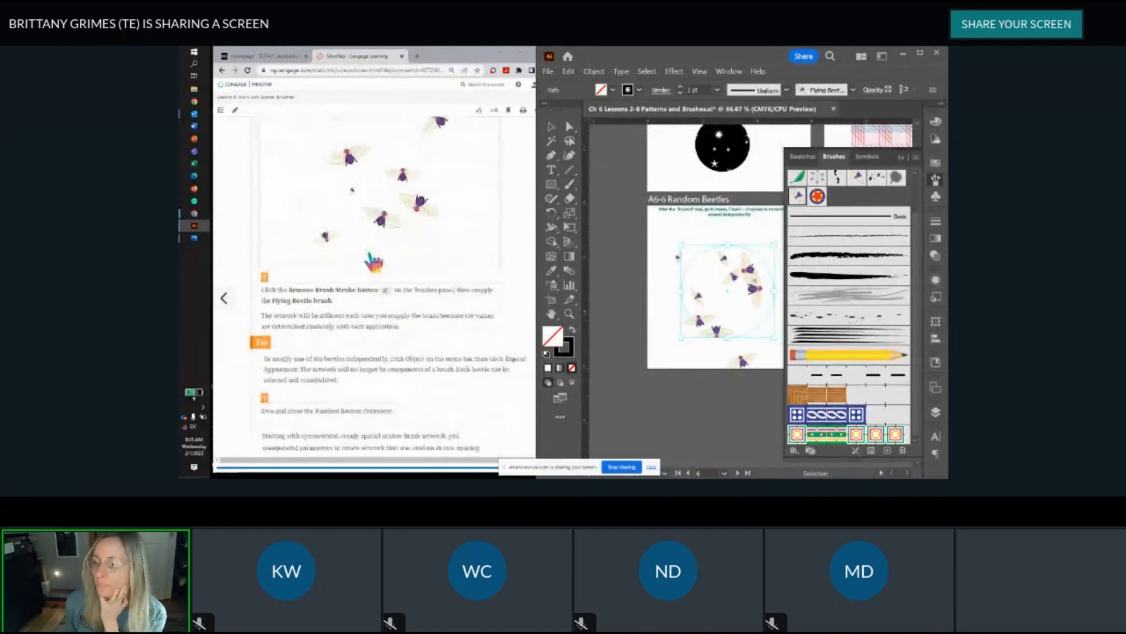
{"action": "scroll", "coordinate": [365, 290], "scroll_direction": "down", "scroll_amount": 1}
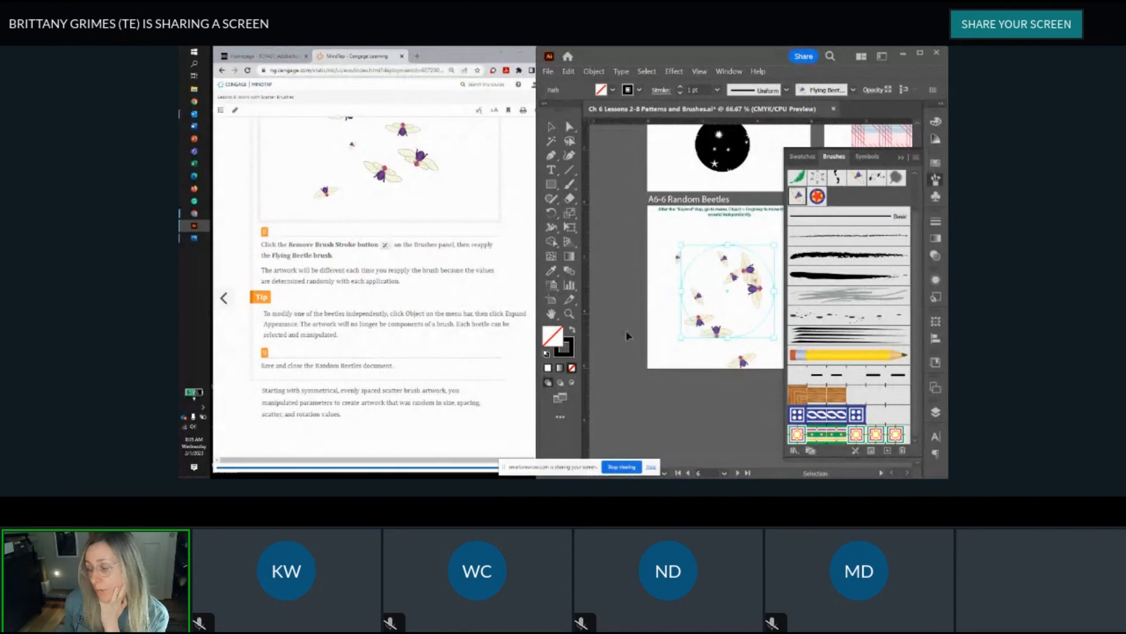
{"action": "scroll", "coordinate": [678, 376], "scroll_direction": "right", "scroll_amount": 3}
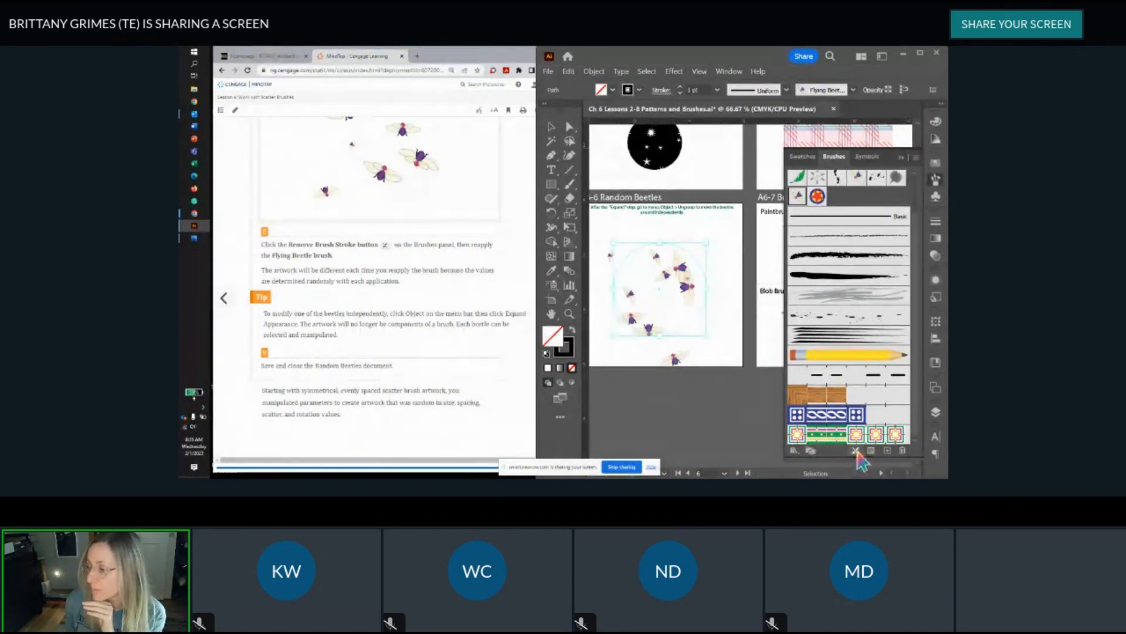
{"action": "left_click", "coordinate": [857, 451]}
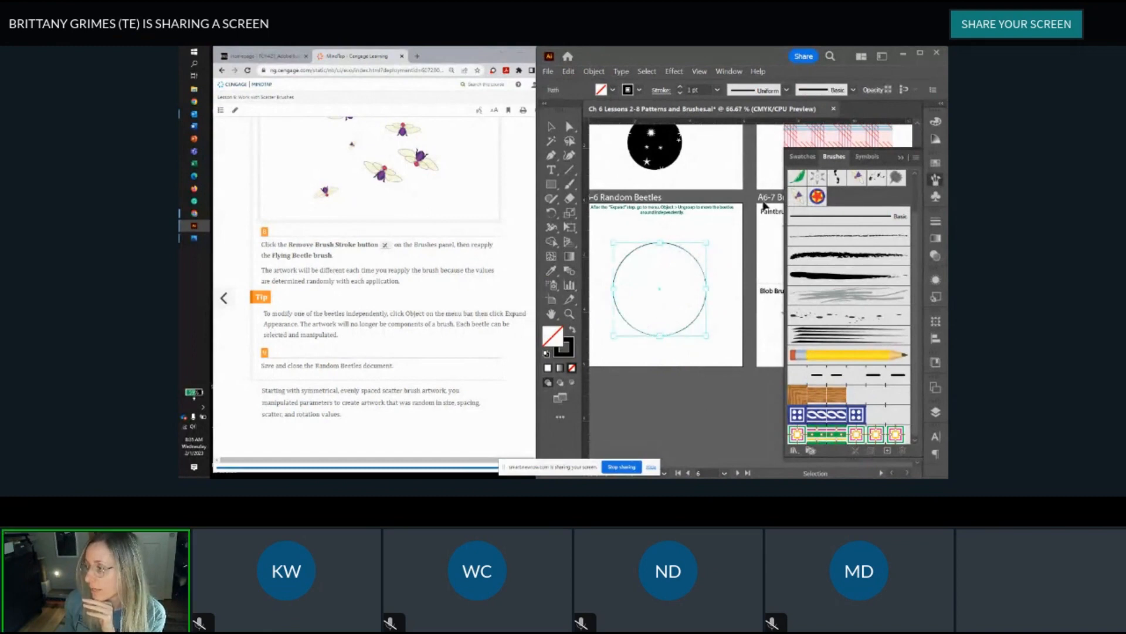
{"action": "left_click", "coordinate": [799, 198]}
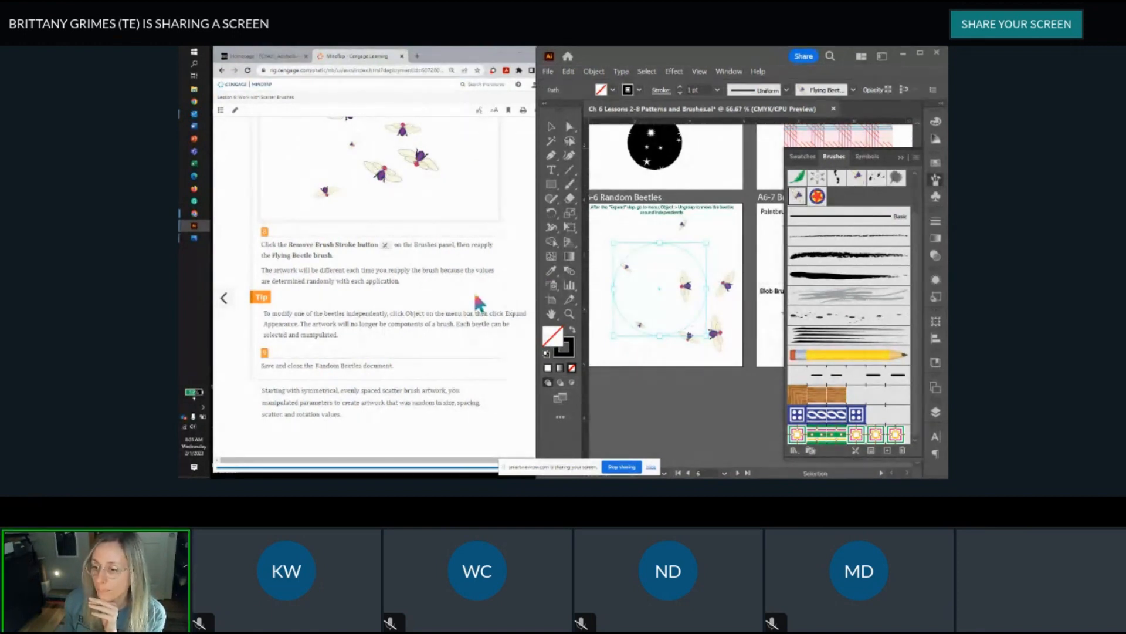
{"action": "left_click", "coordinate": [476, 369]}
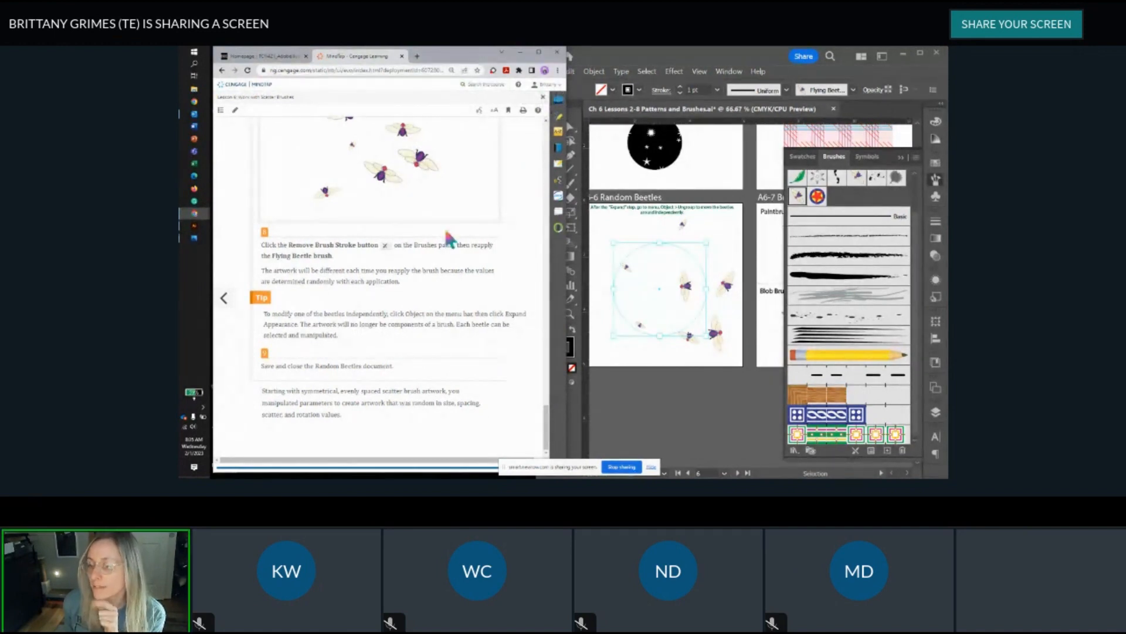
{"action": "left_click", "coordinate": [641, 225]}
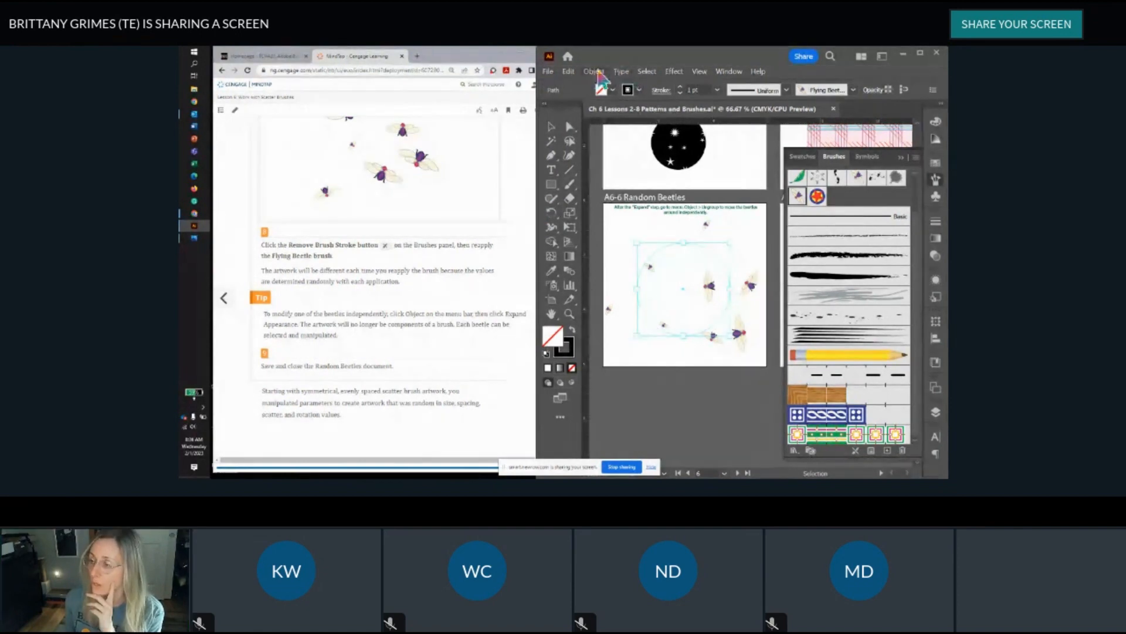
Step: Expand the appearance of the brushed circle on the Random Beetles artboard and nudge the resulting beetle group slightly
{"action": "left_click", "coordinate": [594, 71]}
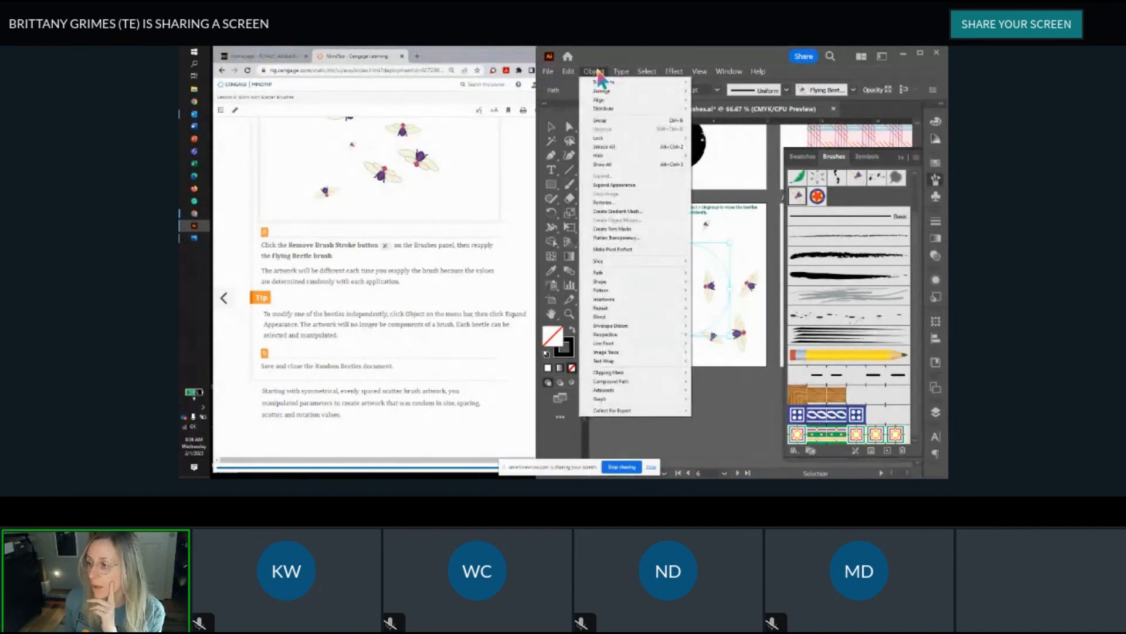
{"action": "left_click", "coordinate": [634, 185]}
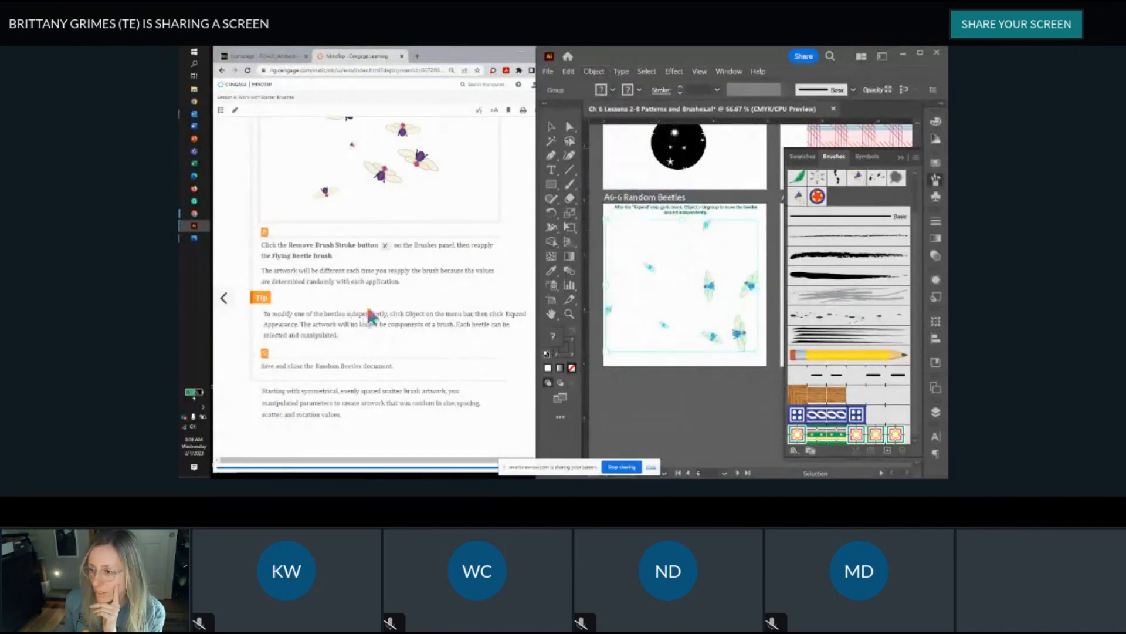
{"action": "key", "text": "space"}
{"action": "left_click_drag", "start_coordinate": [684, 344], "coordinate": [675, 338]}
{"action": "left_click", "coordinate": [673, 333]}
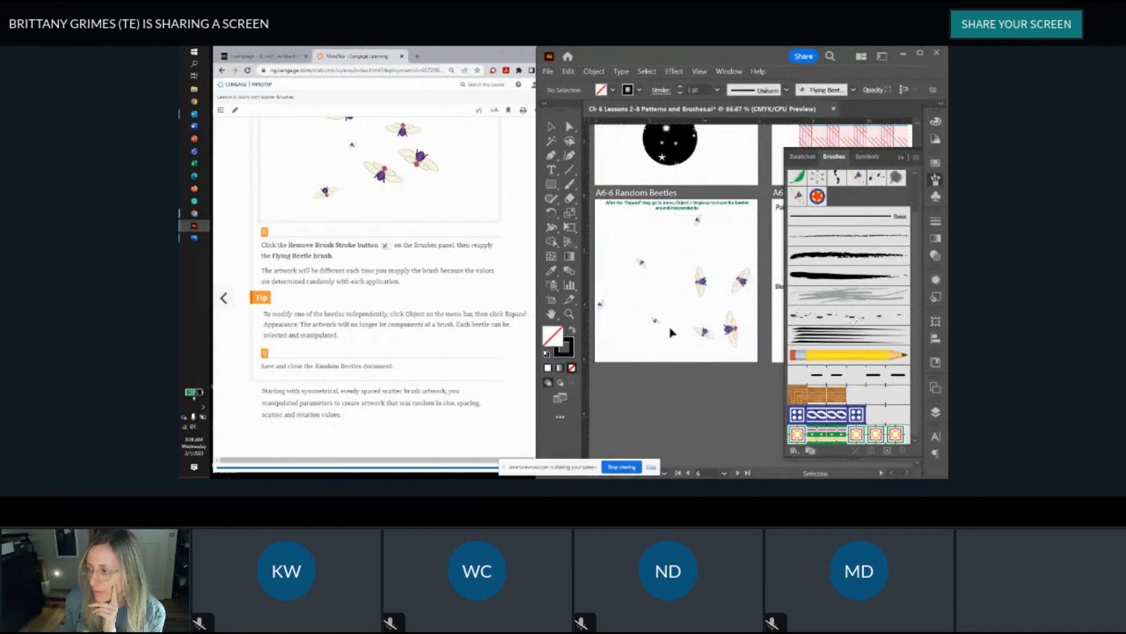
{"action": "left_click", "coordinate": [706, 287]}
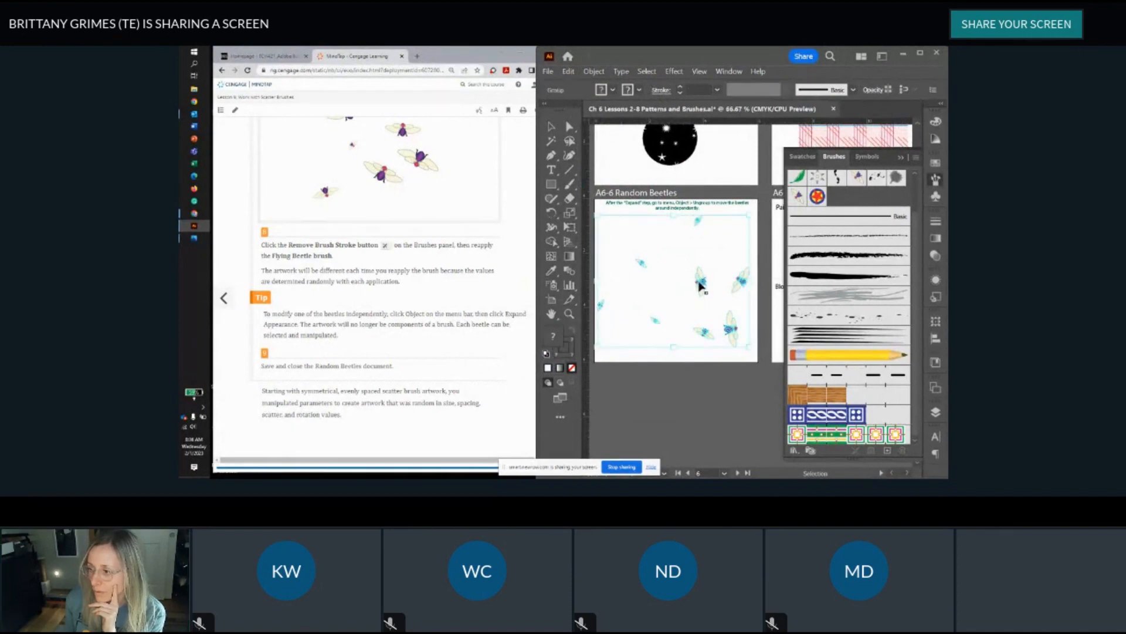
{"action": "left_click_drag", "start_coordinate": [700, 282], "coordinate": [716, 289]}
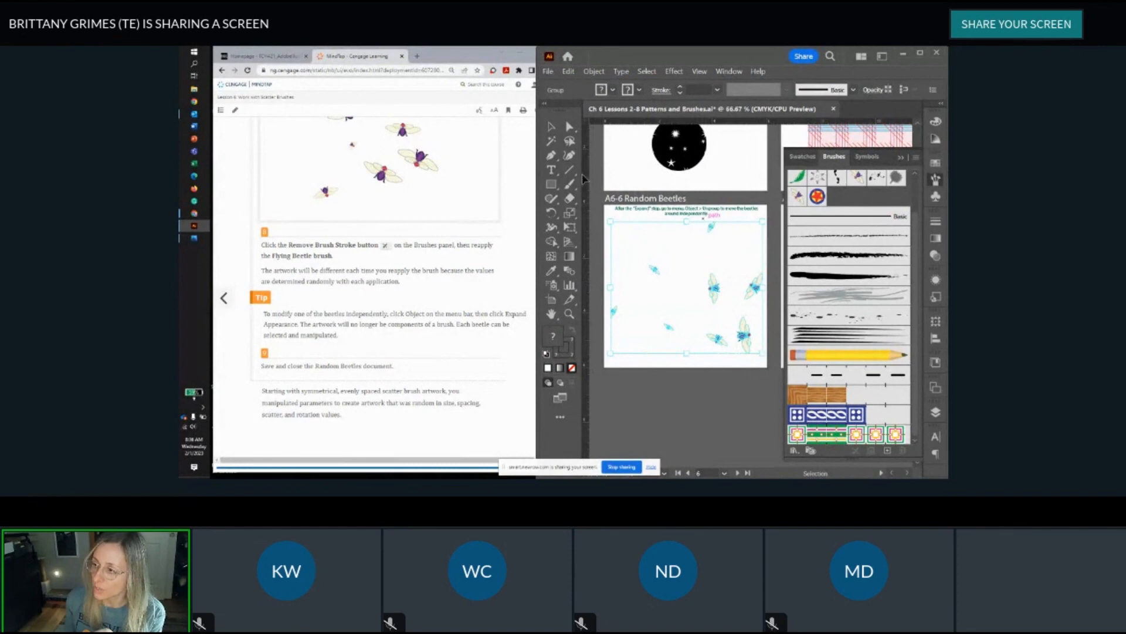
Step: Try to select a single small beetle inside the expanded group with the Direct Selection tool
{"action": "left_click", "coordinate": [569, 126]}
{"action": "left_click", "coordinate": [703, 420]}
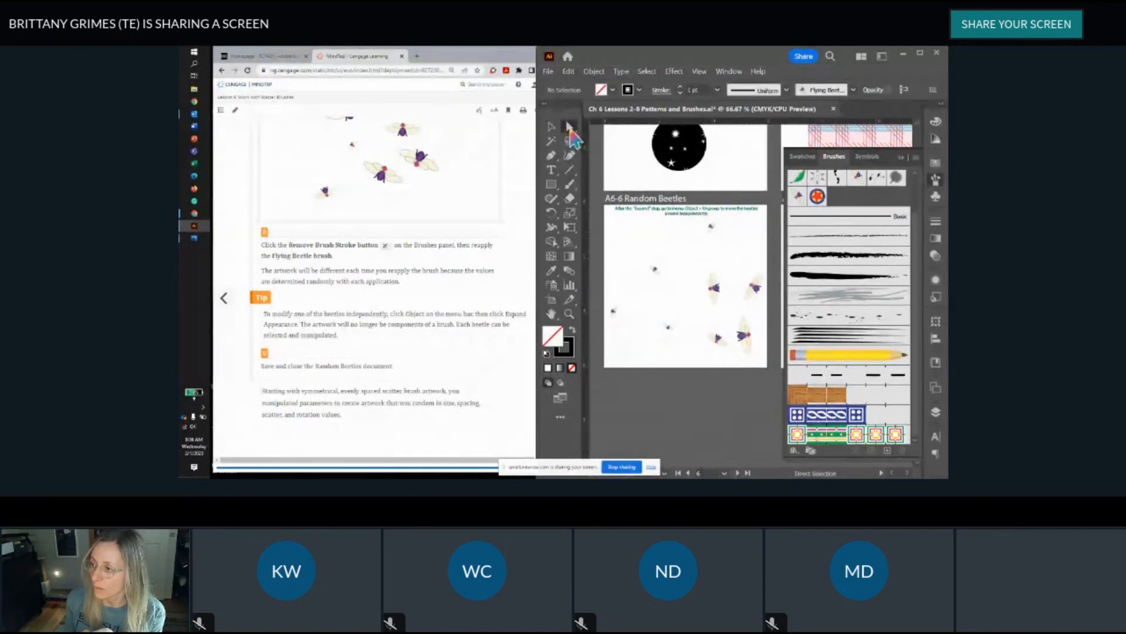
{"action": "left_click", "coordinate": [672, 328]}
{"action": "scroll", "coordinate": [671, 327], "scroll_direction": "up", "scroll_amount": 3}
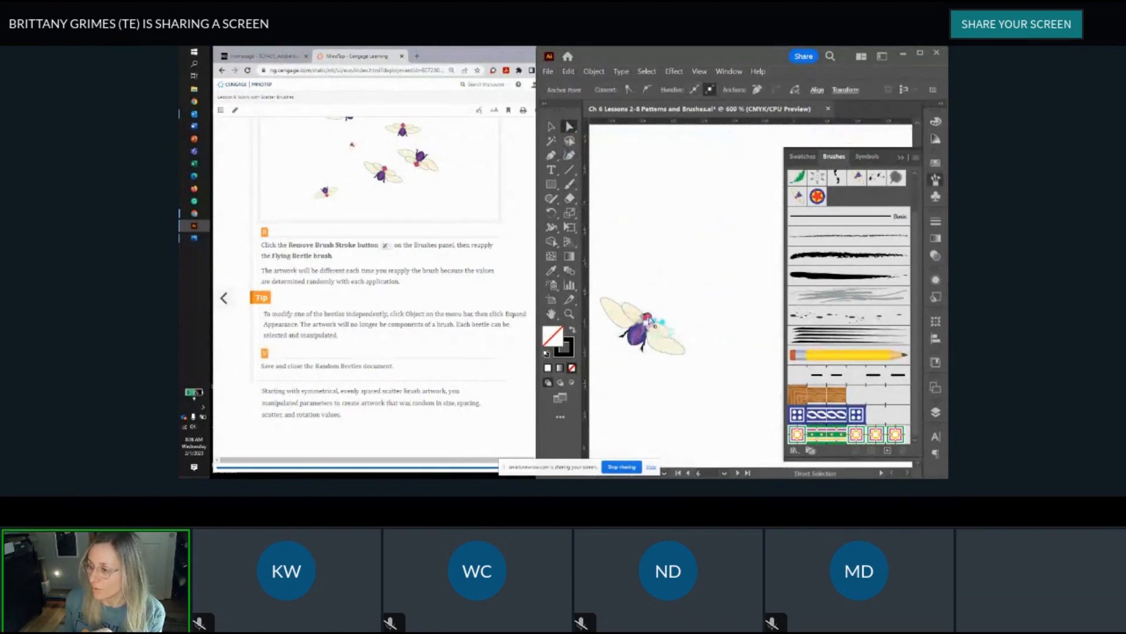
{"action": "scroll", "coordinate": [680, 346], "scroll_direction": "down", "scroll_amount": 1}
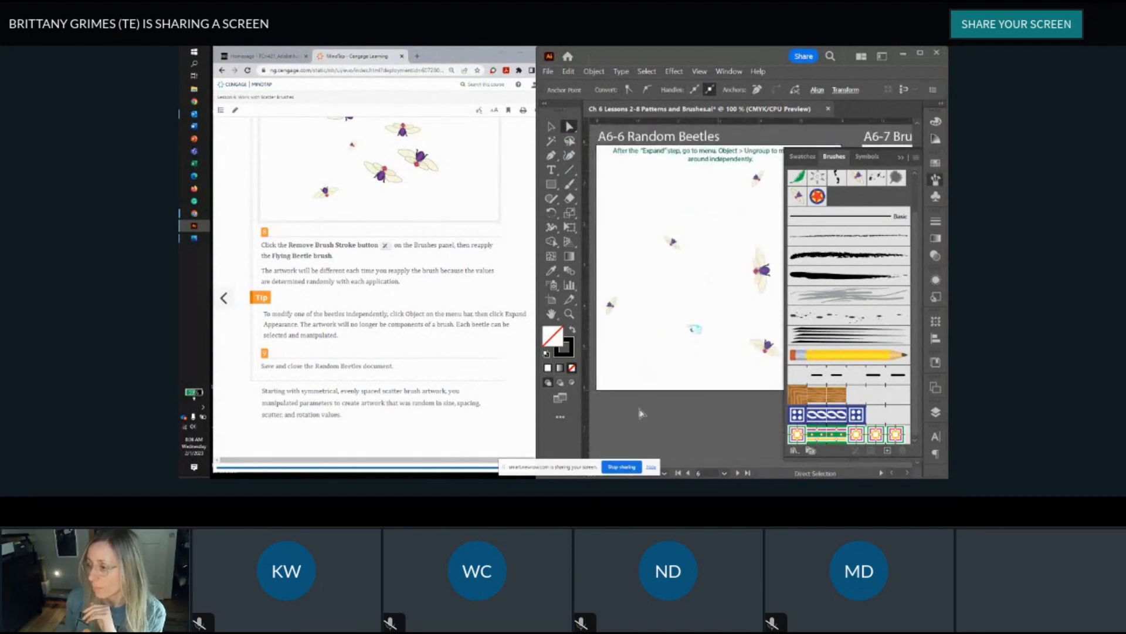
{"action": "left_click", "coordinate": [629, 349]}
{"action": "scroll", "coordinate": [629, 225], "scroll_direction": "down", "scroll_amount": 1}
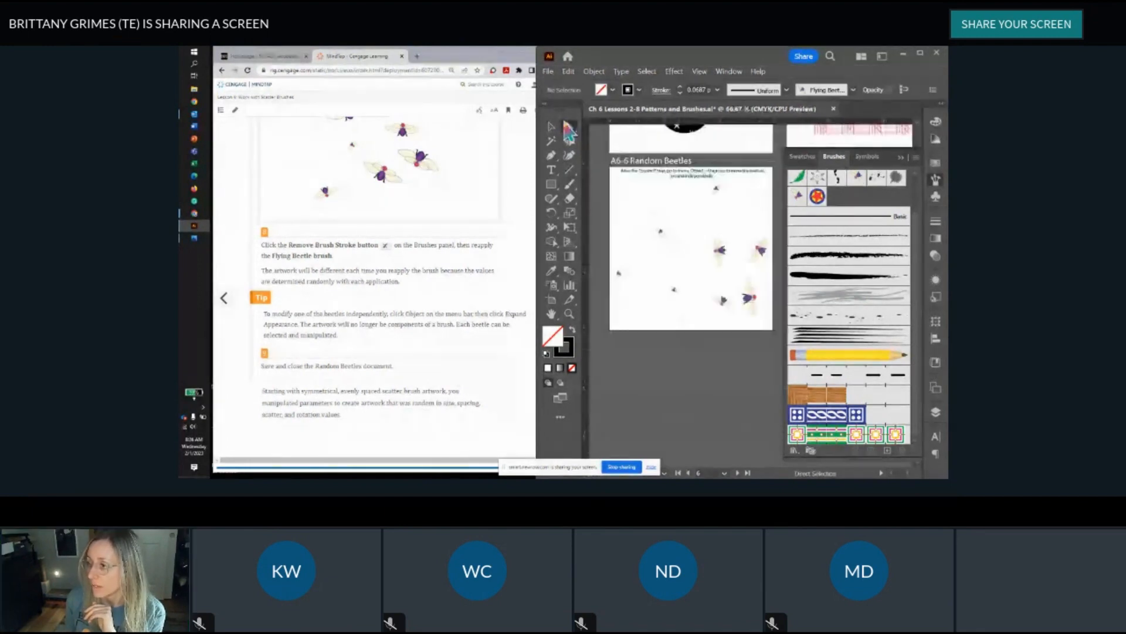
Step: Ungroup the expanded beetle artwork on the Random Beetles artboard
{"action": "key", "text": "v"}
{"action": "left_click", "coordinate": [660, 258]}
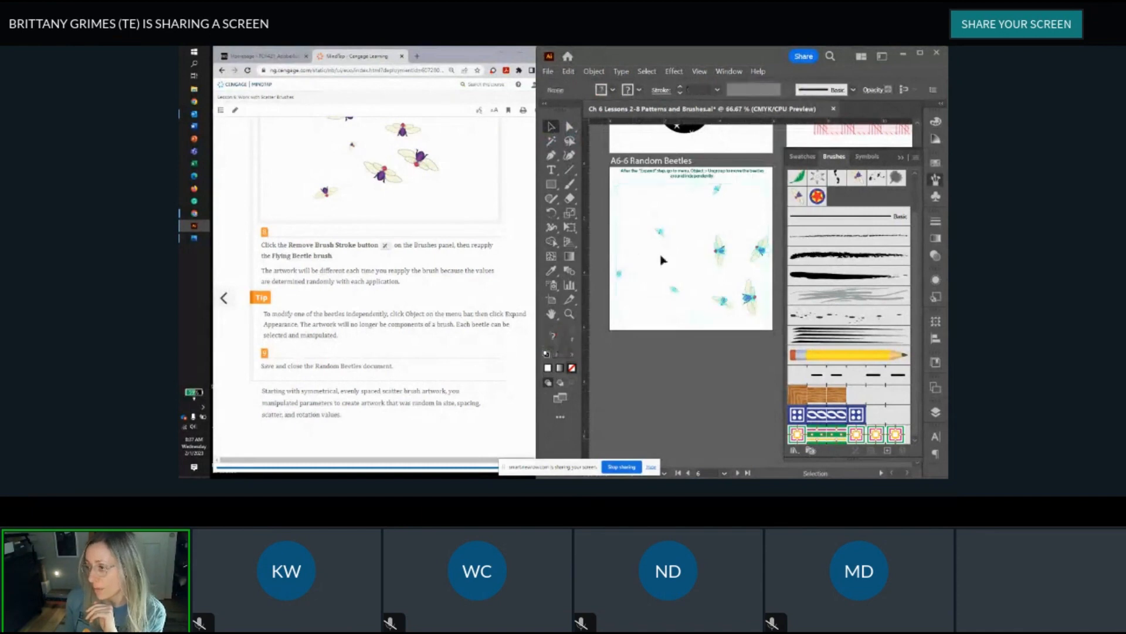
{"action": "left_click", "coordinate": [593, 71]}
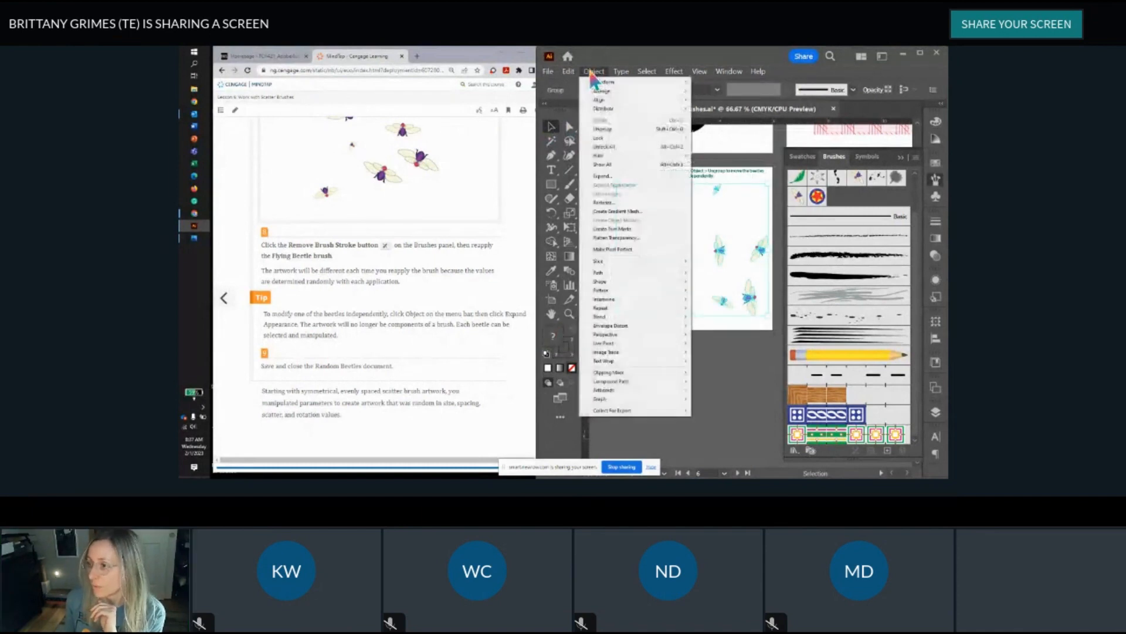
{"action": "left_click", "coordinate": [606, 129]}
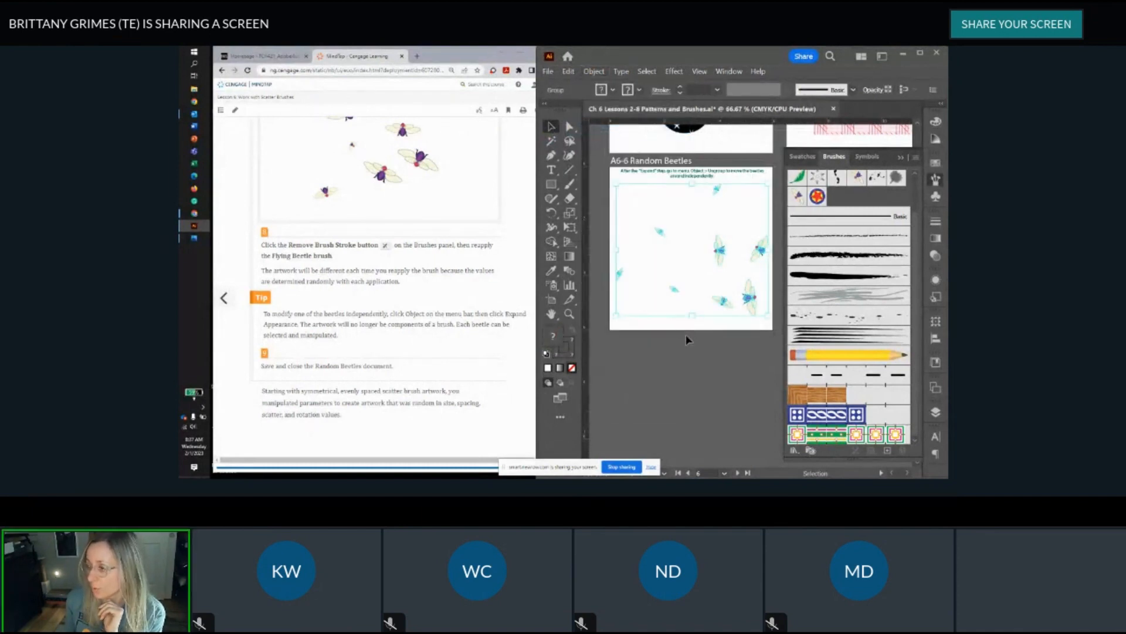
{"action": "left_click", "coordinate": [717, 336]}
Step: Move the middle beetle toward the artboard's centre, a lower beetle to the lower-left corner, and the right-edge beetle up toward the upper-right corner
{"action": "left_click", "coordinate": [721, 252]}
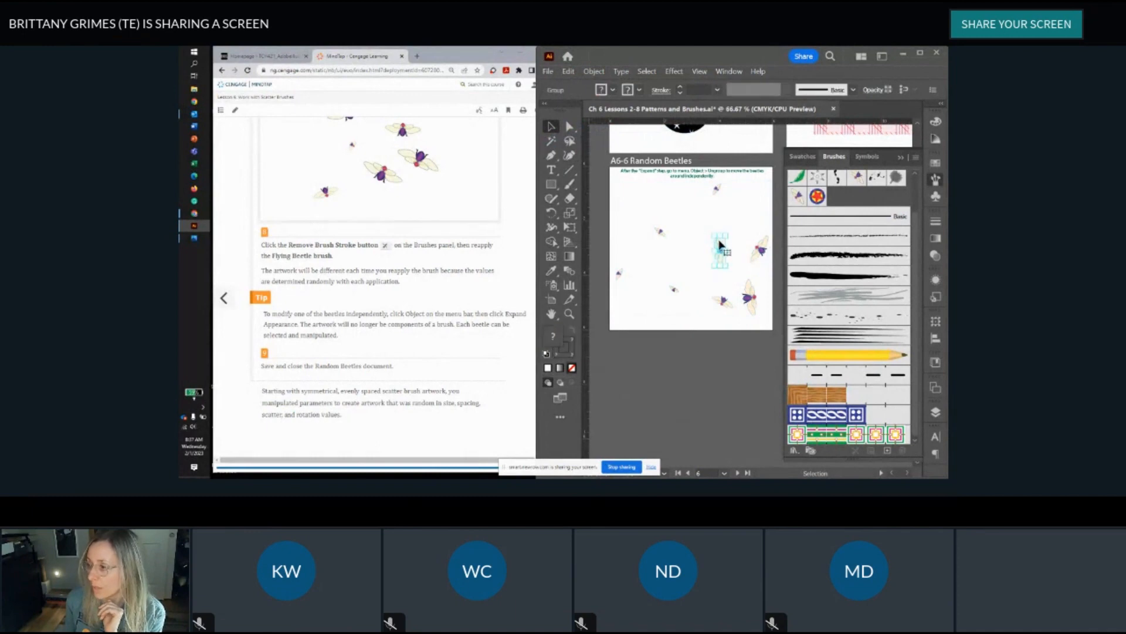
{"action": "scroll", "coordinate": [717, 251], "scroll_direction": "up", "scroll_amount": 2}
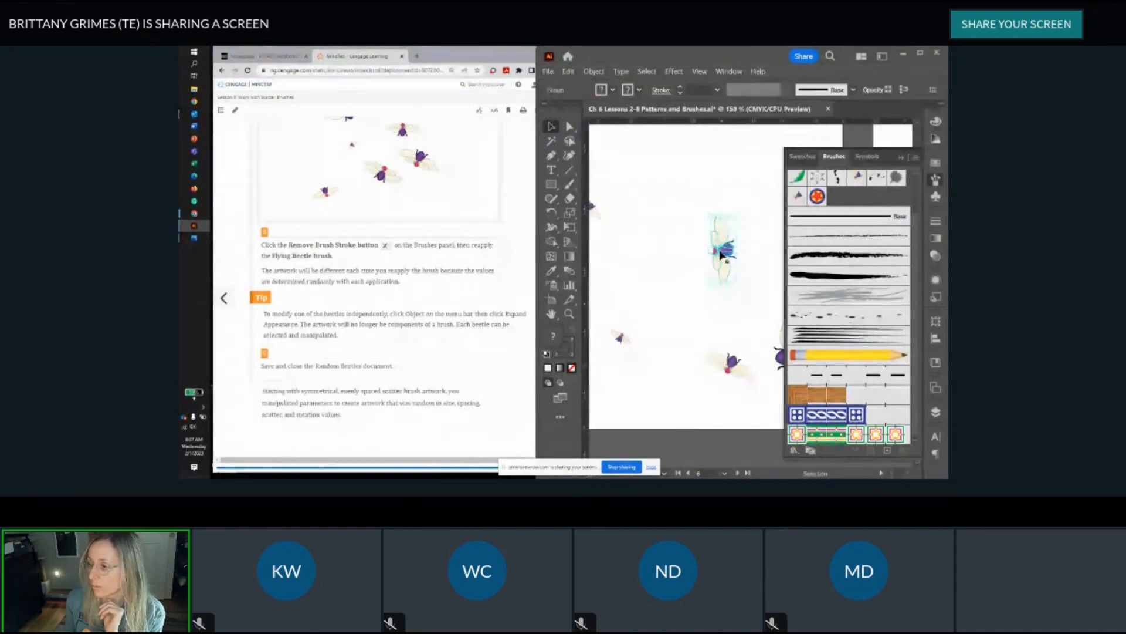
{"action": "scroll", "coordinate": [717, 275], "scroll_direction": "down", "scroll_amount": 2}
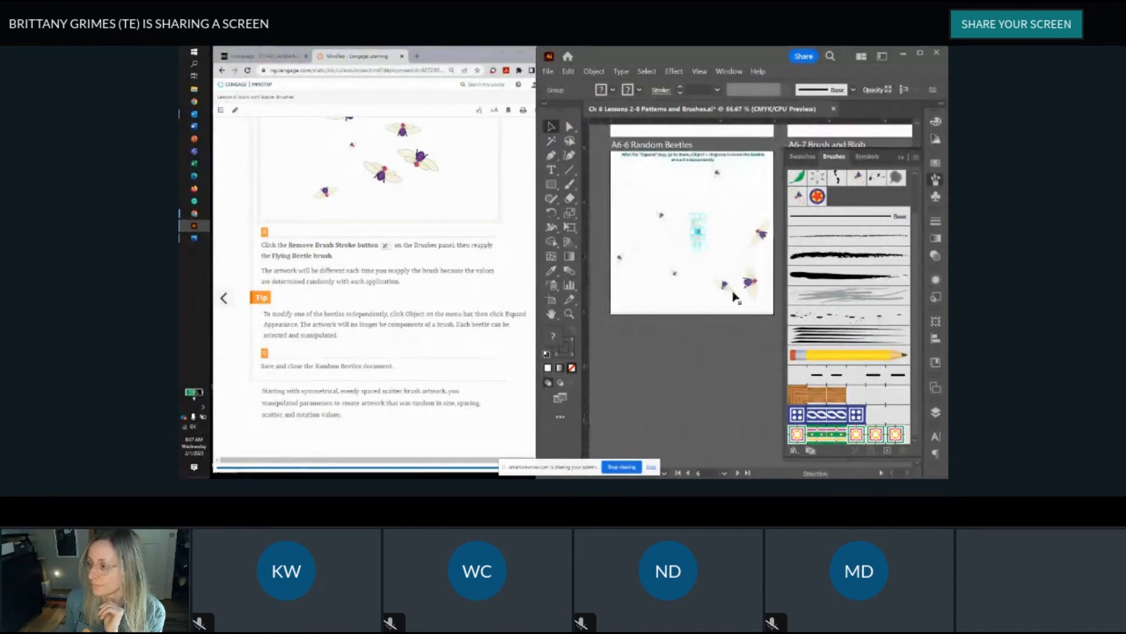
{"action": "left_click_drag", "start_coordinate": [734, 297], "coordinate": [645, 302]}
{"action": "scroll", "coordinate": [667, 329], "scroll_direction": "up", "scroll_amount": 1}
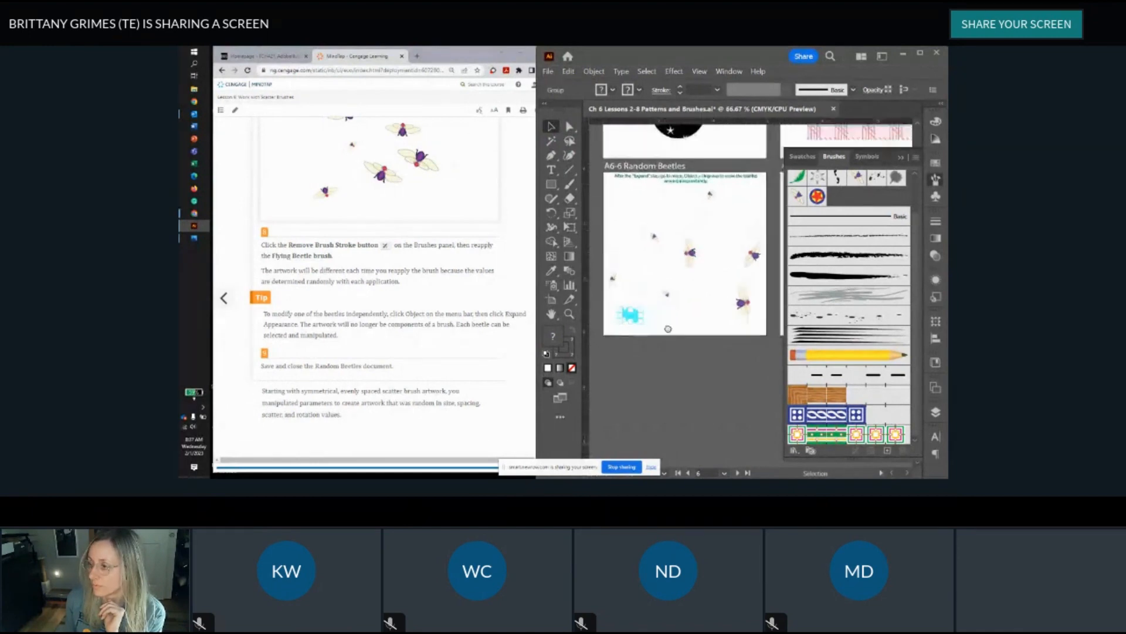
{"action": "scroll", "coordinate": [667, 328], "scroll_direction": "up", "scroll_amount": 1}
{"action": "left_click_drag", "start_coordinate": [738, 321], "coordinate": [733, 235]}
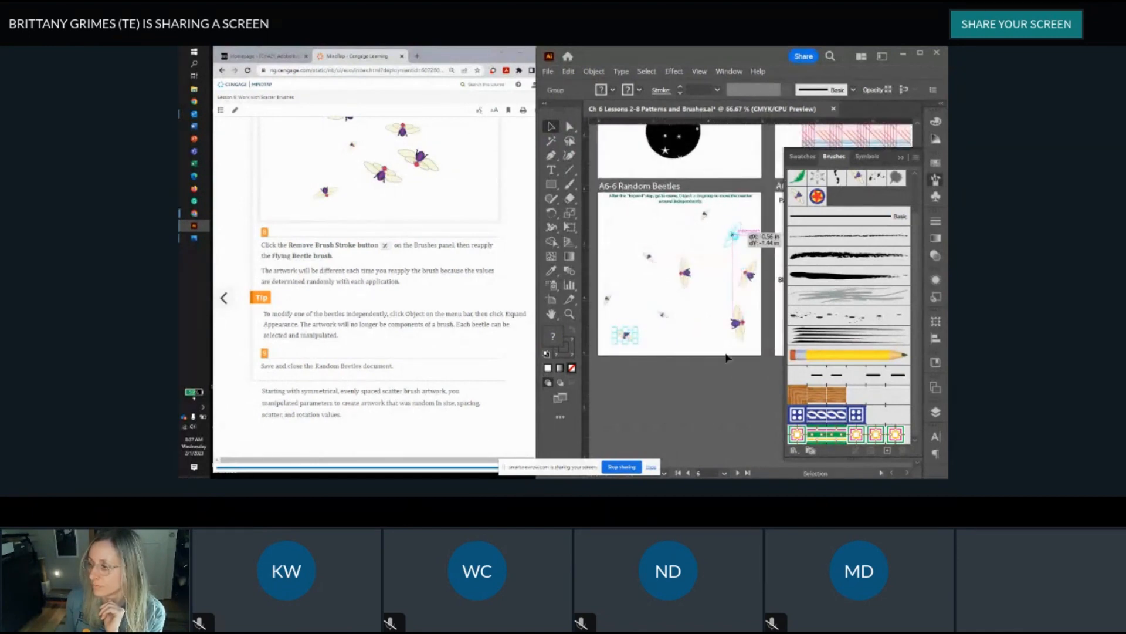
Step: Rotate the large beetle near the artboard's lower-right corner to a diagonal angle
{"action": "left_click", "coordinate": [742, 328]}
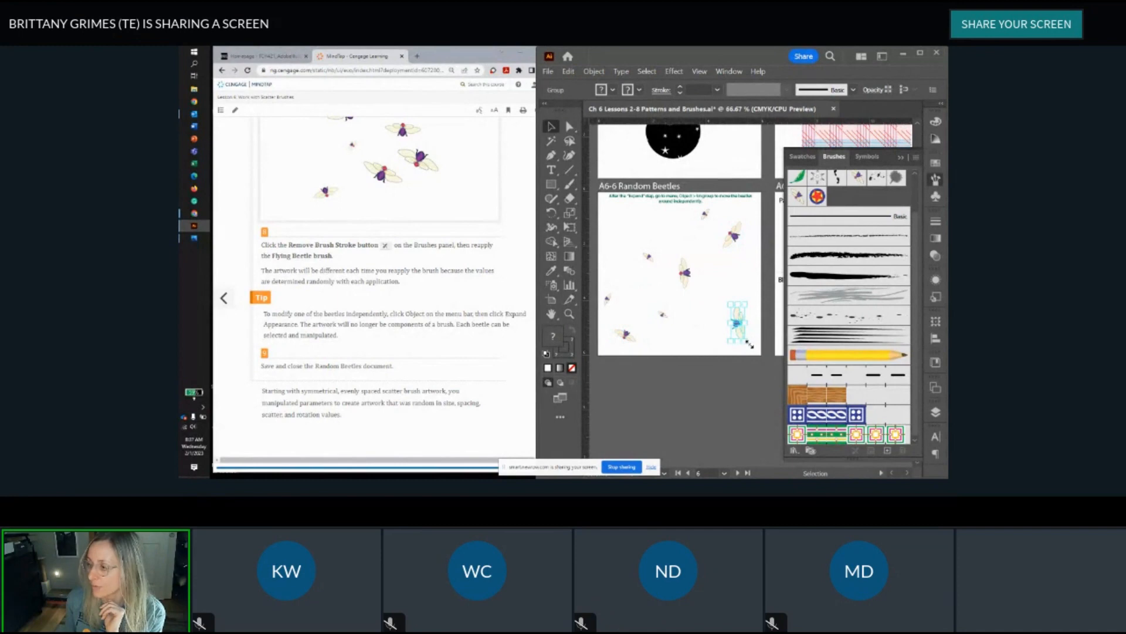
{"action": "left_click_drag", "start_coordinate": [750, 340], "coordinate": [756, 297]}
{"action": "left_click", "coordinate": [704, 327]}
{"action": "left_click_drag", "start_coordinate": [704, 328], "coordinate": [766, 343]}
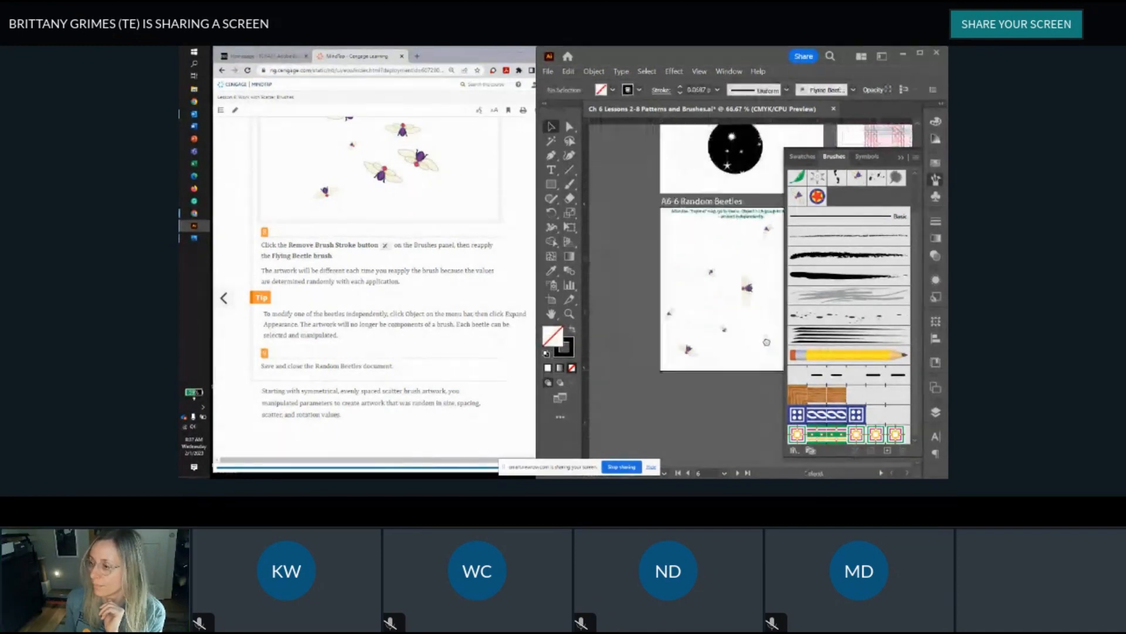
Step: Shift the small beetle in the artboard's upper-left area slightly and place a duplicate of it below
{"action": "left_click", "coordinate": [701, 264]}
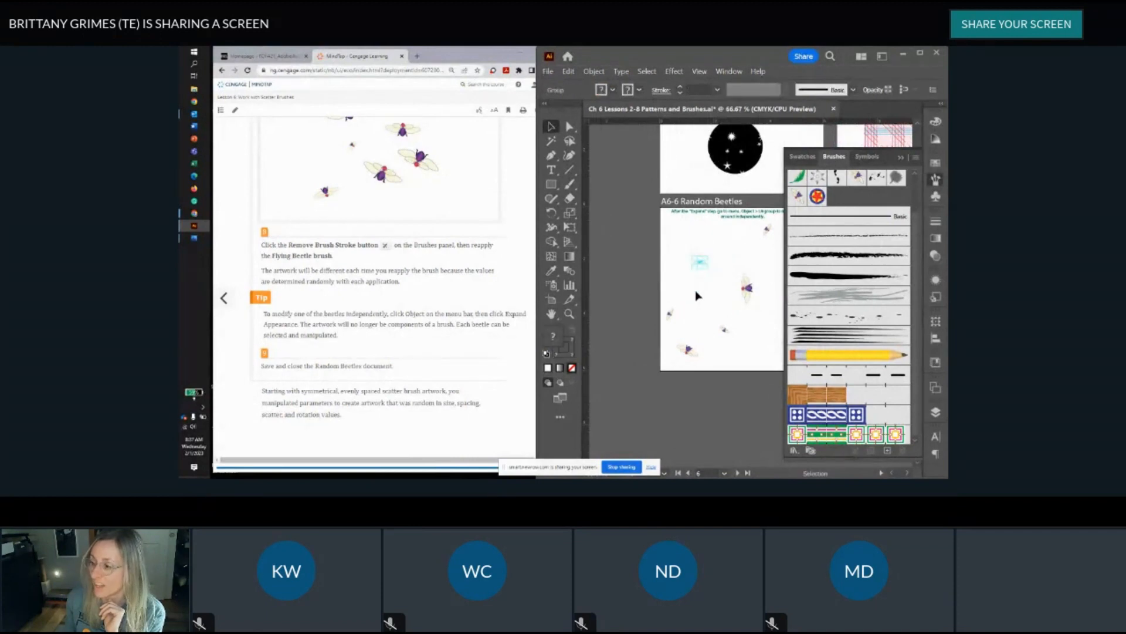
{"action": "key", "text": "ctrl+minus"}
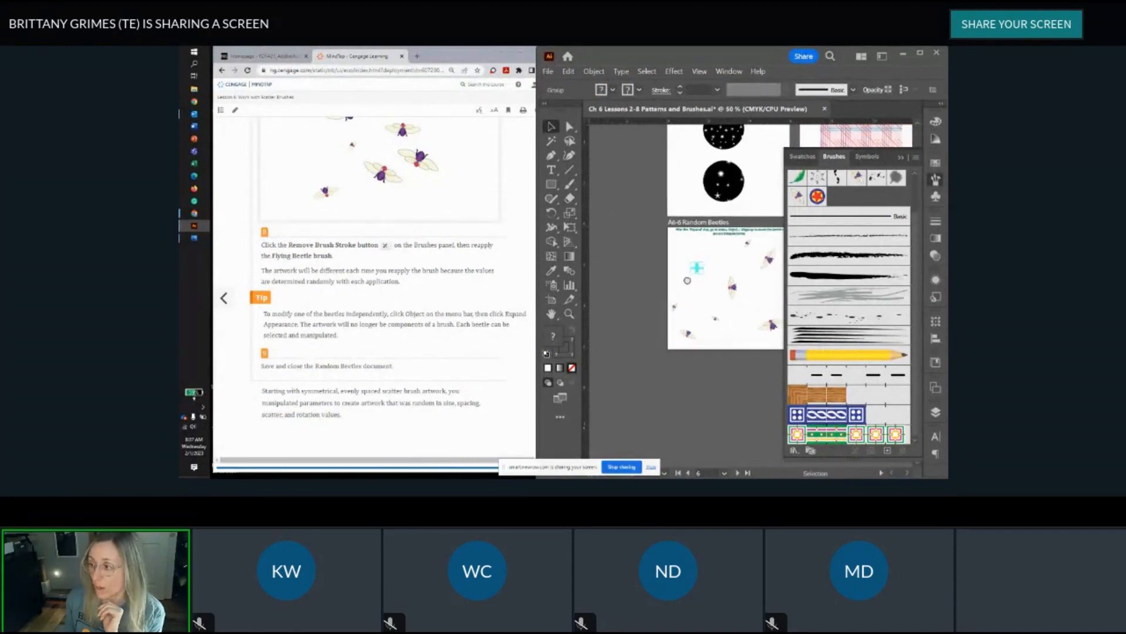
{"action": "left_click_drag", "start_coordinate": [702, 265], "coordinate": [639, 264]}
{"action": "scroll", "coordinate": [640, 262], "scroll_direction": "up", "scroll_amount": 5}
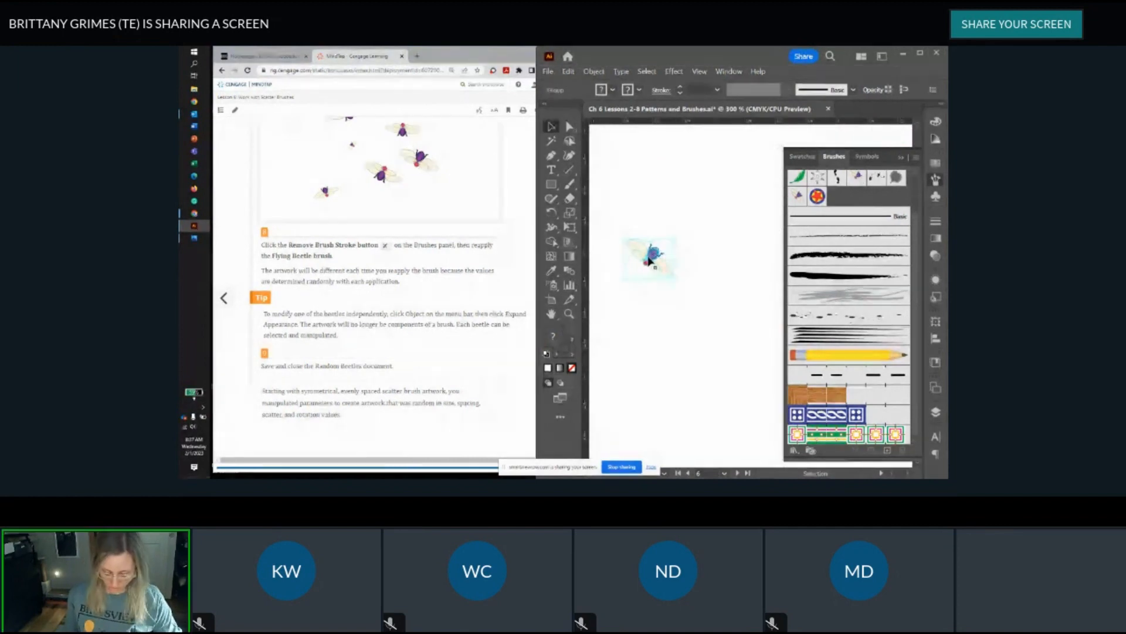
{"action": "left_click_drag", "start_coordinate": [650, 259], "coordinate": [694, 365]}
{"action": "scroll", "coordinate": [704, 367], "scroll_direction": "down", "scroll_amount": 6}
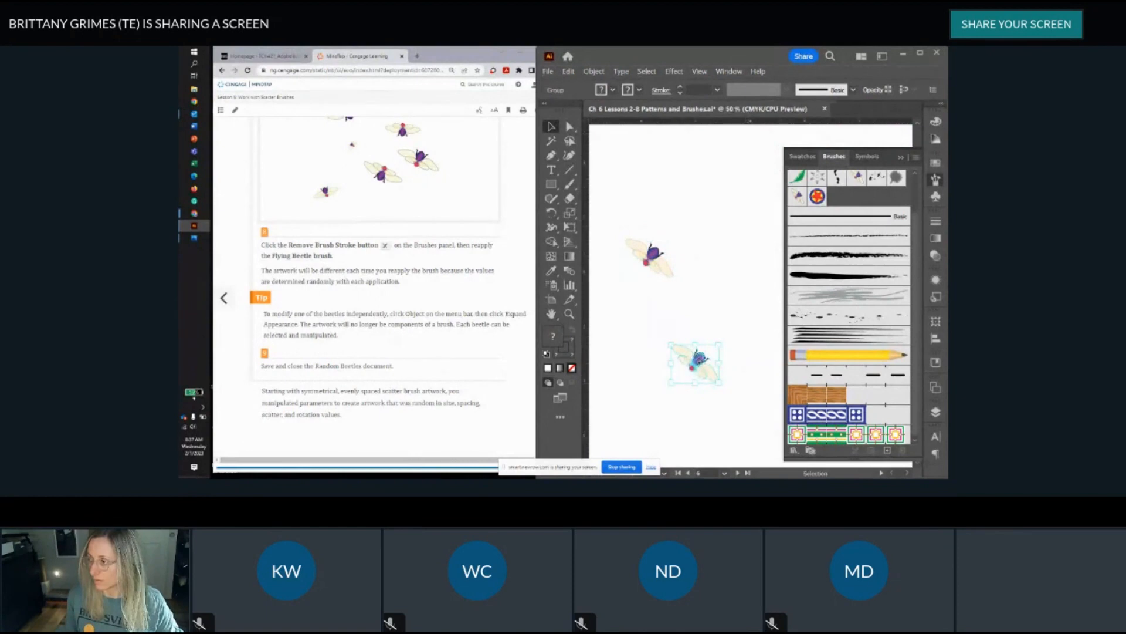
{"action": "scroll", "coordinate": [708, 366], "scroll_direction": "down", "scroll_amount": 2}
{"action": "scroll", "coordinate": [708, 365], "scroll_direction": "right", "scroll_amount": 2}
{"action": "left_click", "coordinate": [713, 395]}
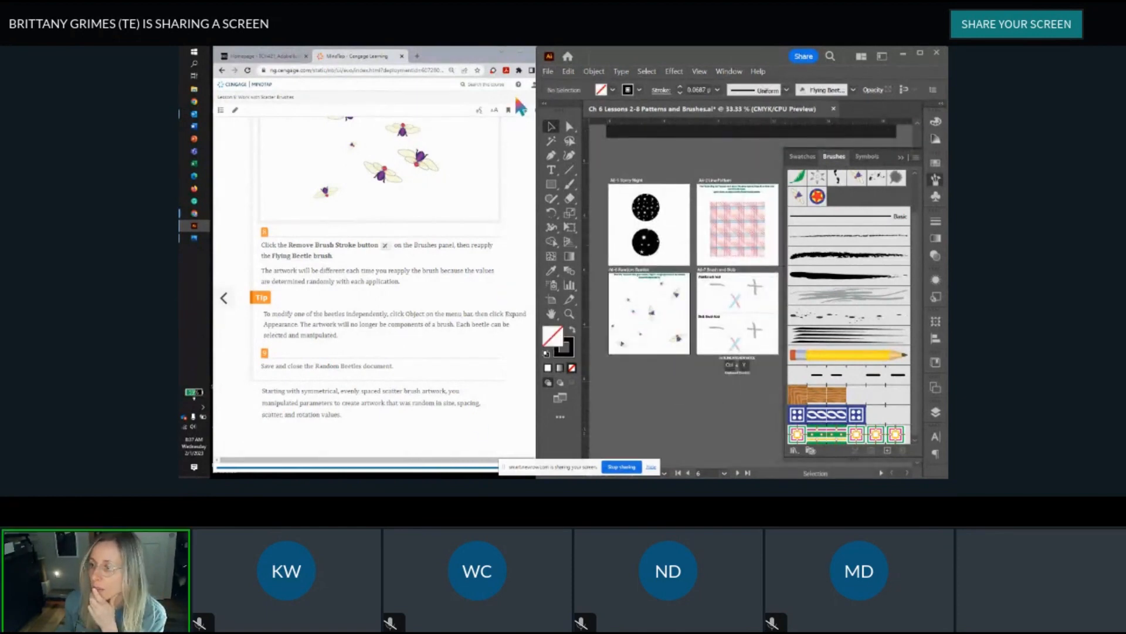
Step: Switch to MindTap, open Lesson 7: Compare the Paintbrush Tool to the Blob Brush Tool, and collapse the Brushes panel in Illustrator
{"action": "left_click", "coordinate": [528, 108]}
{"action": "left_click", "coordinate": [544, 100]}
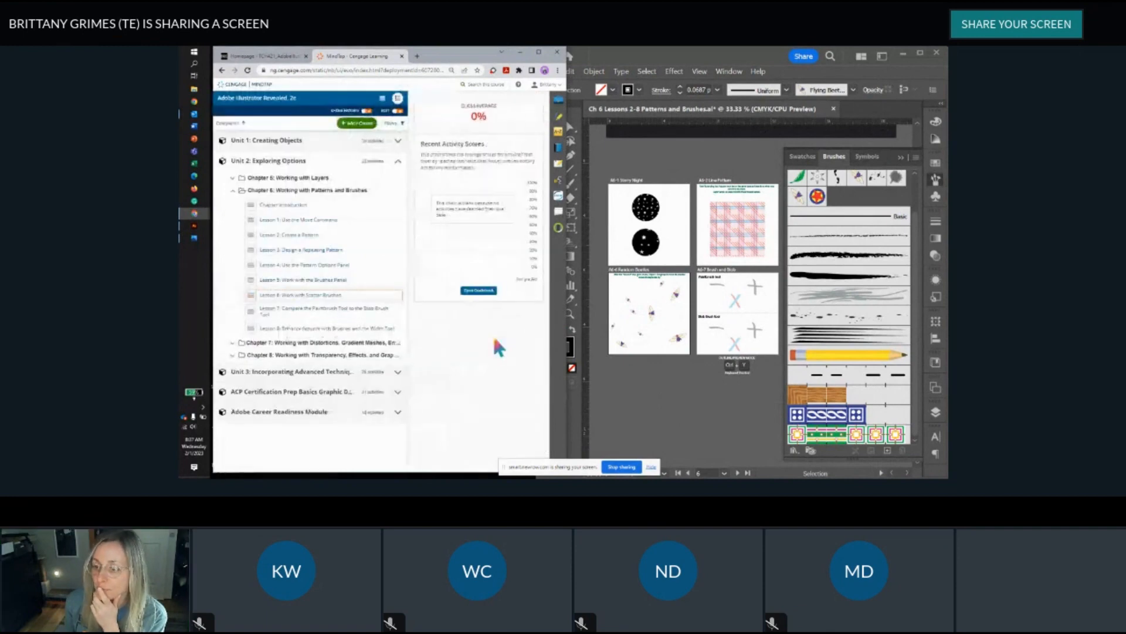
{"action": "left_click", "coordinate": [334, 315]}
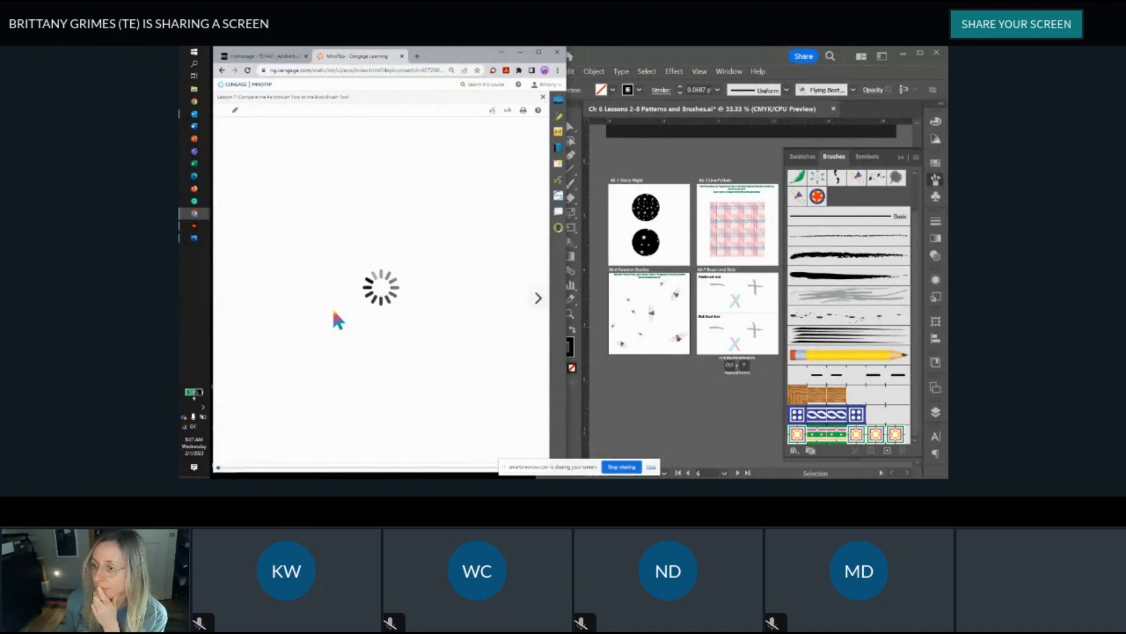
{"action": "left_click", "coordinate": [902, 157]}
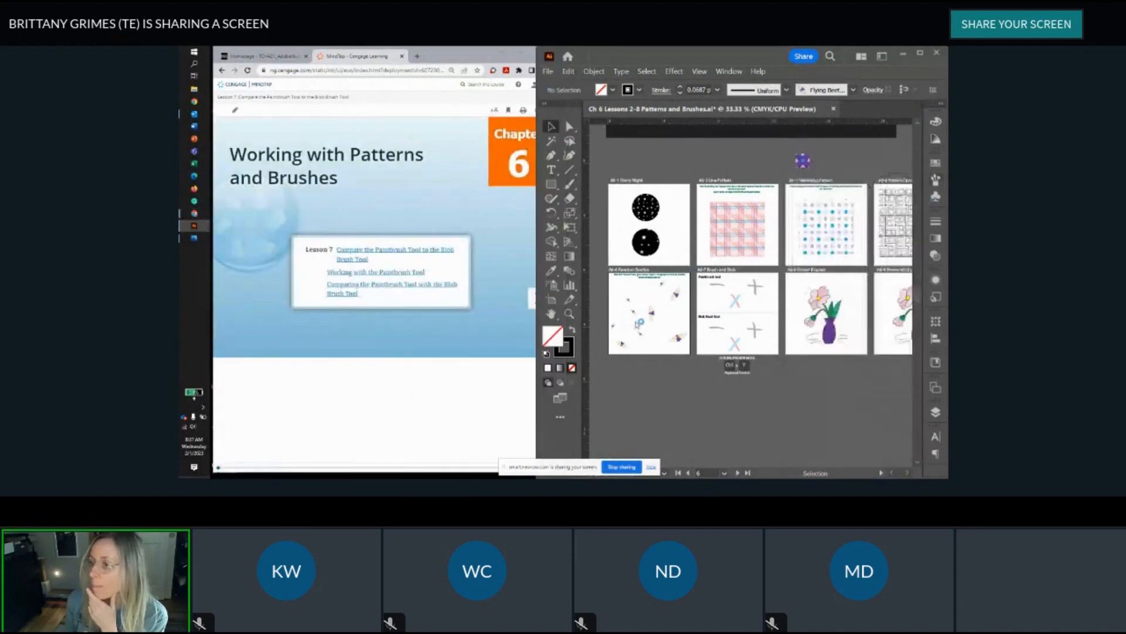
Step: Read through Lesson 7 in MindTap up to the Use the Paintbrush Tool instructions
{"action": "left_click", "coordinate": [509, 343]}
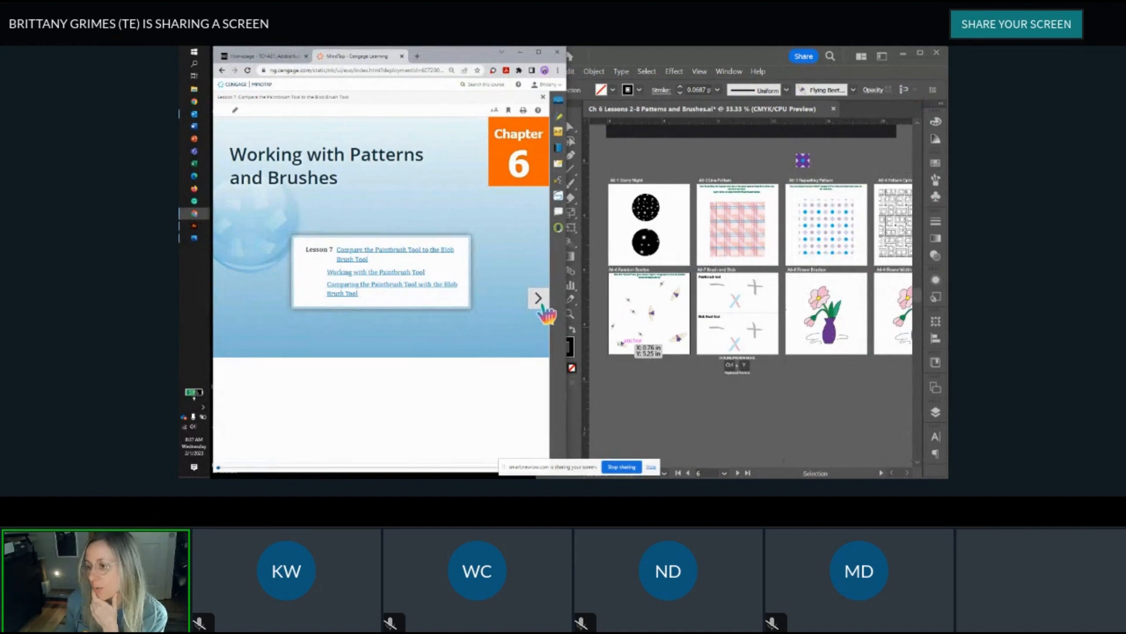
{"action": "left_click", "coordinate": [541, 309]}
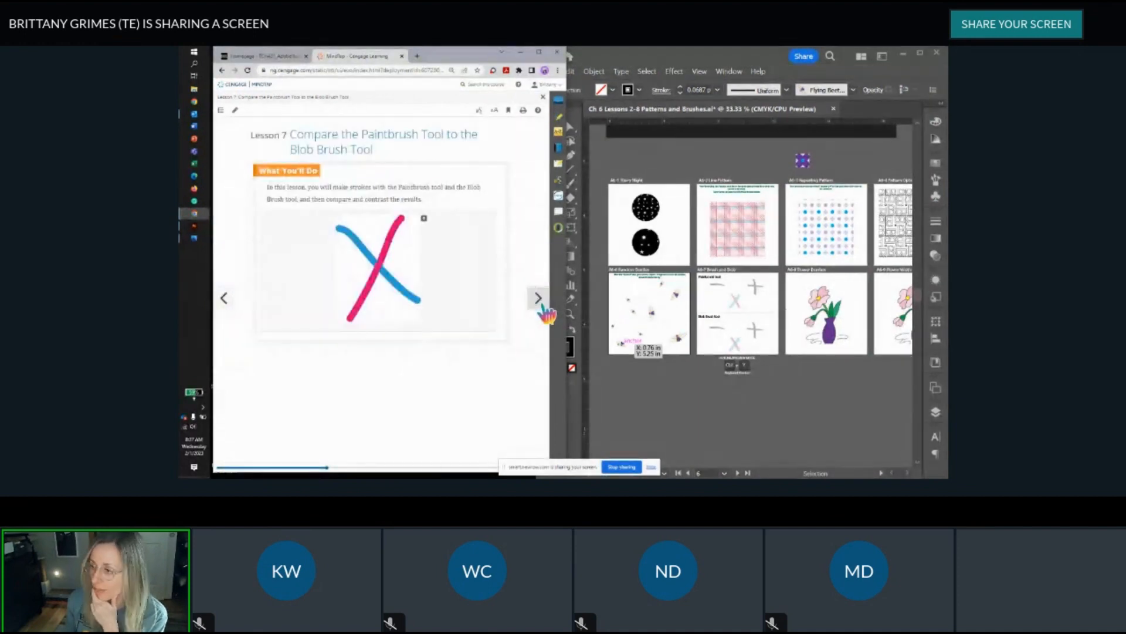
{"action": "left_click", "coordinate": [542, 308]}
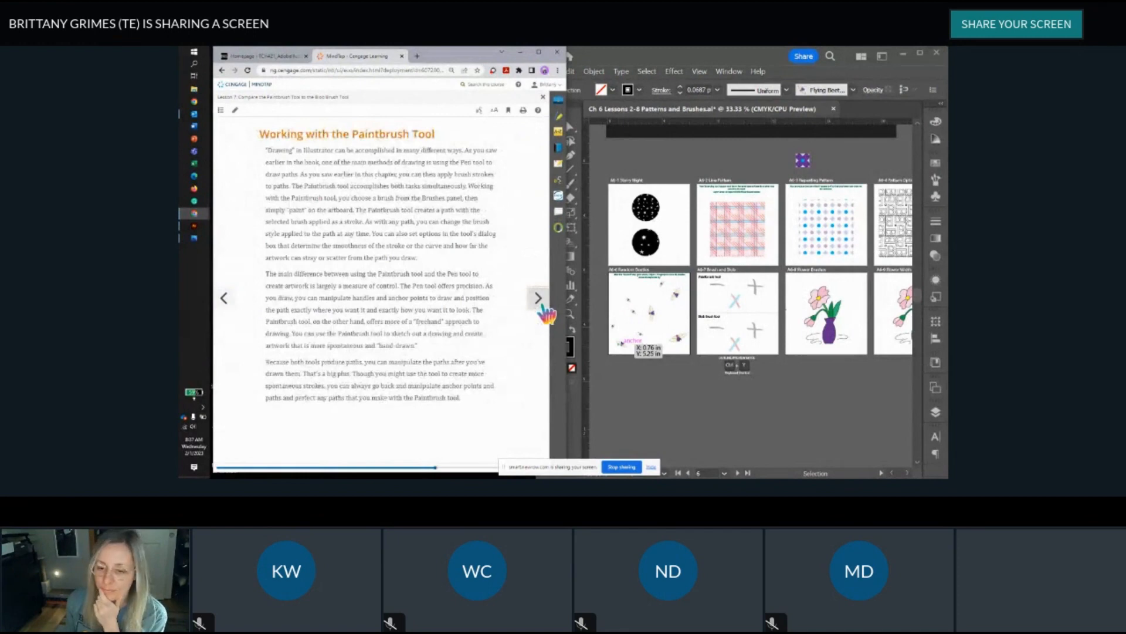
{"action": "left_click", "coordinate": [541, 309]}
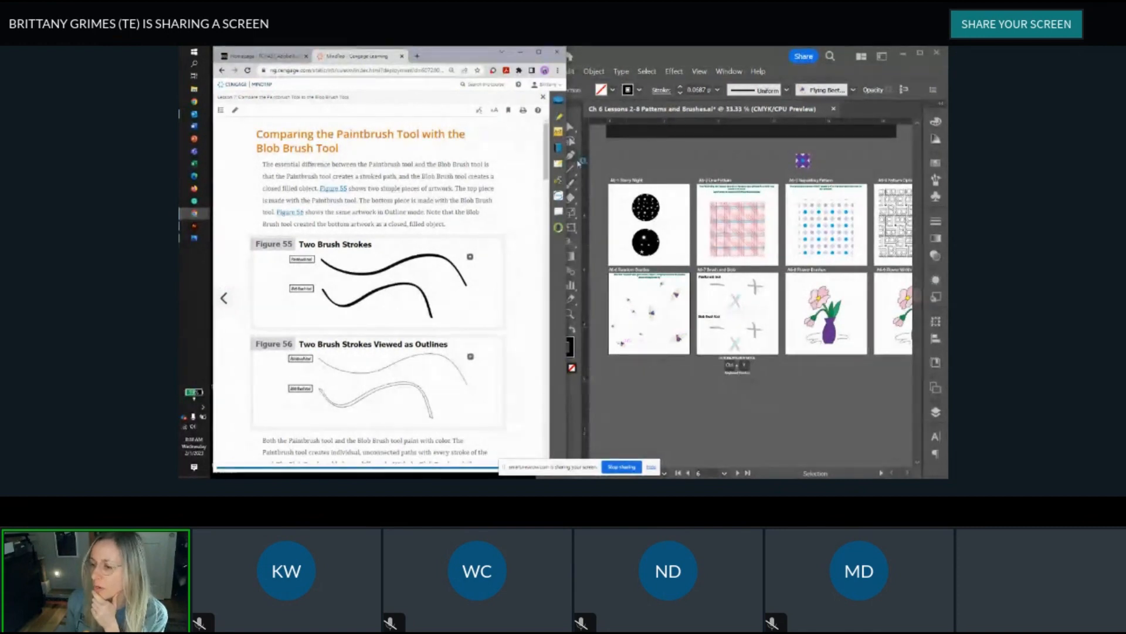
{"action": "scroll", "coordinate": [369, 345], "scroll_direction": "down", "scroll_amount": 7}
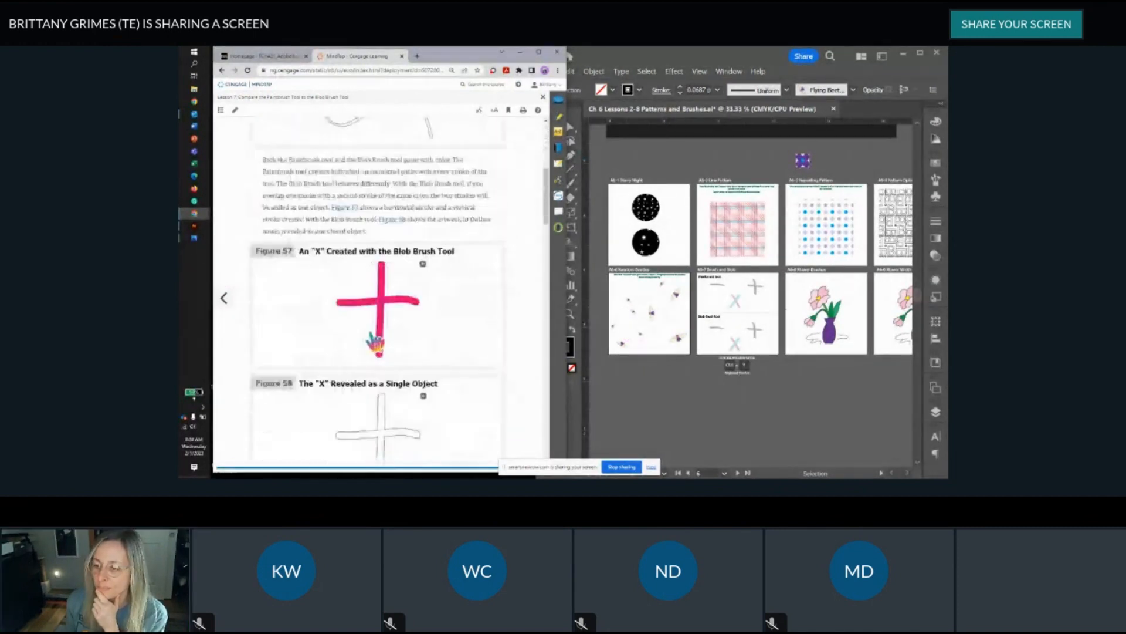
{"action": "scroll", "coordinate": [376, 344], "scroll_direction": "down", "scroll_amount": 8}
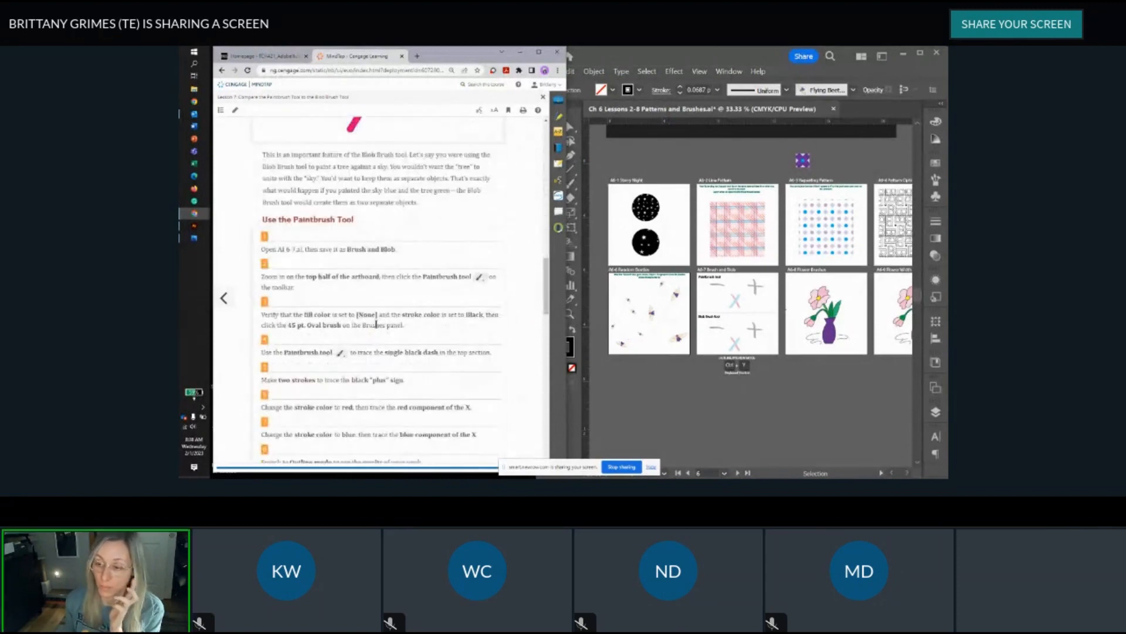
Step: Switch to Illustrator and choose the Paintbrush tool with the 45 pt. Oval brush for the A6-7 Brush and Blob artboard
{"action": "left_click", "coordinate": [642, 160]}
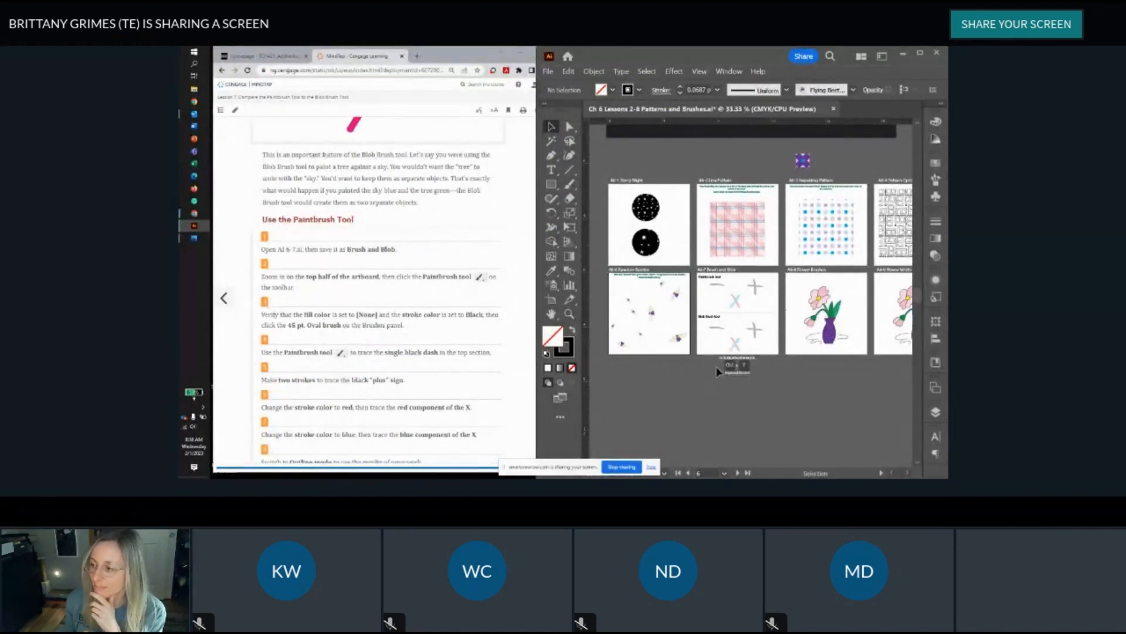
{"action": "scroll", "coordinate": [735, 326], "scroll_direction": "up", "scroll_amount": 3}
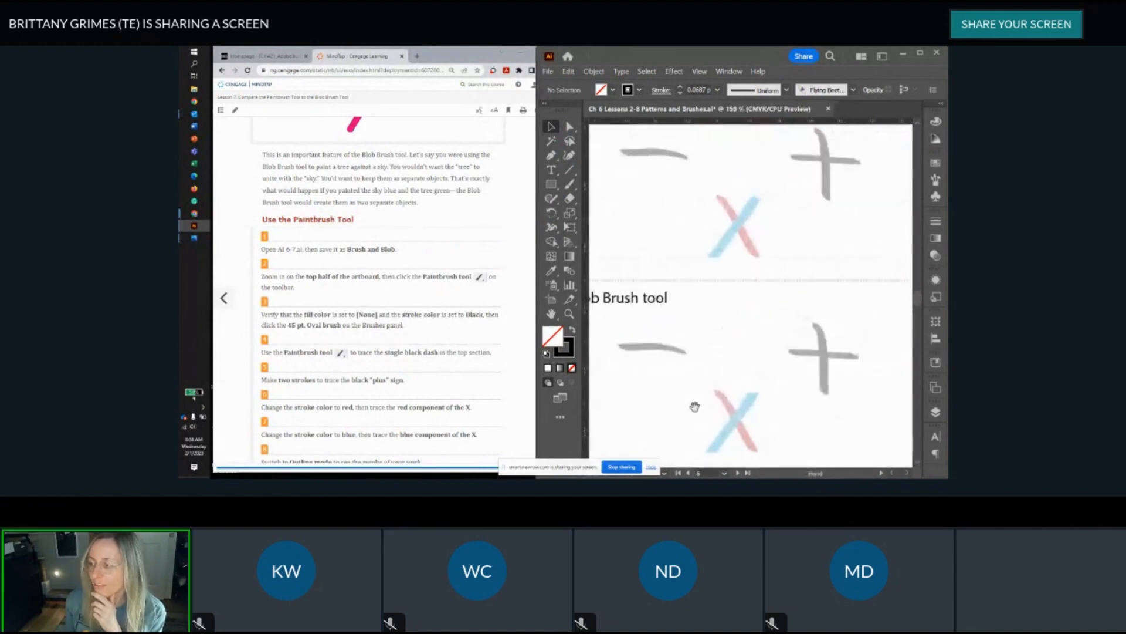
{"action": "scroll", "coordinate": [718, 391], "scroll_direction": "down", "scroll_amount": 3}
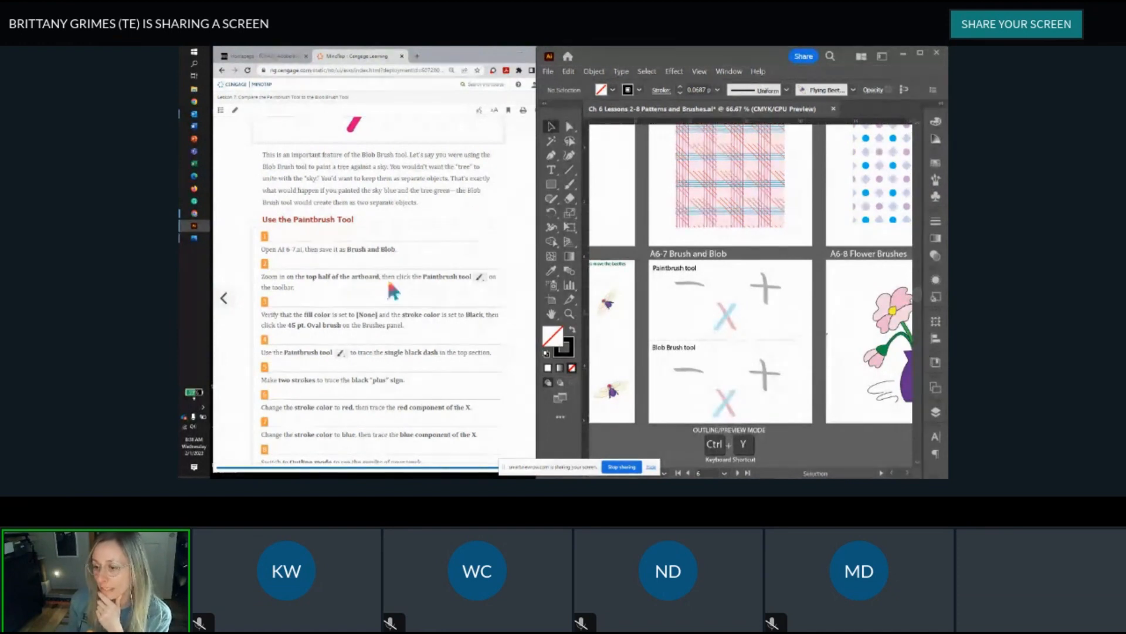
{"action": "scroll", "coordinate": [381, 280], "scroll_direction": "down", "scroll_amount": 3}
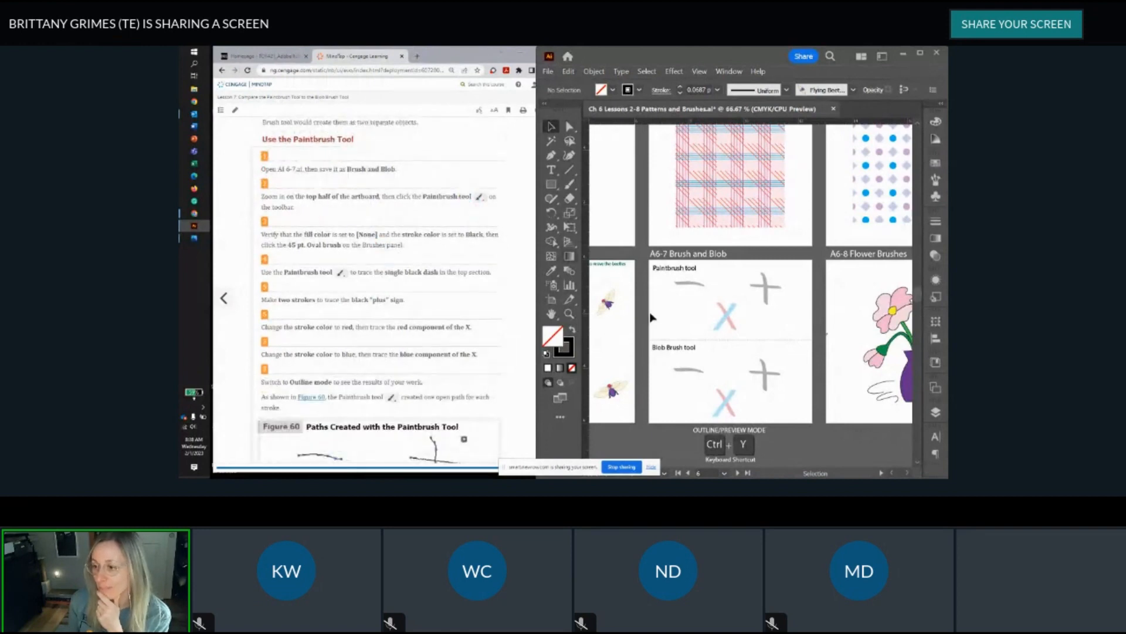
{"action": "scroll", "coordinate": [717, 341], "scroll_direction": "up", "scroll_amount": 2}
{"action": "scroll", "coordinate": [717, 340], "scroll_direction": "up", "scroll_amount": 2}
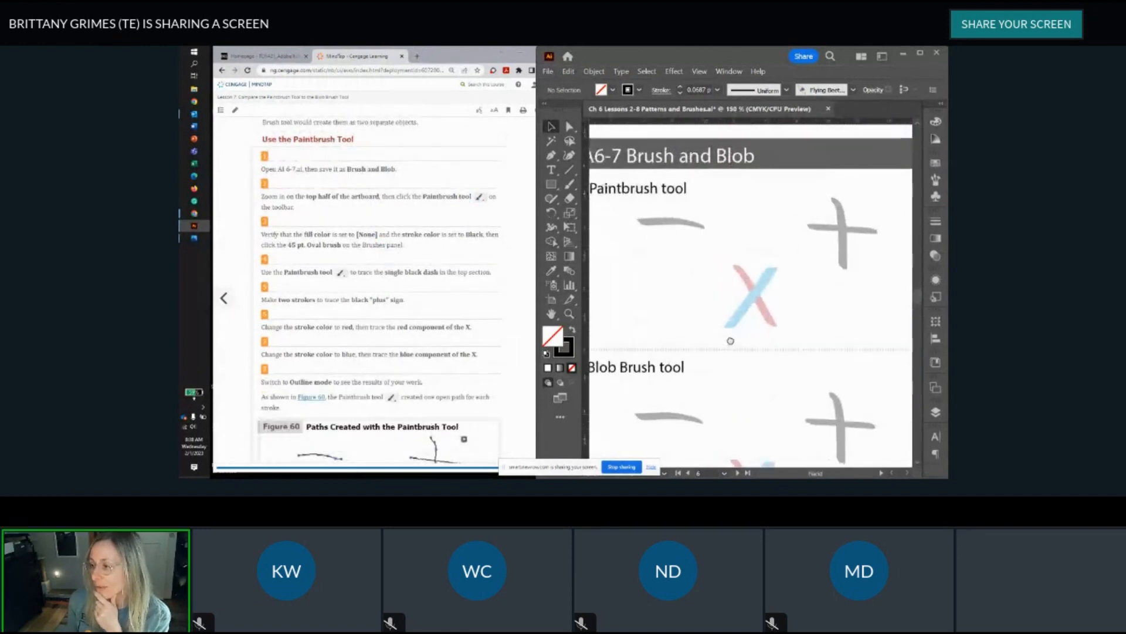
{"action": "scroll", "coordinate": [733, 343], "scroll_direction": "down", "scroll_amount": 3}
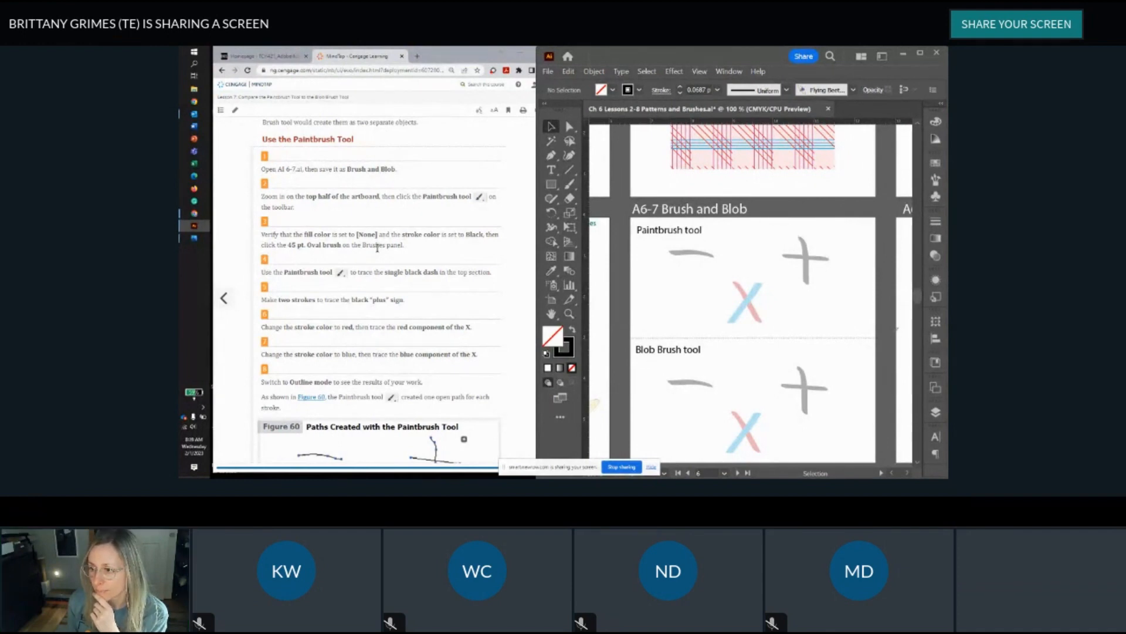
{"action": "left_click", "coordinate": [569, 184]}
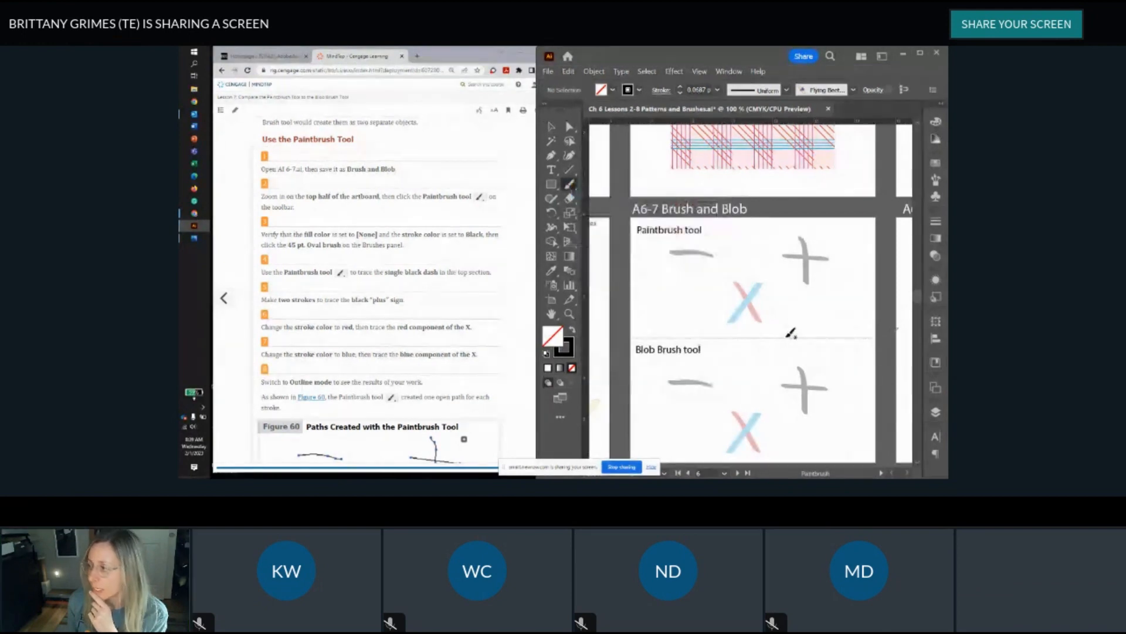
{"action": "left_click", "coordinate": [936, 182]}
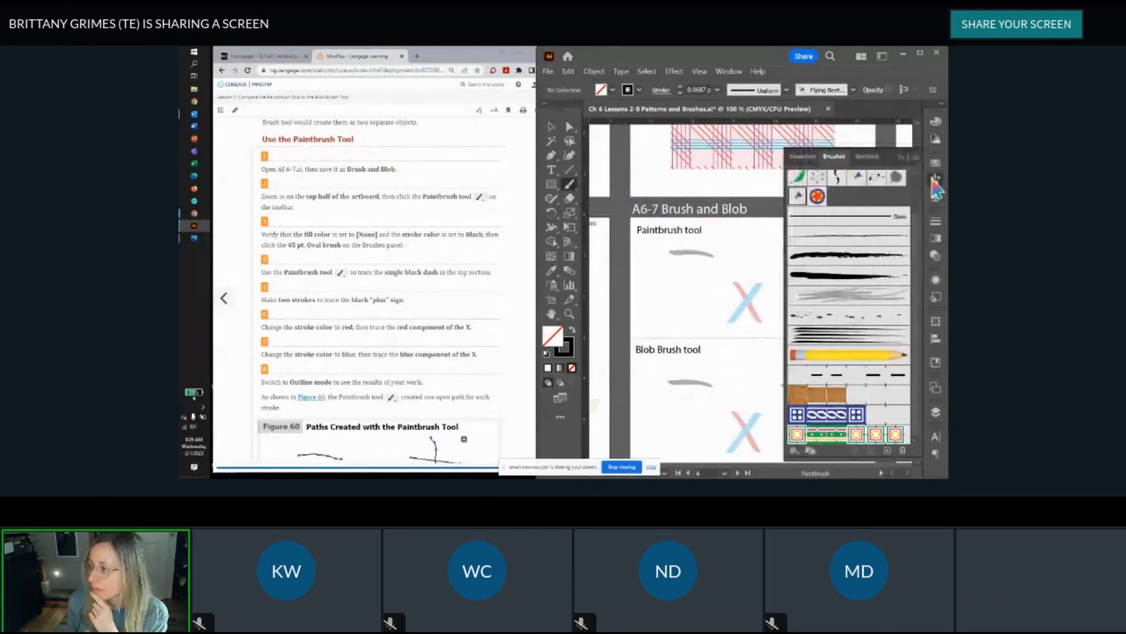
{"action": "scroll", "coordinate": [867, 199], "scroll_direction": "up", "scroll_amount": 2}
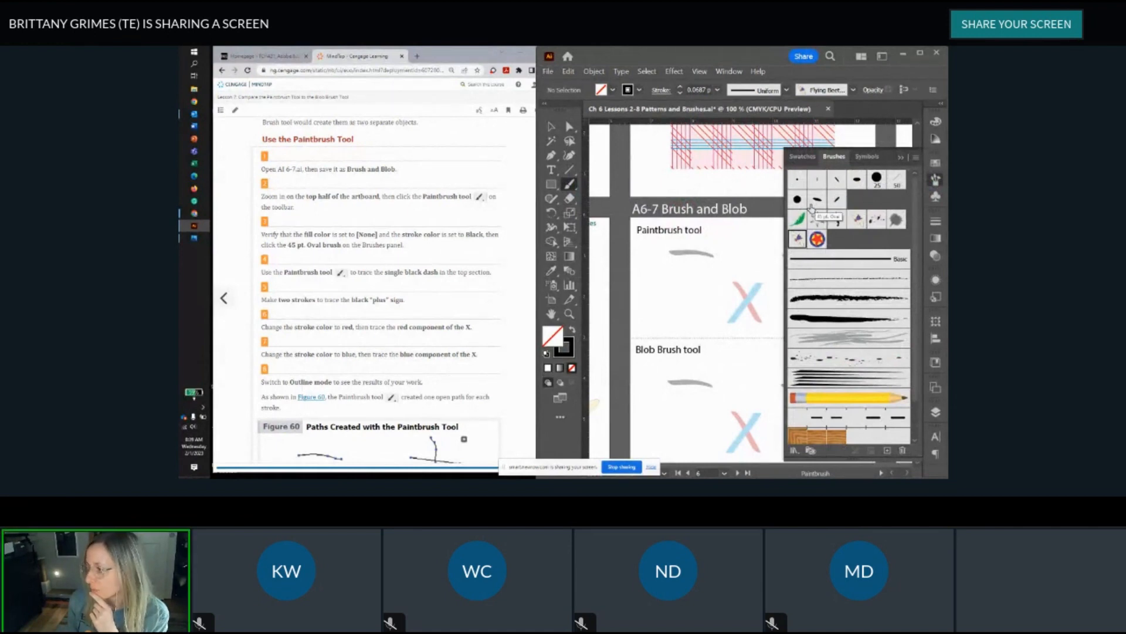
{"action": "left_click", "coordinate": [815, 200]}
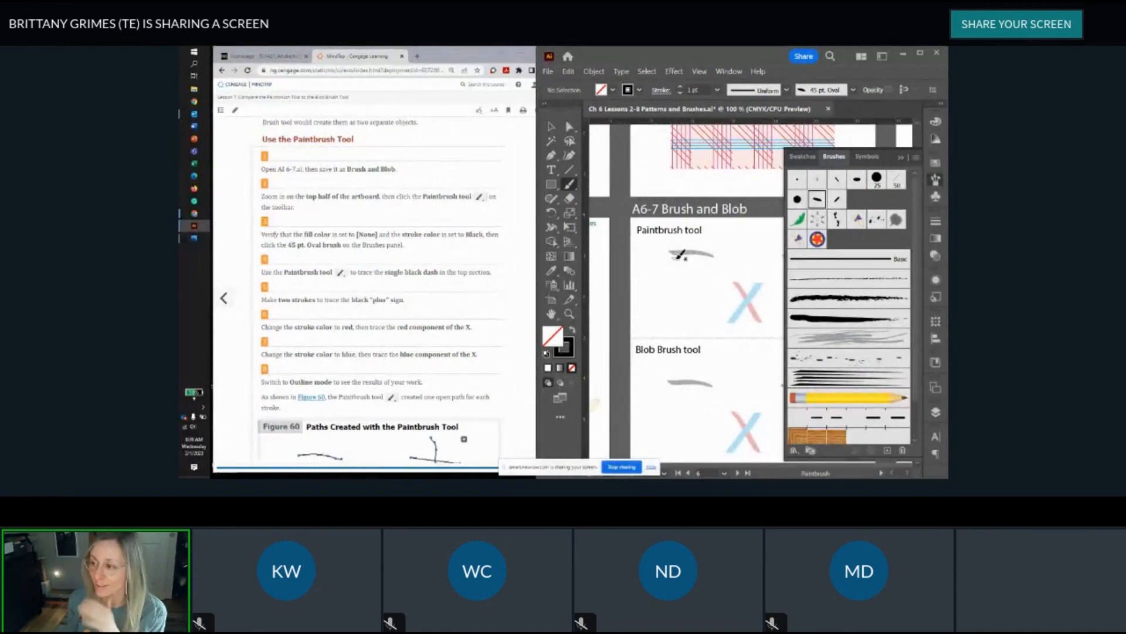
Step: Trace the single dash in the Paintbrush tool section with one black brush stroke
{"action": "scroll", "coordinate": [423, 255], "scroll_direction": "down", "scroll_amount": 1}
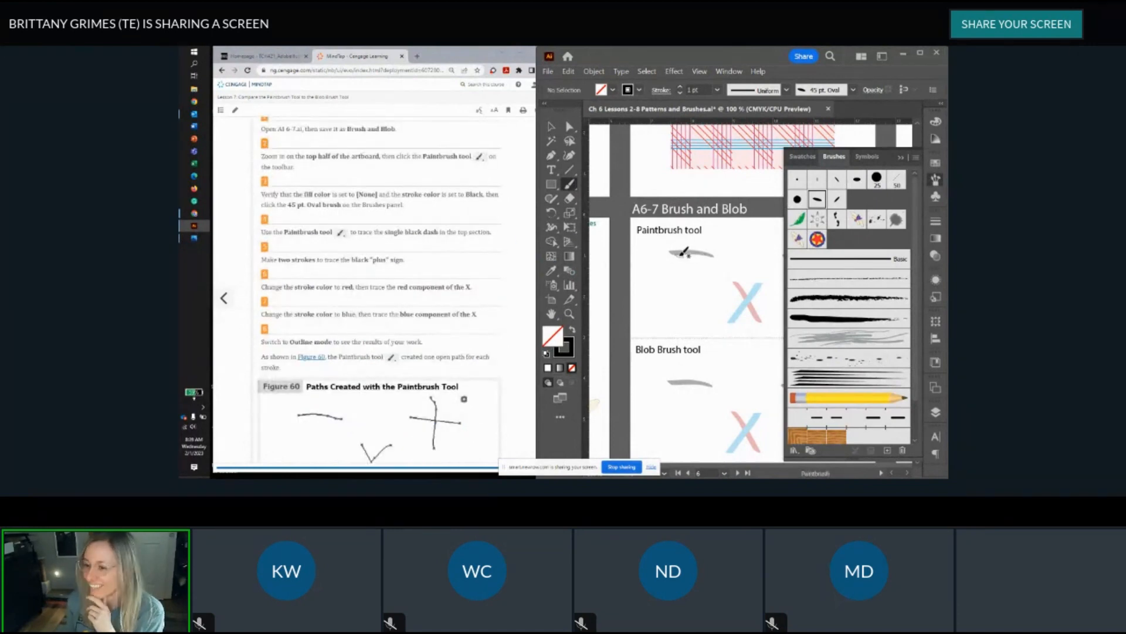
{"action": "key", "text": "ctrl+plus"}
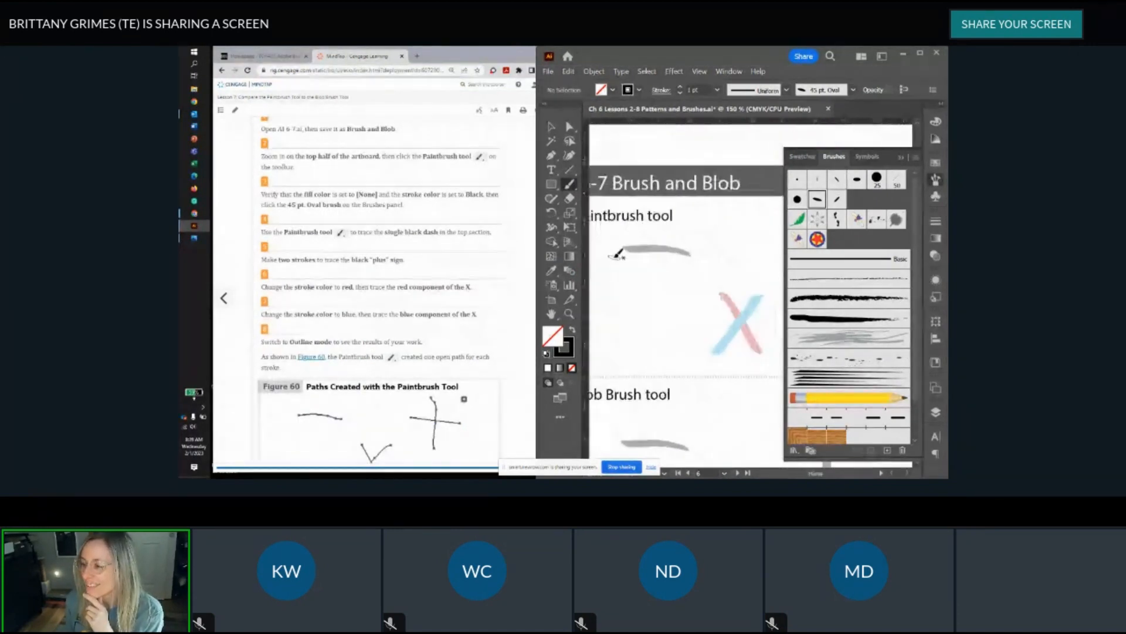
{"action": "left_click_drag", "start_coordinate": [613, 256], "coordinate": [639, 252]}
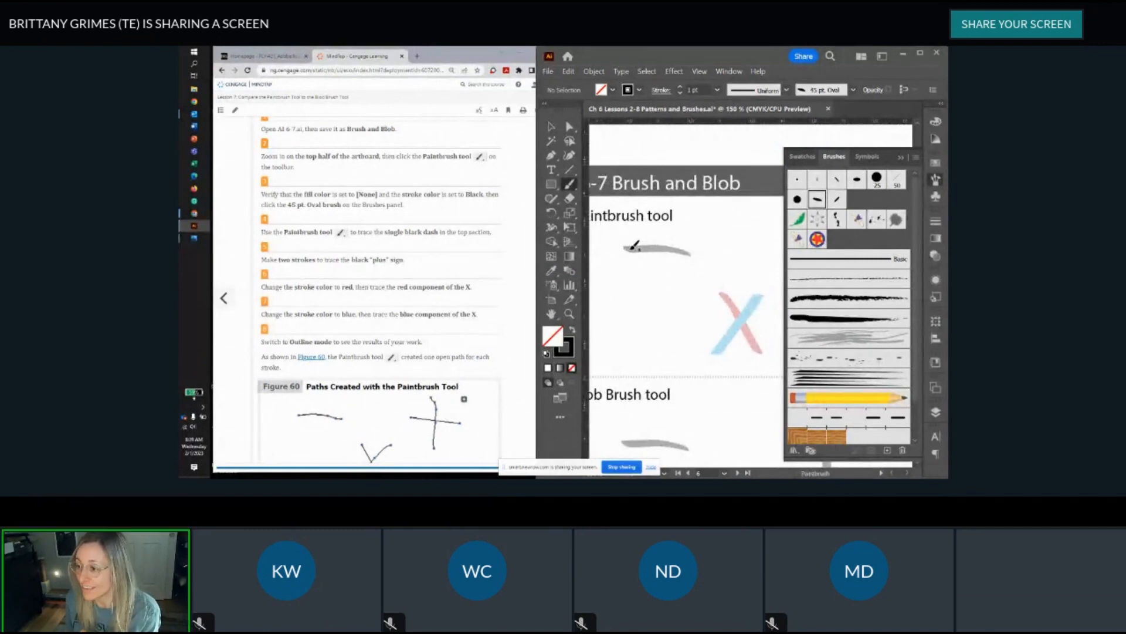
{"action": "left_click_drag", "start_coordinate": [625, 250], "coordinate": [645, 249]}
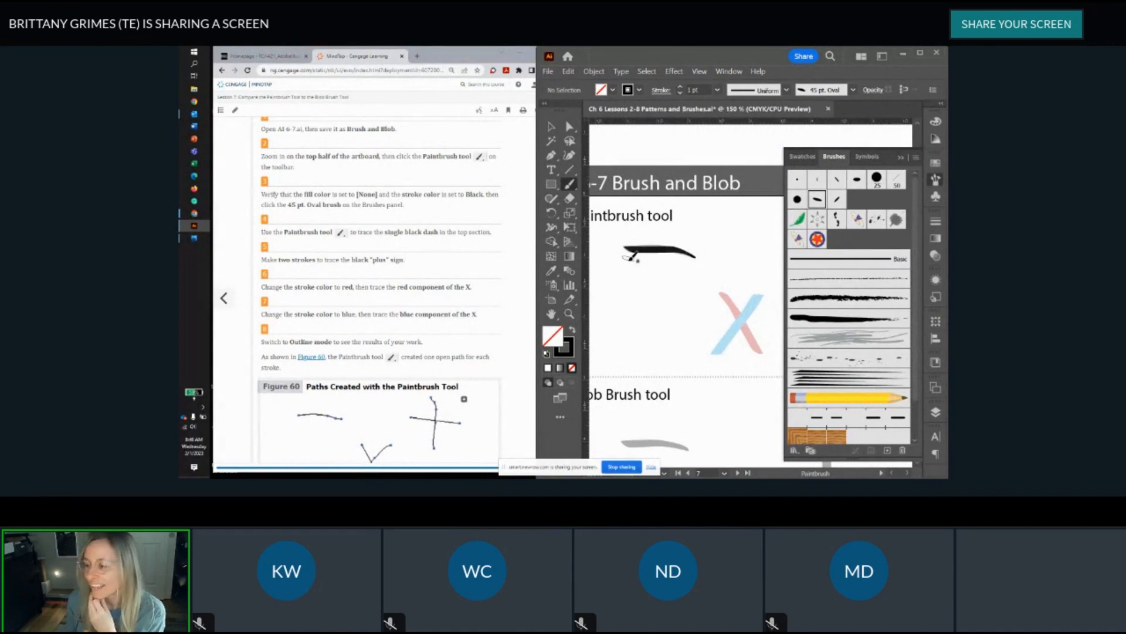
Step: Trace the plus sign in the Paintbrush tool section with two black strokes, one vertical and one horizontal
{"action": "scroll", "coordinate": [654, 276], "scroll_direction": "down", "scroll_amount": 1}
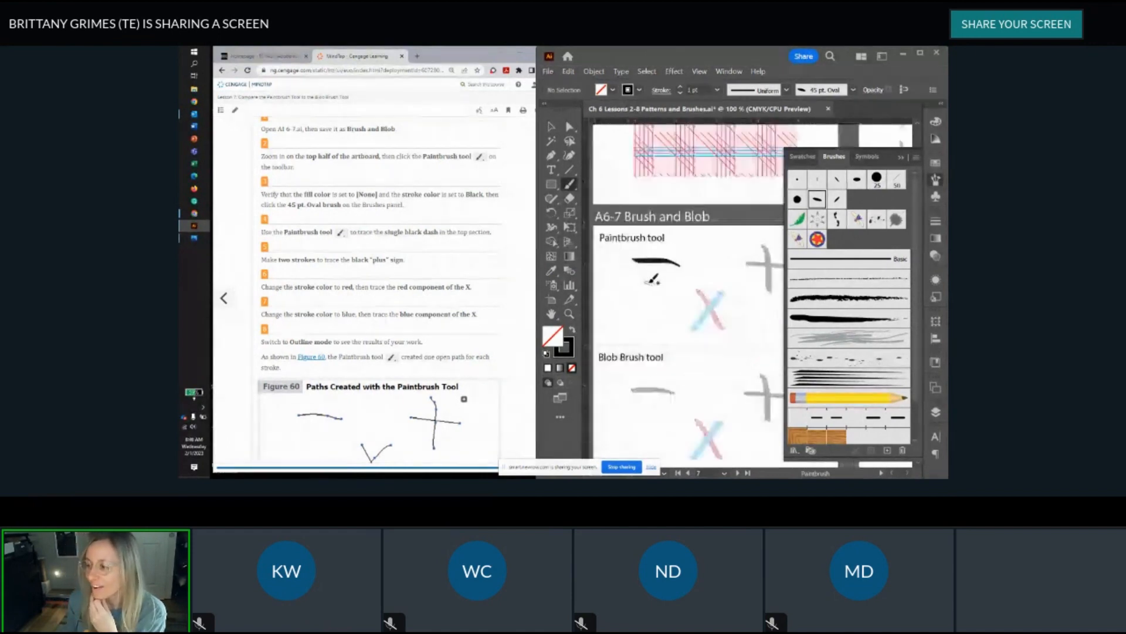
{"action": "left_click_drag", "start_coordinate": [643, 280], "coordinate": [616, 276]}
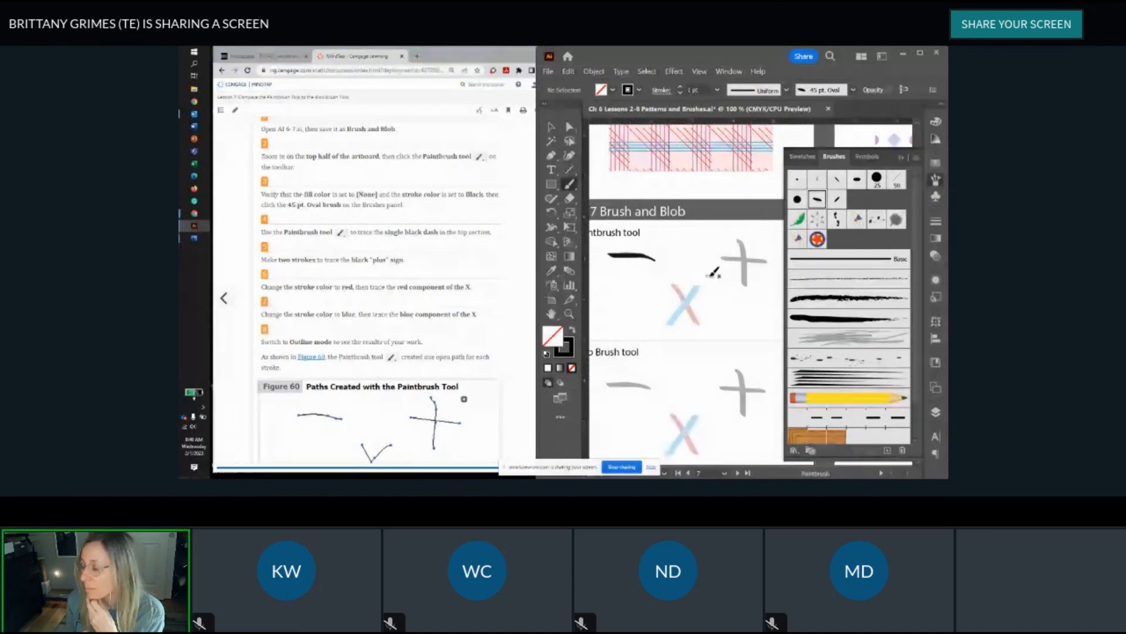
{"action": "key", "text": "ctrl+equal"}
{"action": "key", "text": "ctrl+equal"}
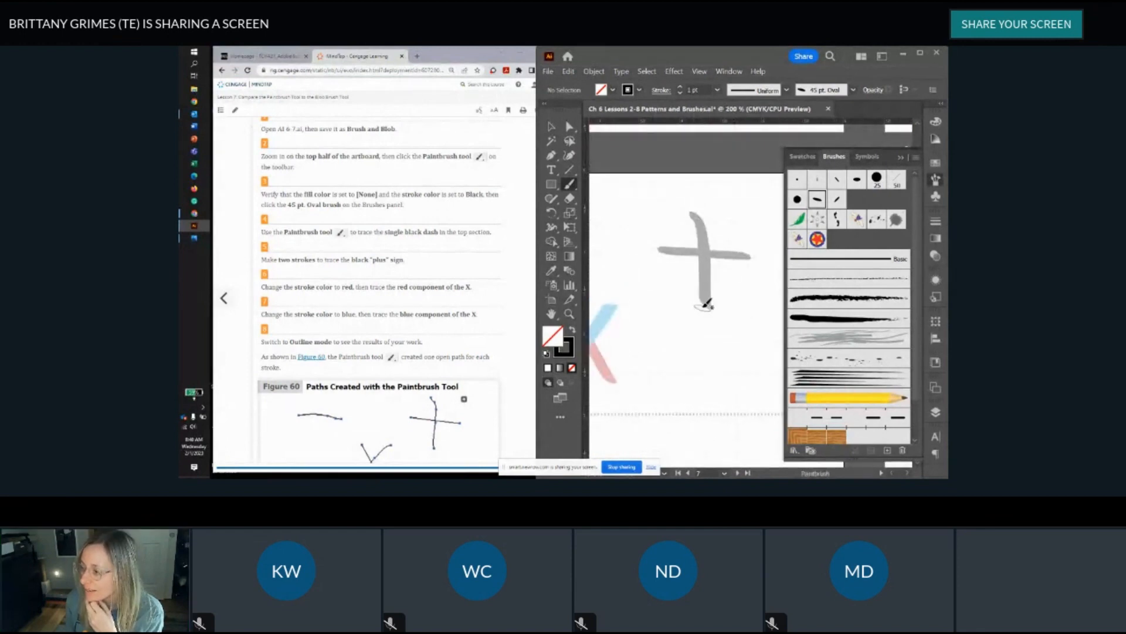
{"action": "left_click_drag", "start_coordinate": [706, 301], "coordinate": [701, 214]}
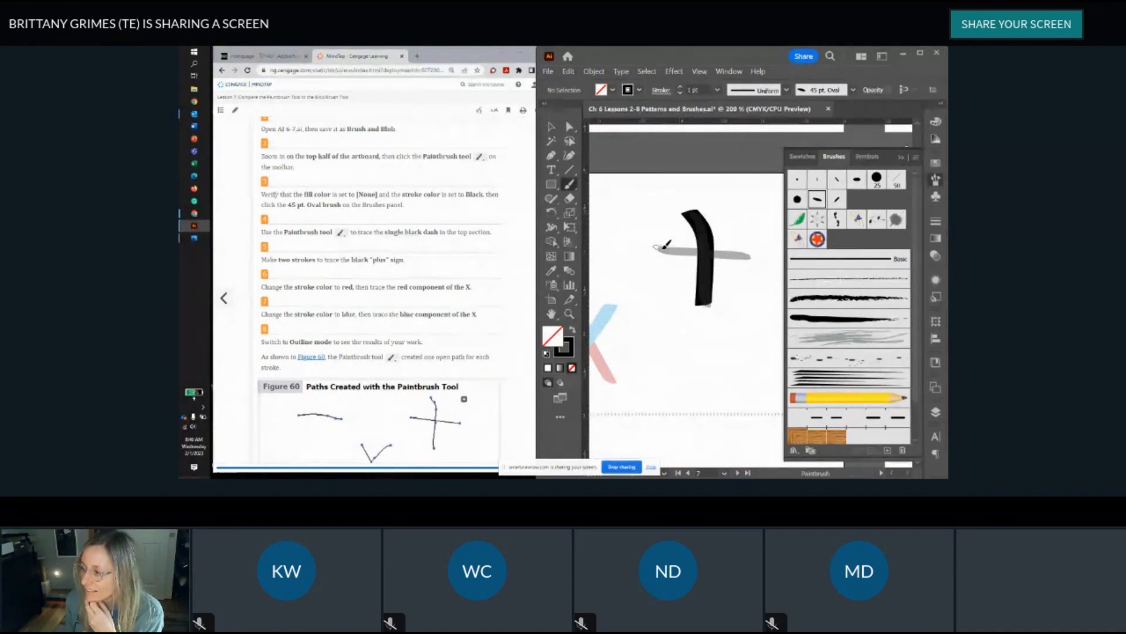
{"action": "left_click_drag", "start_coordinate": [655, 247], "coordinate": [755, 252]}
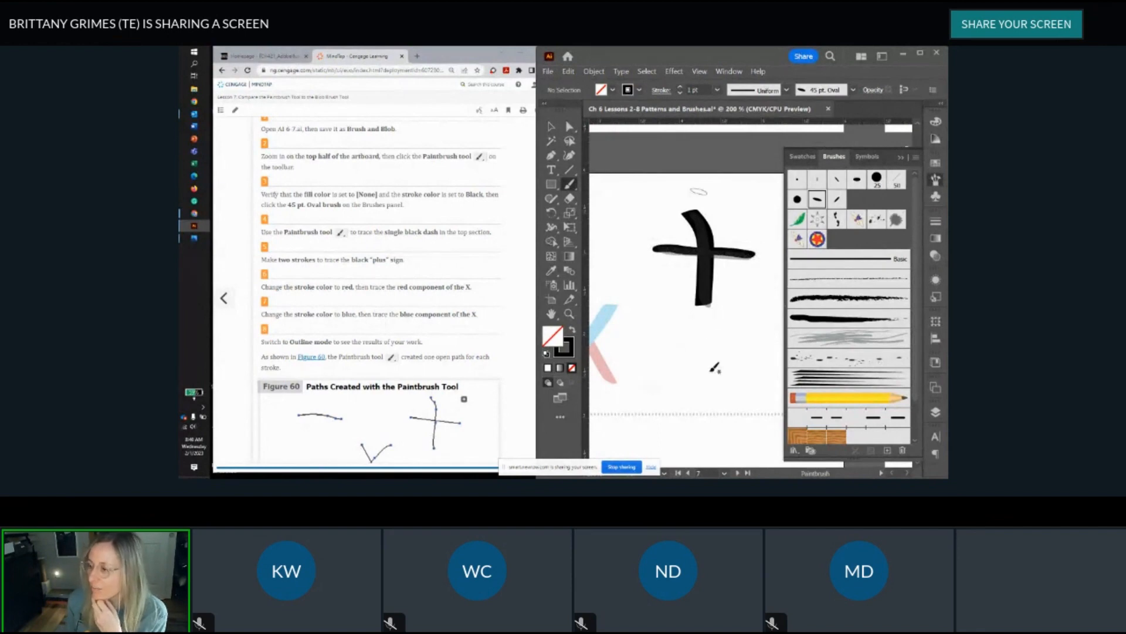
Step: Trace the Paintbrush section's X, using a red stroke color for its red component and blue for its blue component
{"action": "scroll", "coordinate": [689, 278], "scroll_direction": "down", "scroll_amount": 1}
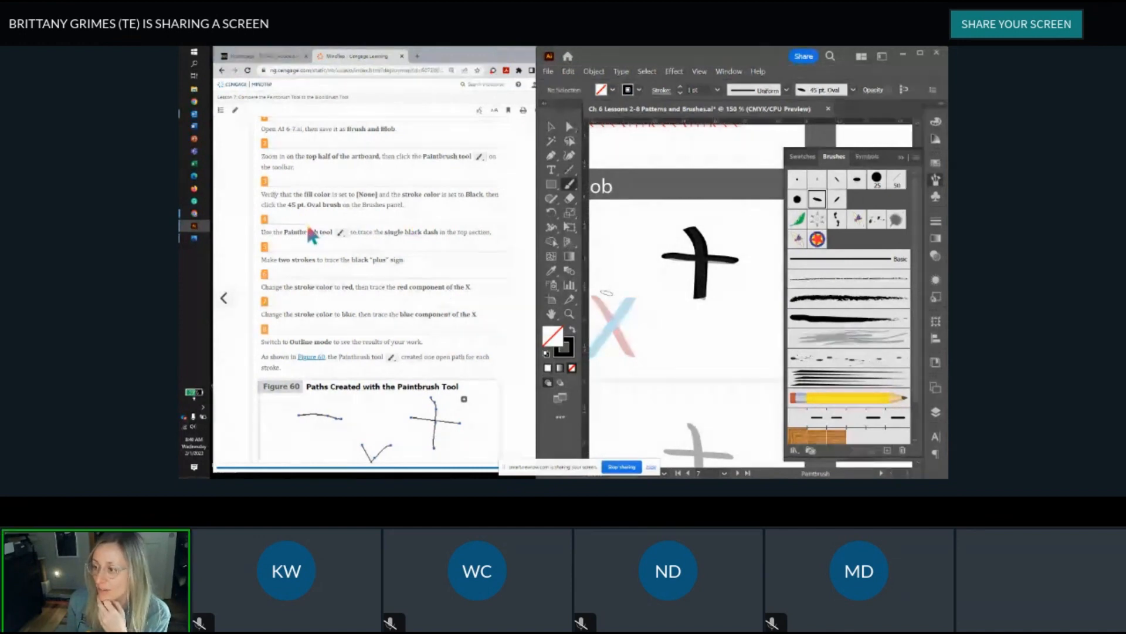
{"action": "scroll", "coordinate": [282, 230], "scroll_direction": "down", "scroll_amount": 1}
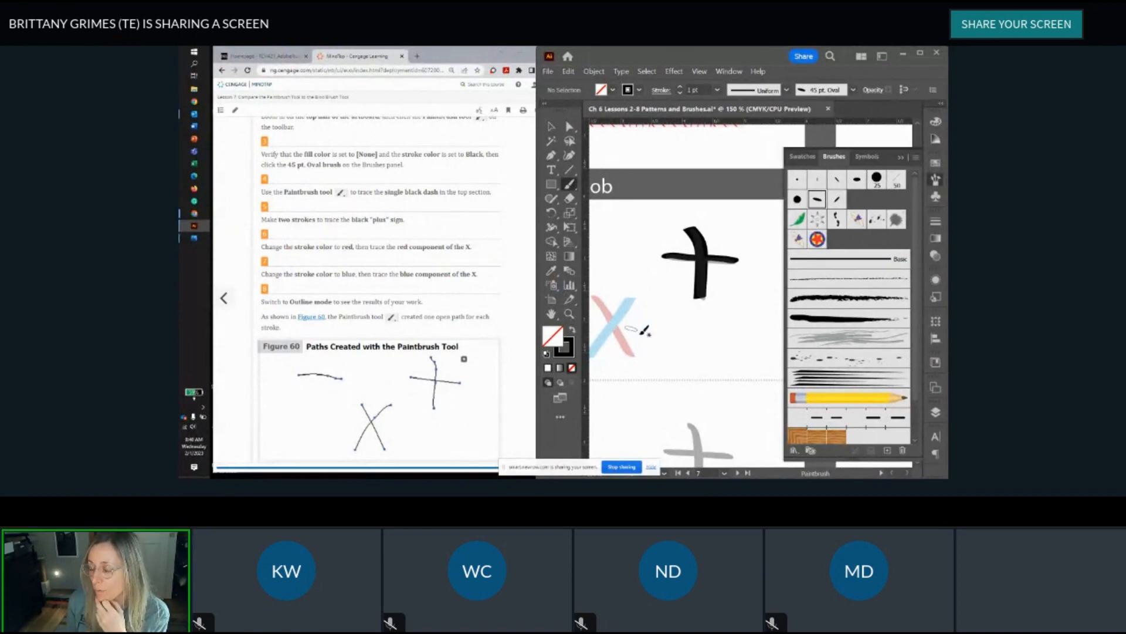
{"action": "left_click_drag", "start_coordinate": [643, 329], "coordinate": [737, 316]}
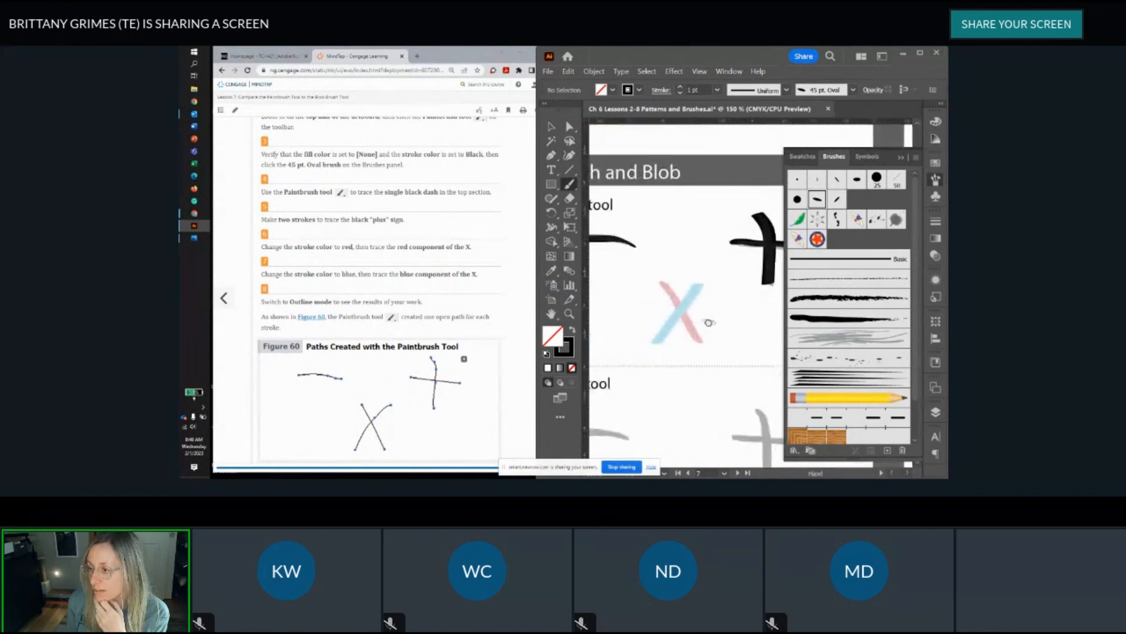
{"action": "left_click", "coordinate": [568, 348]}
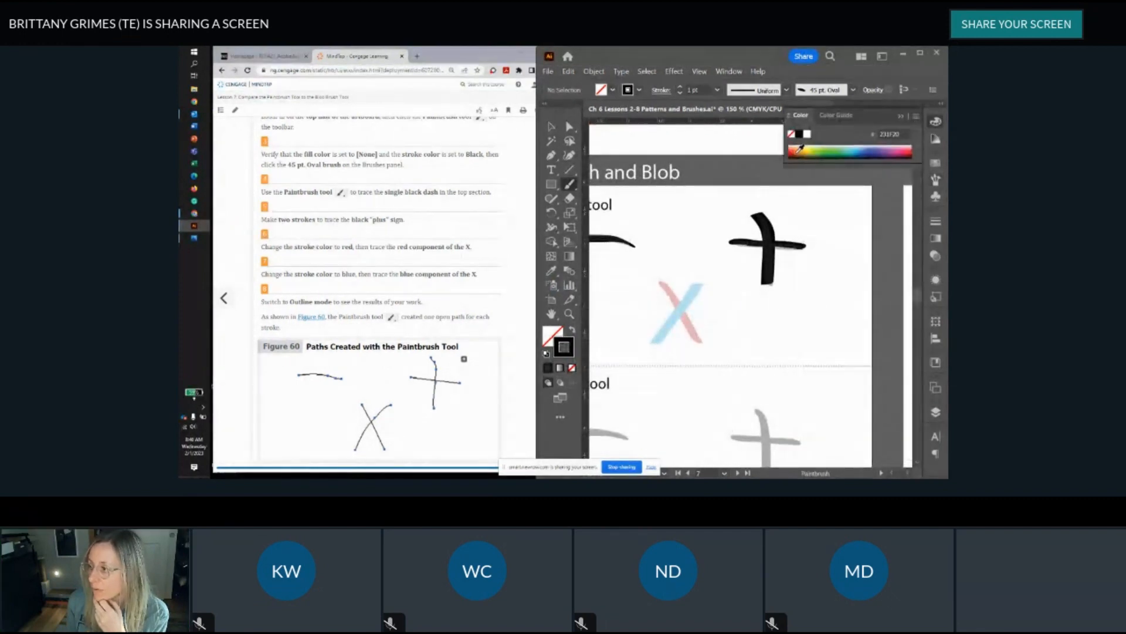
{"action": "left_click", "coordinate": [798, 150]}
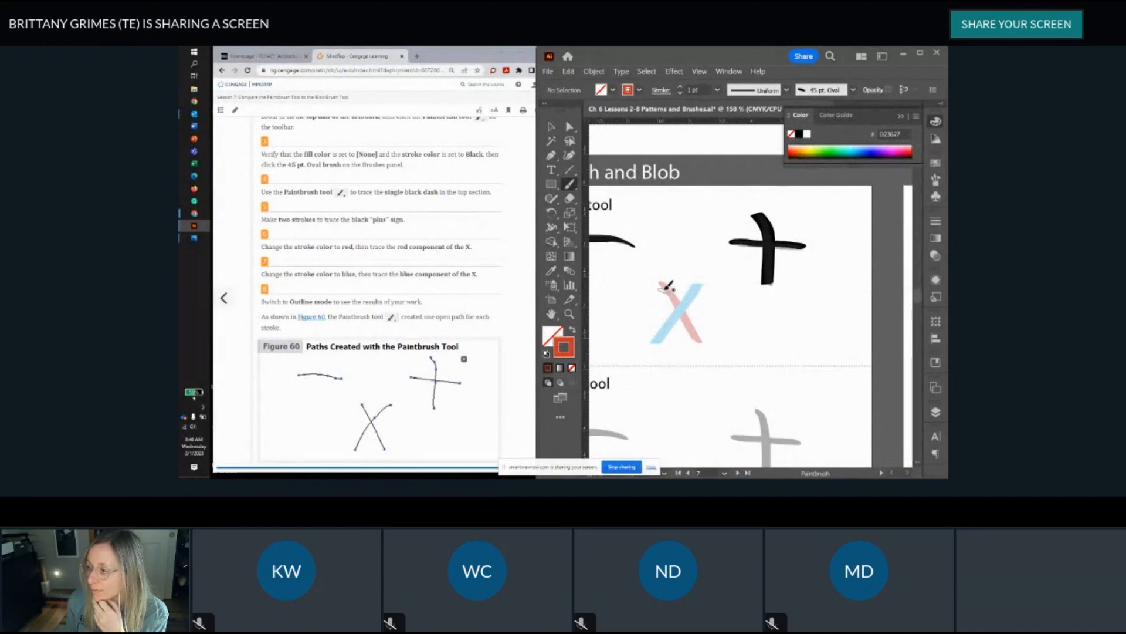
{"action": "left_click_drag", "start_coordinate": [670, 291], "coordinate": [706, 342]}
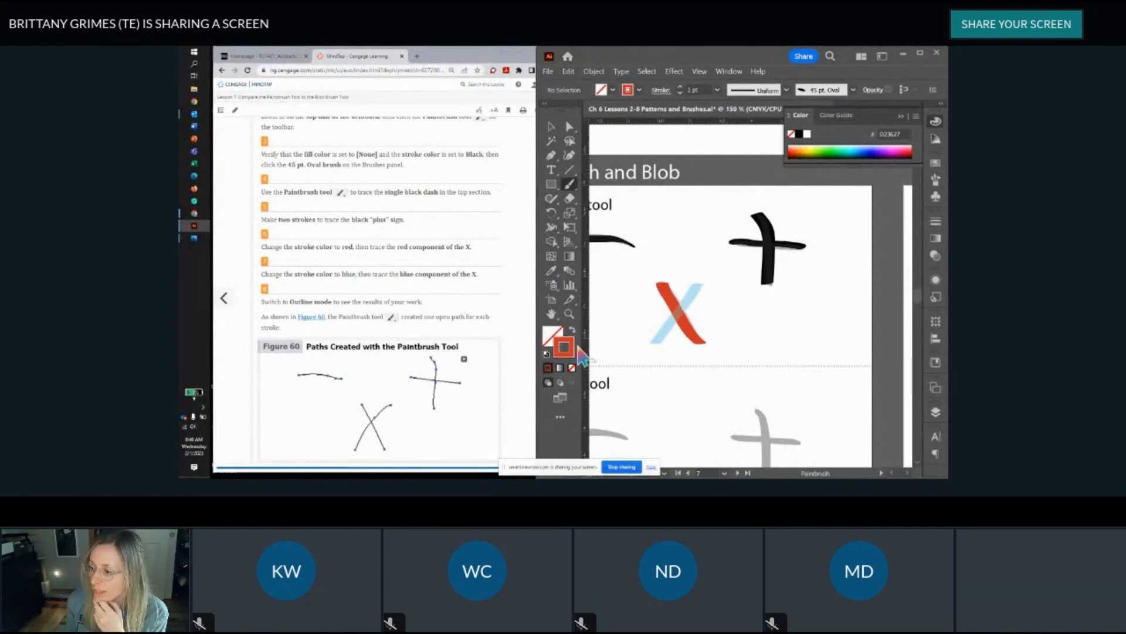
{"action": "left_click", "coordinate": [872, 146]}
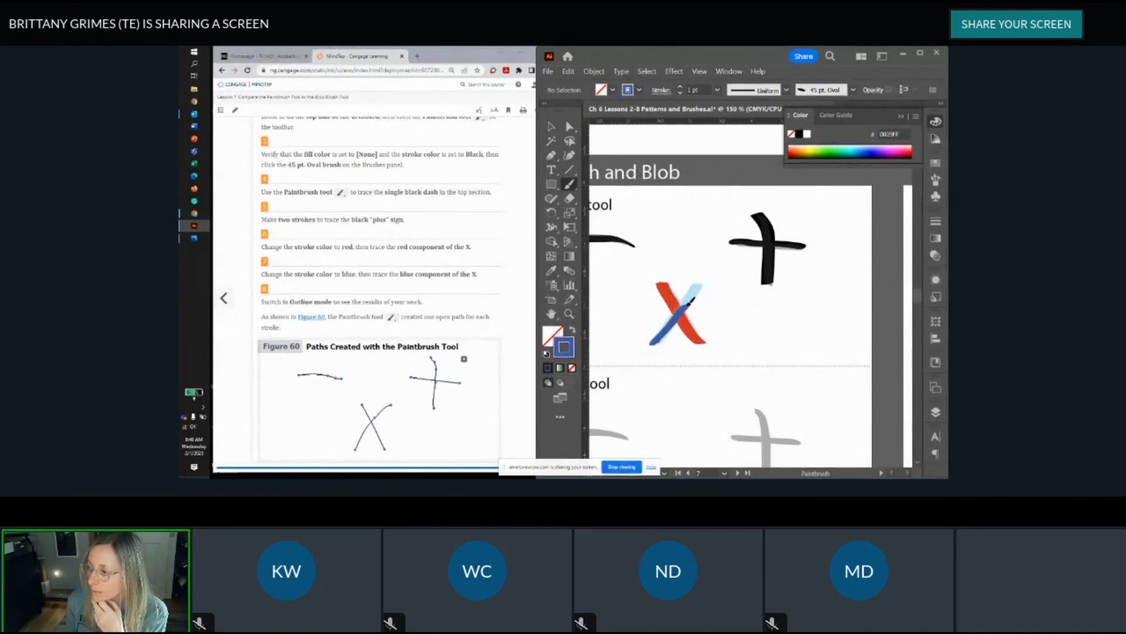
{"action": "left_click_drag", "start_coordinate": [691, 300], "coordinate": [707, 280]}
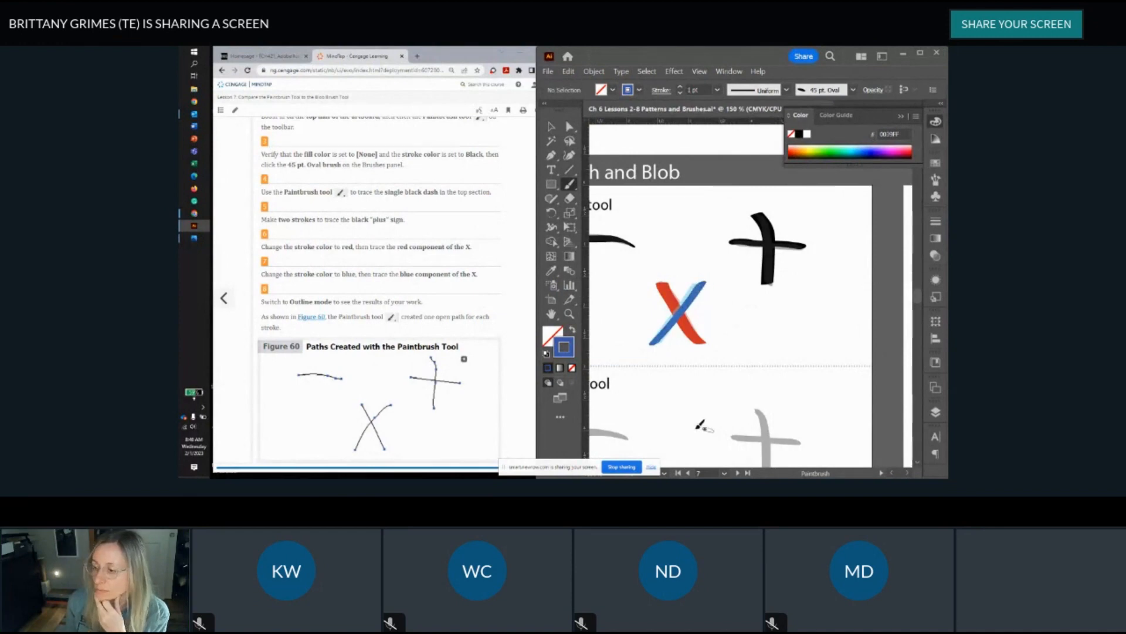
Step: Collapse the Color panel and switch the document to Outline mode, keeping the Paintbrush tool section in view
{"action": "scroll", "coordinate": [413, 262], "scroll_direction": "down", "scroll_amount": 3}
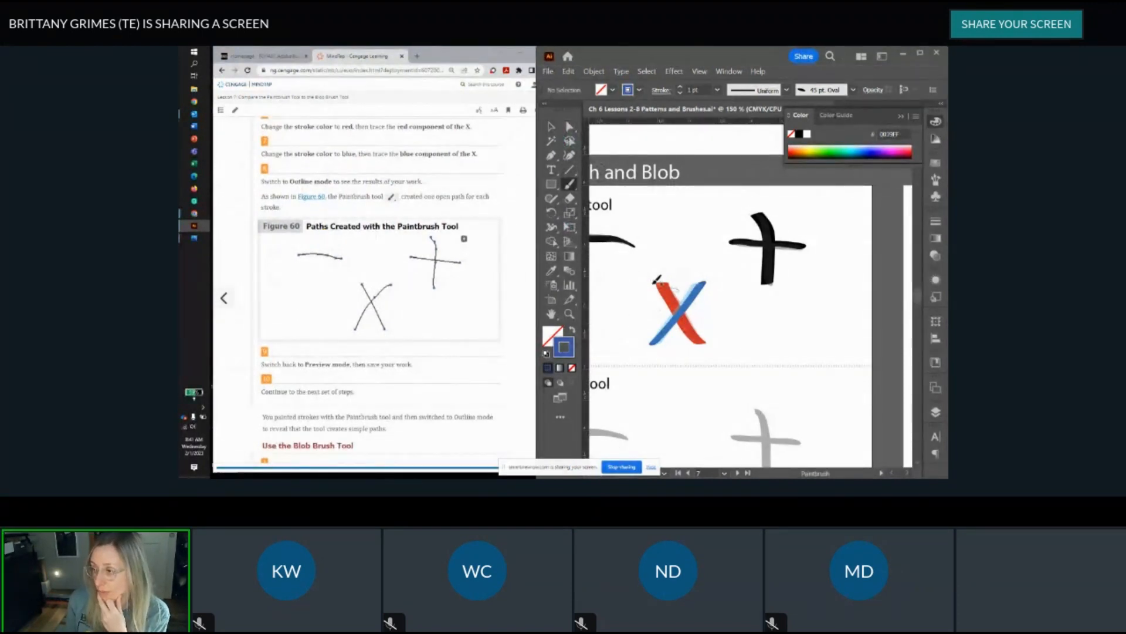
{"action": "left_click_drag", "start_coordinate": [671, 267], "coordinate": [731, 305]}
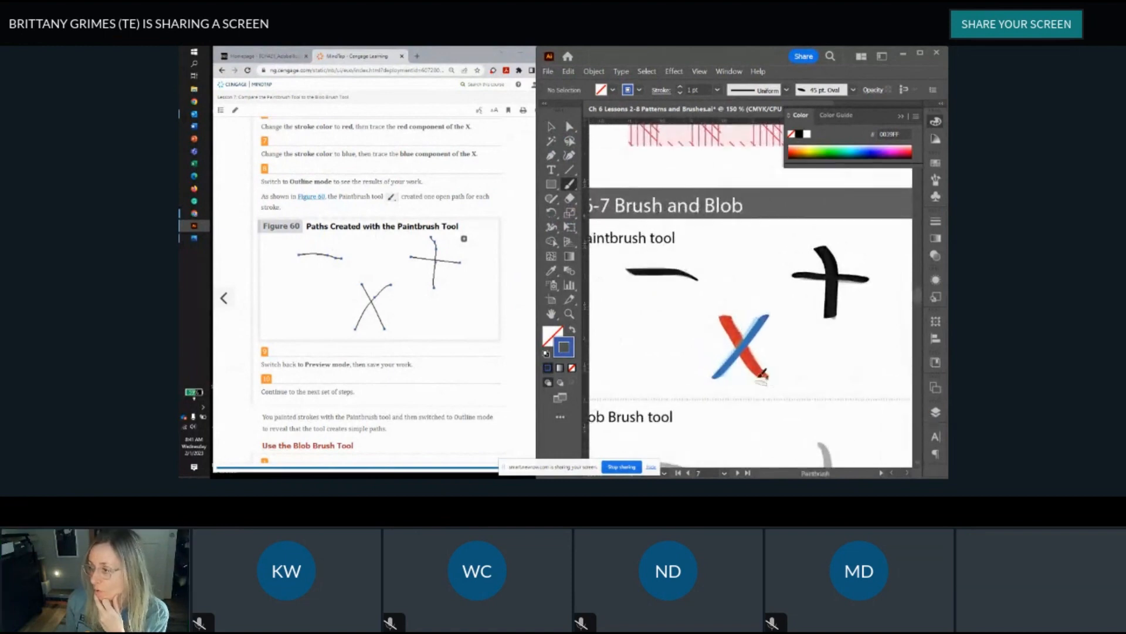
{"action": "scroll", "coordinate": [761, 369], "scroll_direction": "up", "scroll_amount": 1}
{"action": "scroll", "coordinate": [761, 370], "scroll_direction": "left", "scroll_amount": 1}
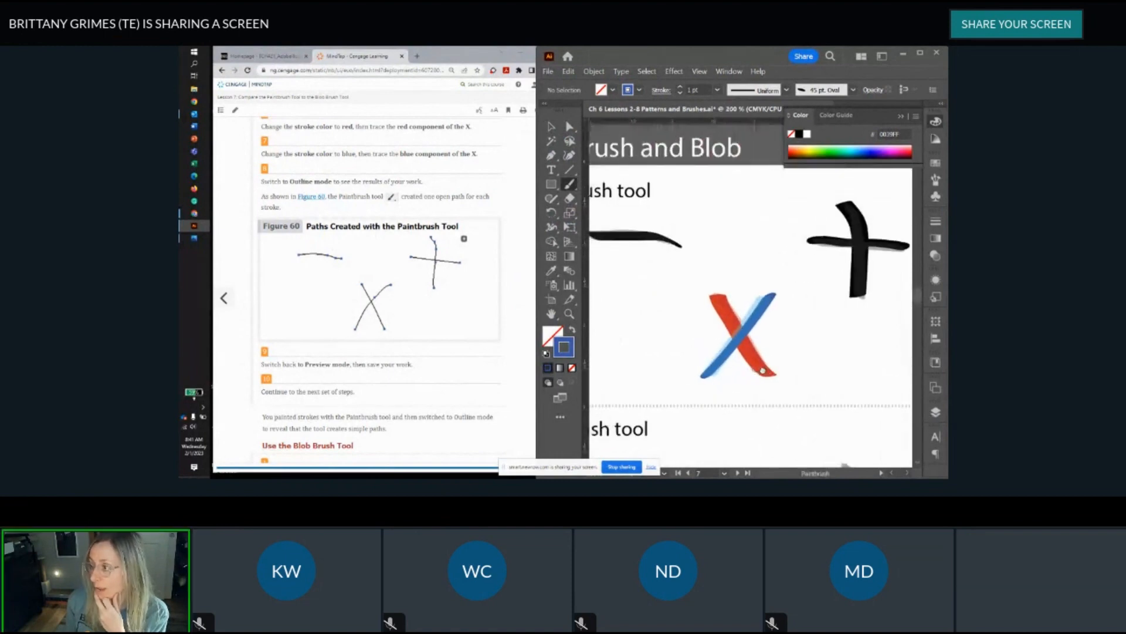
{"action": "left_click", "coordinate": [901, 117]}
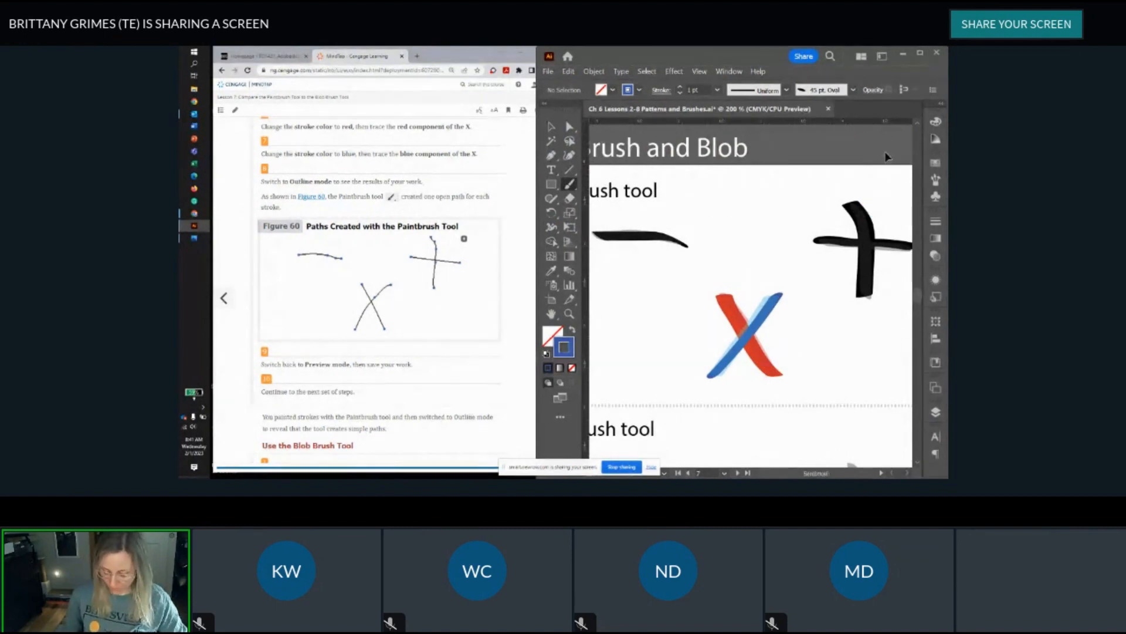
{"action": "key", "text": "ctrl+y"}
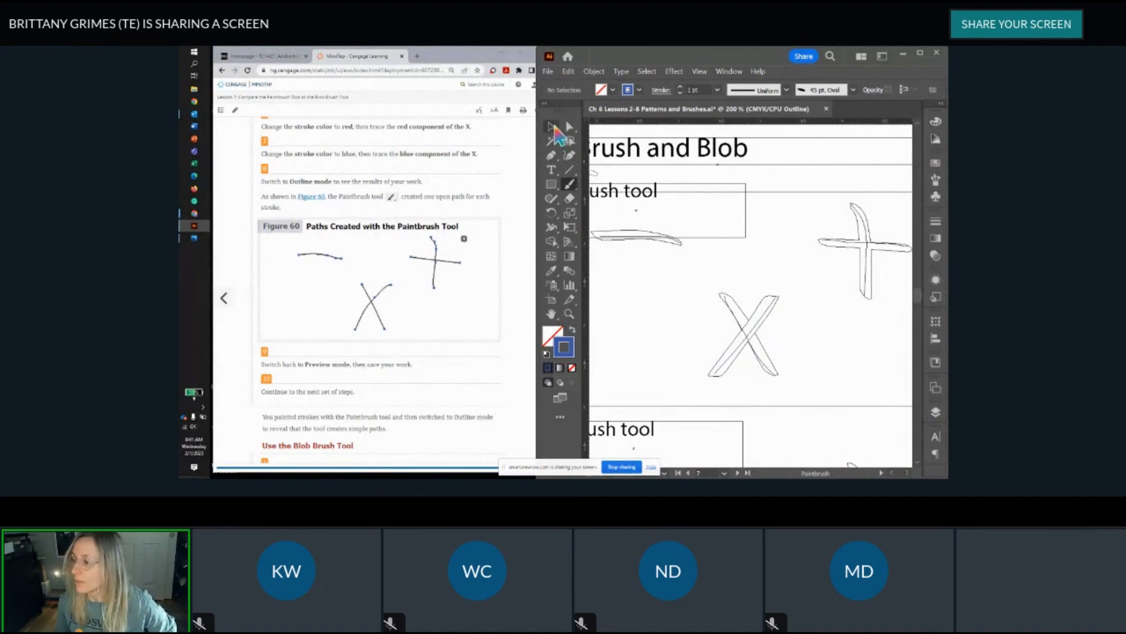
Step: Select the red and blue strokes of the X in turn to examine their underlying paths up close
{"action": "left_click", "coordinate": [552, 128]}
{"action": "left_click", "coordinate": [762, 346]}
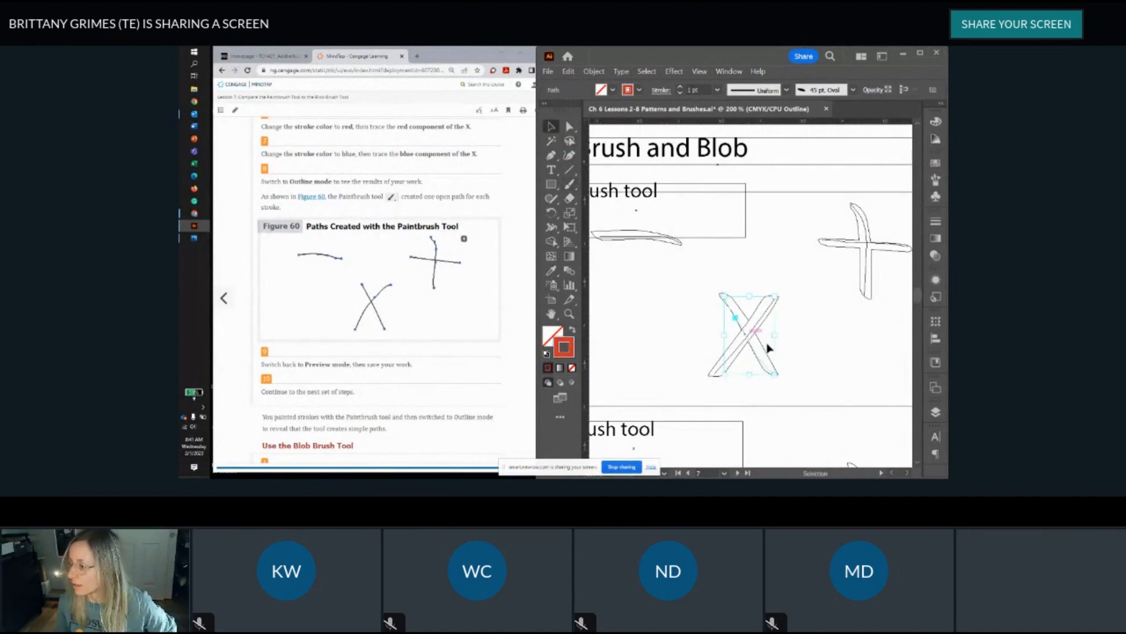
{"action": "scroll", "coordinate": [758, 344], "scroll_direction": "up", "scroll_amount": 3}
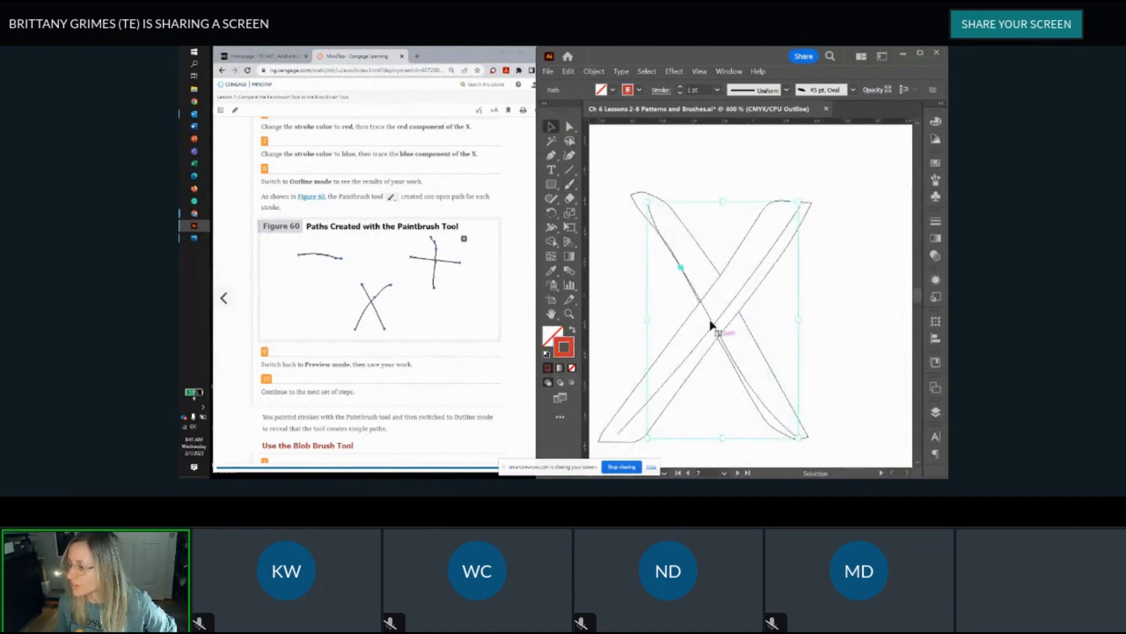
{"action": "scroll", "coordinate": [722, 317], "scroll_direction": "down", "scroll_amount": 2}
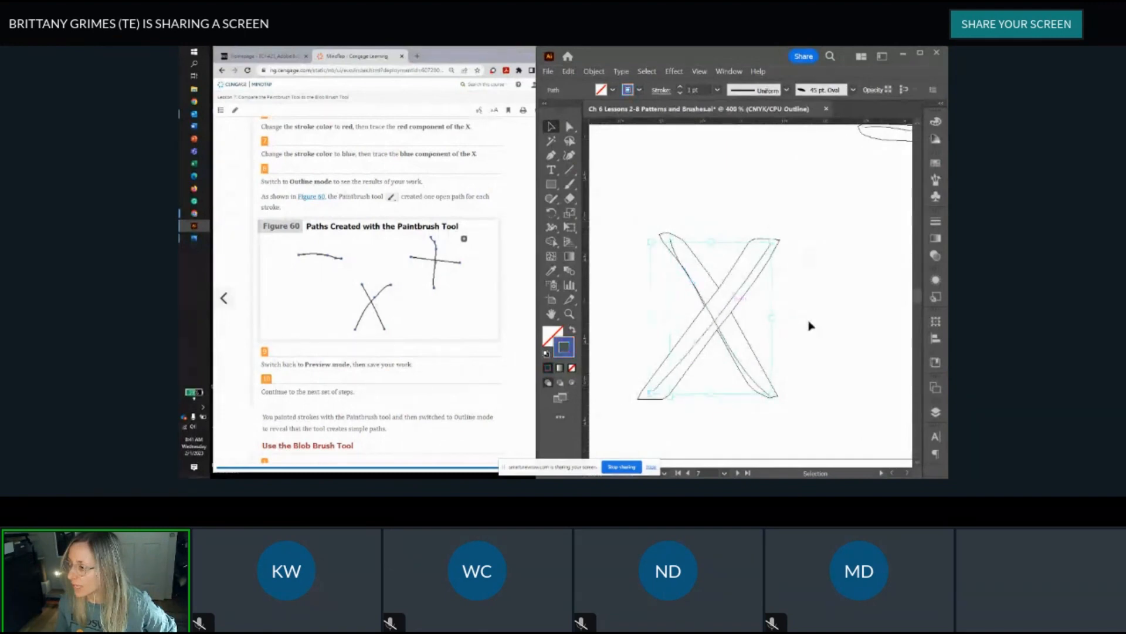
Step: Examine the dash's path in the Paintbrush tool section and select the plus sign's vertical stroke to inspect its path
{"action": "scroll", "coordinate": [807, 325], "scroll_direction": "down", "scroll_amount": 3}
{"action": "scroll", "coordinate": [638, 237], "scroll_direction": "down", "scroll_amount": 1}
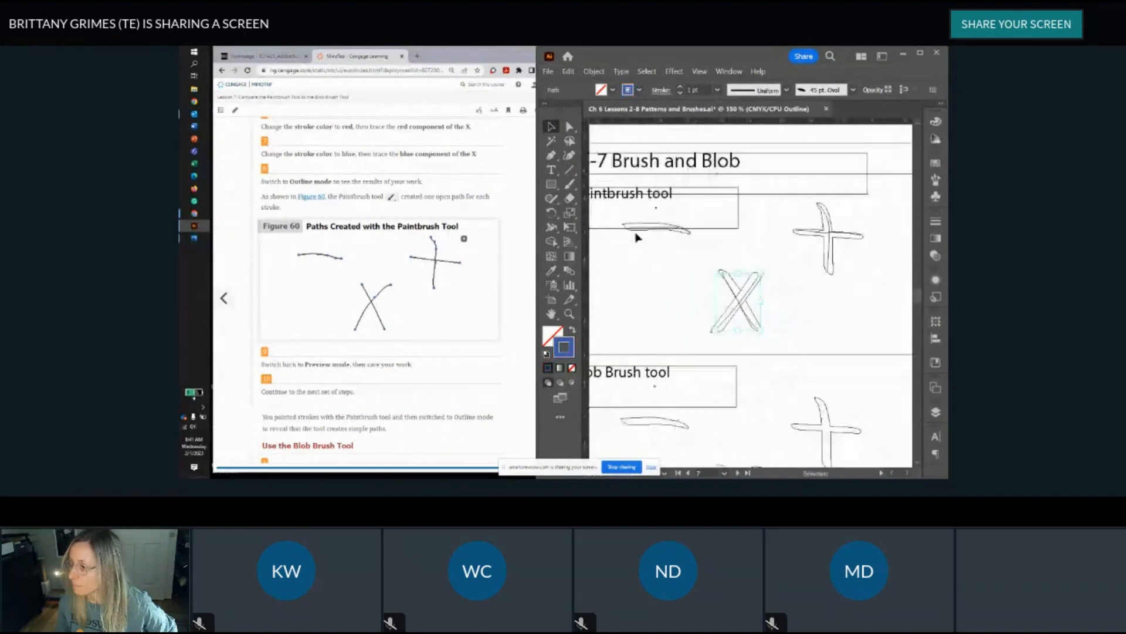
{"action": "scroll", "coordinate": [651, 226], "scroll_direction": "up", "scroll_amount": 4}
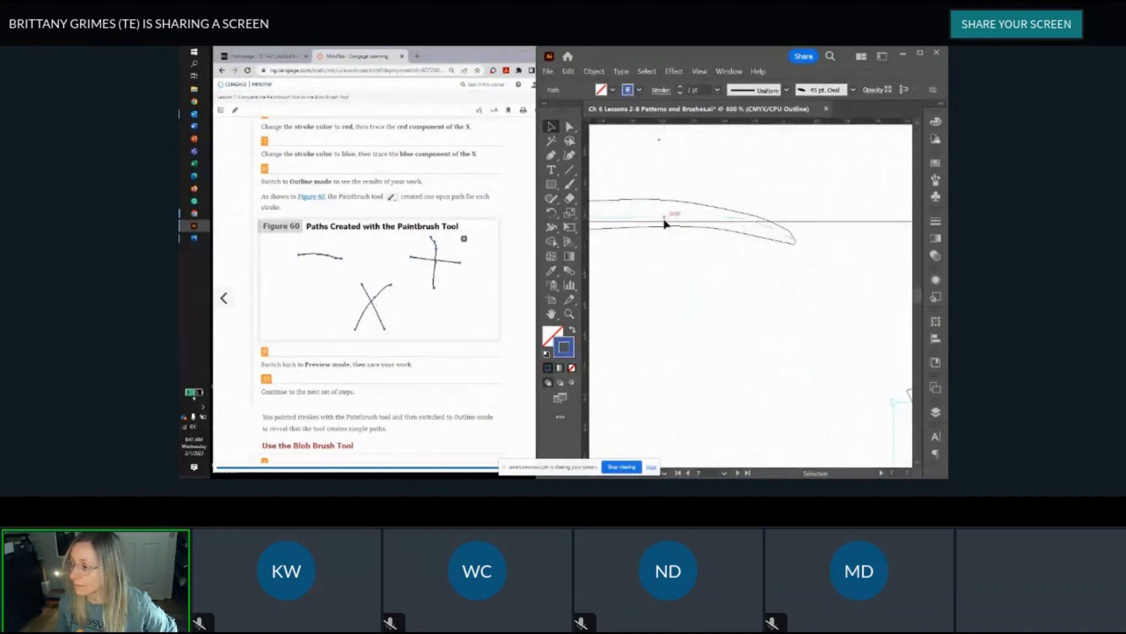
{"action": "scroll", "coordinate": [737, 265], "scroll_direction": "down", "scroll_amount": 1}
{"action": "scroll", "coordinate": [763, 293], "scroll_direction": "right", "scroll_amount": 1}
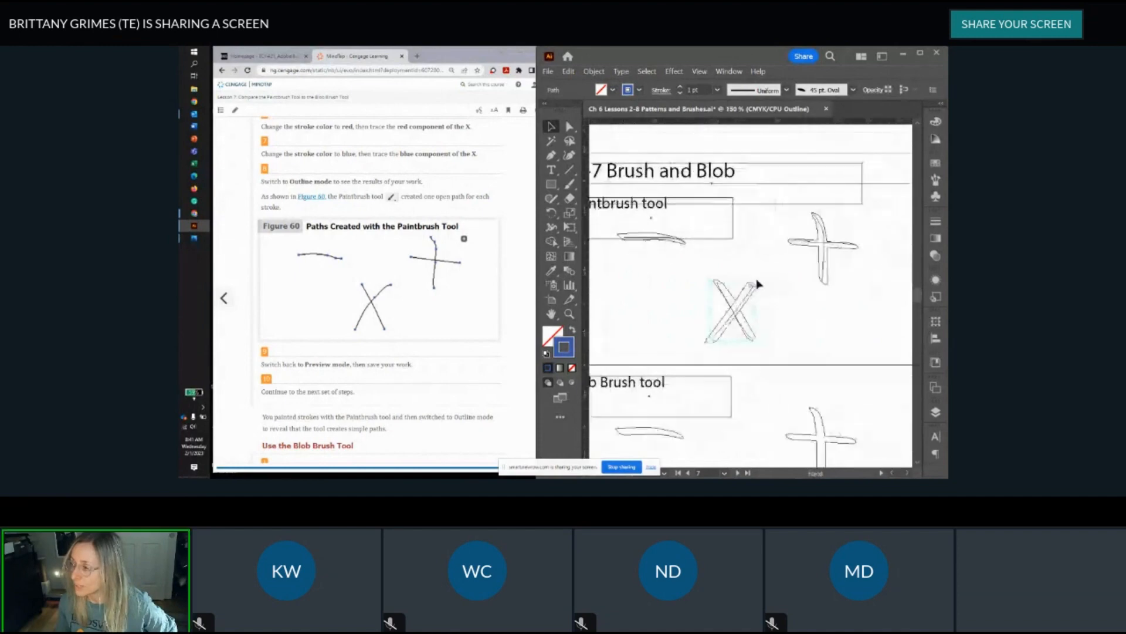
{"action": "left_click", "coordinate": [824, 250]}
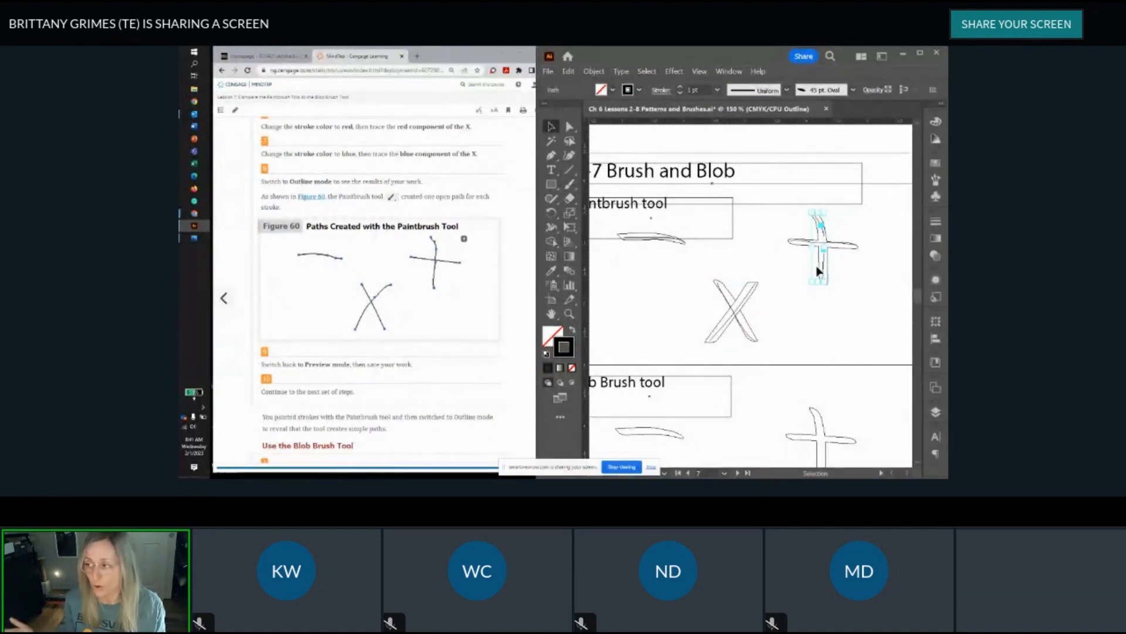
Step: Switch the document back to Preview mode and bring up the Use the Blob Brush Tool instructions
{"action": "scroll", "coordinate": [493, 325], "scroll_direction": "down", "scroll_amount": 3}
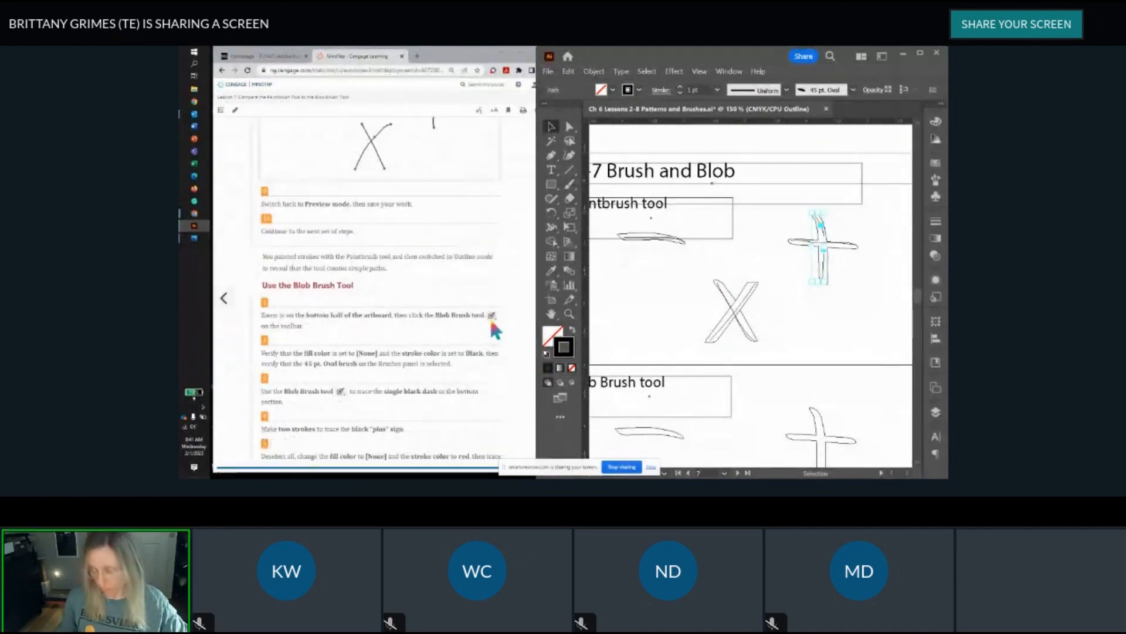
{"action": "key", "text": "ctrl+y"}
{"action": "scroll", "coordinate": [355, 286], "scroll_direction": "down", "scroll_amount": 2}
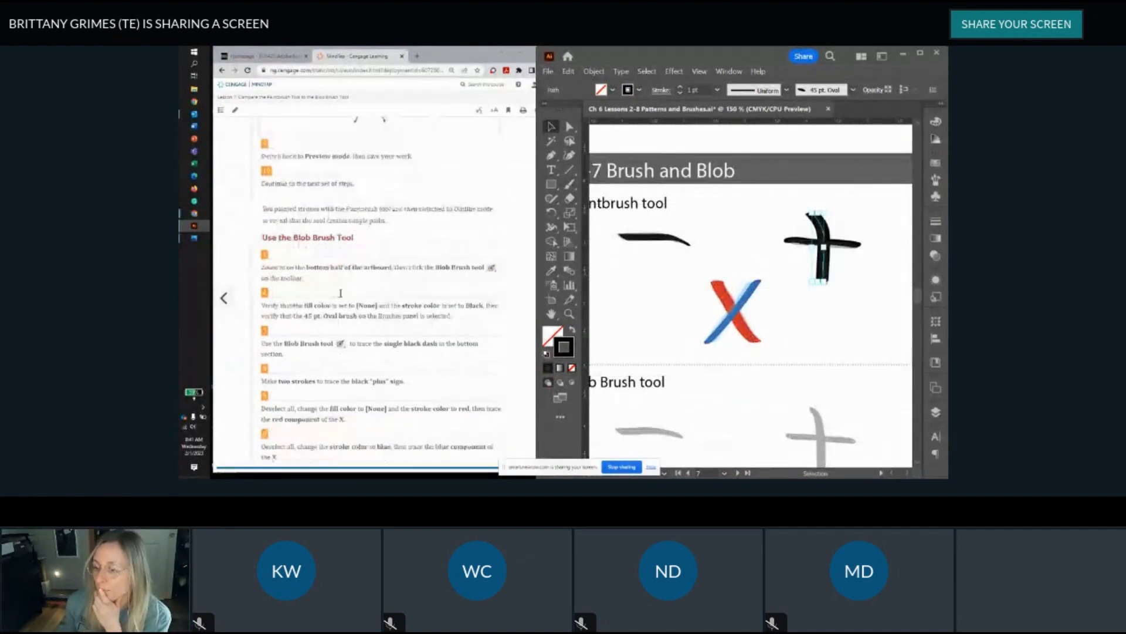
{"action": "scroll", "coordinate": [355, 286], "scroll_direction": "down", "scroll_amount": 2}
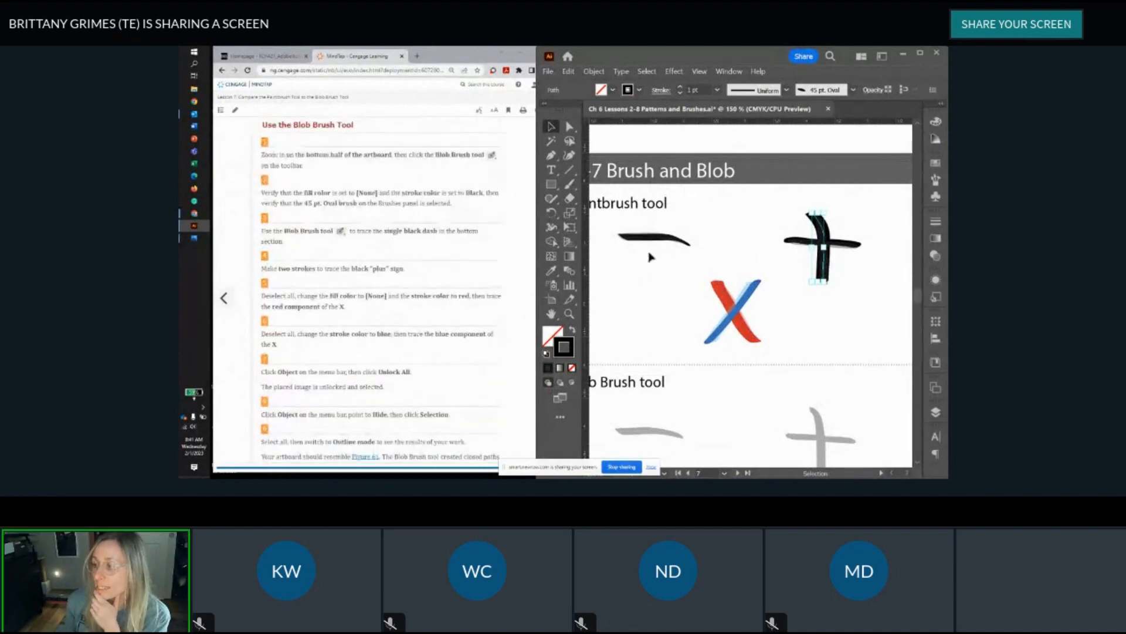
Step: Deselect the artwork, activate the Blob Brush tool over the Blob Brush section, and check the available brushes
{"action": "left_click", "coordinate": [572, 187]}
{"action": "left_click_drag", "start_coordinate": [573, 187], "coordinate": [629, 210]}
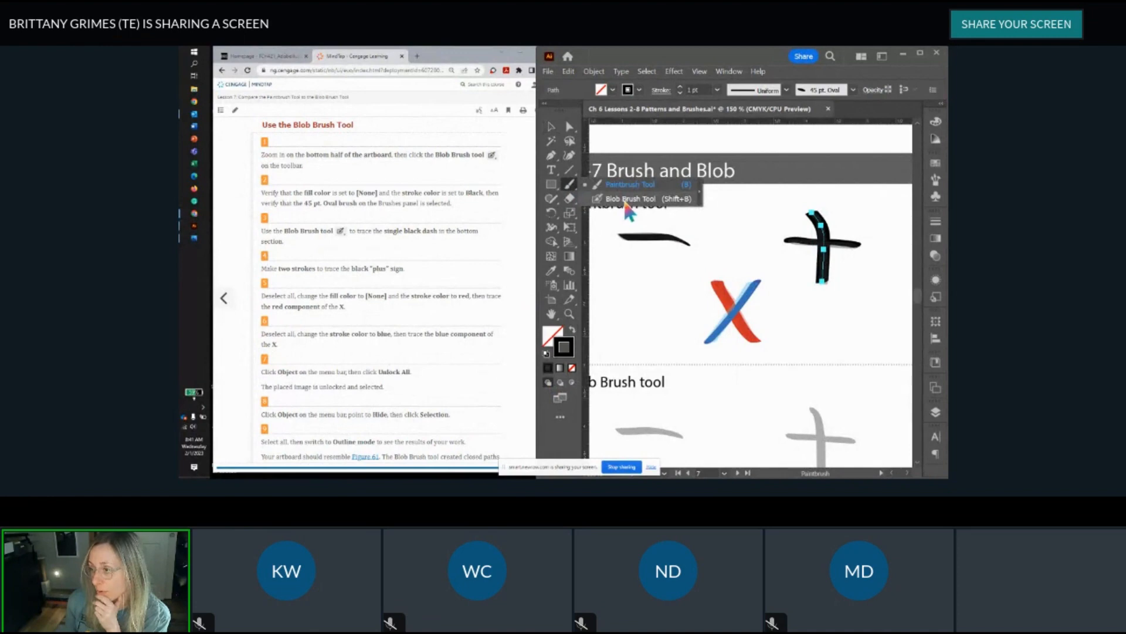
{"action": "left_click", "coordinate": [626, 202]}
{"action": "left_click_drag", "start_coordinate": [703, 384], "coordinate": [769, 221]}
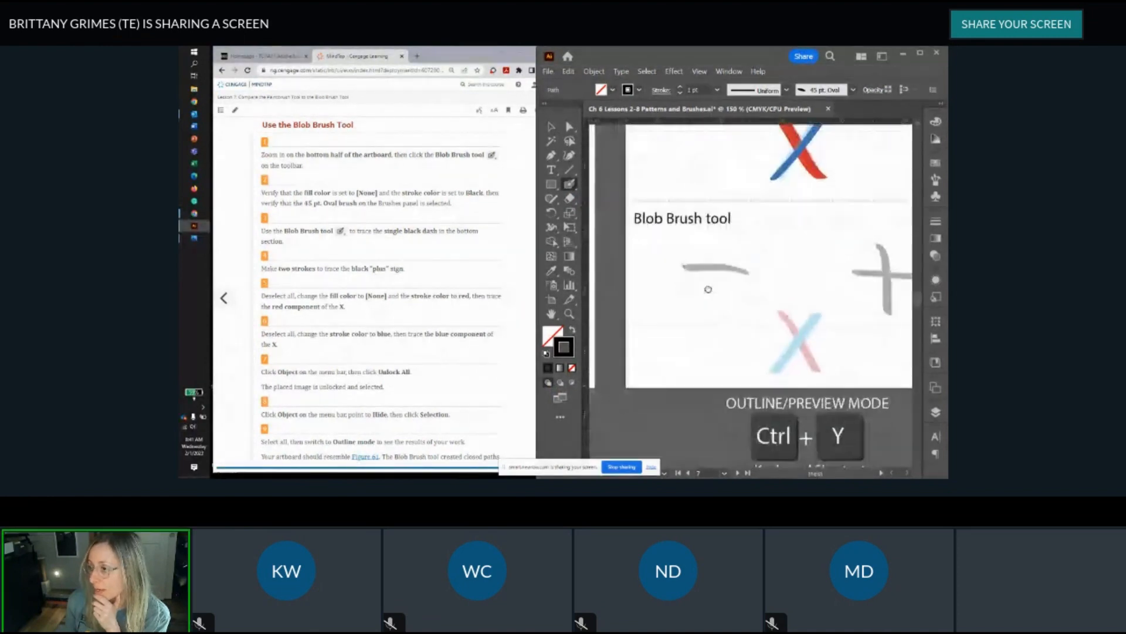
{"action": "scroll", "coordinate": [708, 289], "scroll_direction": "up", "scroll_amount": 2}
{"action": "left_click", "coordinate": [551, 126]}
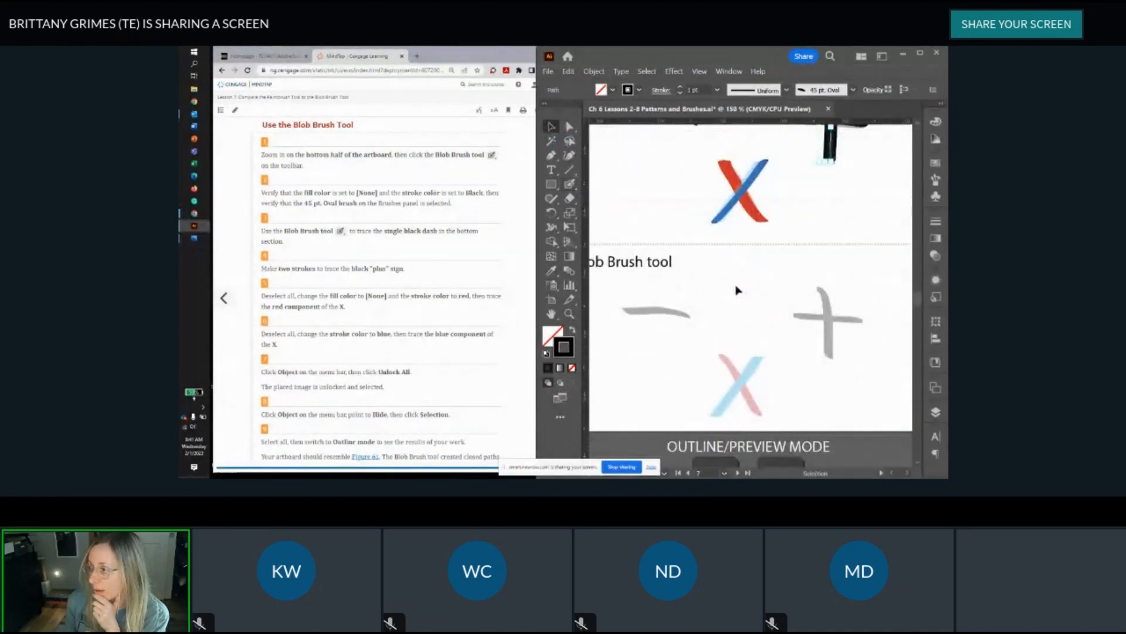
{"action": "left_click", "coordinate": [710, 294]}
{"action": "key", "text": "shift+b"}
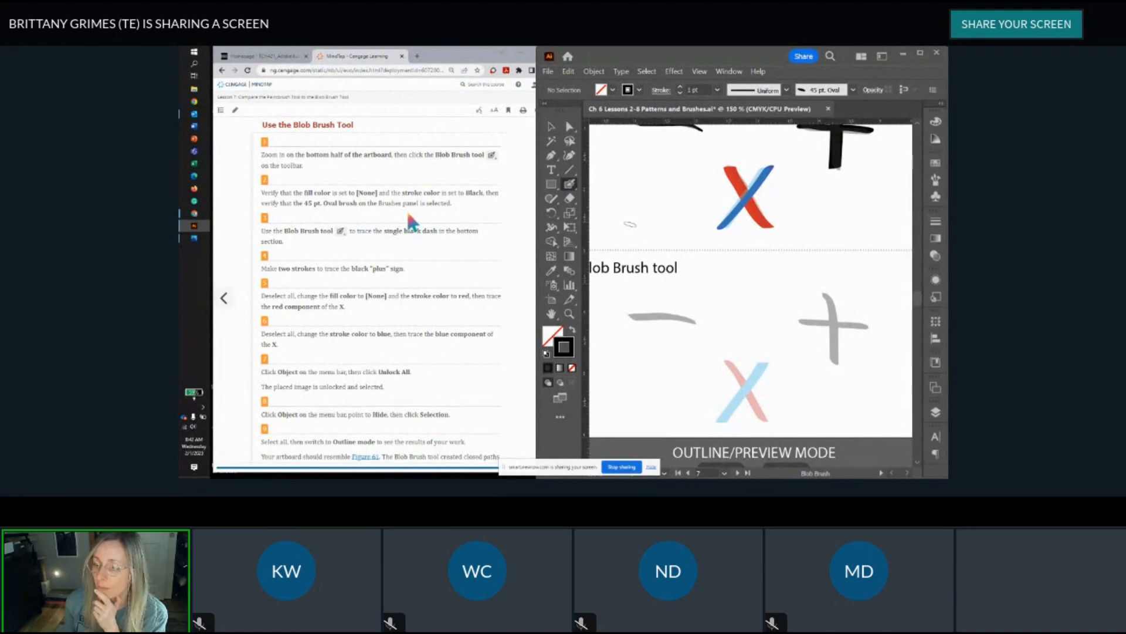
{"action": "left_click", "coordinate": [936, 180]}
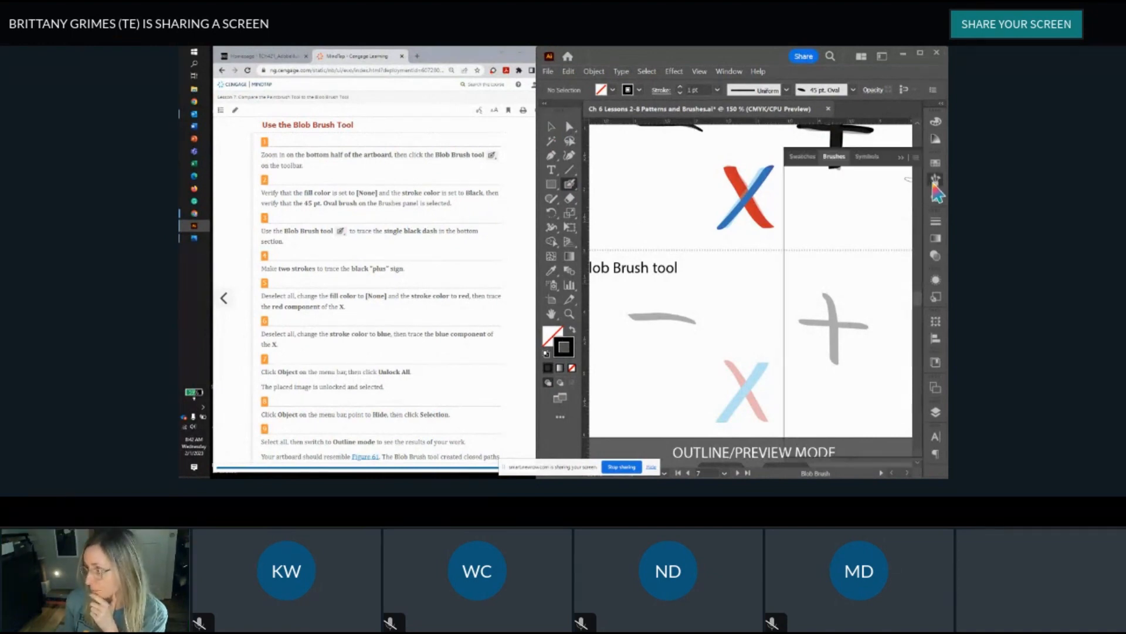
{"action": "left_click", "coordinate": [901, 158]}
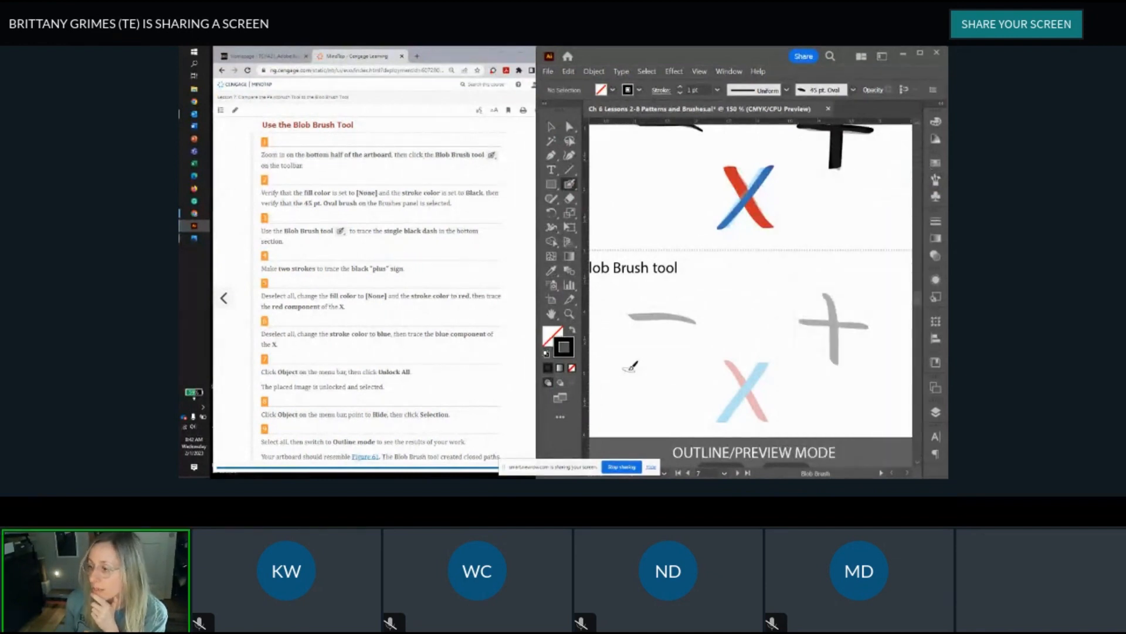
Step: Trace the Blob Brush section's dash with one black stroke and its plus sign with a vertical and a horizontal stroke
{"action": "scroll", "coordinate": [630, 366], "scroll_direction": "down", "scroll_amount": 3}
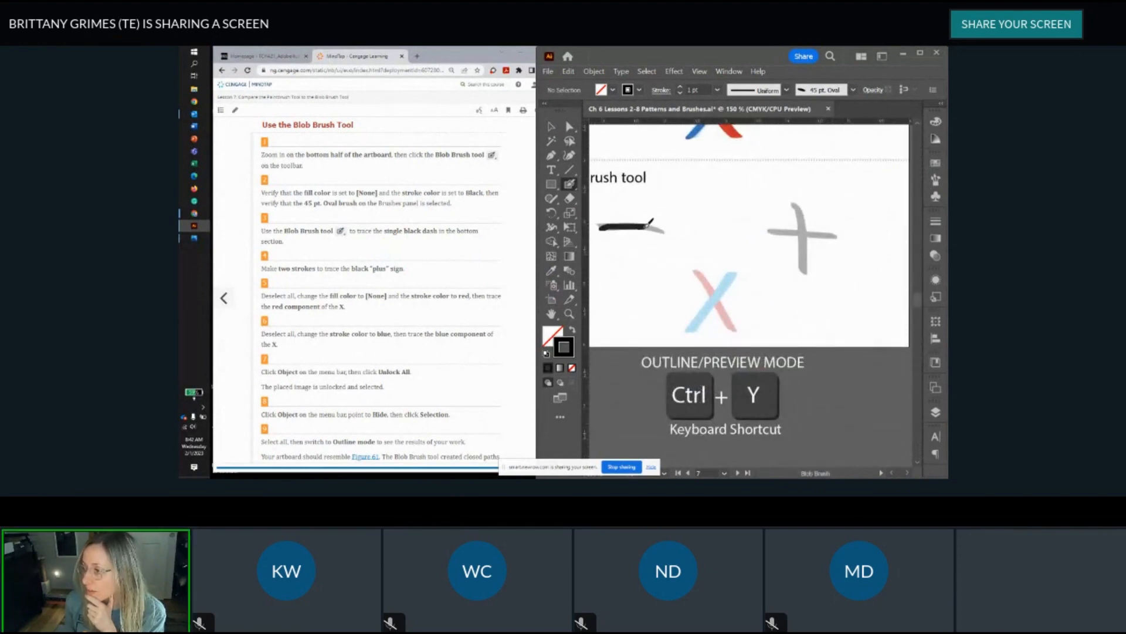
{"action": "left_click_drag", "start_coordinate": [660, 224], "coordinate": [667, 230]}
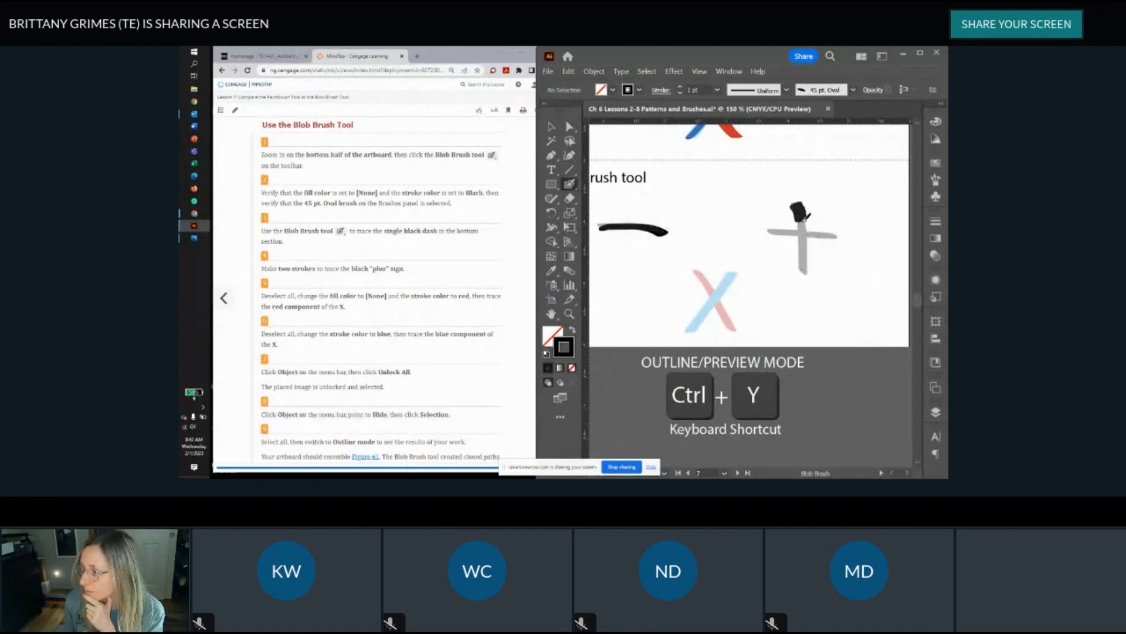
{"action": "left_click_drag", "start_coordinate": [806, 216], "coordinate": [805, 279]}
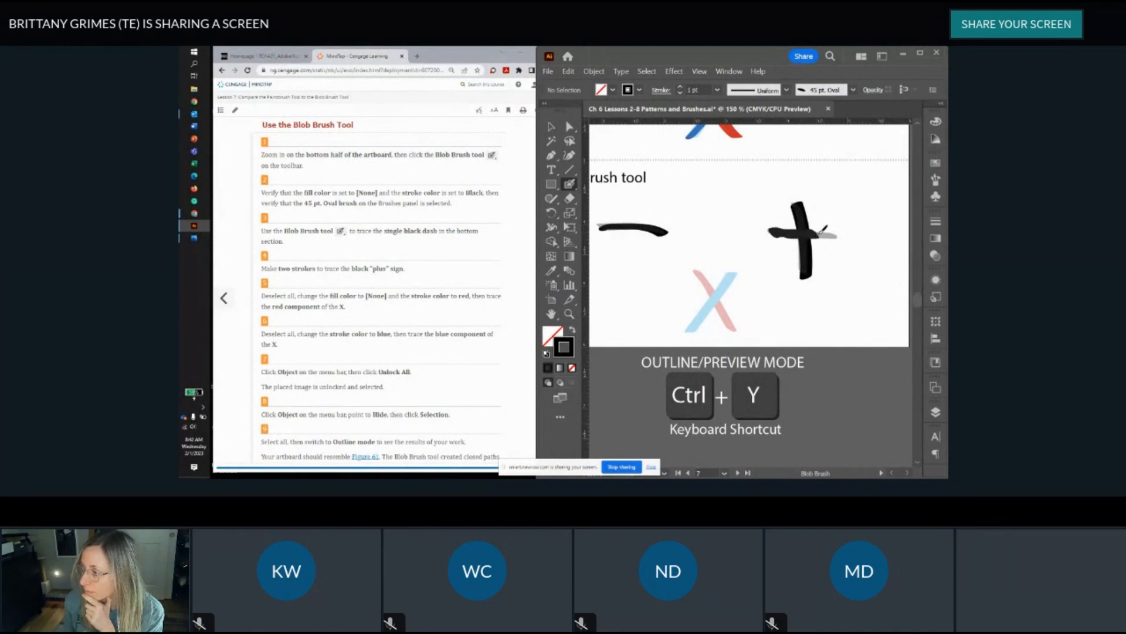
{"action": "left_click_drag", "start_coordinate": [823, 230], "coordinate": [841, 232]}
Step: Trace the Blob Brush section's X, using a red stroke color for its red component and blue for its blue component
{"action": "scroll", "coordinate": [373, 260], "scroll_direction": "down", "scroll_amount": 3}
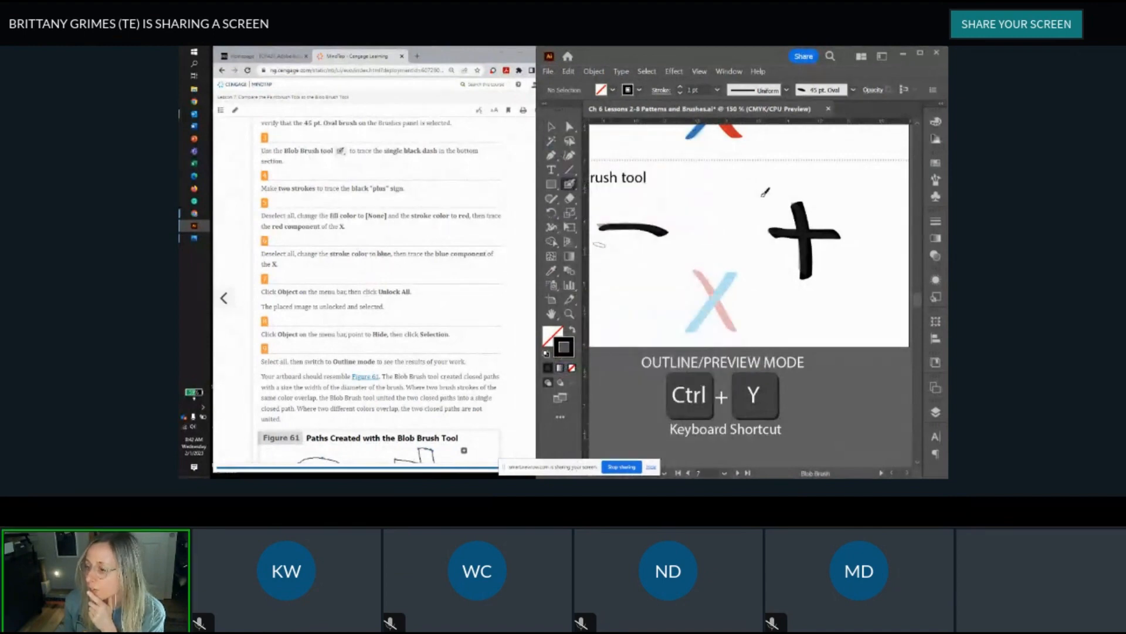
{"action": "double_click", "coordinate": [572, 348]}
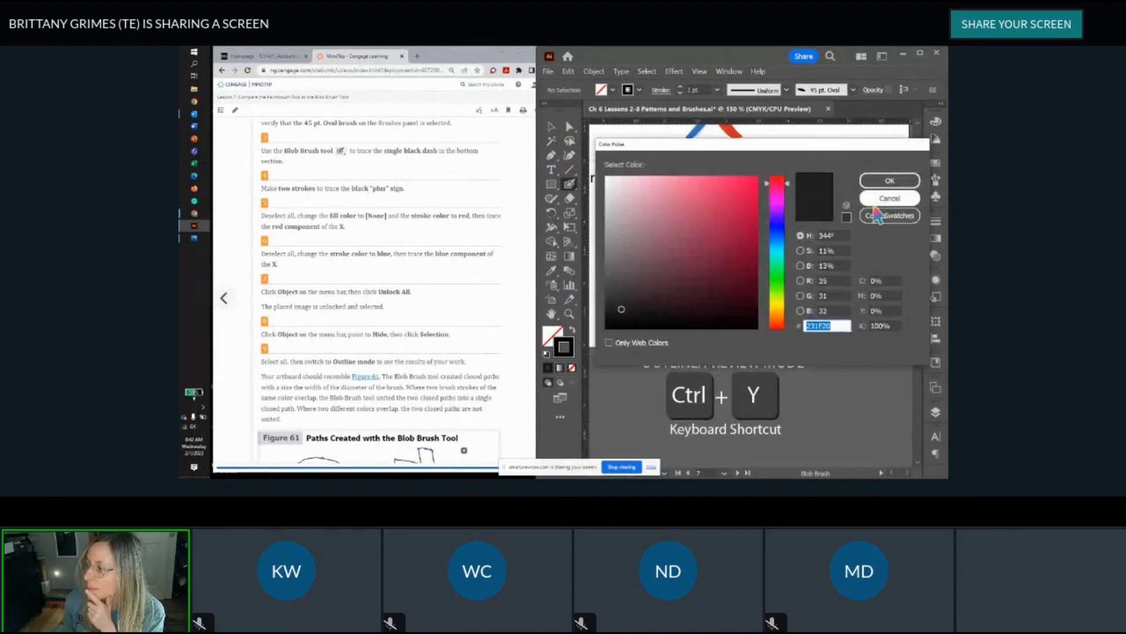
{"action": "left_click", "coordinate": [890, 199]}
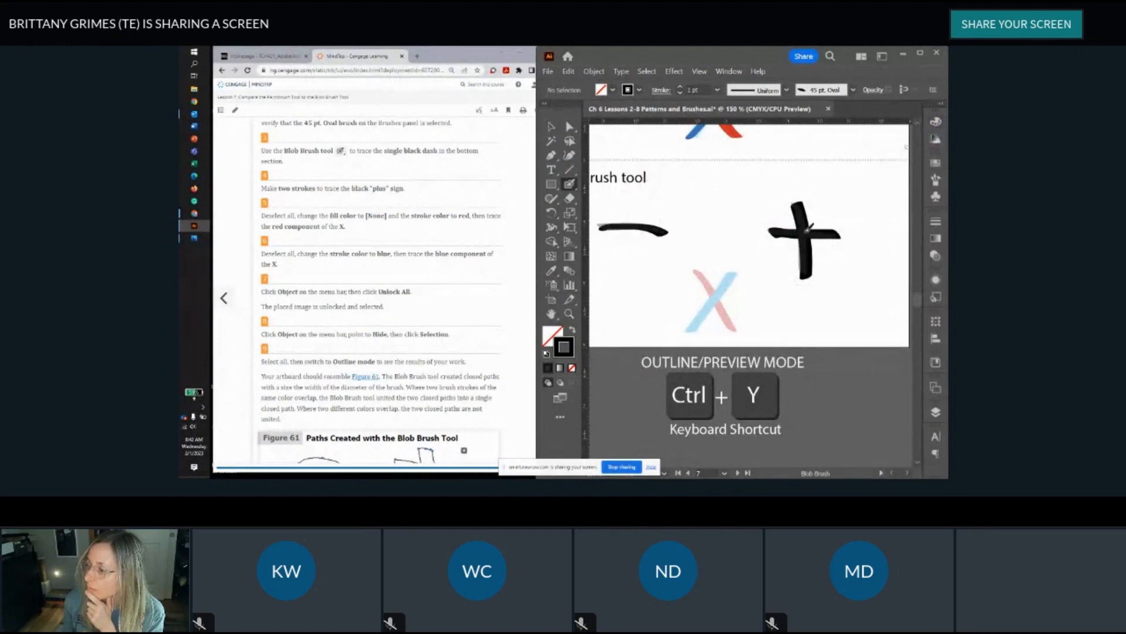
{"action": "left_click", "coordinate": [936, 121]}
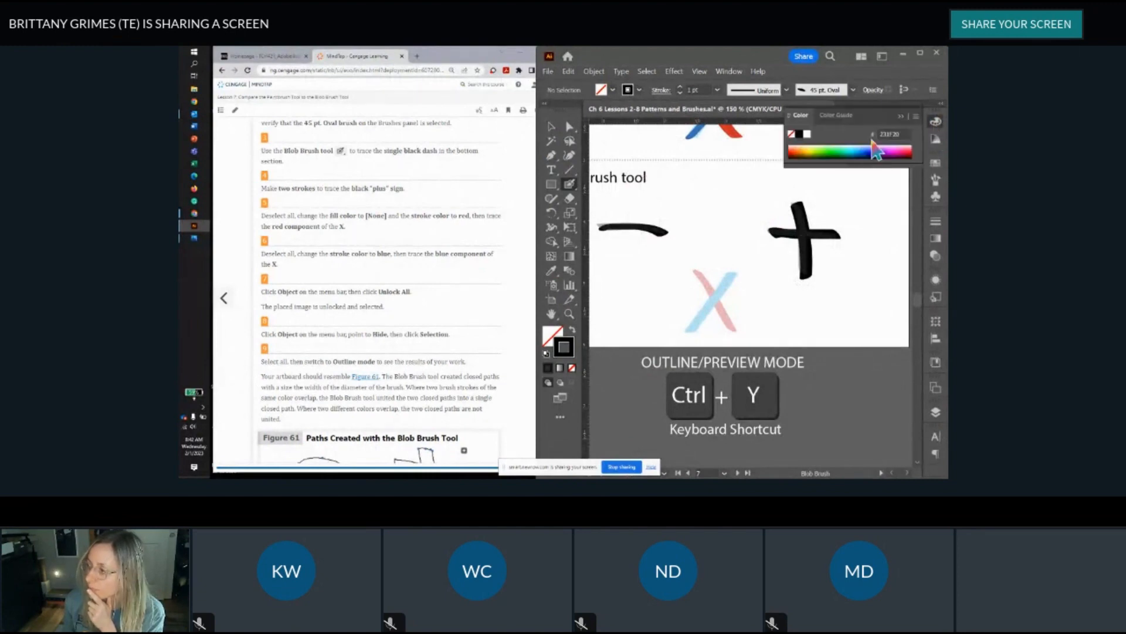
{"action": "left_click", "coordinate": [800, 156]}
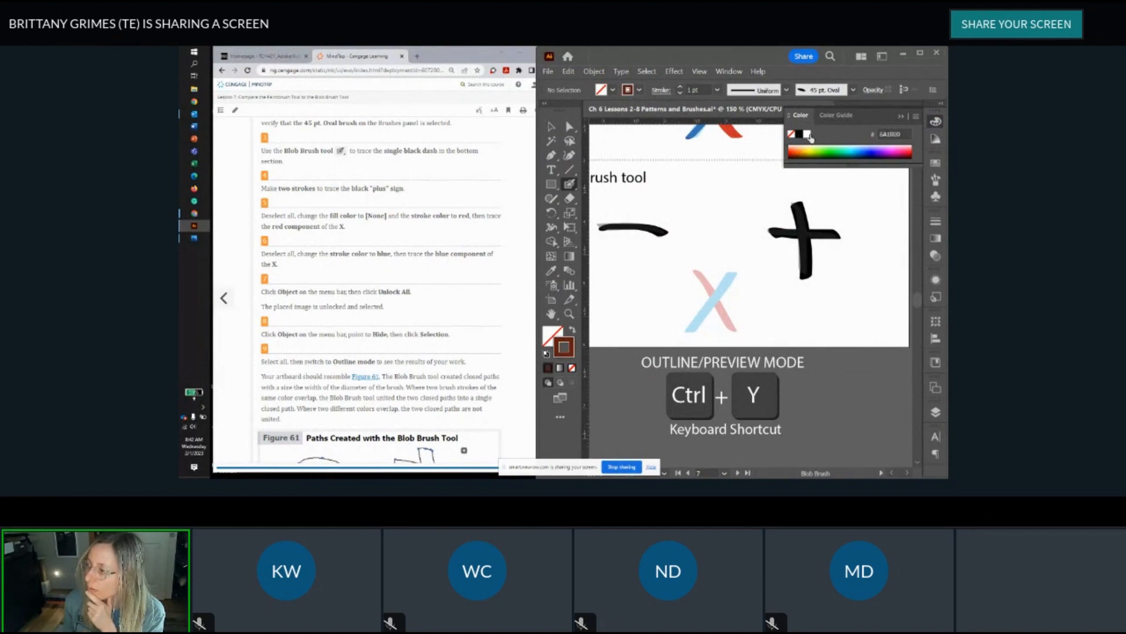
{"action": "left_click", "coordinate": [795, 149]}
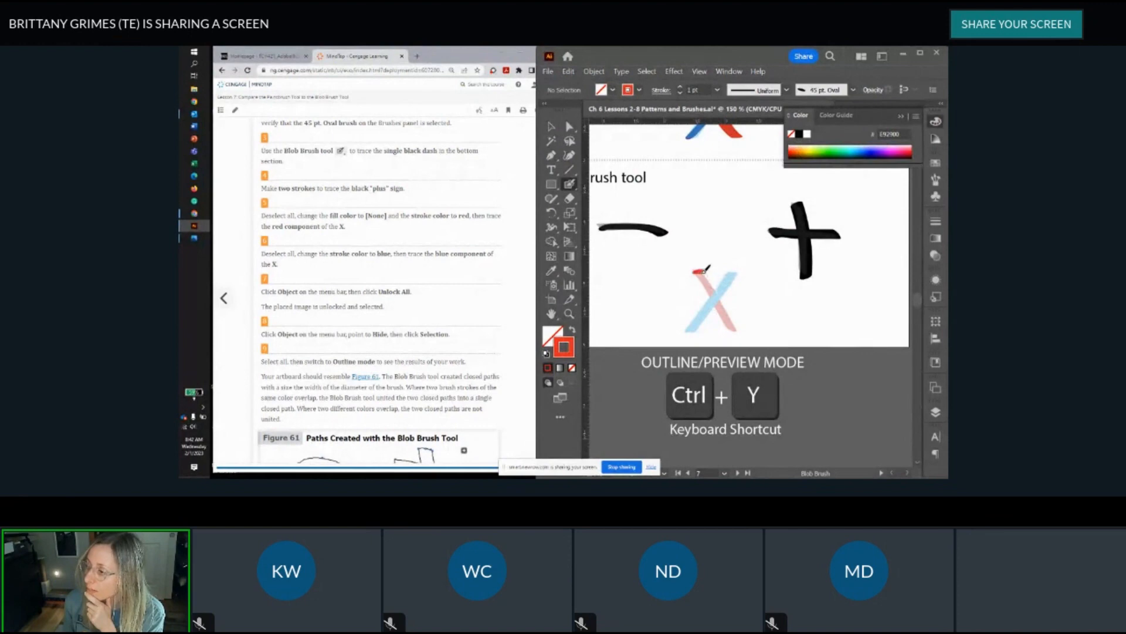
{"action": "left_click_drag", "start_coordinate": [712, 278], "coordinate": [737, 331]}
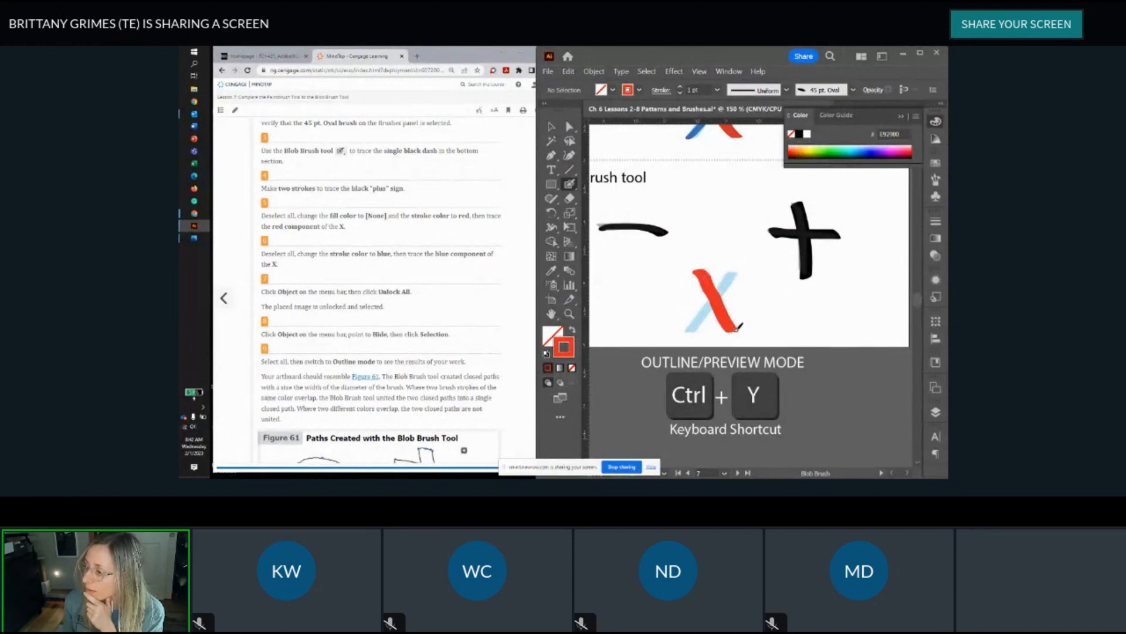
{"action": "left_click", "coordinate": [864, 147]}
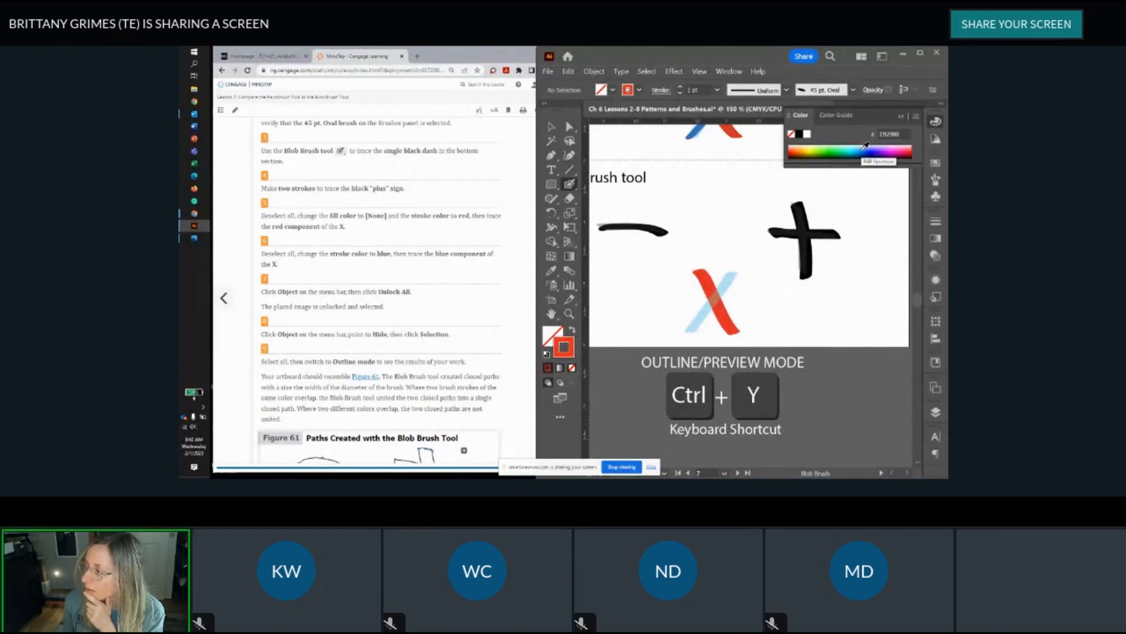
{"action": "left_click_drag", "start_coordinate": [691, 326], "coordinate": [734, 275]}
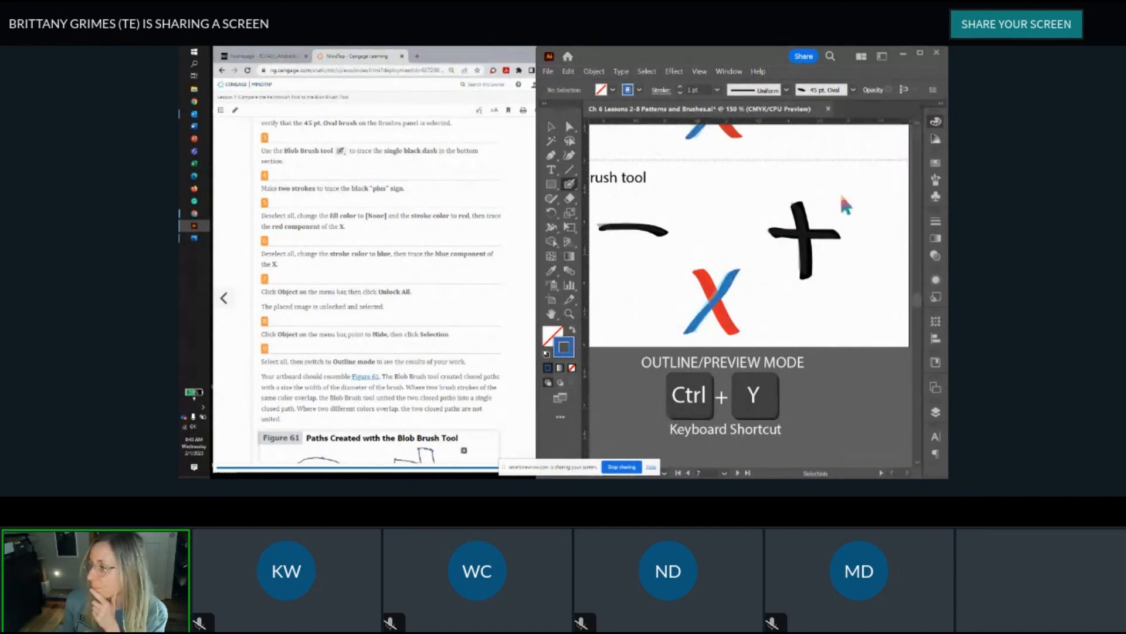
Step: Activate the Selection tool and switch the document to Outline mode with the Blob Brush section in view
{"action": "scroll", "coordinate": [713, 273], "scroll_direction": "down", "scroll_amount": 2}
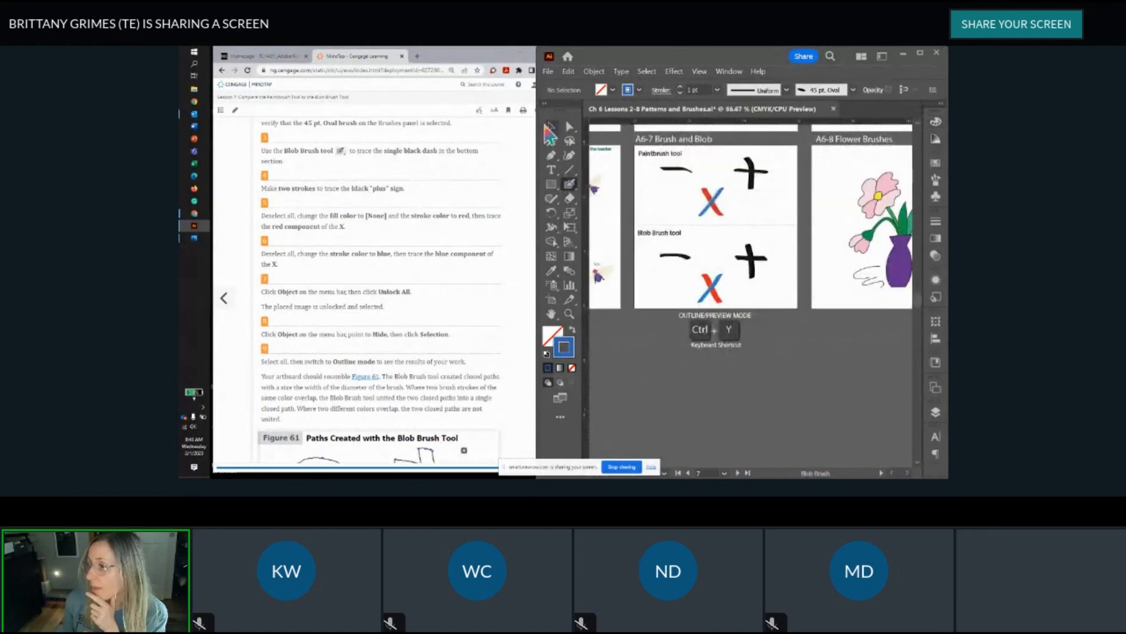
{"action": "left_click", "coordinate": [552, 126]}
{"action": "scroll", "coordinate": [680, 253], "scroll_direction": "up", "scroll_amount": 1}
{"action": "scroll", "coordinate": [707, 290], "scroll_direction": "up", "scroll_amount": 3}
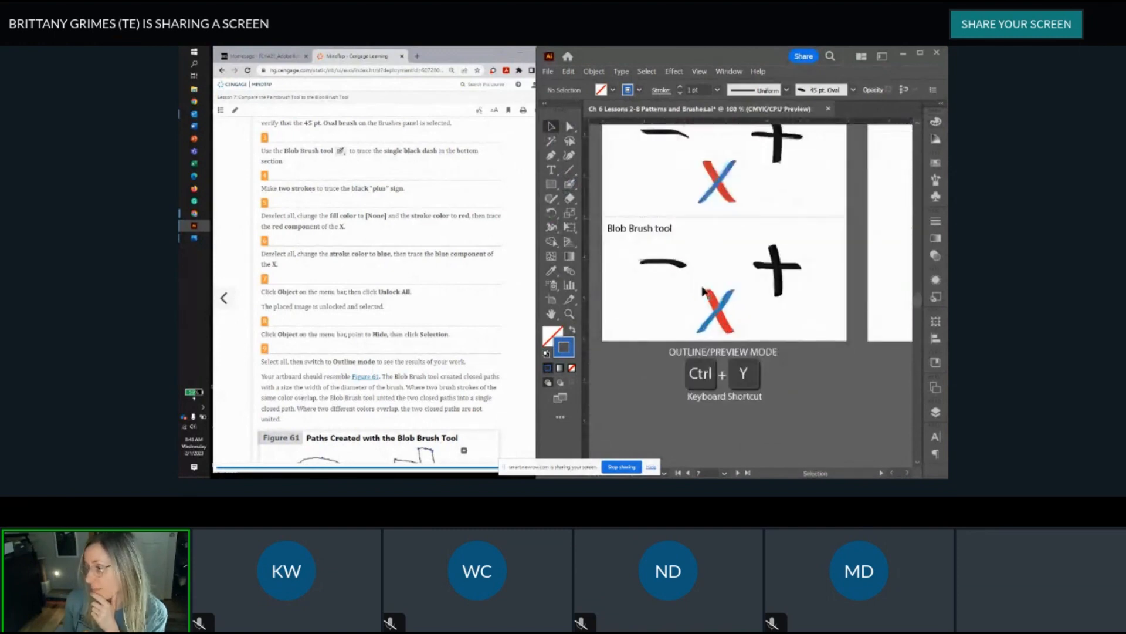
{"action": "scroll", "coordinate": [715, 284], "scroll_direction": "down", "scroll_amount": 2}
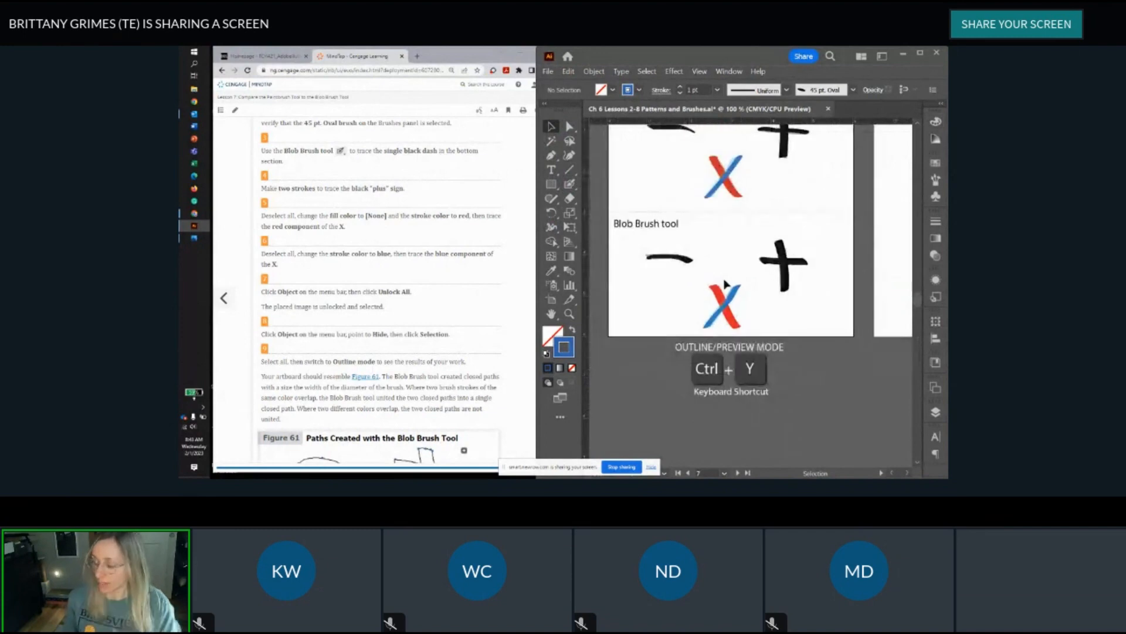
{"action": "key", "text": "ctrl+y"}
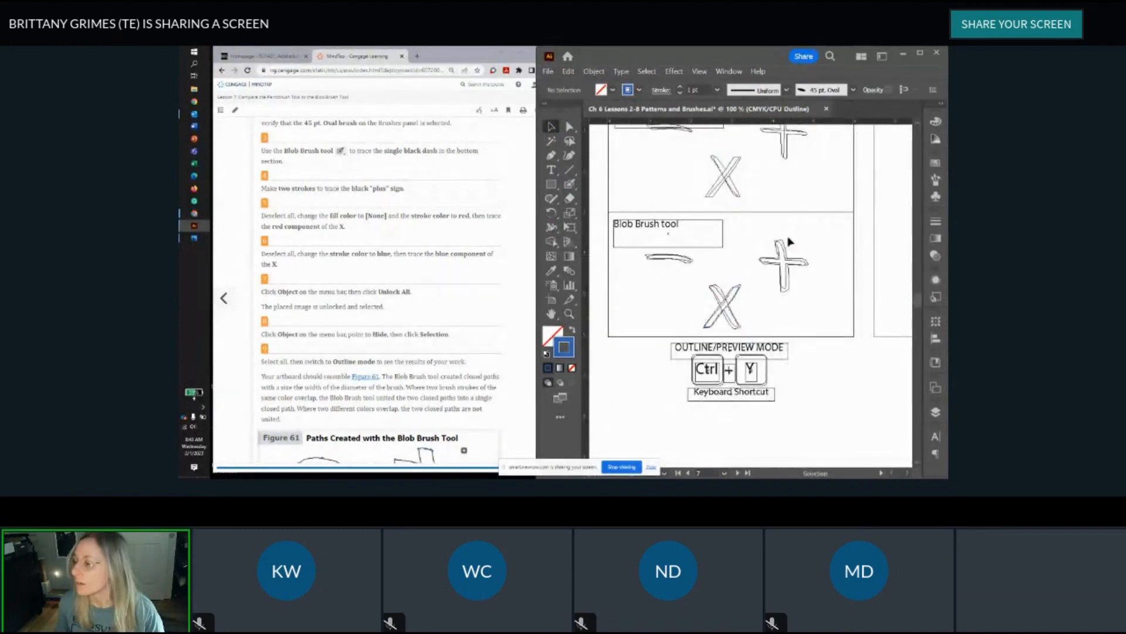
Step: Compare the outlined shapes of both sections and select the Blob Brush section's dash to examine its path up close
{"action": "left_click_drag", "start_coordinate": [746, 271], "coordinate": [734, 277]}
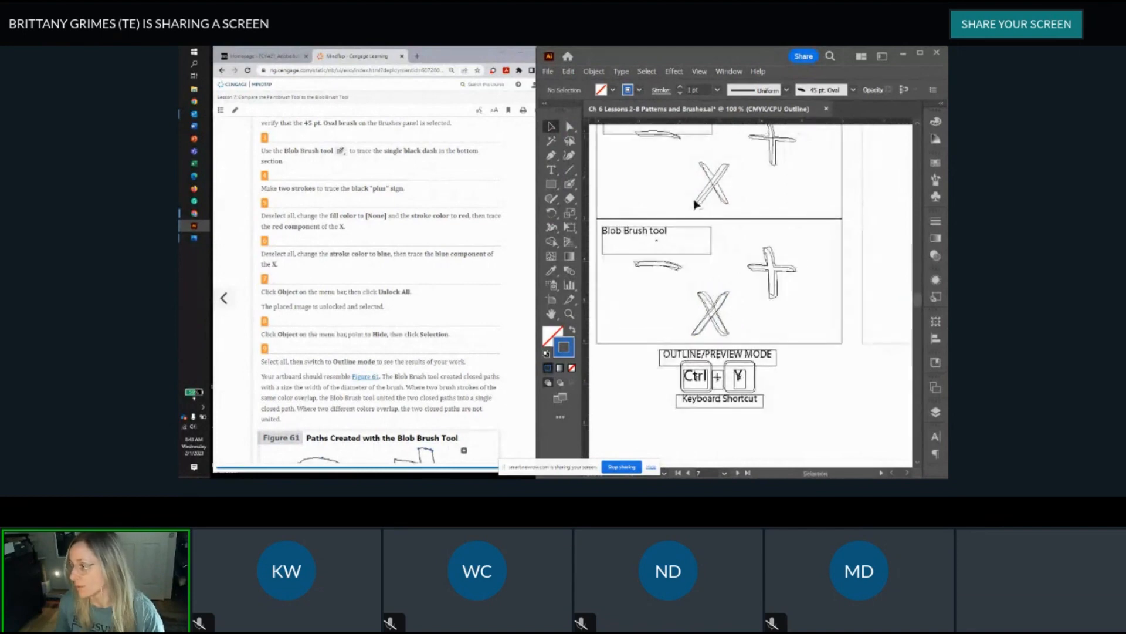
{"action": "scroll", "coordinate": [714, 189], "scroll_direction": "up", "scroll_amount": 5}
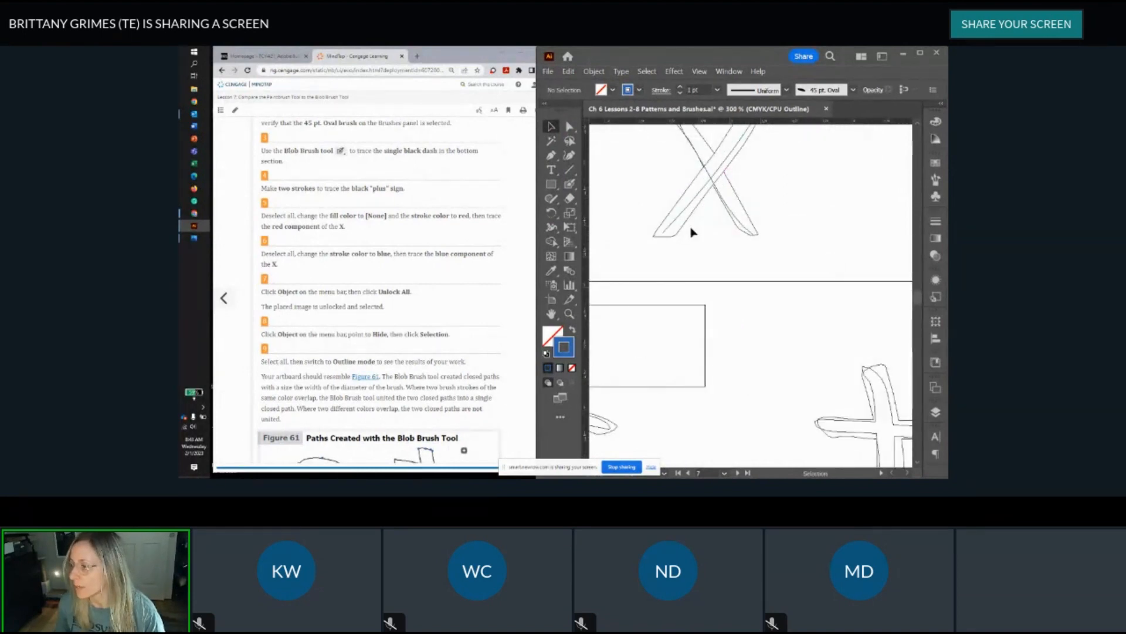
{"action": "scroll", "coordinate": [683, 234], "scroll_direction": "down", "scroll_amount": 2}
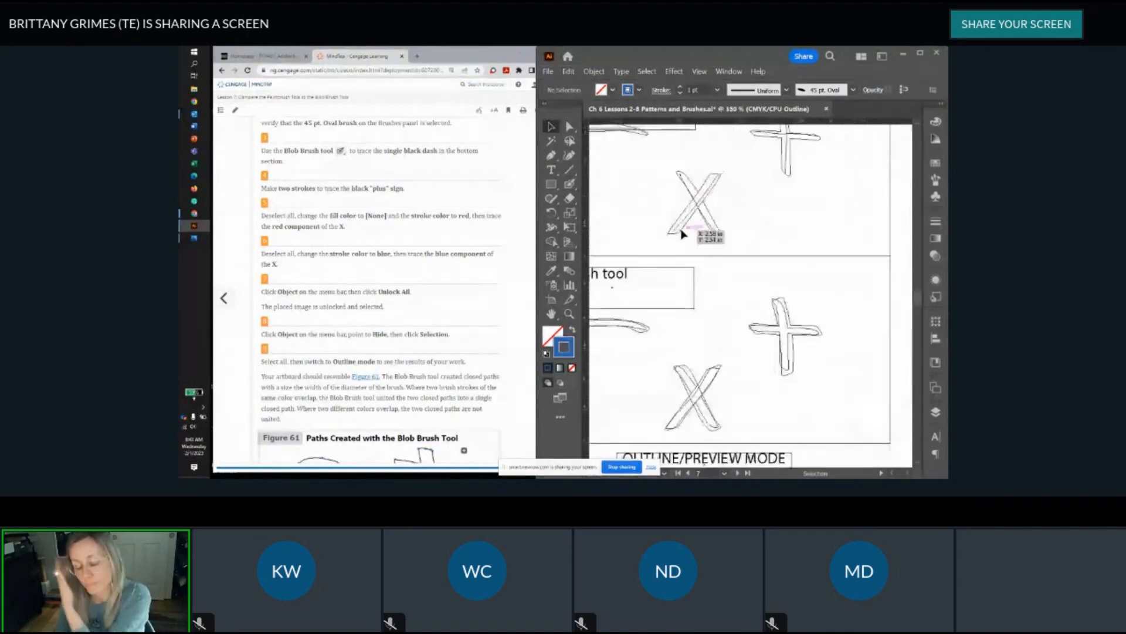
{"action": "left_click_drag", "start_coordinate": [684, 256], "coordinate": [731, 202]}
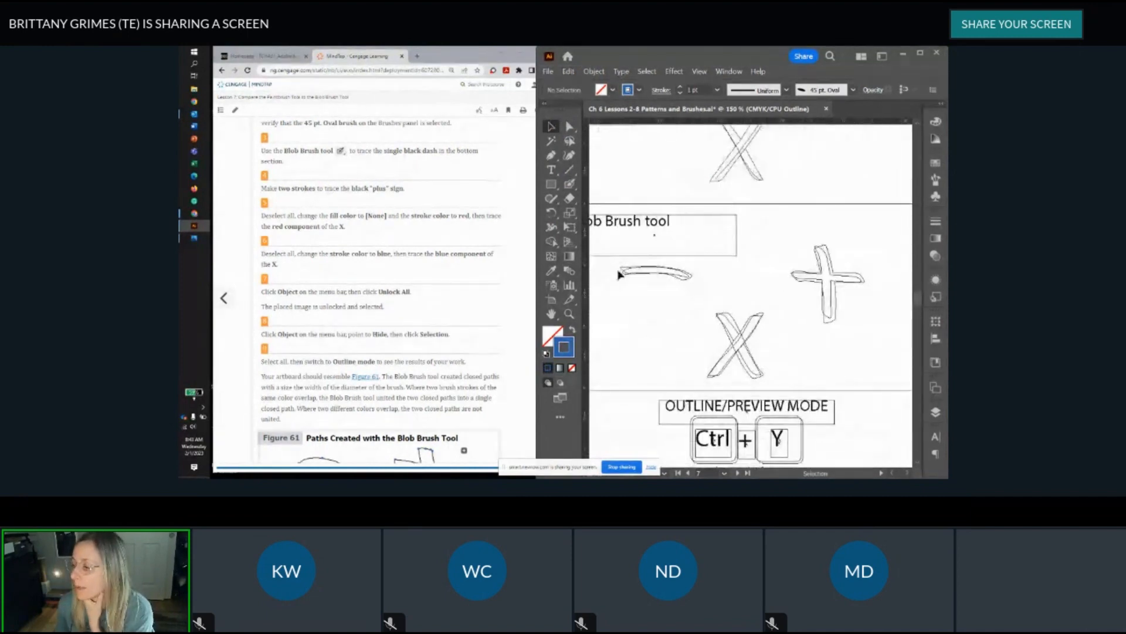
{"action": "scroll", "coordinate": [619, 275], "scroll_direction": "up", "scroll_amount": 3}
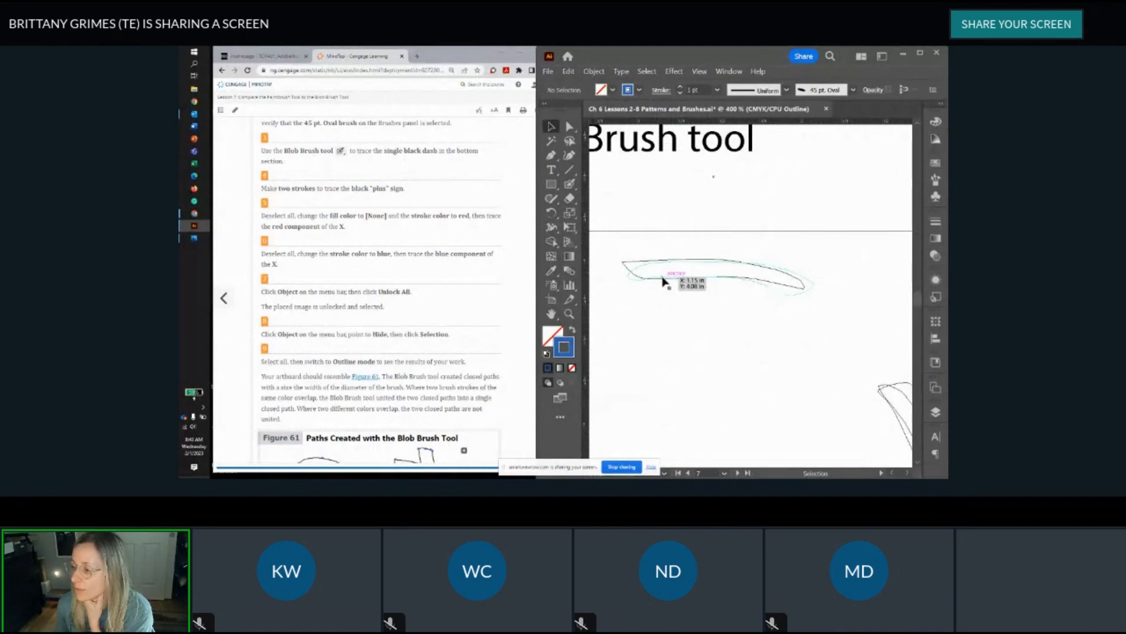
{"action": "left_click", "coordinate": [664, 282]}
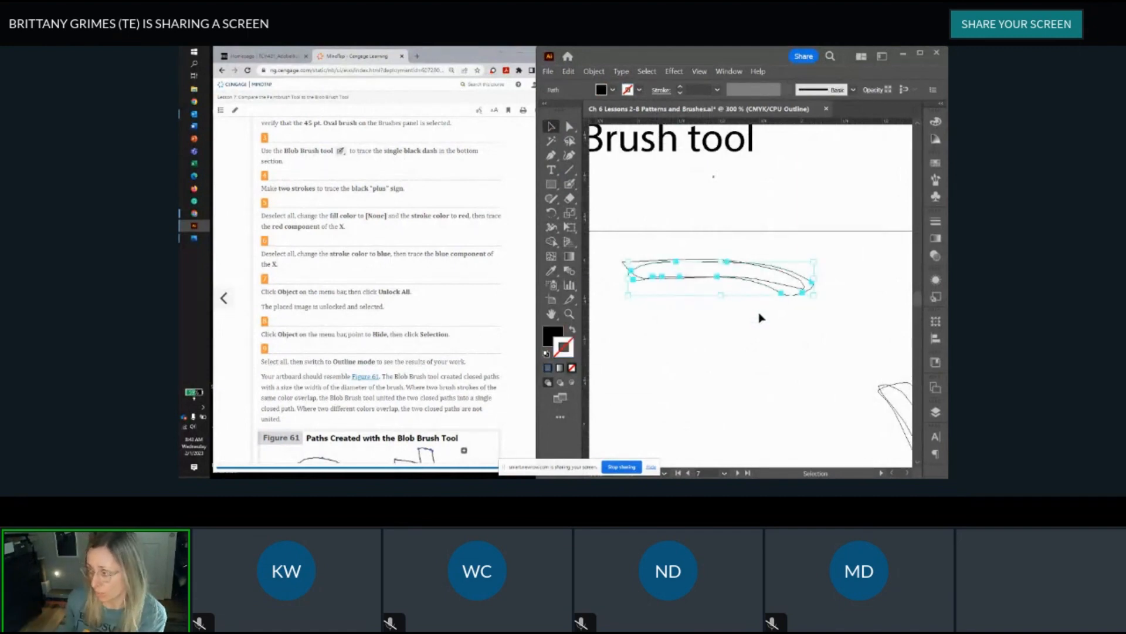
Step: Deselect the dash and select the blue stroke of the Blob Brush section's X to examine its path up close
{"action": "scroll", "coordinate": [761, 317], "scroll_direction": "down", "scroll_amount": 3}
{"action": "scroll", "coordinate": [746, 314], "scroll_direction": "down", "scroll_amount": 2}
{"action": "scroll", "coordinate": [779, 395], "scroll_direction": "up", "scroll_amount": 2}
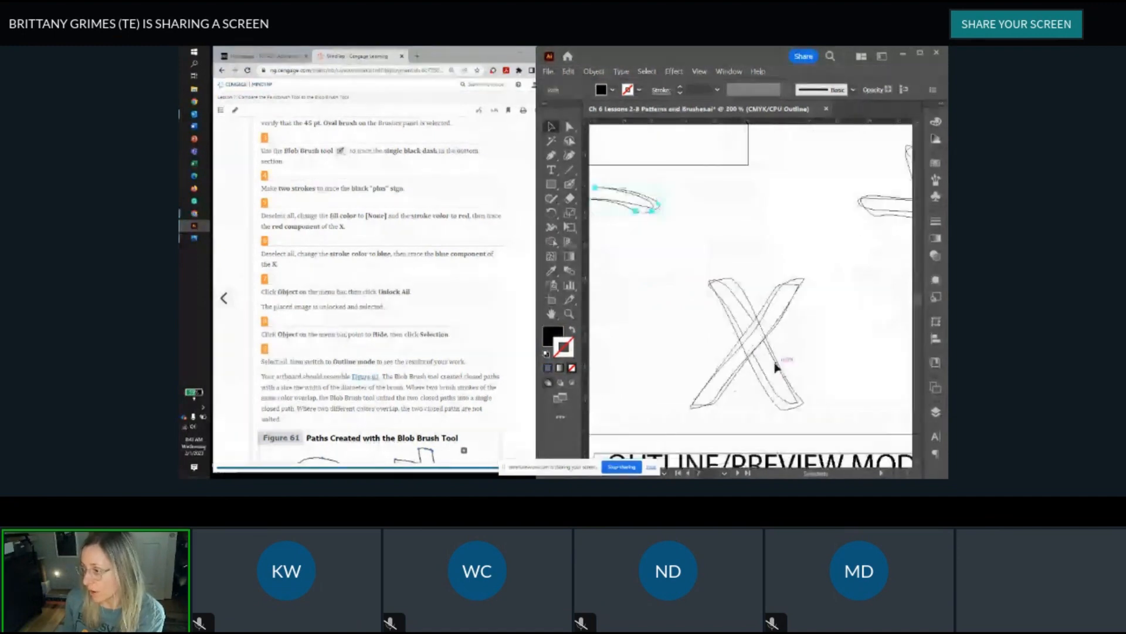
{"action": "scroll", "coordinate": [776, 368], "scroll_direction": "up", "scroll_amount": 3}
{"action": "key", "text": "ctrl+shift+a"}
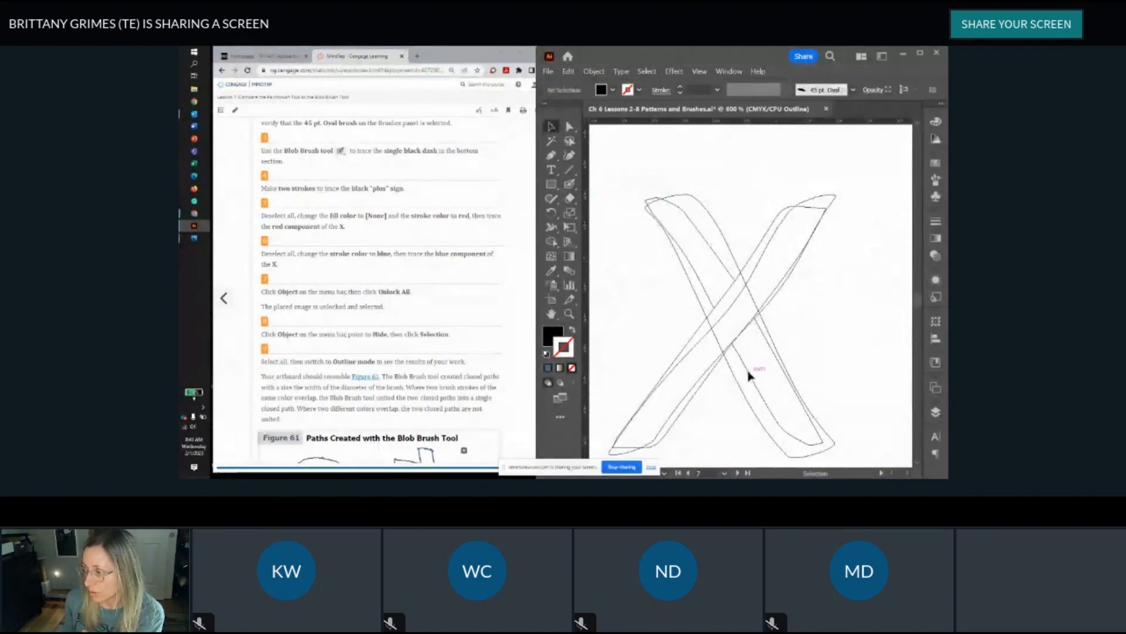
{"action": "left_click", "coordinate": [725, 319]}
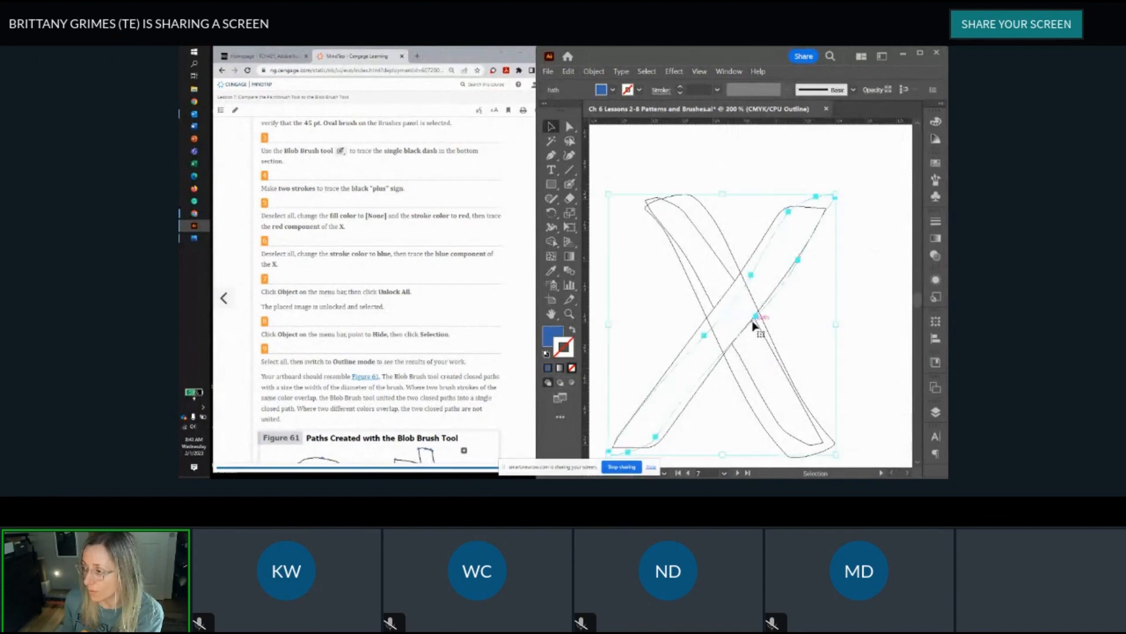
{"action": "scroll", "coordinate": [760, 324], "scroll_direction": "down", "scroll_amount": 3}
{"action": "scroll", "coordinate": [761, 323], "scroll_direction": "down", "scroll_amount": 1}
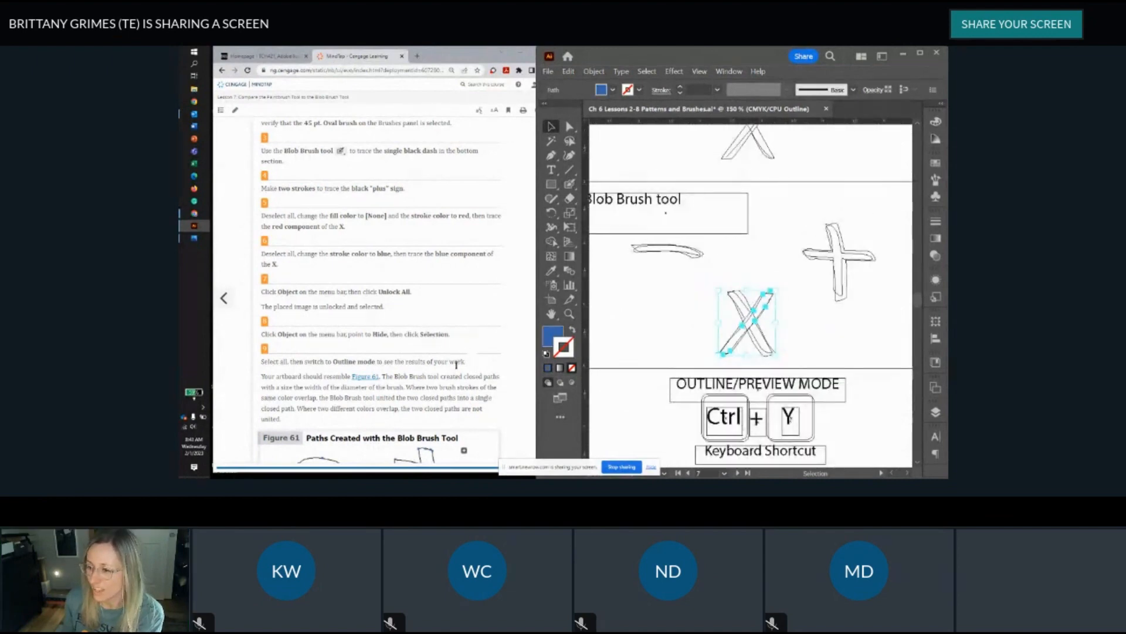
Step: Compare the Blob Brush outlines with Figure 61 in the MindTap textbook and read the final Lesson 7 instructions
{"action": "scroll", "coordinate": [457, 352], "scroll_direction": "down", "scroll_amount": 3}
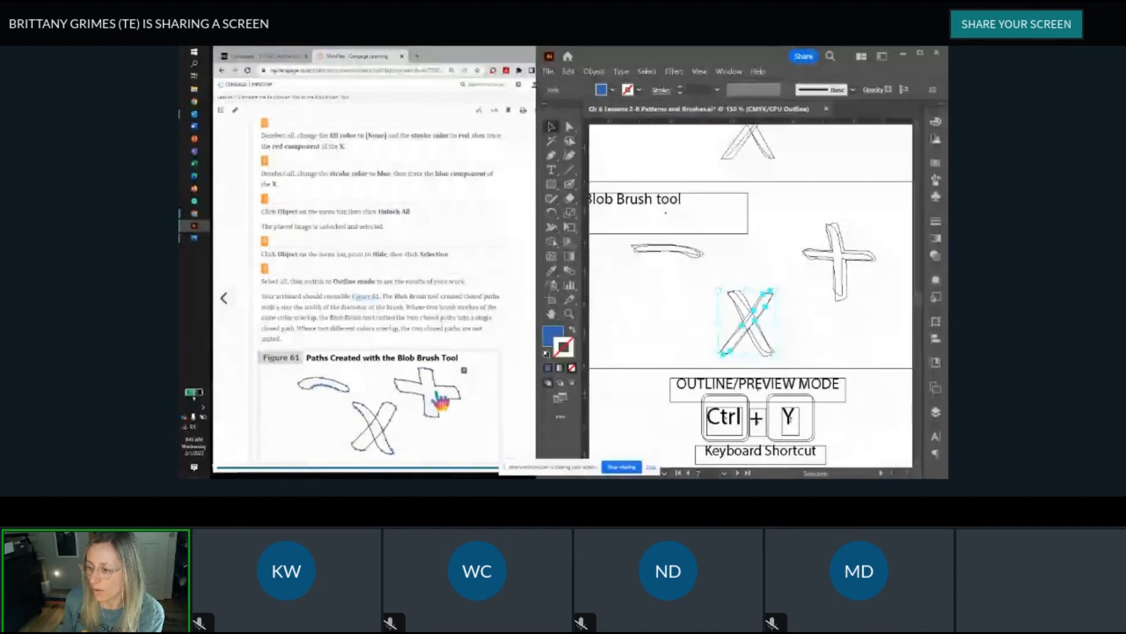
{"action": "scroll", "coordinate": [837, 252], "scroll_direction": "up", "scroll_amount": 2}
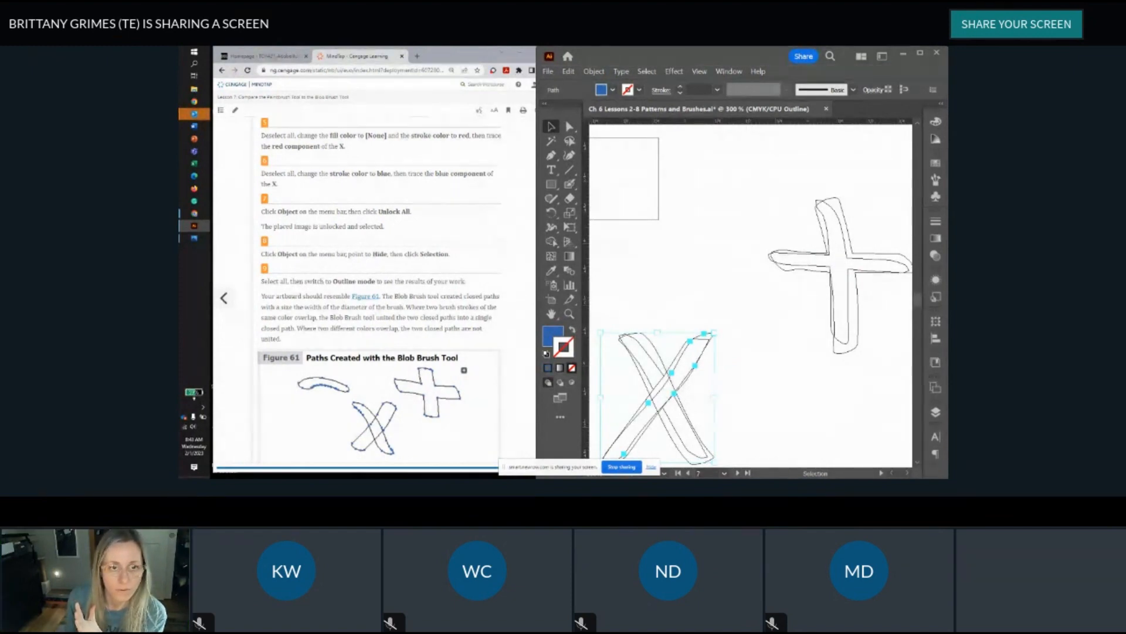
{"action": "key", "text": "alt+Tab"}
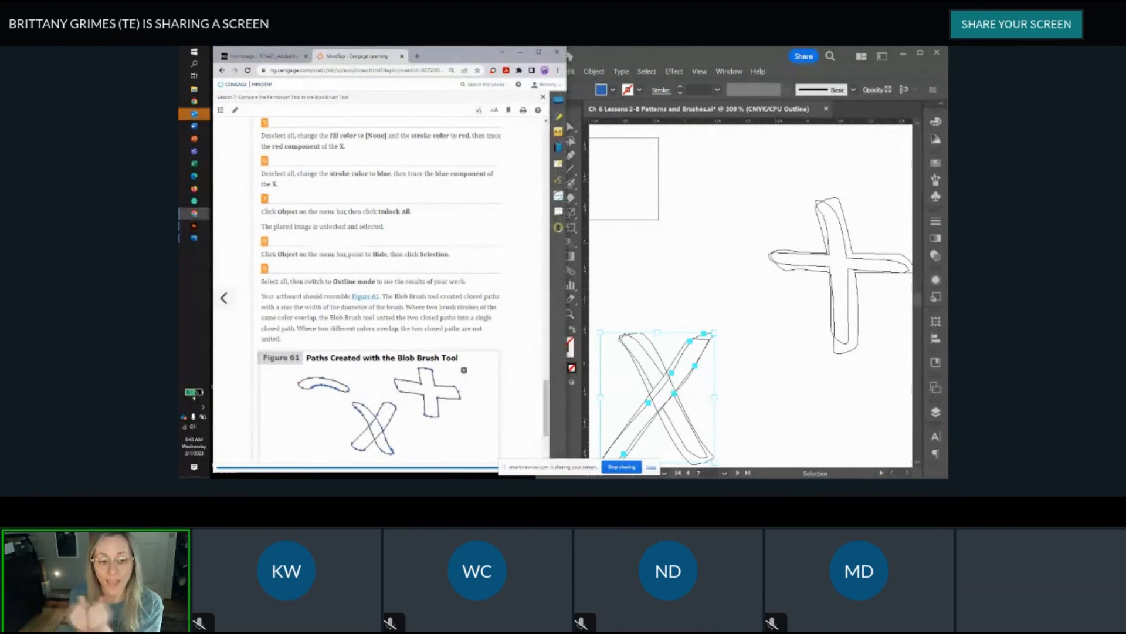
{"action": "scroll", "coordinate": [286, 327], "scroll_direction": "down", "scroll_amount": 3}
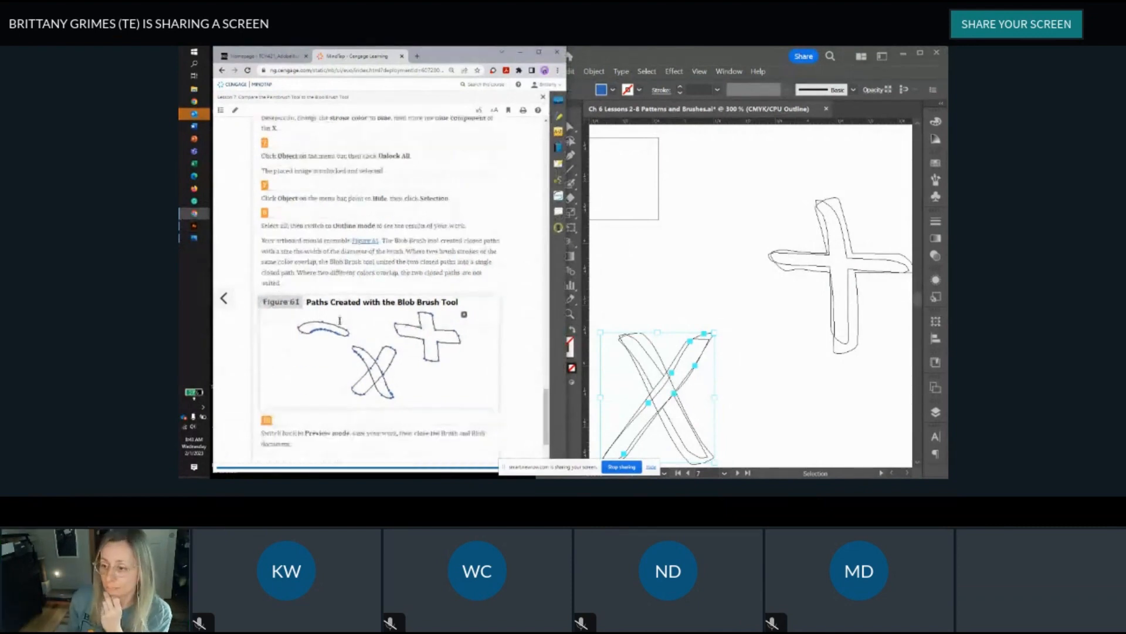
{"action": "scroll", "coordinate": [777, 299], "scroll_direction": "down", "scroll_amount": 3}
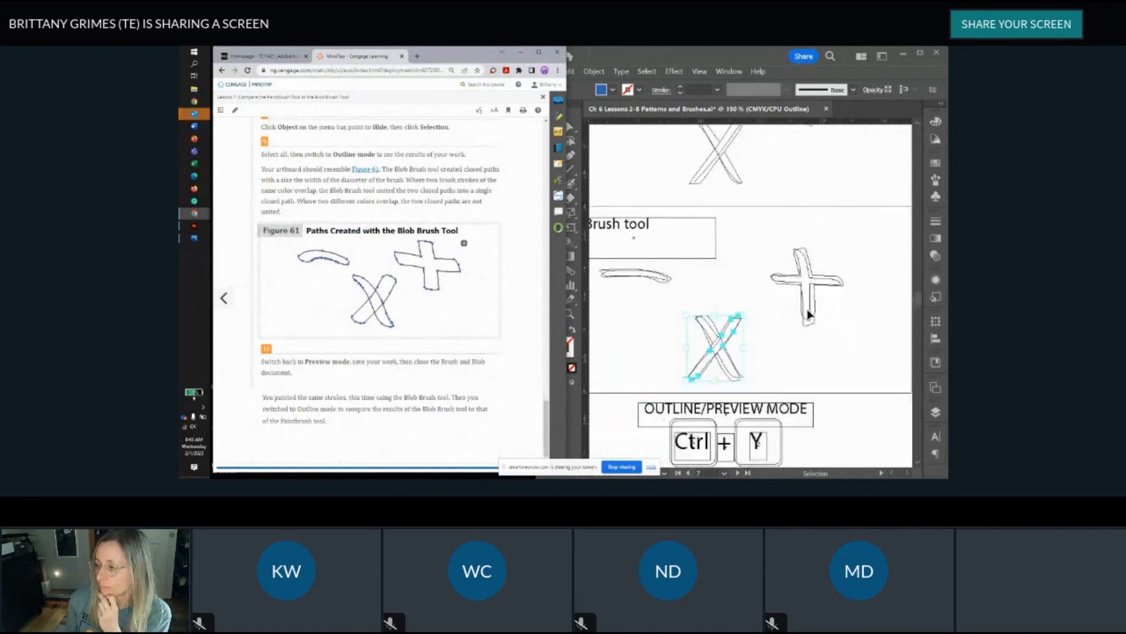
{"action": "left_click", "coordinate": [812, 282]}
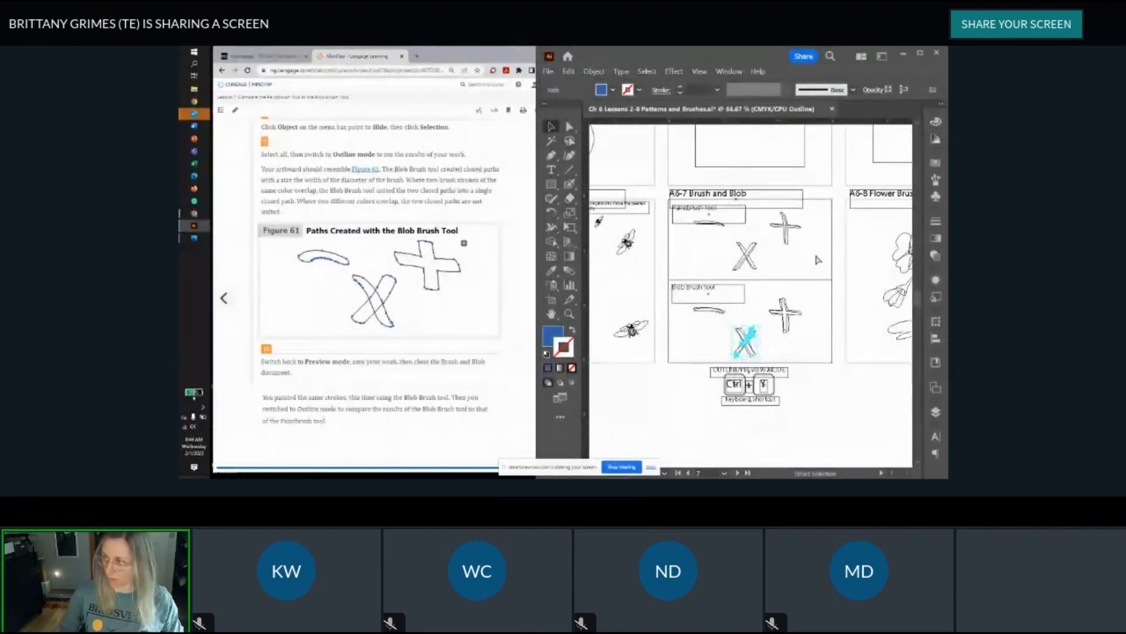
Step: Switch the document back to Preview mode, deselect everything, and bring the A6-8 Flower Brushes artboard into view
{"action": "key", "text": "ctrl+y"}
{"action": "scroll", "coordinate": [786, 263], "scroll_direction": "right", "scroll_amount": 3}
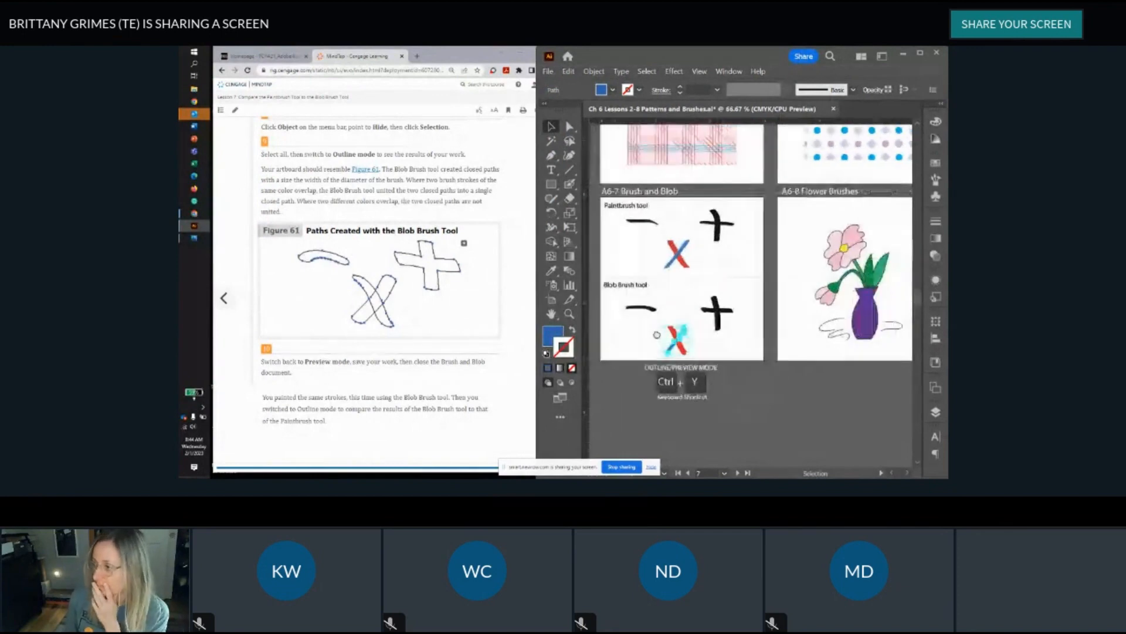
{"action": "left_click", "coordinate": [756, 266]}
{"action": "scroll", "coordinate": [748, 253], "scroll_direction": "right", "scroll_amount": 2}
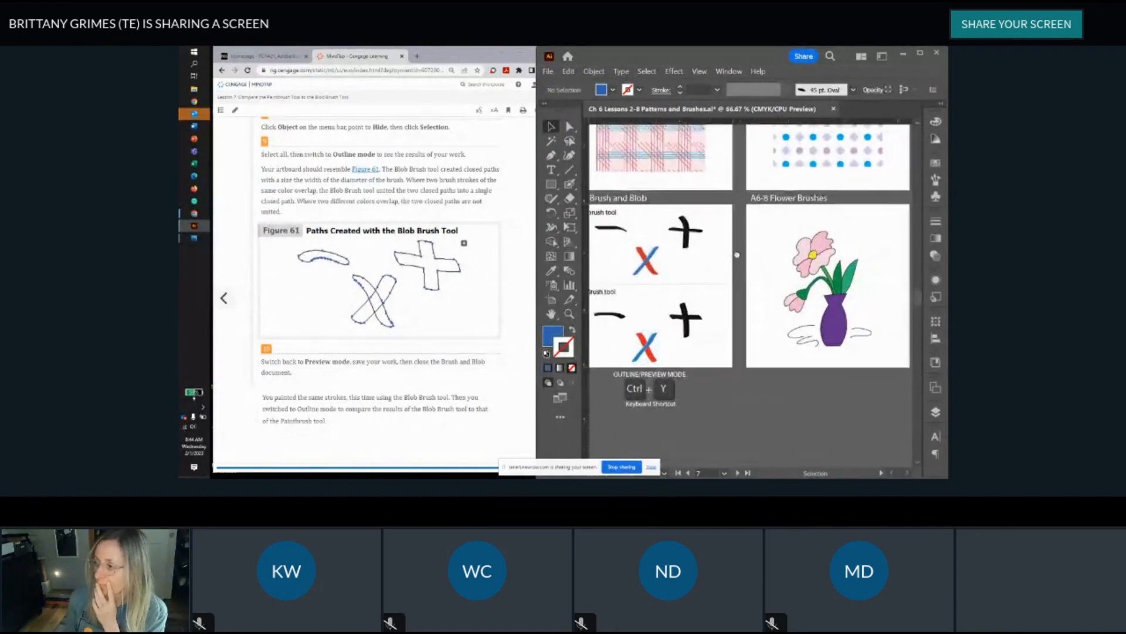
{"action": "scroll", "coordinate": [765, 265], "scroll_direction": "right", "scroll_amount": 1}
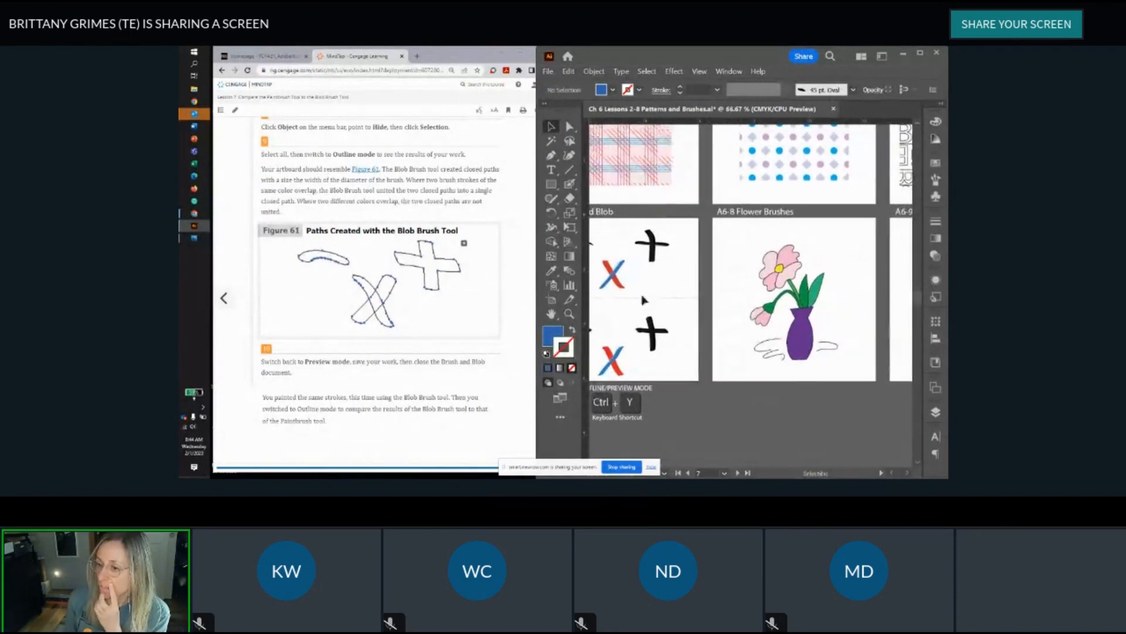
Step: Close the Lesson 7 reading in the MindTap textbook and open Lesson 8 on enhancing artwork with brushes and the Width tool
{"action": "left_click", "coordinate": [509, 98]}
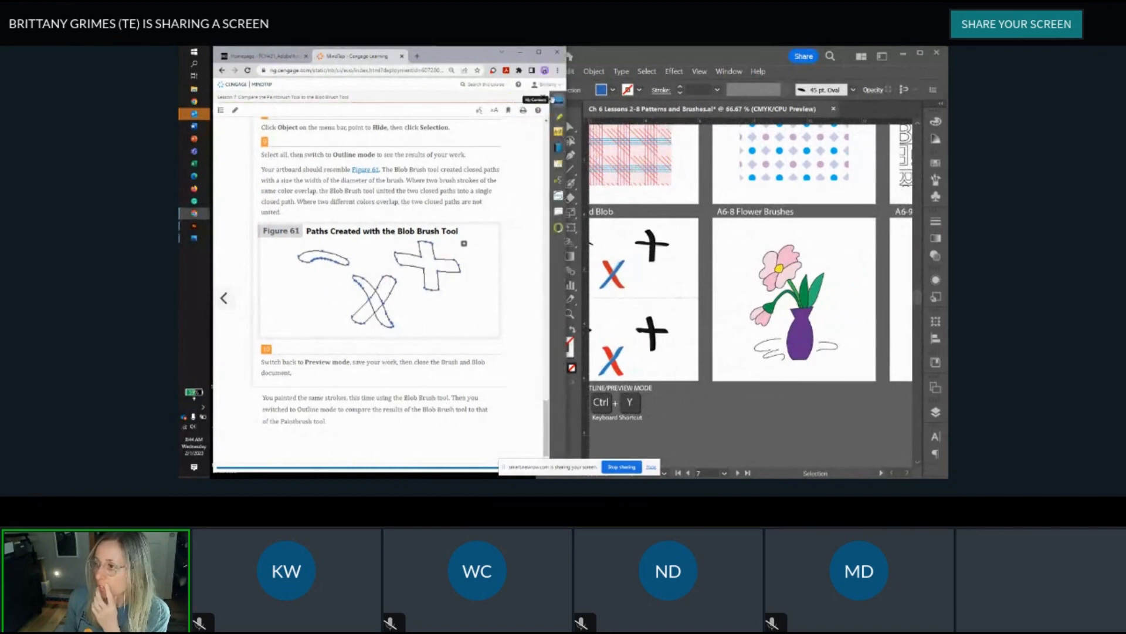
{"action": "left_click", "coordinate": [543, 97]}
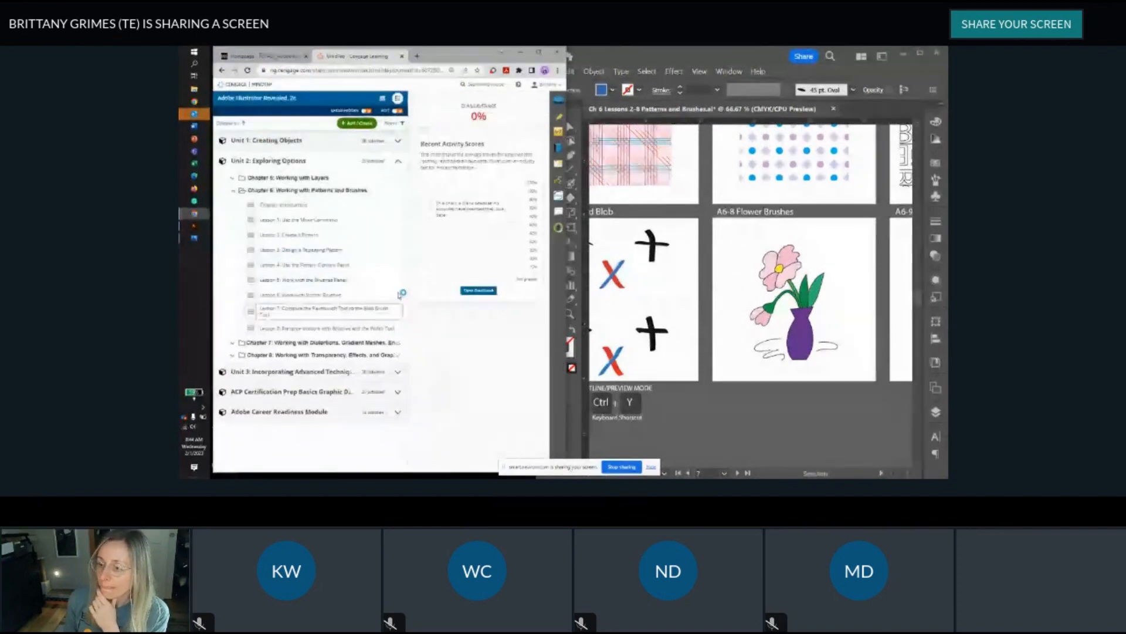
{"action": "left_click", "coordinate": [364, 329]}
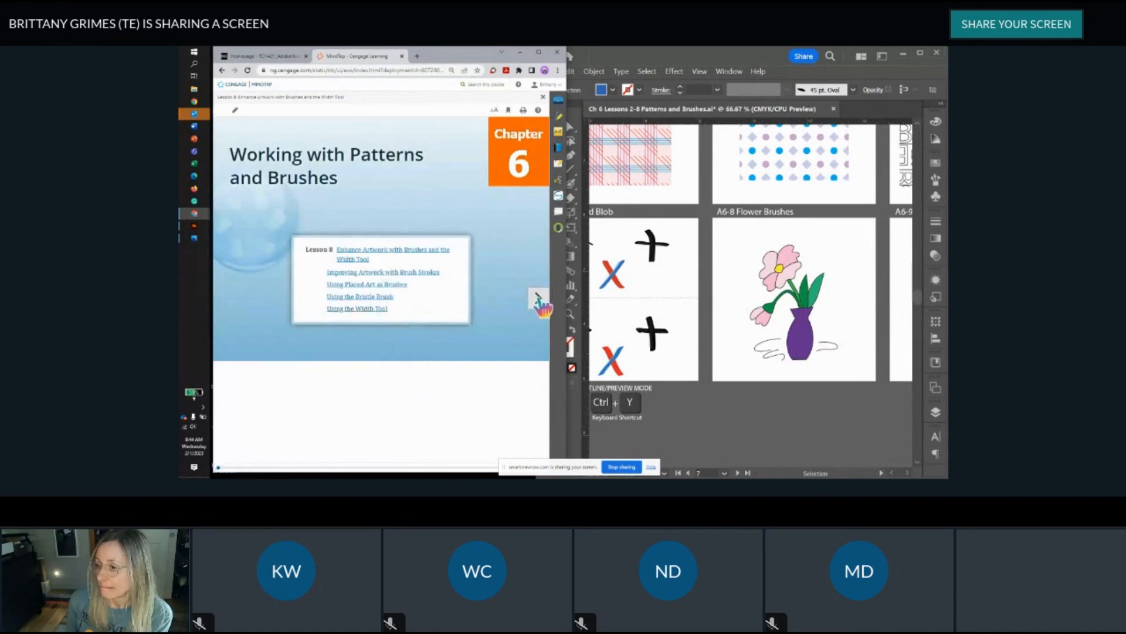
Step: Look through the Lesson 8 pages on brush strokes, placed art, Bristle Brush and Width tool, up to the "Use Placed Art as a Brush" steps
{"action": "left_click", "coordinate": [538, 299]}
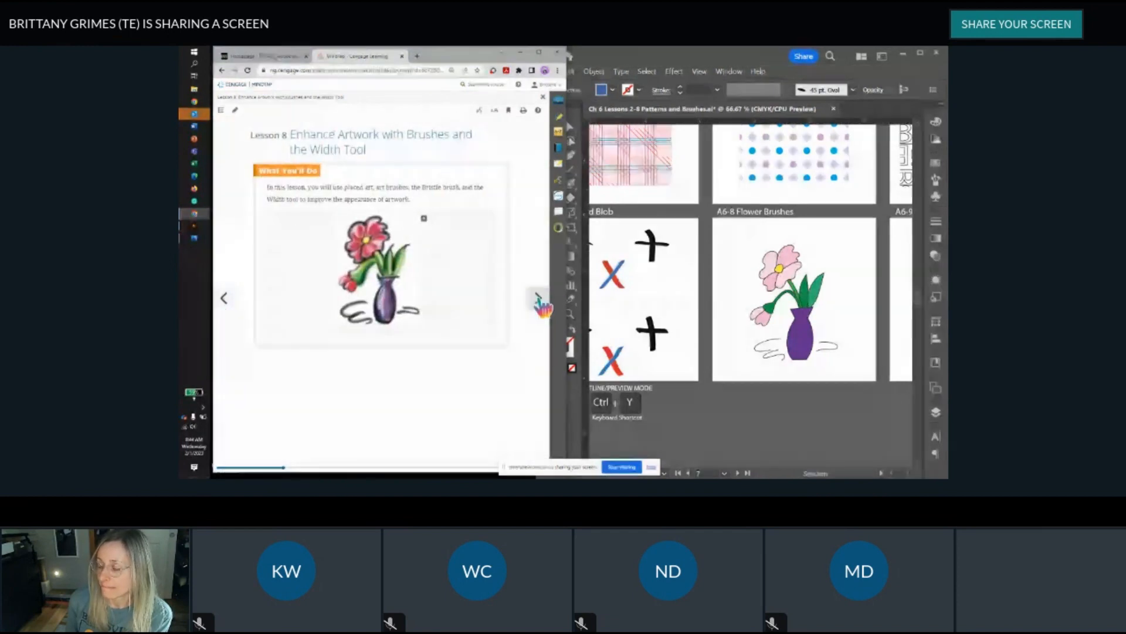
{"action": "left_click", "coordinate": [538, 299]}
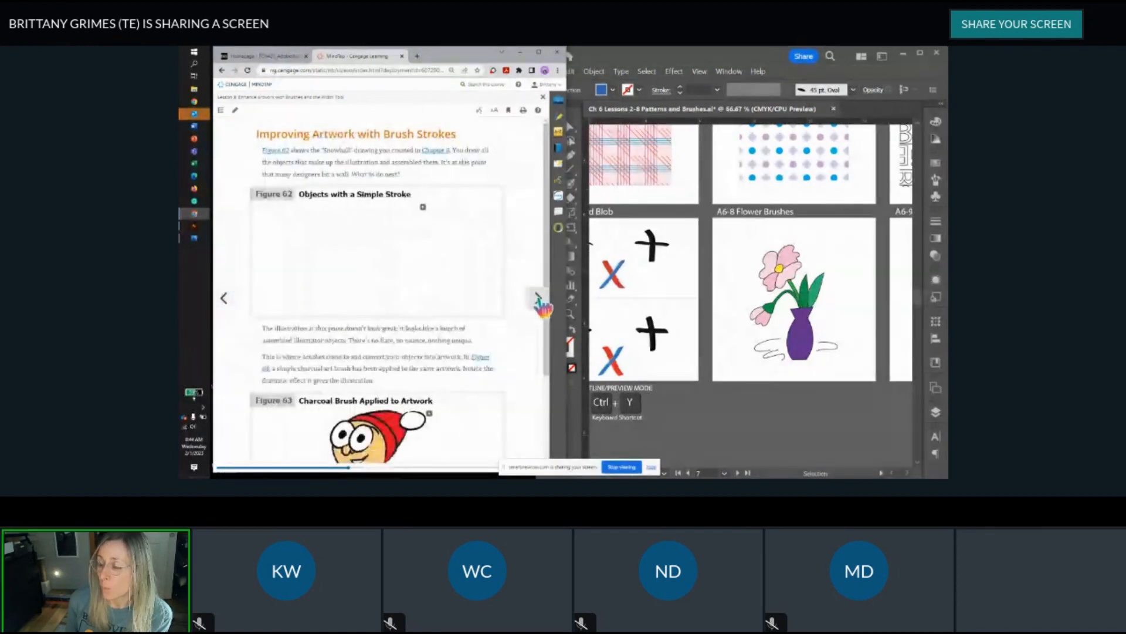
{"action": "scroll", "coordinate": [520, 311], "scroll_direction": "down", "scroll_amount": 3}
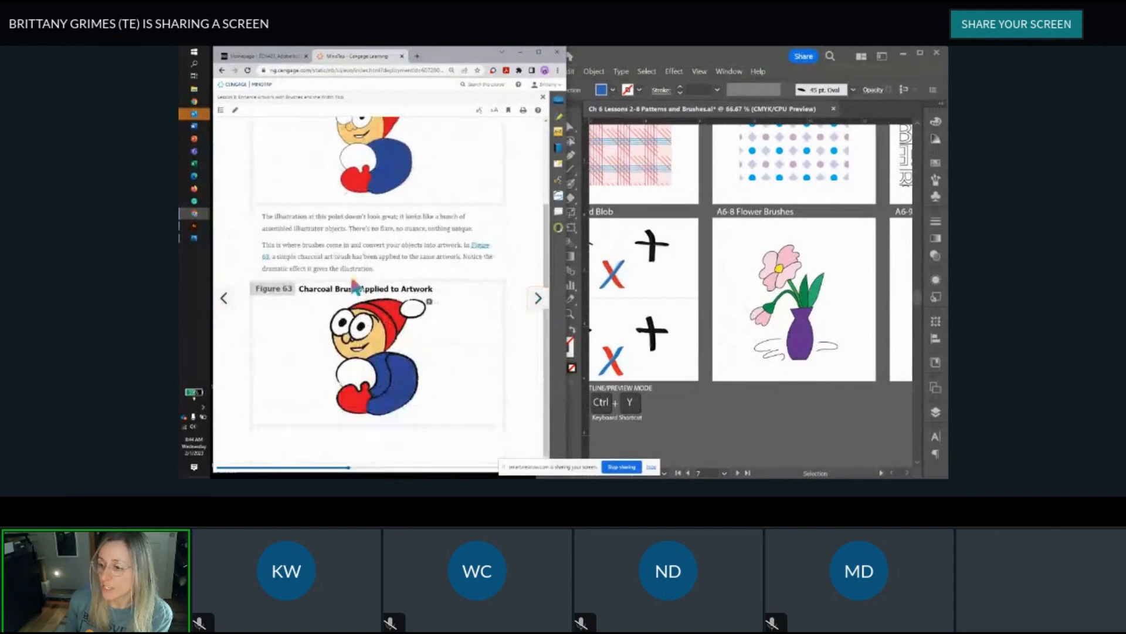
{"action": "left_click", "coordinate": [538, 299]}
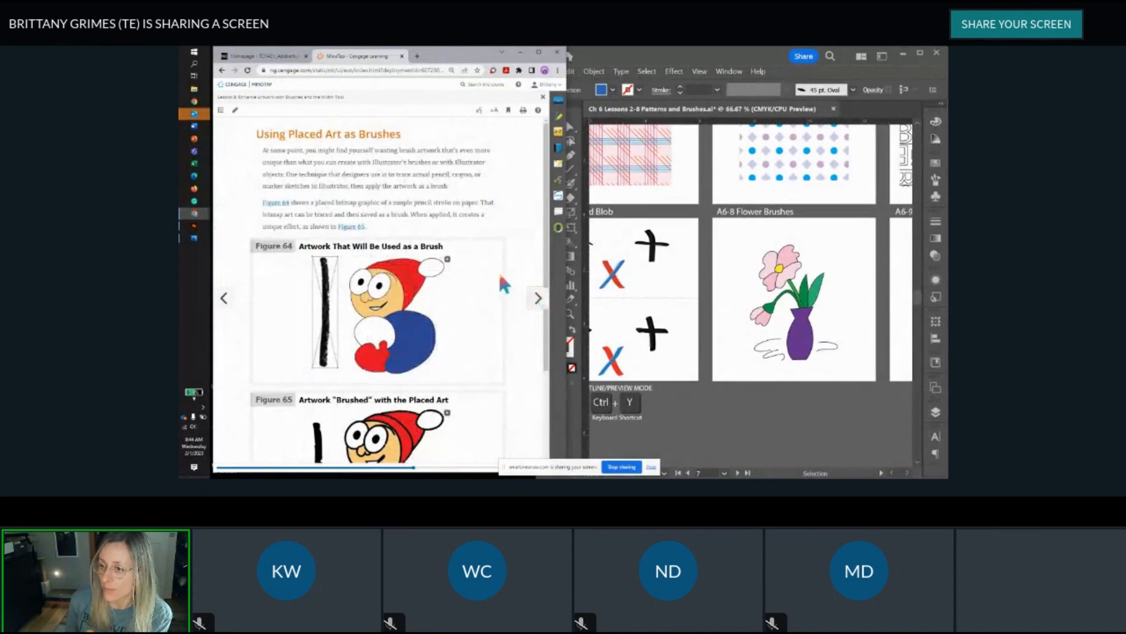
{"action": "scroll", "coordinate": [503, 283], "scroll_direction": "down", "scroll_amount": 3}
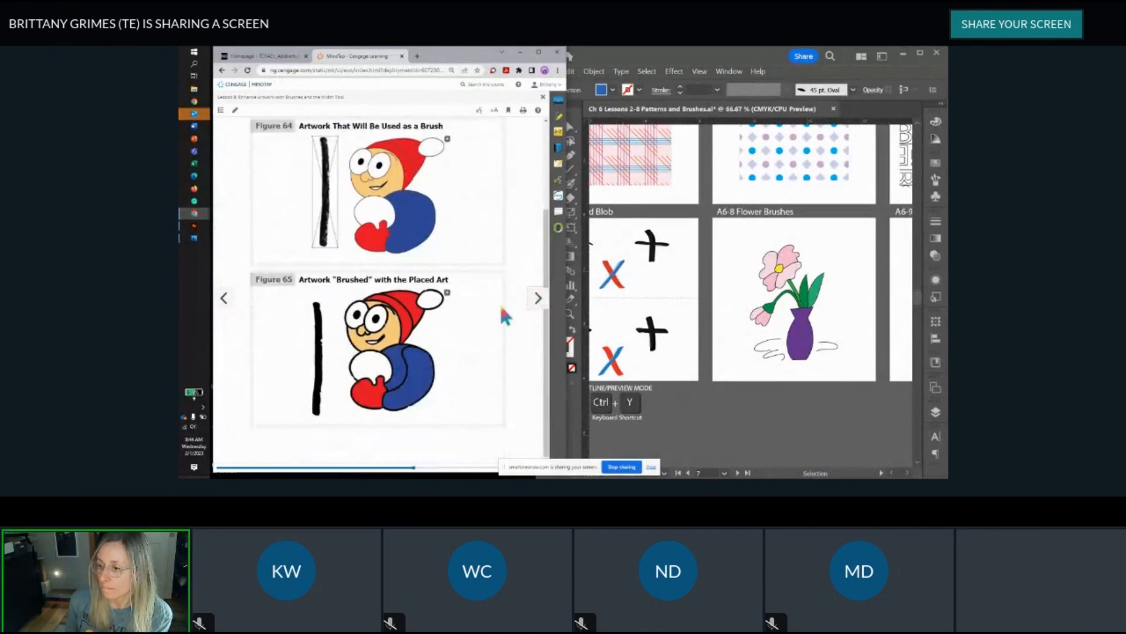
{"action": "left_click", "coordinate": [538, 300]}
{"action": "scroll", "coordinate": [490, 299], "scroll_direction": "down", "scroll_amount": 10}
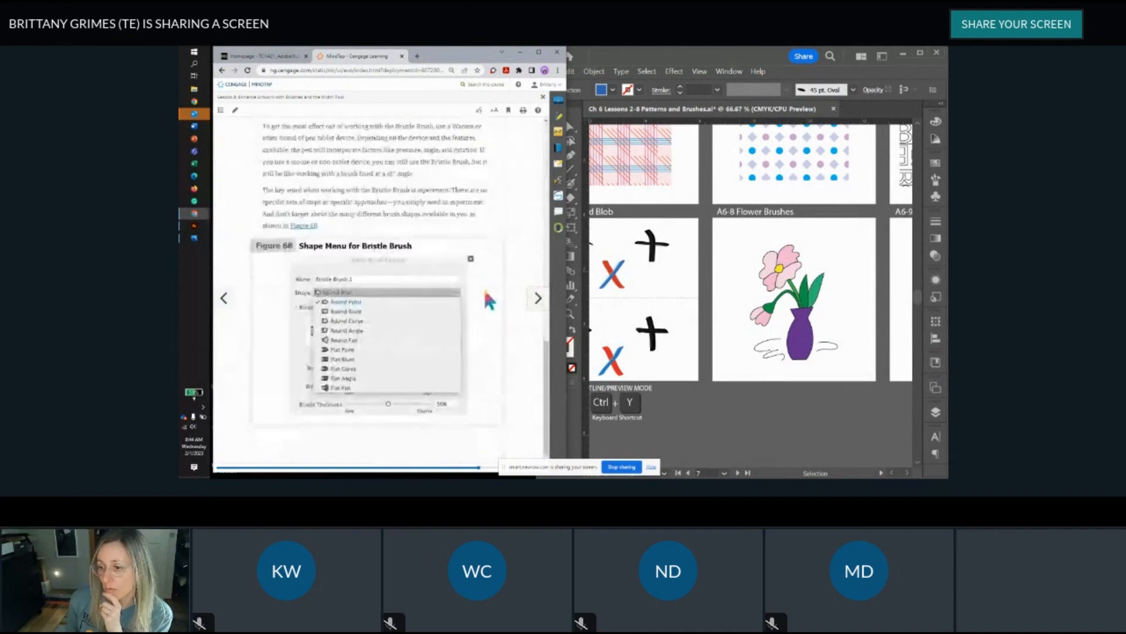
{"action": "scroll", "coordinate": [381, 281], "scroll_direction": "down", "scroll_amount": 5}
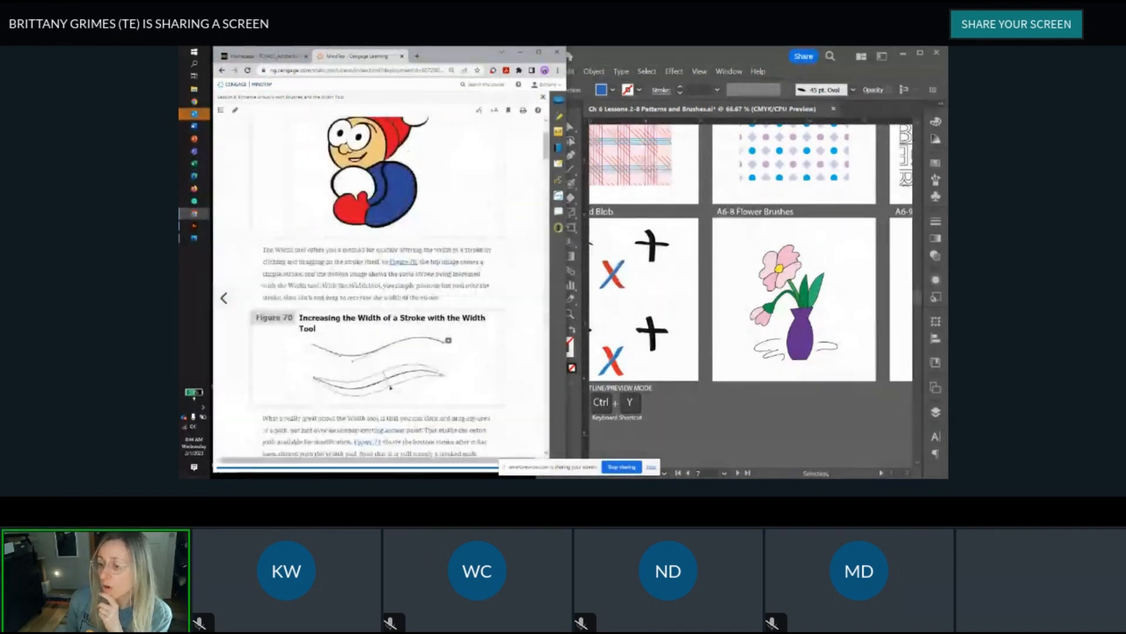
{"action": "scroll", "coordinate": [410, 329], "scroll_direction": "down", "scroll_amount": 6}
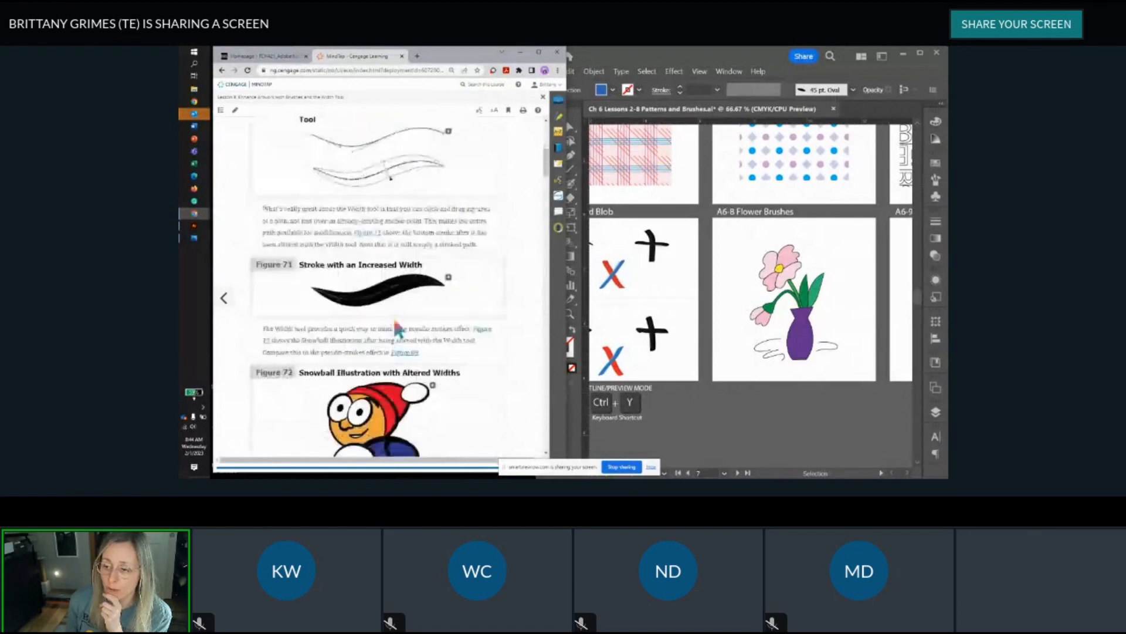
{"action": "scroll", "coordinate": [487, 334], "scroll_direction": "down", "scroll_amount": 5}
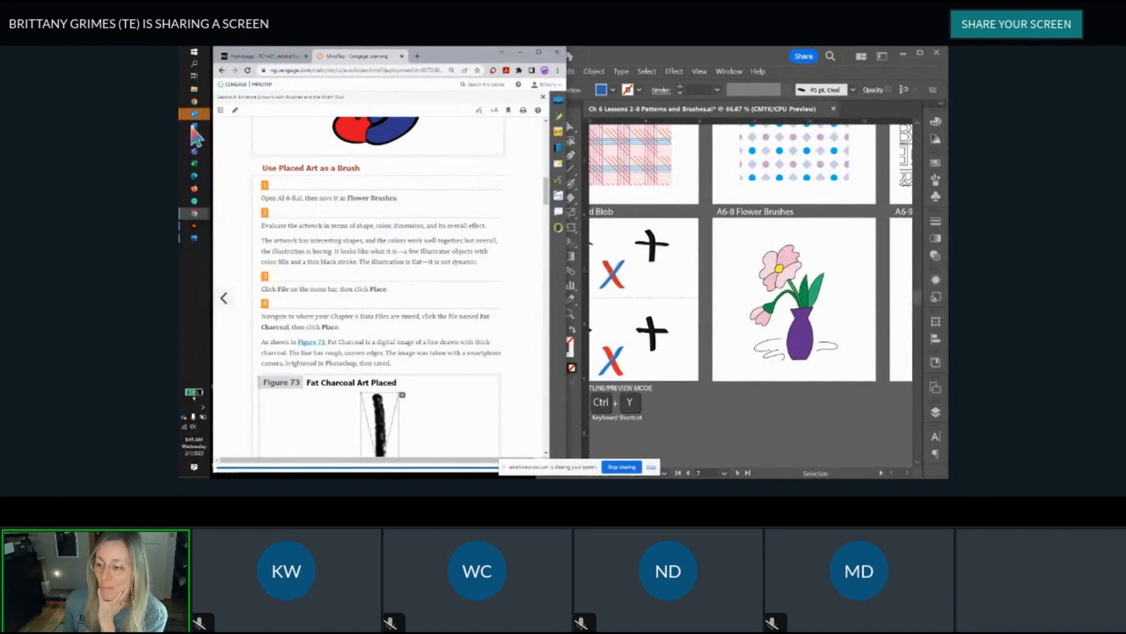
Step: In the course site's content, open Unit 2's Chapter 6 module and find the Ch 6 Lessons 2-8 Patterns & Brushes assignment
{"action": "left_click", "coordinate": [256, 57]}
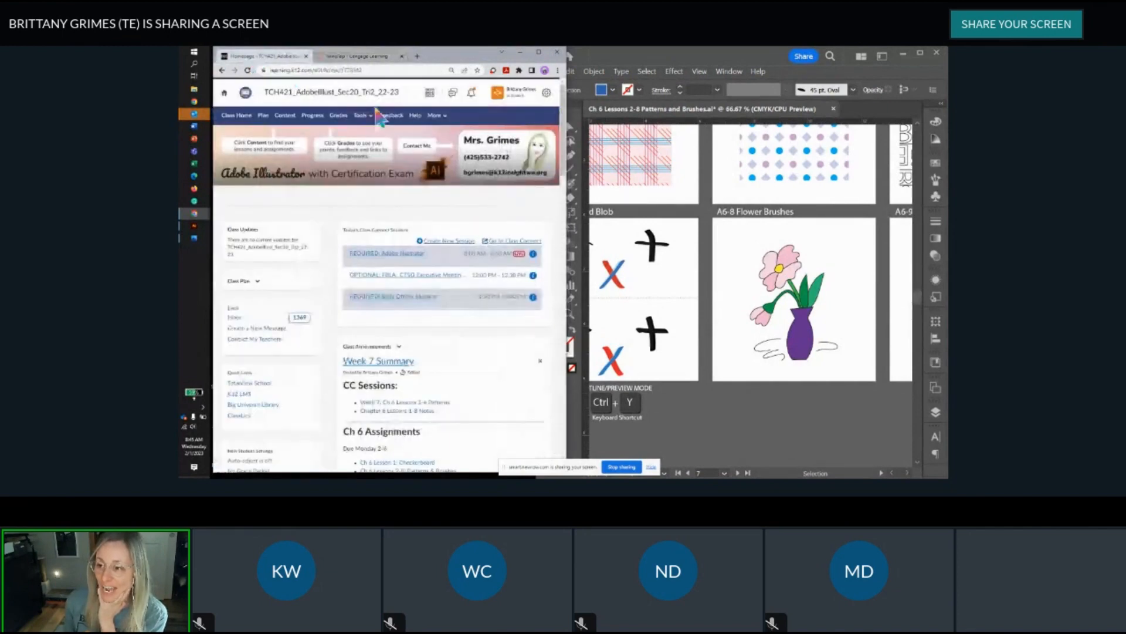
{"action": "left_click", "coordinate": [286, 118]}
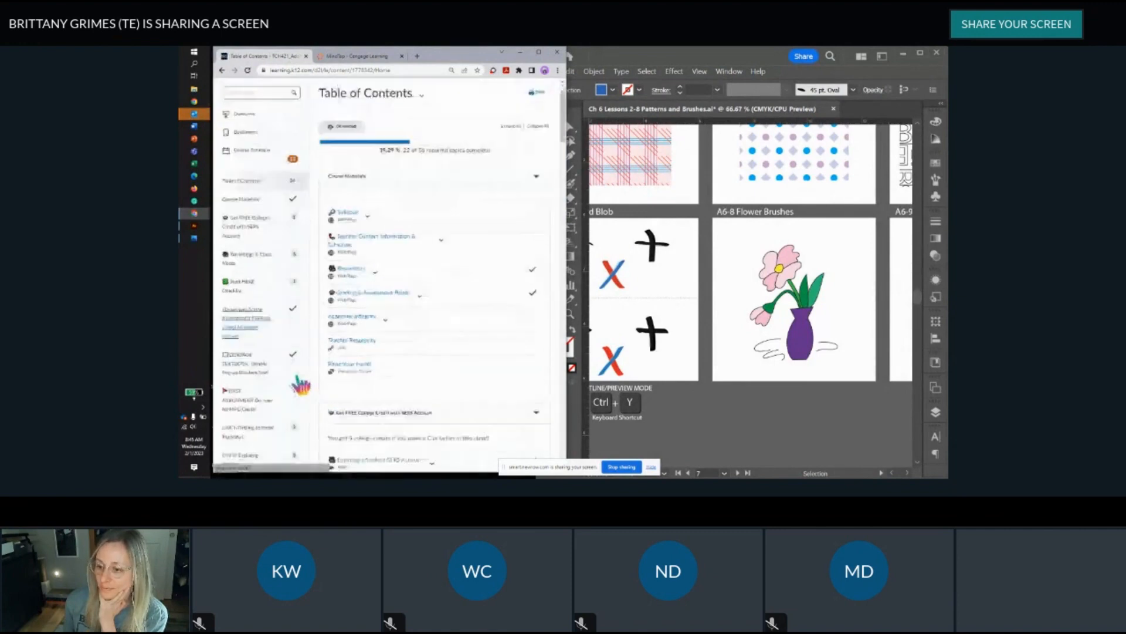
{"action": "scroll", "coordinate": [300, 385], "scroll_direction": "down", "scroll_amount": 5}
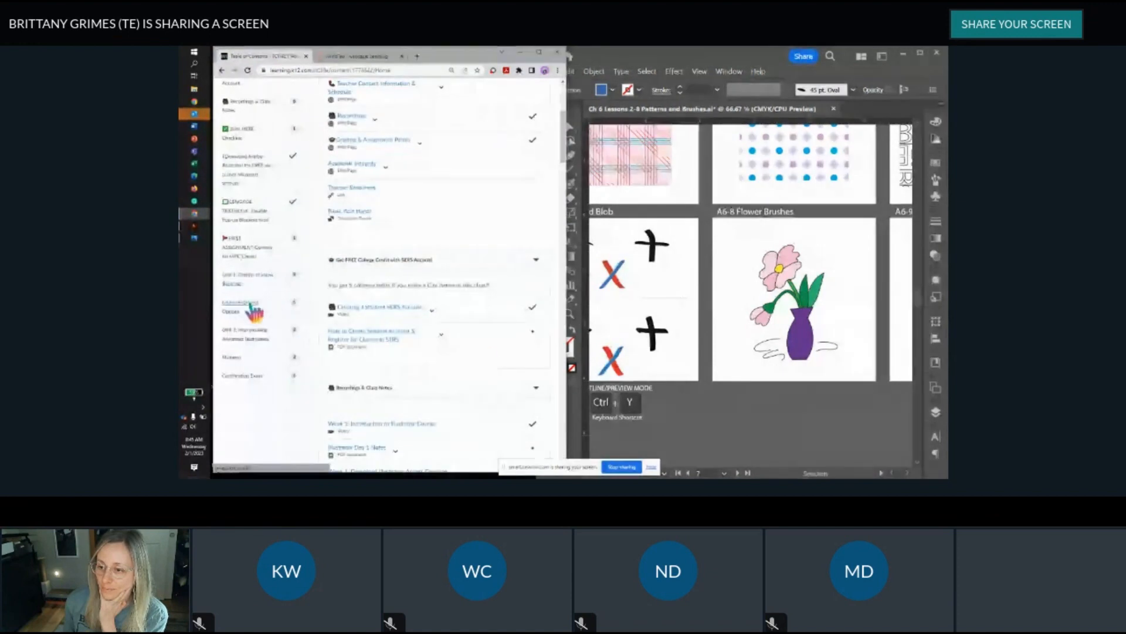
{"action": "left_click", "coordinate": [251, 305]}
{"action": "scroll", "coordinate": [336, 419], "scroll_direction": "down", "scroll_amount": 3}
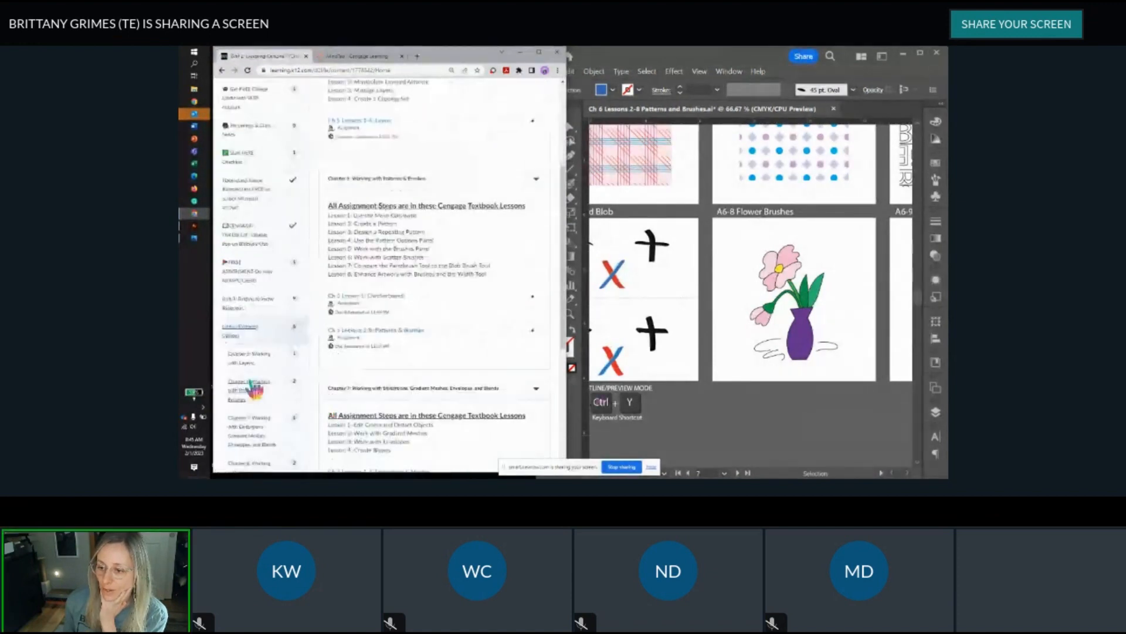
{"action": "left_click", "coordinate": [253, 387]}
{"action": "scroll", "coordinate": [379, 340], "scroll_direction": "down", "scroll_amount": 3}
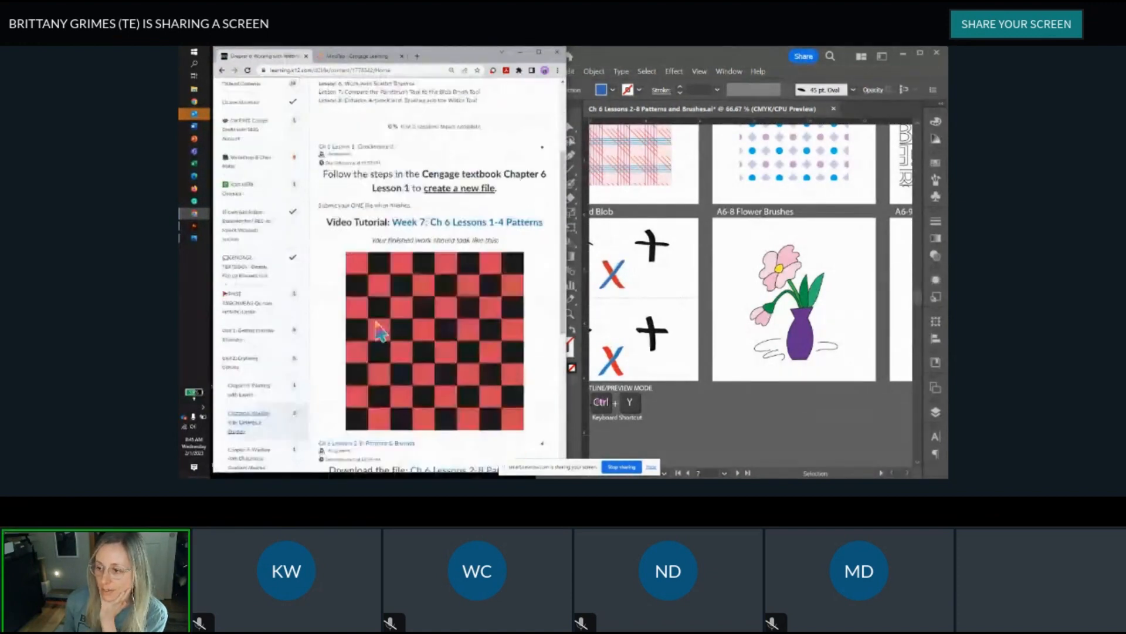
{"action": "scroll", "coordinate": [378, 331], "scroll_direction": "down", "scroll_amount": 5}
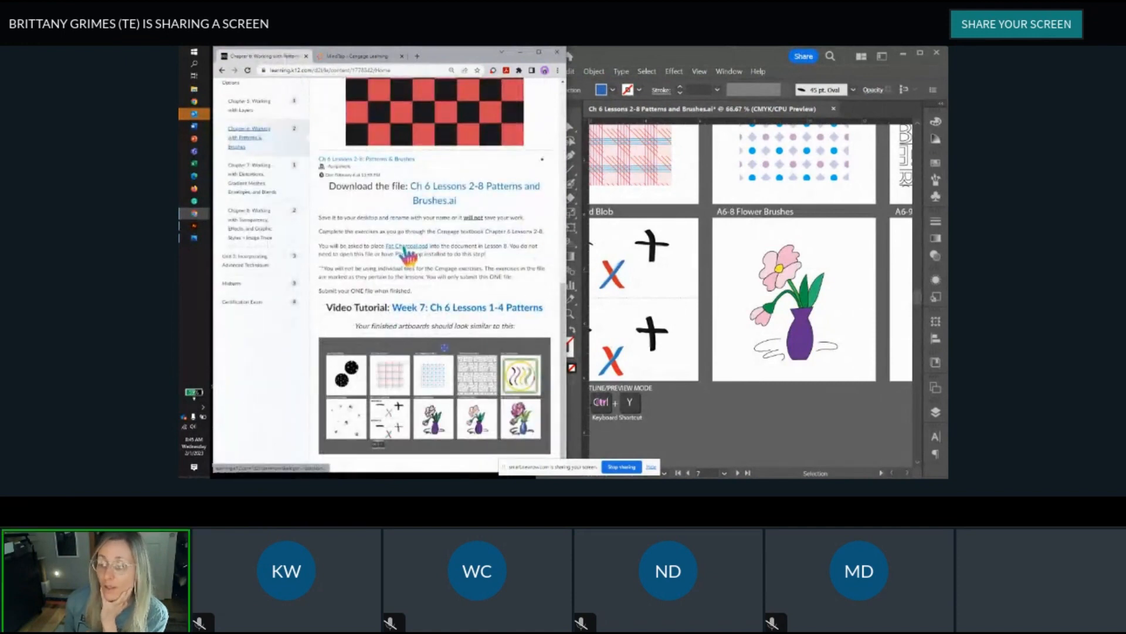
Step: Download Fat Charcoal.psd from the assignment, place it on the desktop, and return to the textbook's Lesson 8 instructions
{"action": "left_click", "coordinate": [407, 250]}
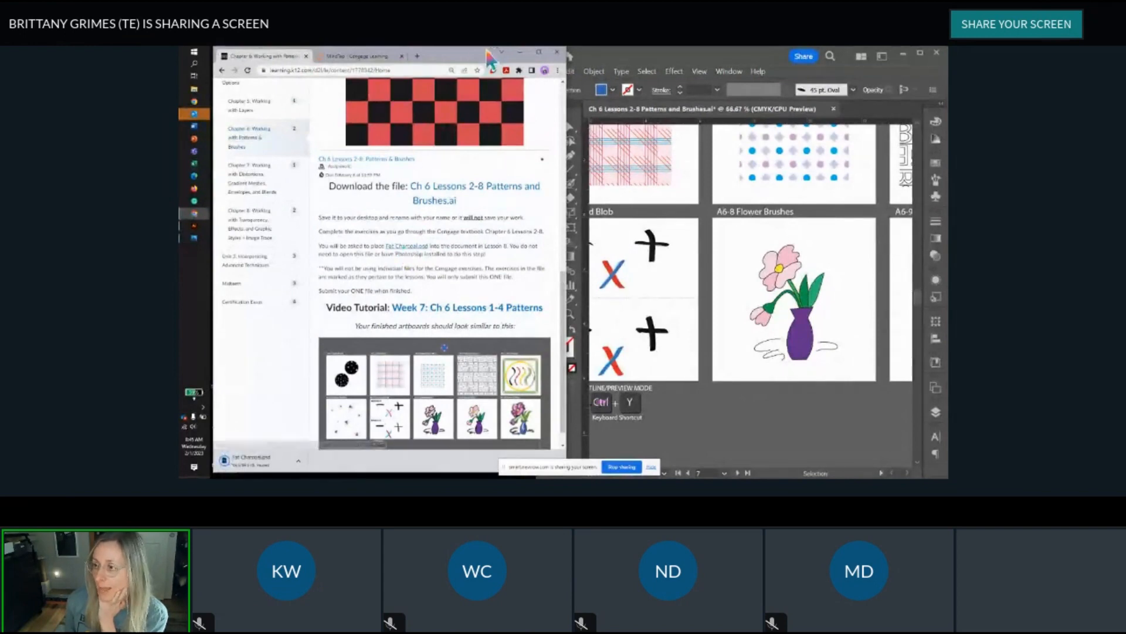
{"action": "left_click_drag", "start_coordinate": [487, 56], "coordinate": [676, 57]}
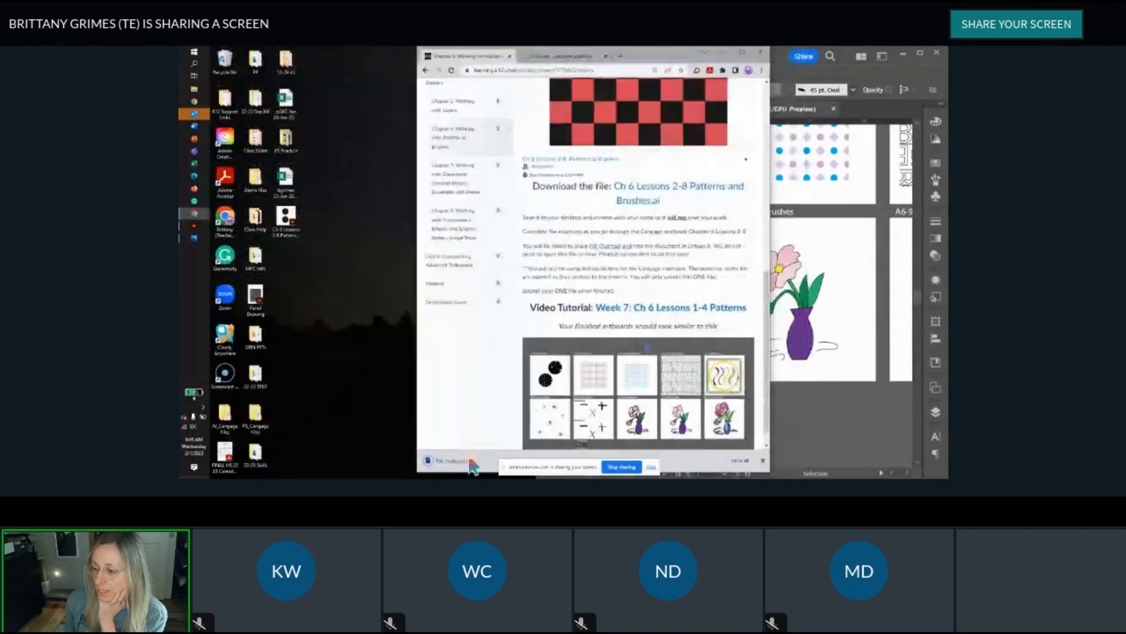
{"action": "left_click_drag", "start_coordinate": [468, 463], "coordinate": [287, 262]}
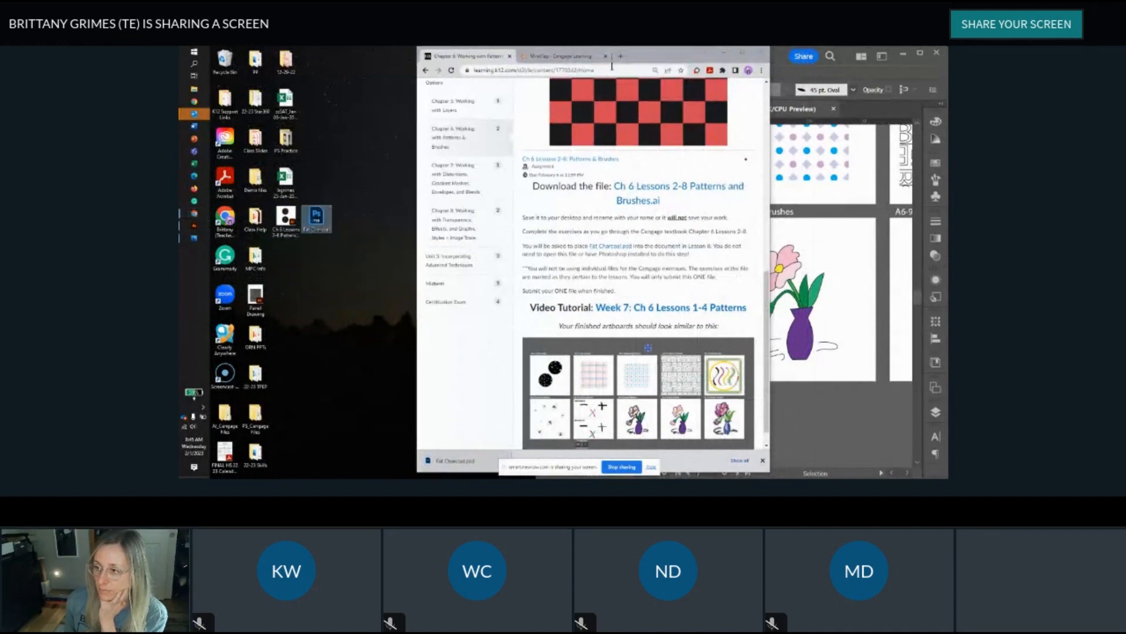
{"action": "left_click_drag", "start_coordinate": [657, 57], "coordinate": [455, 52]}
{"action": "left_click", "coordinate": [355, 57]}
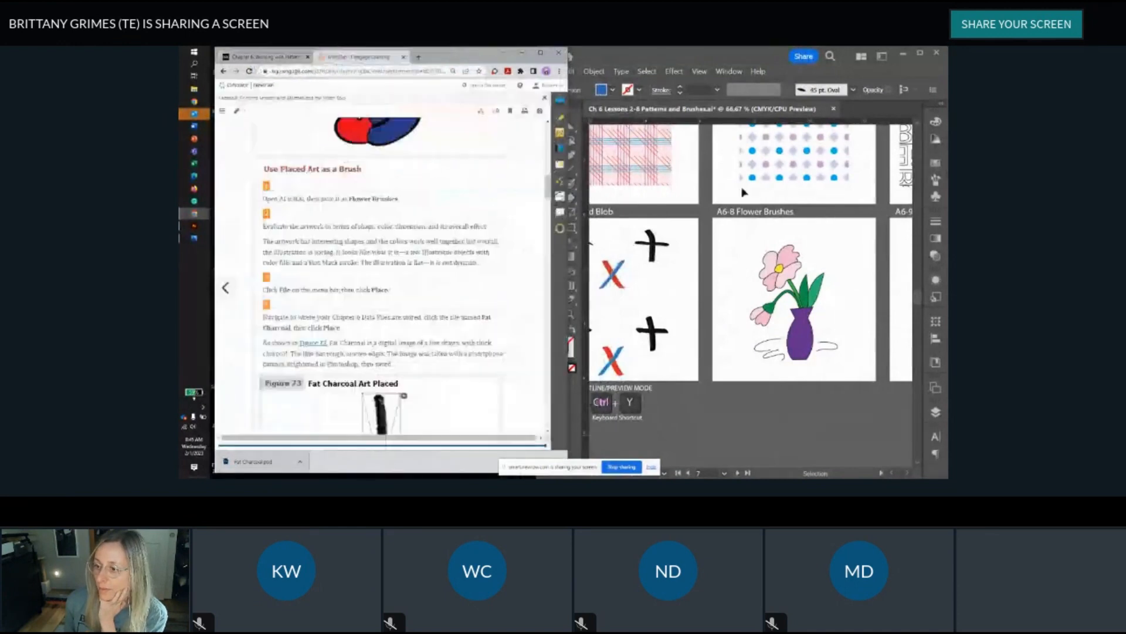
Step: Place the Fat Charcoal file from the desktop on the A6-8 Flower Brushes artboard, to the right of the flower vase
{"action": "scroll", "coordinate": [477, 249], "scroll_direction": "down", "scroll_amount": 1}
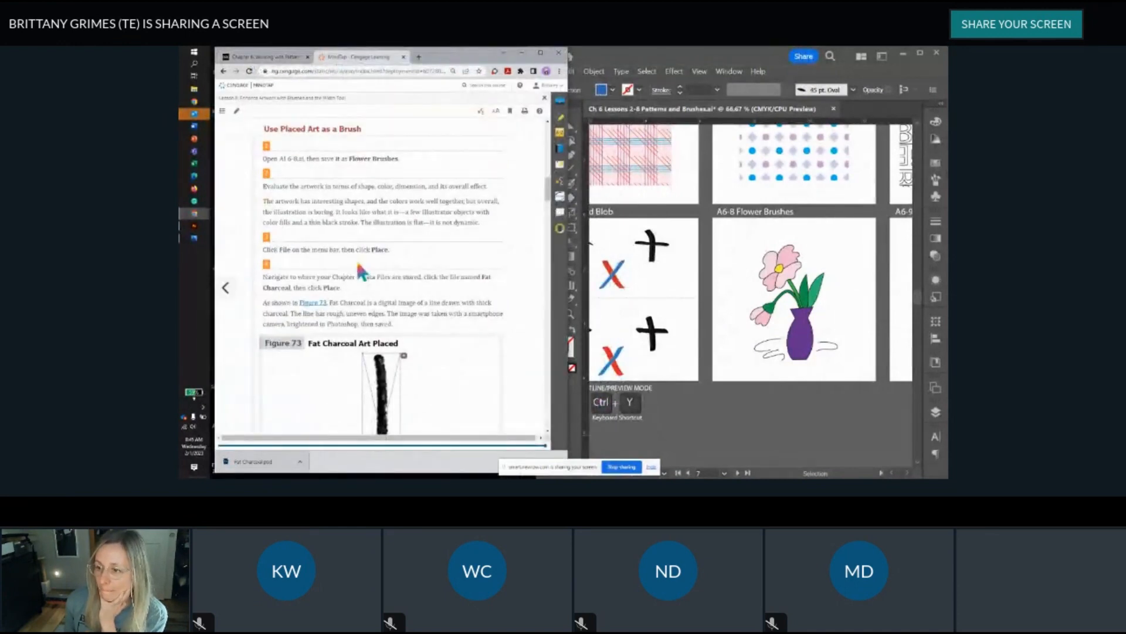
{"action": "scroll", "coordinate": [364, 267], "scroll_direction": "down", "scroll_amount": 1}
{"action": "left_click", "coordinate": [650, 58]}
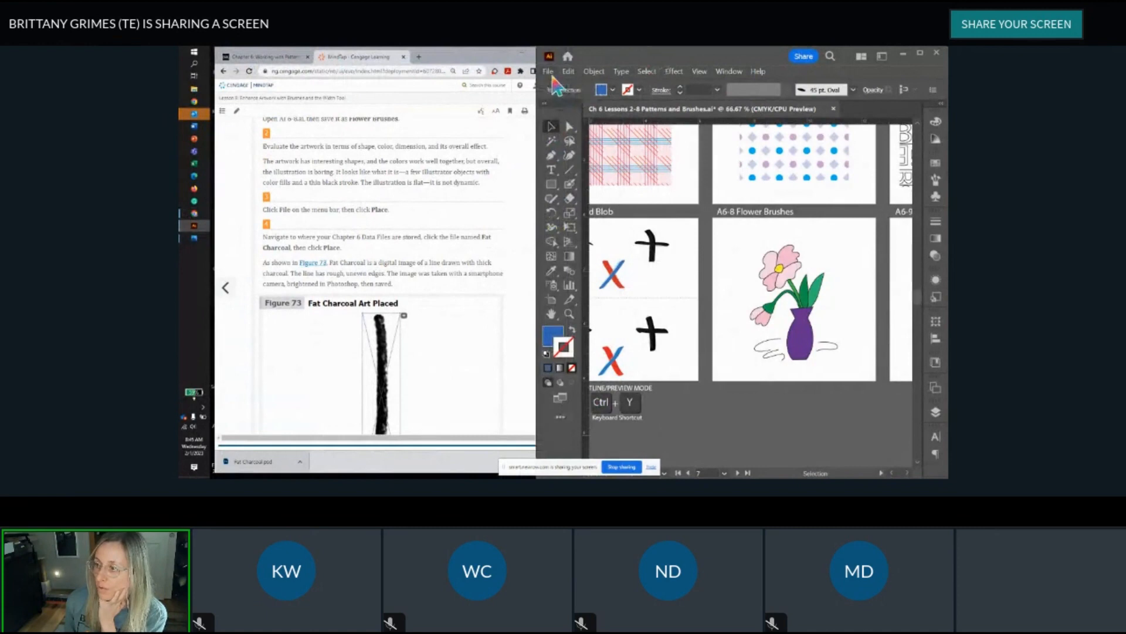
{"action": "left_click", "coordinate": [548, 71]}
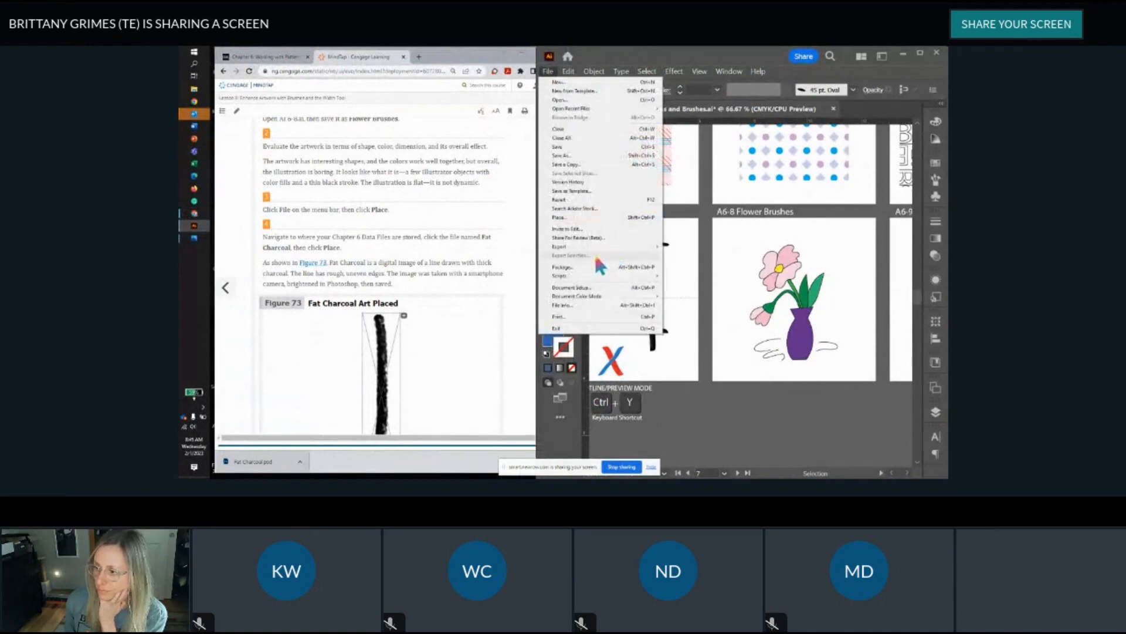
{"action": "left_click", "coordinate": [583, 217]}
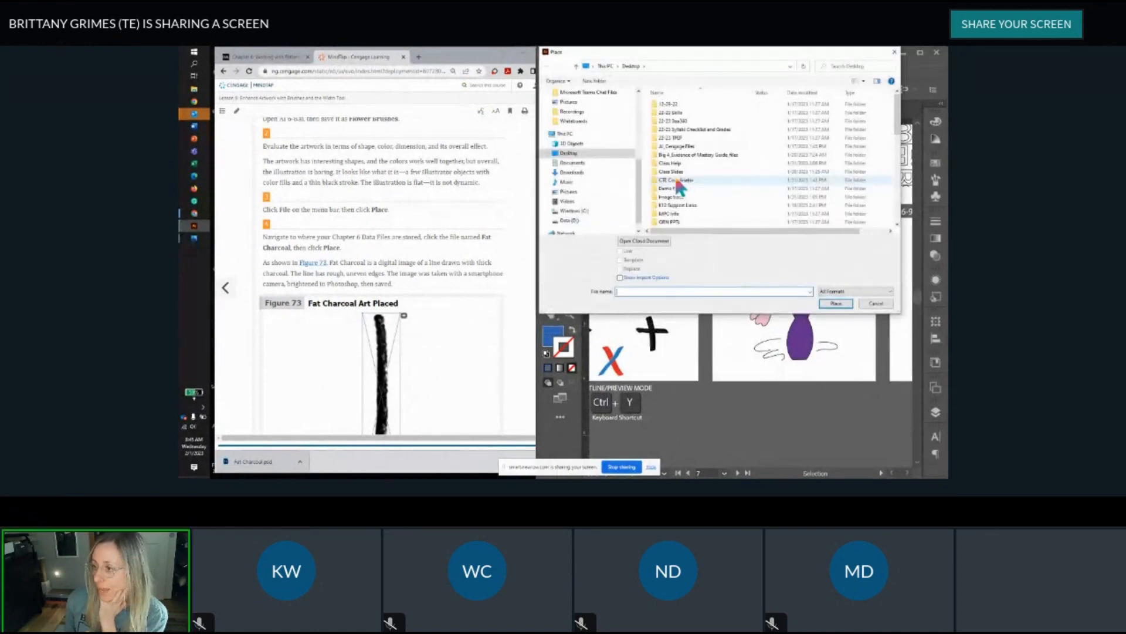
{"action": "scroll", "coordinate": [676, 182], "scroll_direction": "down", "scroll_amount": 5}
{"action": "scroll", "coordinate": [679, 187], "scroll_direction": "down", "scroll_amount": 1}
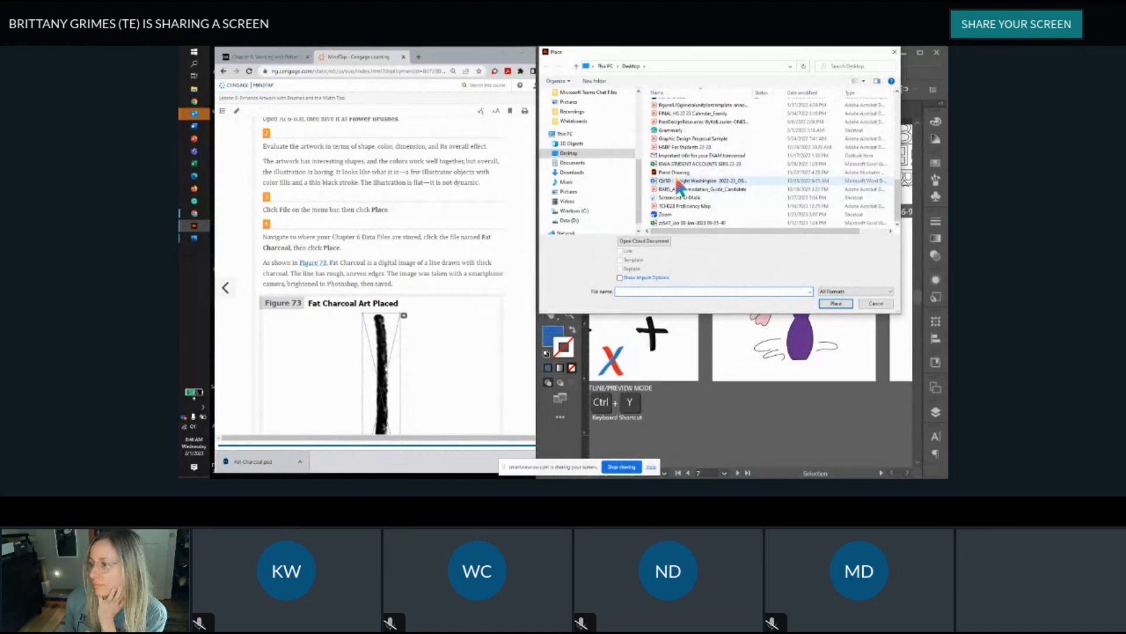
{"action": "scroll", "coordinate": [674, 186], "scroll_direction": "up", "scroll_amount": 1}
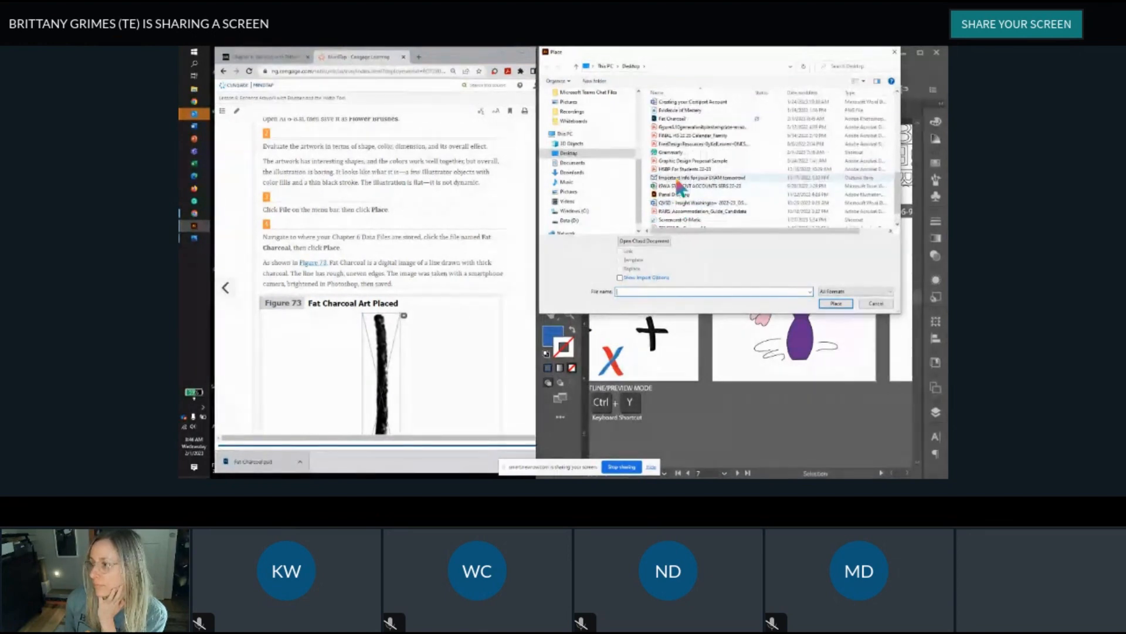
{"action": "left_click", "coordinate": [704, 119]}
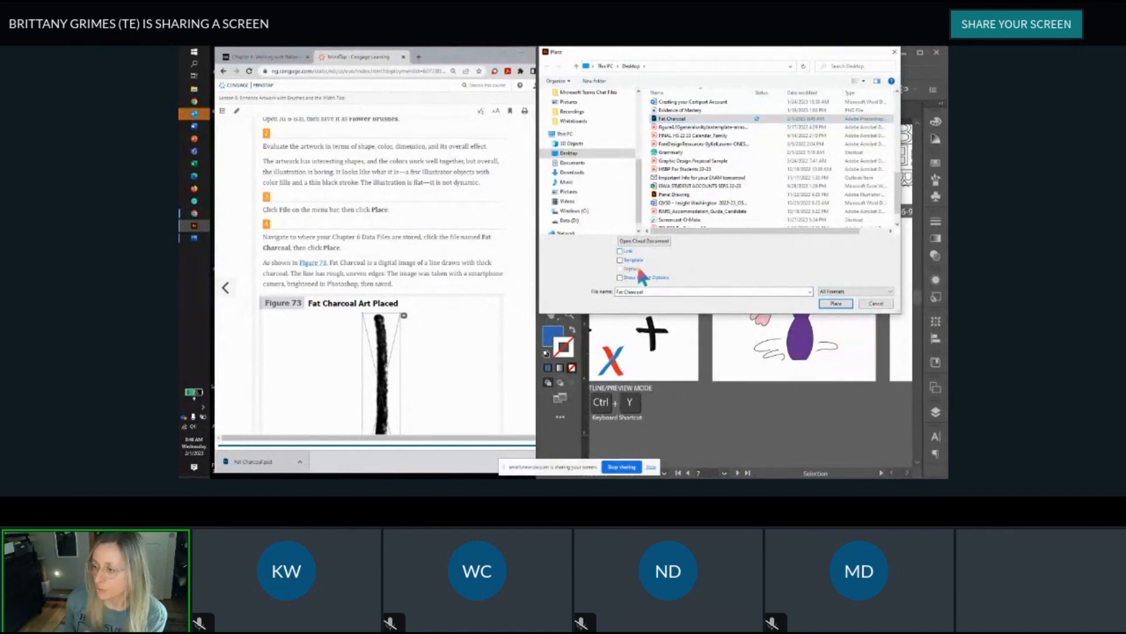
{"action": "left_click", "coordinate": [836, 303]}
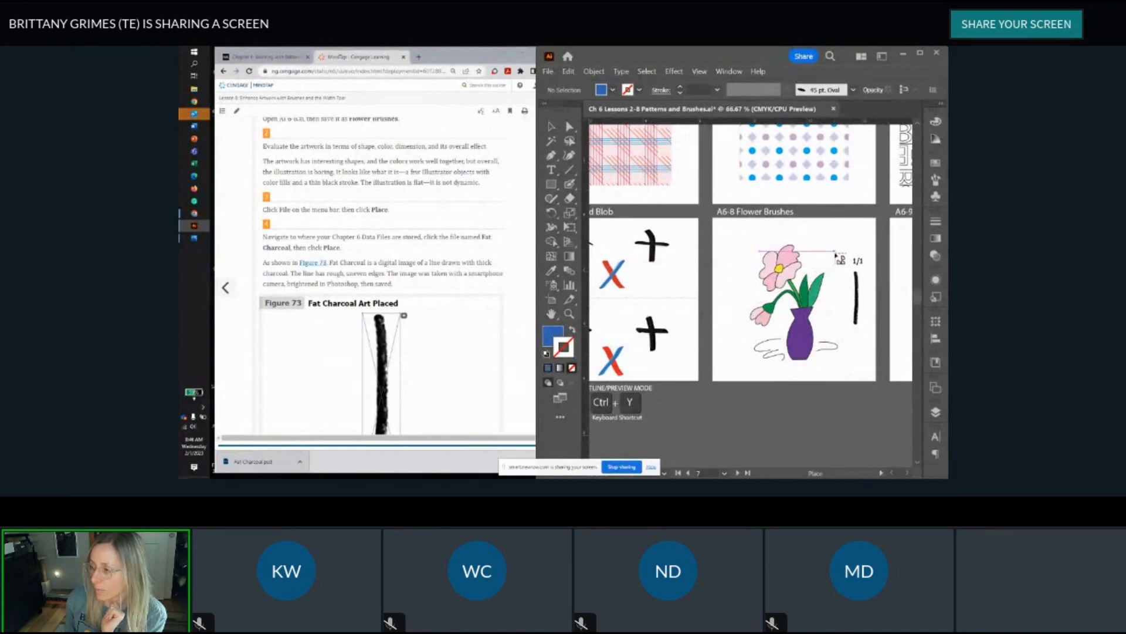
{"action": "left_click", "coordinate": [835, 252]}
{"action": "left_click_drag", "start_coordinate": [864, 307], "coordinate": [761, 306]}
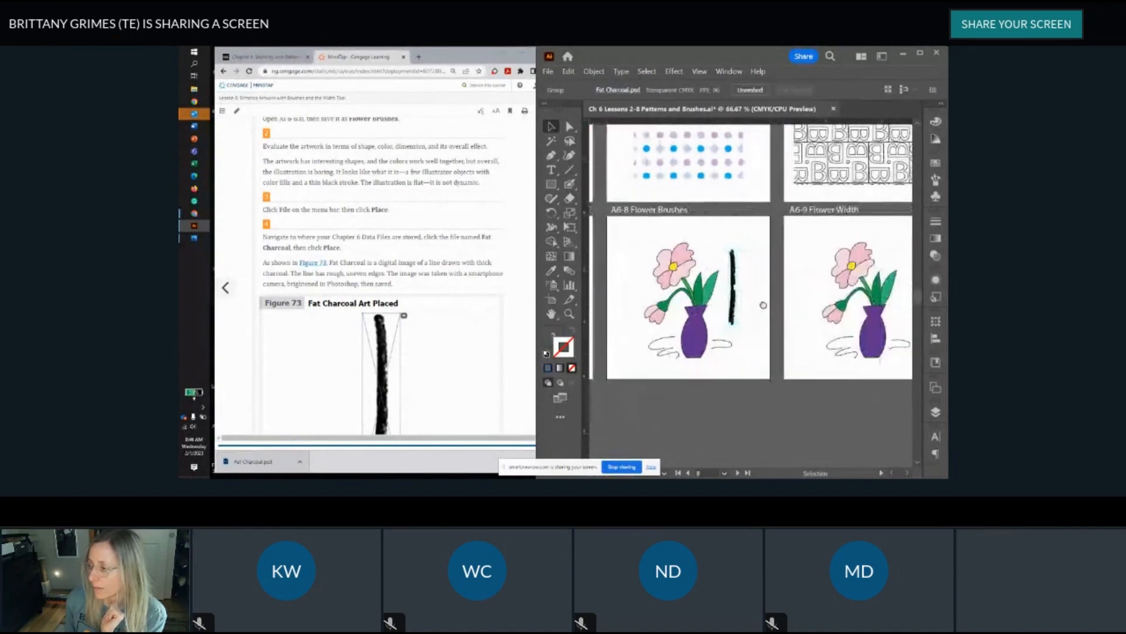
Step: Examine the placed charcoal art up close and read the textbook steps on tracing, expanding and turning it into an art brush
{"action": "scroll", "coordinate": [754, 307], "scroll_direction": "up", "scroll_amount": 4}
{"action": "scroll", "coordinate": [727, 352], "scroll_direction": "down", "scroll_amount": 1}
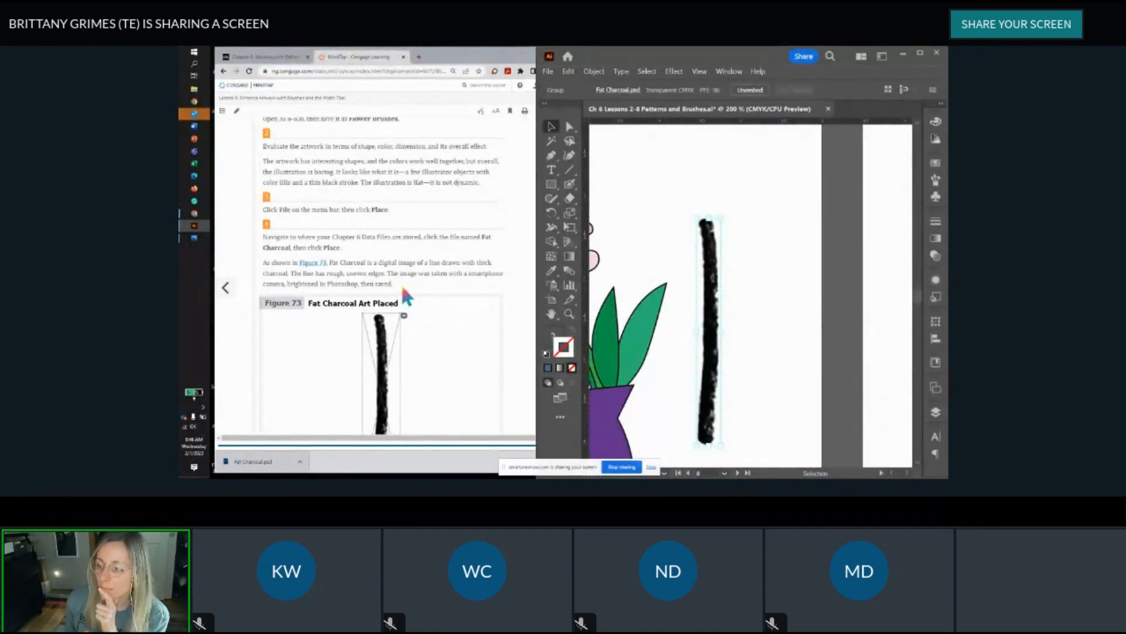
{"action": "scroll", "coordinate": [400, 281], "scroll_direction": "down", "scroll_amount": 3}
{"action": "scroll", "coordinate": [332, 213], "scroll_direction": "down", "scroll_amount": 2}
{"action": "scroll", "coordinate": [332, 219], "scroll_direction": "down", "scroll_amount": 5}
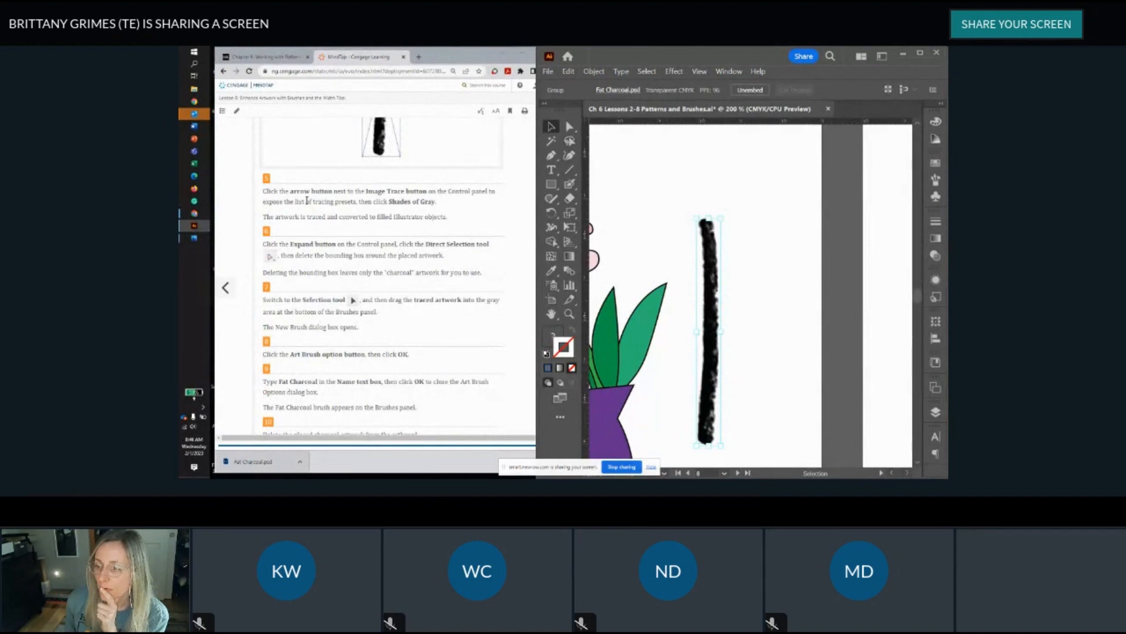
{"action": "scroll", "coordinate": [305, 205], "scroll_direction": "up", "scroll_amount": 8}
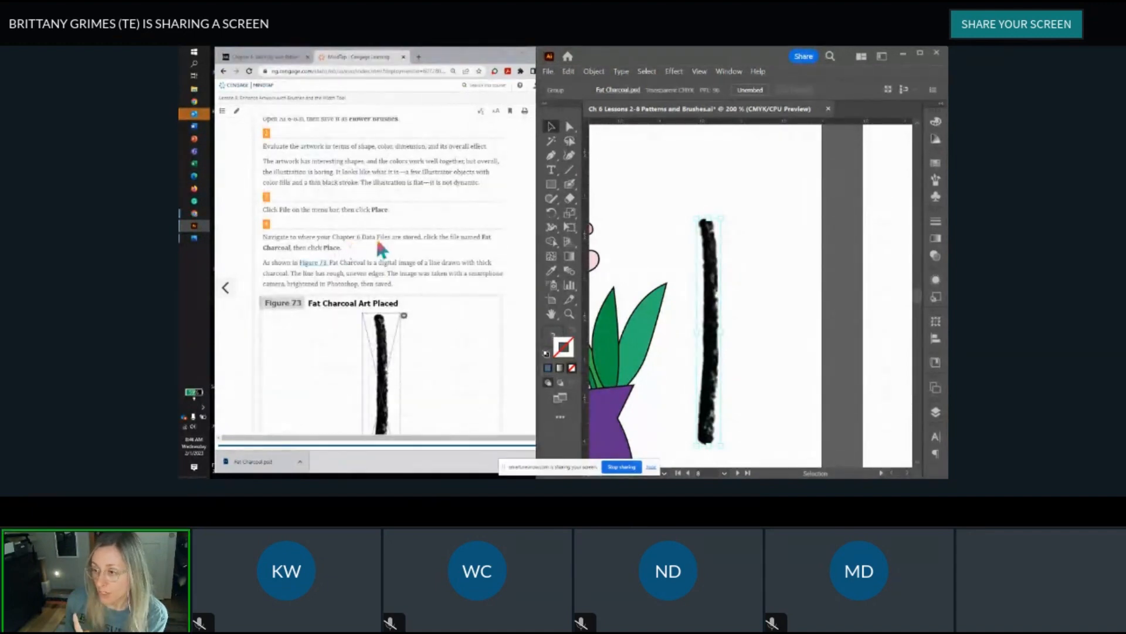
{"action": "scroll", "coordinate": [420, 271], "scroll_direction": "down", "scroll_amount": 2}
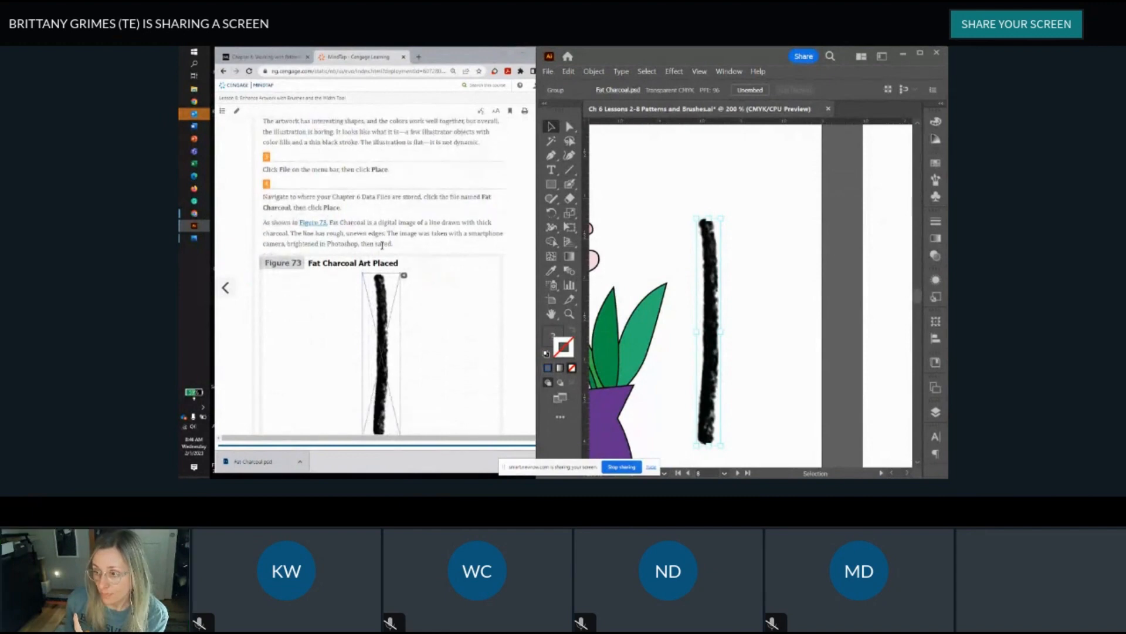
{"action": "scroll", "coordinate": [416, 287], "scroll_direction": "down", "scroll_amount": 5}
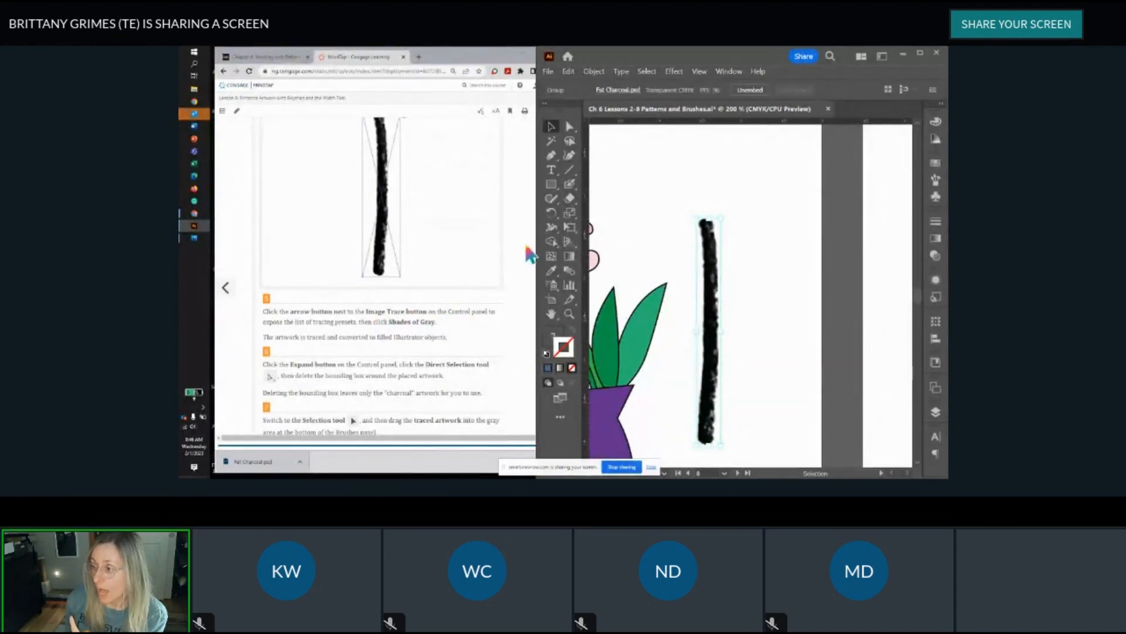
Step: Widen the Illustrator window to reveal the Image Trace options and trace the charcoal art with the Shades of Gray preset
{"action": "left_click_drag", "start_coordinate": [536, 242], "coordinate": [475, 241]}
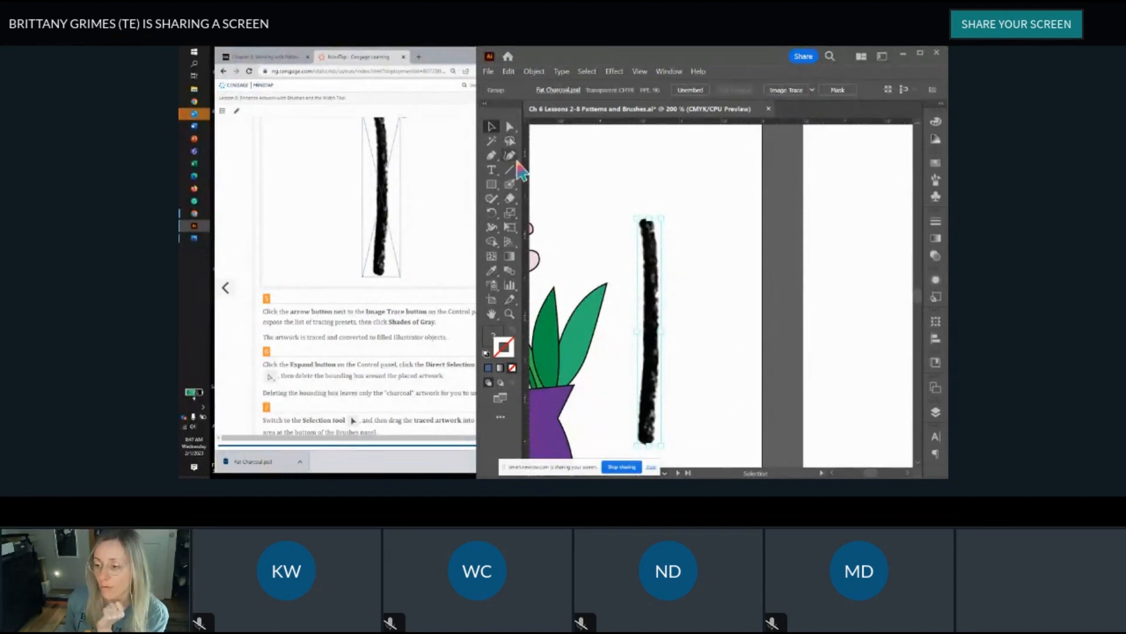
{"action": "scroll", "coordinate": [434, 226], "scroll_direction": "down", "scroll_amount": 1}
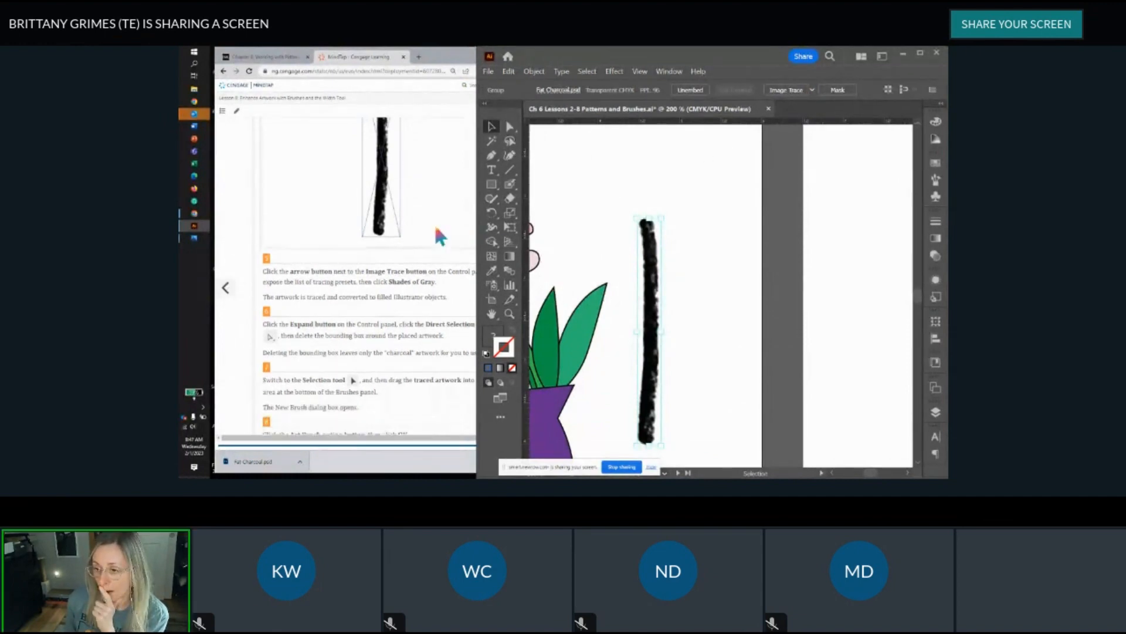
{"action": "left_click", "coordinate": [469, 301]}
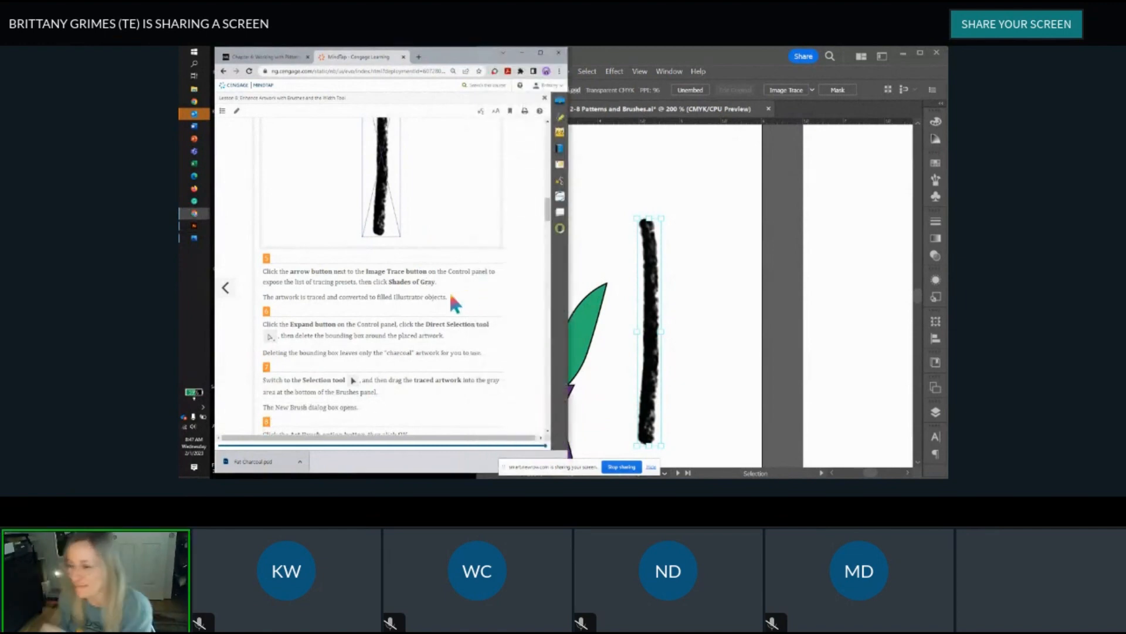
{"action": "left_click", "coordinate": [813, 90]}
{"action": "left_click", "coordinate": [813, 90]}
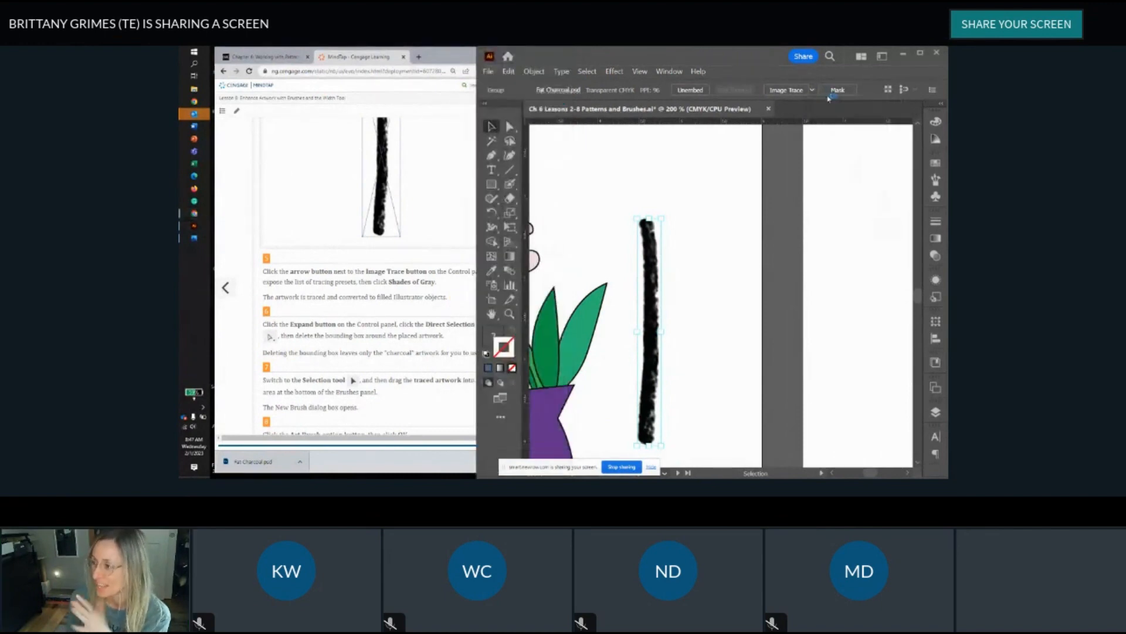
{"action": "left_click", "coordinate": [813, 90]}
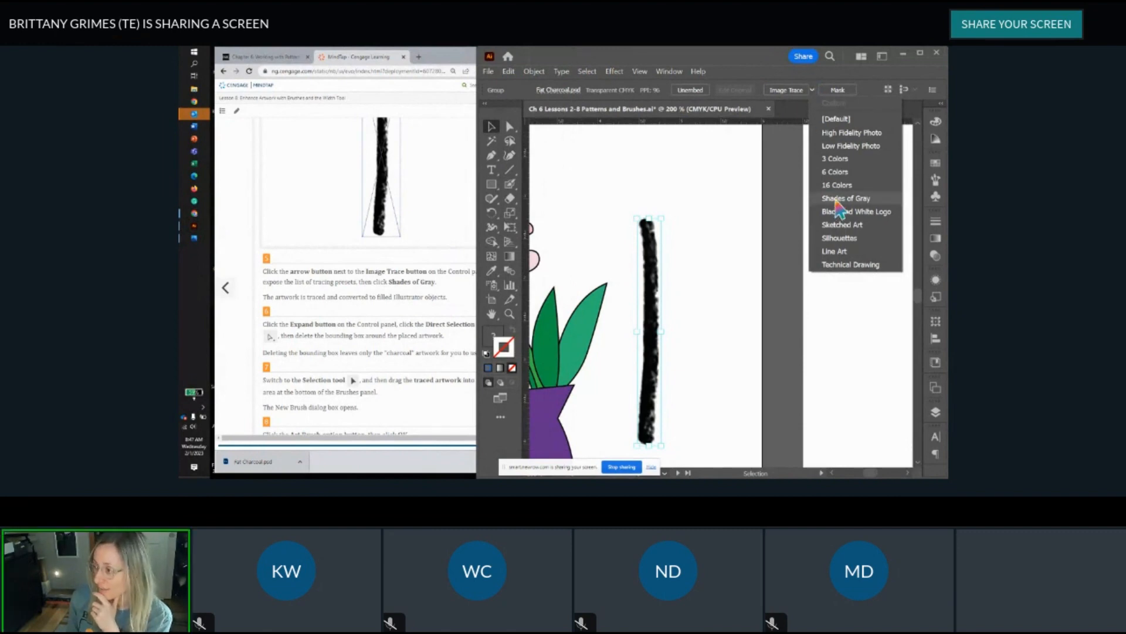
{"action": "left_click", "coordinate": [835, 200]}
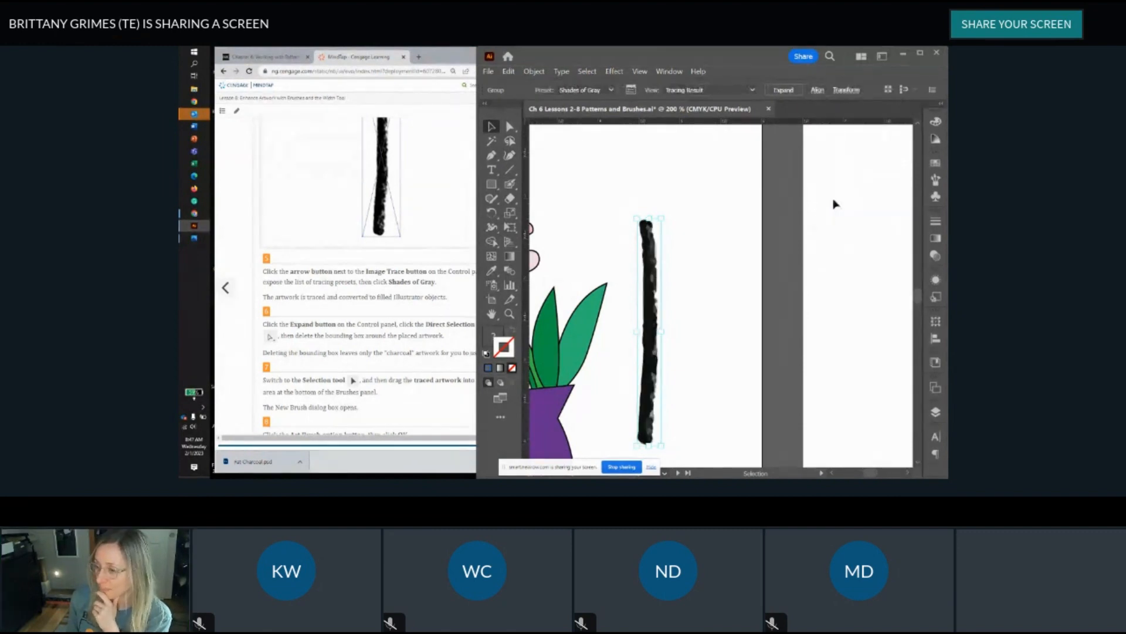
Step: Inspect the traced charcoal up close and expand the tracing into editable paths
{"action": "scroll", "coordinate": [337, 298], "scroll_direction": "down", "scroll_amount": 1}
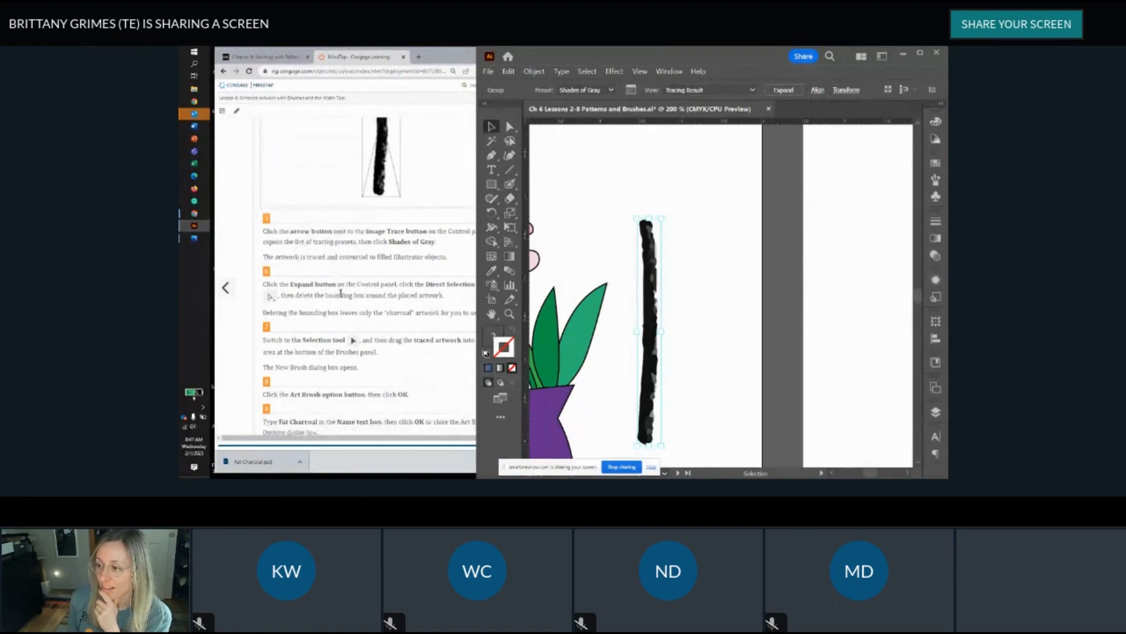
{"action": "scroll", "coordinate": [650, 365], "scroll_direction": "up", "scroll_amount": 1}
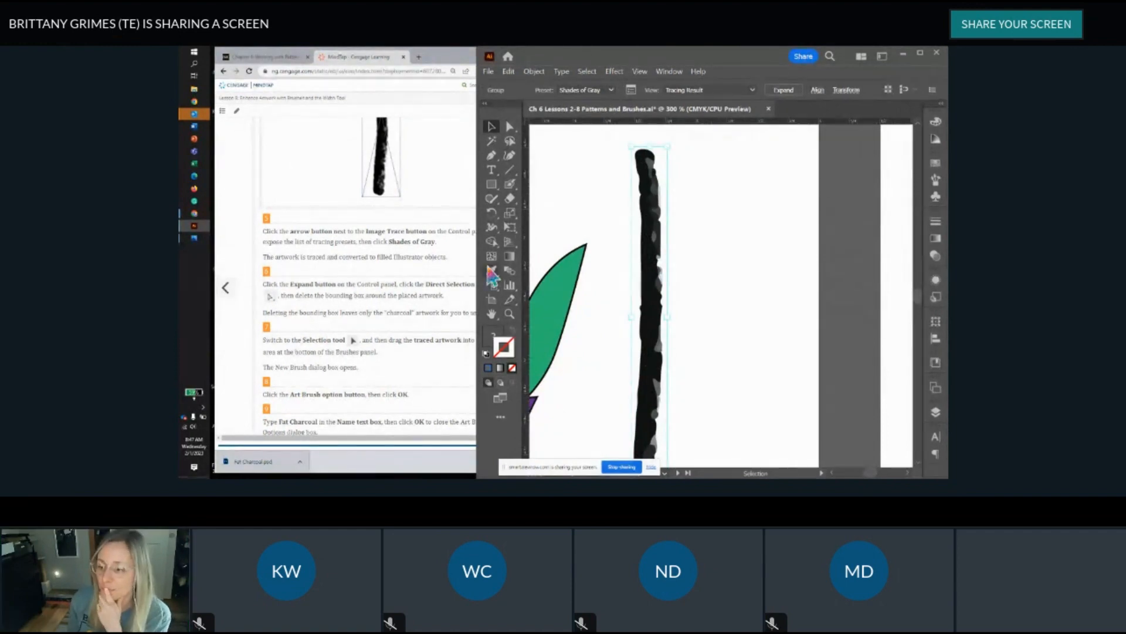
{"action": "scroll", "coordinate": [346, 258], "scroll_direction": "down", "scroll_amount": 1}
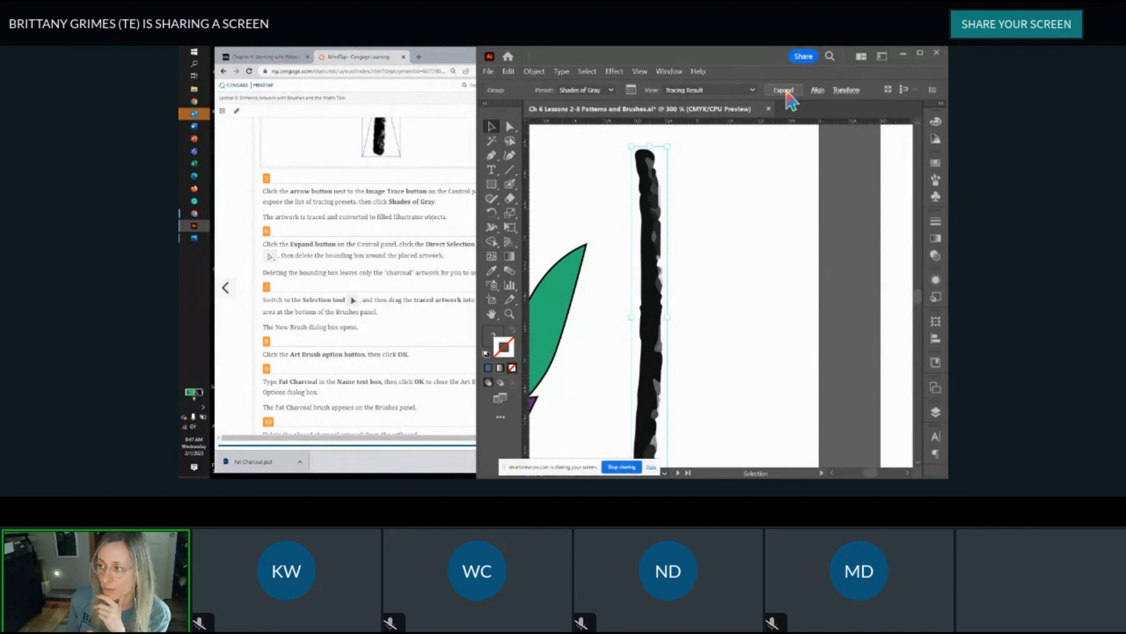
{"action": "left_click", "coordinate": [785, 90]}
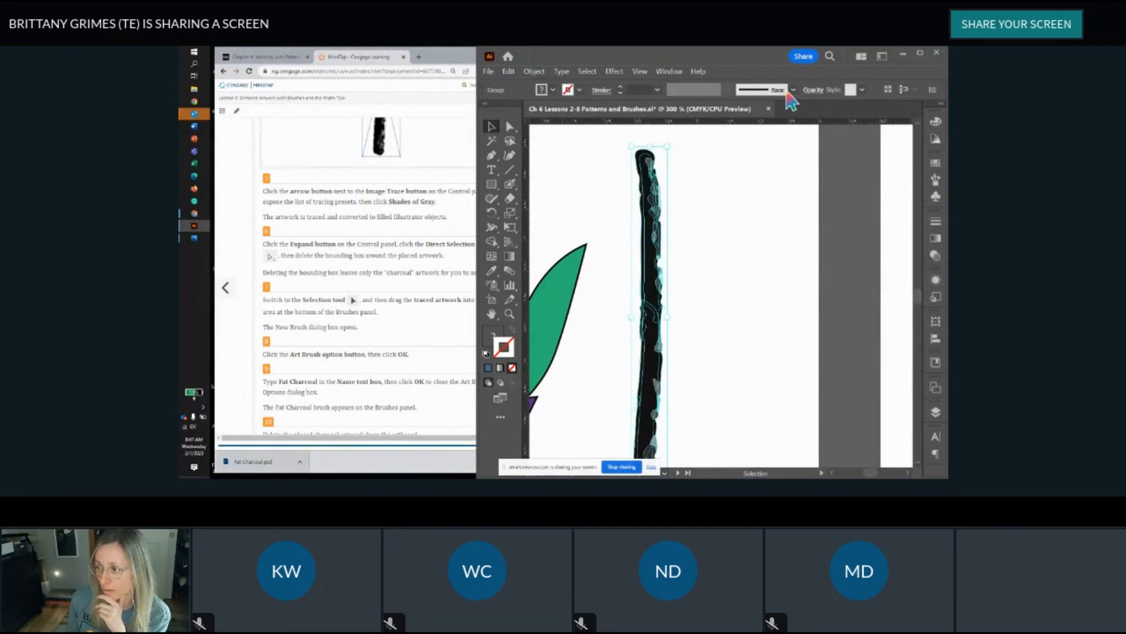
Step: Narrow the Illustrator window to uncover the textbook and read the steps on deleting the bounding box and creating the Fat Charcoal brush
{"action": "scroll", "coordinate": [678, 326], "scroll_direction": "down", "scroll_amount": 1}
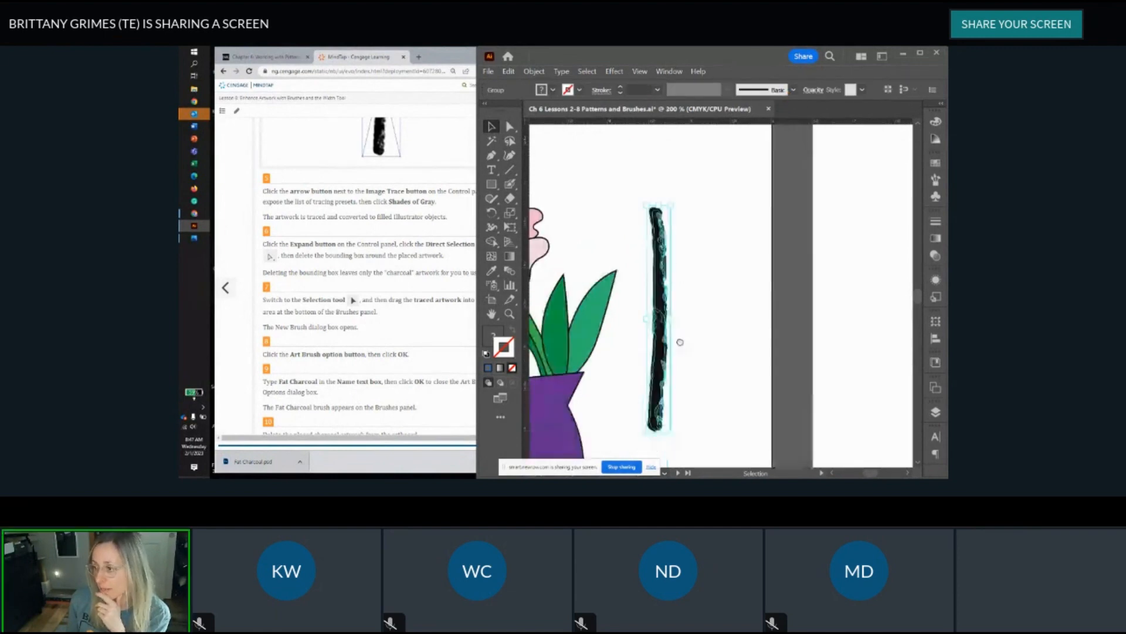
{"action": "scroll", "coordinate": [678, 341], "scroll_direction": "down", "scroll_amount": 2}
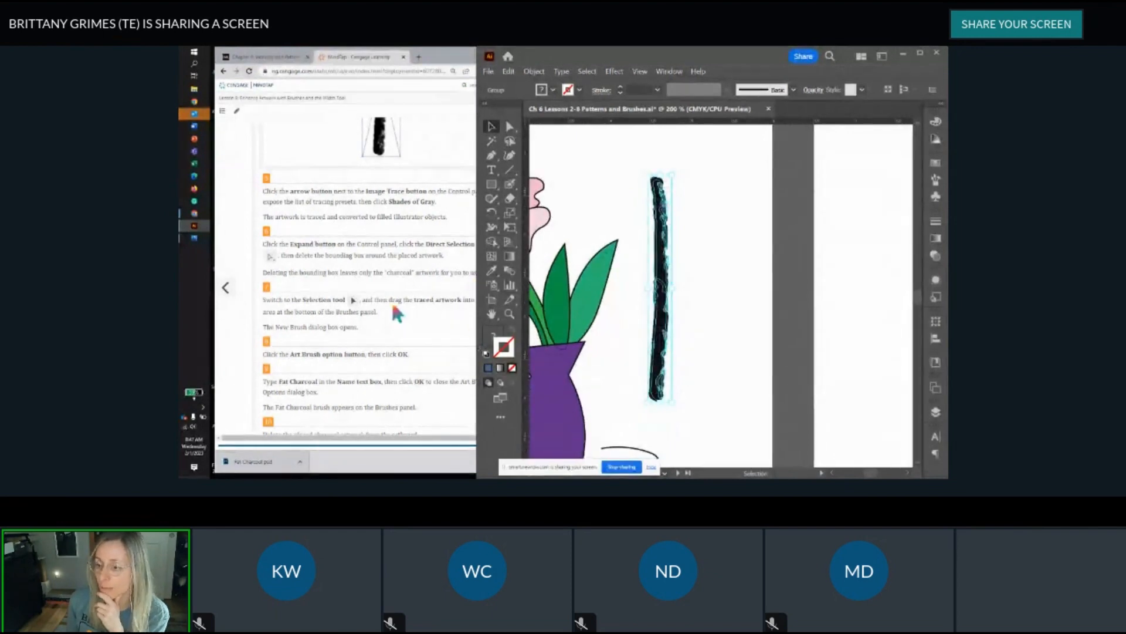
{"action": "scroll", "coordinate": [400, 288], "scroll_direction": "down", "scroll_amount": 1}
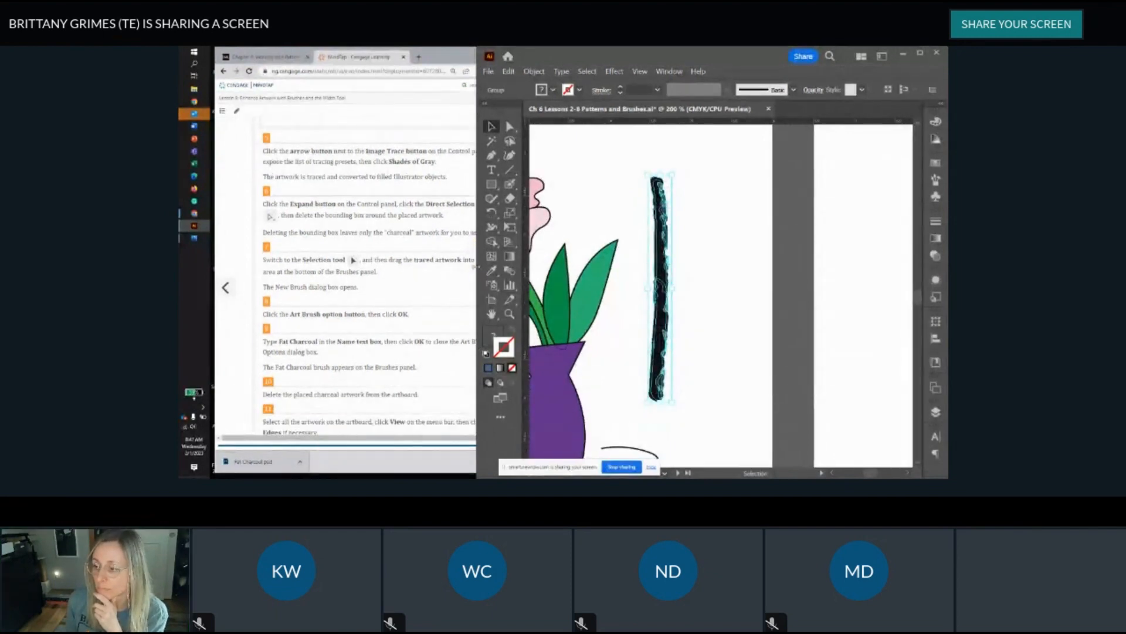
{"action": "left_click_drag", "start_coordinate": [477, 268], "coordinate": [498, 269]}
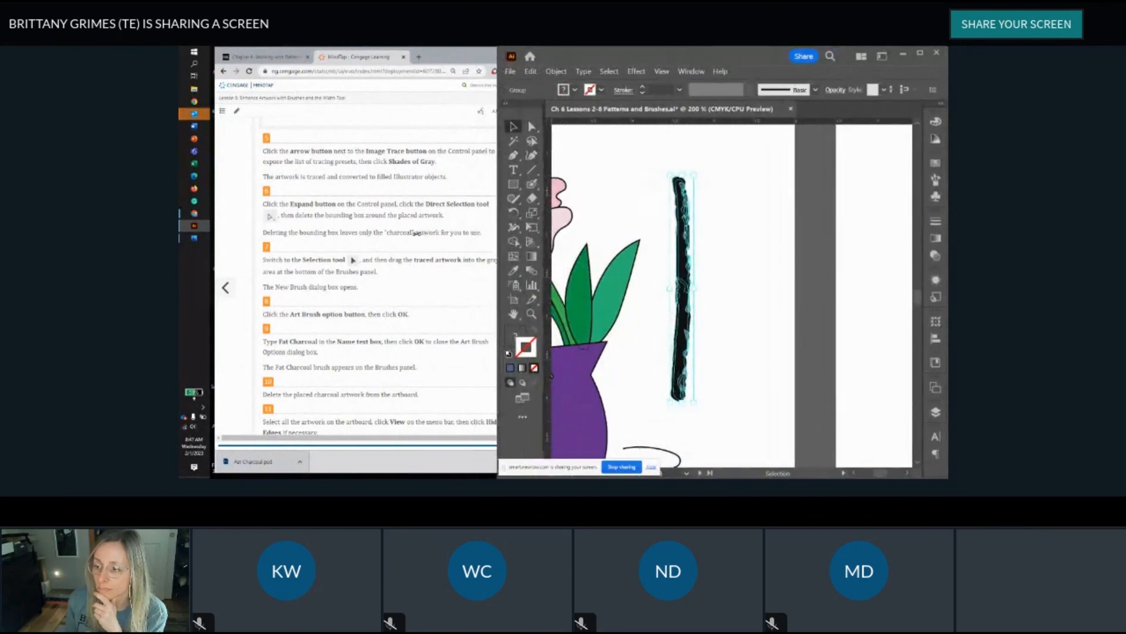
{"action": "scroll", "coordinate": [384, 251], "scroll_direction": "down", "scroll_amount": 1}
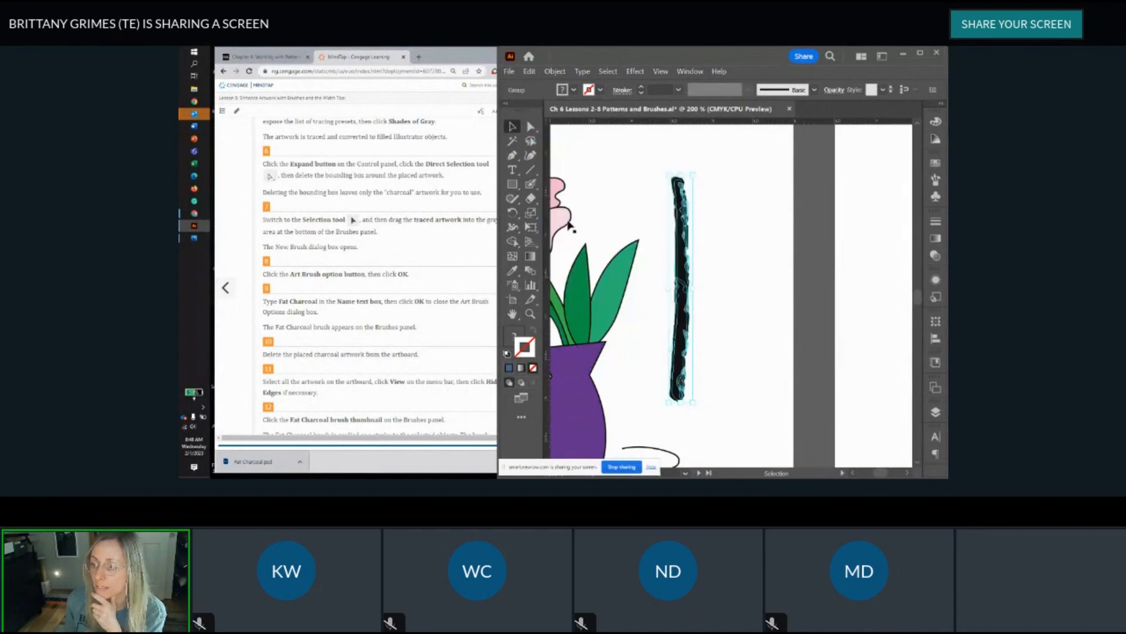
Step: Move the expanded charcoal artwork off the artboard onto the empty gray canvas below and inspect its white background shape
{"action": "left_click", "coordinate": [530, 127]}
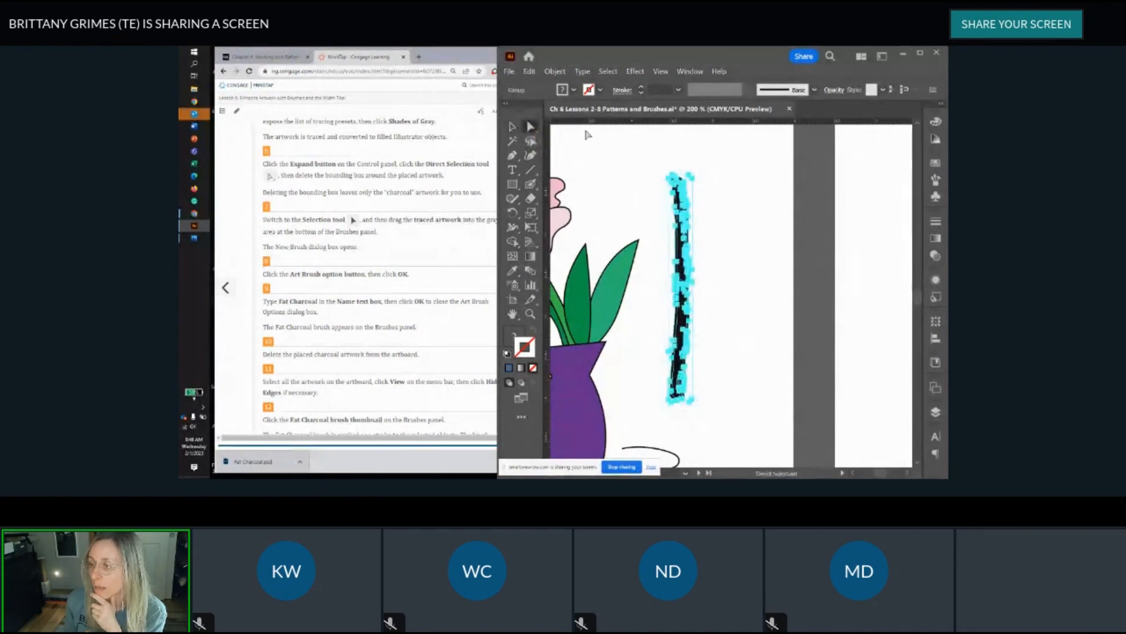
{"action": "left_click", "coordinate": [512, 127]}
{"action": "key", "text": "ctrl+minus"}
{"action": "scroll", "coordinate": [657, 264], "scroll_direction": "down", "scroll_amount": 3}
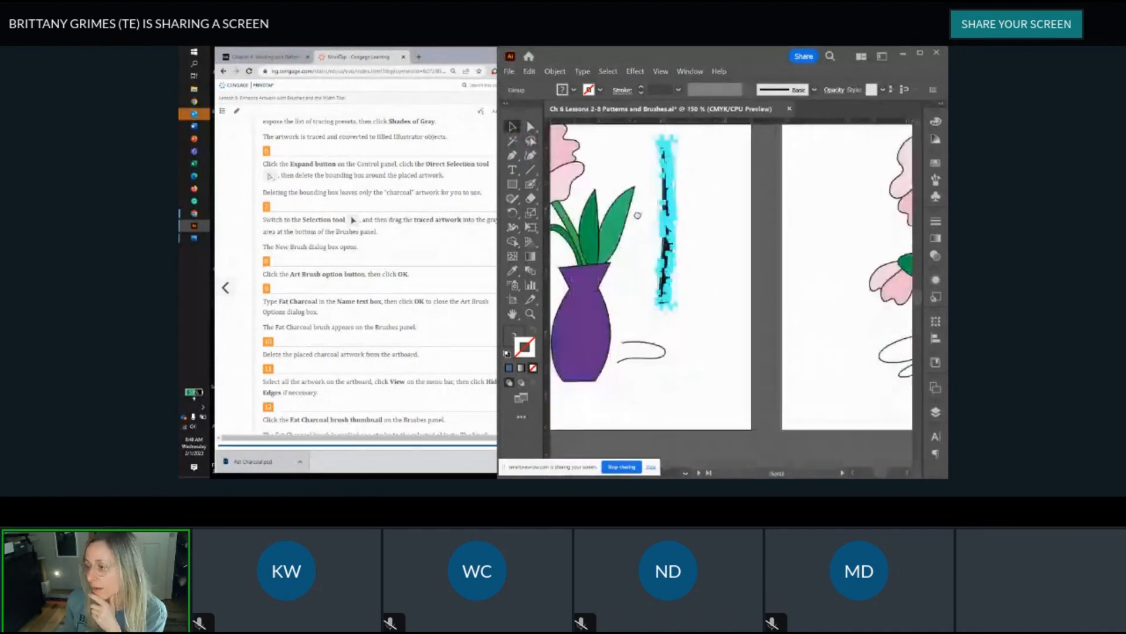
{"action": "mouse_move", "coordinate": [663, 214]}
{"action": "left_mouse_down"}
{"action": "mouse_move", "coordinate": [730, 405]}
{"action": "mouse_move", "coordinate": [763, 455]}
{"action": "mouse_move", "coordinate": [782, 437]}
{"action": "left_mouse_up"}
{"action": "scroll", "coordinate": [777, 352], "scroll_direction": "down", "scroll_amount": 5}
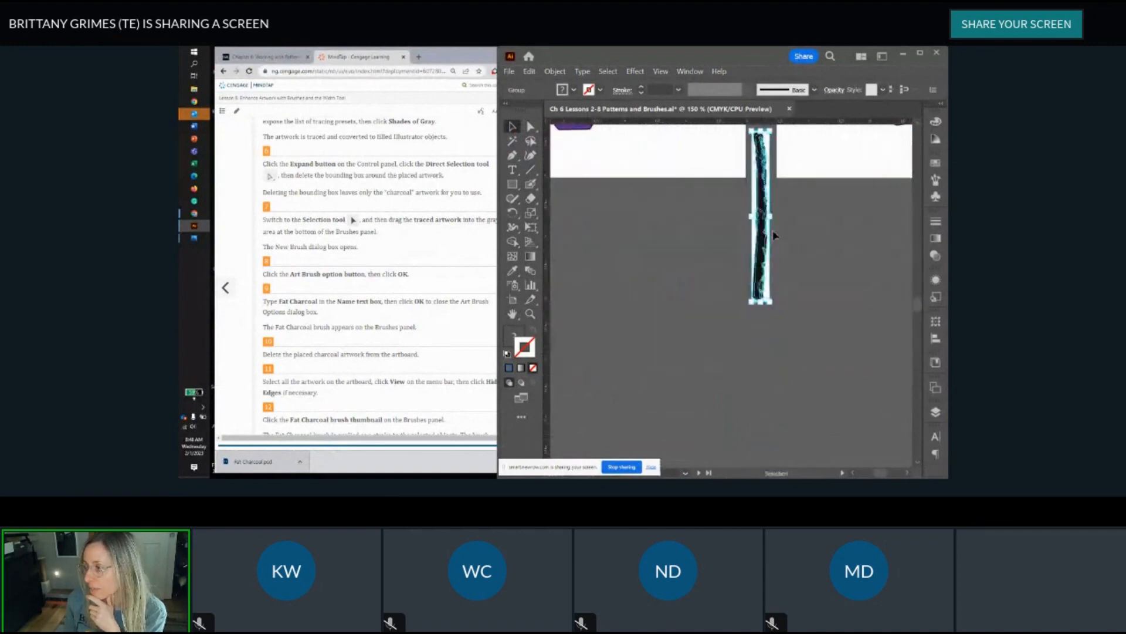
{"action": "left_click_drag", "start_coordinate": [762, 214], "coordinate": [702, 308]}
{"action": "scroll", "coordinate": [703, 288], "scroll_direction": "up", "scroll_amount": 2}
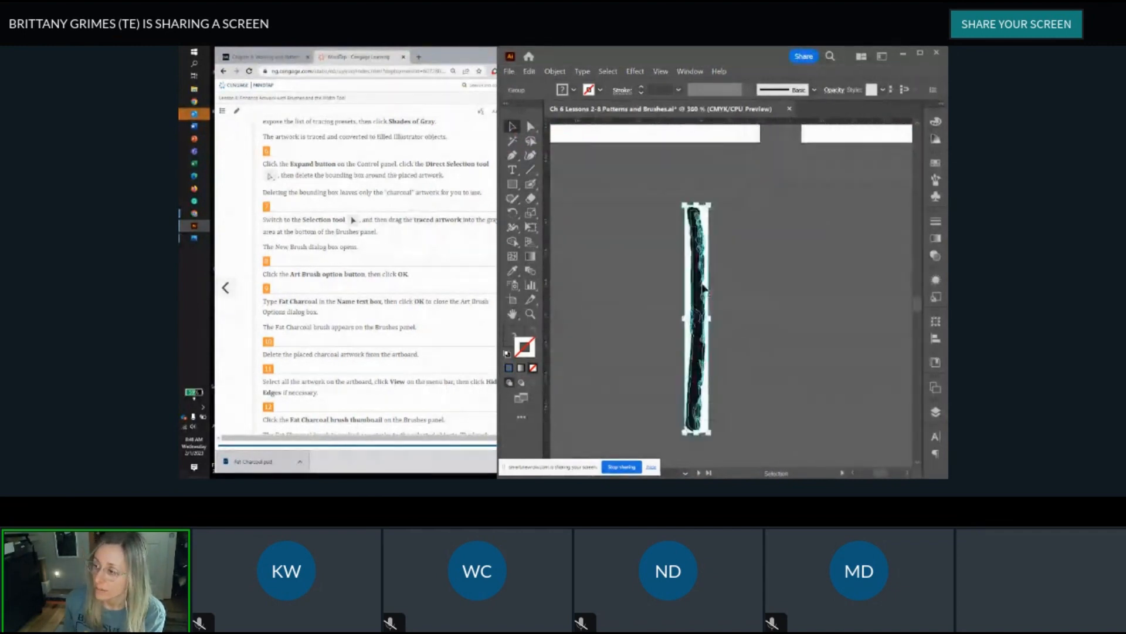
{"action": "scroll", "coordinate": [702, 237], "scroll_direction": "up", "scroll_amount": 1}
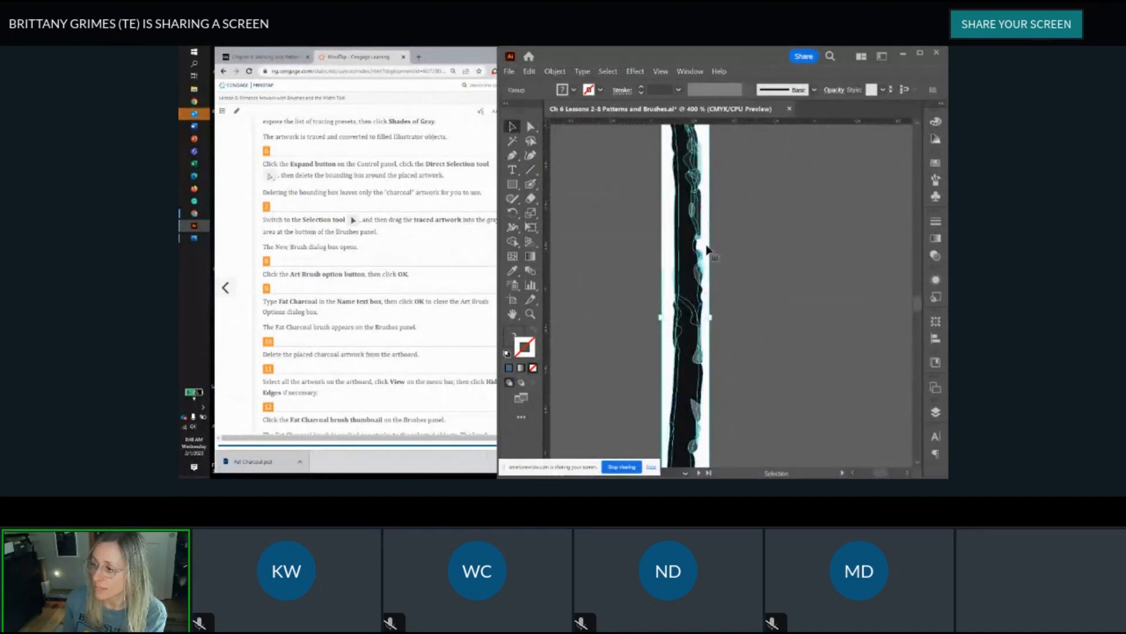
{"action": "scroll", "coordinate": [710, 254], "scroll_direction": "down", "scroll_amount": 2}
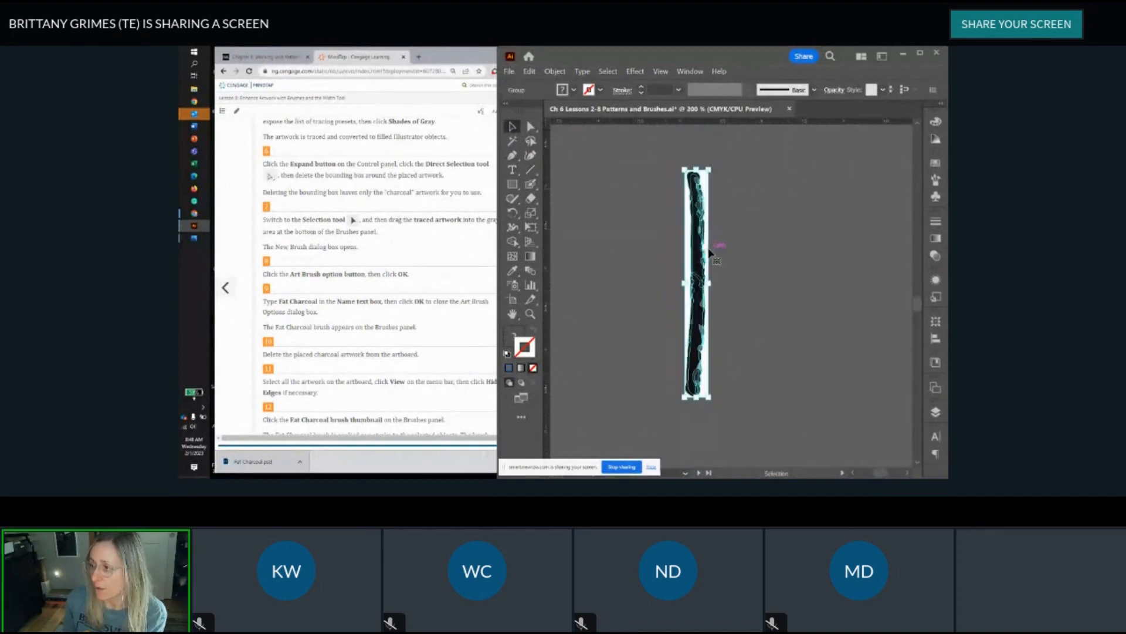
Step: Directly select the white background shape around the expanded charcoal artwork and delete it
{"action": "left_click", "coordinate": [750, 283]}
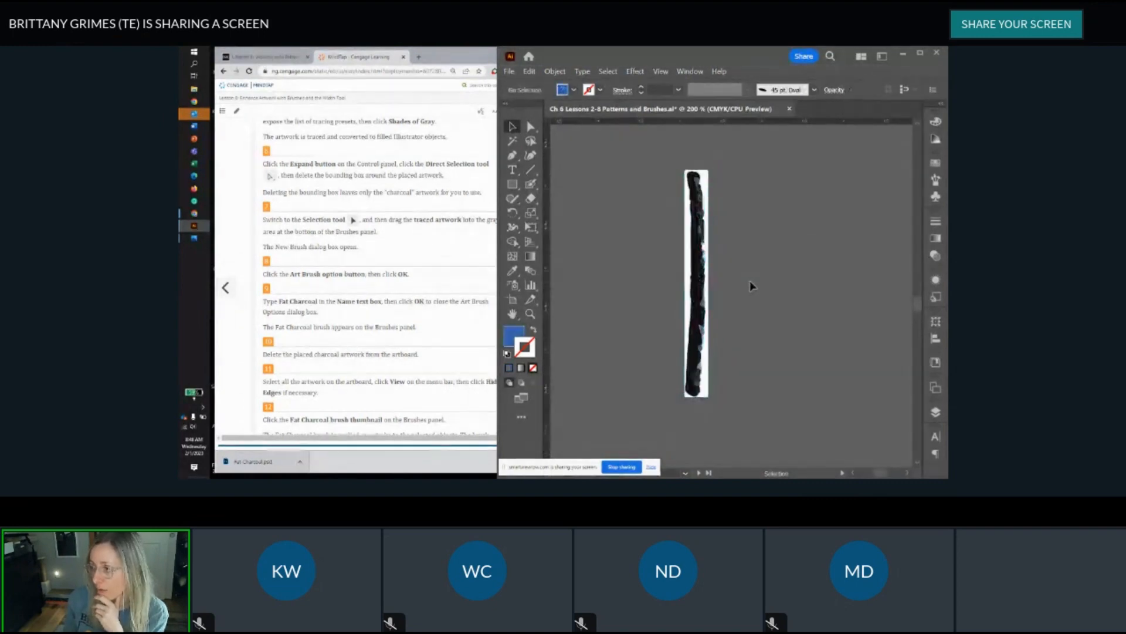
{"action": "left_click", "coordinate": [529, 128]}
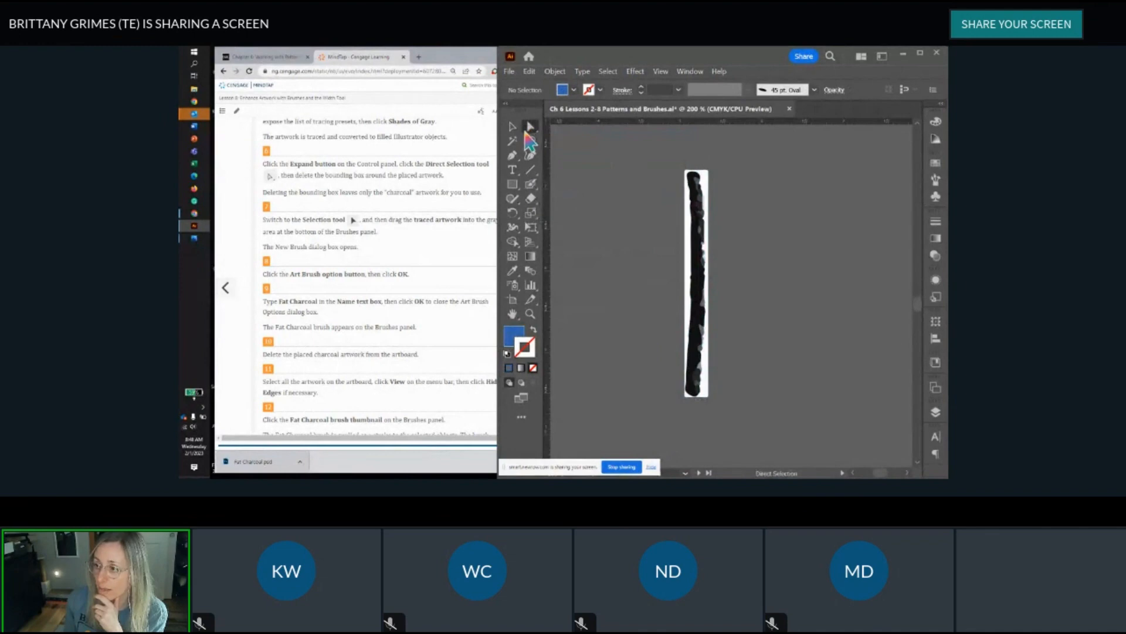
{"action": "left_click", "coordinate": [707, 185]}
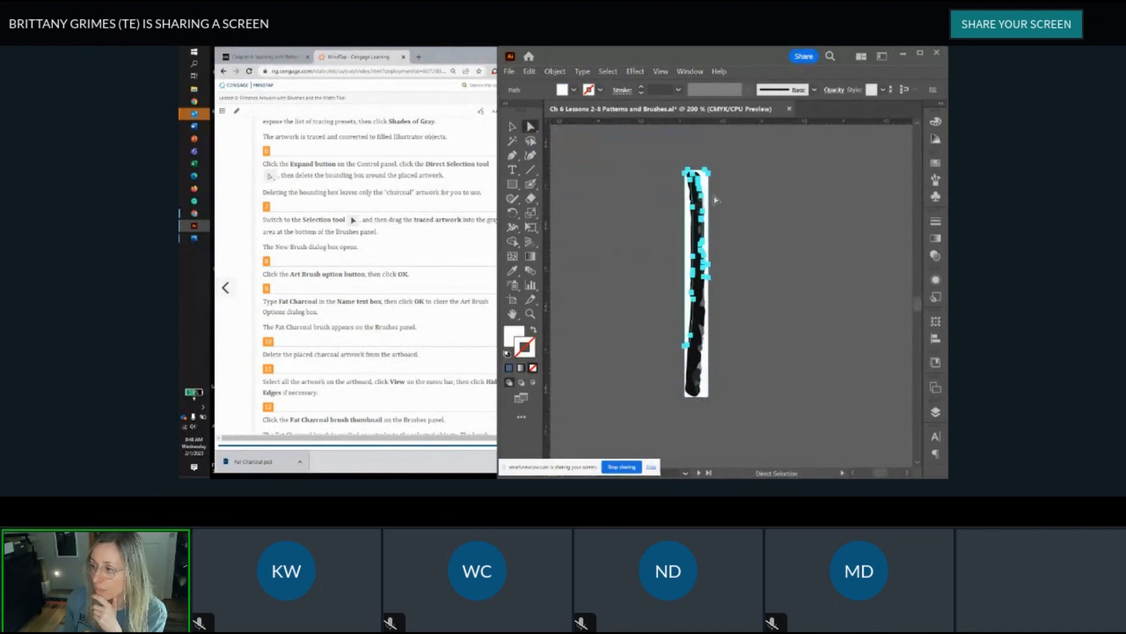
{"action": "scroll", "coordinate": [714, 193], "scroll_direction": "up", "scroll_amount": 2}
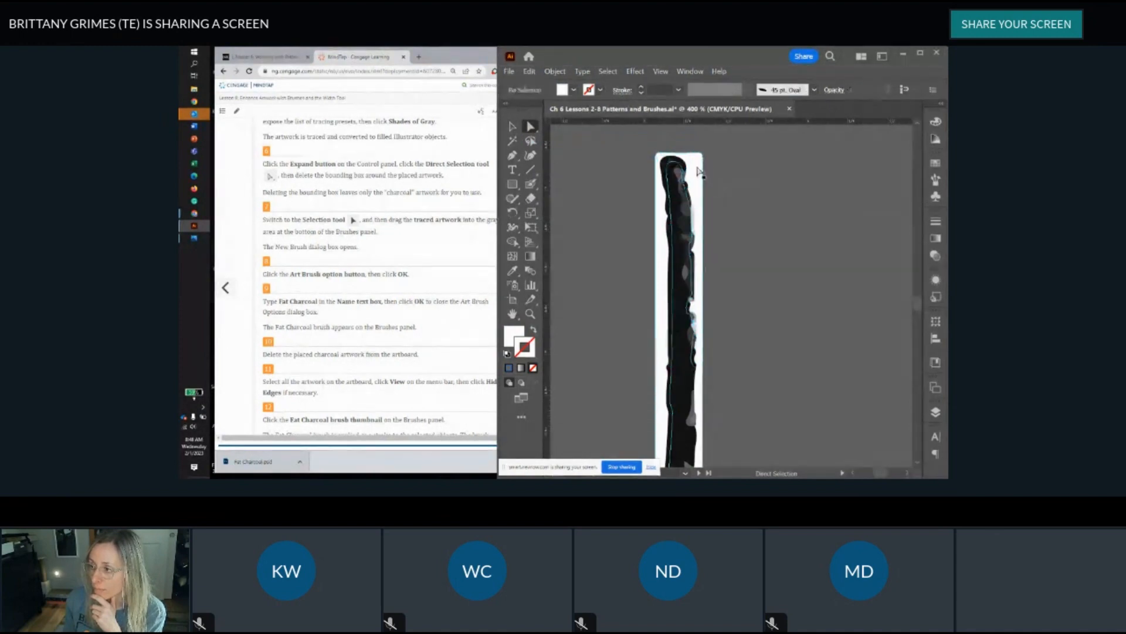
{"action": "scroll", "coordinate": [728, 220], "scroll_direction": "down", "scroll_amount": 1}
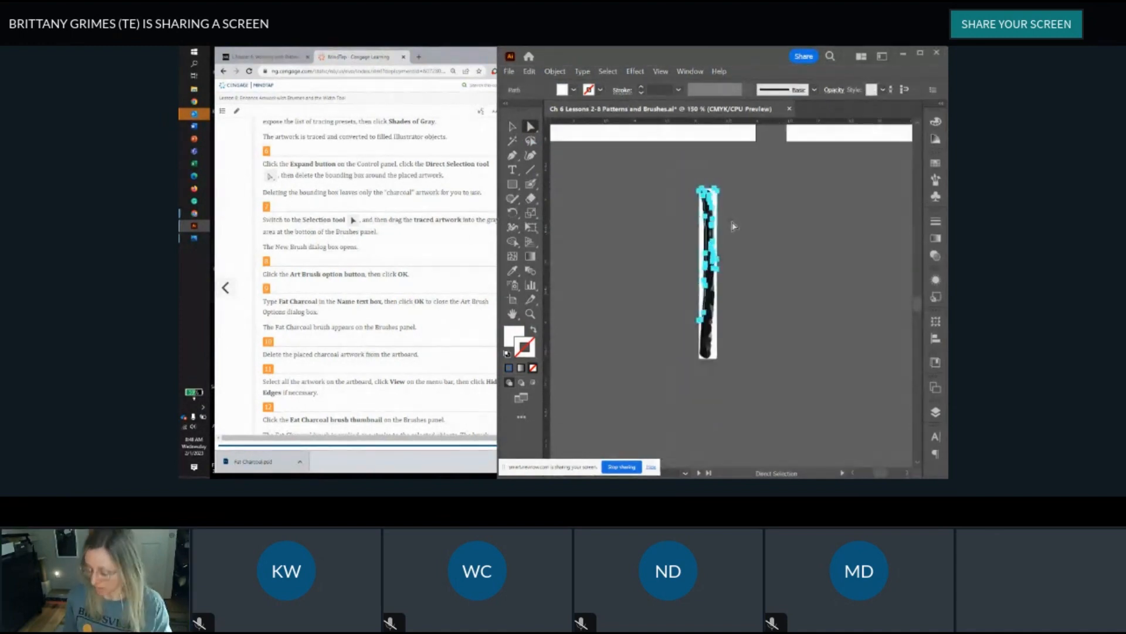
{"action": "left_click", "coordinate": [733, 227]}
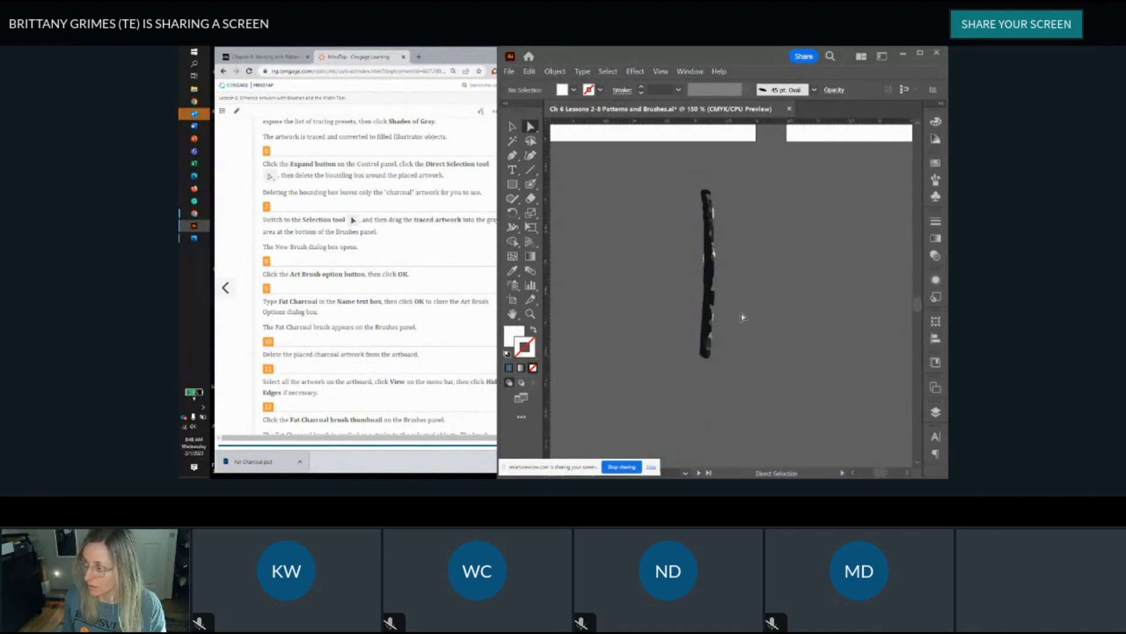
Step: Delete the leftover white slivers along both edges of the charcoal stroke
{"action": "scroll", "coordinate": [716, 255], "scroll_direction": "up", "scroll_amount": 2}
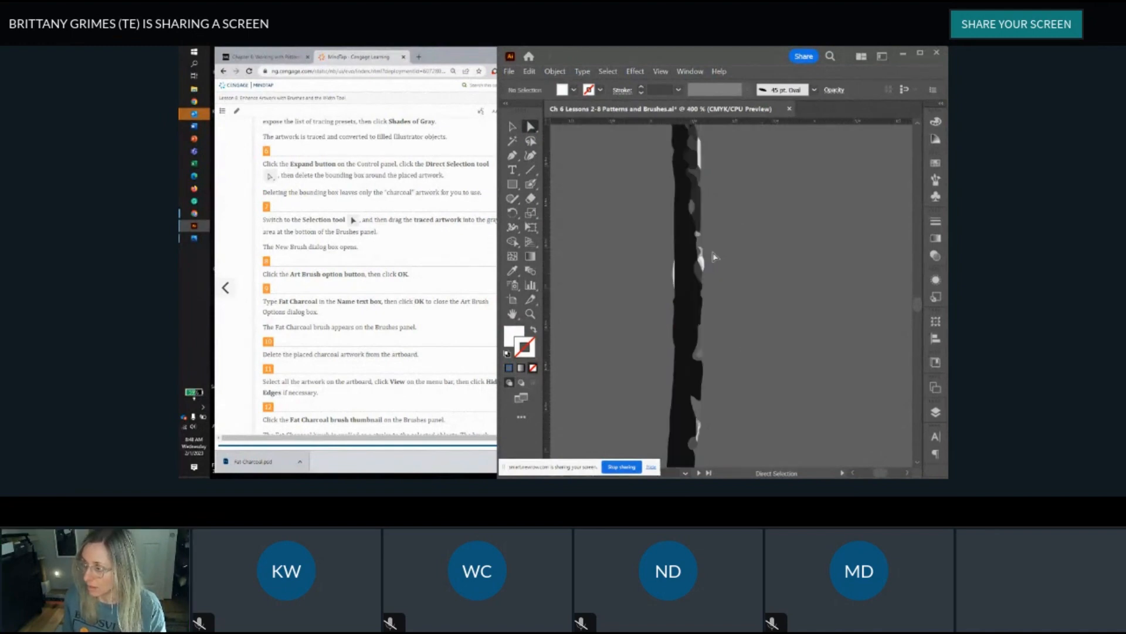
{"action": "left_click", "coordinate": [674, 278]}
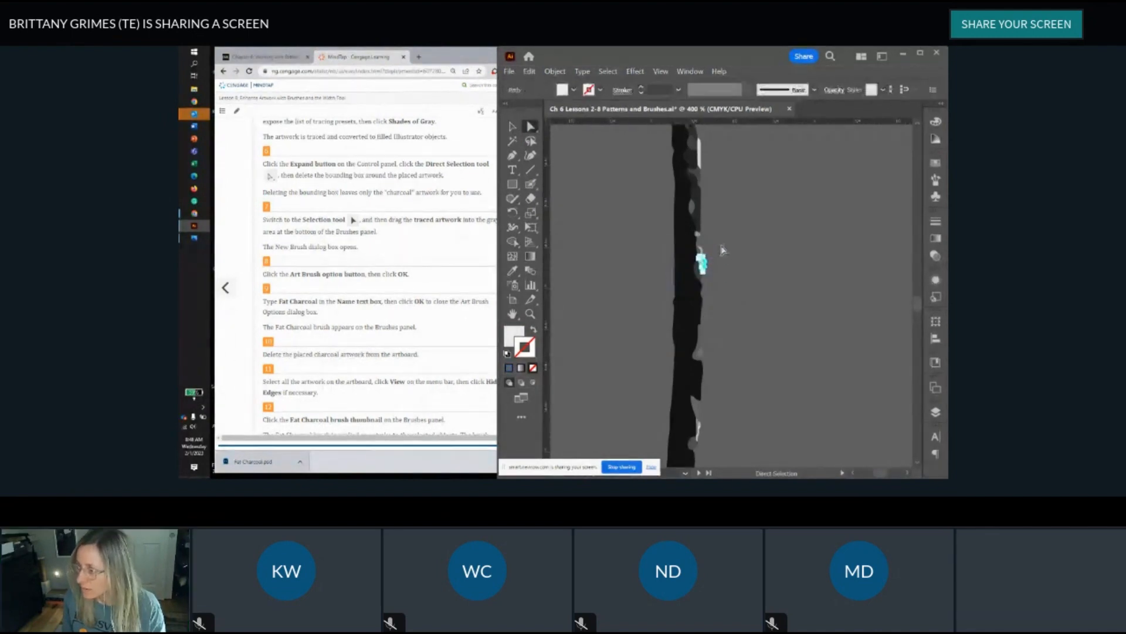
{"action": "scroll", "coordinate": [725, 250], "scroll_direction": "up", "scroll_amount": 1}
{"action": "left_click", "coordinate": [715, 335]}
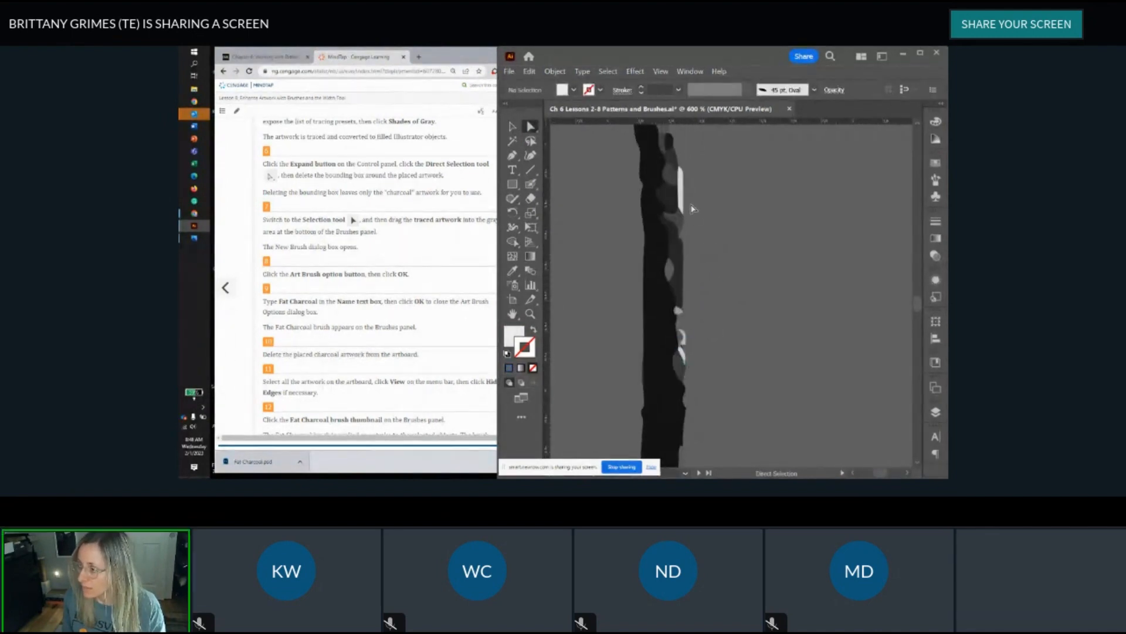
{"action": "left_click", "coordinate": [682, 207]}
{"action": "key", "text": "Delete"}
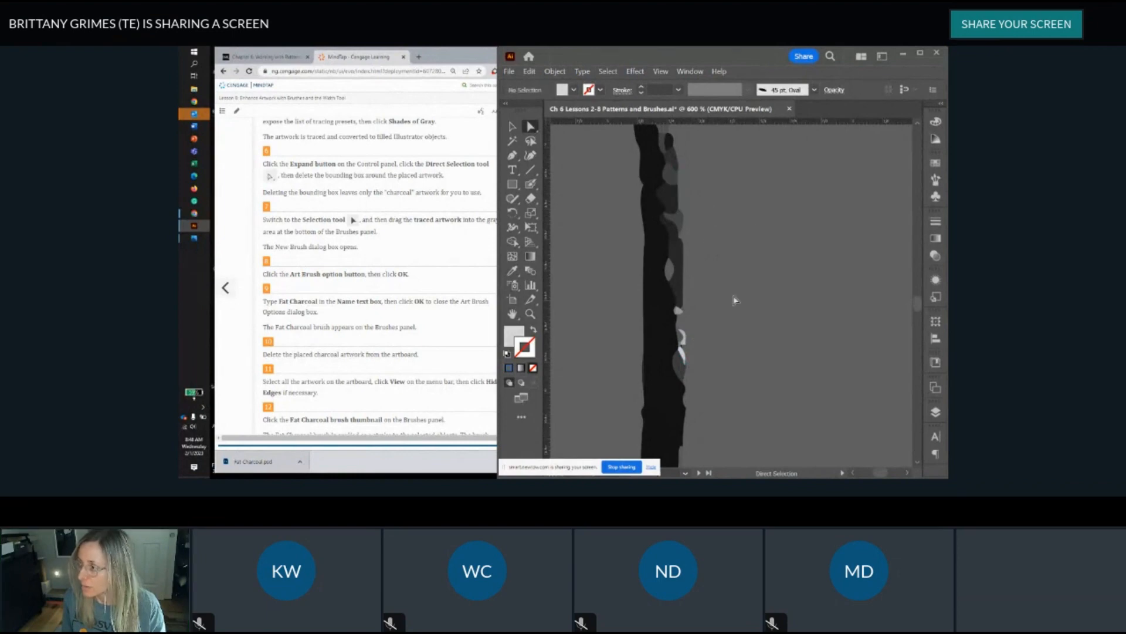
Step: Examine the cleaned charcoal's edges at overview and close-up magnification for remaining white pieces
{"action": "key", "text": "ctrl+minus"}
{"action": "key", "text": "ctrl+minus"}
{"action": "key", "text": "ctrl+minus"}
{"action": "key", "text": "ctrl+minus"}
{"action": "scroll", "coordinate": [736, 361], "scroll_direction": "down", "scroll_amount": 1}
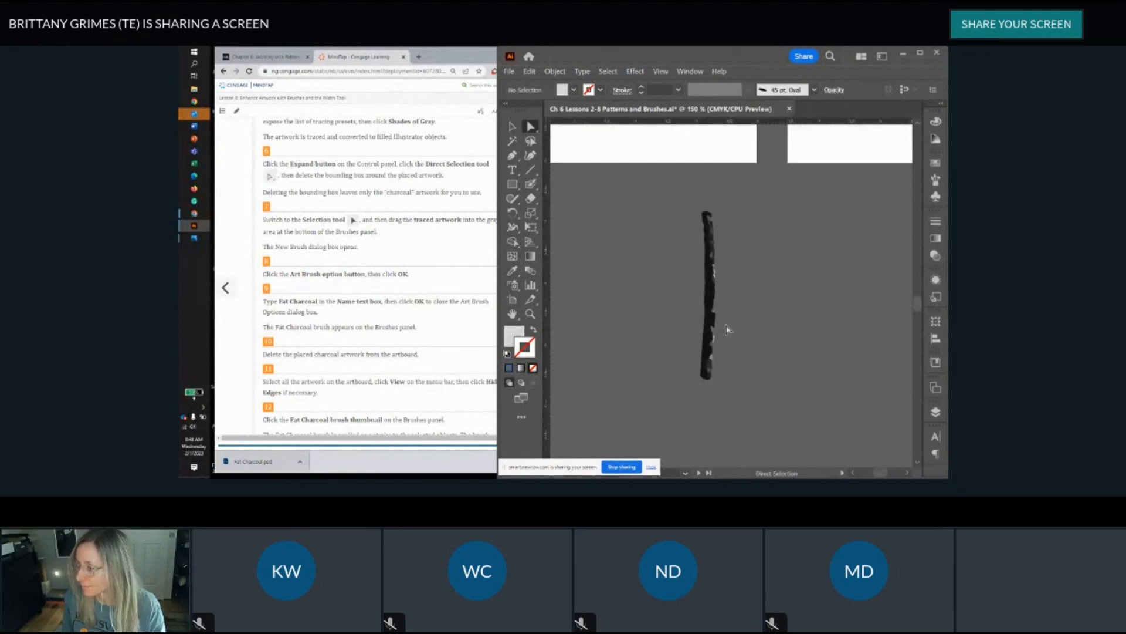
{"action": "scroll", "coordinate": [715, 339], "scroll_direction": "up", "scroll_amount": 5}
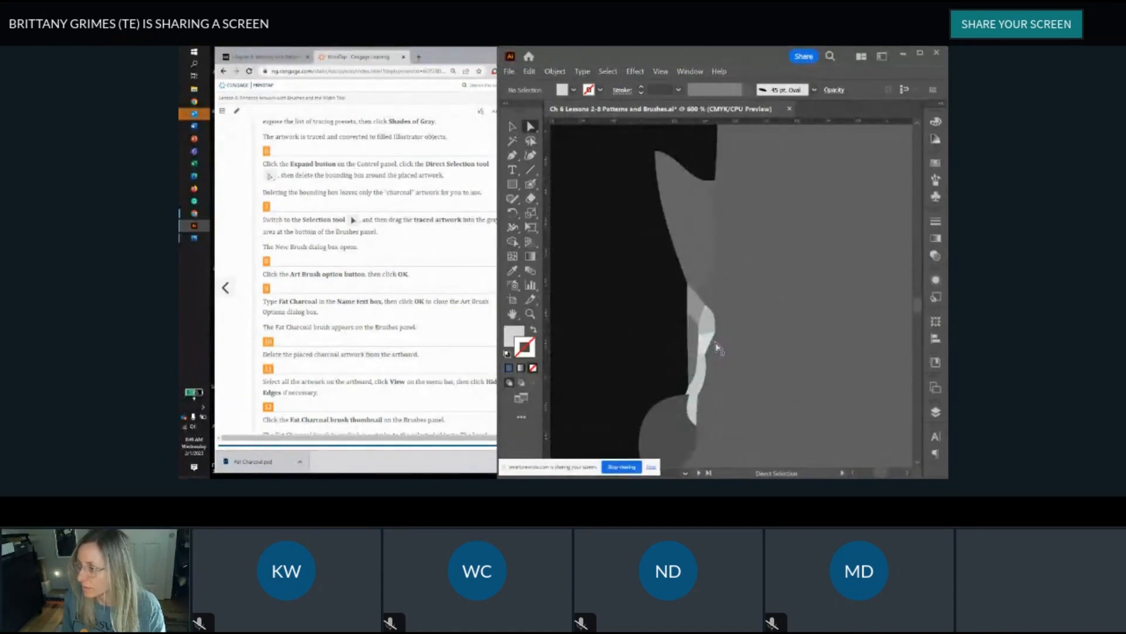
{"action": "scroll", "coordinate": [715, 346], "scroll_direction": "down", "scroll_amount": 10}
{"action": "left_click_drag", "start_coordinate": [734, 336], "coordinate": [734, 343]}
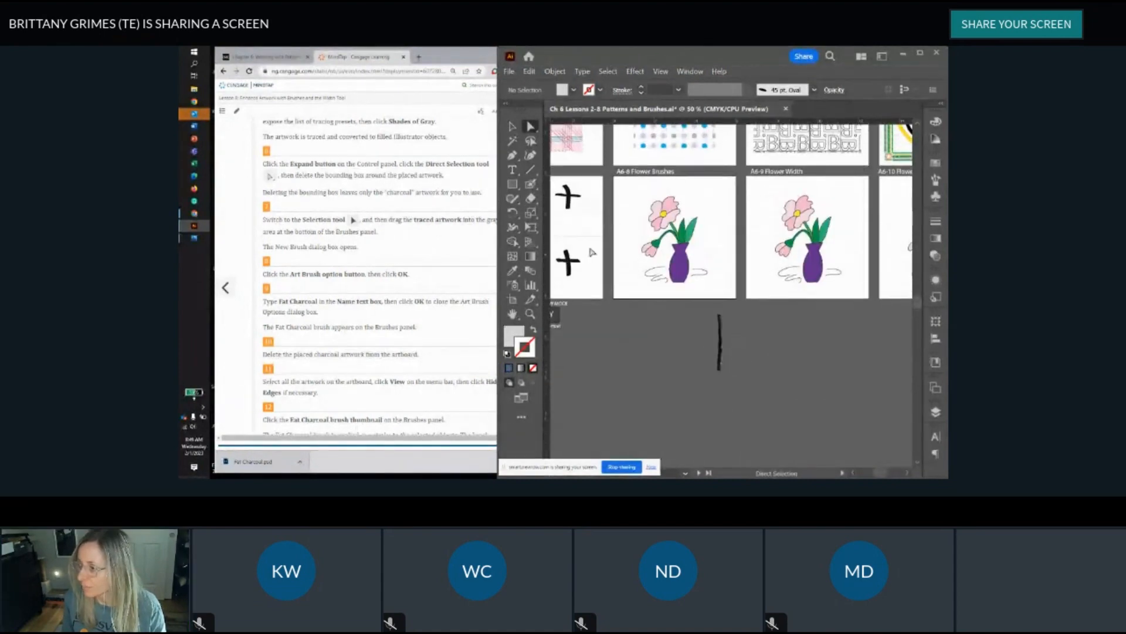
Step: Select the whole charcoal group and move it onto the A6-8 Flower Brushes artboard, just right of the vase
{"action": "left_click", "coordinate": [512, 127]}
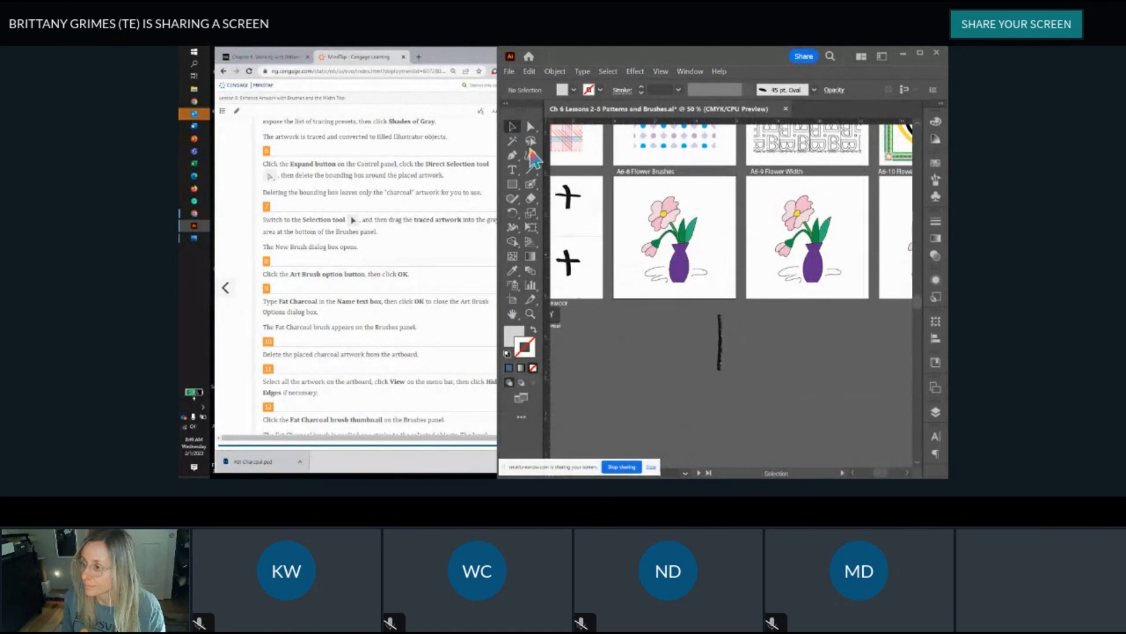
{"action": "left_click", "coordinate": [721, 343]}
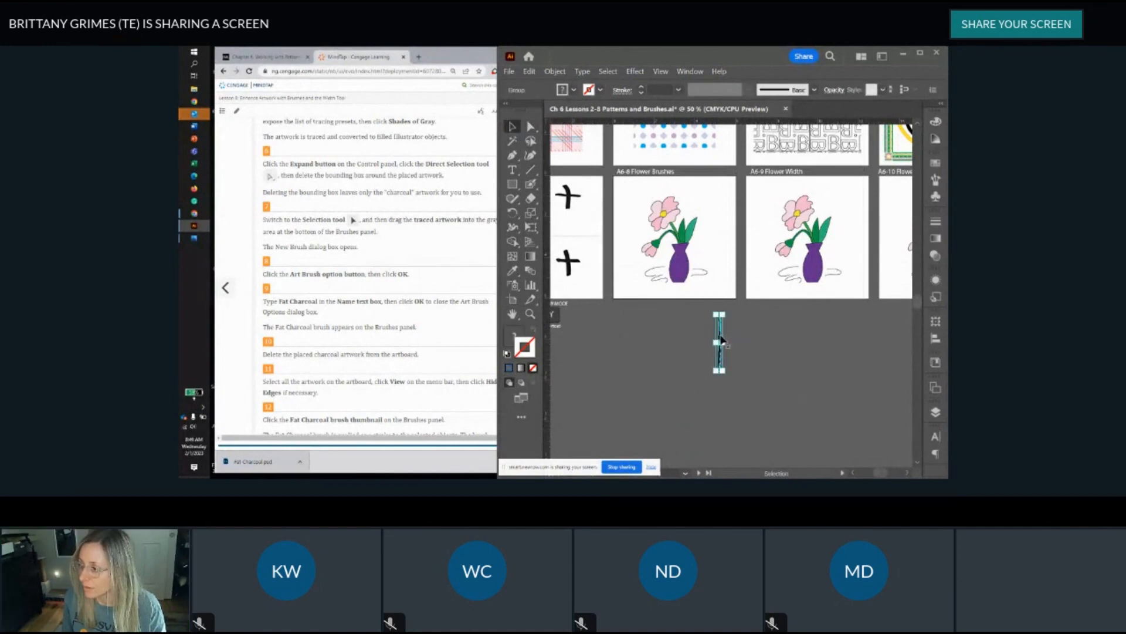
{"action": "scroll", "coordinate": [721, 342], "scroll_direction": "up", "scroll_amount": 7}
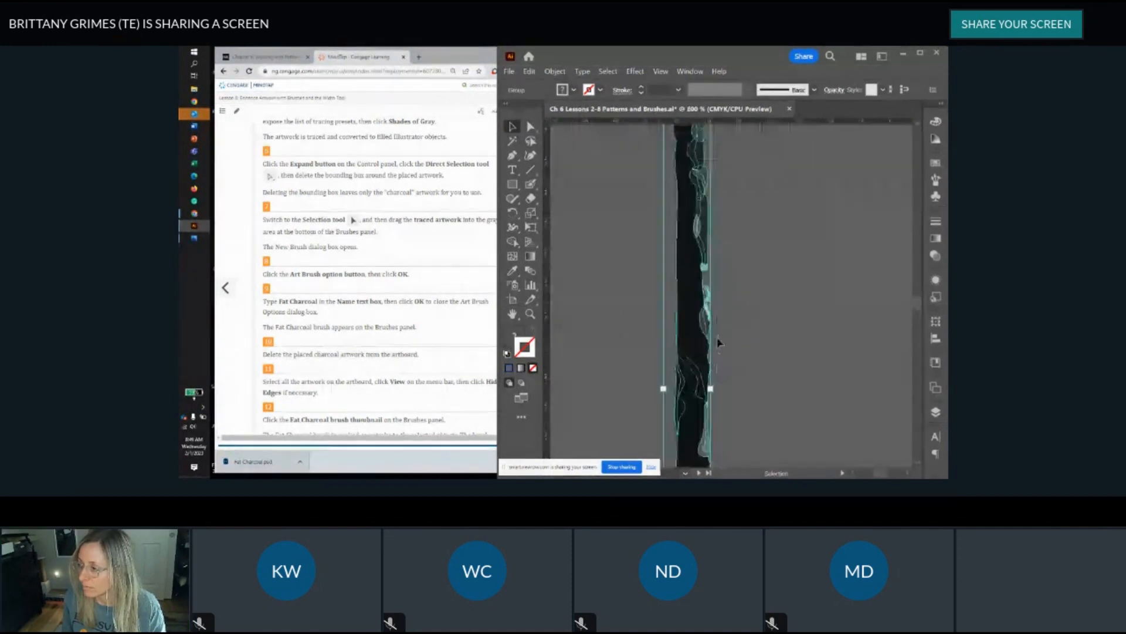
{"action": "scroll", "coordinate": [706, 345], "scroll_direction": "down", "scroll_amount": 6}
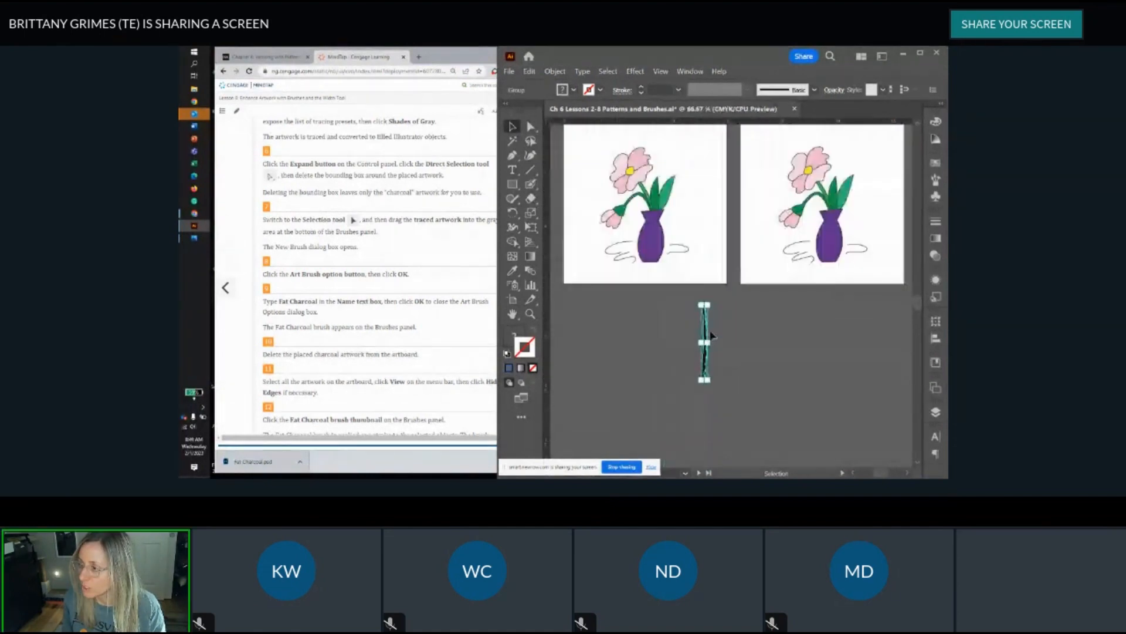
{"action": "left_click_drag", "start_coordinate": [707, 331], "coordinate": [707, 221]}
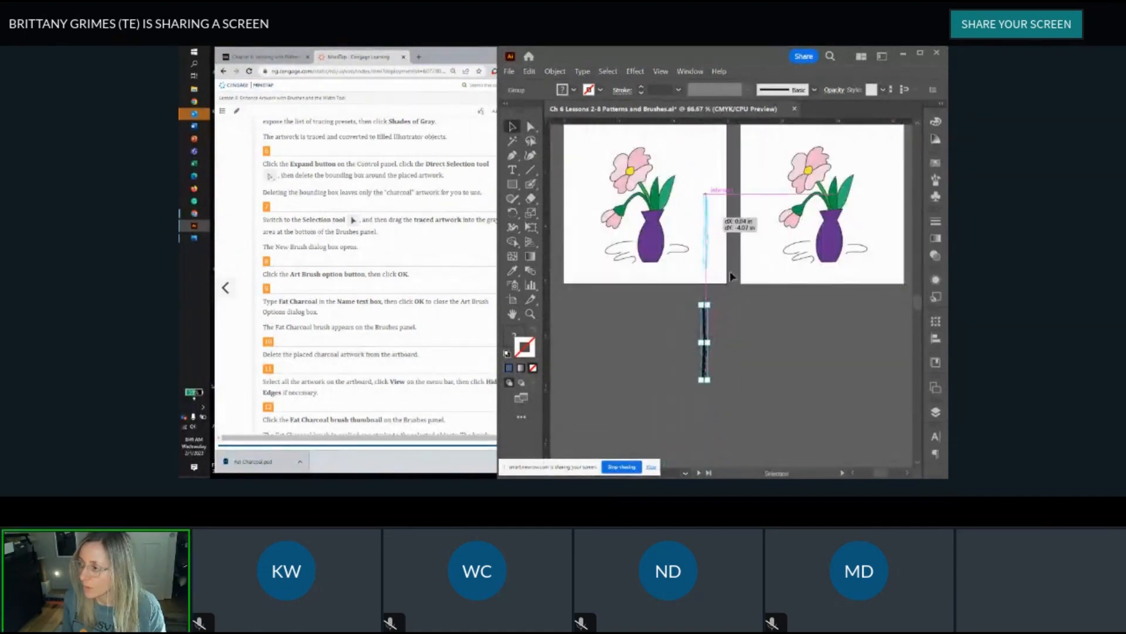
{"action": "left_click_drag", "start_coordinate": [732, 276], "coordinate": [732, 274]}
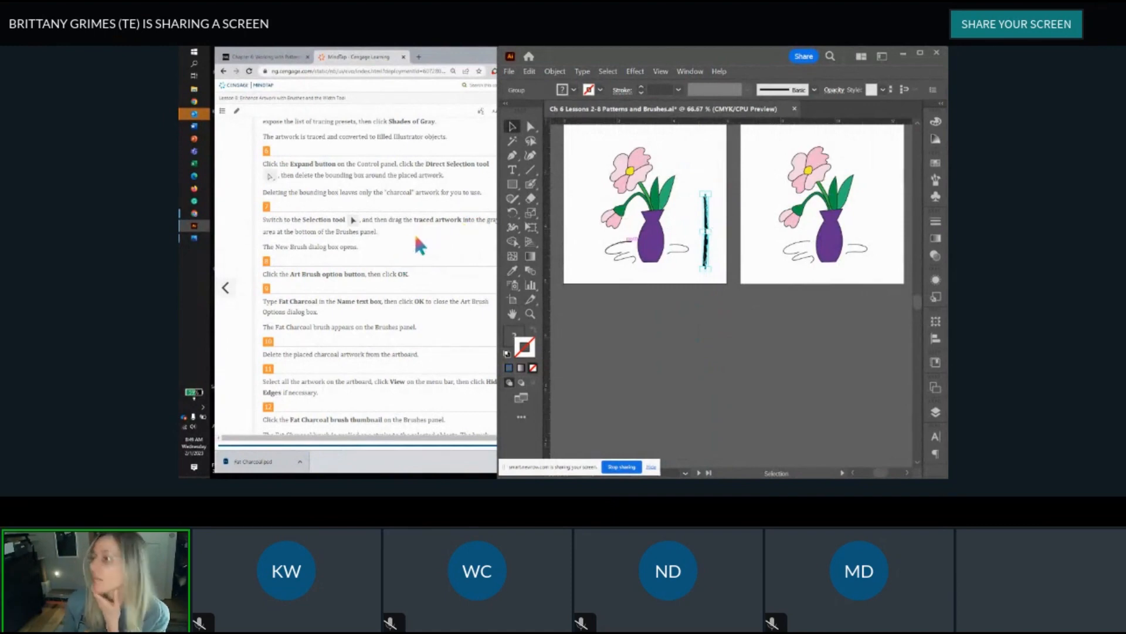
Step: Narrow the Illustrator window beside the textbook, float the Brushes panel on its own and lengthen it to show more brushes
{"action": "scroll", "coordinate": [396, 173], "scroll_direction": "down", "scroll_amount": 1}
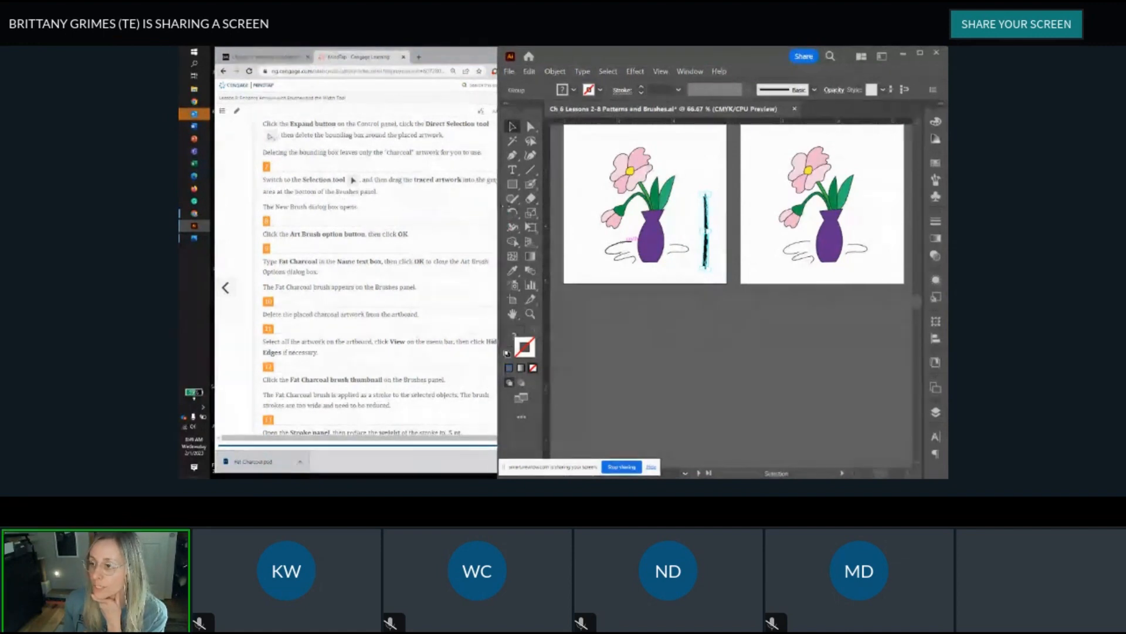
{"action": "mouse_move", "coordinate": [497, 205]}
{"action": "left_mouse_down"}
{"action": "mouse_move", "coordinate": [520, 205]}
{"action": "mouse_move", "coordinate": [505, 205]}
{"action": "left_mouse_up"}
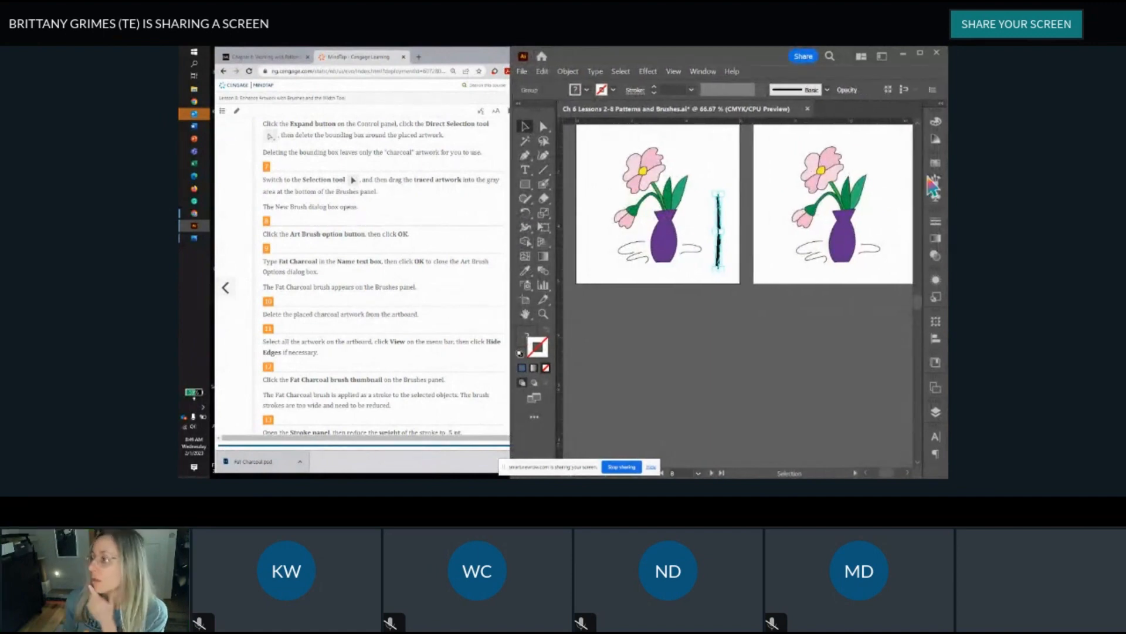
{"action": "left_click", "coordinate": [936, 179]}
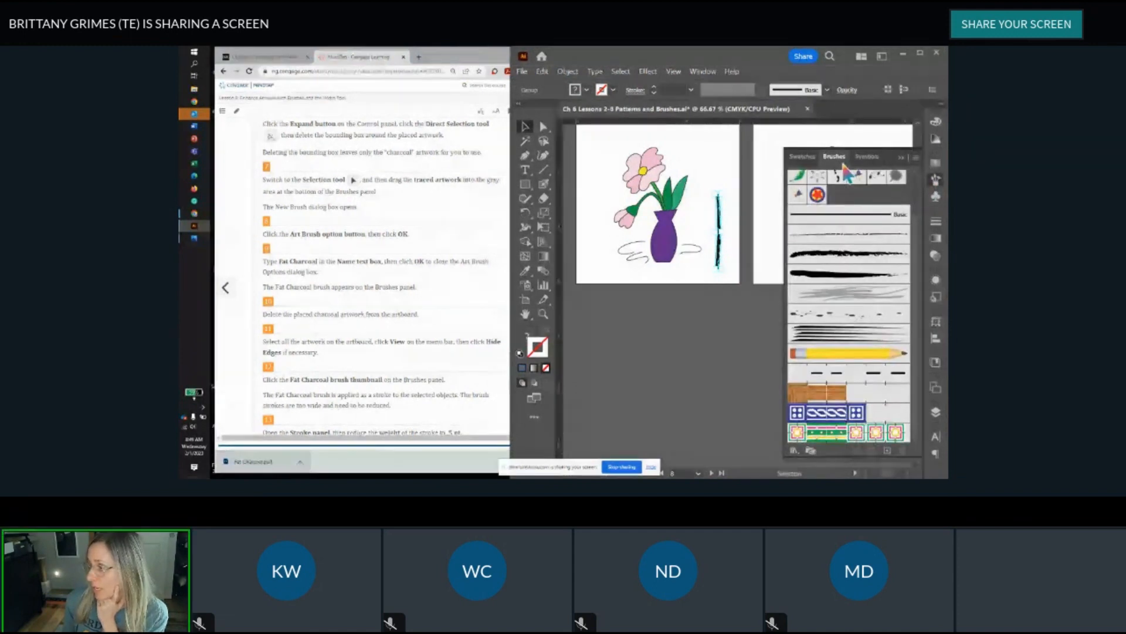
{"action": "left_click_drag", "start_coordinate": [834, 156], "coordinate": [815, 66]}
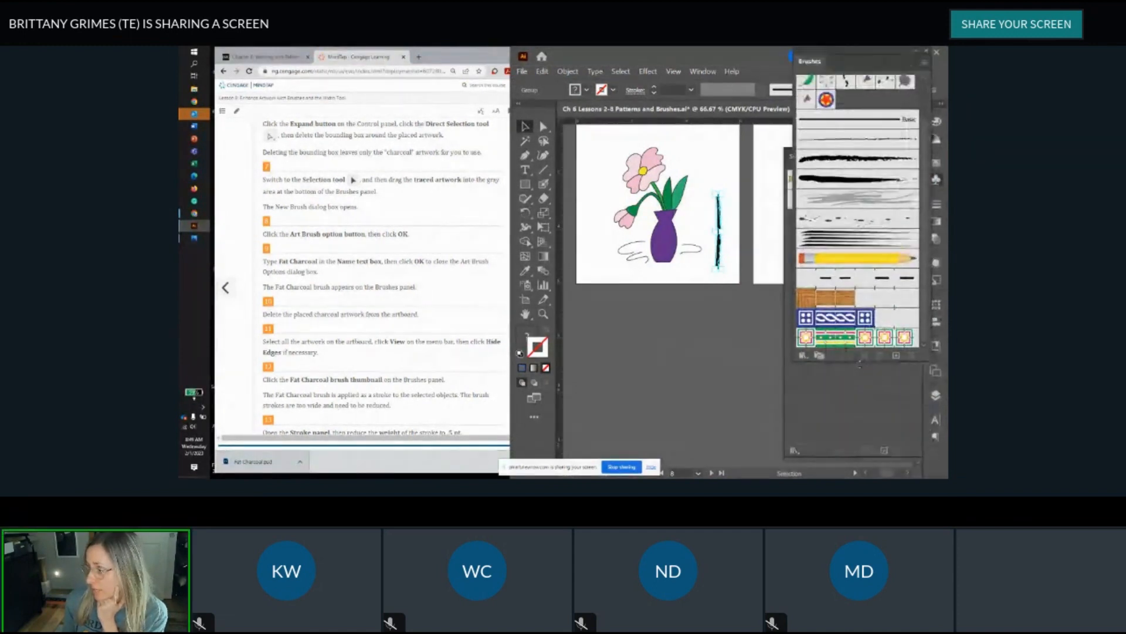
{"action": "left_click_drag", "start_coordinate": [859, 364], "coordinate": [857, 439]}
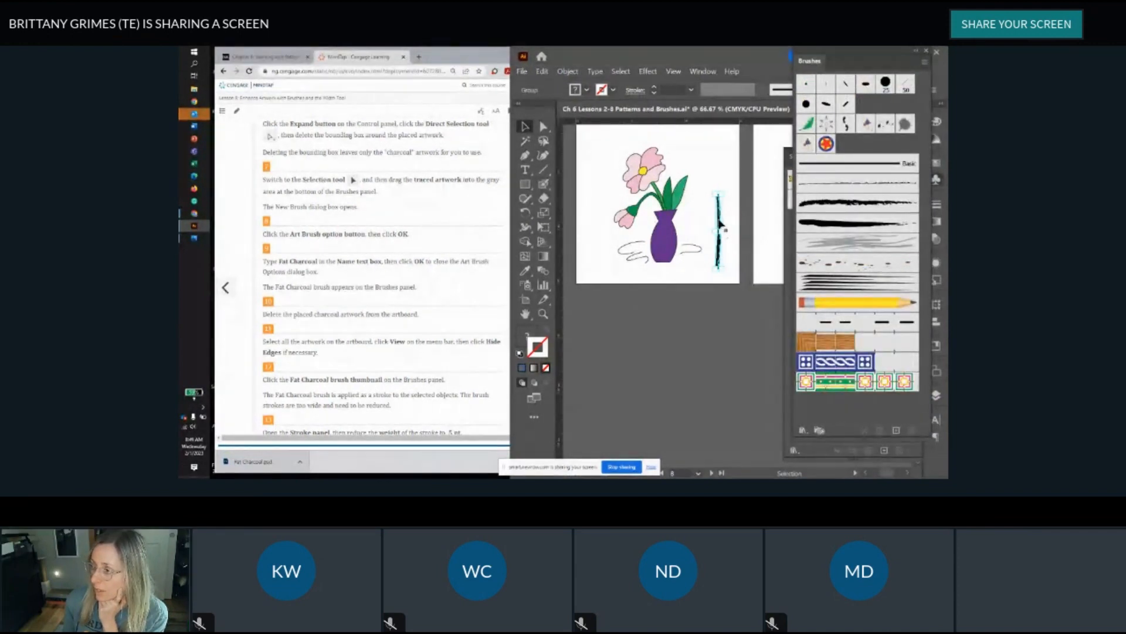
Step: Create a new Art Brush from the charcoal artwork and name it Fat Charcoal
{"action": "mouse_move", "coordinate": [721, 226]}
{"action": "left_mouse_down"}
{"action": "mouse_move", "coordinate": [883, 414]}
{"action": "mouse_move", "coordinate": [868, 410]}
{"action": "left_mouse_up"}
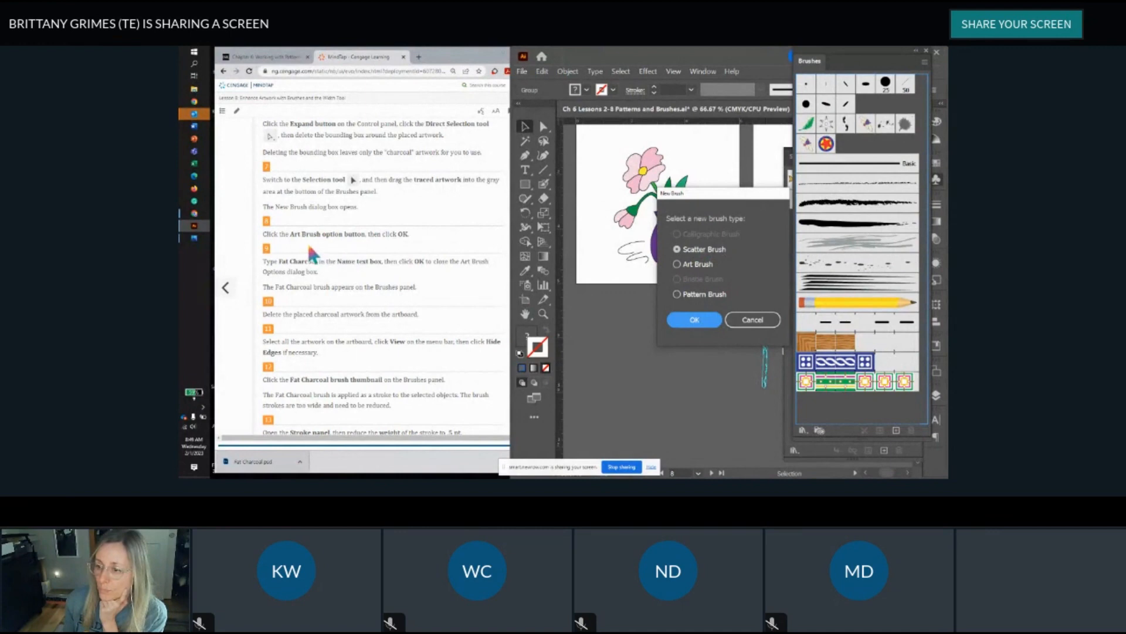
{"action": "left_click", "coordinate": [677, 265]}
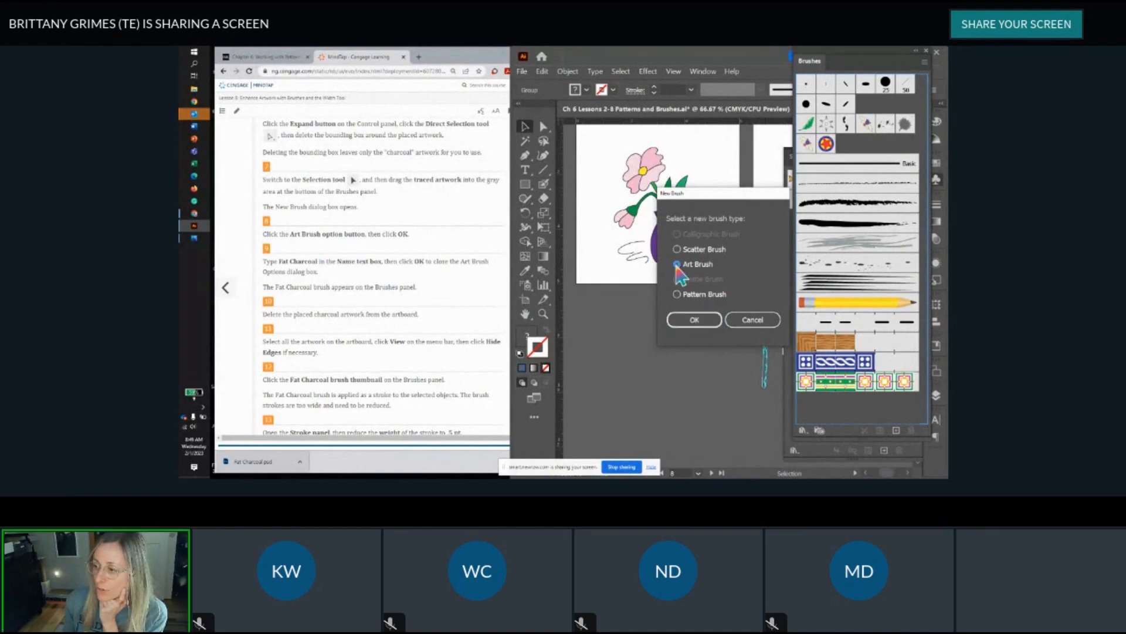
{"action": "left_click", "coordinate": [692, 320]}
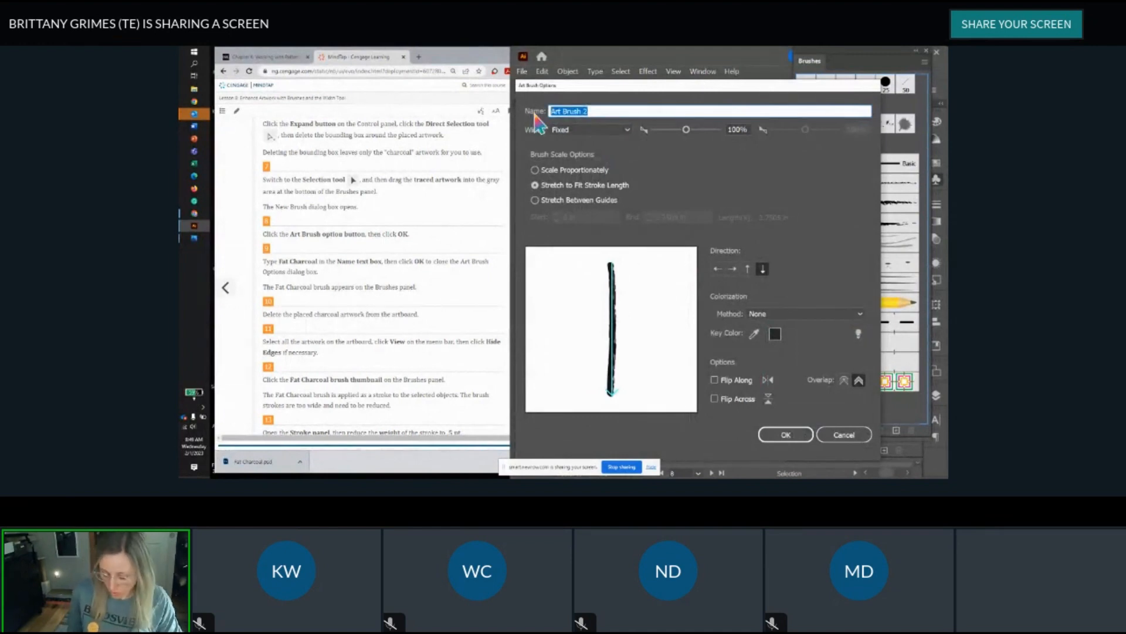
{"action": "type", "text": "Fa"}
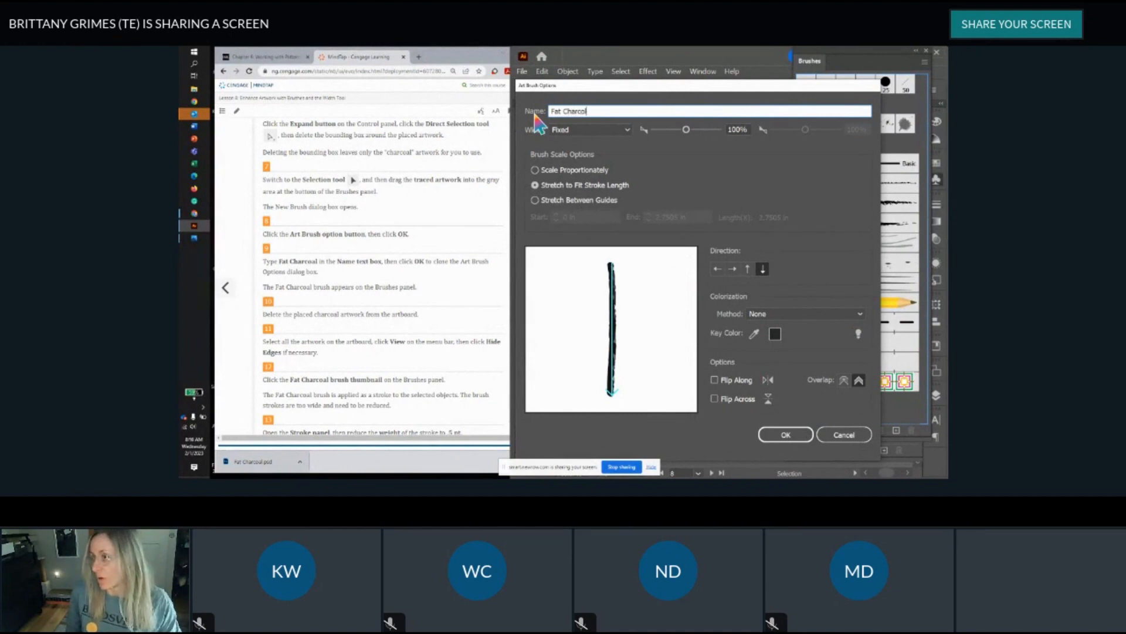
{"action": "type", "text": "t Charcol"}
{"action": "key", "text": "BackSpace"}
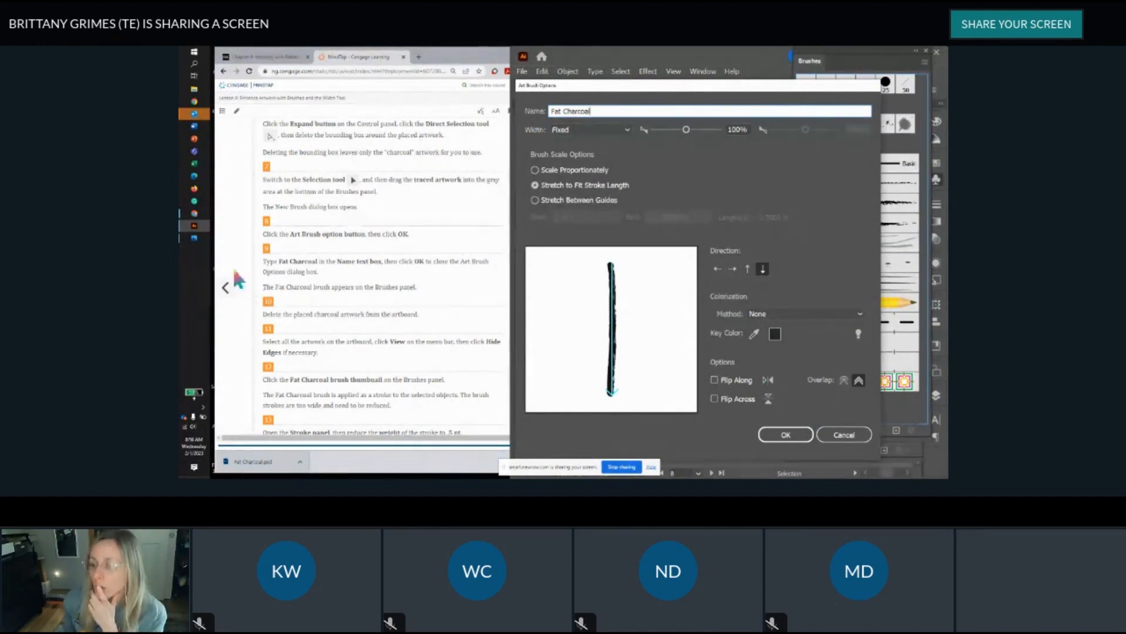
{"action": "scroll", "coordinate": [387, 288], "scroll_direction": "down", "scroll_amount": 3}
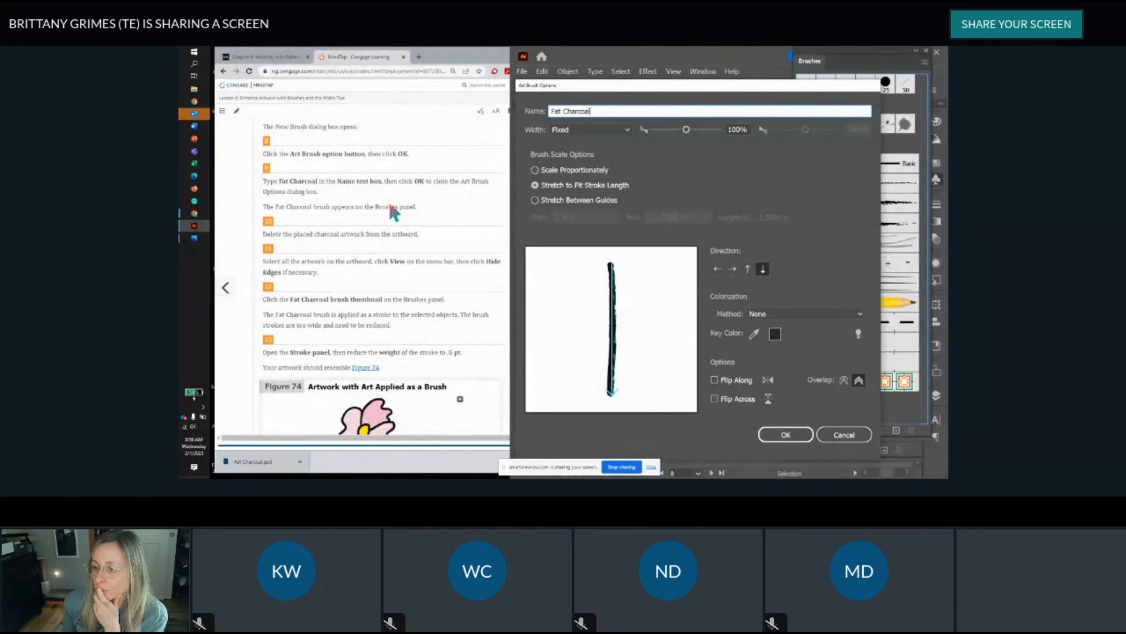
{"action": "scroll", "coordinate": [398, 258], "scroll_direction": "down", "scroll_amount": 2}
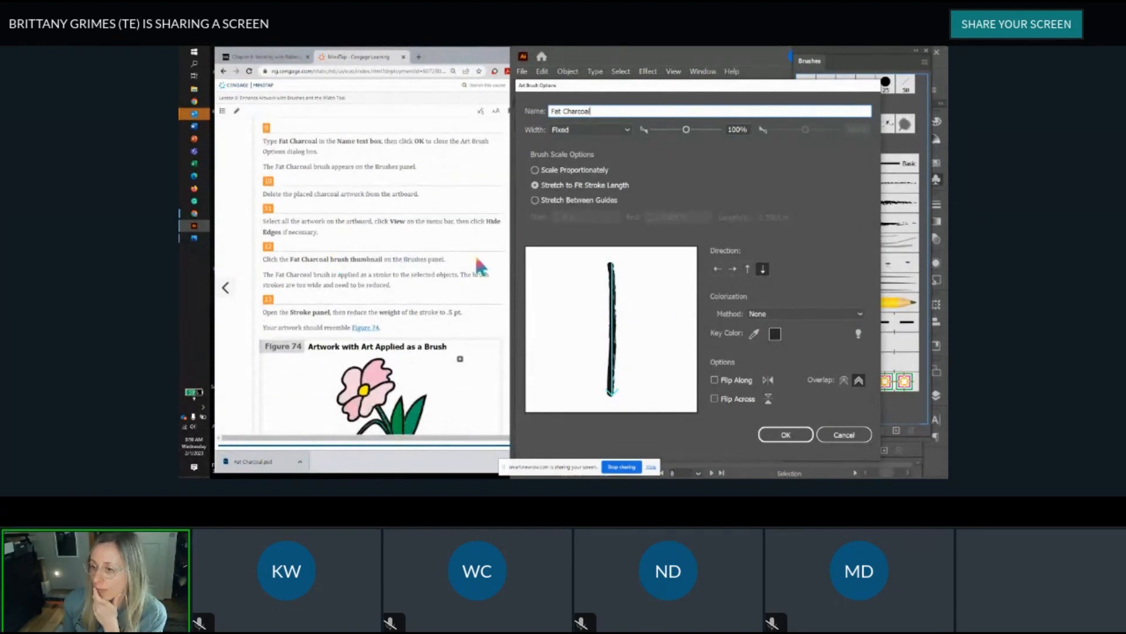
{"action": "left_click", "coordinate": [790, 436]}
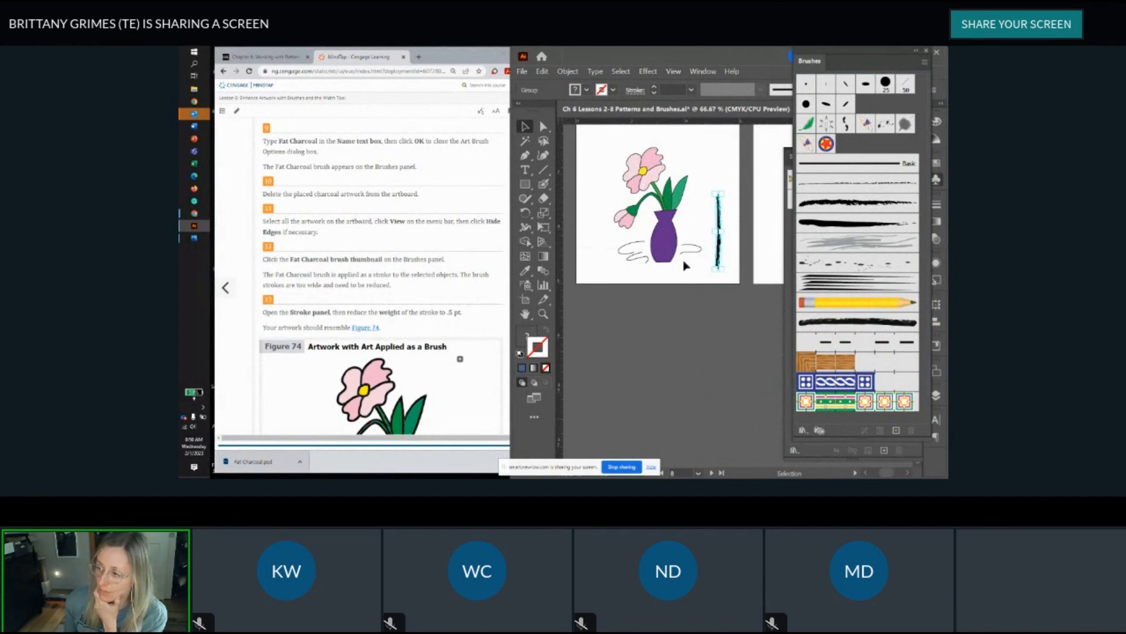
Step: Delete the charcoal artwork from the A6-8 Flower Brushes artboard
{"action": "scroll", "coordinate": [683, 264], "scroll_direction": "up", "scroll_amount": 1}
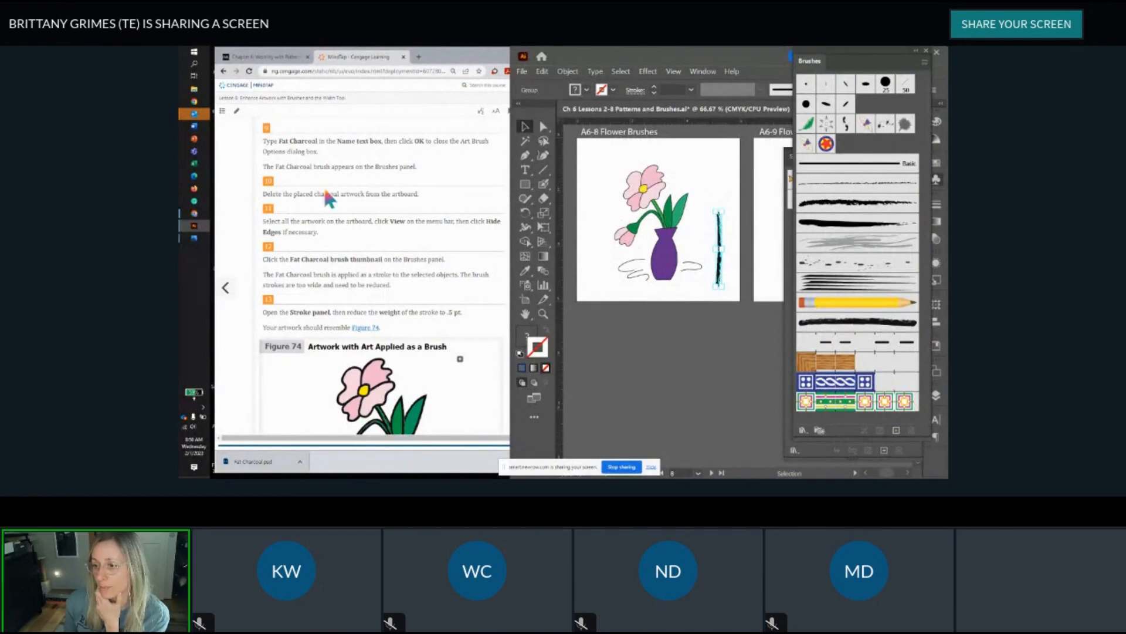
{"action": "scroll", "coordinate": [324, 194], "scroll_direction": "down", "scroll_amount": 1}
{"action": "scroll", "coordinate": [325, 196], "scroll_direction": "up", "scroll_amount": 1}
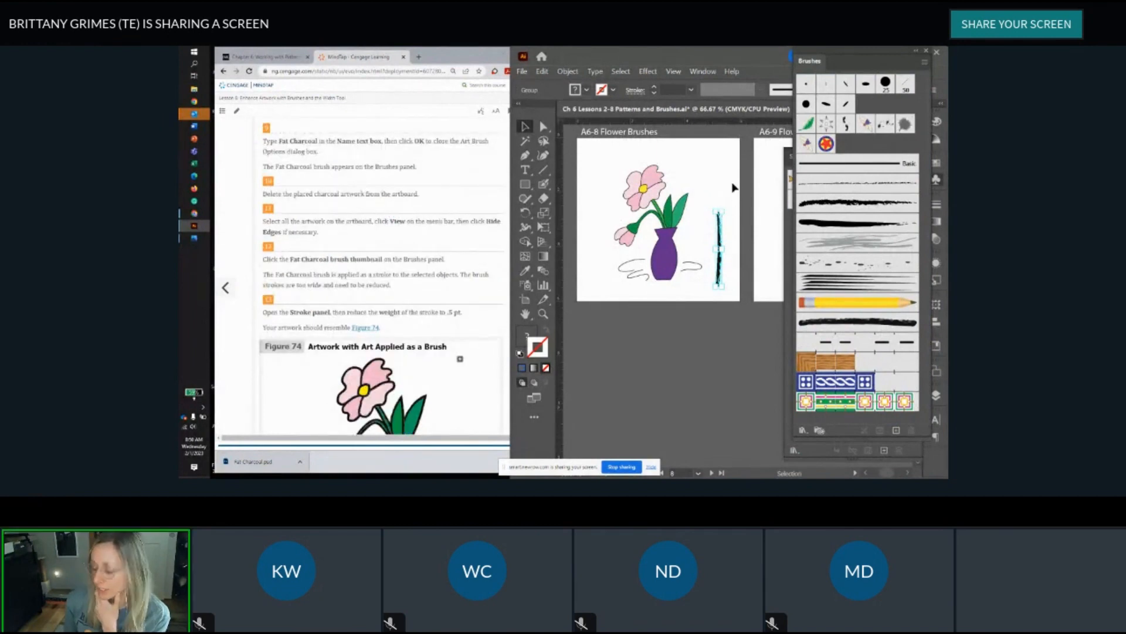
{"action": "key", "text": "Delete"}
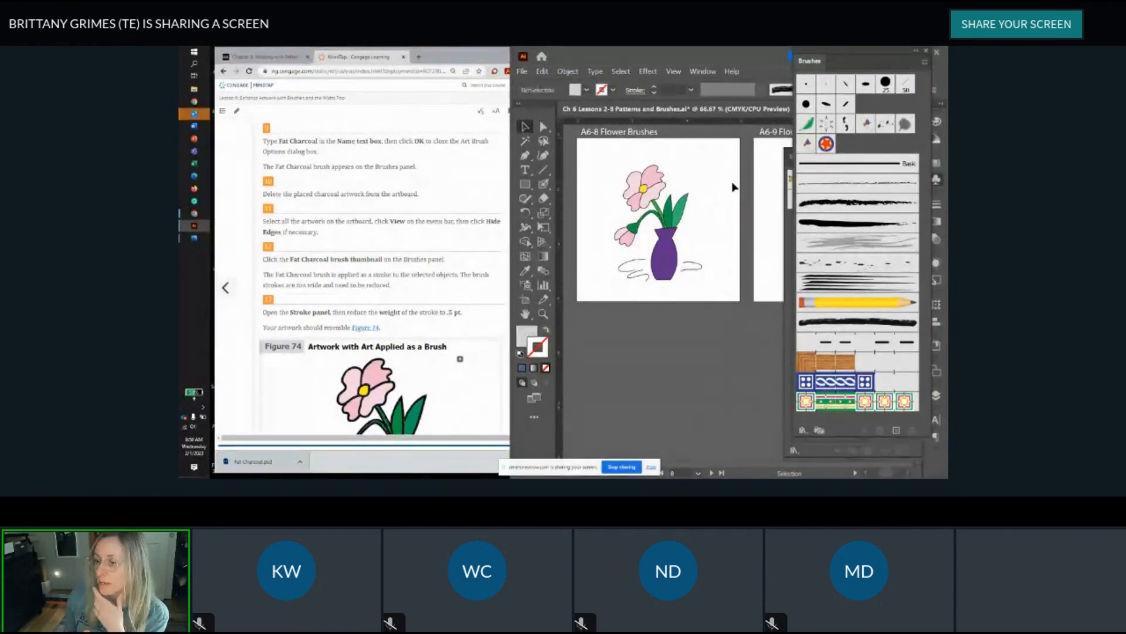
Step: Select all the flower artwork on the A6-8 Flower Brushes artboard and apply the Fat Charcoal brush to its strokes
{"action": "left_click", "coordinate": [333, 231]}
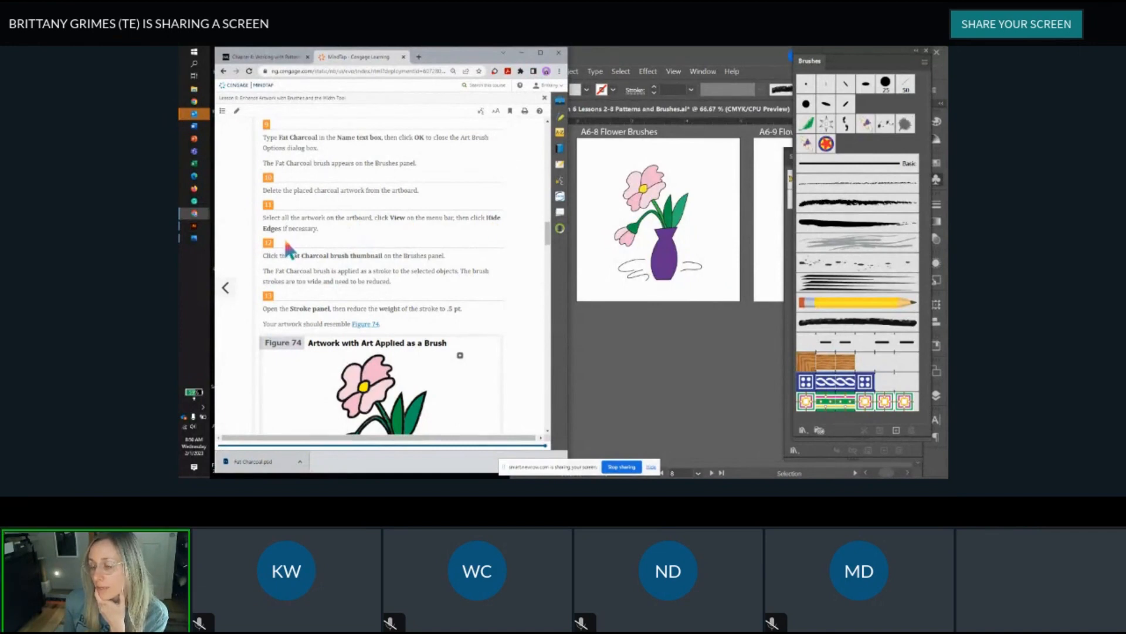
{"action": "scroll", "coordinate": [286, 241], "scroll_direction": "down", "scroll_amount": 1}
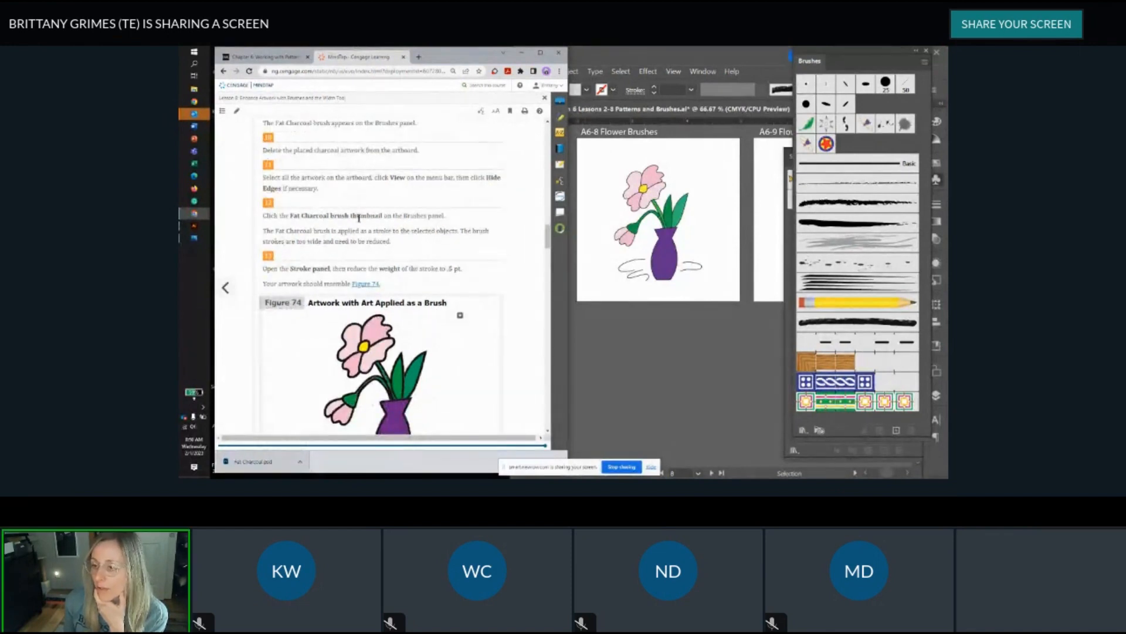
{"action": "left_click", "coordinate": [608, 158]}
{"action": "mouse_move", "coordinate": [605, 153]}
{"action": "left_mouse_down"}
{"action": "mouse_move", "coordinate": [666, 182]}
{"action": "mouse_move", "coordinate": [725, 297]}
{"action": "left_mouse_up"}
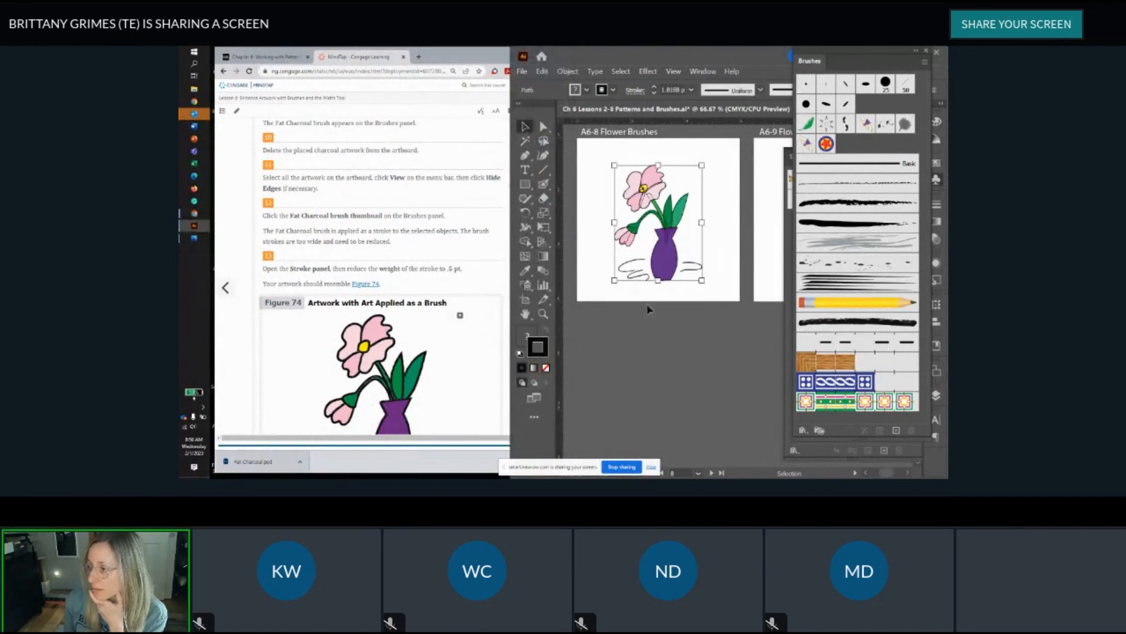
{"action": "left_click", "coordinate": [888, 327]}
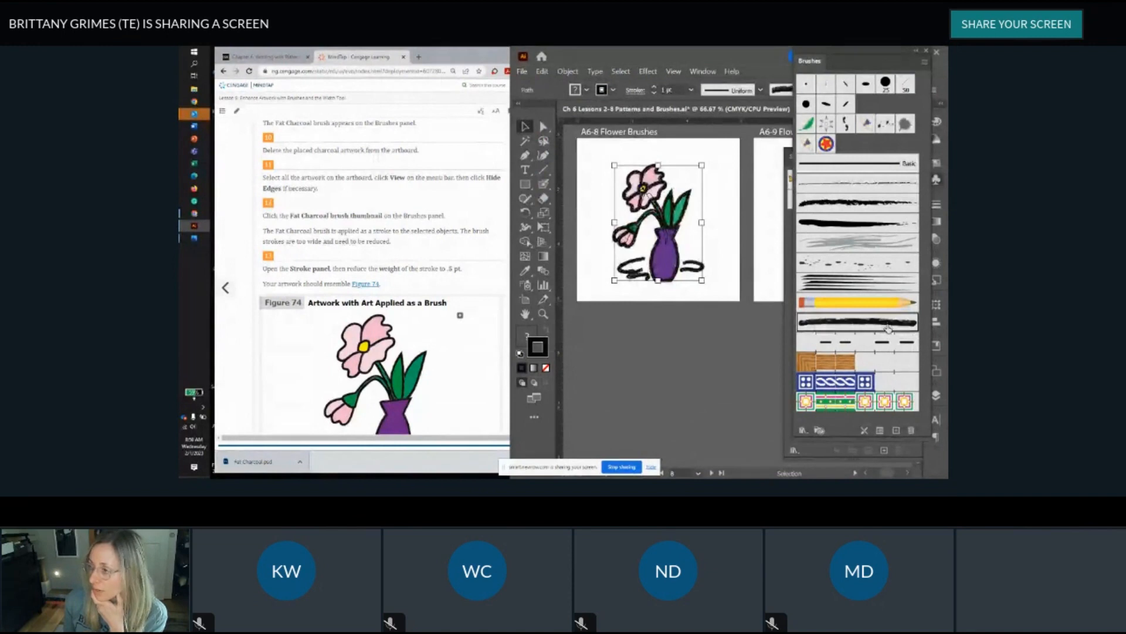
{"action": "scroll", "coordinate": [644, 197], "scroll_direction": "up", "scroll_amount": 2}
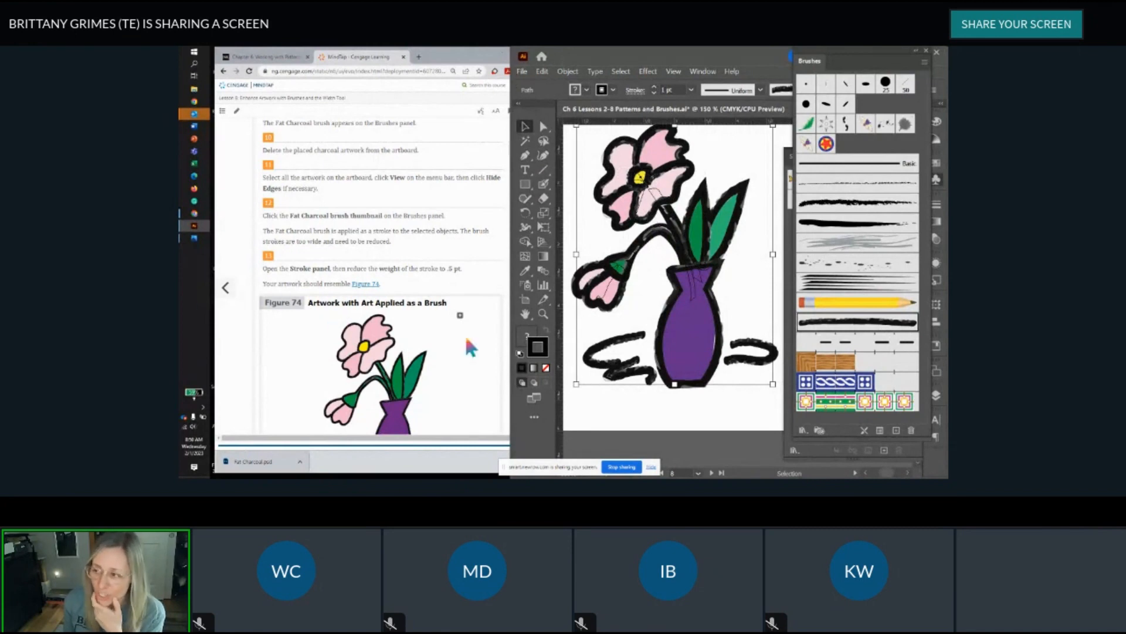
Step: Set the stroke weight of the selected A6-8 flower artwork to 0.5 pt, then deselect it
{"action": "scroll", "coordinate": [405, 331], "scroll_direction": "down", "scroll_amount": 1}
{"action": "scroll", "coordinate": [405, 332], "scroll_direction": "down", "scroll_amount": 3}
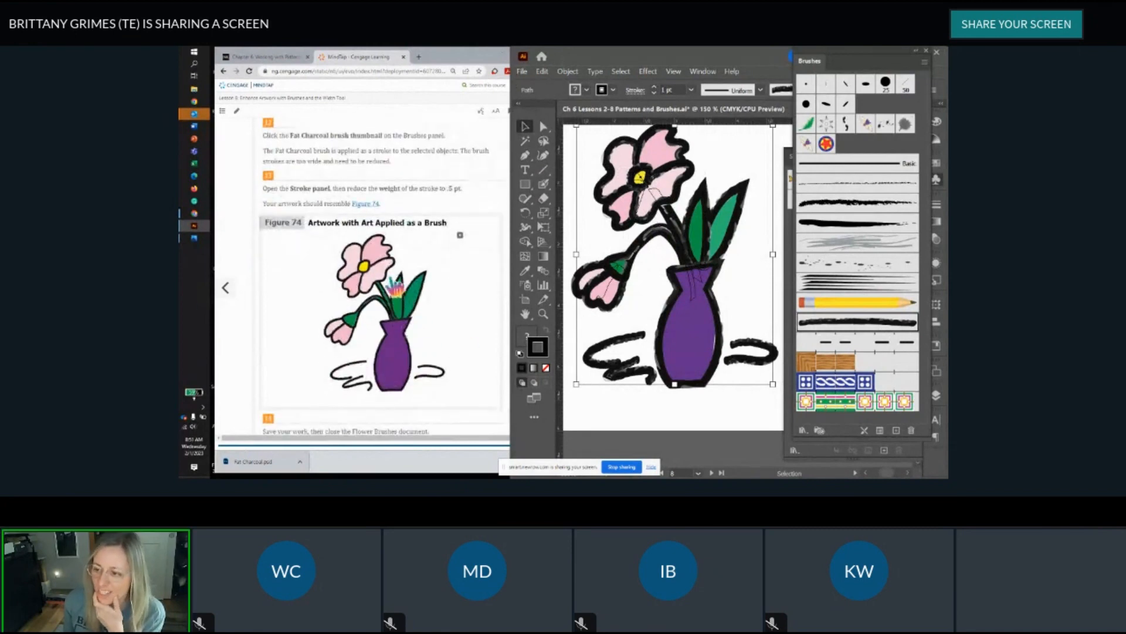
{"action": "scroll", "coordinate": [412, 259], "scroll_direction": "up", "scroll_amount": 3}
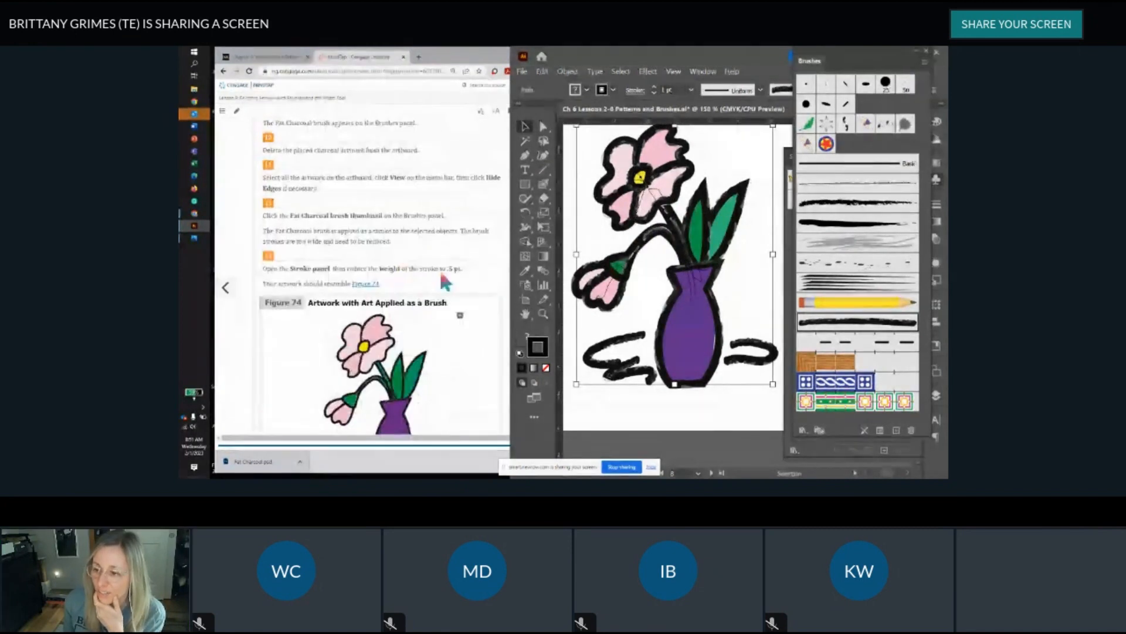
{"action": "left_click", "coordinate": [654, 94]}
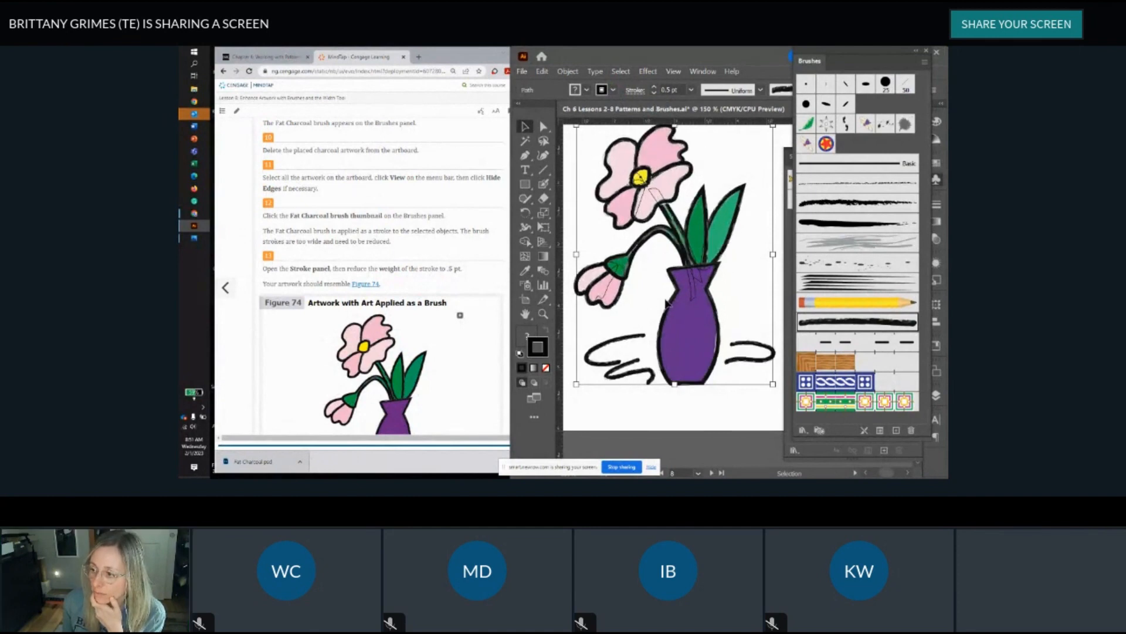
{"action": "key", "text": "ctrl+minus"}
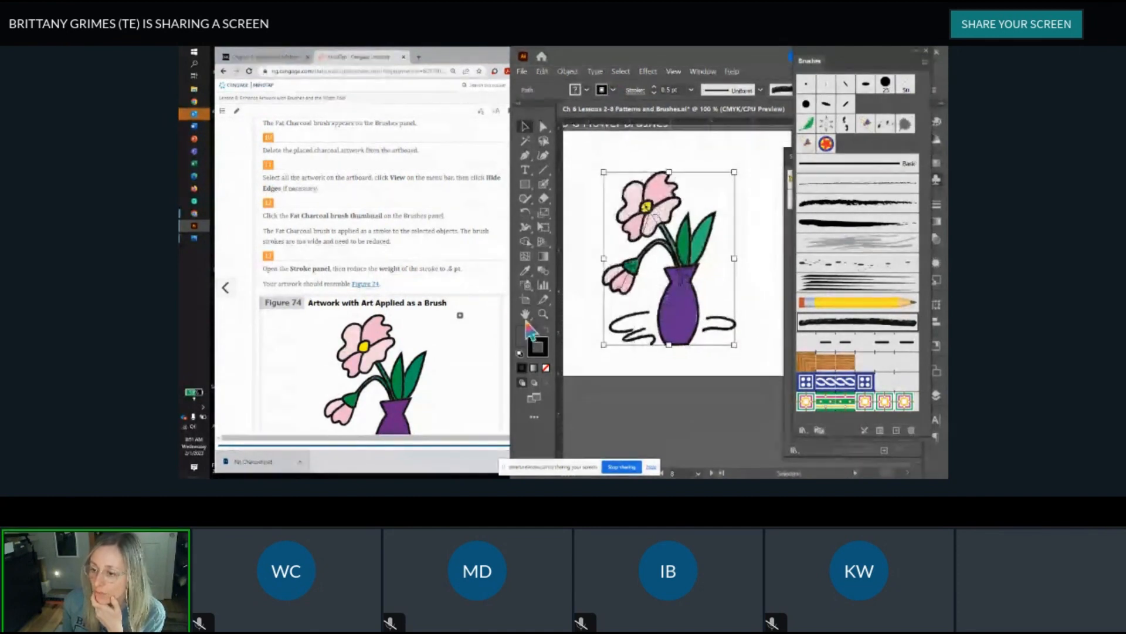
{"action": "scroll", "coordinate": [474, 301], "scroll_direction": "down", "scroll_amount": 2}
{"action": "scroll", "coordinate": [476, 309], "scroll_direction": "down", "scroll_amount": 3}
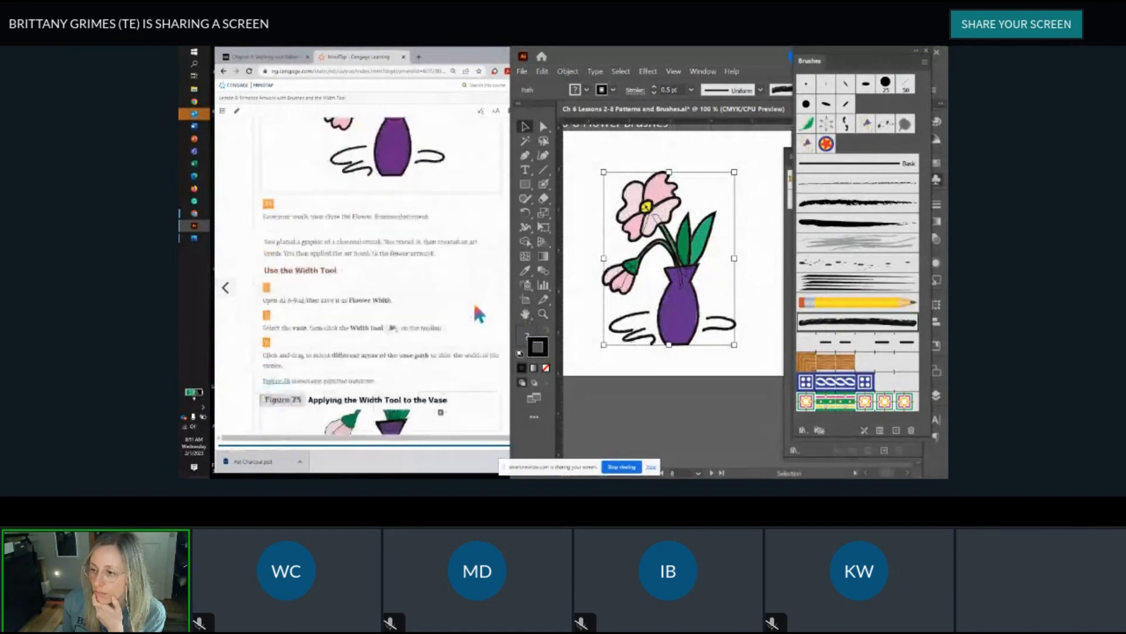
{"action": "left_click", "coordinate": [726, 426]}
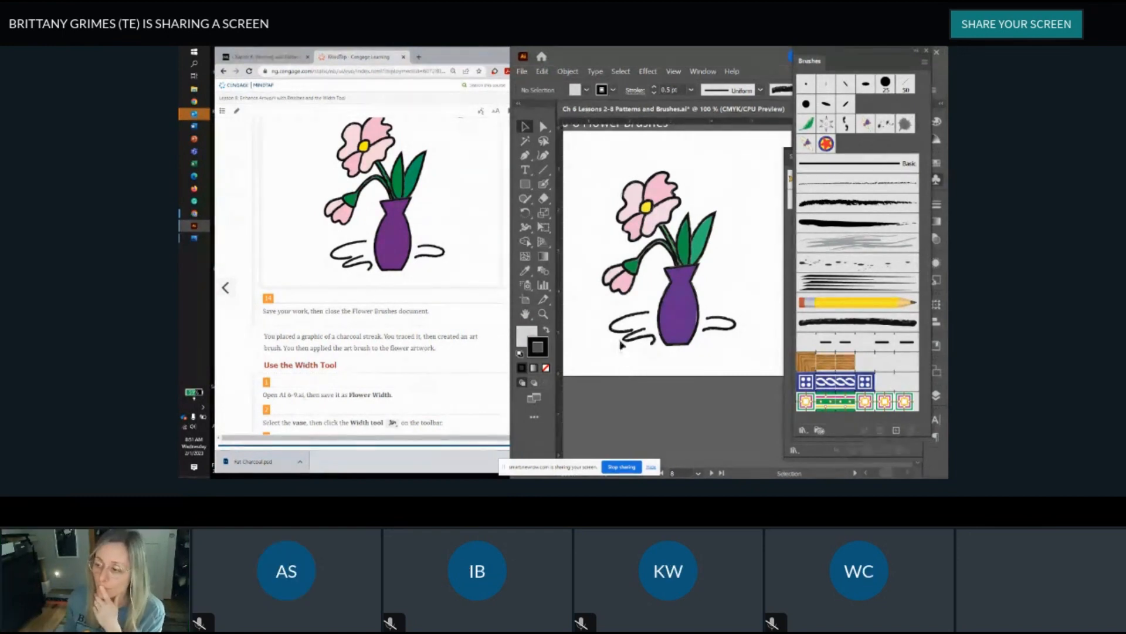
Step: Read the textbook's Use the Width Tool instructions and locate the A6-9 Flower Width artboard
{"action": "key", "text": "ctrl+minus"}
{"action": "left_click_drag", "start_coordinate": [634, 332], "coordinate": [566, 309]}
{"action": "scroll", "coordinate": [320, 311], "scroll_direction": "down", "scroll_amount": 3}
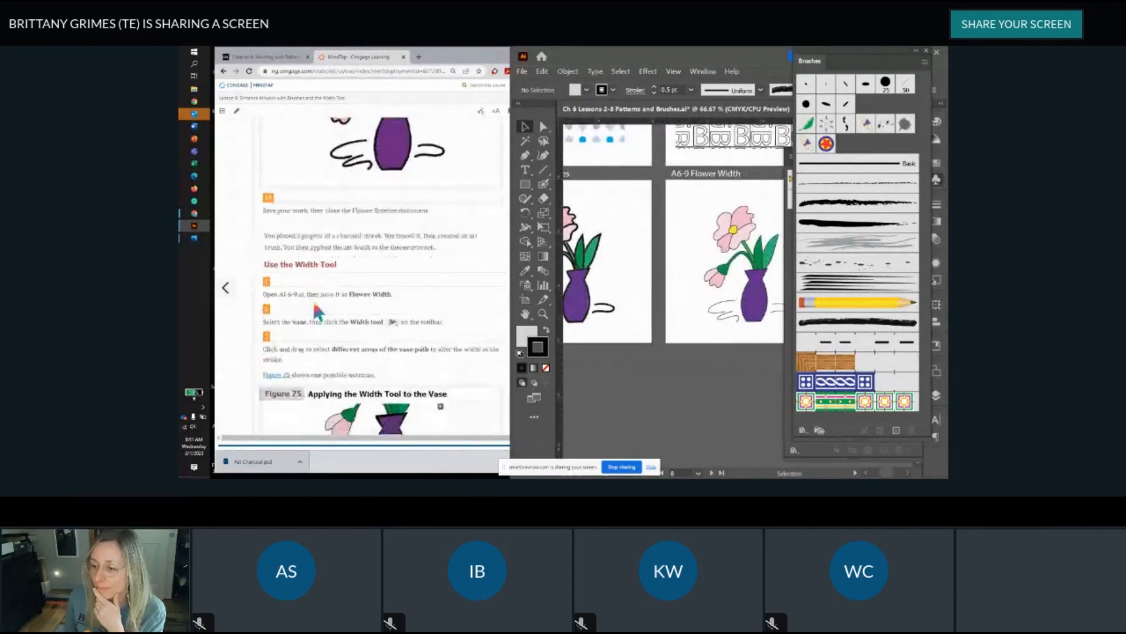
{"action": "scroll", "coordinate": [415, 282], "scroll_direction": "down", "scroll_amount": 1}
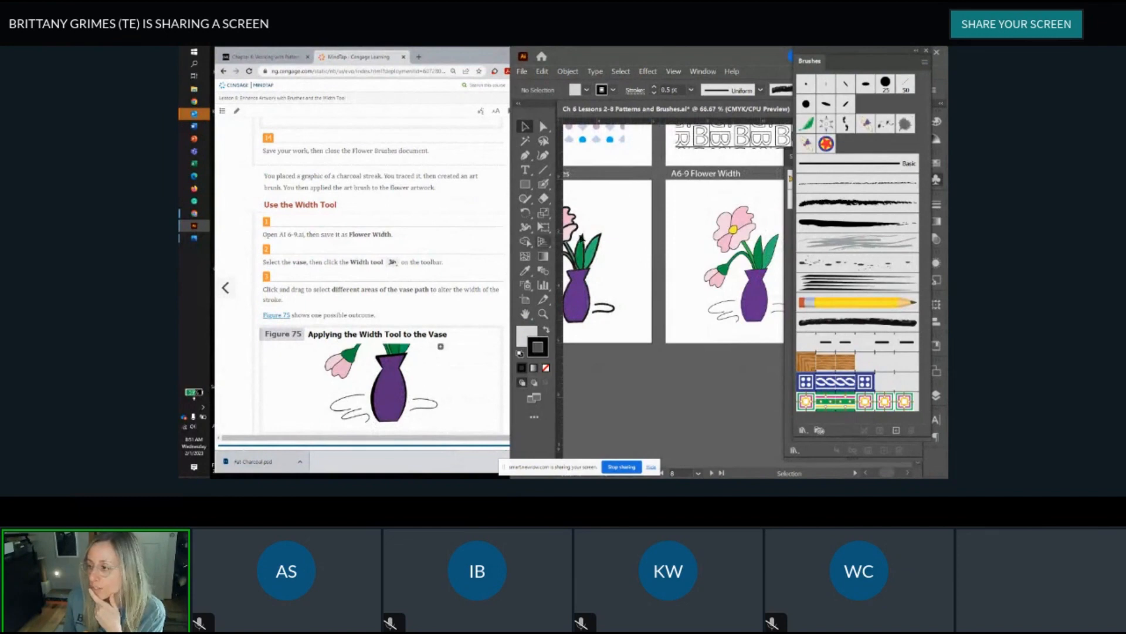
{"action": "key", "text": "ctrl+minus"}
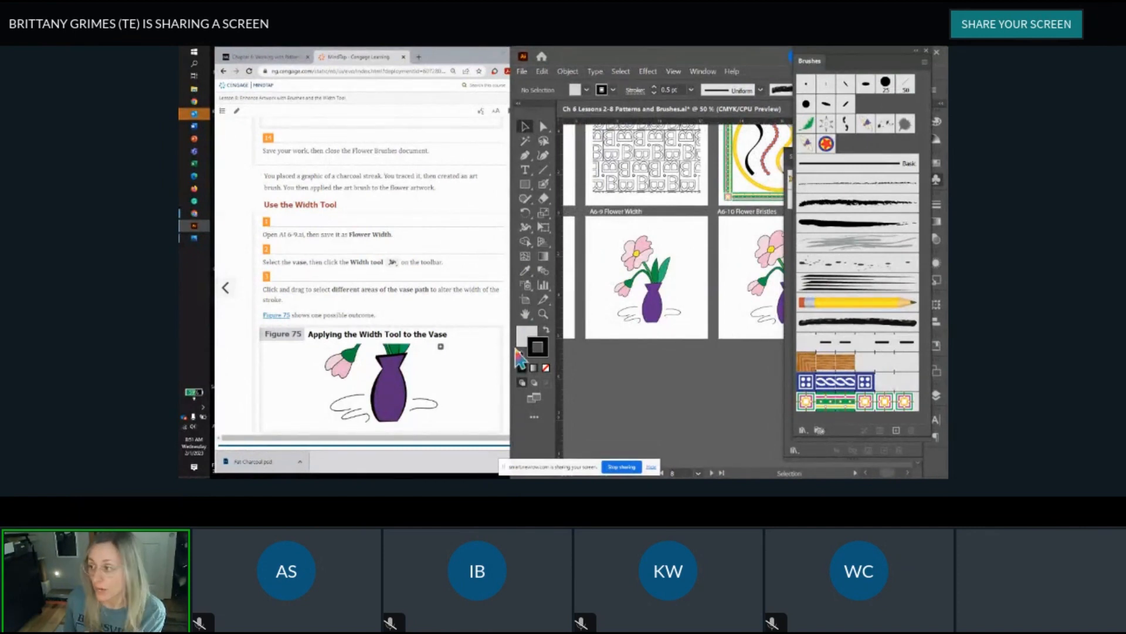
{"action": "key", "text": "ctrl+minus"}
{"action": "scroll", "coordinate": [642, 290], "scroll_direction": "left", "scroll_amount": 2}
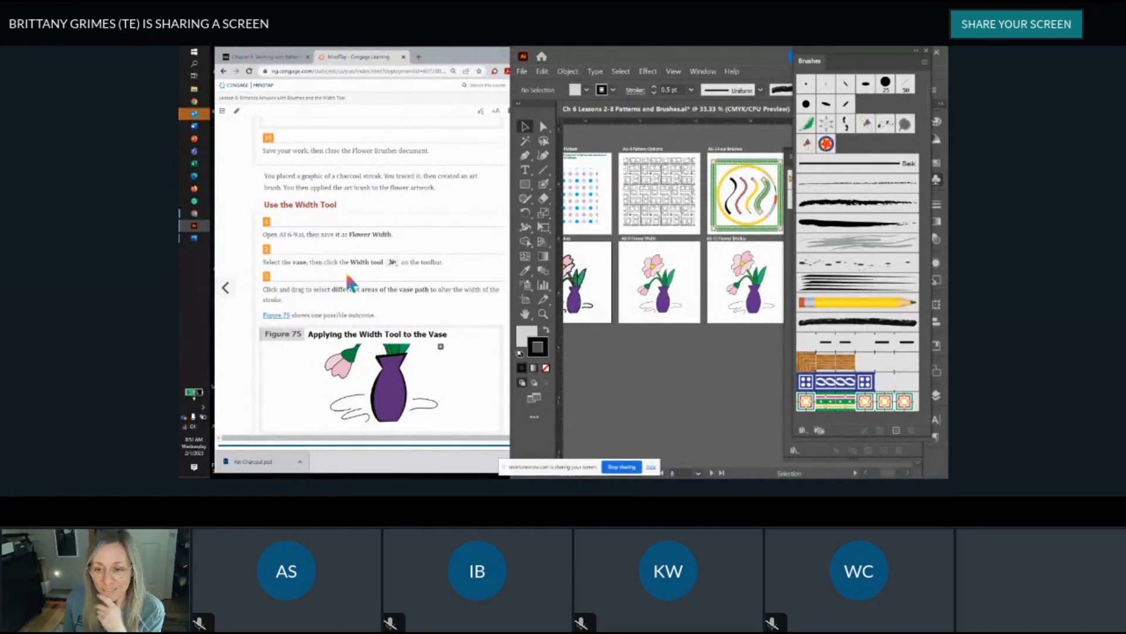
{"action": "left_click", "coordinate": [440, 255]}
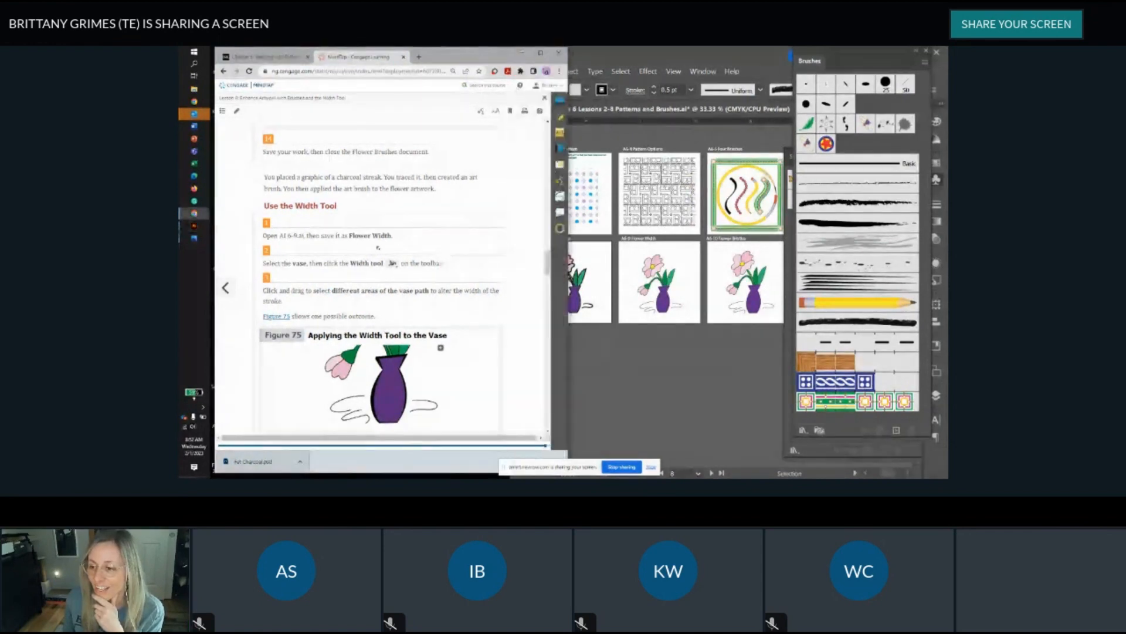
{"action": "scroll", "coordinate": [404, 264], "scroll_direction": "up", "scroll_amount": 2}
{"action": "scroll", "coordinate": [367, 271], "scroll_direction": "down", "scroll_amount": 1}
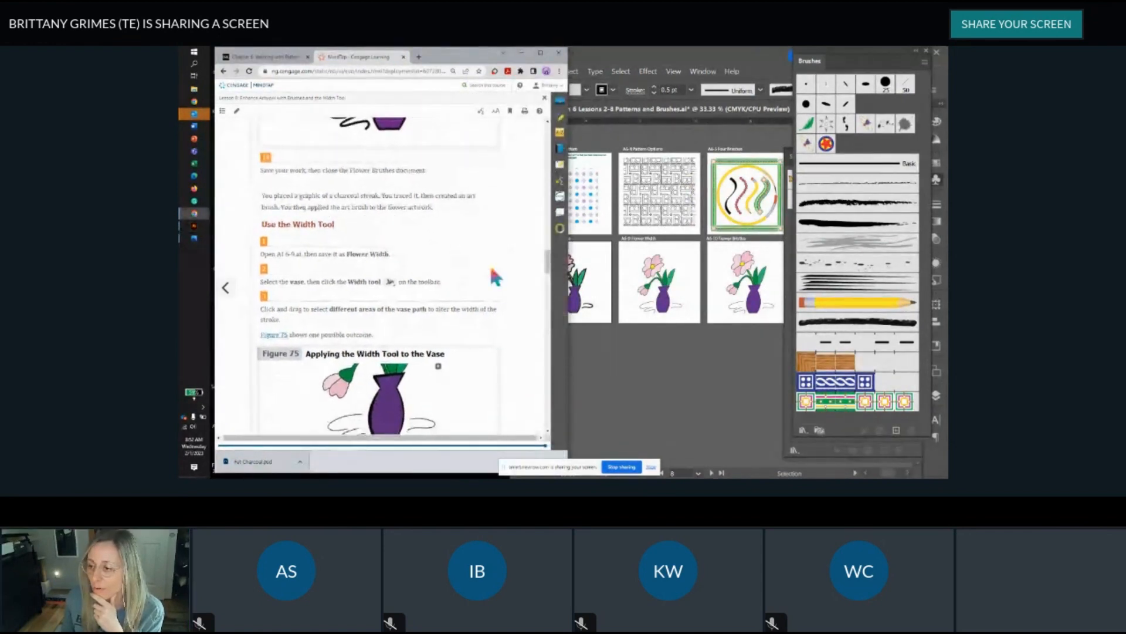
{"action": "scroll", "coordinate": [325, 275], "scroll_direction": "down", "scroll_amount": 2}
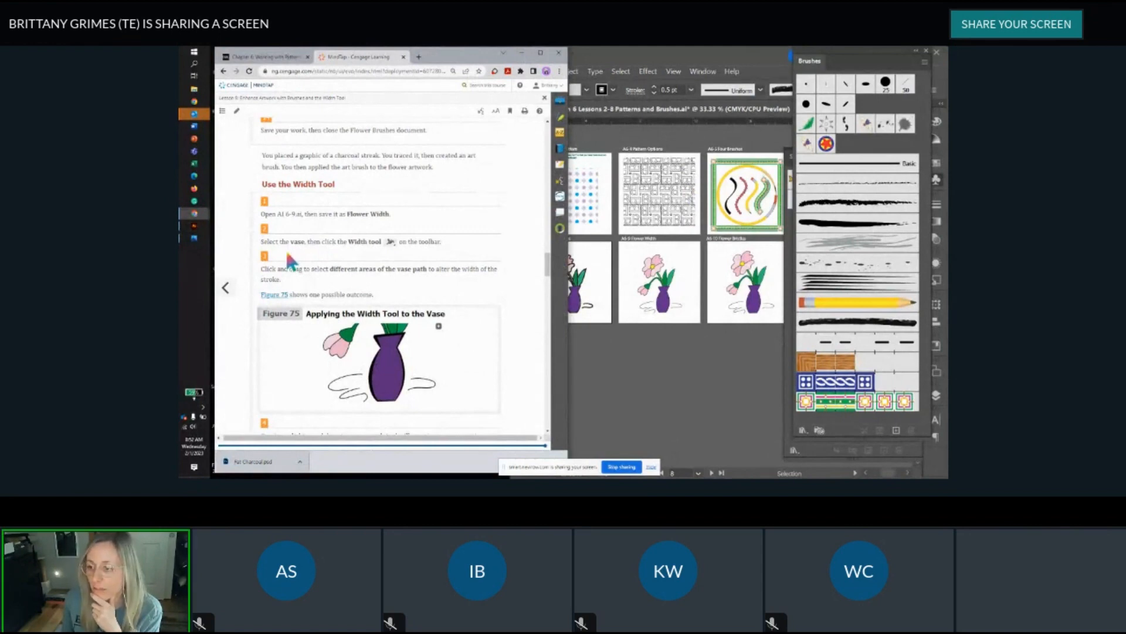
{"action": "scroll", "coordinate": [352, 259], "scroll_direction": "up", "scroll_amount": 6}
{"action": "scroll", "coordinate": [375, 270], "scroll_direction": "down", "scroll_amount": 4}
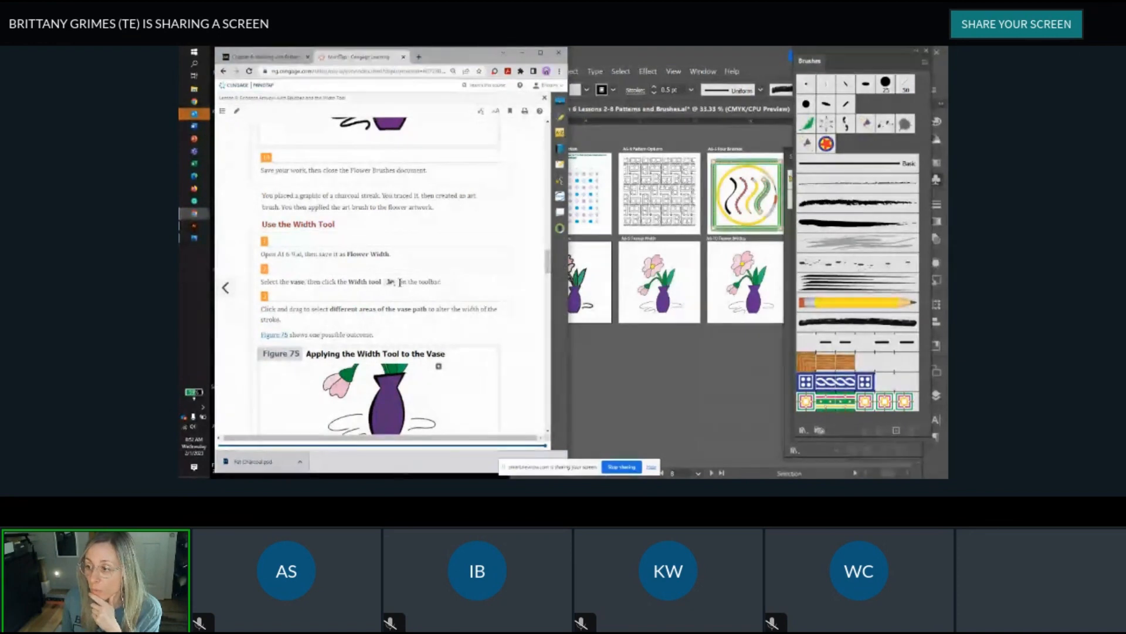
{"action": "key", "text": "ctrl+1"}
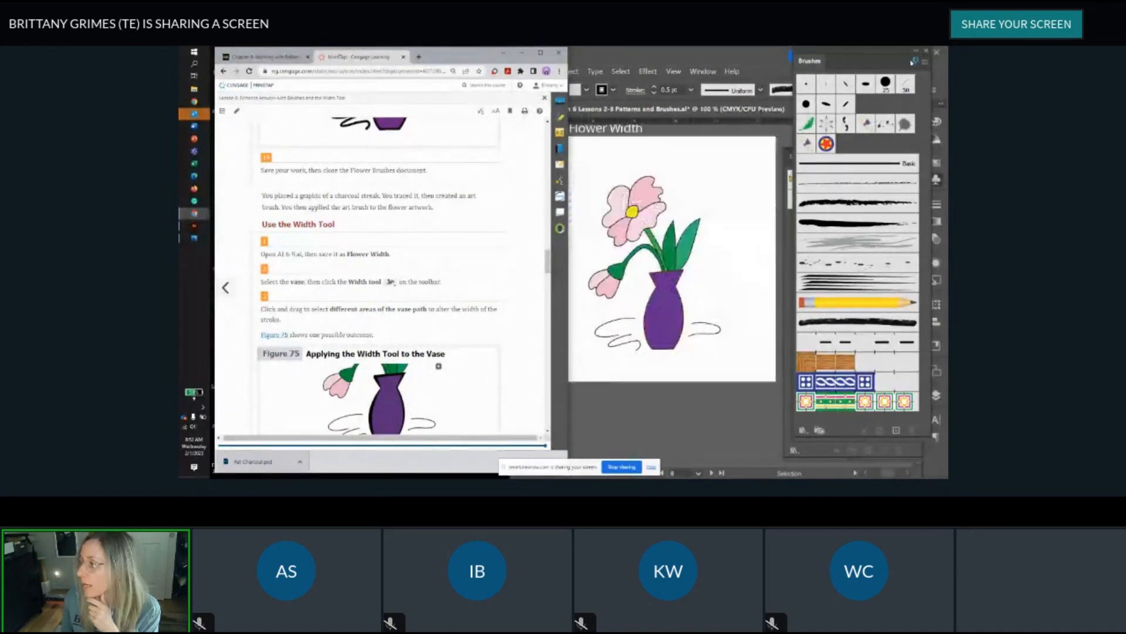
Step: Dock the floating Brushes panel back with the Swatches and Symbols panels and collapse the group
{"action": "mouse_move", "coordinate": [879, 68]}
{"action": "left_mouse_down"}
{"action": "mouse_move", "coordinate": [874, 167]}
{"action": "mouse_move", "coordinate": [933, 188]}
{"action": "mouse_move", "coordinate": [918, 175]}
{"action": "left_mouse_up"}
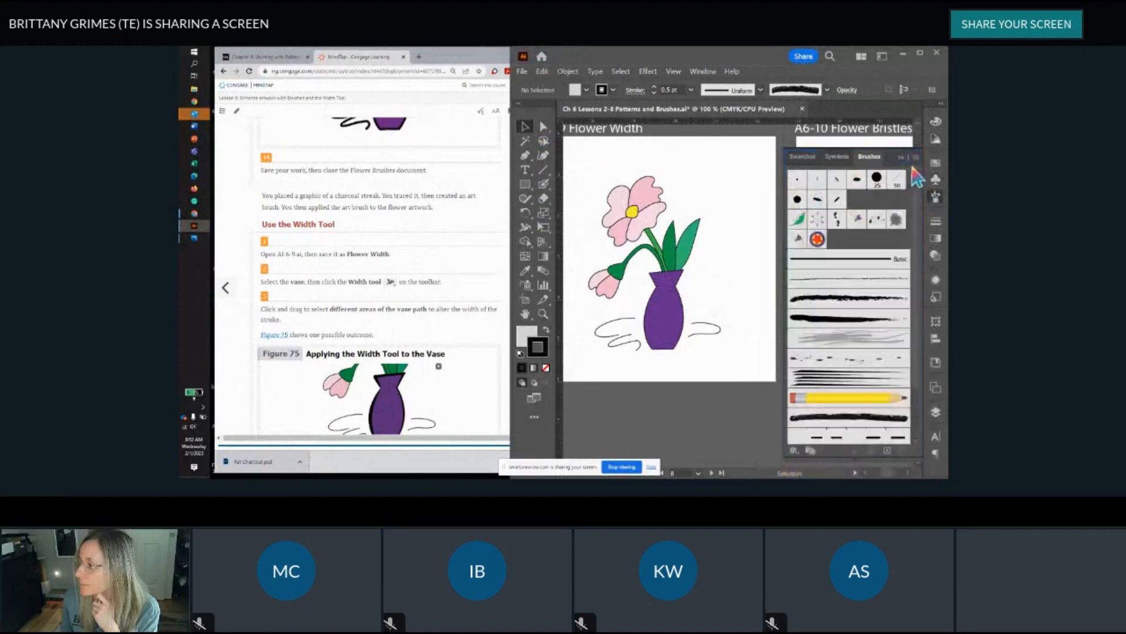
{"action": "left_click", "coordinate": [903, 158]}
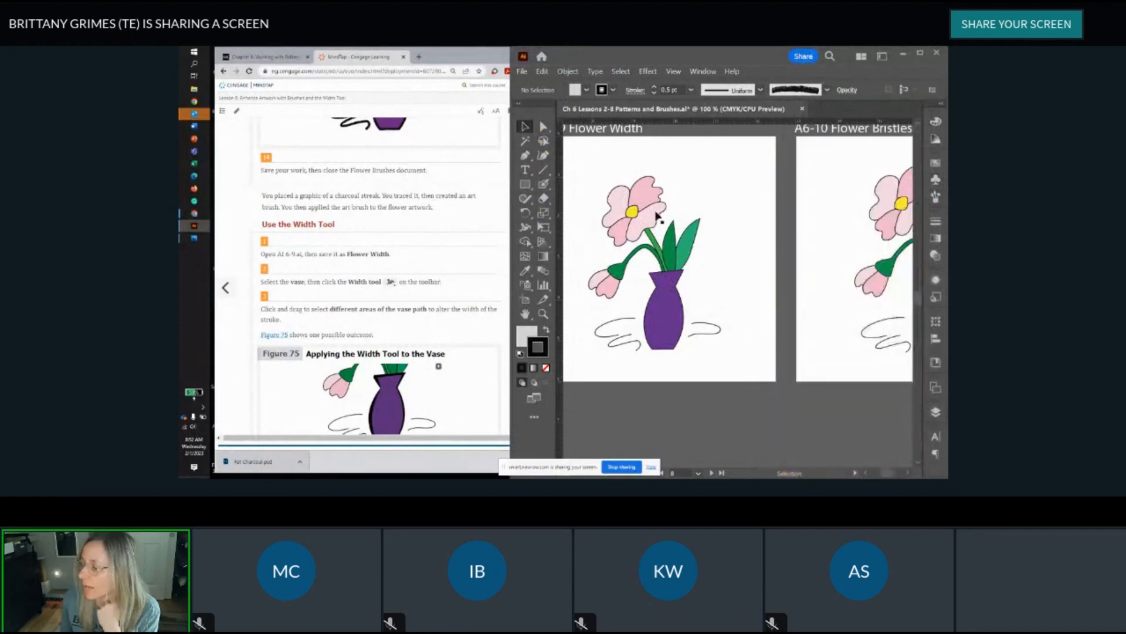
{"action": "key", "text": "ctrl+0"}
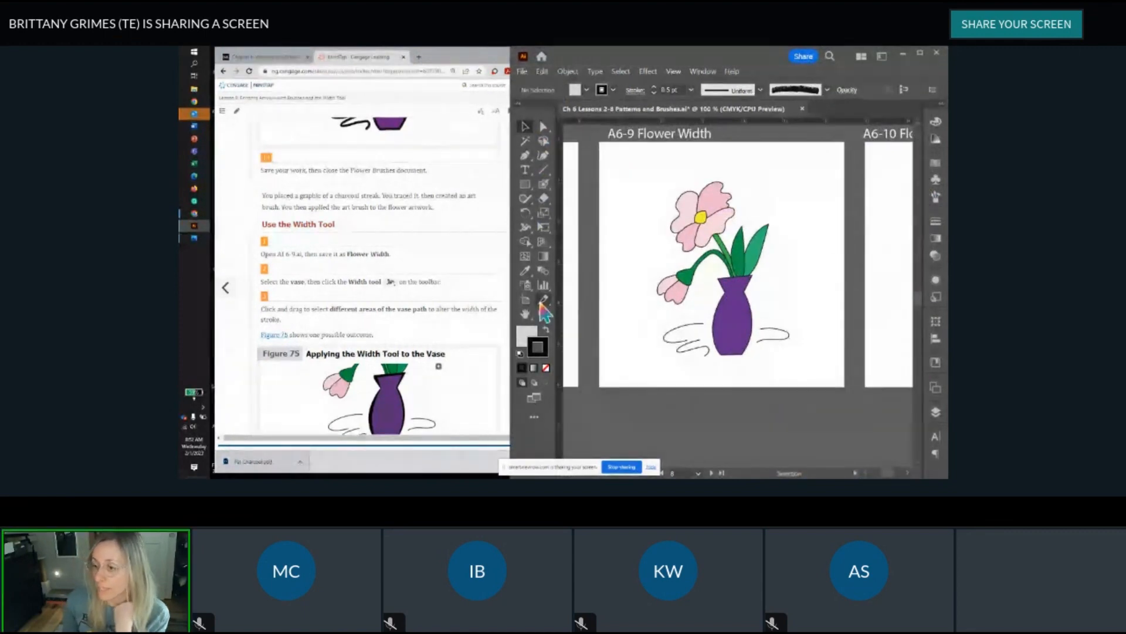
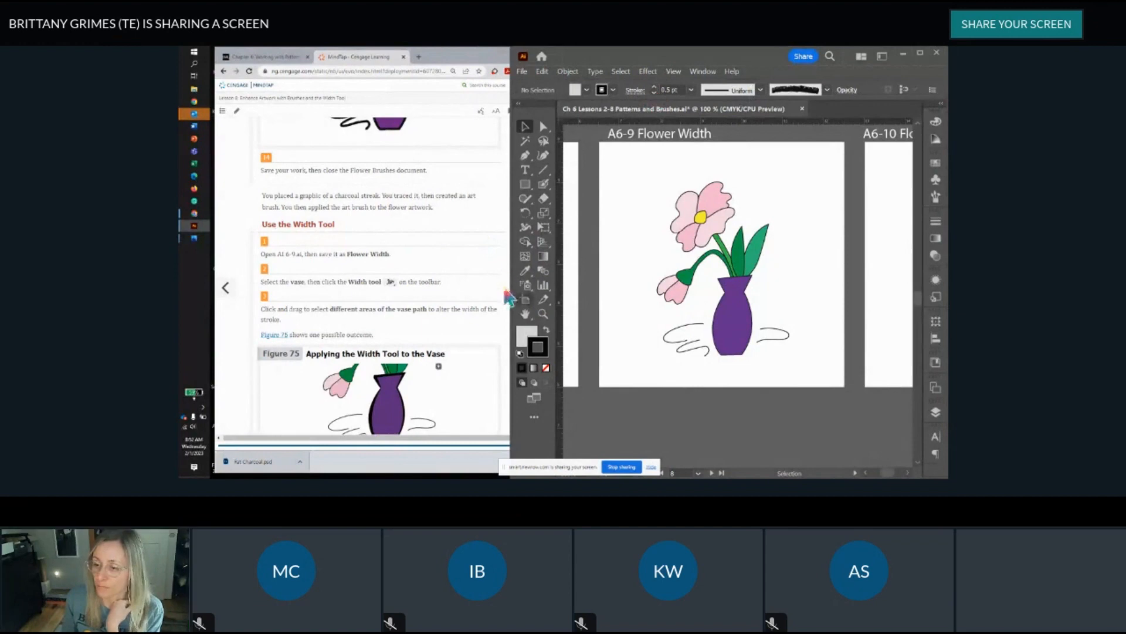
Step: Select the vase on the A6-9 Flower Width artboard and thicken its right-hand outline with the Width tool
{"action": "scroll", "coordinate": [295, 283], "scroll_direction": "down", "scroll_amount": 1}
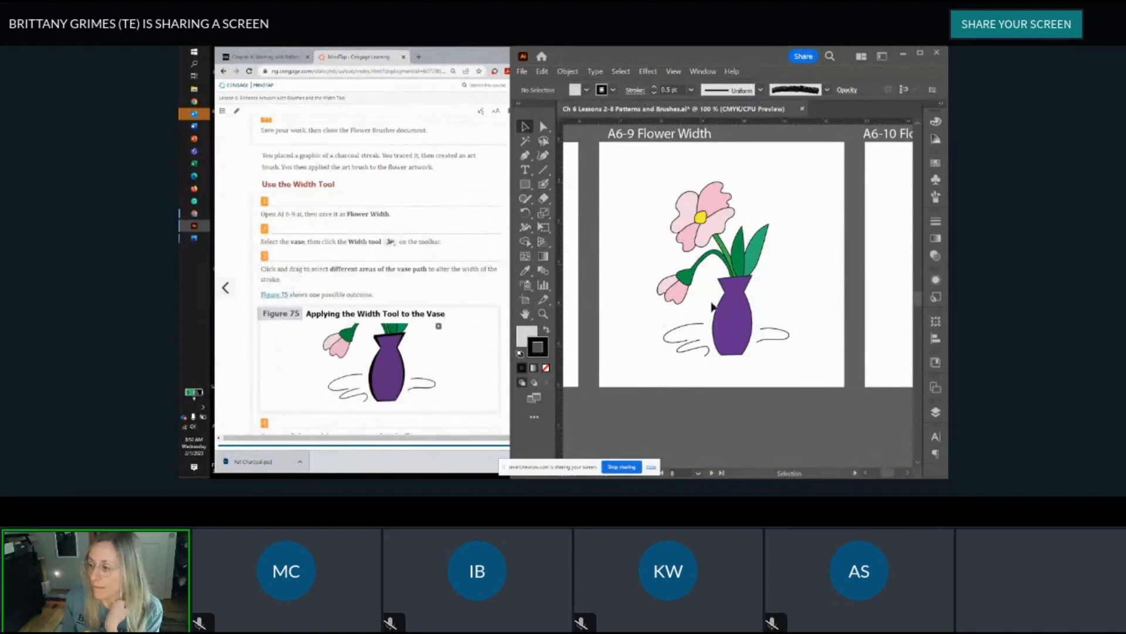
{"action": "left_click", "coordinate": [718, 309]}
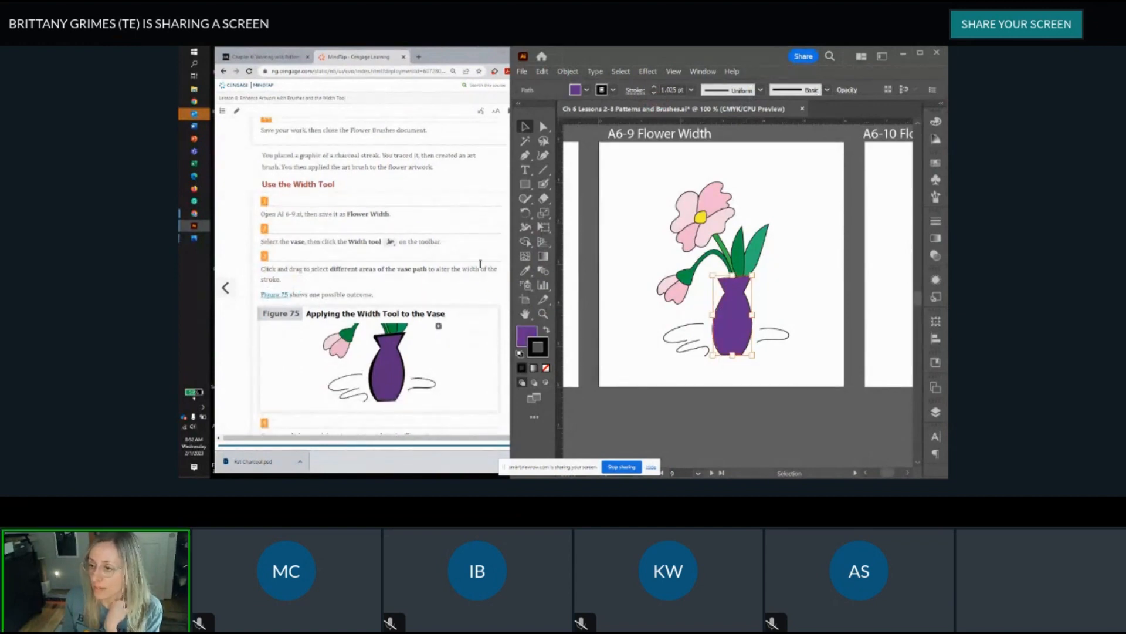
{"action": "left_click", "coordinate": [527, 230]}
{"action": "scroll", "coordinate": [354, 268], "scroll_direction": "down", "scroll_amount": 1}
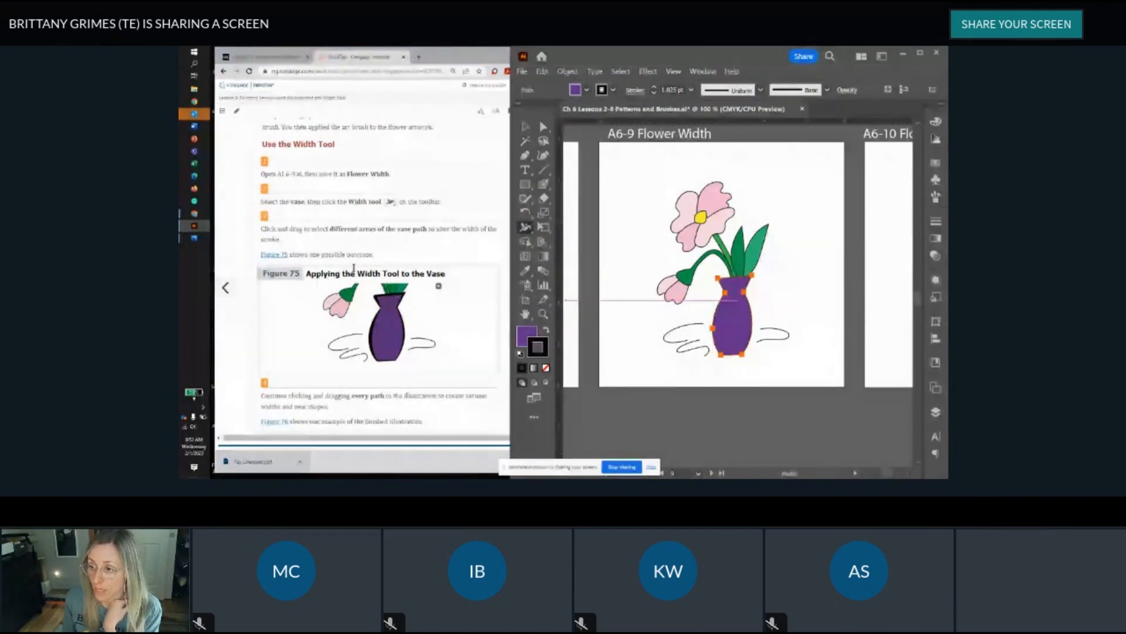
{"action": "scroll", "coordinate": [474, 249], "scroll_direction": "down", "scroll_amount": 3}
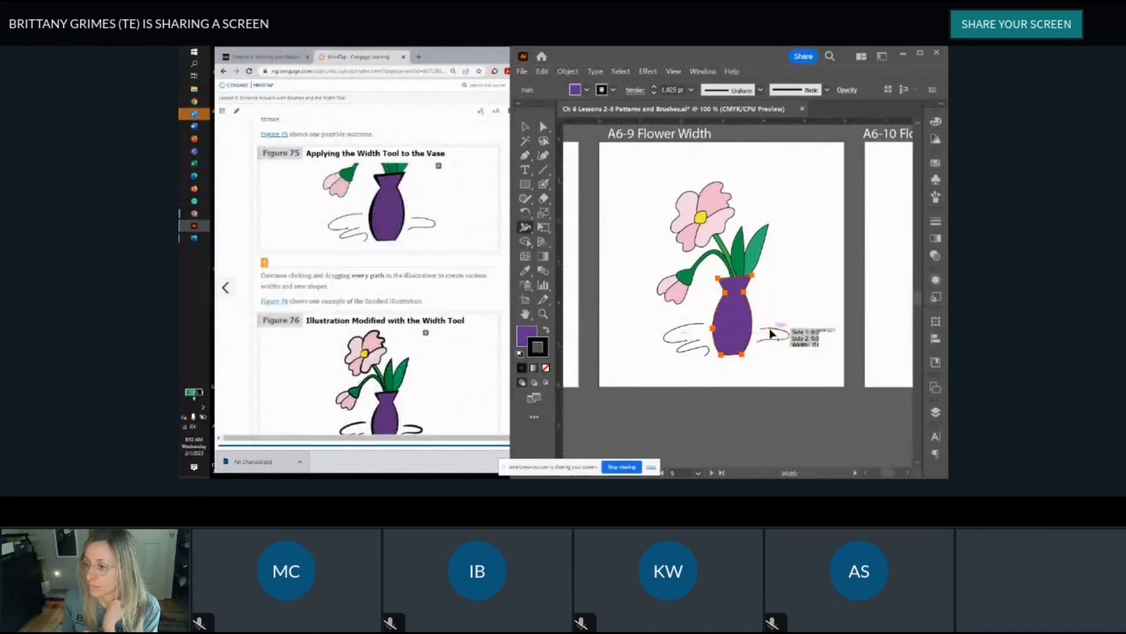
{"action": "scroll", "coordinate": [769, 329], "scroll_direction": "up", "scroll_amount": 2}
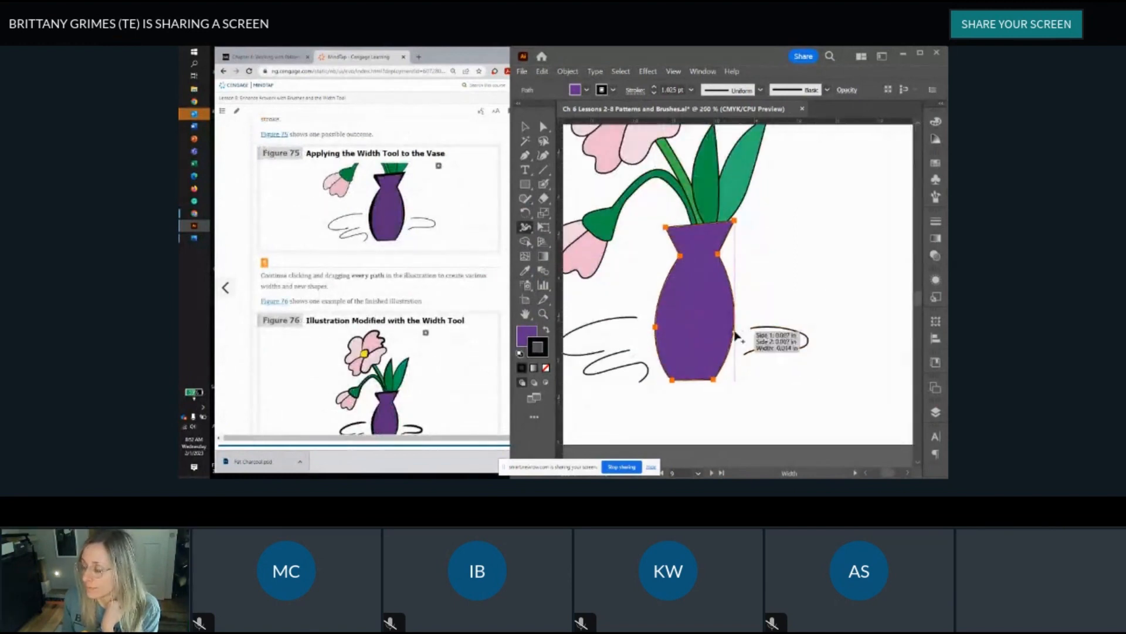
{"action": "scroll", "coordinate": [734, 337], "scroll_direction": "up", "scroll_amount": 3}
{"action": "scroll", "coordinate": [735, 338], "scroll_direction": "down", "scroll_amount": 3}
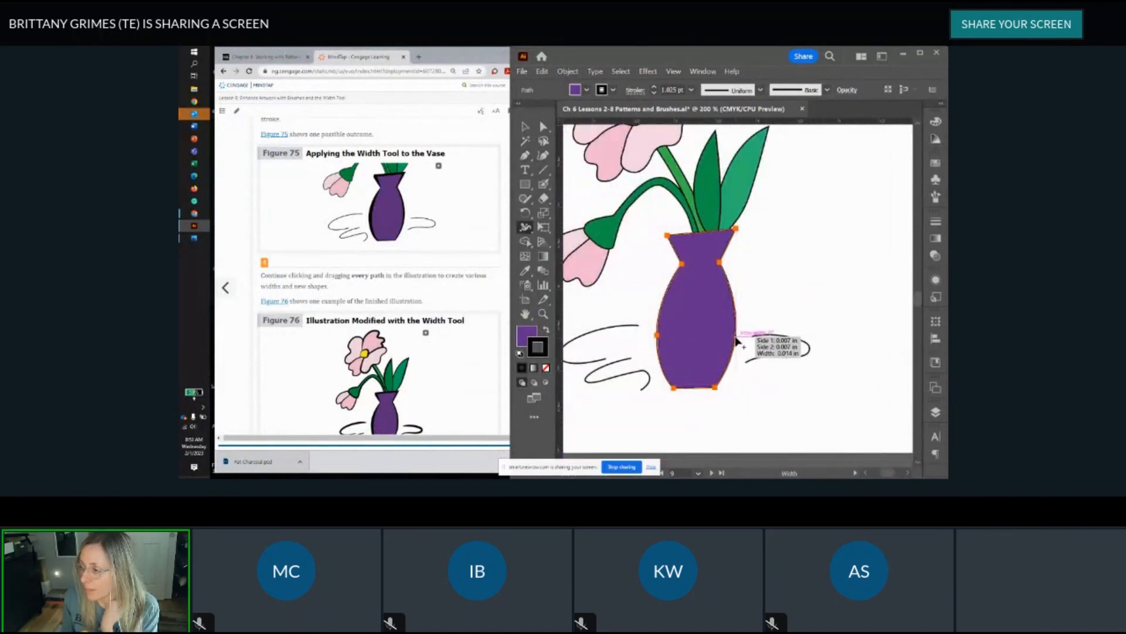
{"action": "left_click_drag", "start_coordinate": [737, 340], "coordinate": [740, 340]}
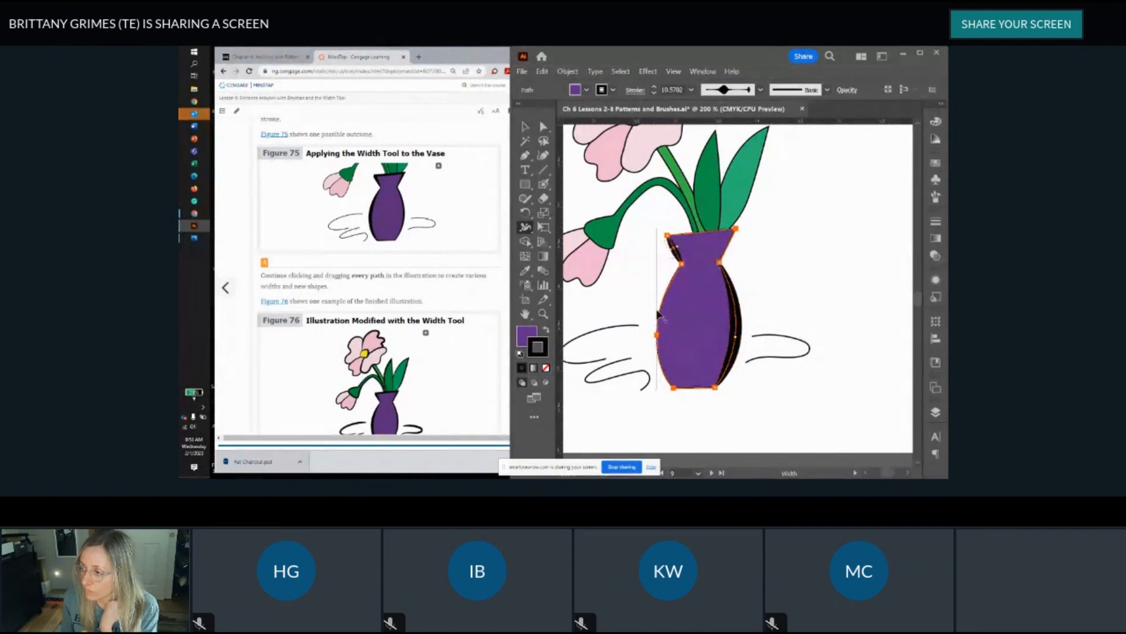
Step: Thicken the vase's left-hand outline and its upper rim with the Width tool, making the rim stroke about 0.125 in wide
{"action": "left_click_drag", "start_coordinate": [657, 309], "coordinate": [658, 311]}
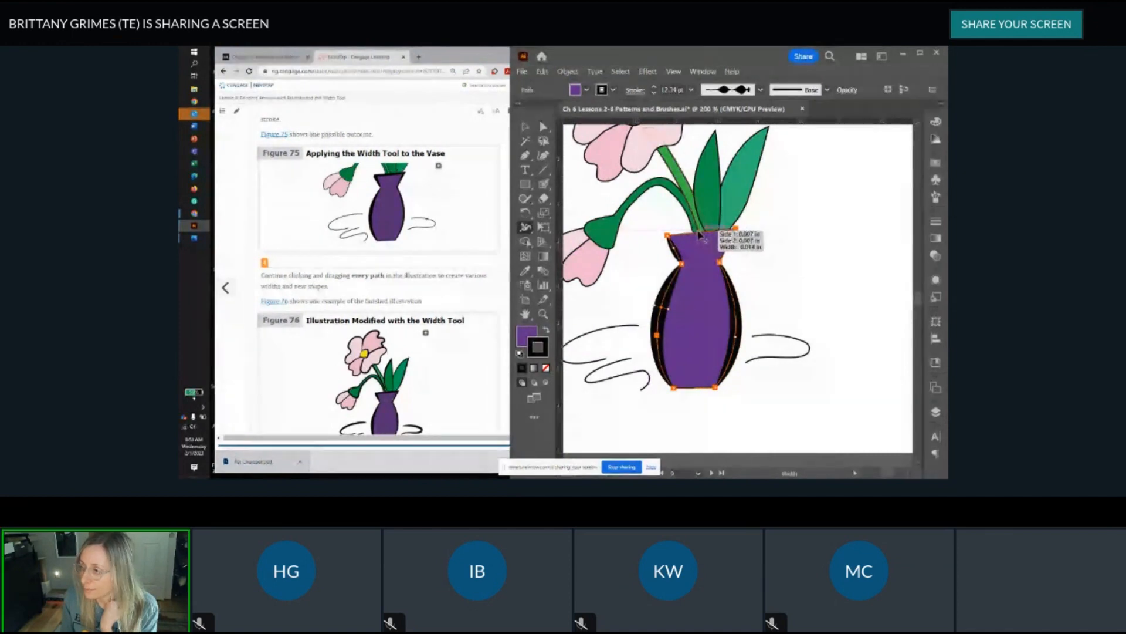
{"action": "left_click_drag", "start_coordinate": [687, 238], "coordinate": [687, 237]}
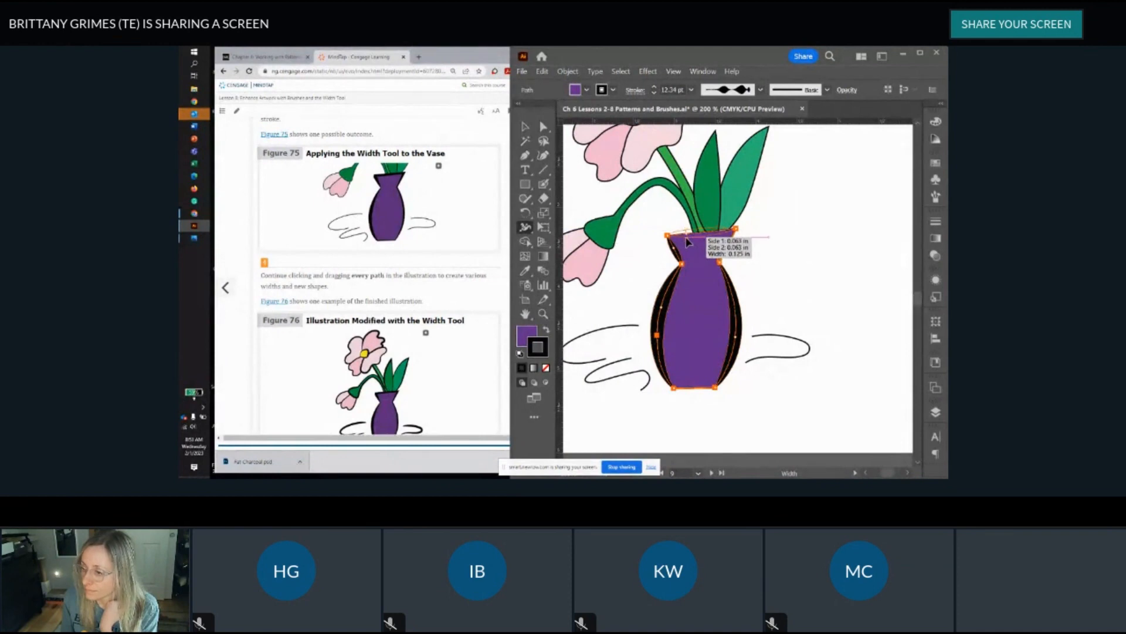
{"action": "scroll", "coordinate": [474, 335], "scroll_direction": "down", "scroll_amount": 3}
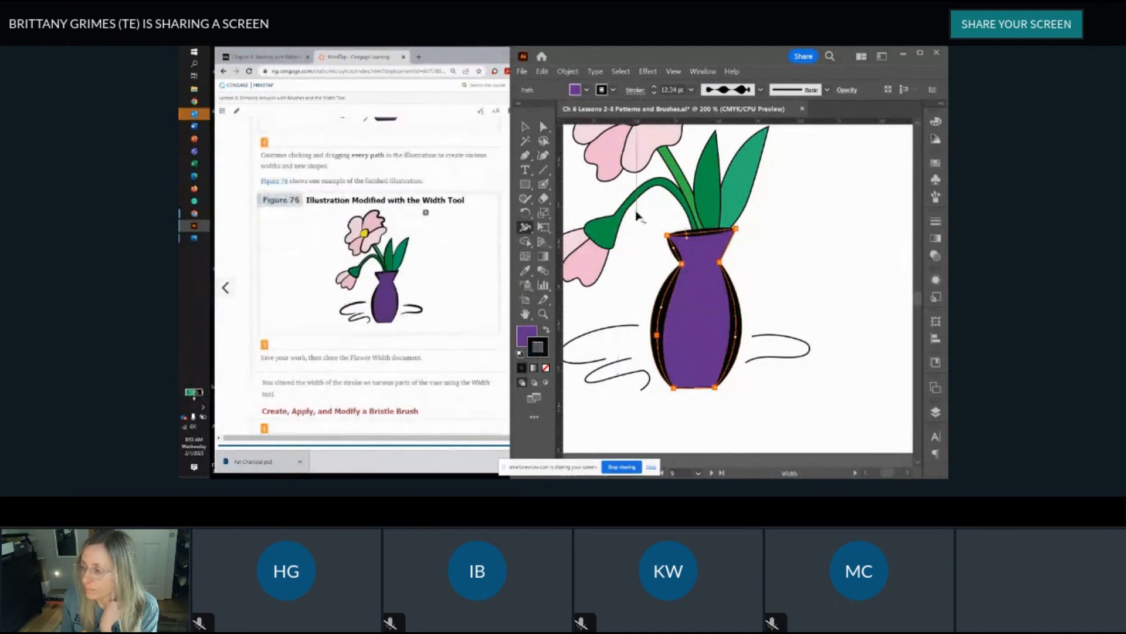
{"action": "scroll", "coordinate": [670, 239], "scroll_direction": "up", "scroll_amount": 3}
{"action": "scroll", "coordinate": [700, 326], "scroll_direction": "down", "scroll_amount": 2}
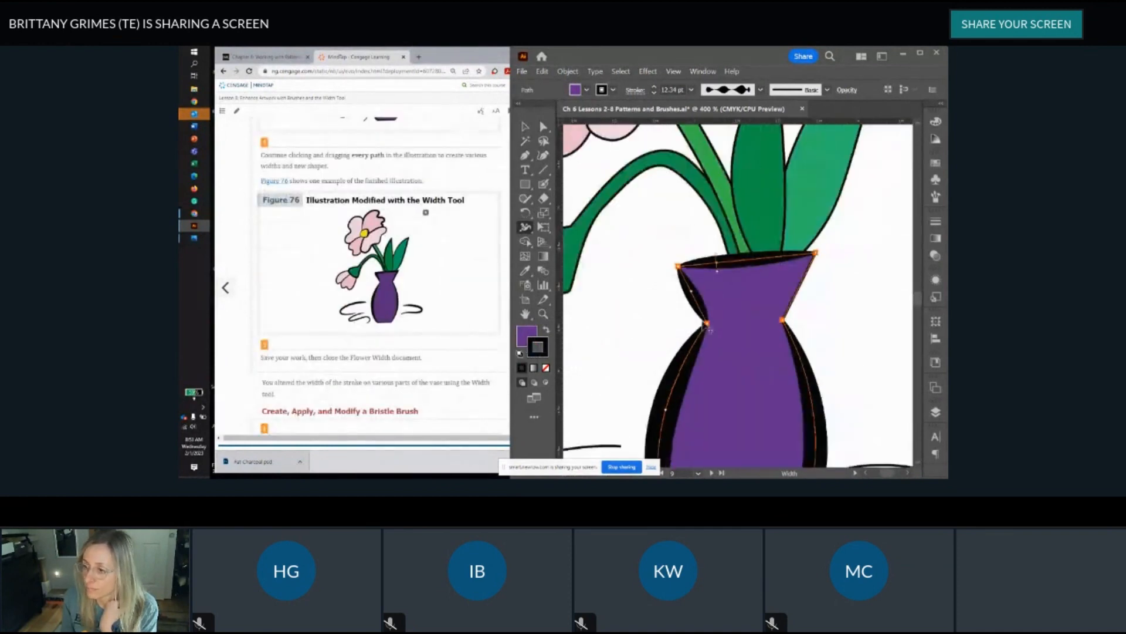
Step: Thicken the outlines of the drooping bud's two pink petals with the Width tool
{"action": "scroll", "coordinate": [710, 328], "scroll_direction": "down", "scroll_amount": 3}
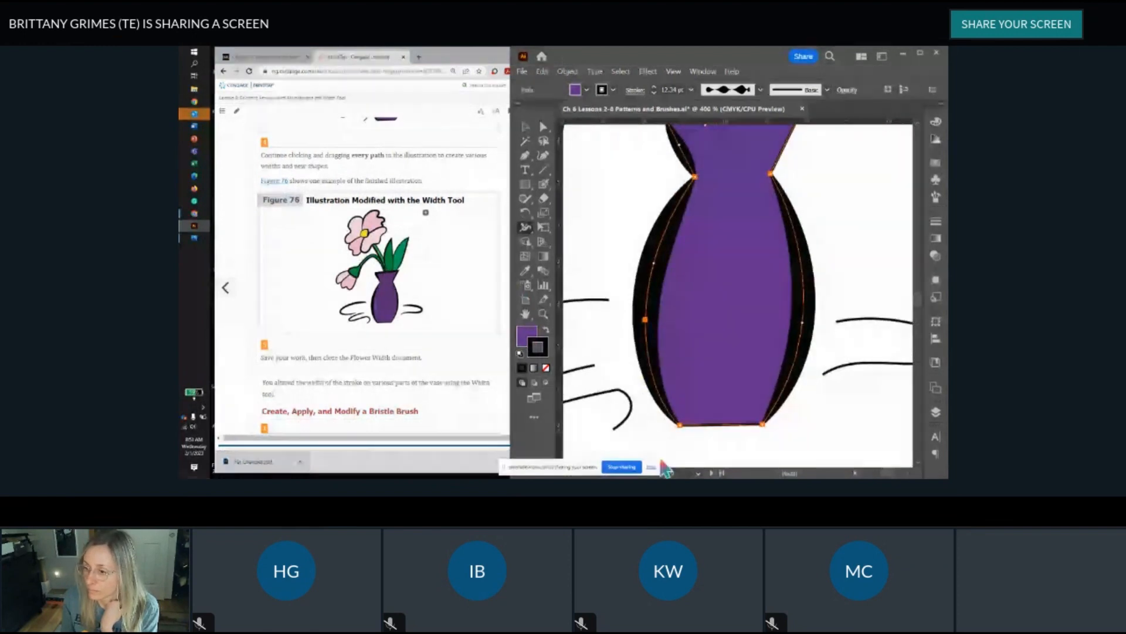
{"action": "scroll", "coordinate": [722, 384], "scroll_direction": "down", "scroll_amount": 1}
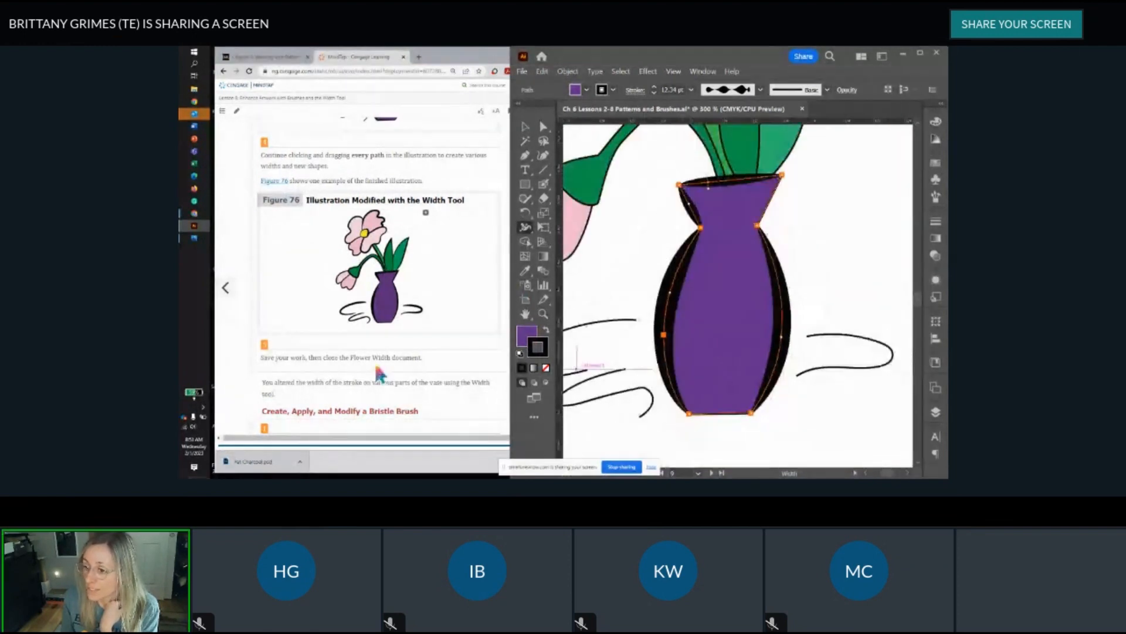
{"action": "scroll", "coordinate": [383, 371], "scroll_direction": "down", "scroll_amount": 2}
{"action": "scroll", "coordinate": [736, 224], "scroll_direction": "up", "scroll_amount": 3}
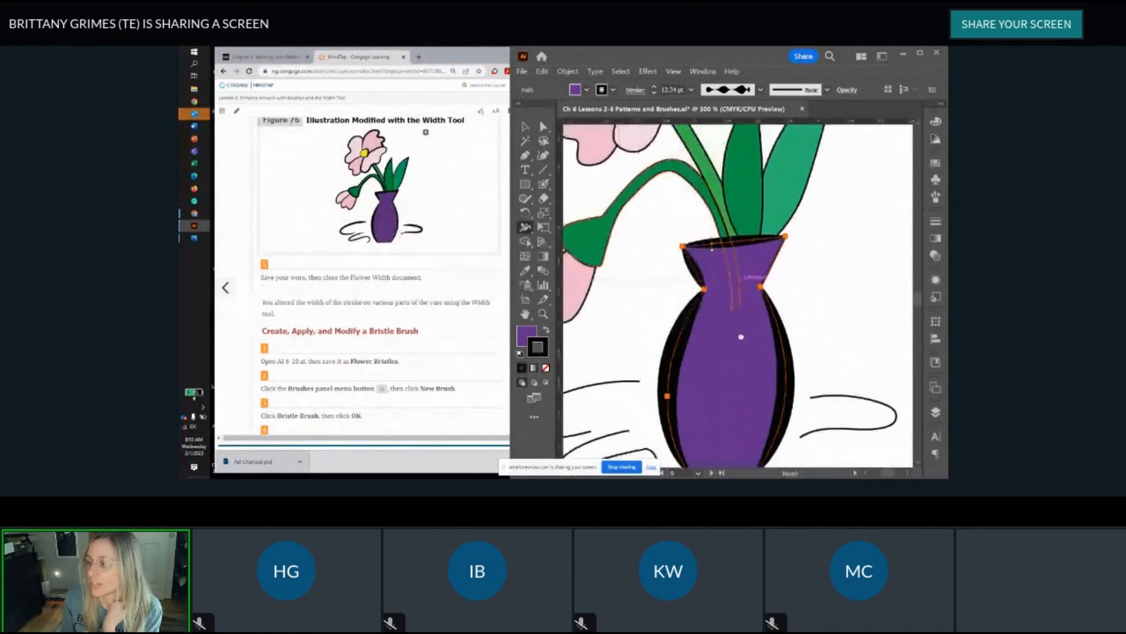
{"action": "scroll", "coordinate": [737, 294], "scroll_direction": "left", "scroll_amount": 3}
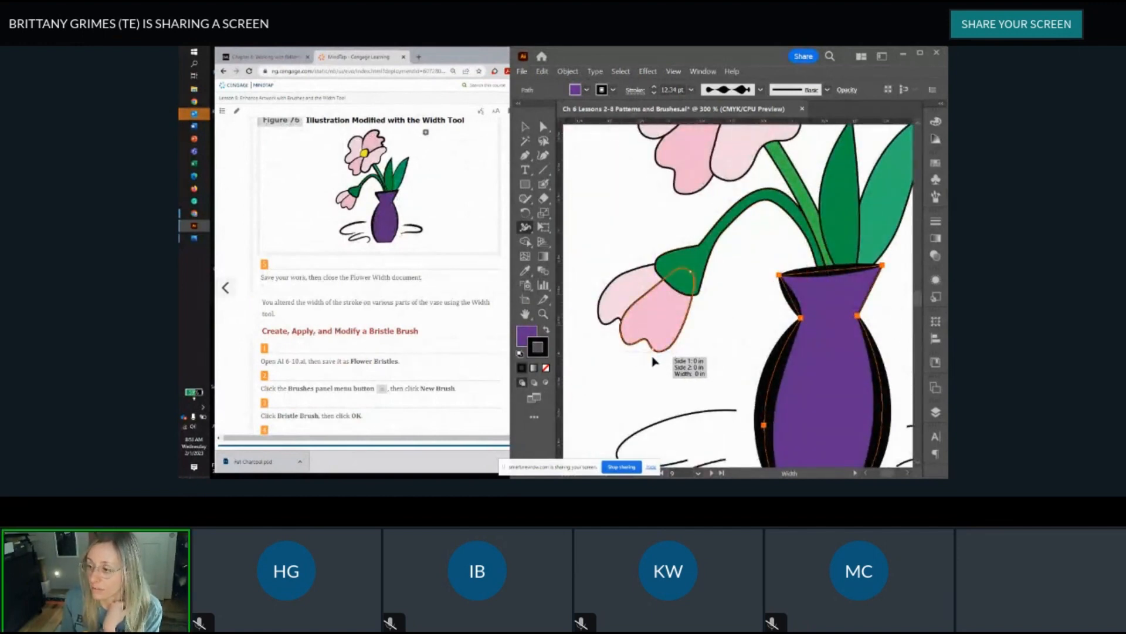
{"action": "left_click_drag", "start_coordinate": [653, 352], "coordinate": [674, 370]}
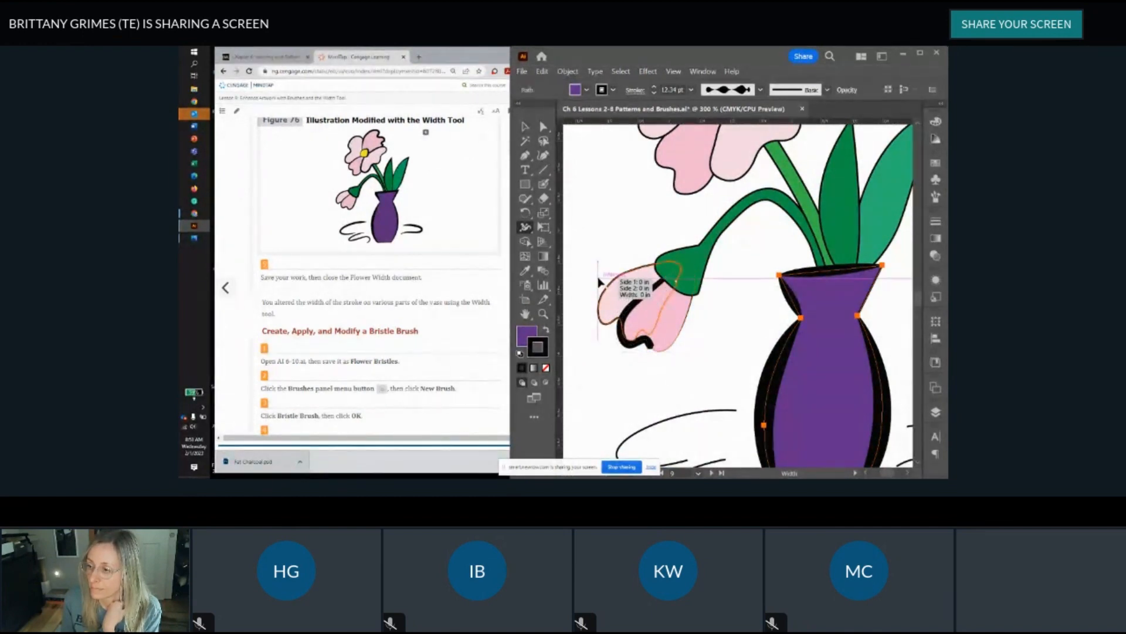
{"action": "mouse_move", "coordinate": [605, 297]}
{"action": "left_mouse_down"}
{"action": "mouse_move", "coordinate": [653, 305]}
{"action": "mouse_move", "coordinate": [605, 269]}
{"action": "left_mouse_up"}
Step: Thicken the outlines of the large blossom's lower-left, lower-right and upper-right petals with the Width tool
{"action": "scroll", "coordinate": [642, 304], "scroll_direction": "right", "scroll_amount": 1}
{"action": "scroll", "coordinate": [648, 299], "scroll_direction": "down", "scroll_amount": 2}
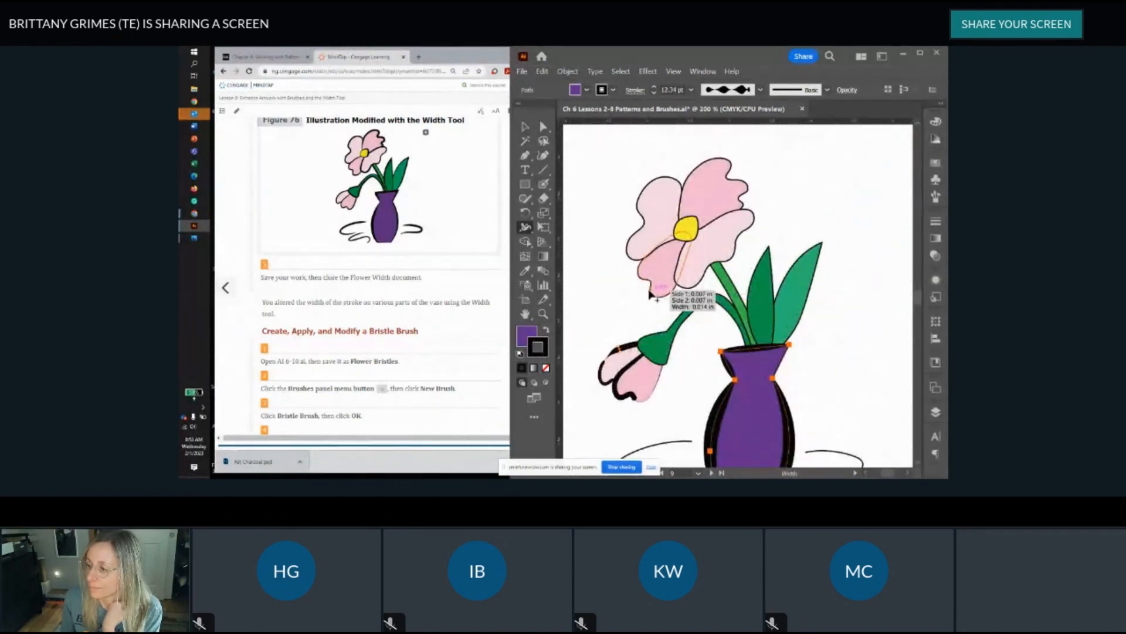
{"action": "left_click_drag", "start_coordinate": [650, 295], "coordinate": [672, 300]}
{"action": "left_click_drag", "start_coordinate": [743, 251], "coordinate": [741, 245]}
{"action": "left_click_drag", "start_coordinate": [753, 178], "coordinate": [743, 177]}
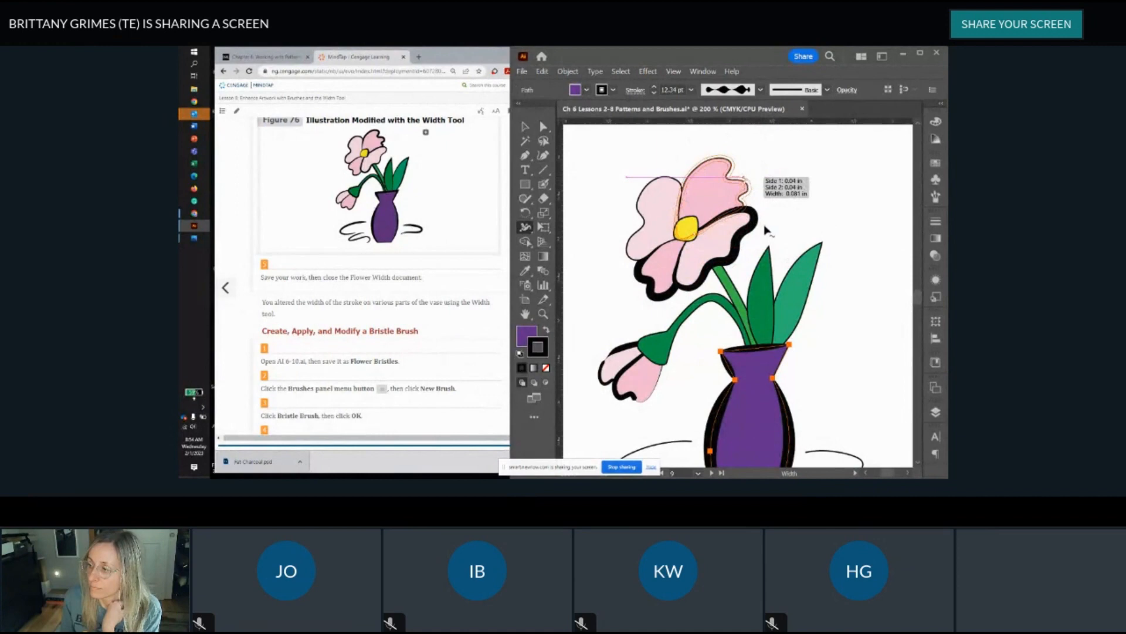
Step: Thicken the right-hand leaf's outer edge and the curved ground lines on both sides of the vase with the Width tool
{"action": "scroll", "coordinate": [780, 238], "scroll_direction": "down", "scroll_amount": 2}
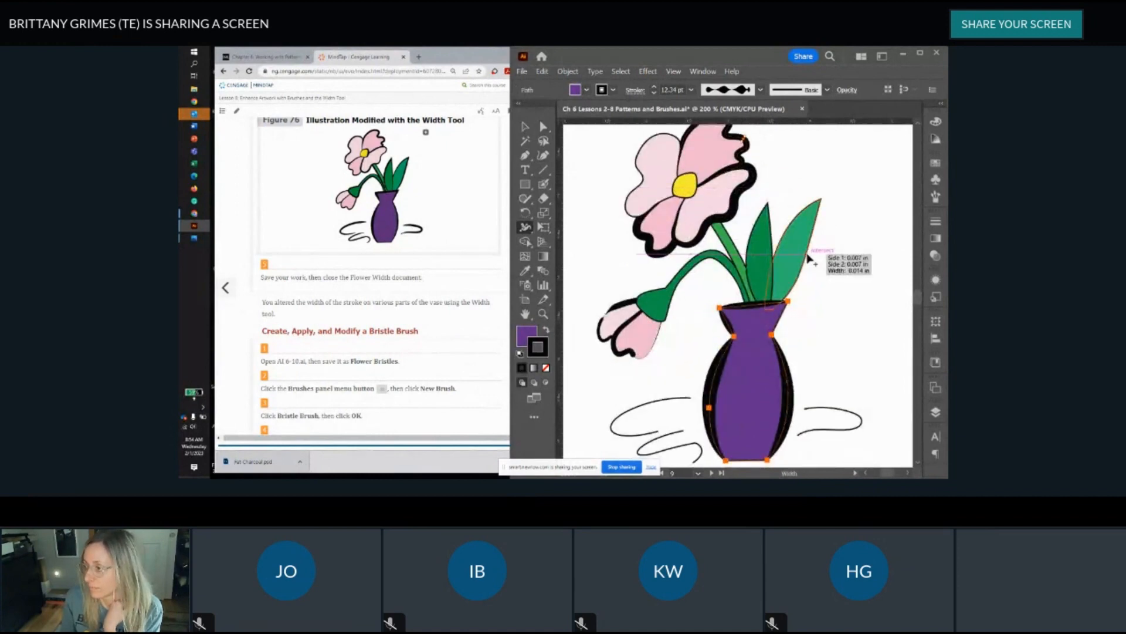
{"action": "left_click_drag", "start_coordinate": [808, 259], "coordinate": [829, 262]}
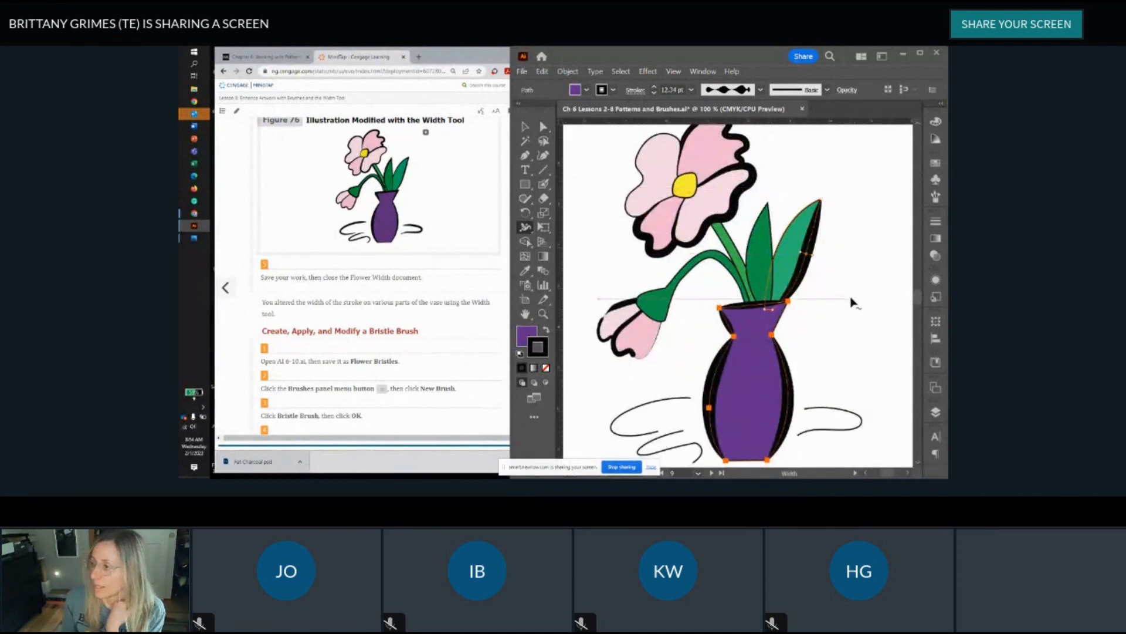
{"action": "key", "text": "ctrl+minus"}
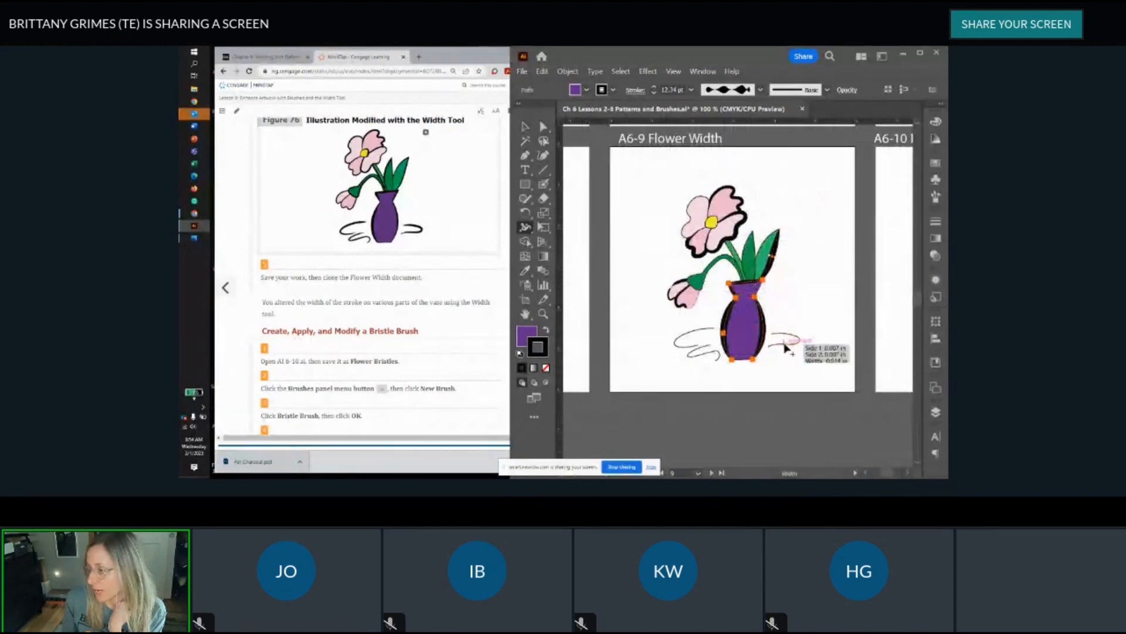
{"action": "left_click_drag", "start_coordinate": [786, 349], "coordinate": [793, 355]}
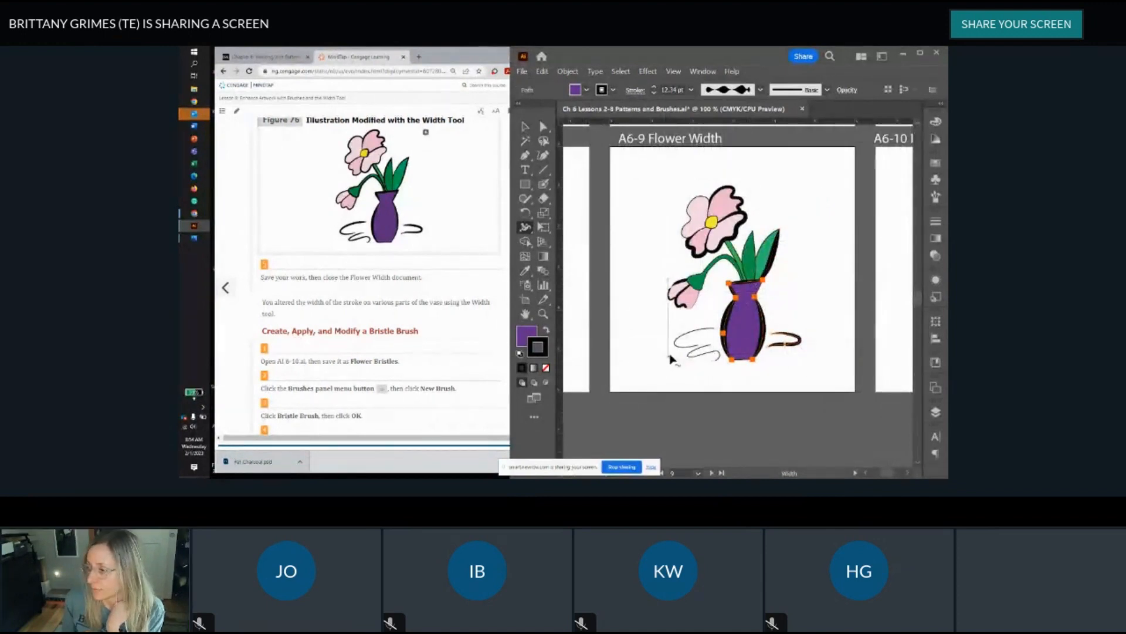
{"action": "mouse_move", "coordinate": [681, 350]}
{"action": "left_mouse_down"}
{"action": "mouse_move", "coordinate": [669, 351]}
{"action": "mouse_move", "coordinate": [700, 360]}
{"action": "left_mouse_up"}
{"action": "scroll", "coordinate": [686, 340], "scroll_direction": "right", "scroll_amount": 2}
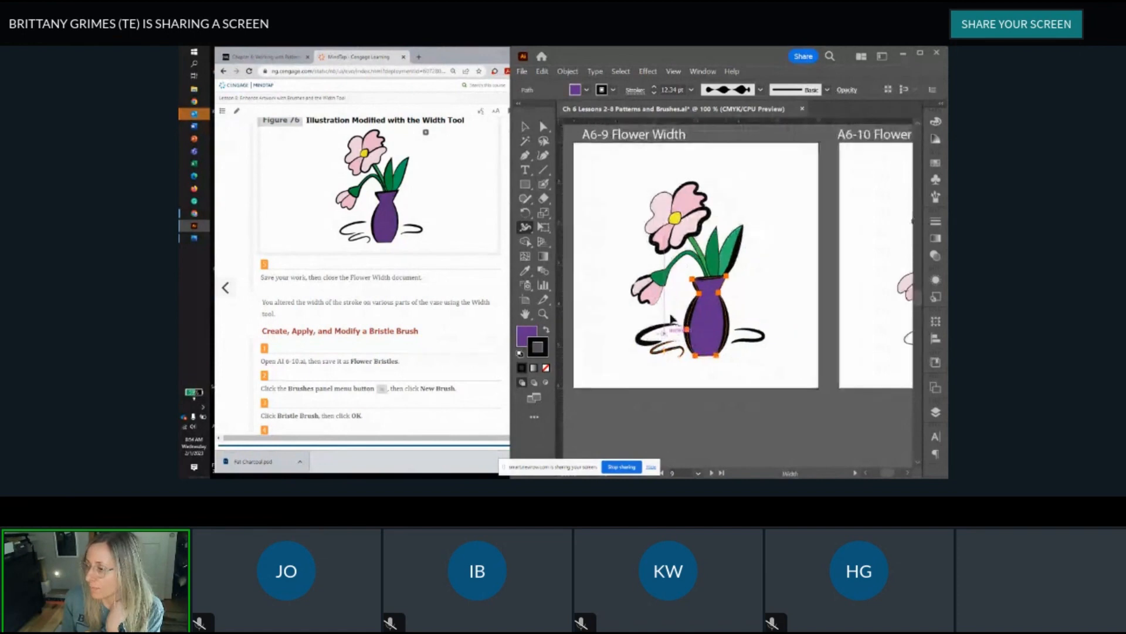
Step: Thicken the outline of the middle leaf with the Width tool
{"action": "scroll", "coordinate": [711, 294], "scroll_direction": "up", "scroll_amount": 4}
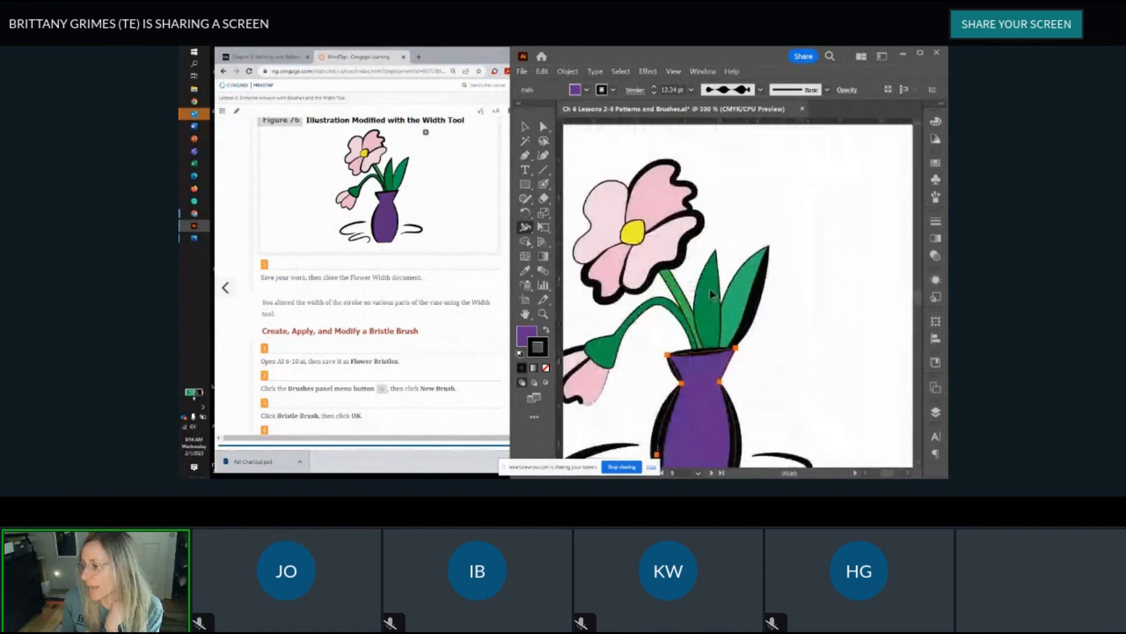
{"action": "left_click_drag", "start_coordinate": [722, 298], "coordinate": [728, 298]}
{"action": "scroll", "coordinate": [799, 230], "scroll_direction": "down", "scroll_amount": 3}
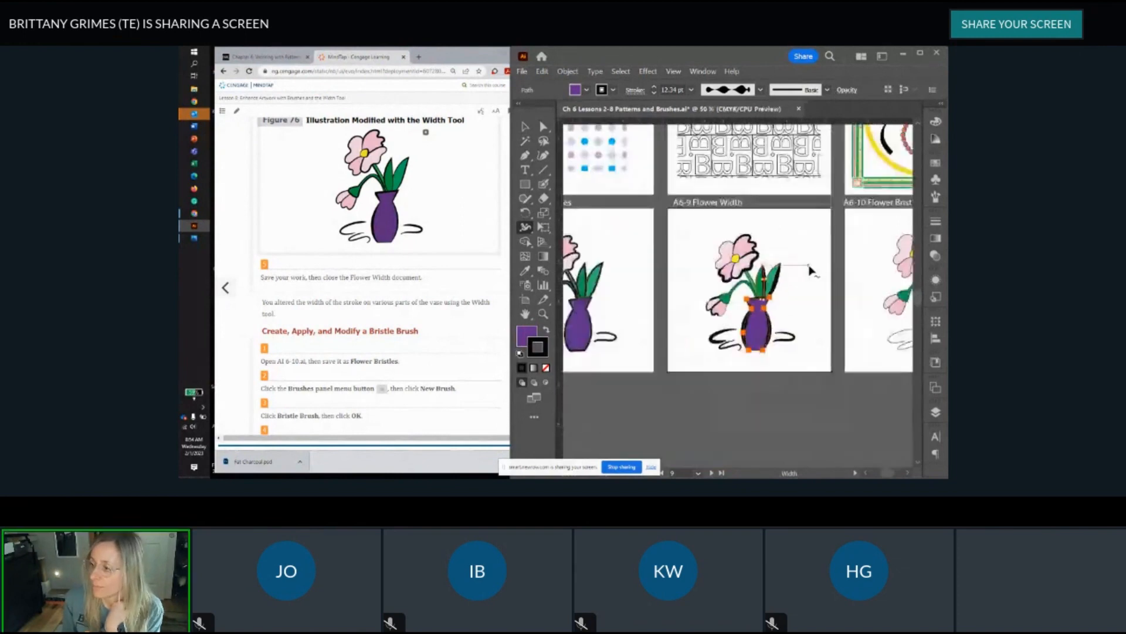
Step: Deselect the A6-9 artwork and start creating a new brush of the Bristle Brush type
{"action": "scroll", "coordinate": [337, 198], "scroll_direction": "down", "scroll_amount": 4}
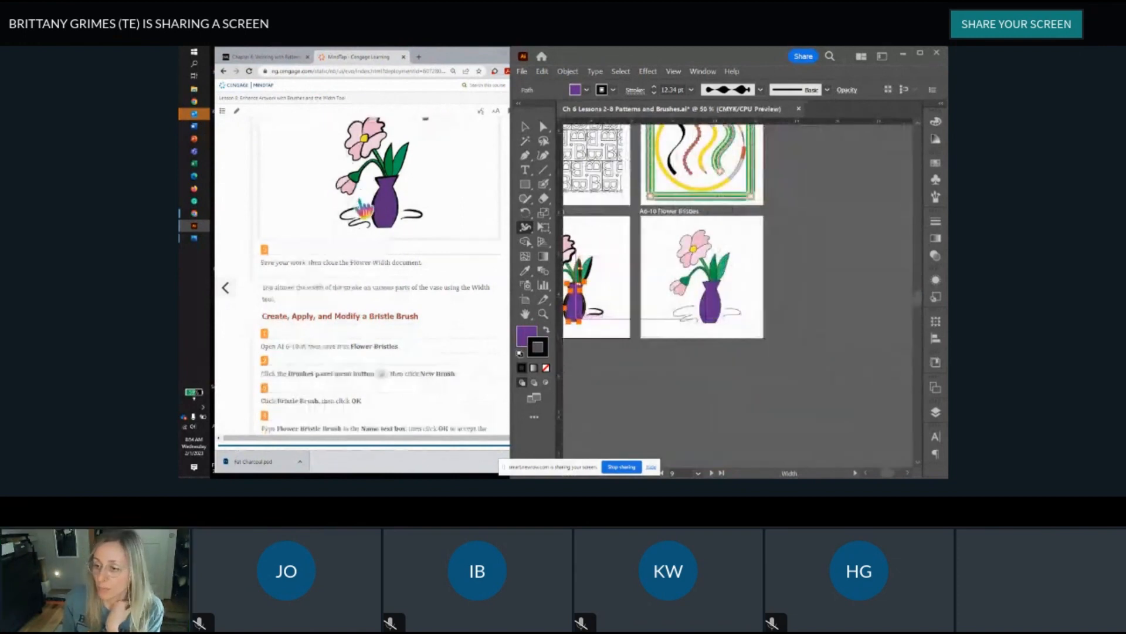
{"action": "scroll", "coordinate": [364, 220], "scroll_direction": "down", "scroll_amount": 3}
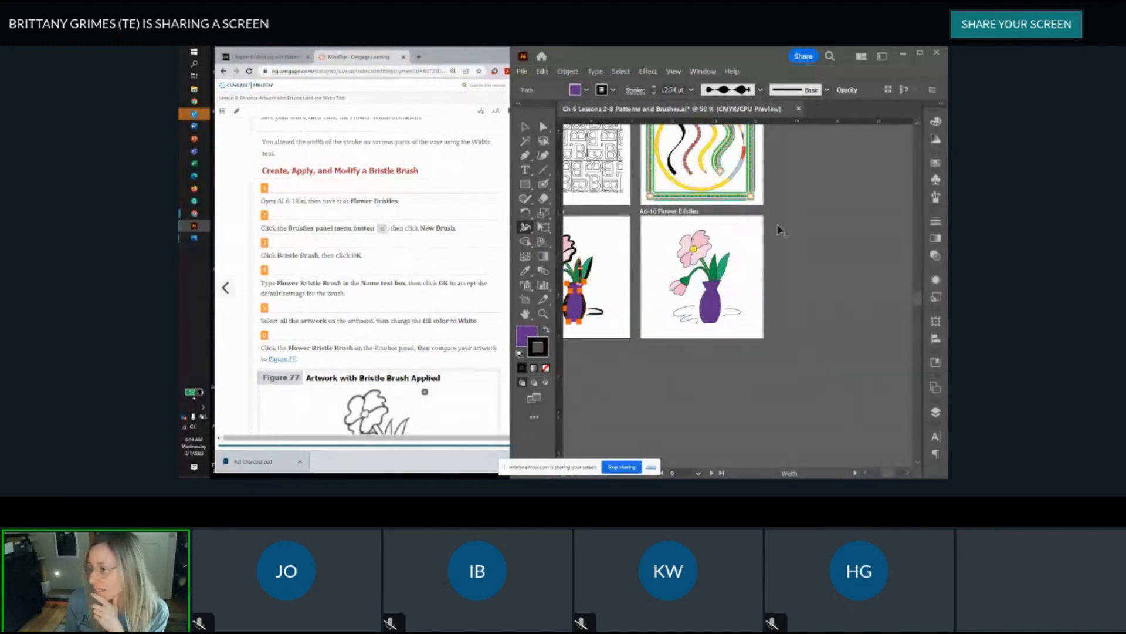
{"action": "left_click", "coordinate": [527, 127]}
{"action": "left_click", "coordinate": [629, 429]}
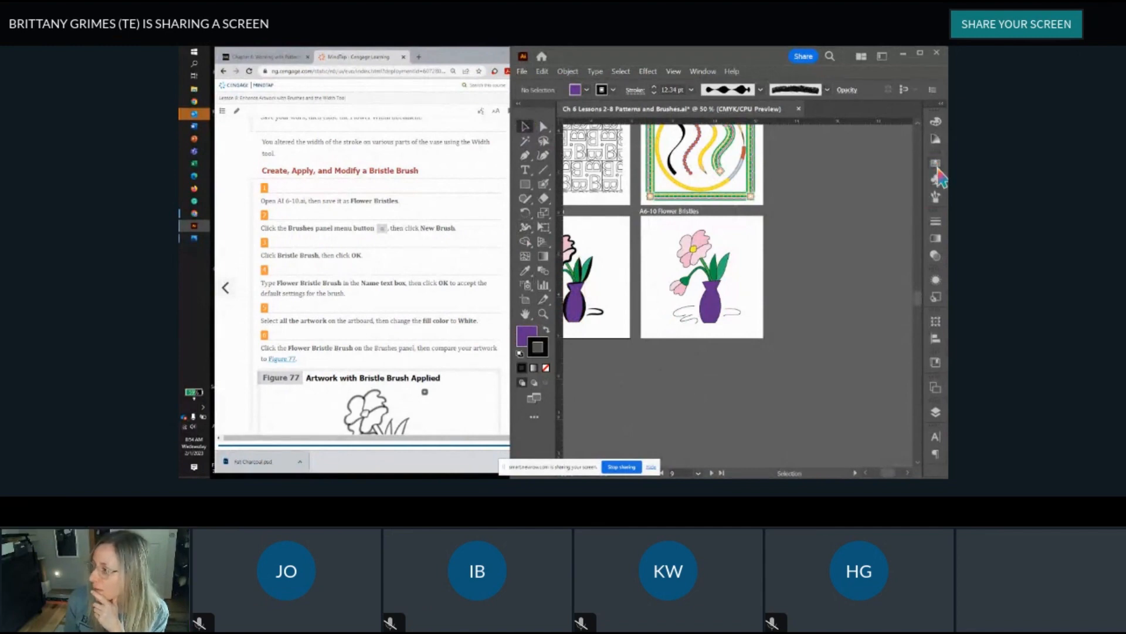
{"action": "left_click", "coordinate": [935, 196]}
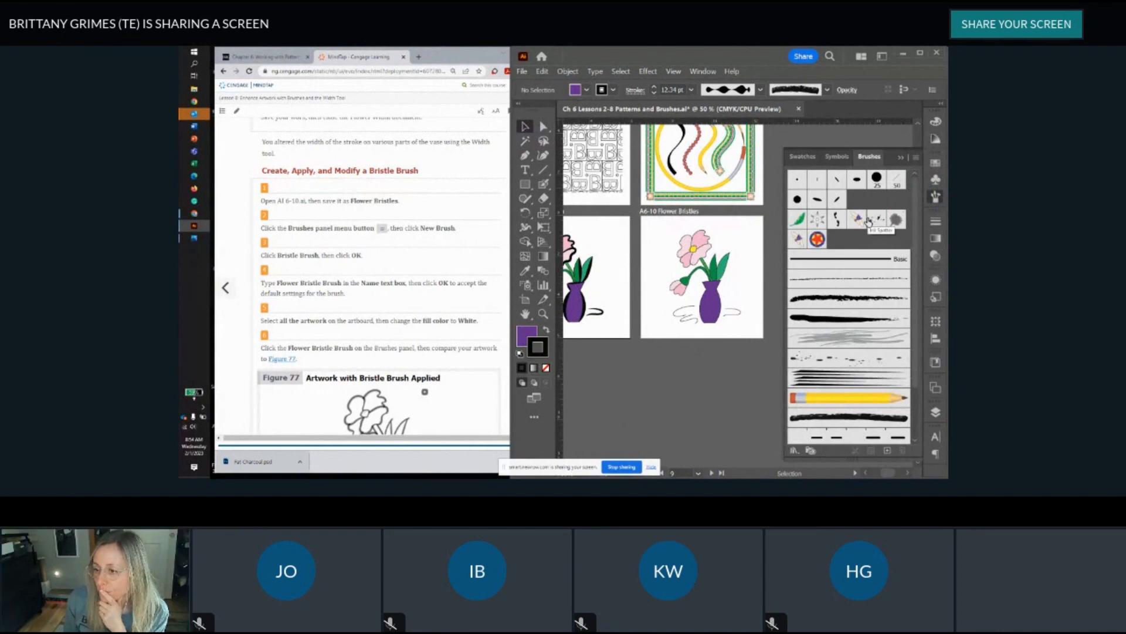
{"action": "left_click", "coordinate": [914, 158]}
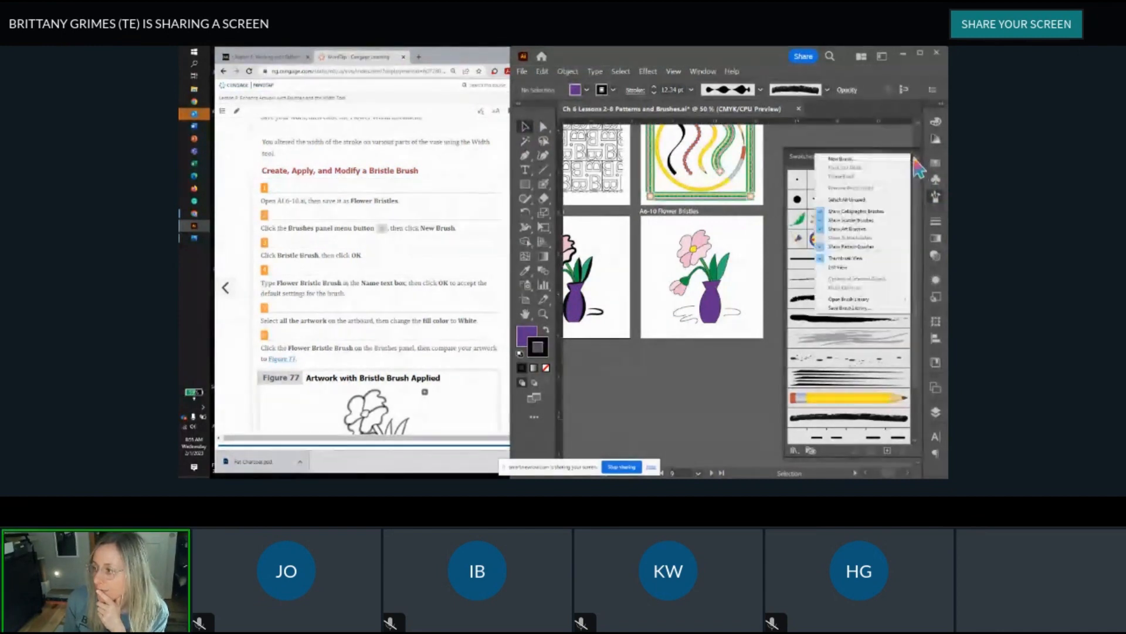
{"action": "left_click", "coordinate": [841, 159]}
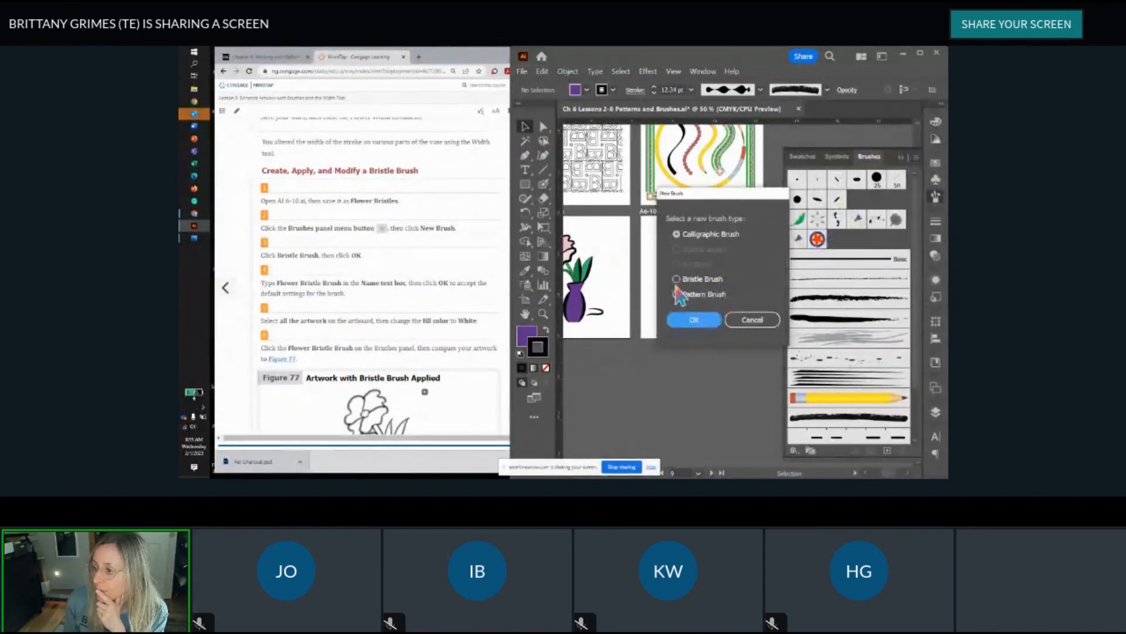
{"action": "left_click", "coordinate": [677, 279]}
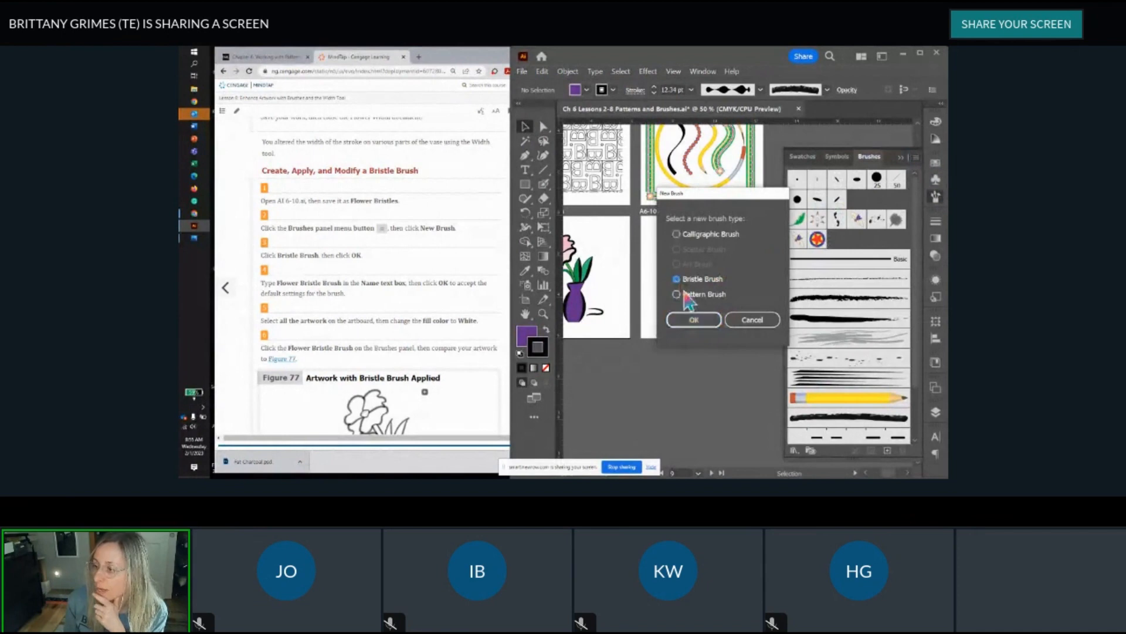
{"action": "left_click", "coordinate": [691, 321]}
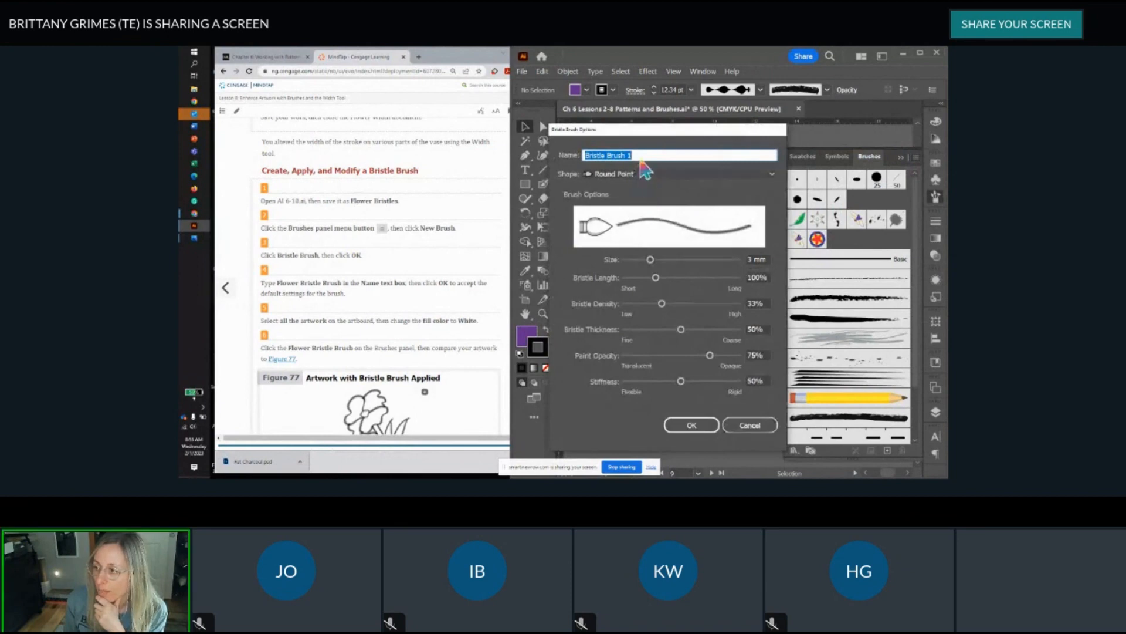
Step: Name the new bristle brush Flower Bristles and create it with the default settings
{"action": "triple_click", "coordinate": [641, 153]}
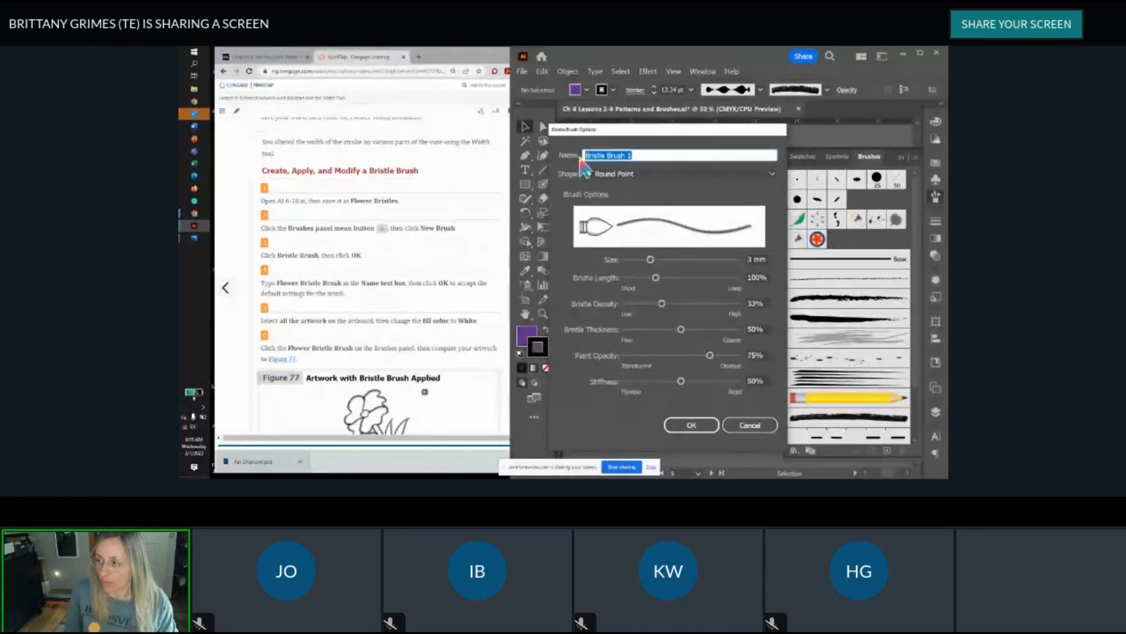
{"action": "type", "text": "Flower"}
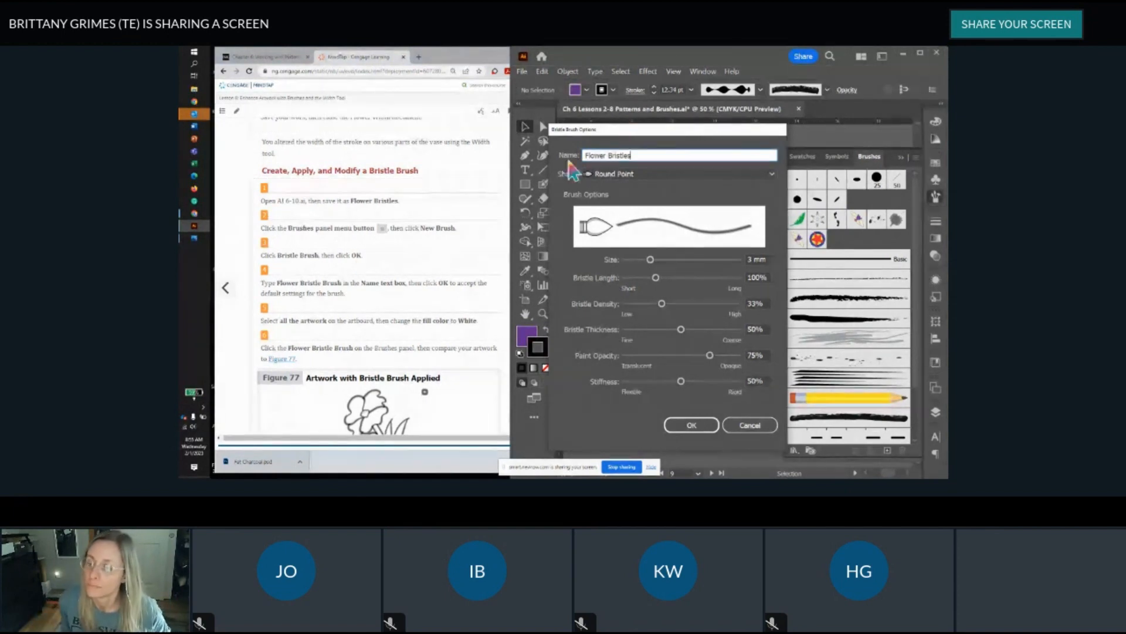
{"action": "scroll", "coordinate": [439, 242], "scroll_direction": "down", "scroll_amount": 1}
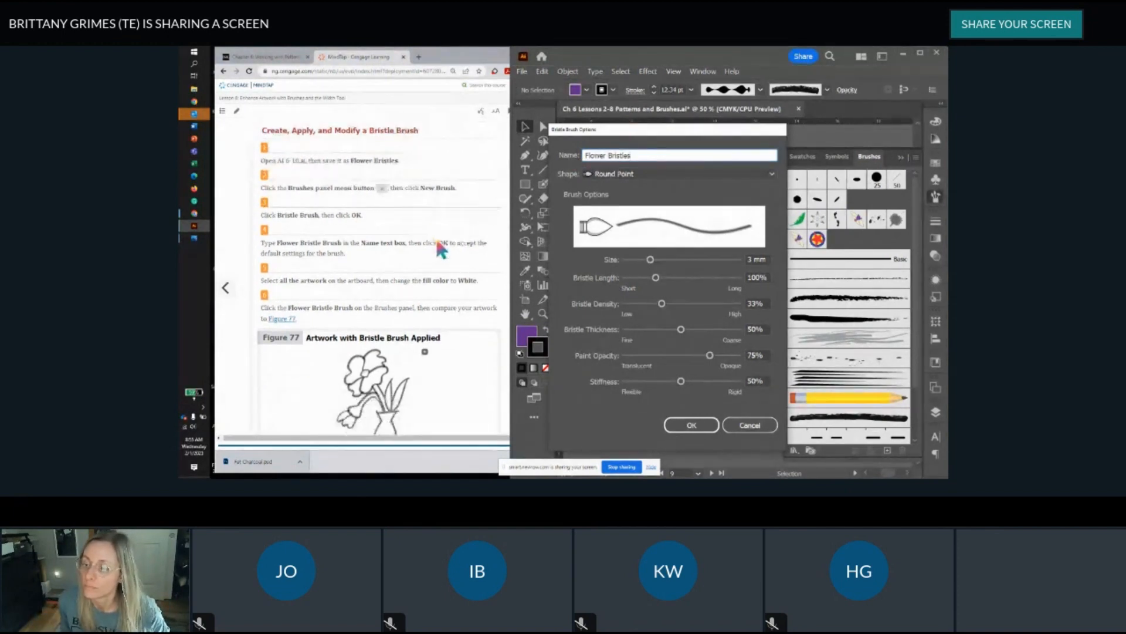
{"action": "scroll", "coordinate": [436, 241], "scroll_direction": "down", "scroll_amount": 1}
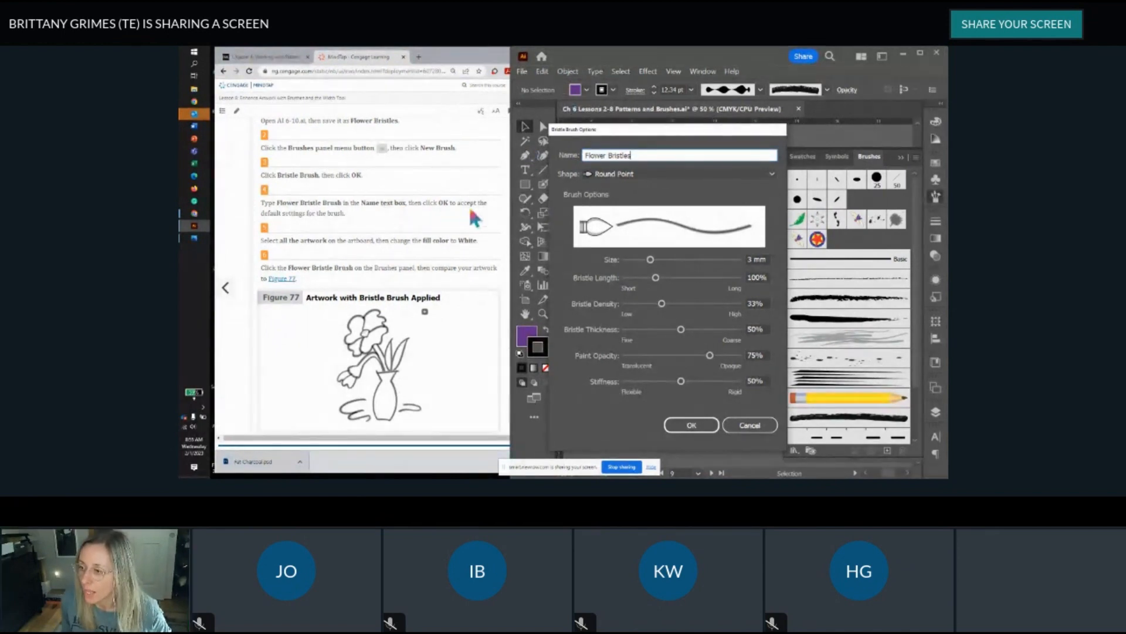
{"action": "scroll", "coordinate": [337, 226], "scroll_direction": "down", "scroll_amount": 1}
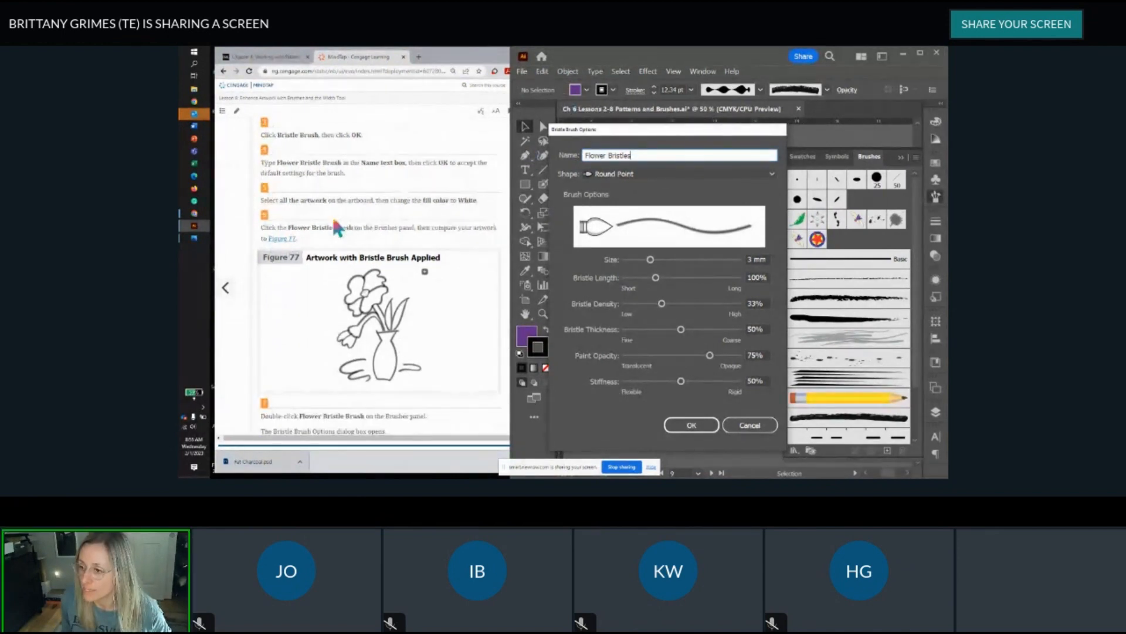
{"action": "left_click", "coordinate": [715, 426]}
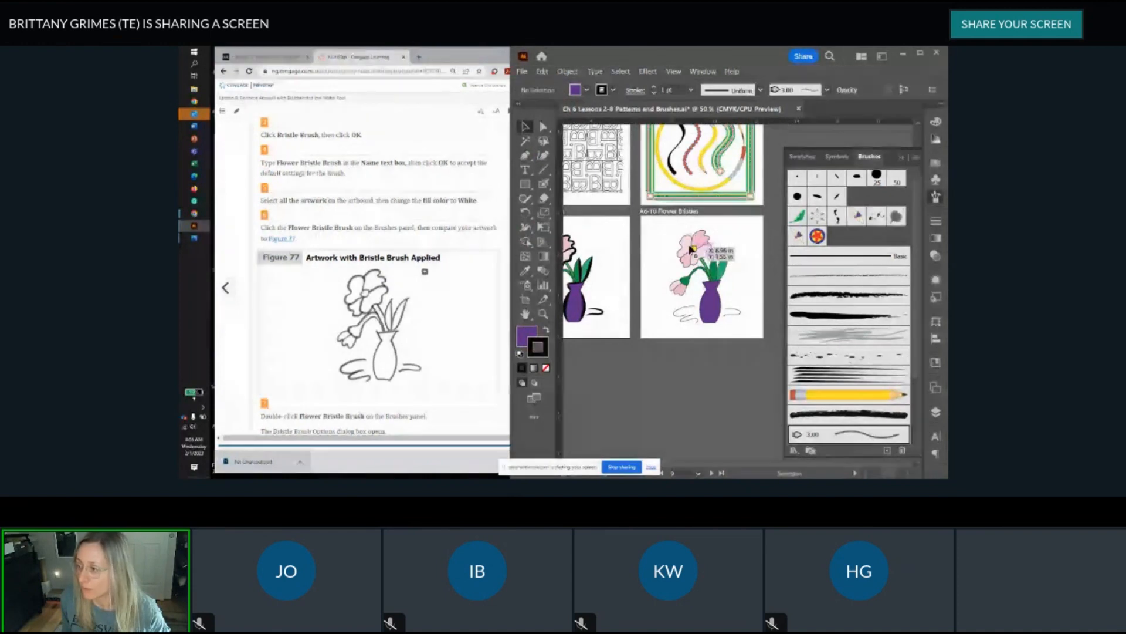
Step: Select all the artwork on the A6-10 Flower Bristles artboard and change its fill color to white
{"action": "left_click_drag", "start_coordinate": [659, 225], "coordinate": [754, 330]}
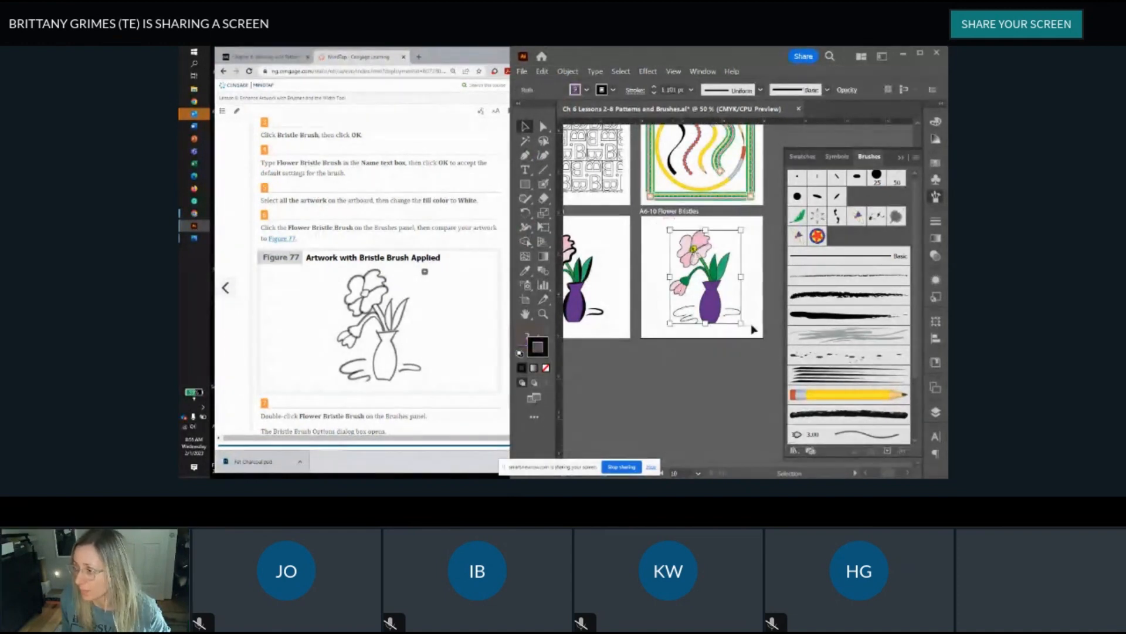
{"action": "left_click", "coordinate": [528, 338]}
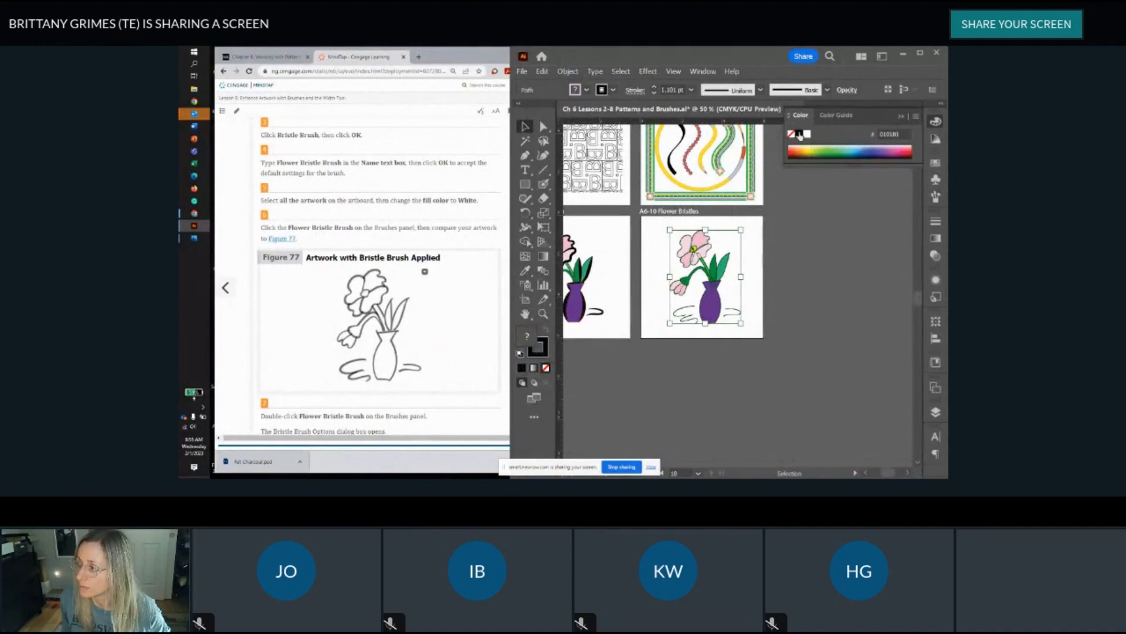
{"action": "left_click", "coordinate": [807, 134]}
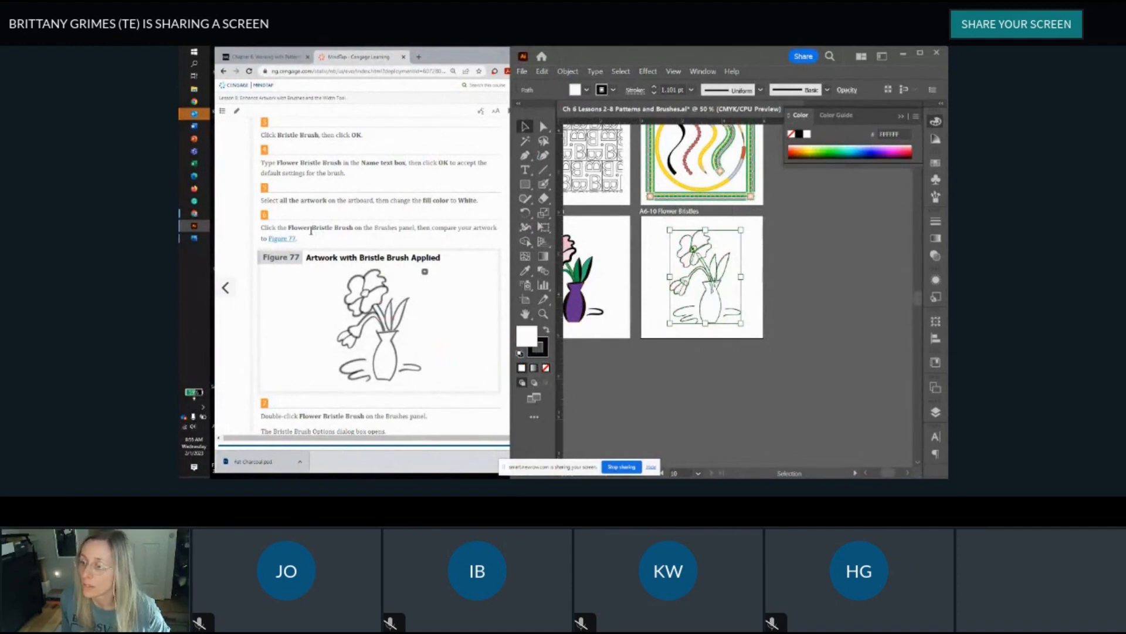
Step: Apply the Flower Bristles brush to the selected A6-10 flower artwork, then deselect it
{"action": "scroll", "coordinate": [312, 235], "scroll_direction": "down", "scroll_amount": 1}
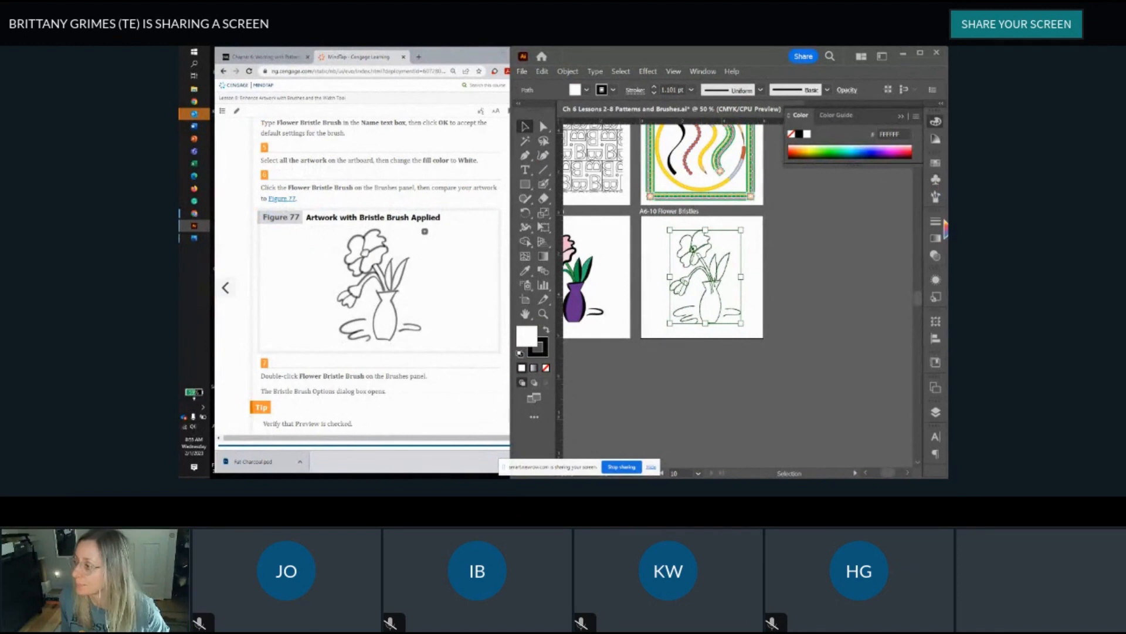
{"action": "left_click", "coordinate": [936, 197]}
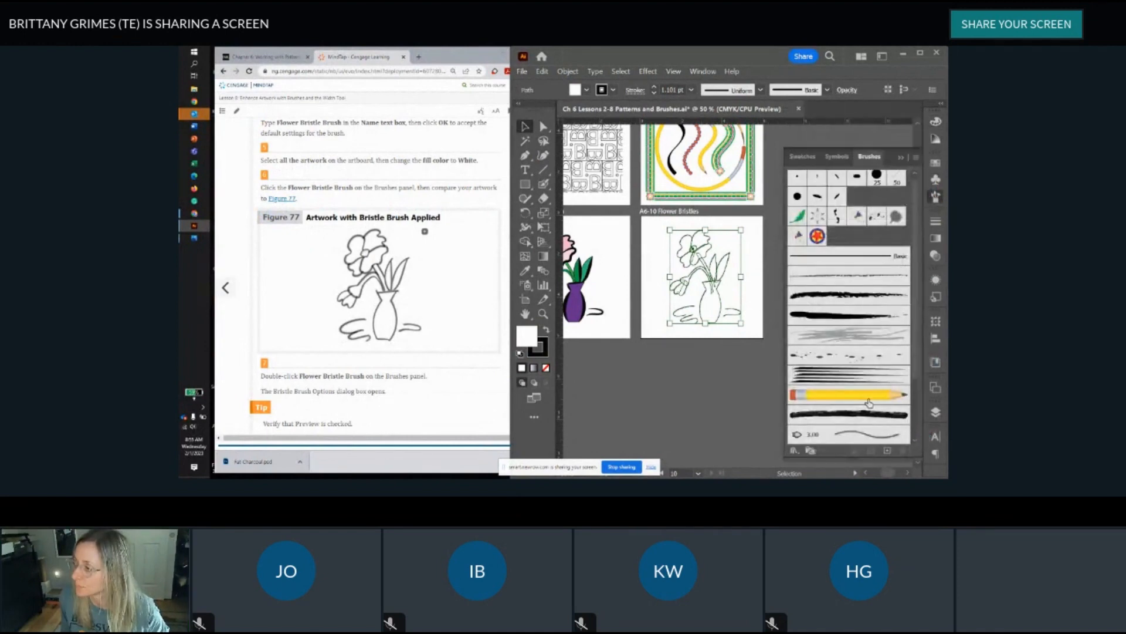
{"action": "scroll", "coordinate": [864, 258], "scroll_direction": "down", "scroll_amount": 3}
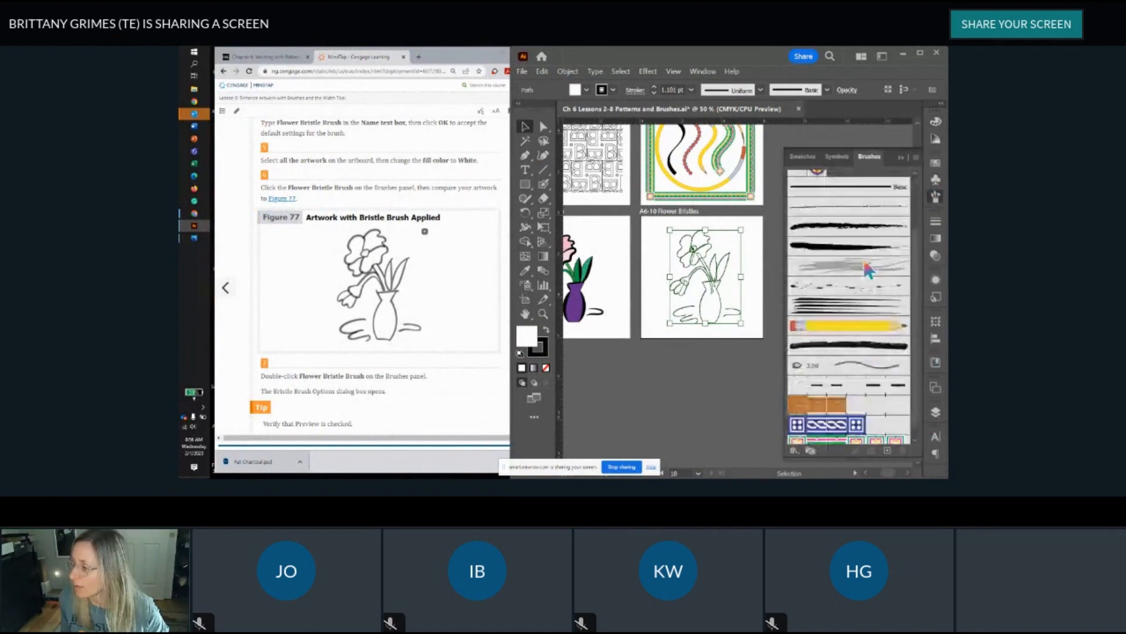
{"action": "scroll", "coordinate": [863, 258], "scroll_direction": "up", "scroll_amount": 3}
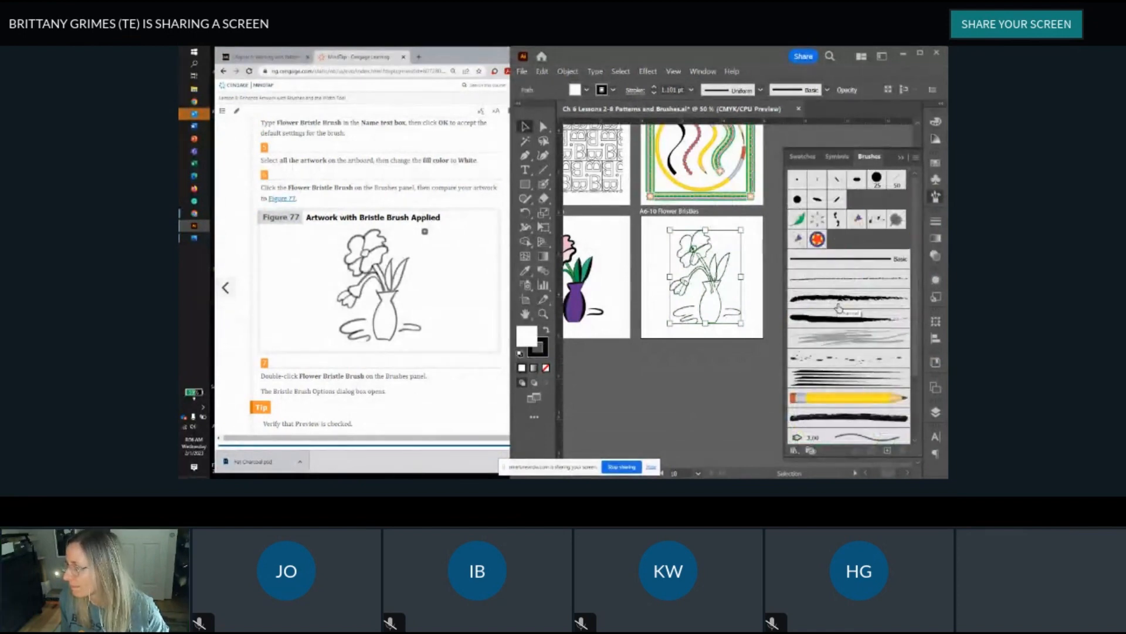
{"action": "scroll", "coordinate": [855, 411], "scroll_direction": "down", "scroll_amount": 3}
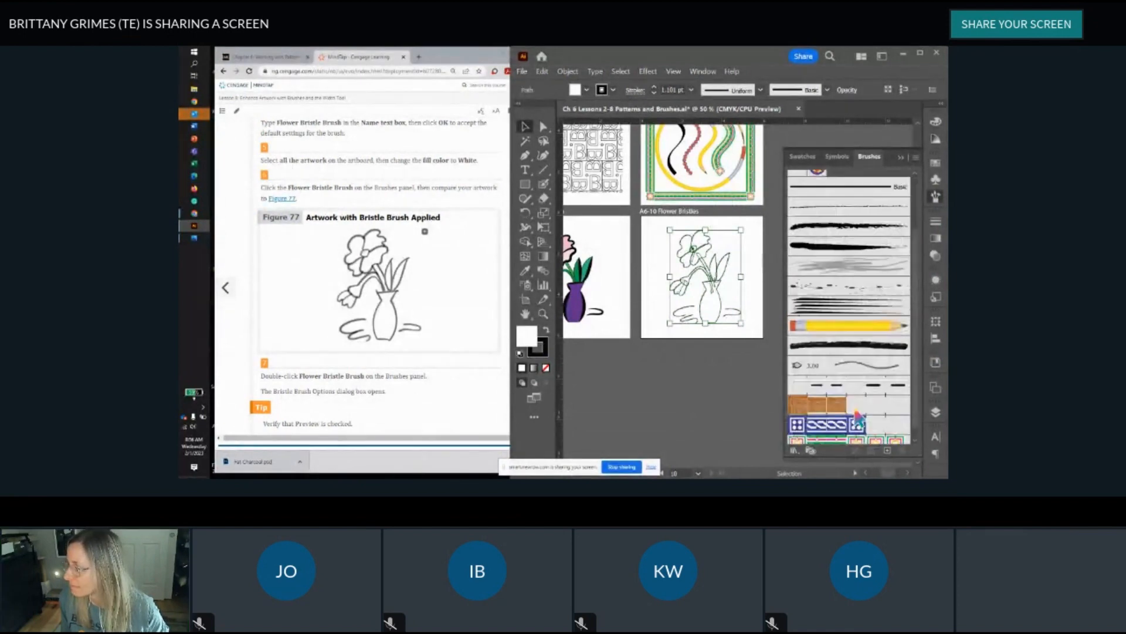
{"action": "left_click", "coordinate": [846, 368]}
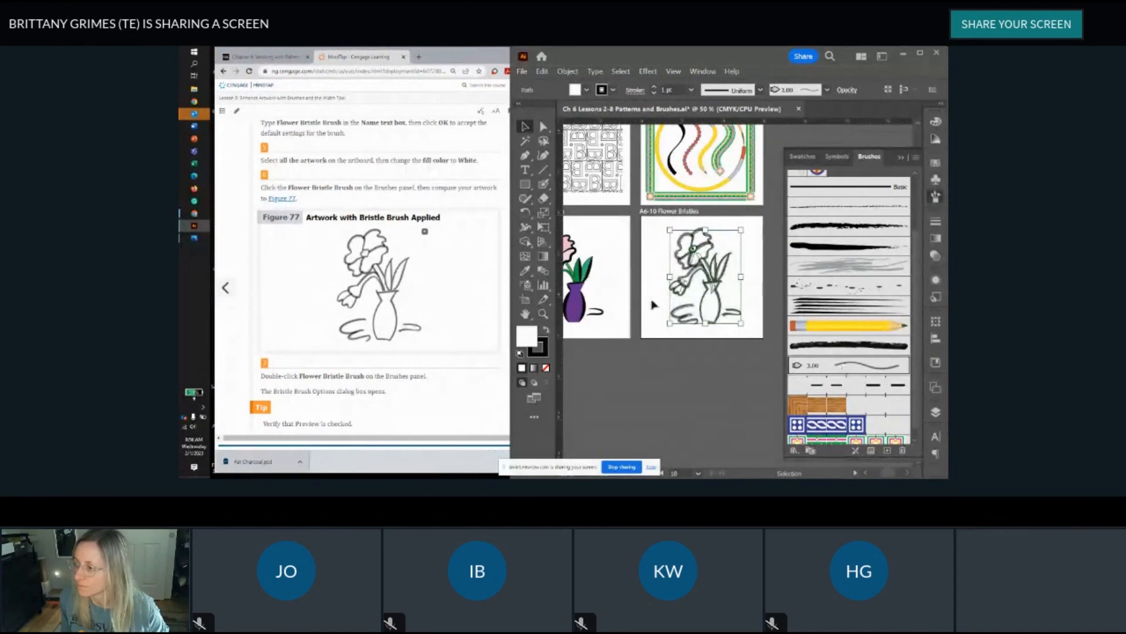
{"action": "key", "text": "ctrl+1"}
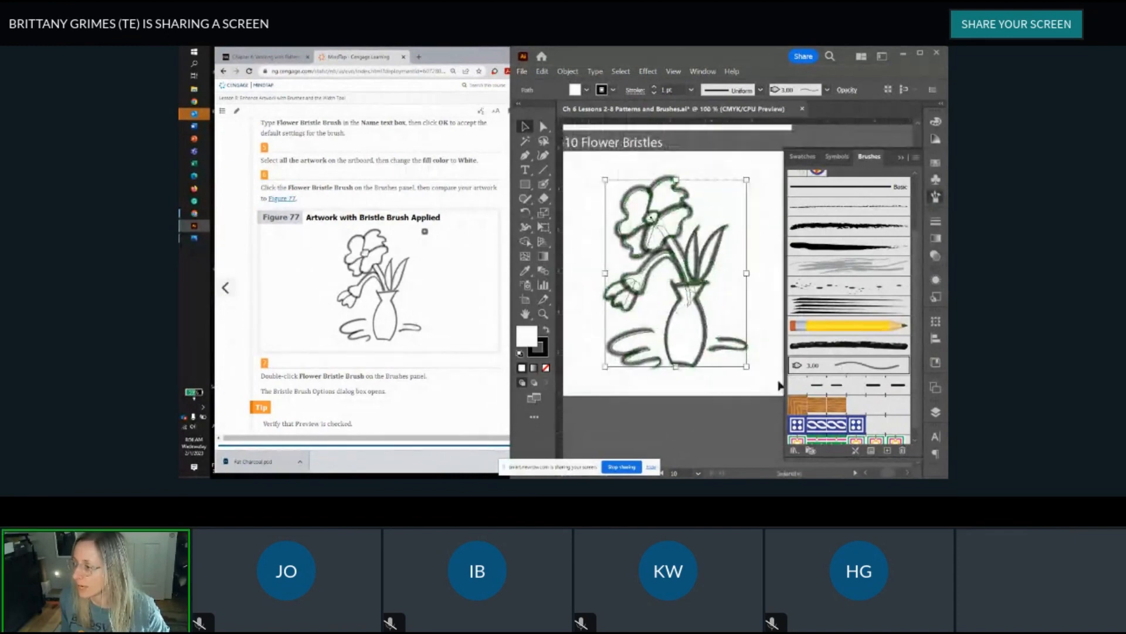
{"action": "left_click", "coordinate": [688, 374]}
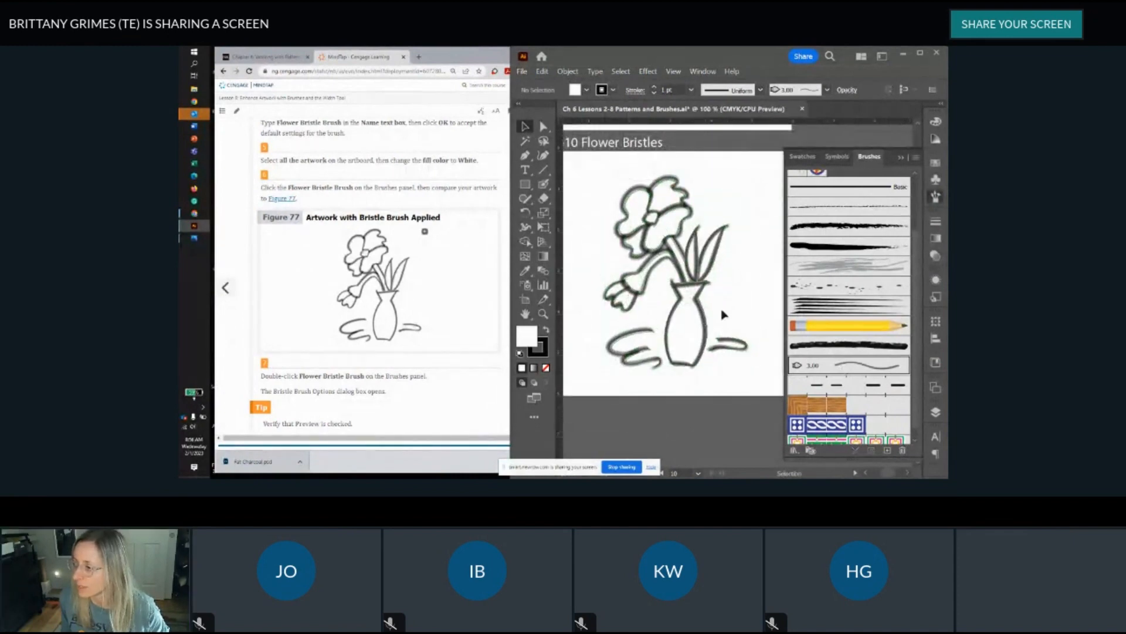
Step: Review the lesson instructions for modifying the bristle brush, including the new settings shown in Figure 78
{"action": "scroll", "coordinate": [387, 305], "scroll_direction": "down", "scroll_amount": 1}
{"action": "scroll", "coordinate": [387, 305], "scroll_direction": "down", "scroll_amount": 4}
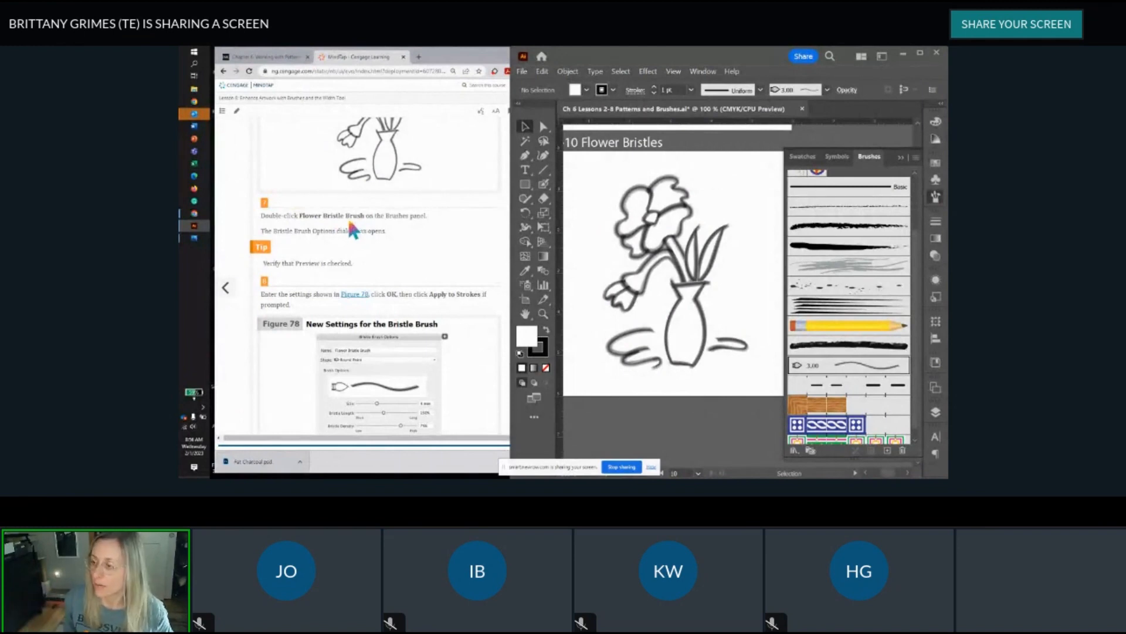
{"action": "scroll", "coordinate": [362, 255], "scroll_direction": "down", "scroll_amount": 1}
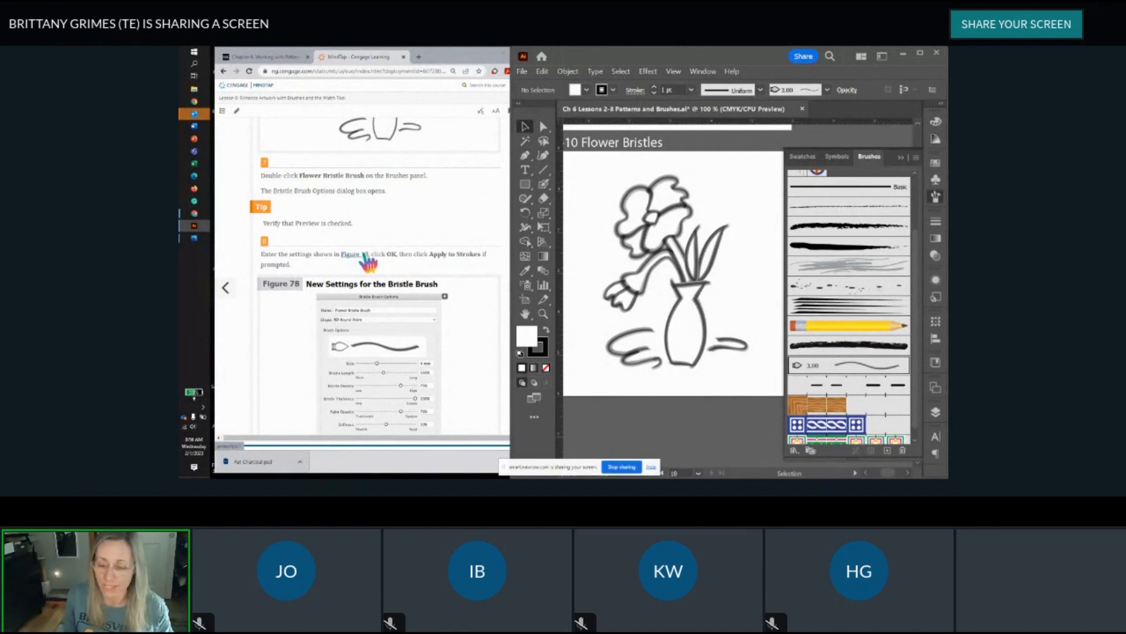
{"action": "scroll", "coordinate": [367, 267], "scroll_direction": "down", "scroll_amount": 1}
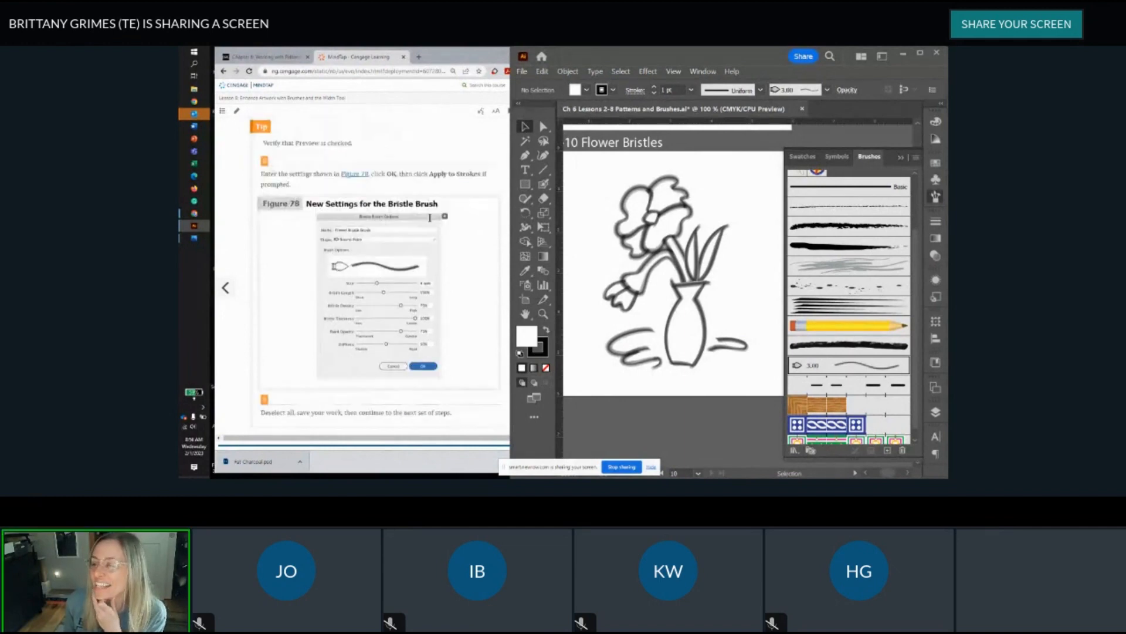
{"action": "scroll", "coordinate": [431, 223], "scroll_direction": "up", "scroll_amount": 2}
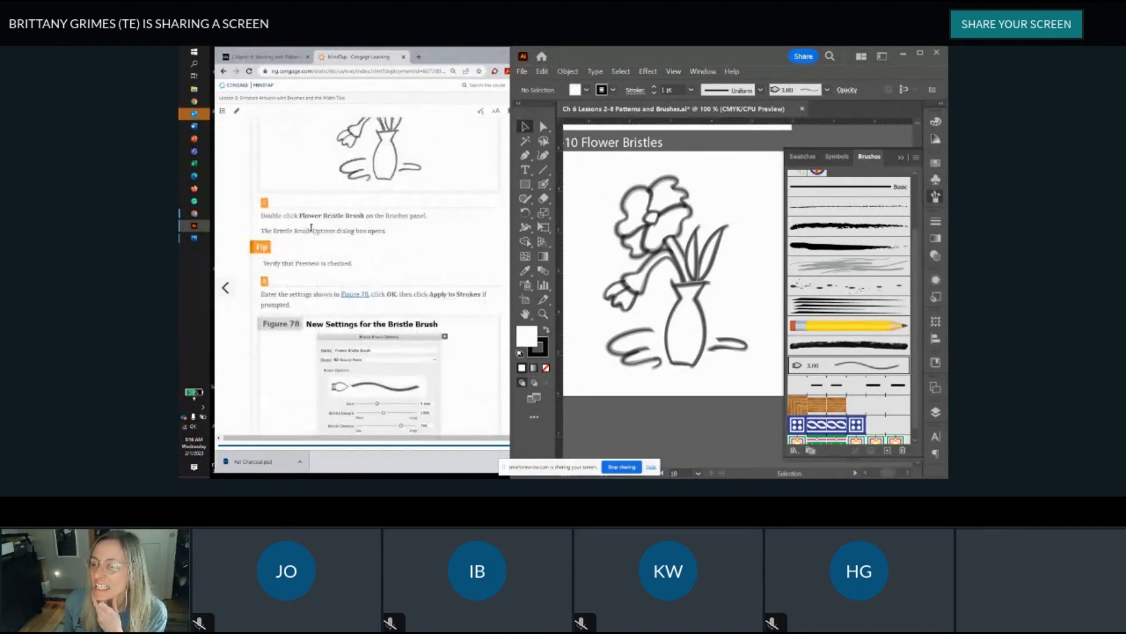
{"action": "scroll", "coordinate": [386, 237], "scroll_direction": "up", "scroll_amount": 4}
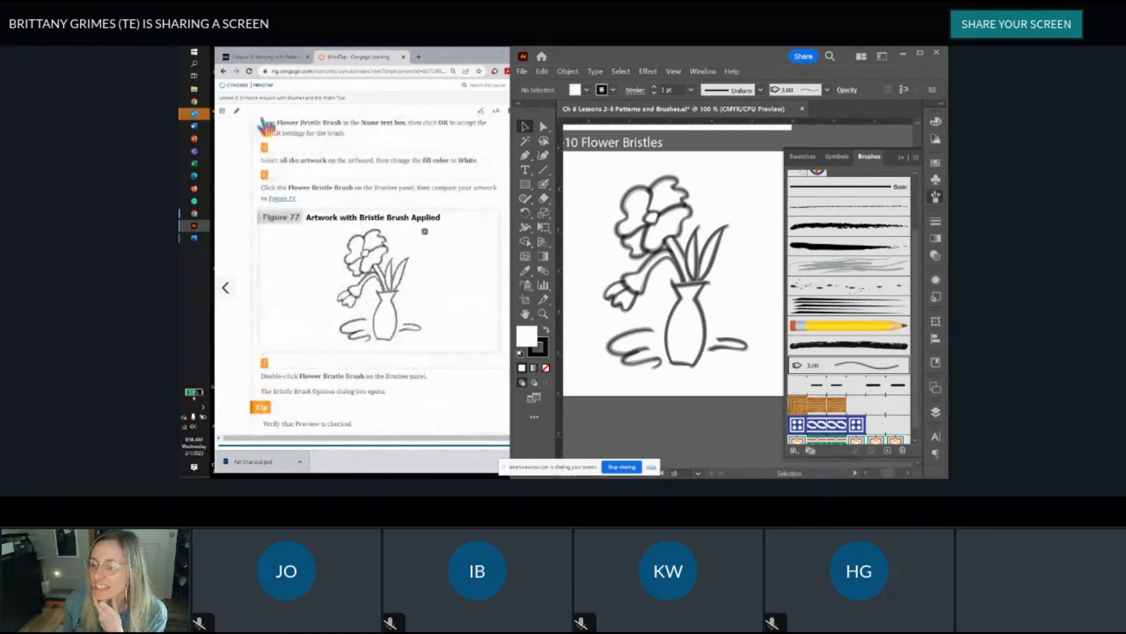
{"action": "scroll", "coordinate": [386, 262], "scroll_direction": "down", "scroll_amount": 2}
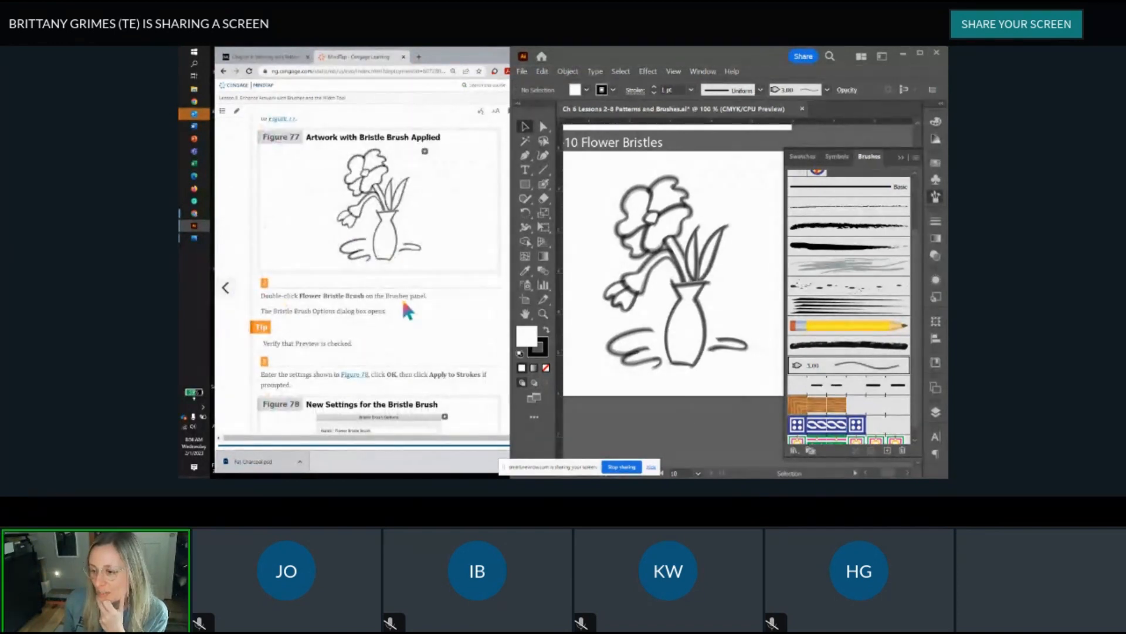
{"action": "scroll", "coordinate": [403, 299], "scroll_direction": "down", "scroll_amount": 2}
{"action": "scroll", "coordinate": [403, 297], "scroll_direction": "down", "scroll_amount": 2}
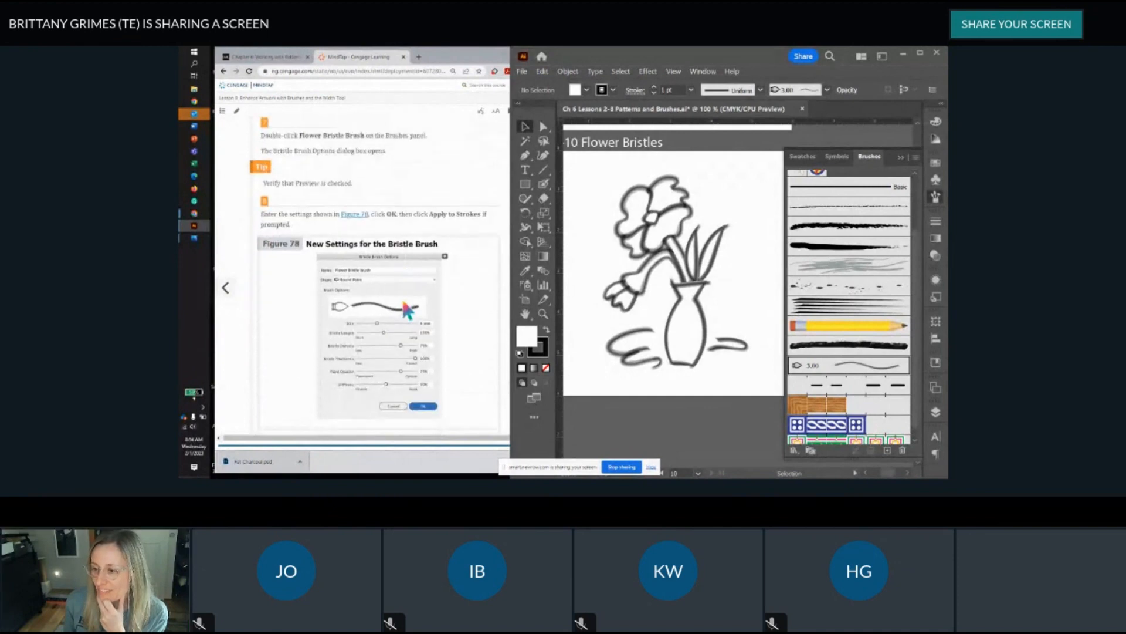
{"action": "scroll", "coordinate": [333, 205], "scroll_direction": "down", "scroll_amount": 2}
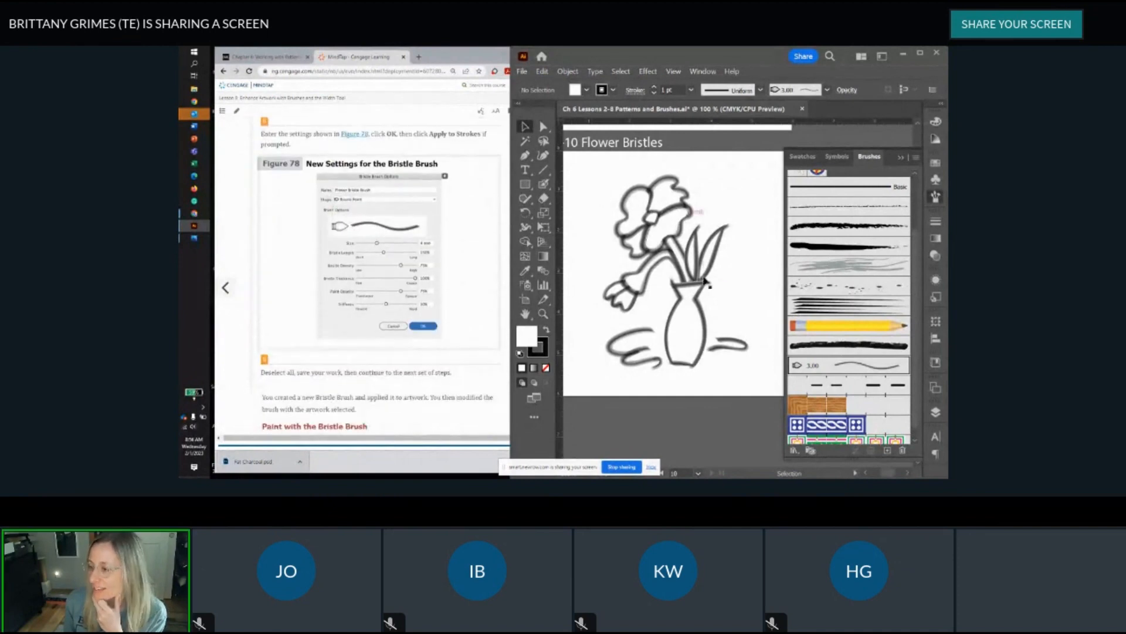
{"action": "scroll", "coordinate": [416, 304], "scroll_direction": "up", "scroll_amount": 3}
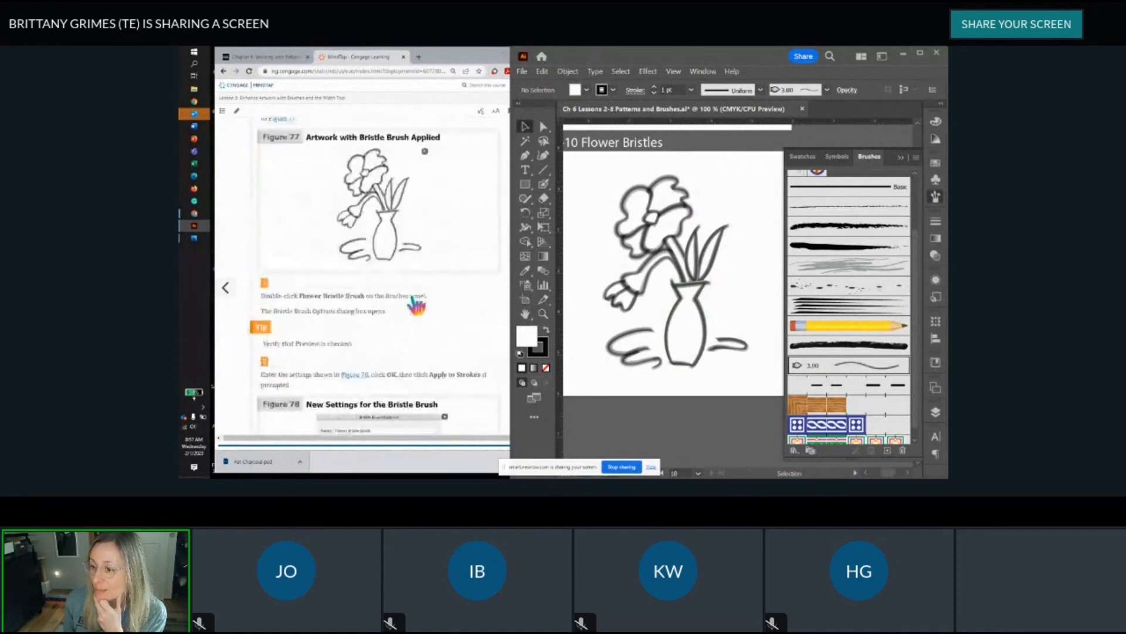
{"action": "scroll", "coordinate": [385, 299], "scroll_direction": "down", "scroll_amount": 3}
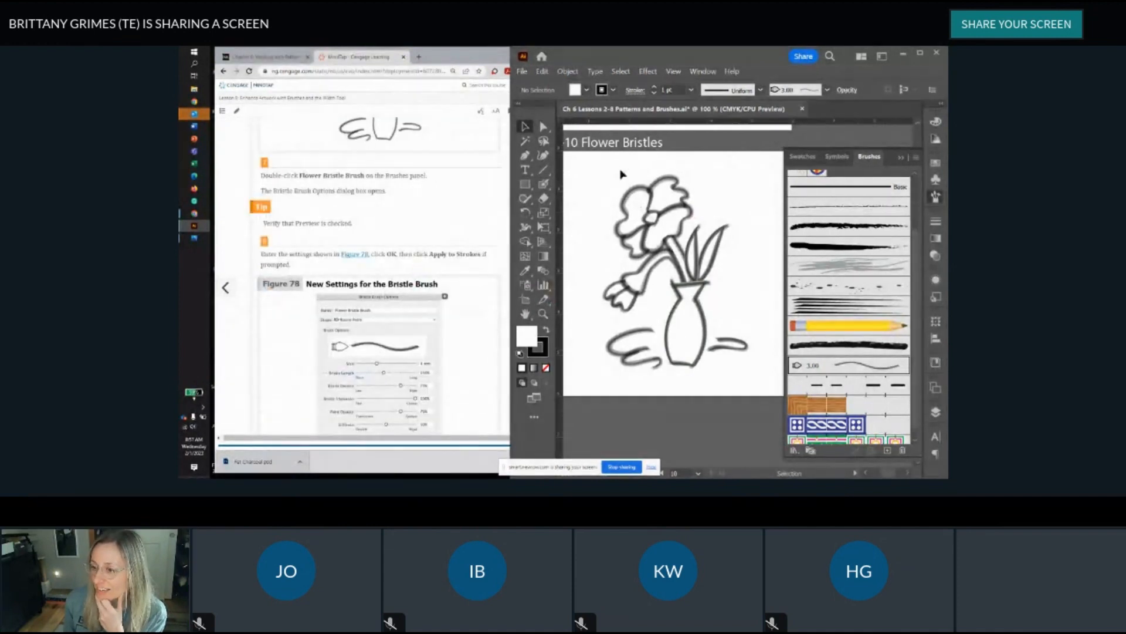
Step: Select all the A6-10 flower artwork, open the Flower Bristles brush options, and consult the settings in Figure 78
{"action": "mouse_move", "coordinate": [587, 173]}
{"action": "left_mouse_down"}
{"action": "mouse_move", "coordinate": [751, 335]}
{"action": "mouse_move", "coordinate": [757, 374]}
{"action": "left_mouse_up"}
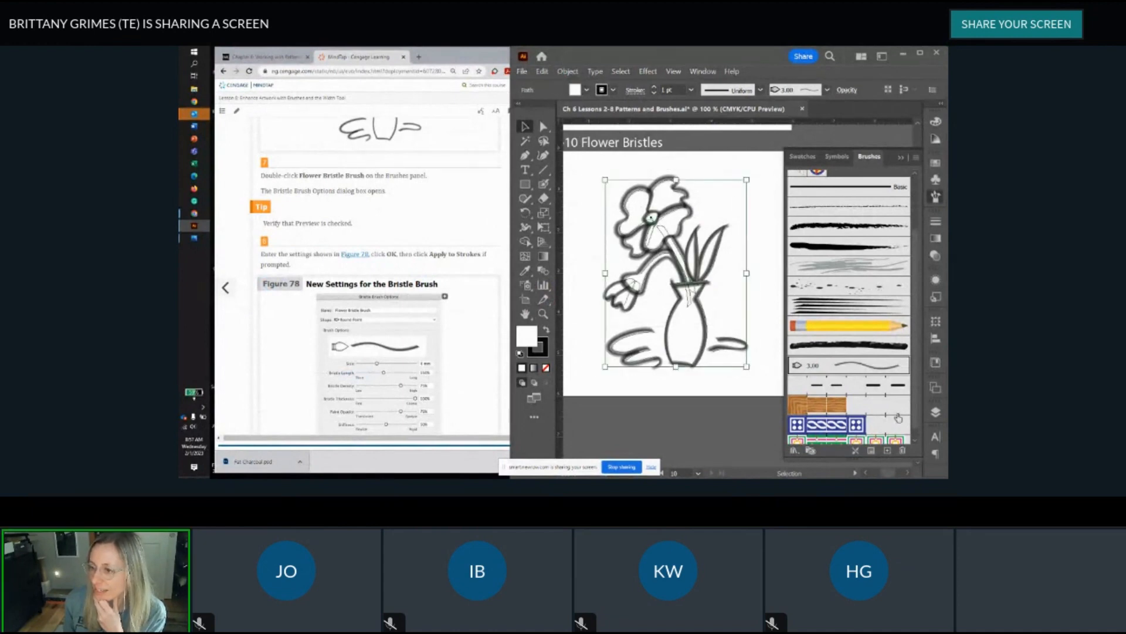
{"action": "scroll", "coordinate": [481, 235], "scroll_direction": "up", "scroll_amount": 3}
{"action": "scroll", "coordinate": [474, 225], "scroll_direction": "up", "scroll_amount": 3}
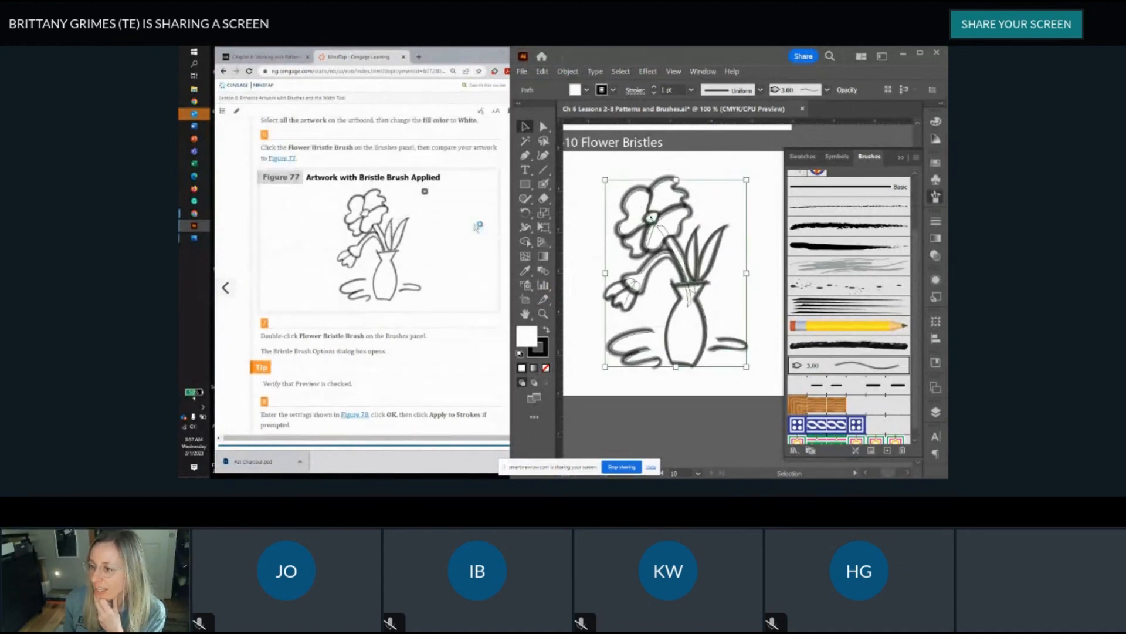
{"action": "double_click", "coordinate": [858, 366]}
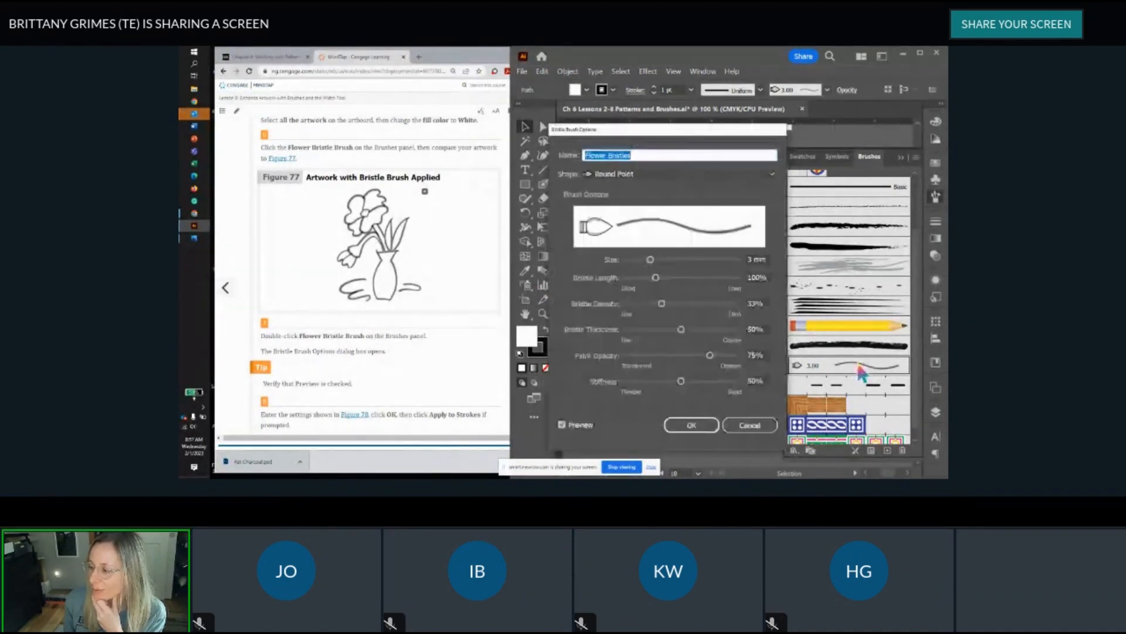
{"action": "scroll", "coordinate": [299, 331], "scroll_direction": "down", "scroll_amount": 2}
{"action": "scroll", "coordinate": [304, 332], "scroll_direction": "down", "scroll_amount": 2}
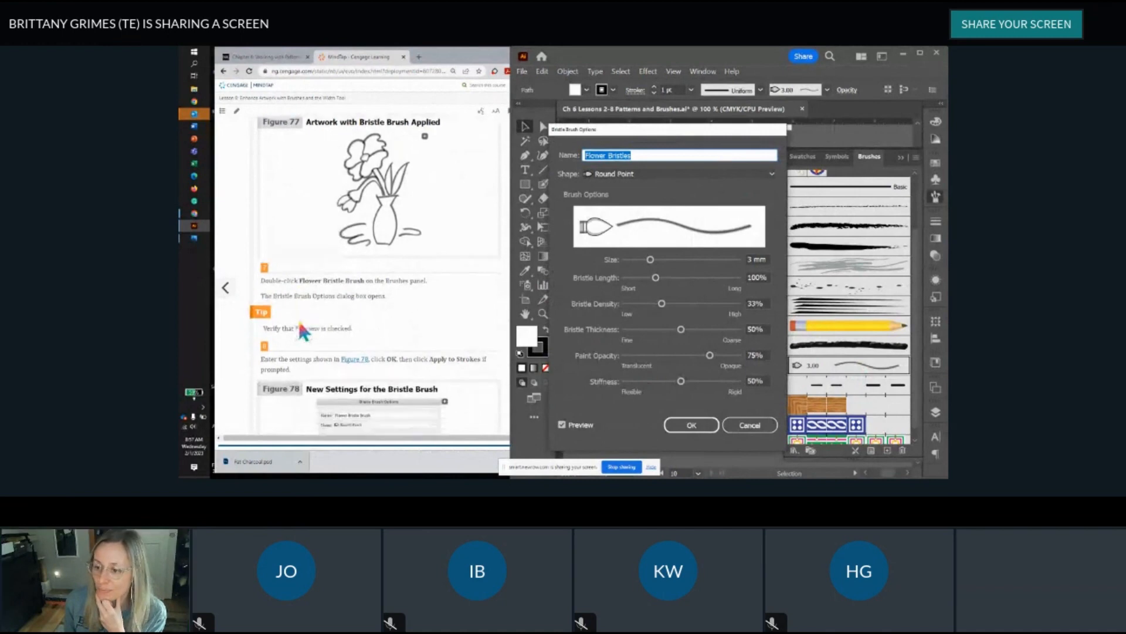
{"action": "scroll", "coordinate": [309, 295], "scroll_direction": "down", "scroll_amount": 2}
{"action": "scroll", "coordinate": [307, 281], "scroll_direction": "down", "scroll_amount": 1}
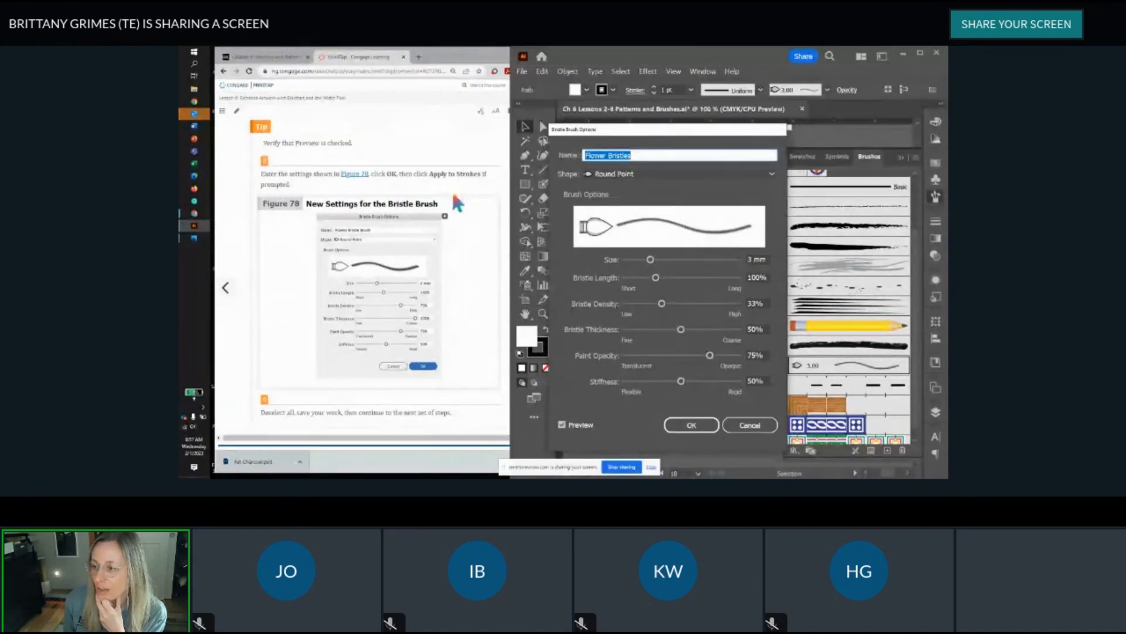
{"action": "scroll", "coordinate": [458, 204], "scroll_direction": "down", "scroll_amount": 1}
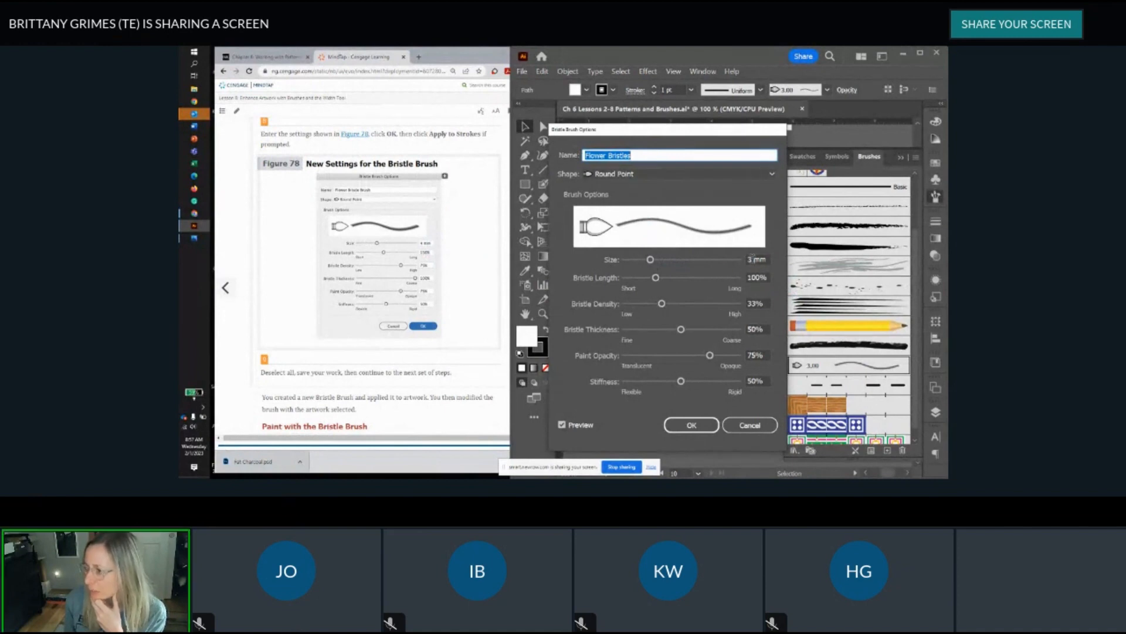
Step: Set the bristle brush's size to 4 mm, bristle length to 150%, bristle density to 75% and bristle thickness to 100%
{"action": "double_click", "coordinate": [751, 260]}
{"action": "type", "text": "4"}
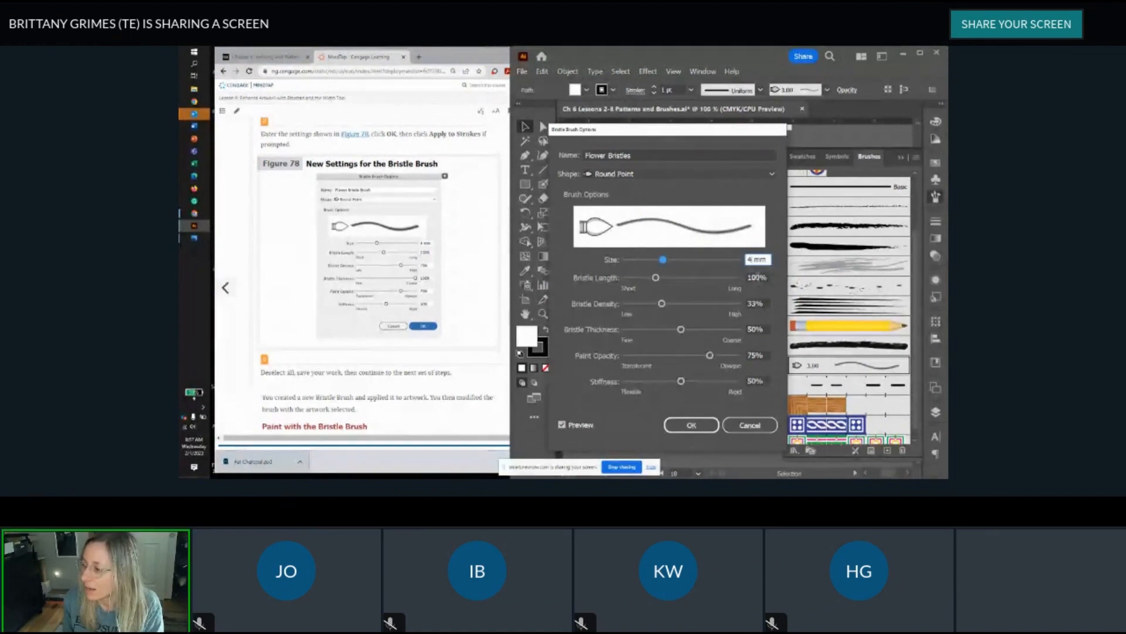
{"action": "key", "text": "Tab"}
{"action": "type", "text": "150"}
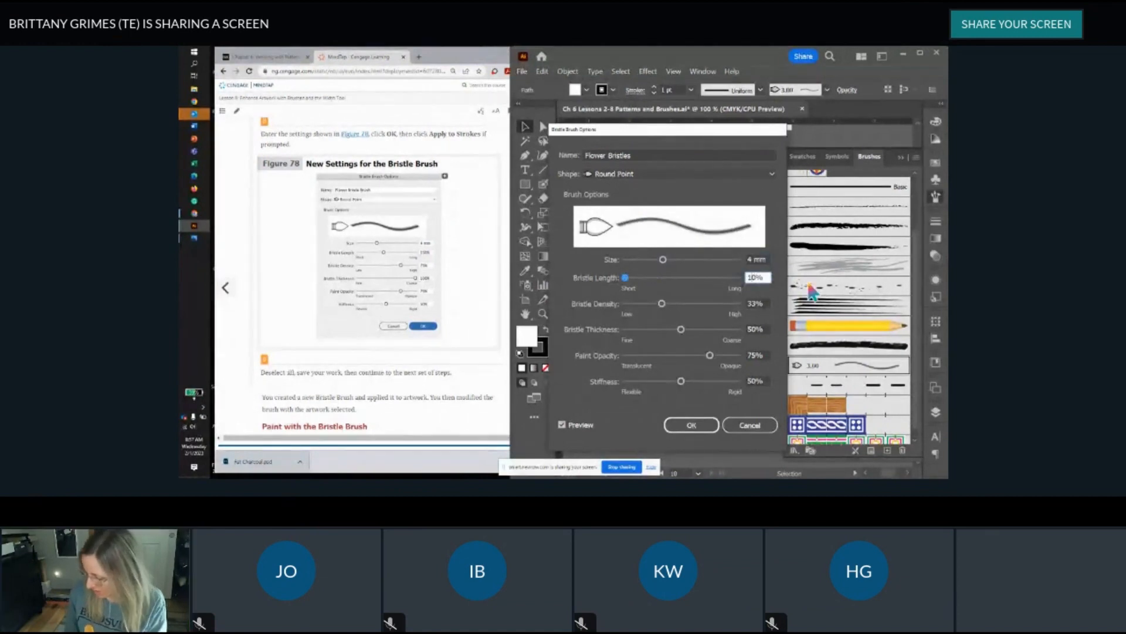
{"action": "double_click", "coordinate": [755, 303]}
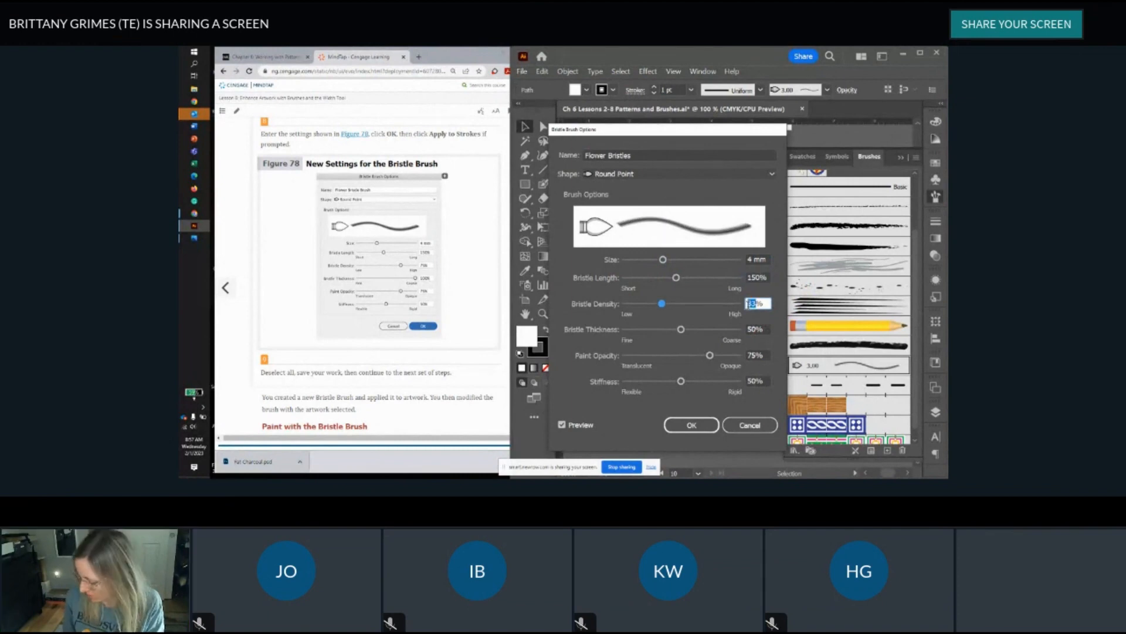
{"action": "type", "text": "75"}
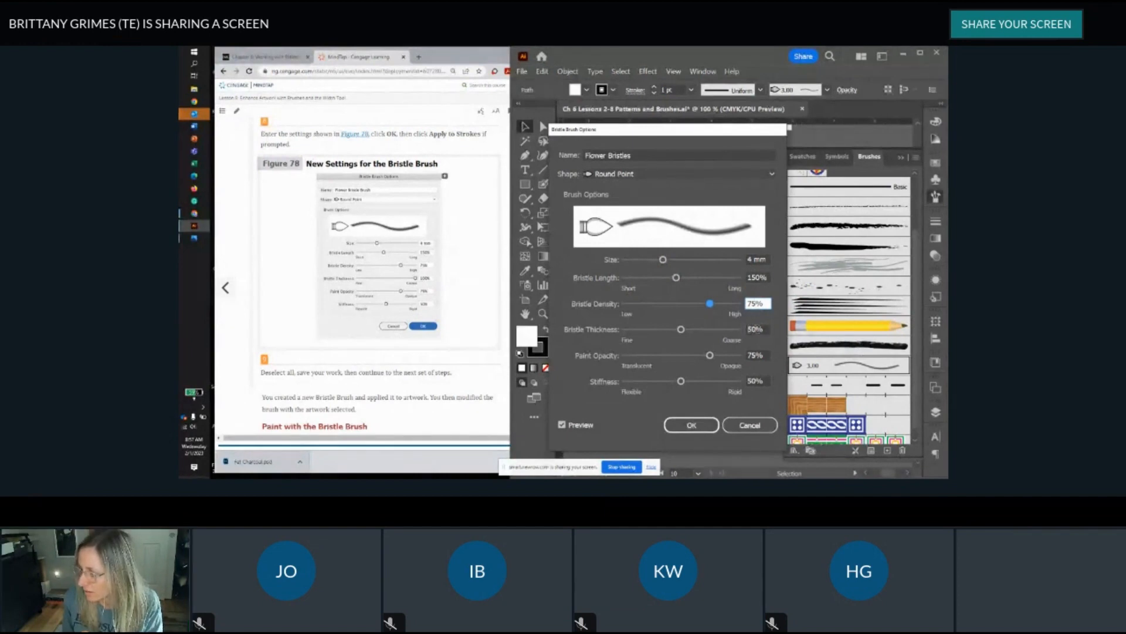
{"action": "key", "text": "Tab"}
{"action": "type", "text": "100"}
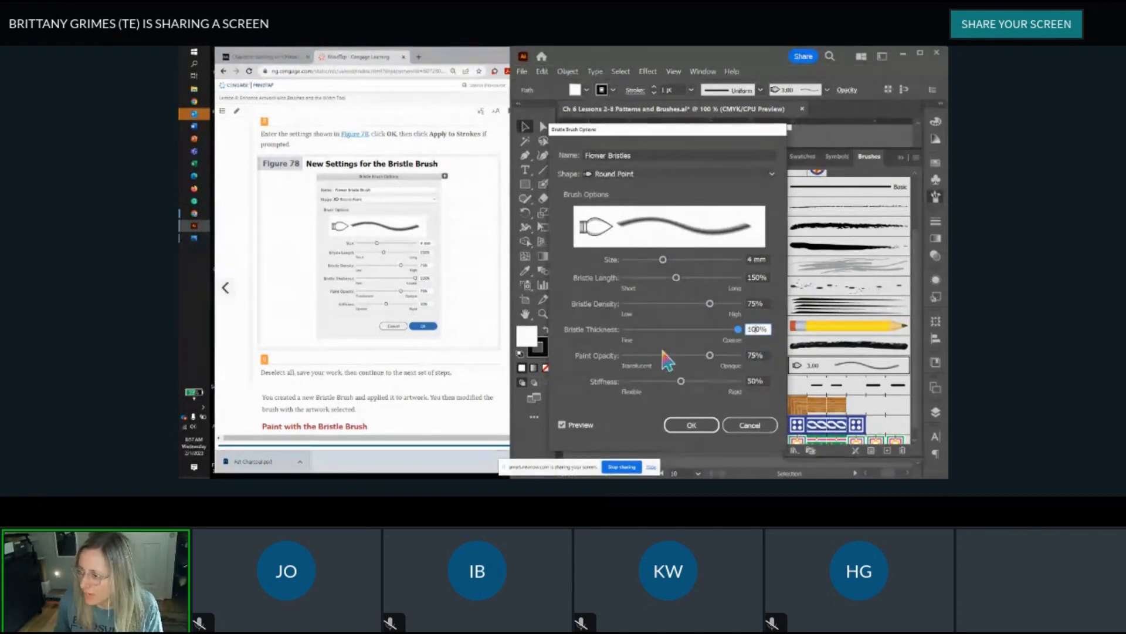
Step: Accept the brush options, apply the changes to the existing strokes, and deselect the flower artwork
{"action": "scroll", "coordinate": [417, 328], "scroll_direction": "down", "scroll_amount": 2}
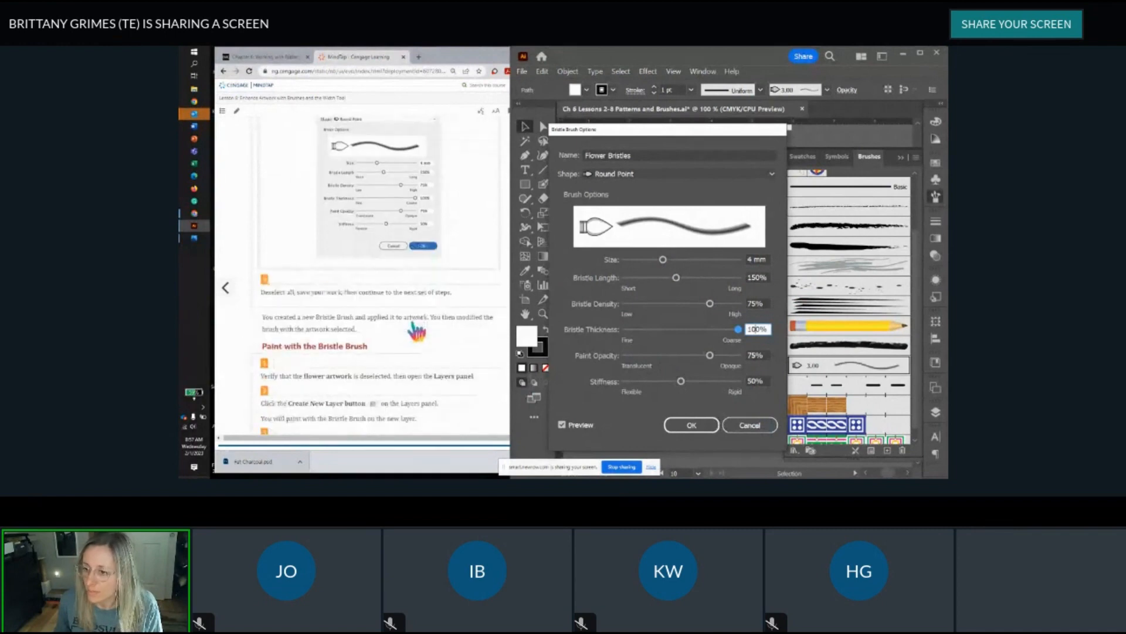
{"action": "left_click", "coordinate": [693, 419]}
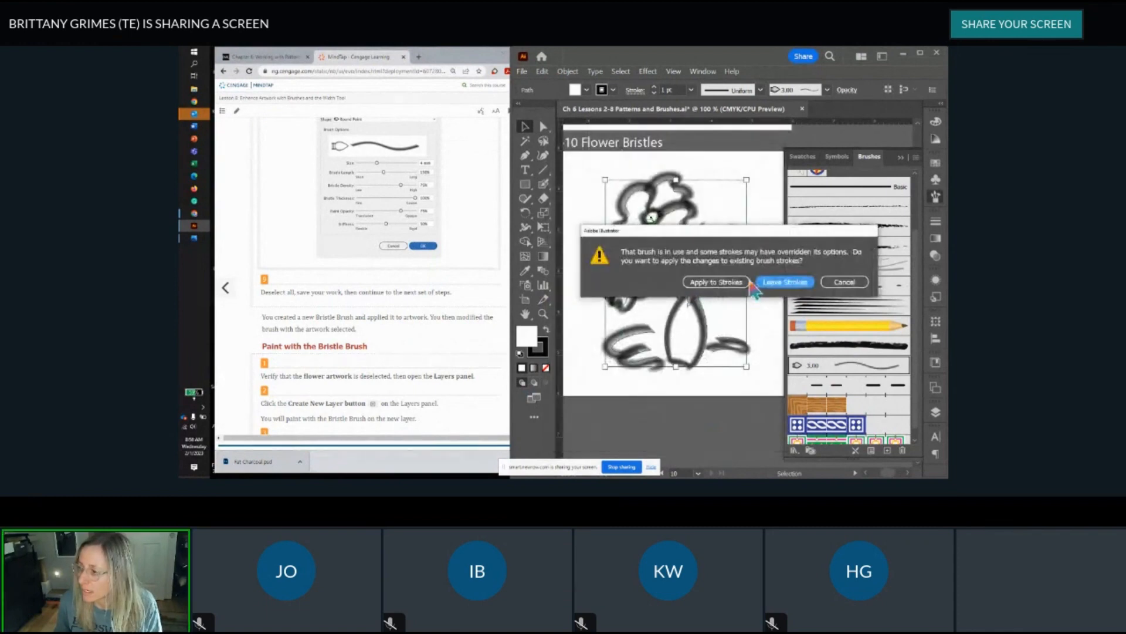
{"action": "left_click", "coordinate": [716, 282]}
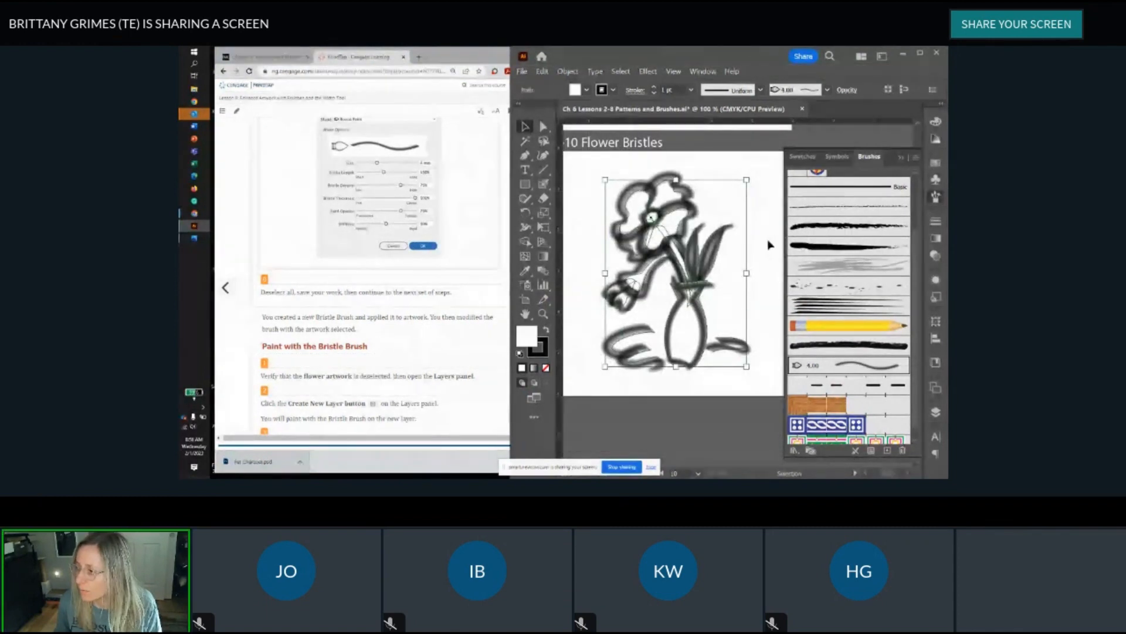
{"action": "key", "text": "ctrl+shift+a"}
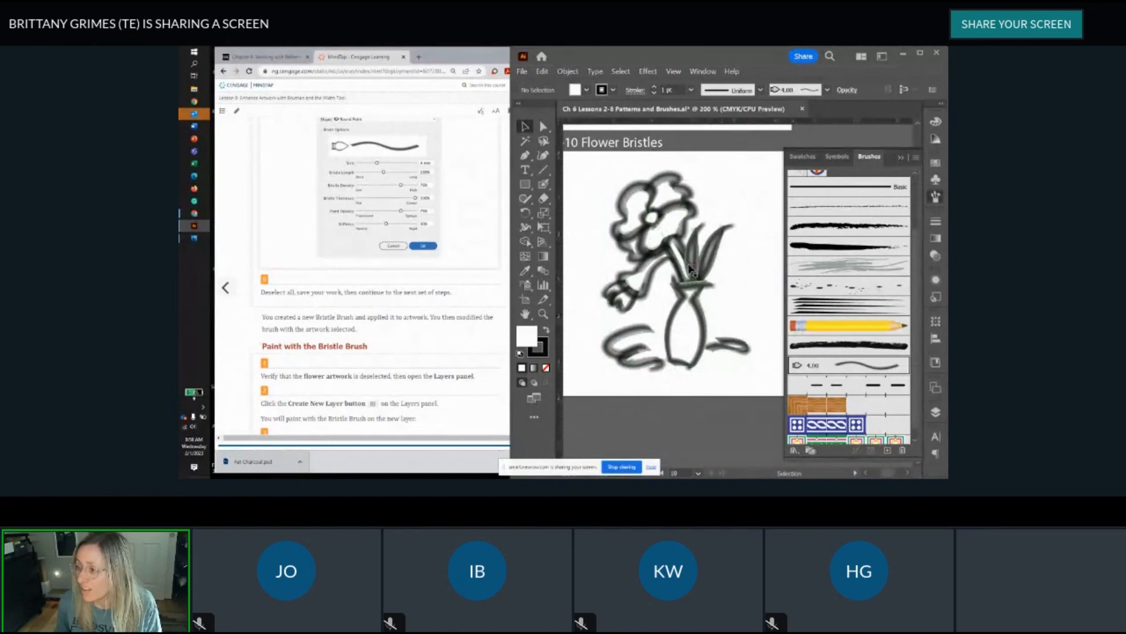
{"action": "scroll", "coordinate": [689, 268], "scroll_direction": "up", "scroll_amount": 1}
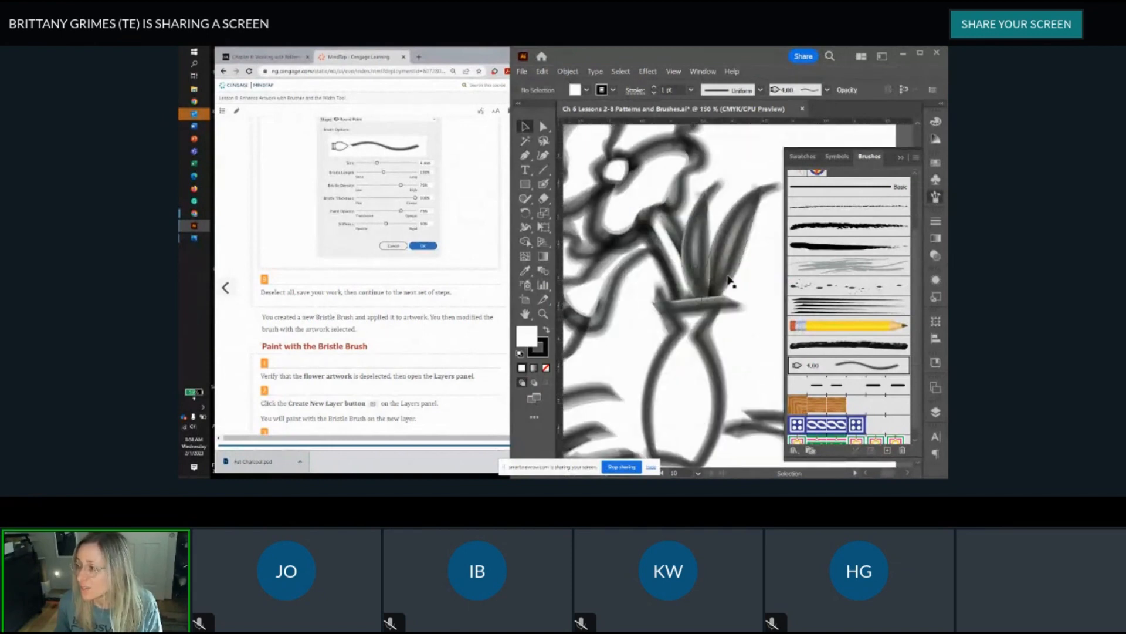
{"action": "scroll", "coordinate": [729, 282], "scroll_direction": "down", "scroll_amount": 2}
{"action": "scroll", "coordinate": [327, 330], "scroll_direction": "down", "scroll_amount": 1}
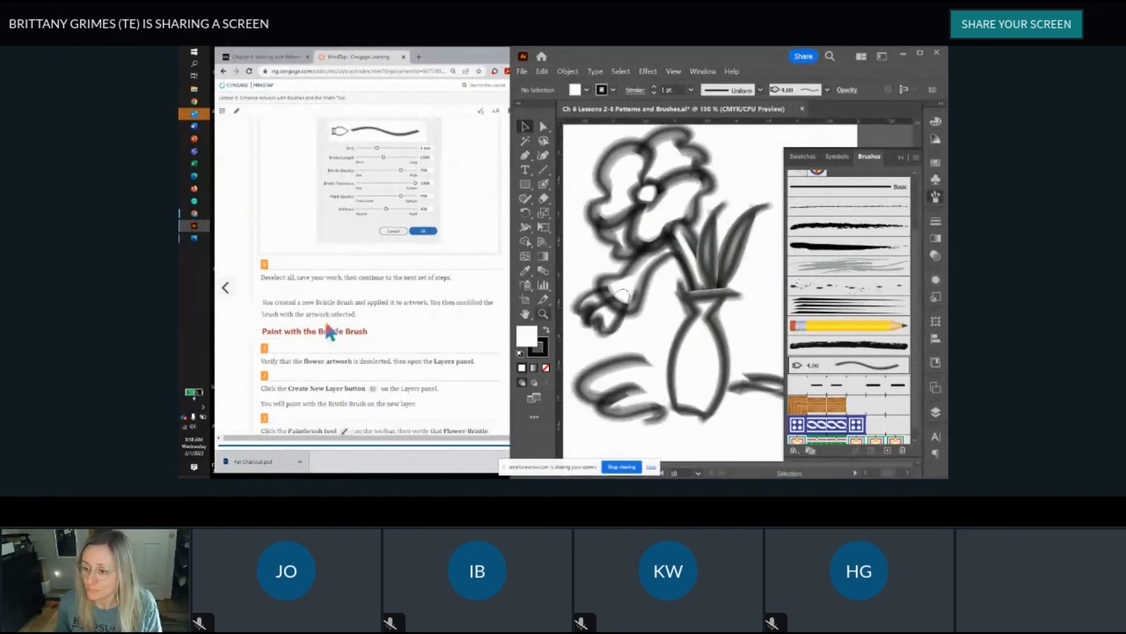
Step: Consult the Paint with the Bristle Brush instructions and create a new layer directly above the A6-10 layer
{"action": "scroll", "coordinate": [325, 319], "scroll_direction": "down", "scroll_amount": 3}
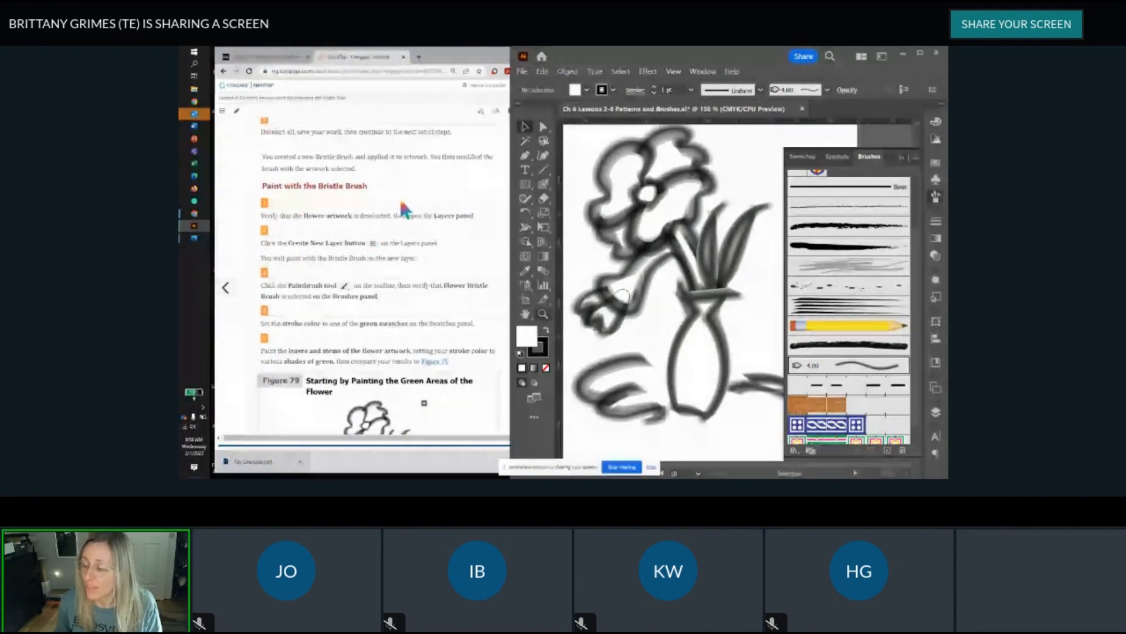
{"action": "scroll", "coordinate": [675, 293], "scroll_direction": "down", "scroll_amount": 3}
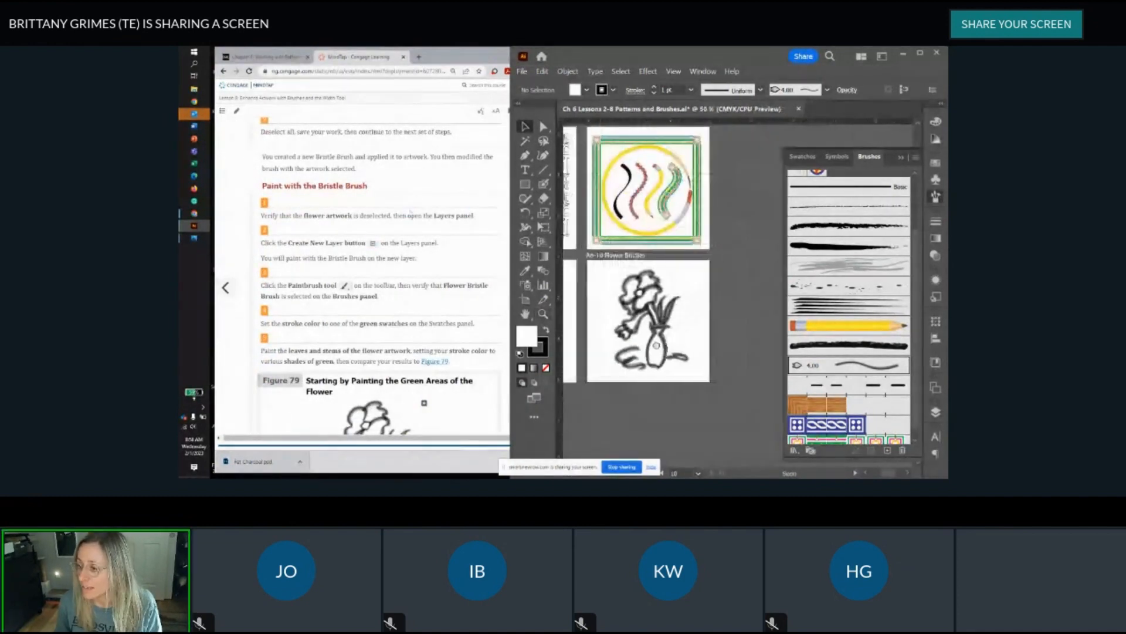
{"action": "scroll", "coordinate": [657, 345], "scroll_direction": "up", "scroll_amount": 2}
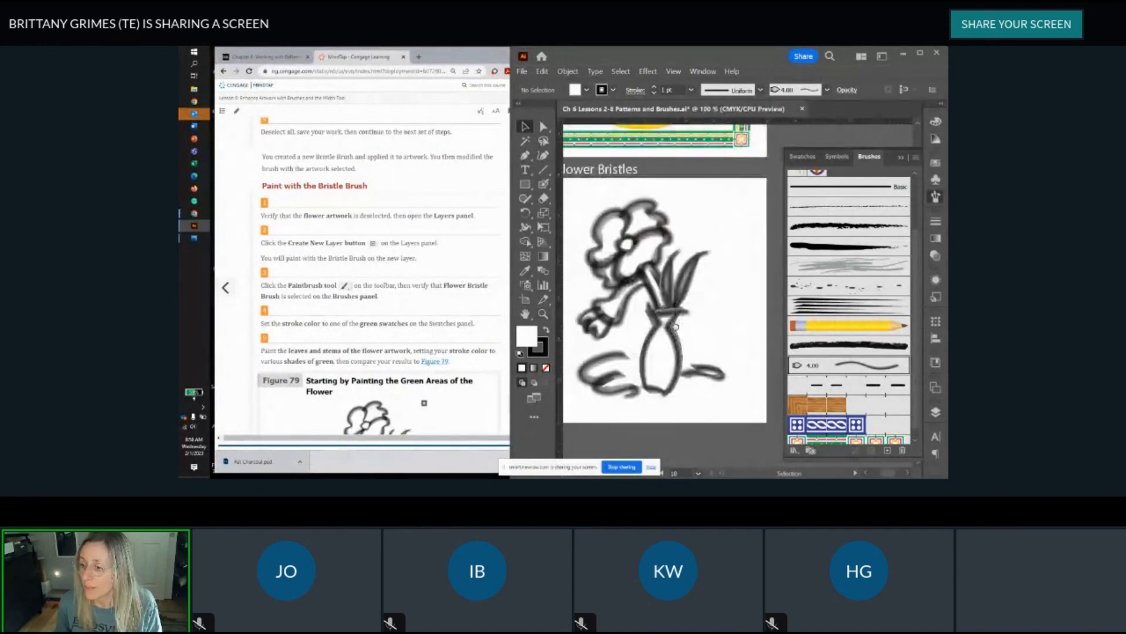
{"action": "scroll", "coordinate": [675, 326], "scroll_direction": "left", "scroll_amount": 2}
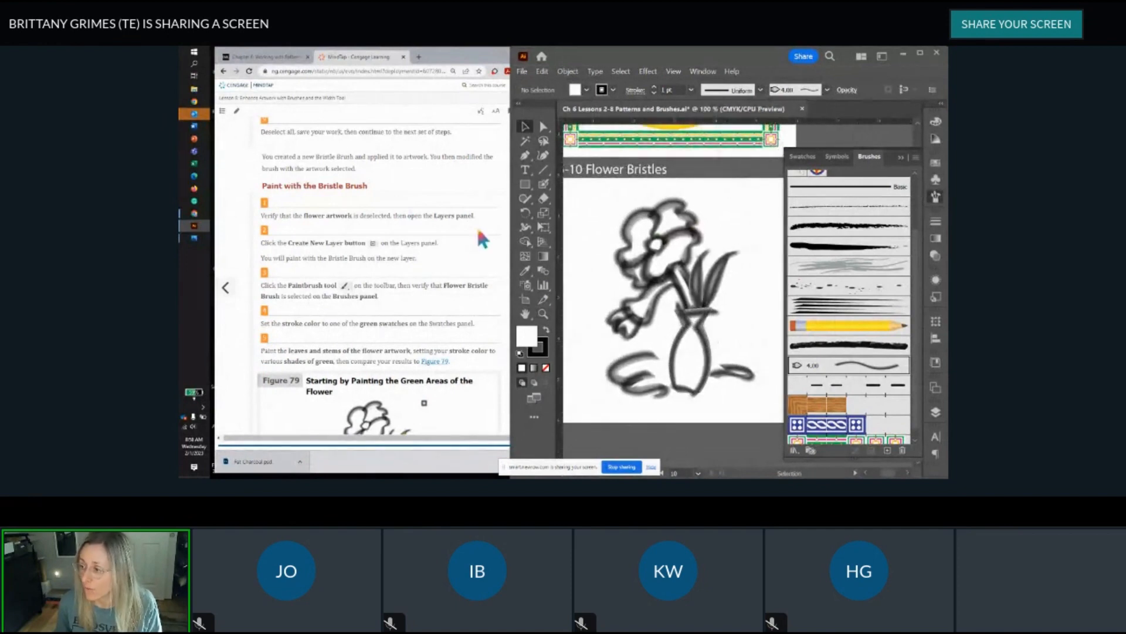
{"action": "left_click", "coordinate": [902, 157]}
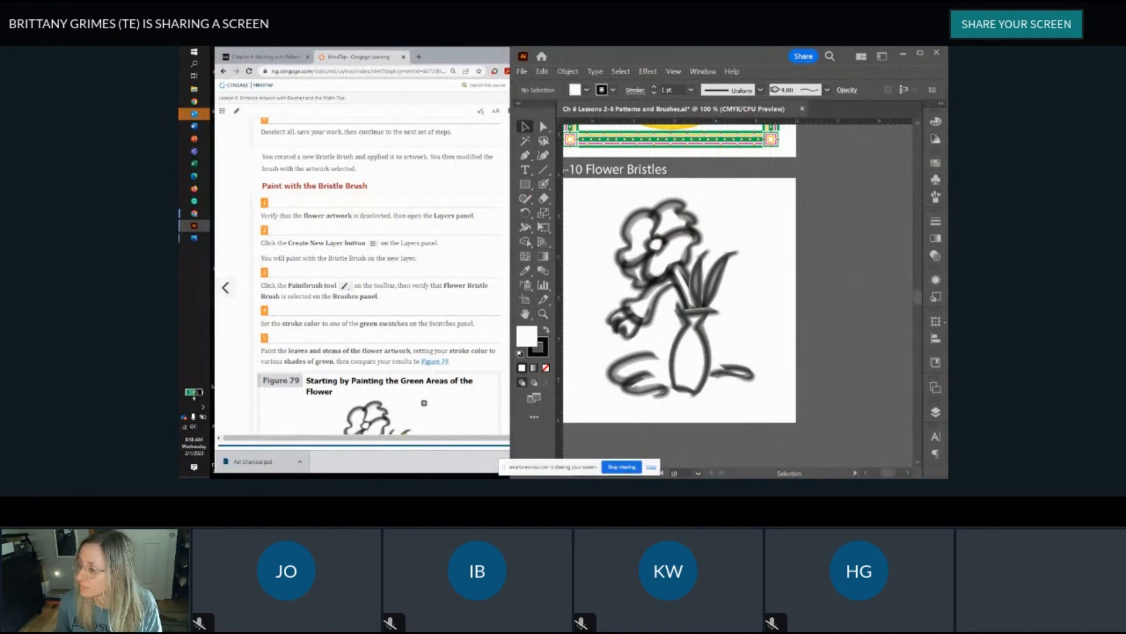
{"action": "left_click", "coordinate": [937, 413]}
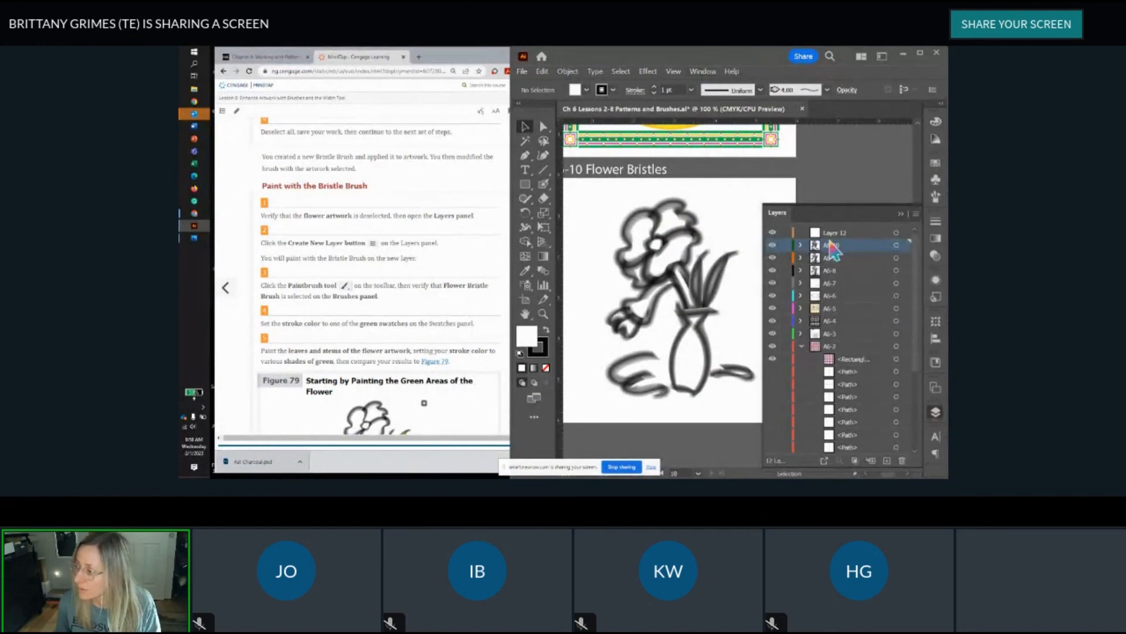
{"action": "left_click", "coordinate": [887, 462]}
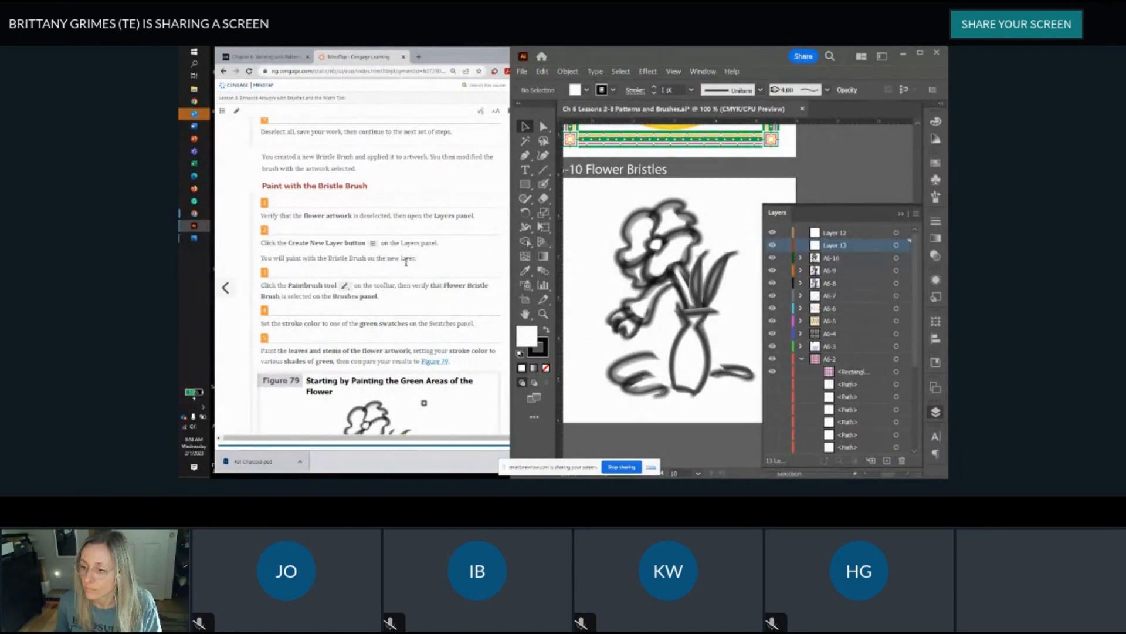
Step: Activate the Paintbrush tool and verify that the 4 mm Flower Bristles brush is selected
{"action": "scroll", "coordinate": [326, 273], "scroll_direction": "down", "scroll_amount": 1}
{"action": "scroll", "coordinate": [330, 277], "scroll_direction": "down", "scroll_amount": 1}
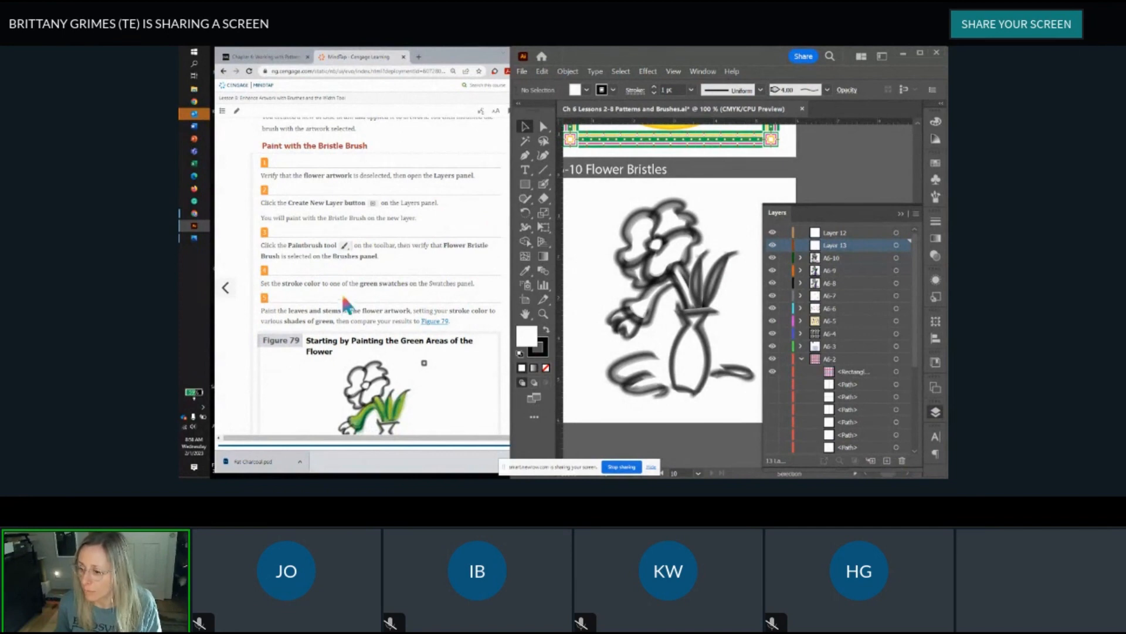
{"action": "scroll", "coordinate": [417, 259], "scroll_direction": "down", "scroll_amount": 2}
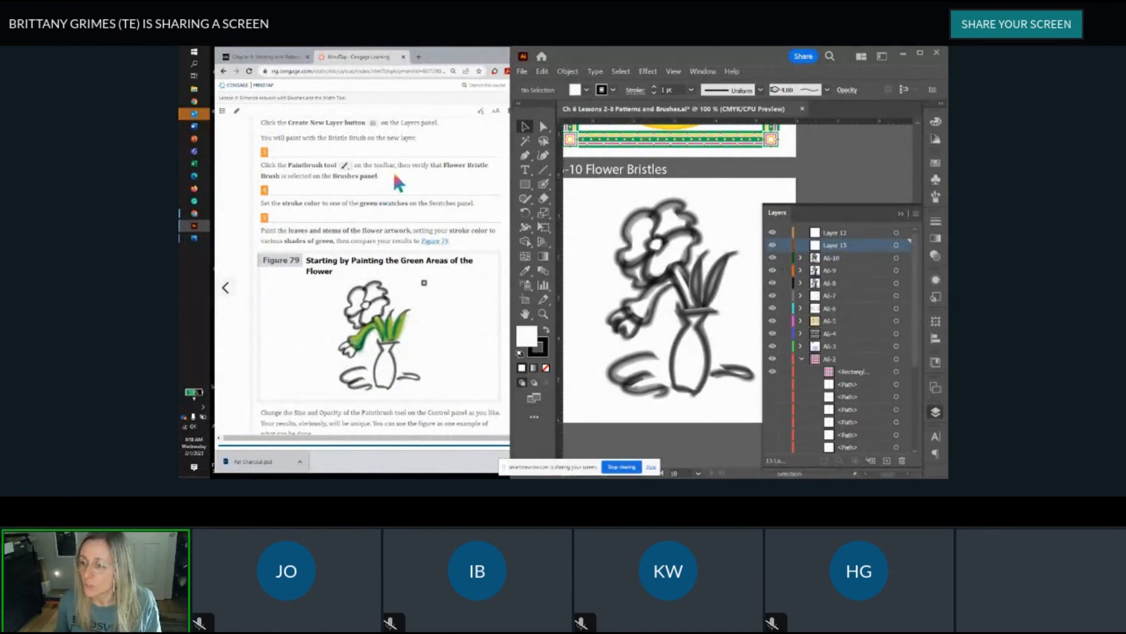
{"action": "scroll", "coordinate": [396, 171], "scroll_direction": "up", "scroll_amount": 1}
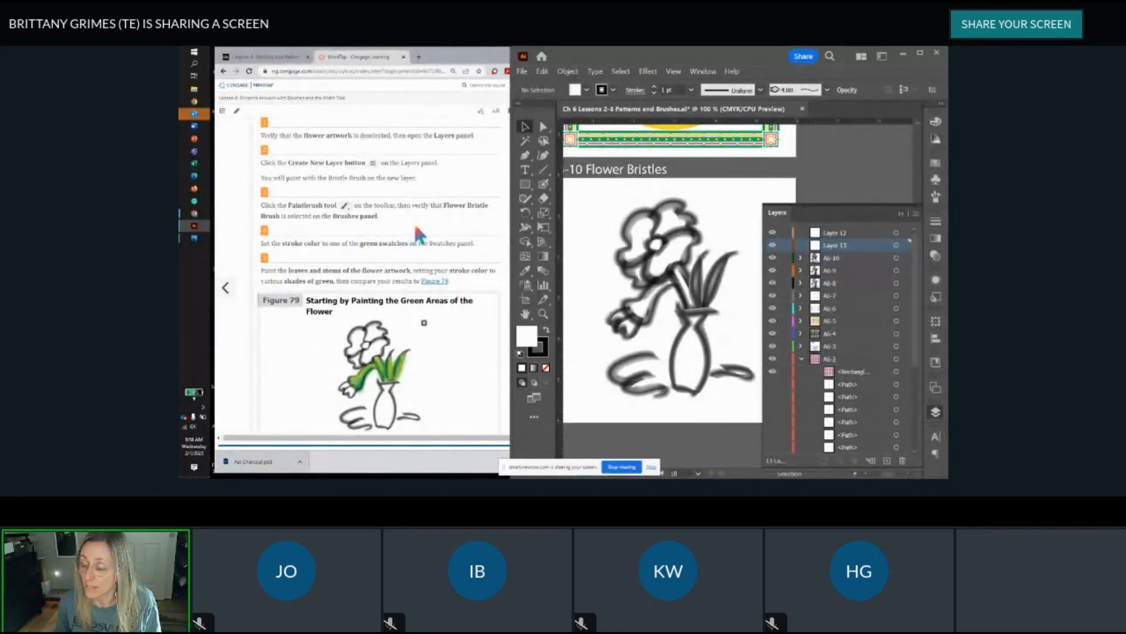
{"action": "left_click", "coordinate": [545, 187]}
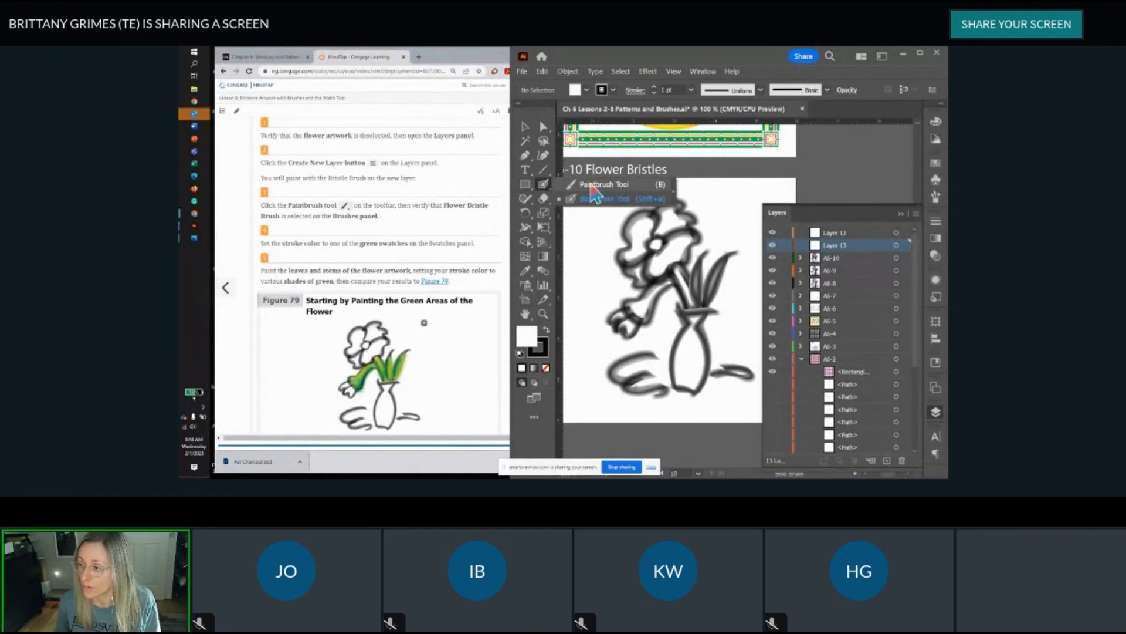
{"action": "left_click", "coordinate": [592, 186]}
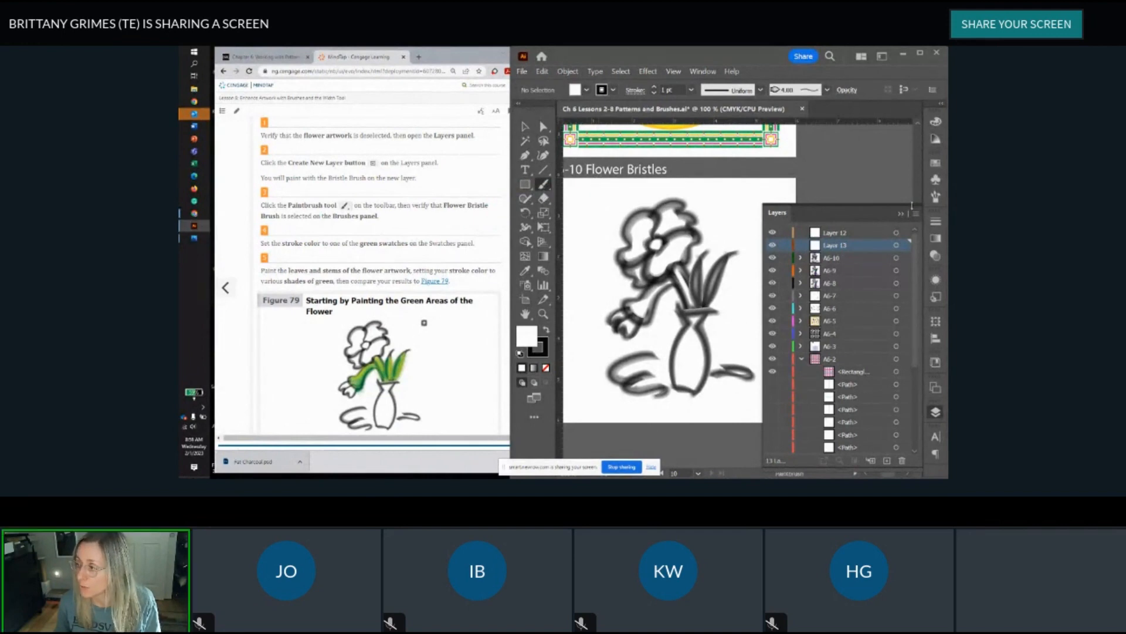
{"action": "left_click", "coordinate": [901, 215]}
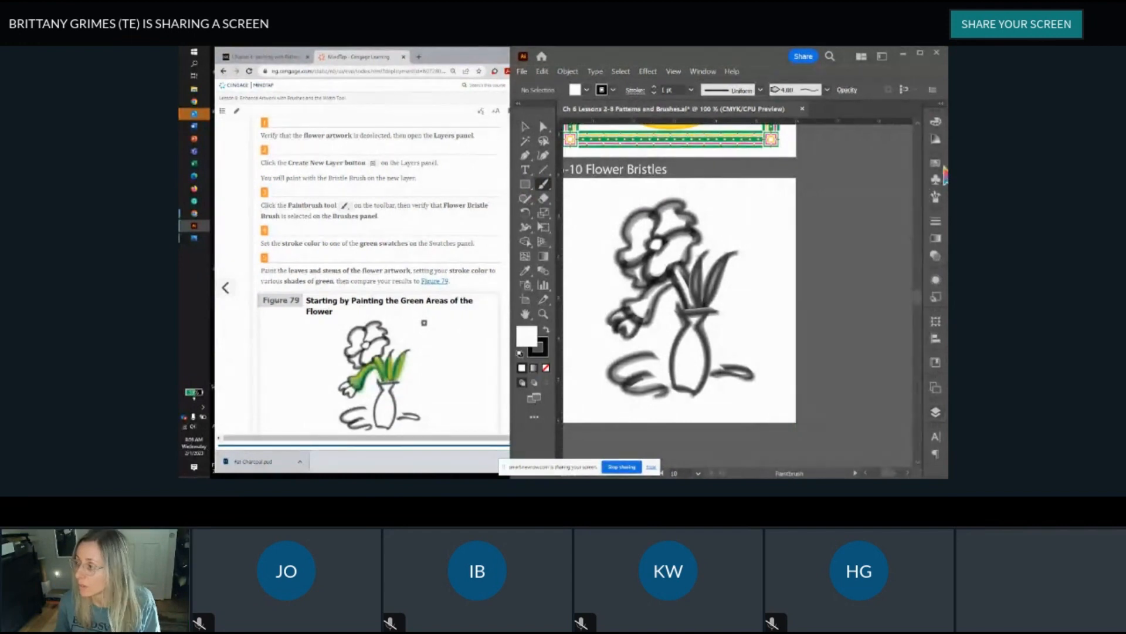
{"action": "left_click", "coordinate": [936, 197]}
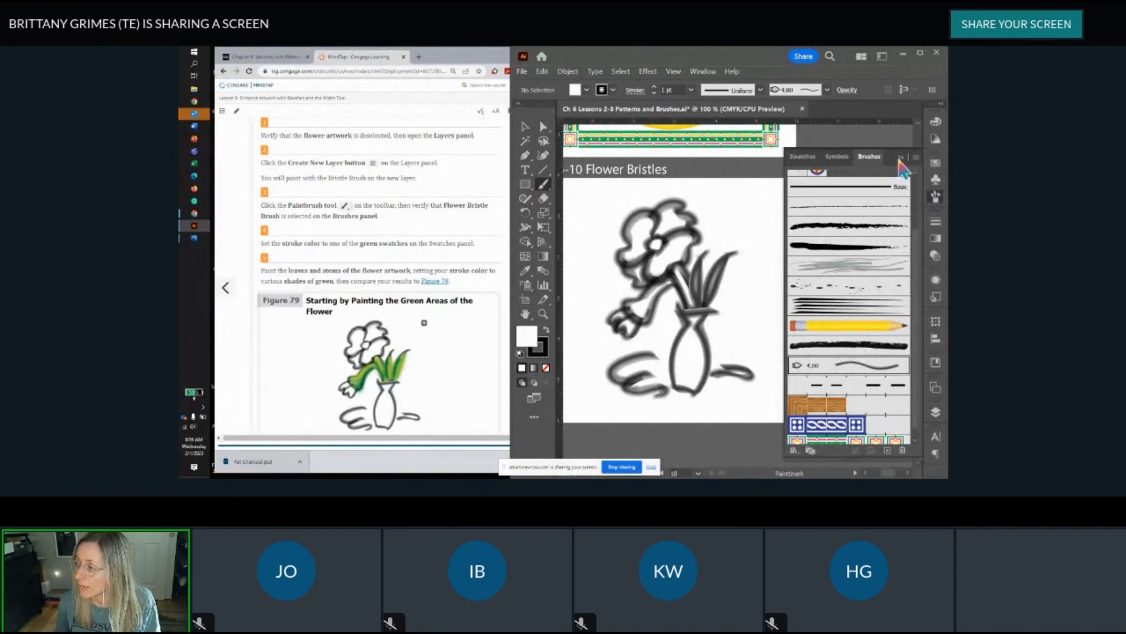
{"action": "left_click", "coordinate": [901, 166]}
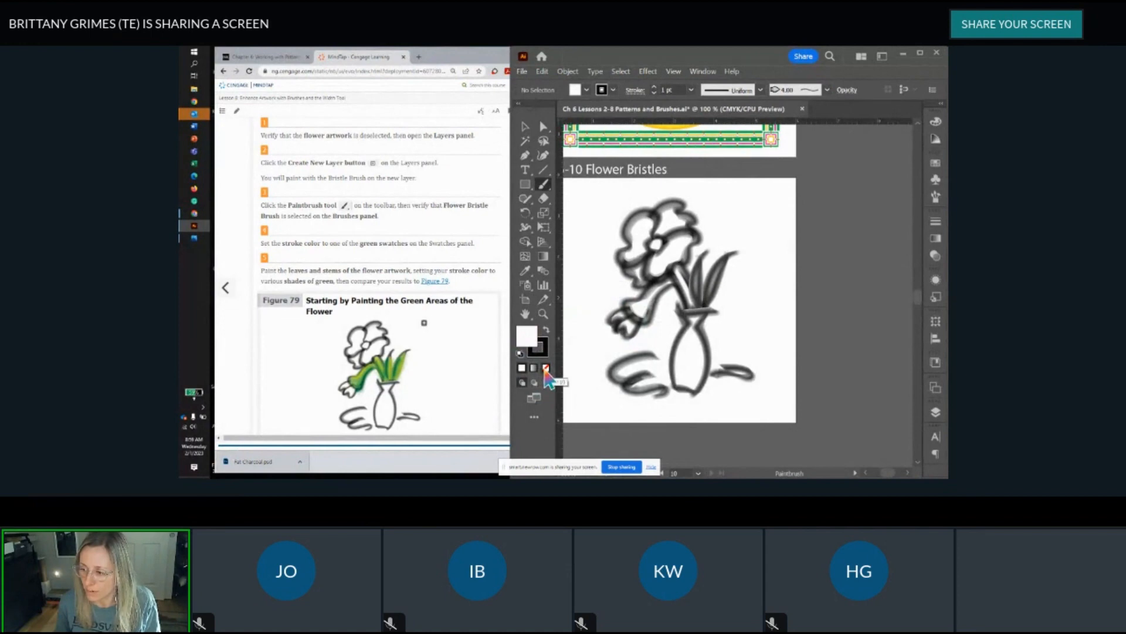
Step: Set the fill to none and the stroke color to dark green, then paint the leaves and stems of the A6-10 flower
{"action": "left_click", "coordinate": [545, 368]}
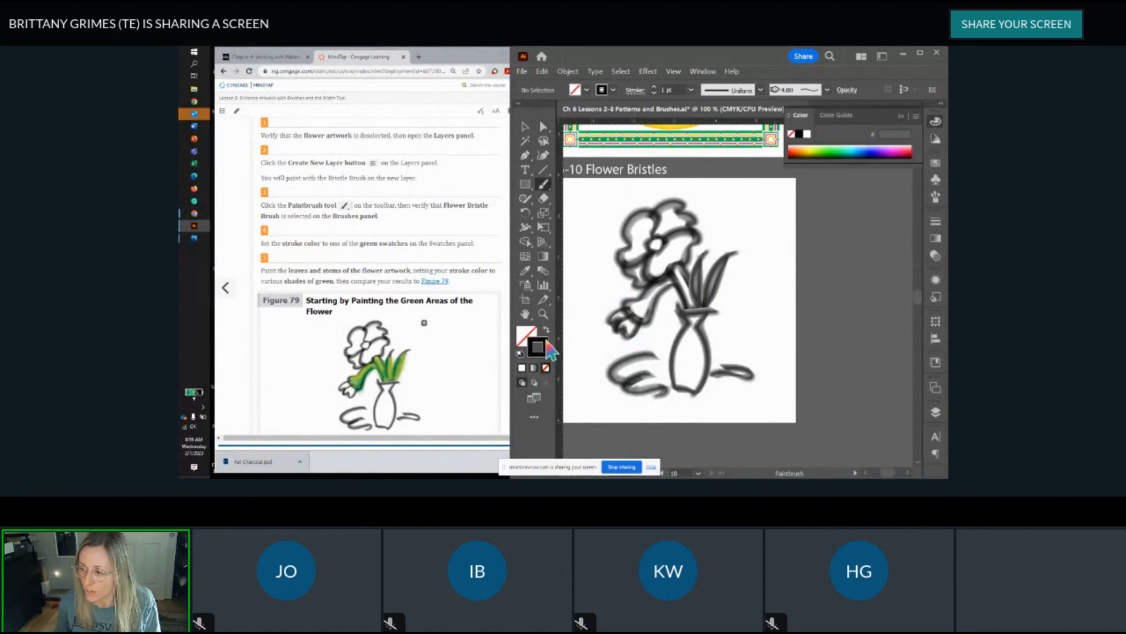
{"action": "left_click", "coordinate": [836, 149]}
{"action": "left_click_drag", "start_coordinate": [846, 162], "coordinate": [870, 235]}
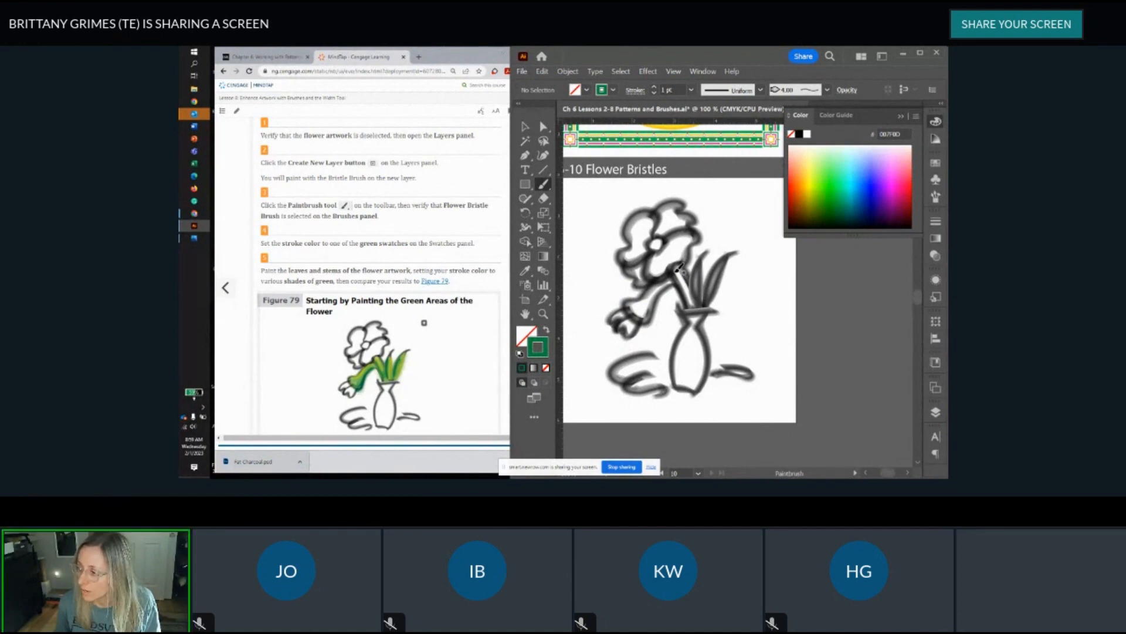
{"action": "mouse_move", "coordinate": [680, 271]}
{"action": "left_mouse_down"}
{"action": "mouse_move", "coordinate": [700, 300]}
{"action": "mouse_move", "coordinate": [690, 280]}
{"action": "left_mouse_up"}
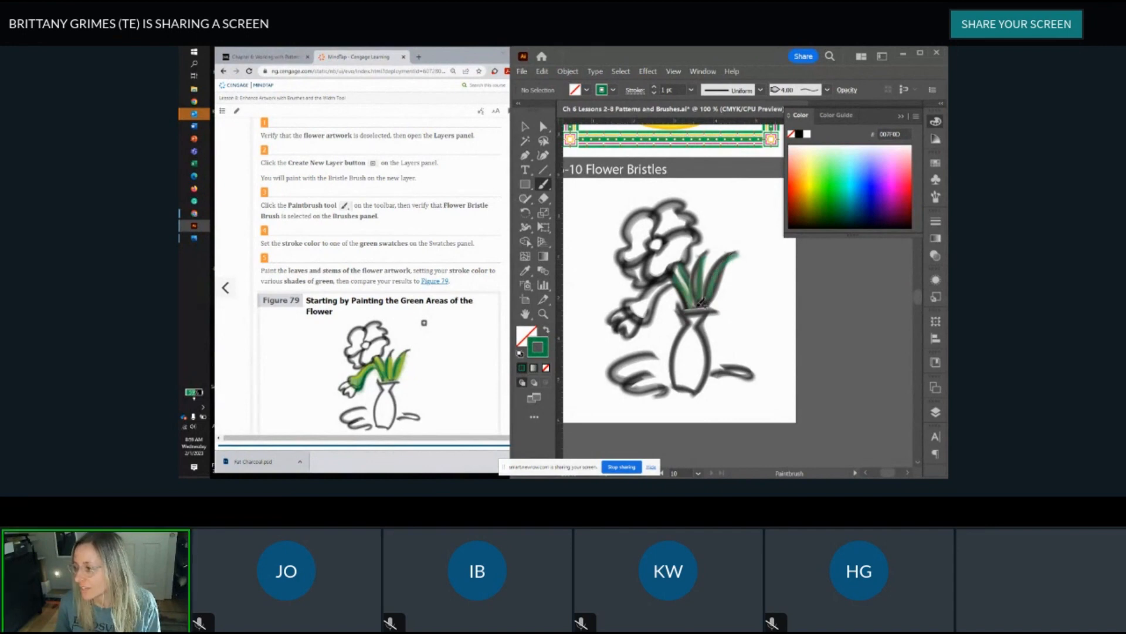
{"action": "mouse_move", "coordinate": [676, 276]}
{"action": "left_mouse_down"}
{"action": "mouse_move", "coordinate": [643, 311]}
{"action": "mouse_move", "coordinate": [672, 277]}
{"action": "mouse_move", "coordinate": [651, 310]}
{"action": "mouse_move", "coordinate": [698, 308]}
{"action": "mouse_move", "coordinate": [688, 264]}
{"action": "mouse_move", "coordinate": [696, 295]}
{"action": "left_mouse_up"}
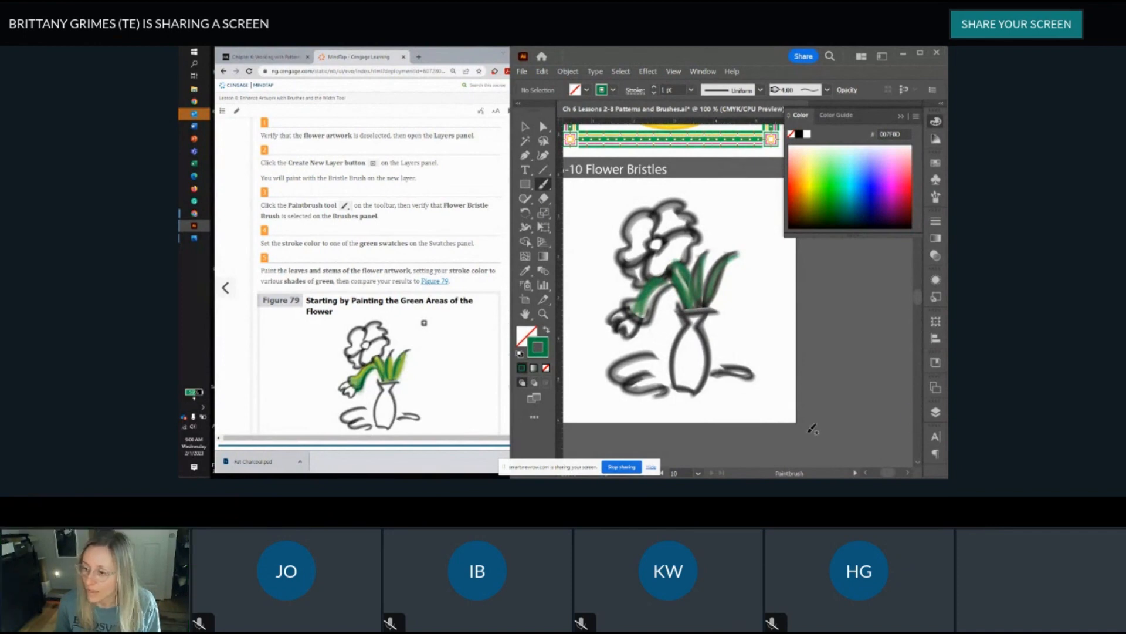
Step: Set the stroke color to light green and paint lighter shades over the flower's leaves and stems, using Figure 79 as reference
{"action": "scroll", "coordinate": [727, 267], "scroll_direction": "down", "scroll_amount": 1}
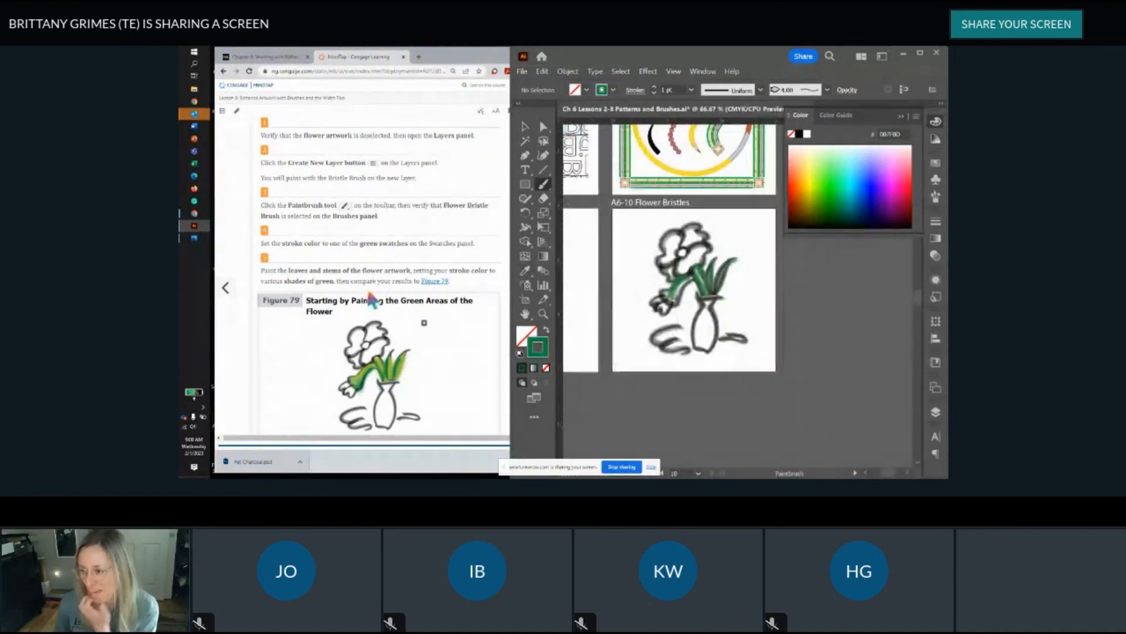
{"action": "scroll", "coordinate": [373, 300], "scroll_direction": "down", "scroll_amount": 3}
{"action": "scroll", "coordinate": [370, 301], "scroll_direction": "down", "scroll_amount": 1}
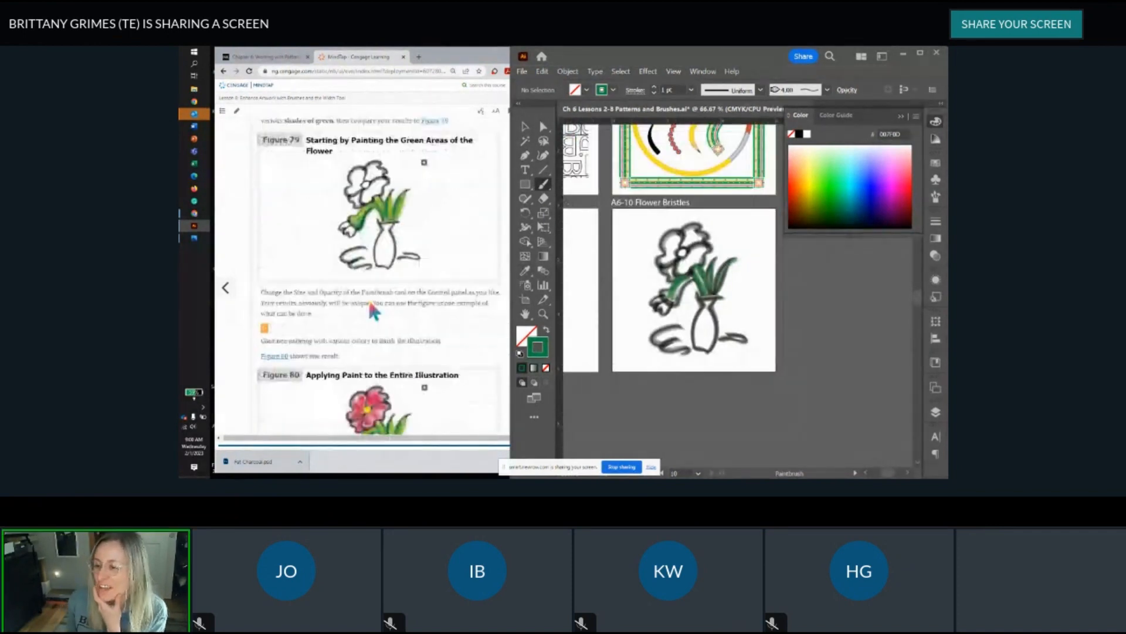
{"action": "scroll", "coordinate": [370, 301], "scroll_direction": "up", "scroll_amount": 2}
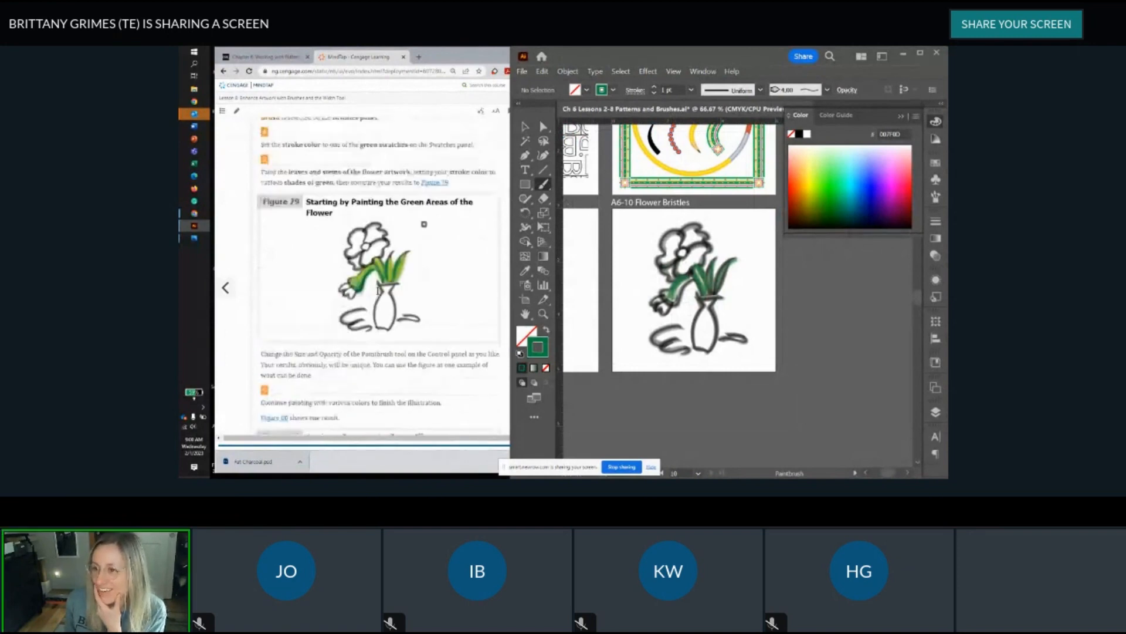
{"action": "left_click", "coordinate": [831, 178]}
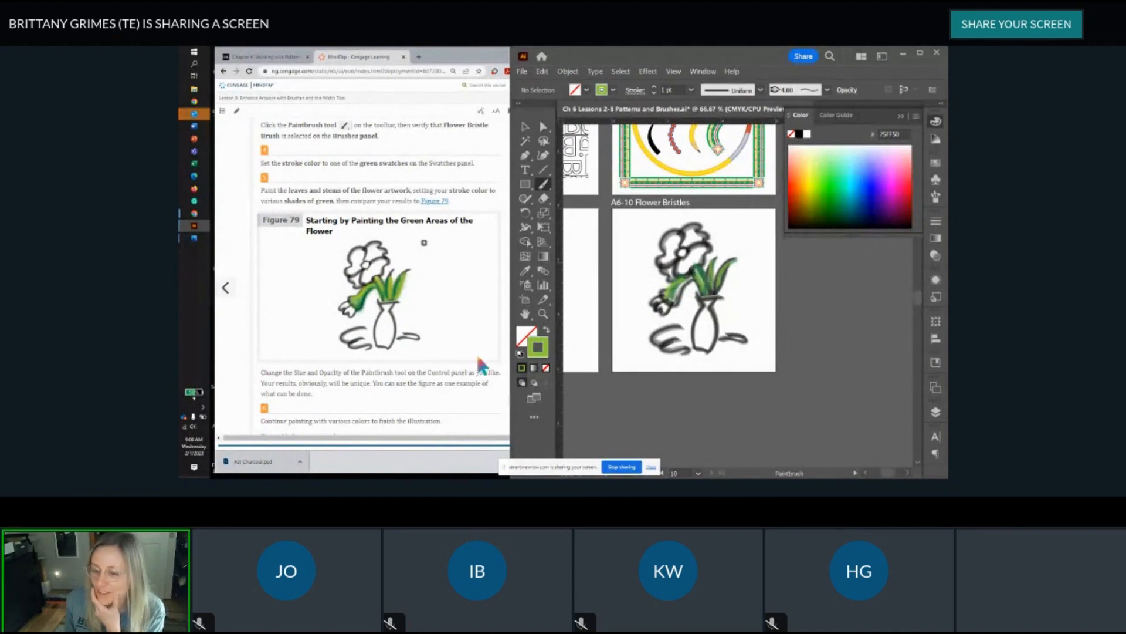
Step: Review the remaining painting instructions, including the full-color result in Figure 80 and the white highlights in Figure 81
{"action": "scroll", "coordinate": [370, 303], "scroll_direction": "down", "scroll_amount": 2}
{"action": "scroll", "coordinate": [346, 299], "scroll_direction": "up", "scroll_amount": 1}
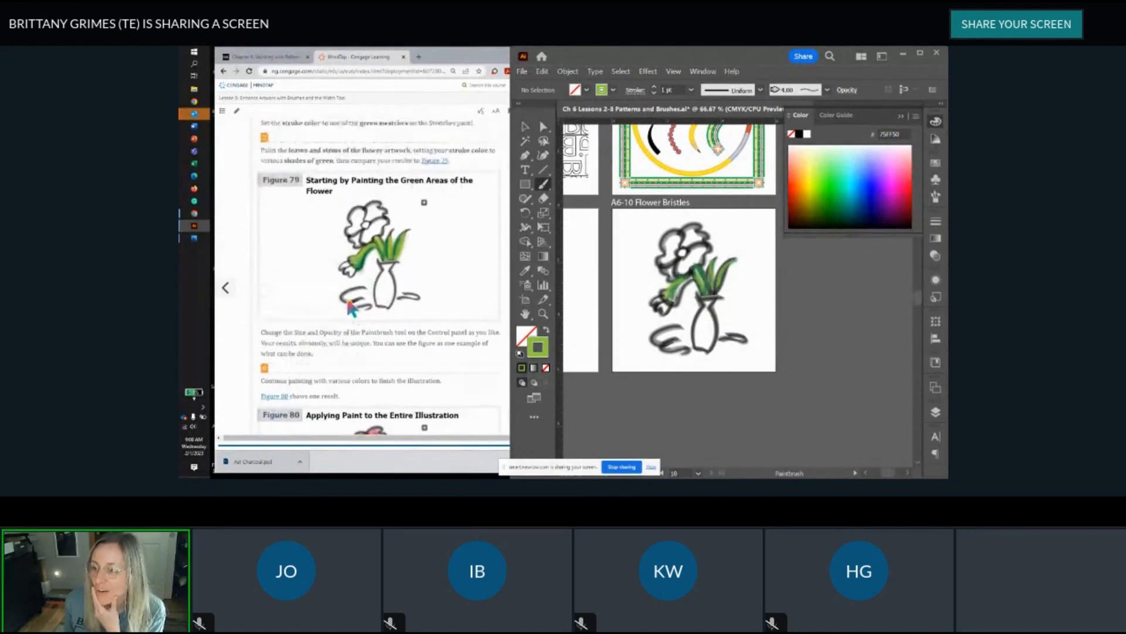
{"action": "scroll", "coordinate": [346, 296], "scroll_direction": "down", "scroll_amount": 1}
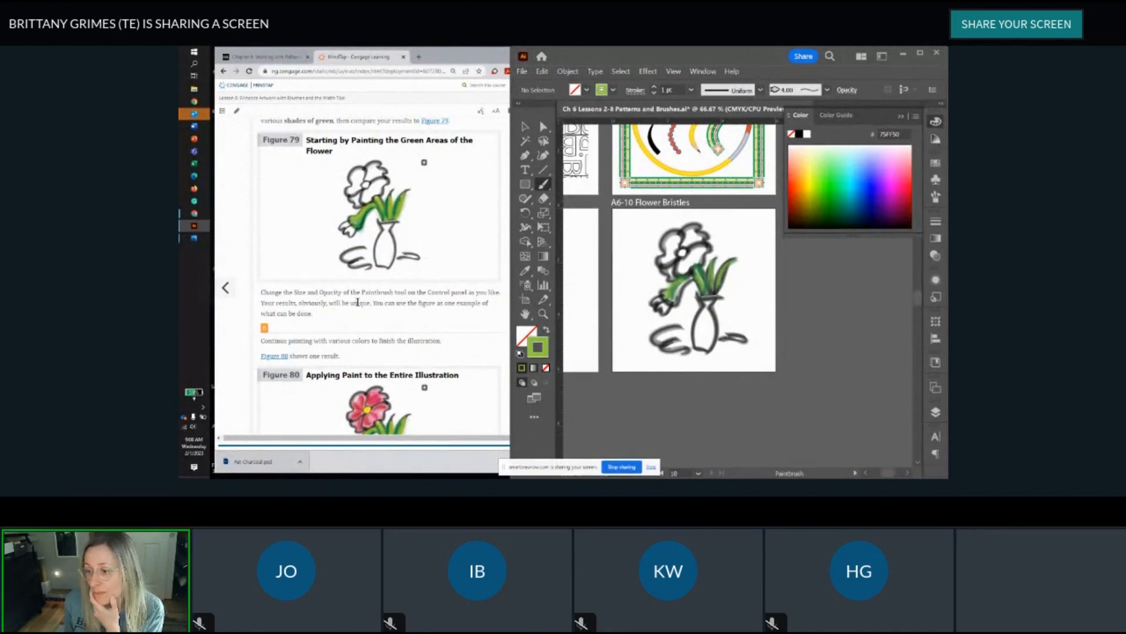
{"action": "scroll", "coordinate": [488, 305], "scroll_direction": "down", "scroll_amount": 2}
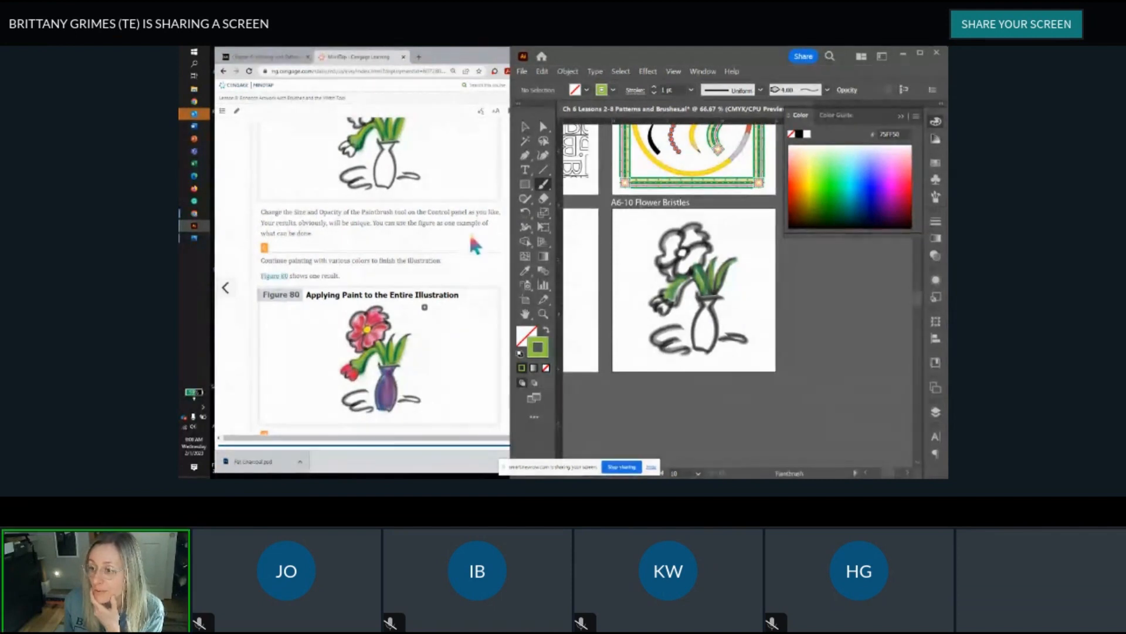
{"action": "scroll", "coordinate": [279, 255], "scroll_direction": "down", "scroll_amount": 3}
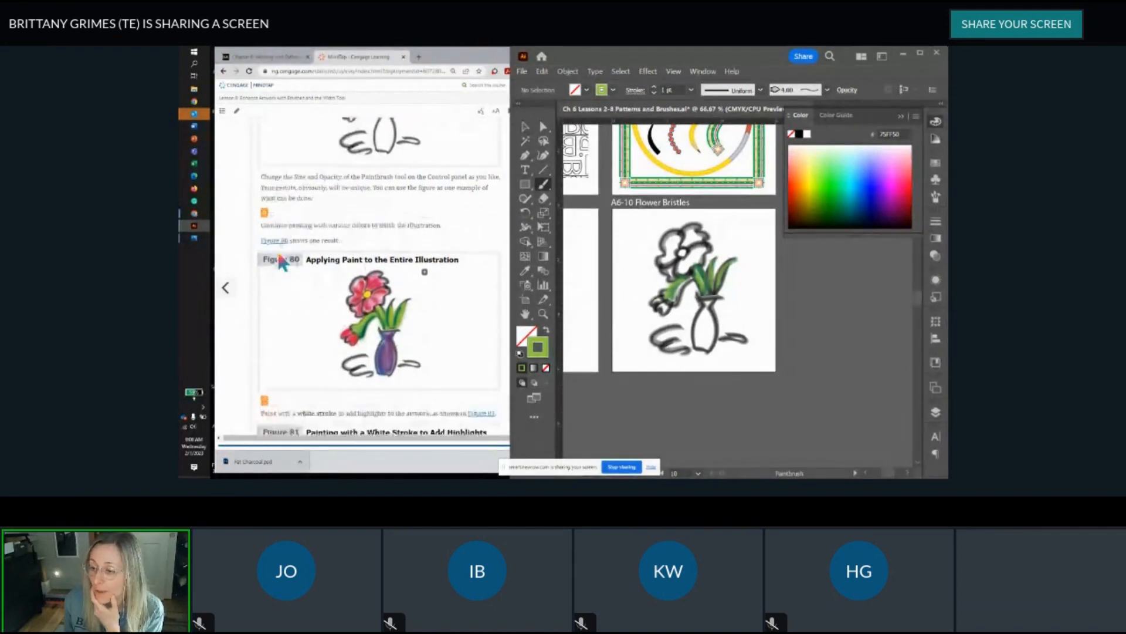
{"action": "scroll", "coordinate": [272, 255], "scroll_direction": "down", "scroll_amount": 3}
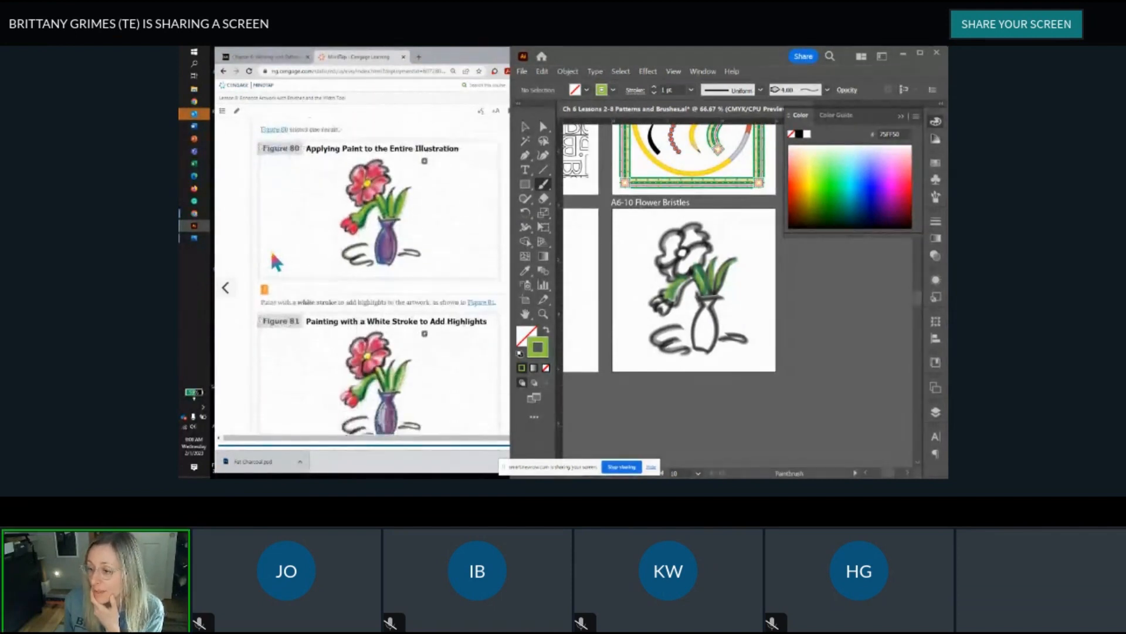
{"action": "scroll", "coordinate": [276, 258], "scroll_direction": "up", "scroll_amount": 3}
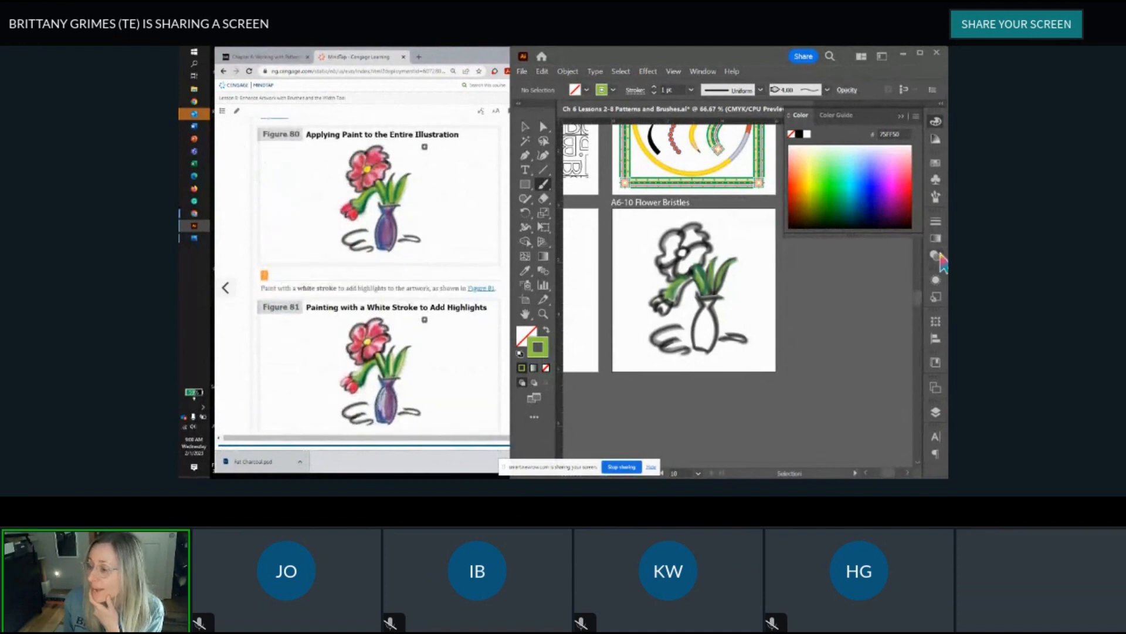
Step: Set the stroke color to purple and the stroke weight to 0.5 pt, then paint inside the lower petals of the large flower
{"action": "left_click", "coordinate": [889, 176]}
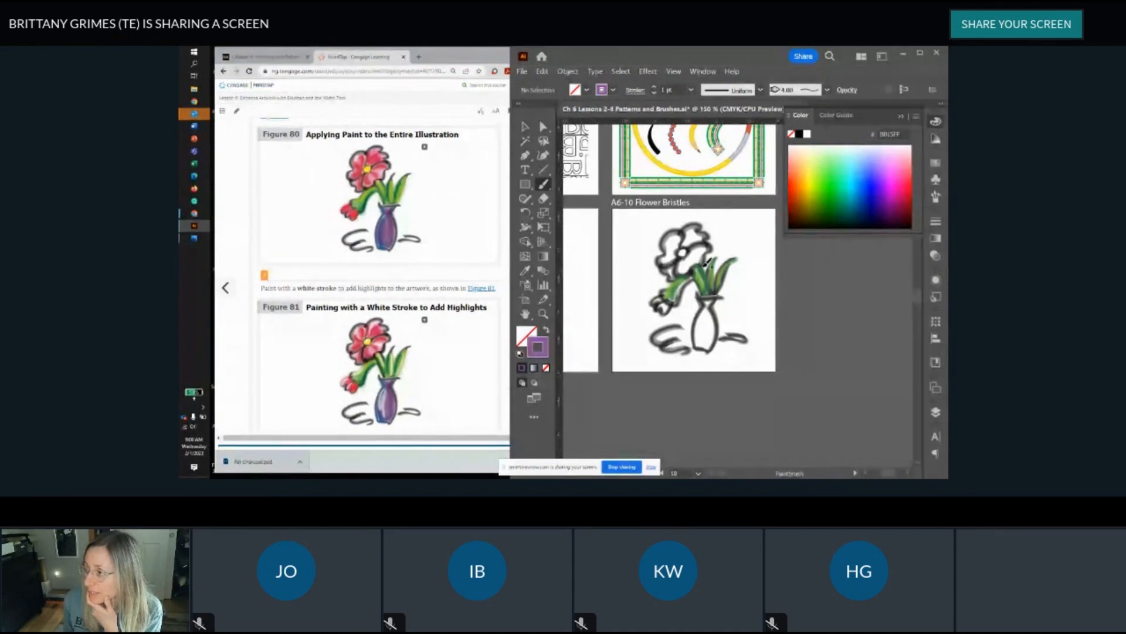
{"action": "key", "text": "ctrl+0"}
{"action": "left_click", "coordinate": [654, 93]}
{"action": "left_click", "coordinate": [654, 93]}
{"action": "left_click", "coordinate": [655, 93]}
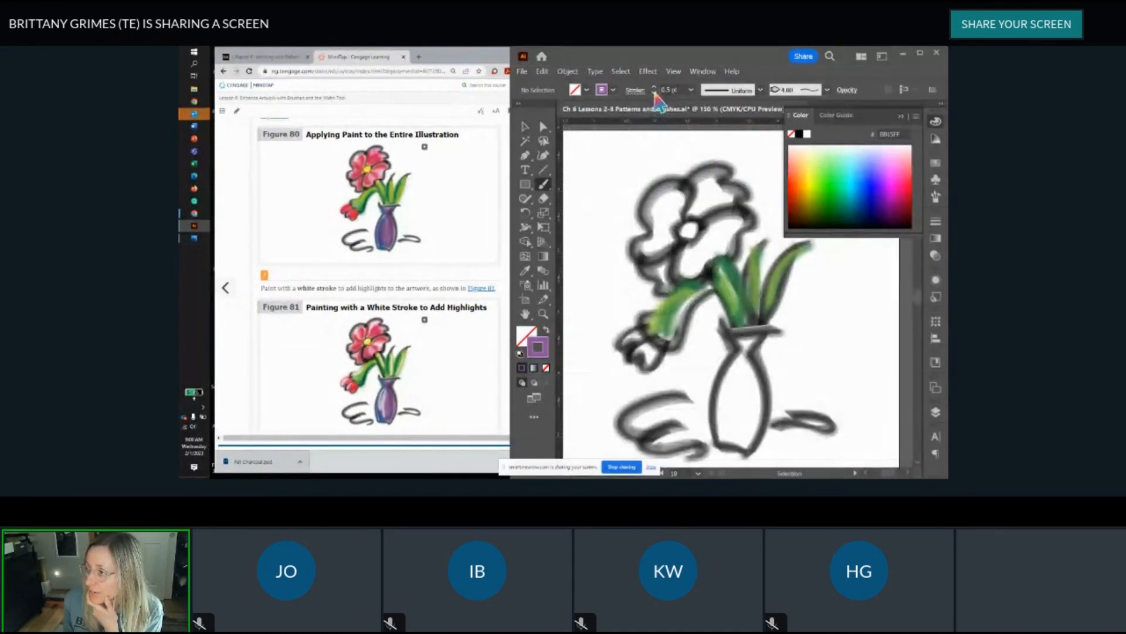
{"action": "mouse_move", "coordinate": [685, 269]}
{"action": "left_mouse_down"}
{"action": "mouse_move", "coordinate": [708, 254]}
{"action": "mouse_move", "coordinate": [701, 240]}
{"action": "mouse_move", "coordinate": [717, 223]}
{"action": "mouse_move", "coordinate": [738, 222]}
{"action": "mouse_move", "coordinate": [711, 249]}
{"action": "mouse_move", "coordinate": [731, 239]}
{"action": "left_mouse_up"}
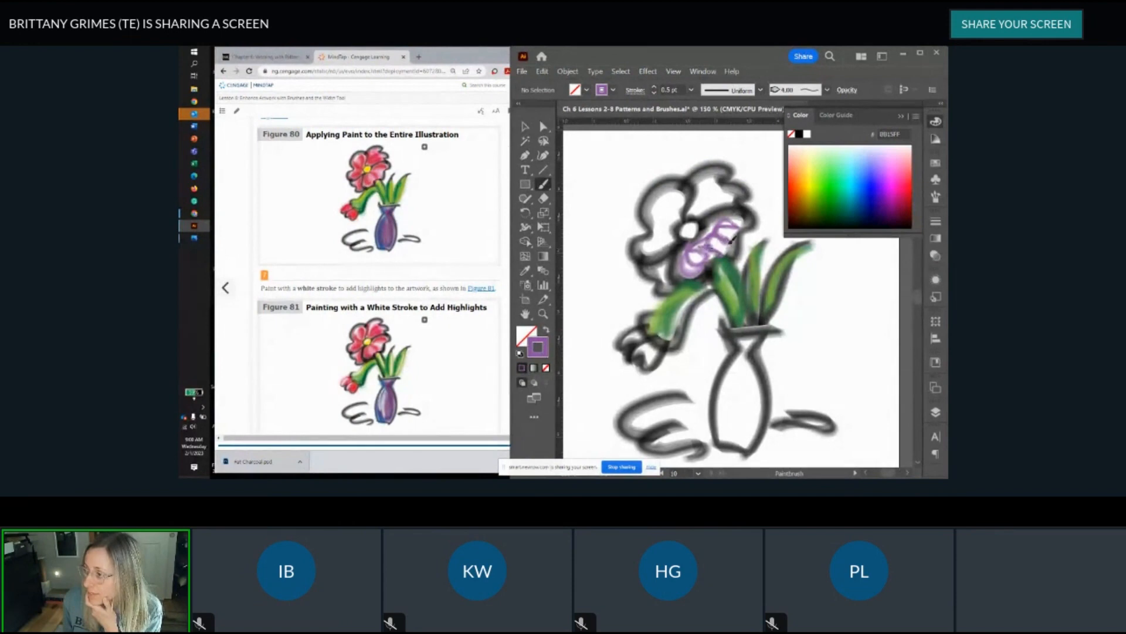
Step: Try stroke weights of 1 pt and 0.75 pt for the purple brush, then set the weight to 2 pt
{"action": "left_click", "coordinate": [654, 87]}
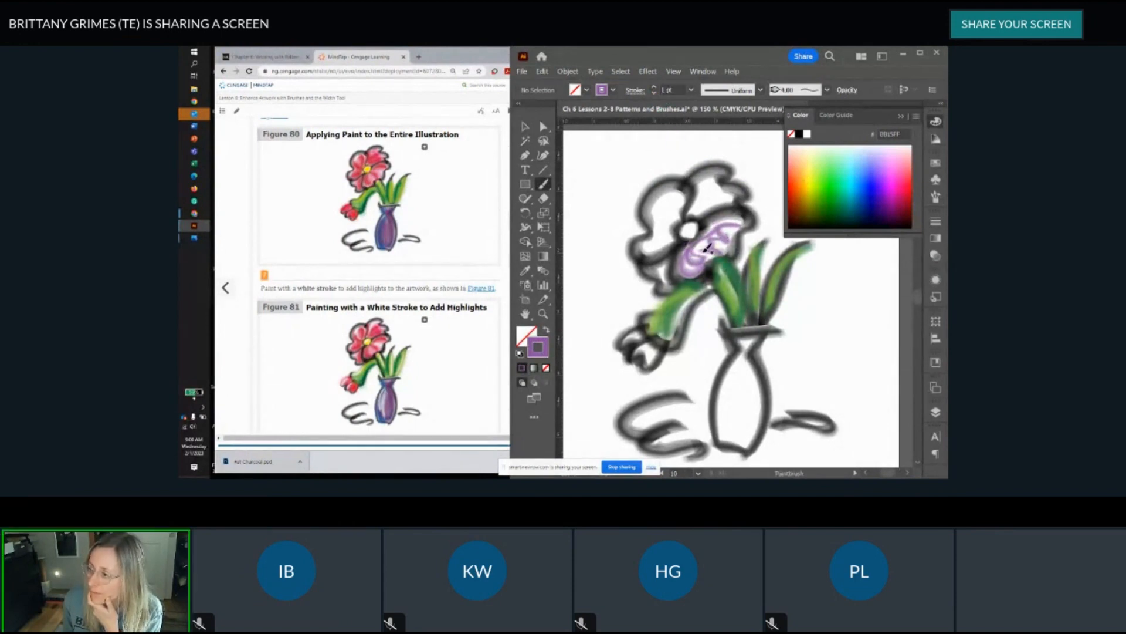
{"action": "left_click", "coordinate": [654, 93]}
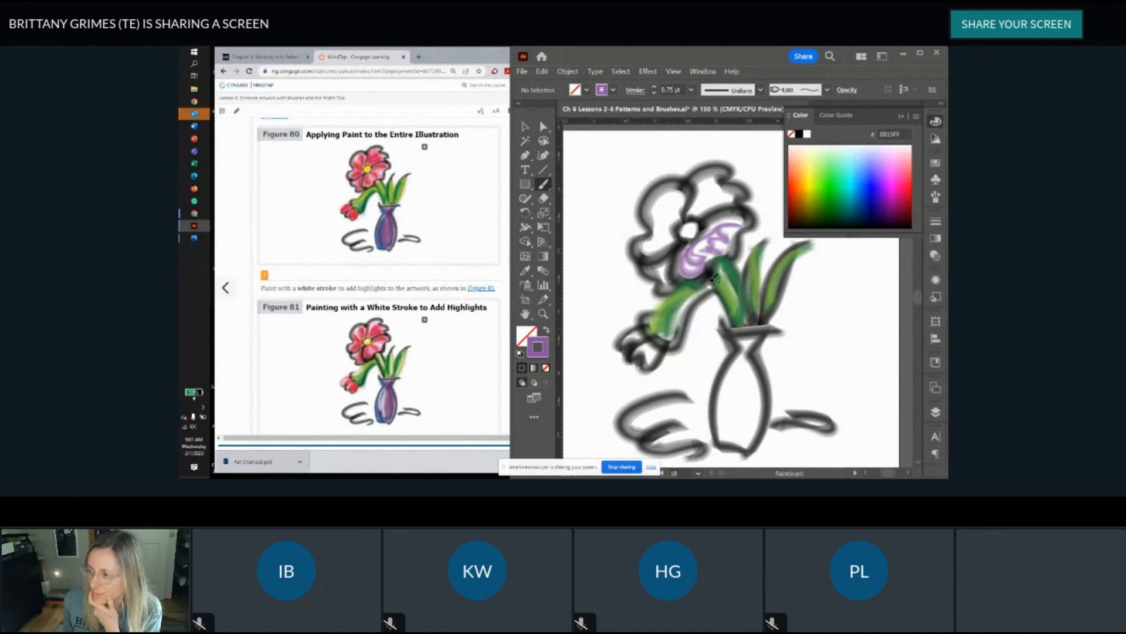
{"action": "left_click", "coordinate": [654, 87]}
{"action": "left_click", "coordinate": [654, 87]}
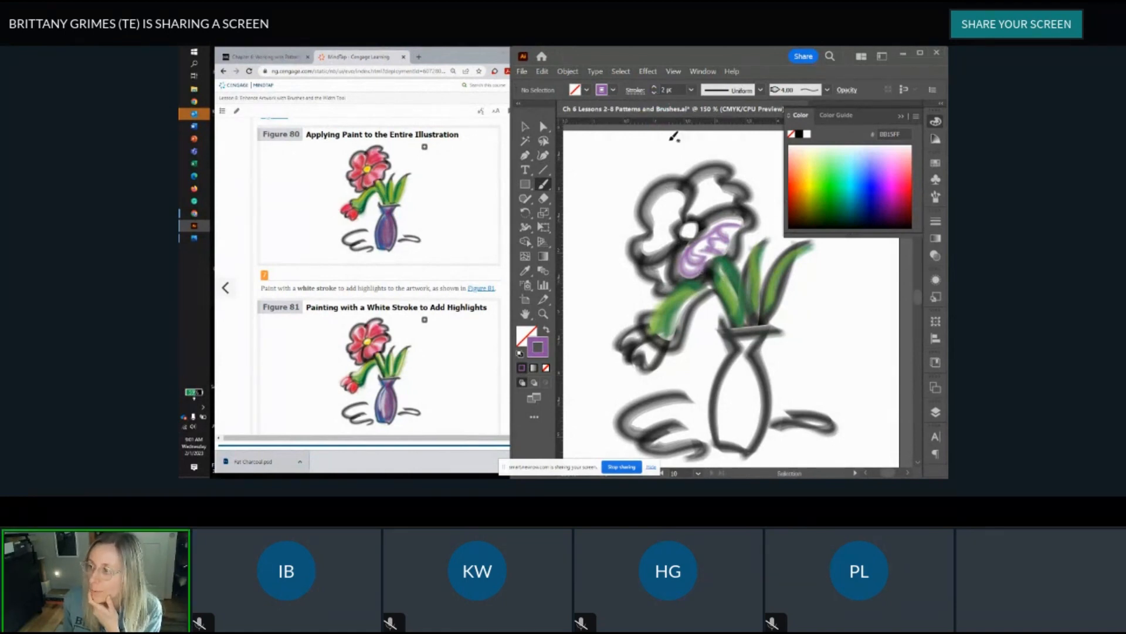
Step: Paint the remaining upper and left petals of the large flower with the 2 pt purple brush stroke
{"action": "mouse_move", "coordinate": [695, 258]}
{"action": "left_mouse_down"}
{"action": "mouse_move", "coordinate": [749, 235]}
{"action": "mouse_move", "coordinate": [730, 218]}
{"action": "mouse_move", "coordinate": [730, 182]}
{"action": "mouse_move", "coordinate": [675, 220]}
{"action": "mouse_move", "coordinate": [707, 189]}
{"action": "left_mouse_up"}
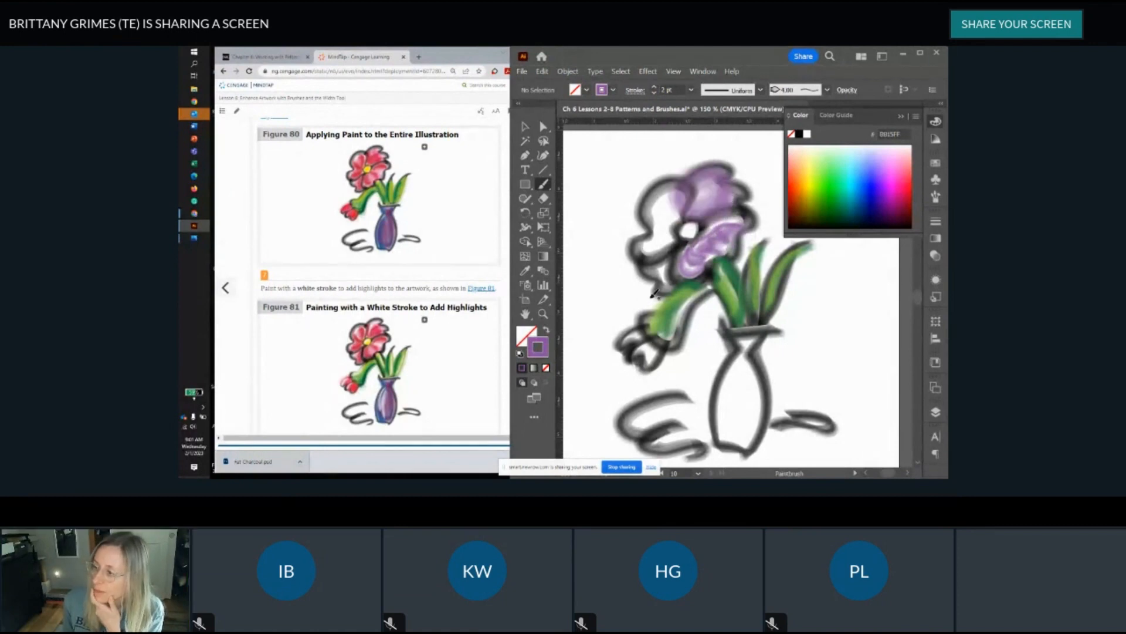
{"action": "mouse_move", "coordinate": [671, 253]}
{"action": "left_mouse_down"}
{"action": "mouse_move", "coordinate": [657, 228]}
{"action": "mouse_move", "coordinate": [664, 211]}
{"action": "mouse_move", "coordinate": [642, 188]}
{"action": "mouse_move", "coordinate": [636, 234]}
{"action": "mouse_move", "coordinate": [665, 230]}
{"action": "left_mouse_up"}
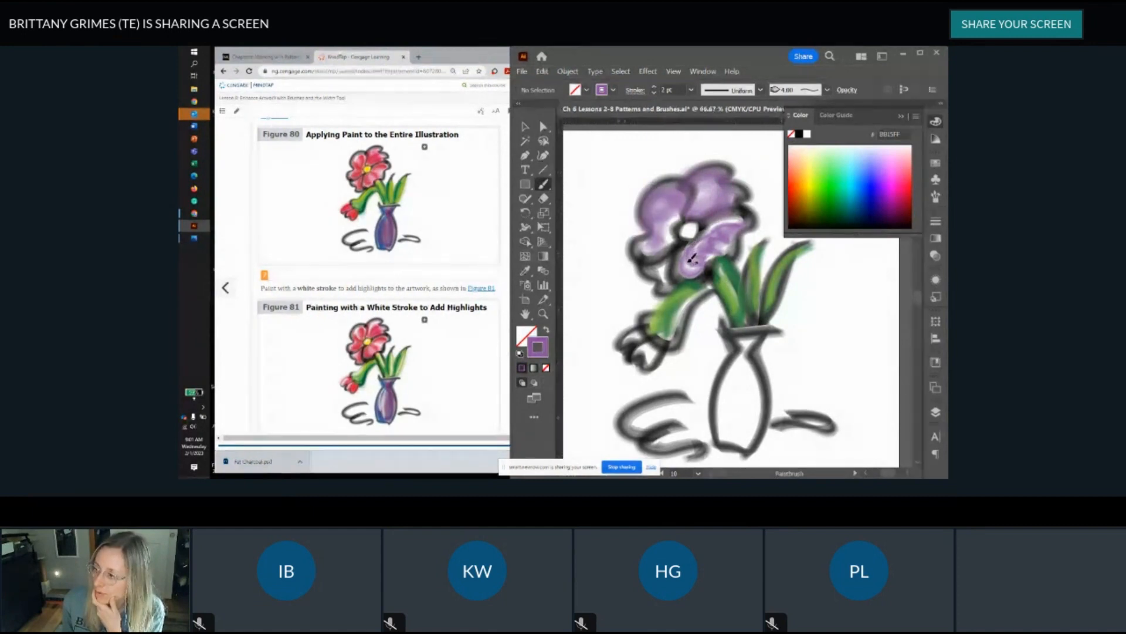
{"action": "key", "text": "ctrl+minus"}
Step: Read on through the Figure 82 instructions, set the stroke color to dark purple, and paint the inside of the vase
{"action": "scroll", "coordinate": [324, 288], "scroll_direction": "down", "scroll_amount": 5}
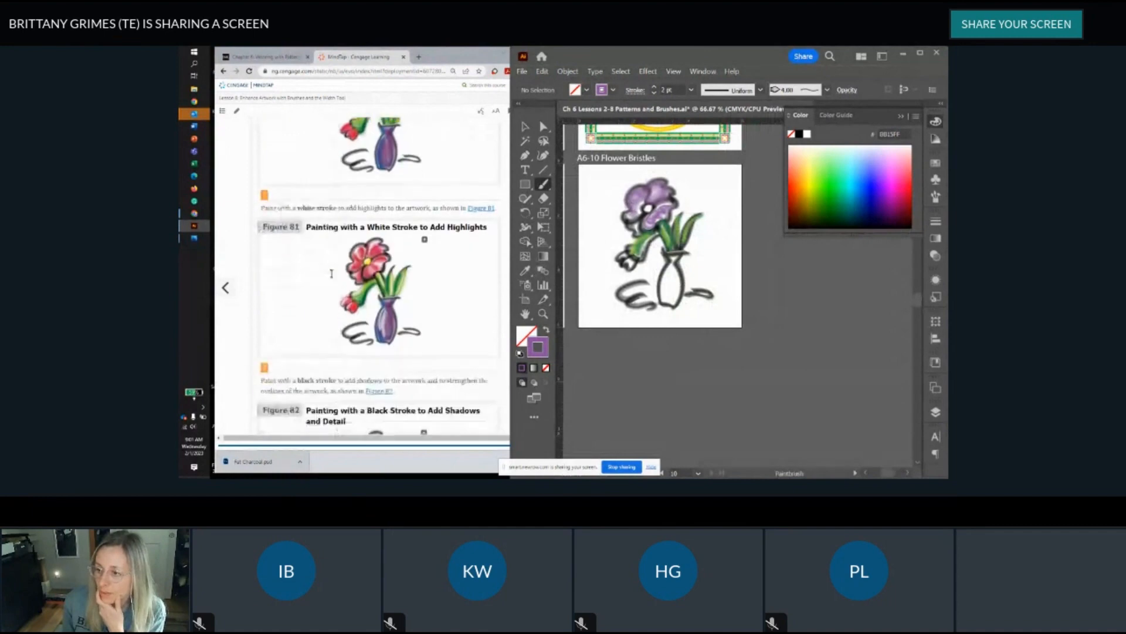
{"action": "scroll", "coordinate": [332, 273], "scroll_direction": "down", "scroll_amount": 3}
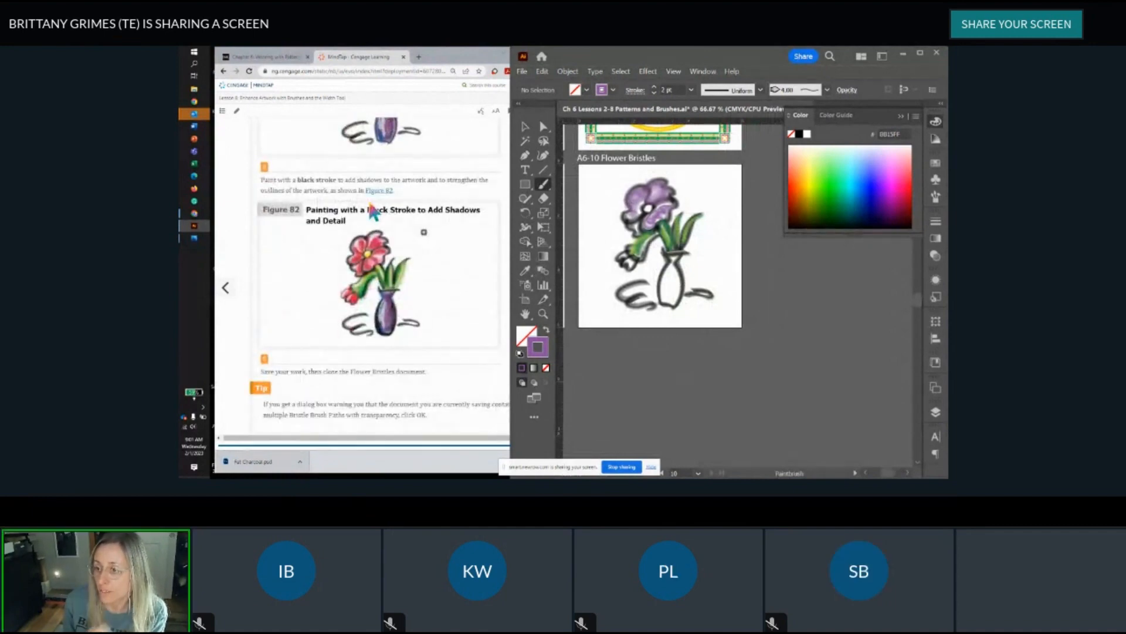
{"action": "scroll", "coordinate": [373, 273], "scroll_direction": "down", "scroll_amount": 1}
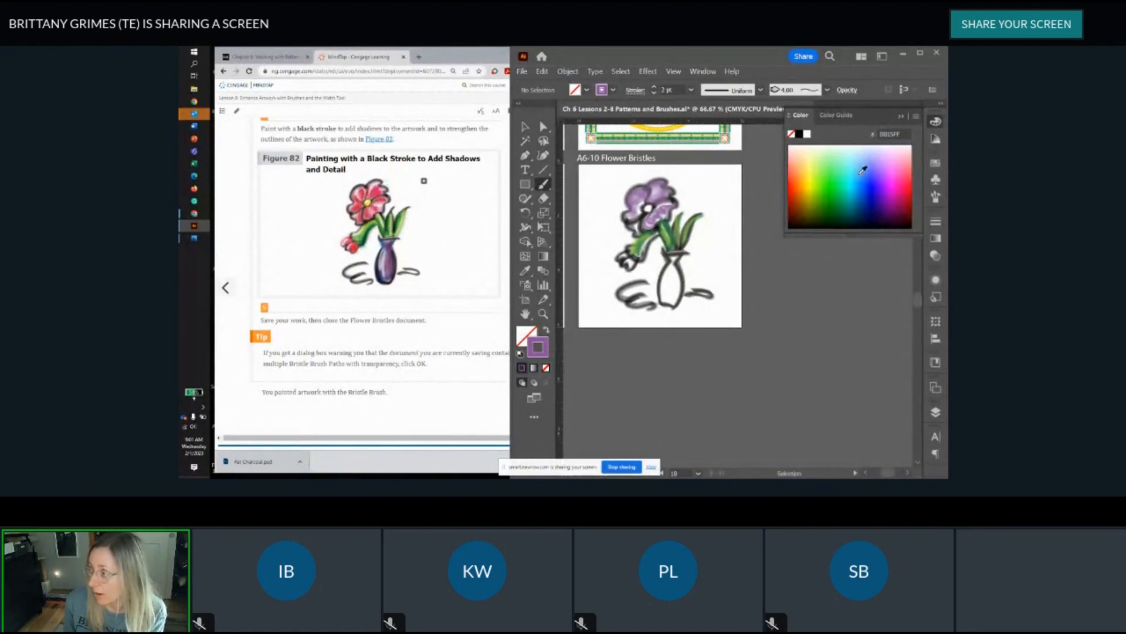
{"action": "left_click", "coordinate": [883, 201]}
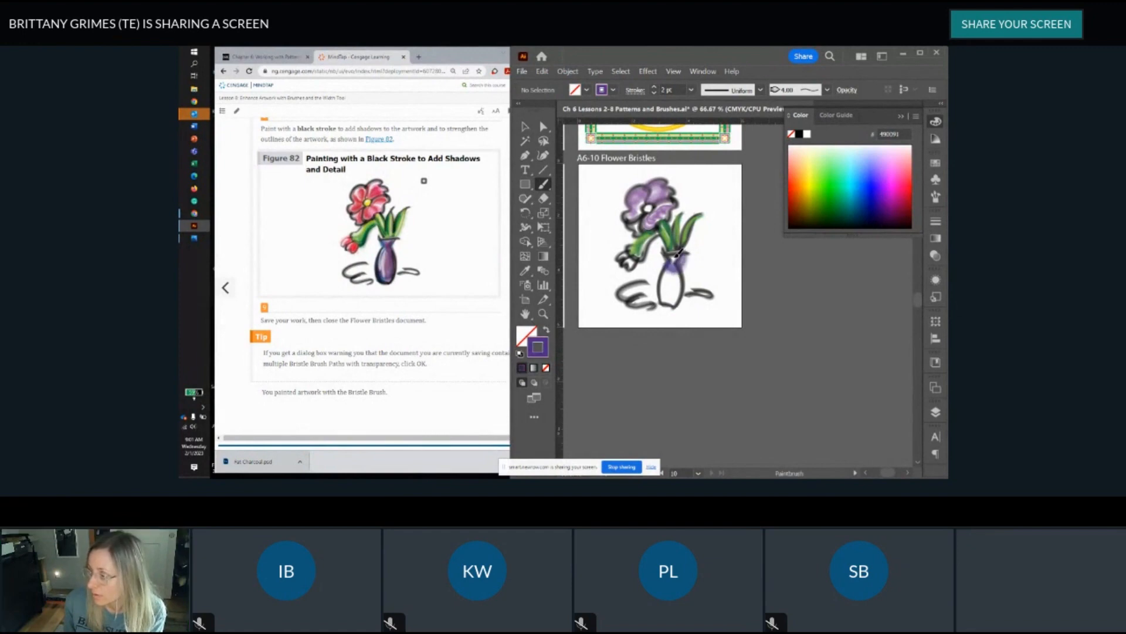
{"action": "mouse_move", "coordinate": [683, 251]}
{"action": "left_mouse_down"}
{"action": "mouse_move", "coordinate": [666, 302]}
{"action": "mouse_move", "coordinate": [681, 305]}
{"action": "mouse_move", "coordinate": [680, 274]}
{"action": "mouse_move", "coordinate": [669, 293]}
{"action": "mouse_move", "coordinate": [676, 282]}
{"action": "left_mouse_up"}
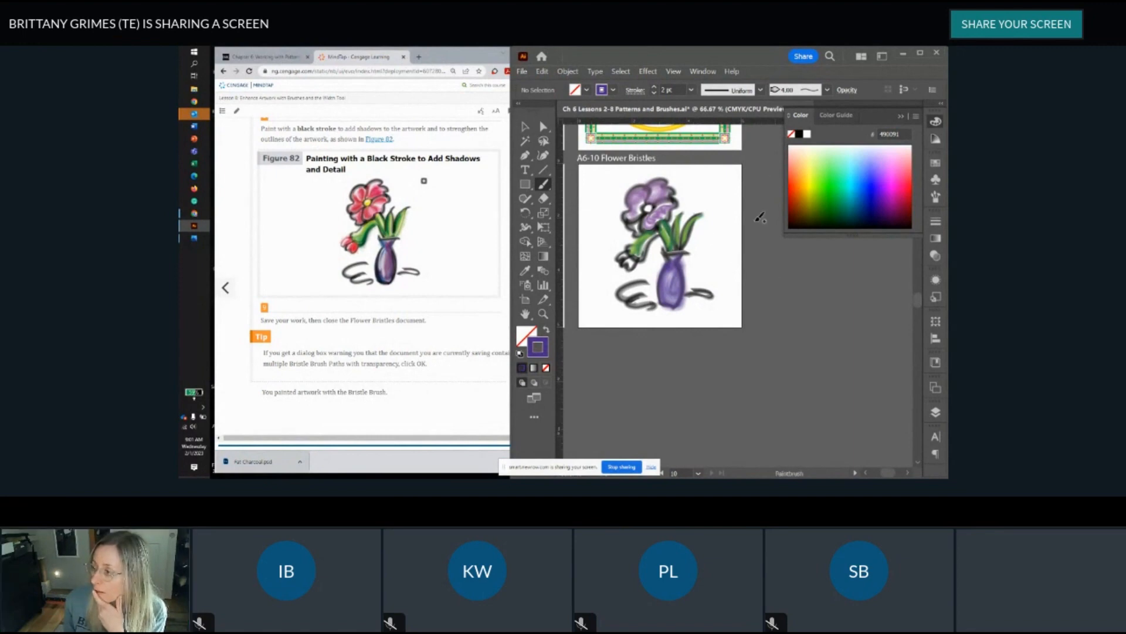
Step: Set the stroke color to white and the stroke weight to 0.5 pt, then paint highlights along the left side of the vase
{"action": "left_click", "coordinate": [807, 134]}
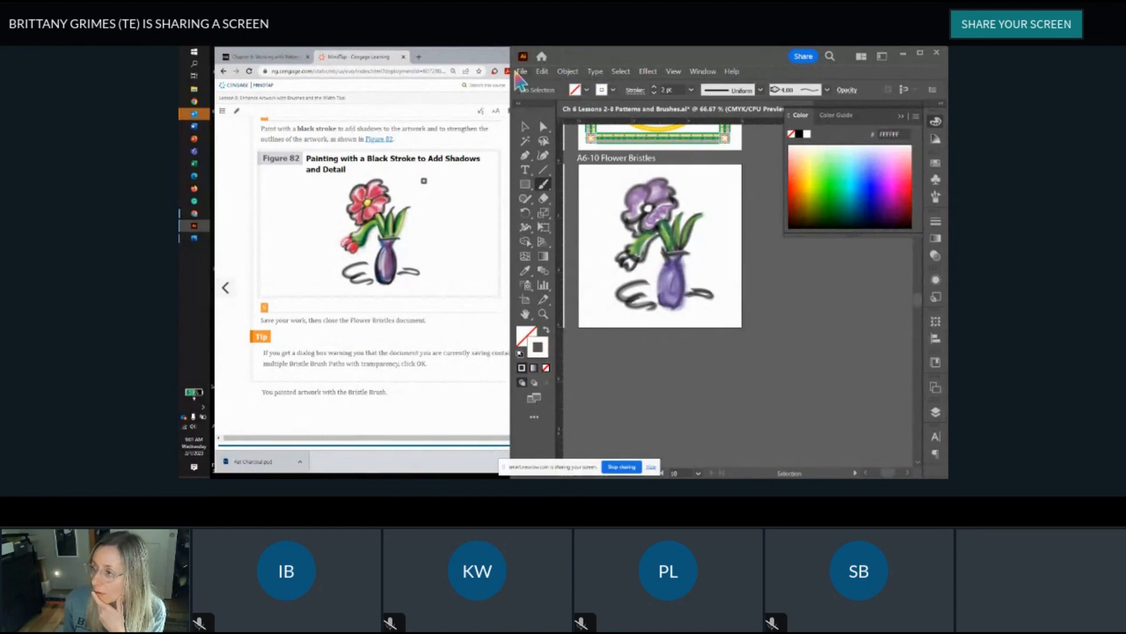
{"action": "left_click", "coordinate": [541, 73]}
{"action": "left_click", "coordinate": [644, 107]}
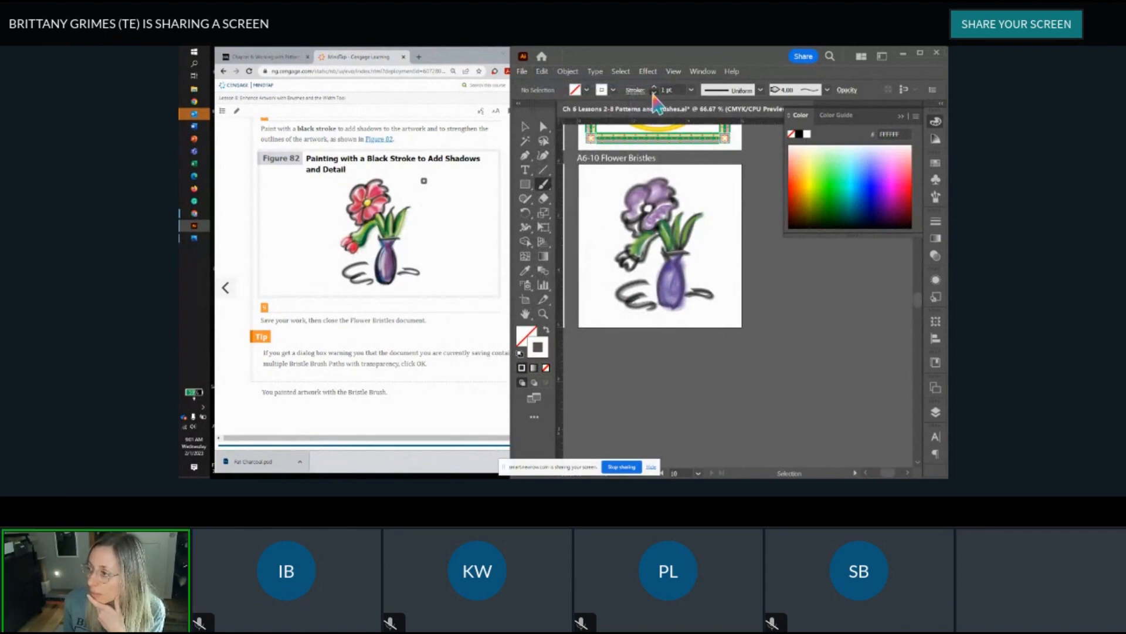
{"action": "left_click", "coordinate": [653, 93]}
{"action": "left_click", "coordinate": [653, 93]}
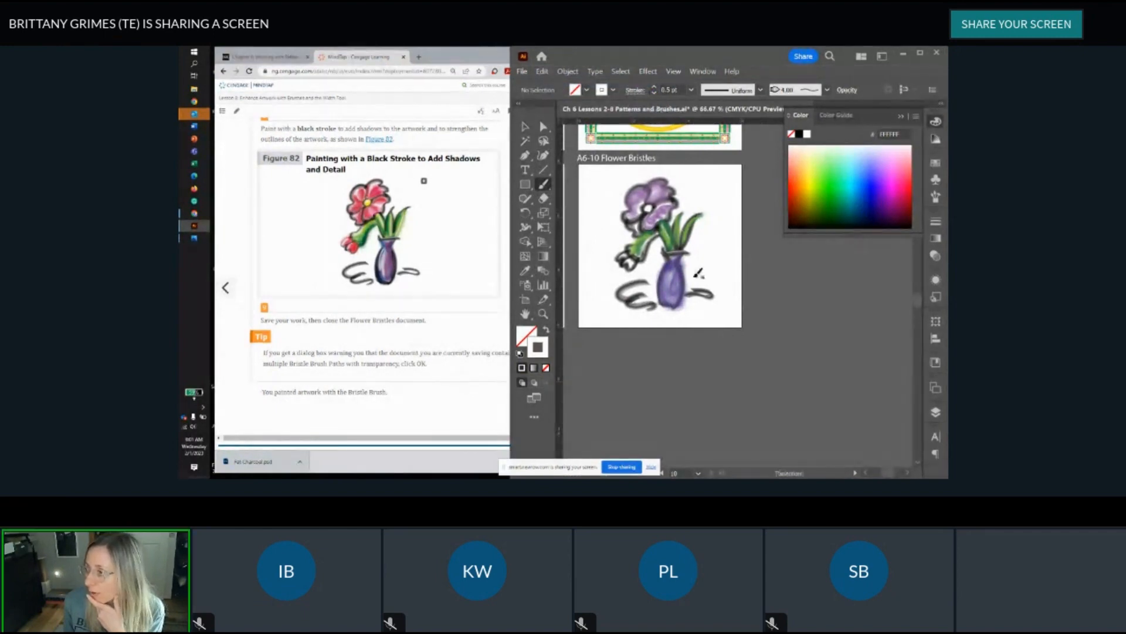
{"action": "scroll", "coordinate": [677, 280], "scroll_direction": "up", "scroll_amount": 5}
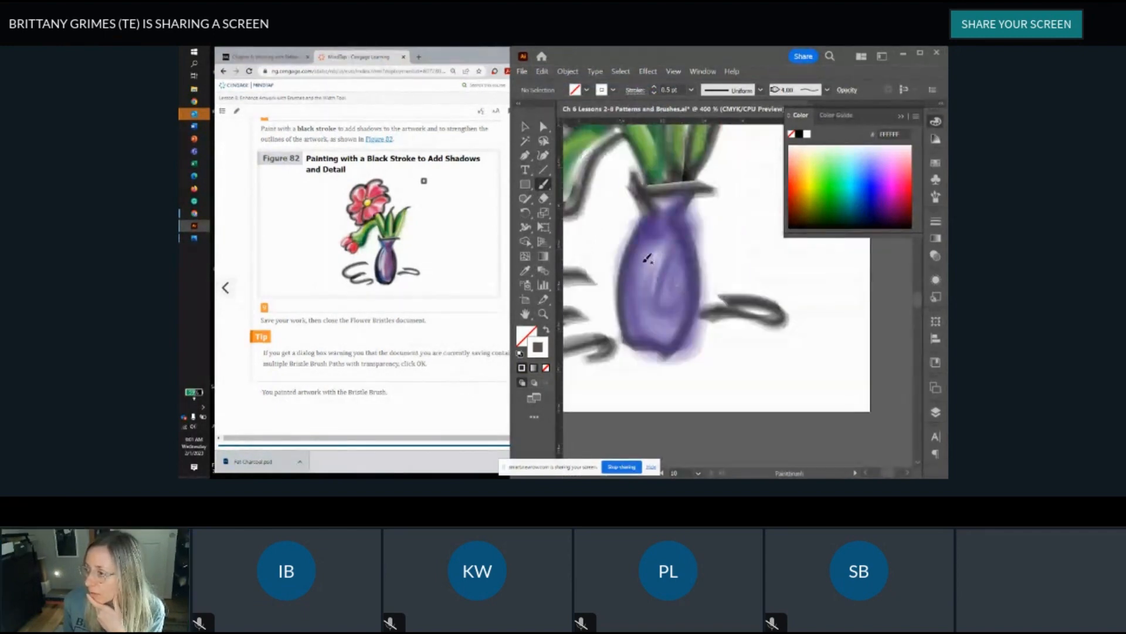
{"action": "scroll", "coordinate": [647, 258], "scroll_direction": "up", "scroll_amount": 2}
{"action": "scroll", "coordinate": [640, 223], "scroll_direction": "down", "scroll_amount": 1}
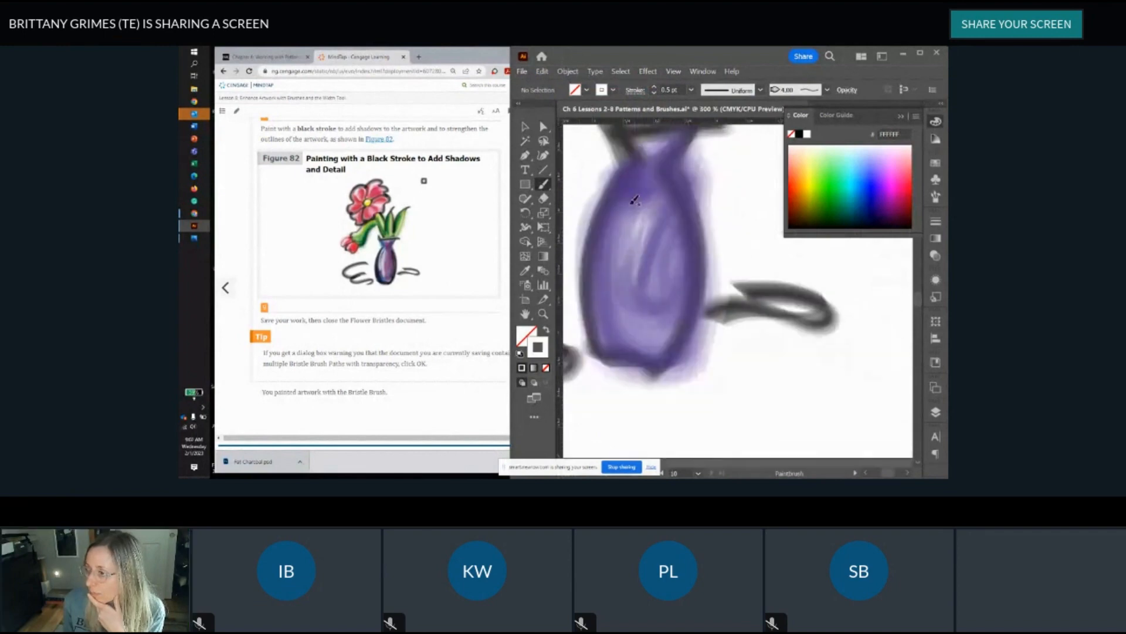
{"action": "left_click_drag", "start_coordinate": [646, 178], "coordinate": [616, 319]}
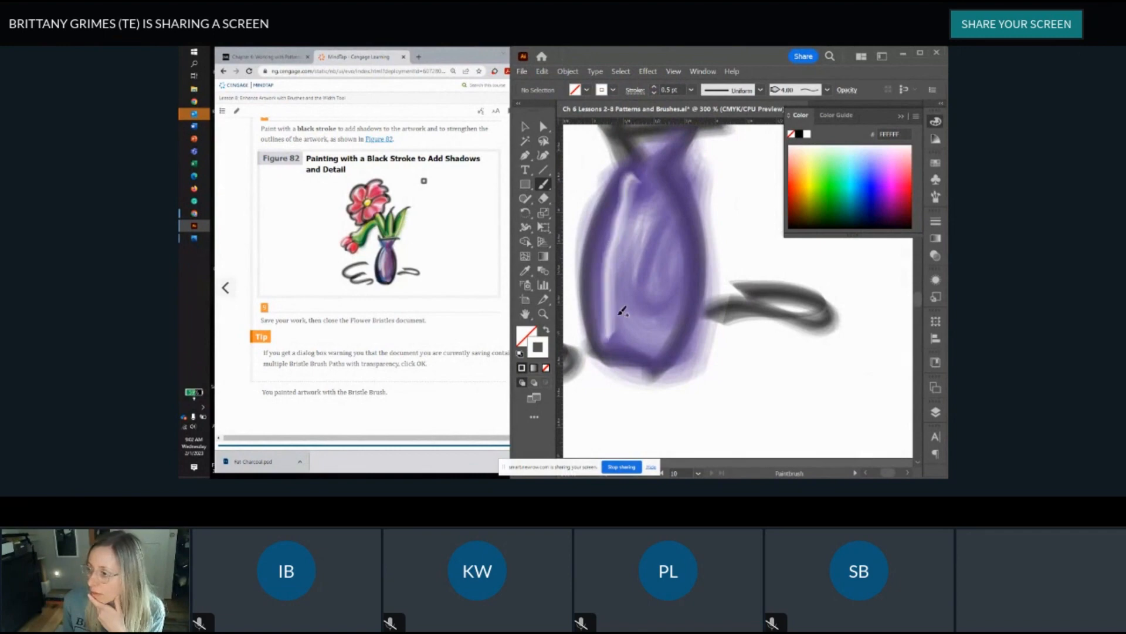
{"action": "left_click_drag", "start_coordinate": [626, 176], "coordinate": [601, 253]}
{"action": "key", "text": "ctrl+minus"}
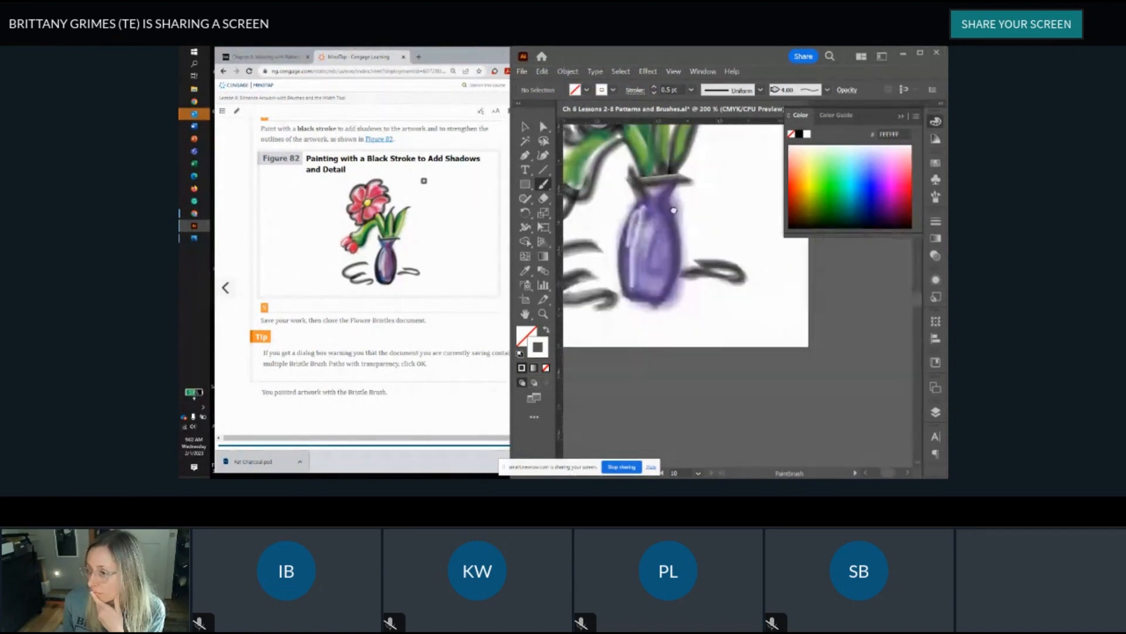
Step: Set the stroke color to black and paint a shadow along the right side of the vase
{"action": "left_click", "coordinate": [800, 135]}
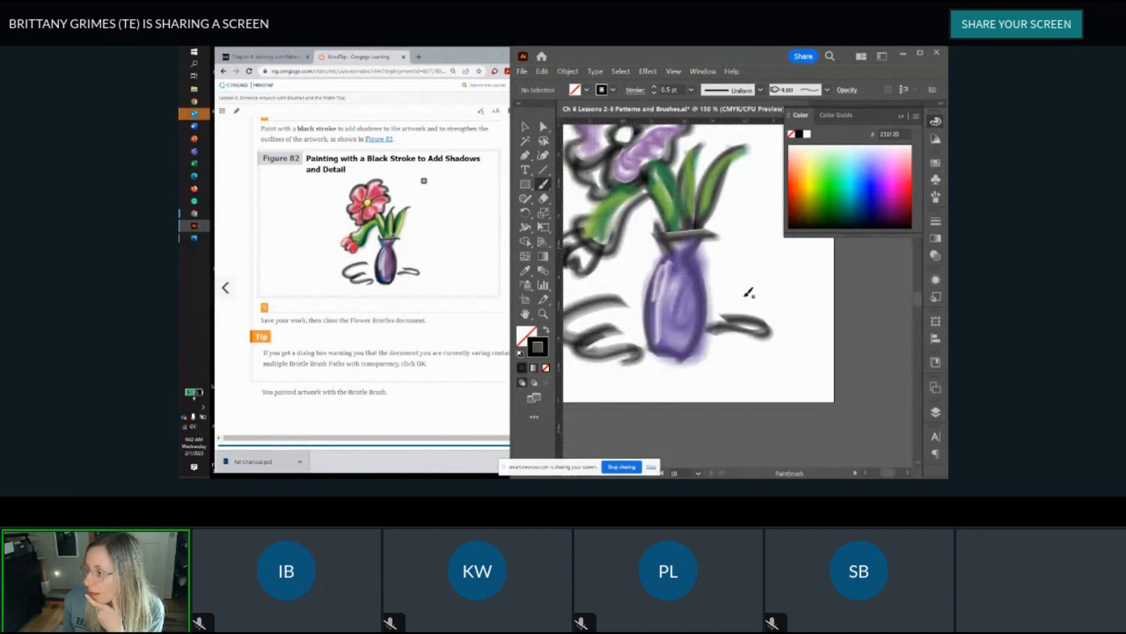
{"action": "mouse_move", "coordinate": [691, 334]}
{"action": "left_mouse_down"}
{"action": "mouse_move", "coordinate": [692, 273]}
{"action": "mouse_move", "coordinate": [691, 342]}
{"action": "left_mouse_up"}
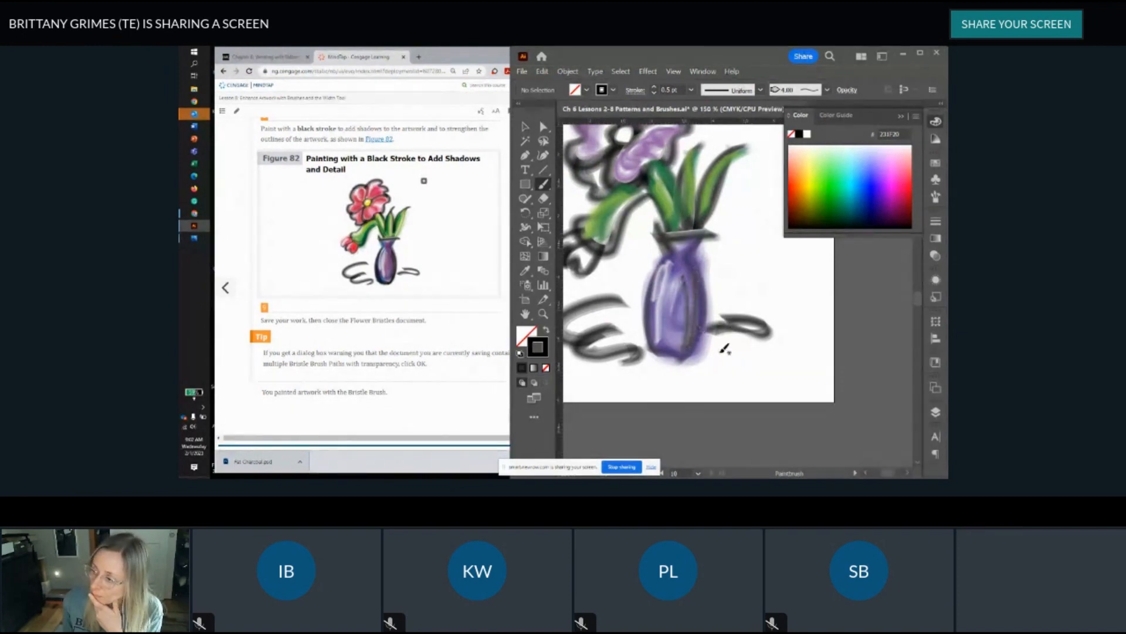
{"action": "key", "text": "ctrl+minus"}
{"action": "key", "text": "ctrl+minus"}
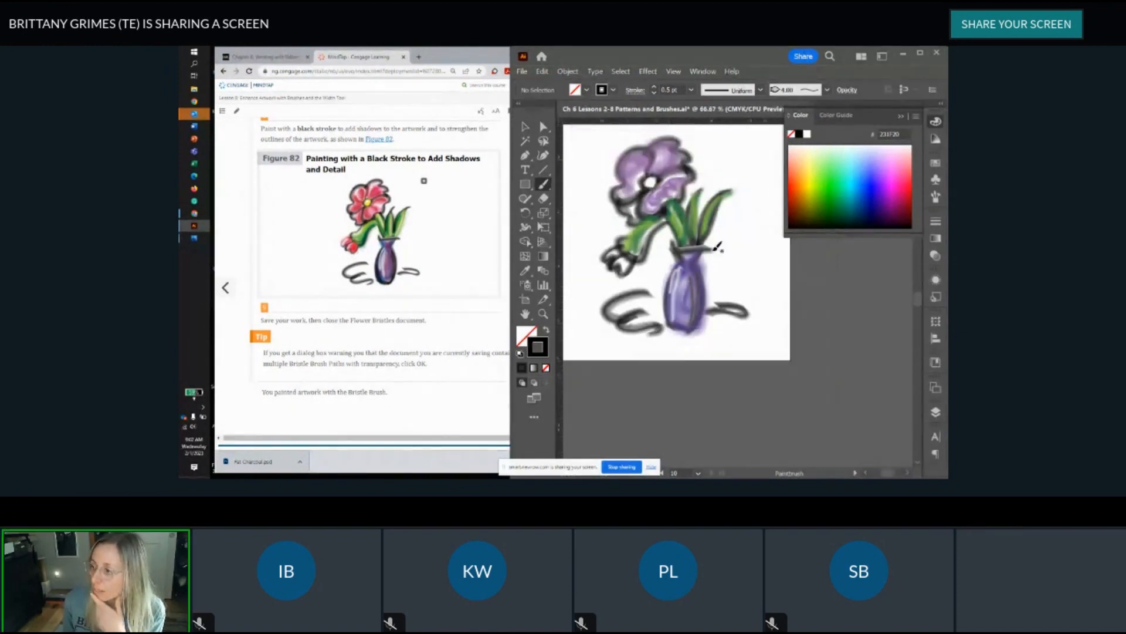
{"action": "key", "text": "ctrl+minus"}
{"action": "key", "text": "ctrl+minus"}
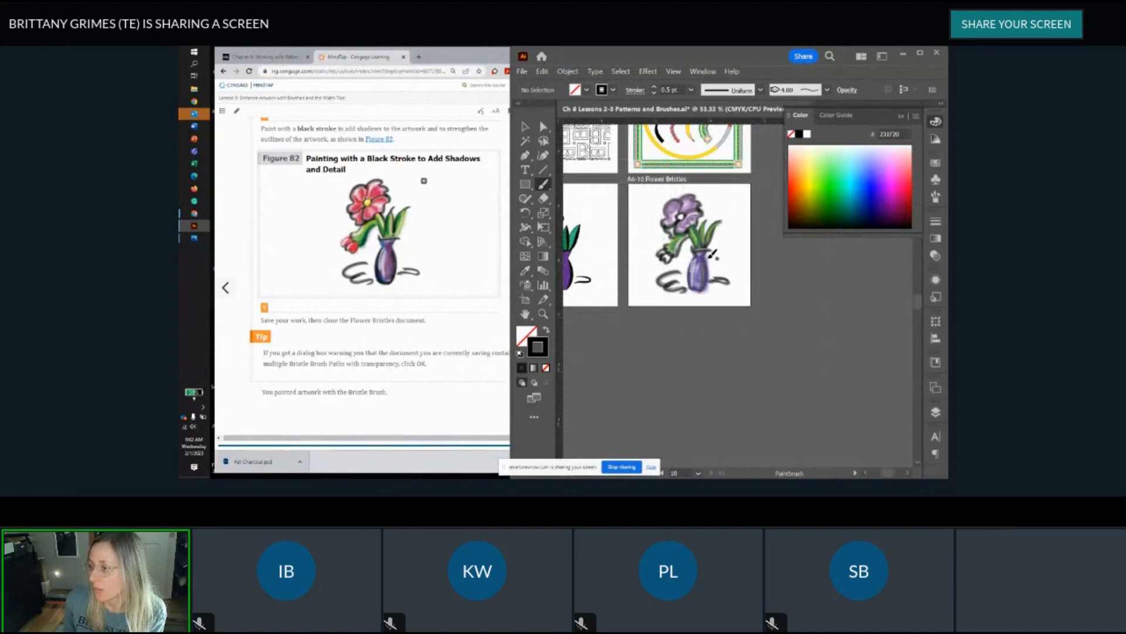
{"action": "key", "text": "ctrl+minus"}
{"action": "key", "text": "ctrl+minus"}
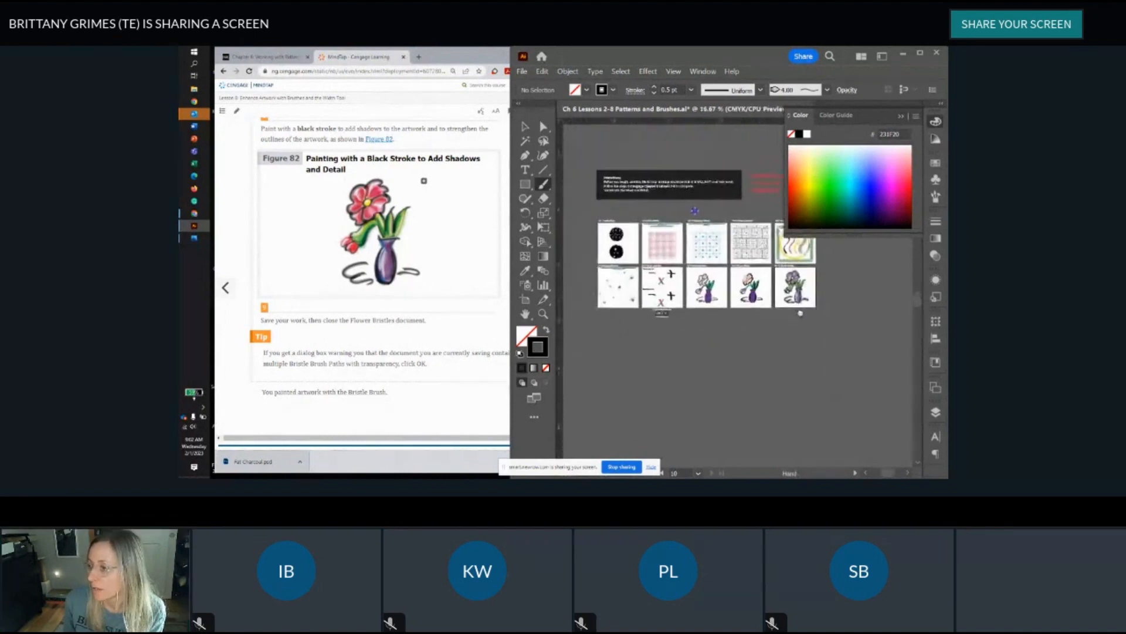